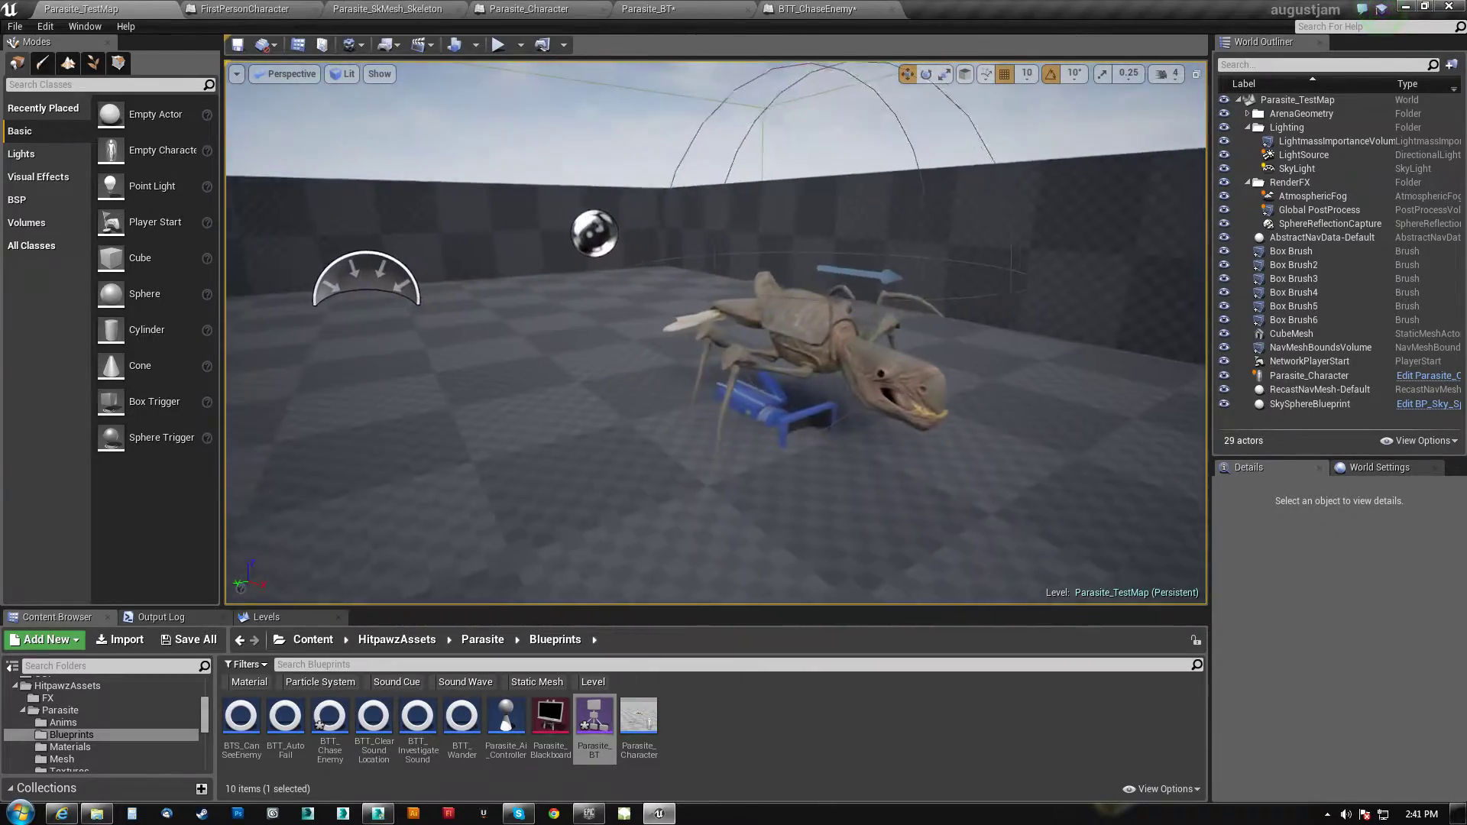
Examine the BTT_ChaseEnemy event graph from its start events through AI MoveTo to the Finish Execute nodes
right_drag(825, 414, 596, 409)
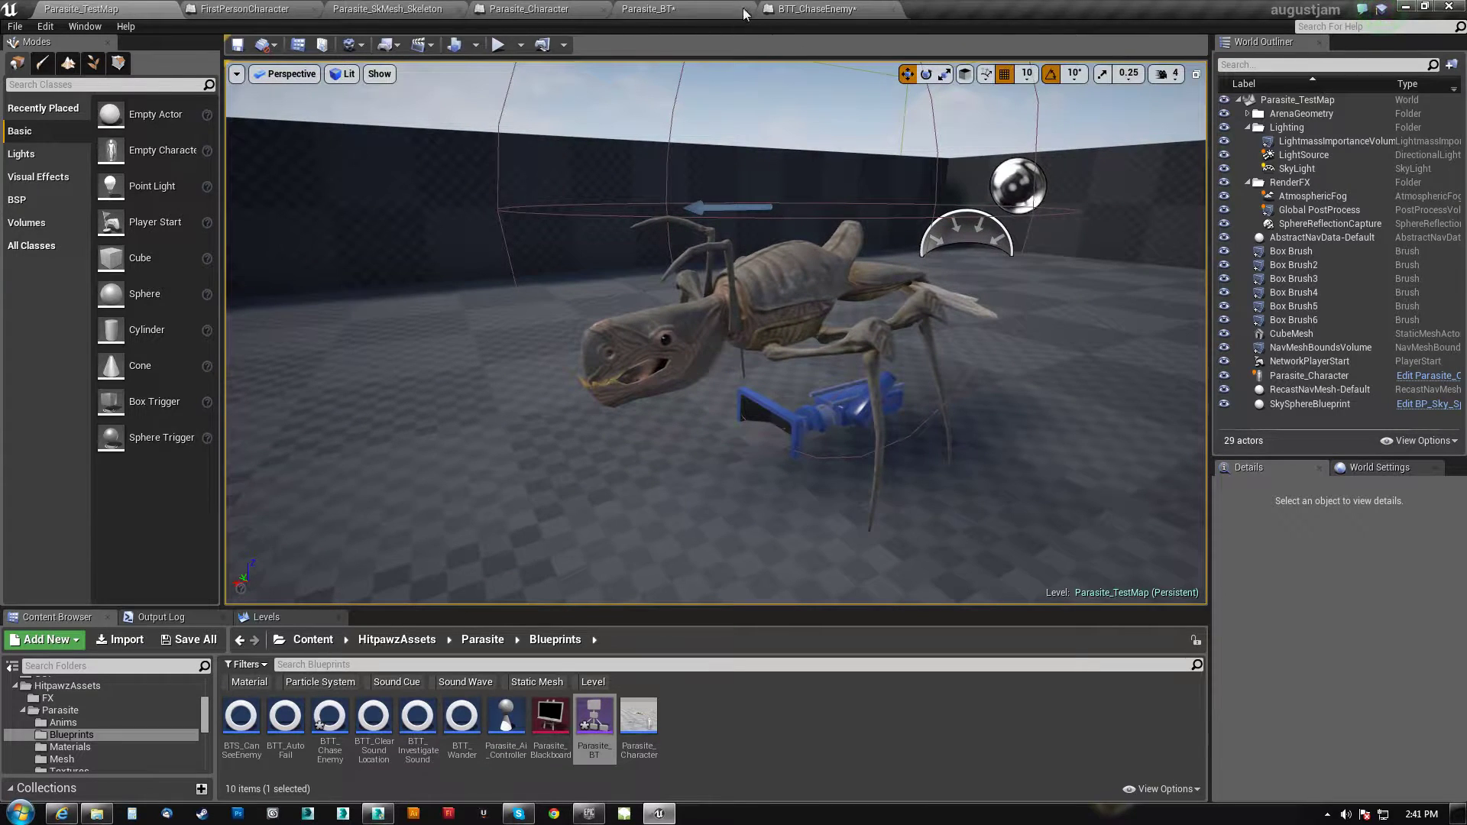
click(657, 9)
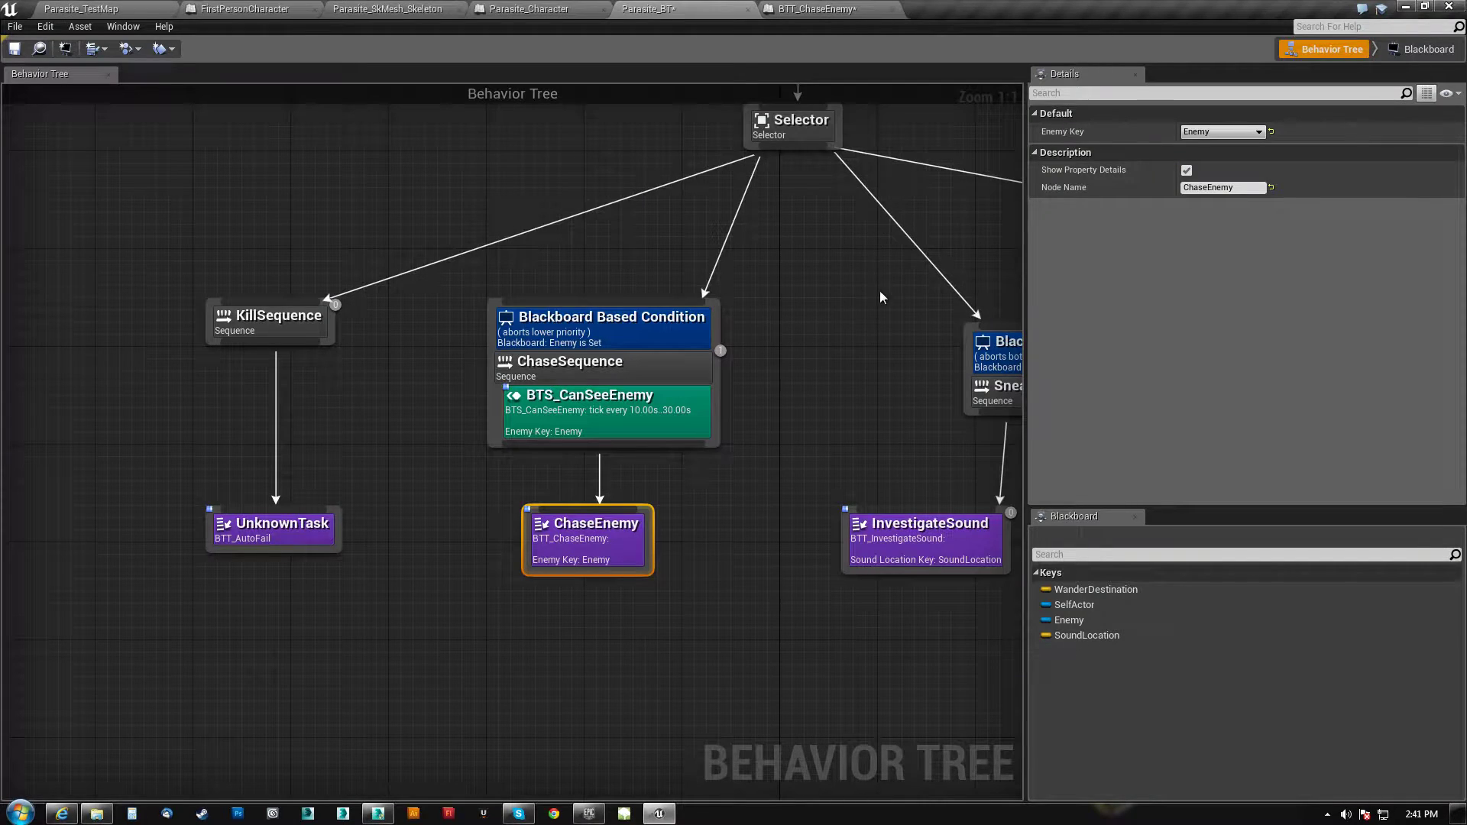
click(815, 7)
right_drag(593, 258, 963, 252)
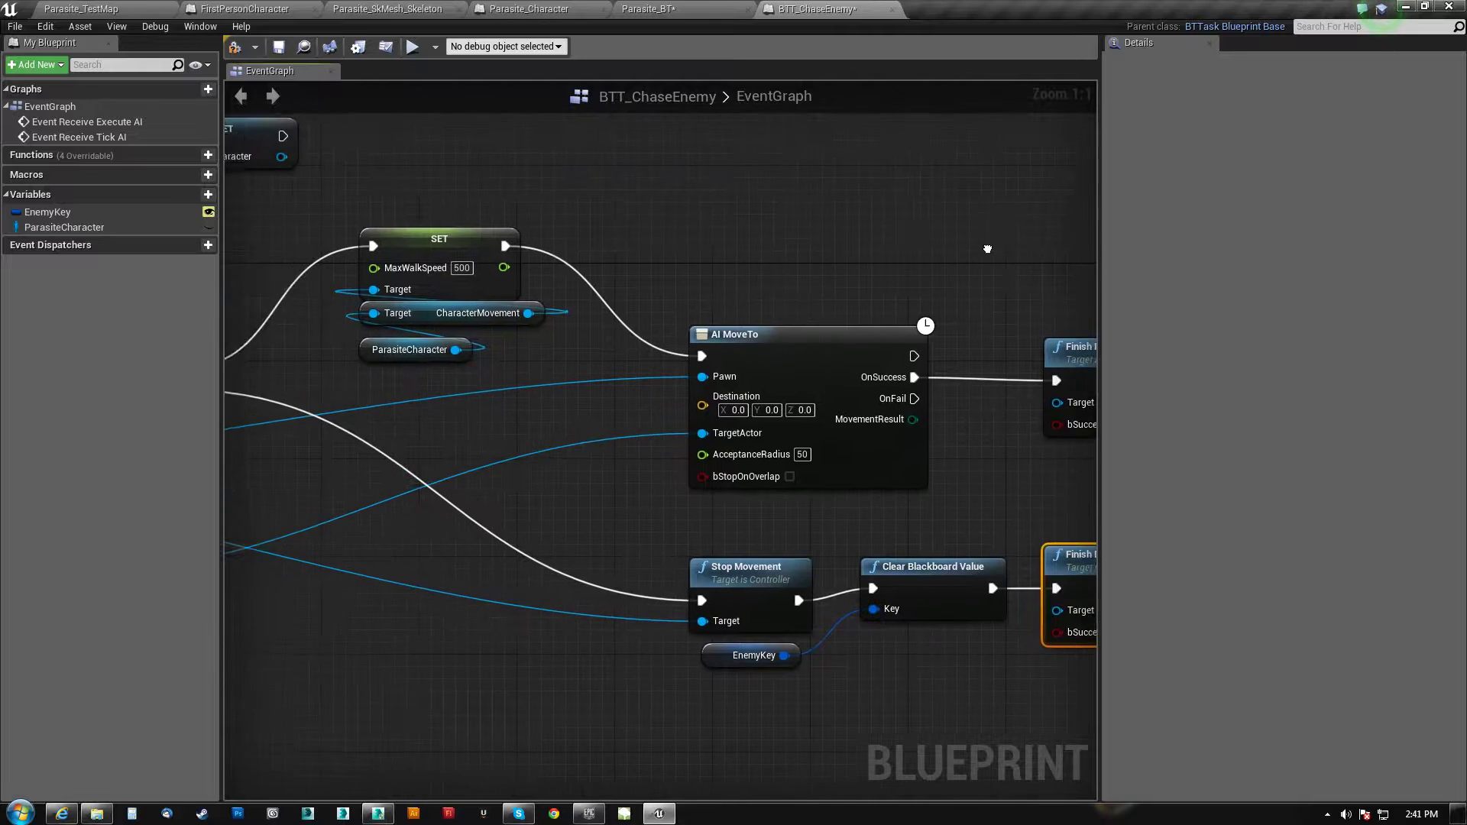
scroll(575, 471, down, 2)
right_drag(575, 471, 926, 436)
right_drag(698, 452, 663, 429)
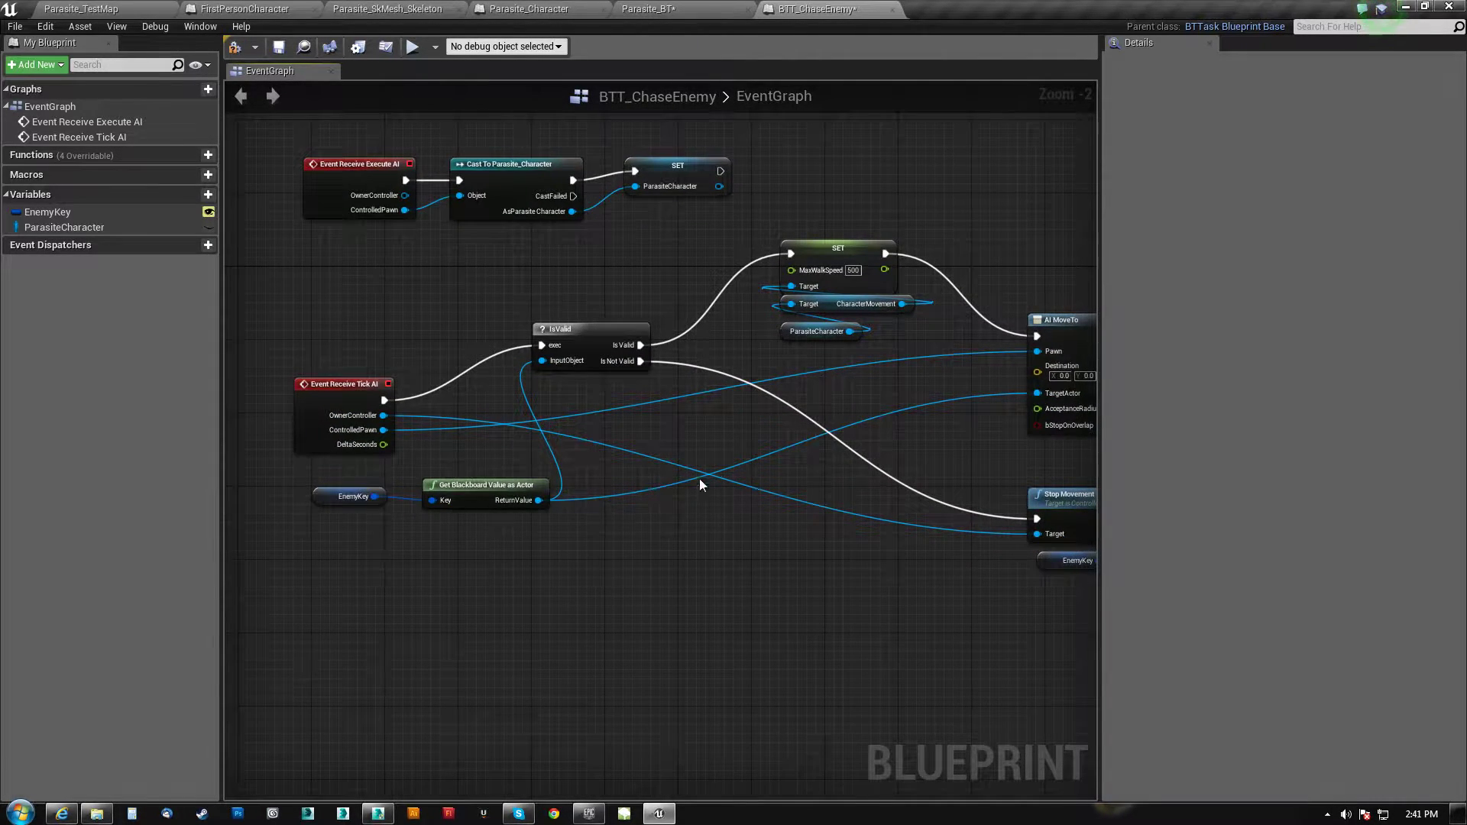
right_drag(699, 479, 471, 486)
drag(527, 244, 590, 400)
right_drag(631, 360, 436, 304)
click(636, 308)
right_drag(654, 495, 605, 433)
Move the success Finish Execute node farther from AI MoveTo and add a Print String node in the gap between them
drag(806, 257, 924, 256)
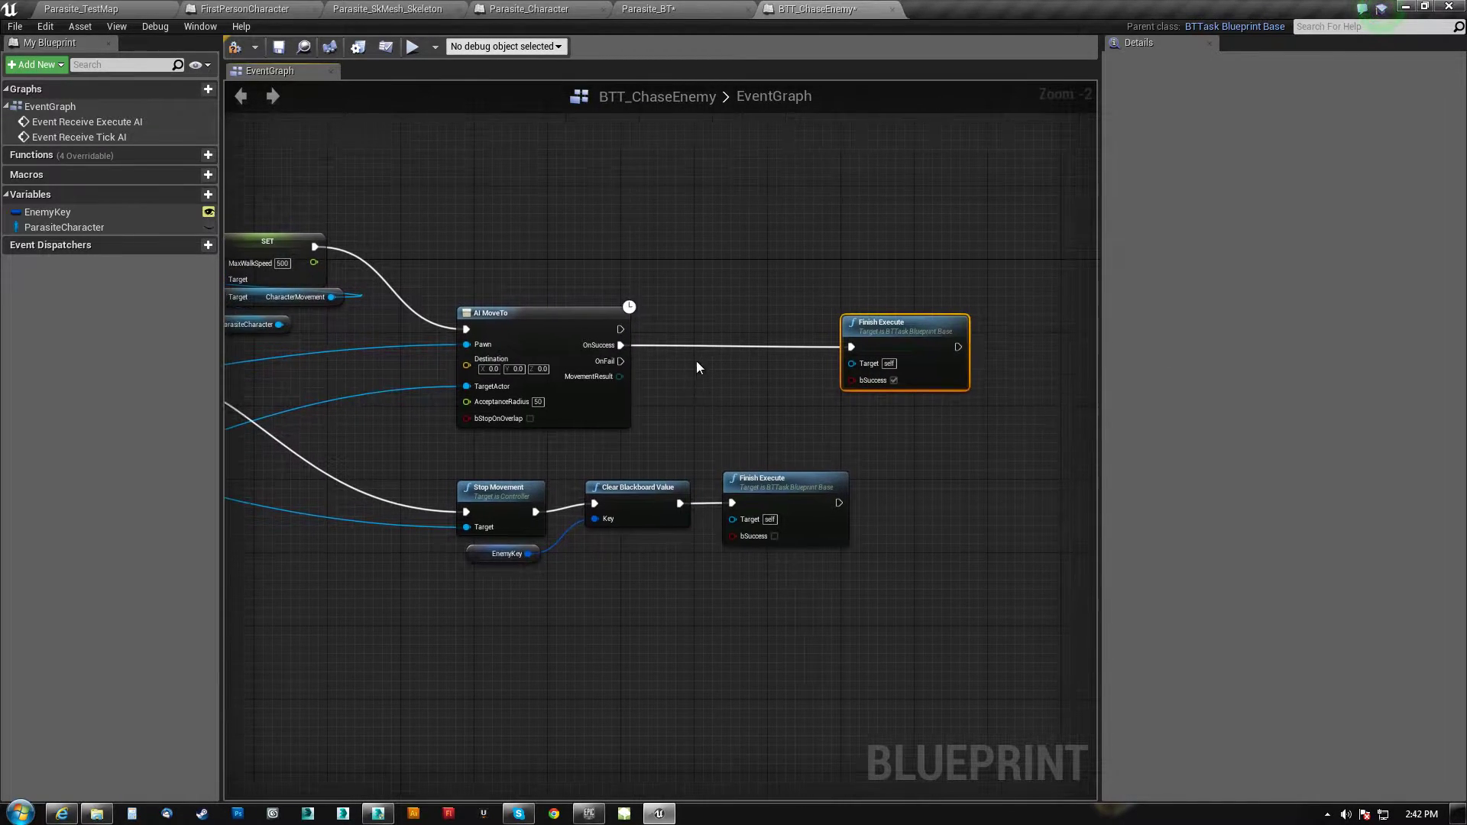
scroll(695, 364, up, 2)
right_click(658, 345)
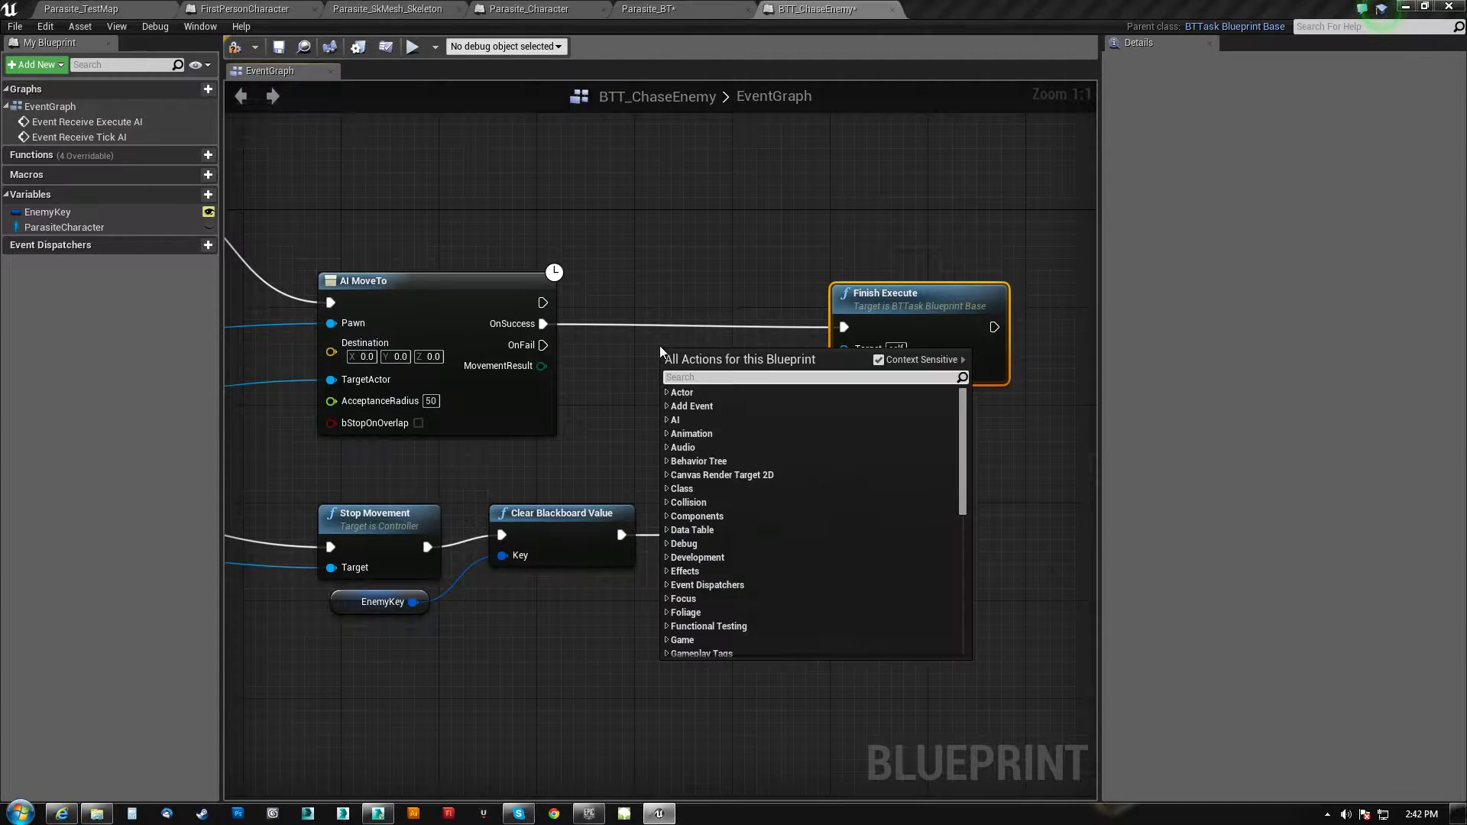
text(print)
key(Return)
drag(745, 382, 719, 277)
Set the Print String text to "I KEEL YOU!" and wire it between AI MoveTo's OnSuccess and the success Finish Execute node
click(710, 288)
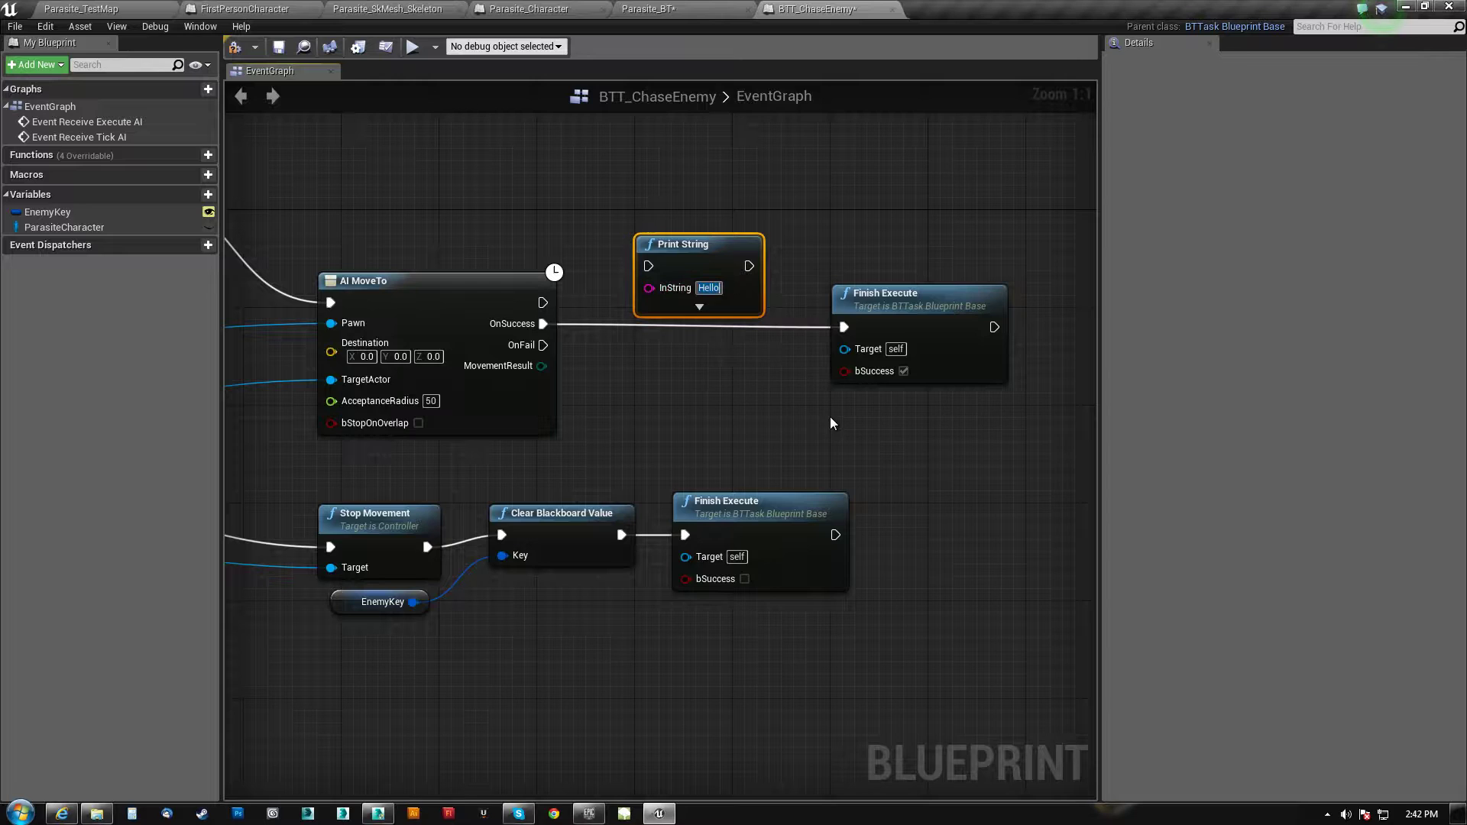
text(I)
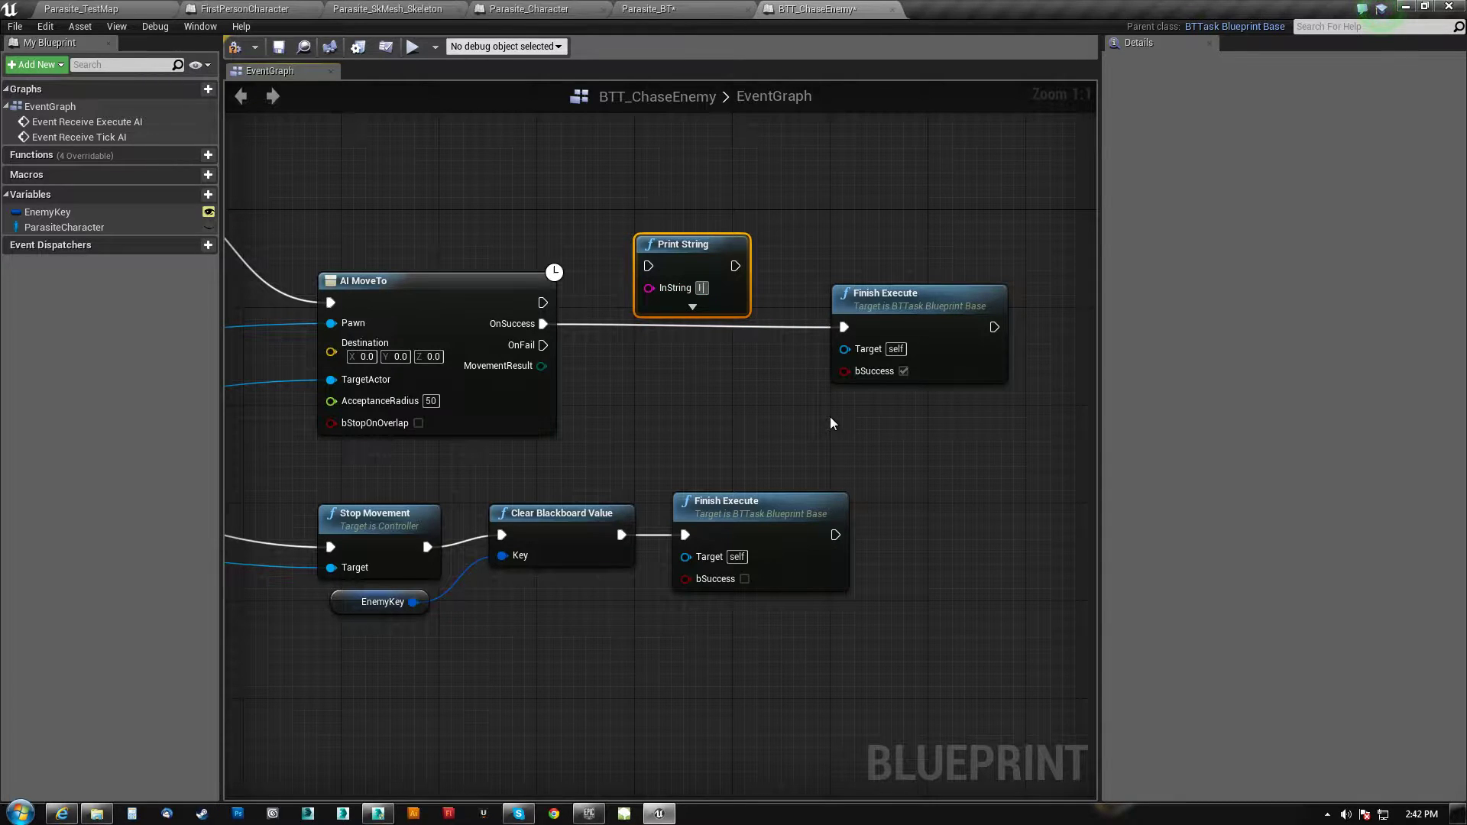
text( KEEL YOU!)
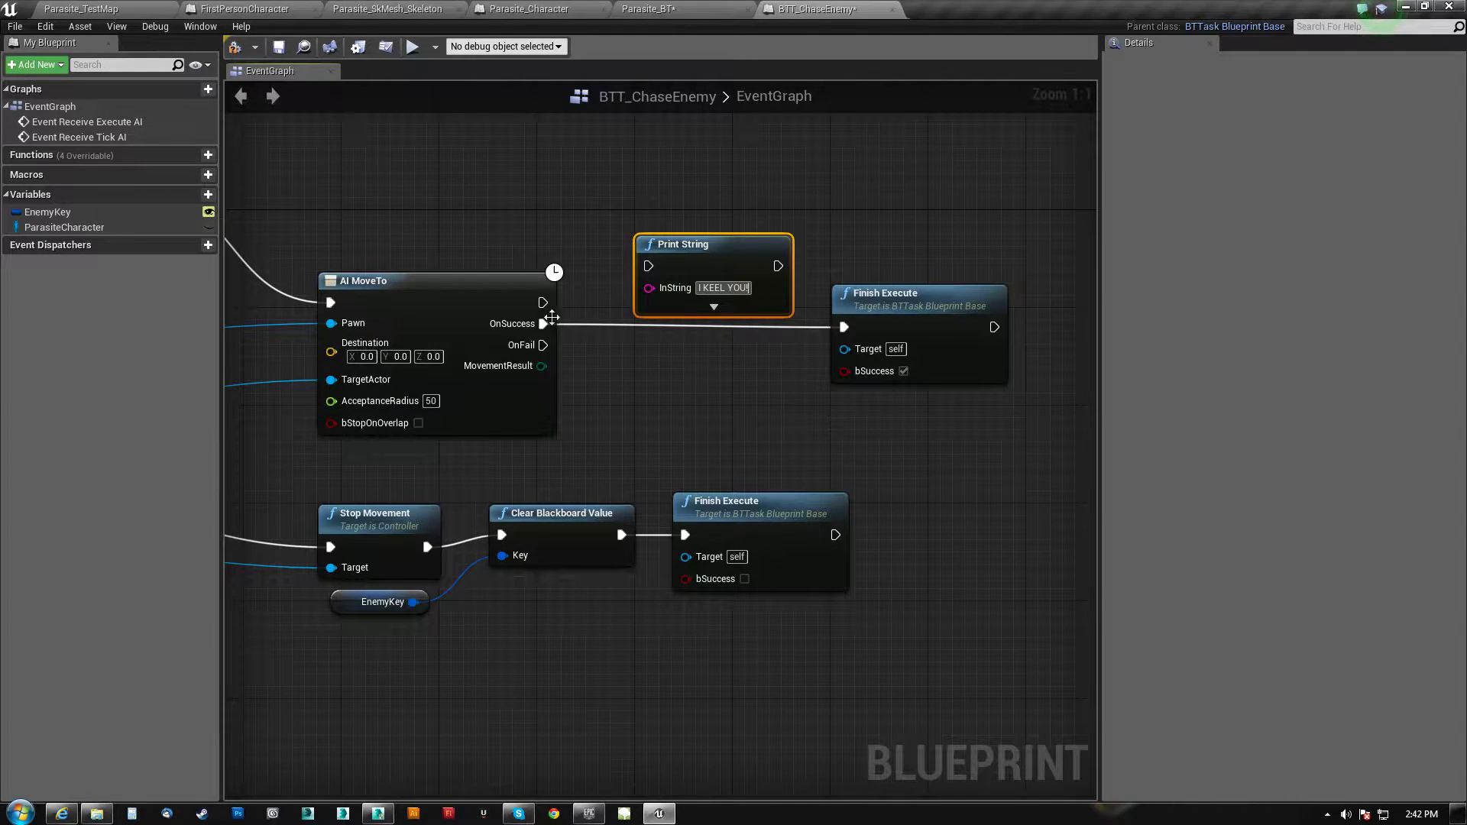
drag(543, 323, 648, 266)
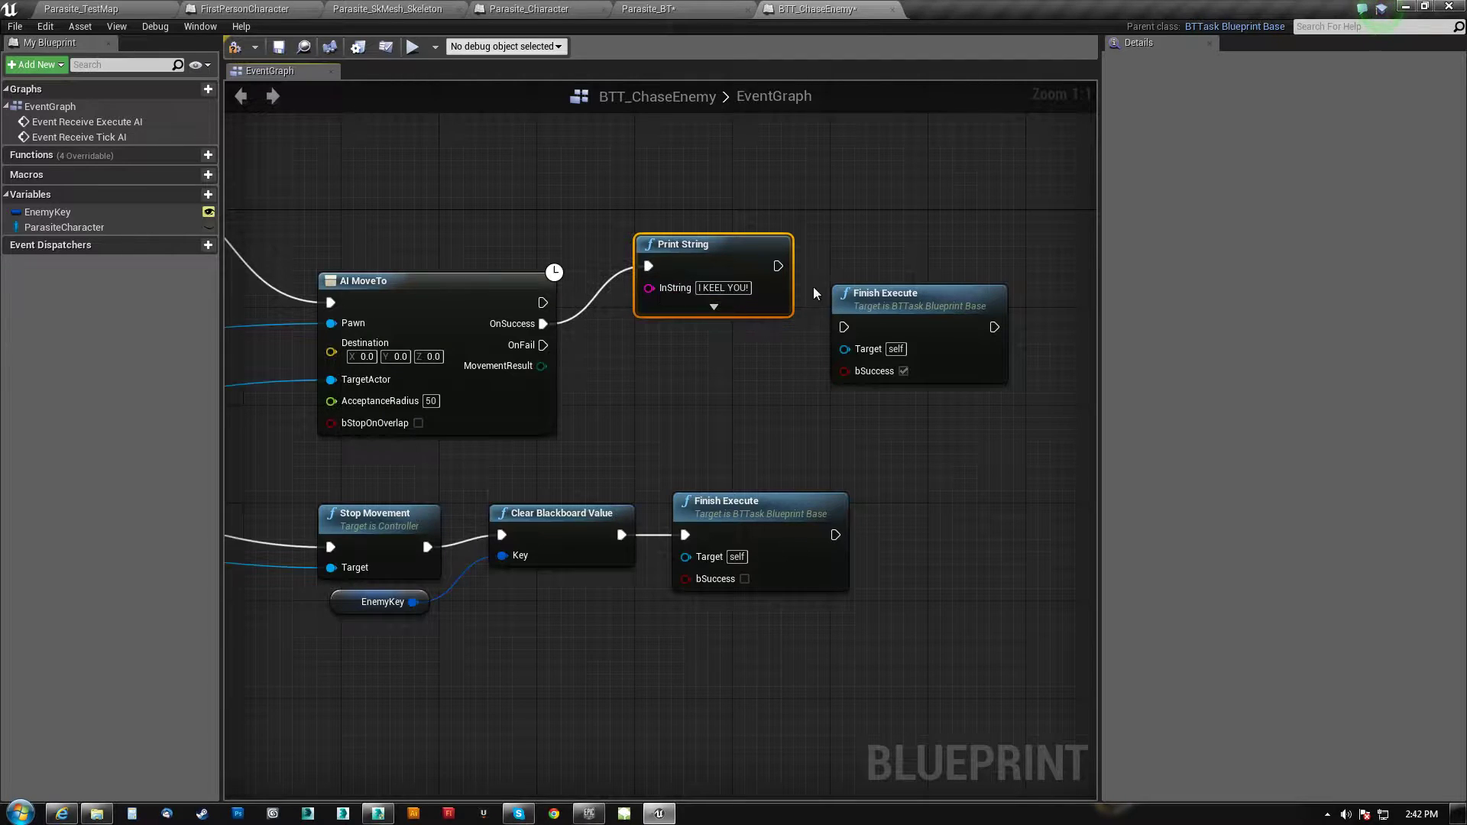
drag(777, 266, 844, 327)
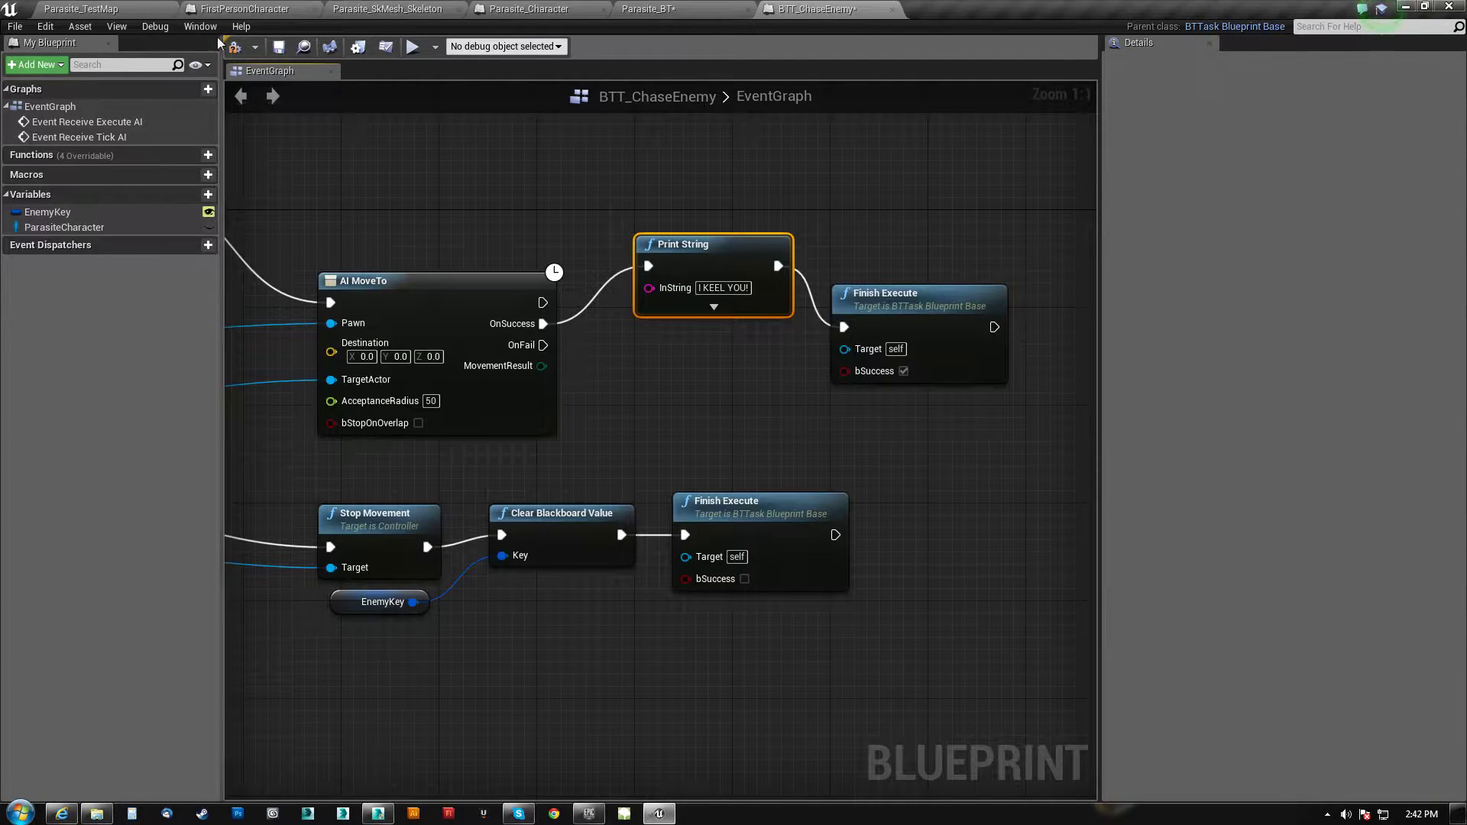
Play-test Parasite_TestMap by firing a projectile and letting the parasite reach the player, and end the play session
click(131, 8)
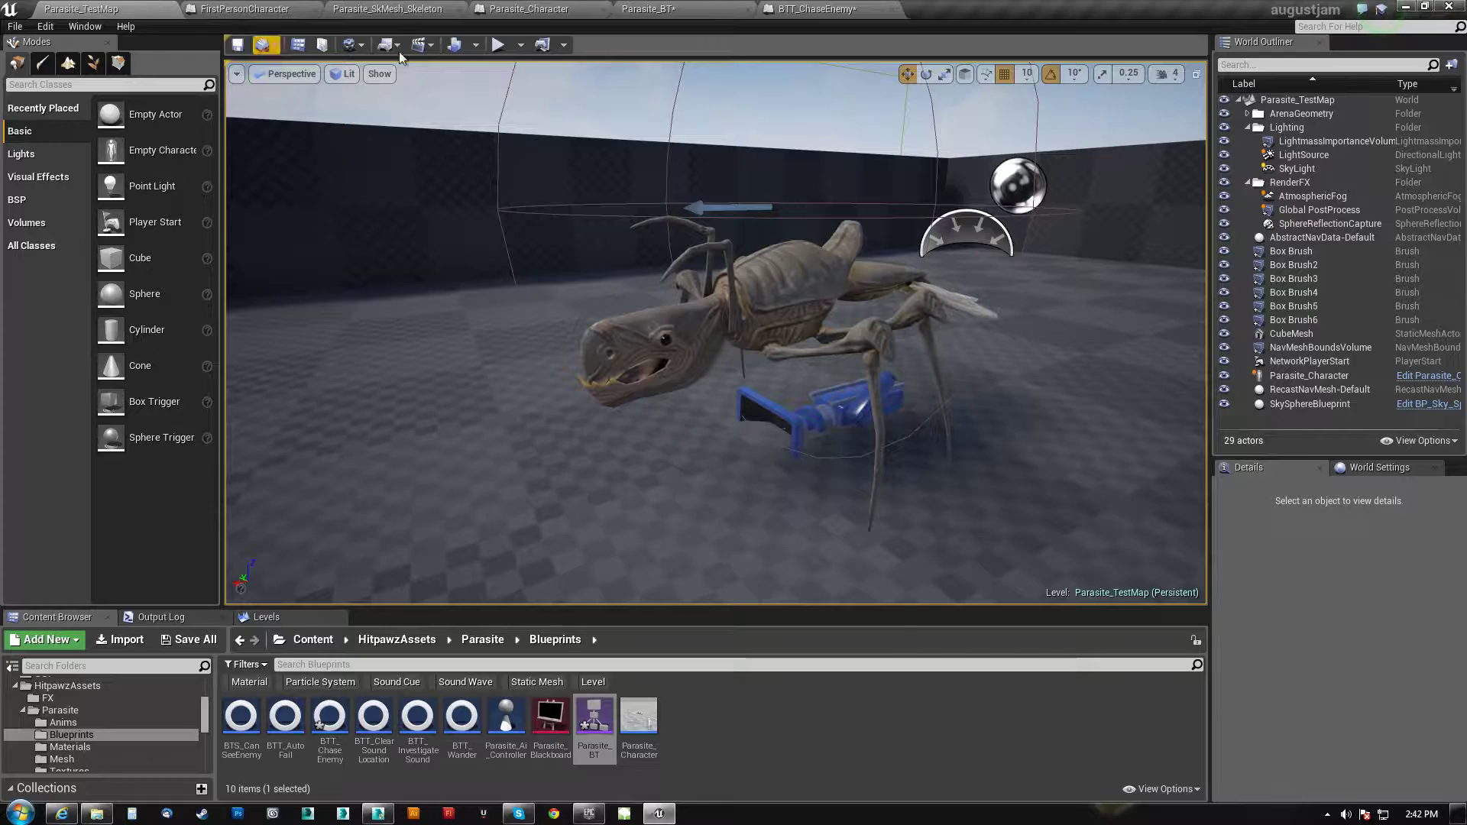
click(496, 44)
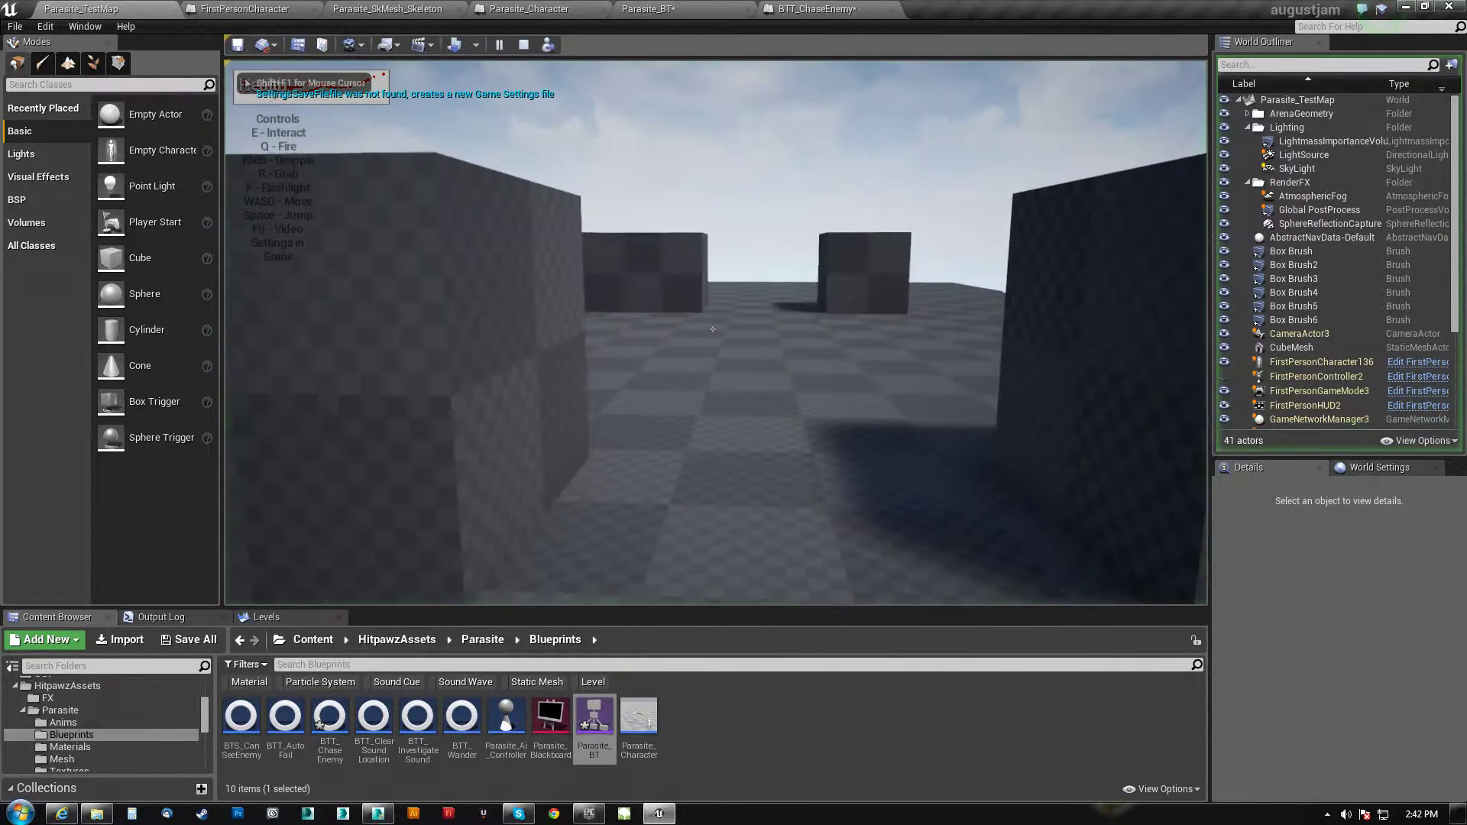
key(w)
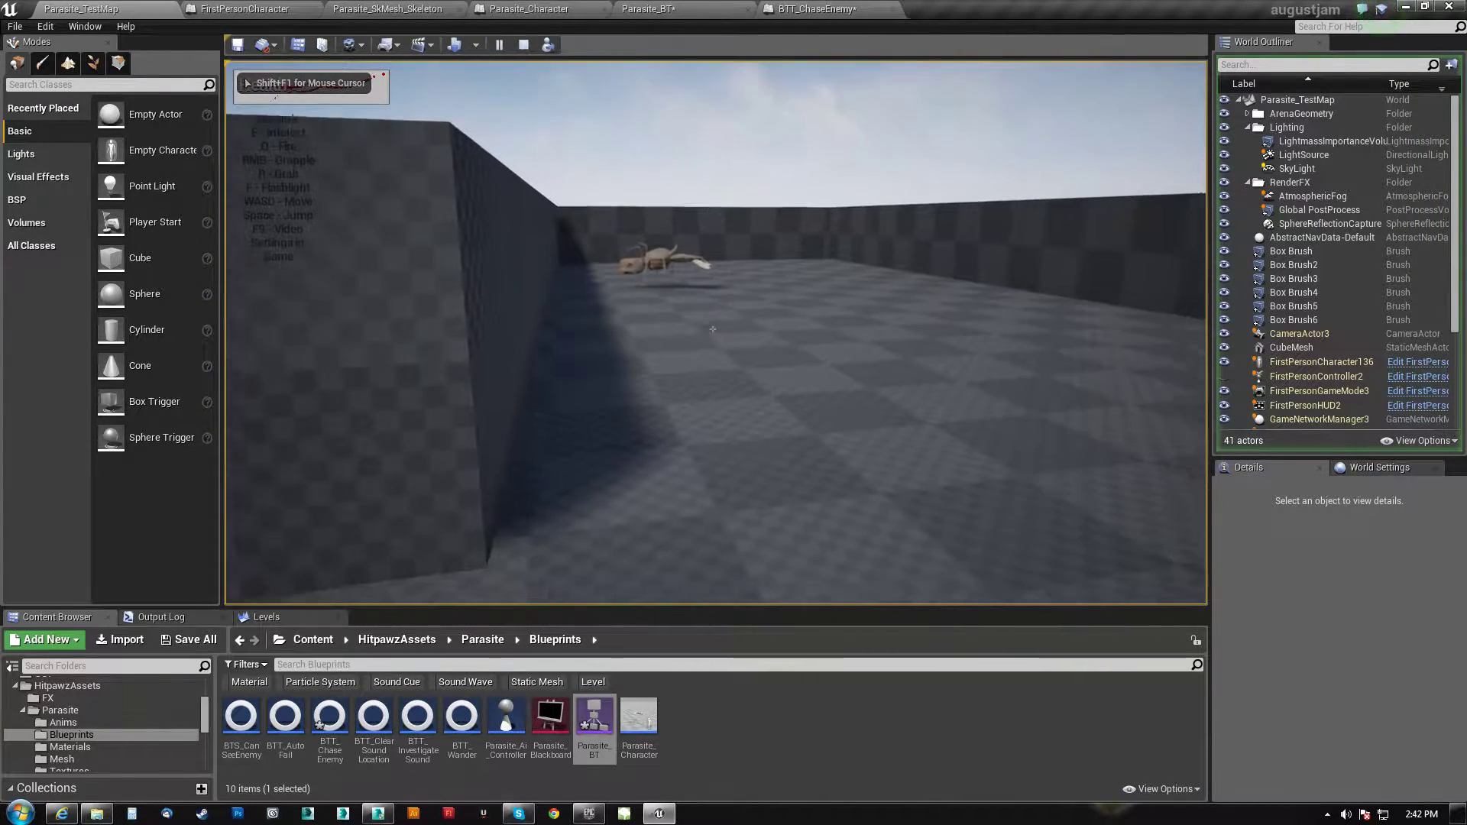
key(q)
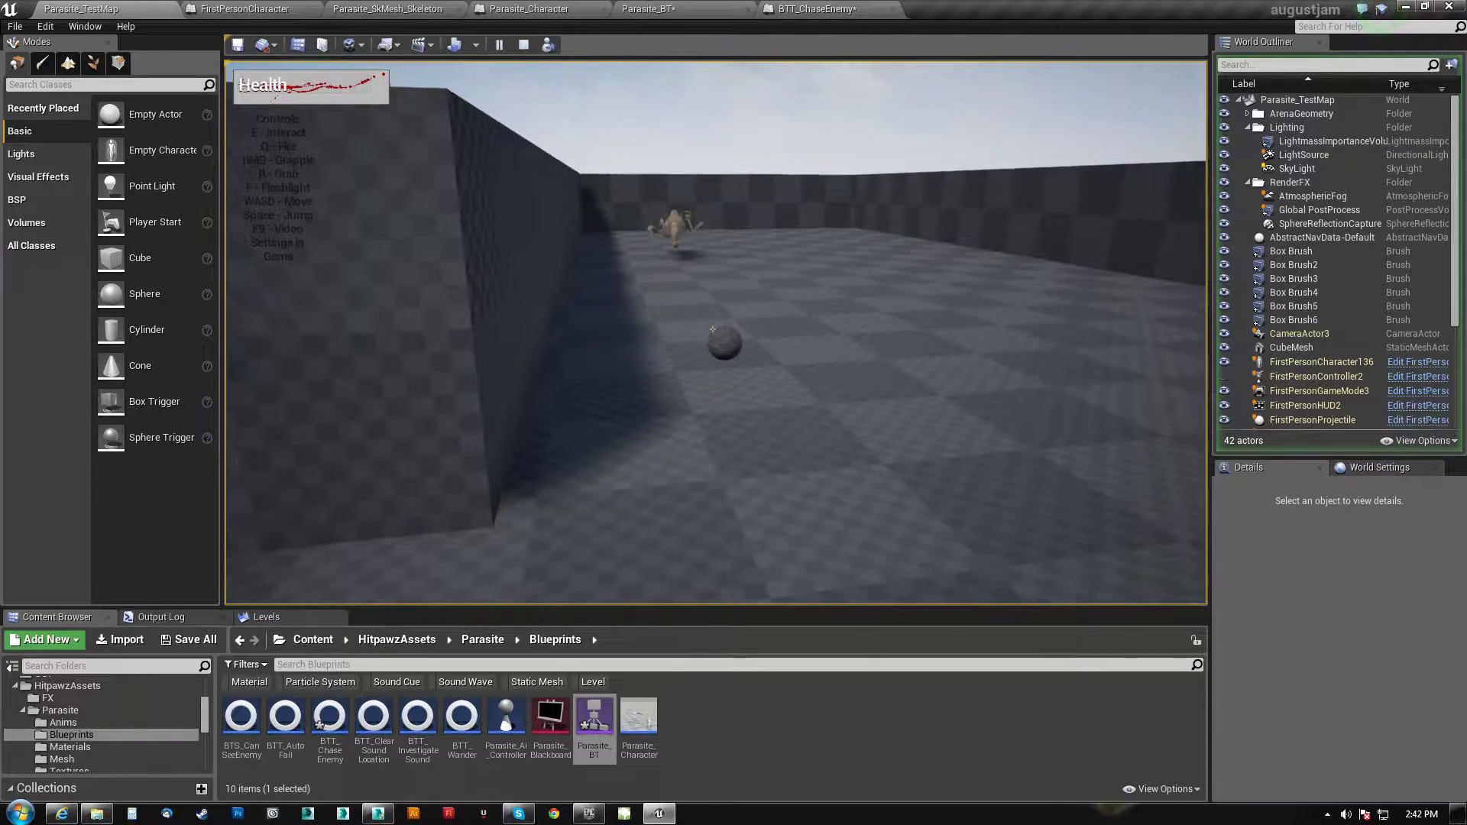
key(a)
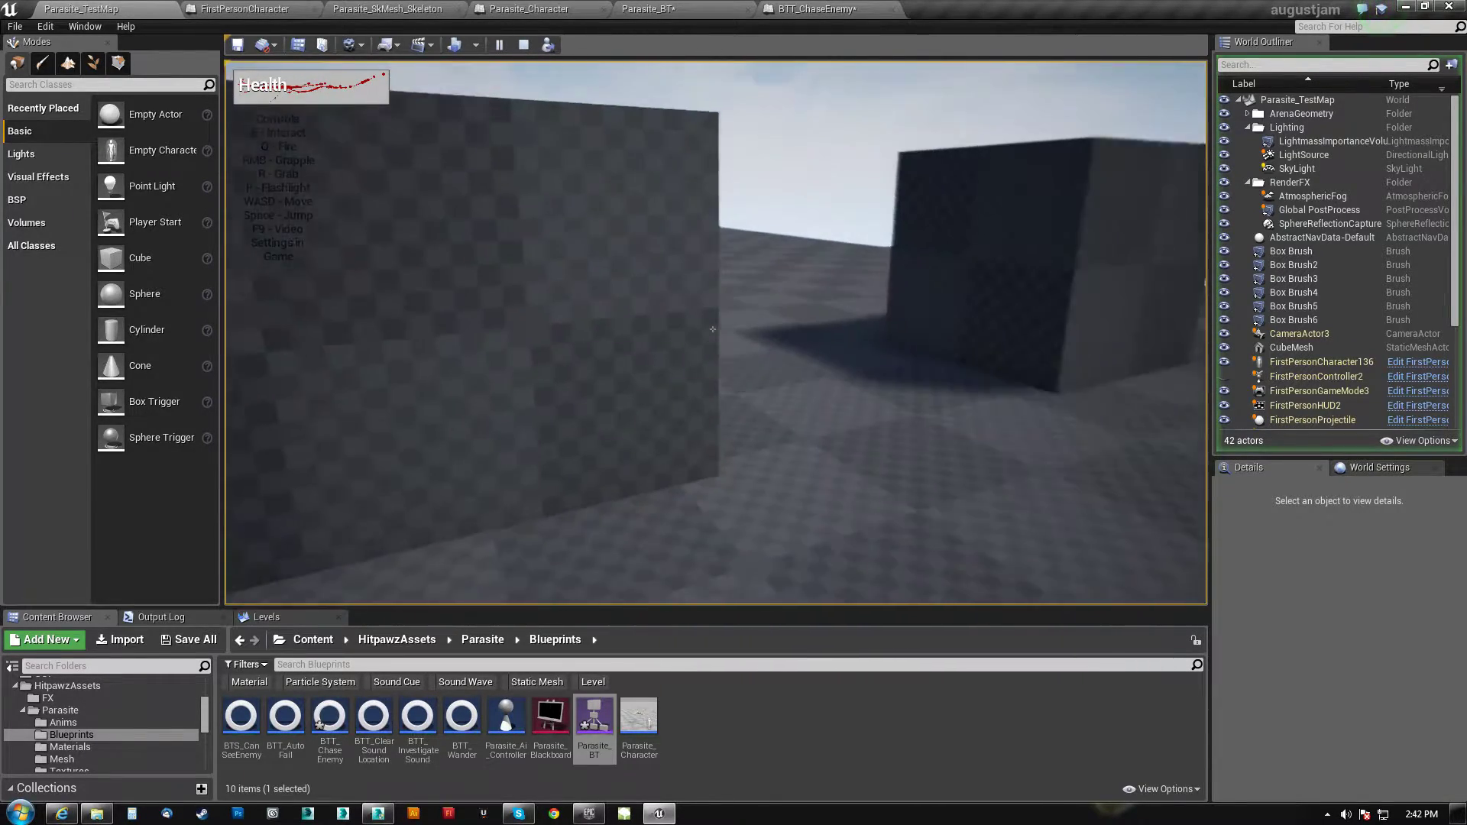
key(s)
key(s)
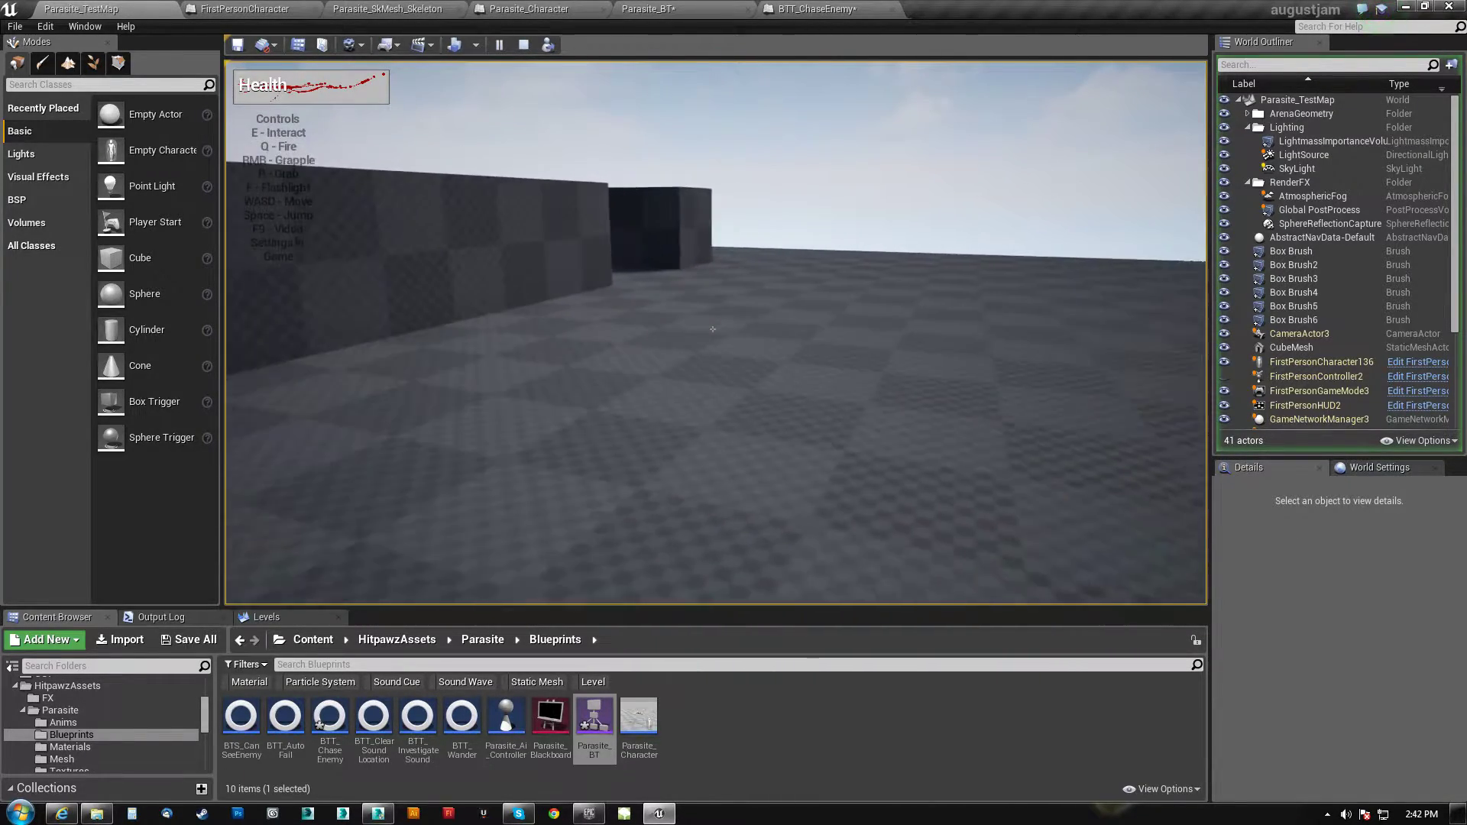
key(a)
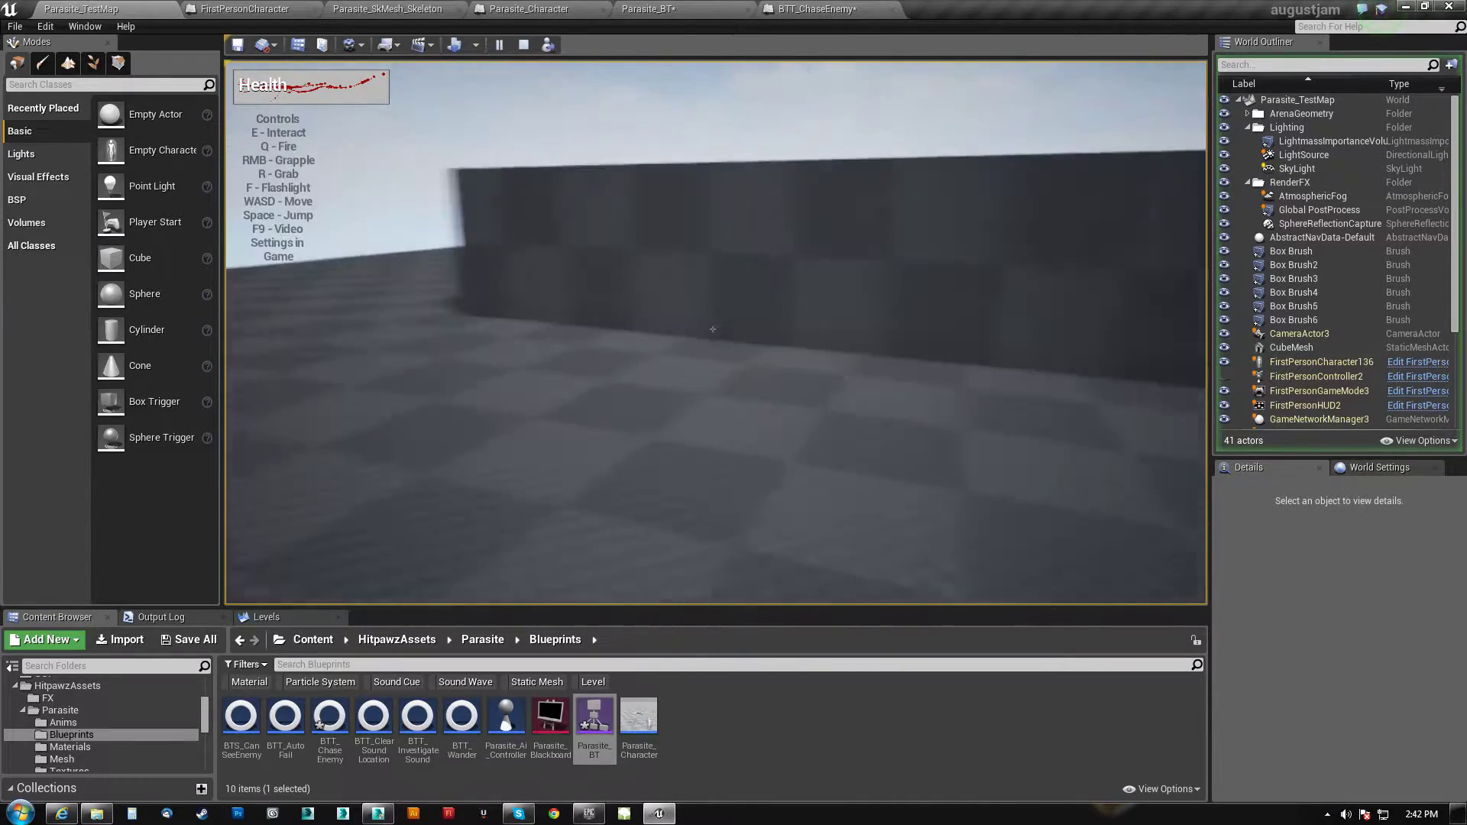
key(s)
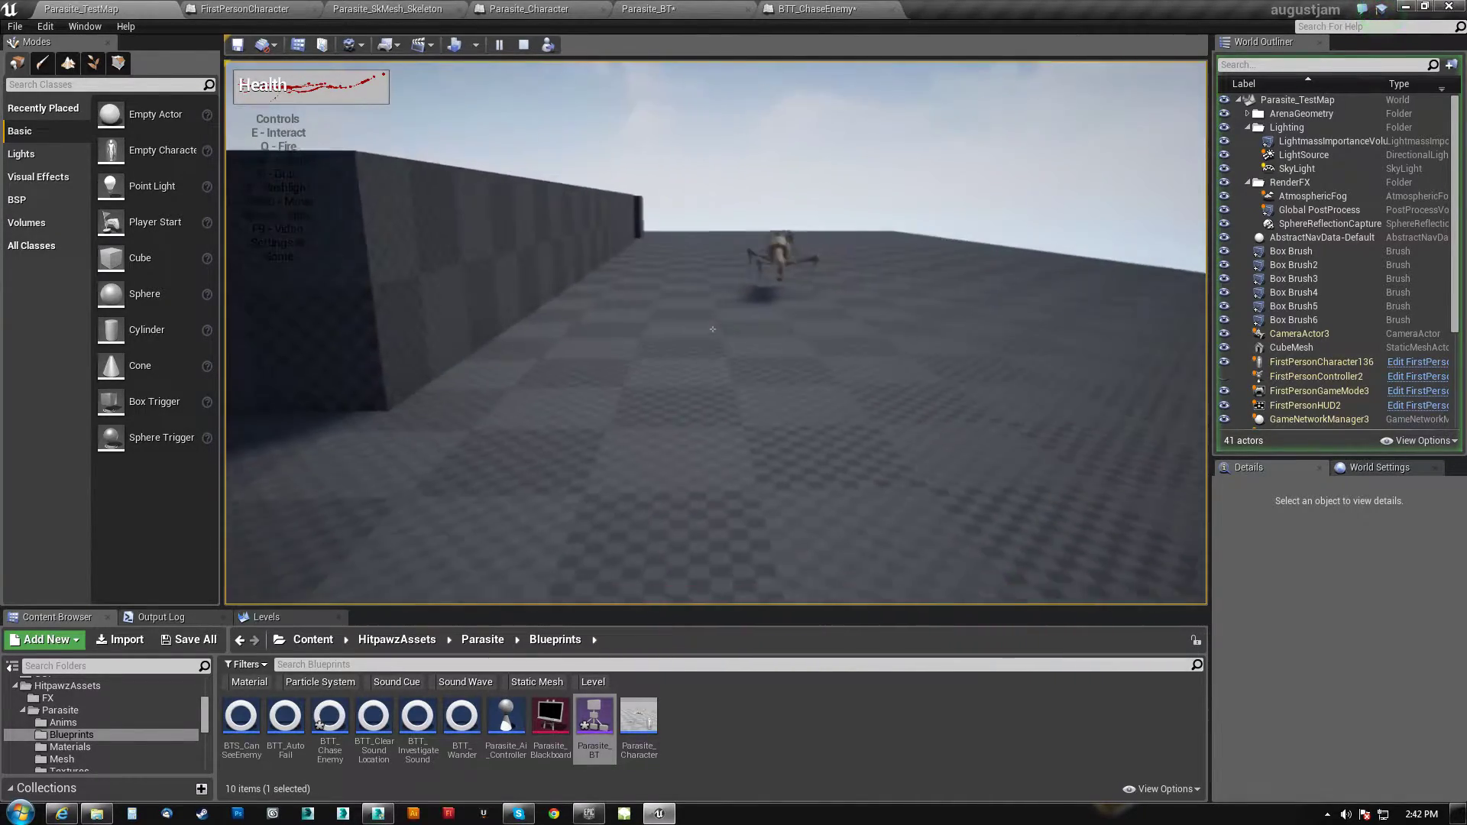
key(s)
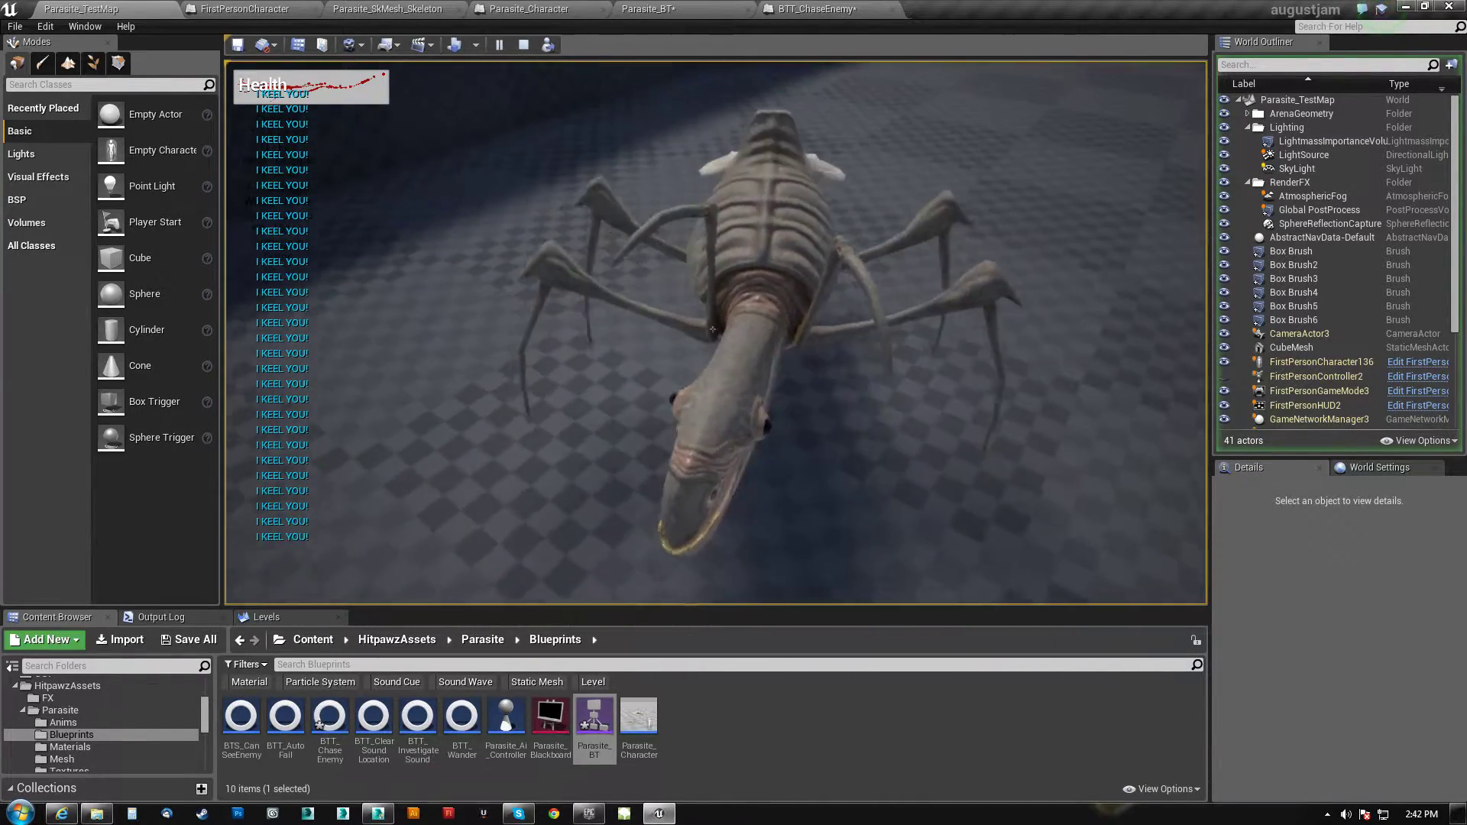
key(Escape)
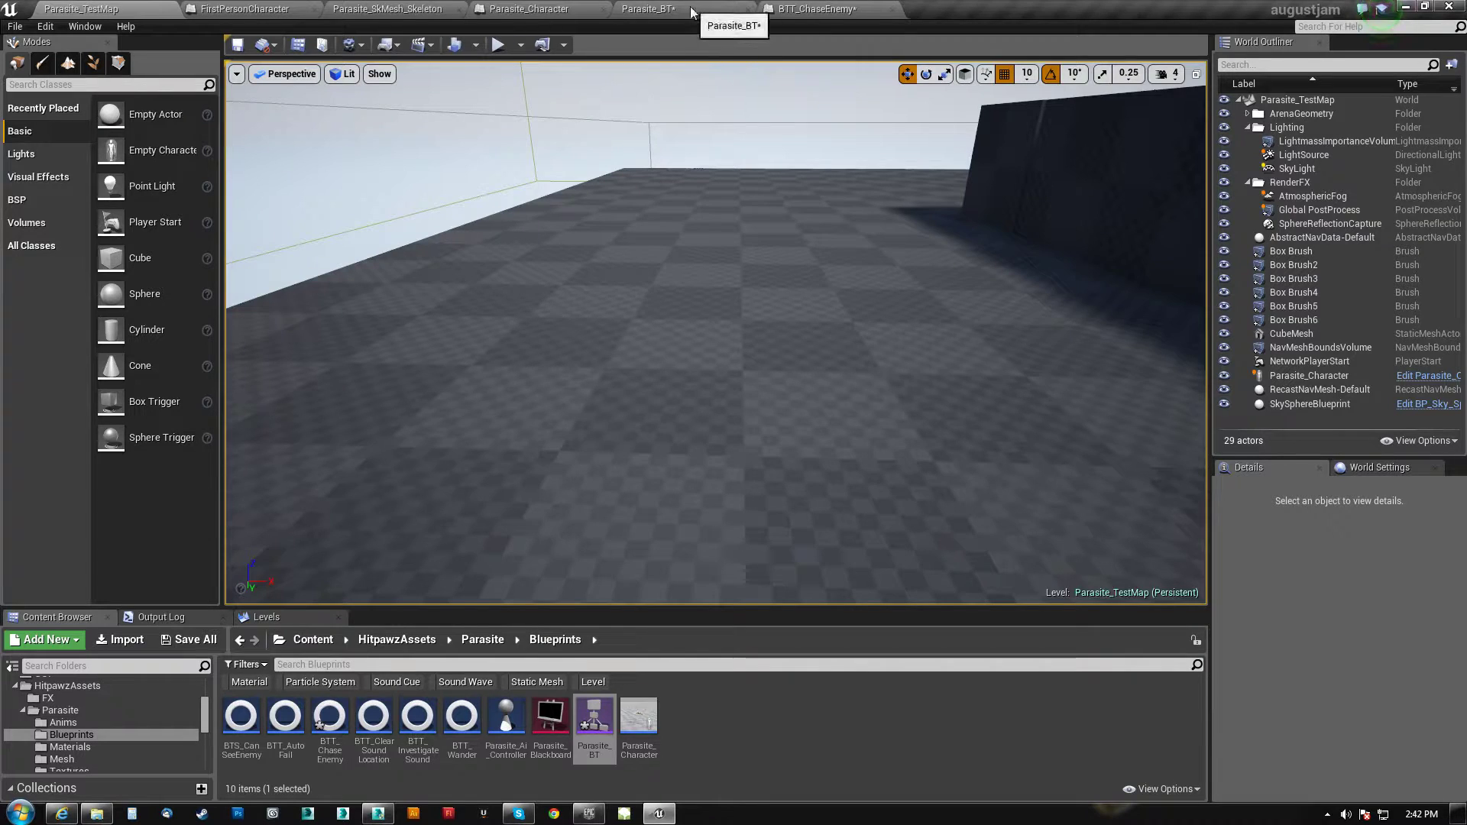
Delete Print String from BTT_ChaseEnemy and connect AI MoveTo's OnSuccess directly to the success Finish Execute node, placing that node closer
click(805, 16)
mouse_move(613, 383)
right_down()
mouse_move(684, 367)
mouse_move(604, 408)
right_up()
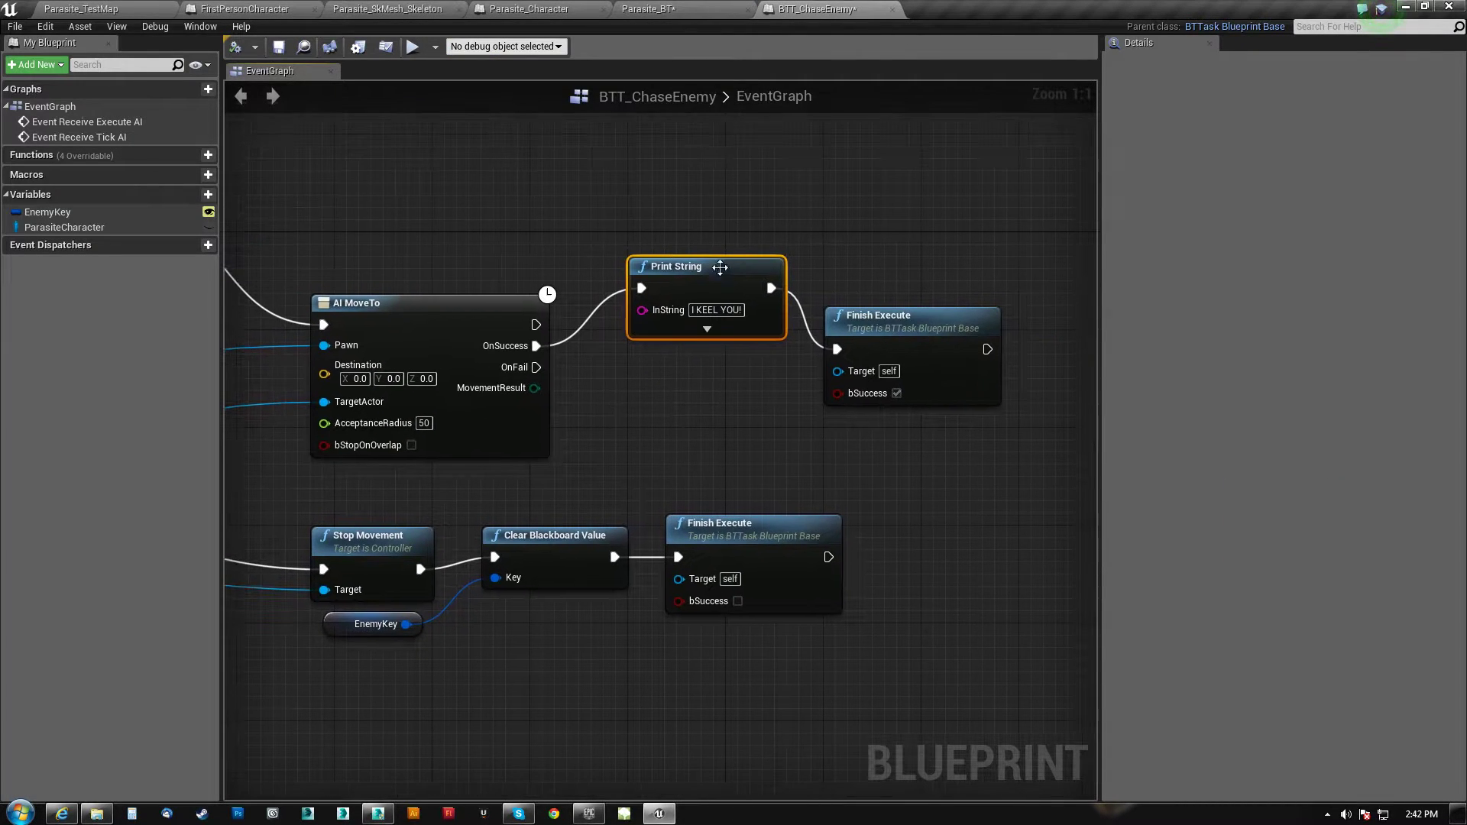
key(Delete)
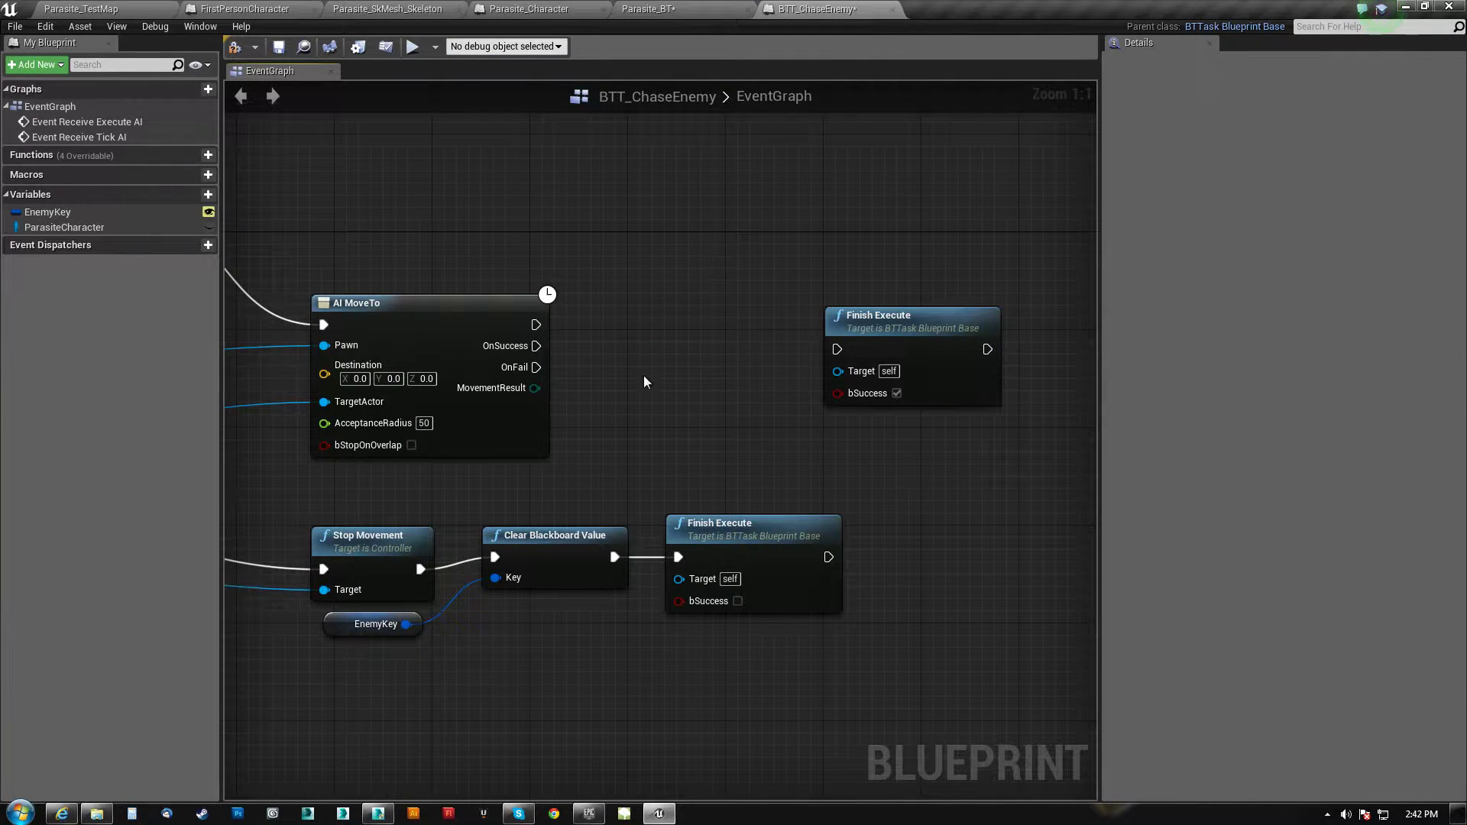
drag(537, 345, 837, 349)
drag(915, 320, 818, 319)
scroll(833, 358, down, 3)
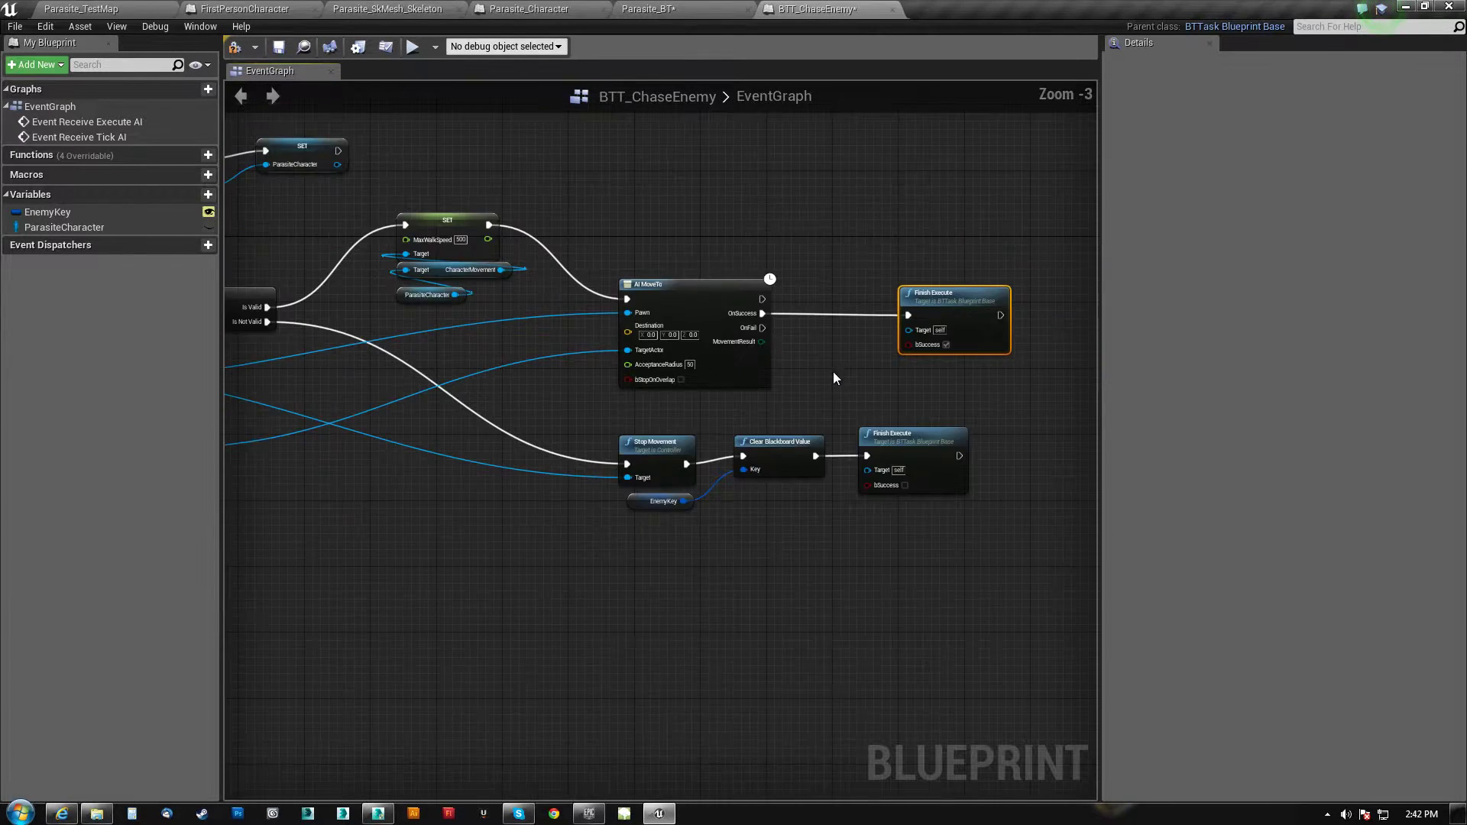
right_drag(700, 381, 826, 370)
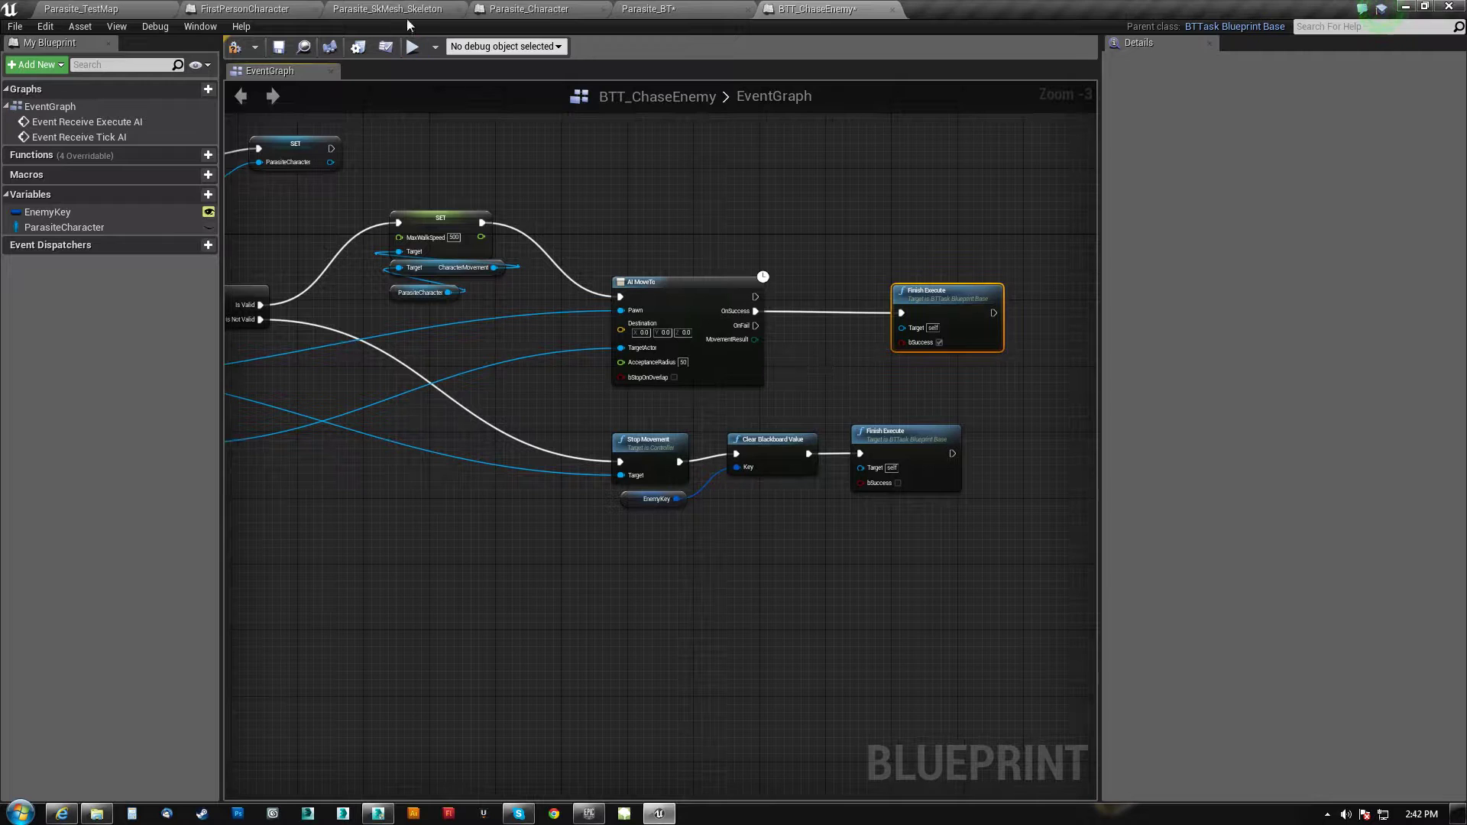
Add a Bool key named InKillRange to Parasite_Blackboard
click(650, 9)
click(1420, 48)
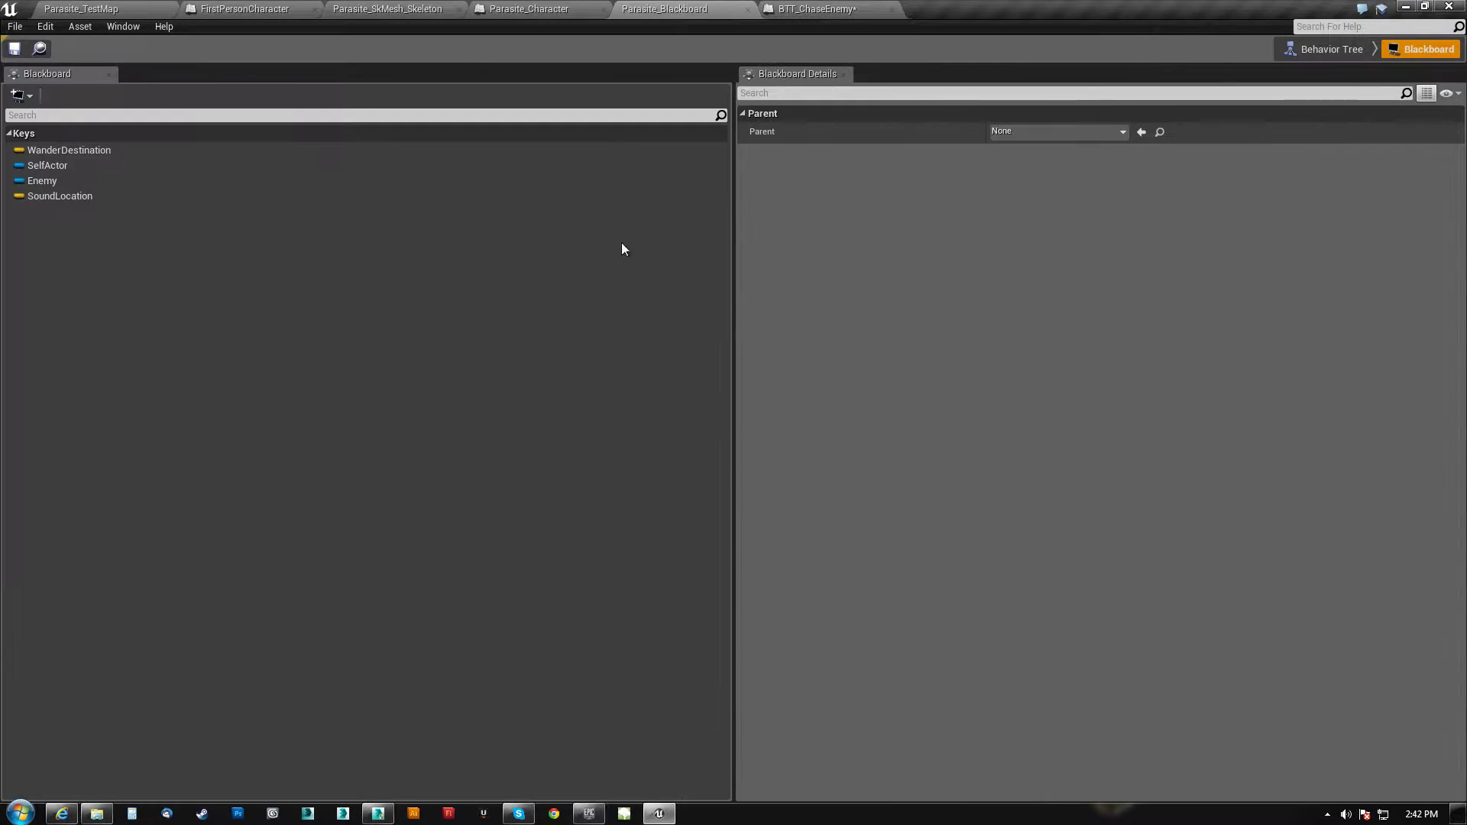
click(23, 96)
click(52, 125)
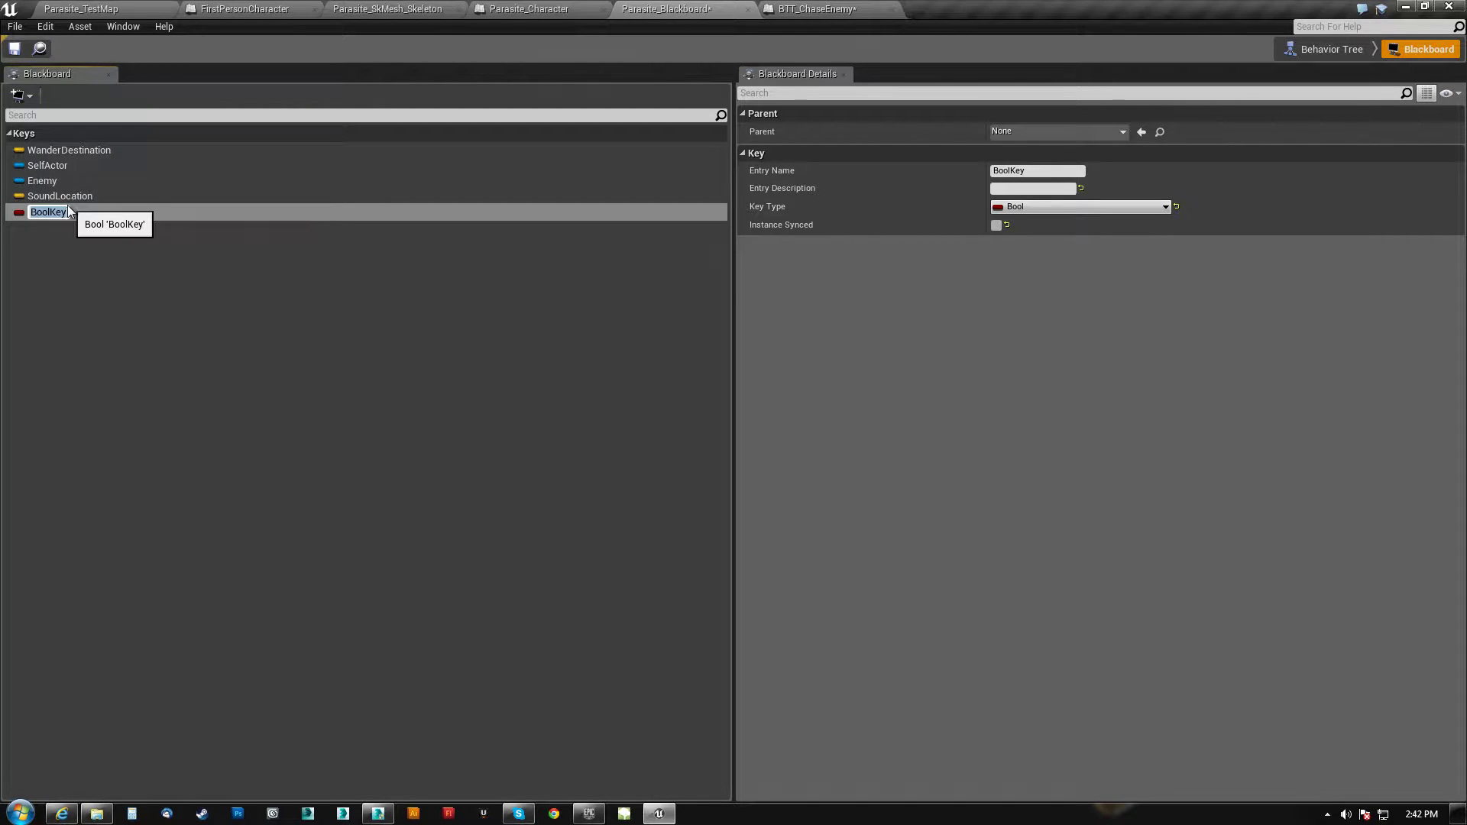
text(InKillRange)
key(Return)
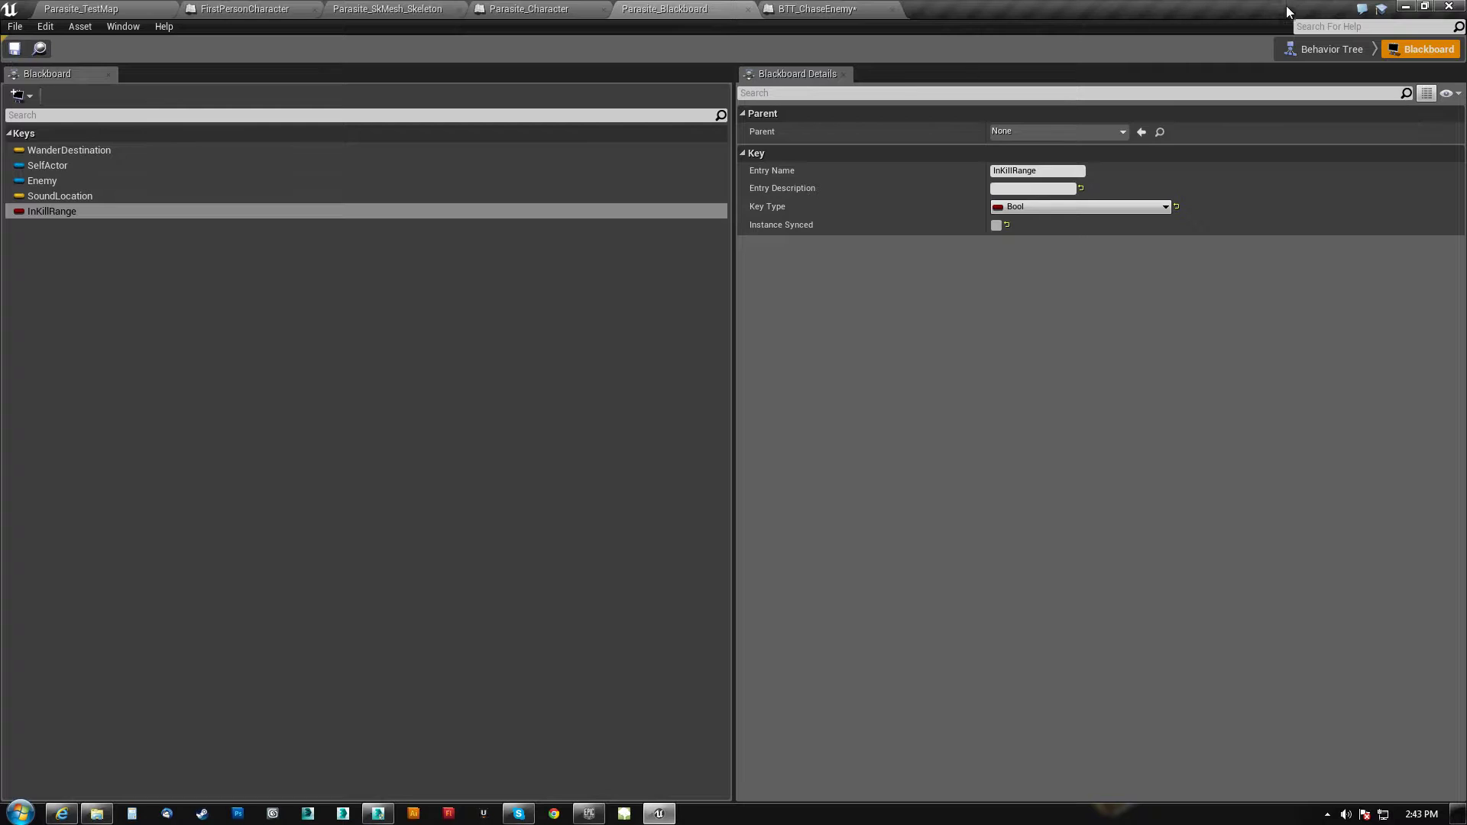
Add a Blackboard decorator to the KillSequence node in the behavior tree and set its Blackboard Key to InKillRange
click(1327, 49)
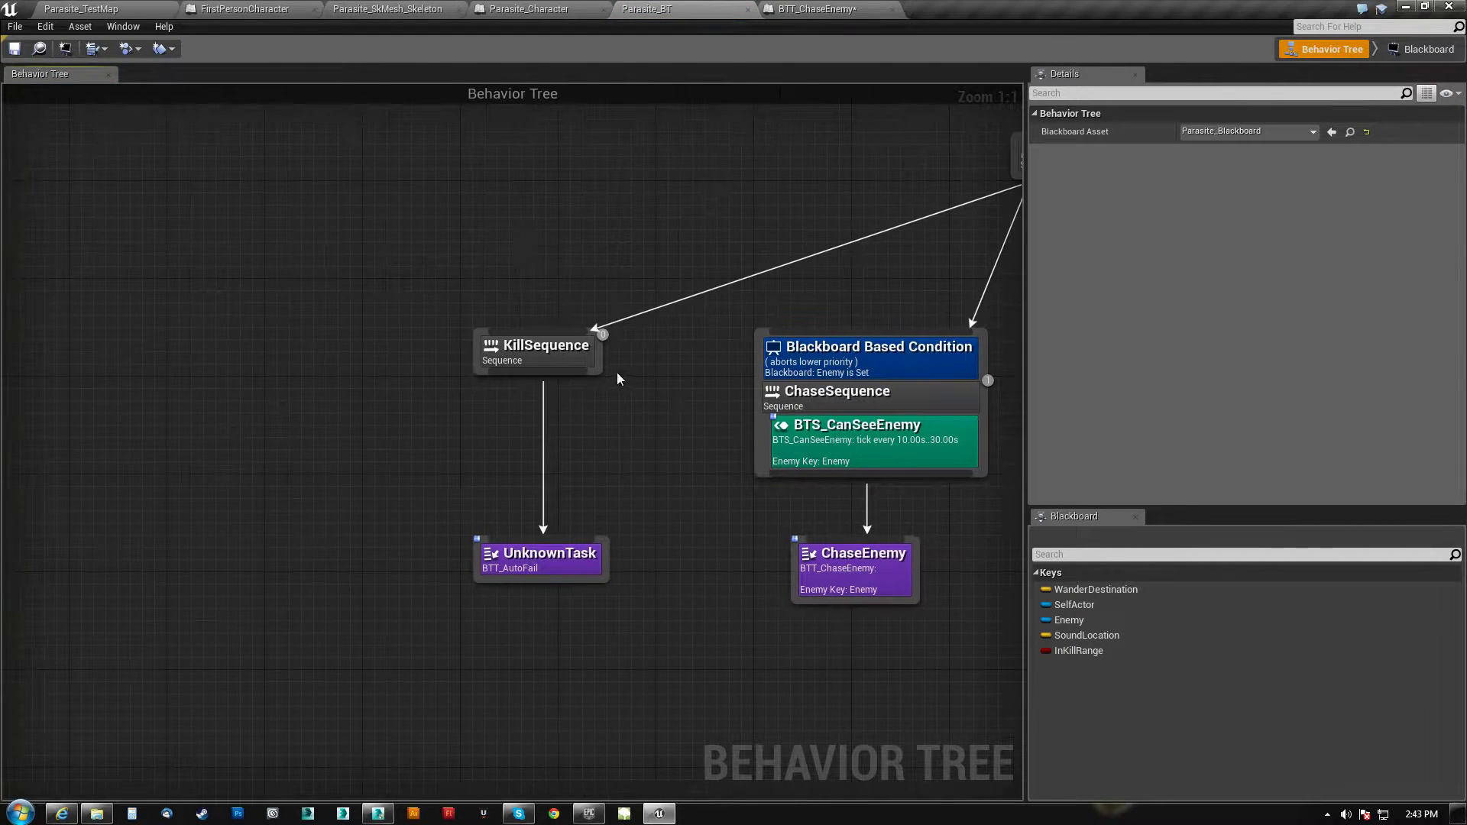
click(562, 359)
right_click(556, 357)
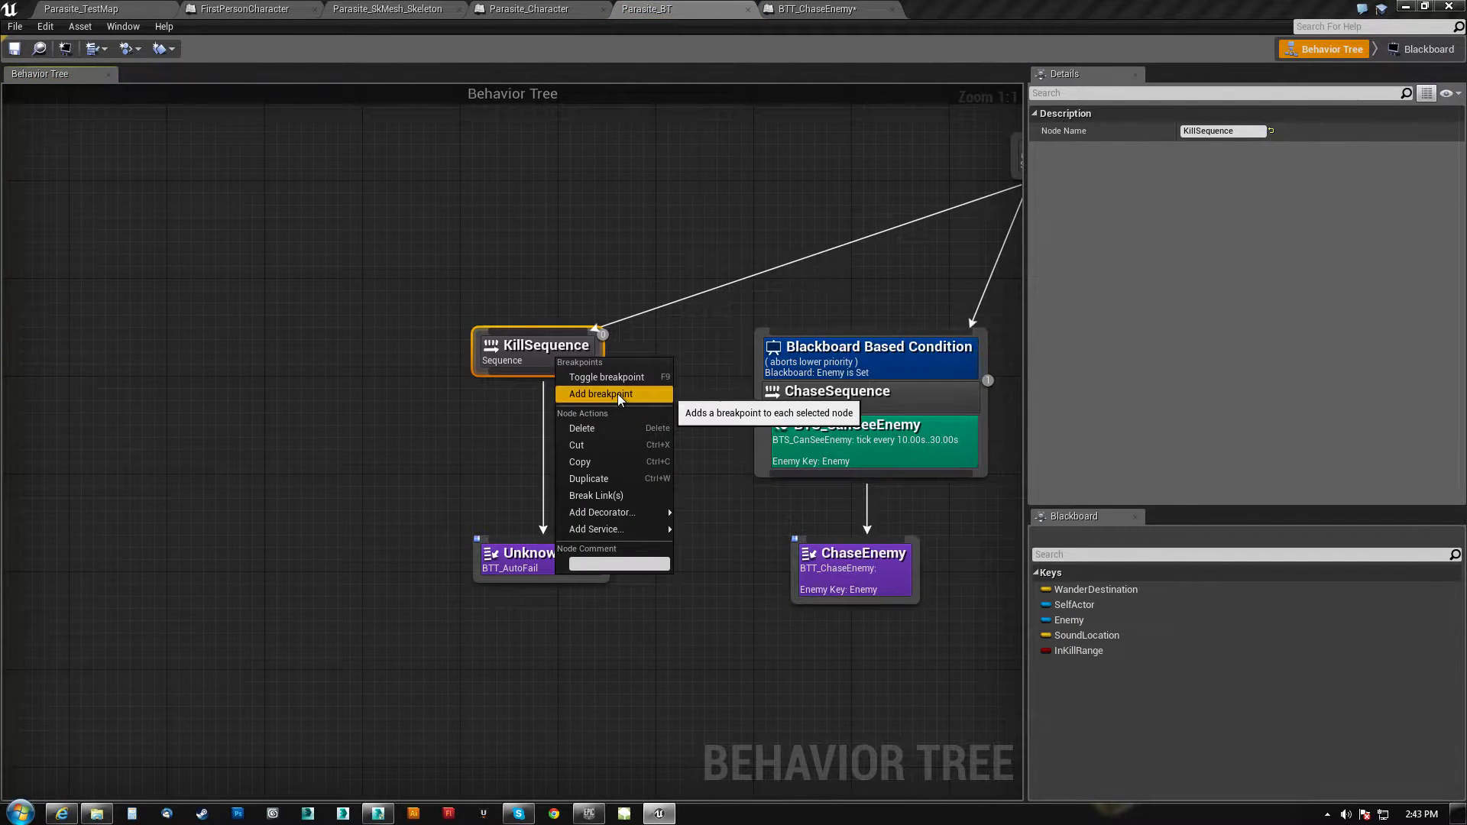
mouse_move(602, 512)
click(725, 529)
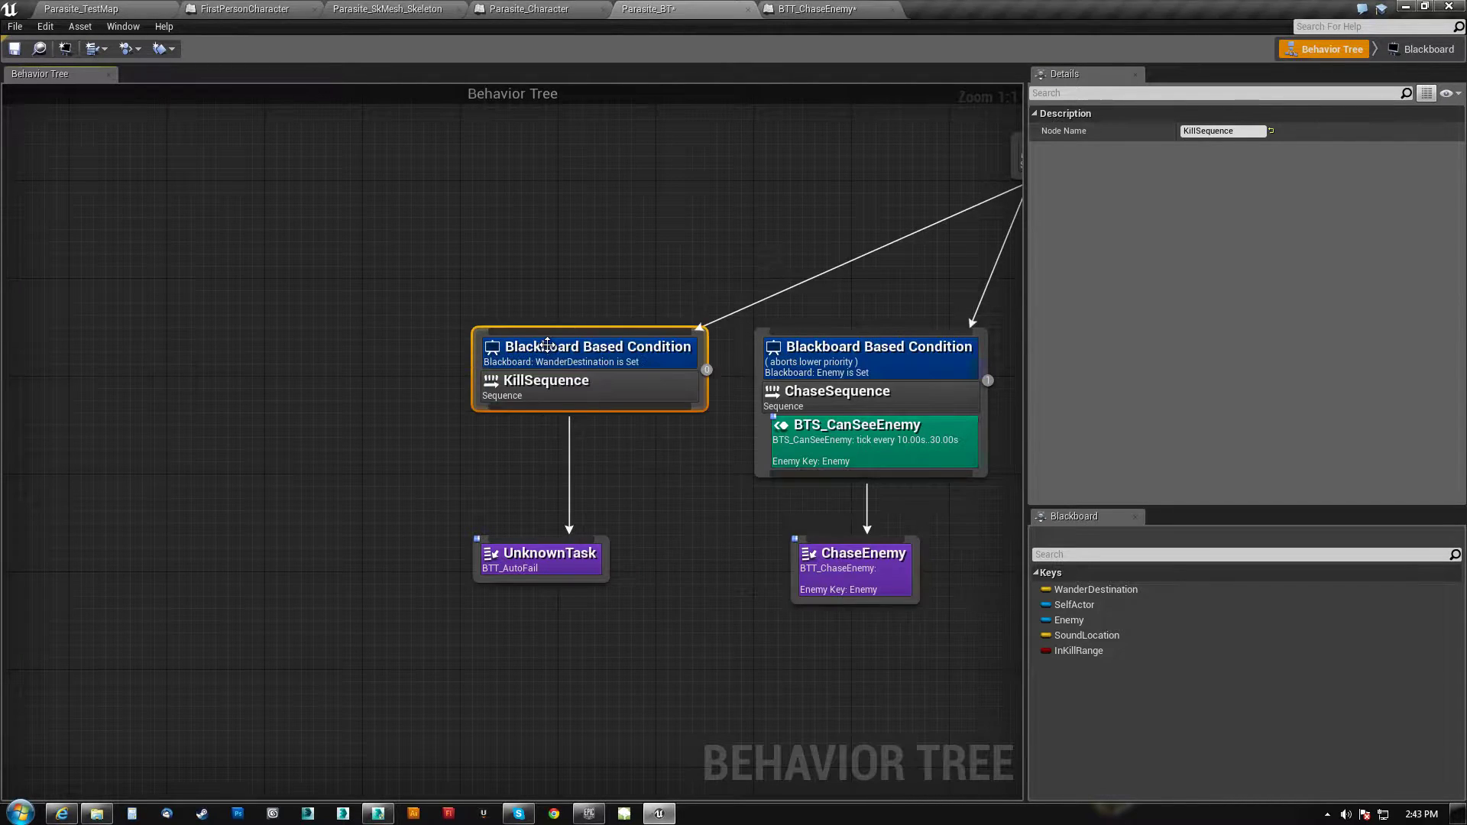
click(603, 354)
click(1219, 208)
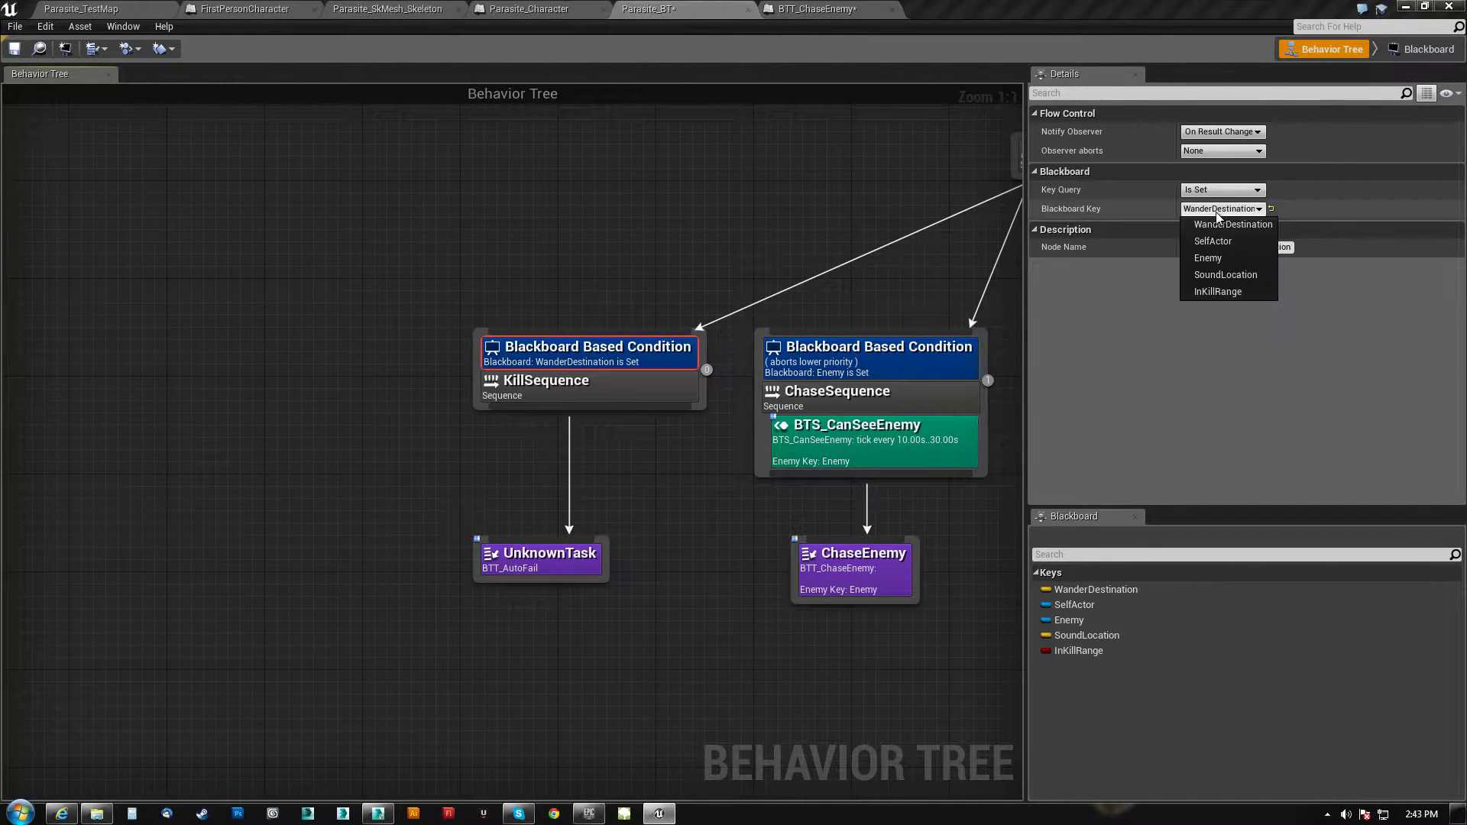
click(1227, 290)
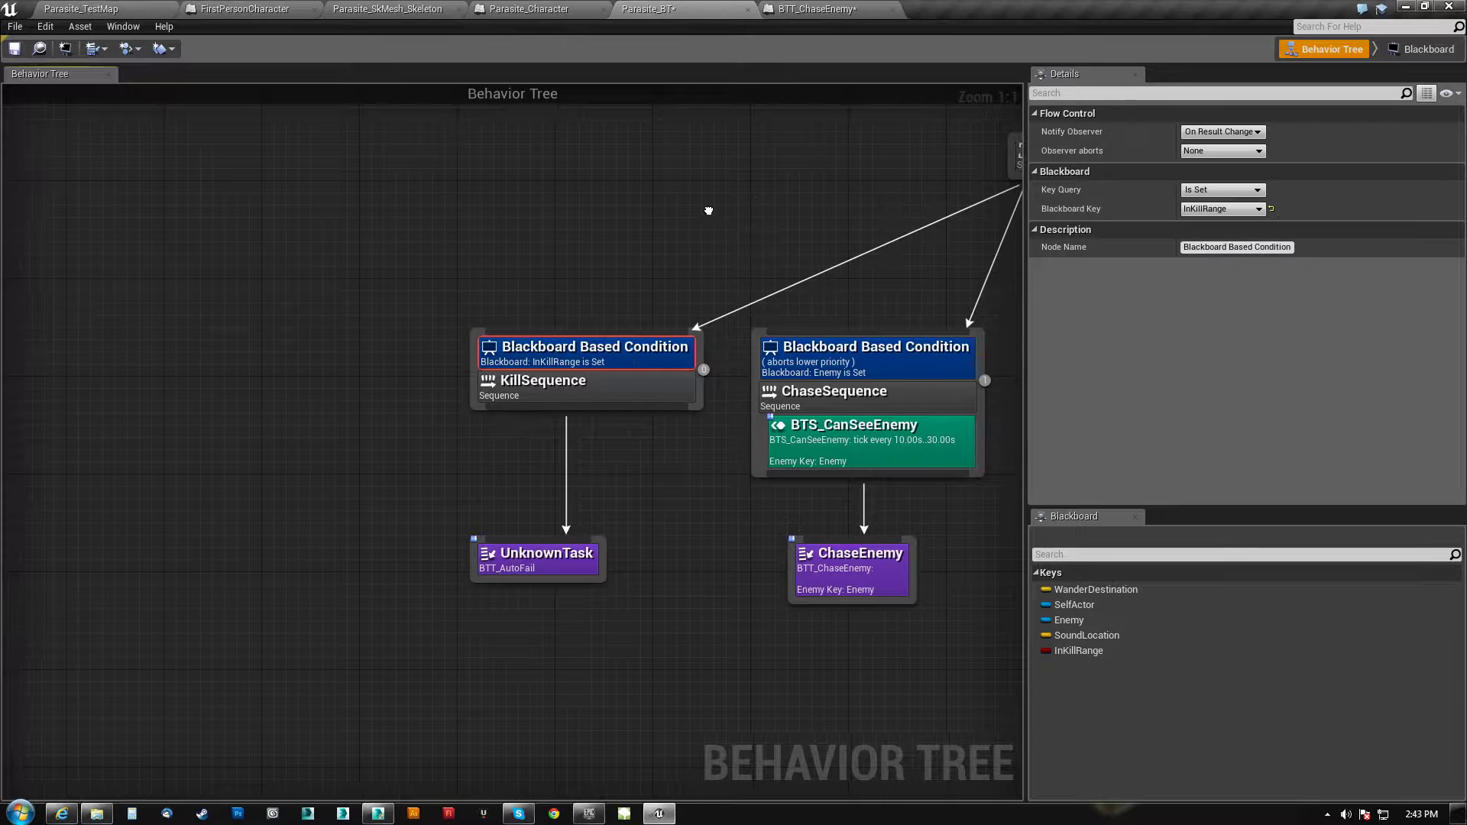
Reposition the UnknownTask node lower beneath KillSequence in the behavior tree
right_drag(704, 243, 737, 180)
click(584, 500)
right_drag(634, 365, 460, 385)
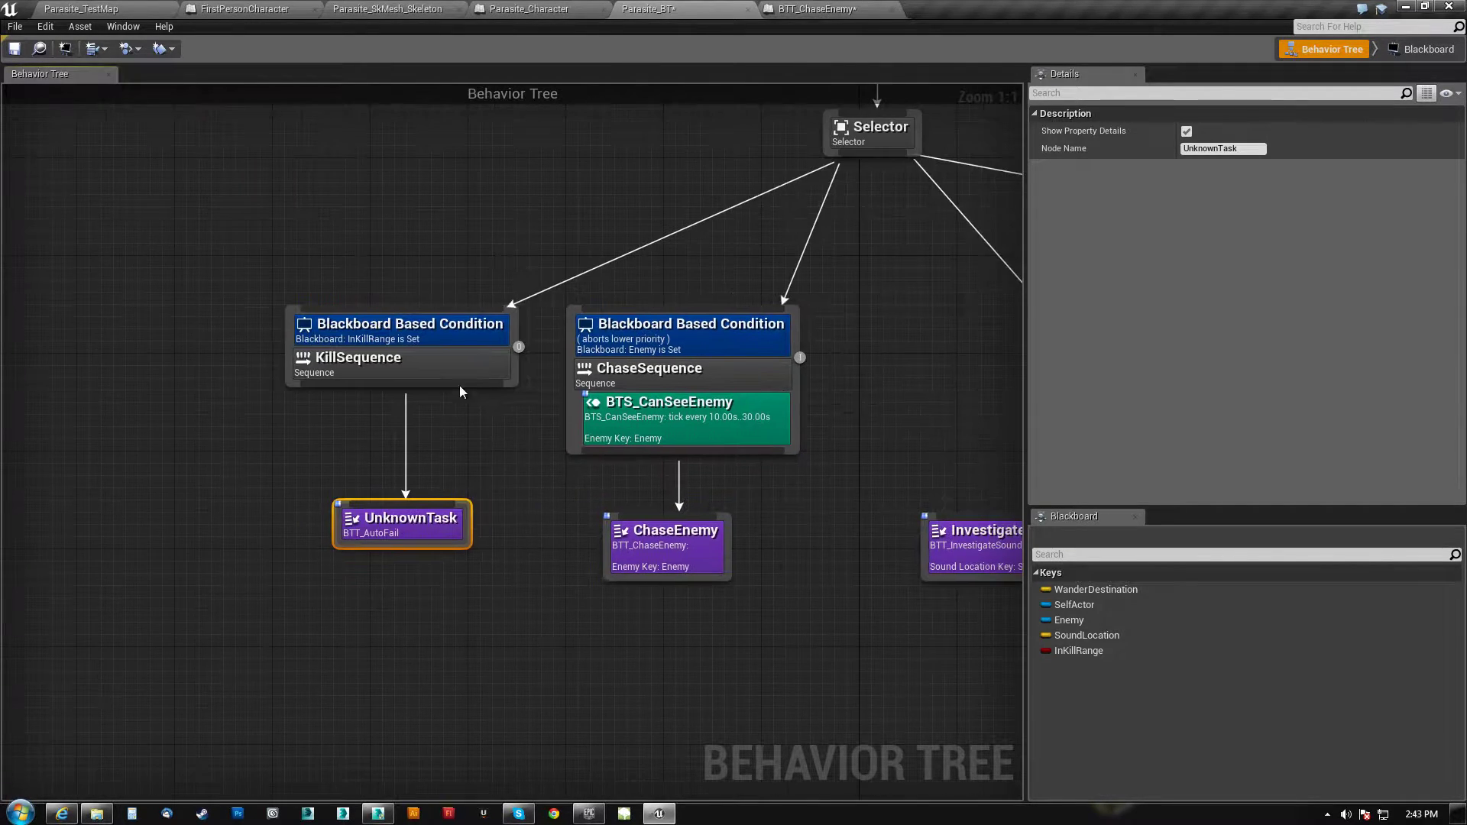
click(438, 369)
drag(432, 538, 356, 573)
right_drag(481, 466, 127, 371)
scroll(127, 371, down, 3)
right_drag(526, 529, 963, 553)
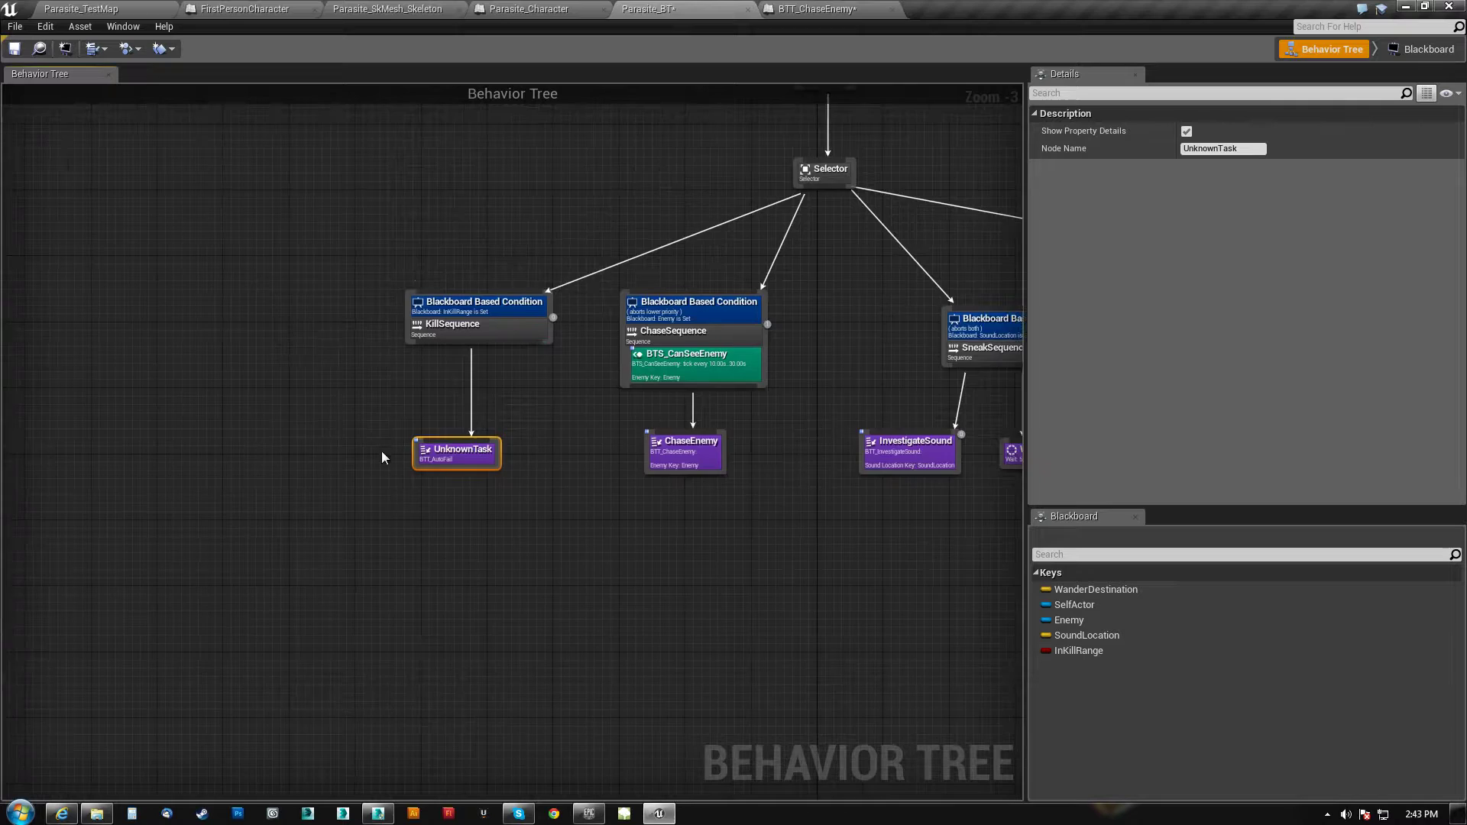
Open the BTT_AutoFail blueprint from UnknownTask and move Finish Execute farther from Event Receive Execute AI
scroll(382, 461, up, 3)
double_click(515, 456)
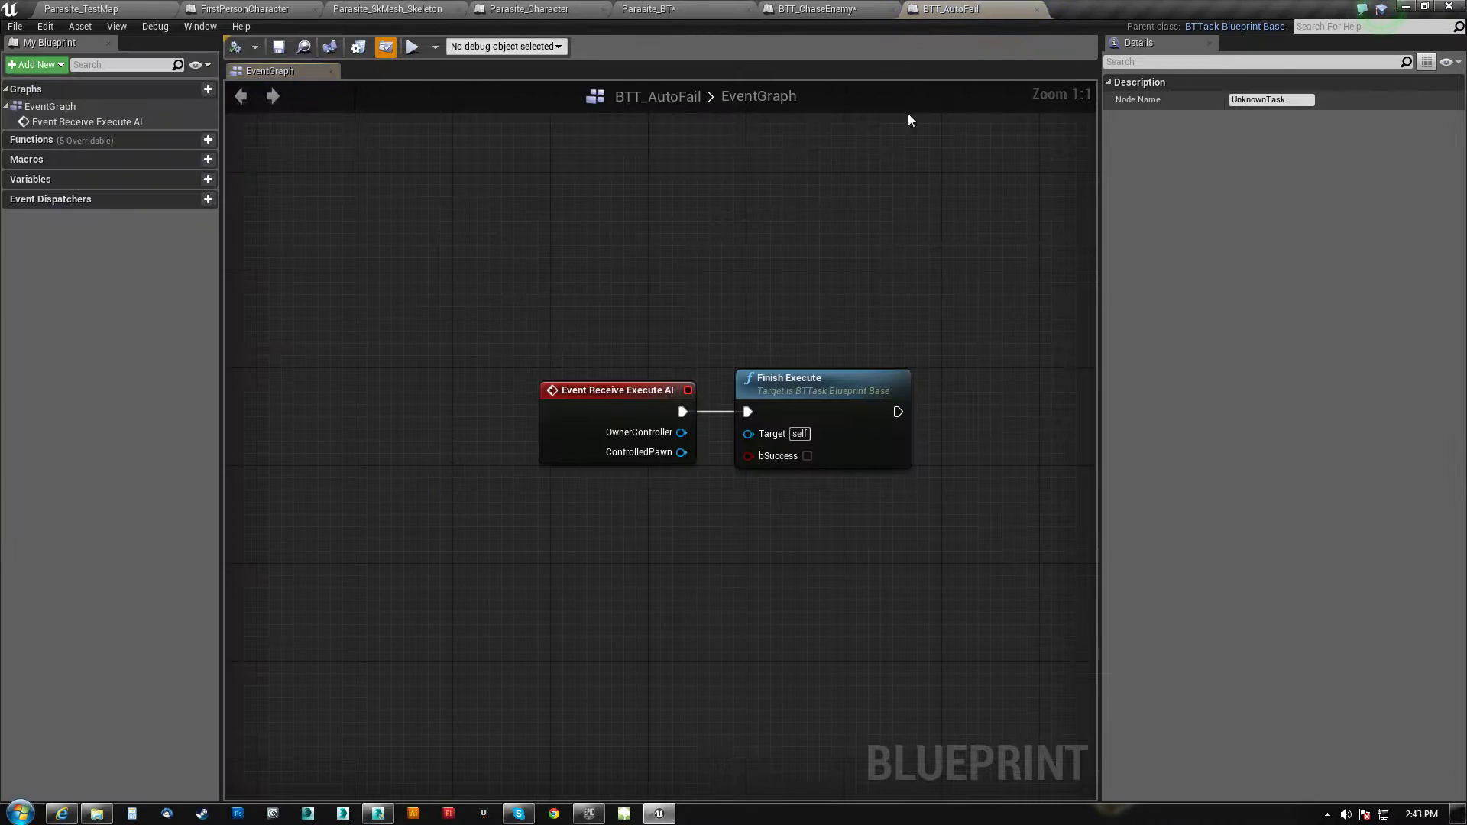
right_drag(601, 315, 466, 314)
drag(660, 380, 731, 377)
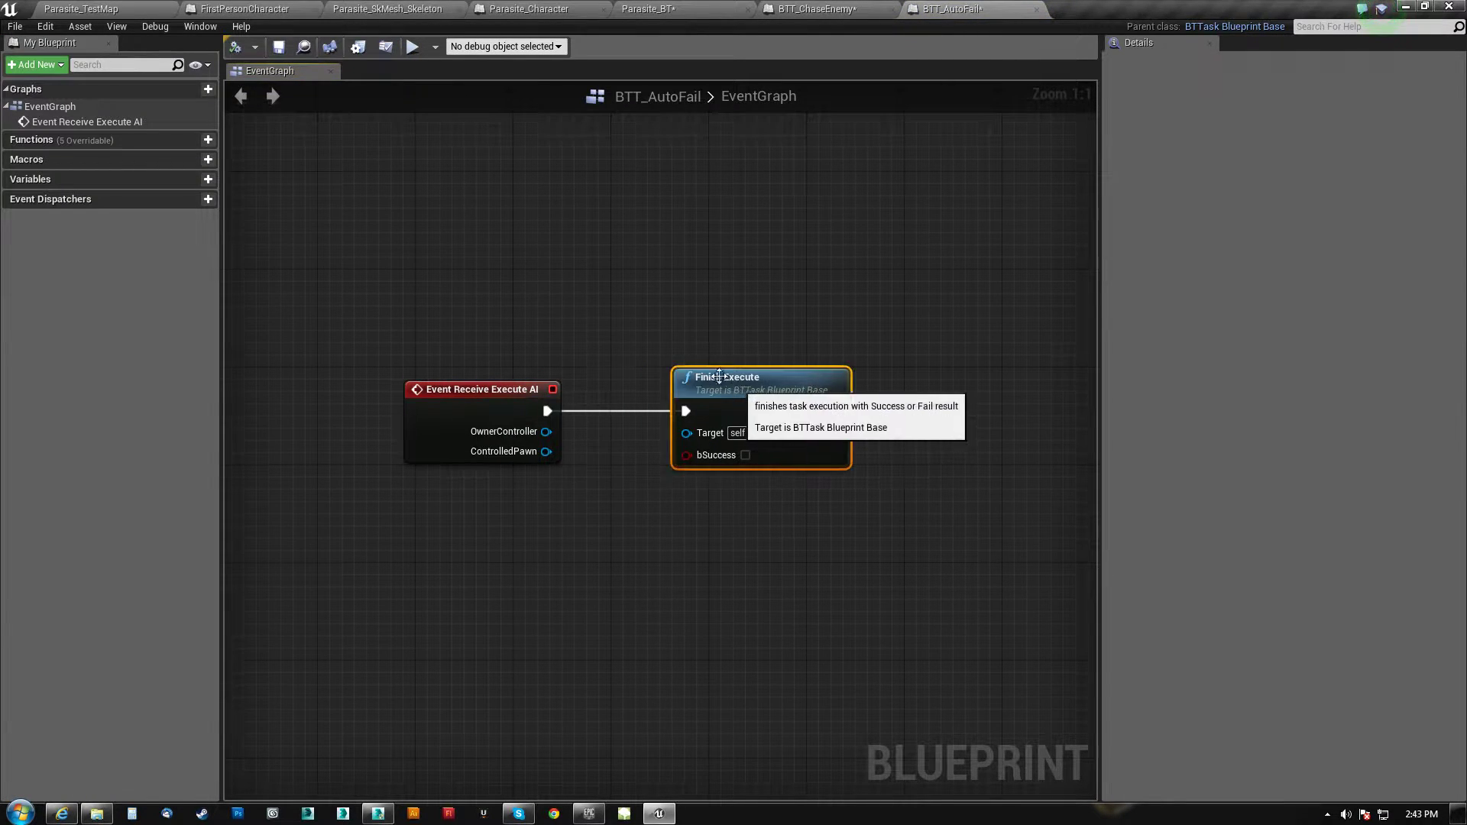
Rename the BTT_AutoFail asset in Parasite_TestMap's Content Browser to BTT_KillPlayer
click(85, 10)
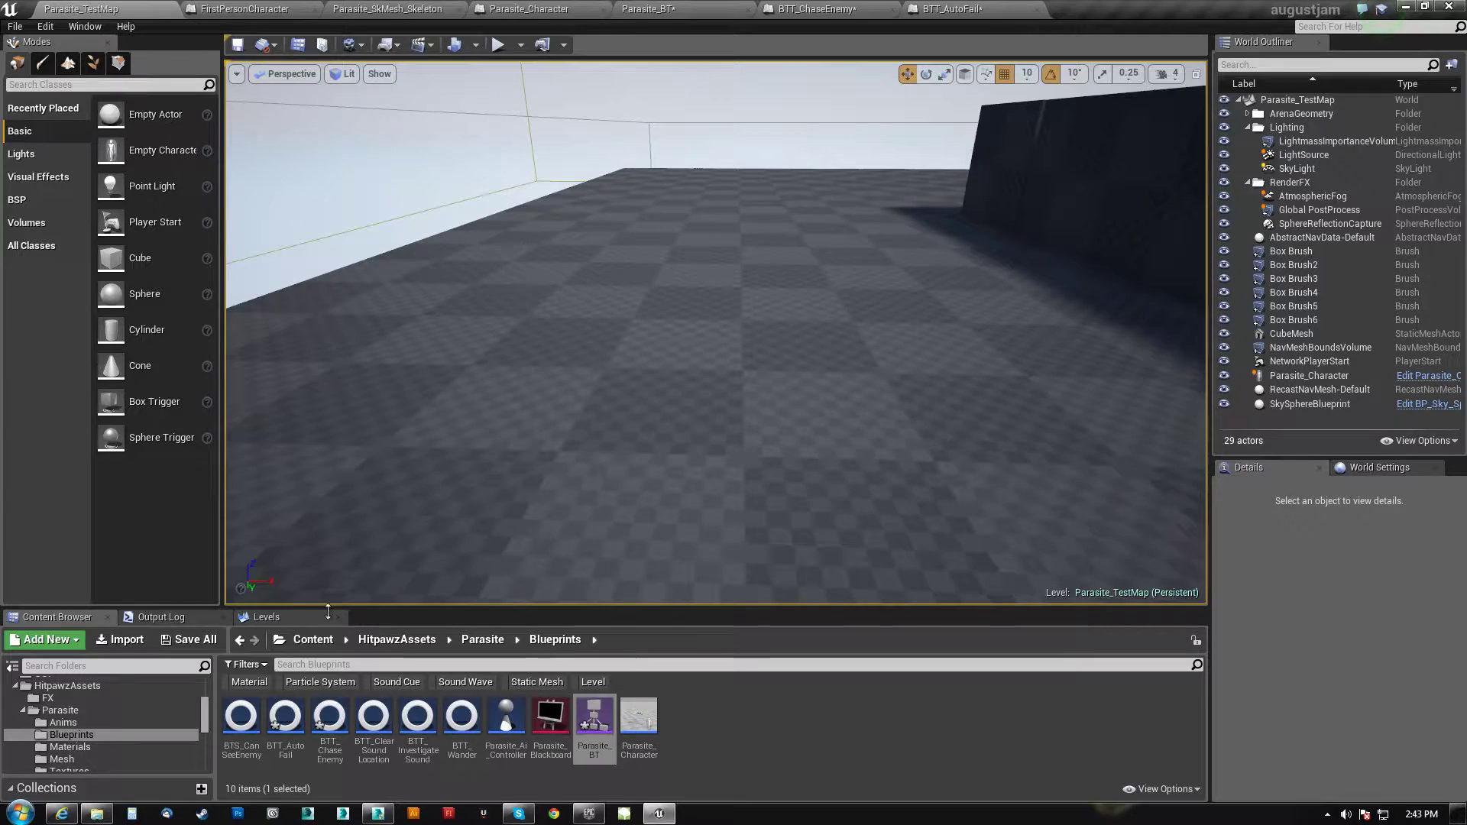
click(294, 756)
click(301, 752)
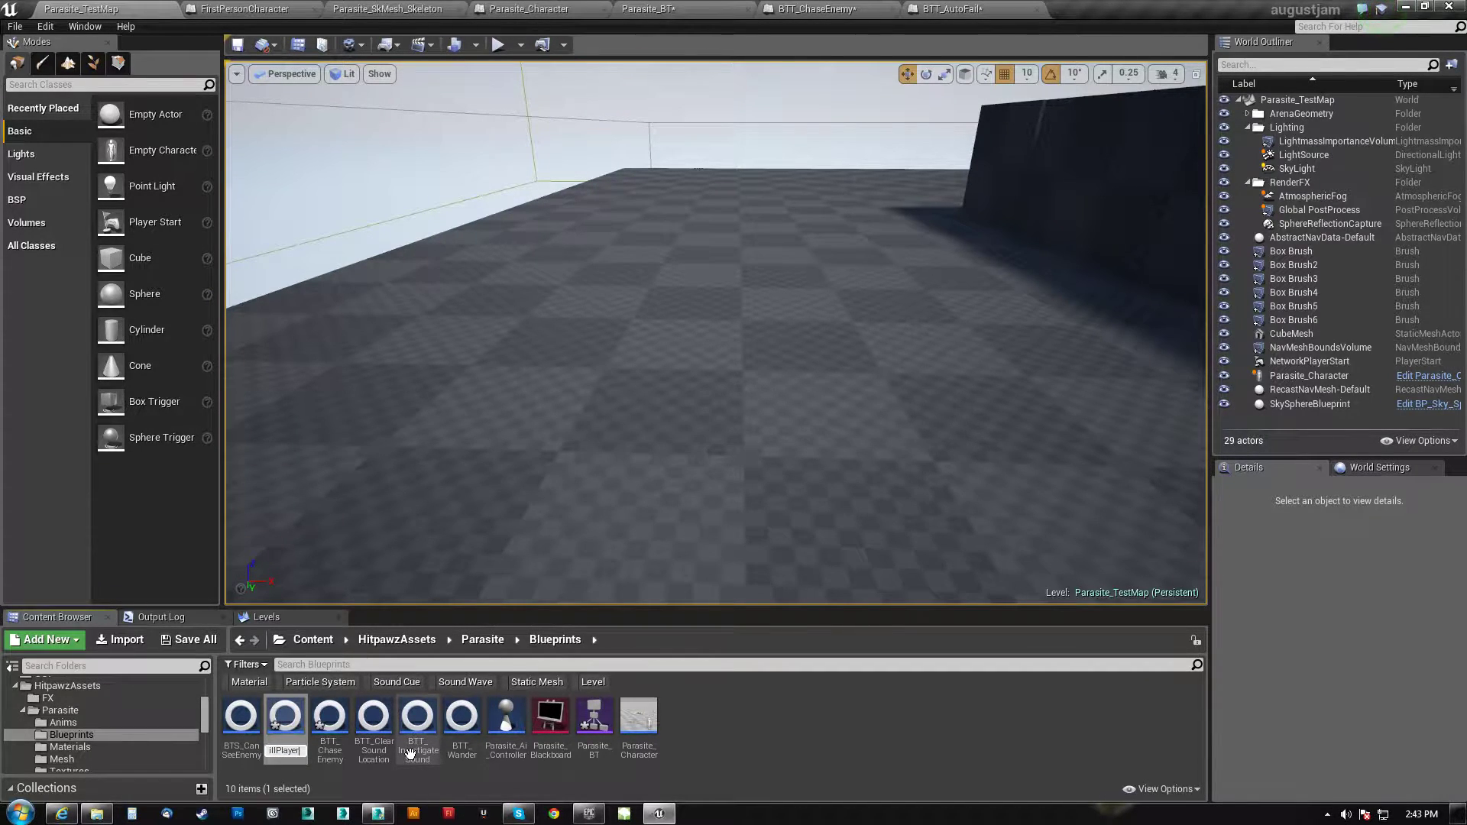
text(BTT_KillPlayer)
key(Return)
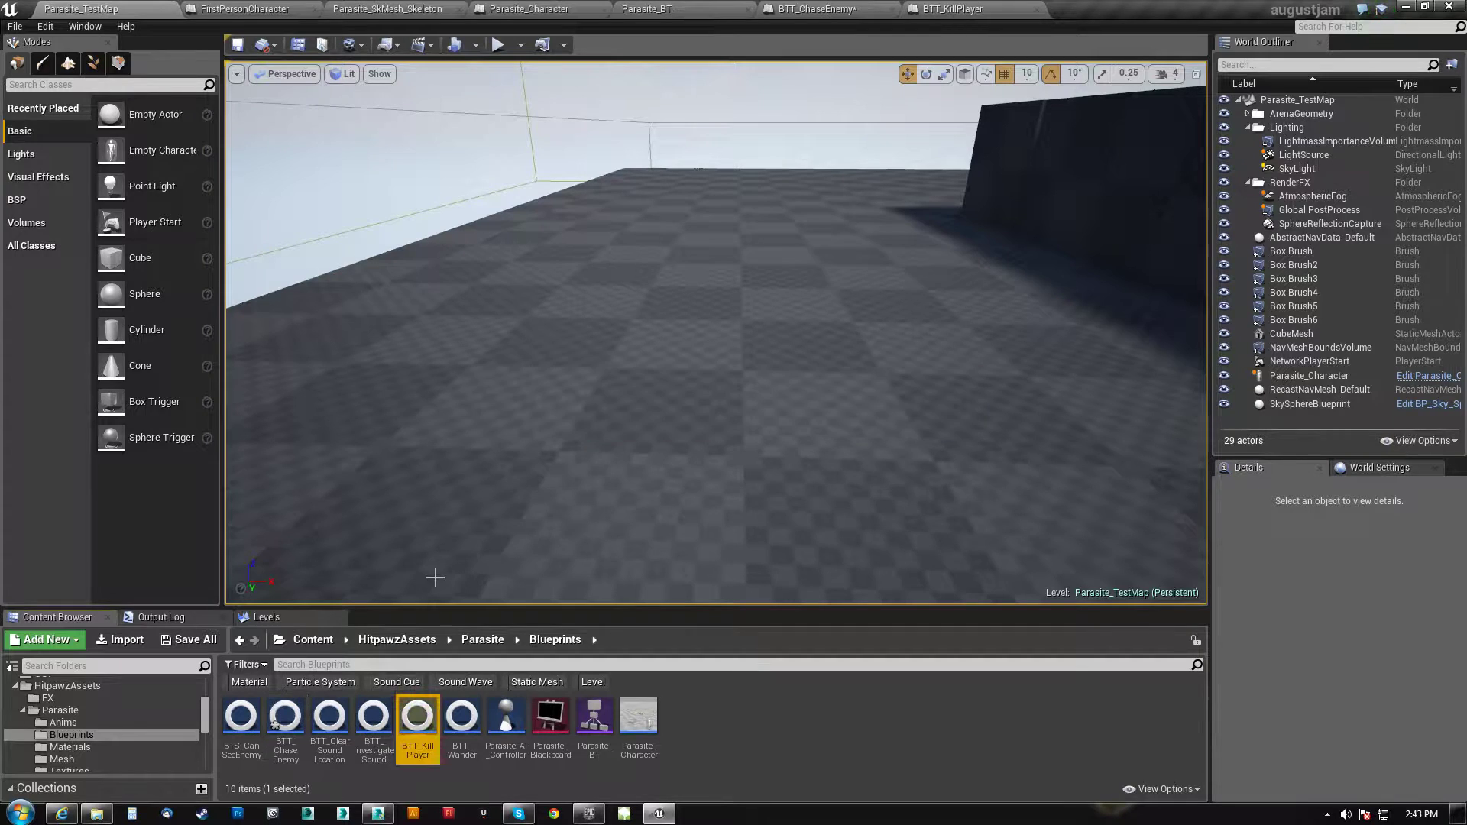
In BTT_KillPlayer, insert a Print String reading "I KEEL YOU!" between Event Receive Execute AI and Finish Execute, spacing the nodes apart
click(953, 8)
right_drag(714, 300, 602, 307)
drag(788, 377, 1007, 376)
right_click(636, 397)
text(print)
key(Return)
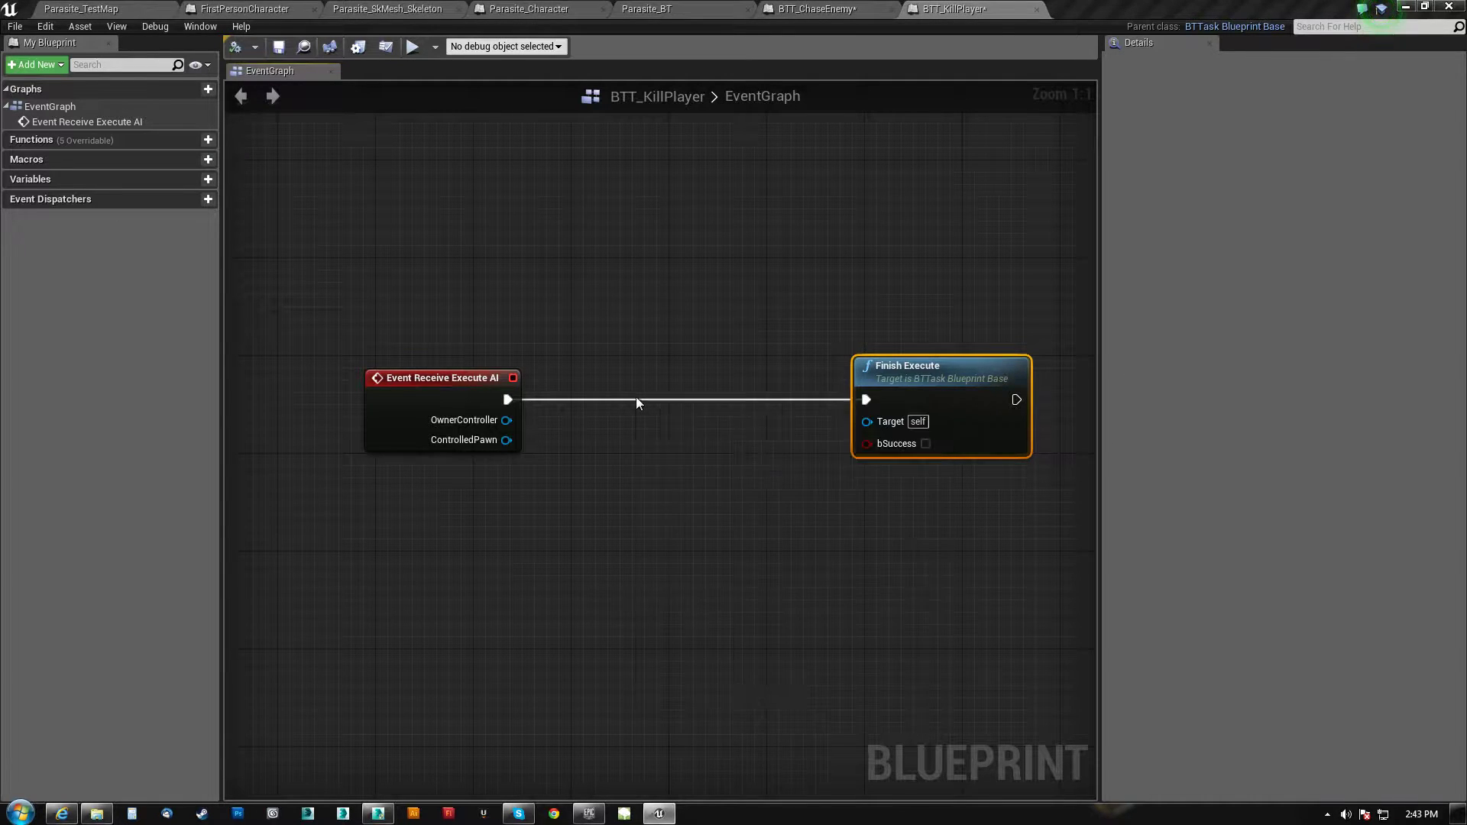
drag(507, 400, 647, 424)
drag(747, 424, 859, 403)
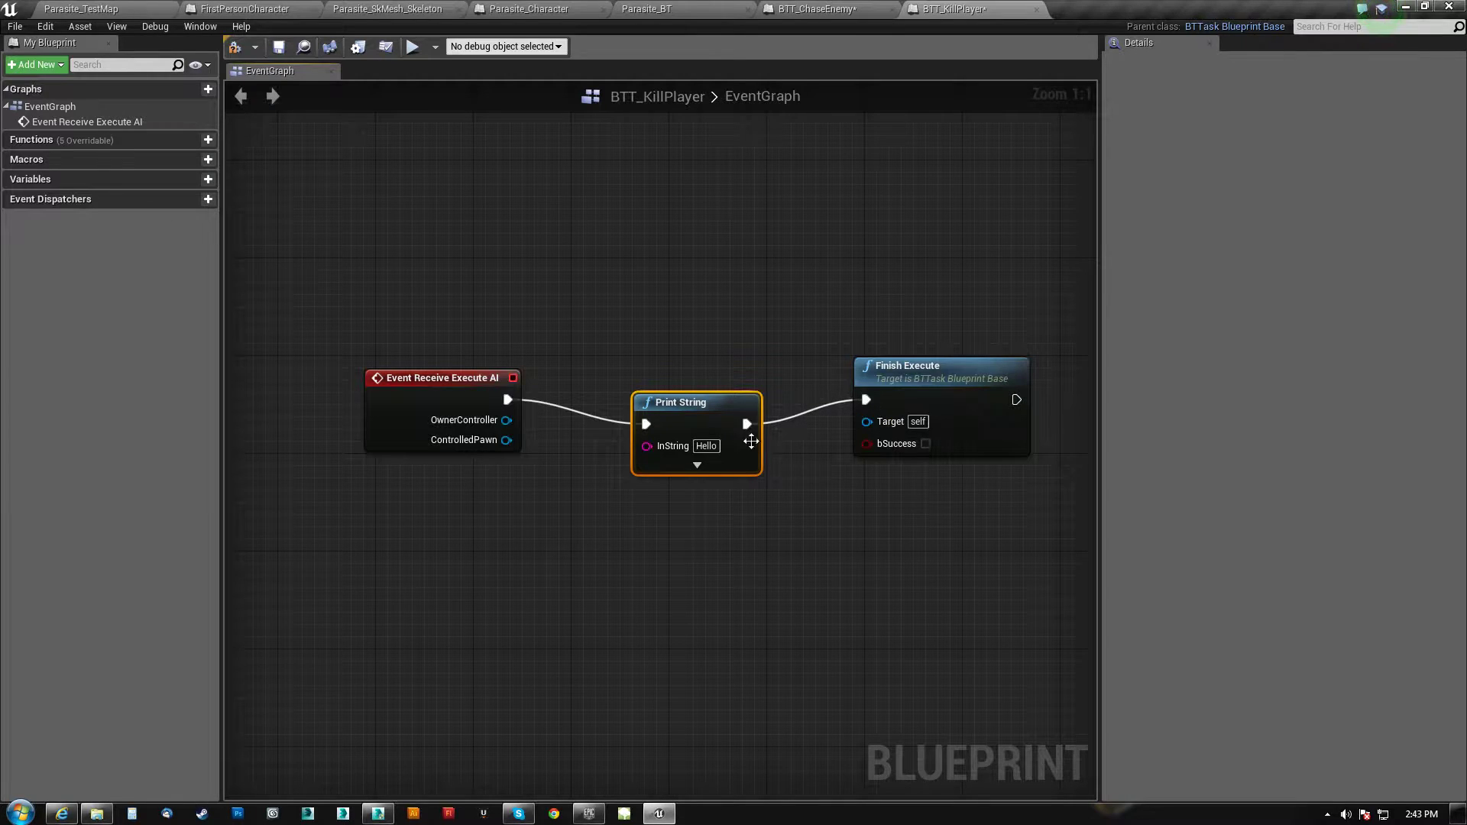
click(706, 445)
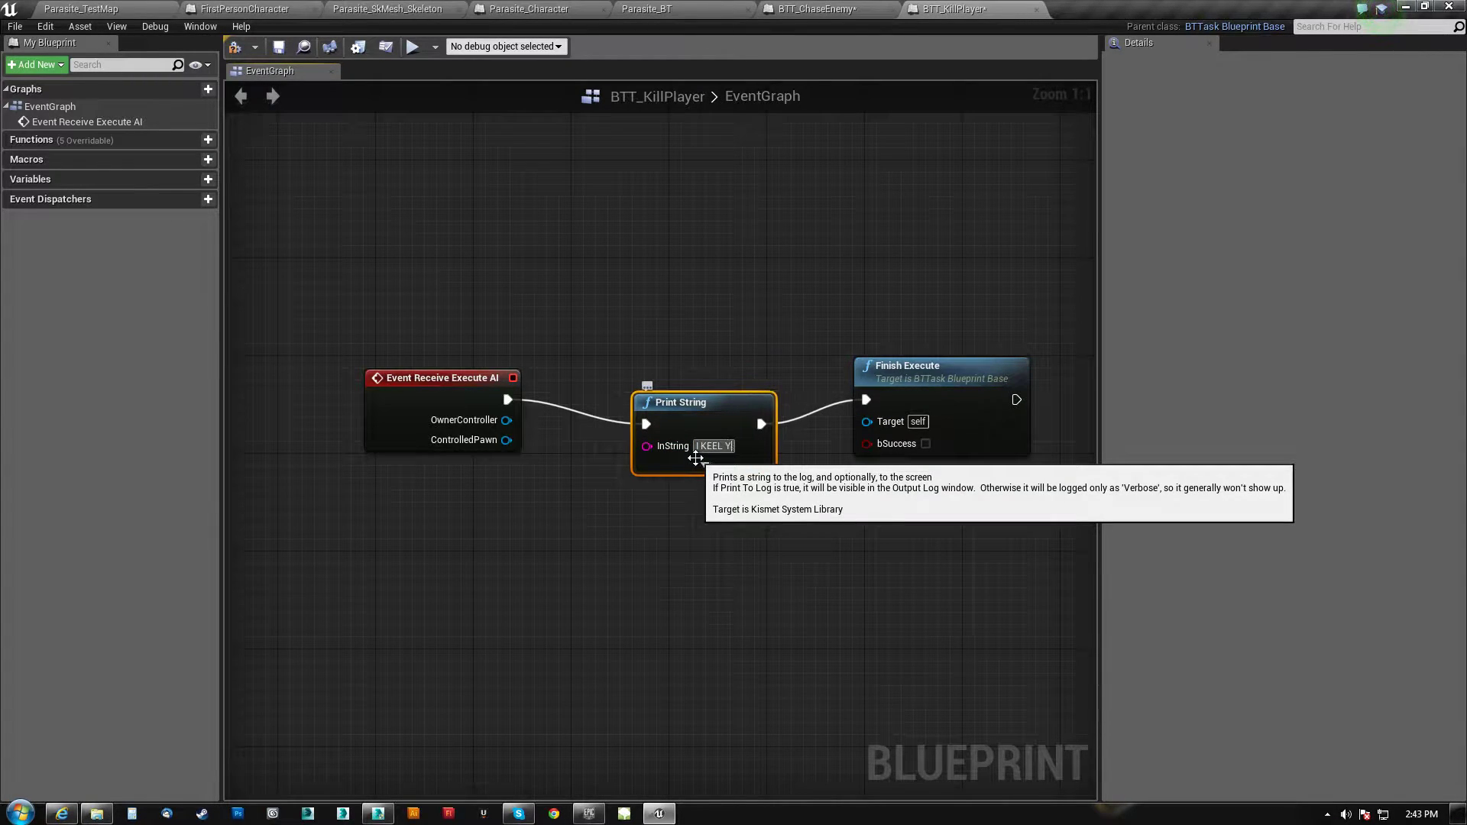
Line up Print String with the event node in BTT_KillPlayer and bring Finish Execute closer to it
click(816, 11)
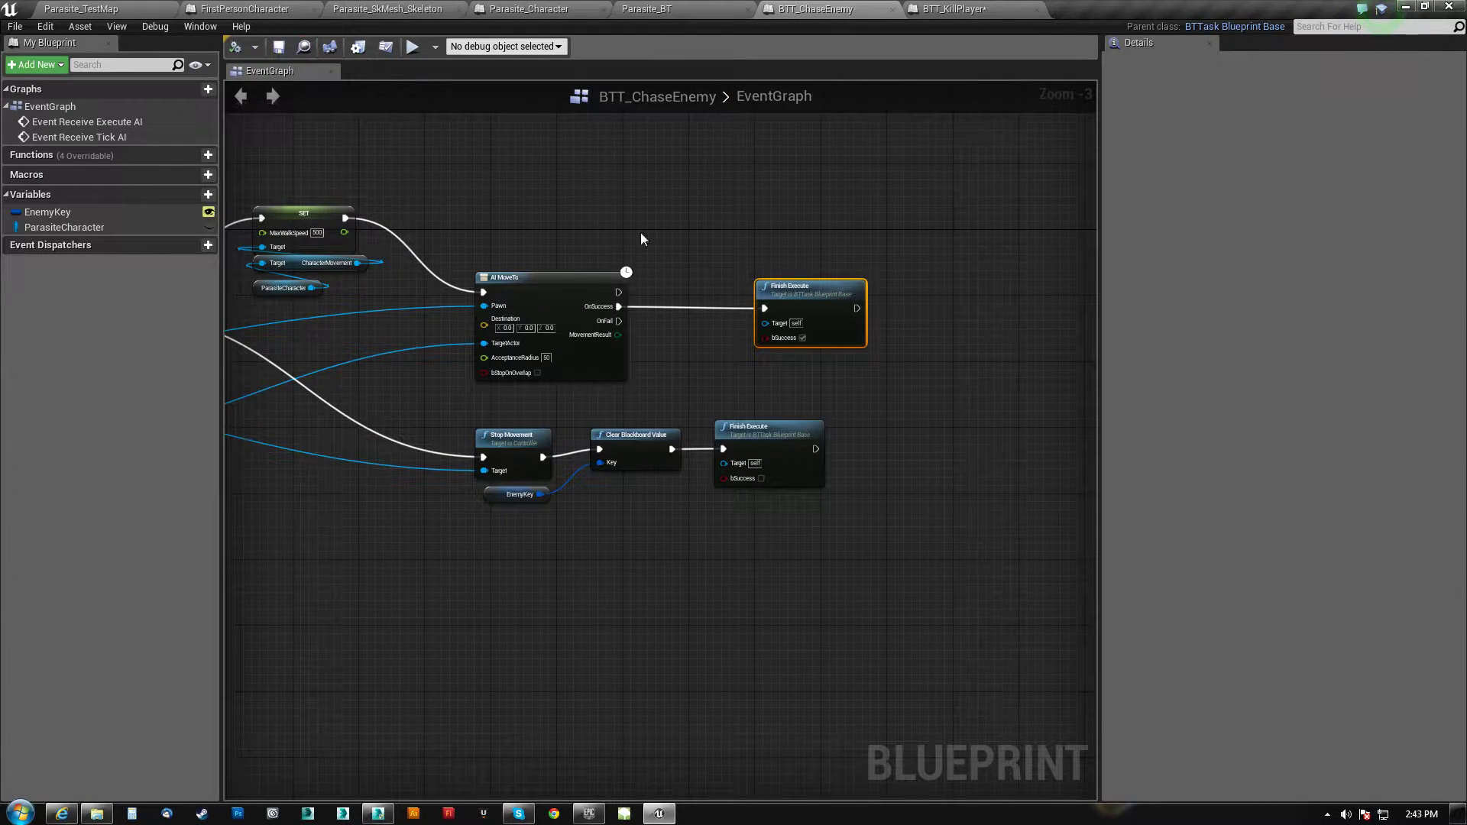
click(950, 12)
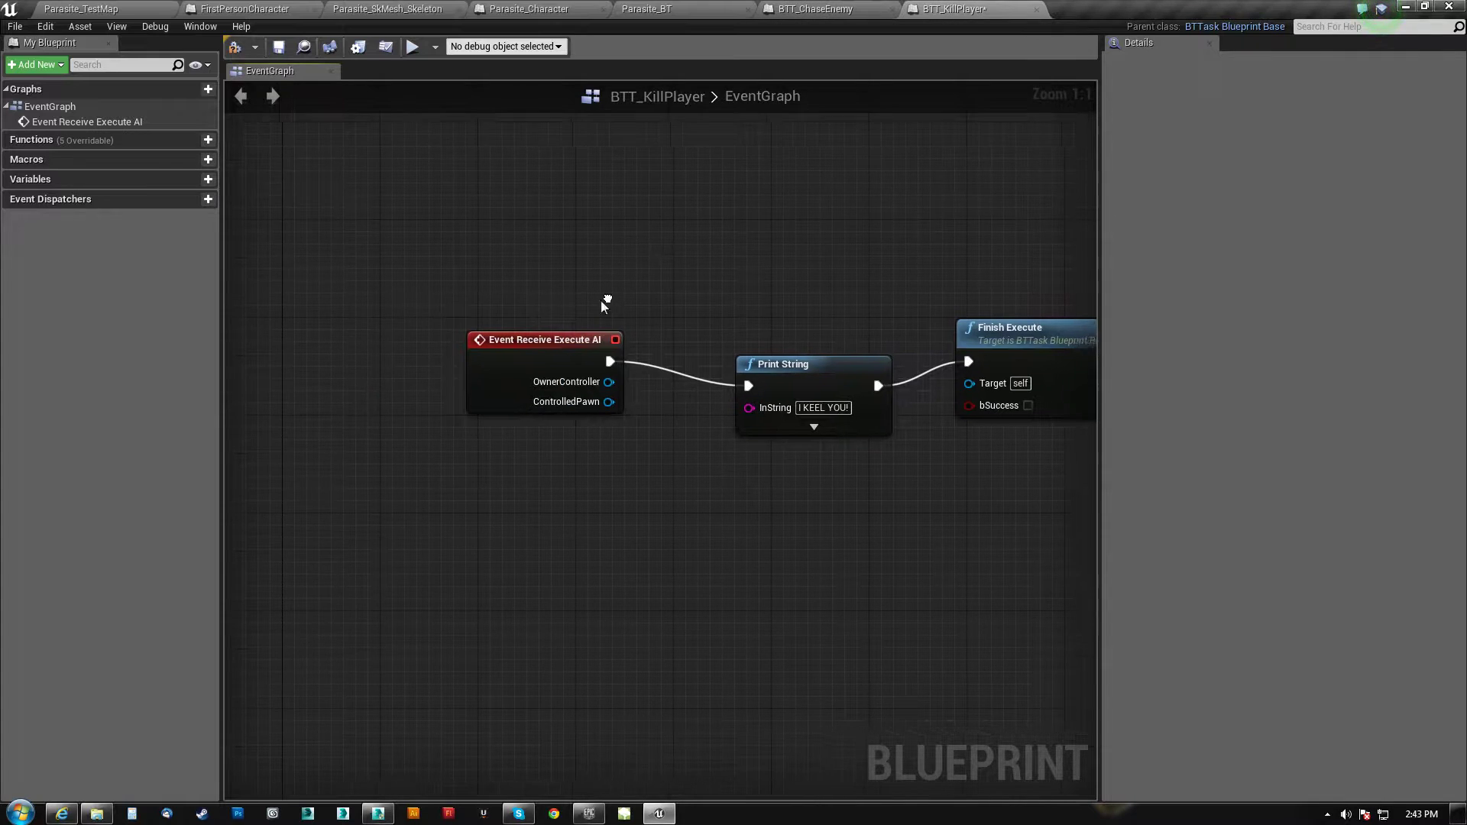
drag(782, 334, 792, 350)
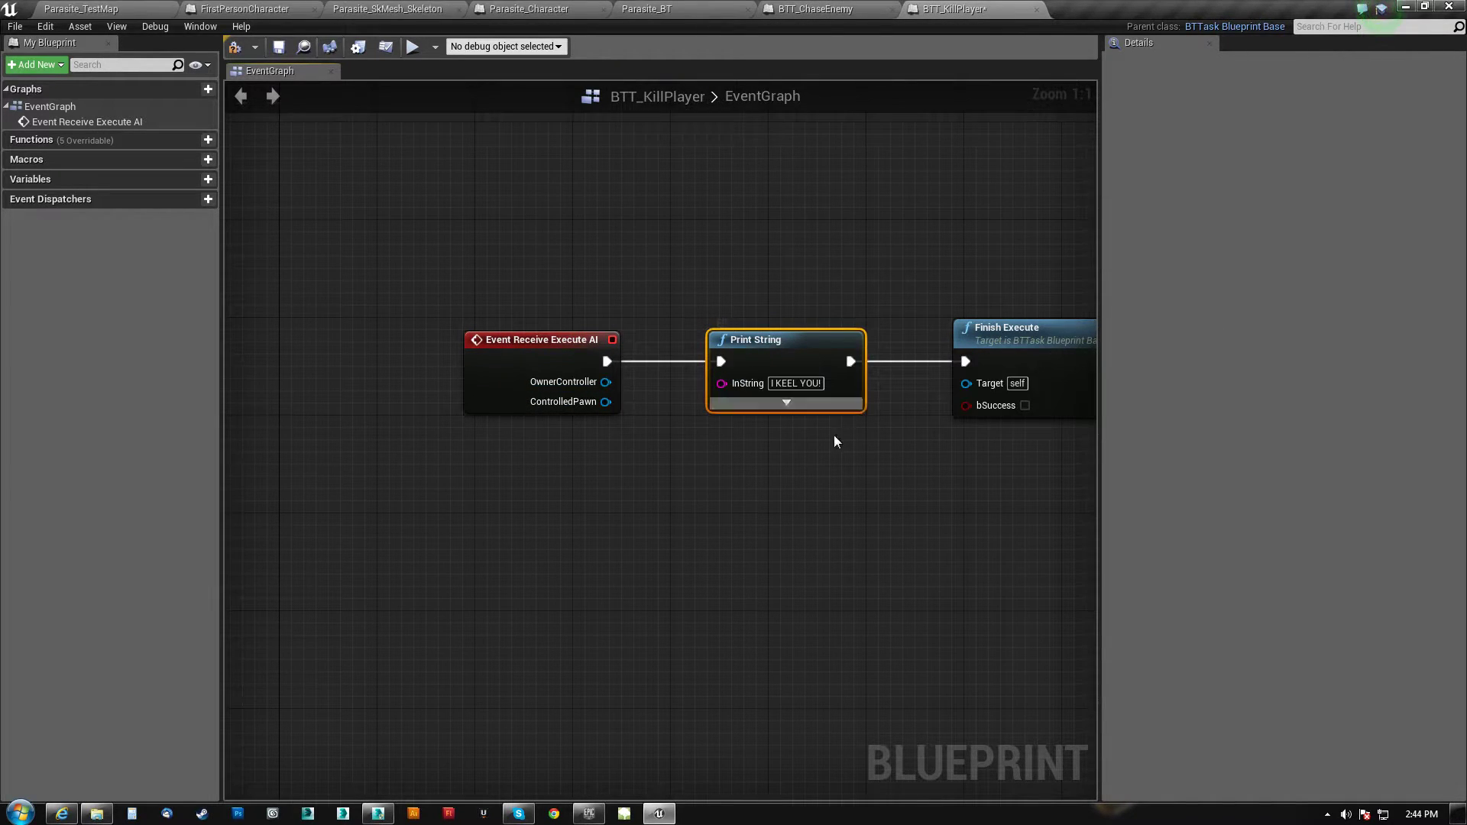
right_drag(835, 437, 618, 491)
drag(854, 380, 833, 391)
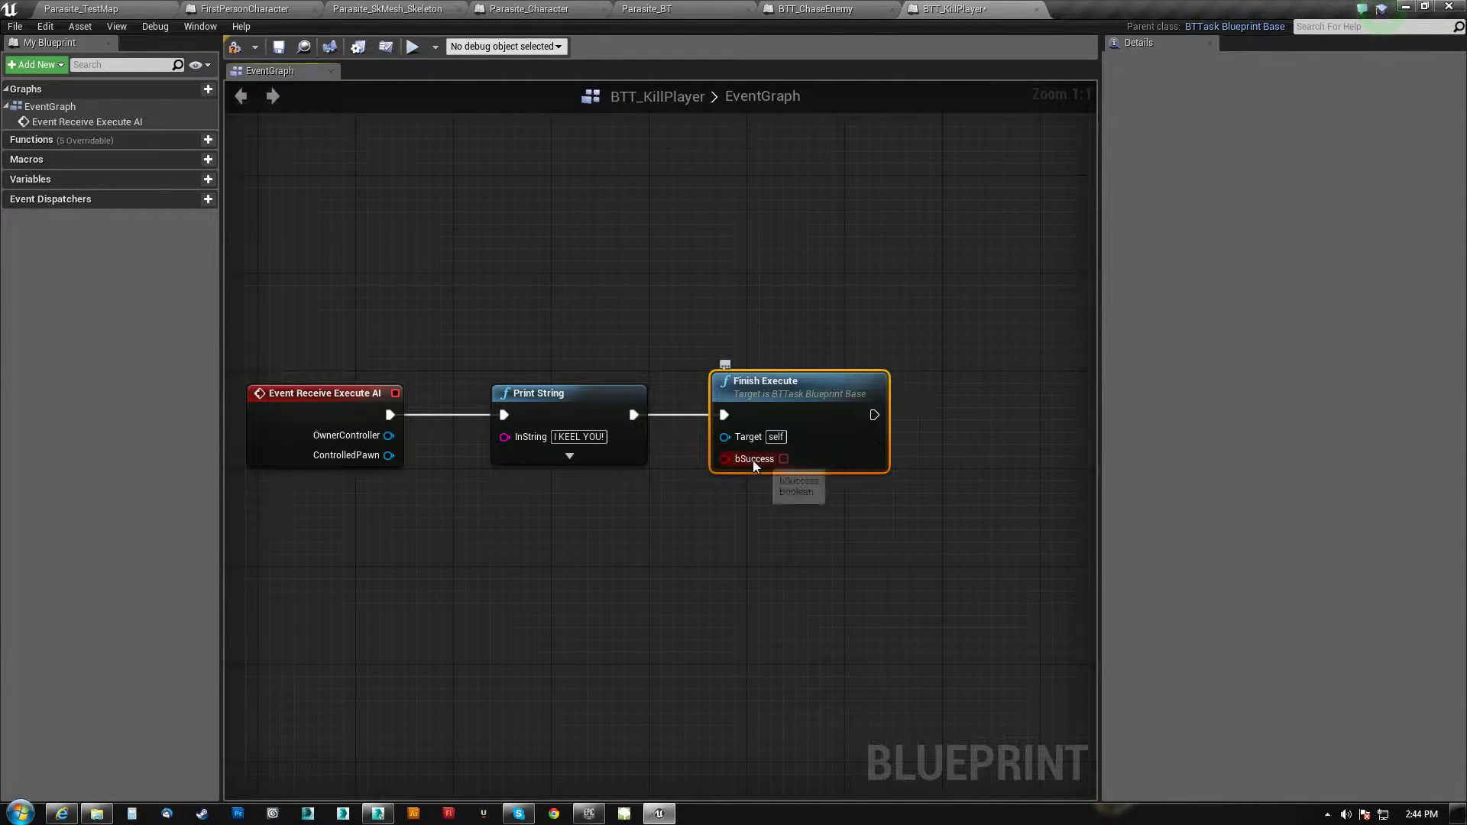
Enable bSuccess on the Finish Execute node and compile BTT_KillPlayer
click(783, 458)
mouse_move(651, 498)
right_down()
mouse_move(809, 484)
mouse_move(654, 498)
right_up()
click(237, 51)
right_drag(817, 277, 736, 268)
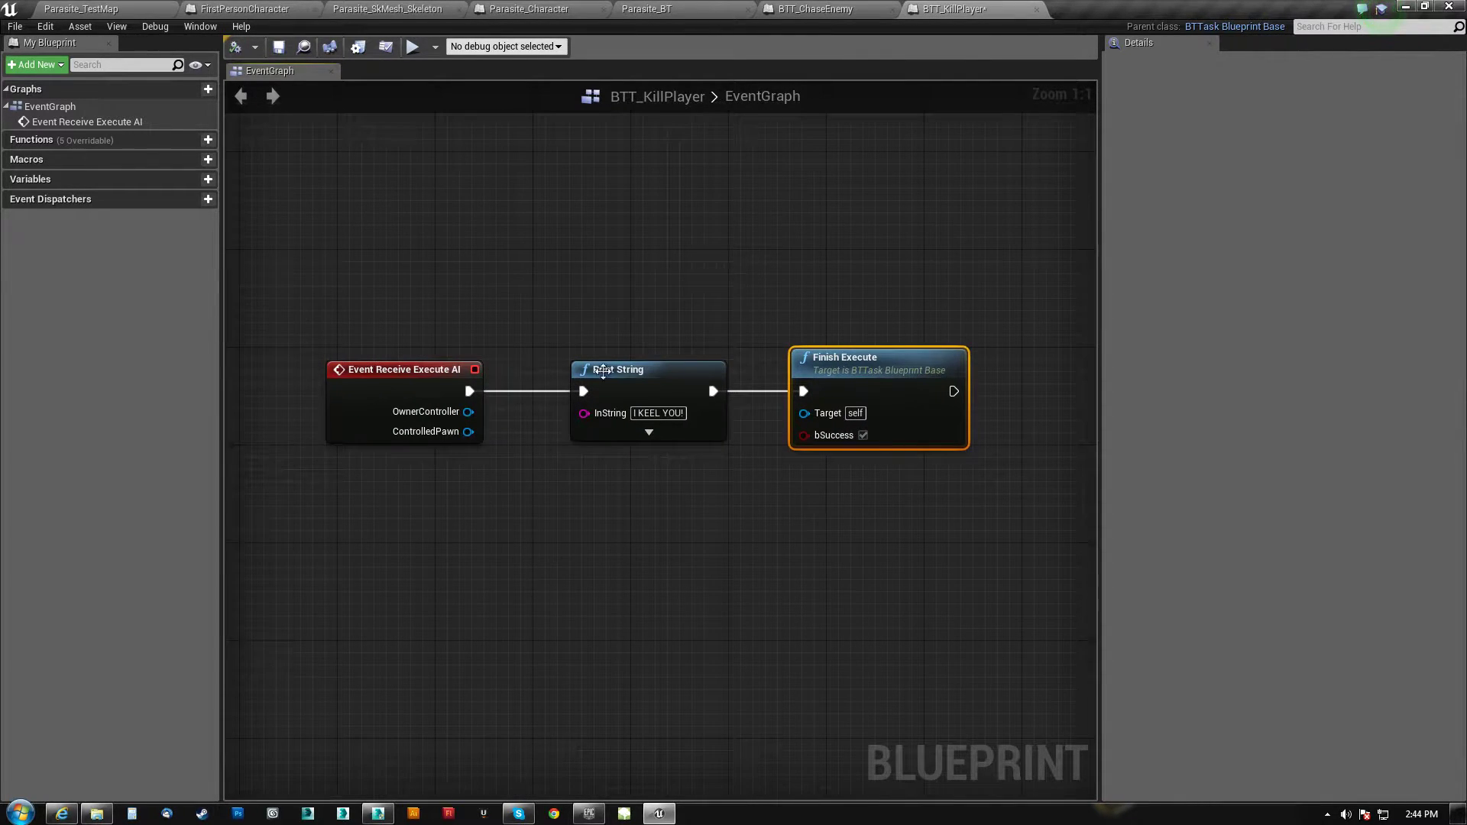
right_drag(607, 300, 658, 289)
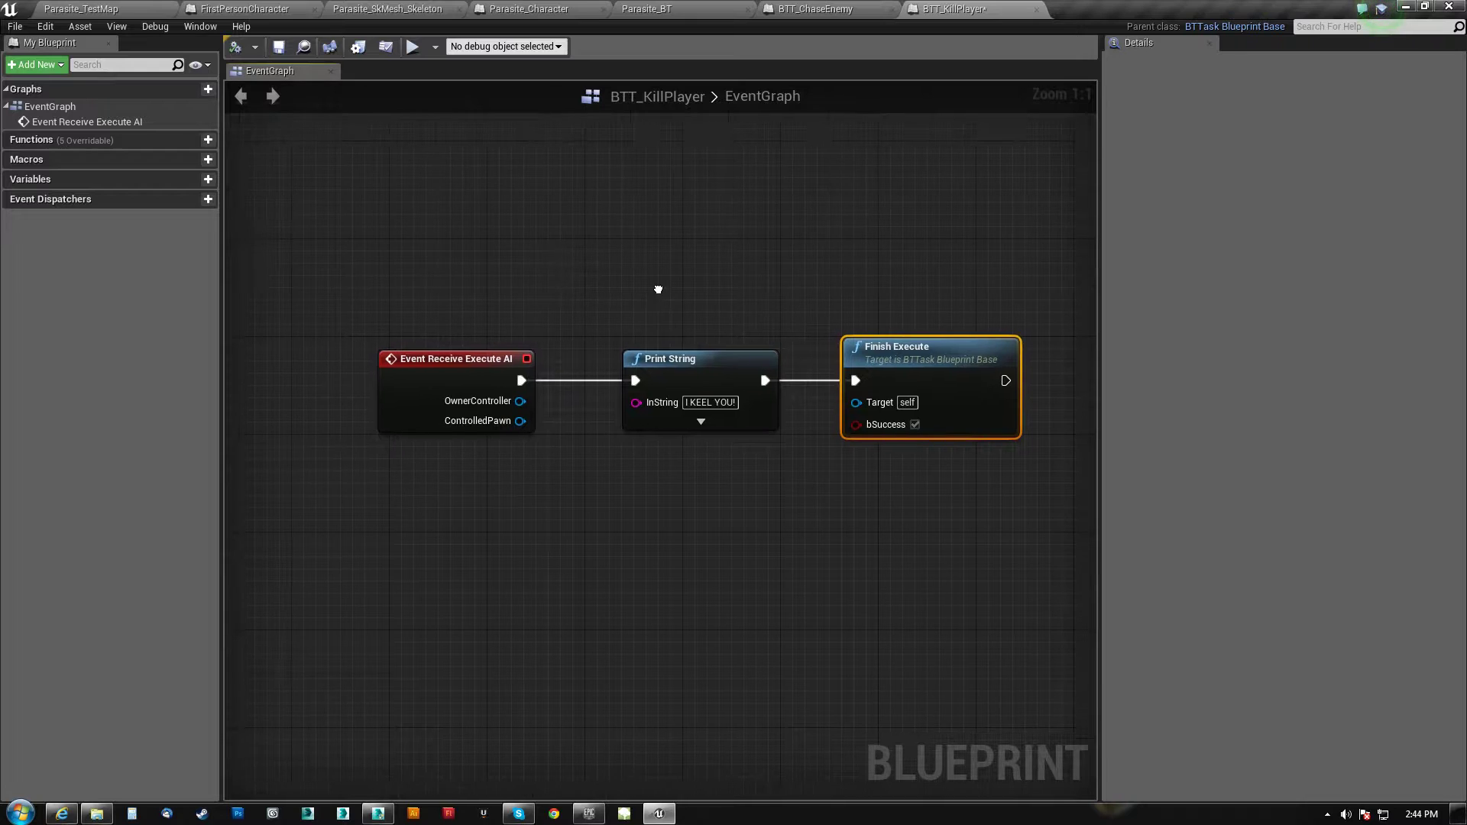
click(713, 360)
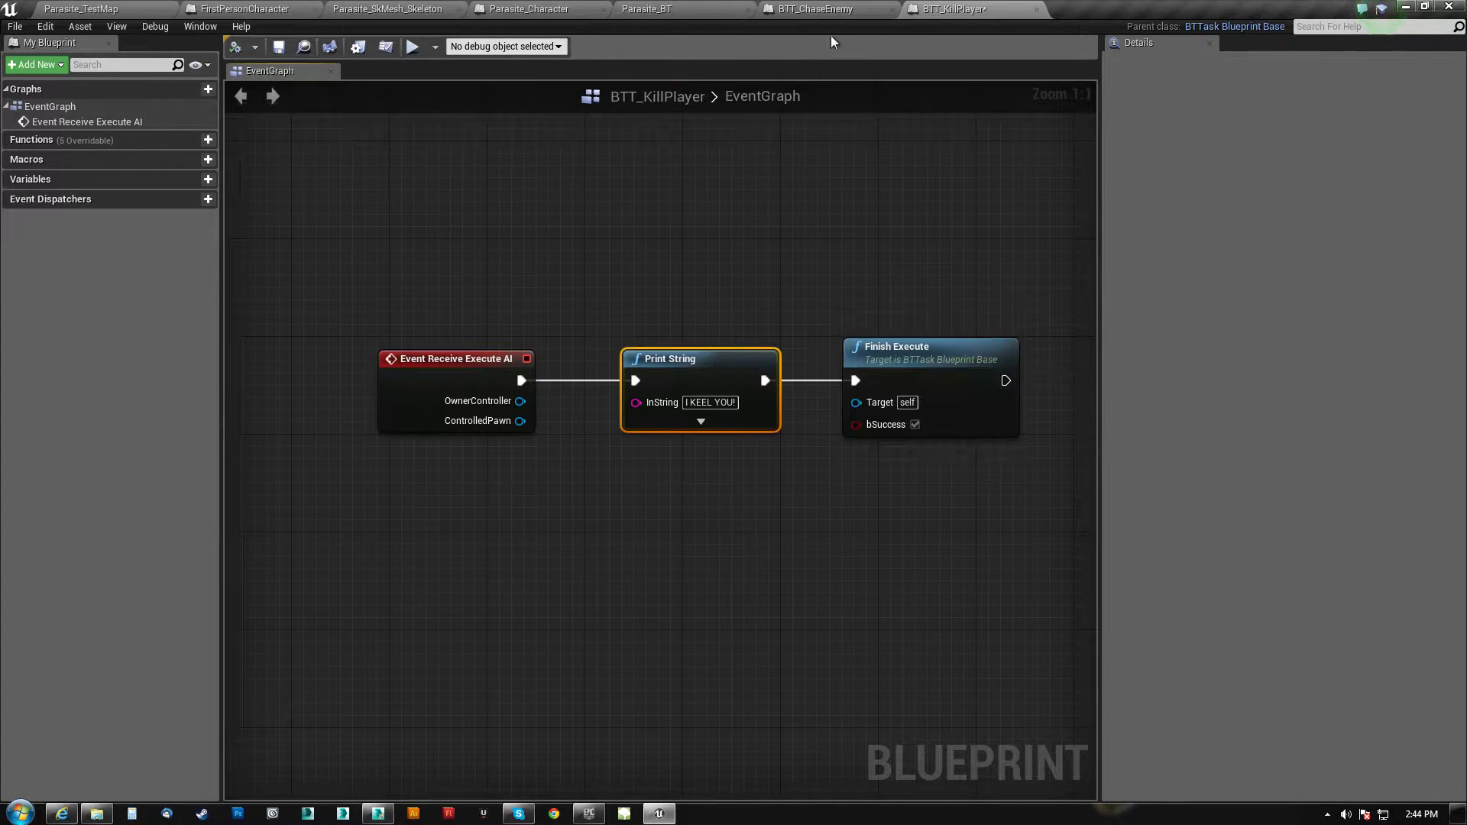
In BTT_ChaseEnemy, insert Set Blackboard Value as Bool between AI MoveTo's OnSuccess and the success Finish Execute, moving Finish Execute to make room
click(834, 9)
right_drag(661, 269, 623, 256)
scroll(629, 213, up, 3)
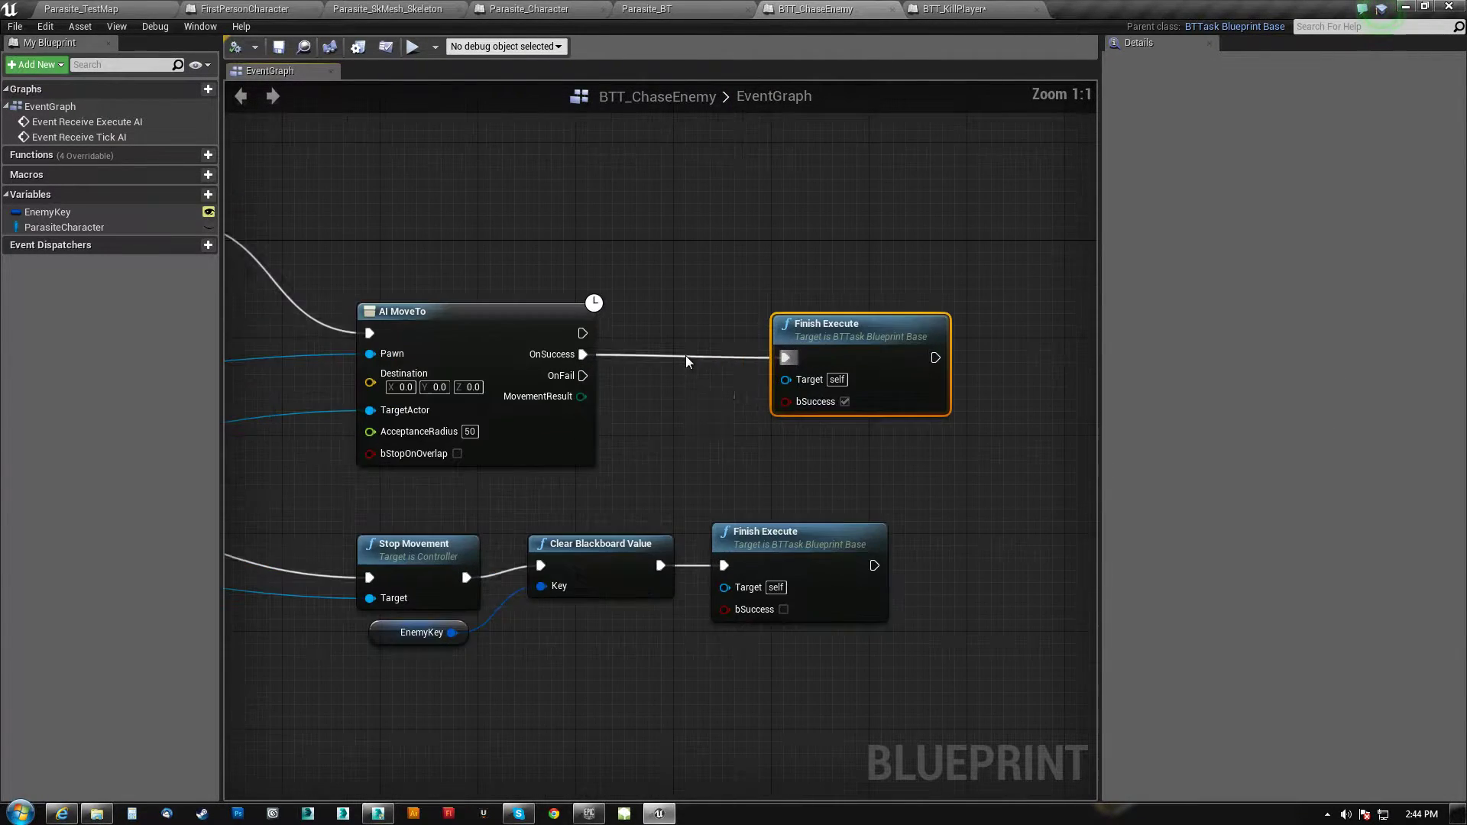
drag(787, 355, 922, 355)
right_click(716, 390)
text(set value)
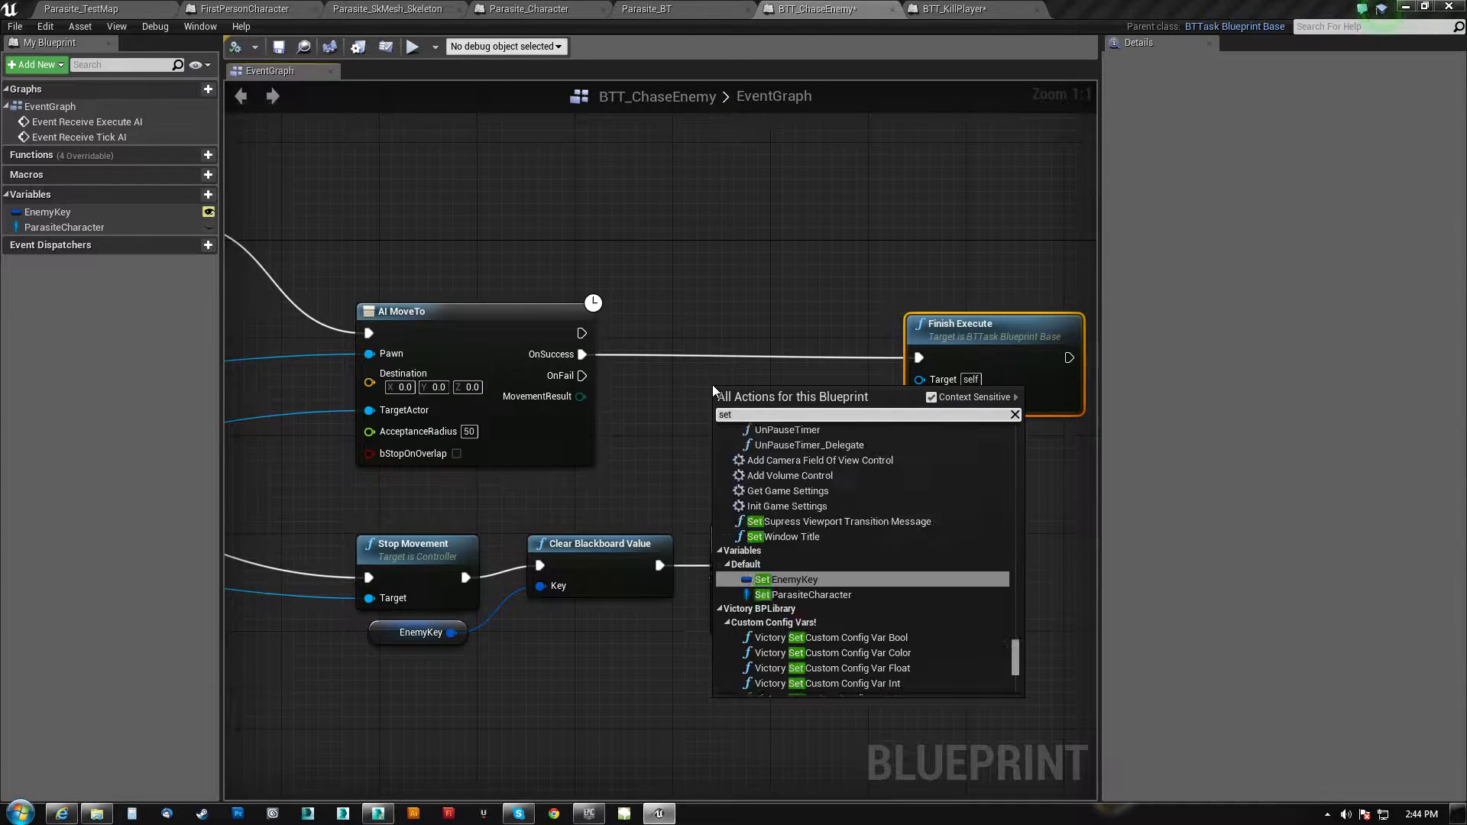
scroll(869, 489, up, 3)
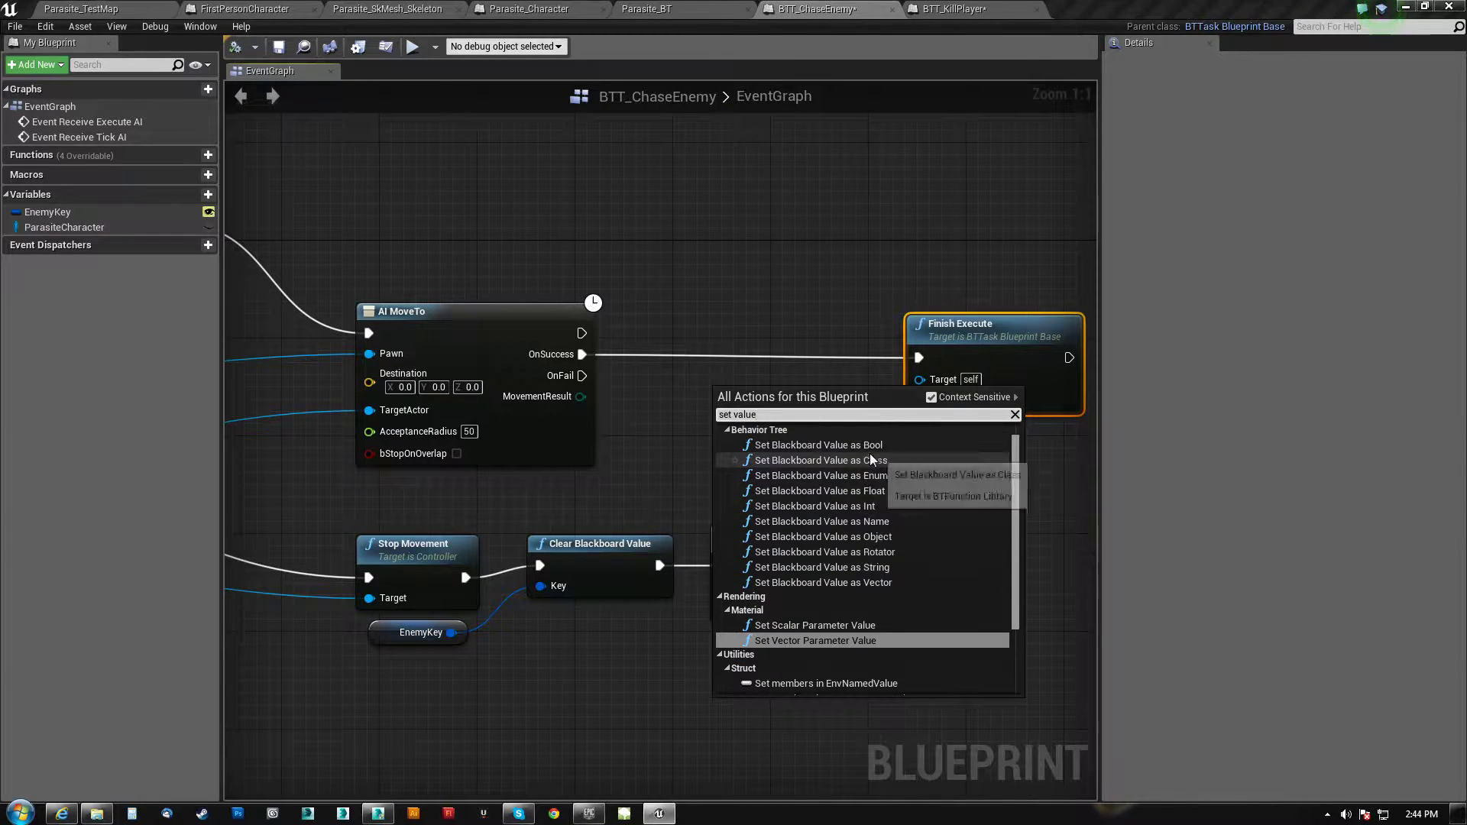
click(870, 449)
drag(799, 404, 710, 357)
drag(857, 356, 919, 356)
Promote the Key input of Set Blackboard Value as Bool to a variable named IsInRangeKey, placed beneath the node
drag(711, 378, 702, 437)
click(764, 498)
drag(613, 332, 766, 428)
drag(1283, 99, 1185, 94)
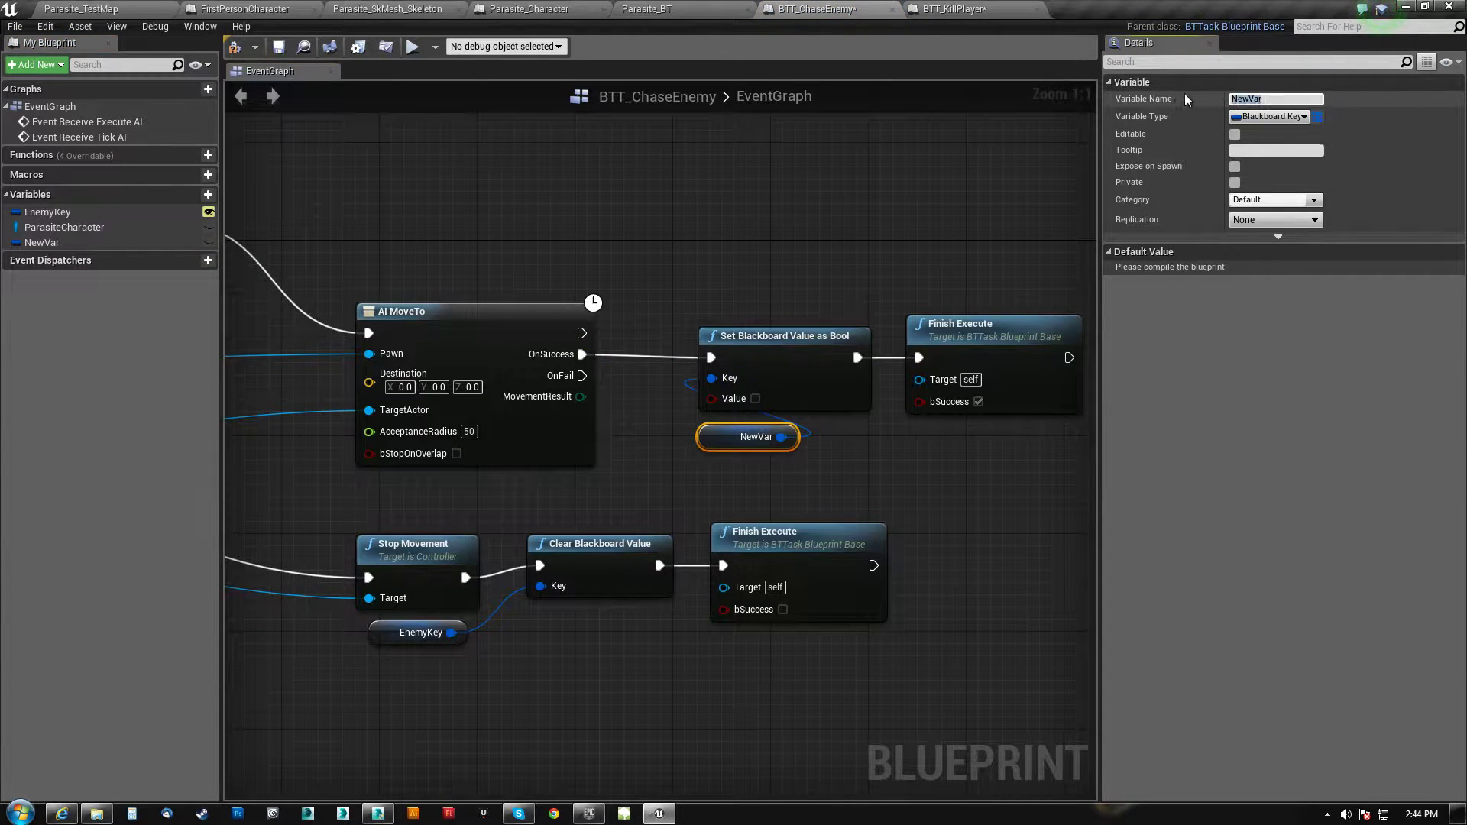
text(IsInRangeKey)
key(Return)
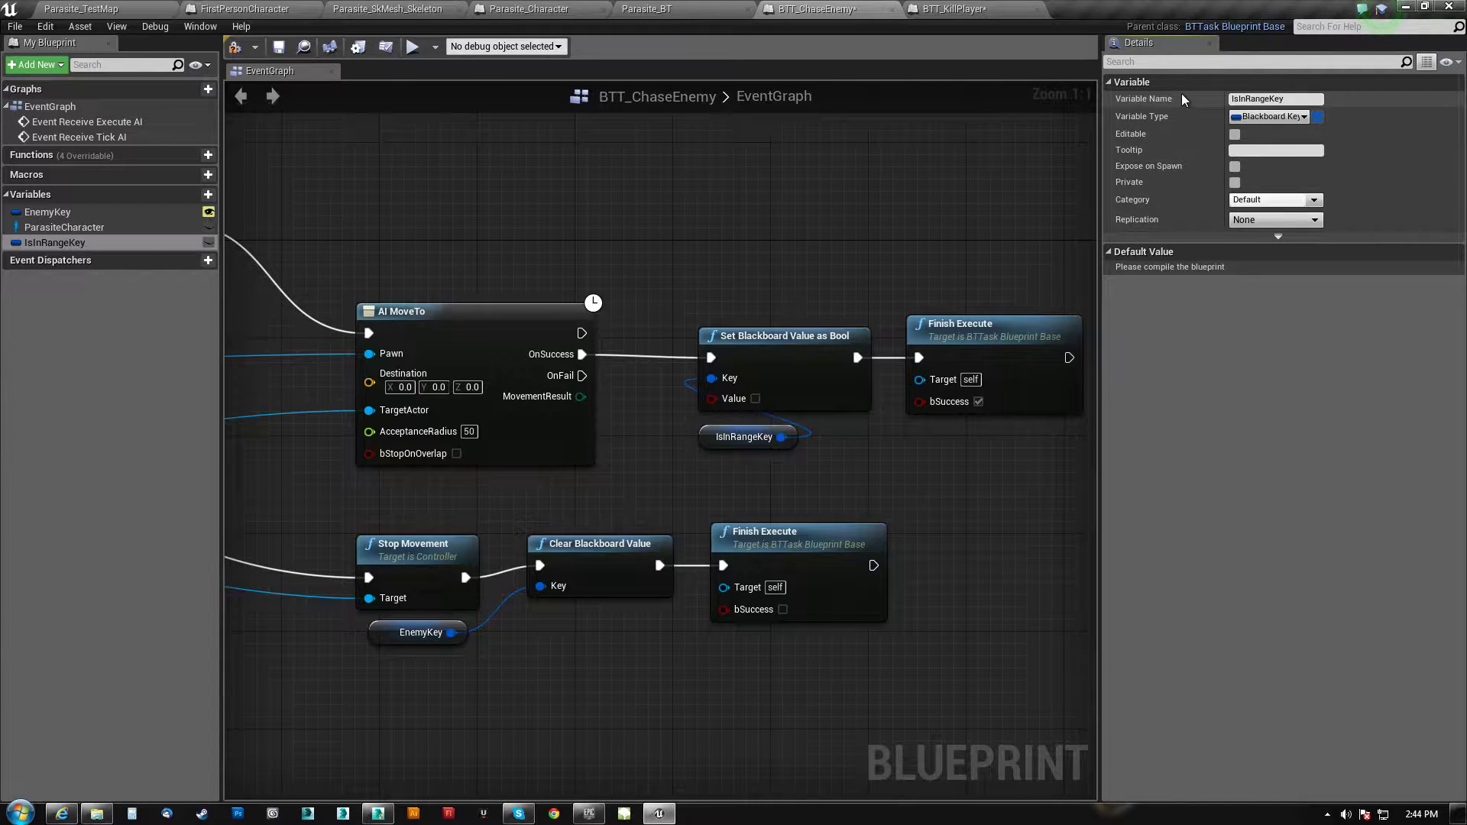
Check the kill range key's name in Parasite_Blackboard and rename the IsInRangeKey variable to InKillRangeKey in BTT_ChaseEnemy
click(984, 11)
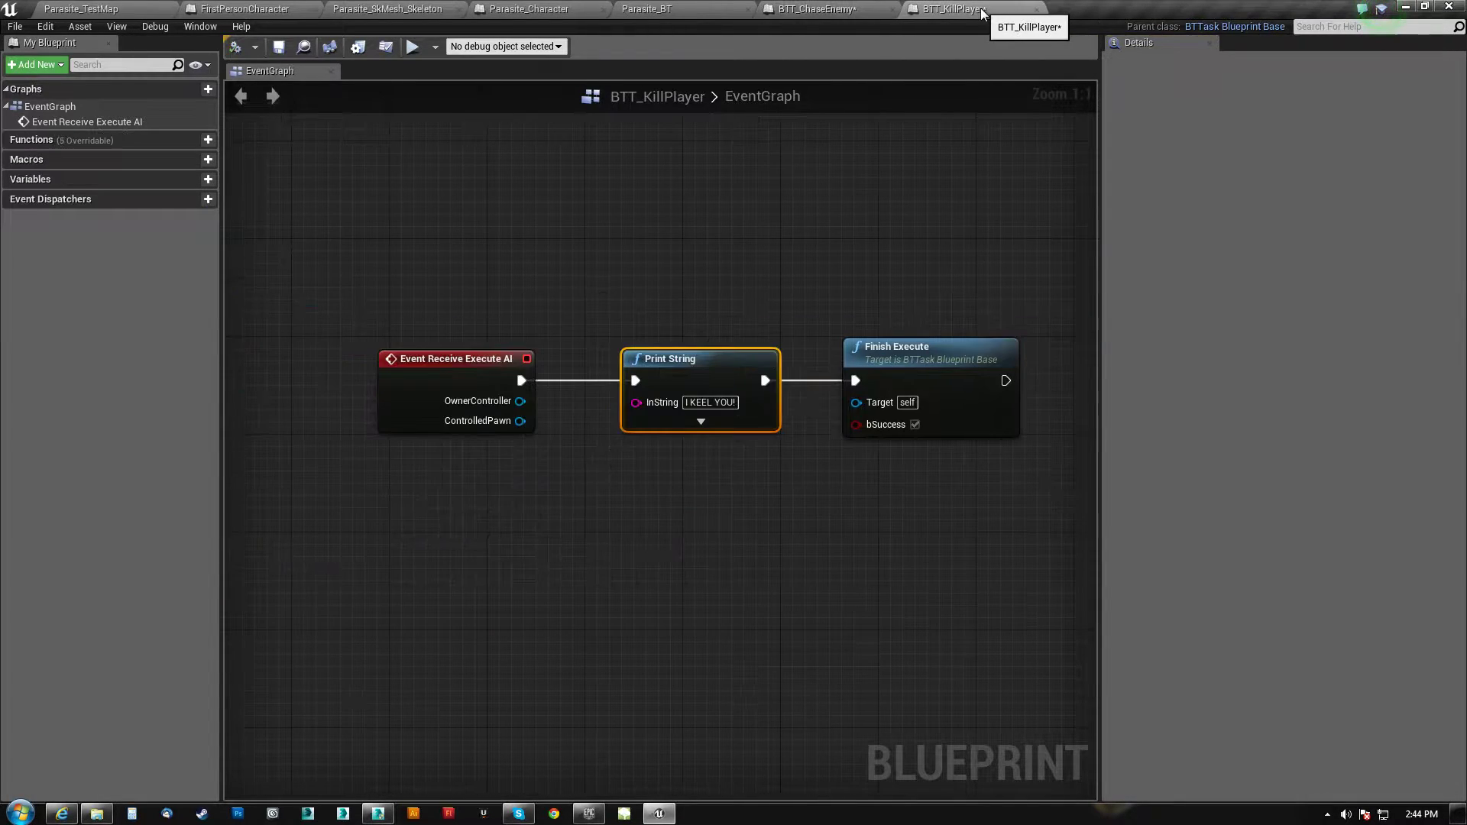
click(709, 12)
click(1422, 49)
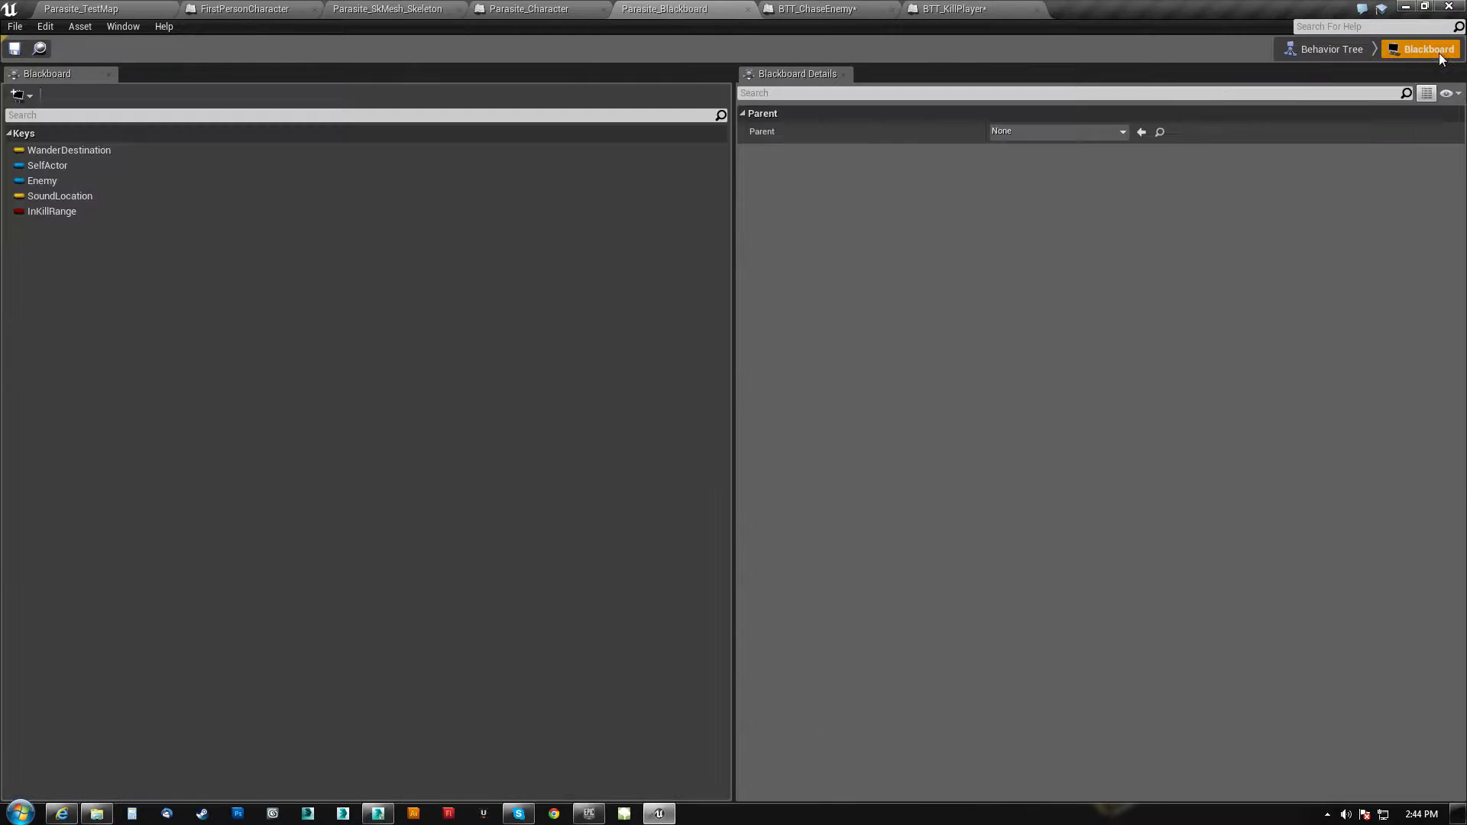
click(972, 11)
click(818, 10)
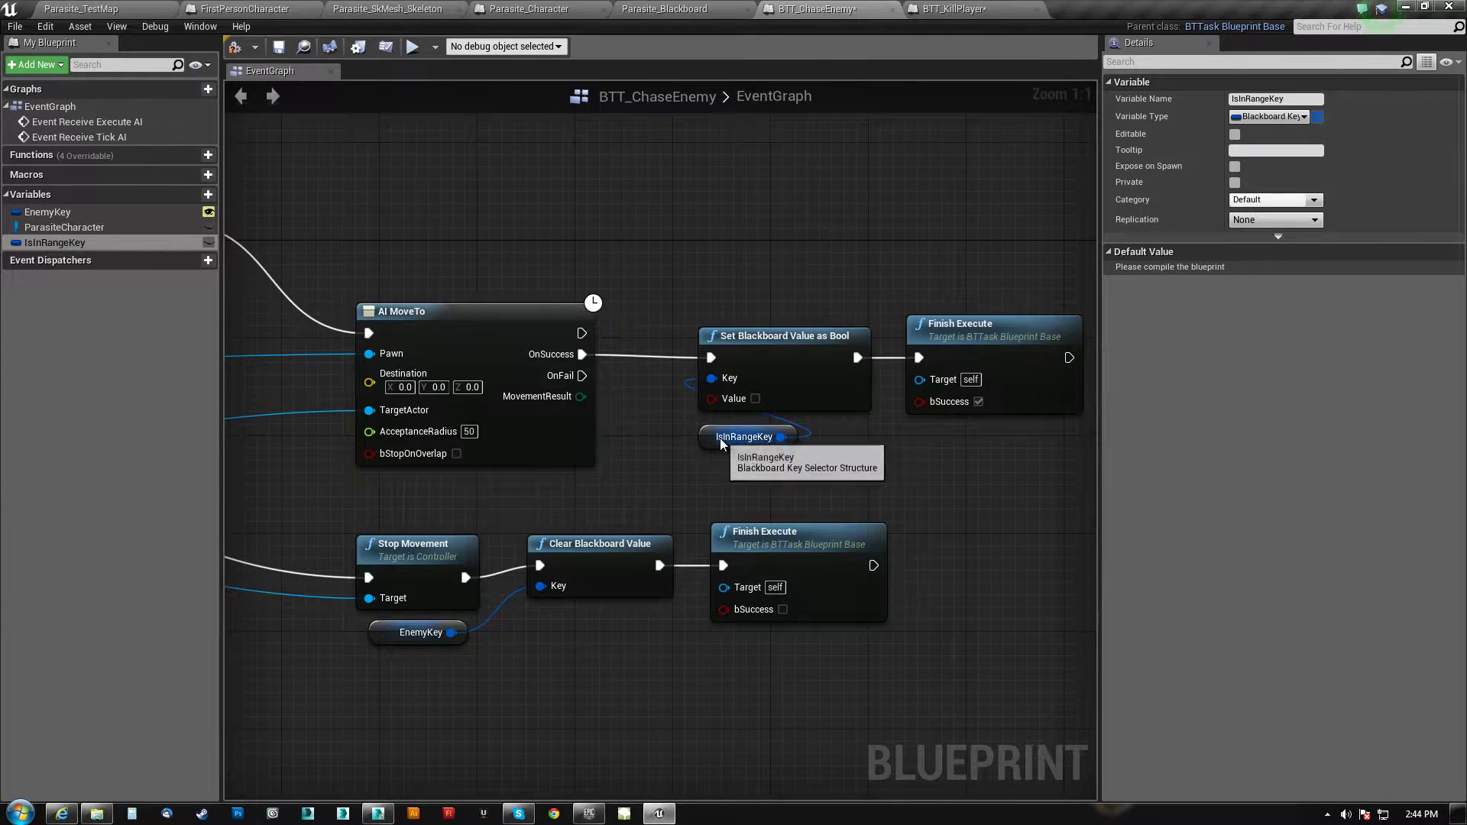
click(745, 437)
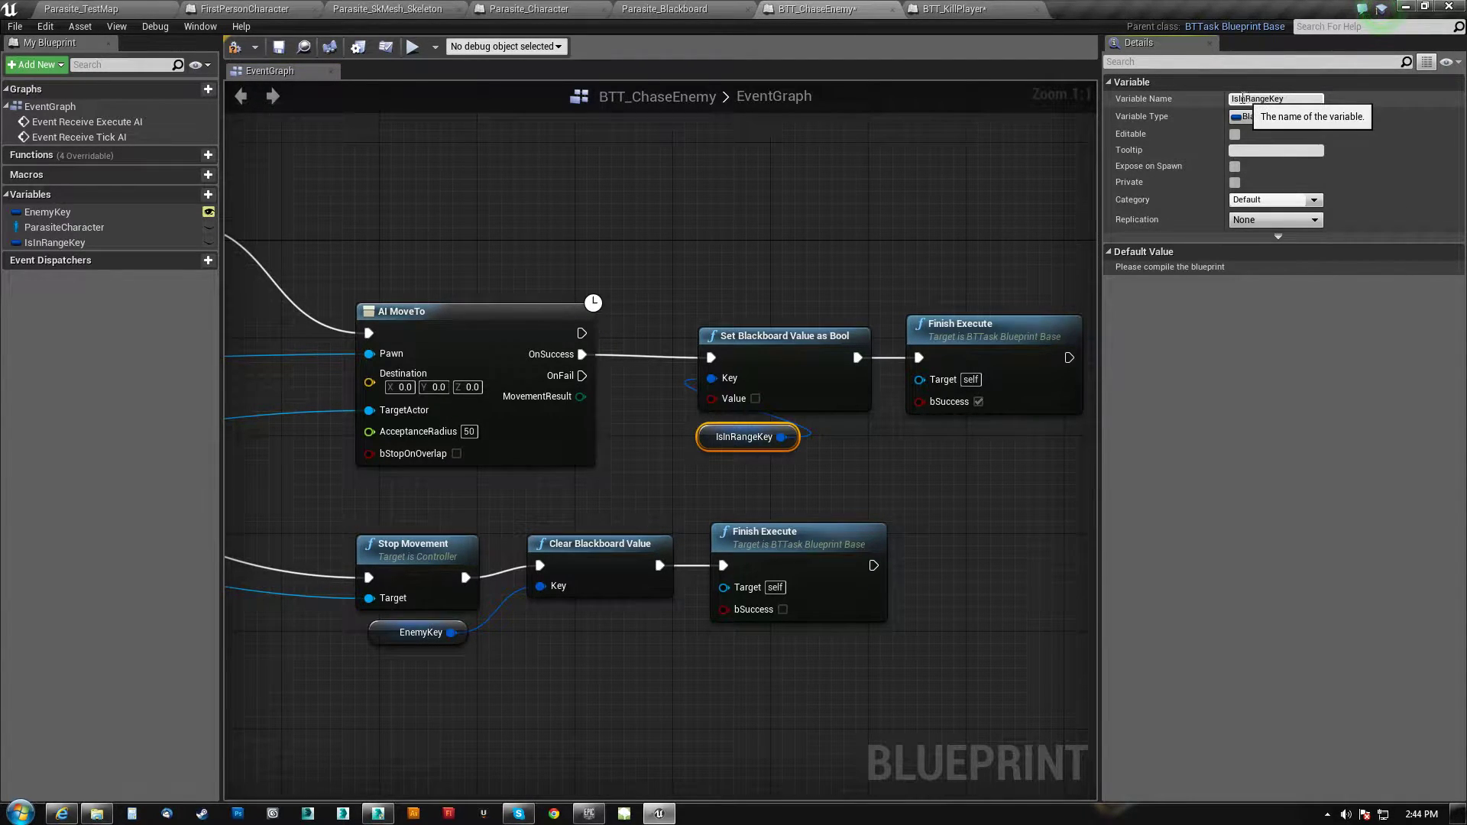
drag(1244, 98, 1220, 97)
text(InKill)
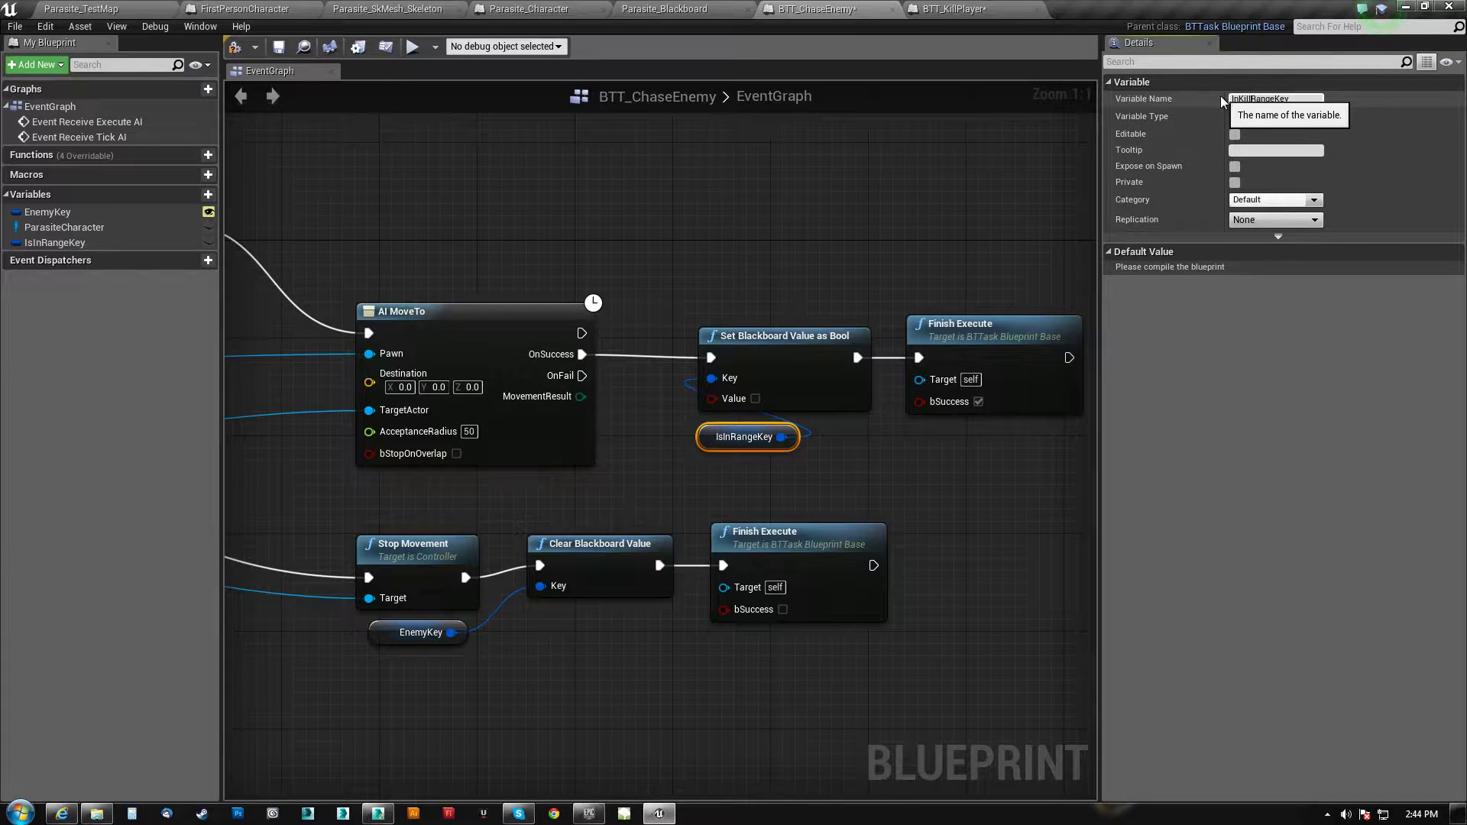
key(Return)
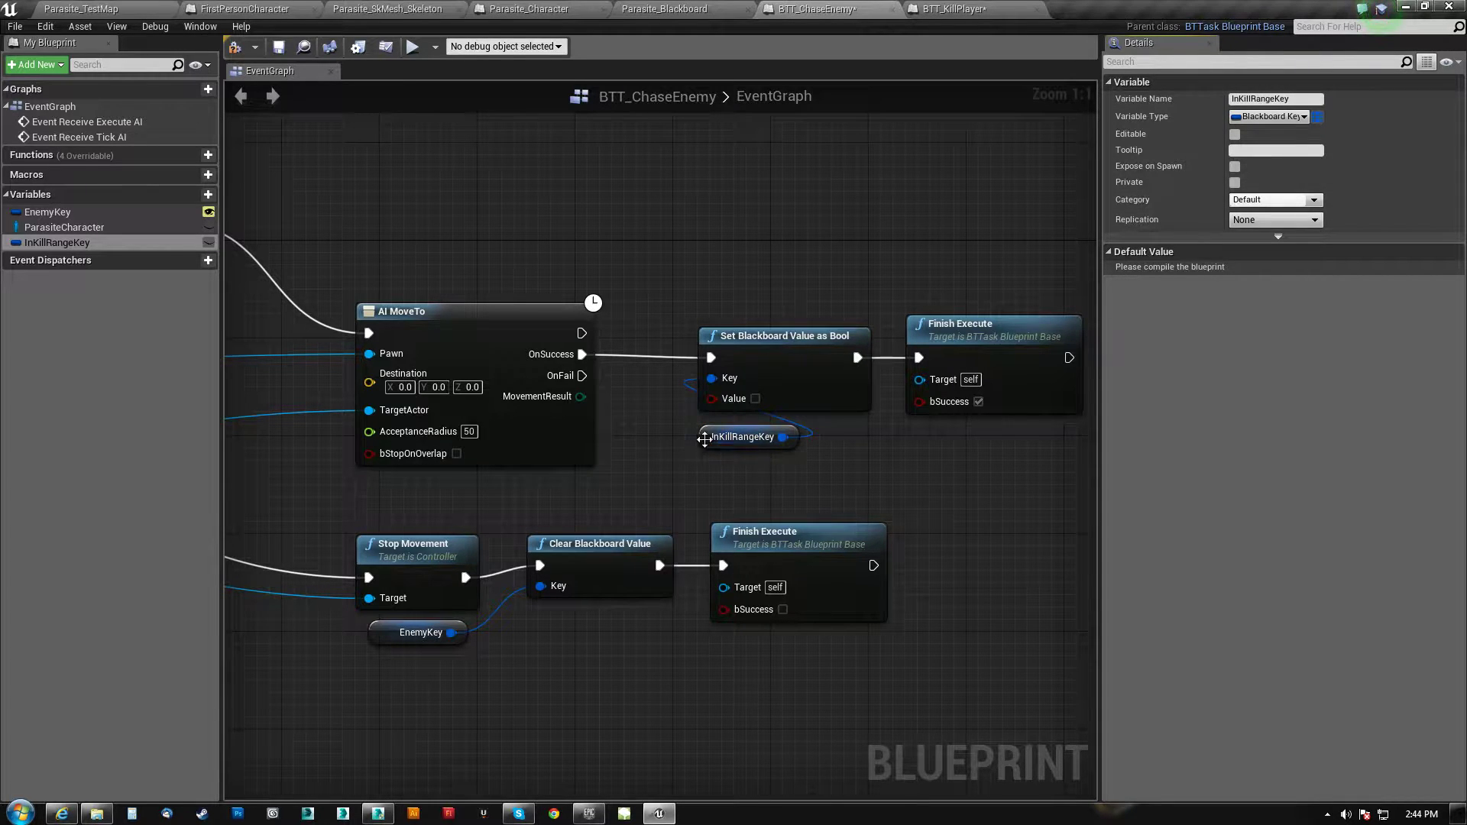
Enable Value on Set Blackboard Value as Bool, move the InKillRangeKey node closer beneath it, and compile BTT_ChaseEnemy
click(755, 398)
drag(707, 438, 709, 429)
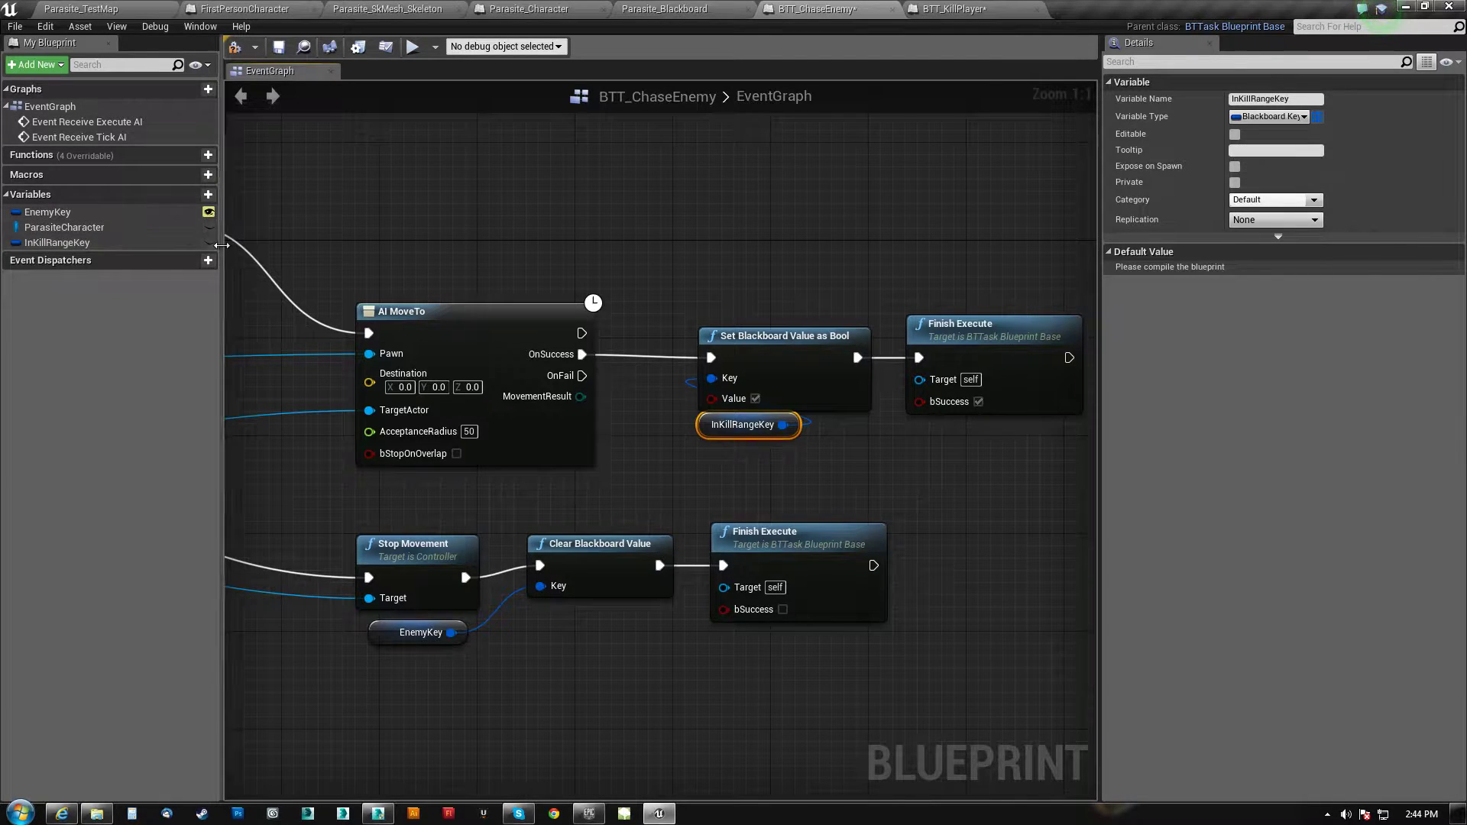
click(235, 47)
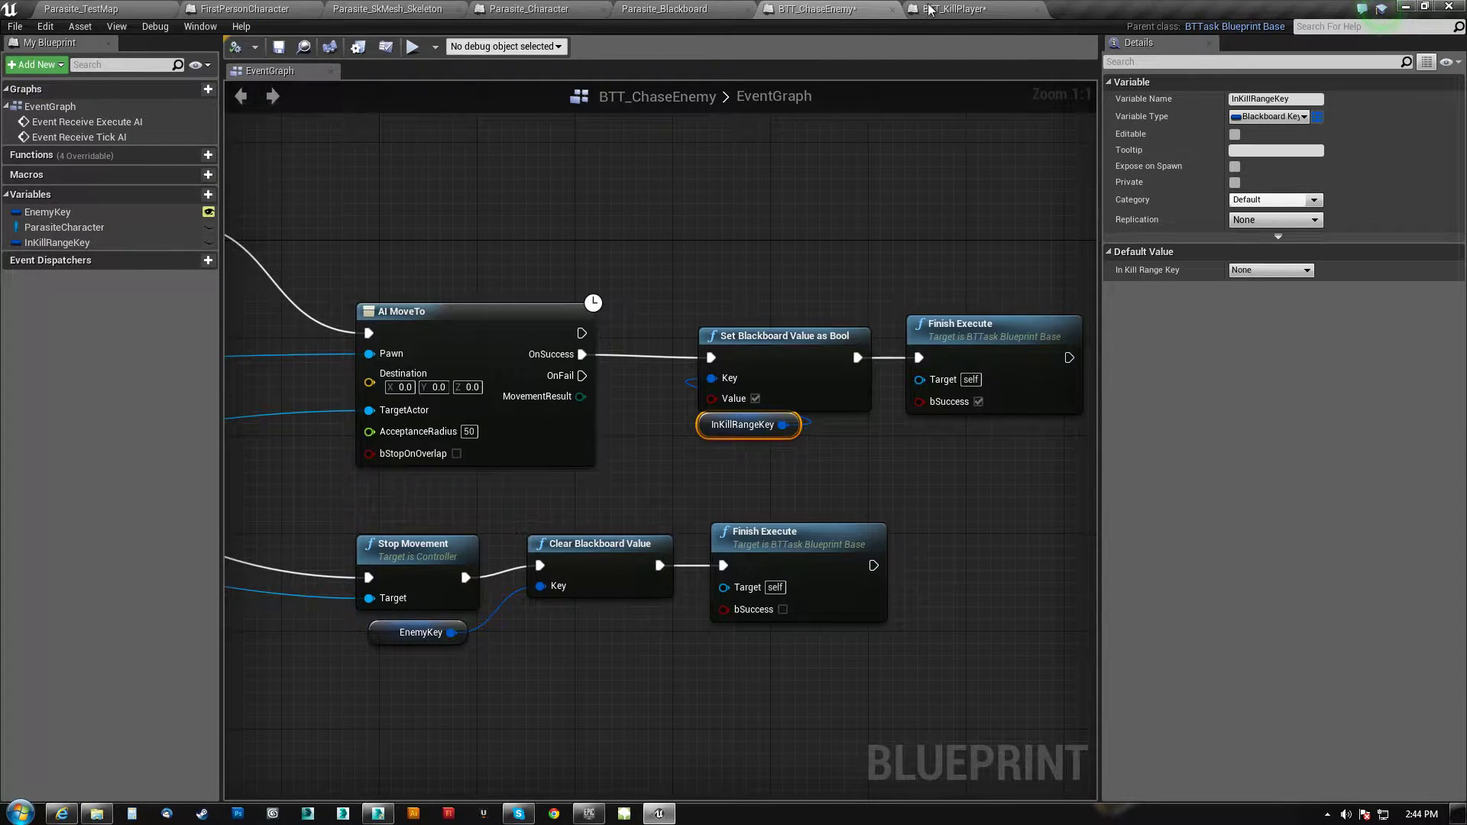
In the Parasite_BT behavior tree, review the KillSequence and ChaseEnemy node settings and reposition ChaseEnemy beneath ChaseSequence
click(707, 9)
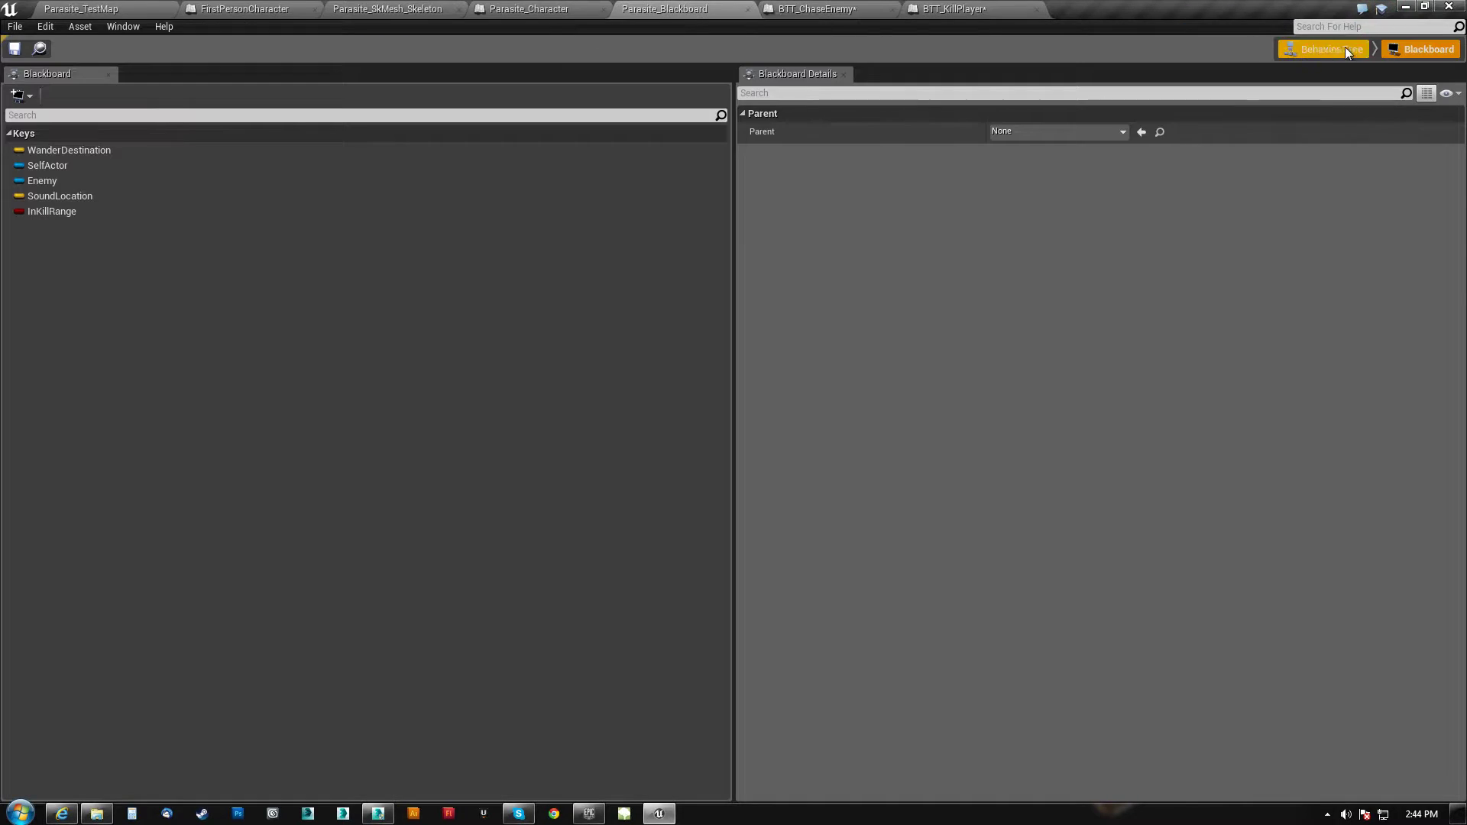
click(1345, 47)
right_drag(413, 434, 395, 440)
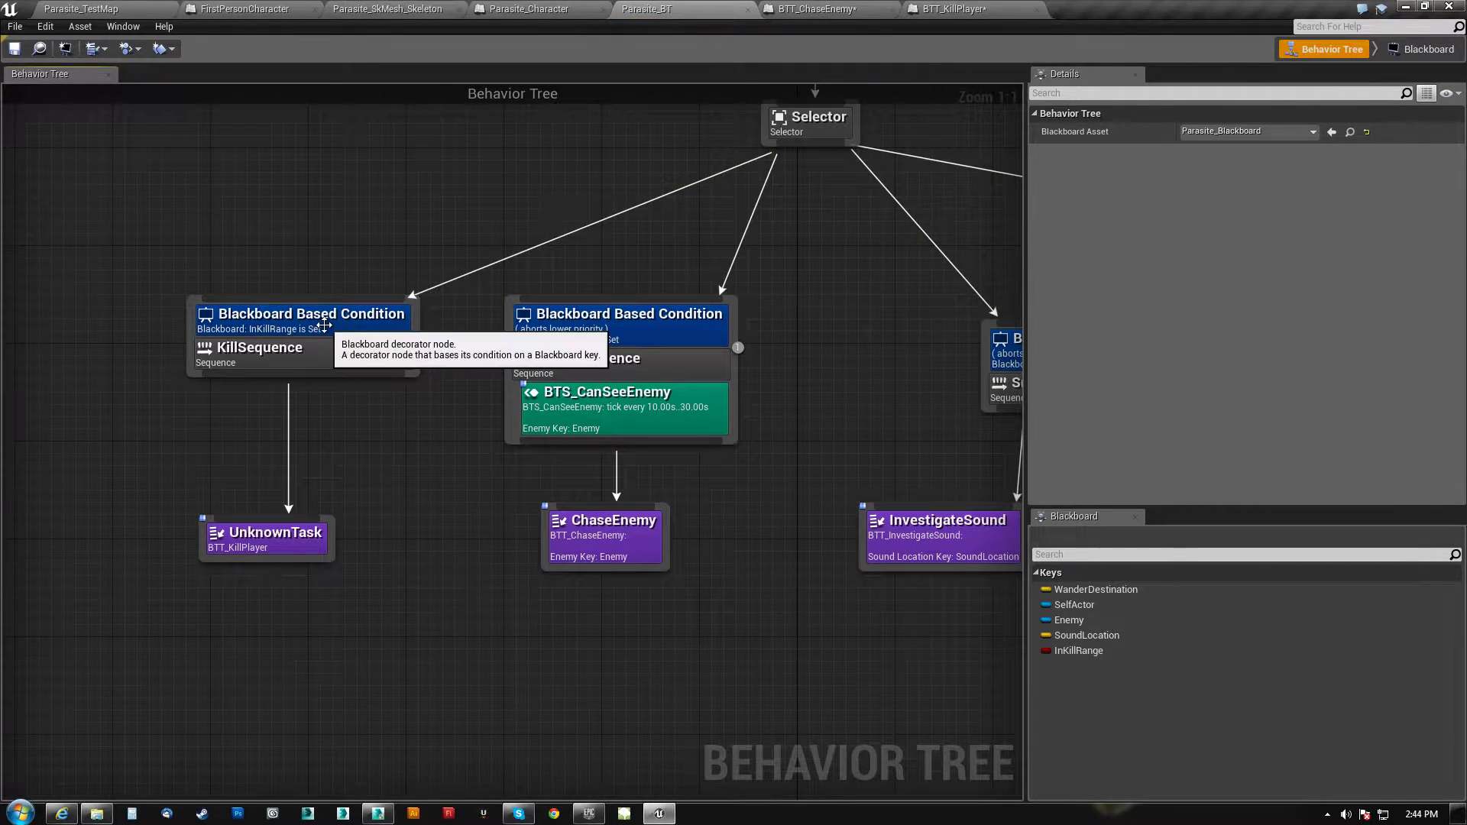
click(305, 320)
click(280, 546)
click(621, 548)
right_drag(621, 550, 572, 578)
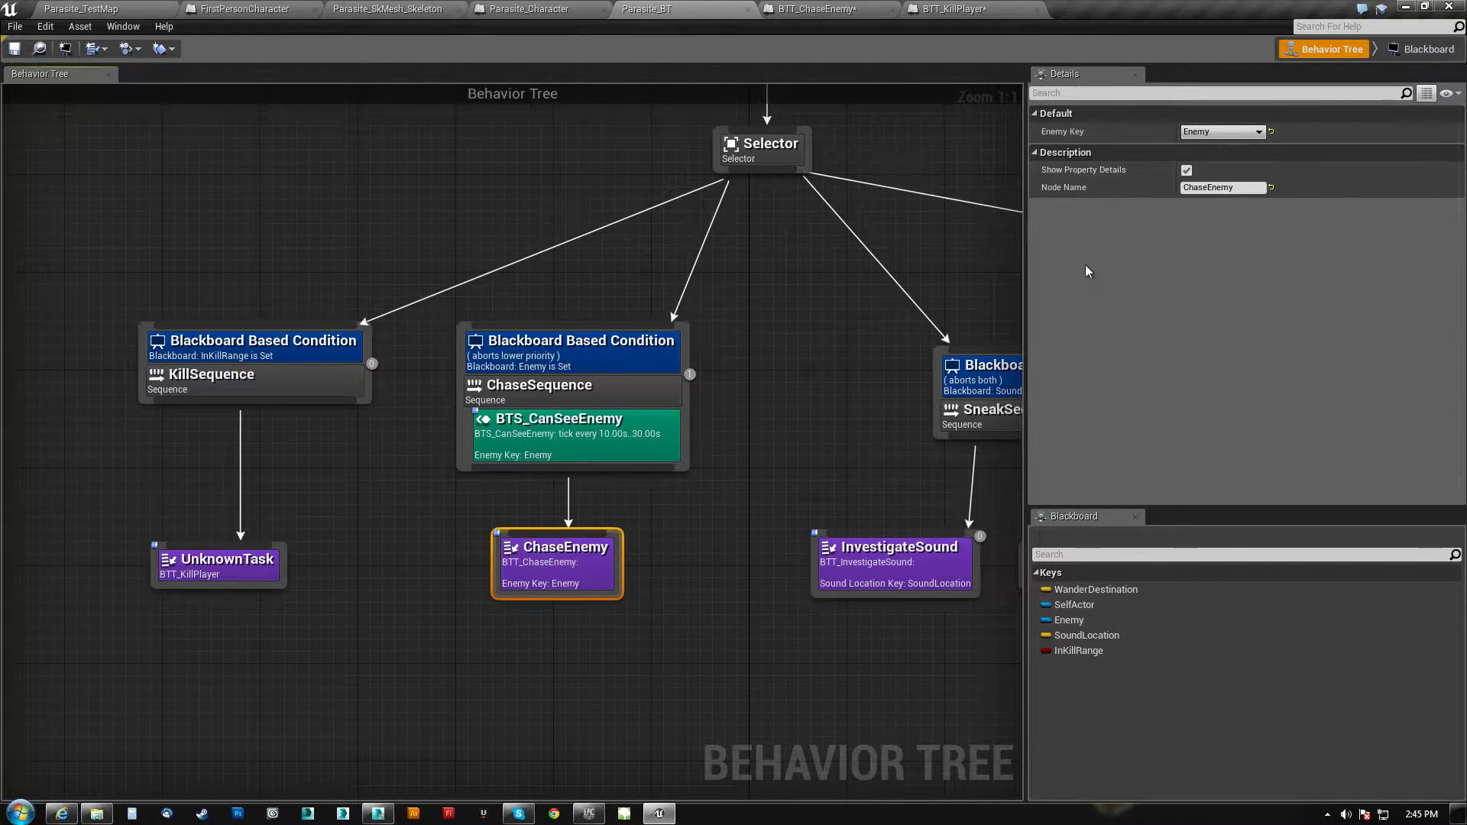
drag(557, 566, 593, 554)
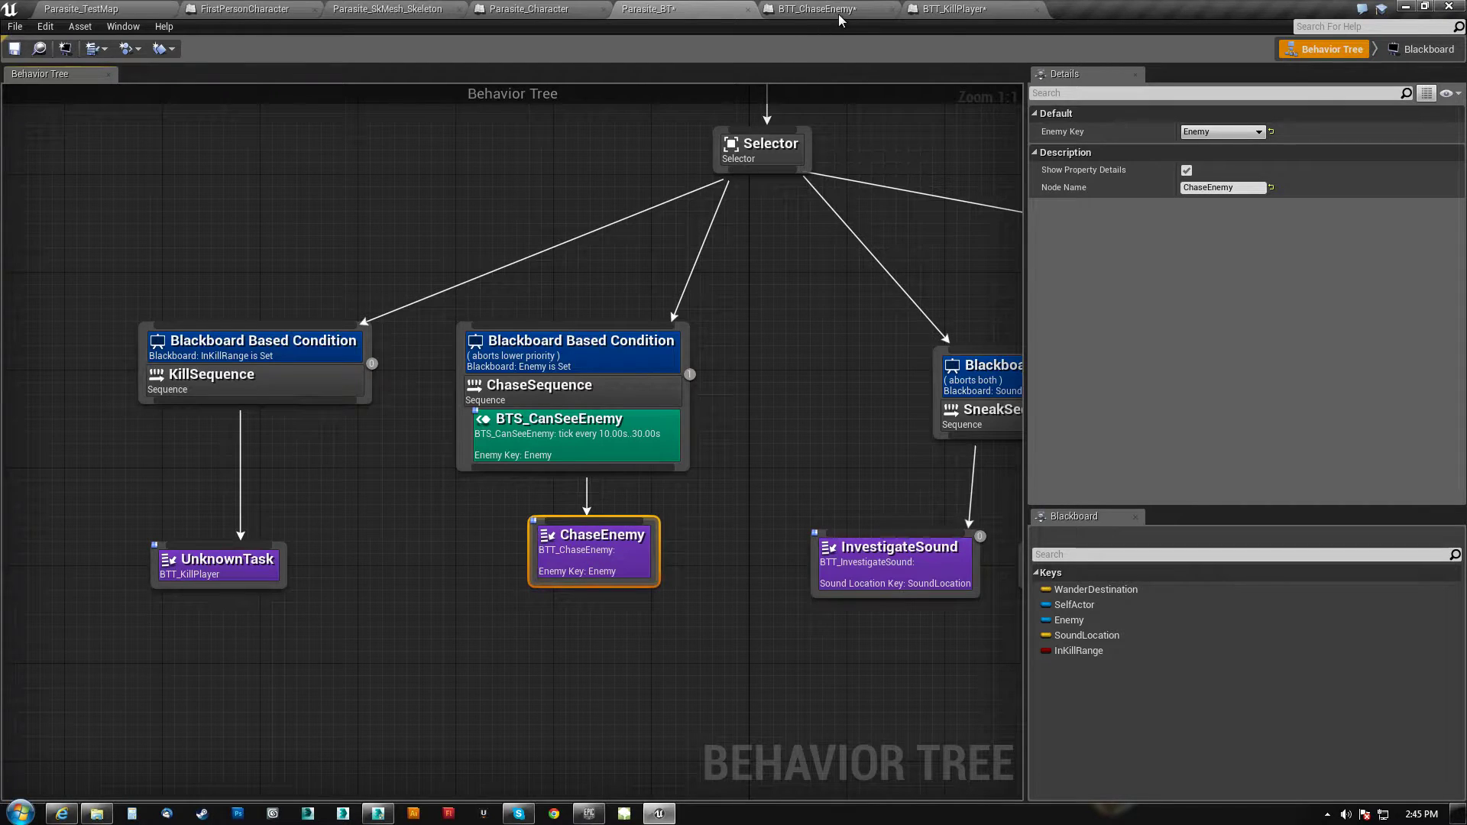
Make the InKillRangeKey variable in BTT_ChaseEnemy editable and return to ChaseEnemy's properties in the behavior tree
click(863, 11)
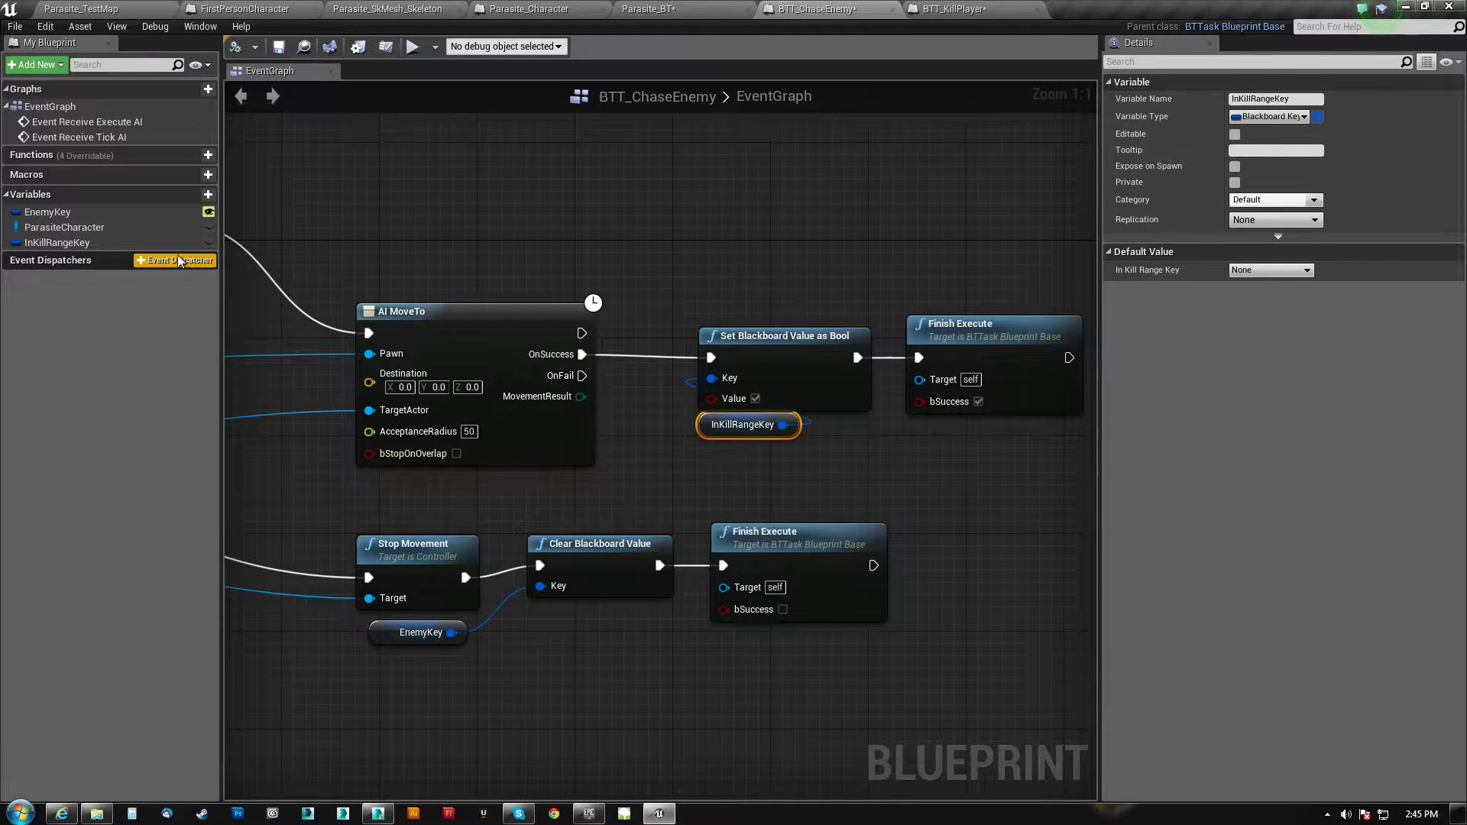
click(212, 243)
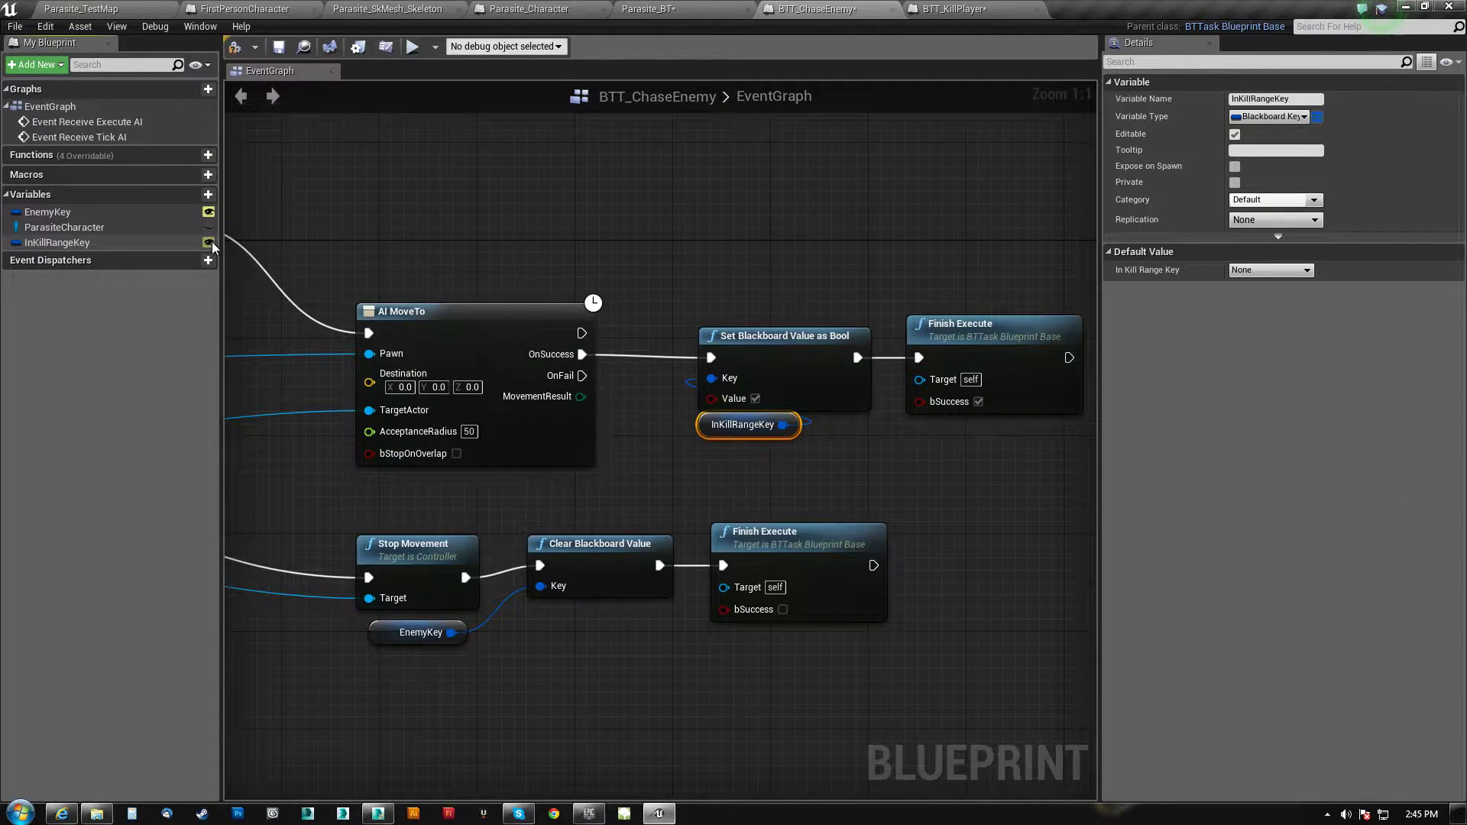
click(662, 15)
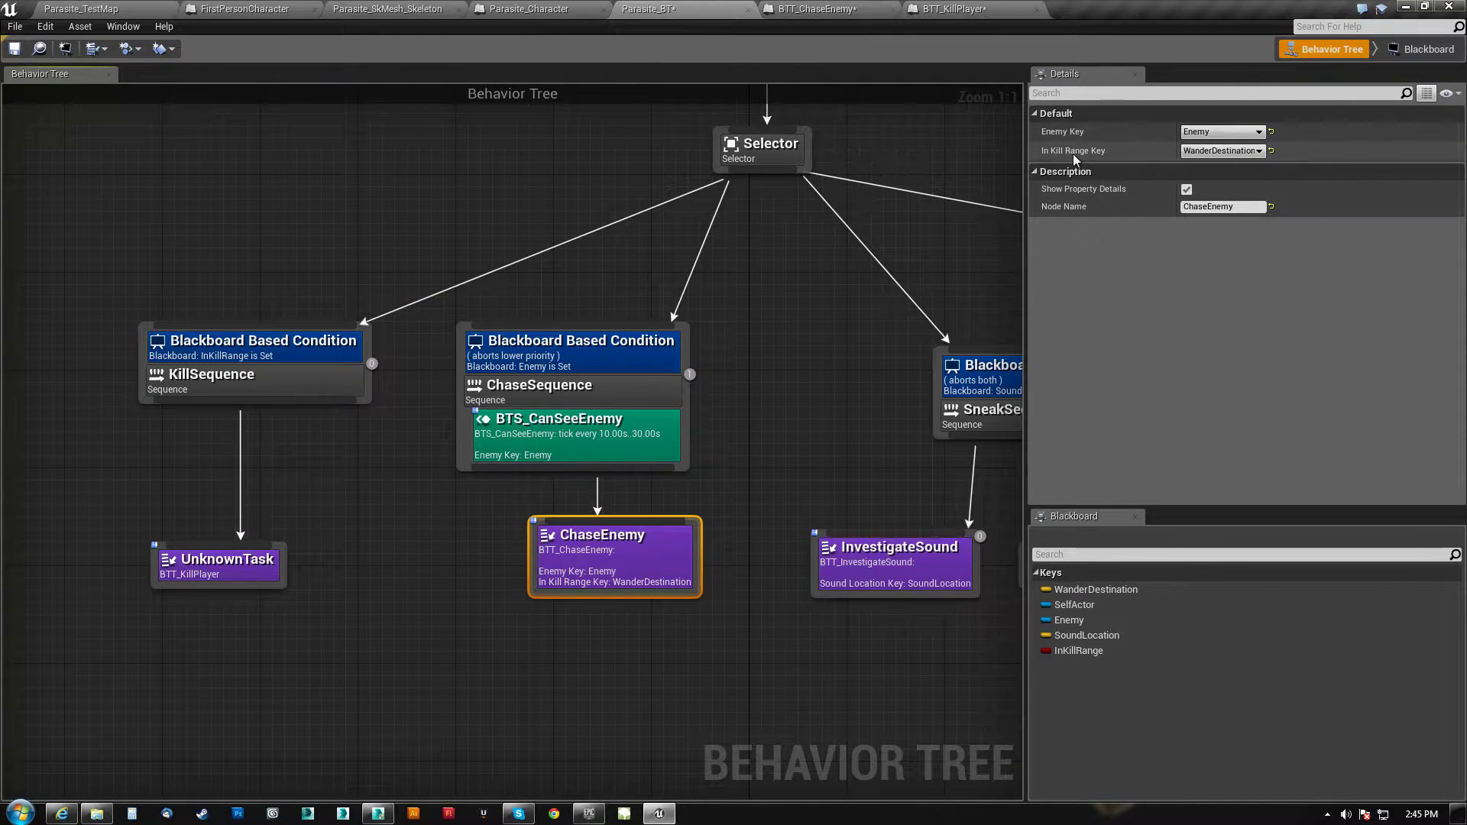
Set ChaseEnemy's In Kill Range Key to InKillRange and move the BTT_KillPlayer task node closer beneath KillSequence
click(1253, 152)
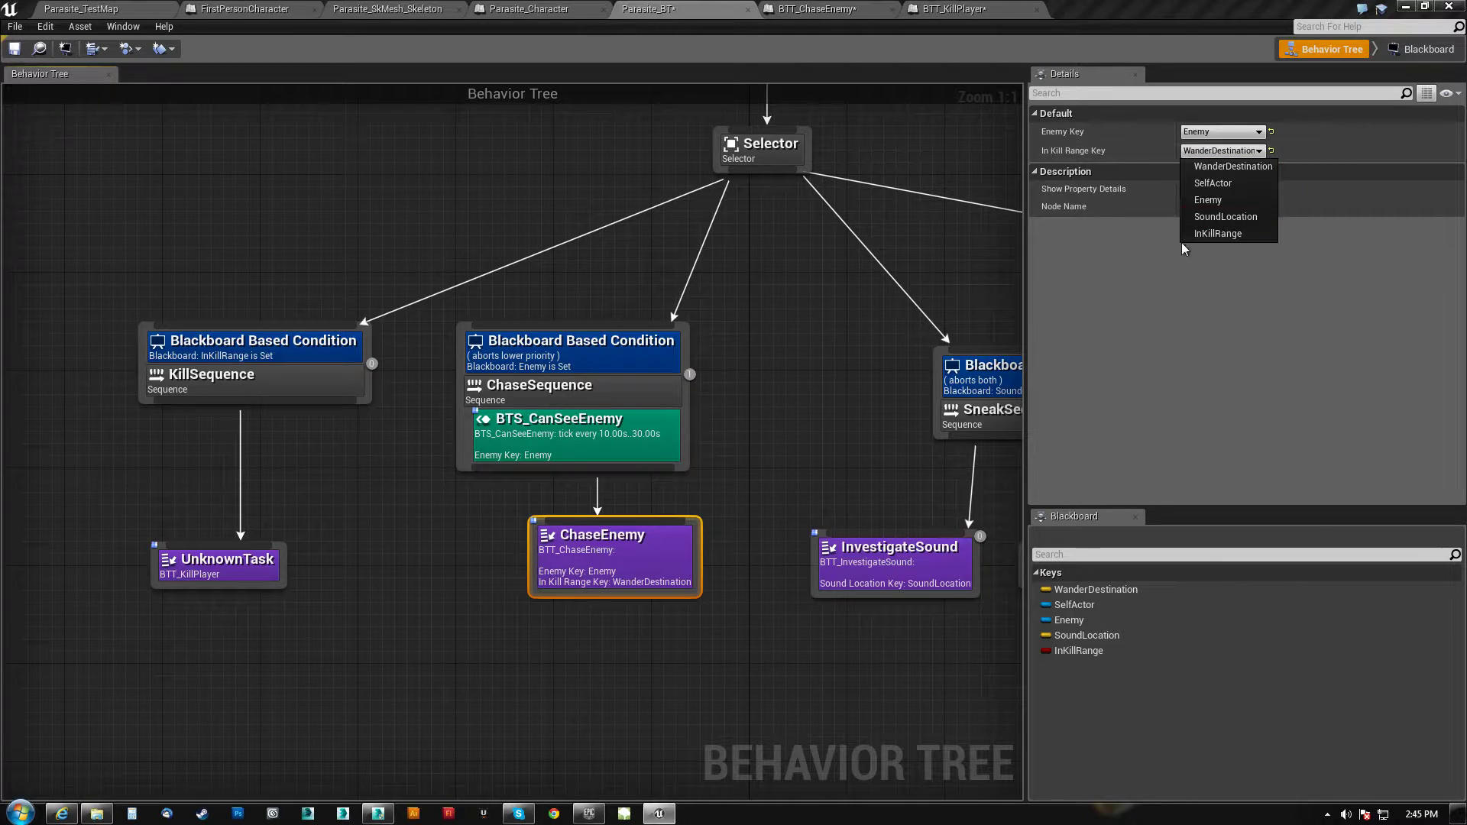
click(1231, 232)
right_drag(593, 565, 595, 495)
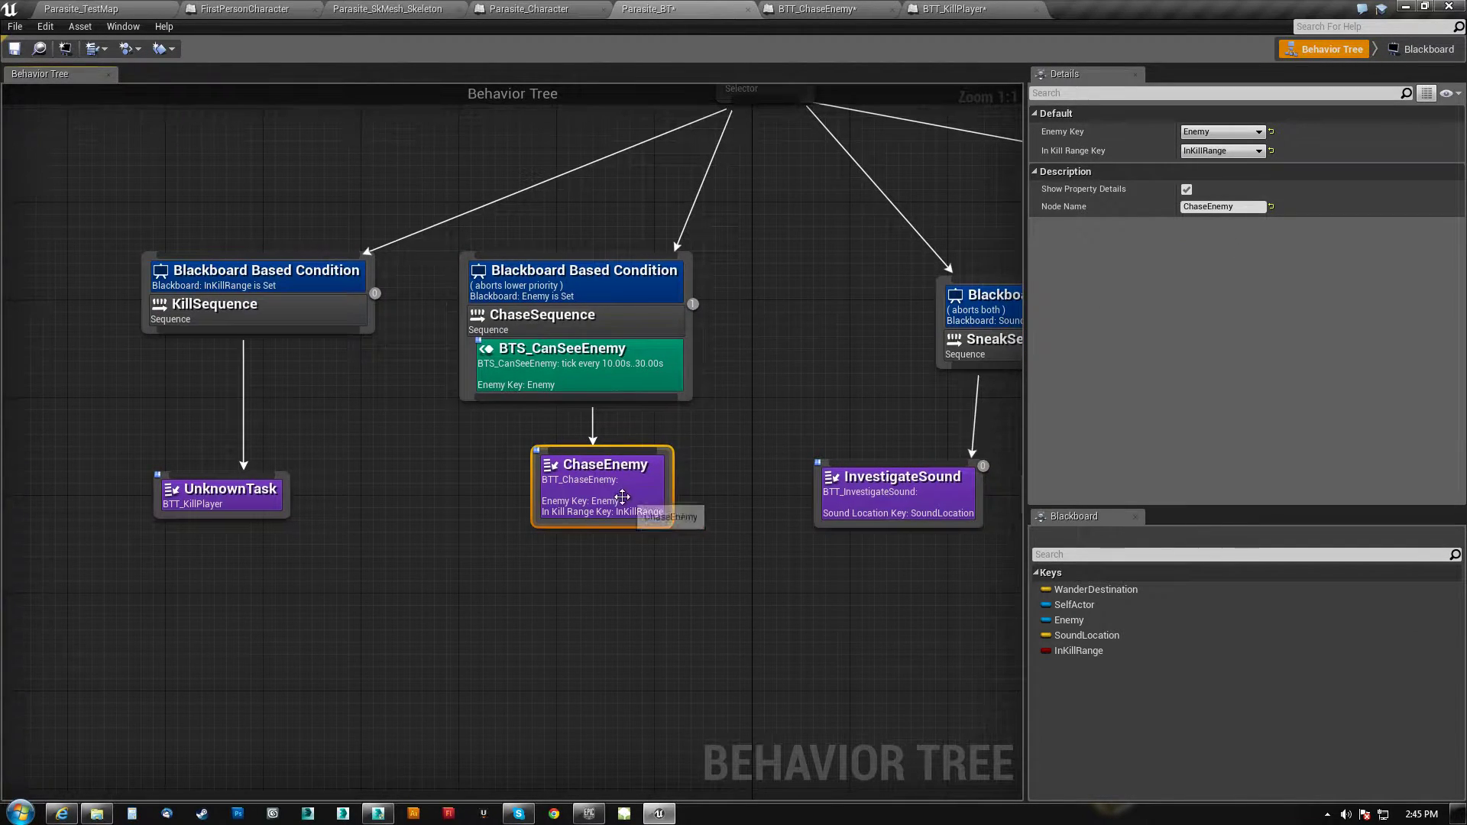
scroll(564, 489, down, 2)
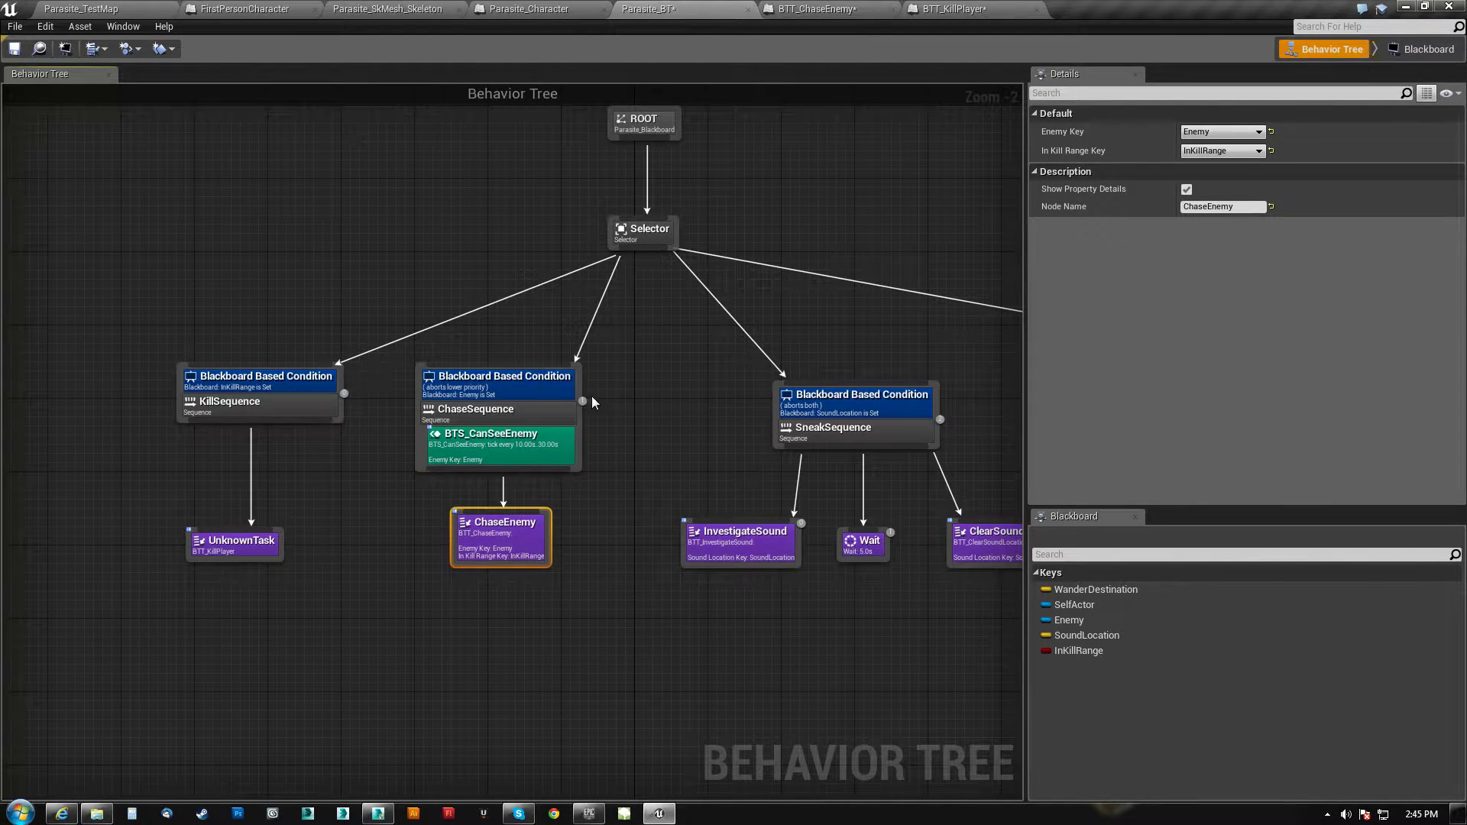
click(264, 384)
drag(233, 556, 253, 510)
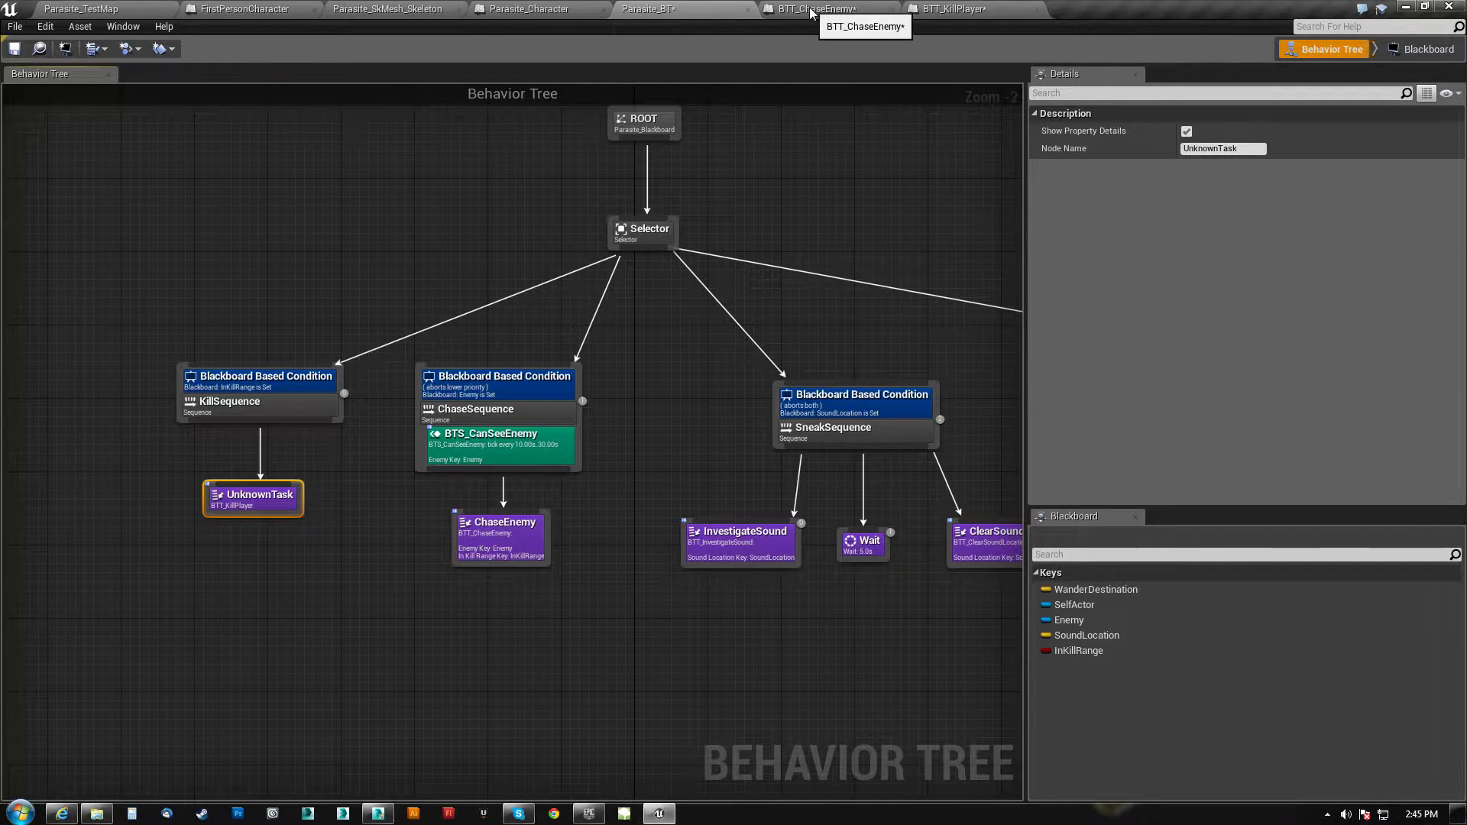
Glance over the BTT_KillPlayer and BTT_ChaseEnemy graphs, then play-test Parasite_TestMap until the parasite reaches the player
click(992, 16)
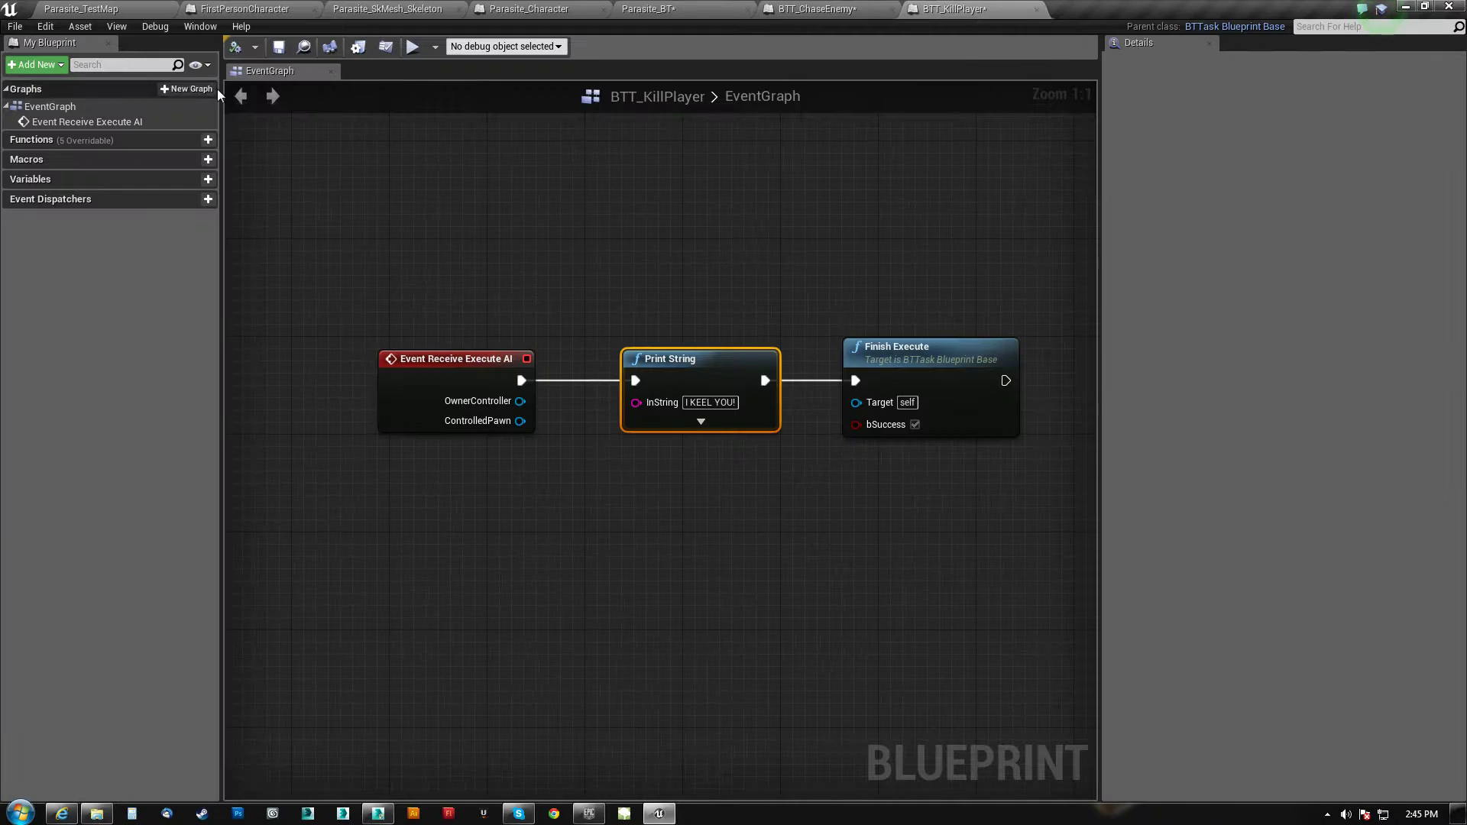
click(852, 10)
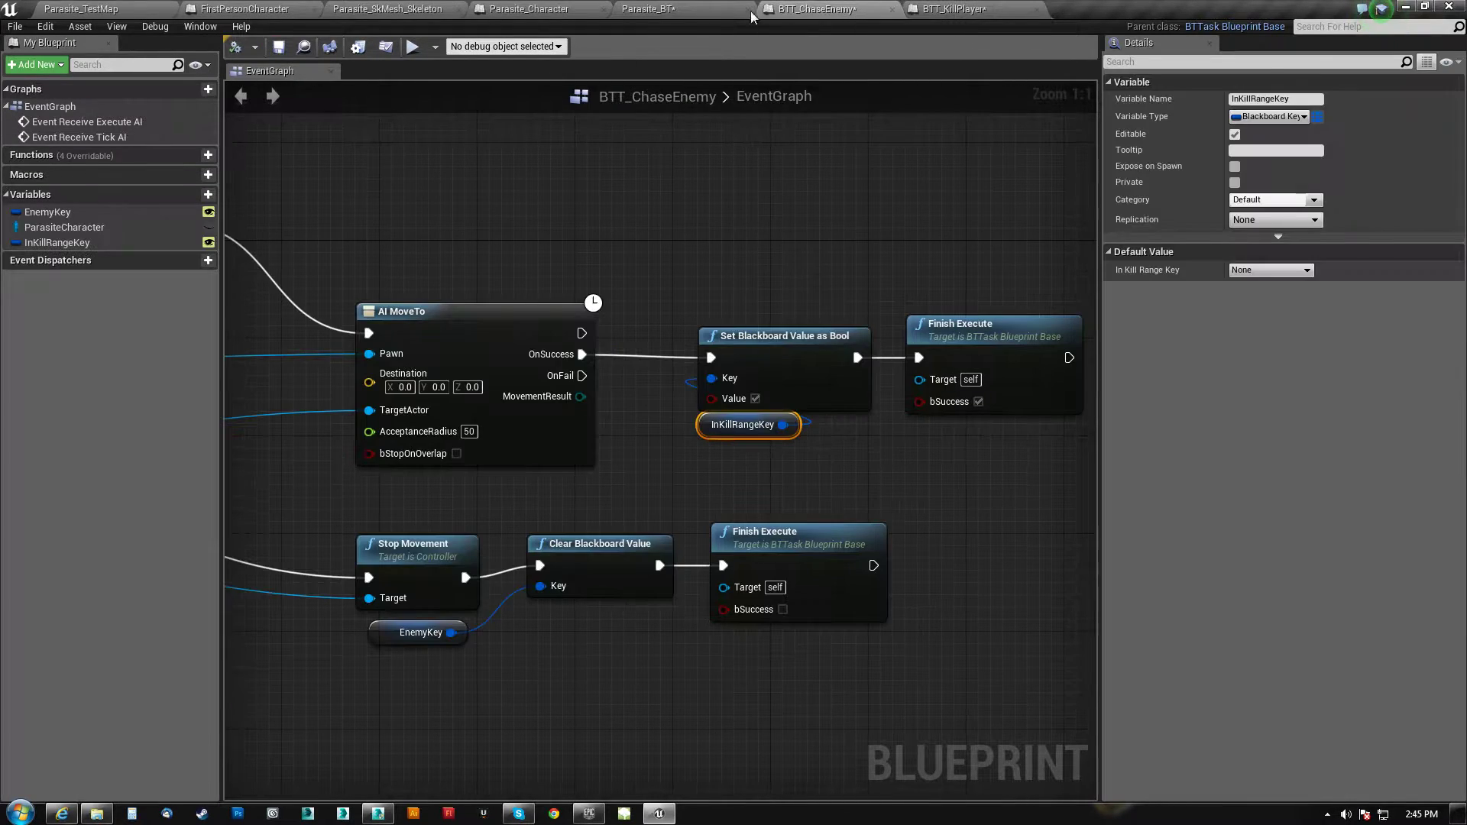
click(691, 10)
click(69, 10)
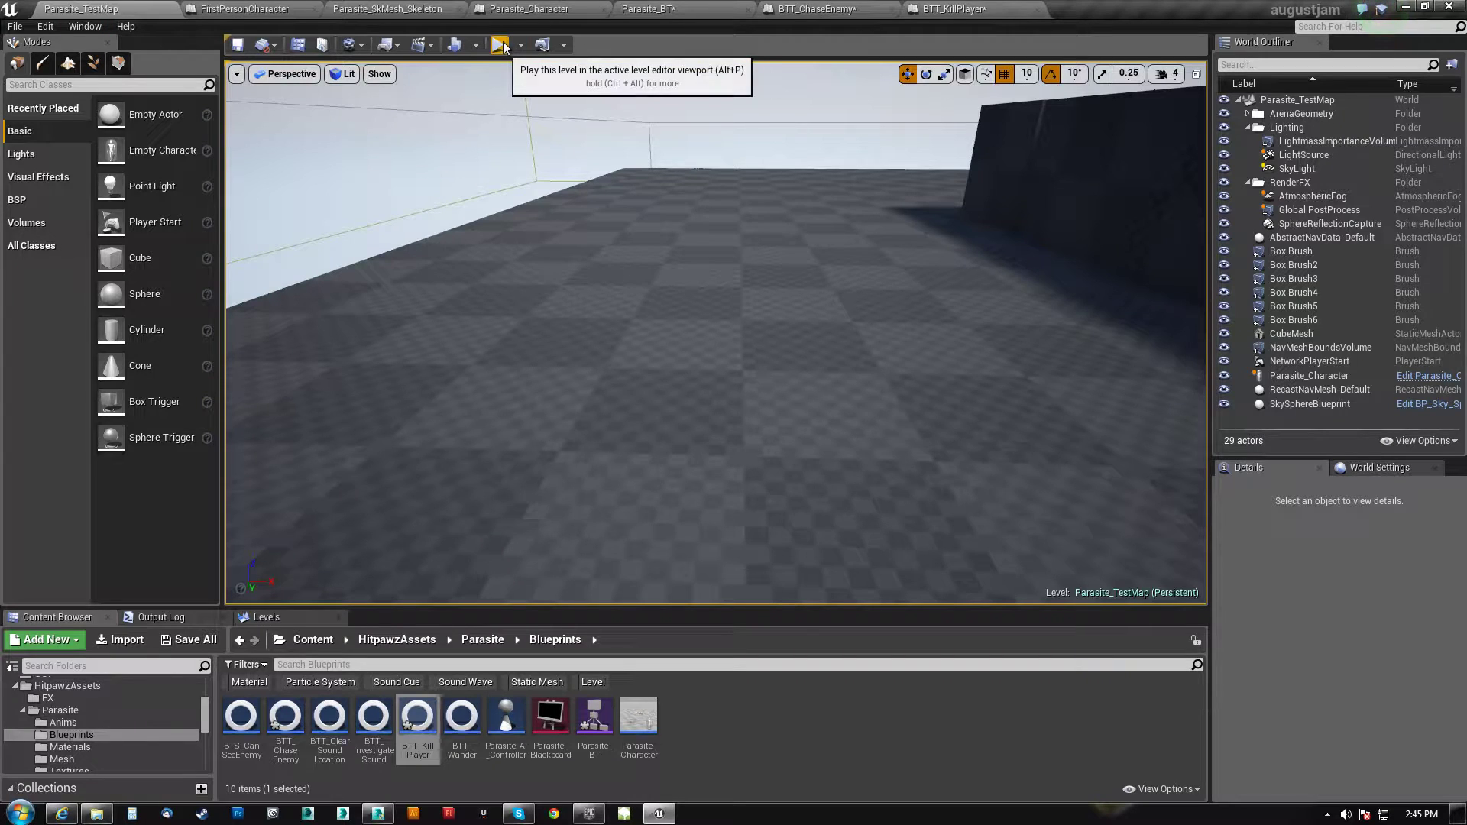
key(w)
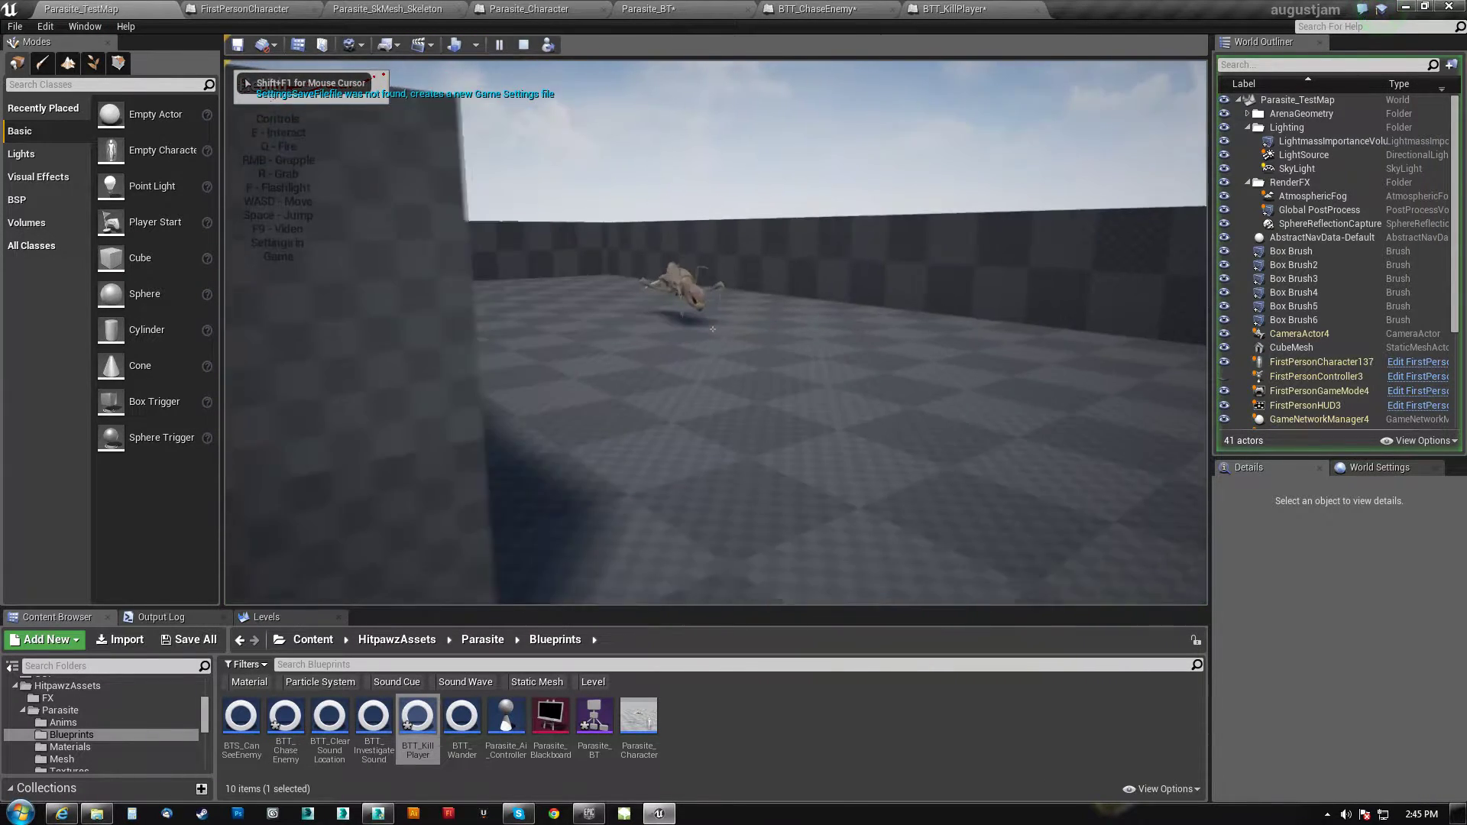
key(s)
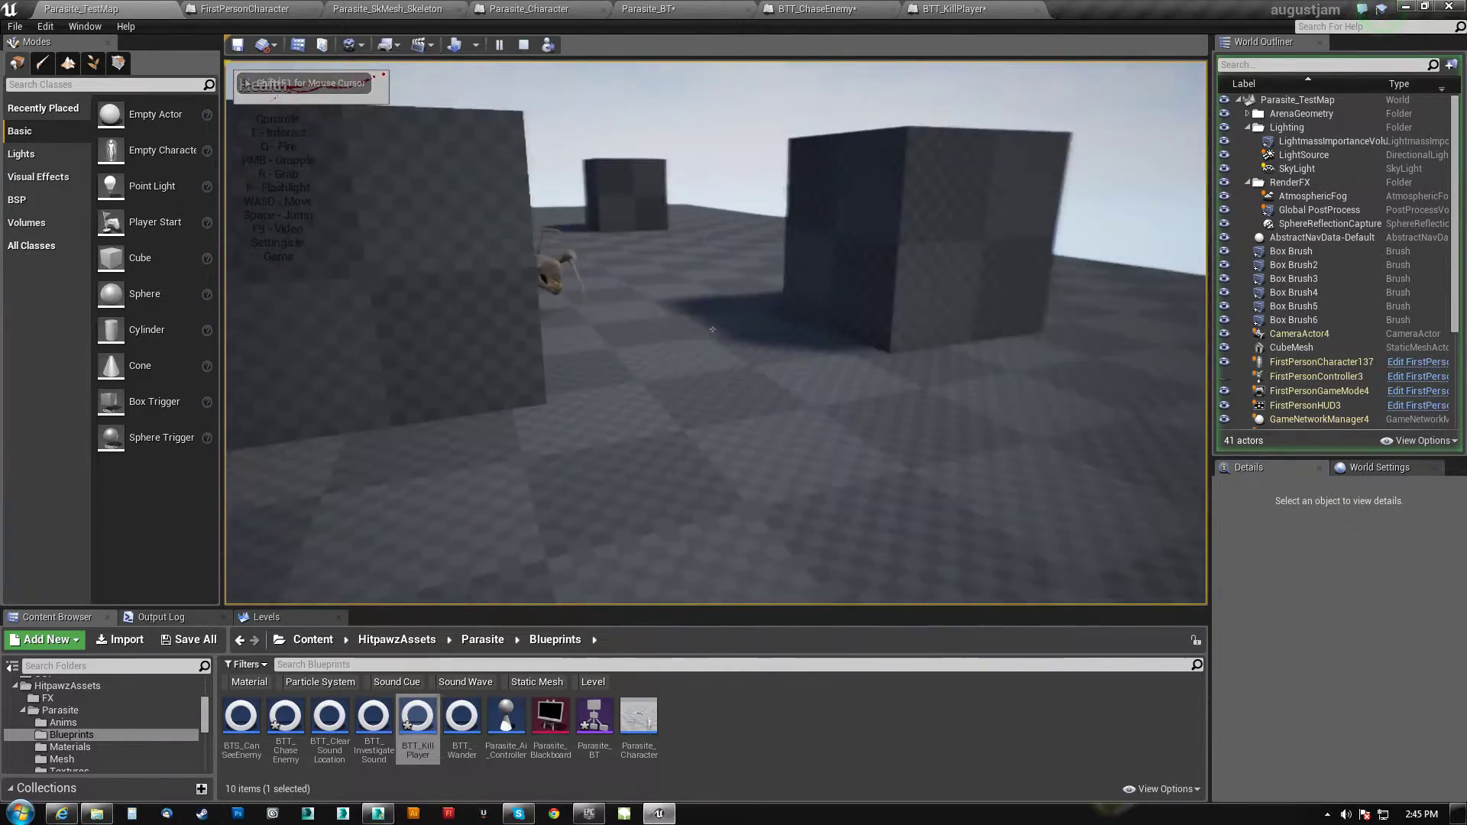
key(s)
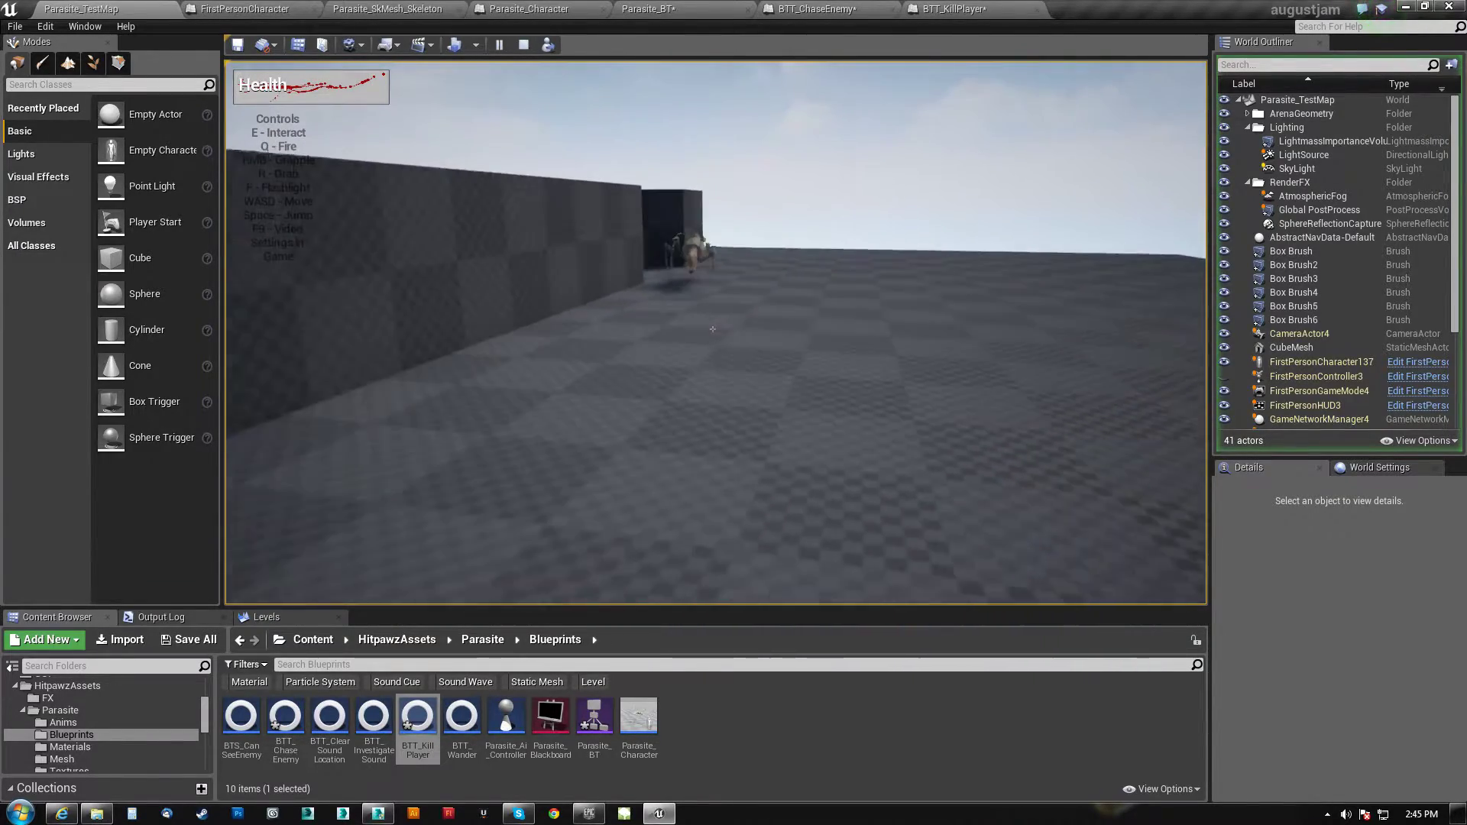
key(s)
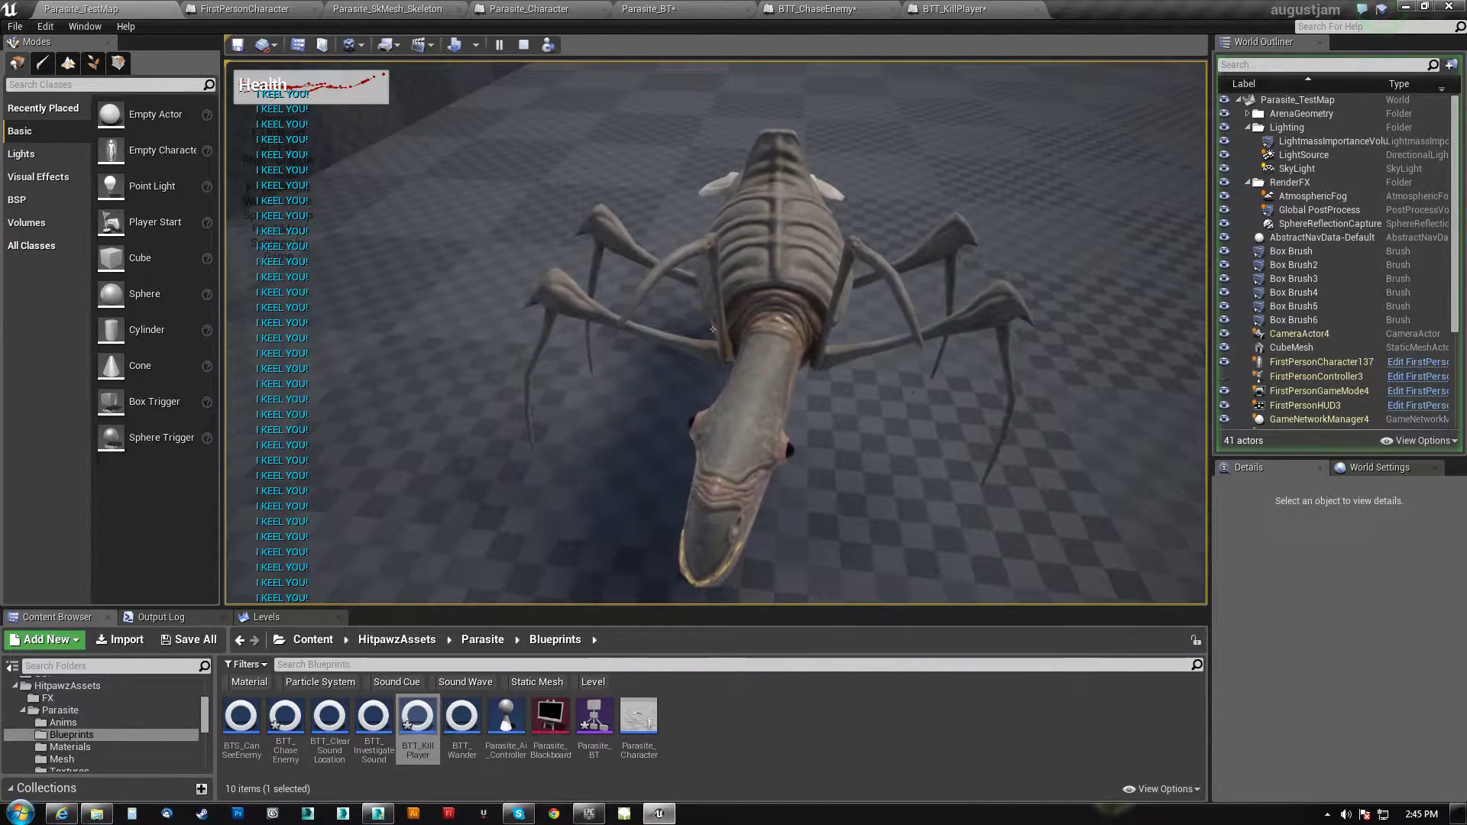
key(Escape)
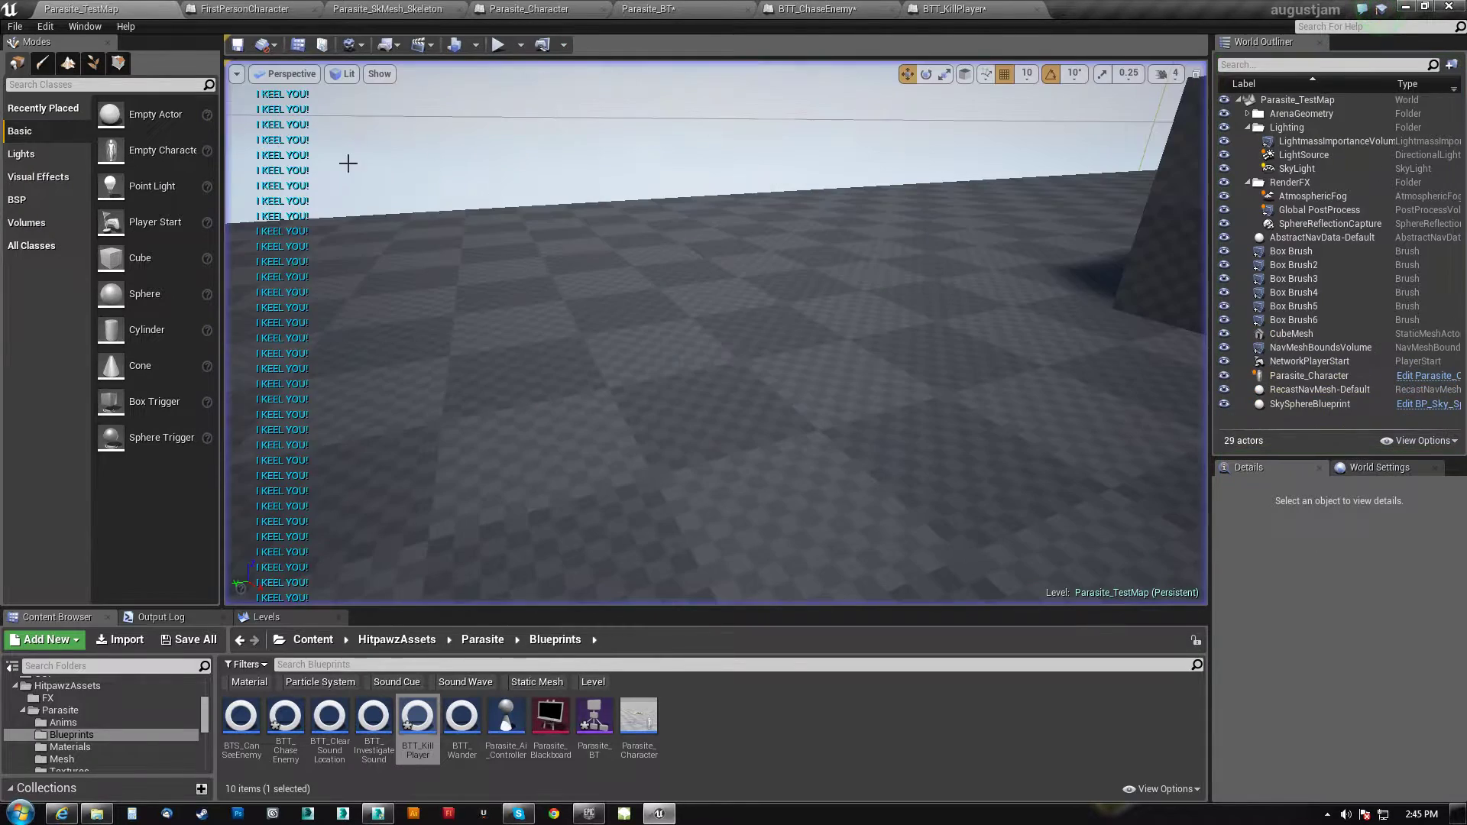
Play-test the level again and inspect the running Parasite_BT tree and its blackboard key values, then stop the simulation
click(853, 7)
scroll(716, 502, down, 6)
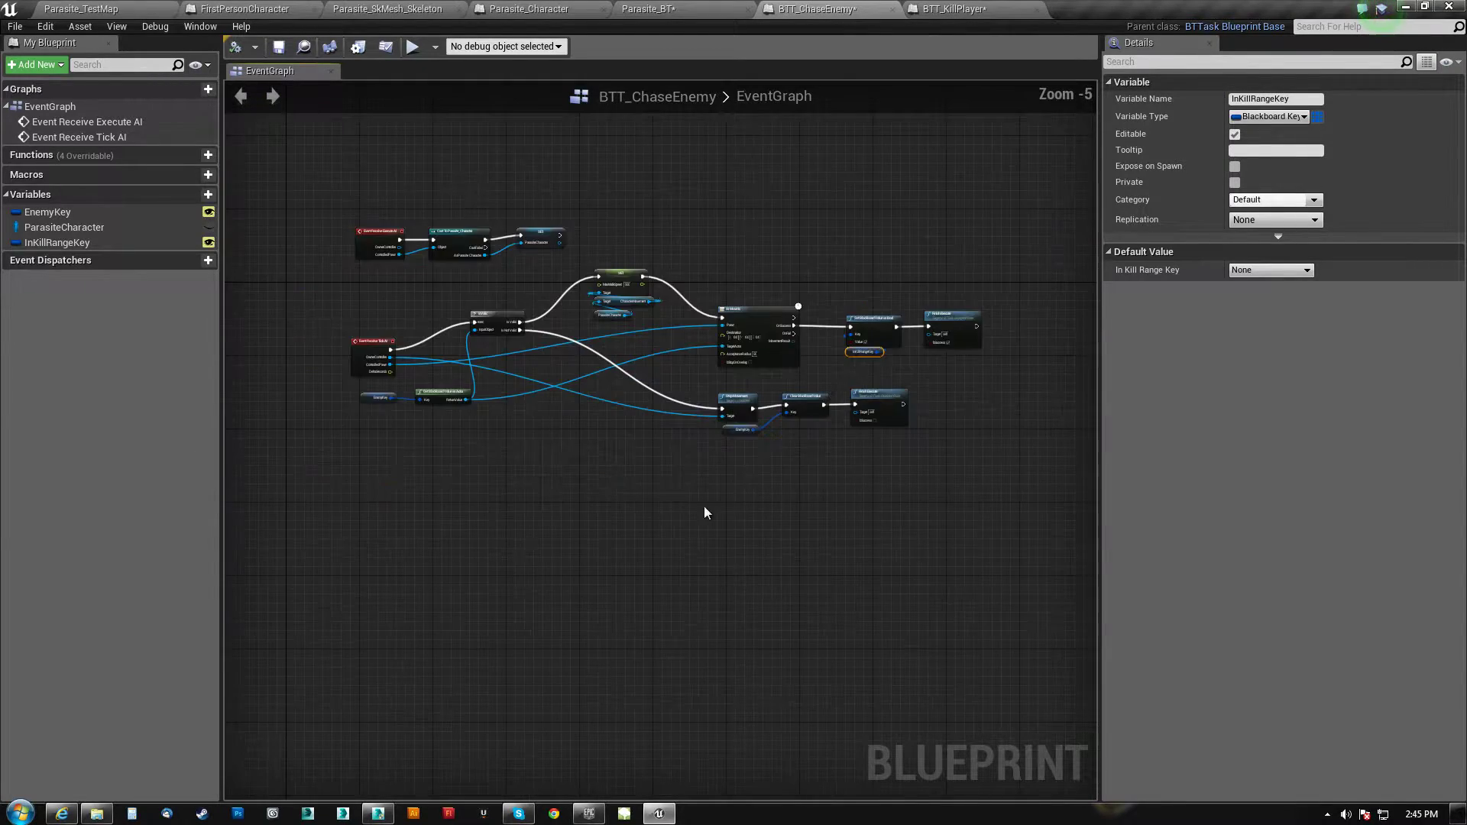
scroll(735, 396, up, 4)
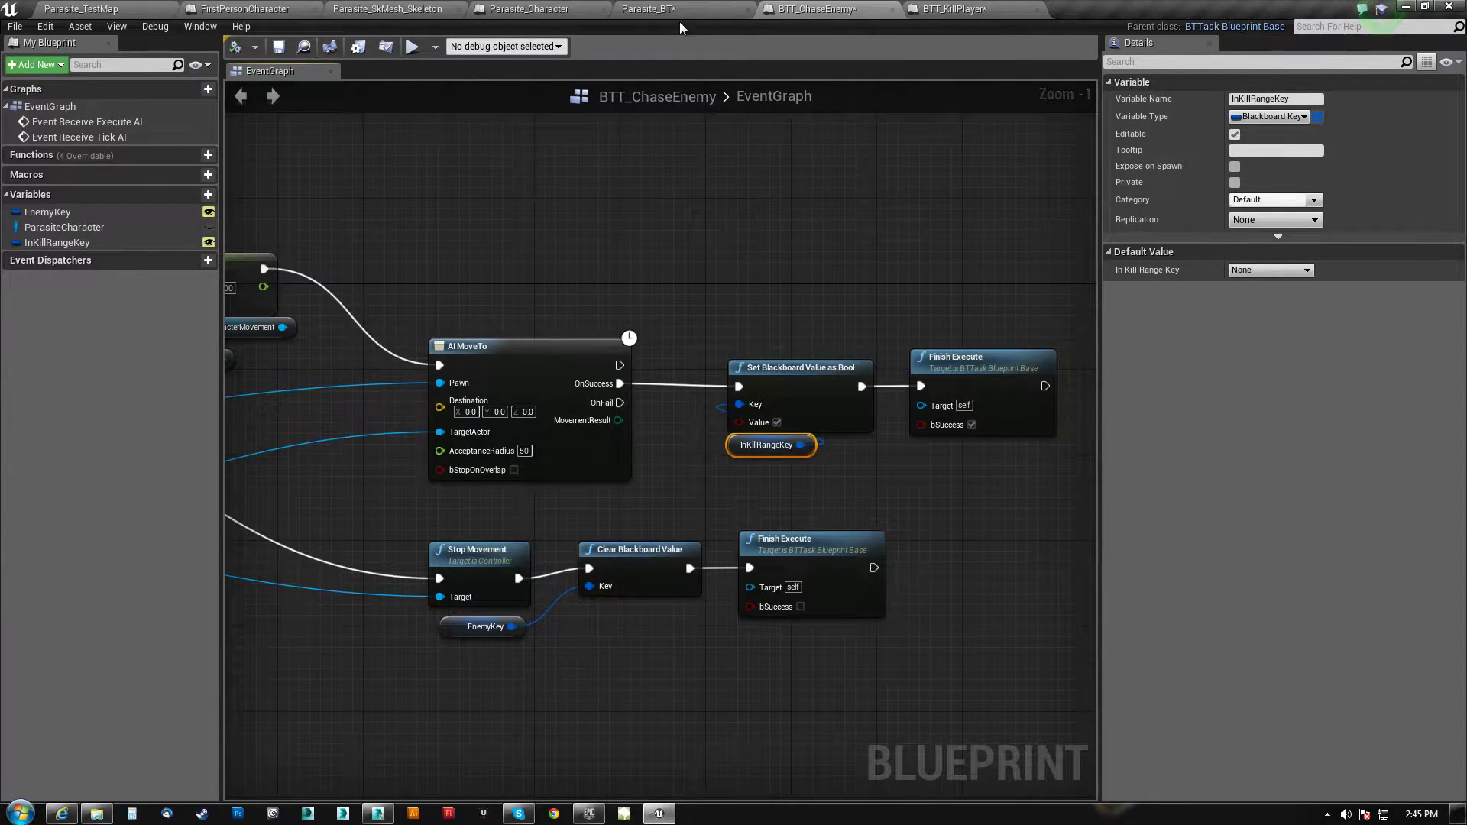
click(100, 9)
click(498, 44)
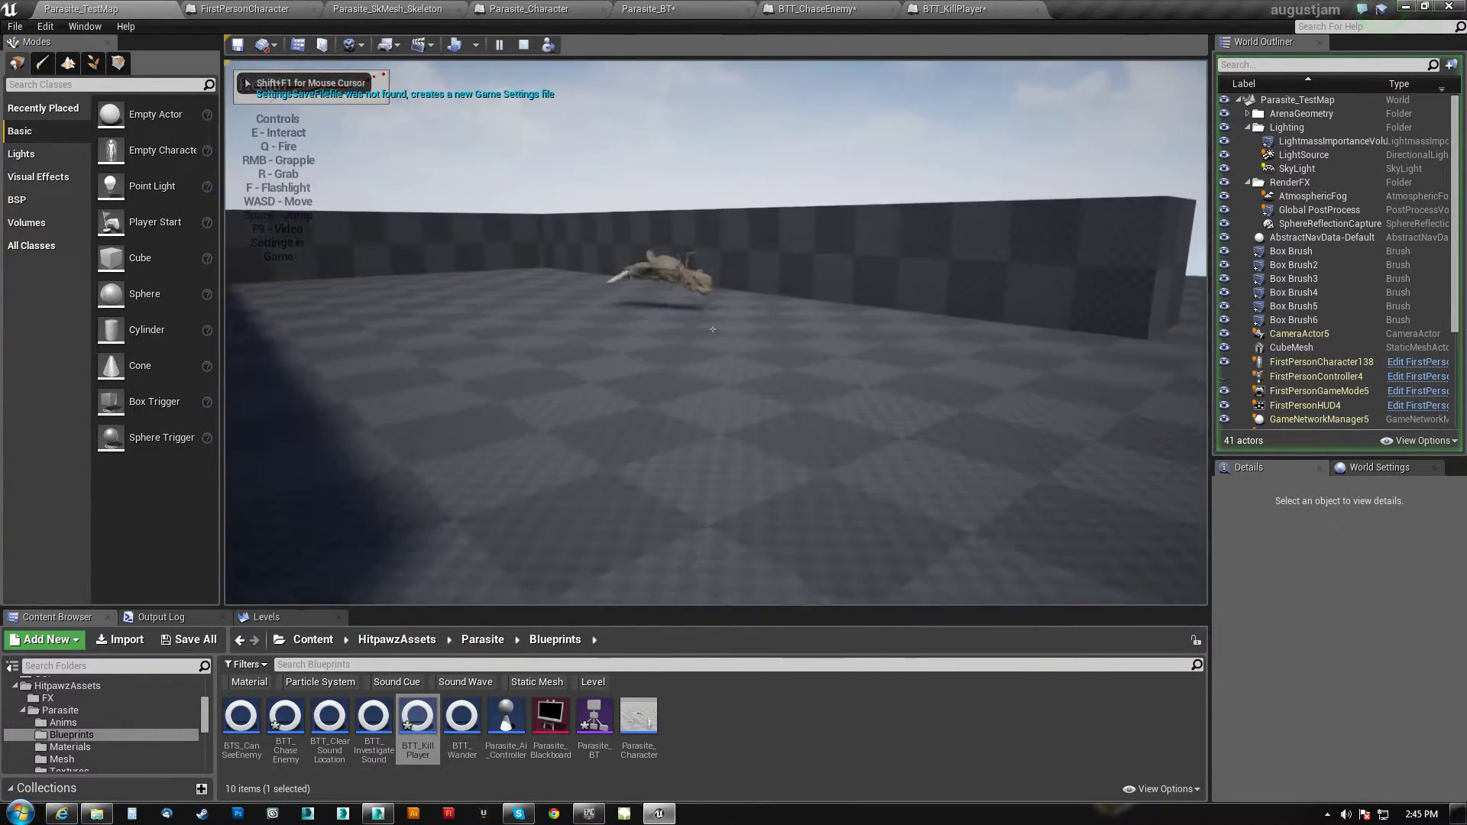
key(d)
key(d)
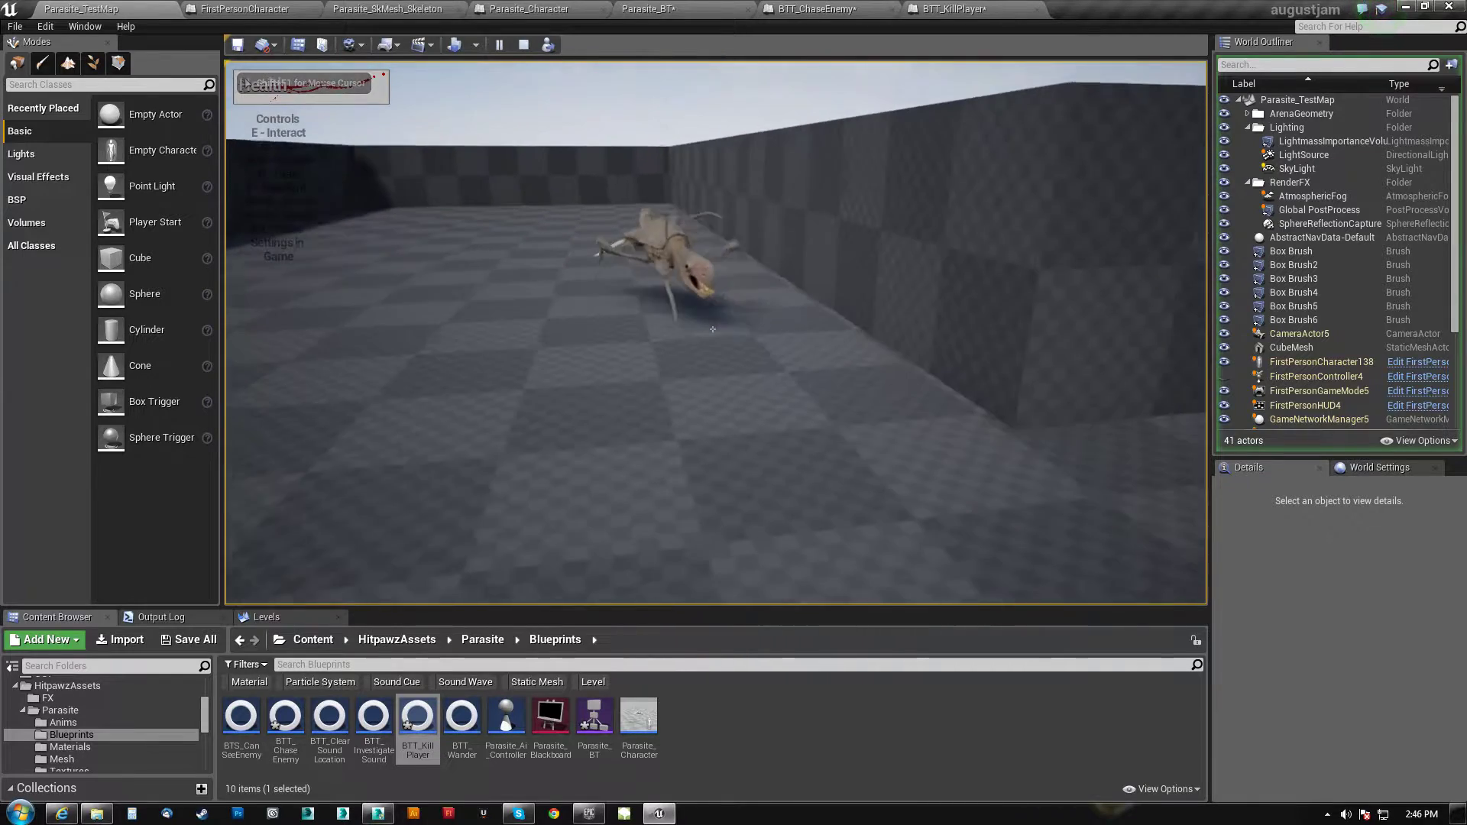
key(shift+F1)
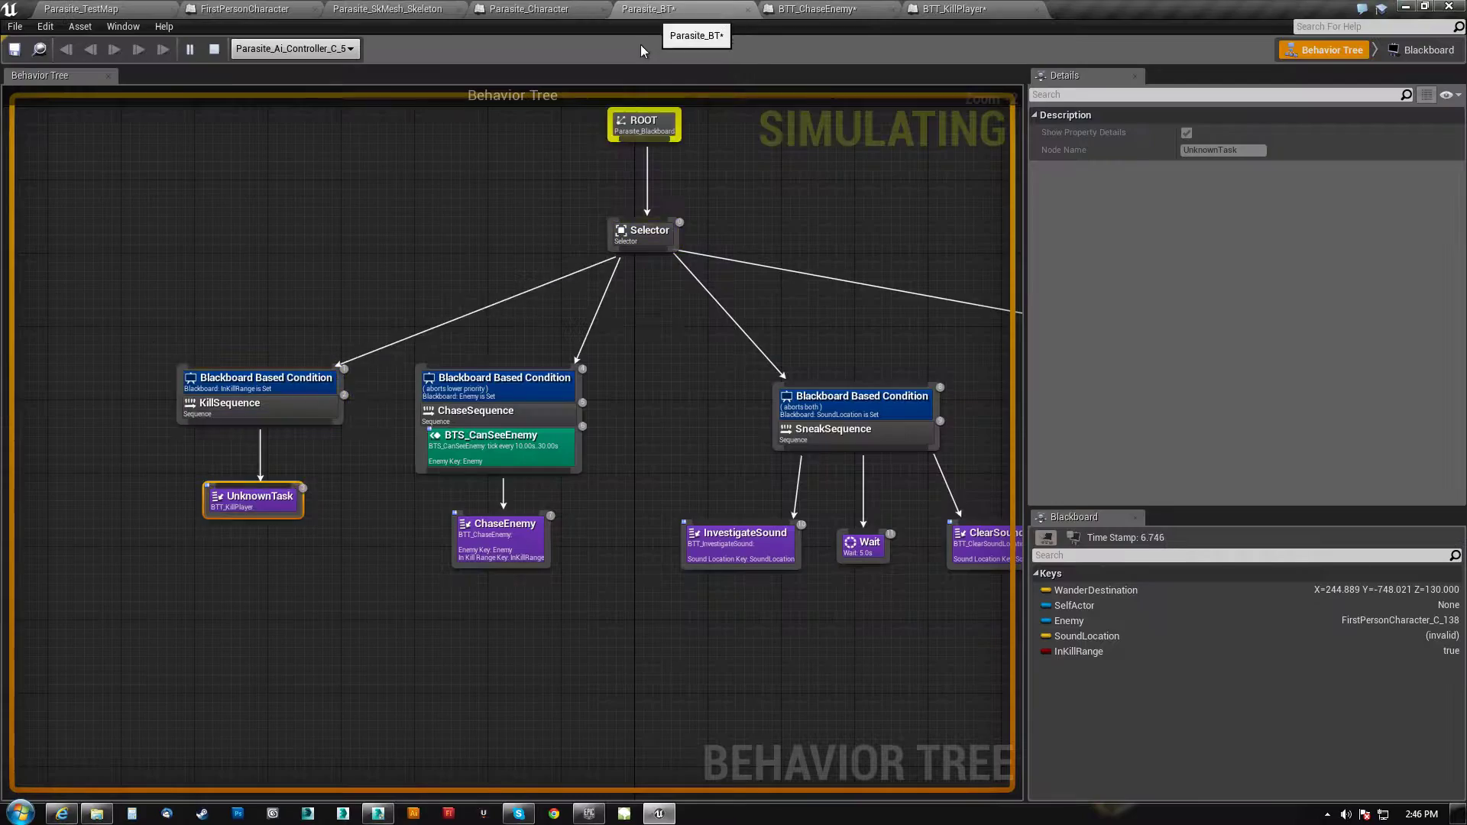
click(648, 8)
scroll(470, 429, up, 2)
right_drag(587, 503, 367, 549)
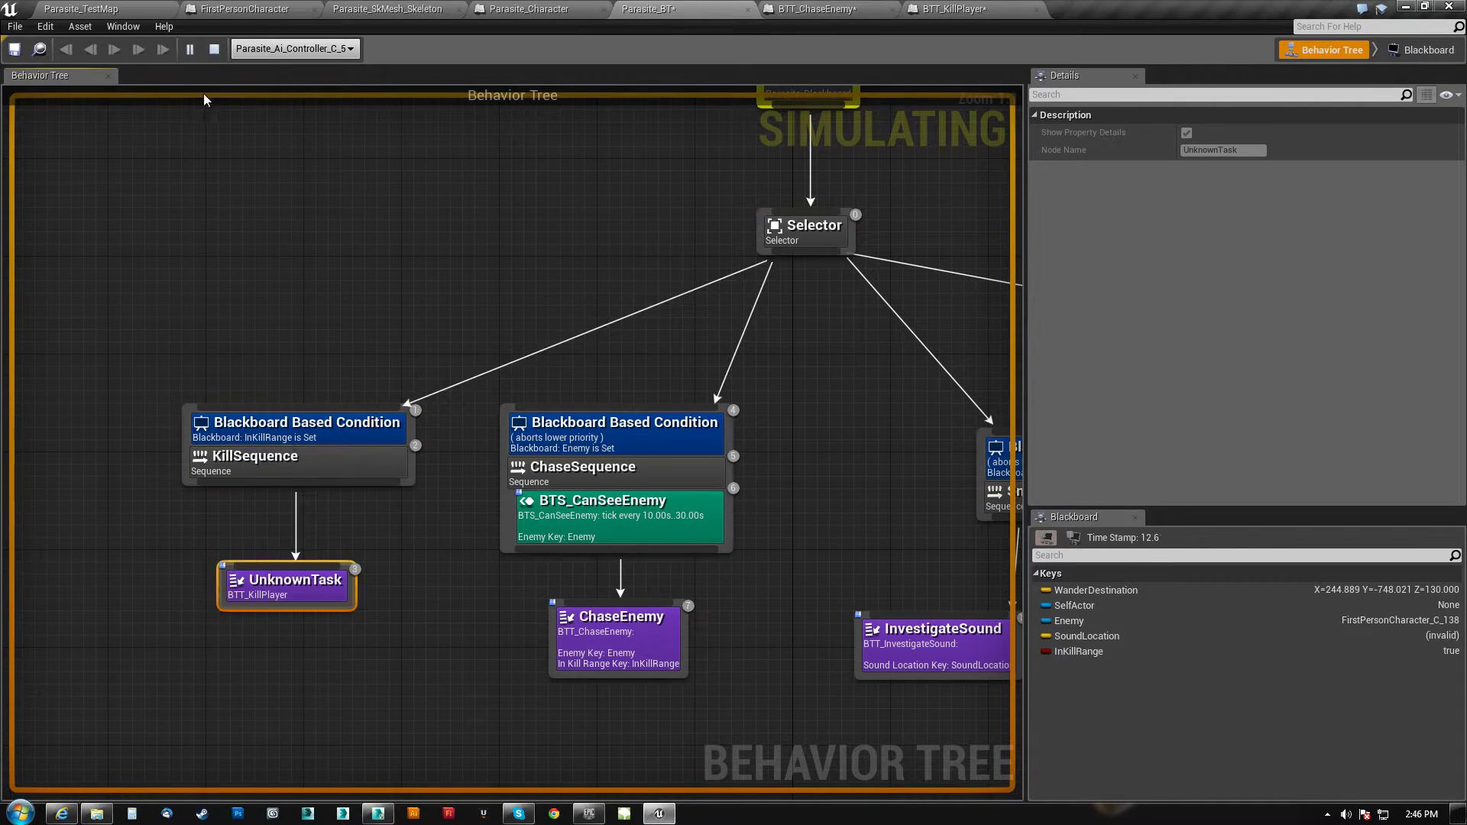
click(214, 48)
Open the BTT_KillPlayer task graph and move the Finish Execute node slightly farther from Print String
double_click(275, 582)
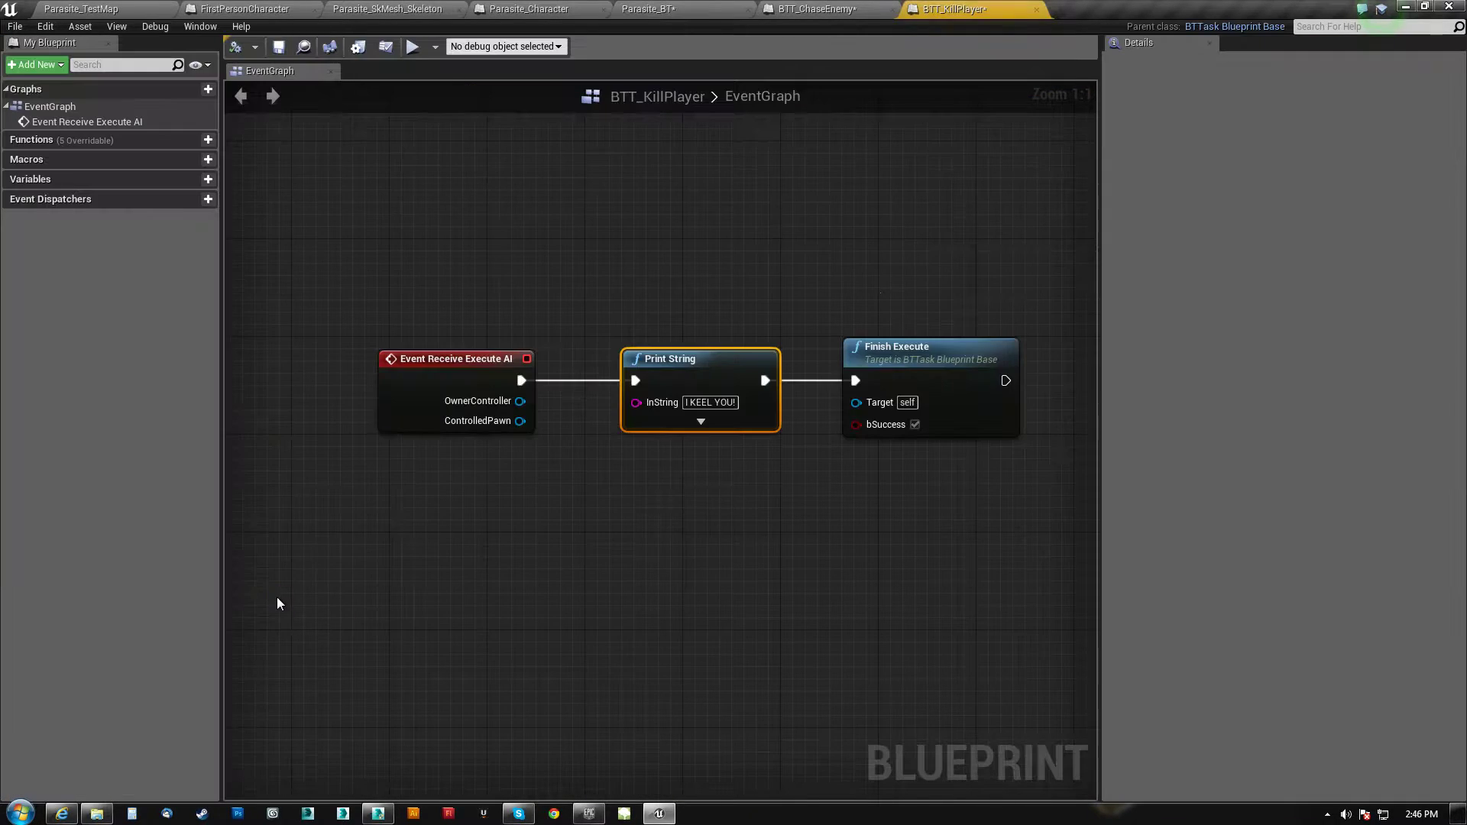
click(416, 398)
mouse_move(870, 382)
mouse_down()
mouse_move(926, 382)
mouse_move(893, 382)
mouse_up()
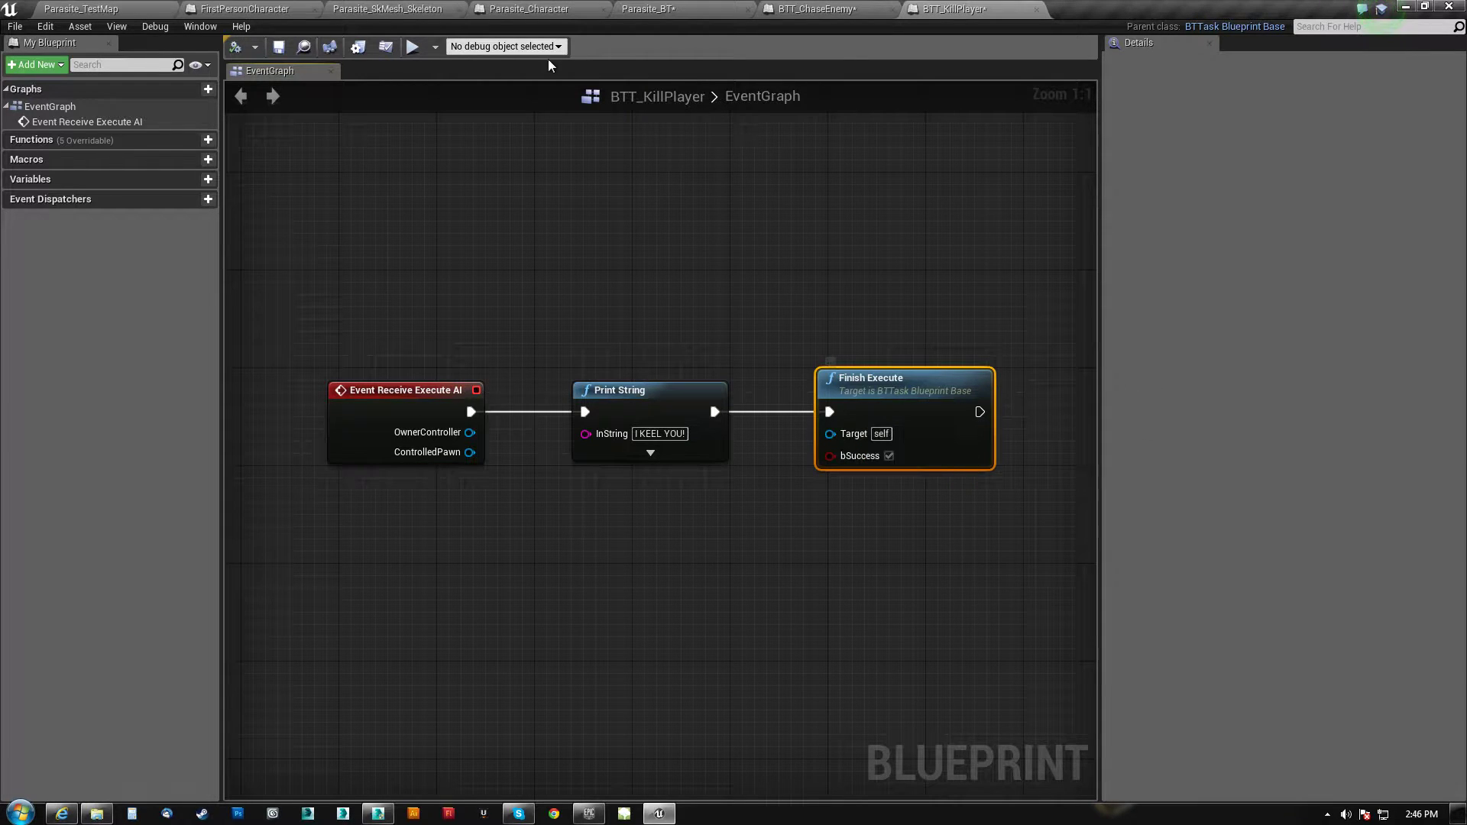
In Parasite_BT, reposition the BTT_KillPlayer task node below and slightly left of KillSequence
click(697, 11)
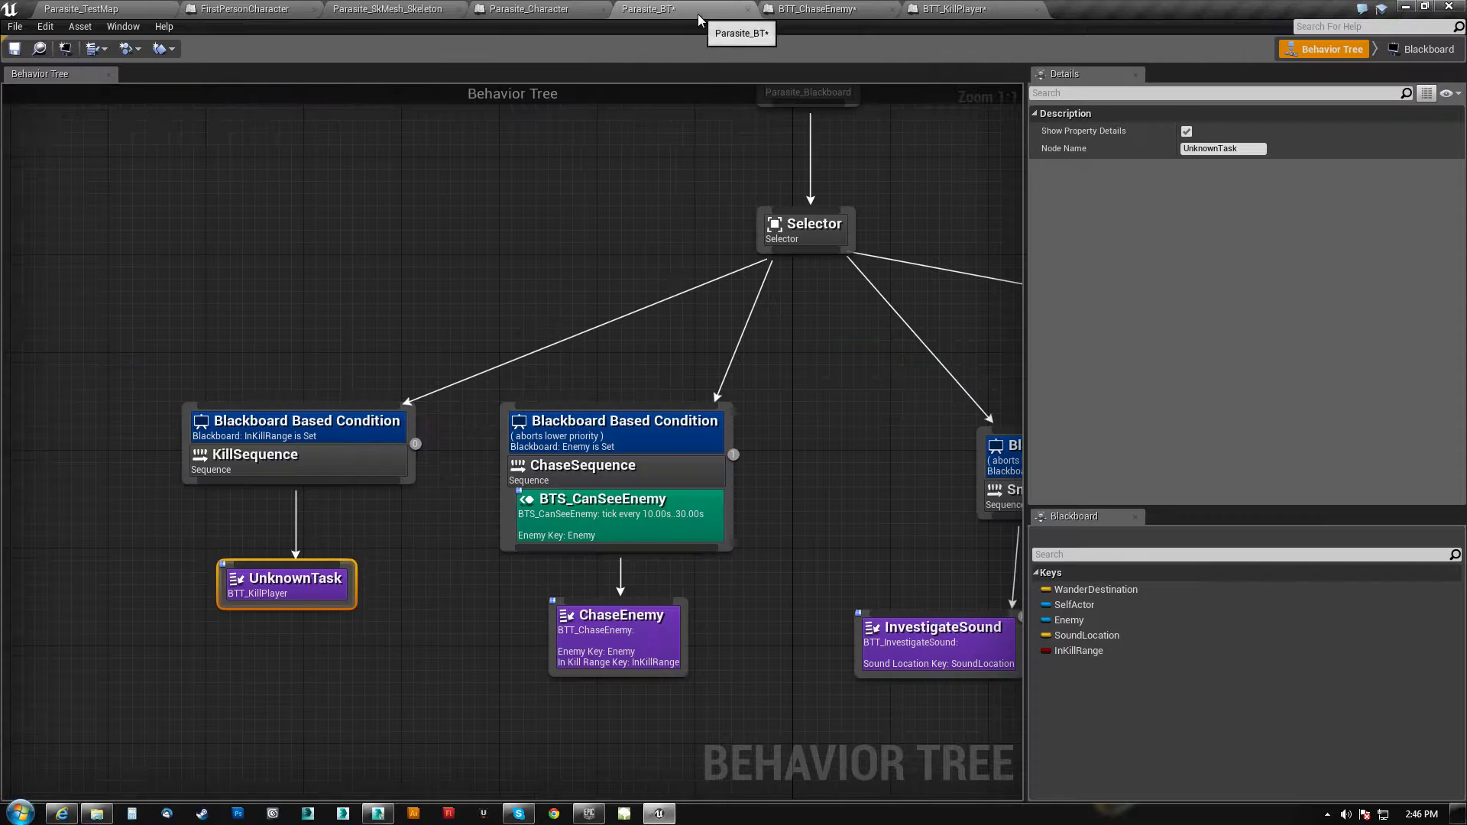
drag(306, 587, 246, 575)
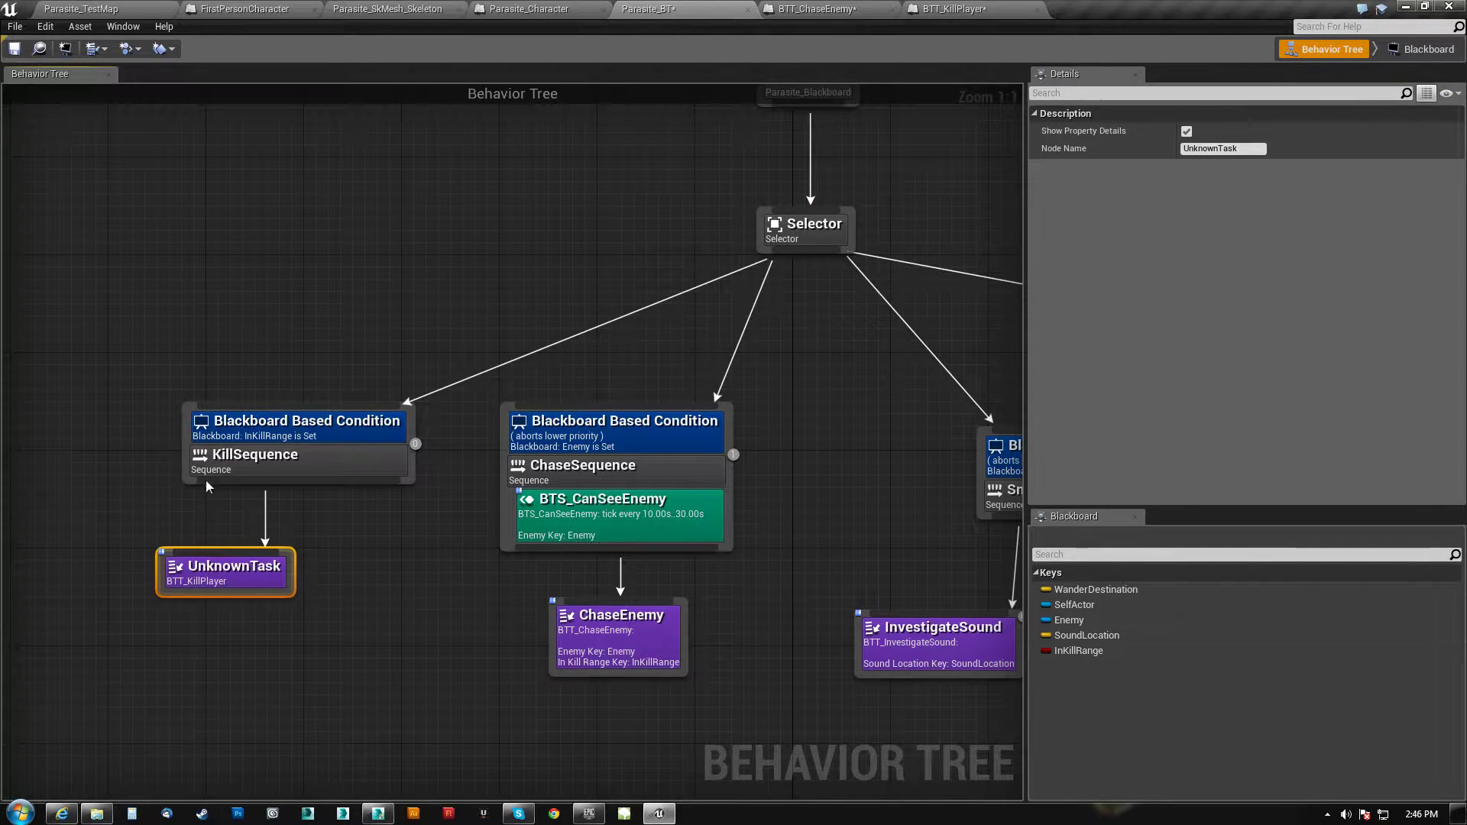
drag(135, 344, 420, 635)
right_drag(413, 619, 497, 536)
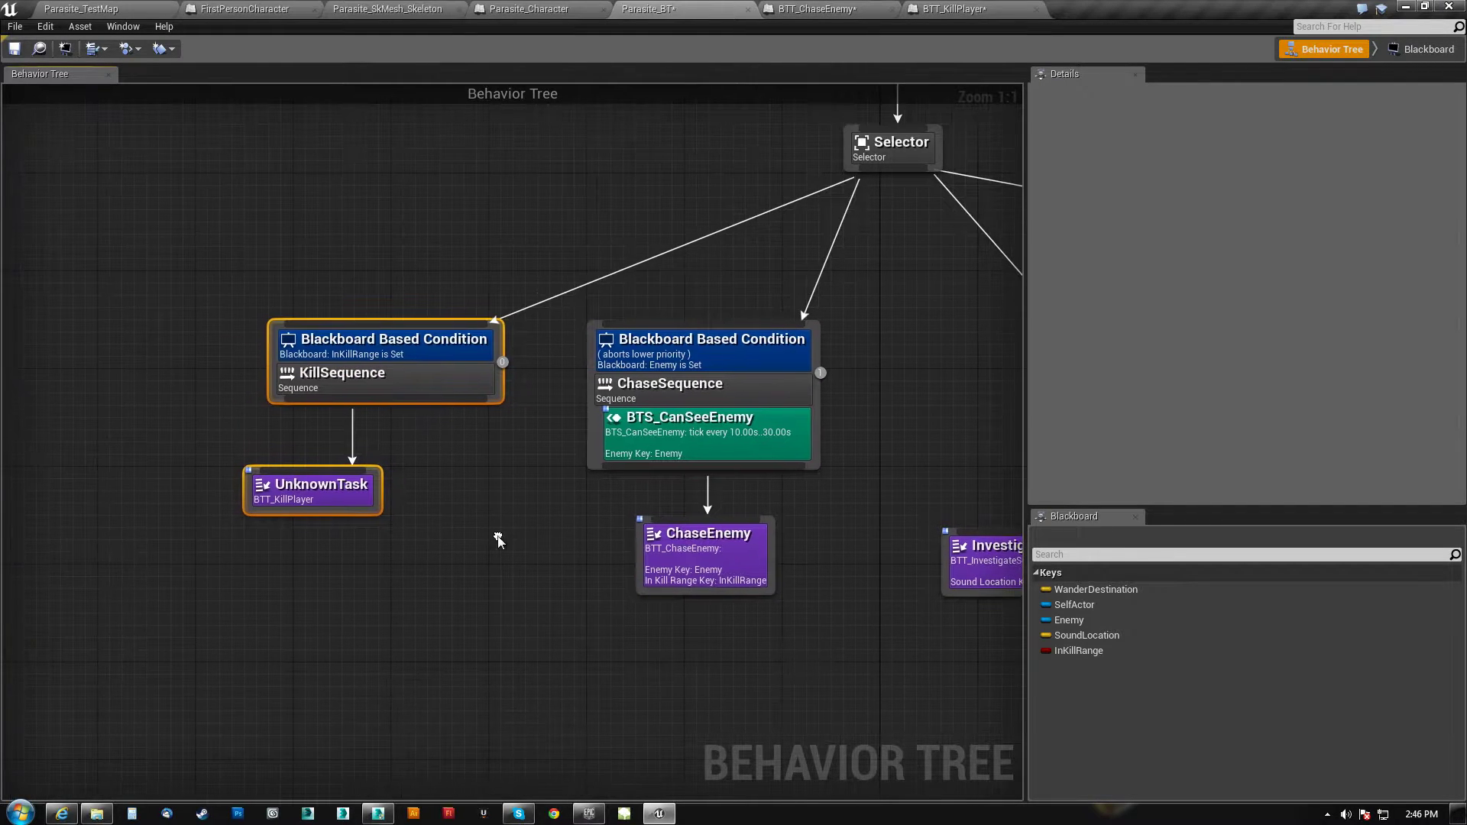
click(375, 482)
drag(374, 481, 378, 500)
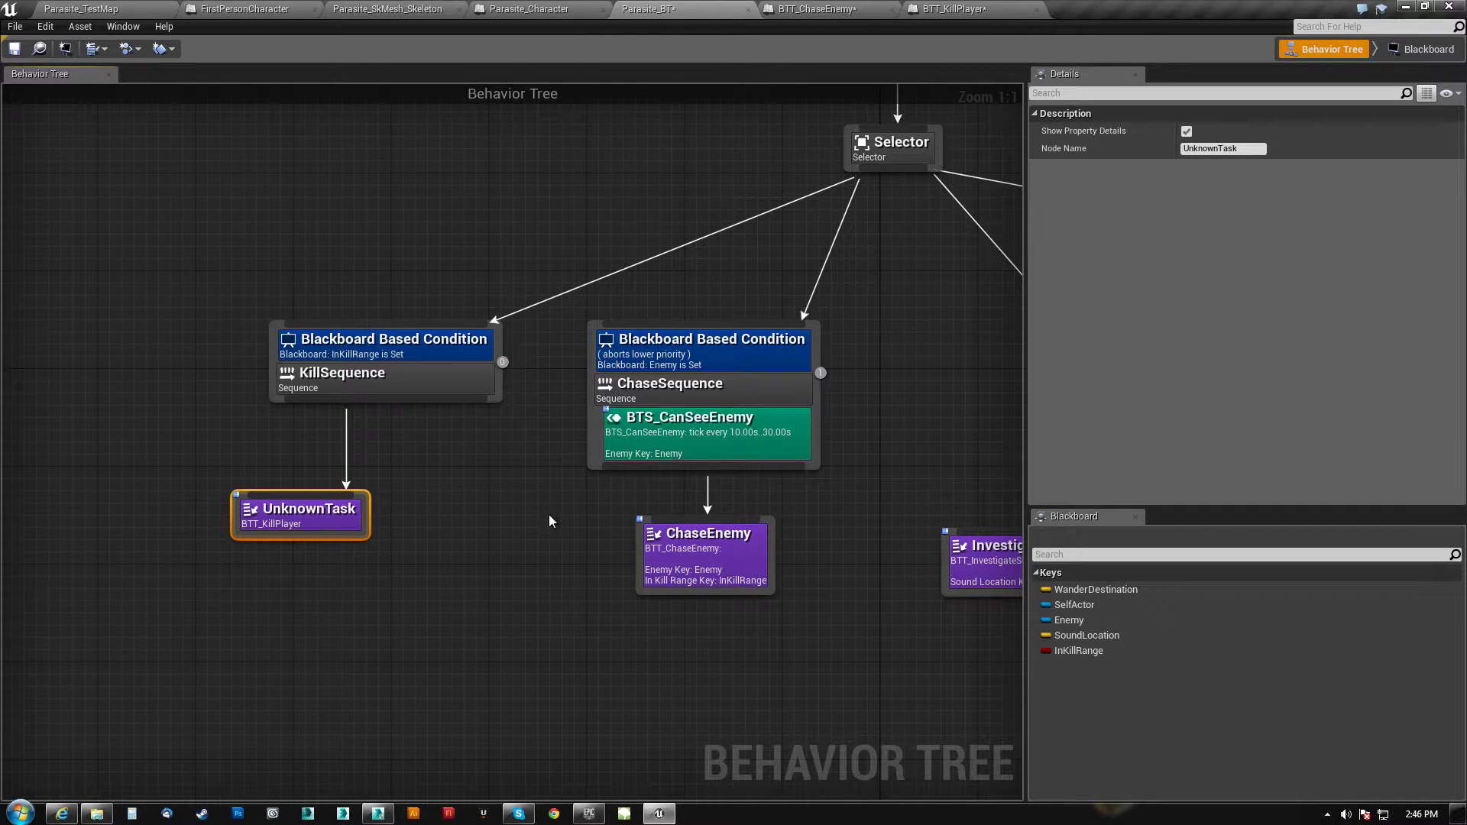
right_drag(439, 588, 341, 650)
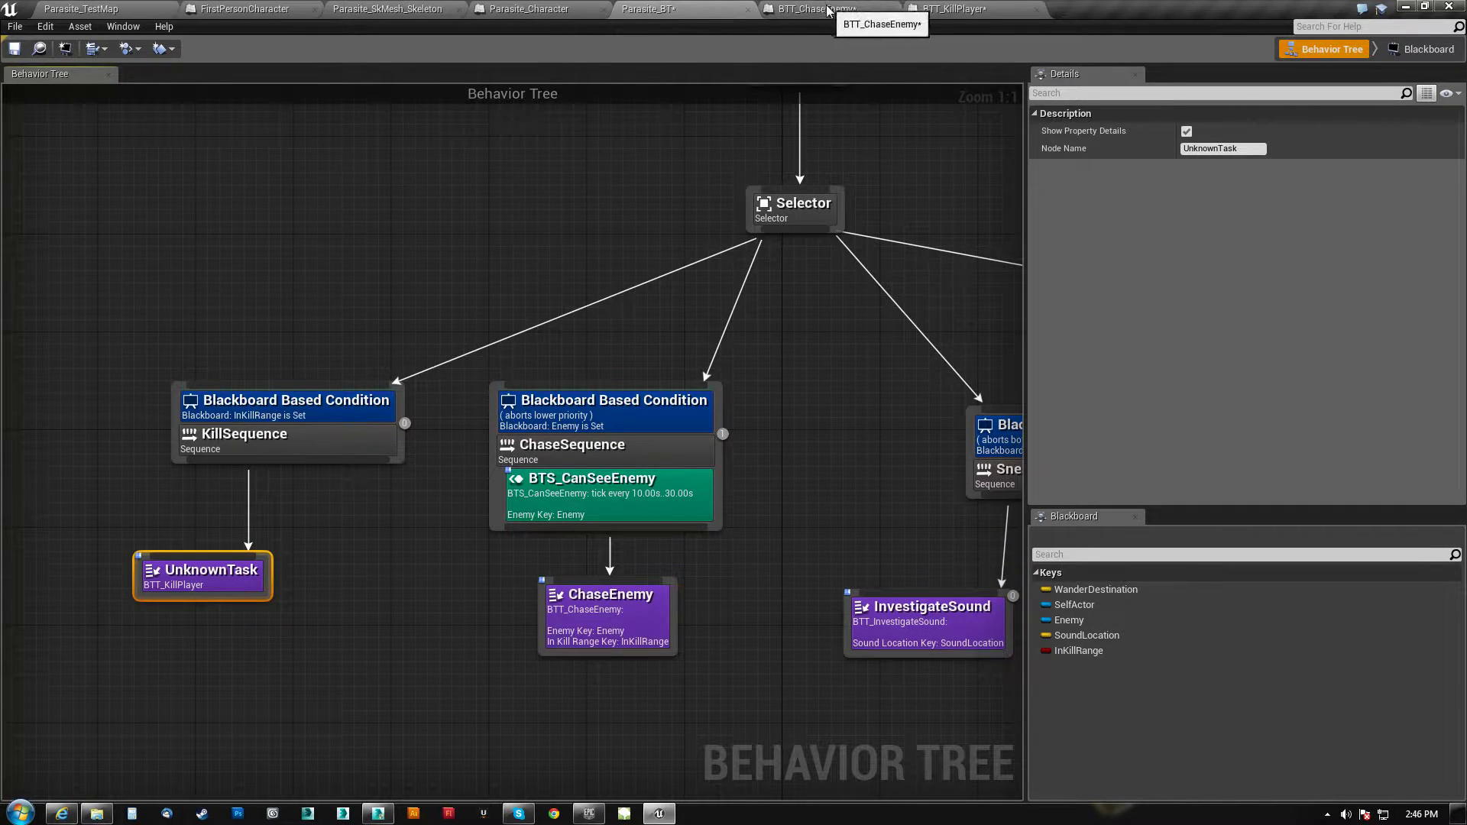
In BTT_KillPlayer, move the Print String and Finish Execute nodes up above the level of Event Receive Execute AI
click(968, 13)
right_drag(813, 285, 854, 229)
drag(705, 330, 707, 261)
right_drag(721, 462, 679, 479)
drag(920, 337, 943, 267)
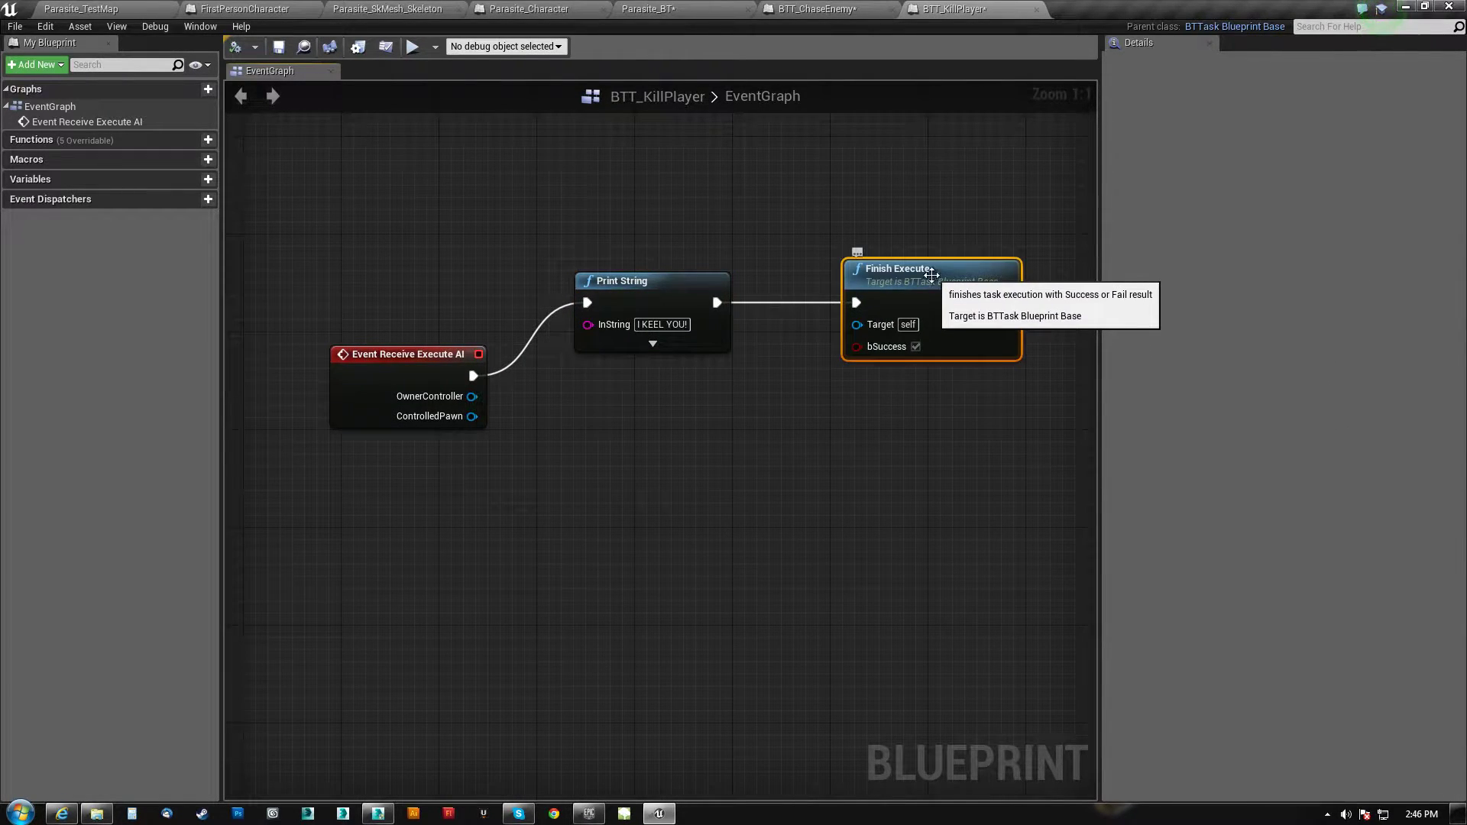
Add a Get Blackboard Value as Actor node, promote its Key to a variable, and place the variable node beneath it
right_click(607, 437)
text(get value)
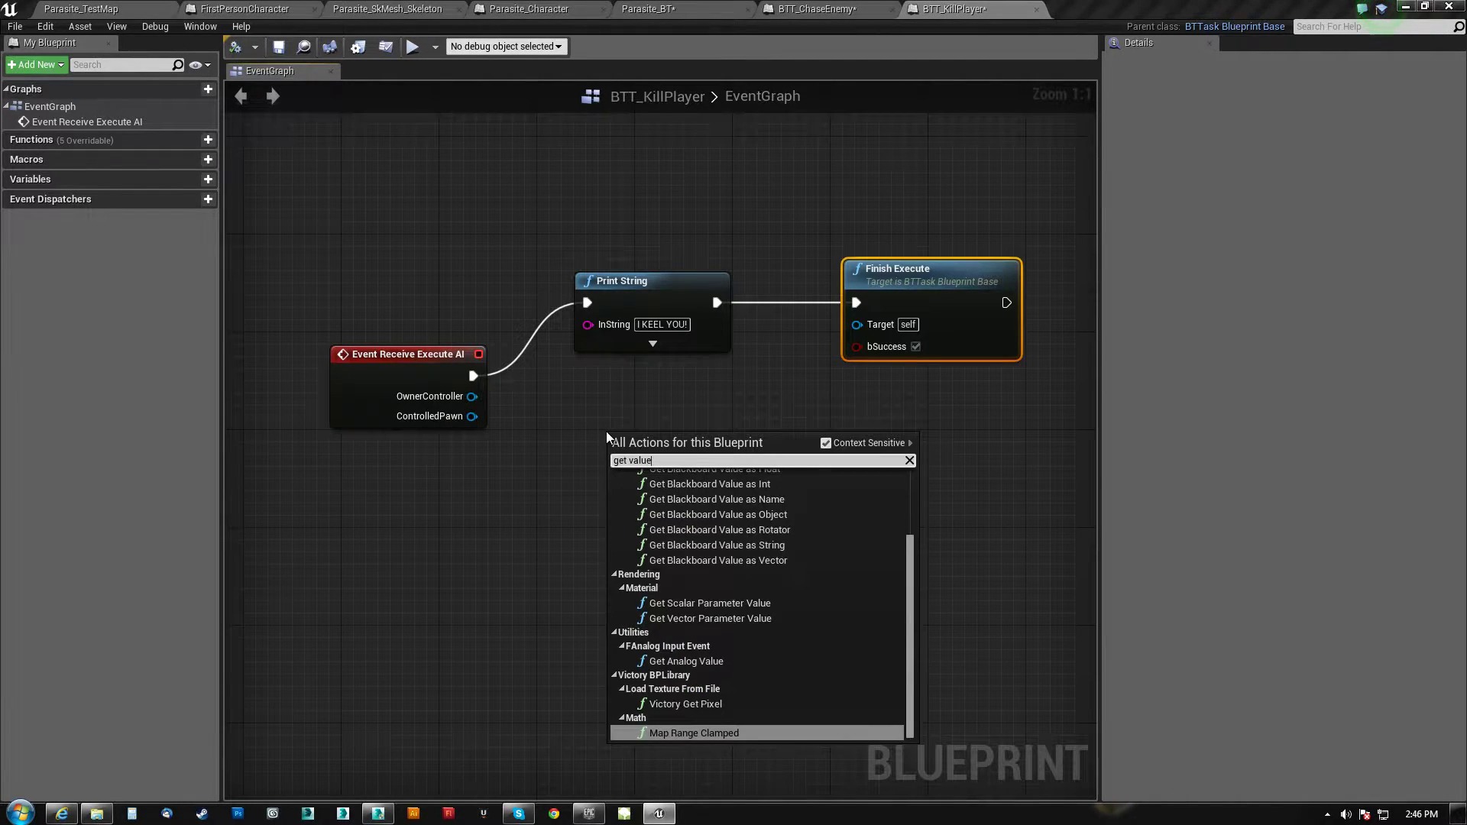
click(764, 504)
drag(635, 459, 443, 534)
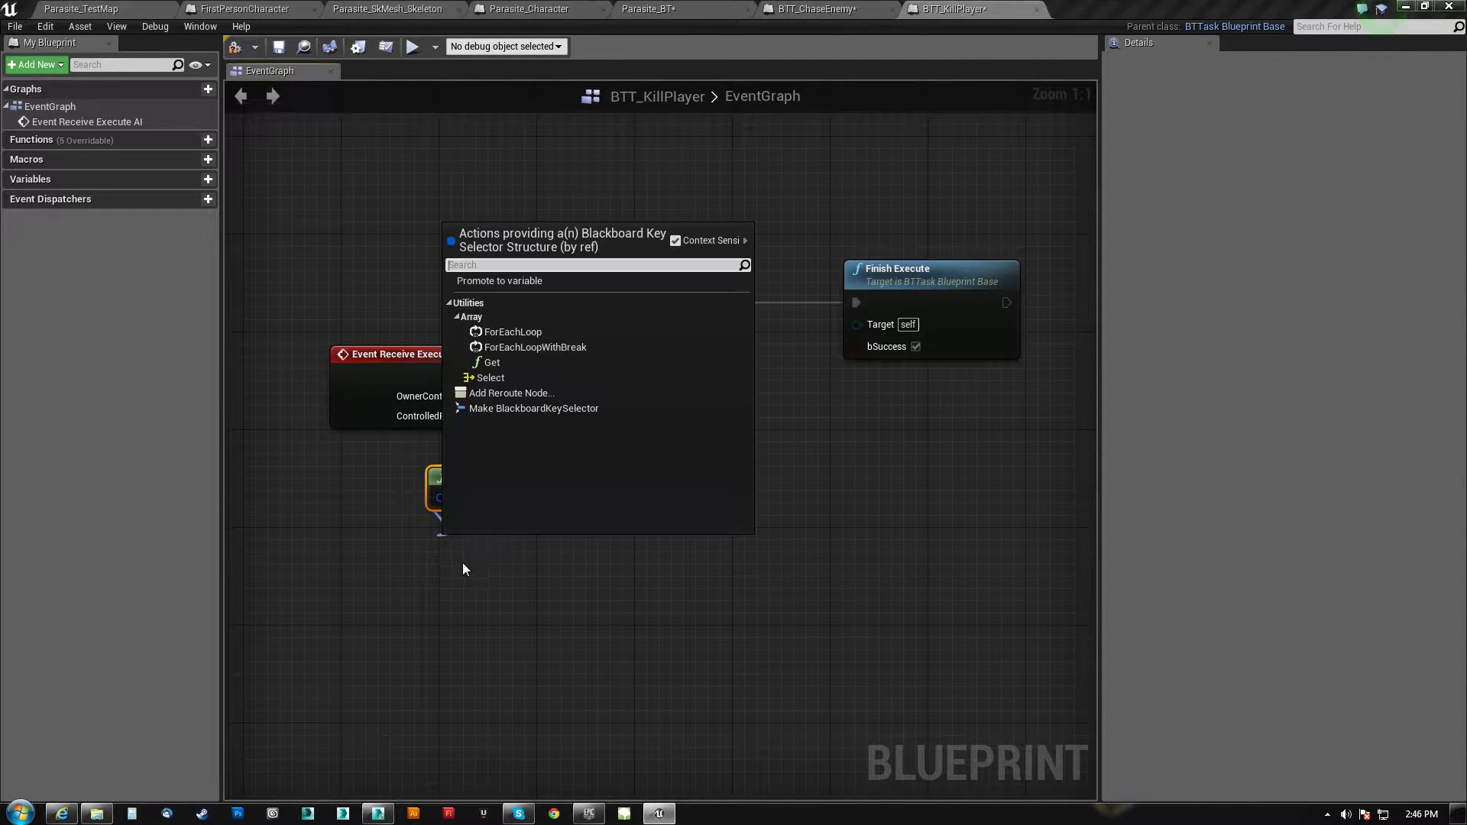
click(505, 280)
drag(322, 484, 455, 531)
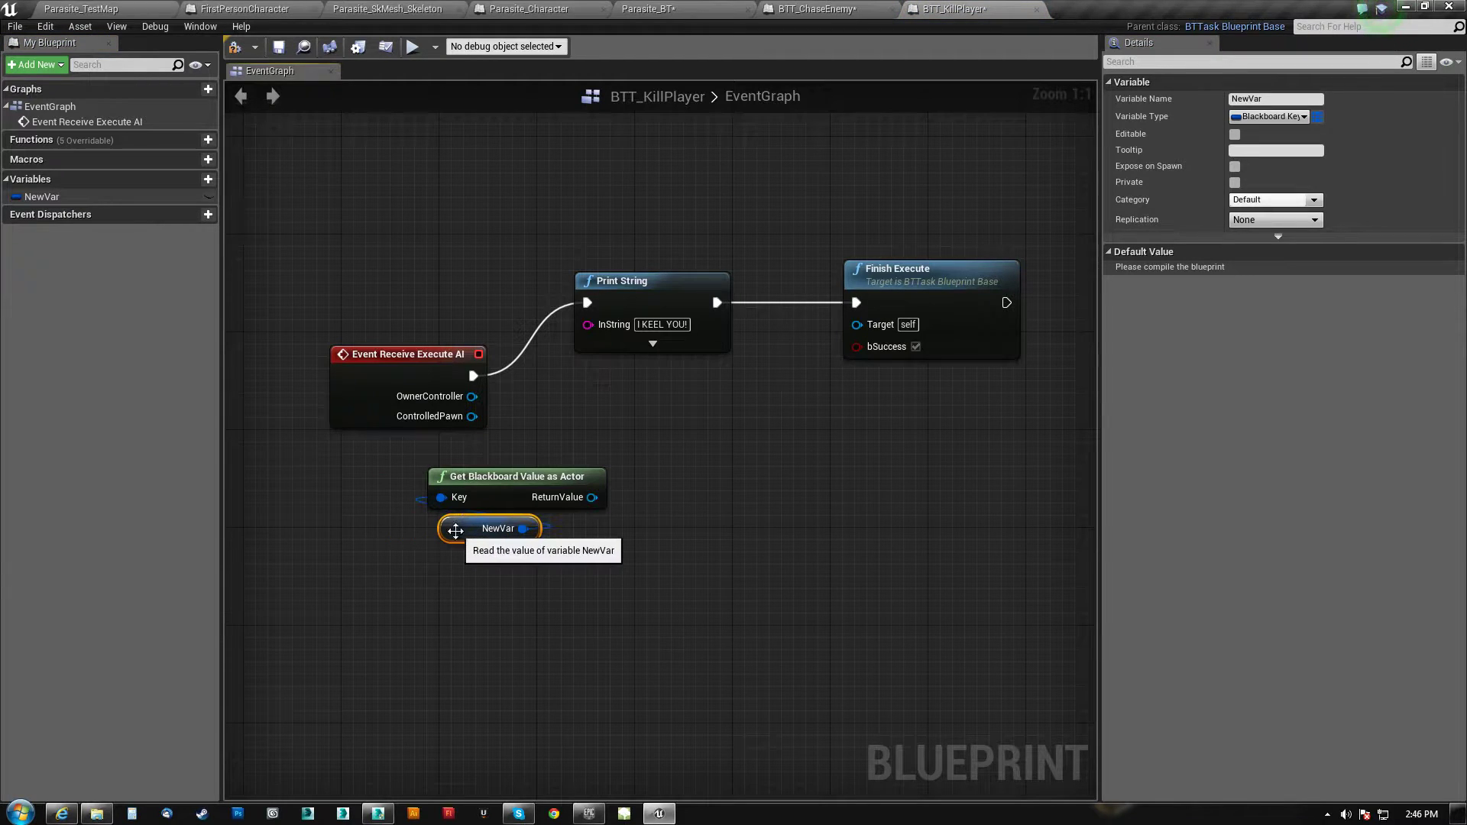
Rename the new blackboard key variable to EnemyKey
click(1276, 99)
text(Ee)
key(BackSpace)
key(BackSpace)
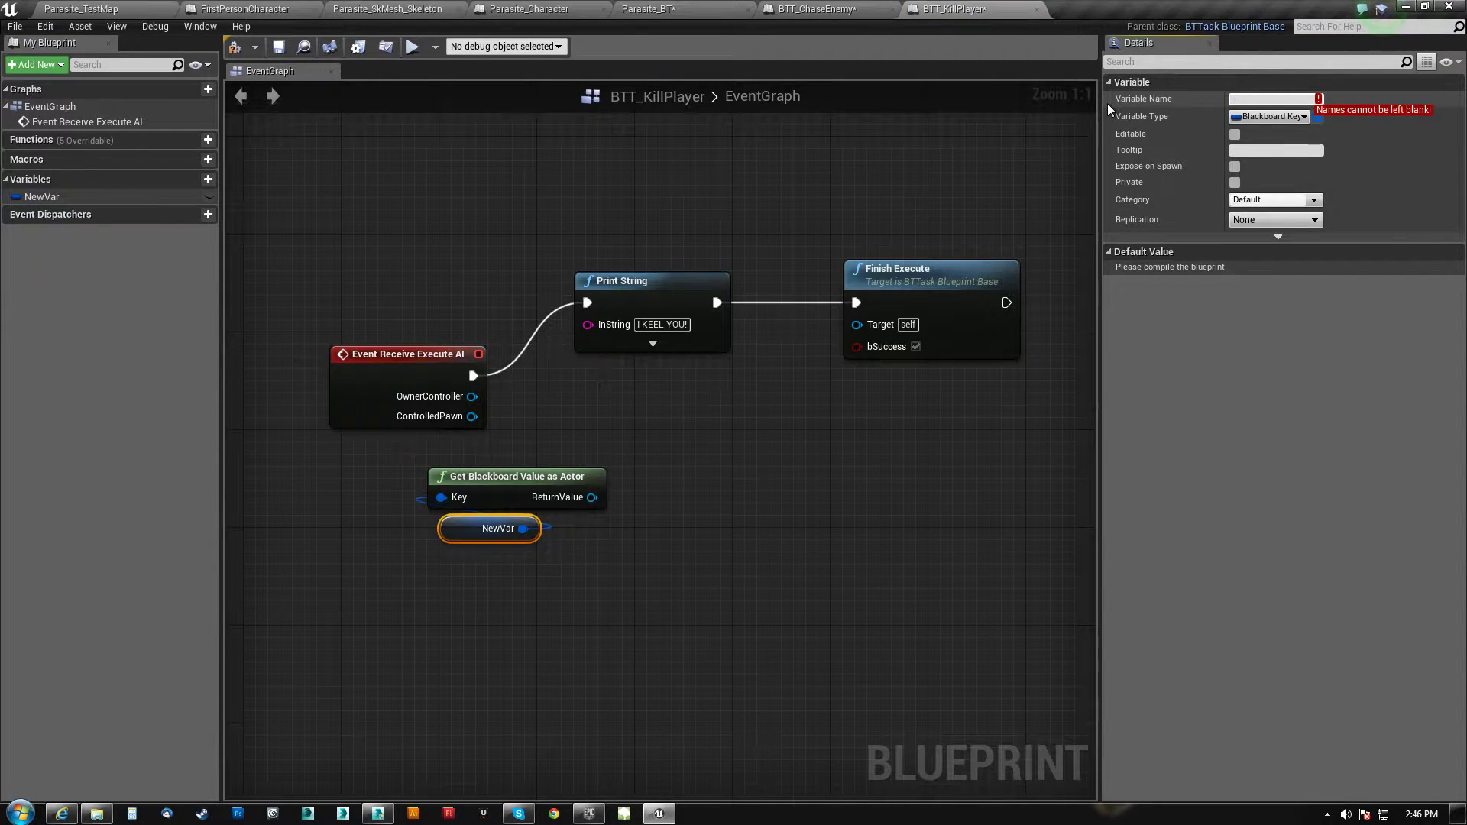
text(EnemyKey)
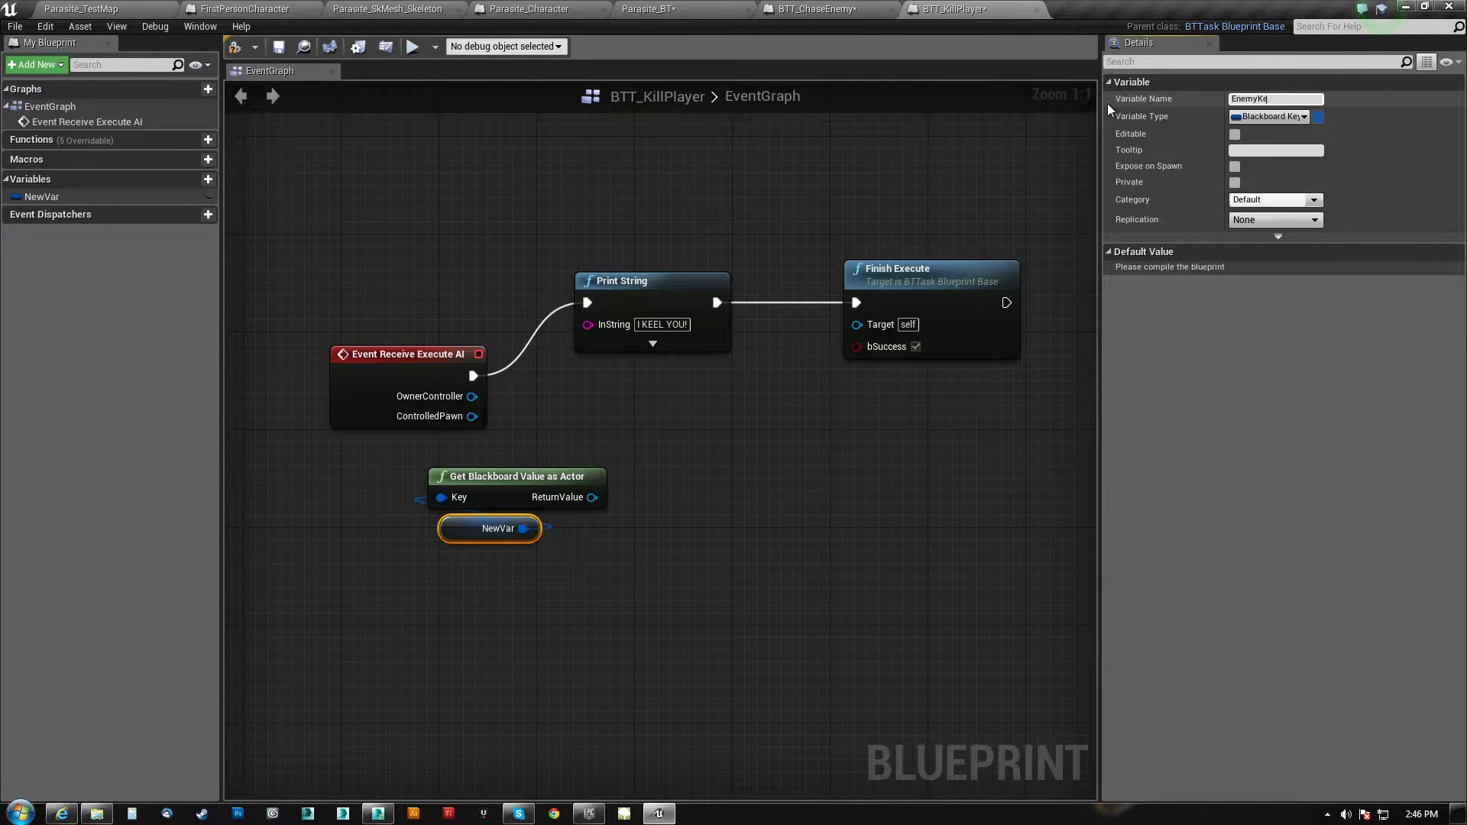
key(Return)
Move the Get Blackboard Value and EnemyKey nodes beneath the event, and shift Print String and Finish Execute away to free space
drag(536, 453, 435, 485)
right_drag(651, 390, 541, 422)
drag(543, 426, 756, 378)
drag(550, 310, 795, 310)
Add an IsValid check on the blackboard actor's ReturnValue, place it beside the event, and run it from Event Receive Execute AI
drag(360, 528, 548, 503)
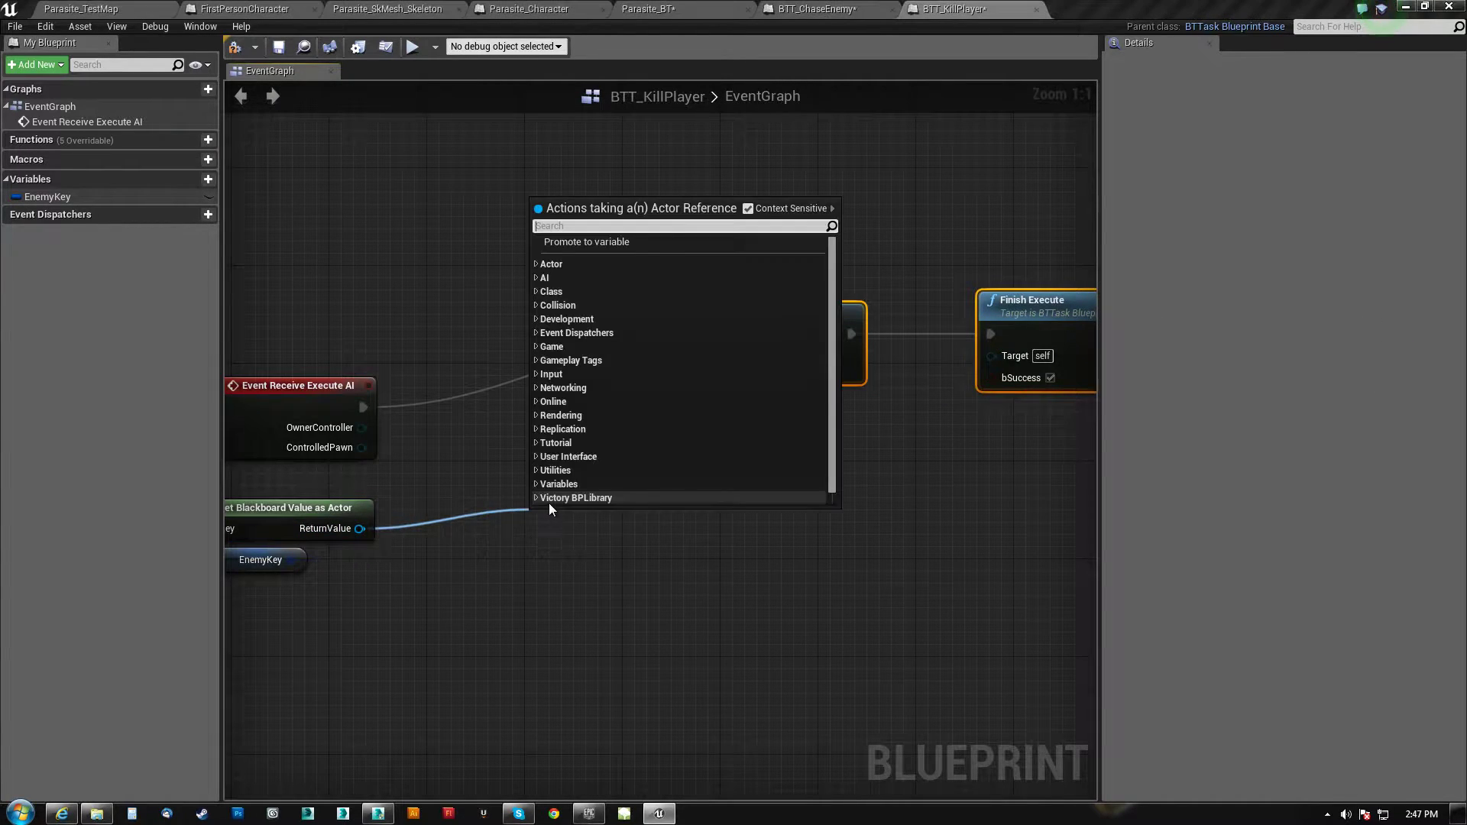
text(valid)
click(570, 272)
drag(537, 517, 463, 396)
drag(371, 407, 533, 379)
right_drag(543, 468, 459, 483)
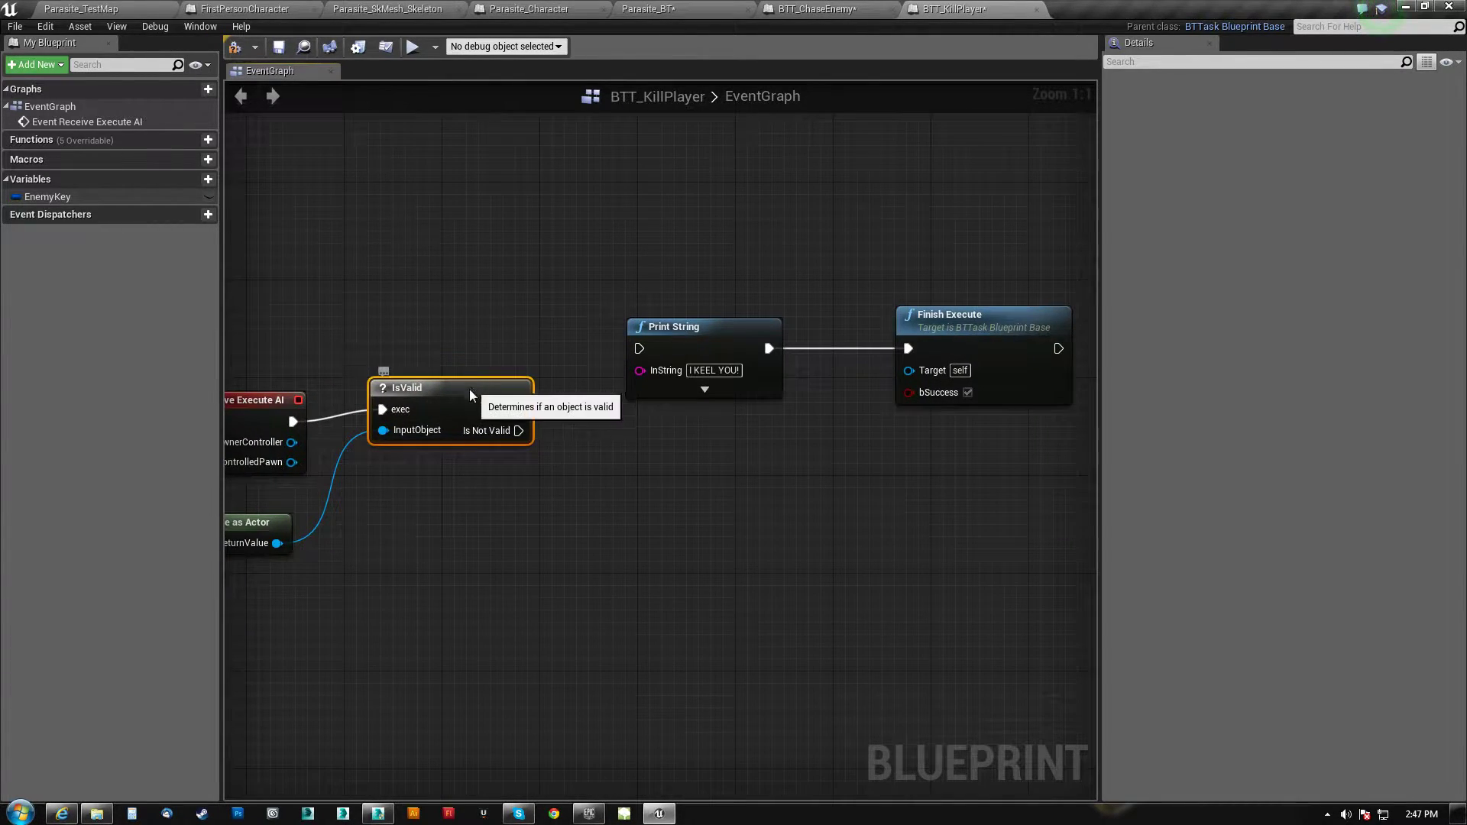
drag(471, 389, 459, 400)
Cast the blackboard actor's ReturnValue to FirstPersonCharacter and run the cast from IsValid's Is Valid output
right_drag(471, 537, 579, 395)
drag(386, 403, 685, 394)
text(cast to first)
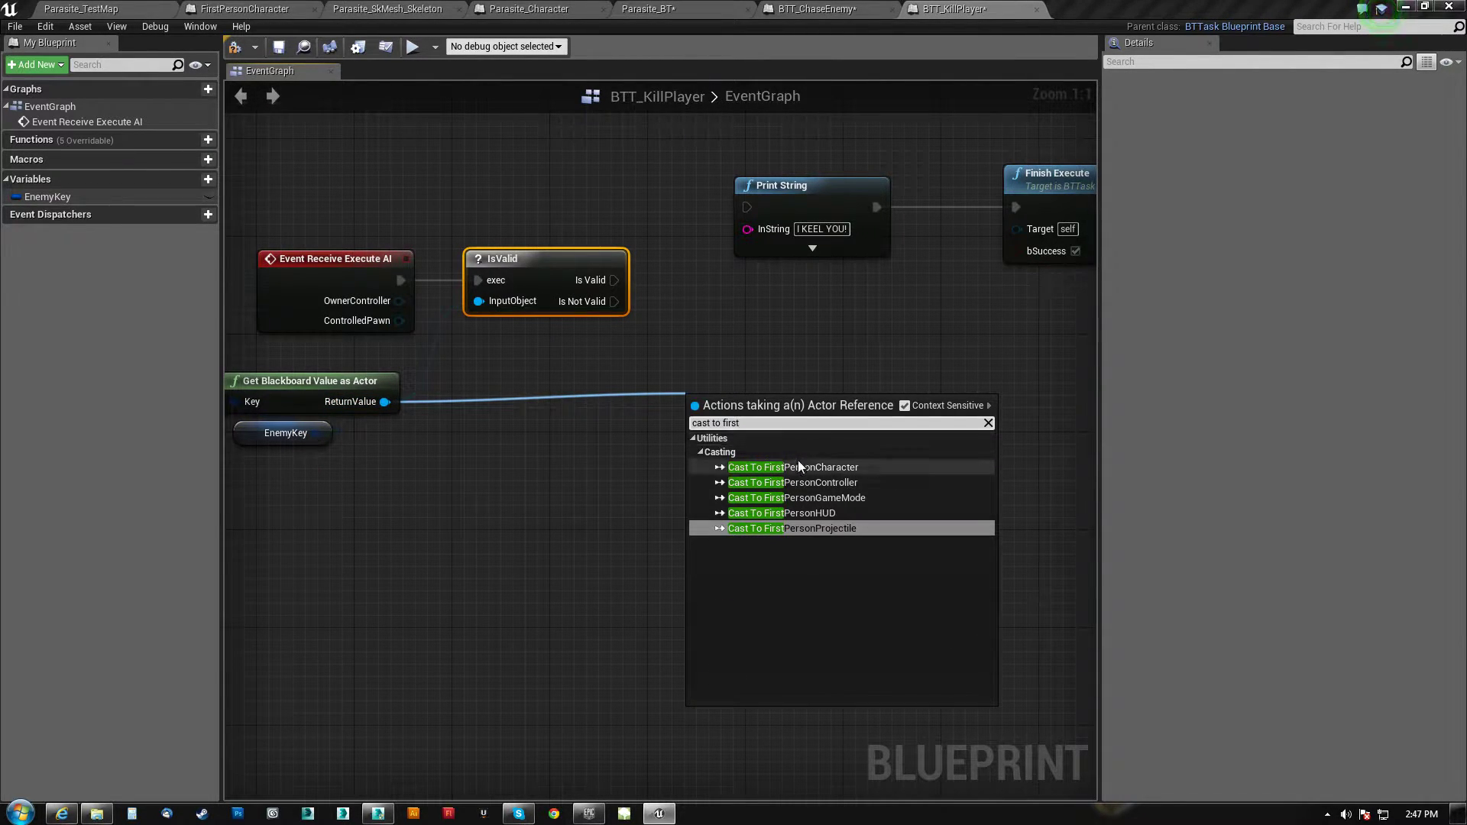
click(796, 466)
drag(741, 423, 733, 295)
drag(614, 281, 686, 304)
Shift Print String and Finish Execute farther along the graph and align the Cast To FirstPersonCharacter node with IsValid
right_drag(924, 341, 575, 427)
drag(453, 242, 805, 296)
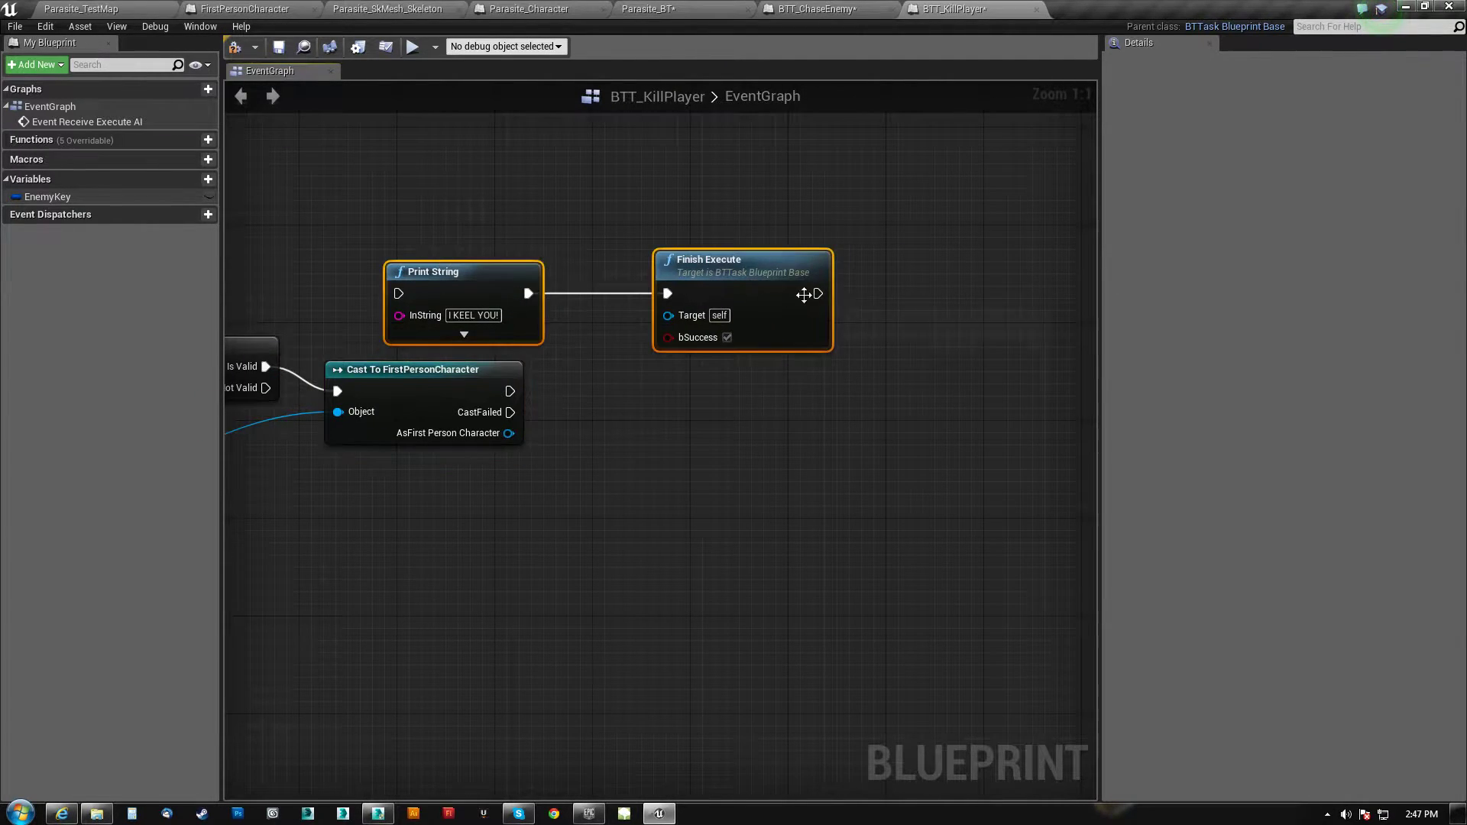
drag(498, 279, 876, 254)
right_drag(546, 420, 909, 462)
click(783, 434)
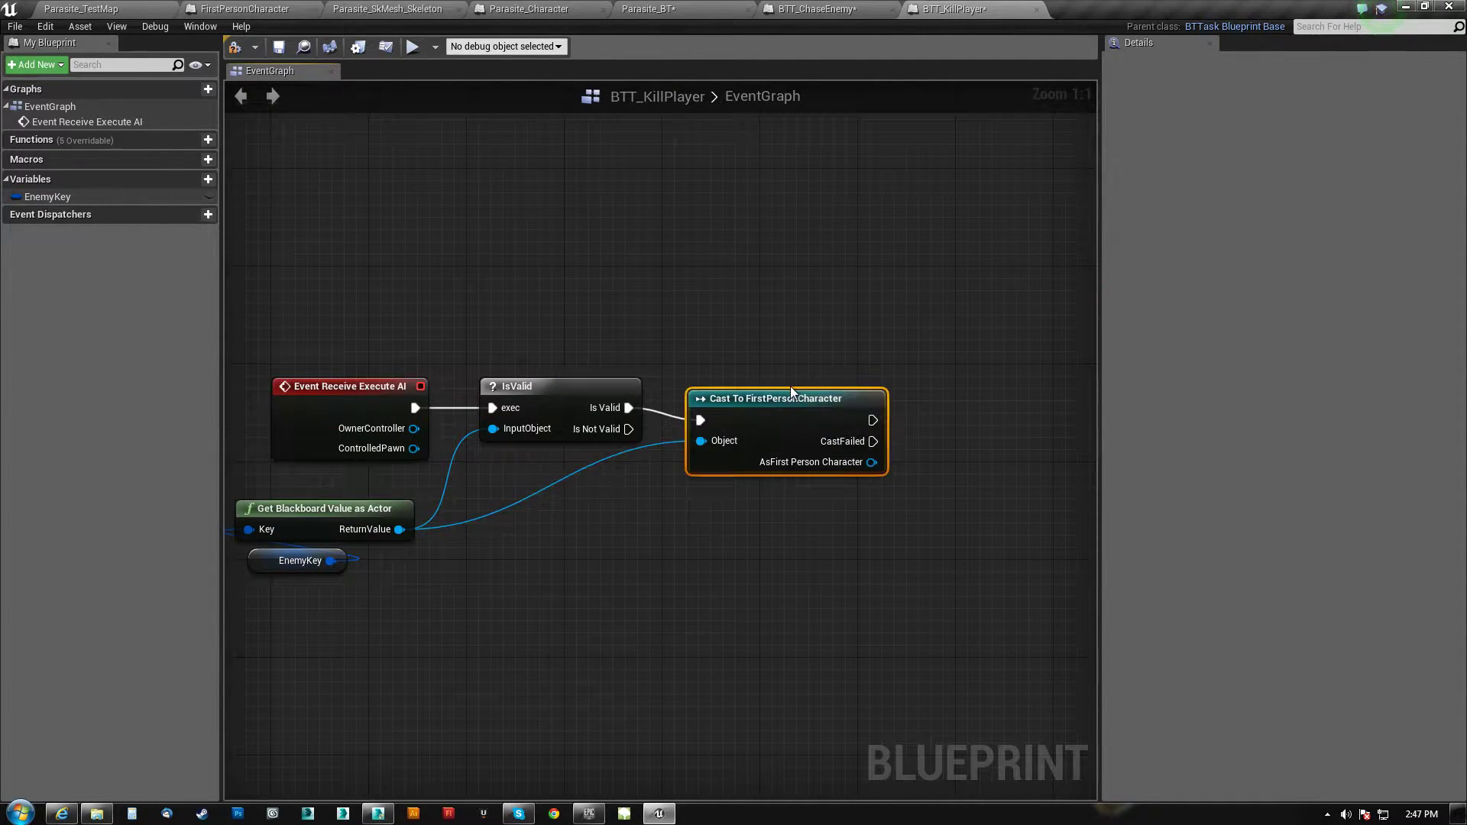
drag(783, 434, 808, 408)
Move the Get Blackboard Value as Actor and EnemyKey nodes close beneath Event Receive Execute AI
right_drag(941, 572, 772, 517)
scroll(770, 514, down, 1)
right_drag(716, 434, 742, 478)
drag(273, 549, 398, 436)
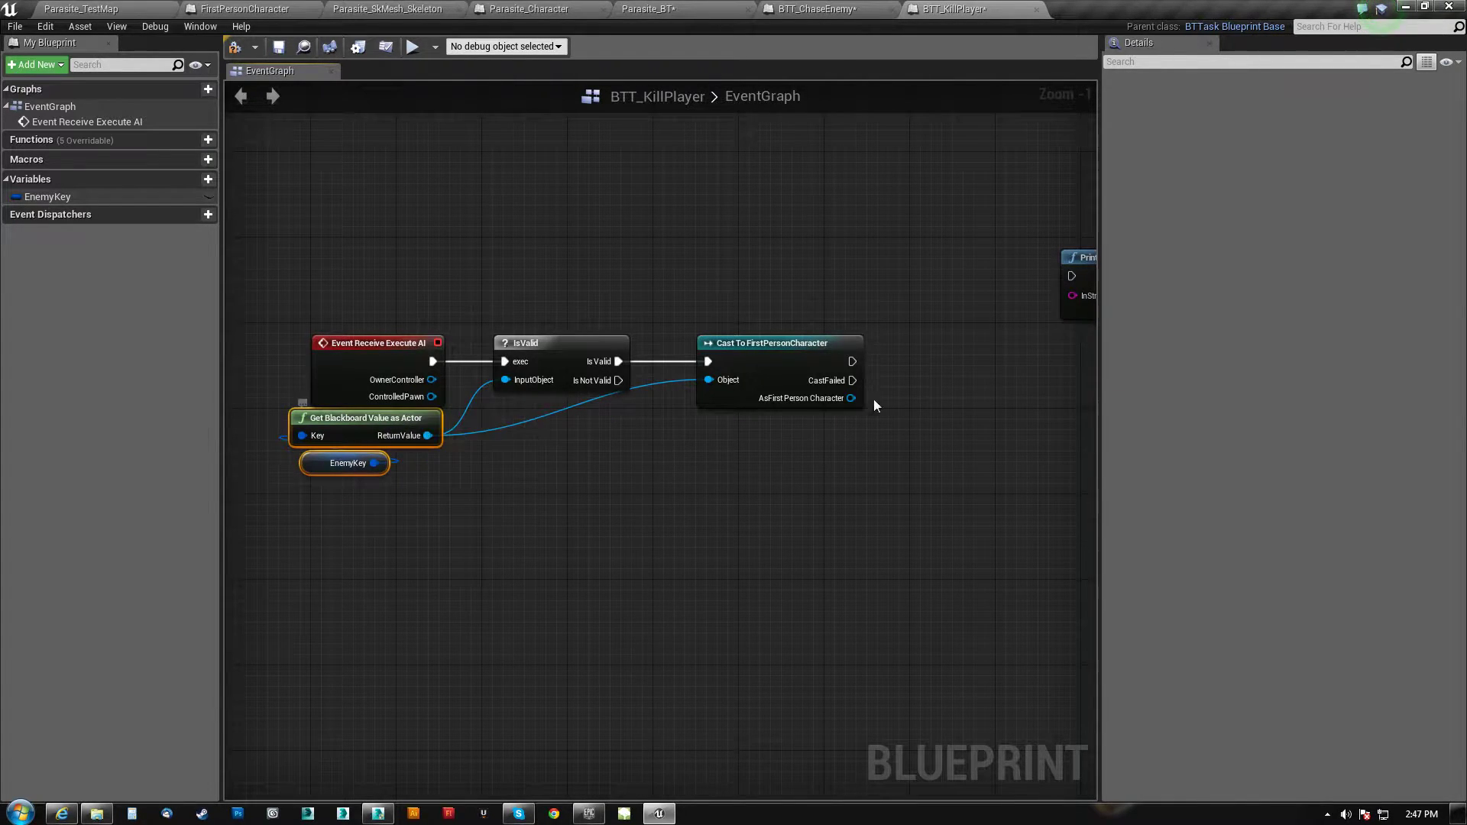
Place Print String and Finish Execute beside Cast To FirstPersonCharacter and run Print String from the cast's success output
drag(854, 398, 1024, 388)
right_drag(914, 268, 658, 262)
drag(988, 282, 1066, 311)
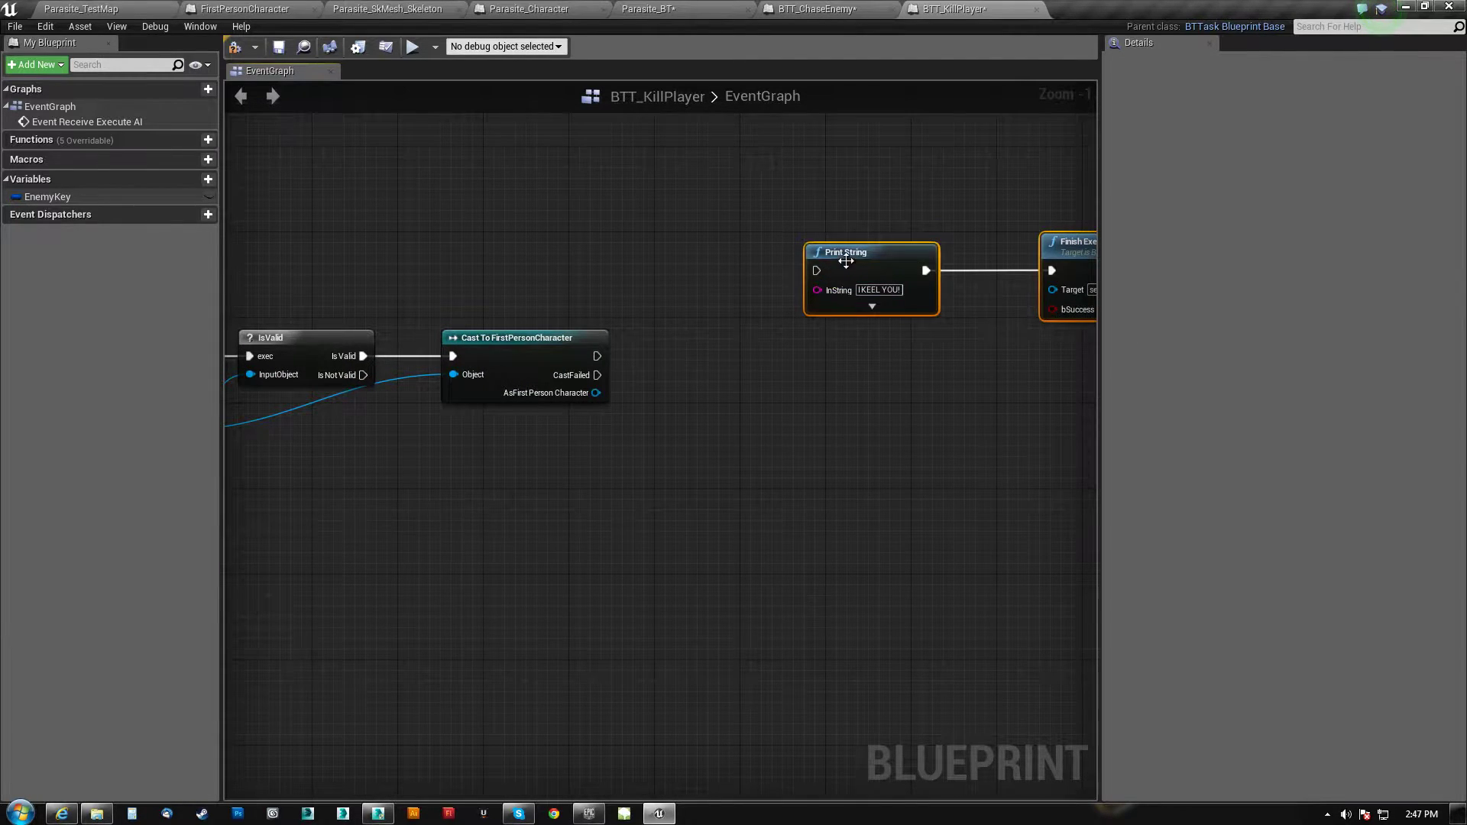
drag(845, 261, 734, 339)
drag(597, 357, 677, 352)
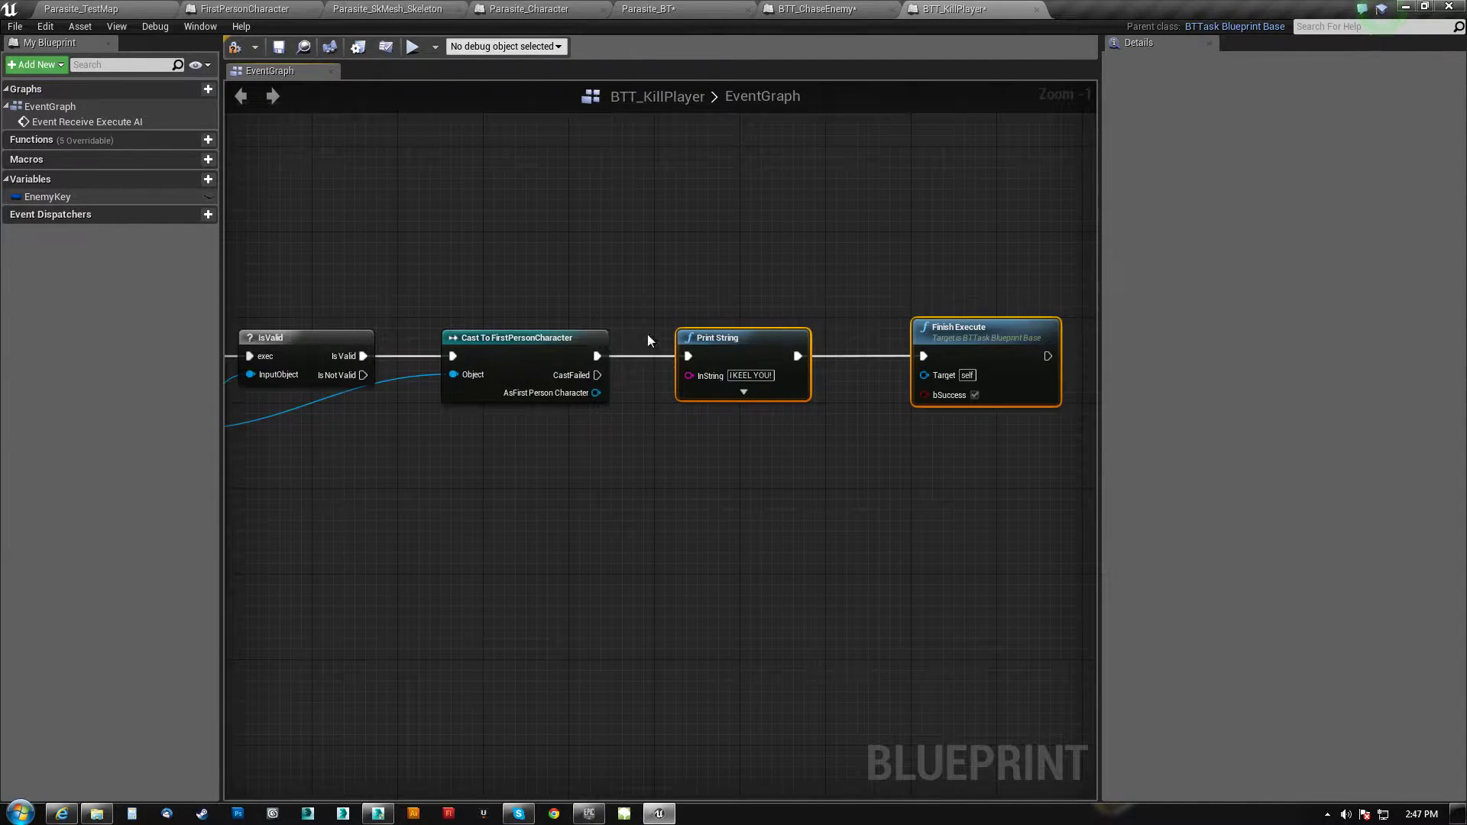
Add a variable named KillingCharacter to the FirstPersonCharacter blueprint and set its type to Actor object reference
click(244, 9)
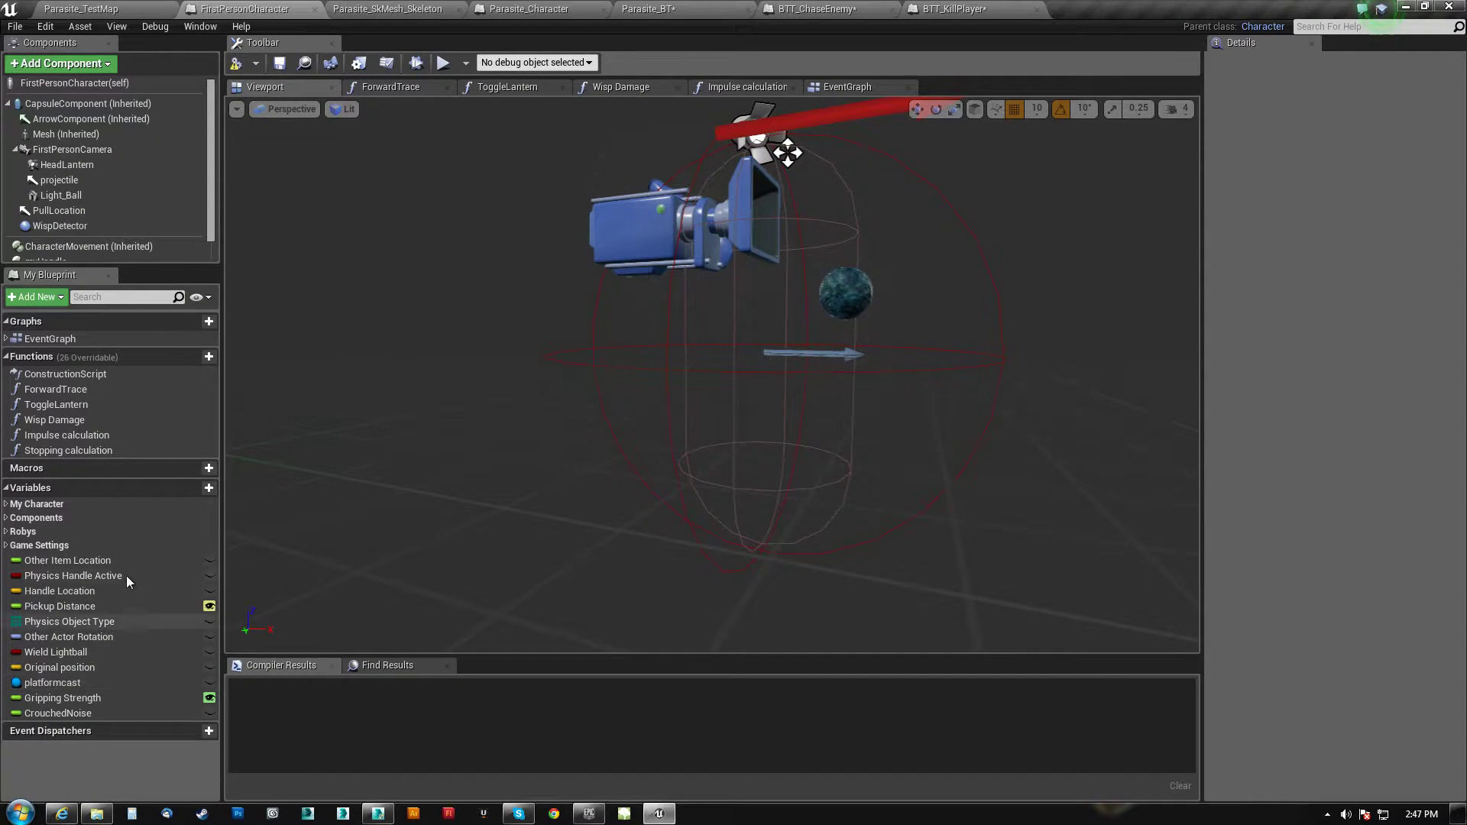
mouse_move(144, 490)
click(193, 488)
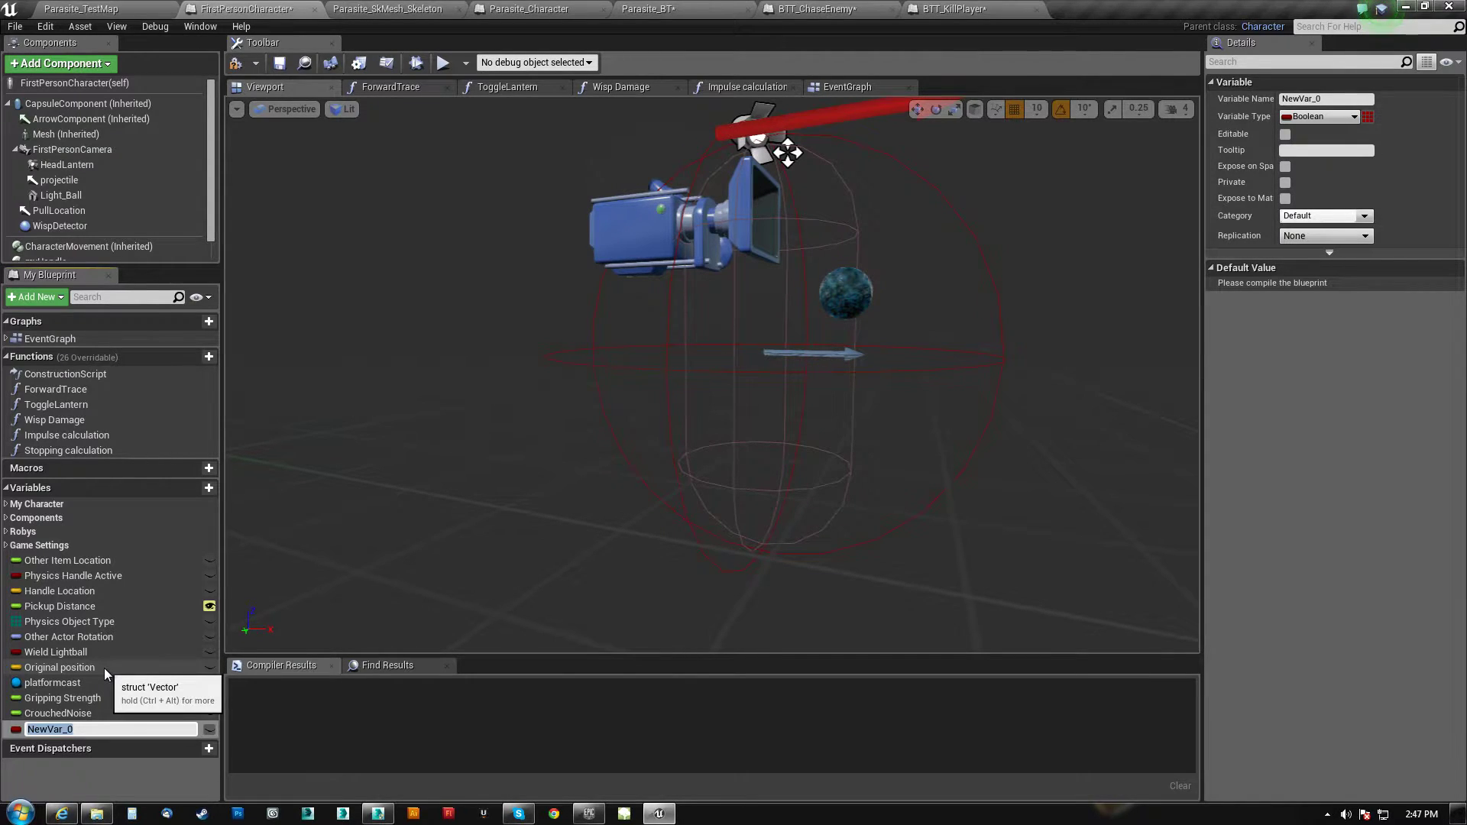
text(KillingCharacter)
key(Return)
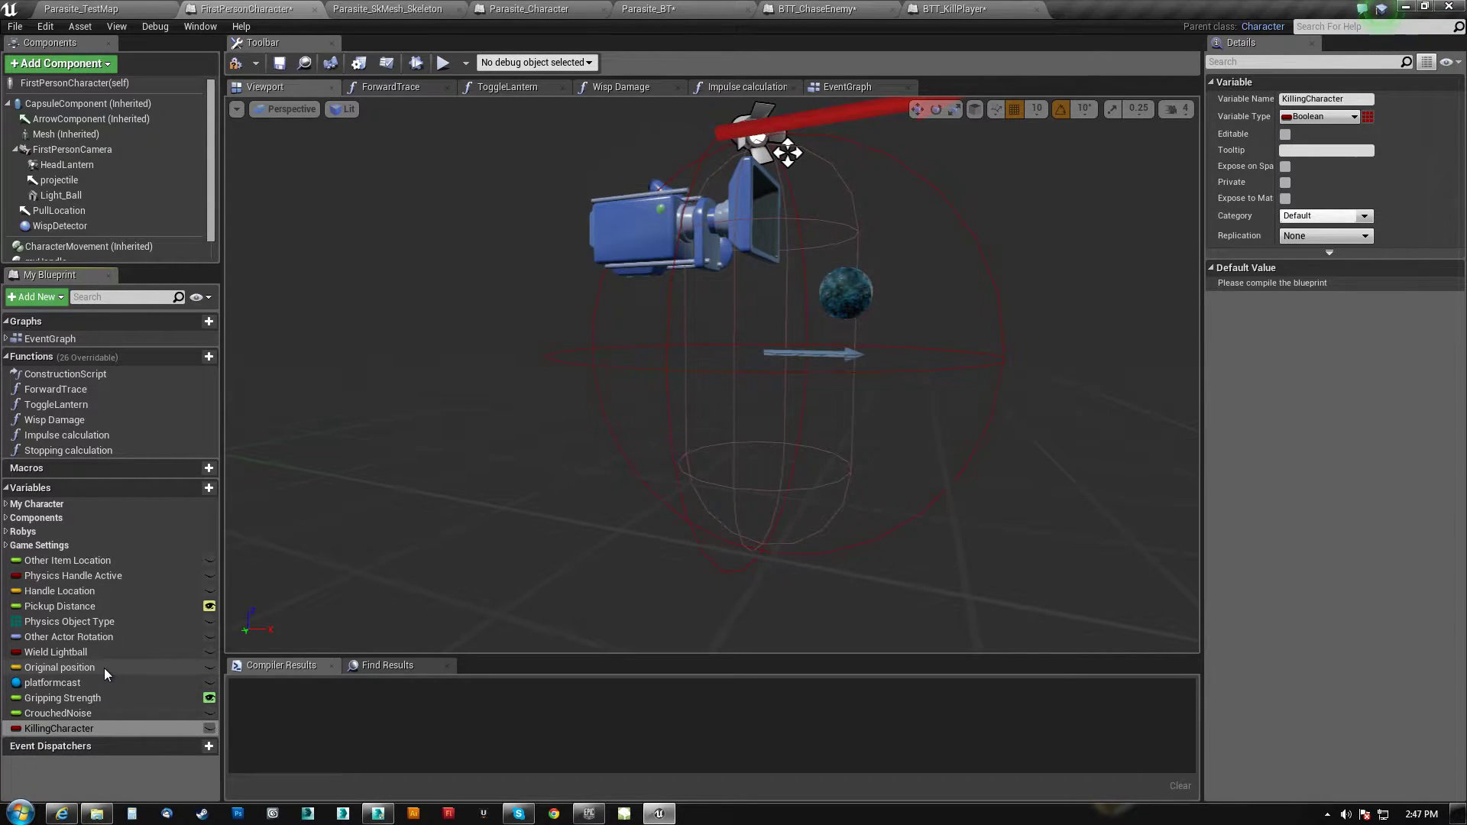
click(1330, 124)
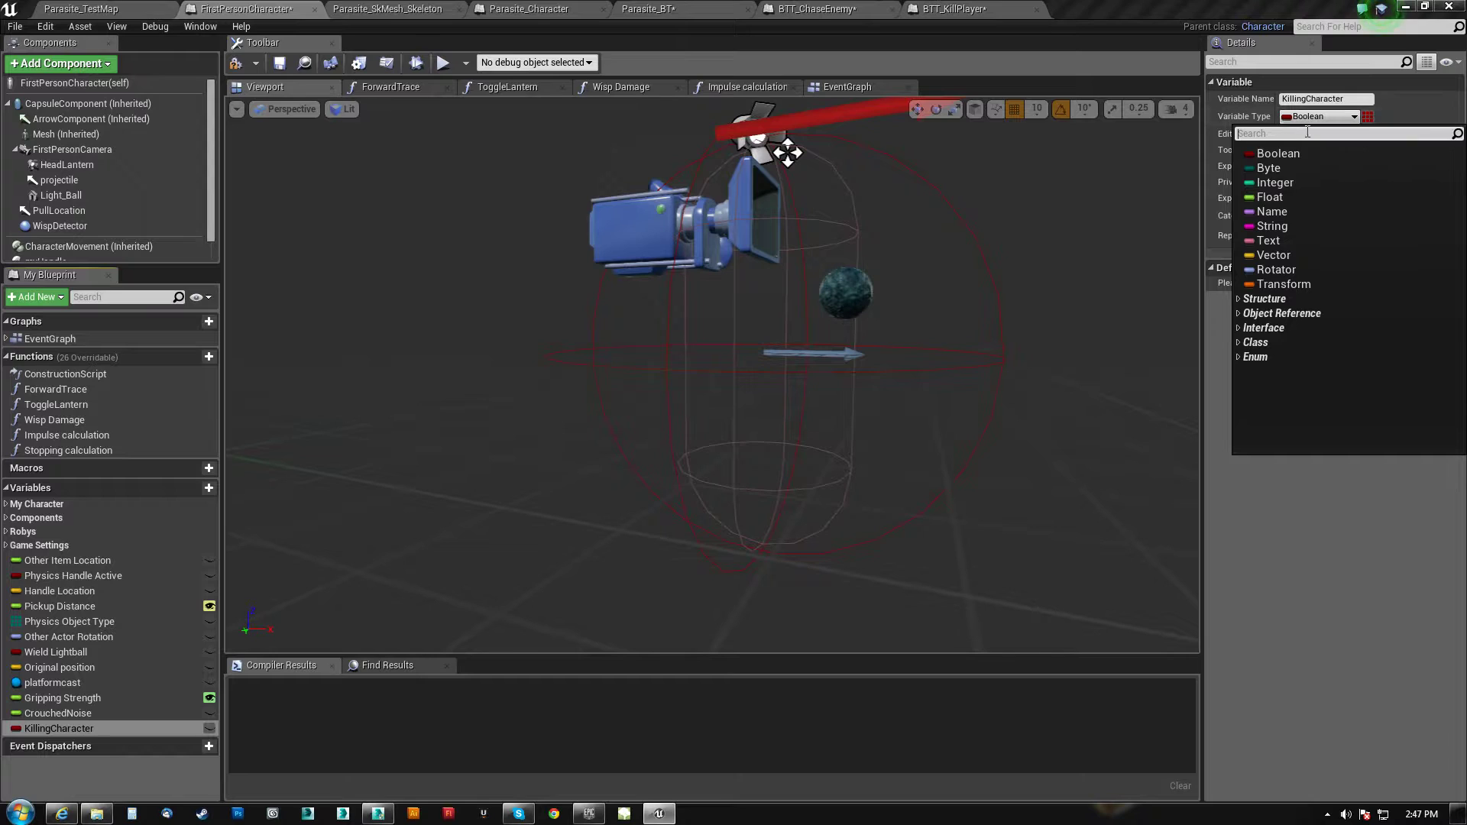
text(act)
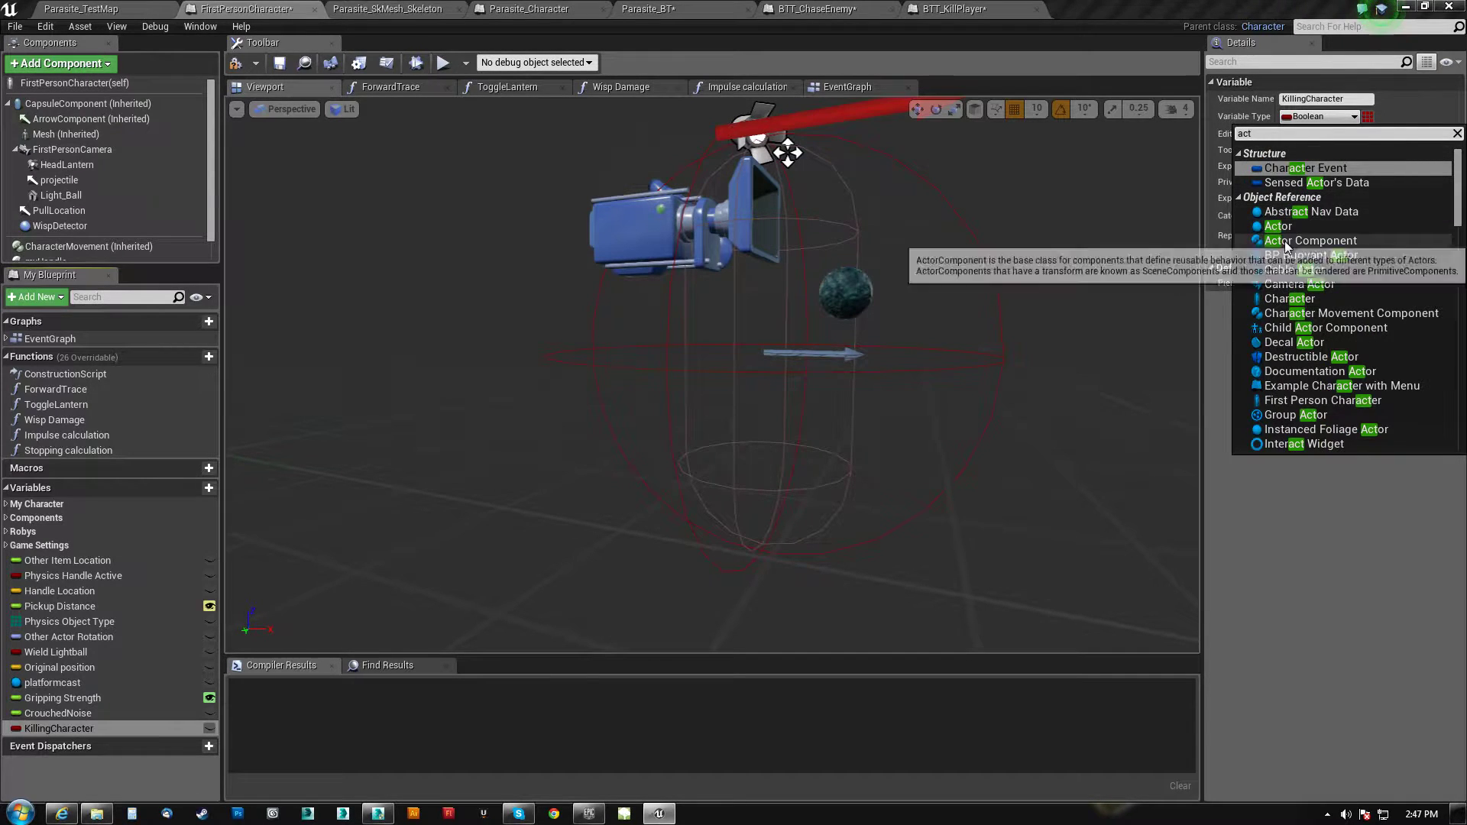
click(1288, 227)
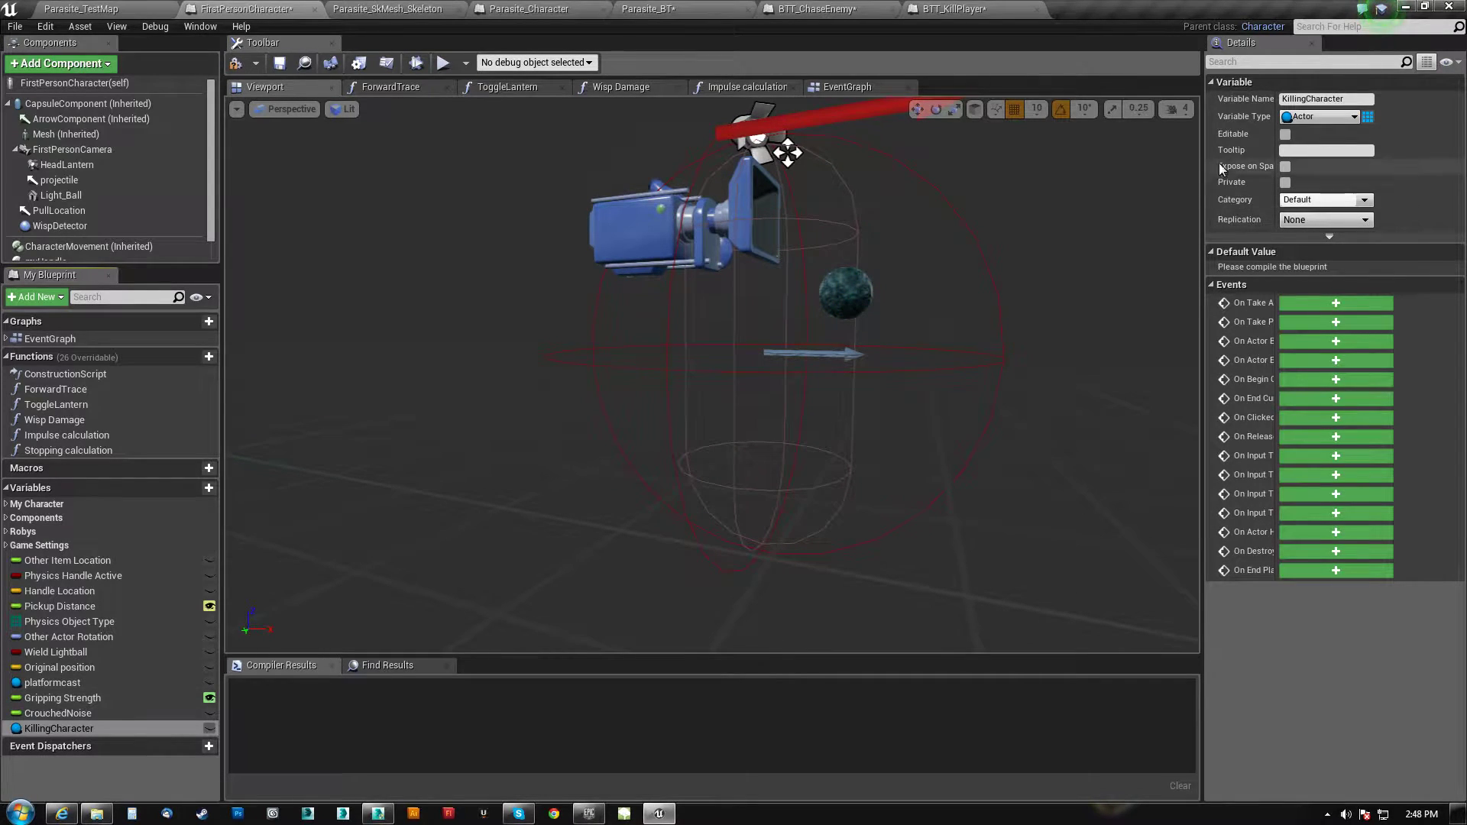
click(1324, 121)
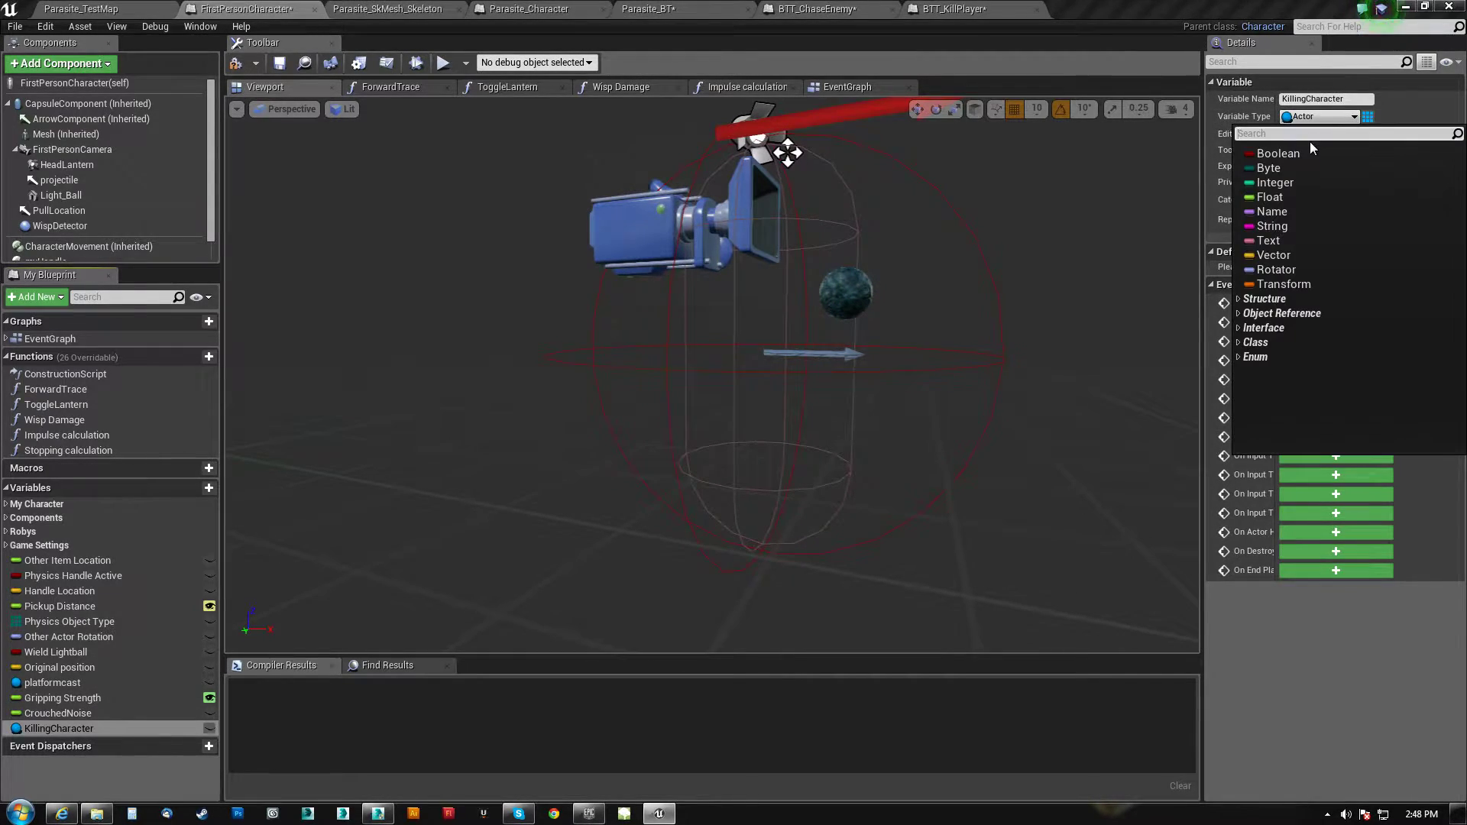
text(para)
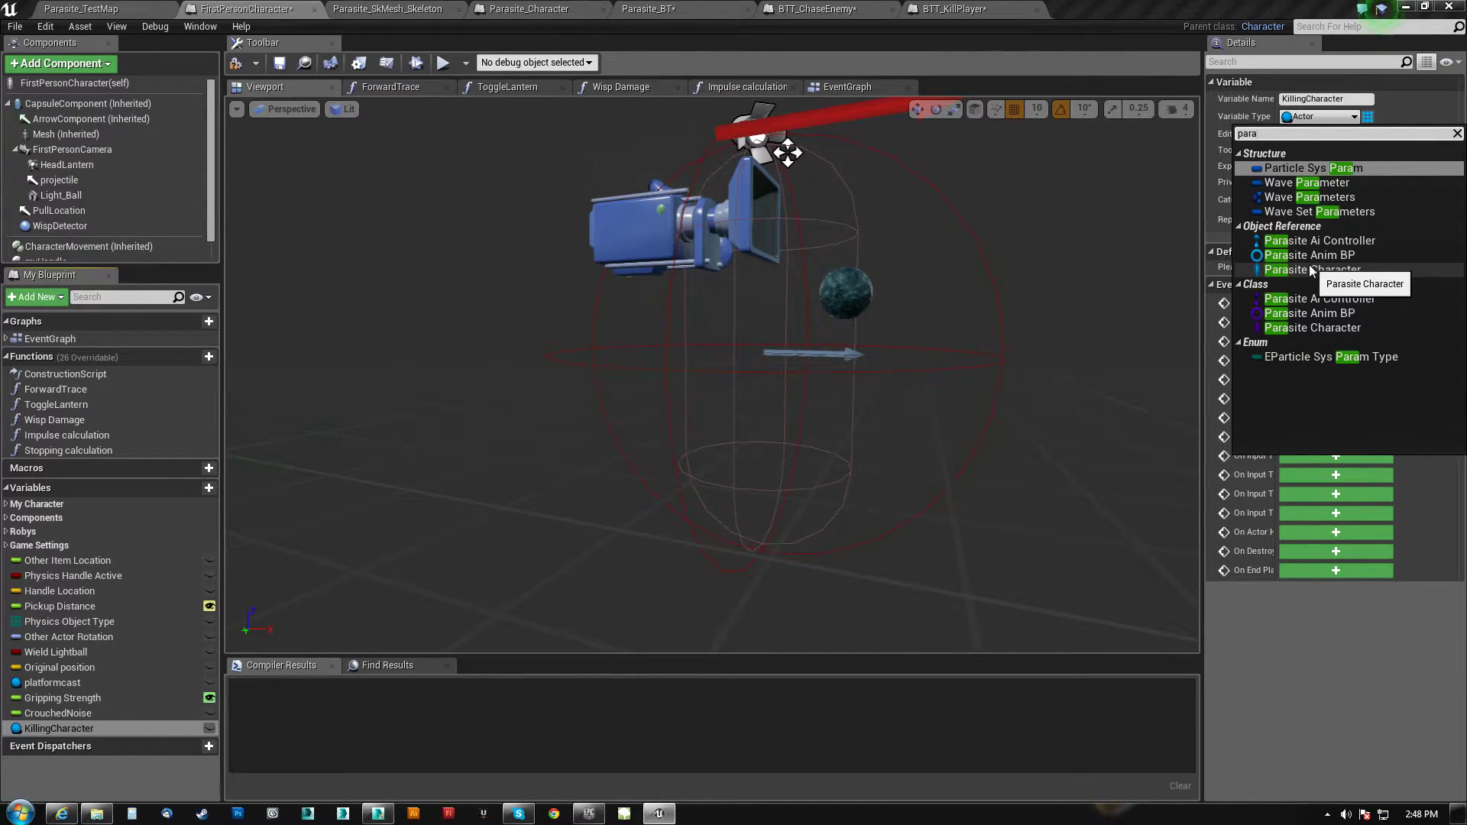
mouse_move(849, 424)
right_down()
mouse_move(825, 426)
mouse_move(859, 409)
right_up()
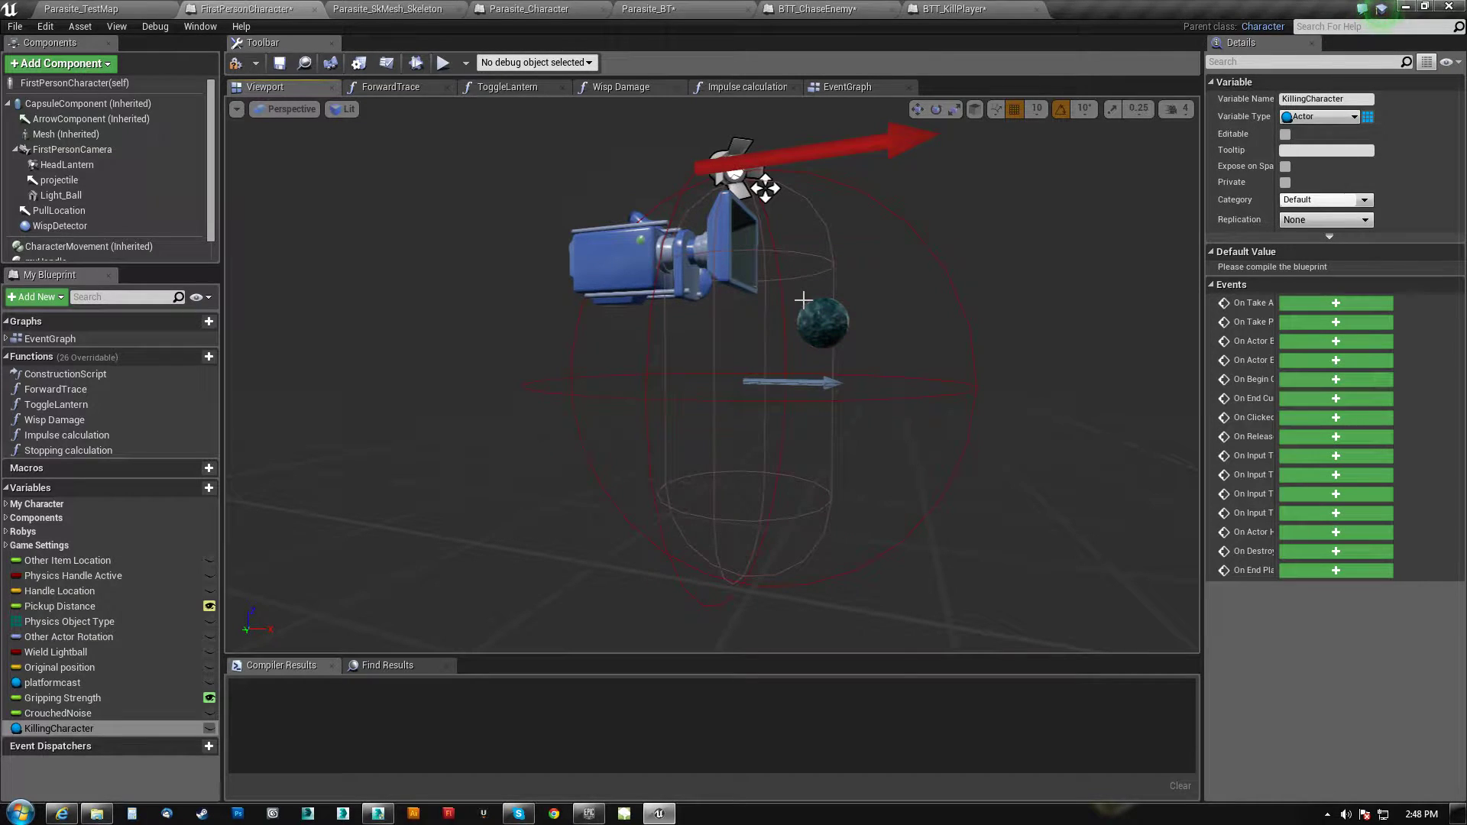
In FirstPersonCharacter's EventGraph, move the "Try to make use in future" comment aside to free space for new nodes
mouse_move(847, 86)
mouse_down()
mouse_move(840, 482)
mouse_move(769, 113)
mouse_move(844, 87)
mouse_up()
scroll(825, 405, down, 8)
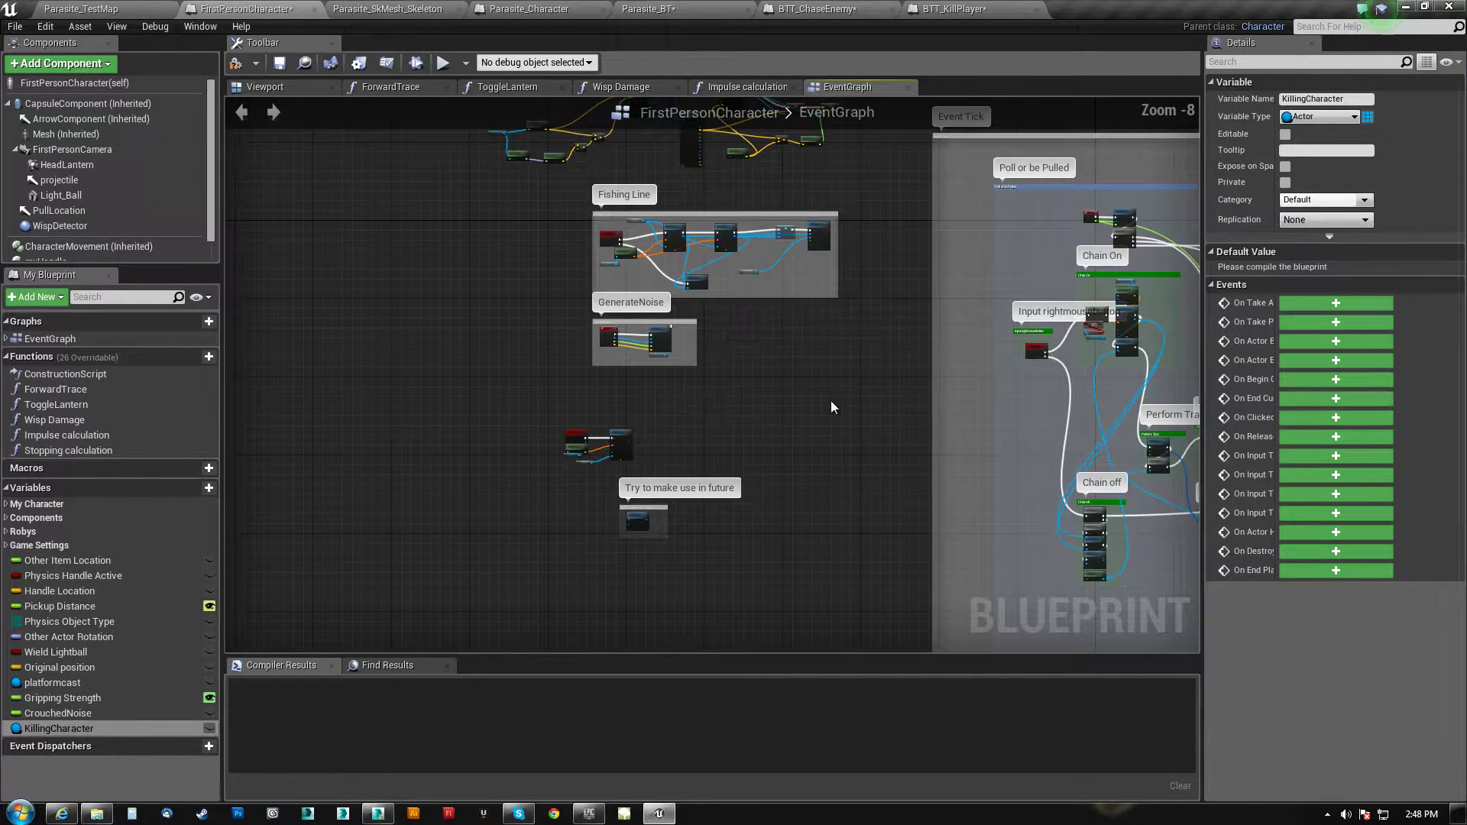
right_drag(825, 407, 834, 294)
scroll(628, 504, up, 4)
right_drag(708, 426, 695, 519)
scroll(690, 396, up, 2)
scroll(690, 396, up, 2)
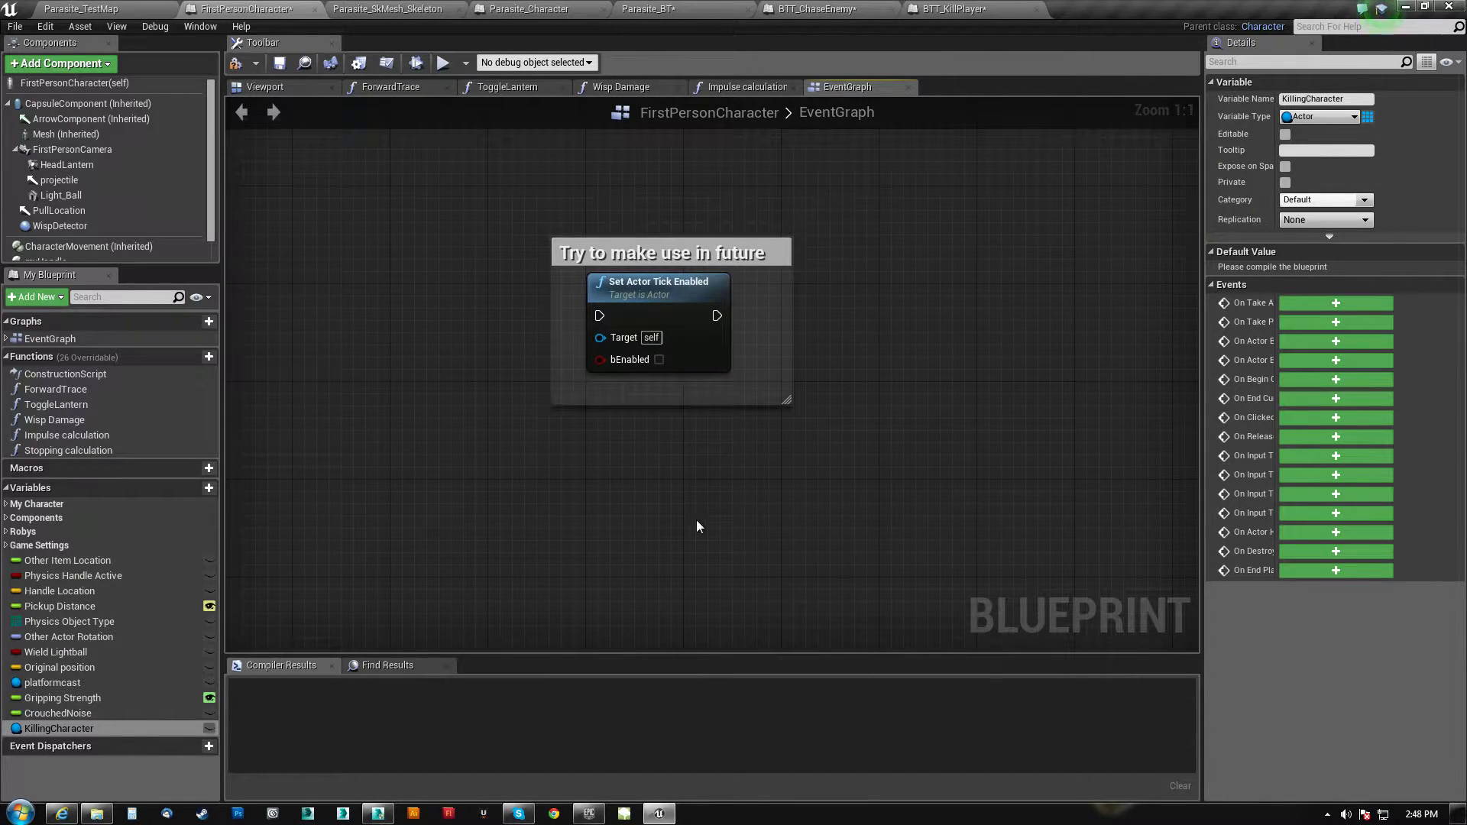
click(708, 220)
drag(708, 218, 659, 194)
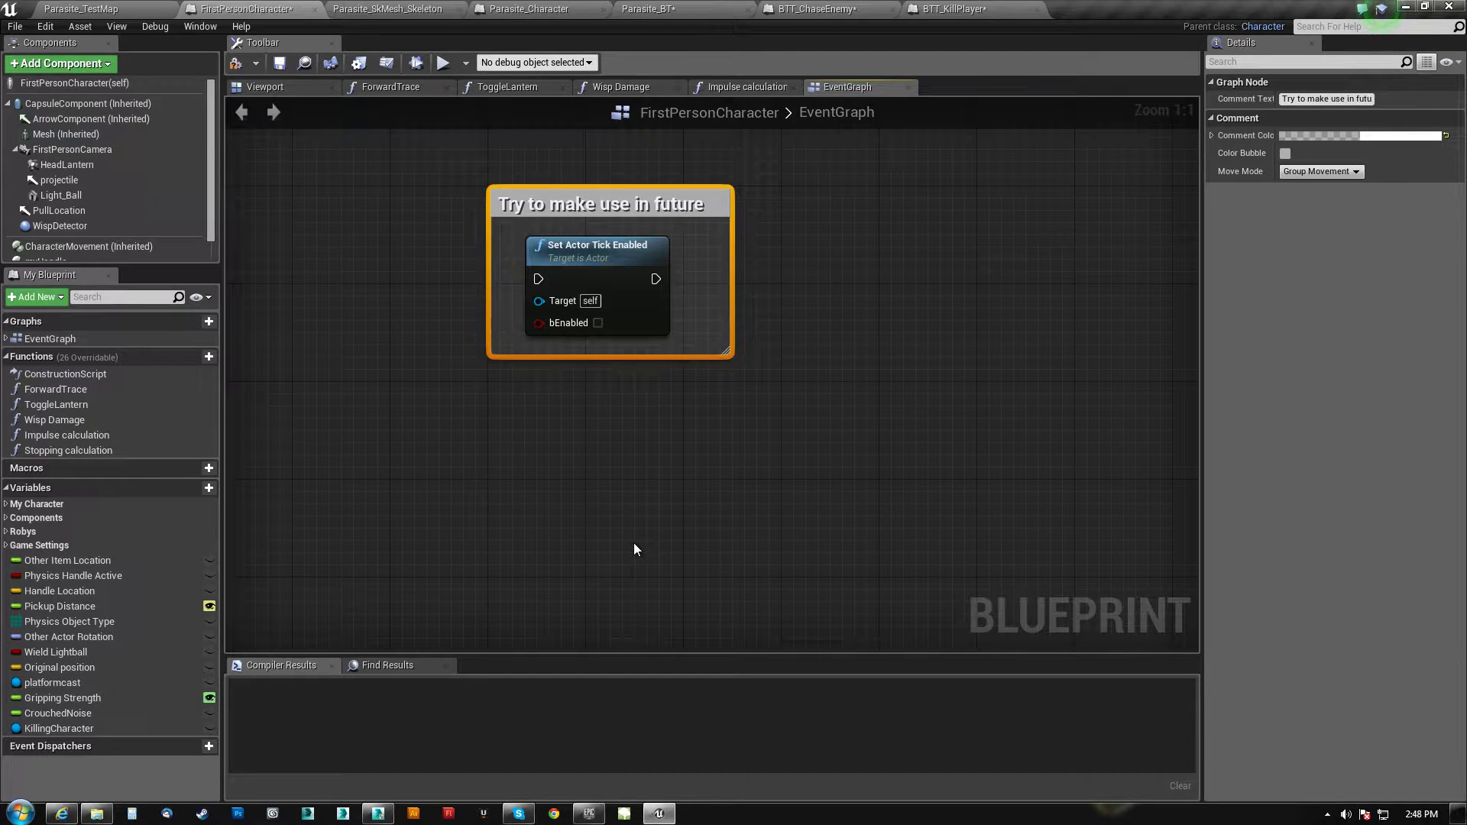
Add a custom event named KillCam in the empty space beneath the "Try to make use in future" comment
right_drag(634, 544, 722, 465)
right_click(693, 459)
text(customevent)
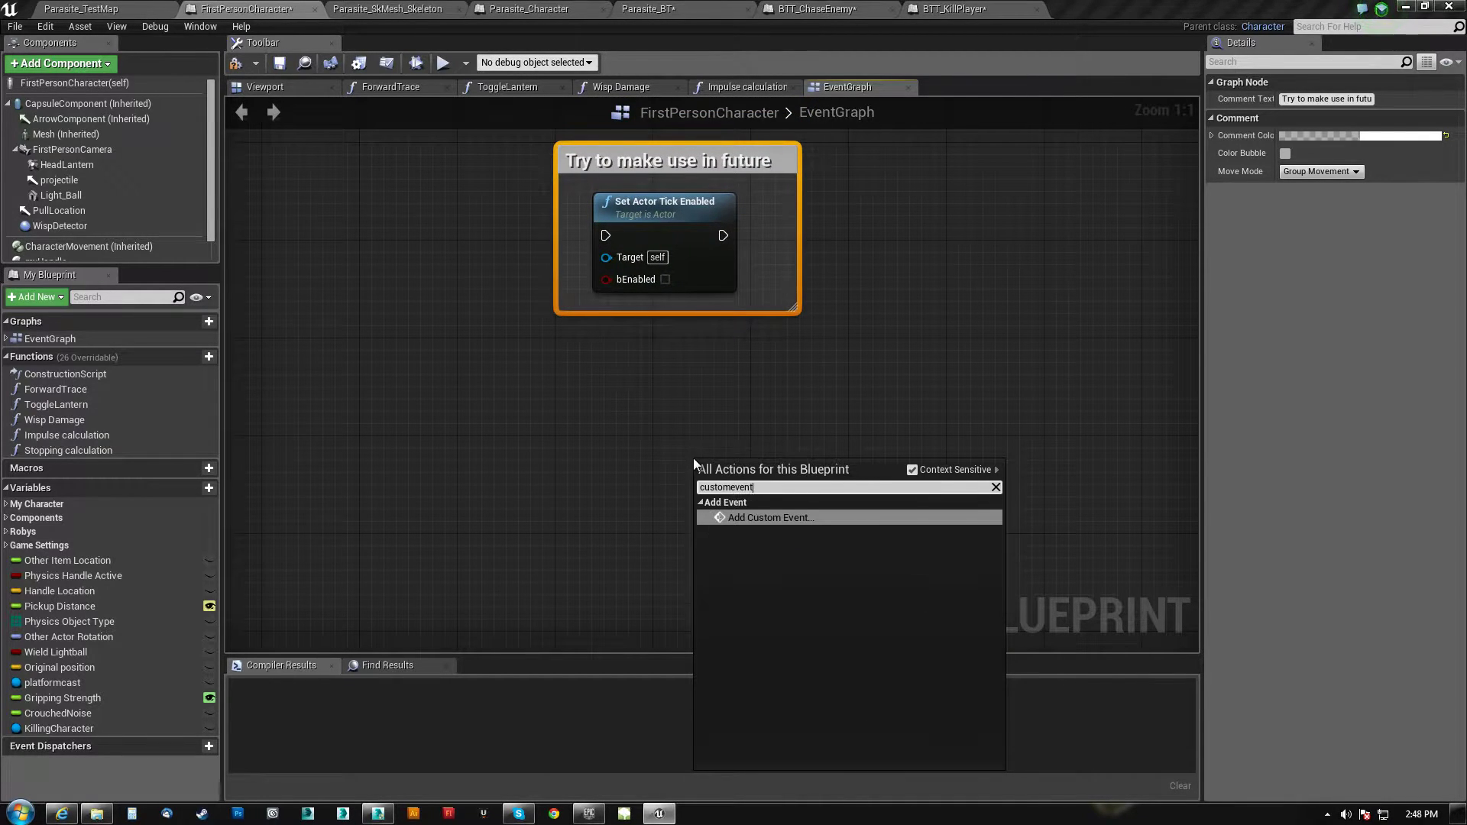
click(770, 520)
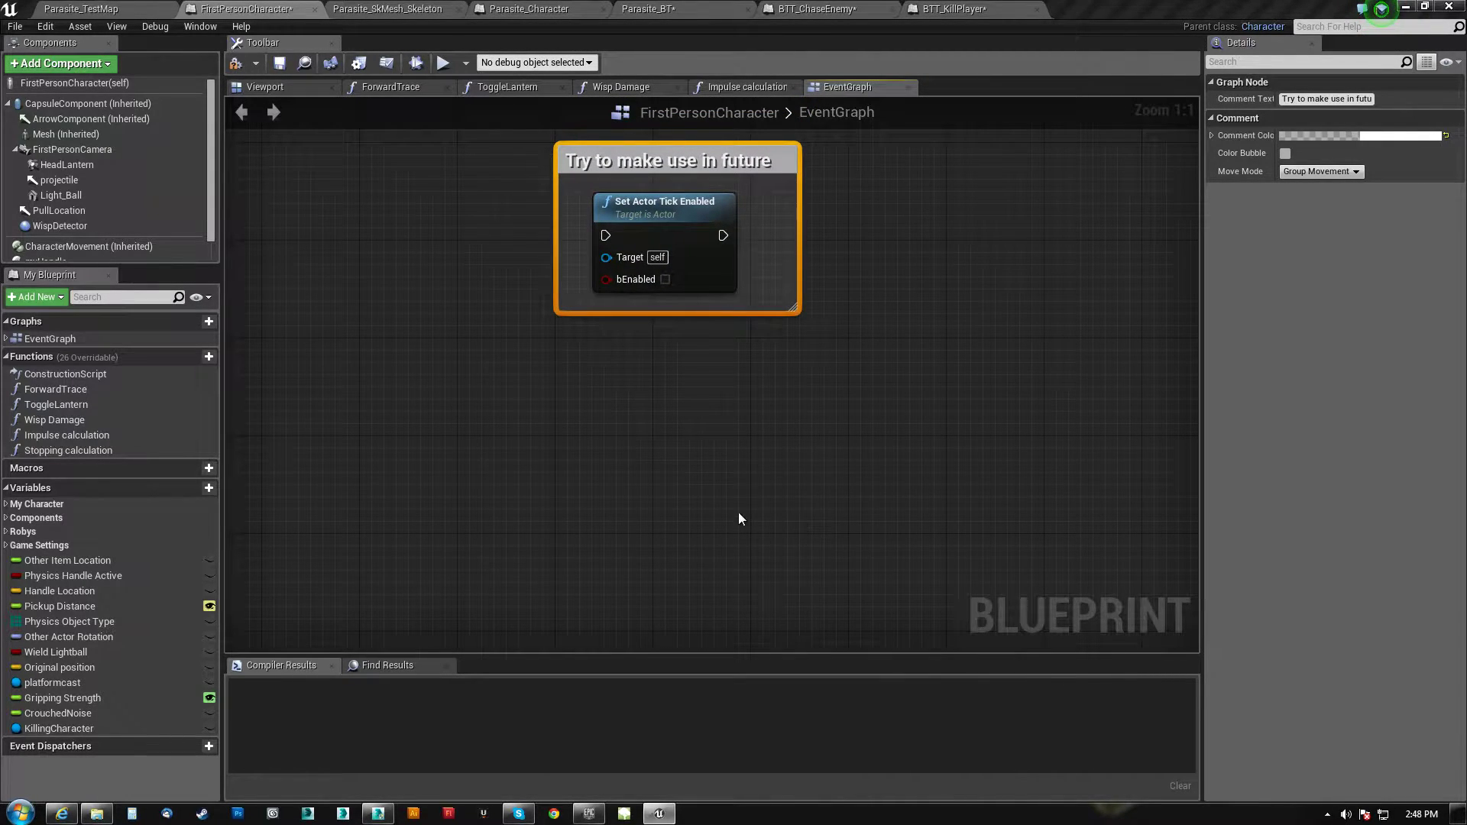
text(Kill)
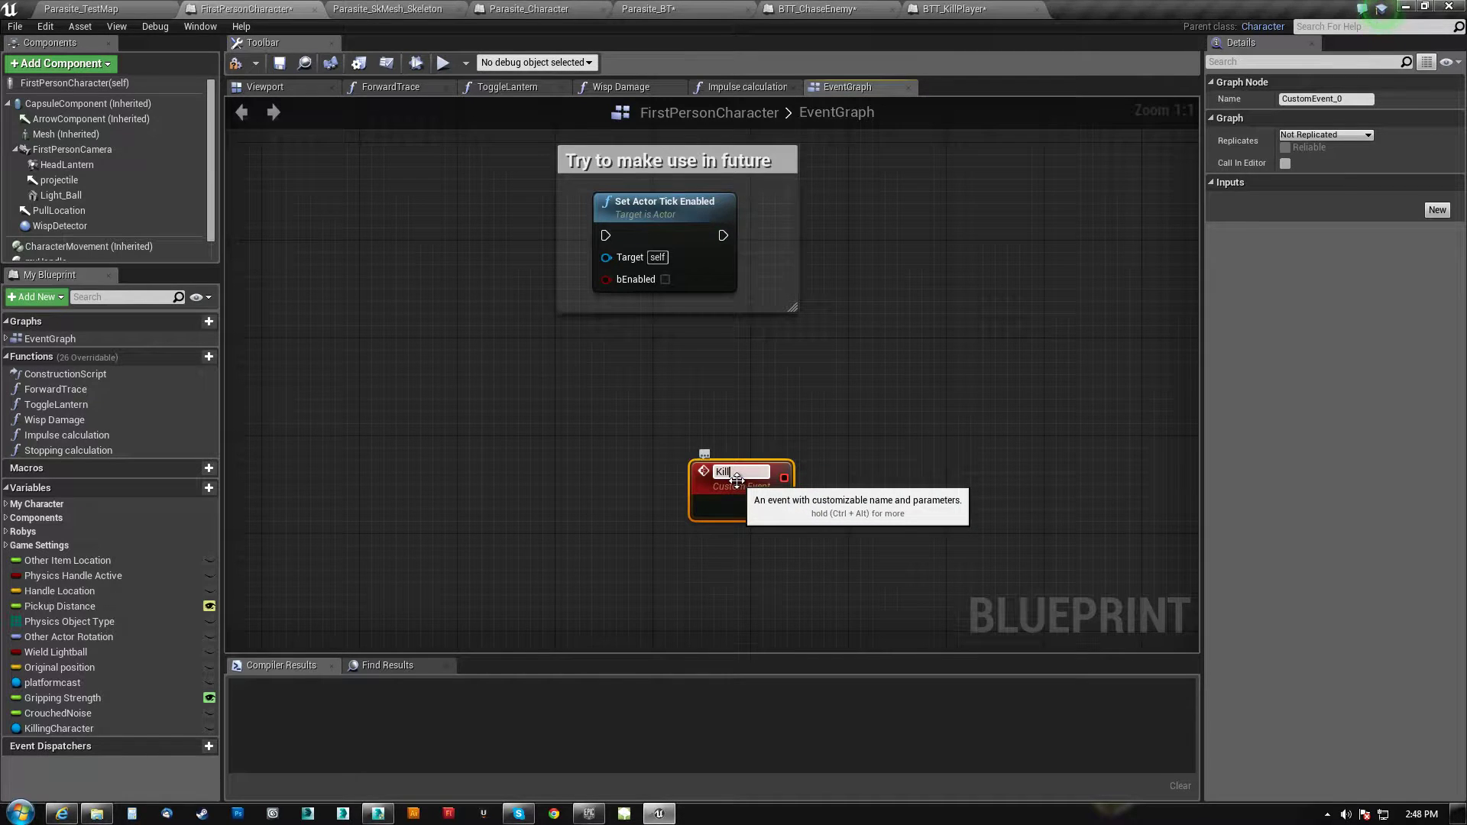
text(Cam)
key(Return)
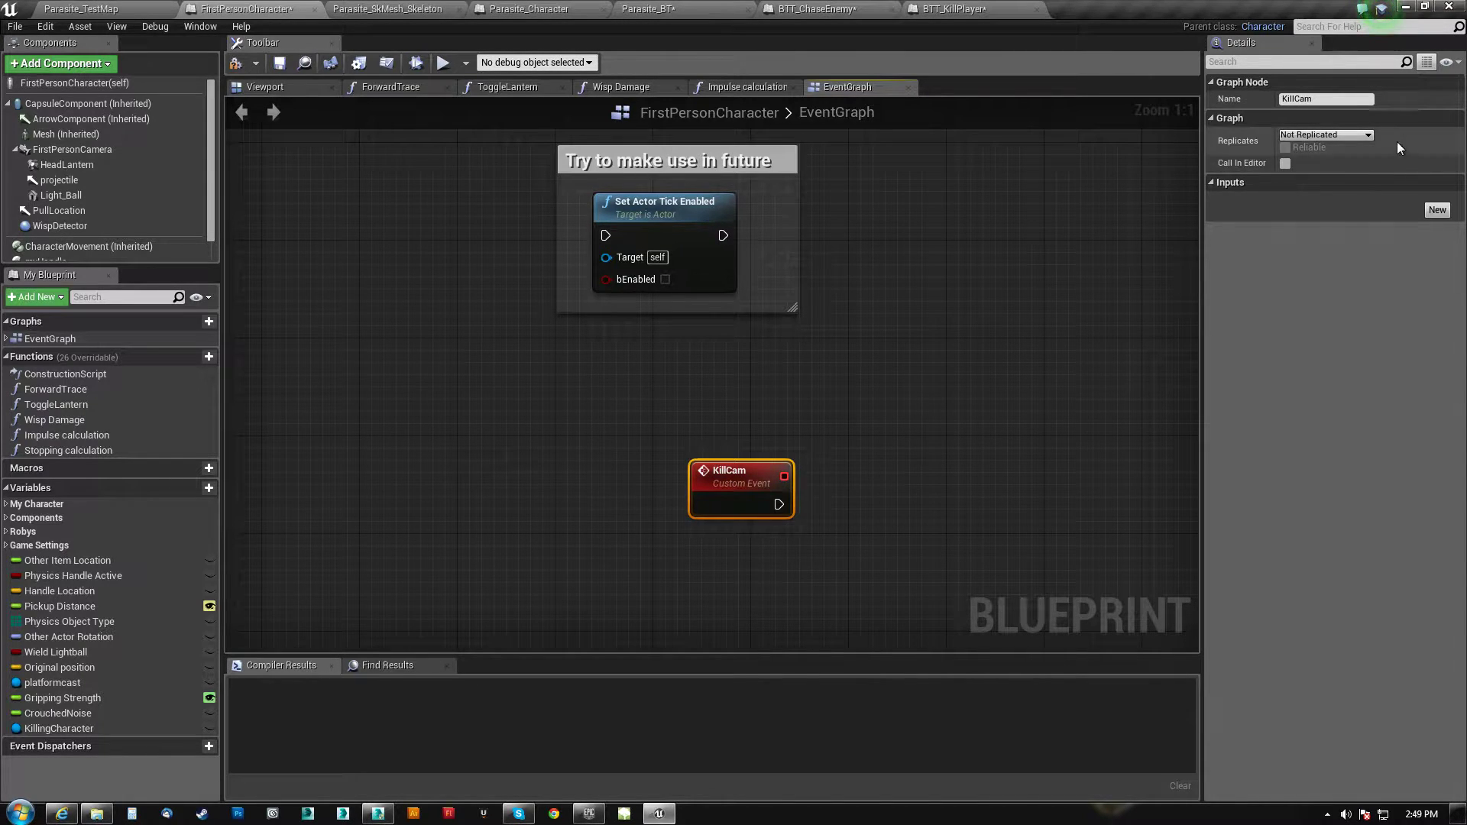
Add an input named KillingCharacter to the KillCam event
click(1437, 210)
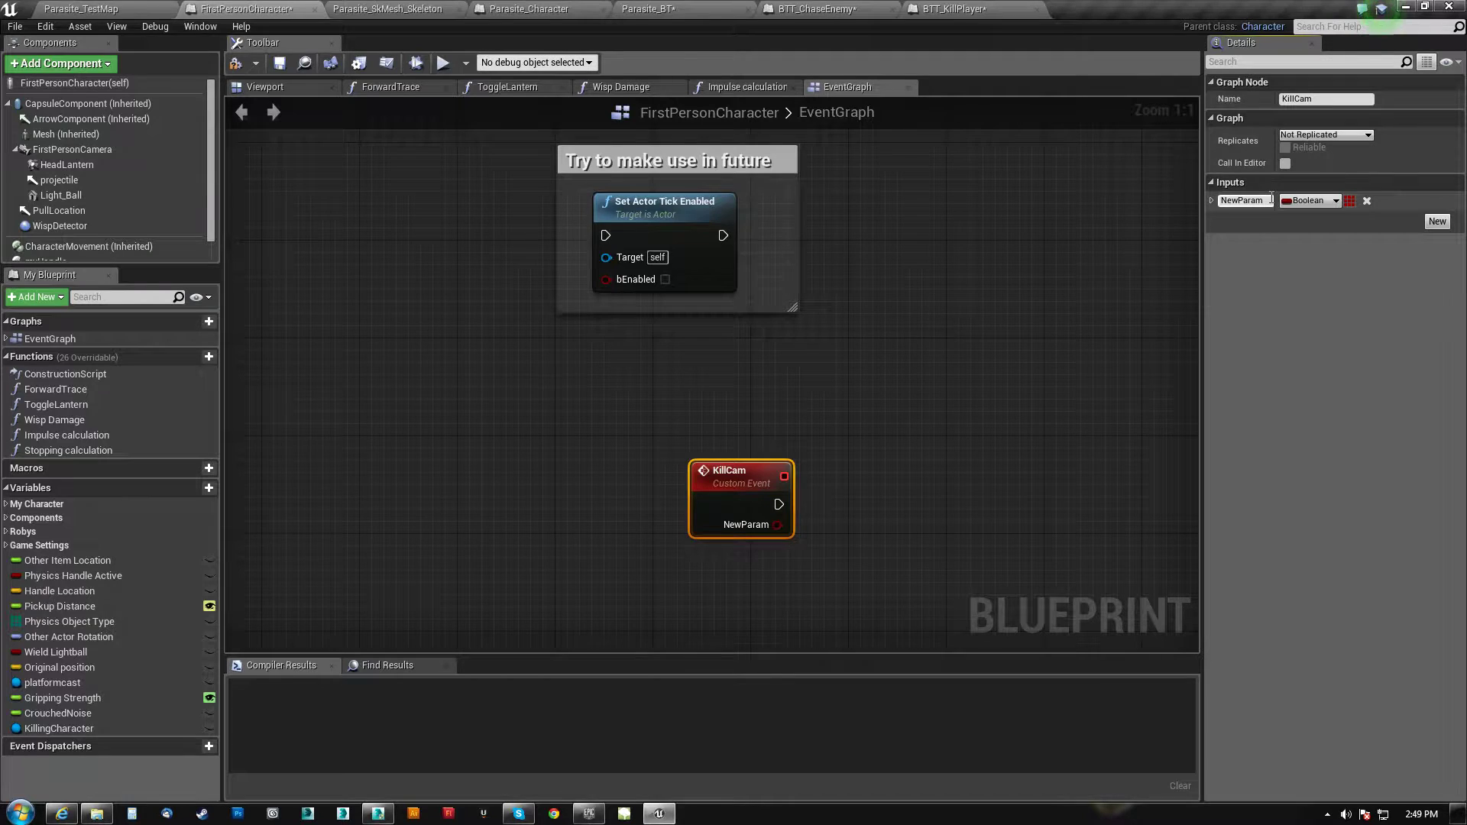
text(Ki)
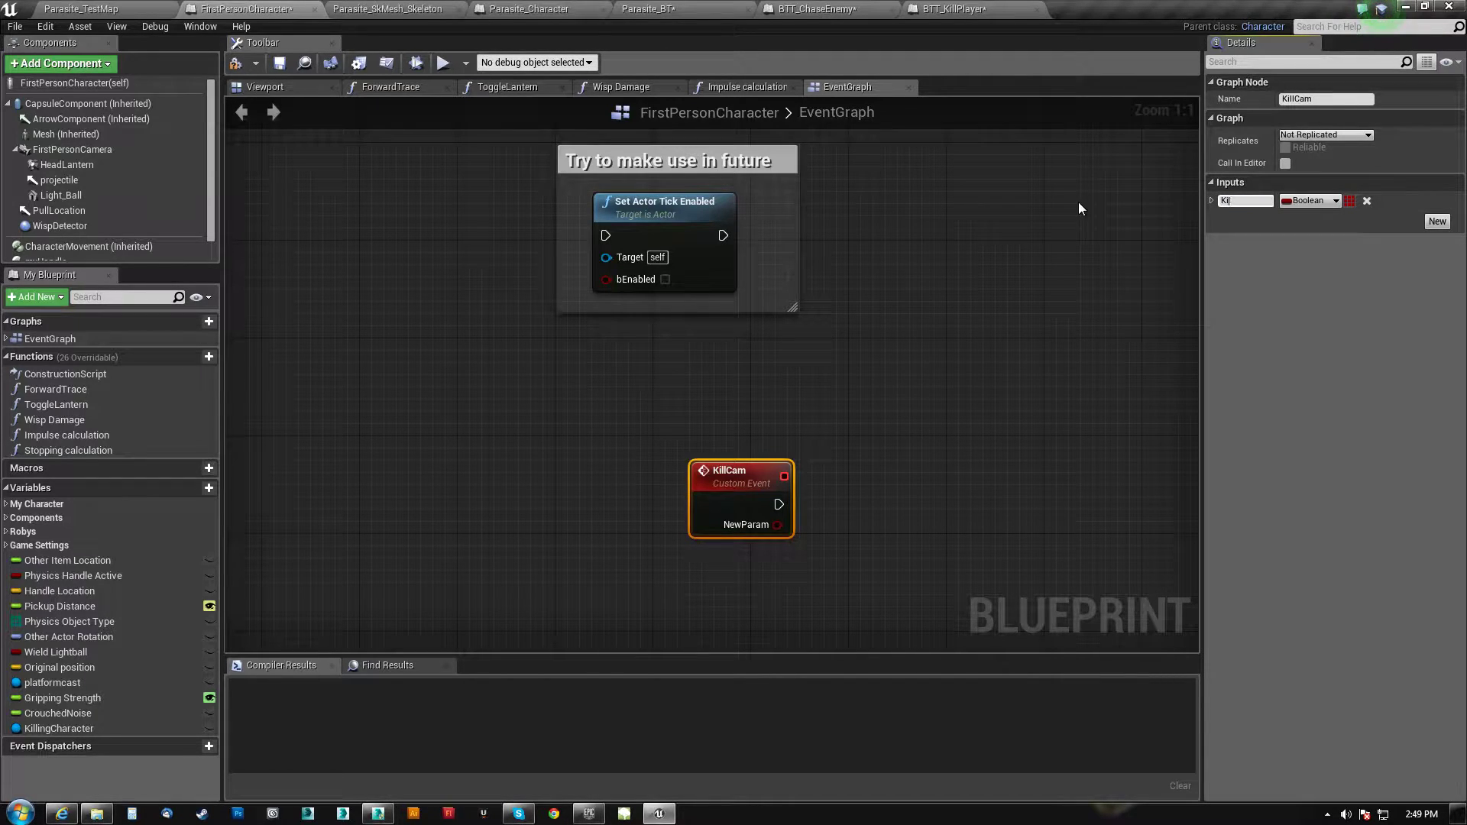
text(llingCharacter)
key(Return)
click(1312, 201)
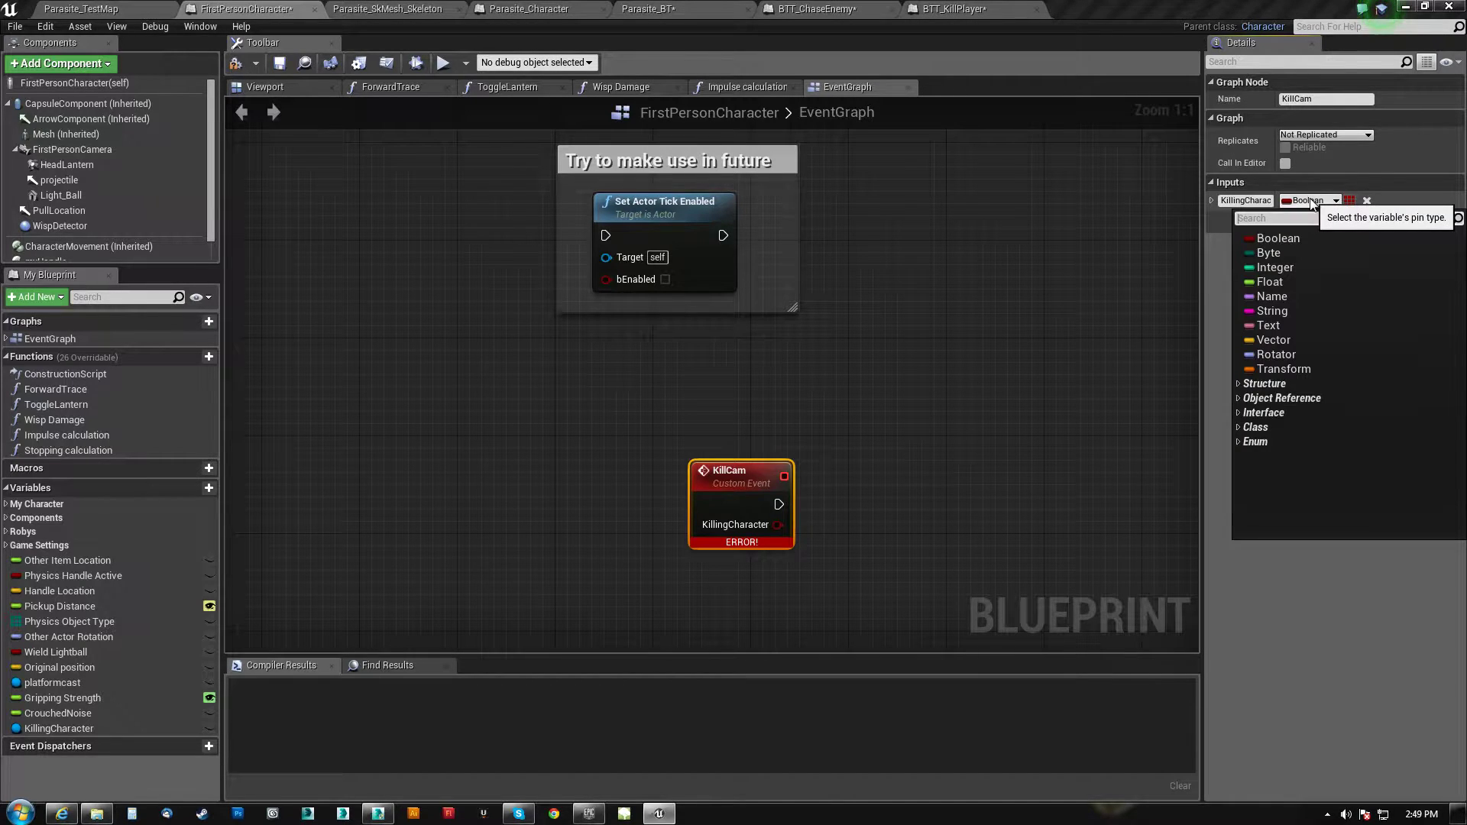
text(at)
key(BackSpace)
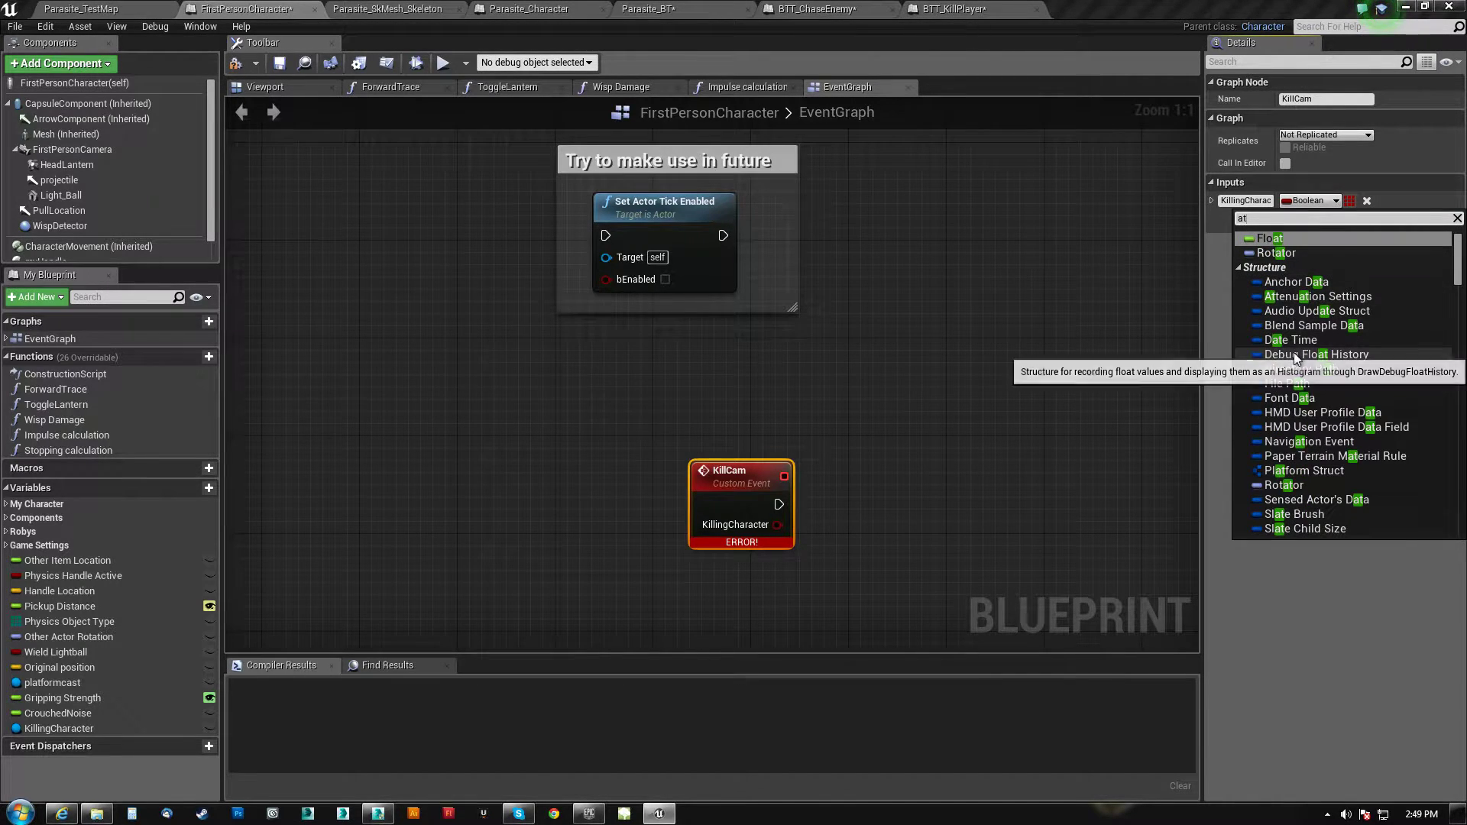
text(c)
scroll(1294, 354, down, 2)
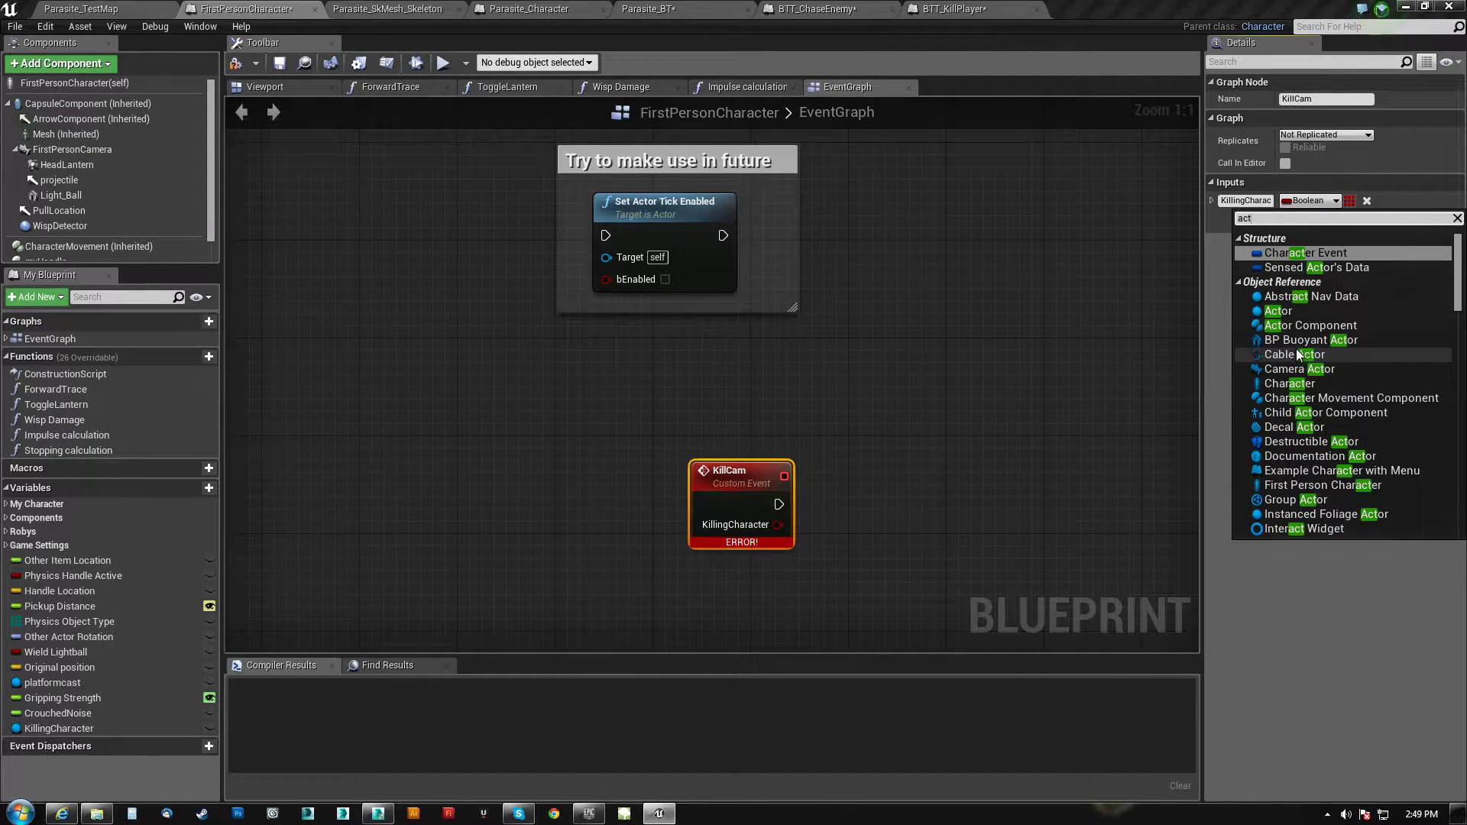
click(1300, 308)
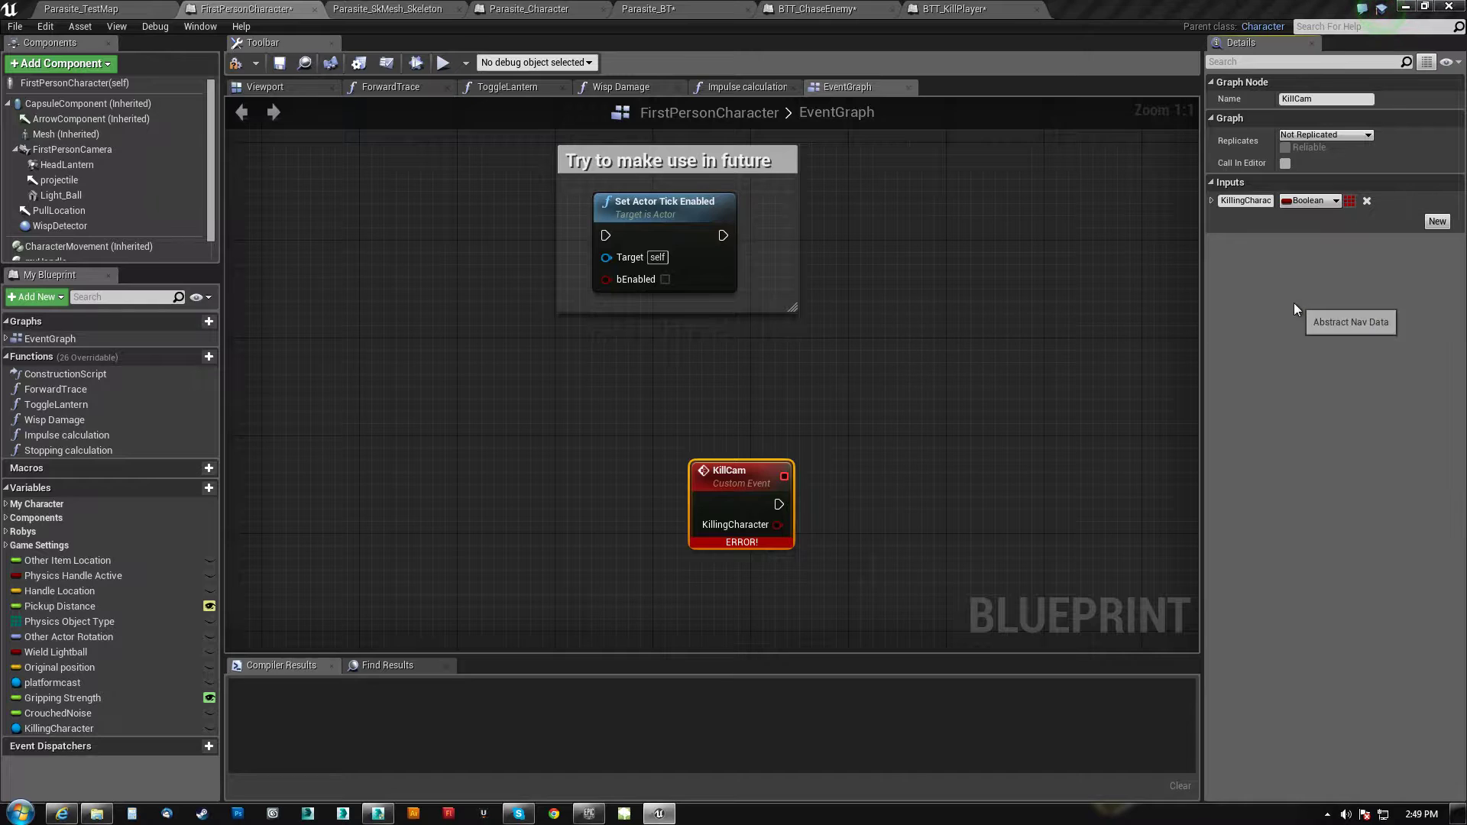
Set the KillCam event's KillingCharacter input type to Actor object reference and compile the blueprint
click(1312, 201)
text(act)
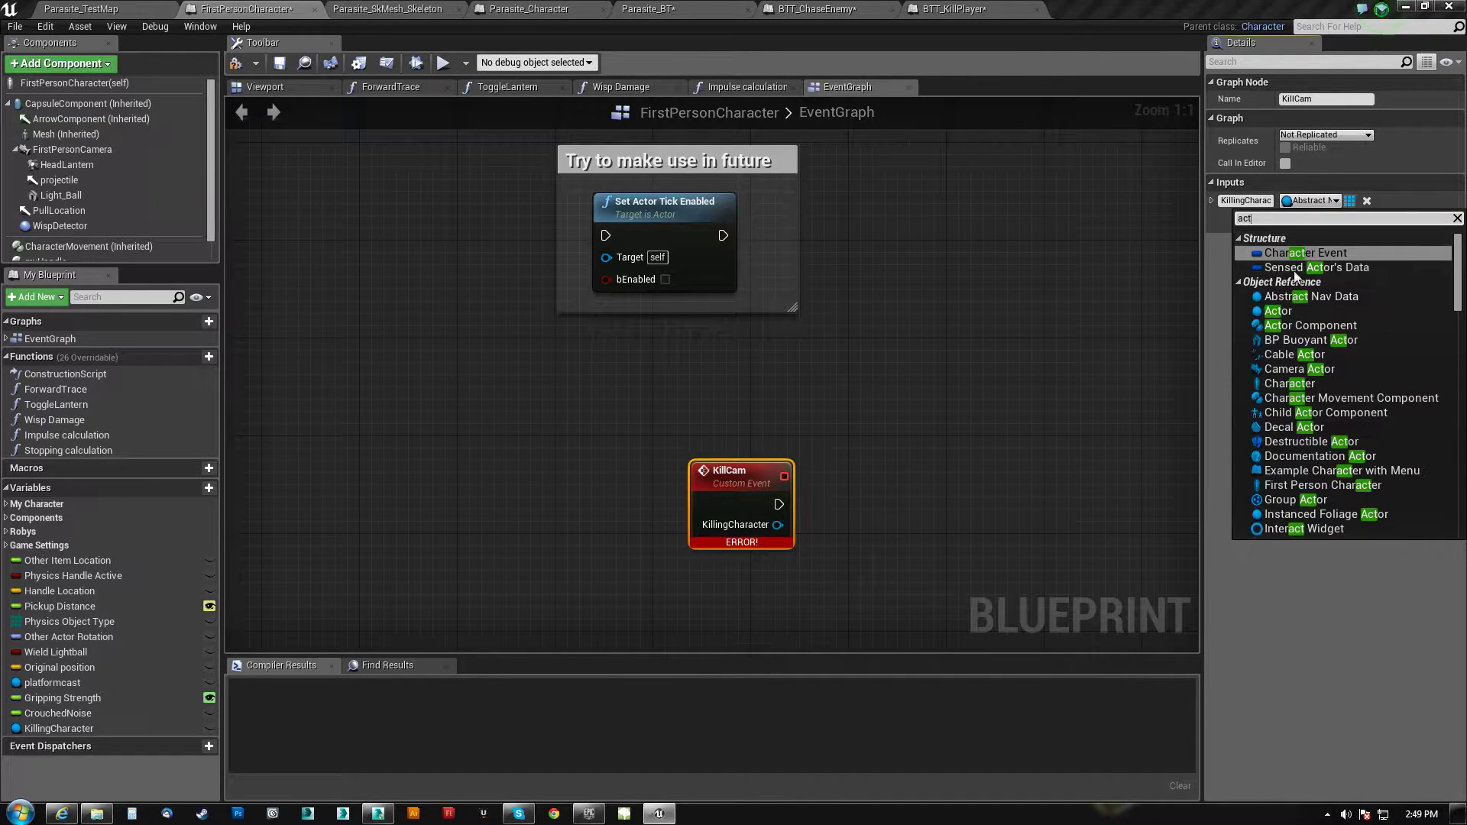
click(1291, 312)
right_drag(834, 538, 705, 451)
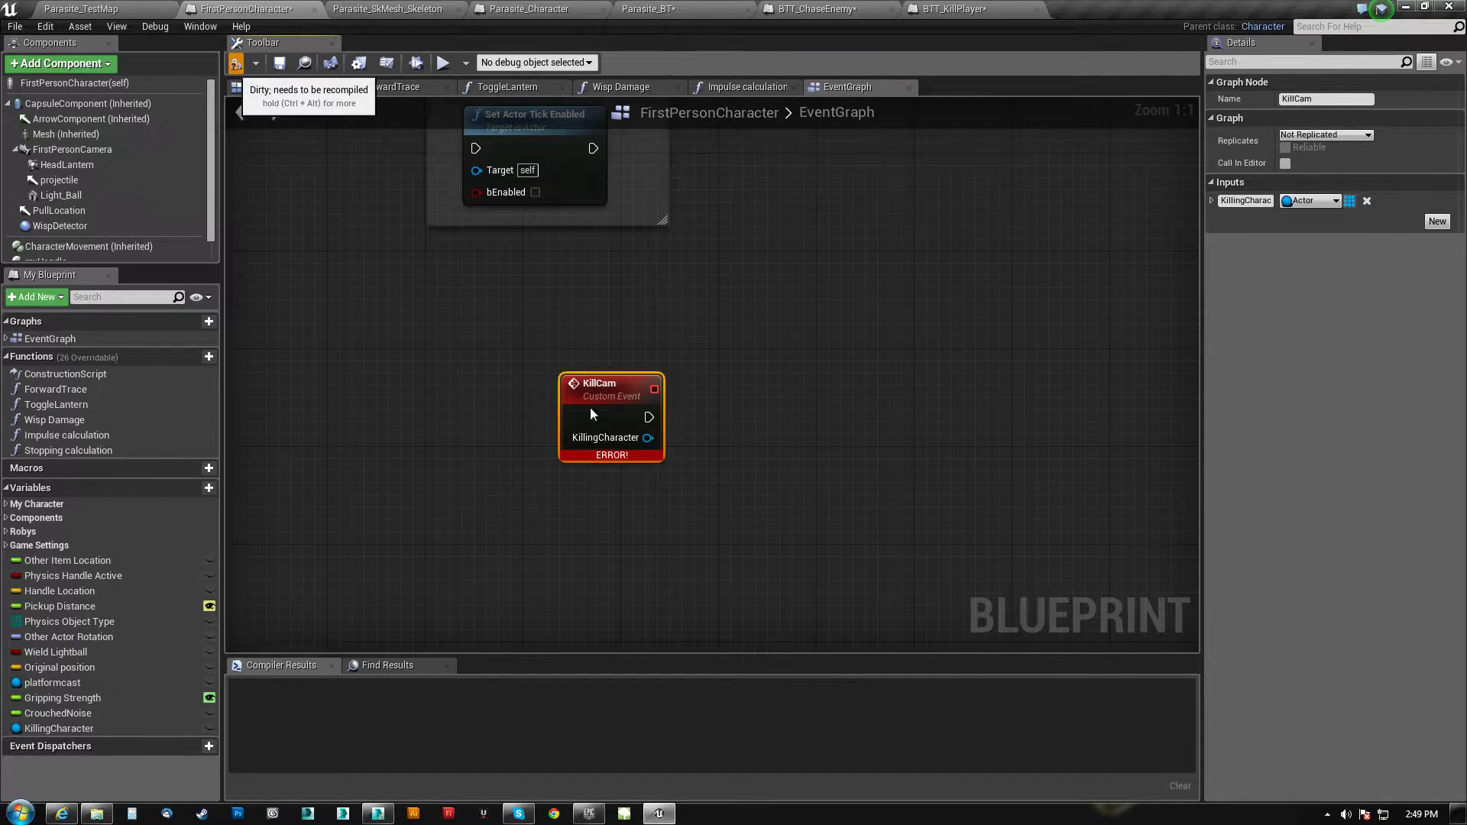
click(237, 63)
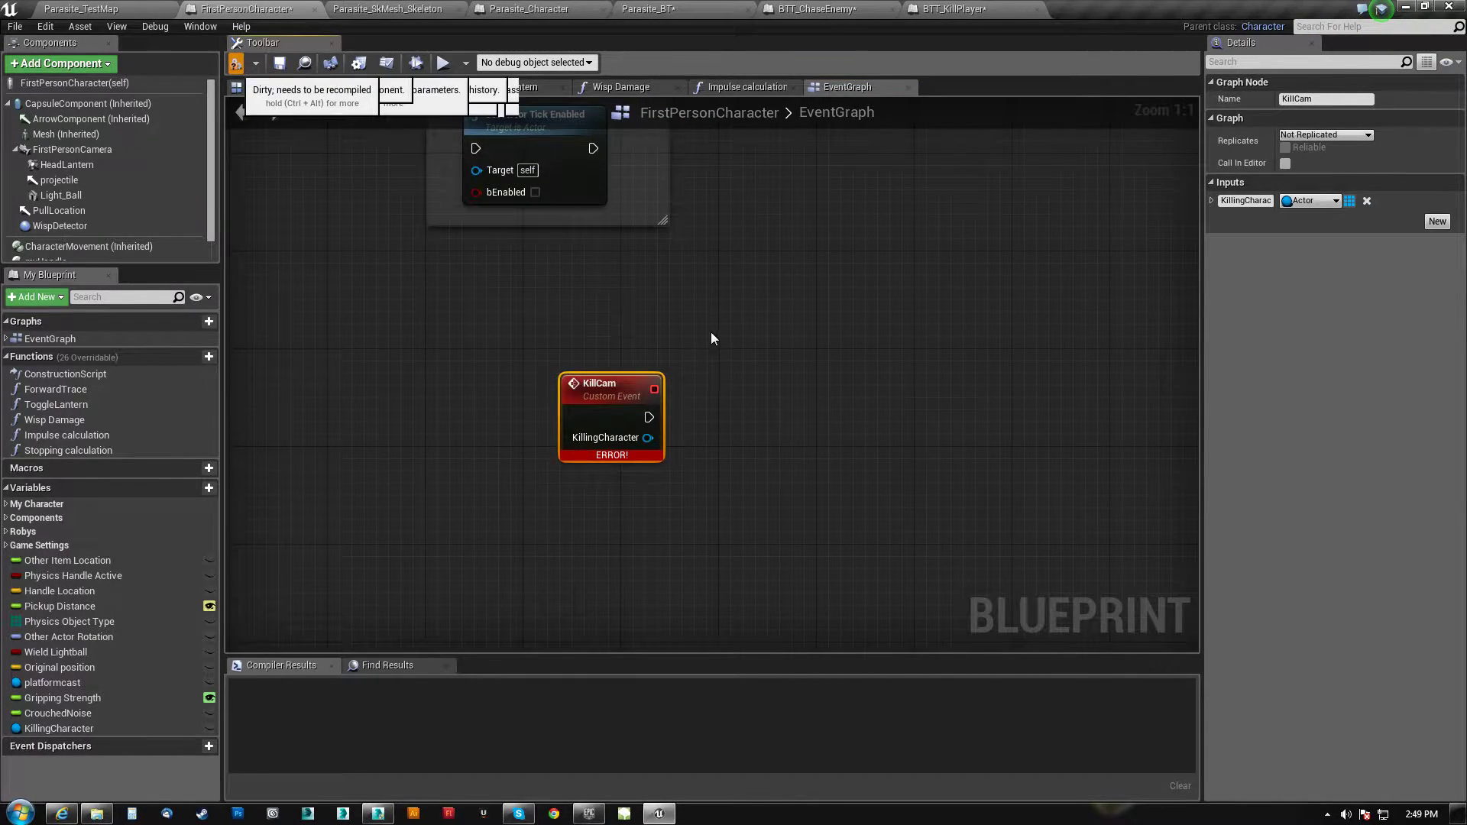
Move the KillCam event closer beneath the "Try to make use in future" comment
right_drag(611, 393, 772, 406)
drag(772, 406, 686, 370)
right_drag(821, 386, 759, 430)
scroll(703, 394, up, 1)
right_click(759, 429)
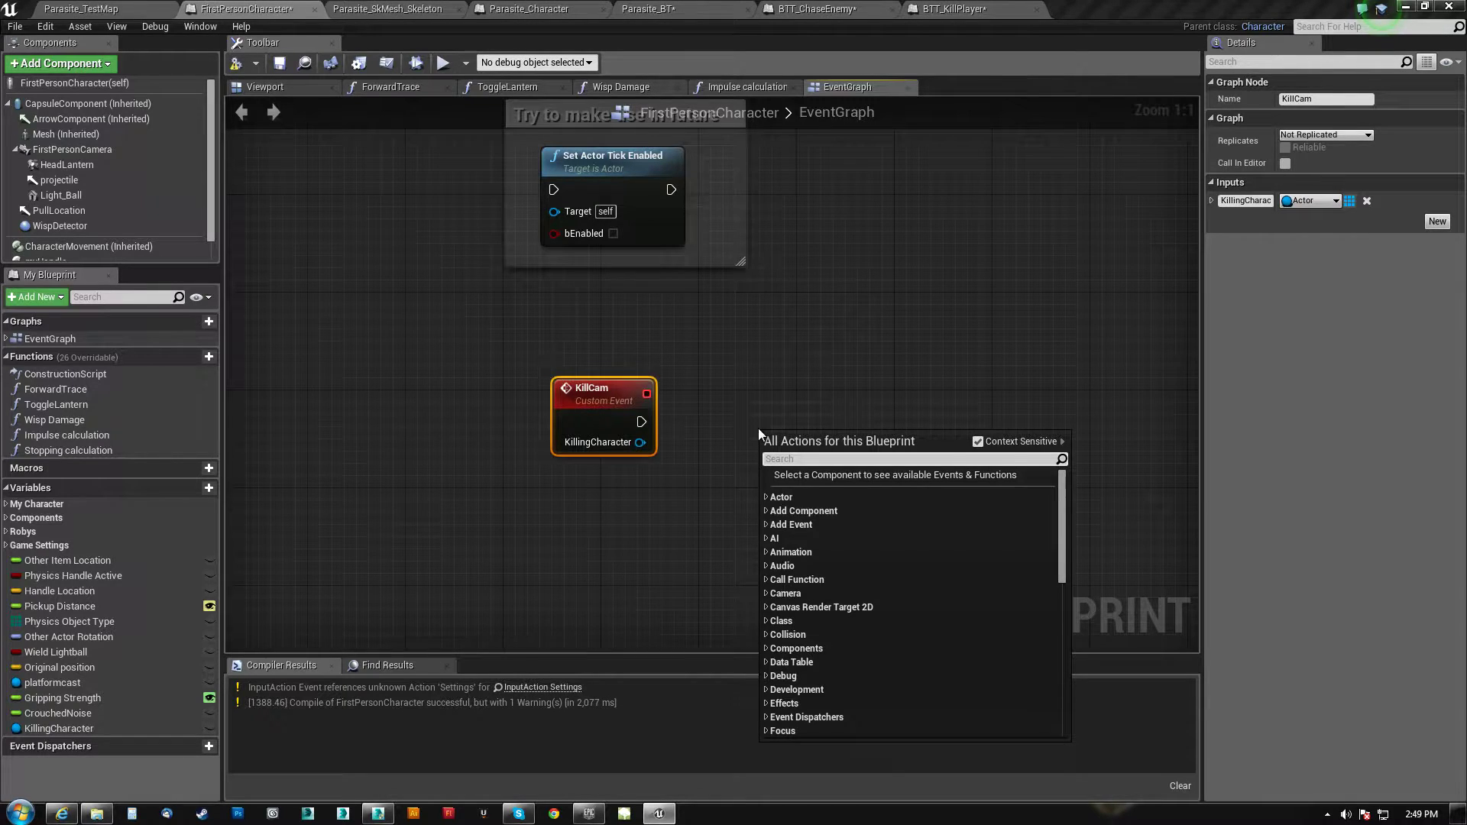
text(set view)
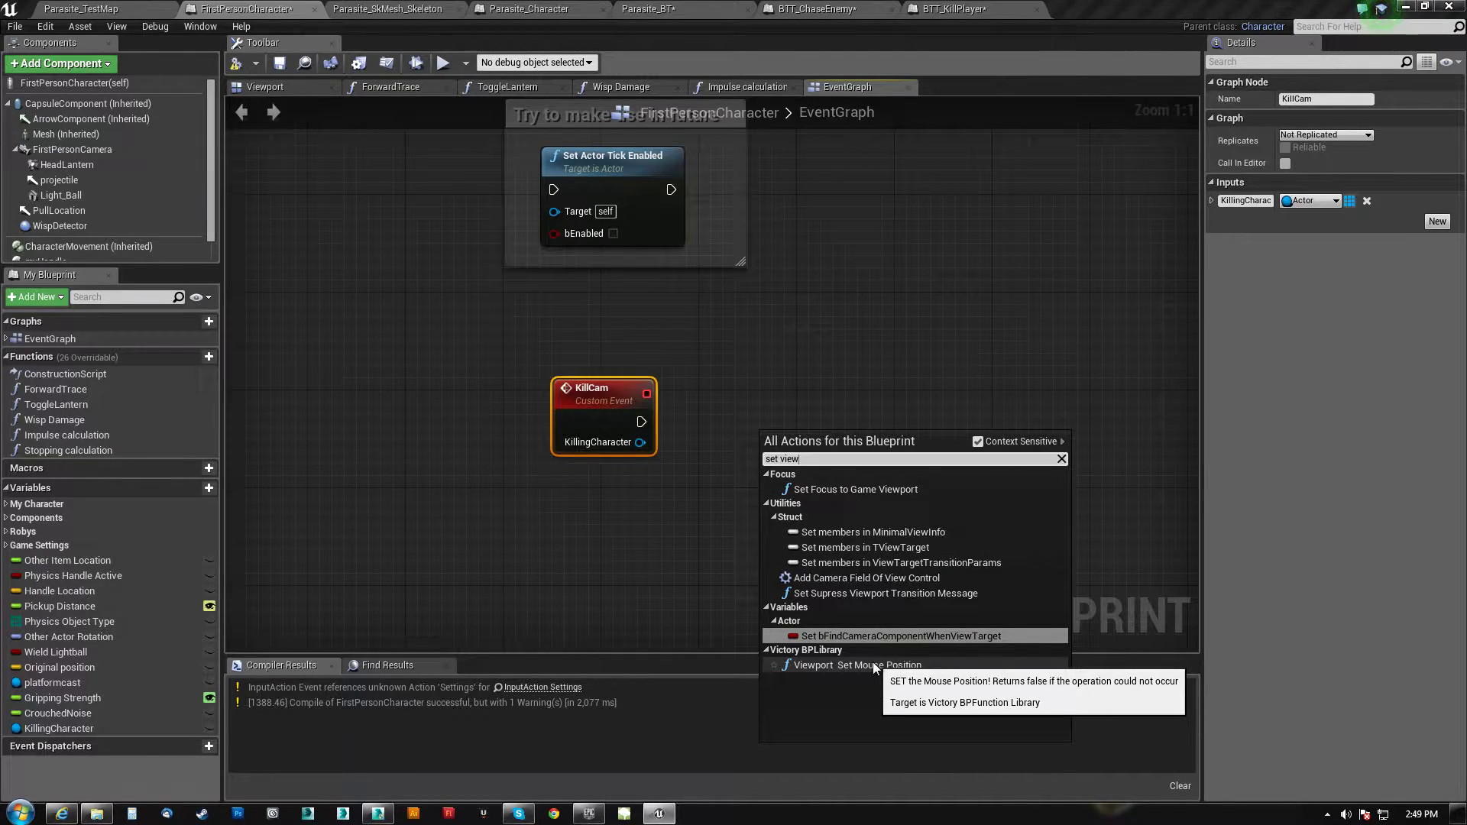
click(738, 589)
right_click(584, 497)
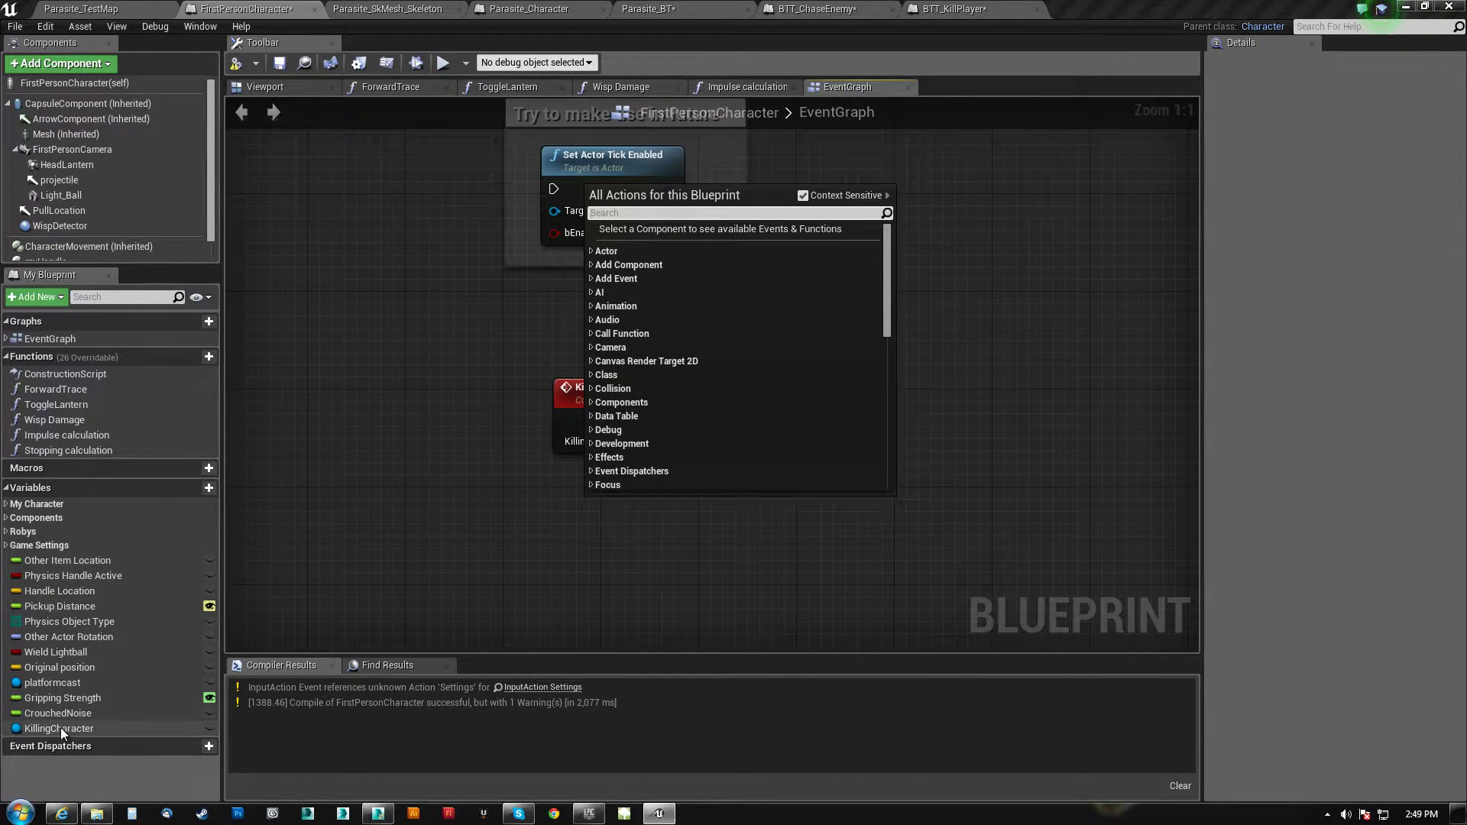
click(297, 516)
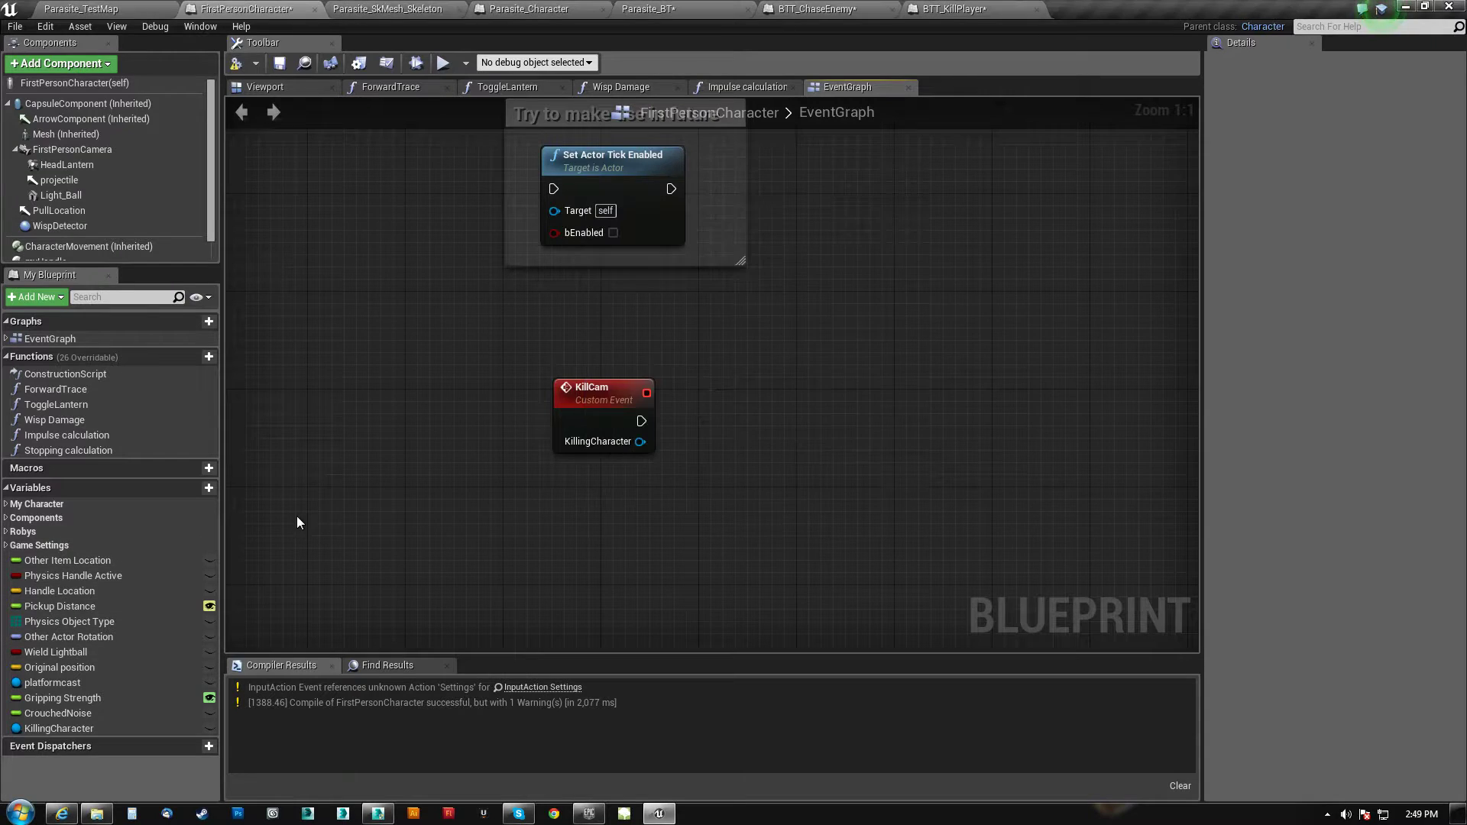
Add a Get Controller node in the empty space beneath the KillCam event
right_click(510, 525)
text(get controller)
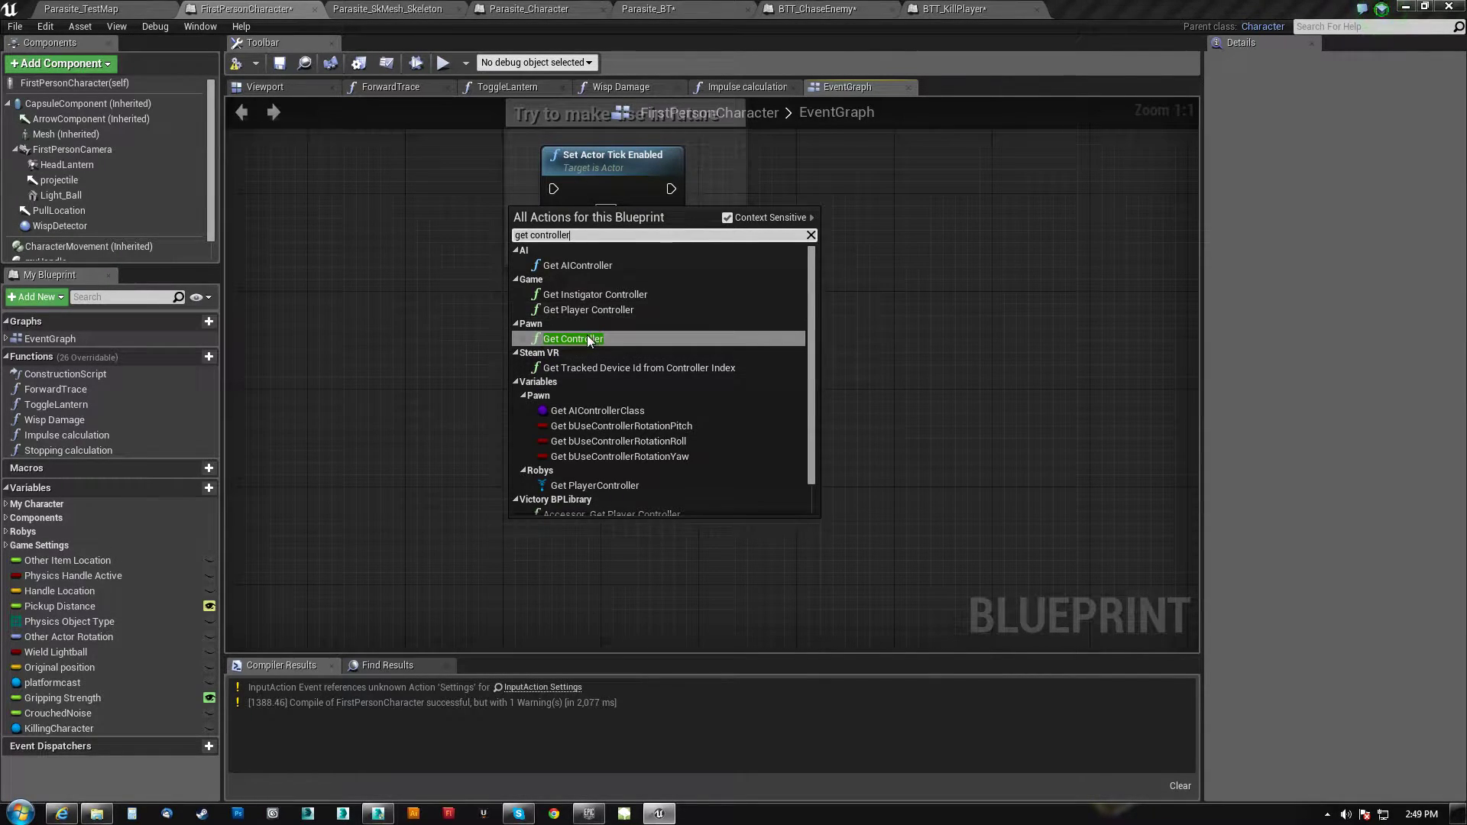
click(590, 340)
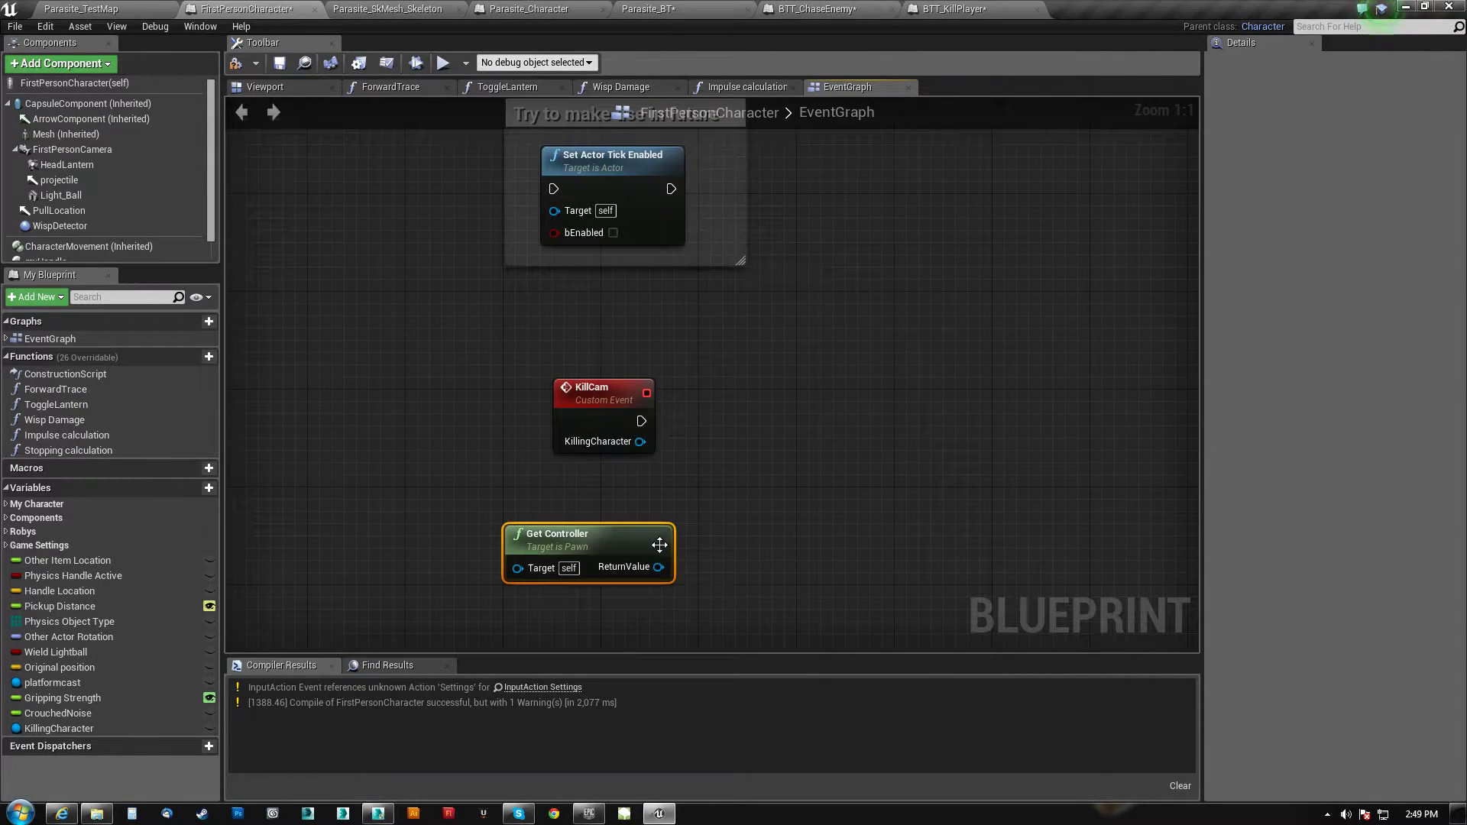
drag(657, 567, 772, 521)
text(set view)
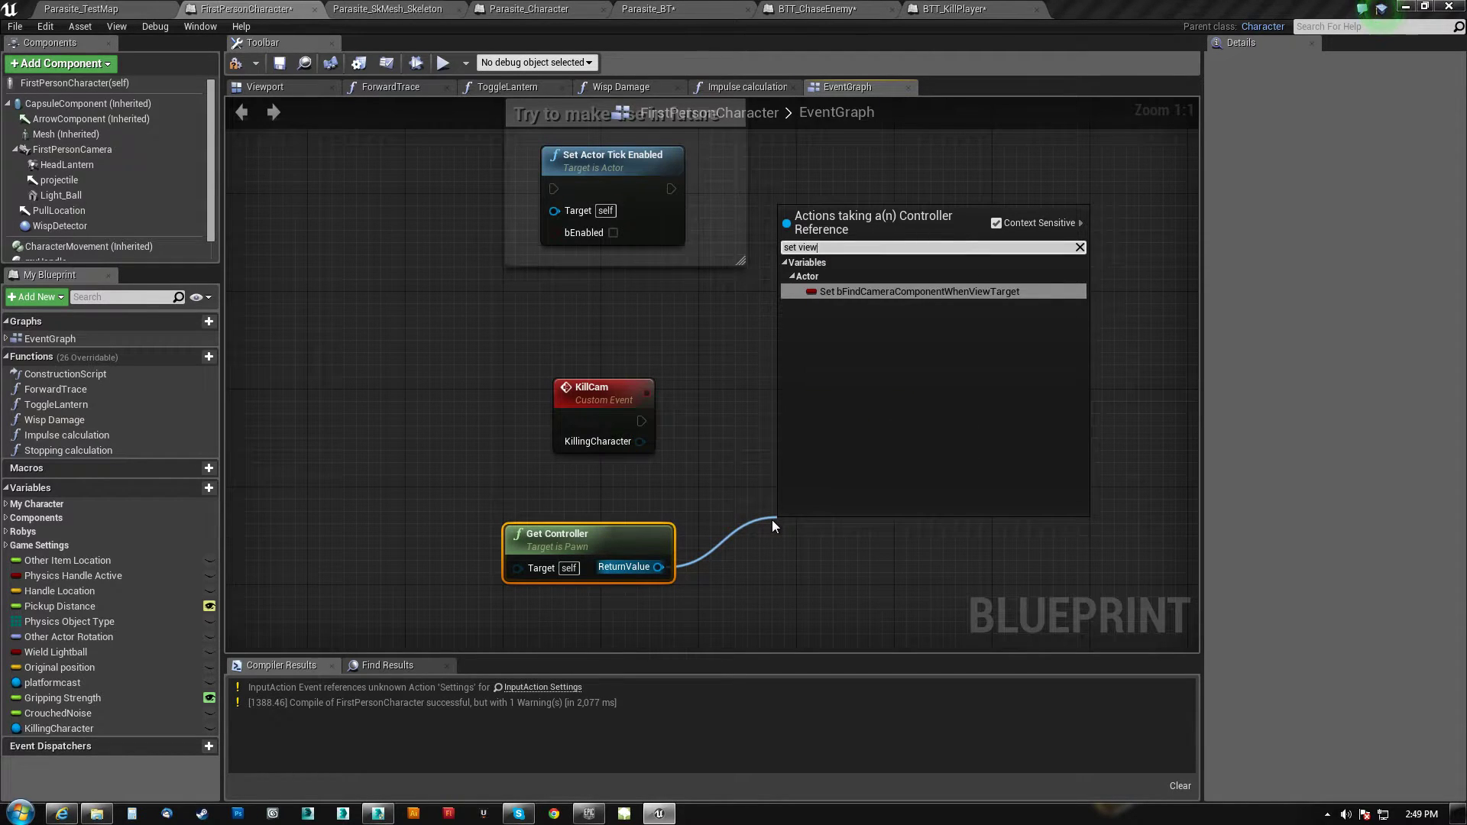
key(Home)
key(Delete)
key(Delete)
key(Delete)
key(Delete)
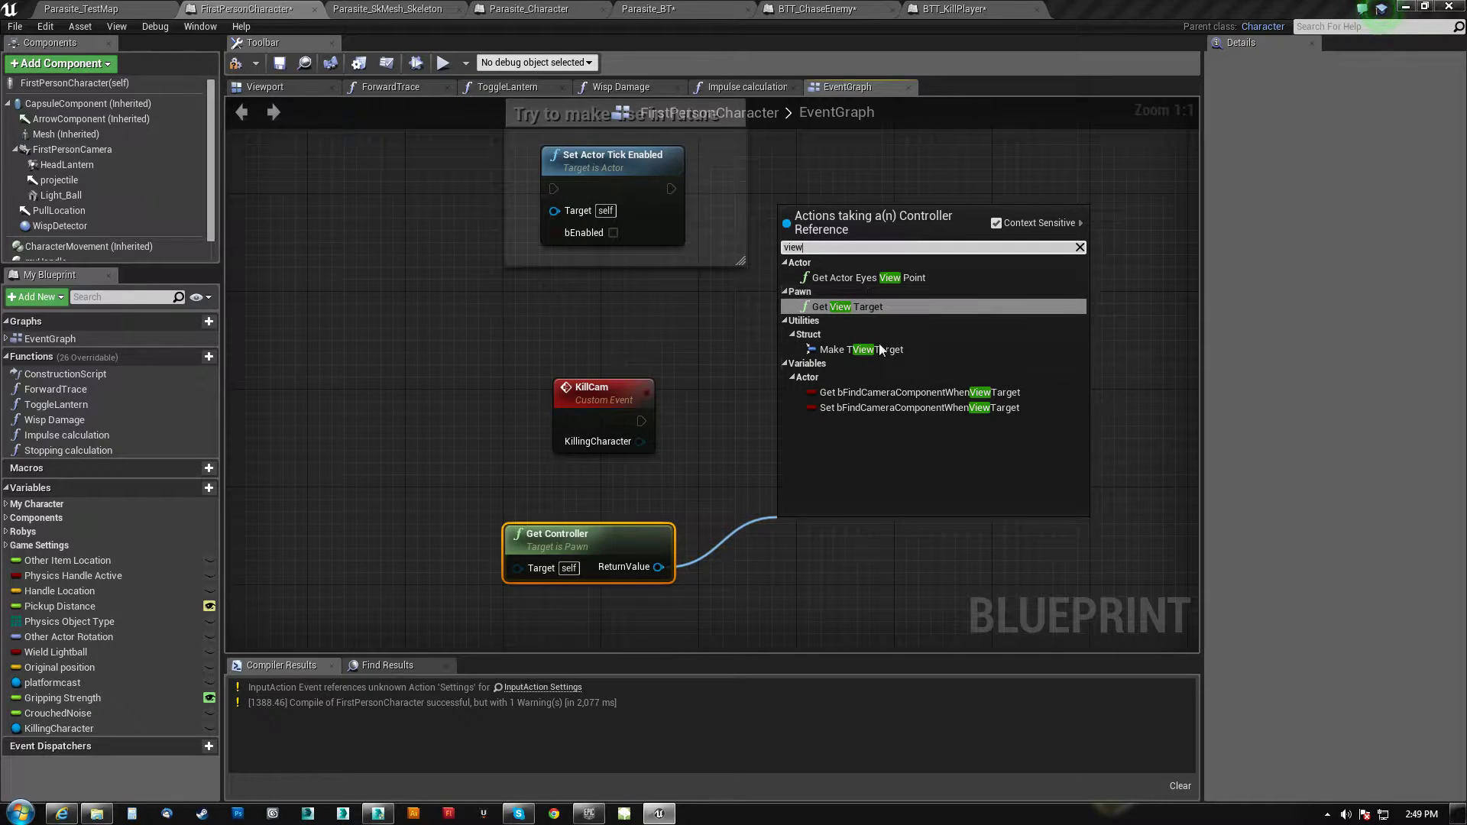
click(665, 441)
Cast the Get Controller return value to FirstPersonController
drag(660, 568, 815, 504)
text(cast to first)
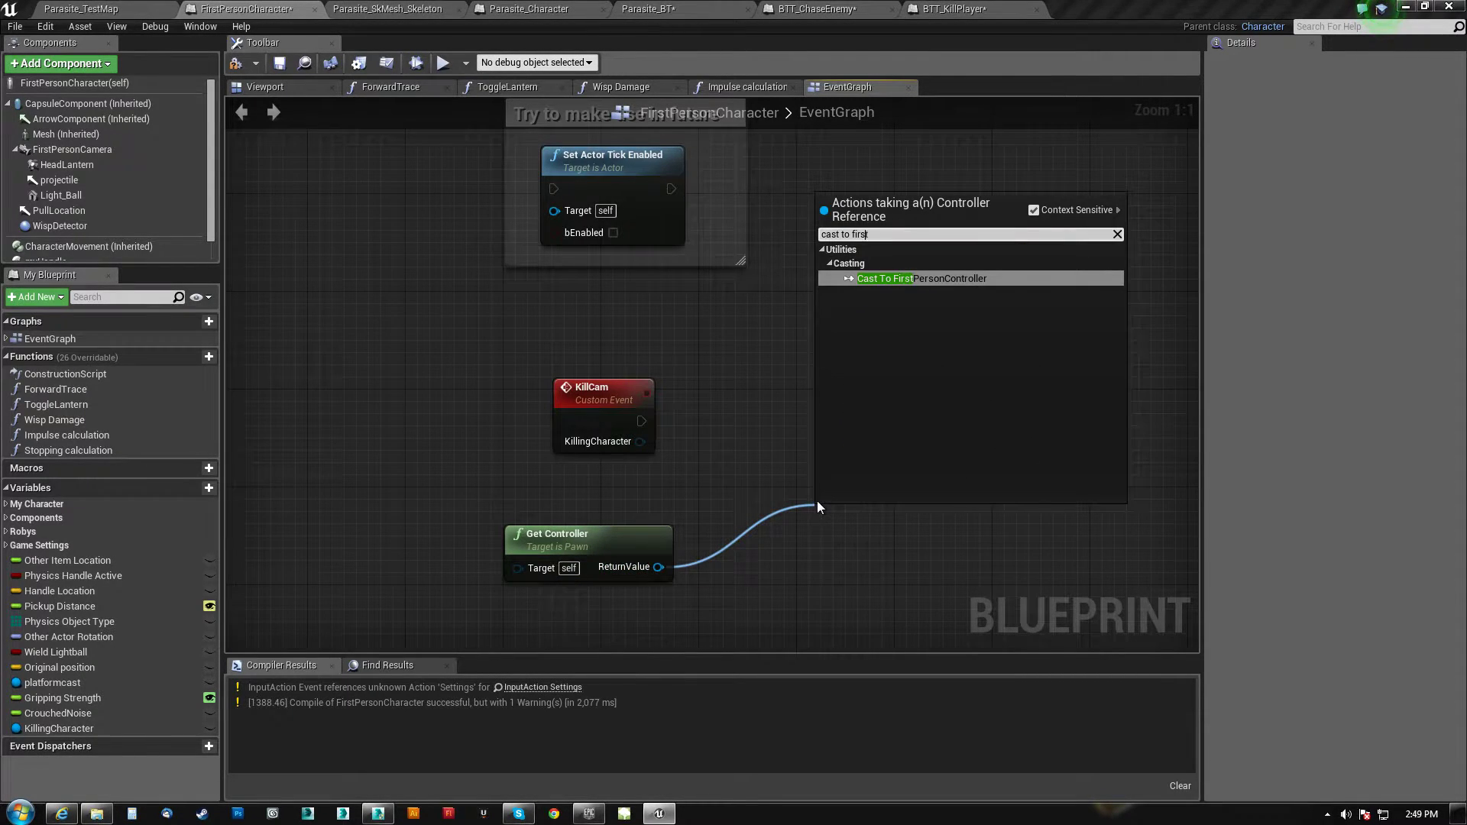
click(980, 278)
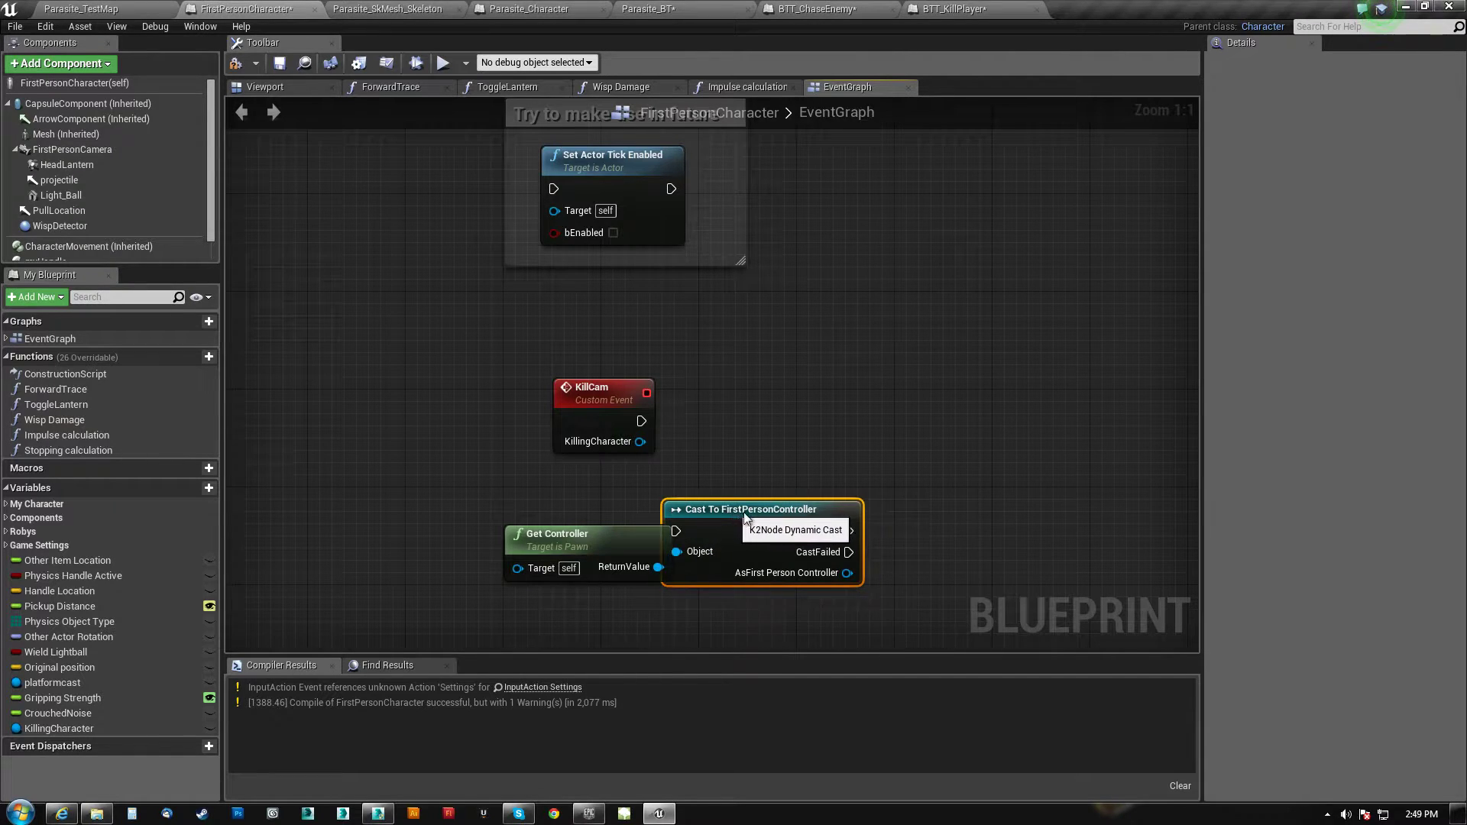
Add a Set View Target with Blend node from the cast's AsFirst Person Controller output, leaving space between the two nodes
drag(883, 572, 901, 378)
text(set view)
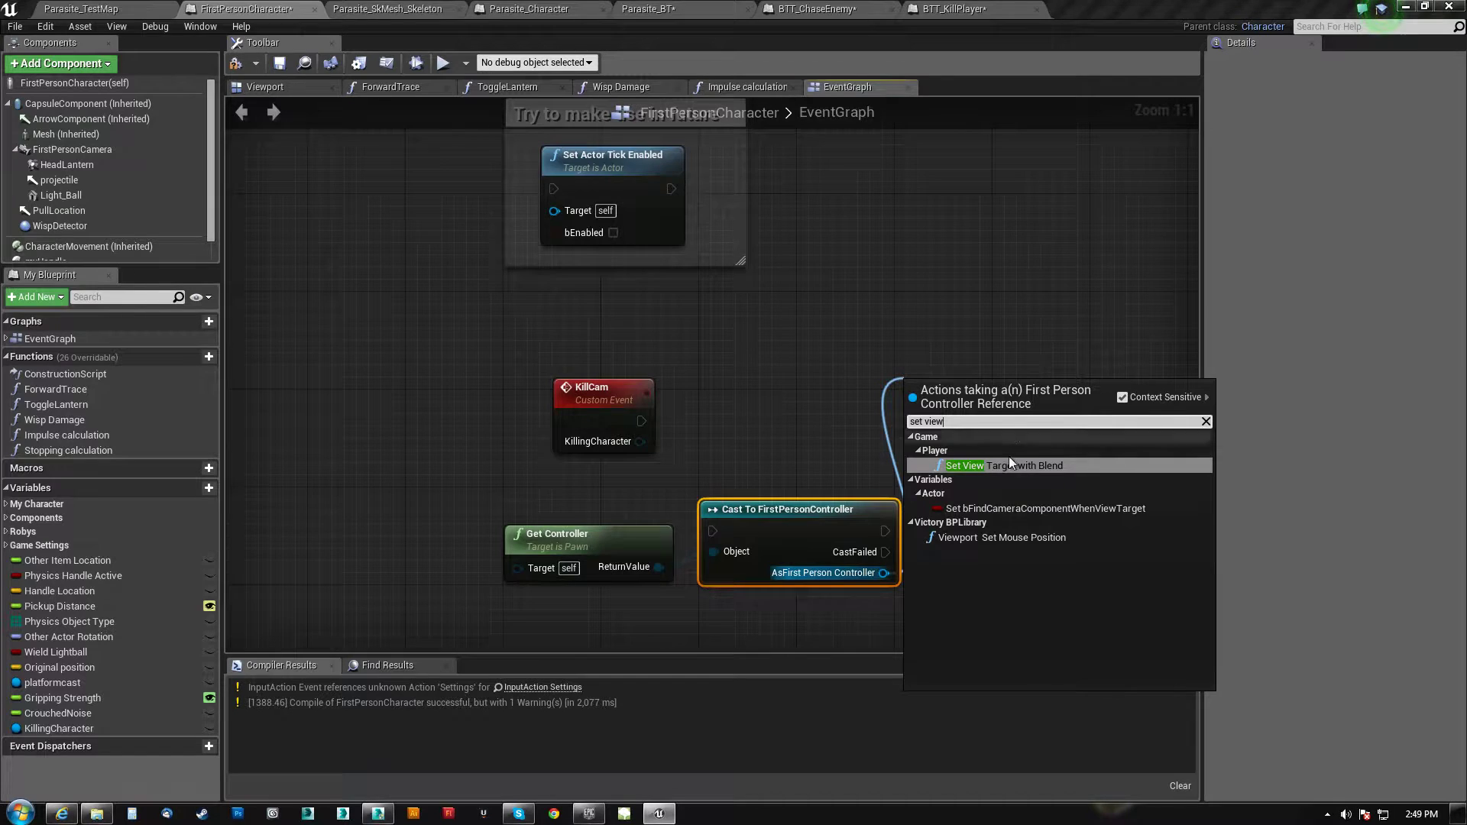
click(980, 466)
drag(1011, 406, 1121, 393)
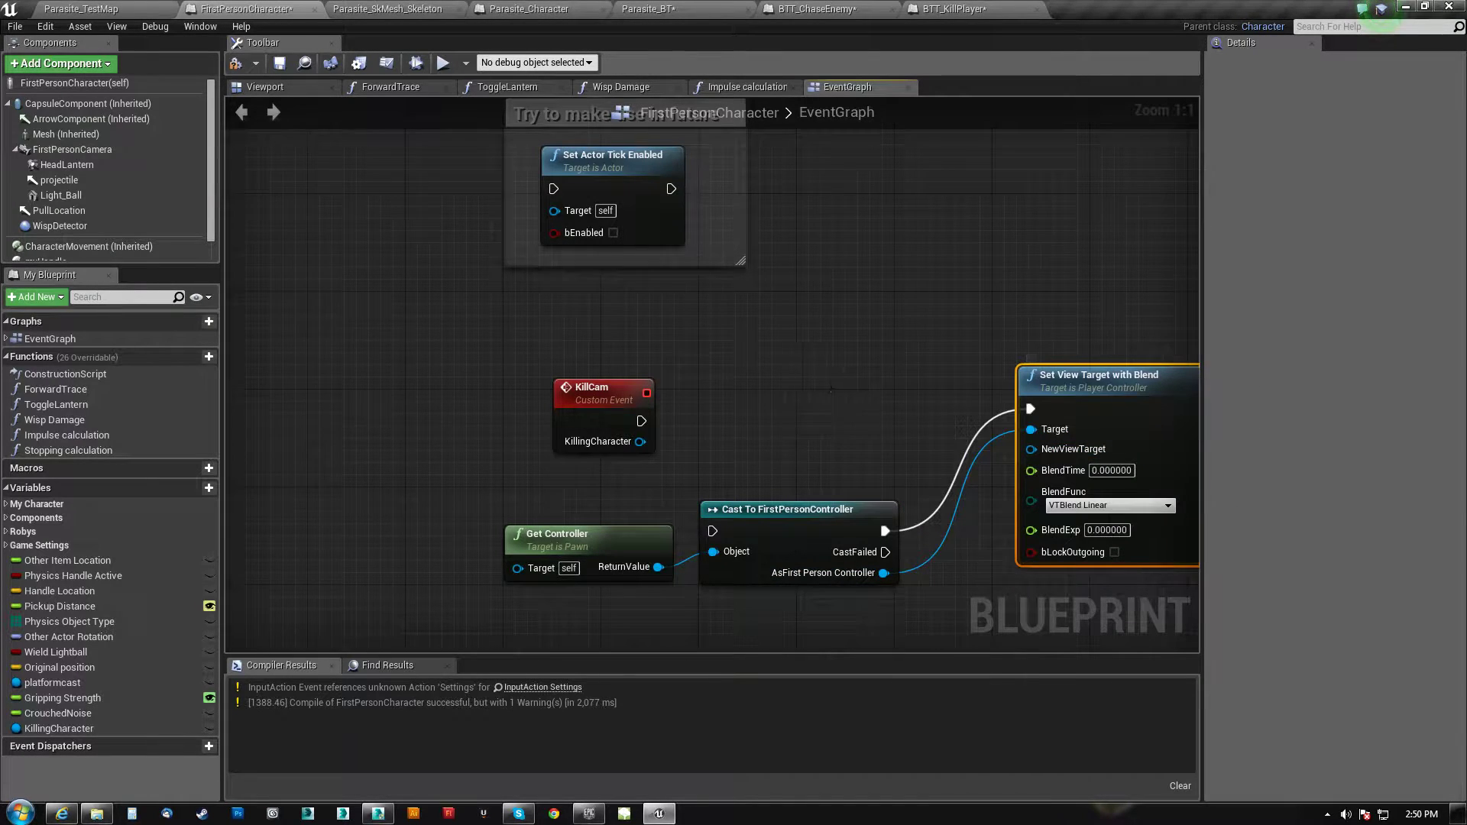
Wire KillingCharacter into NewViewTarget and connect the KillCam event's execution to the FirstPersonController cast
right_drag(823, 379, 611, 359)
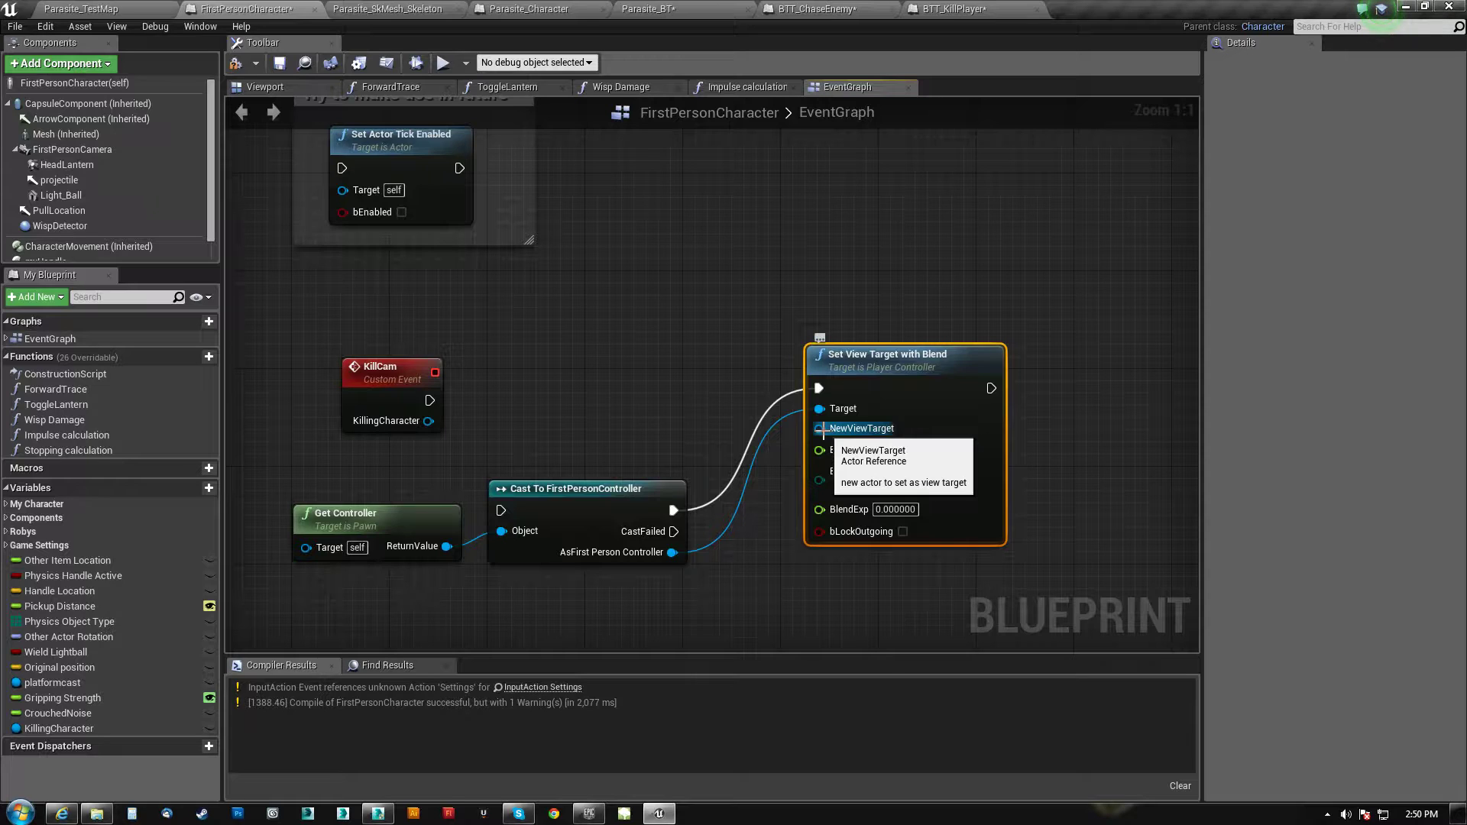
drag(428, 421, 819, 427)
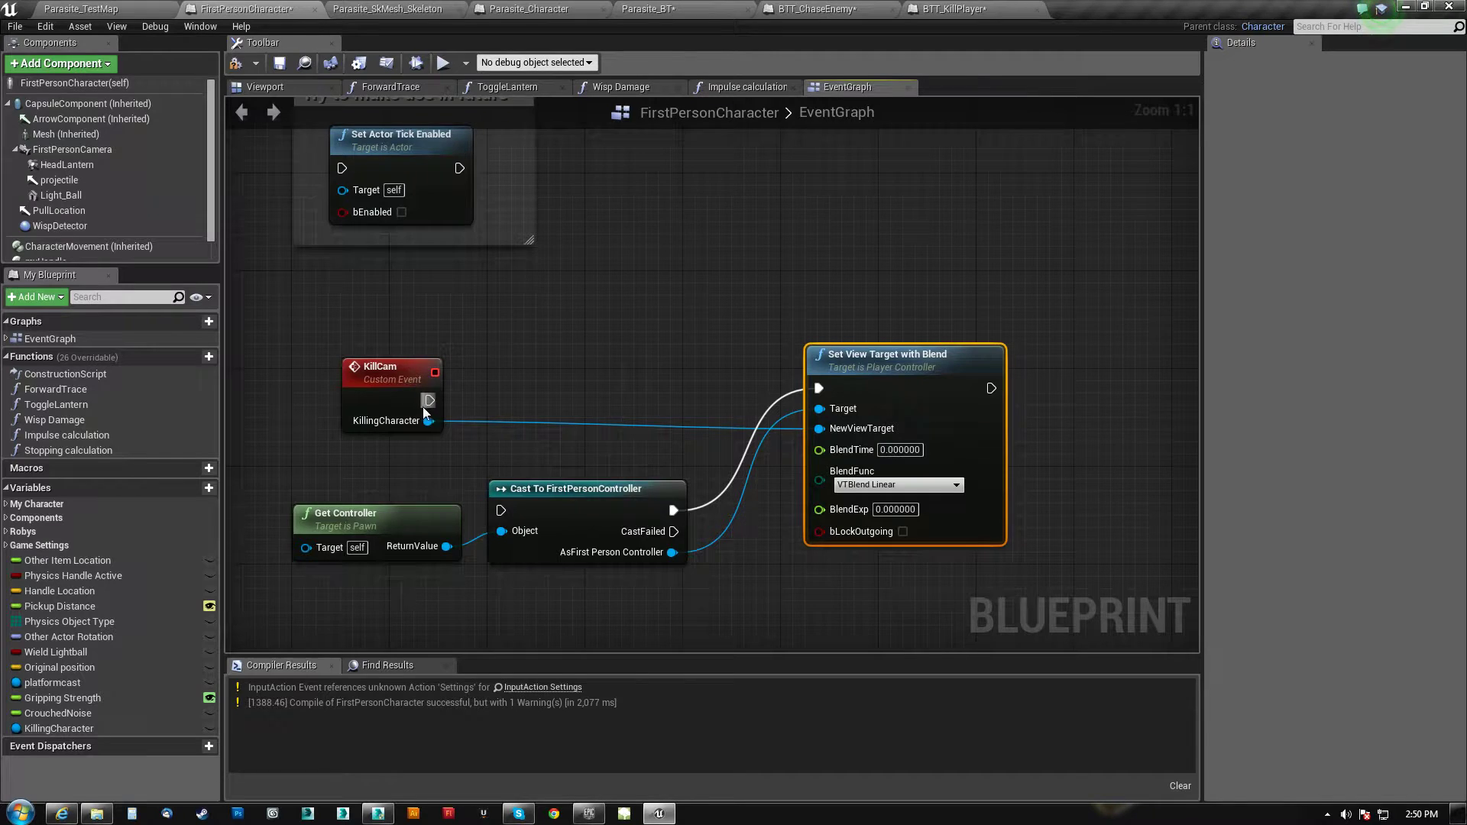
drag(428, 400, 502, 511)
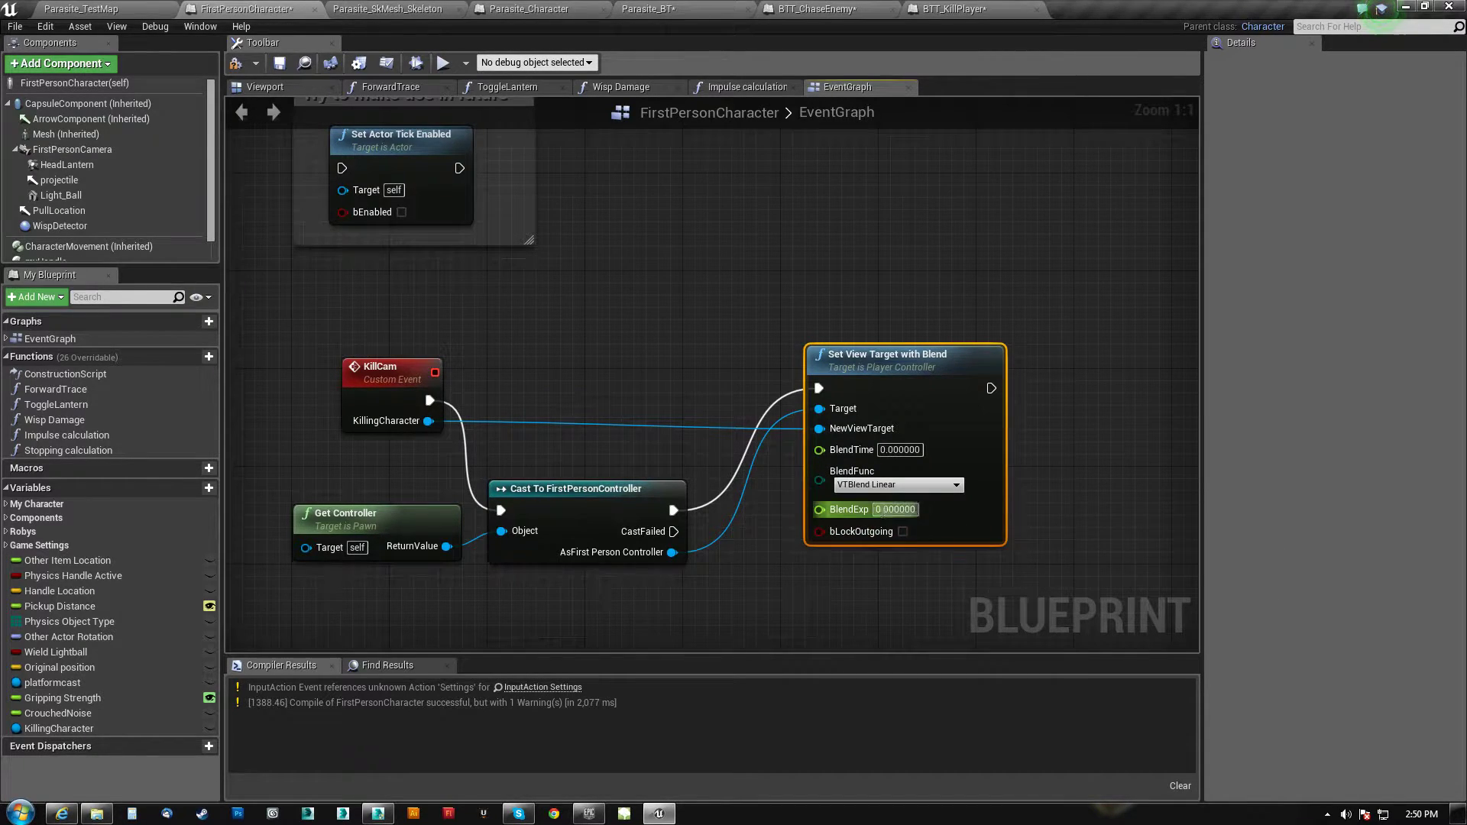
Set BlendTime to 1 on the Set View Target with Blend node and move the node slightly up
click(899, 450)
text(1)
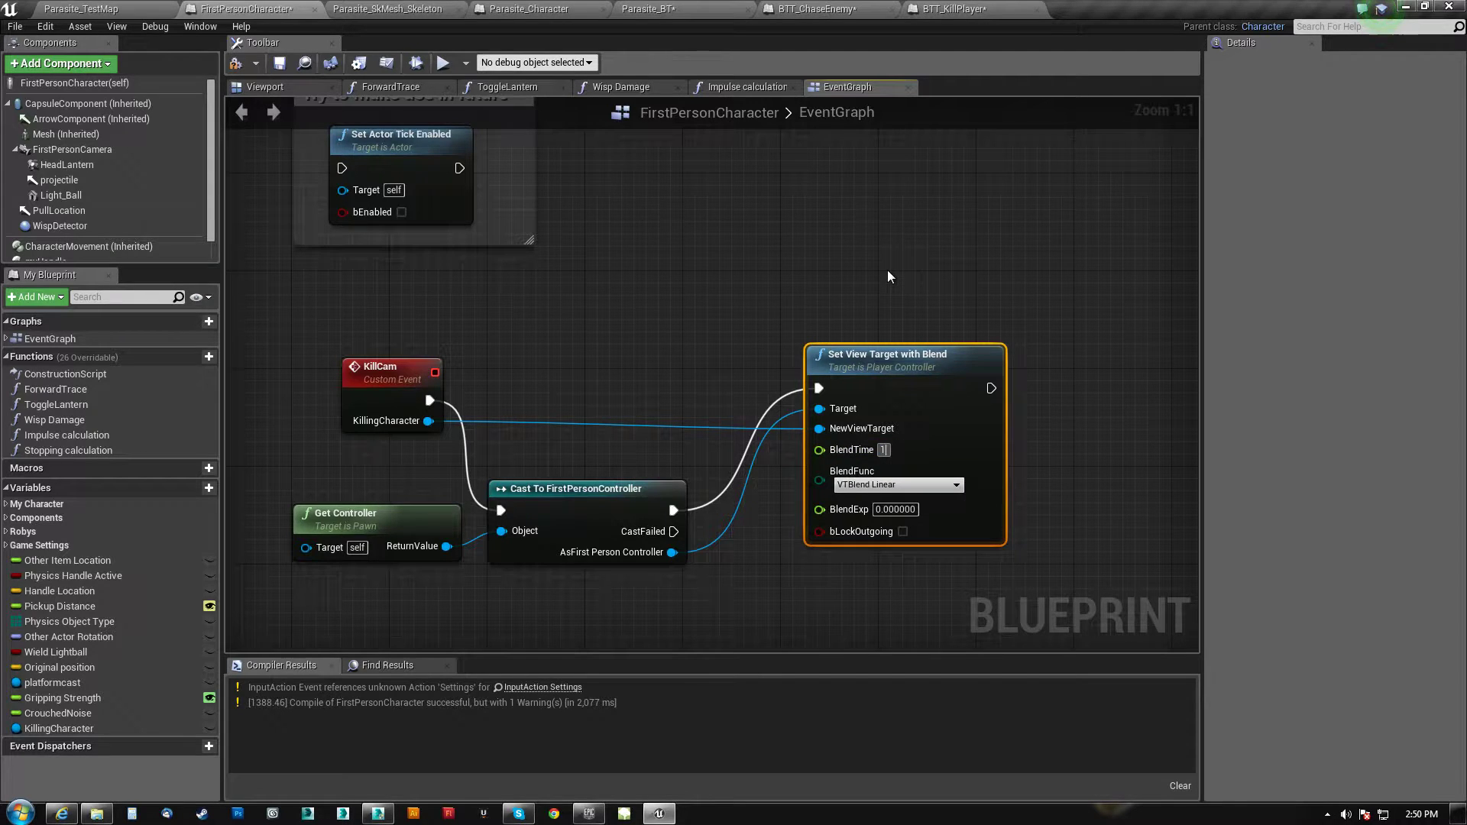
right_drag(887, 270, 875, 249)
mouse_move(880, 339)
mouse_down()
mouse_move(868, 319)
mouse_move(868, 331)
mouse_up()
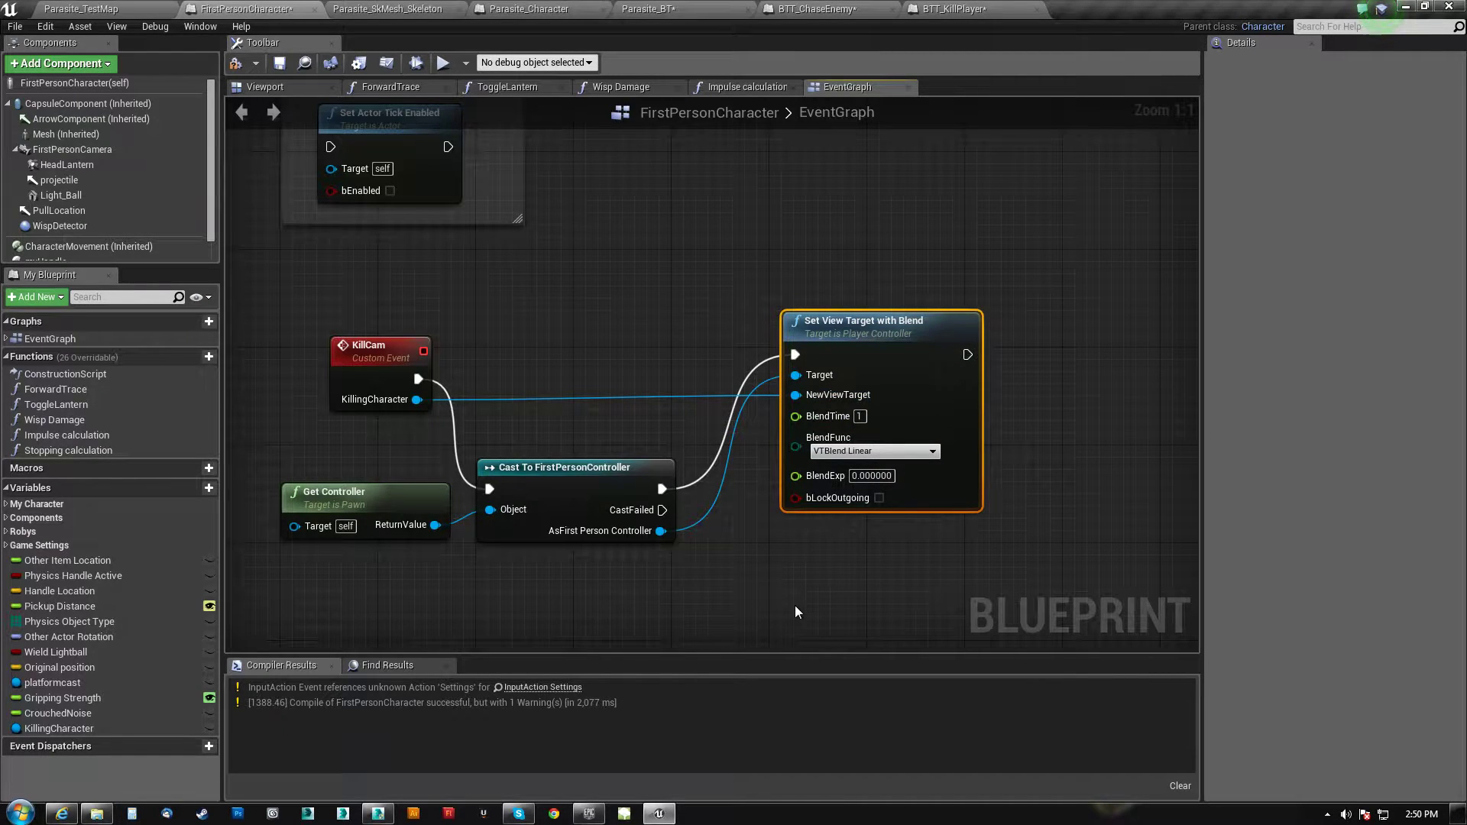
Tidy the layout of the KillCam node chain and compile the FirstPersonCharacter blueprint
right_drag(735, 570, 765, 562)
drag(429, 576, 733, 469)
drag(634, 462, 634, 426)
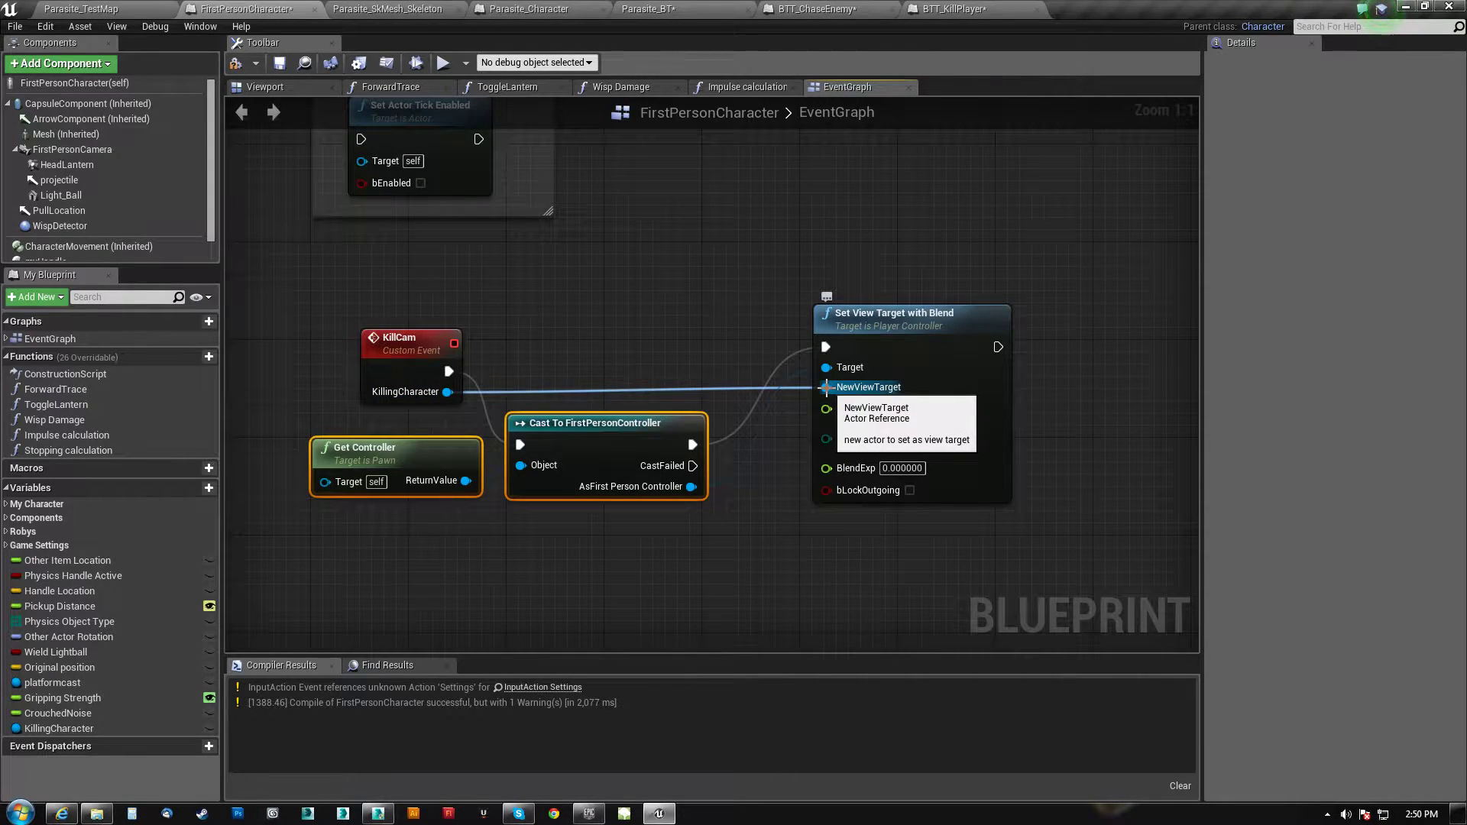
drag(827, 388, 827, 387)
drag(889, 324, 884, 350)
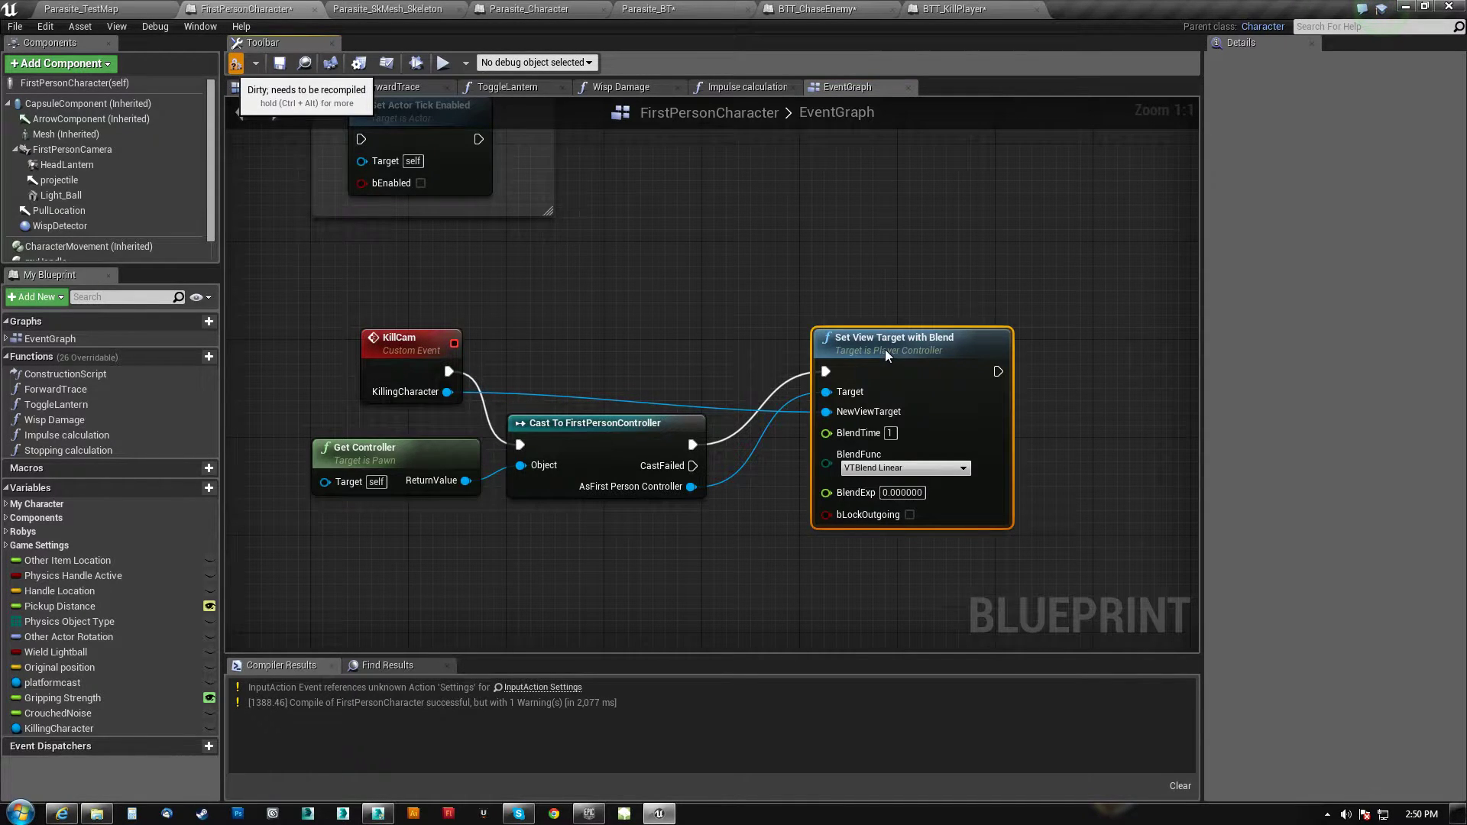
key(F7)
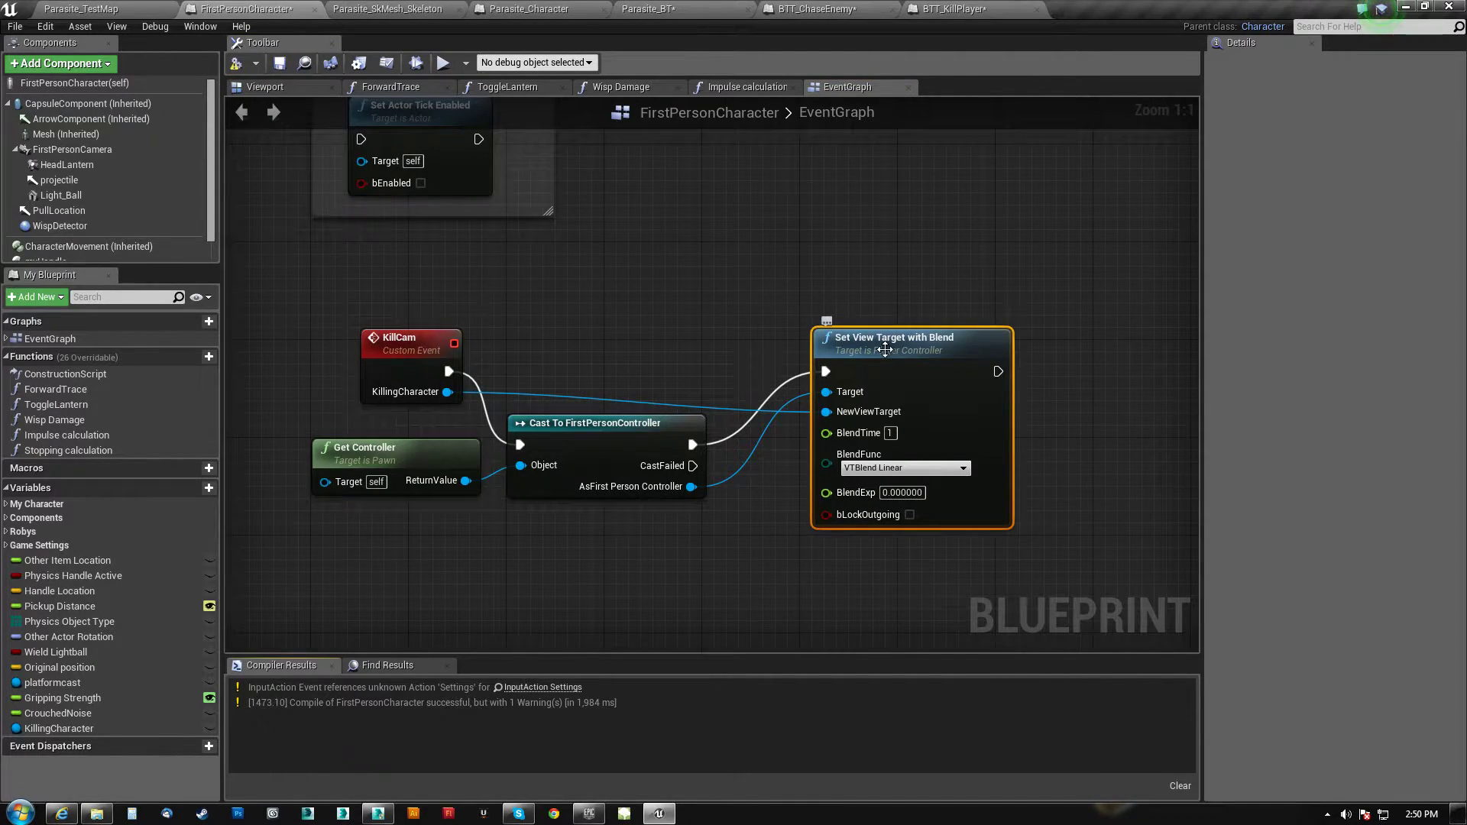
right_drag(683, 259, 683, 330)
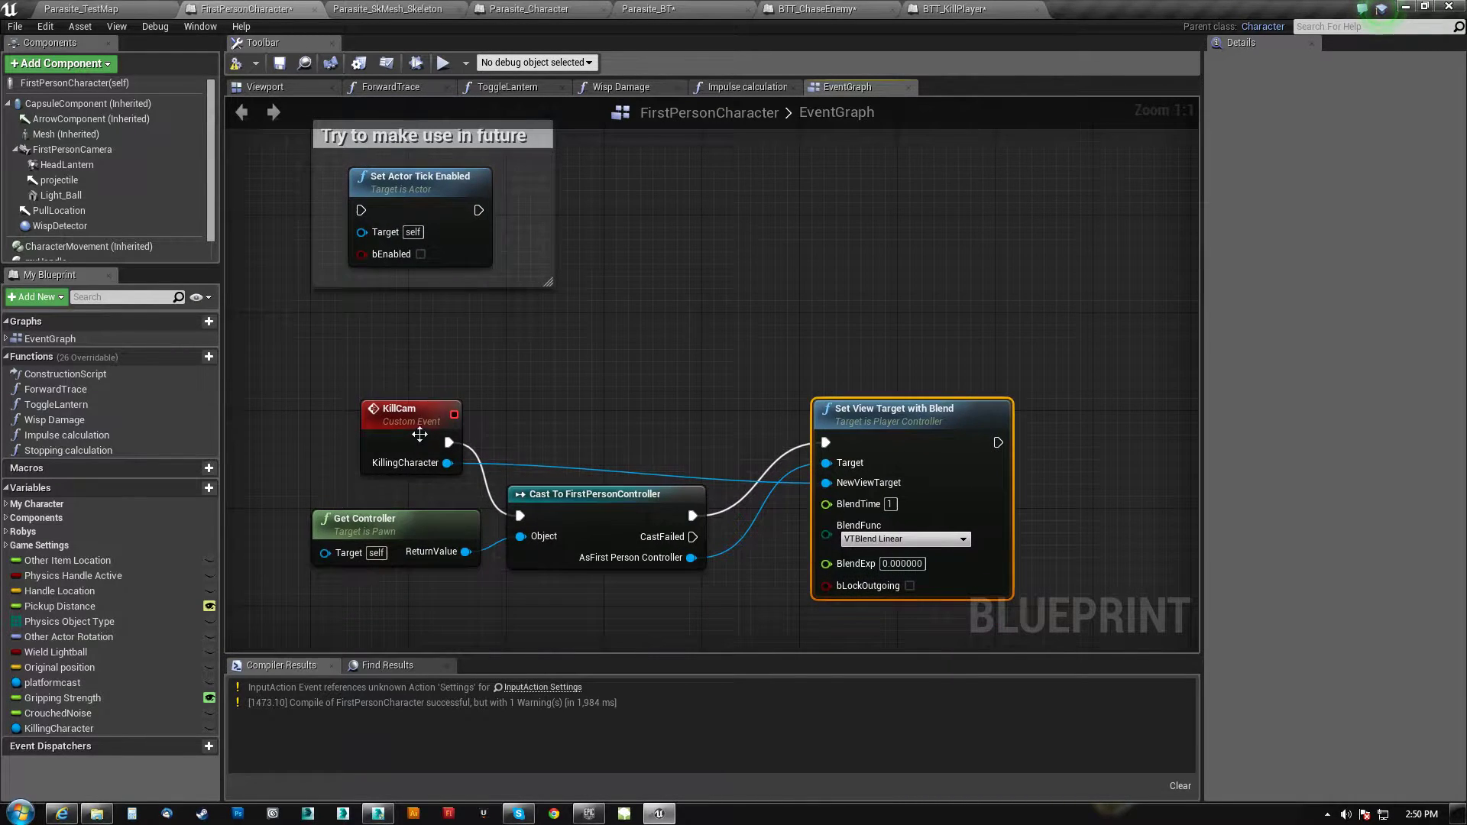
drag(421, 403, 421, 415)
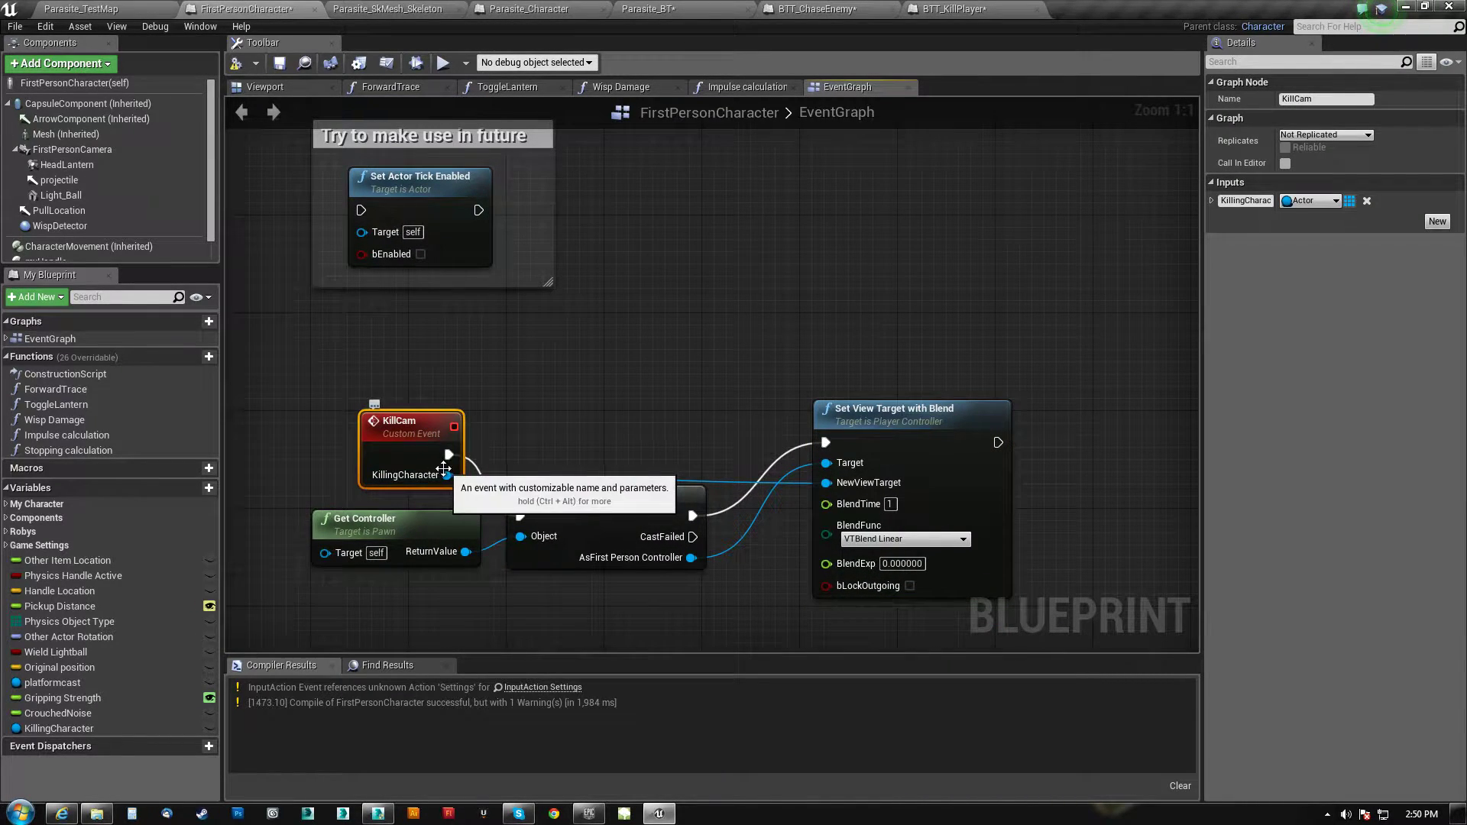
In BTT_KillPlayer, add a Kill Cam call from the cast's AsFirst Person Character output, placed below Print String
click(955, 8)
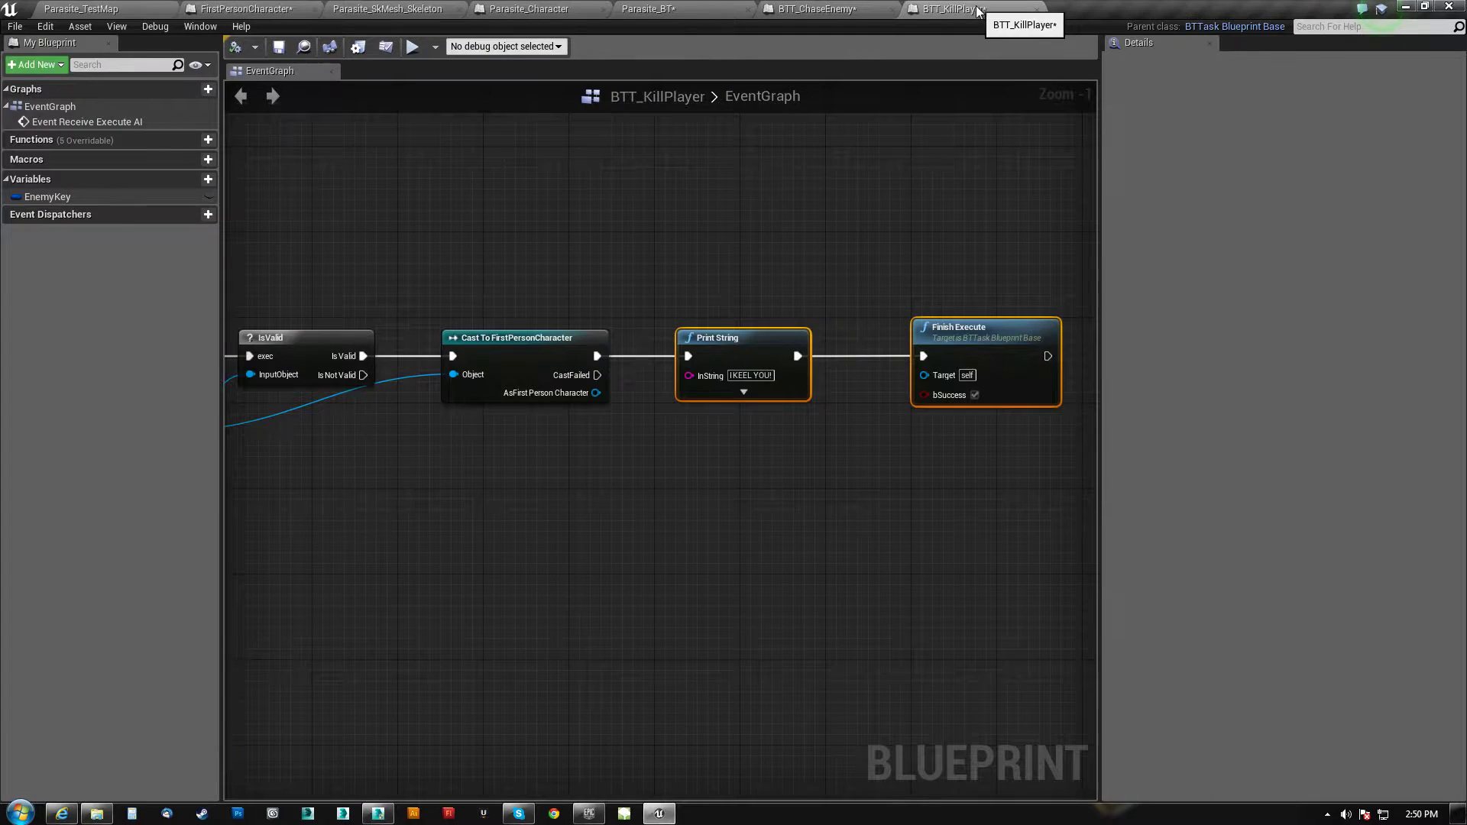
mouse_move(494, 480)
right_down()
mouse_move(484, 472)
mouse_move(854, 453)
mouse_move(508, 470)
right_up()
scroll(767, 449, down, 2)
scroll(690, 465, up, 3)
drag(625, 382, 704, 447)
text(kill)
click(741, 525)
drag(786, 454, 817, 440)
Connect the Event Receive Execute AI node's ControlledPawn to the KillingCharacter input of Kill Cam
right_drag(617, 503, 735, 463)
scroll(643, 527, down, 2)
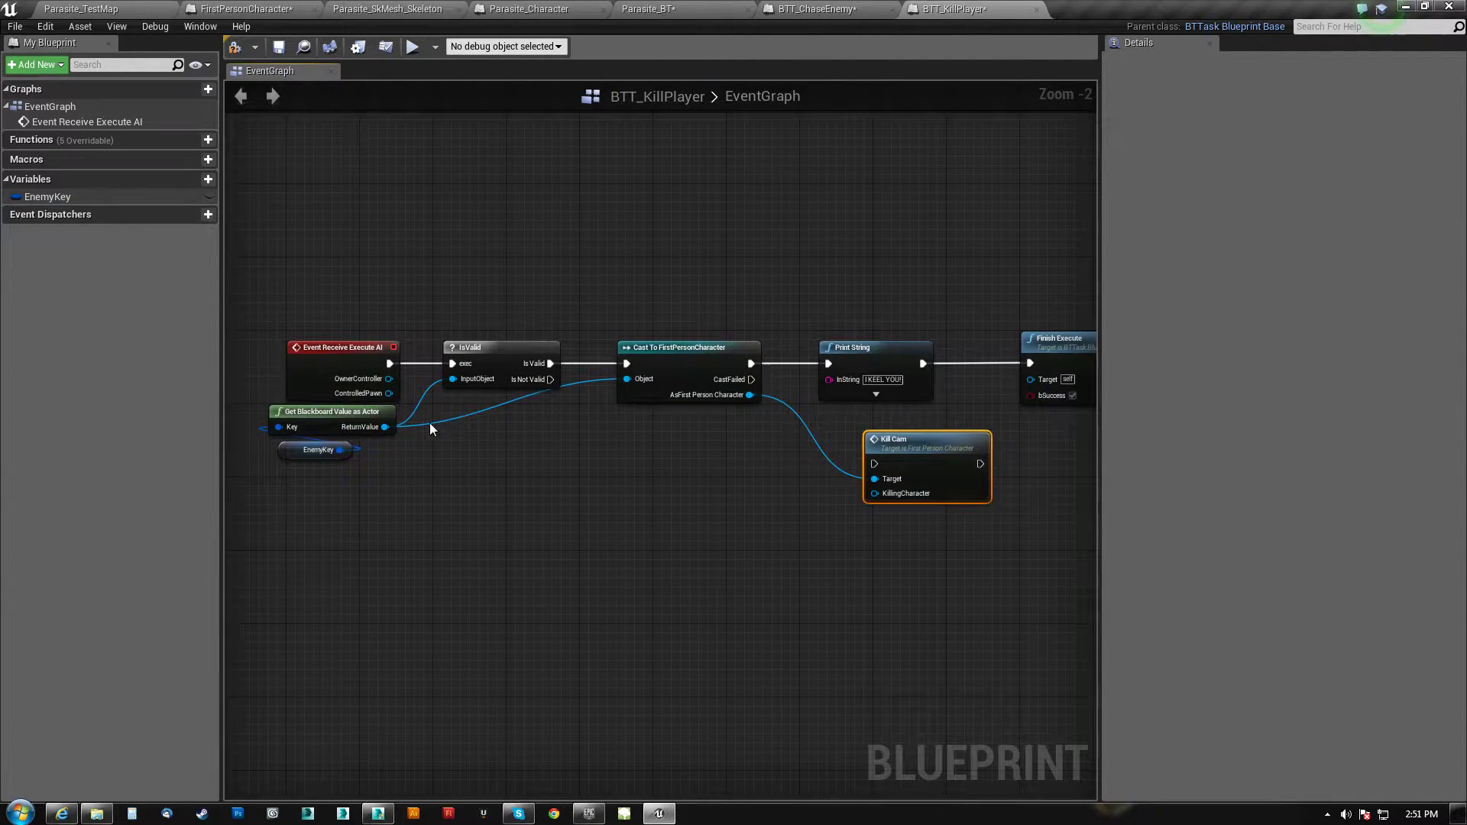
drag(393, 397, 876, 494)
Replace the Print String node with Kill Cam, wiring its execution between the FirstPersonCharacter cast and Finish Execute
right_drag(835, 576, 619, 593)
click(661, 379)
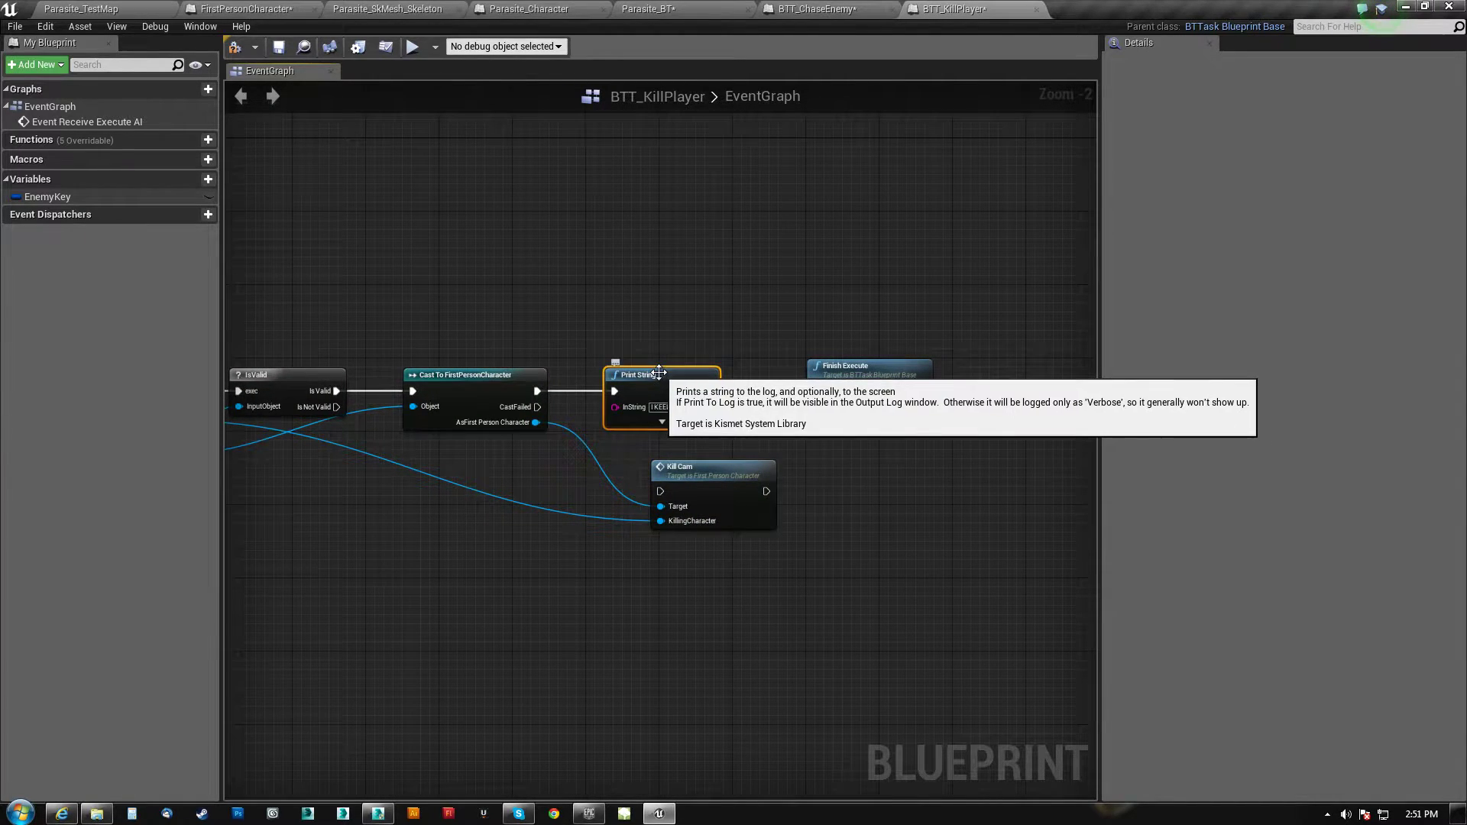
key(Delete)
drag(664, 468, 624, 367)
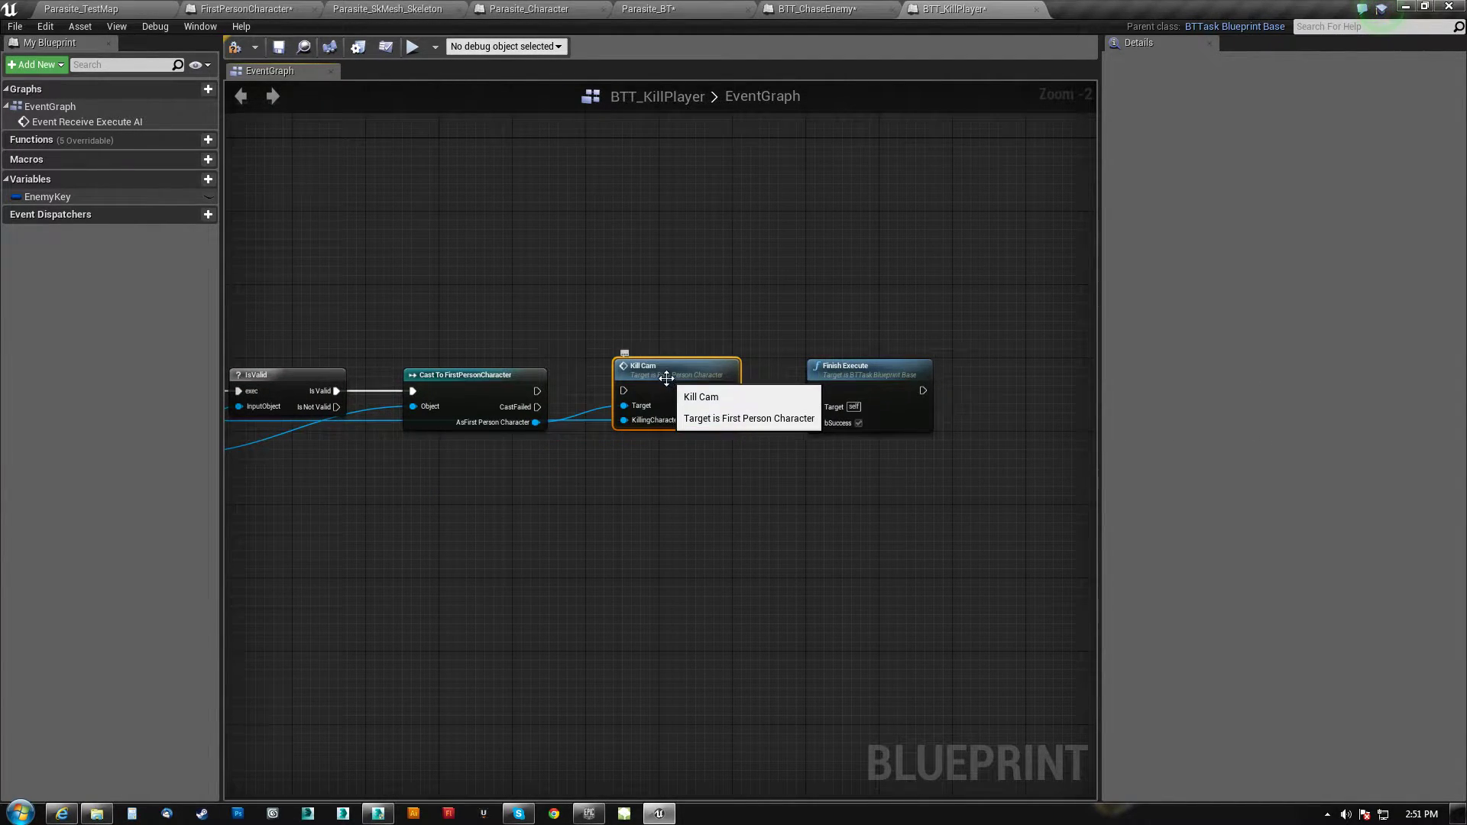
drag(543, 392, 625, 391)
drag(729, 390, 965, 386)
scroll(629, 511, up, 2)
scroll(697, 433, down, 4)
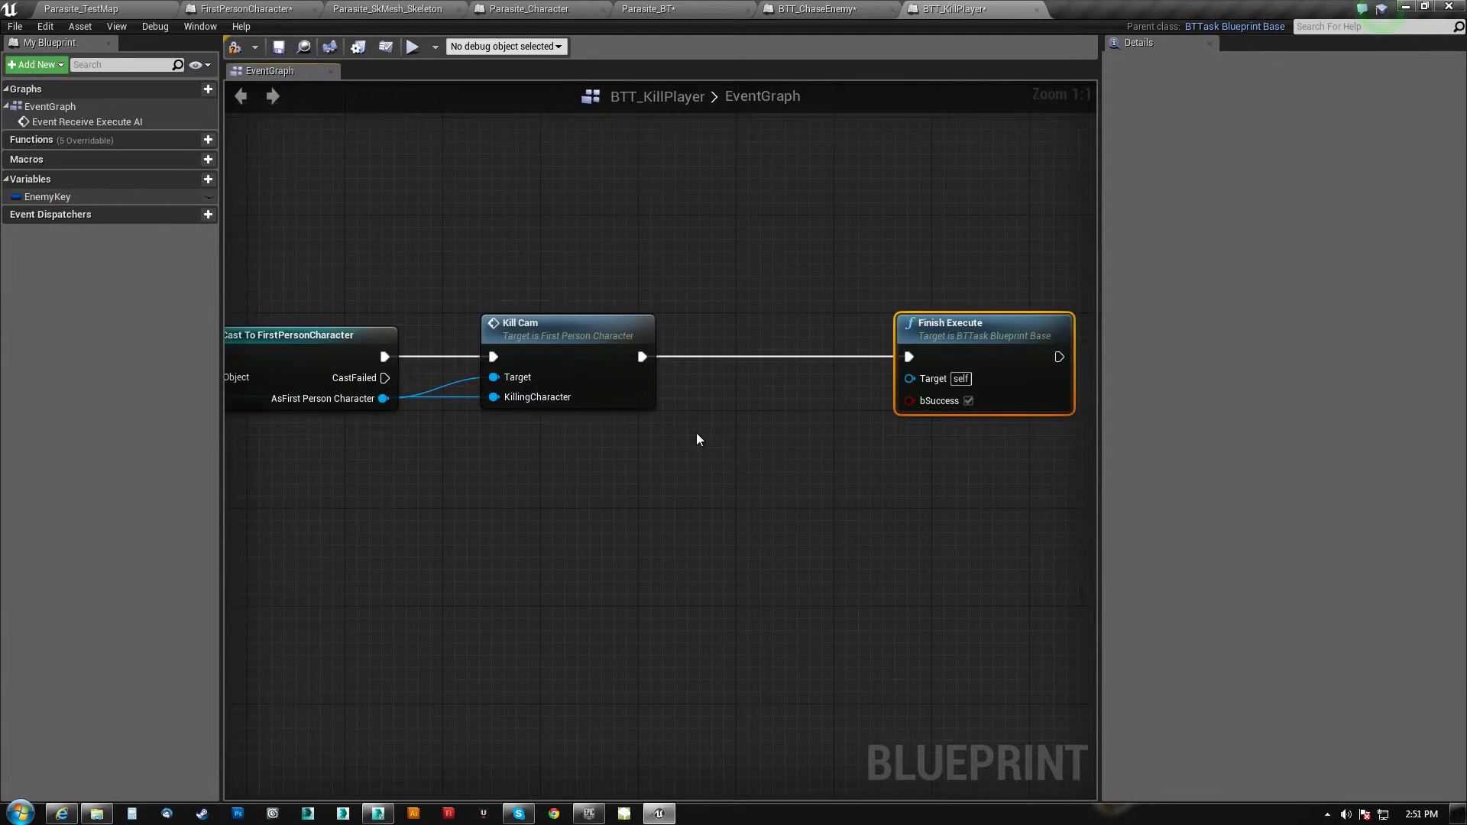
Cast the event's ControlledPawn to Parasite_Character, placing the cast below Kill Cam
right_drag(709, 484, 829, 475)
scroll(736, 456, up, 3)
scroll(729, 506, down, 1)
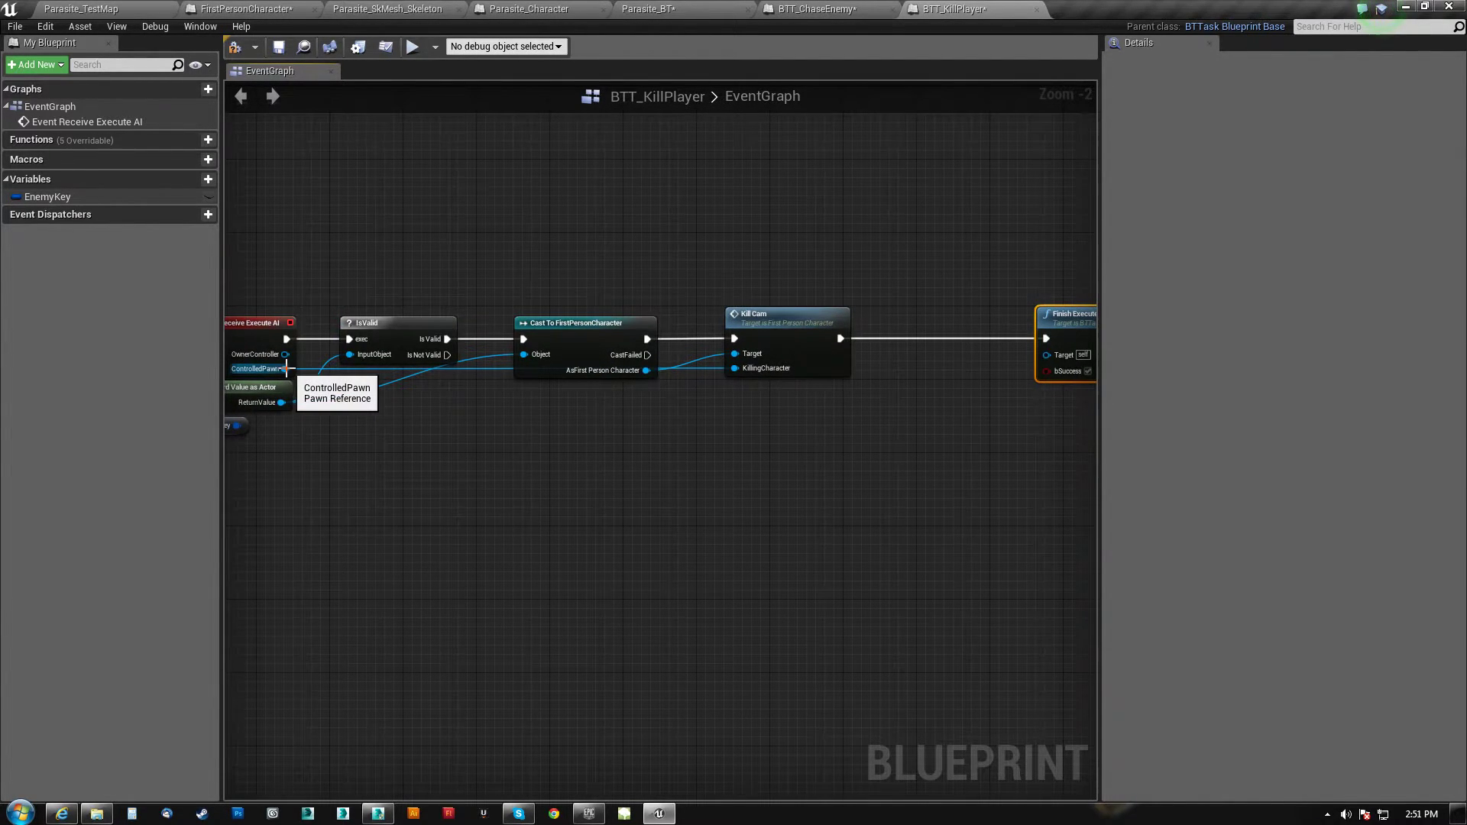
drag(285, 369, 767, 516)
text(cast to )
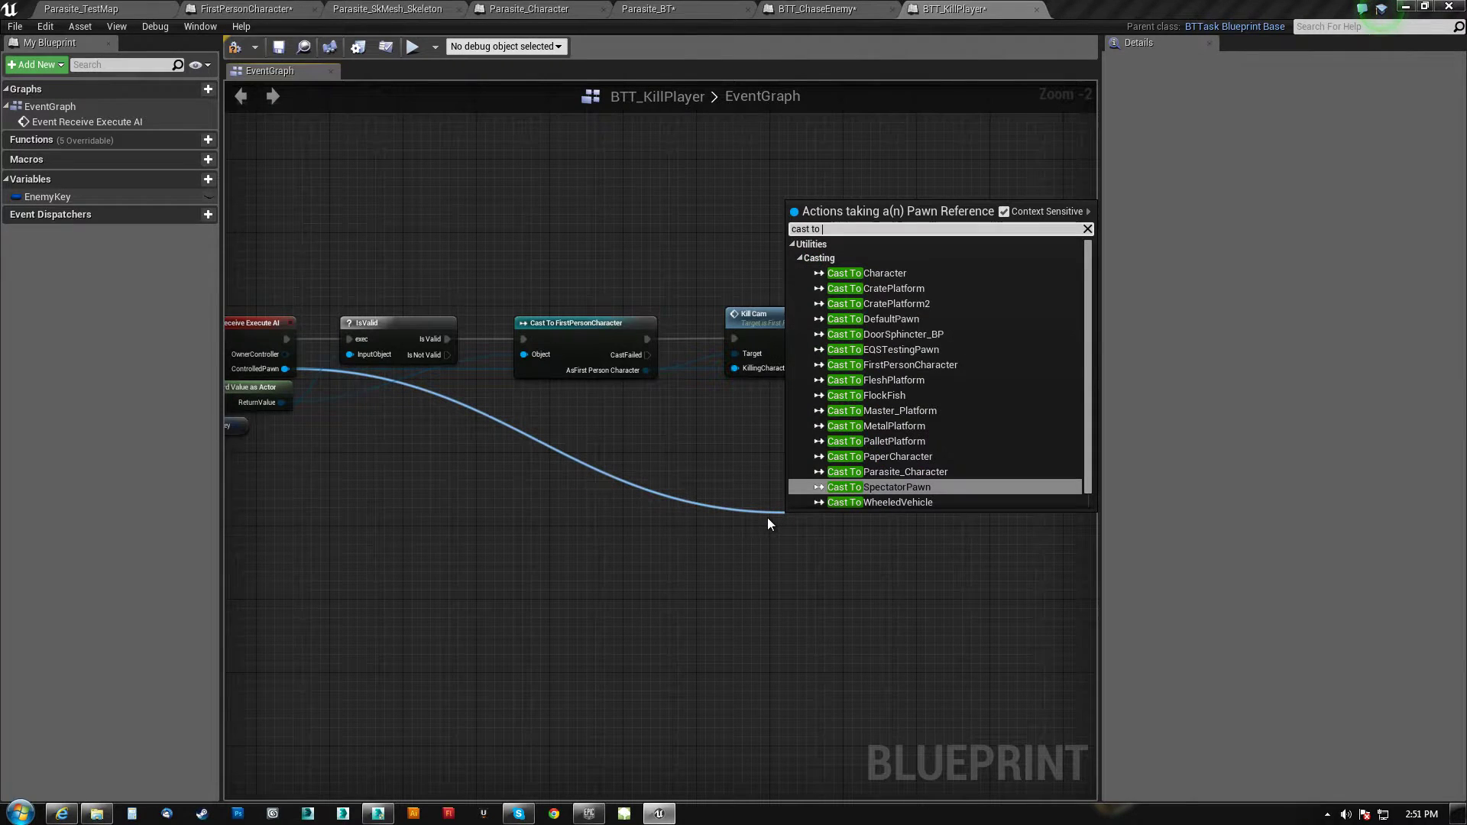
text(para)
click(946, 273)
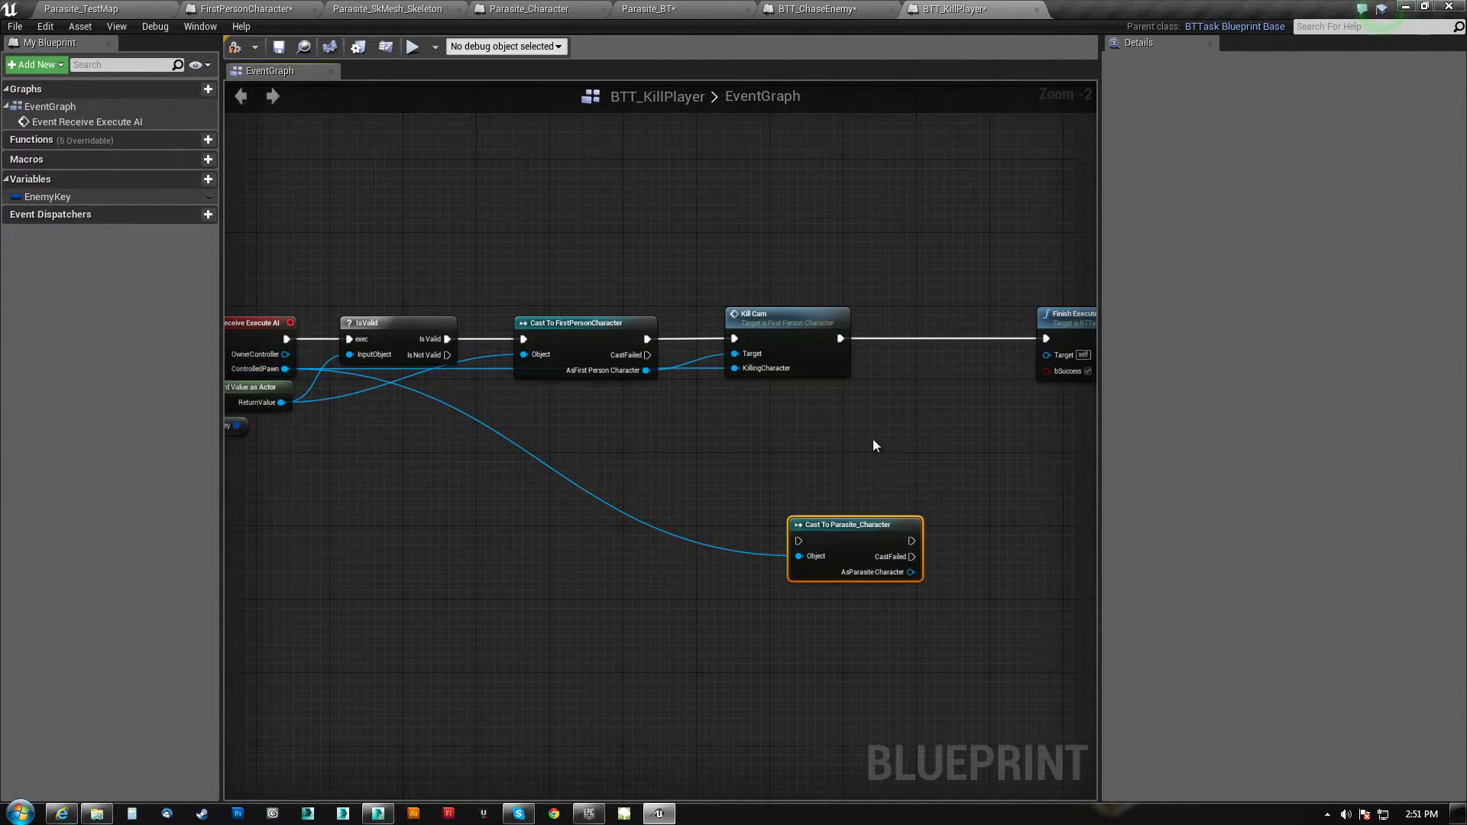
Add a Get Mesh node from the AsParasite Character output of the cast
right_drag(874, 440, 716, 441)
drag(744, 563, 739, 483)
text(get mesh)
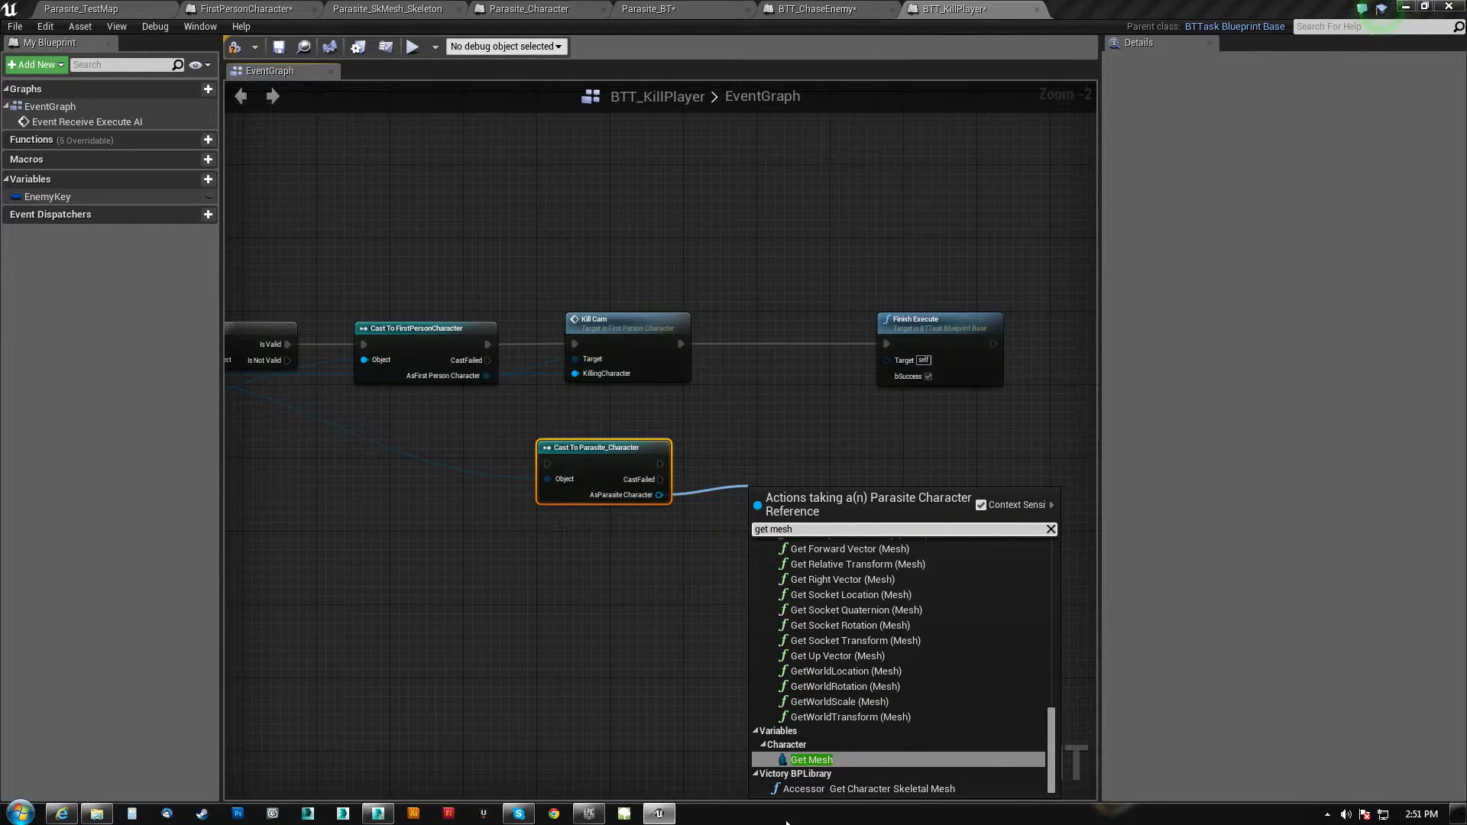
click(812, 760)
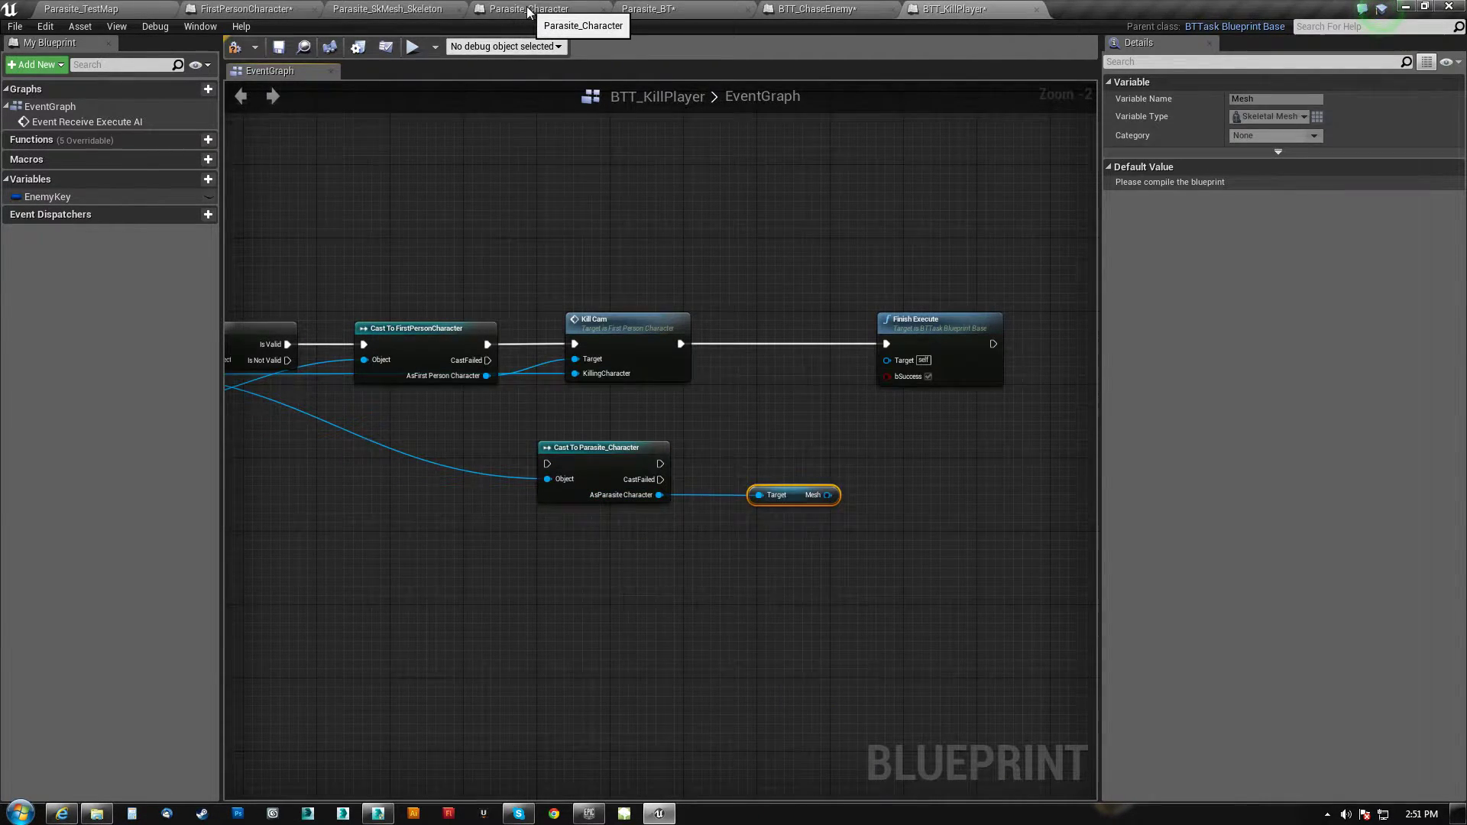
Check the mesh component in Parasite_Character, and in BTT_KillPlayer add a Get Anim Instance node from the Mesh output
click(497, 12)
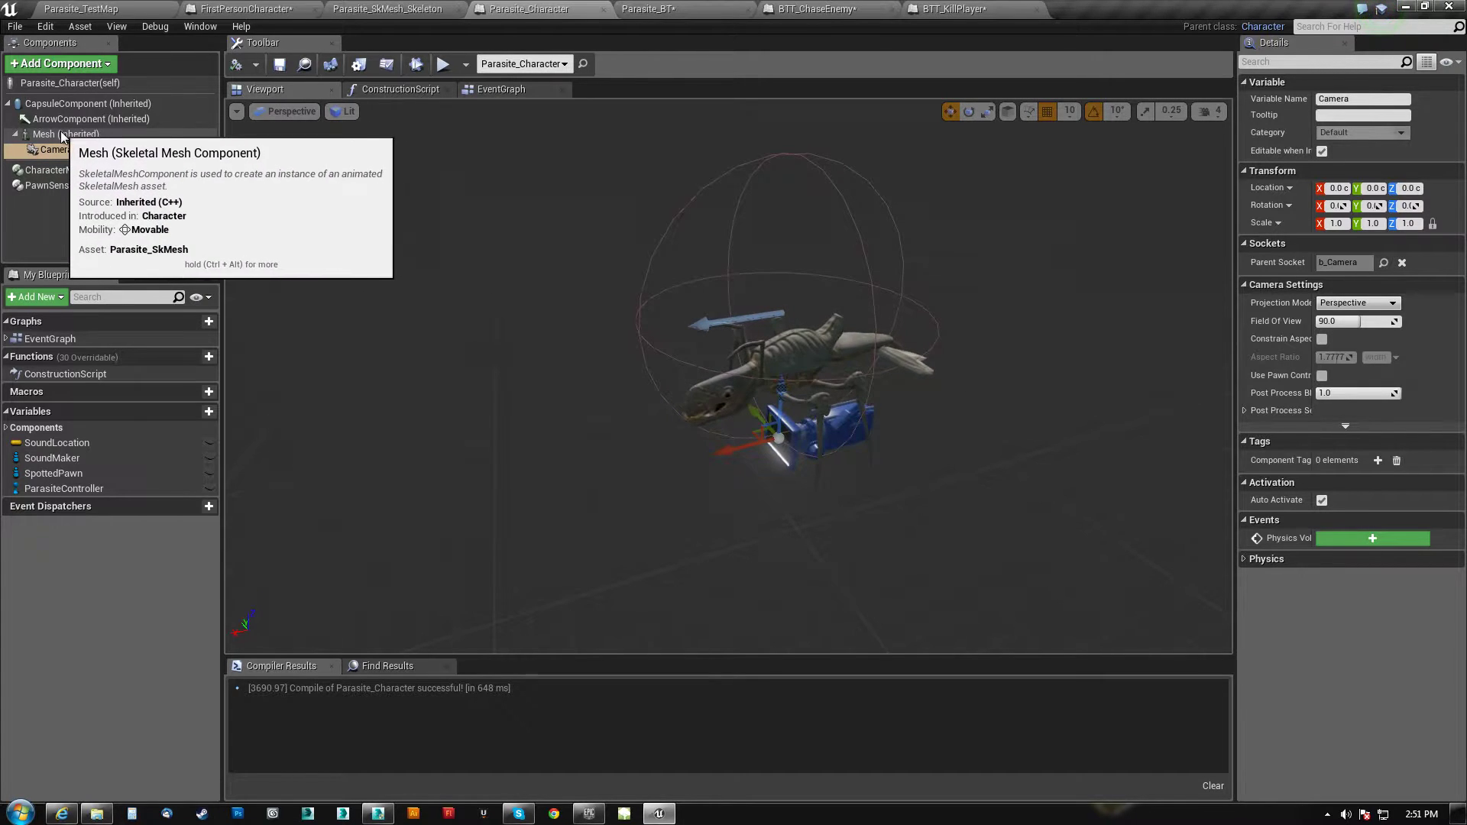
click(964, 9)
scroll(824, 498, up, 2)
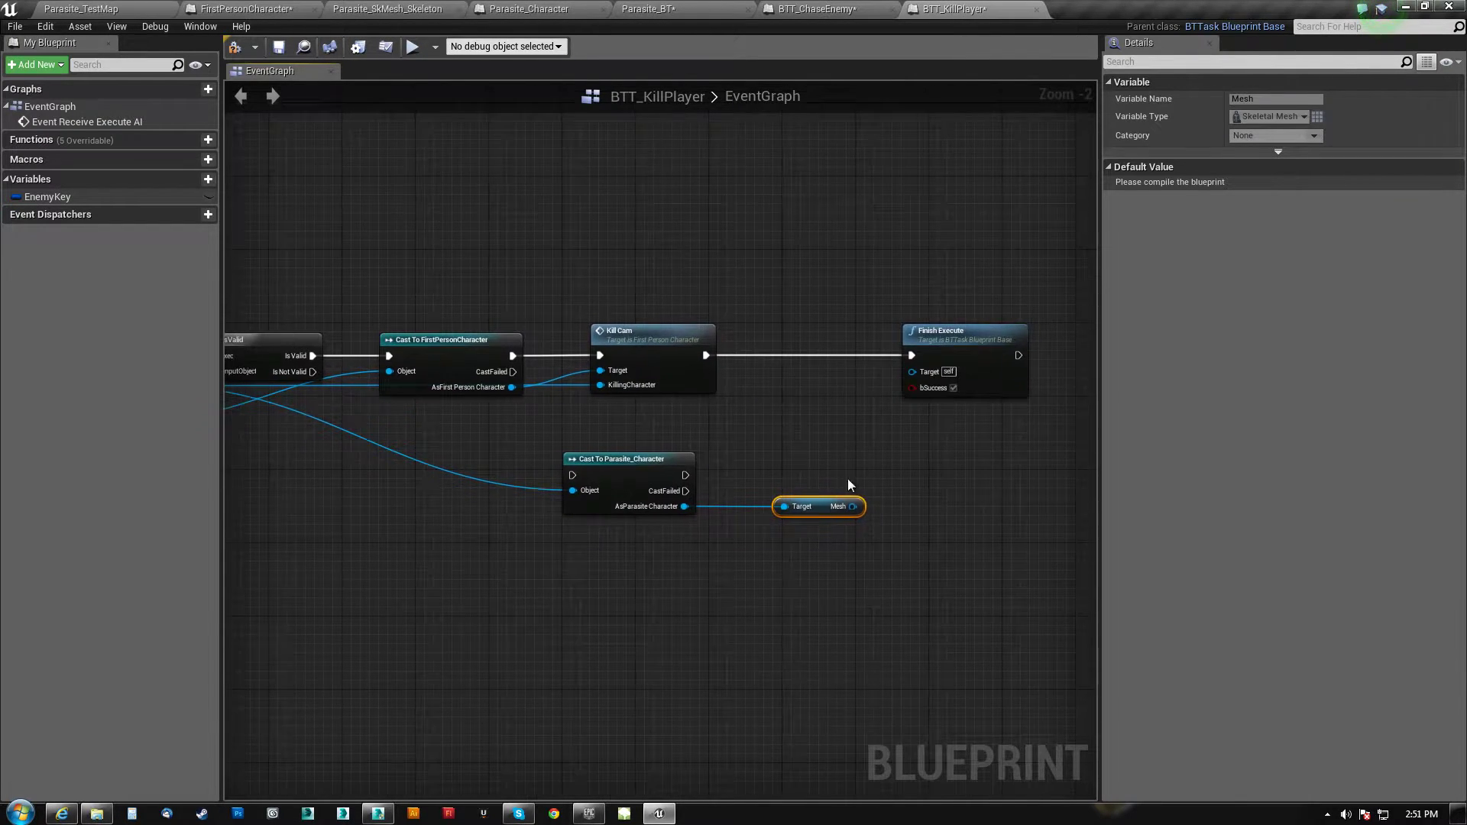
drag(827, 497, 627, 612)
text(get anim in)
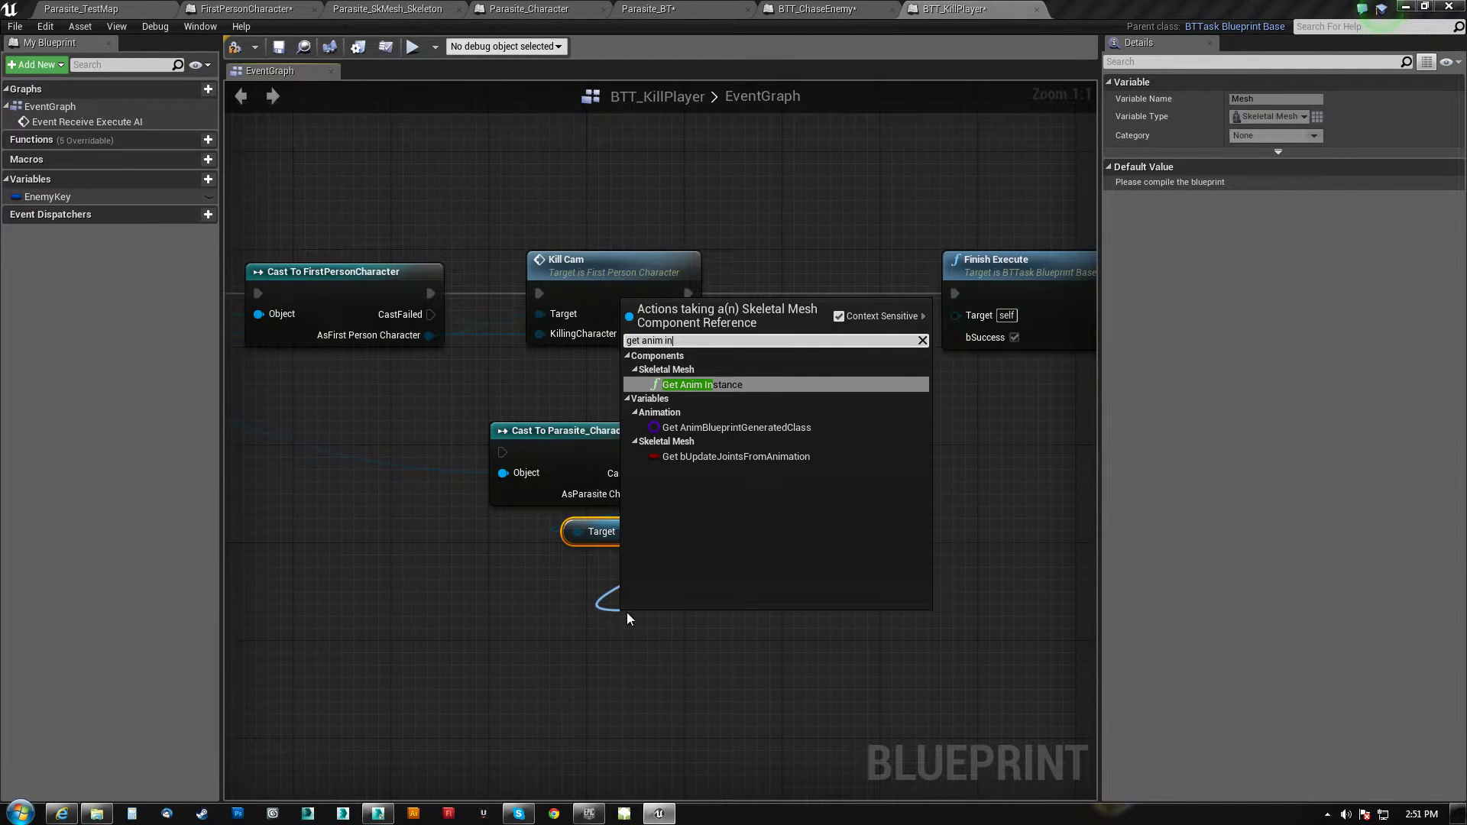
click(736, 388)
drag(703, 610, 789, 499)
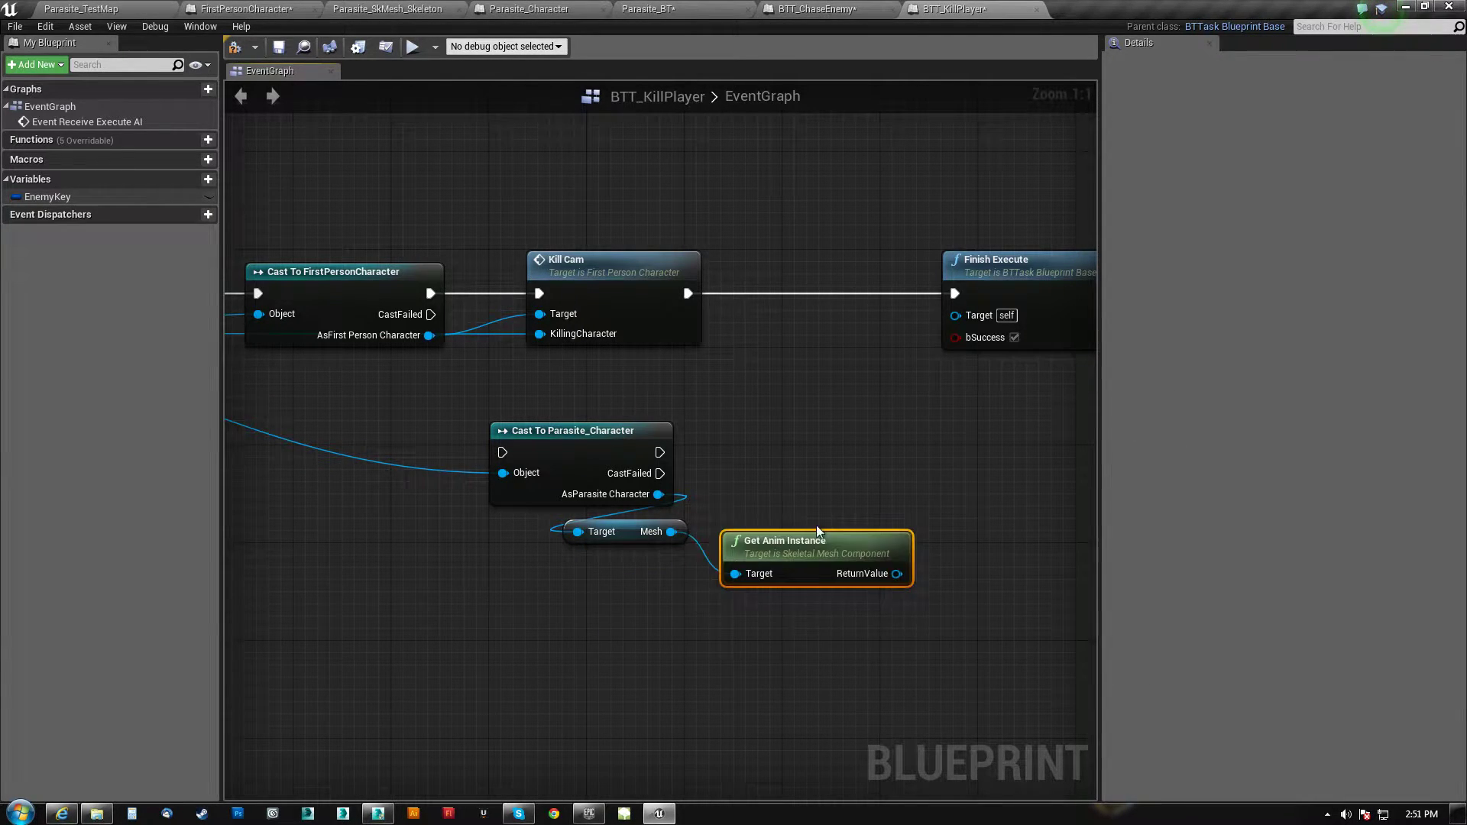
Route Kill Cam's execution into Cast To Parasite_Character, moving Finish Execute farther along and grouping the cast, Mesh and Get Anim Instance nodes beneath Kill Cam
right_drag(718, 367, 611, 378)
drag(525, 438, 720, 426)
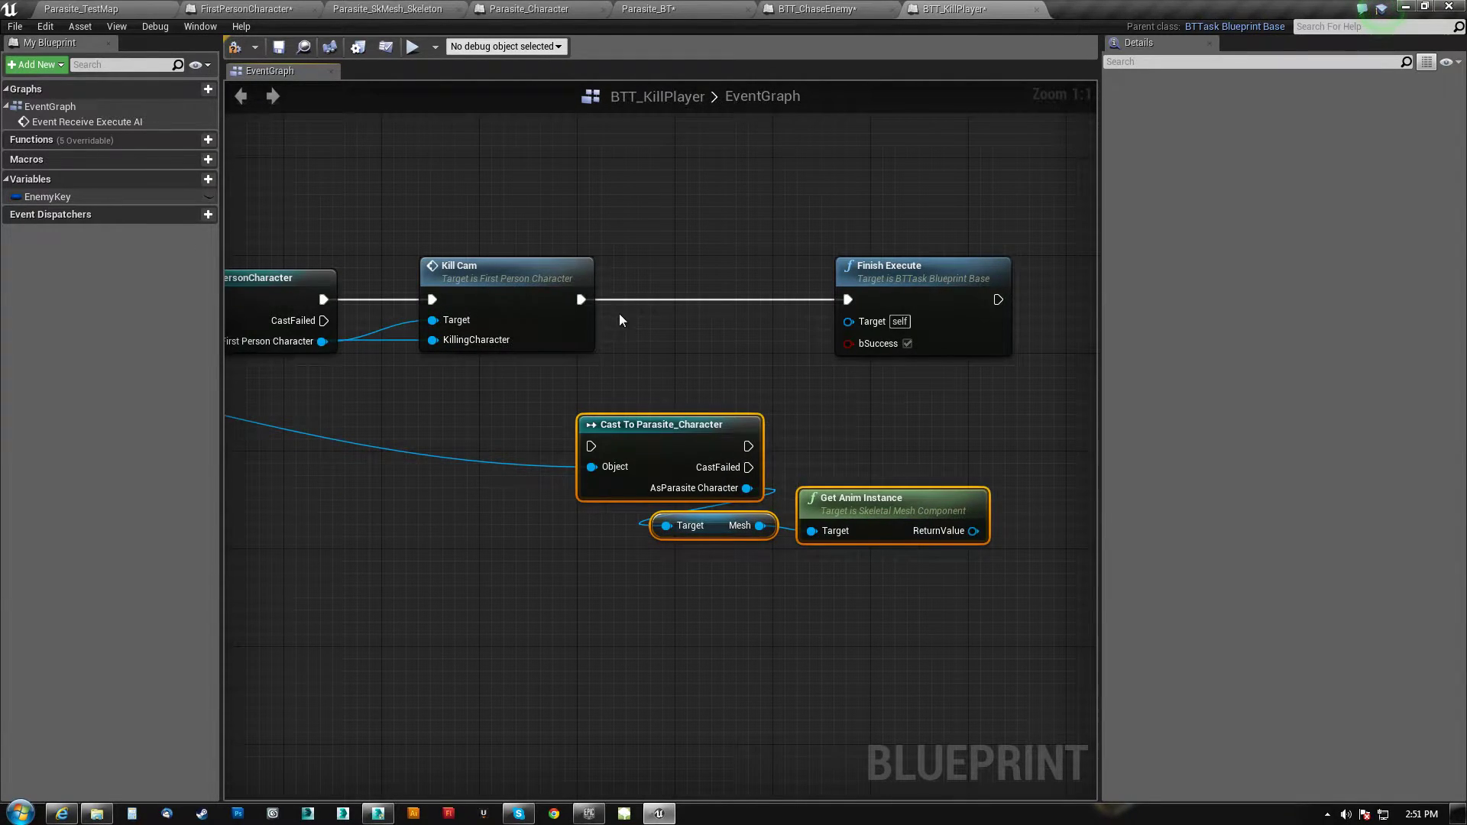
right_drag(864, 368, 656, 376)
drag(719, 280, 1048, 269)
right_drag(636, 338, 865, 274)
drag(621, 576, 991, 350)
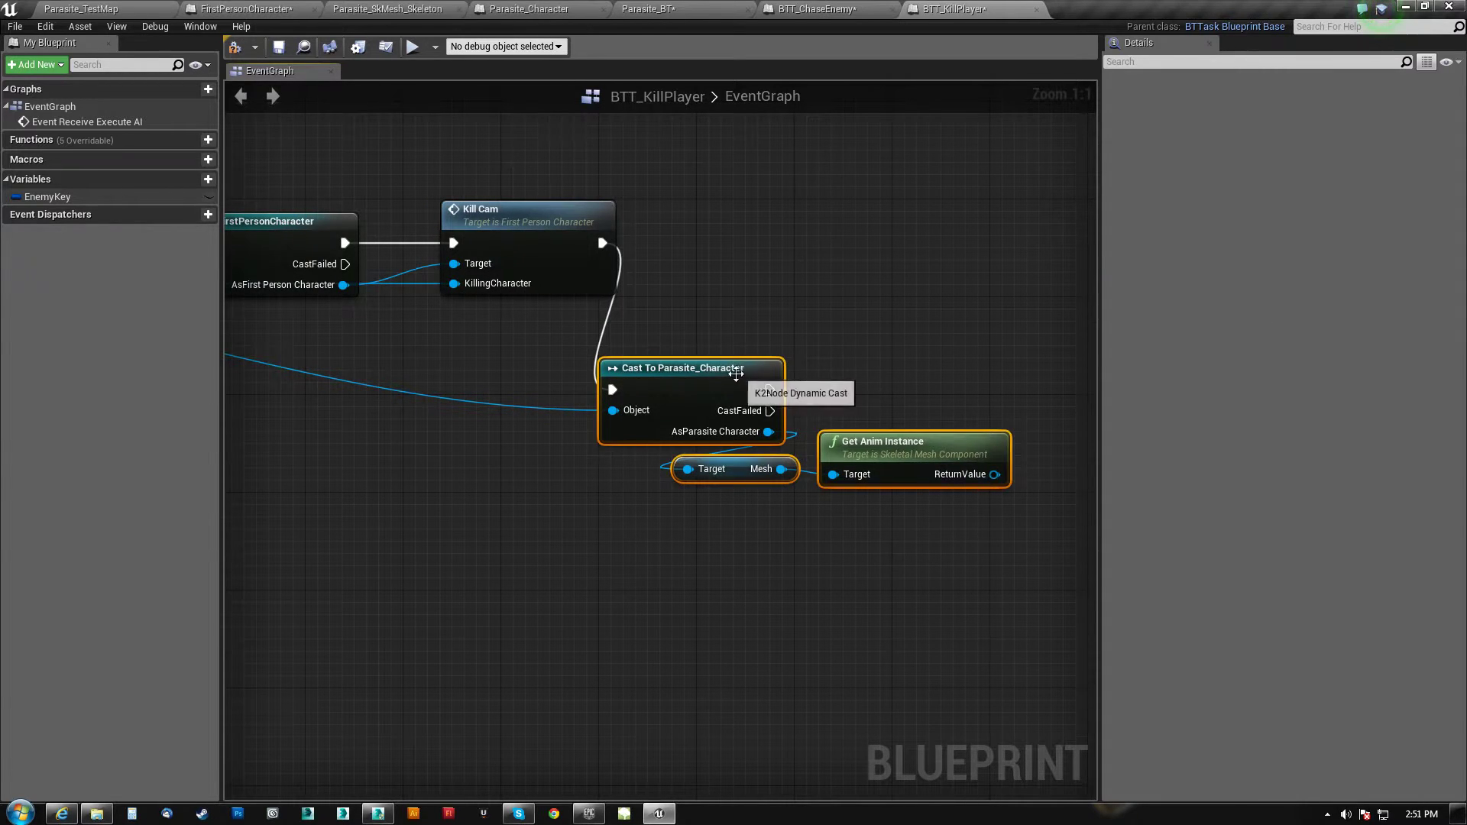
drag(736, 374, 650, 386)
right_drag(848, 392, 796, 405)
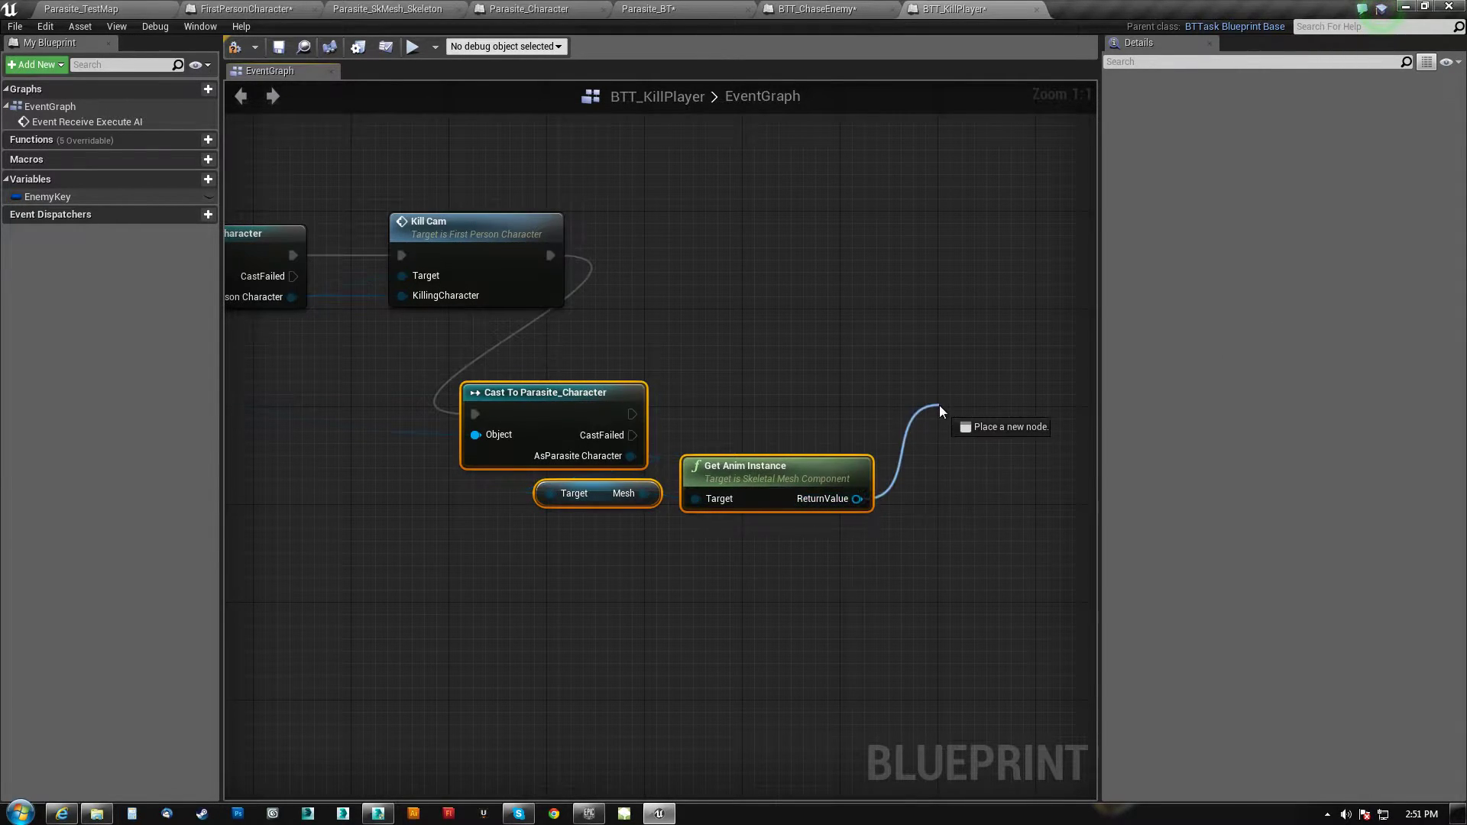
Open Parasite_AnimBP from the Parasite Mesh folder and switch it to animation editing mode
drag(939, 404, 939, 406)
click(867, 351)
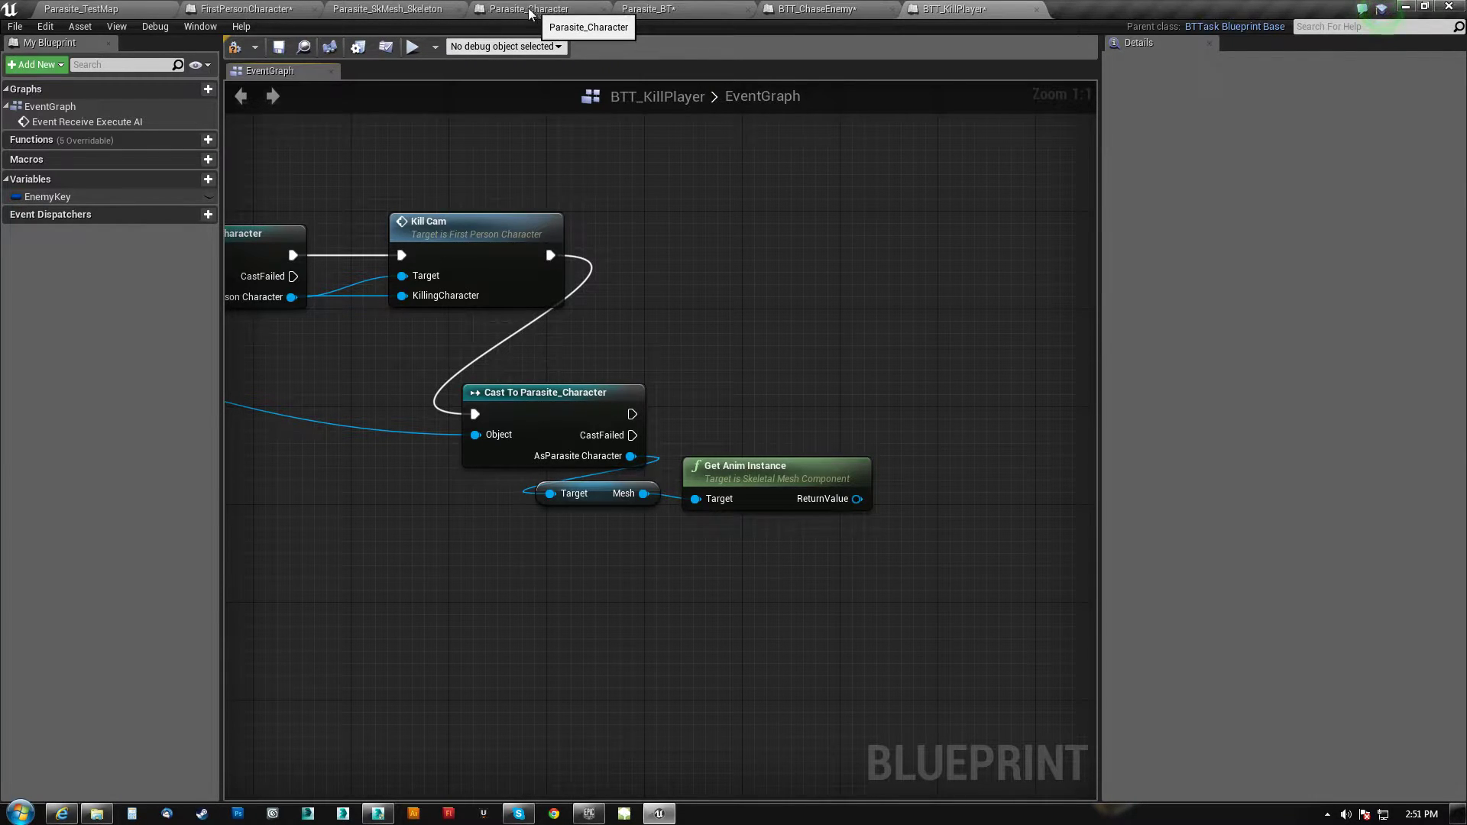
click(130, 7)
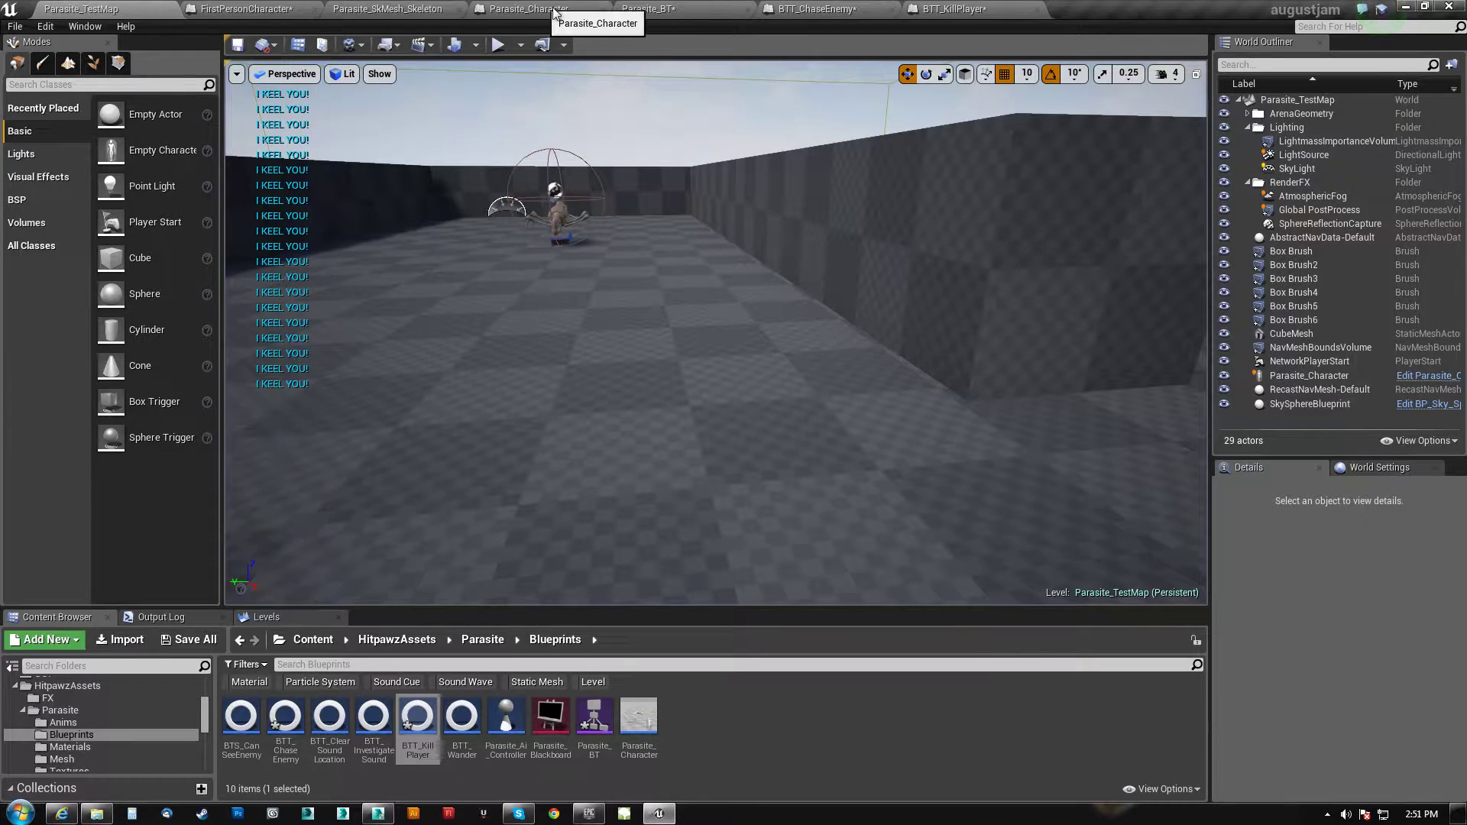
click(64, 757)
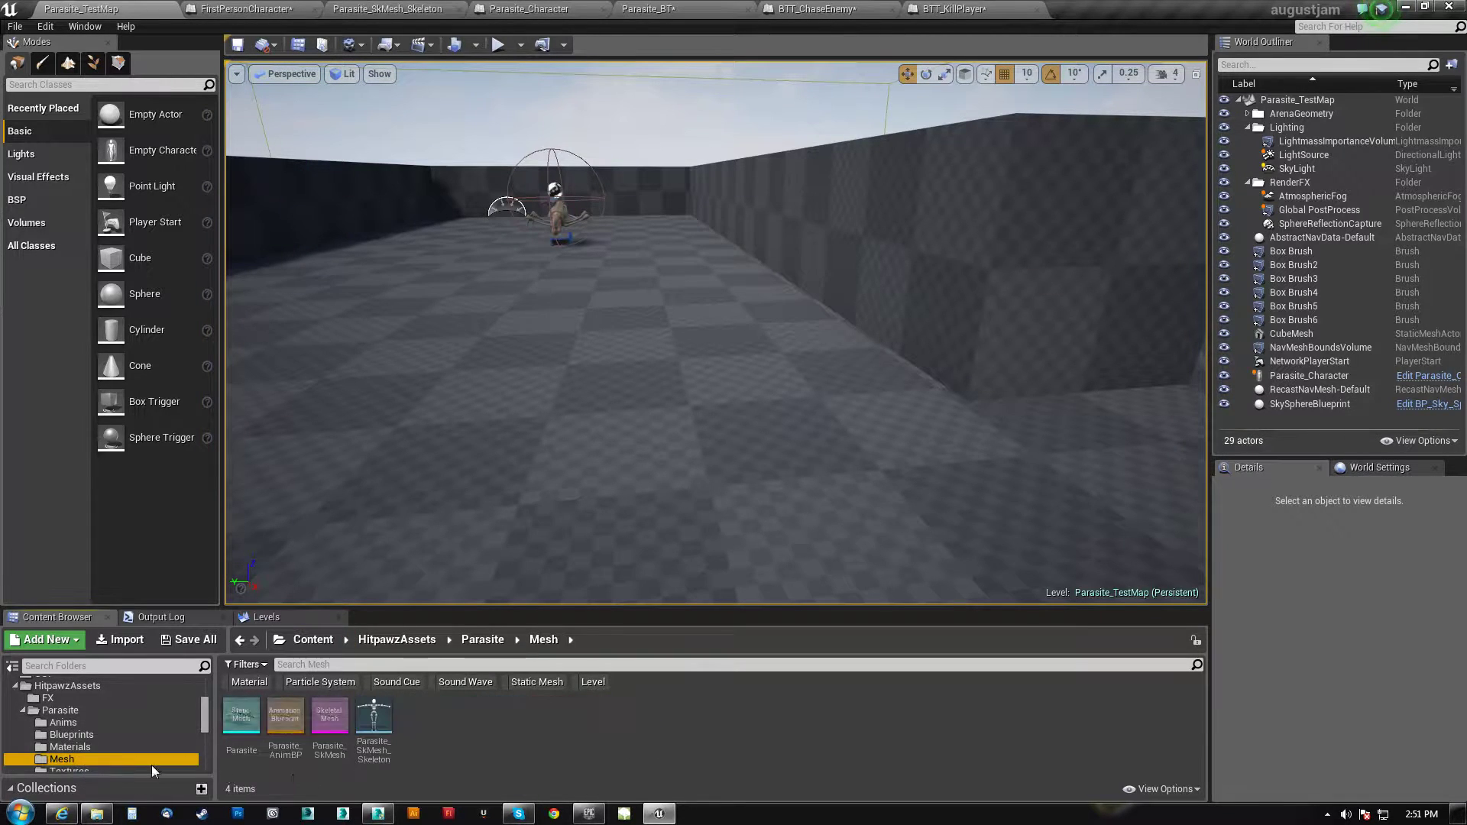
double_click(285, 716)
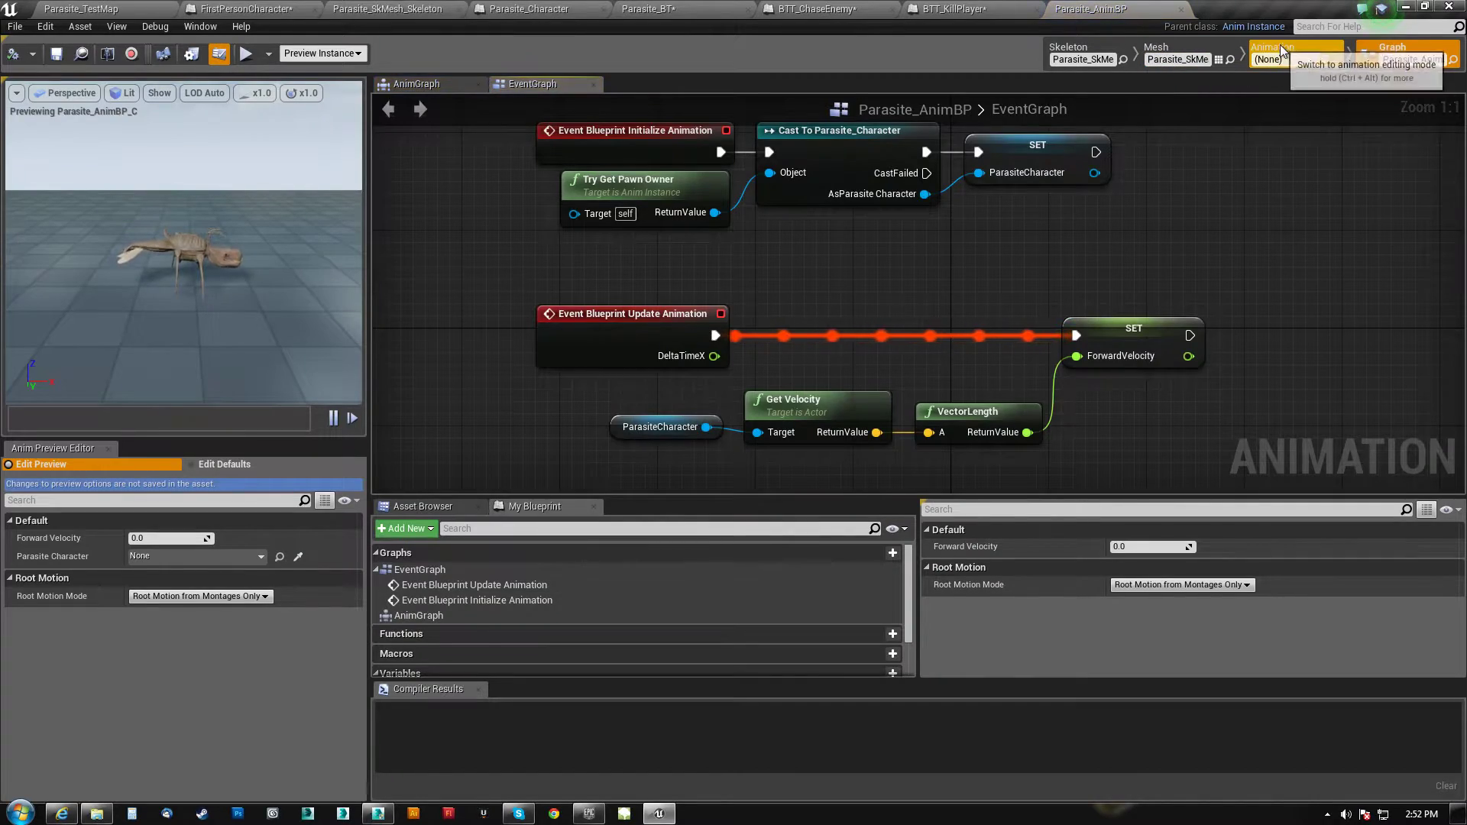
click(1280, 48)
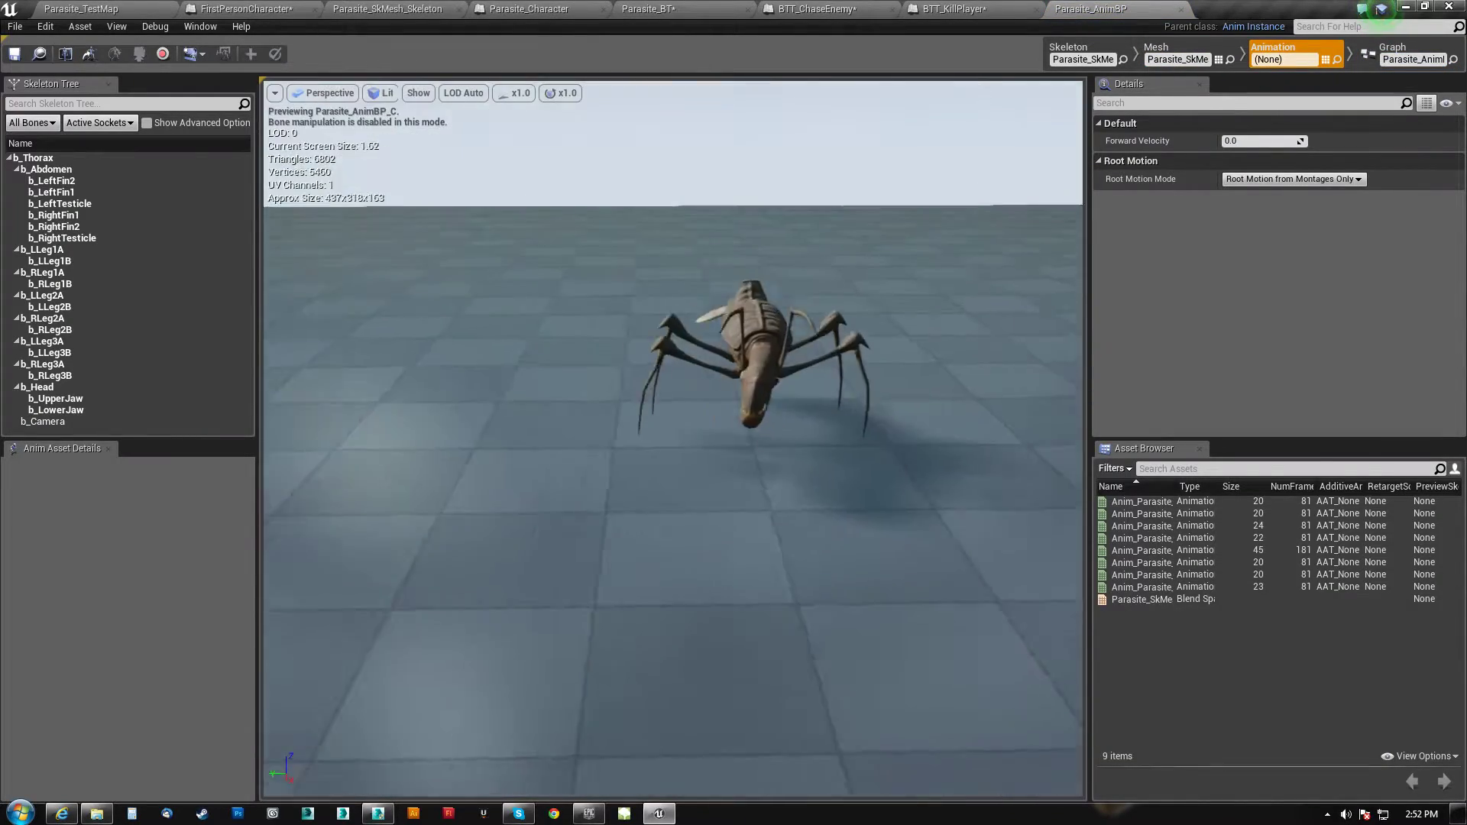
mouse_move(1054, 506)
right_down()
mouse_move(1077, 485)
mouse_move(1054, 506)
right_up()
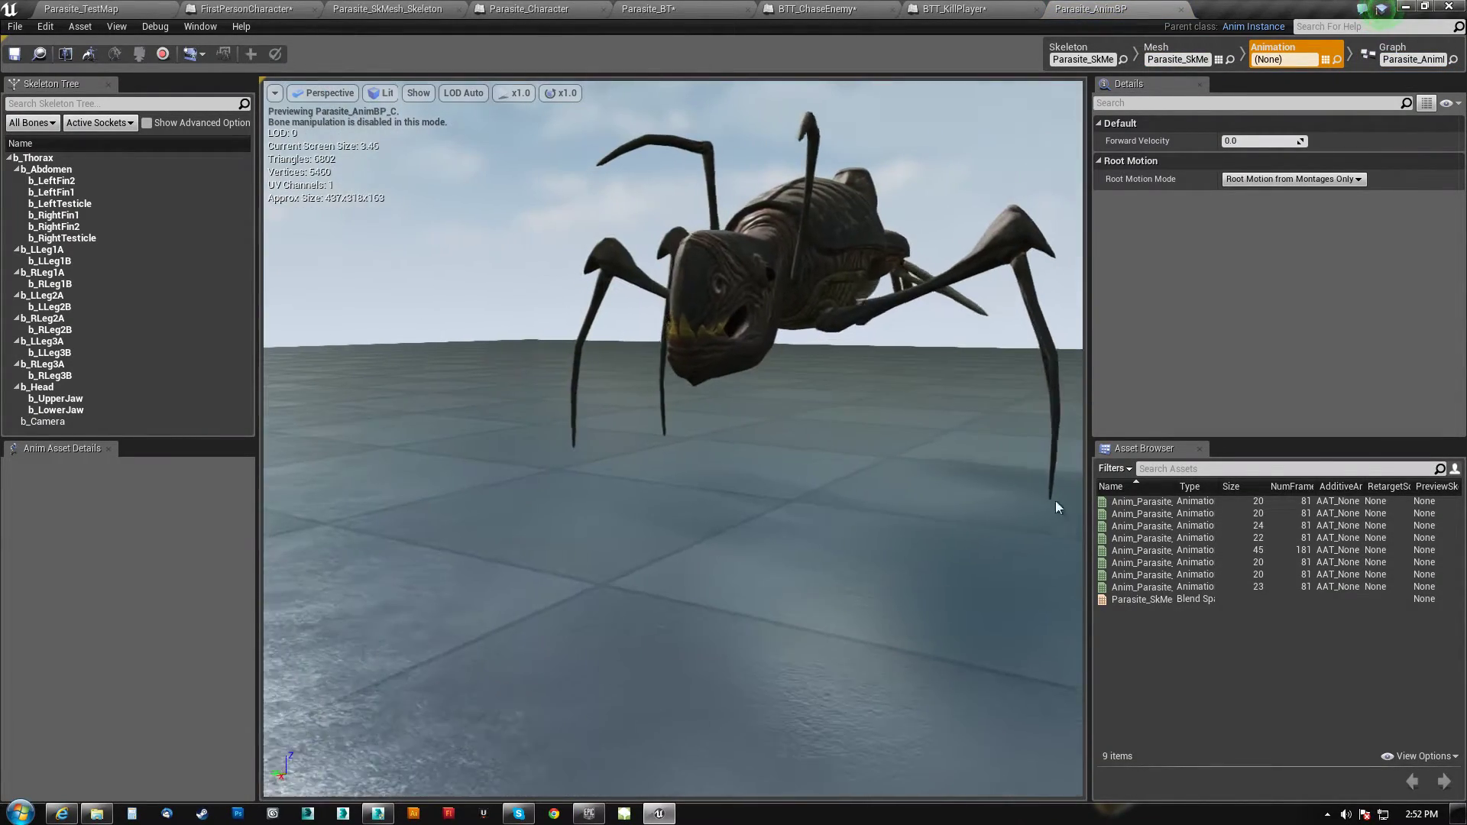
Create an Anim Montage named Parasite_KillMontage in the HitpawzAssets/Parasite/Anims folder
click(206, 53)
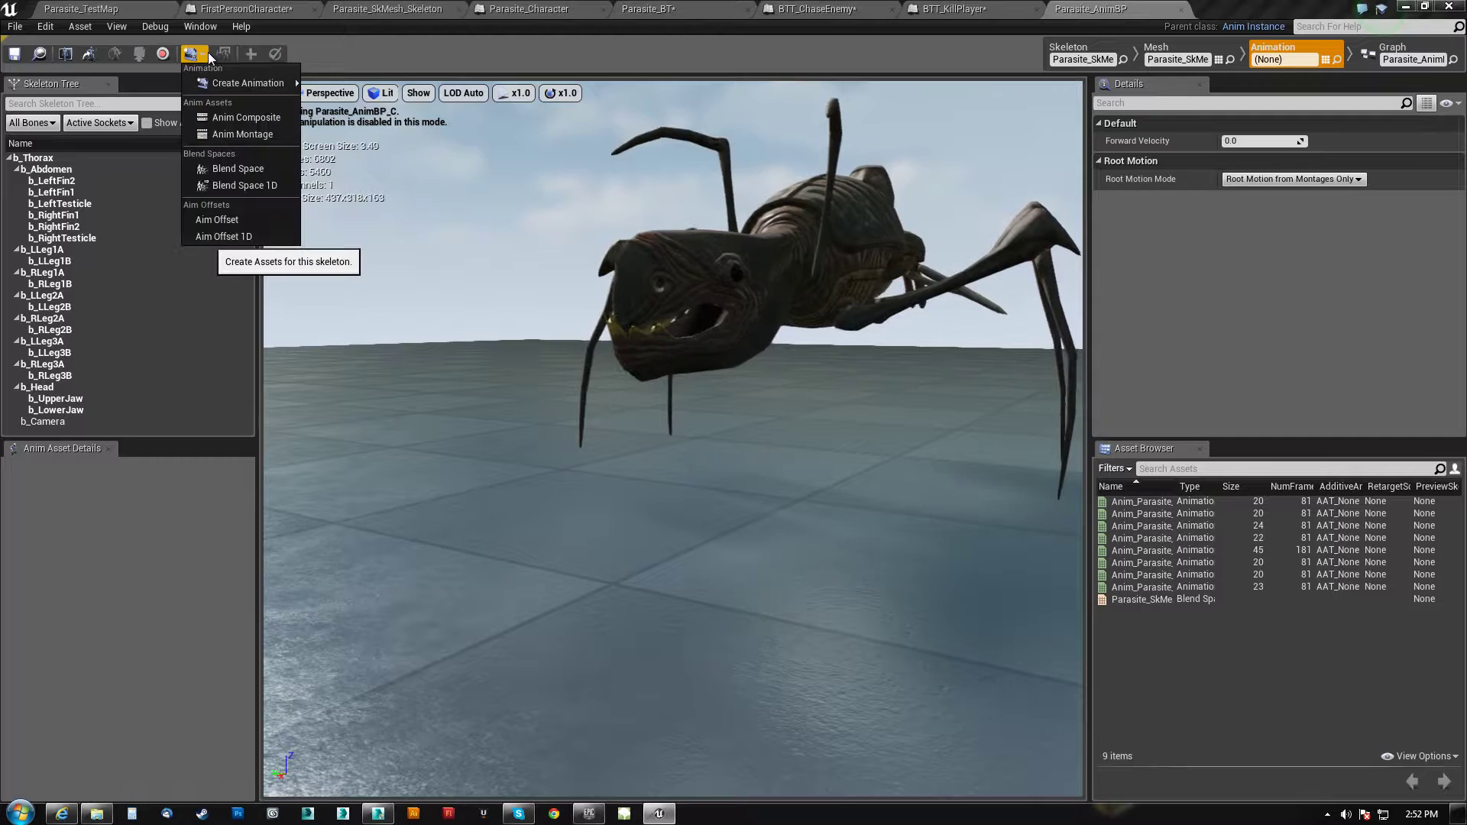
click(251, 134)
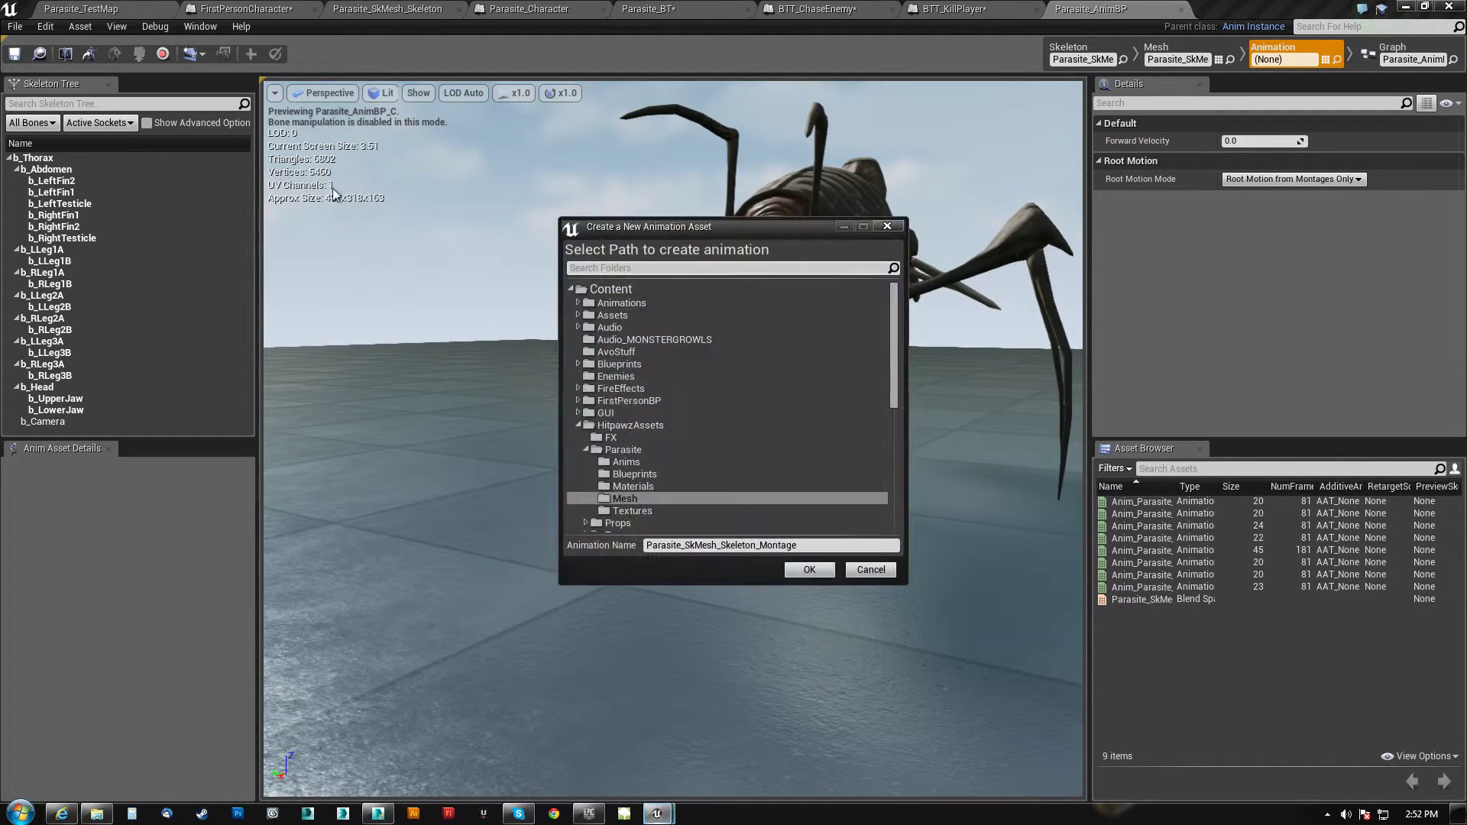
click(627, 463)
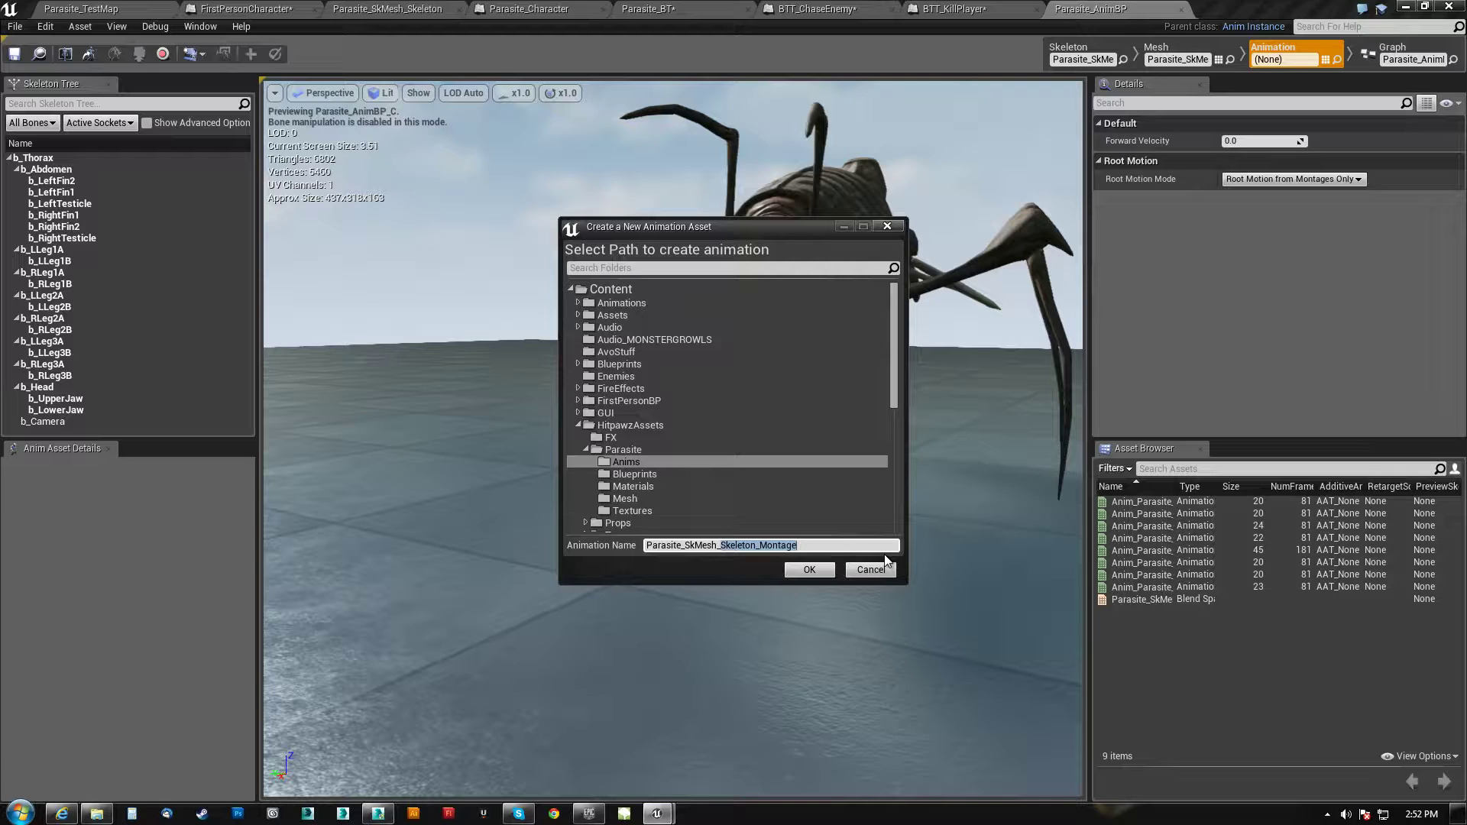
text(Kill)
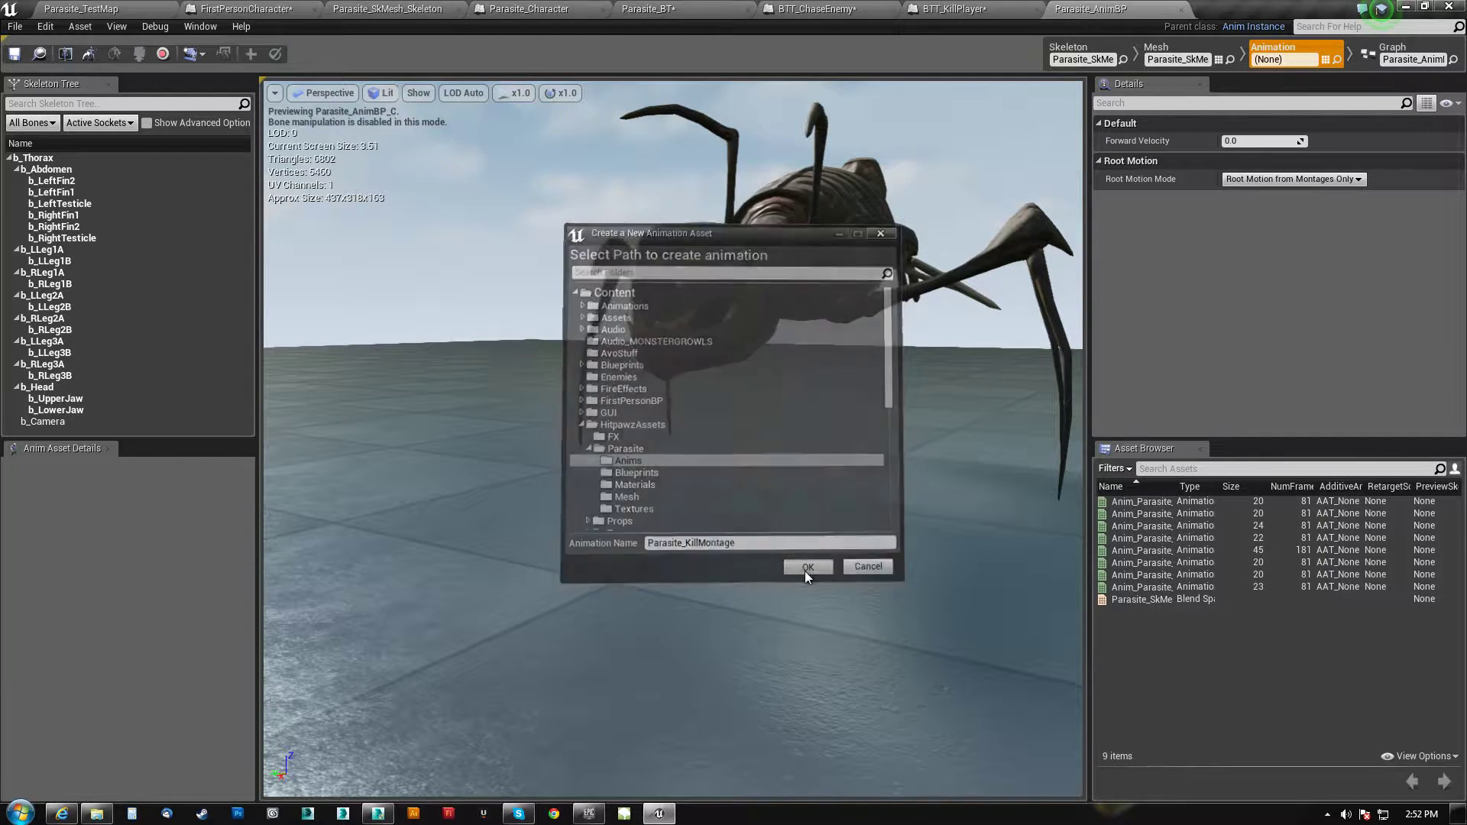
click(809, 570)
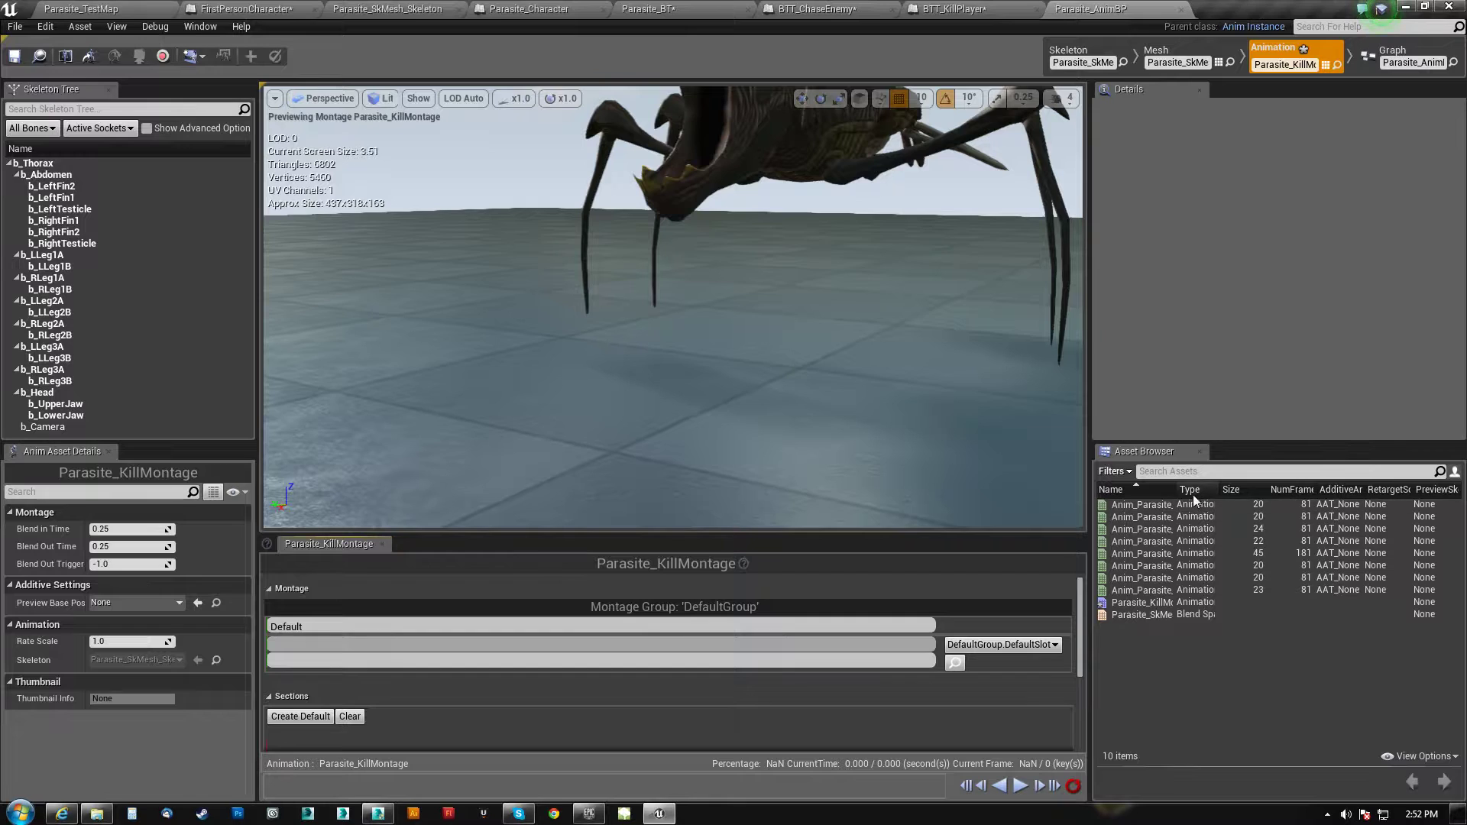
Widen the asset list's Name column and add Anim_Parasite_KillCam1 to the DefaultGroup.DefaultSlot track of Parasite_KillMontage
drag(1177, 490, 1268, 490)
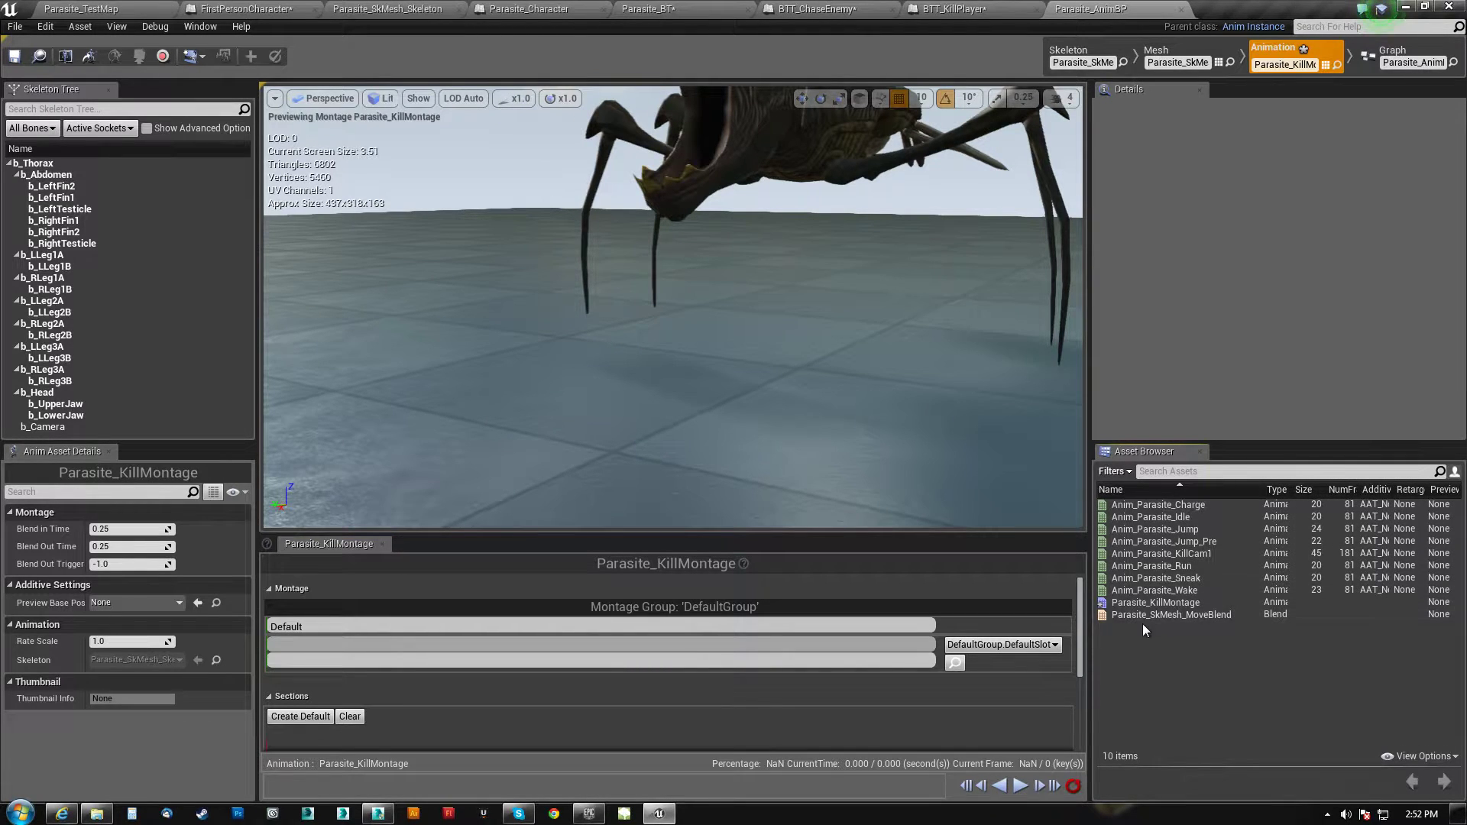
drag(1160, 554, 572, 641)
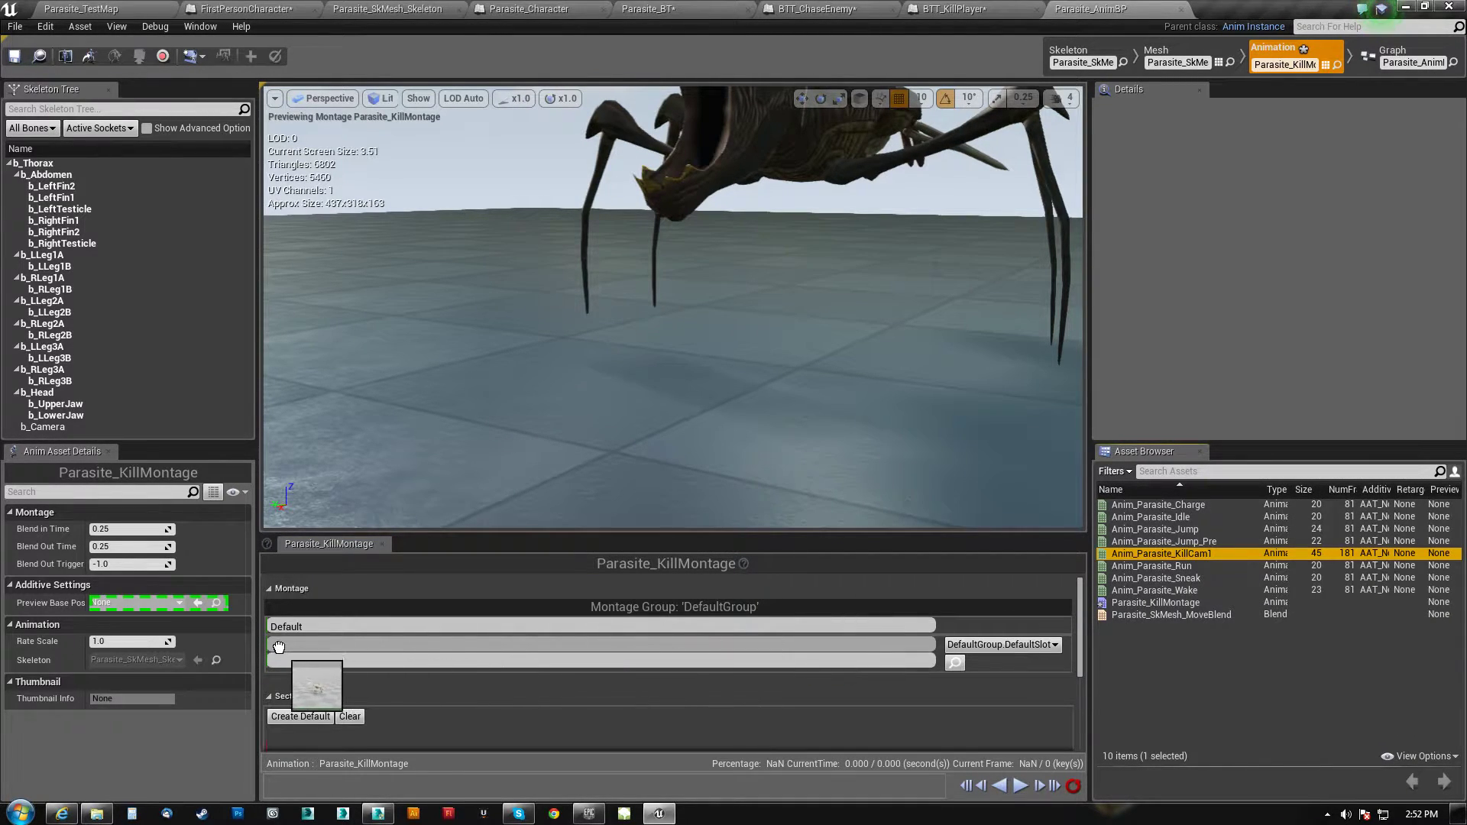
drag(280, 650, 276, 653)
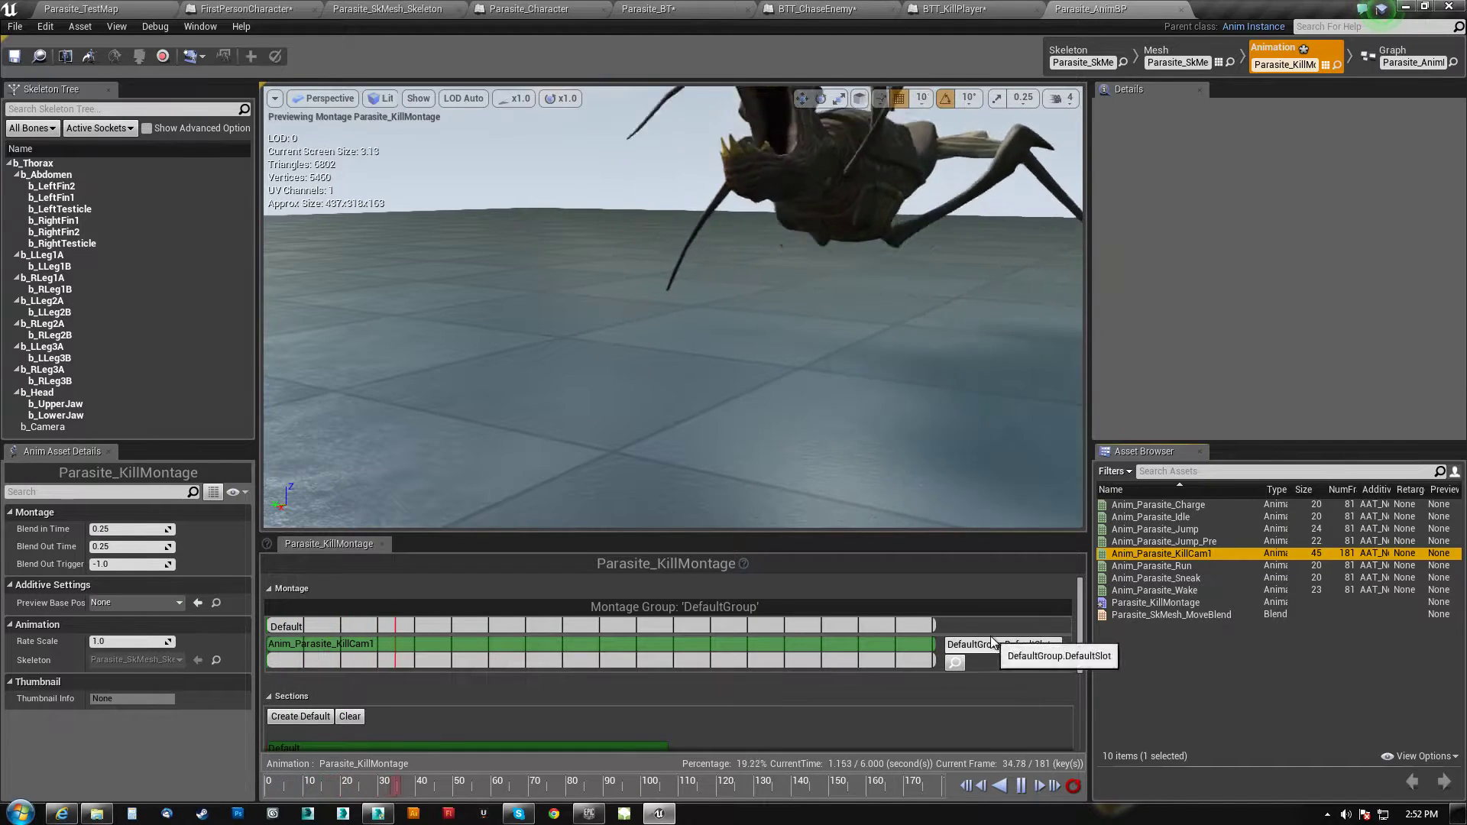
Preview Parasite_KillMontage, scrub to its last frames and examine the parasite's final kill pose from different angles
right_drag(871, 435, 871, 382)
key(s)
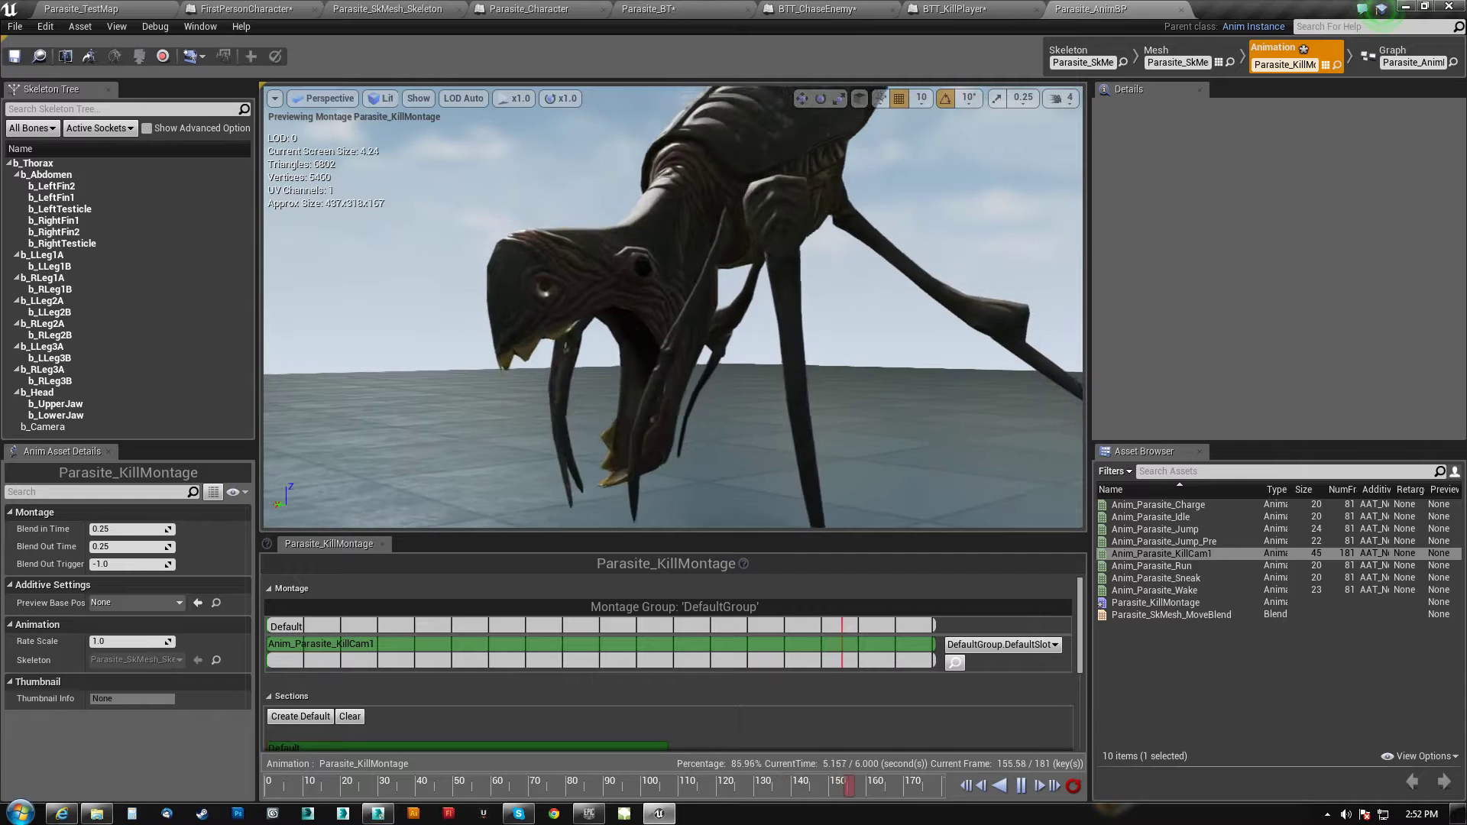
scroll(678, 699, down, 3)
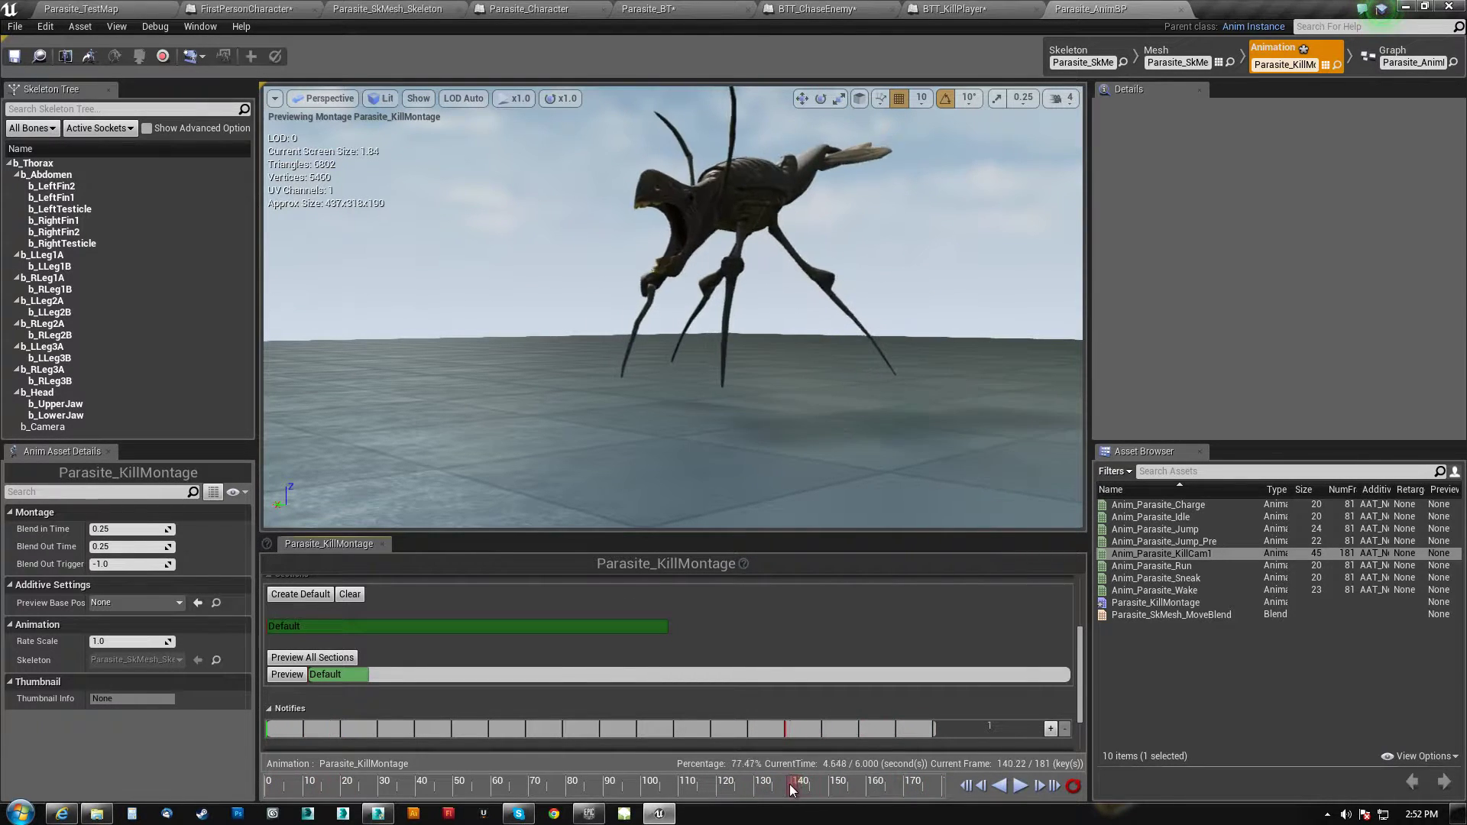
click(832, 789)
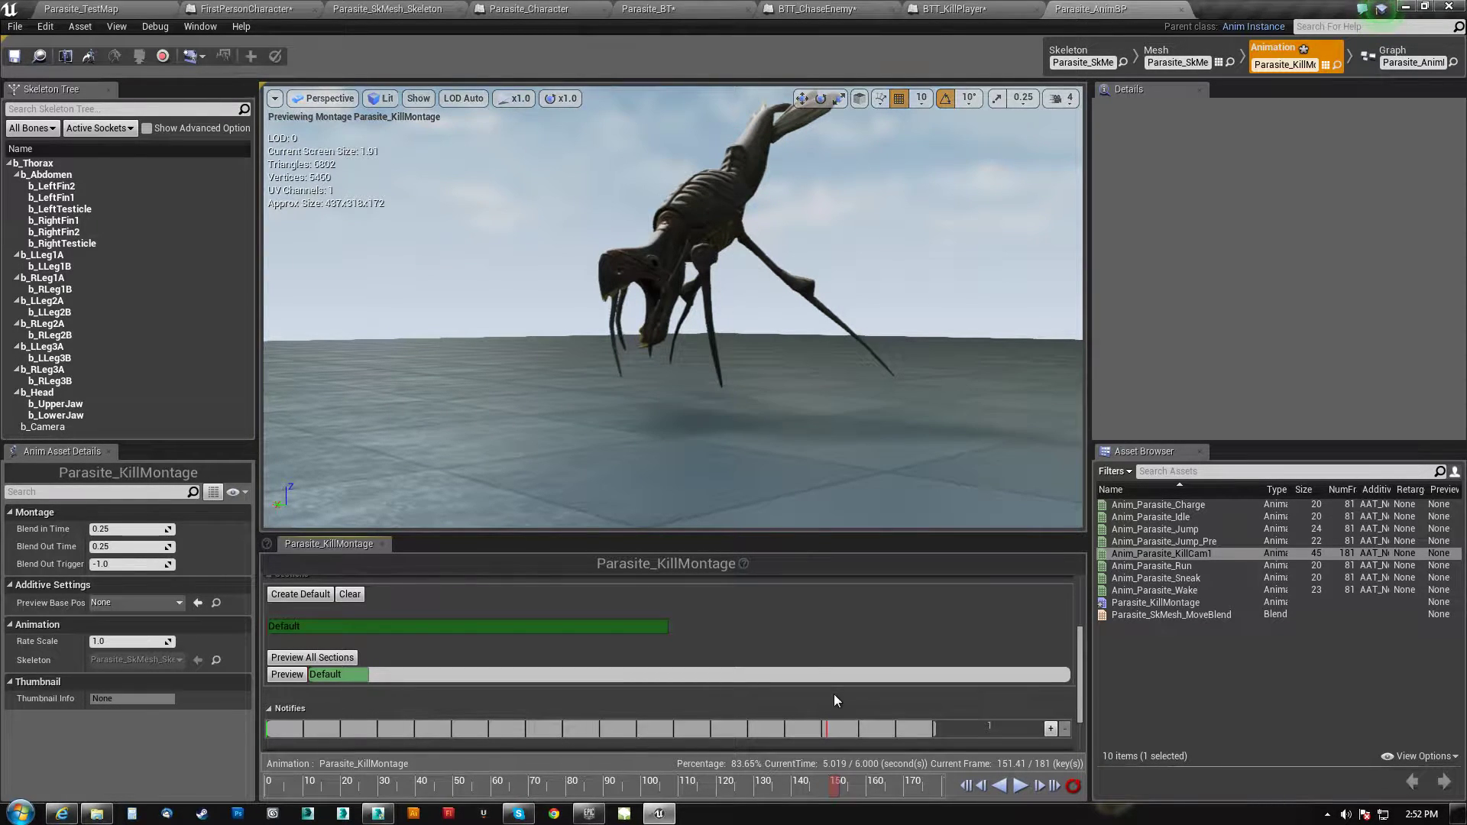
drag(836, 795, 943, 780)
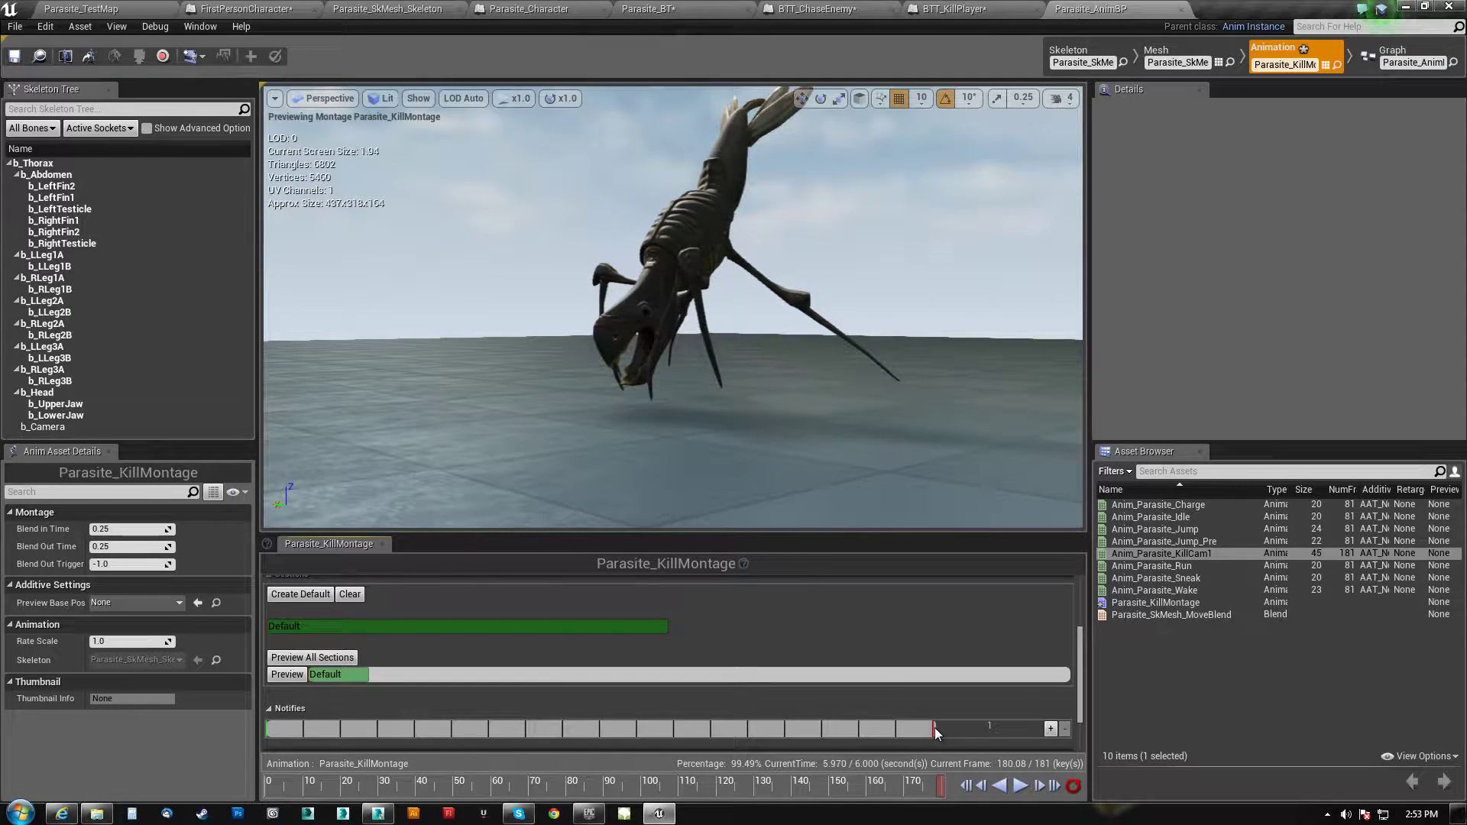
right_drag(724, 429, 565, 217)
right_drag(655, 227, 790, 210)
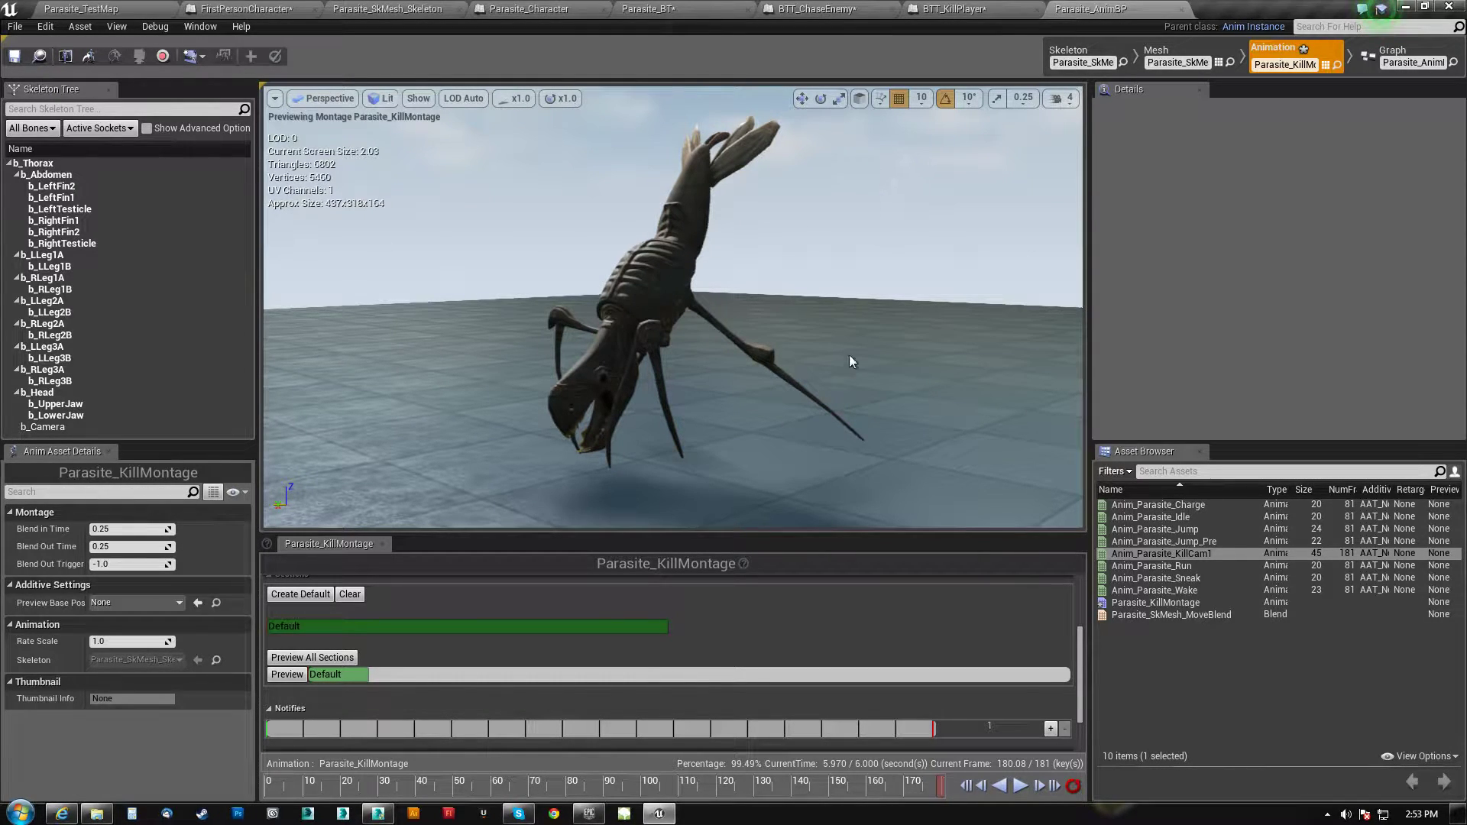
mouse_move(709, 371)
right_down()
mouse_move(715, 361)
mouse_move(802, 405)
mouse_move(825, 275)
mouse_move(764, 359)
mouse_move(772, 305)
mouse_move(763, 359)
mouse_move(756, 305)
mouse_move(717, 333)
mouse_move(756, 279)
mouse_move(738, 259)
mouse_move(745, 351)
mouse_move(711, 329)
mouse_move(718, 367)
mouse_move(691, 364)
right_up()
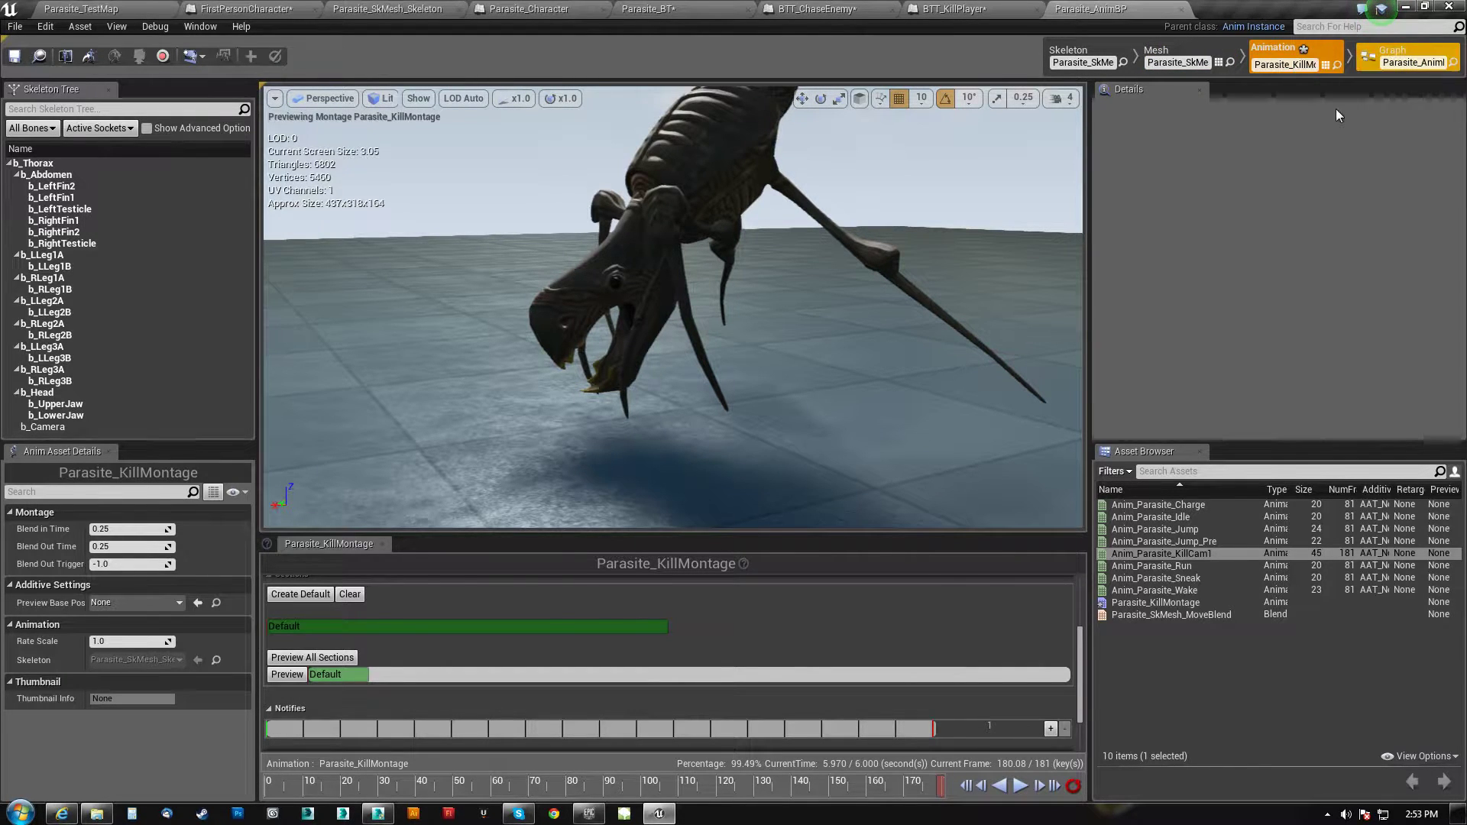
Open the AnimGraph of Parasite_AnimBP and move the ForwardVelocity and Parasite_SkMesh_MoveBlend nodes farther away from Final Animation Pose
click(1398, 57)
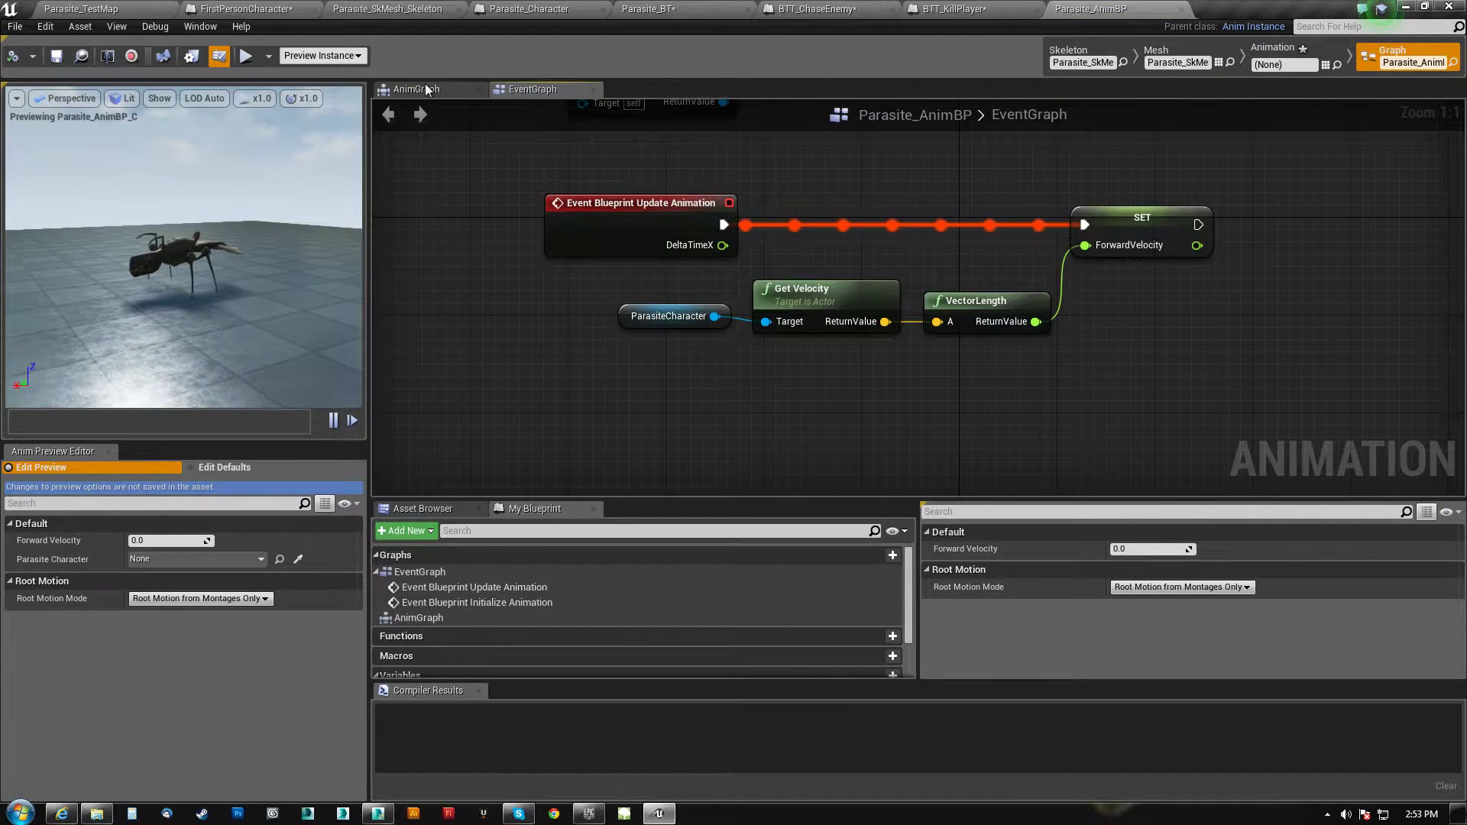
drag(430, 88, 472, 106)
right_drag(896, 435, 883, 406)
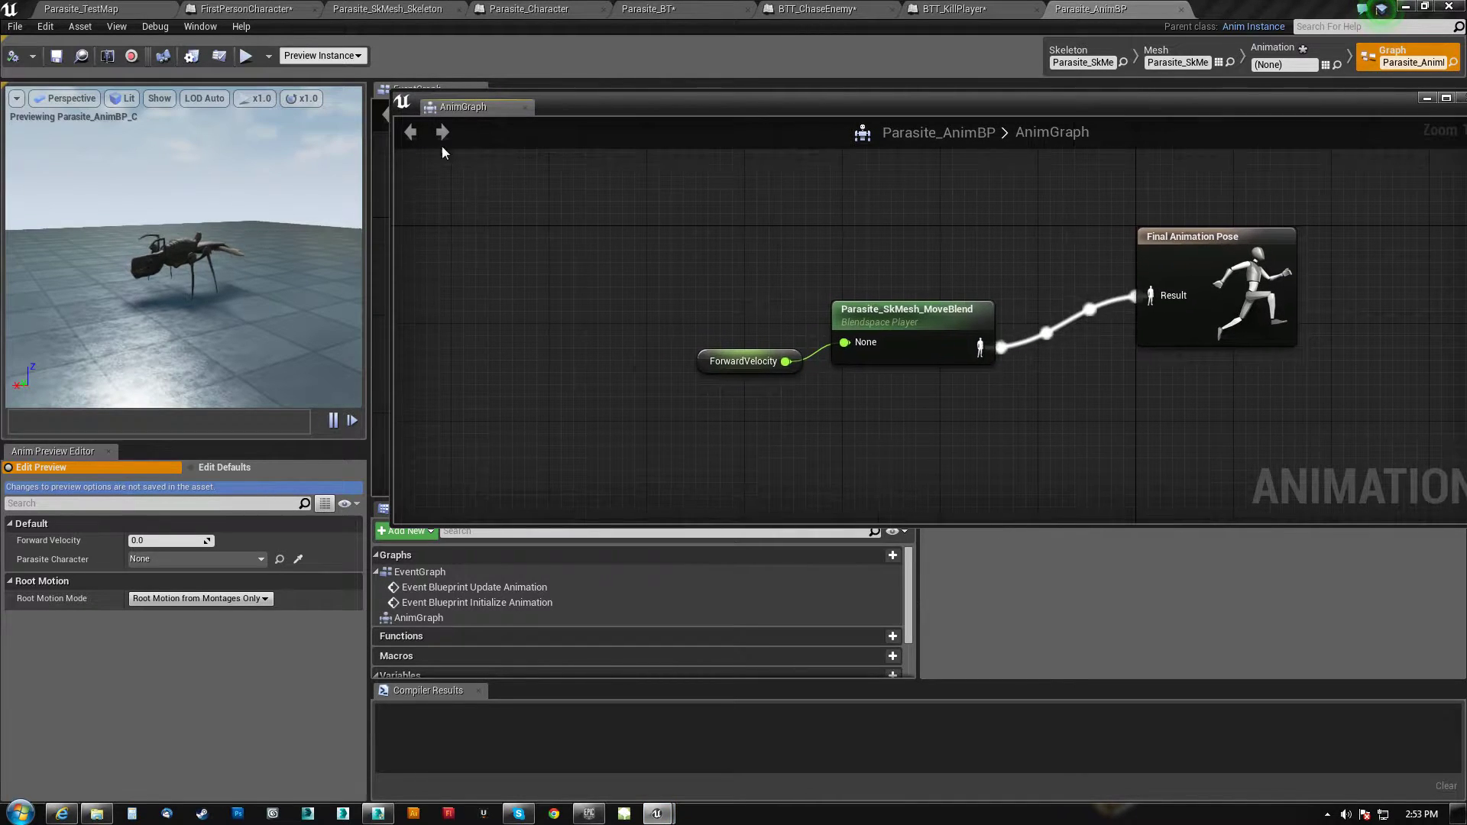
drag(488, 108, 525, 93)
drag(524, 246, 580, 252)
right_drag(683, 314, 851, 346)
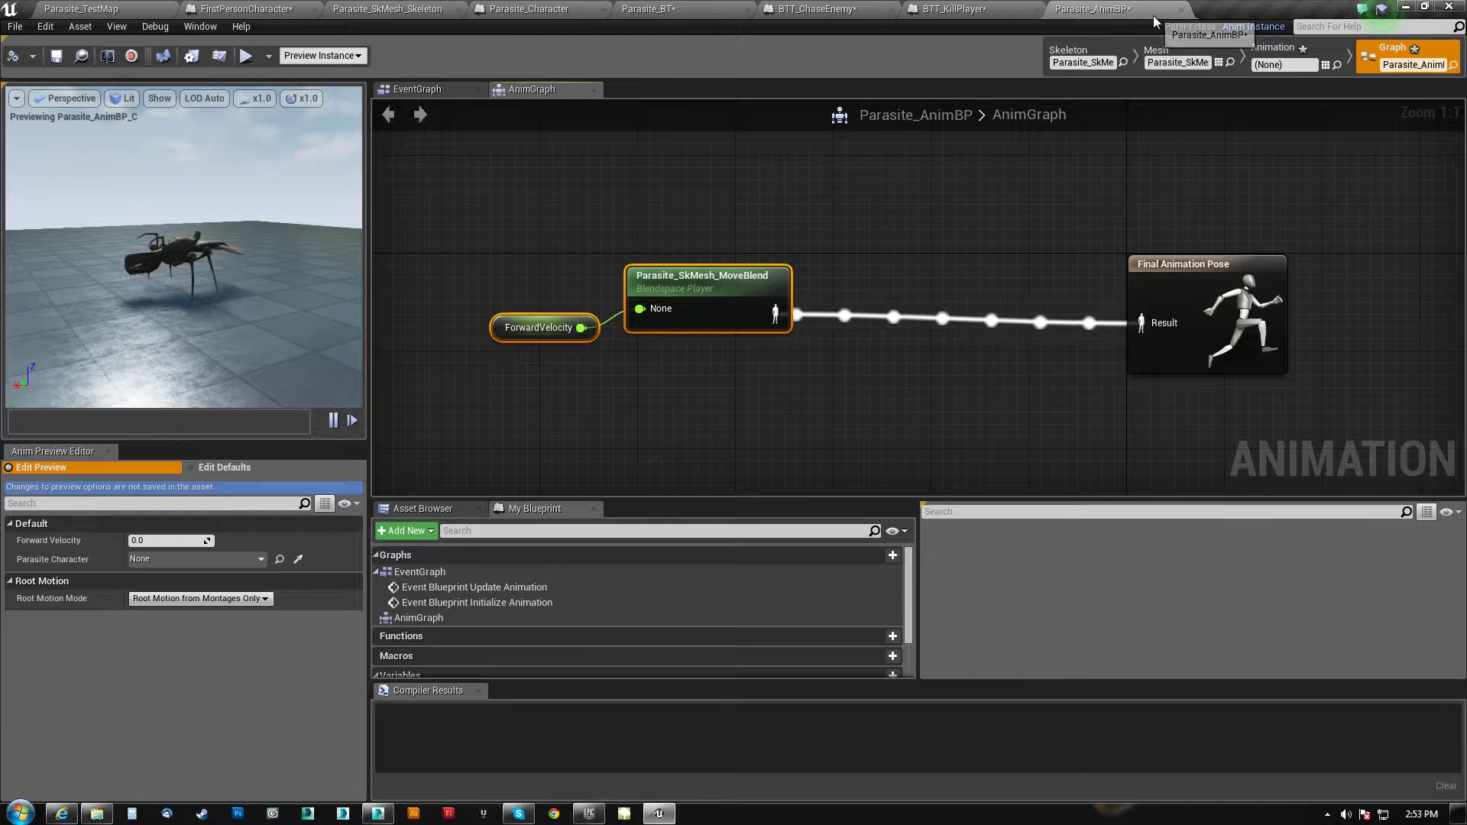
Reopen Parasite_KillMontage in animation editing mode and check which slot its animation track uses
click(1274, 52)
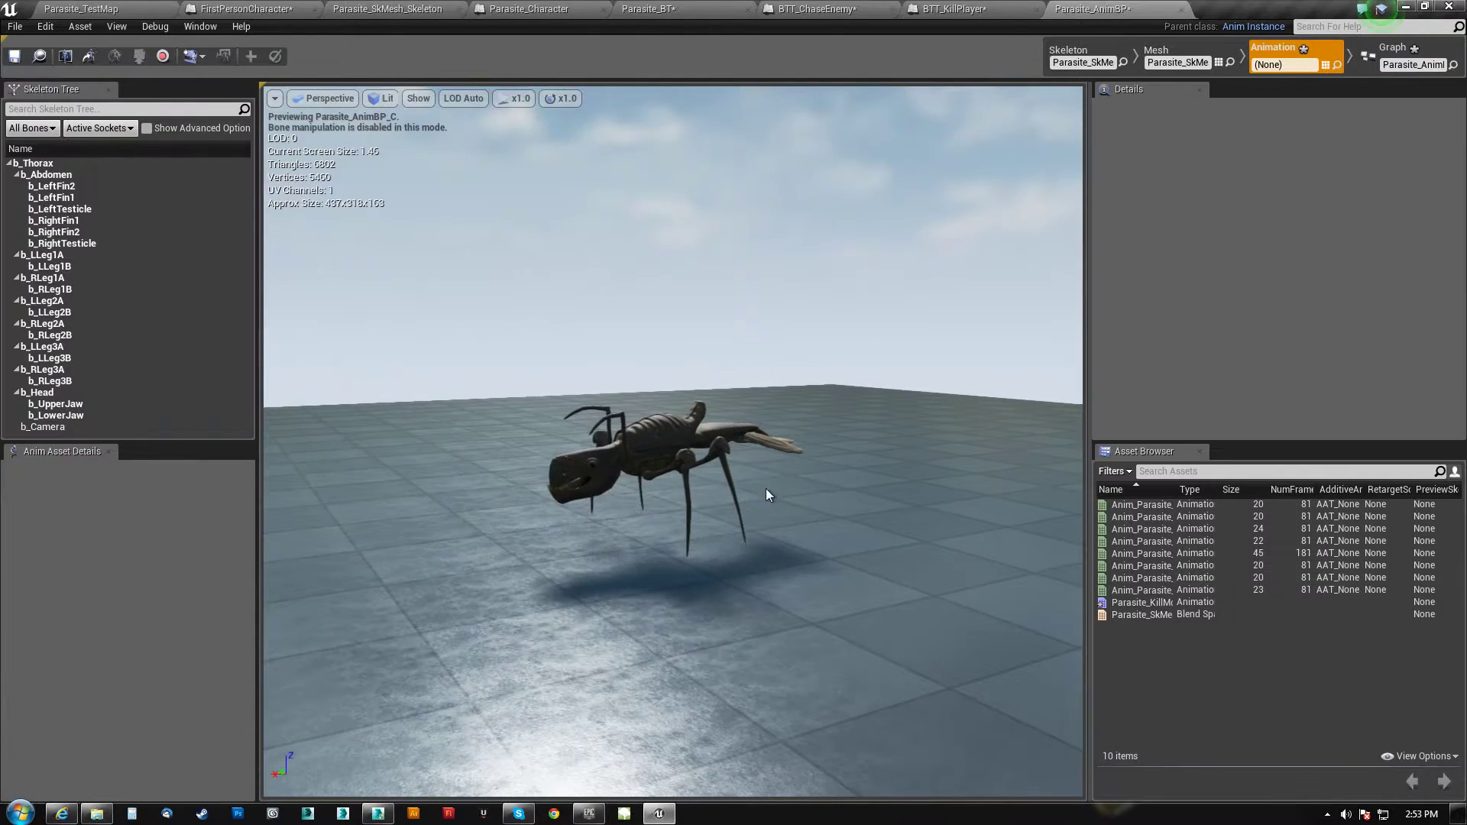
click(1140, 600)
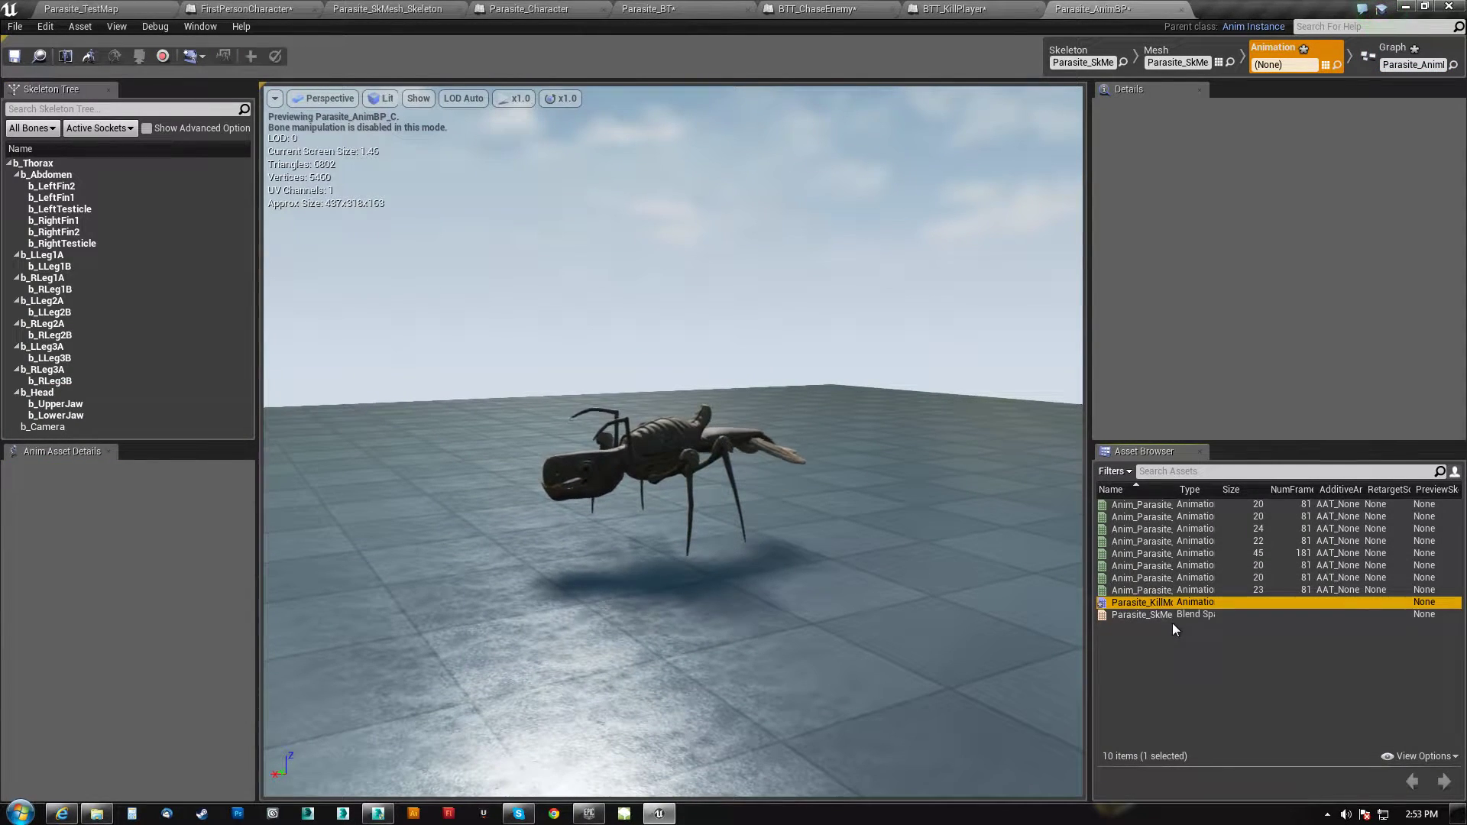
double_click(1139, 601)
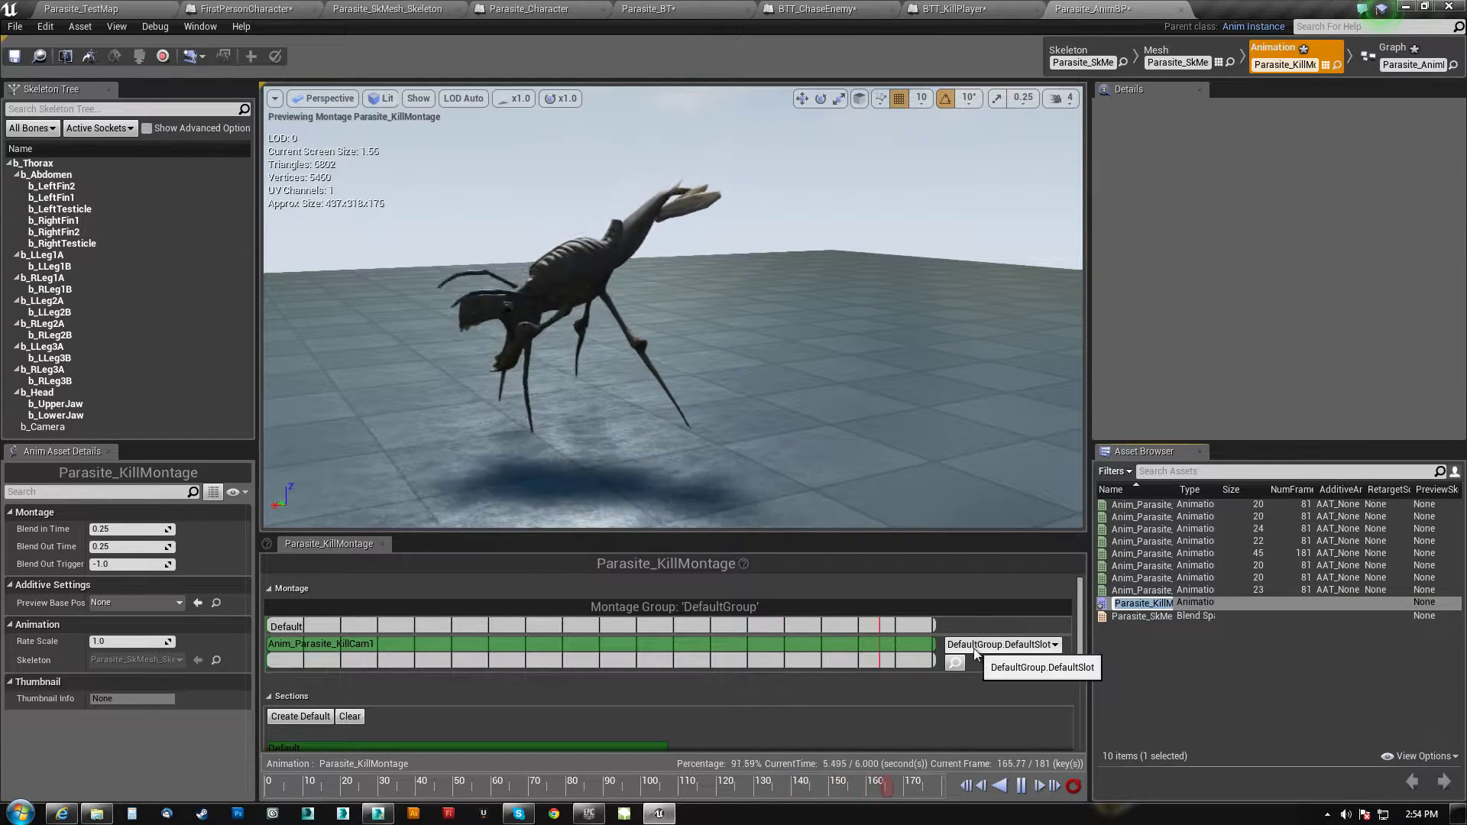
Add a Slot 'DefaultSlot' node to the AnimGraph below the pose connection and move Final Animation Pose slightly farther out
click(1395, 52)
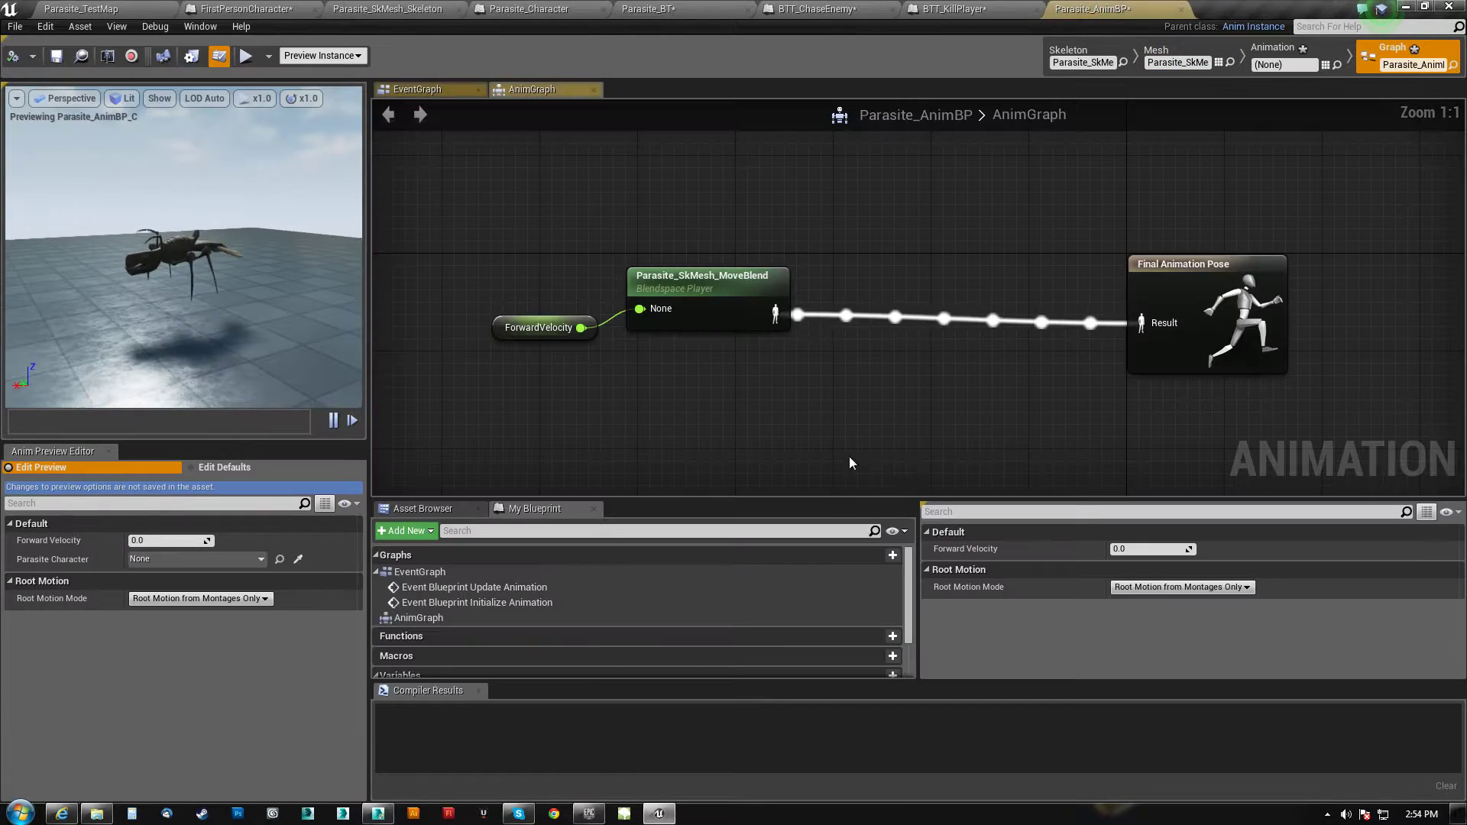
right_click(862, 379)
text(slot)
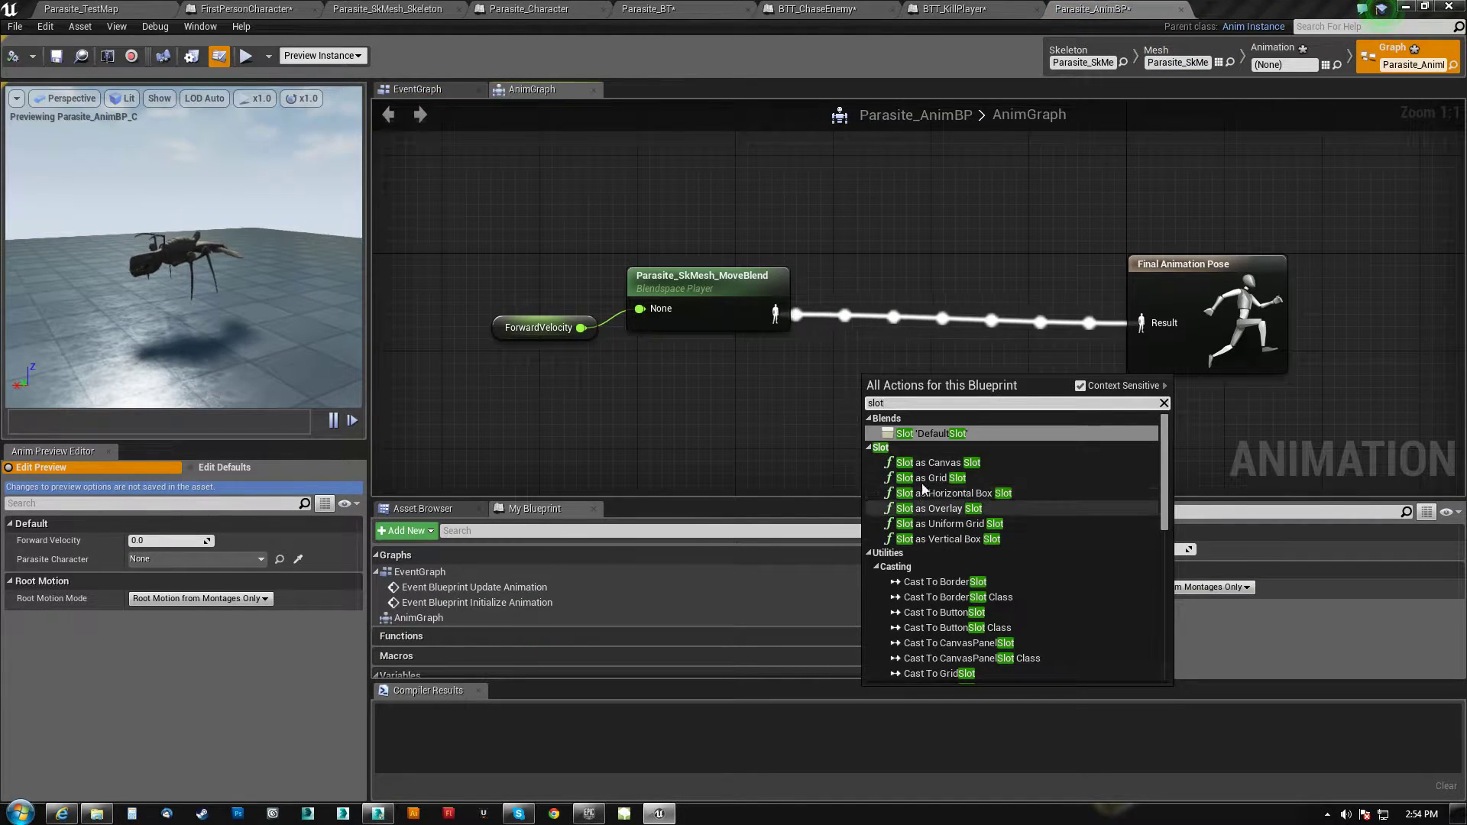
click(938, 433)
drag(939, 397, 983, 369)
click(1222, 261)
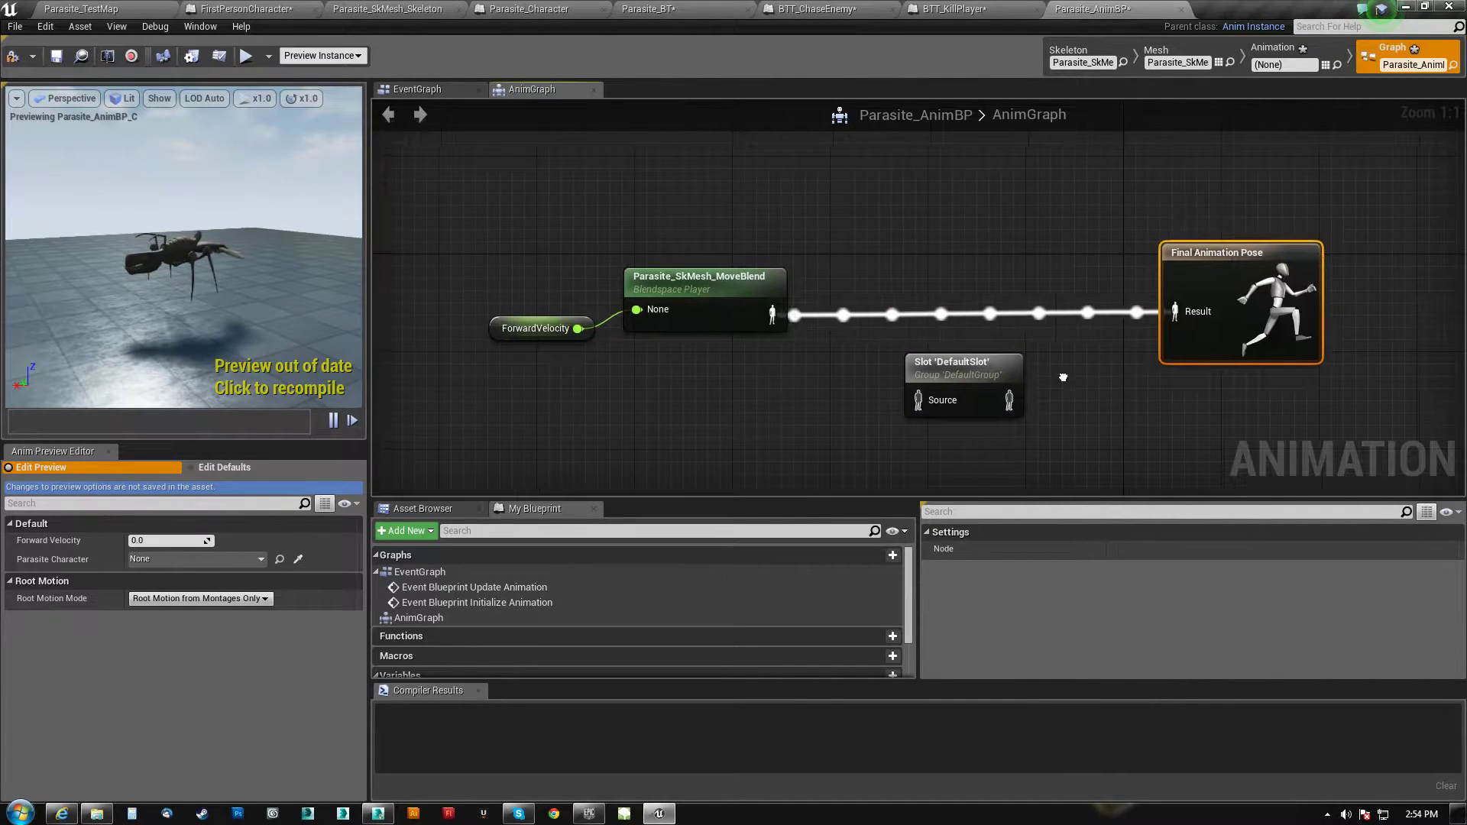
Route Parasite_SkMesh_MoveBlend's pose through the Slot 'DefaultSlot' node into Final Animation Pose, aligning the slot node between them
right_drag(1017, 404, 930, 413)
click(868, 374)
right_drag(685, 441, 696, 378)
right_drag(974, 391, 924, 414)
mouse_move(850, 336)
mouse_down()
mouse_move(682, 360)
mouse_move(863, 362)
mouse_move(842, 326)
mouse_up()
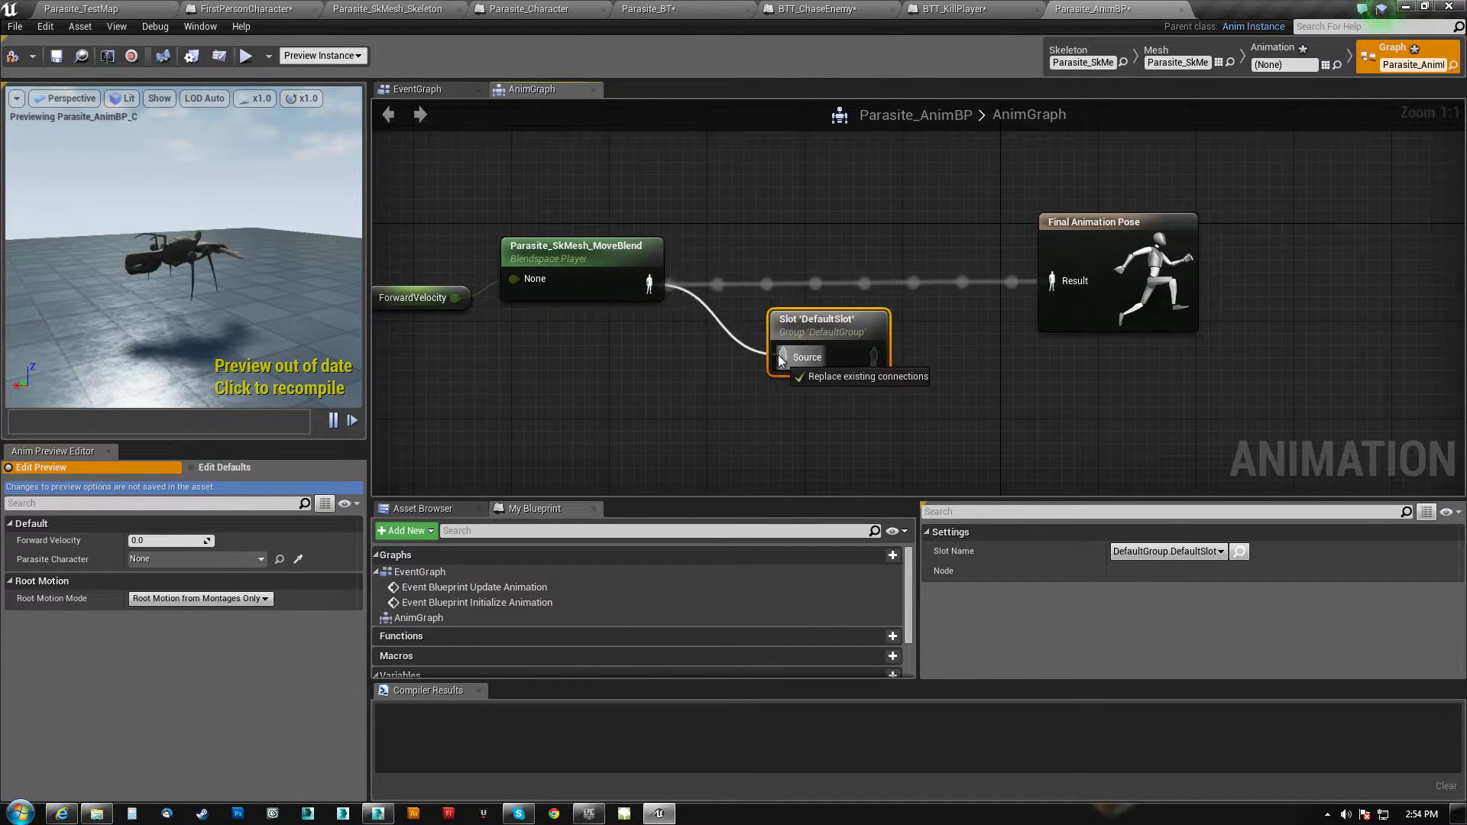
drag(1048, 287, 1047, 285)
drag(837, 324, 883, 254)
Browse the available blend nodes, try a Layered blend per bone node below the slot node, and delete it
right_drag(882, 253, 655, 384)
right_click(654, 382)
text(blend)
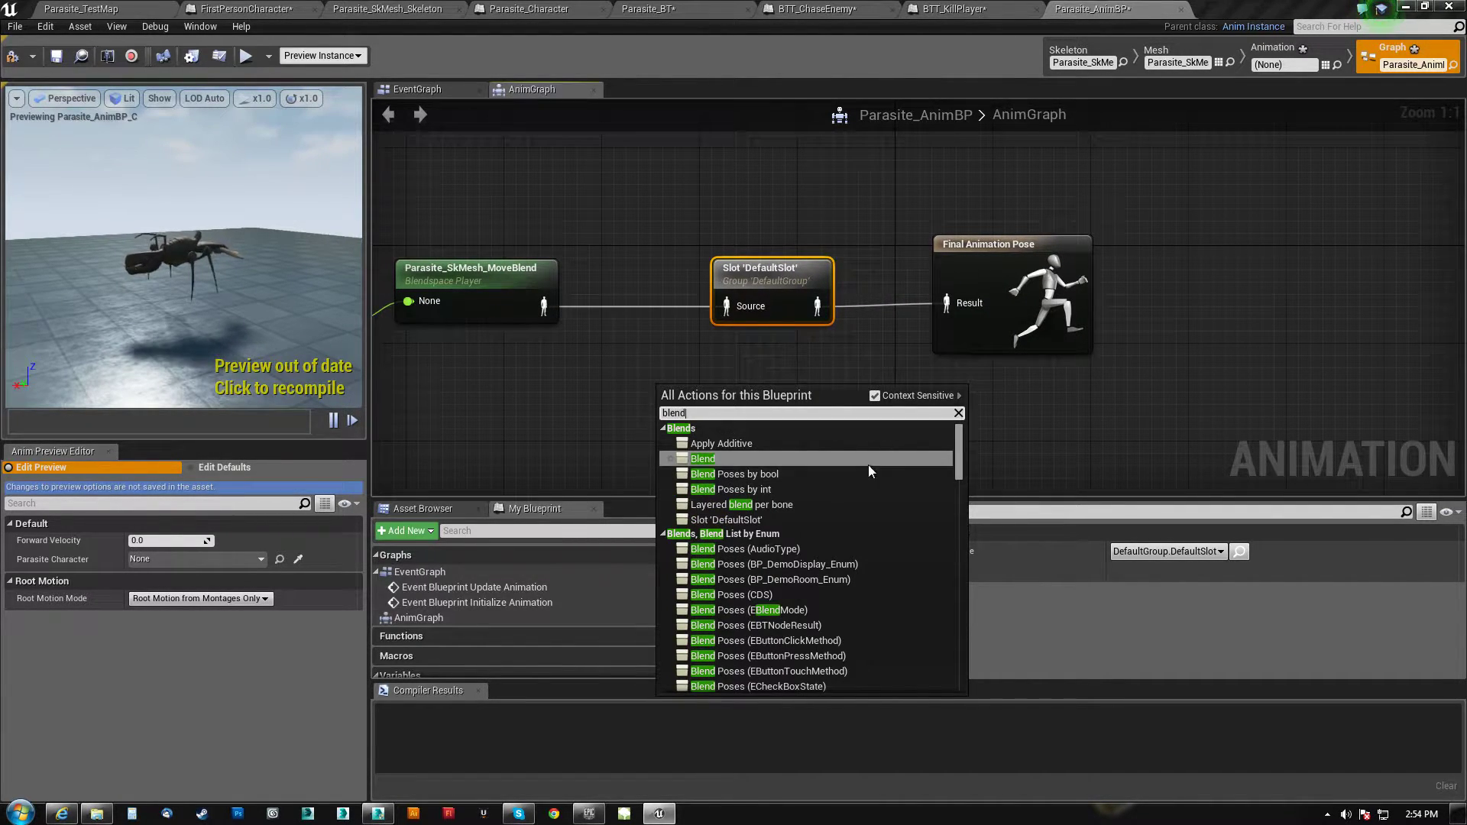
mouse_move(959, 447)
mouse_down()
mouse_move(961, 656)
mouse_move(983, 535)
mouse_move(974, 430)
mouse_up()
scroll(944, 571, down, 3)
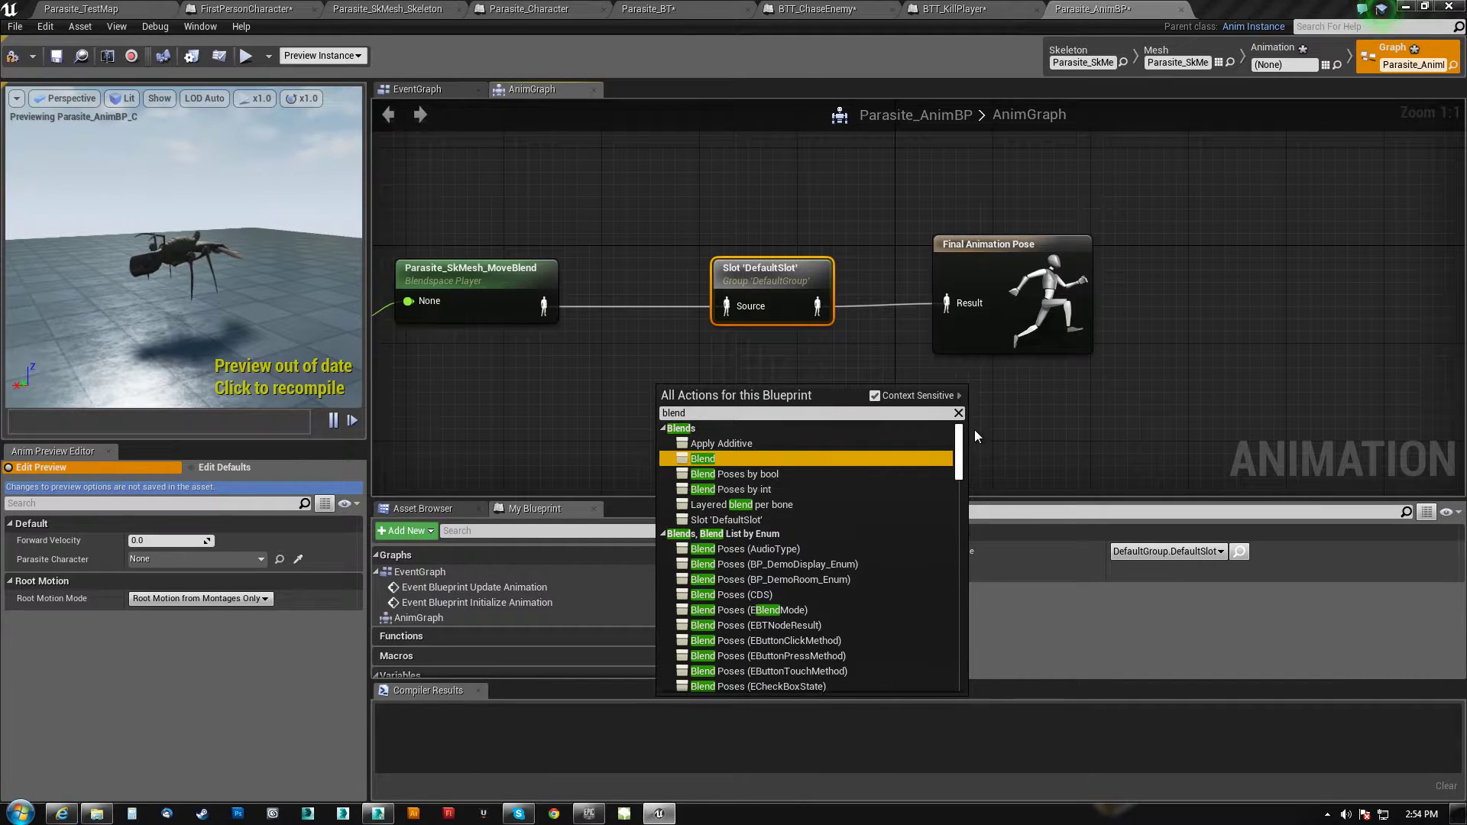
click(764, 507)
right_drag(815, 411, 921, 339)
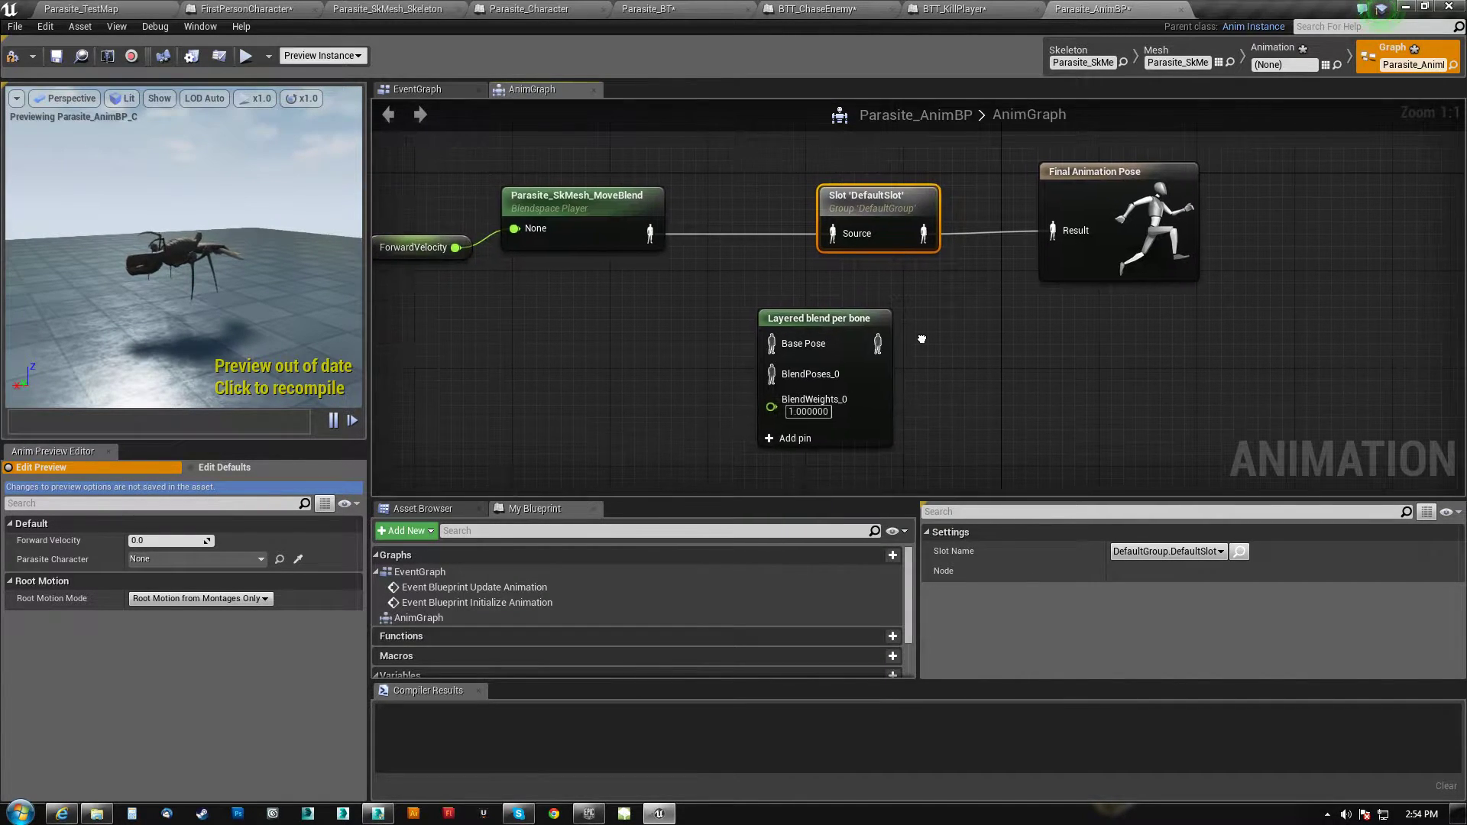
drag(833, 320, 891, 355)
key(Delete)
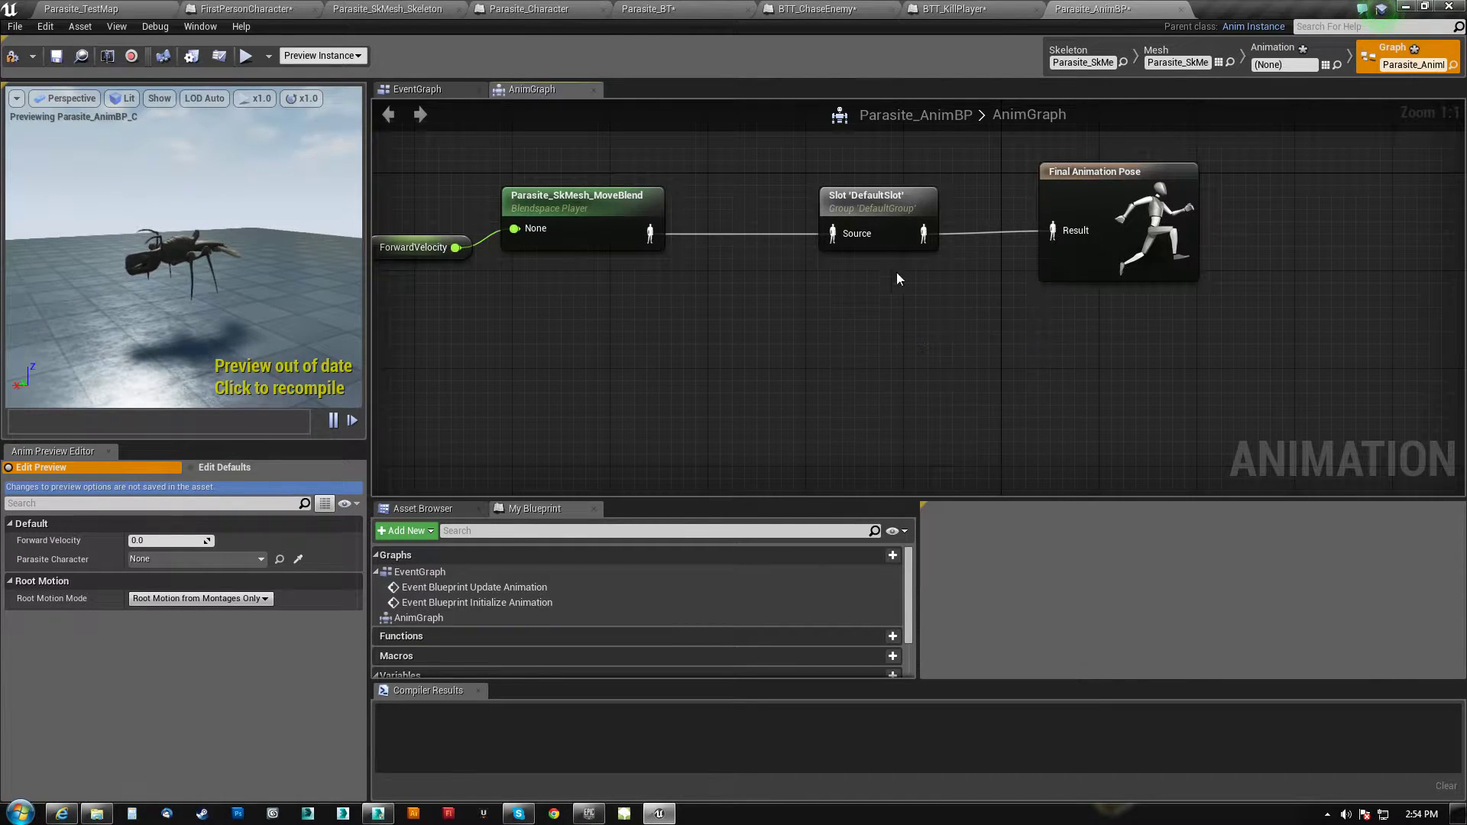
Center the Slot 'DefaultSlot' node more evenly between Parasite_SkMesh_MoveBlend and Final Animation Pose
drag(877, 203, 854, 202)
right_drag(854, 202, 982, 265)
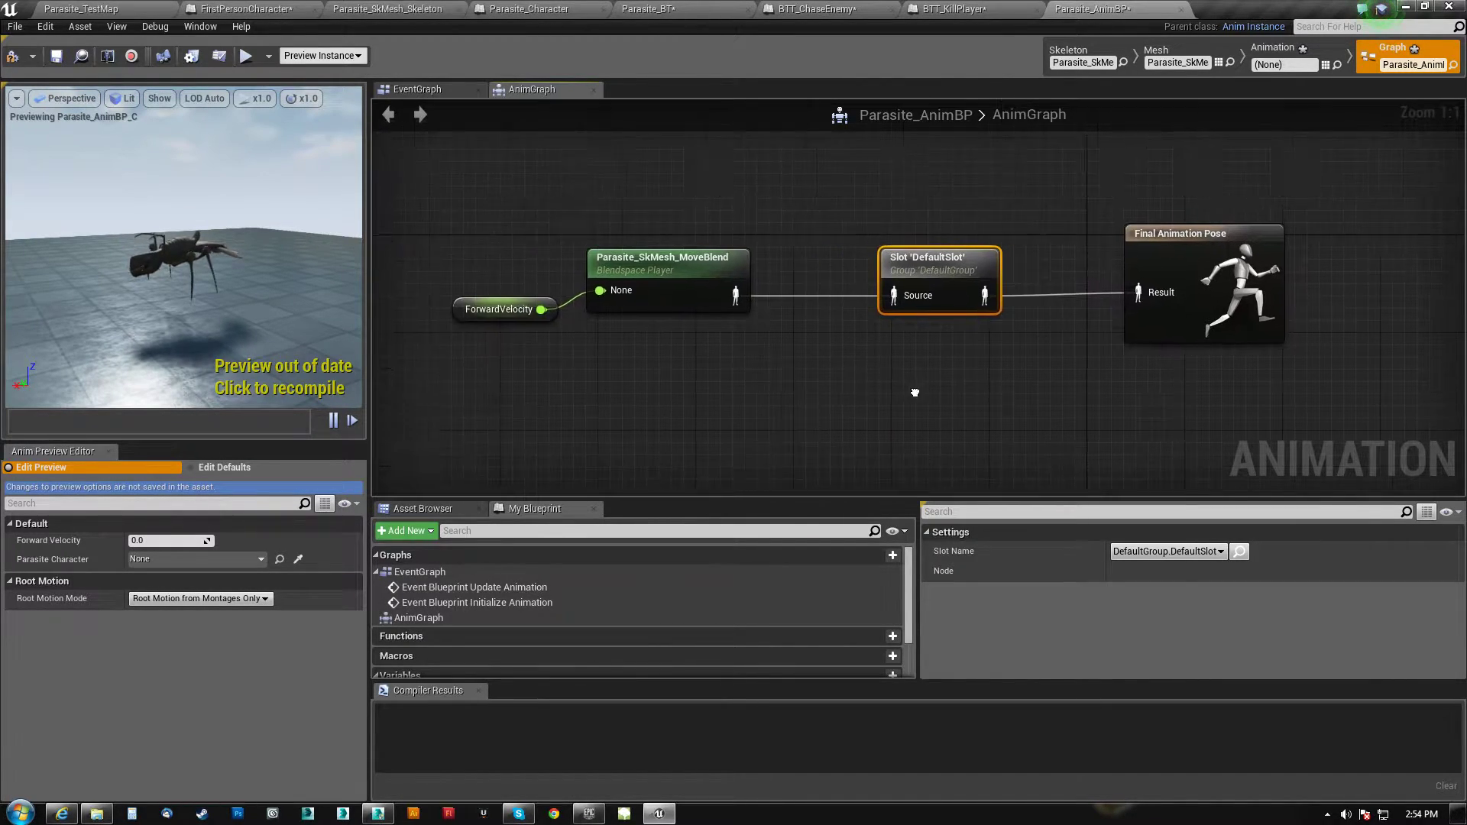
Move Parasite_SkMesh_MoveBlend with ForwardVelocity and Final Animation Pose closer to the Slot 'DefaultSlot' node and compile Parasite_AnimBP
drag(446, 388, 842, 264)
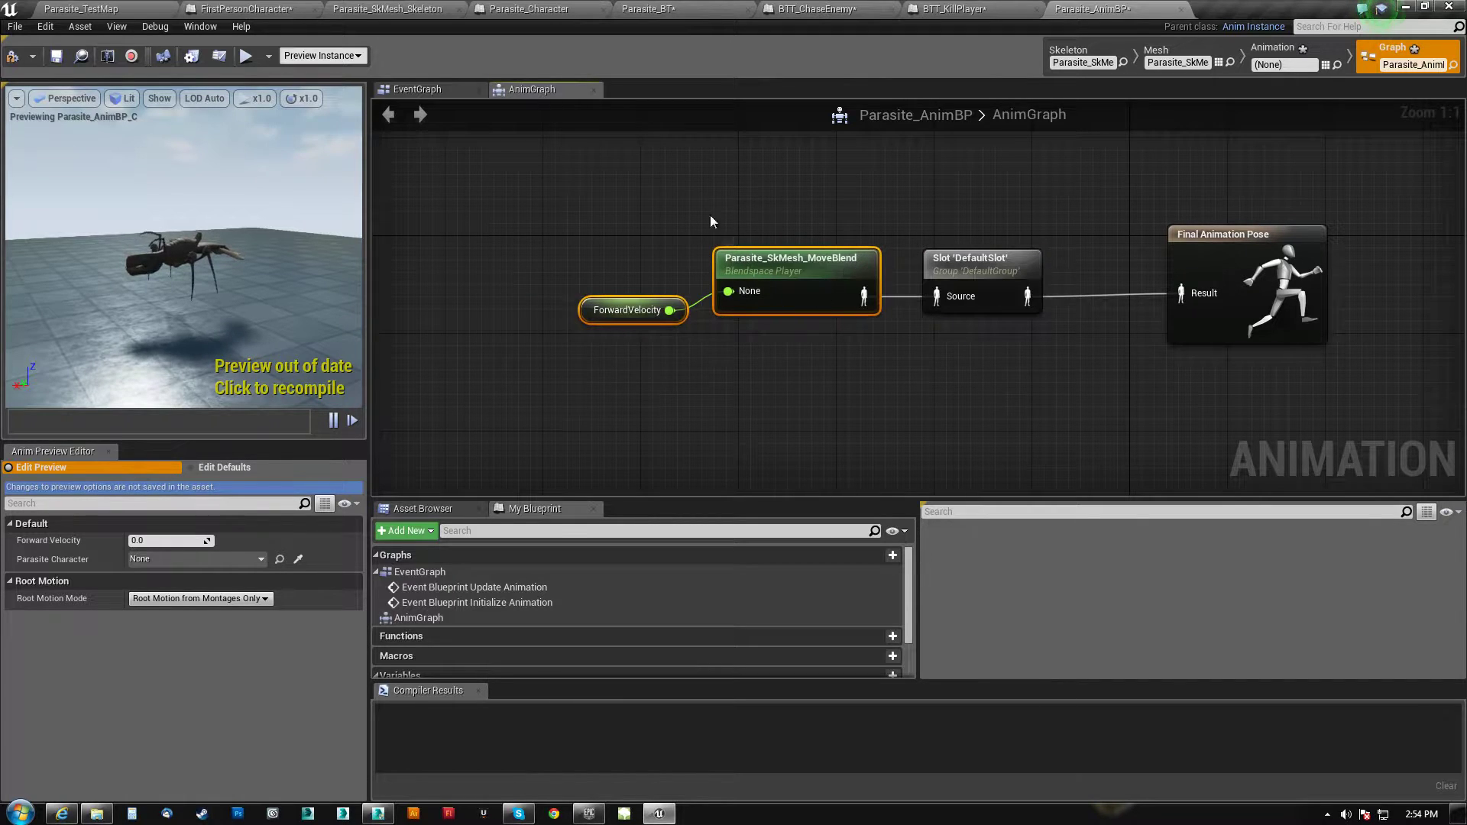
right_drag(1351, 254, 1106, 269)
drag(1014, 262, 951, 274)
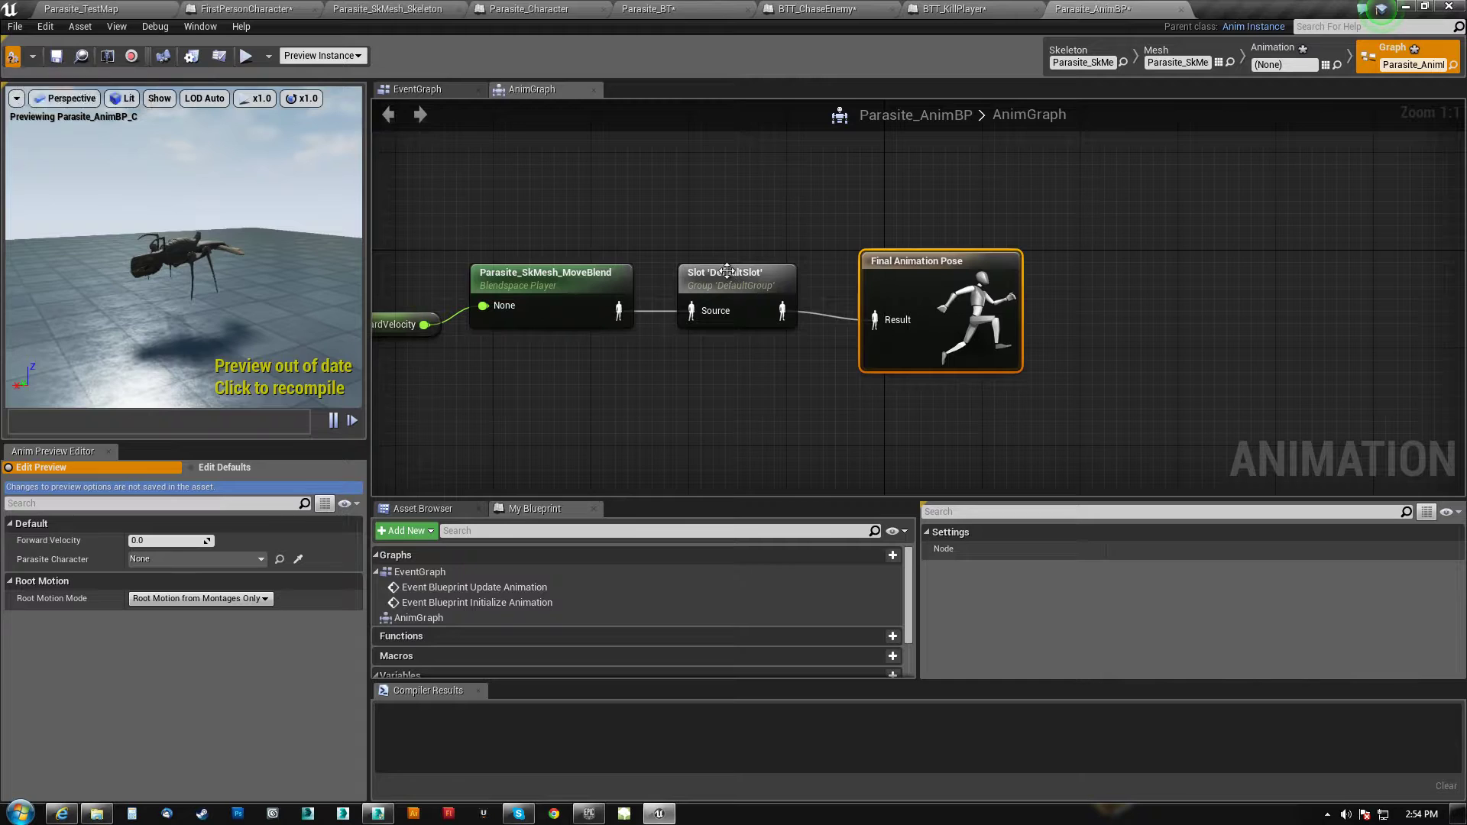
key(F7)
right_drag(805, 413, 930, 418)
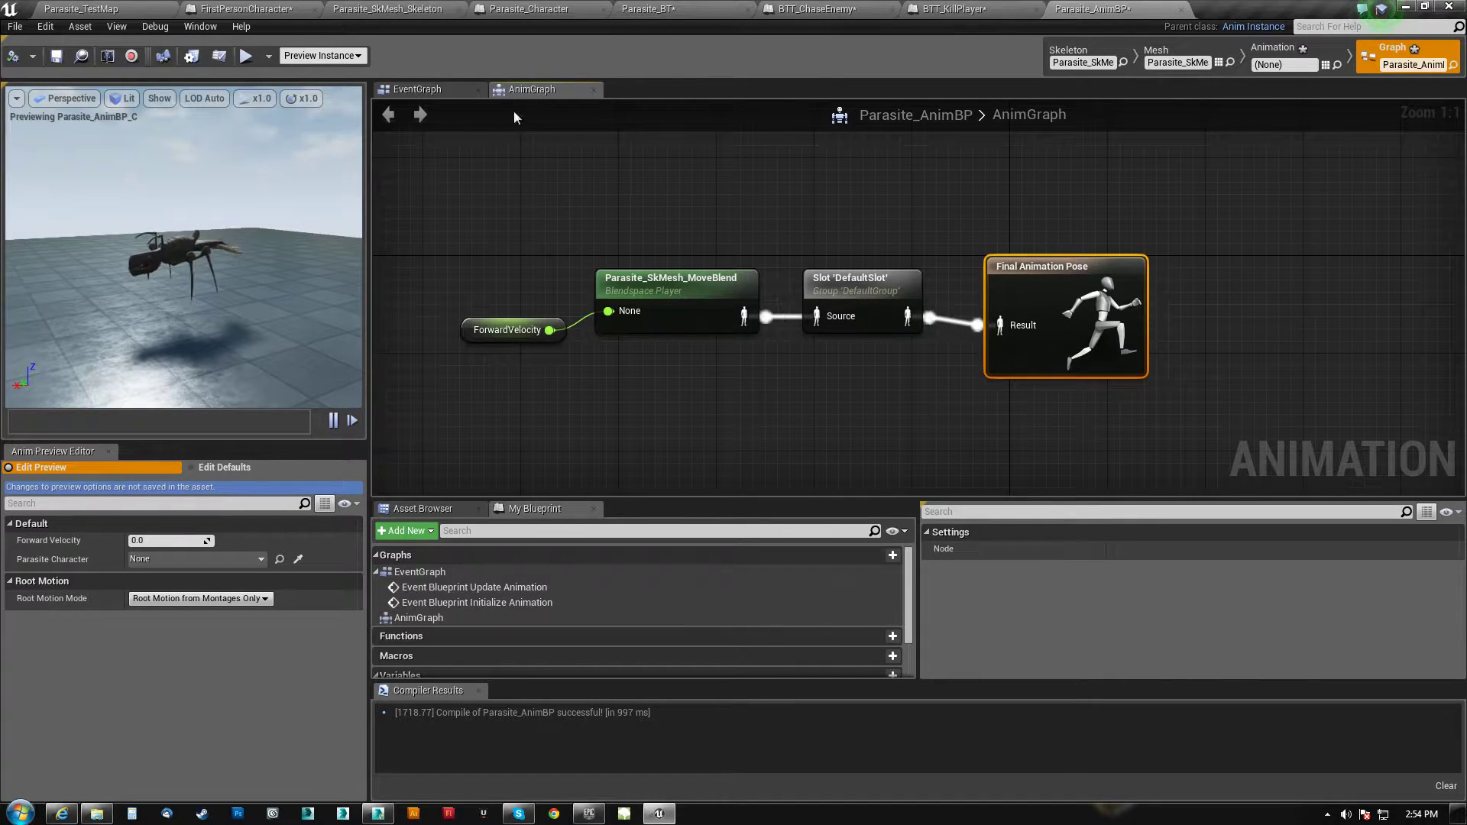
In BTT_KillPlayer, add a Montage Play node from Get Anim Instance's ReturnValue and place it above and beyond that node
right_drag(678, 327, 696, 286)
drag(875, 459, 956, 392)
text(montage)
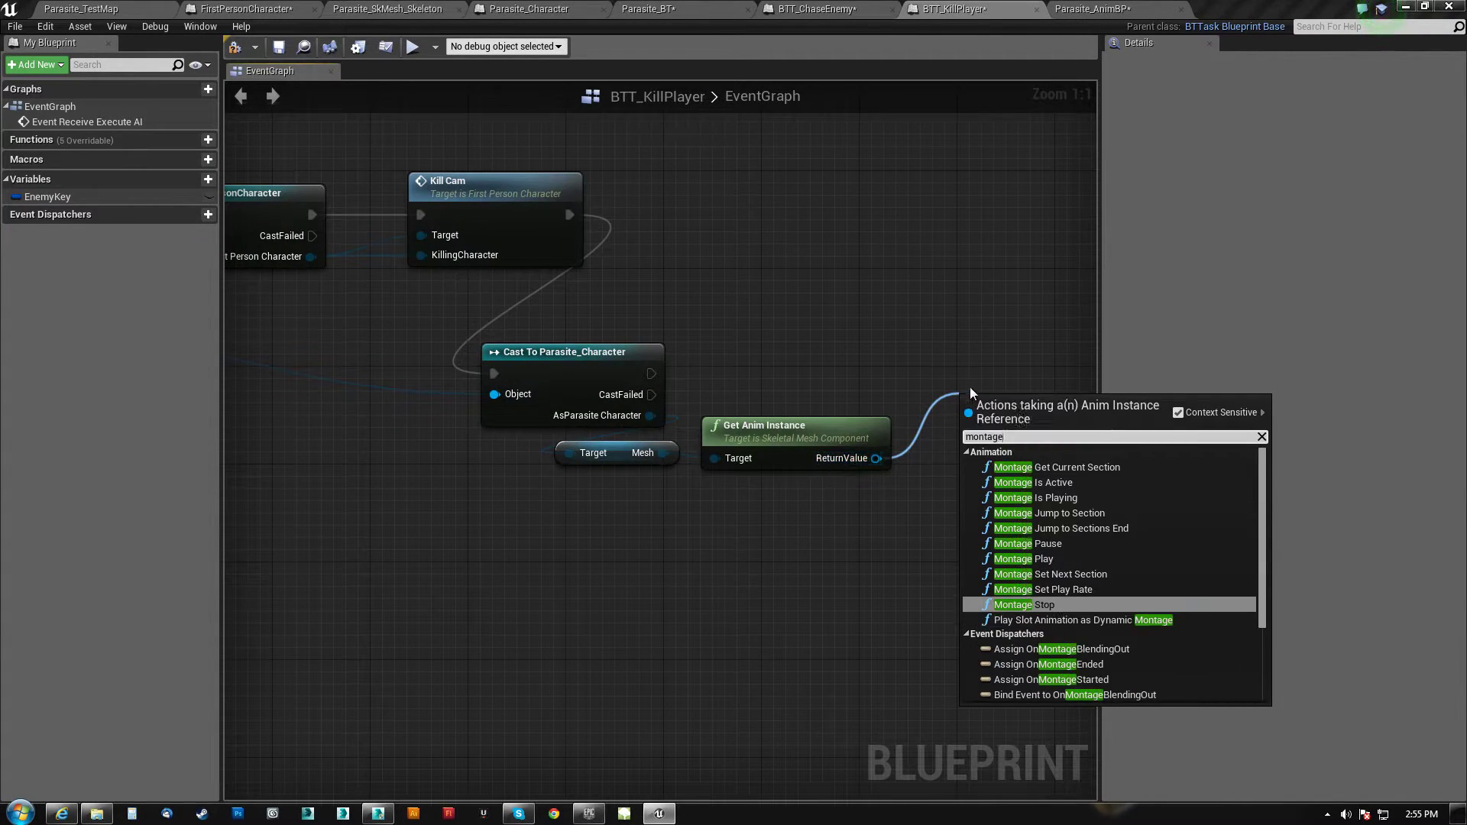
click(1047, 558)
drag(1003, 399, 1003, 310)
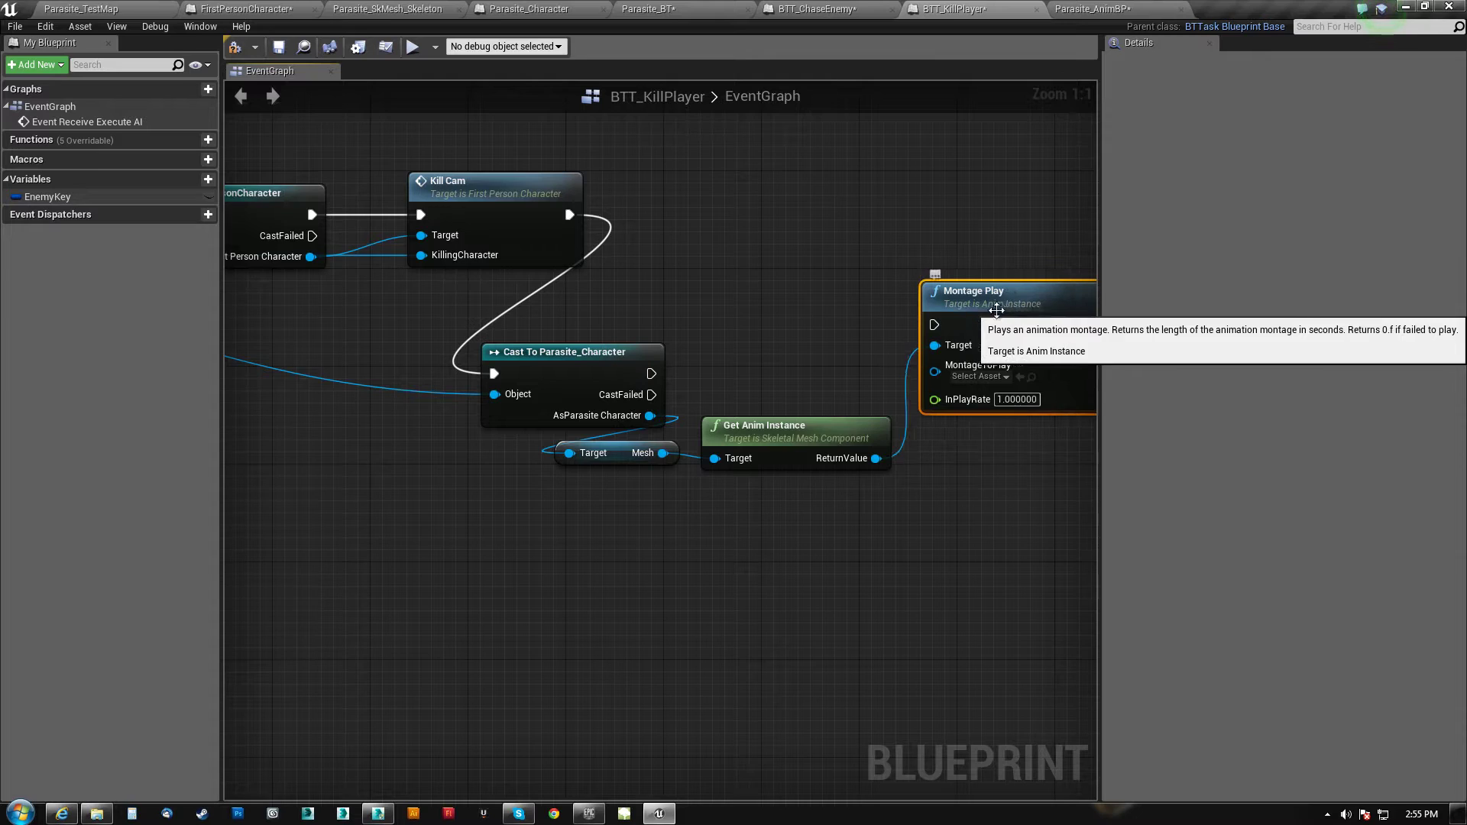
Set Montage Play's MontageToPlay to Parasite_KillMontage
right_drag(1004, 310, 970, 339)
click(955, 405)
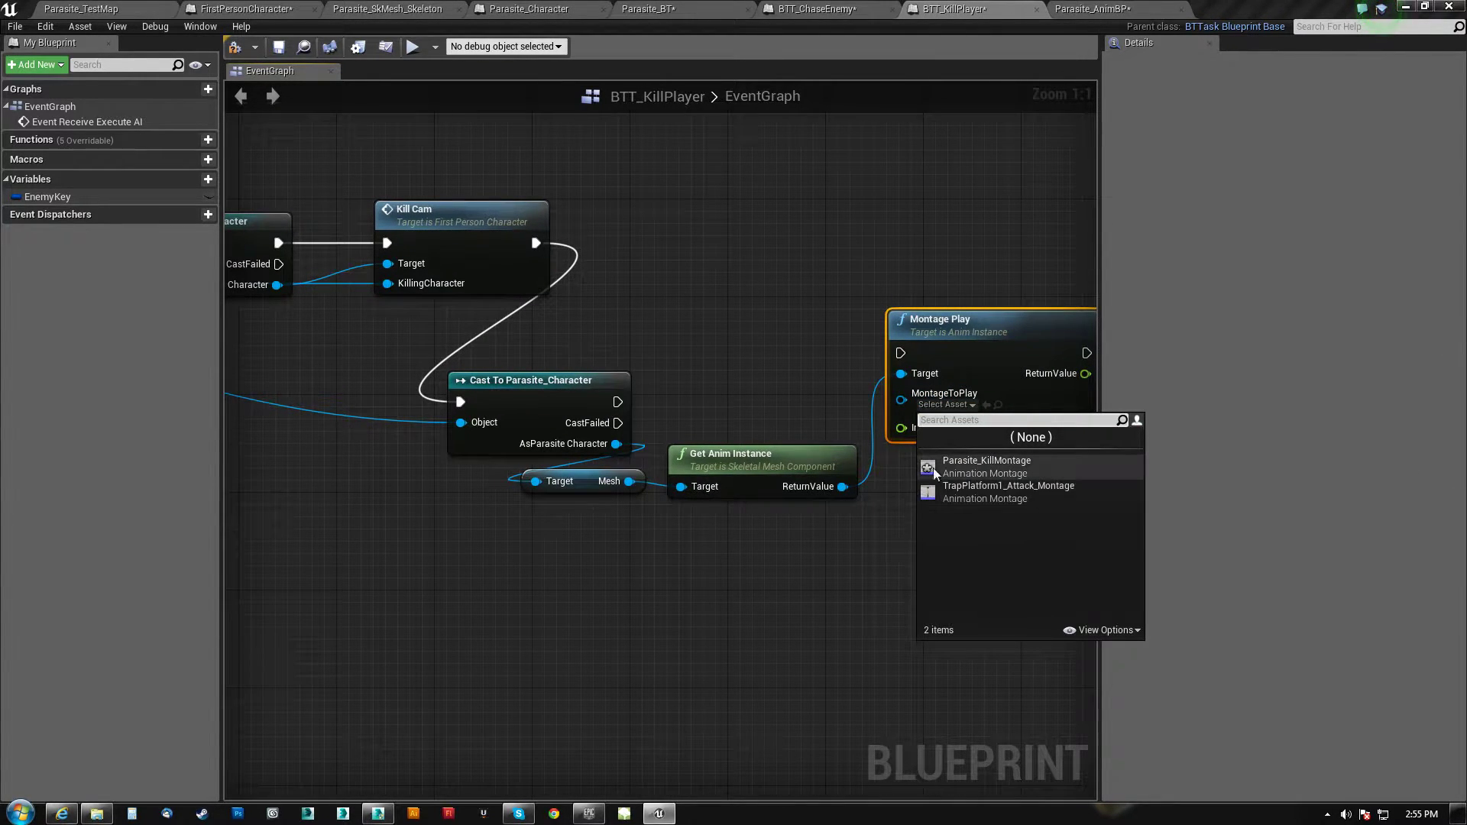
click(998, 463)
Move Montage Play up and wire its execution between Cast To Parasite_Character and Finish Execute
right_drag(872, 323, 708, 326)
drag(825, 322, 793, 241)
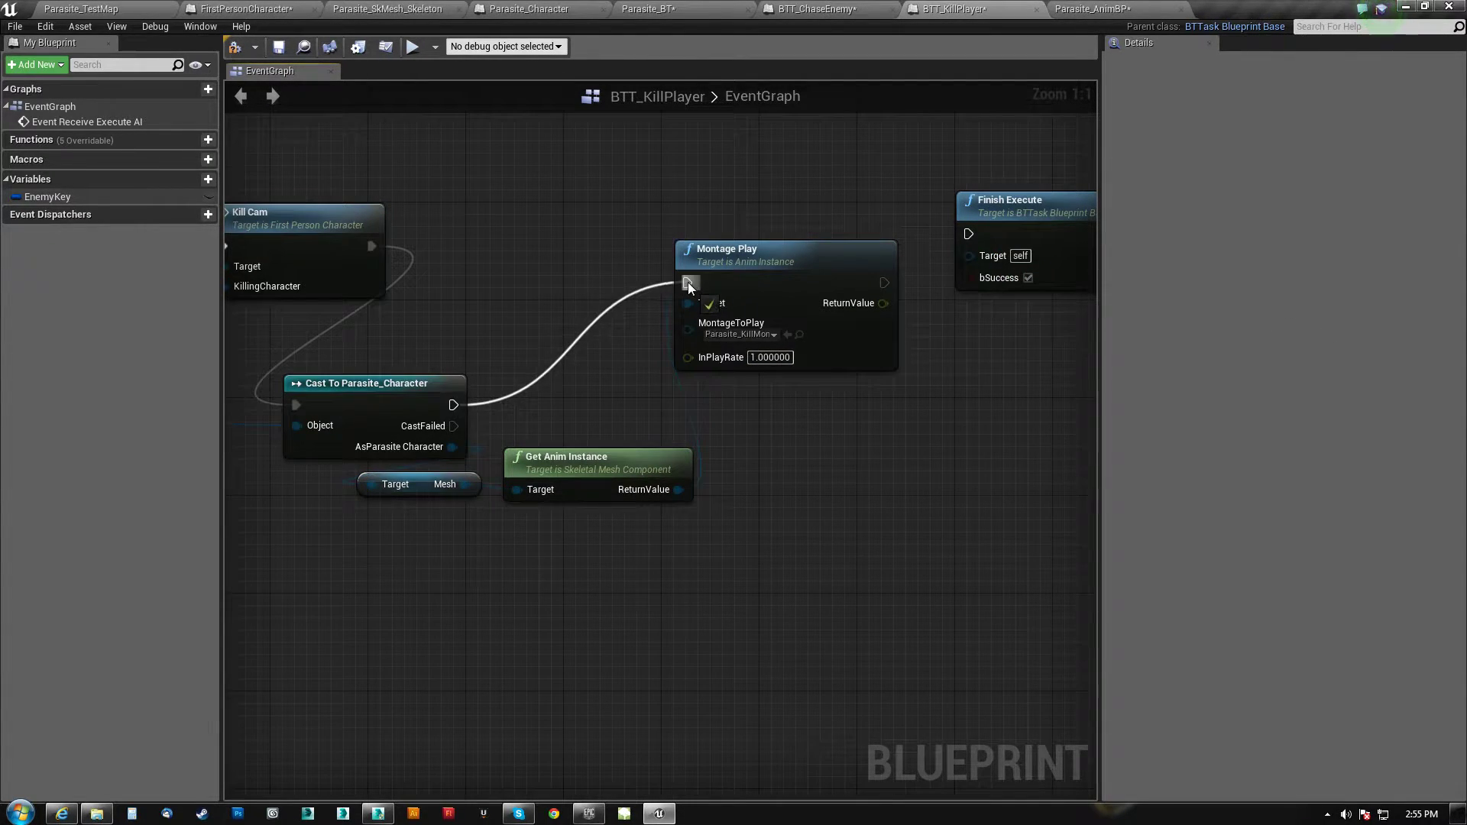
drag(688, 286, 687, 283)
drag(883, 283, 967, 234)
Convert Cast To Parasite_Character to a pure cast and tidy its position together with the Get Anim Instance node
right_drag(455, 287, 591, 301)
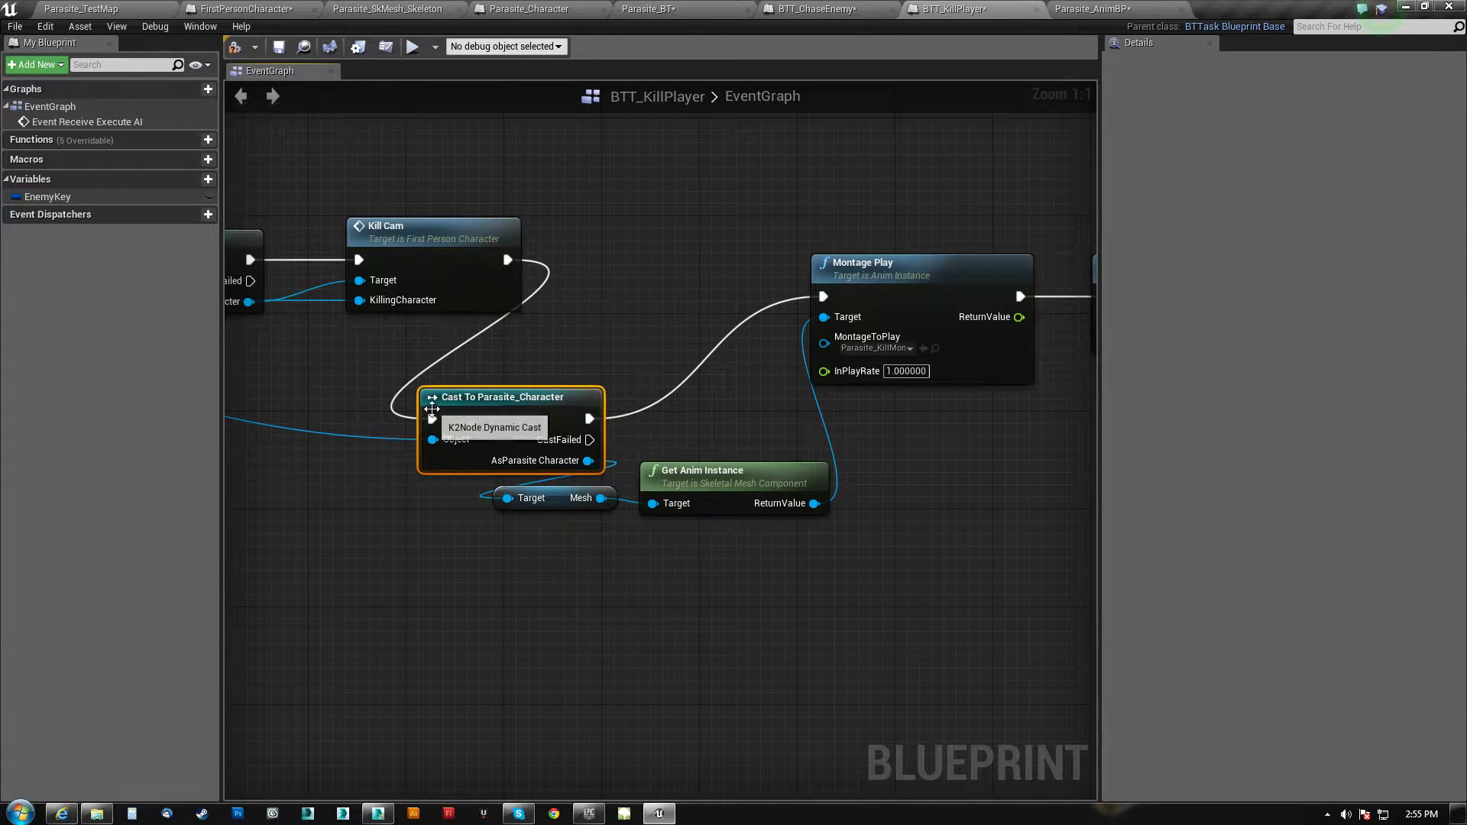
right_click(552, 398)
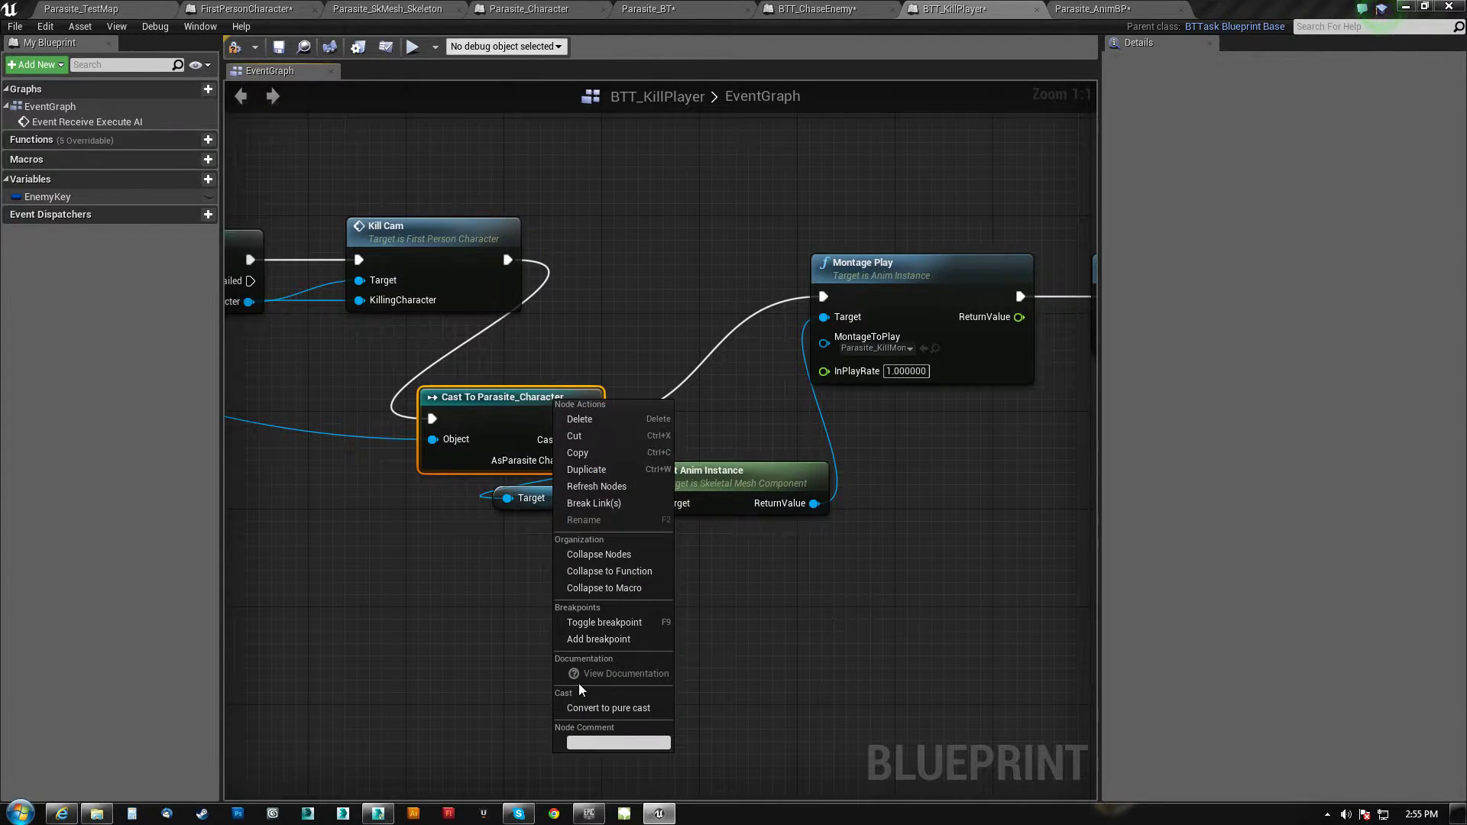
click(599, 709)
drag(548, 392, 561, 416)
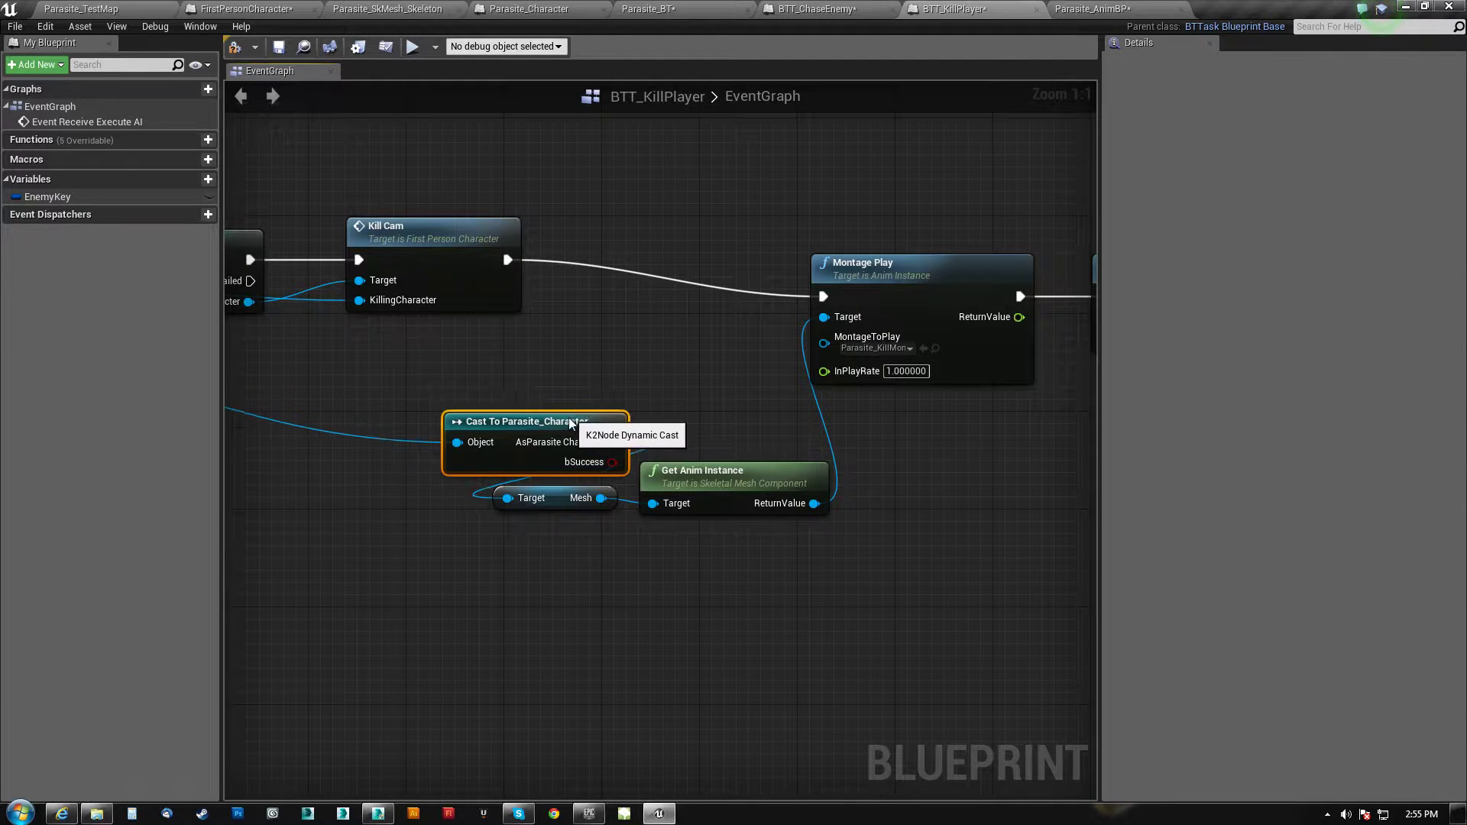
drag(715, 481, 715, 470)
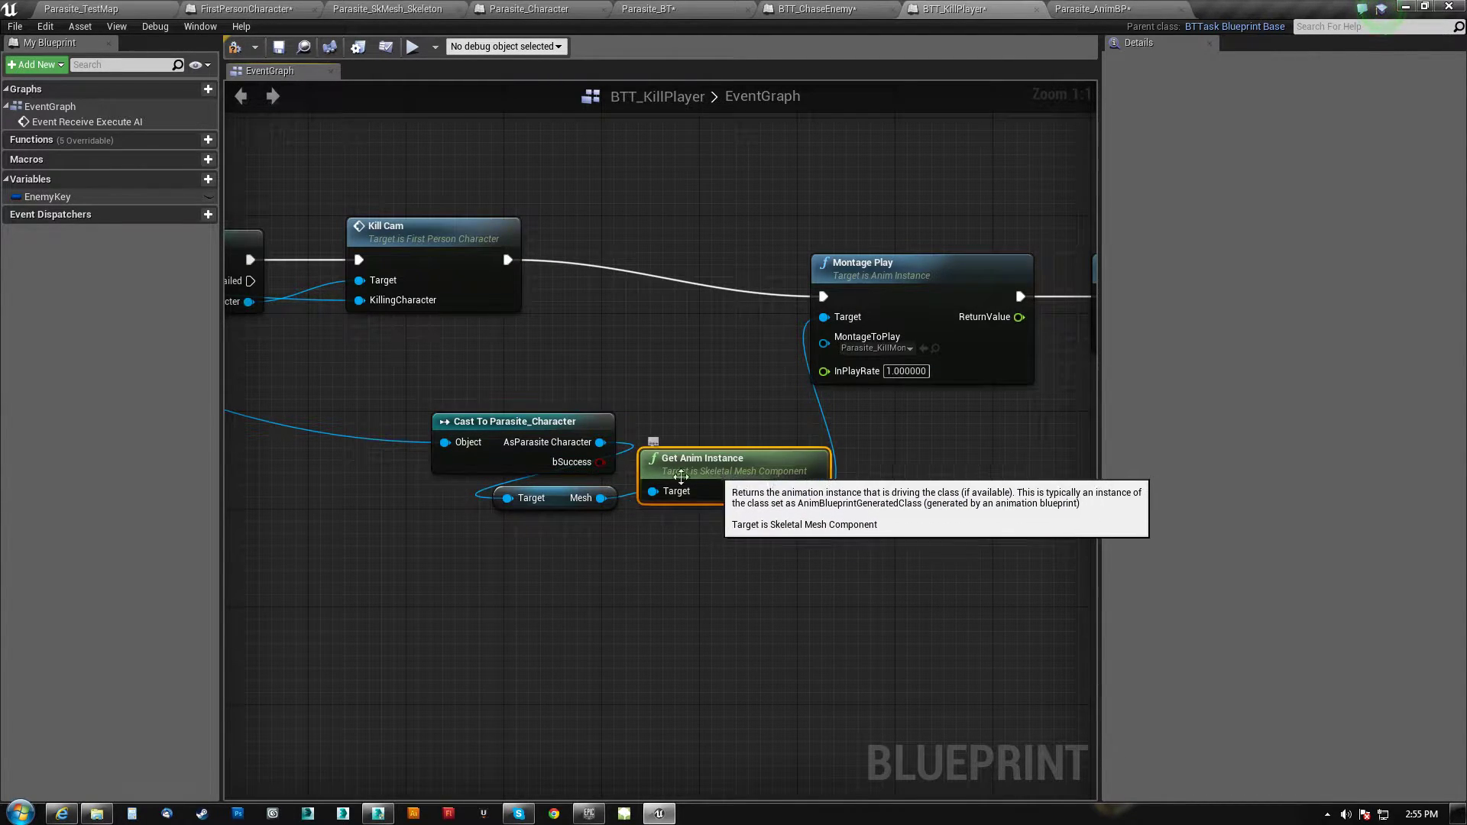
Check the connections from Event Receive Execute AI onward and nudge Get Anim Instance slightly down beside the Mesh node
right_drag(680, 559, 1097, 580)
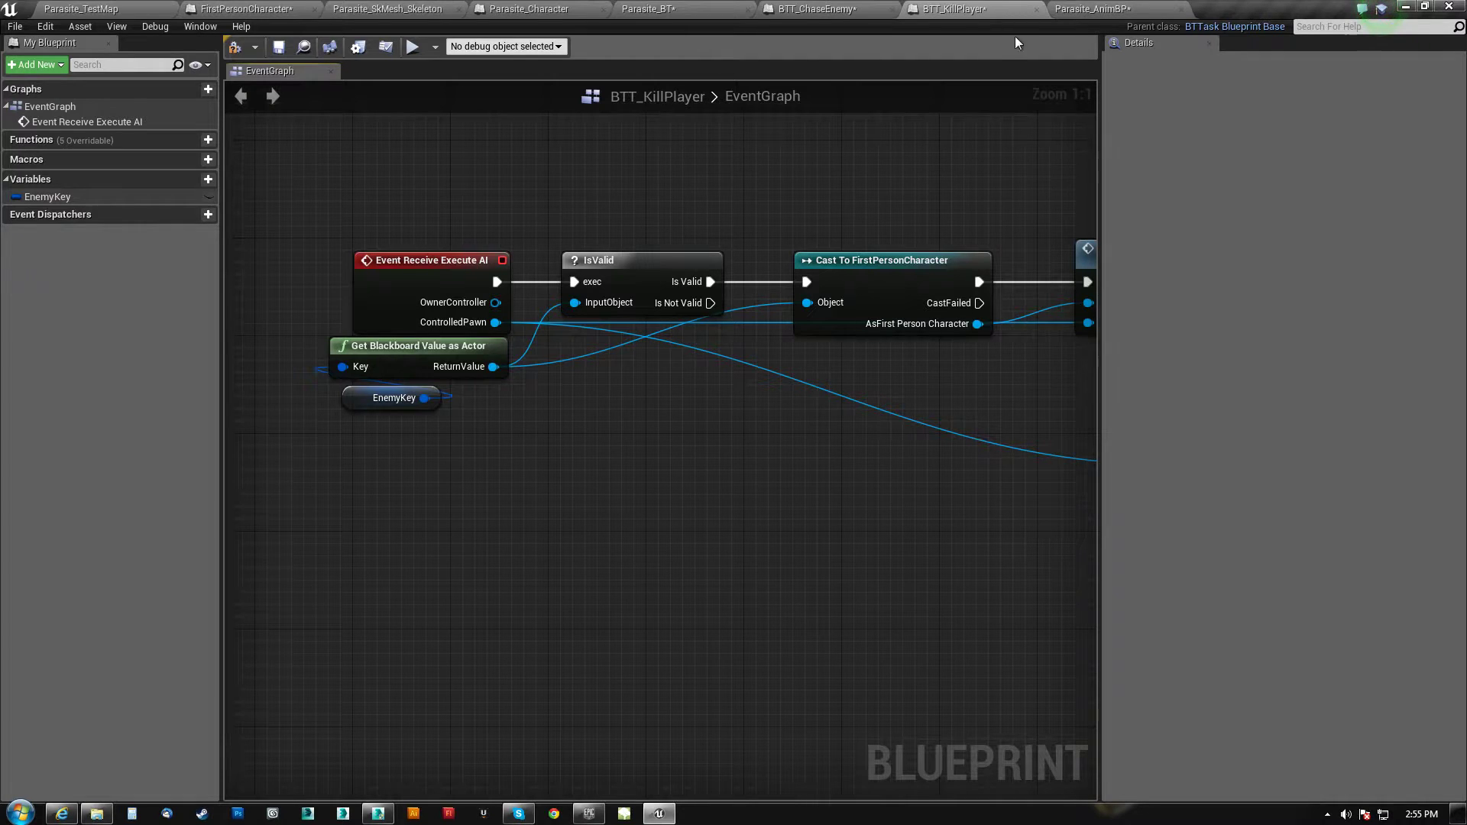
right_drag(482, 334, 632, 466)
click(656, 446)
right_drag(302, 518, 679, 524)
right_drag(1024, 469, 566, 452)
click(733, 510)
drag(733, 508, 734, 515)
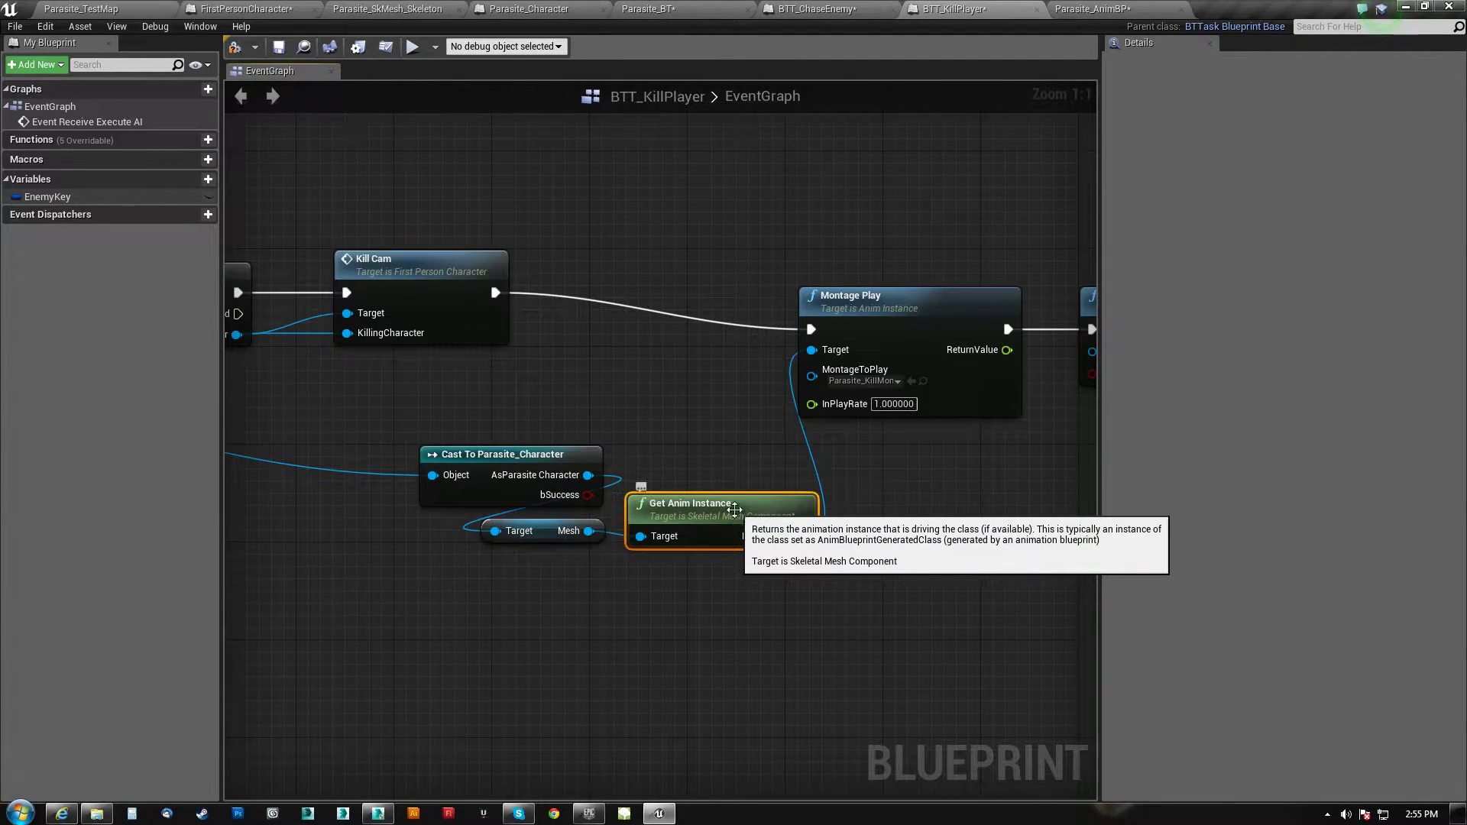
Raise Montage Play and Finish Execute together in line with Kill Cam and compile BTT_KillPlayer
right_drag(952, 592, 726, 589)
drag(726, 589, 1018, 295)
drag(669, 322, 669, 290)
right_drag(384, 360, 751, 374)
click(235, 51)
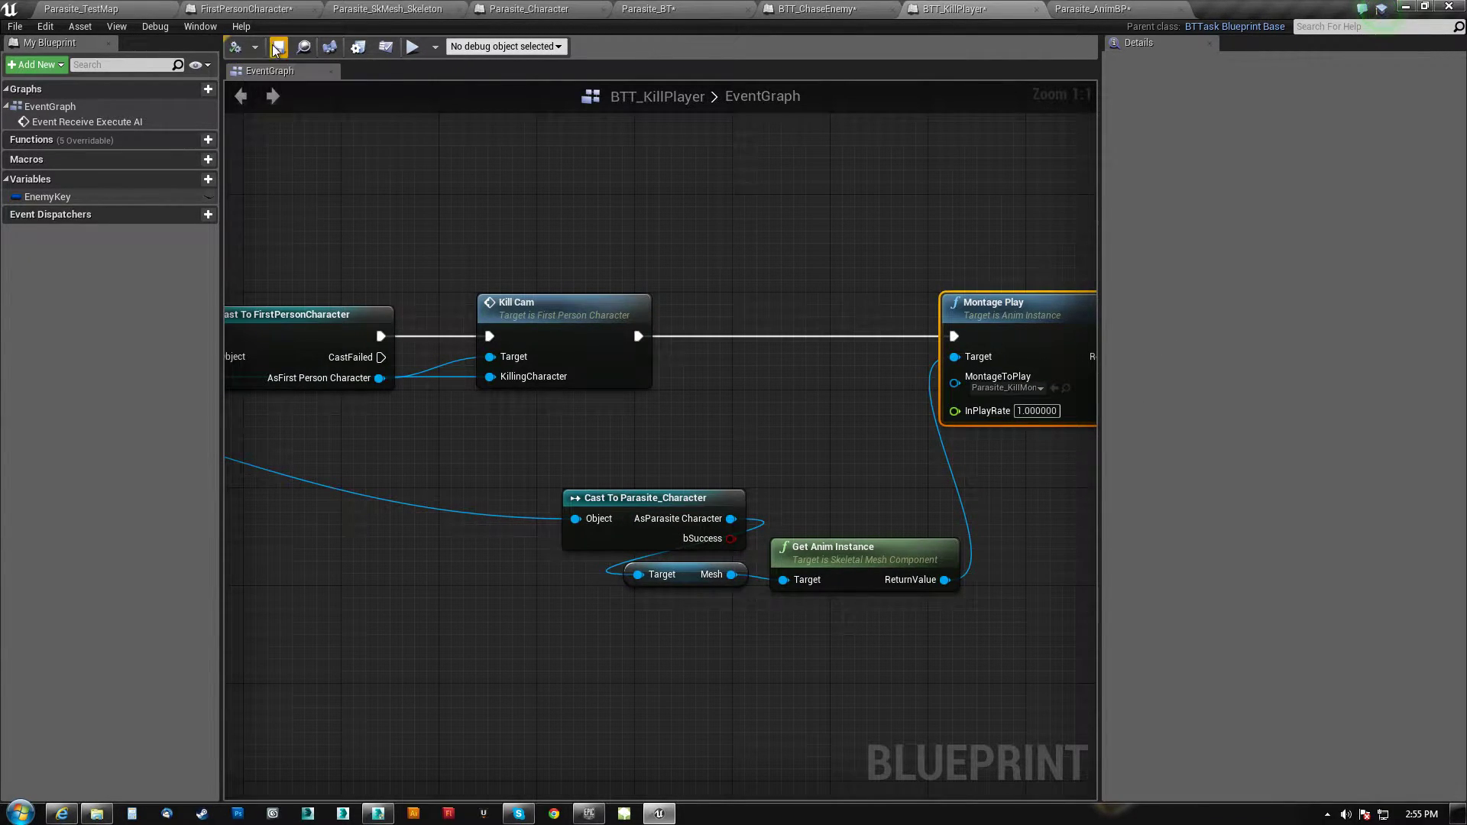
Align the Parasite_Character cast, Mesh and Get Anim Instance nodes under Kill Cam and move Finish Execute farther from Montage Play
right_drag(854, 212, 369, 196)
click(798, 291)
mouse_move(788, 294)
mouse_down()
mouse_move(808, 297)
mouse_move(790, 297)
mouse_up()
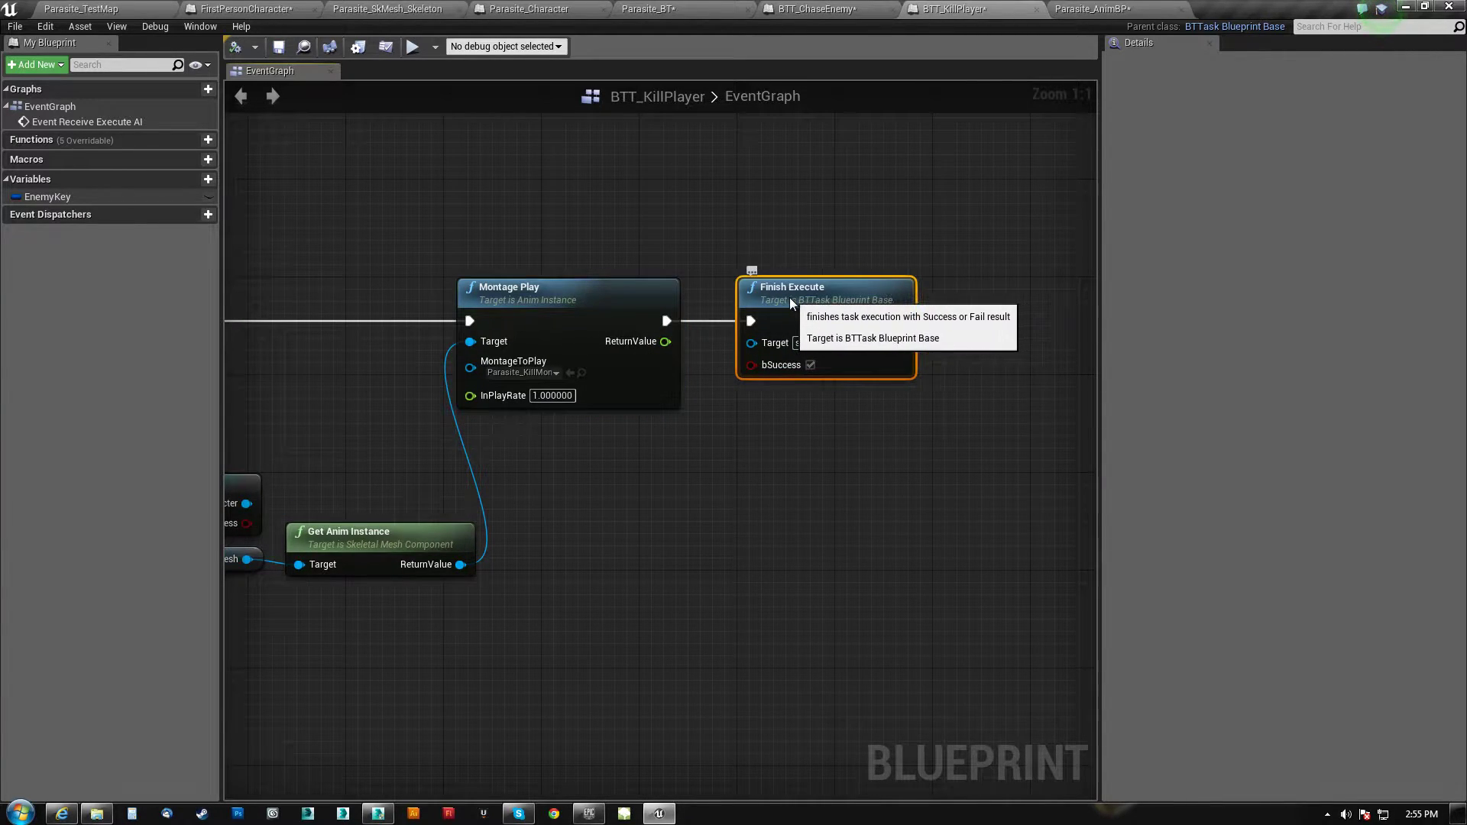
right_drag(563, 455, 798, 433)
drag(303, 584, 586, 496)
right_drag(848, 458, 645, 565)
drag(816, 375, 1020, 369)
scroll(707, 543, down, 5)
right_drag(707, 547, 778, 511)
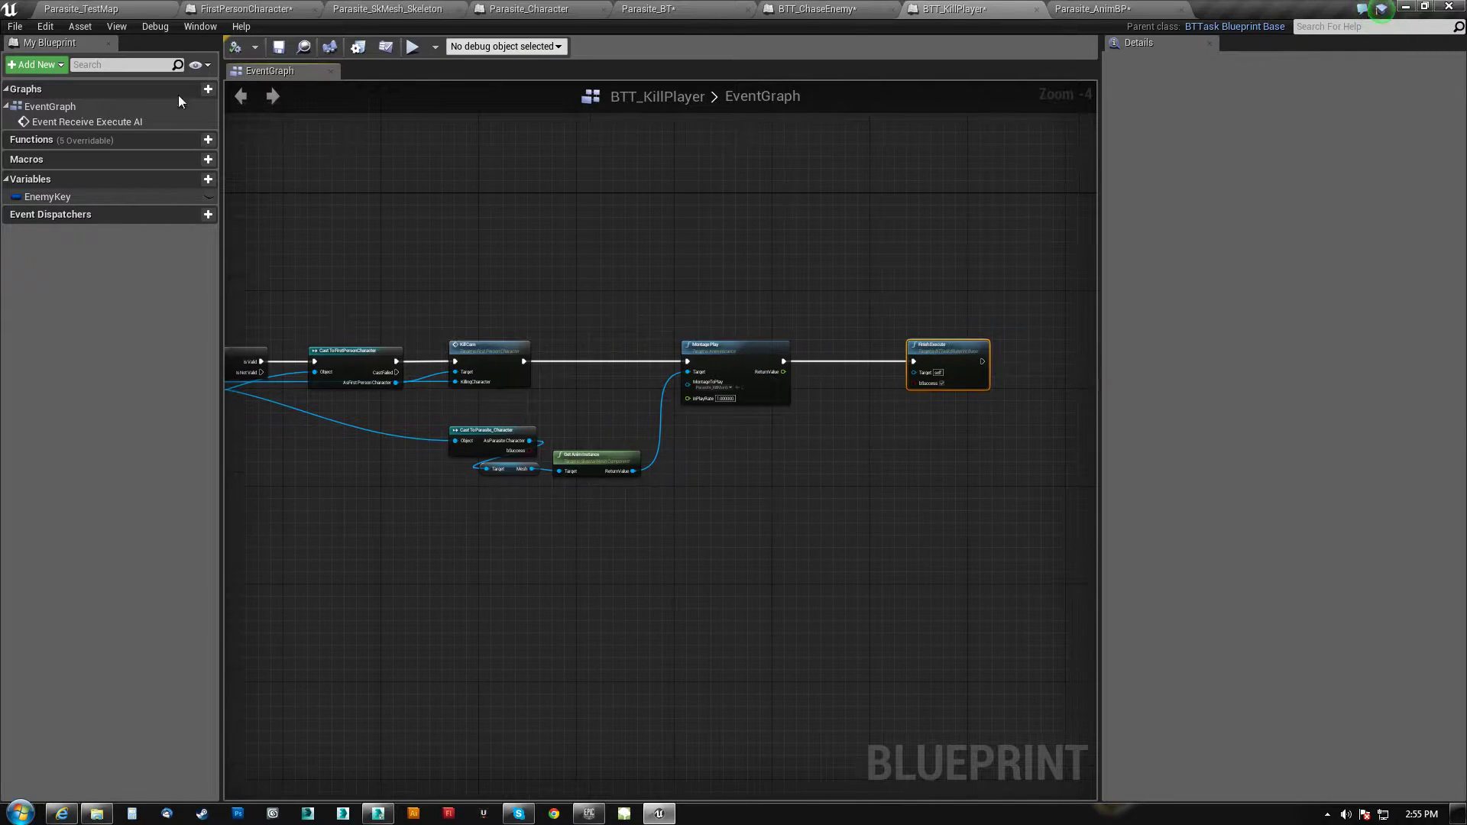
Play-test Parasite_TestMap by letting the parasite reach the player to check the kill behavior, and stop the session
click(90, 10)
click(498, 44)
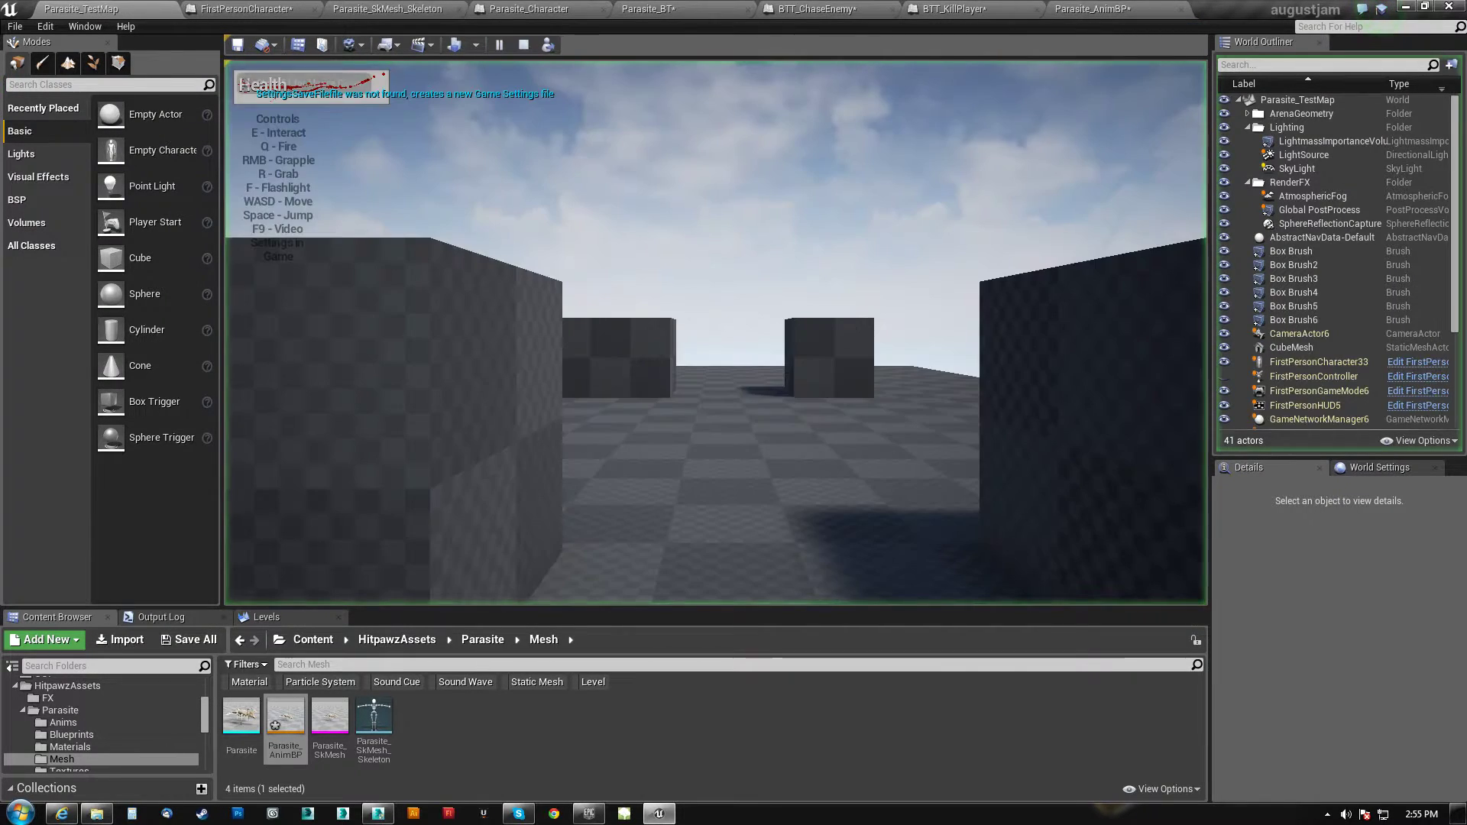
key(w)
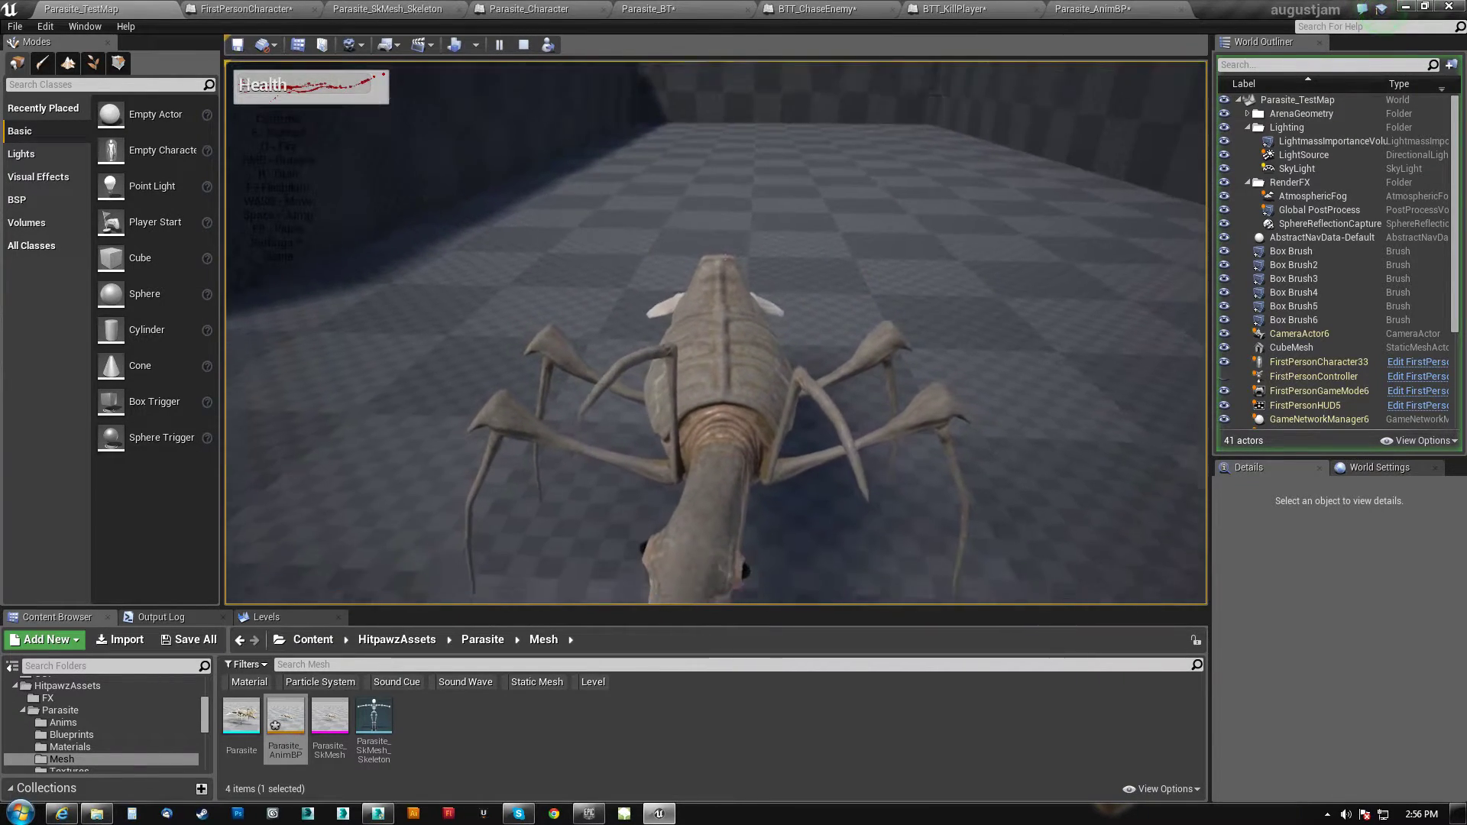
key(s)
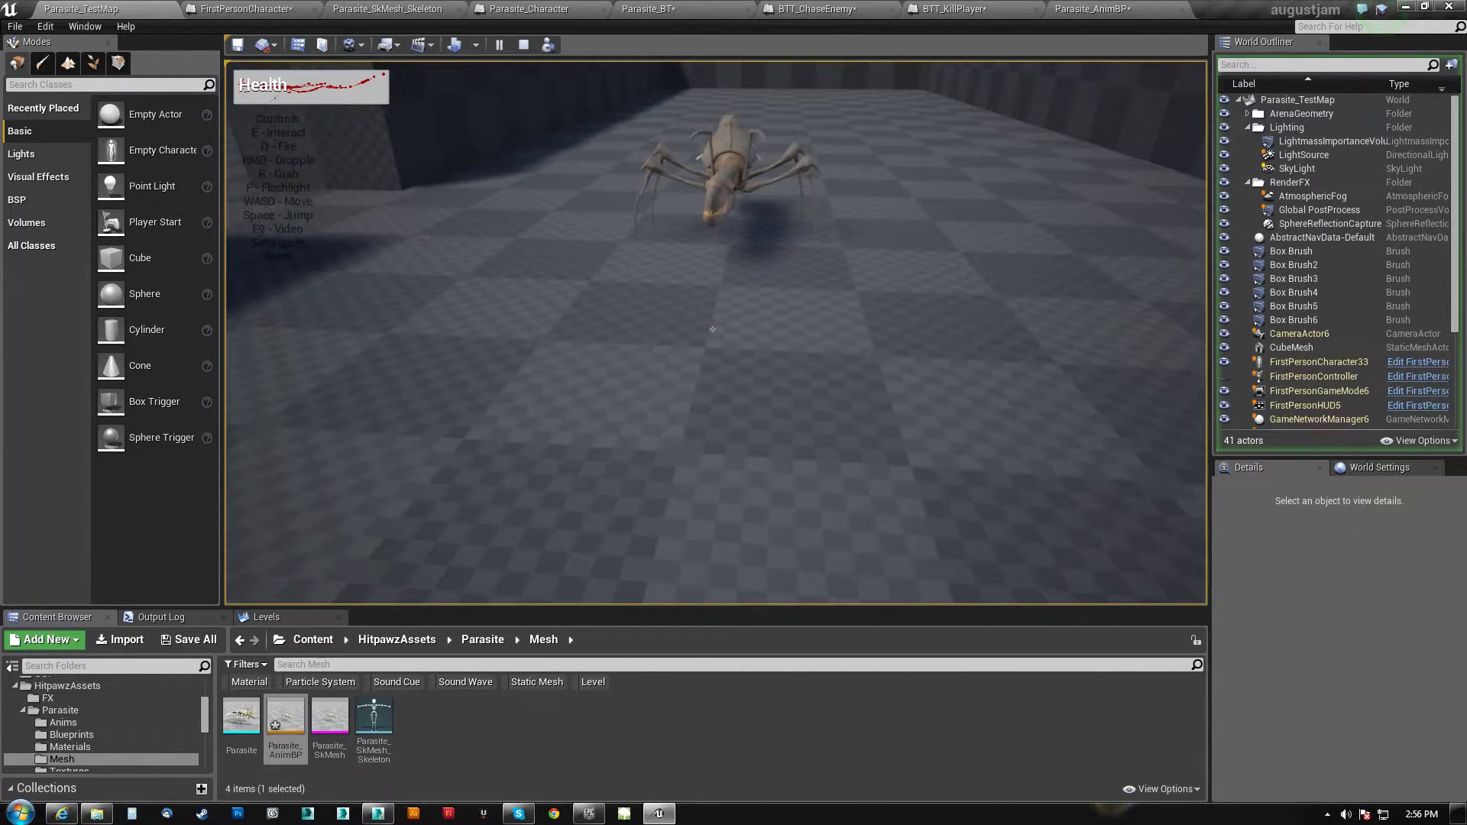
key(s)
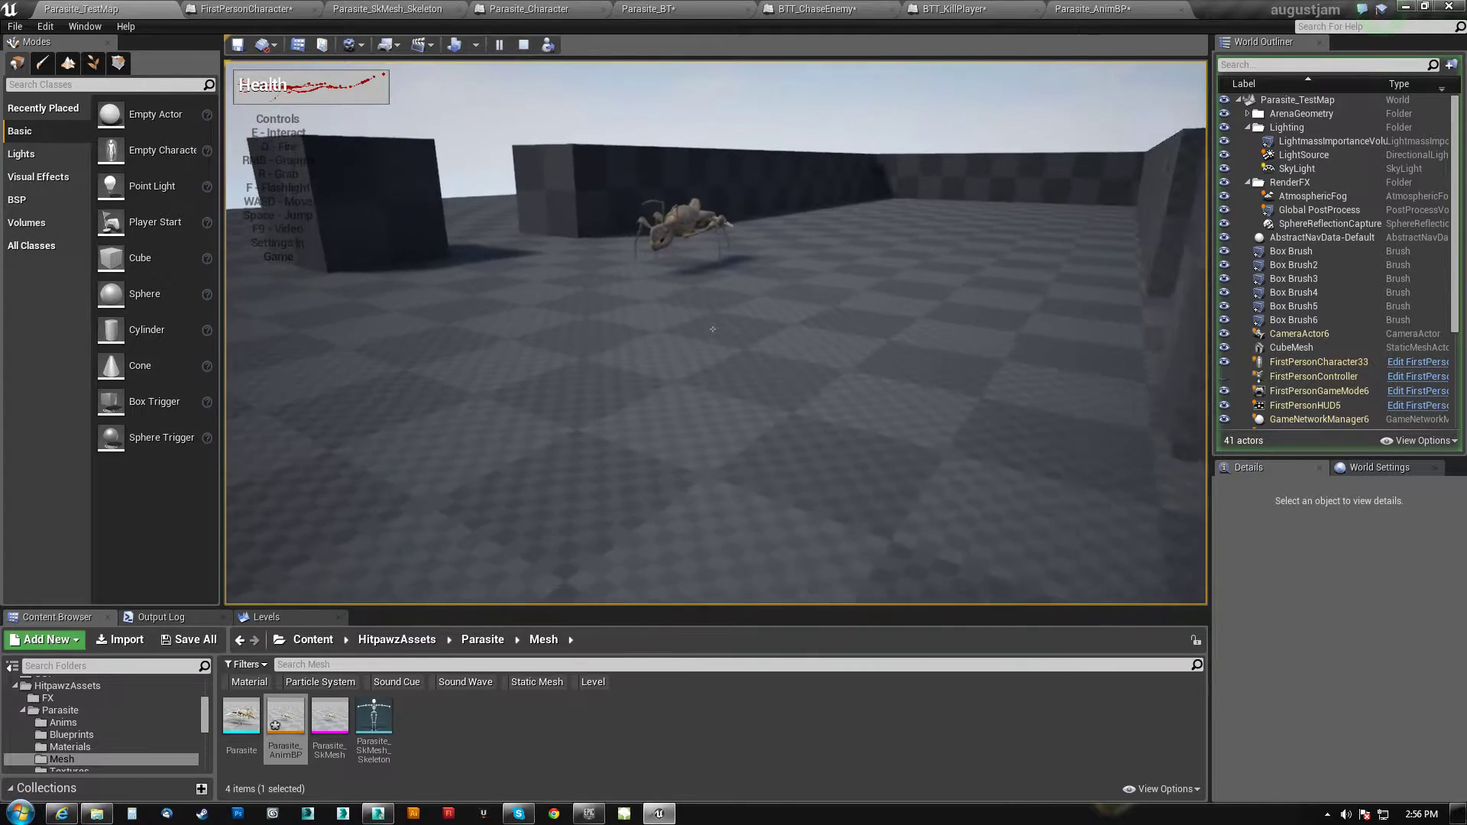
key(Escape)
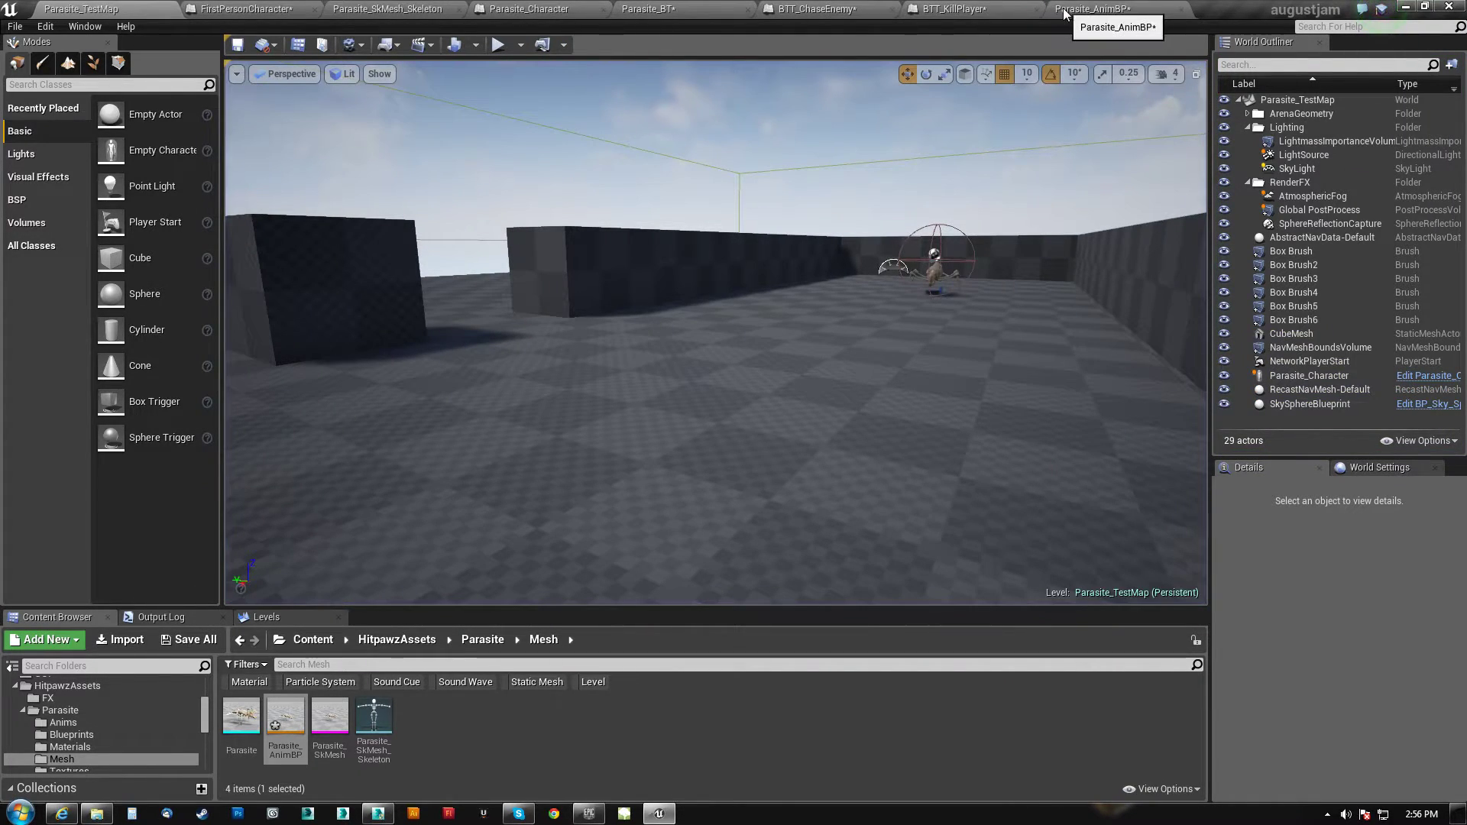
Review the BTT_KillPlayer graph from Kill Cam and Get Anim Instance through to Montage Play
click(954, 11)
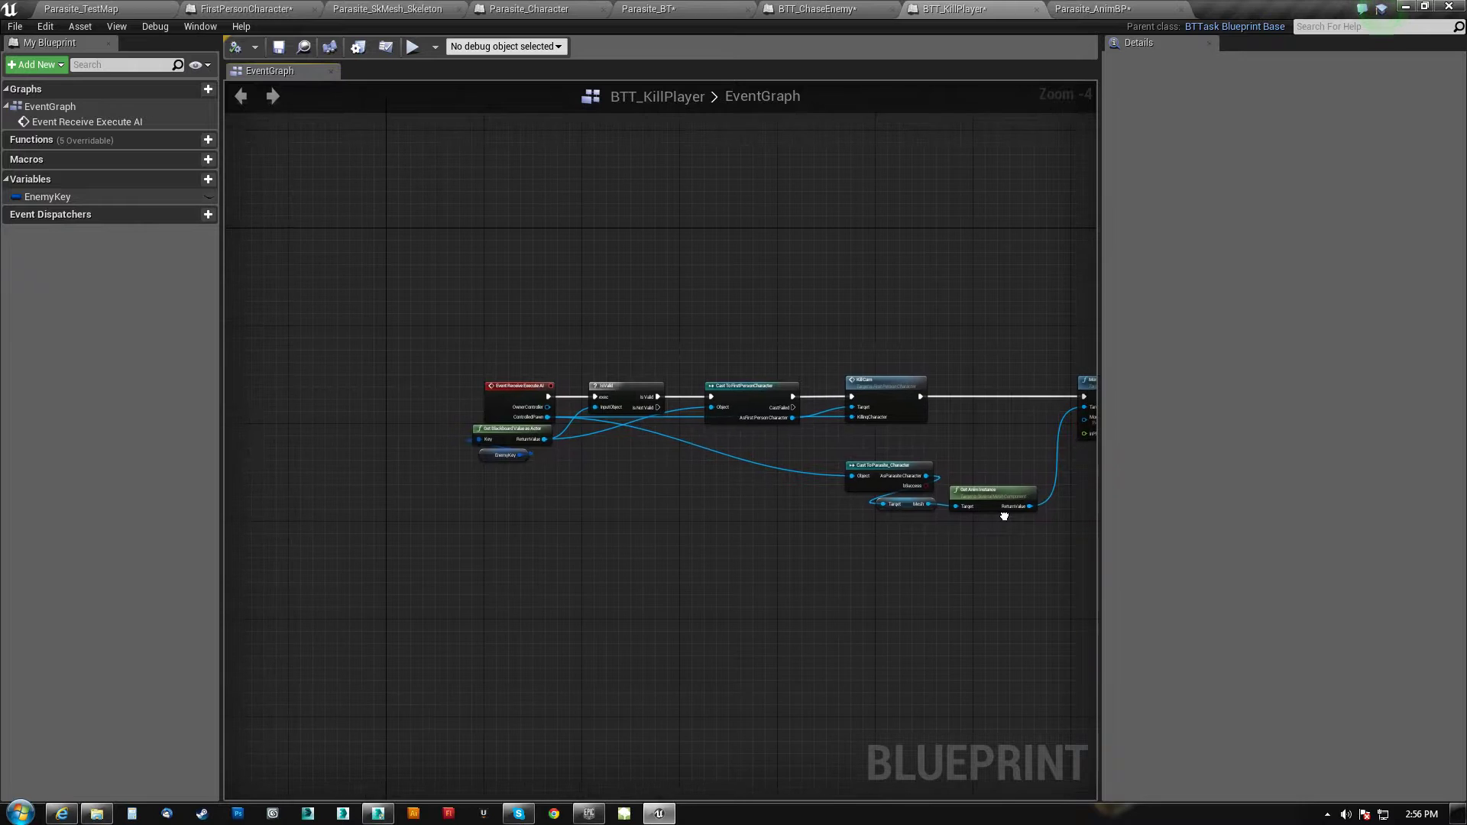
scroll(595, 502, up, 3)
right_drag(877, 429, 392, 422)
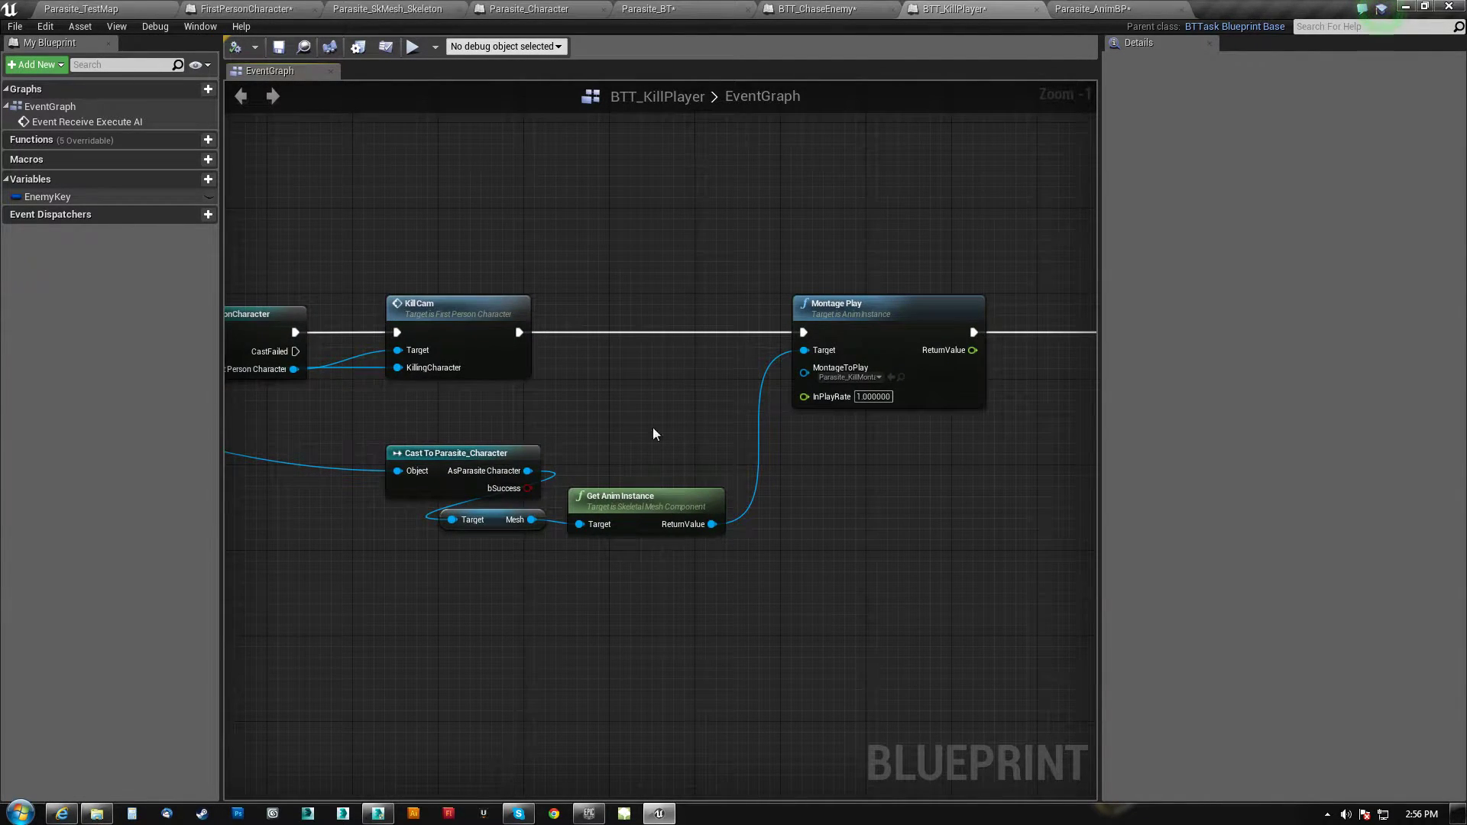
scroll(685, 425, up, 1)
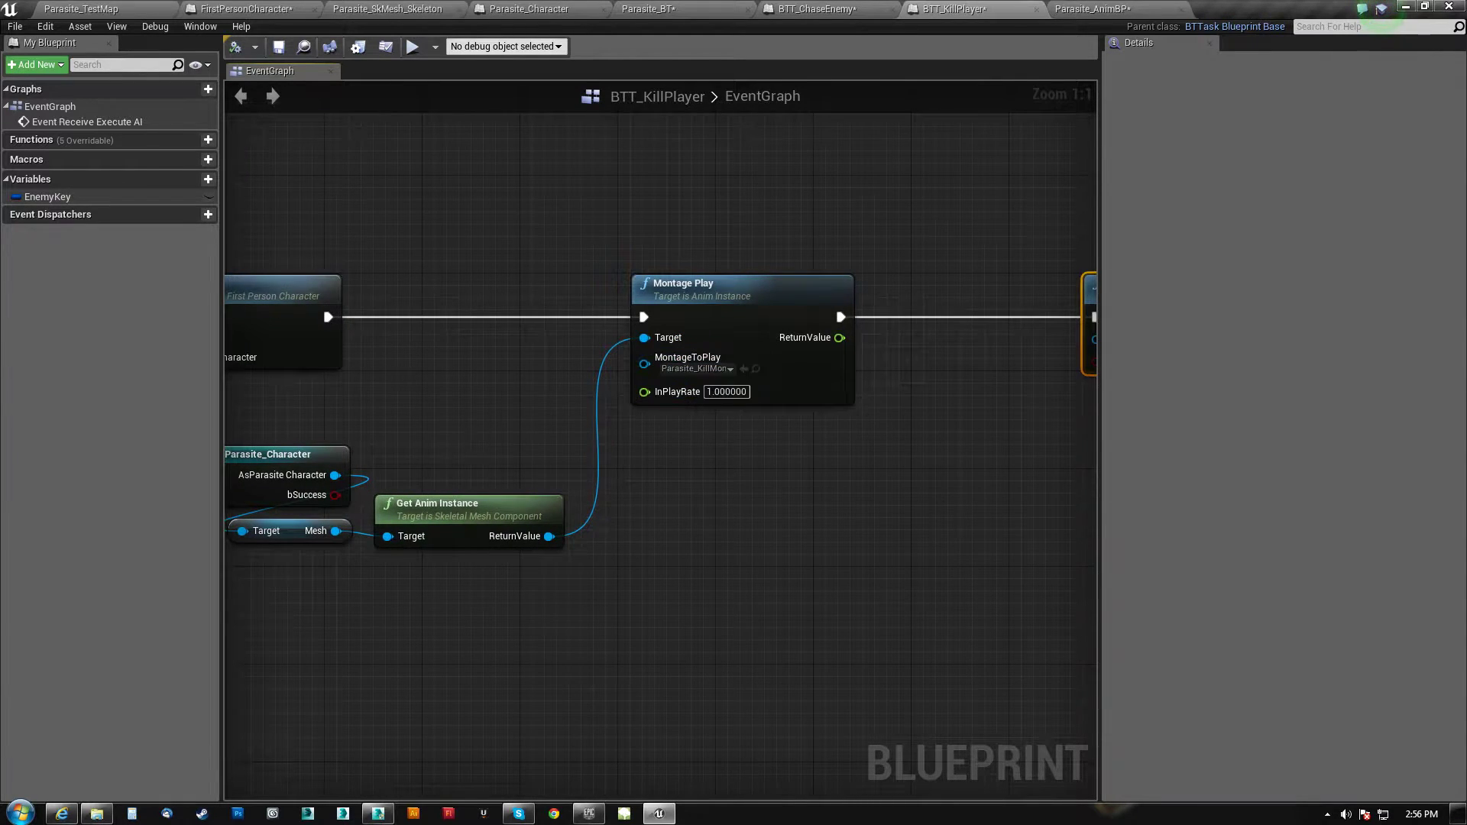
right_drag(475, 430, 717, 391)
click(645, 467)
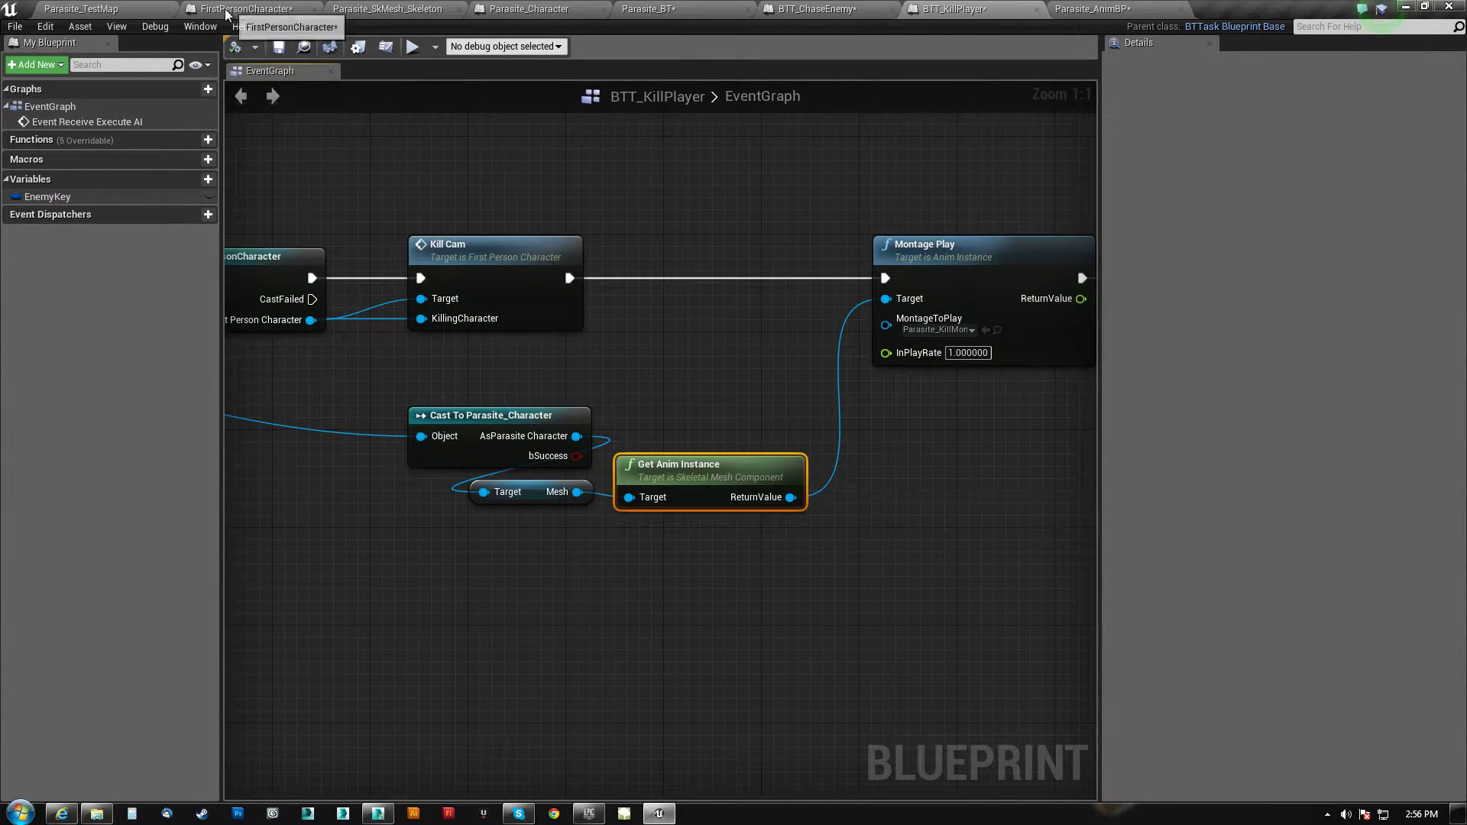
Save Parasite_AnimBP and adjust the spacing of Final Animation Pose and the Slot 'DefaultSlot' node in its AnimGraph
click(1068, 11)
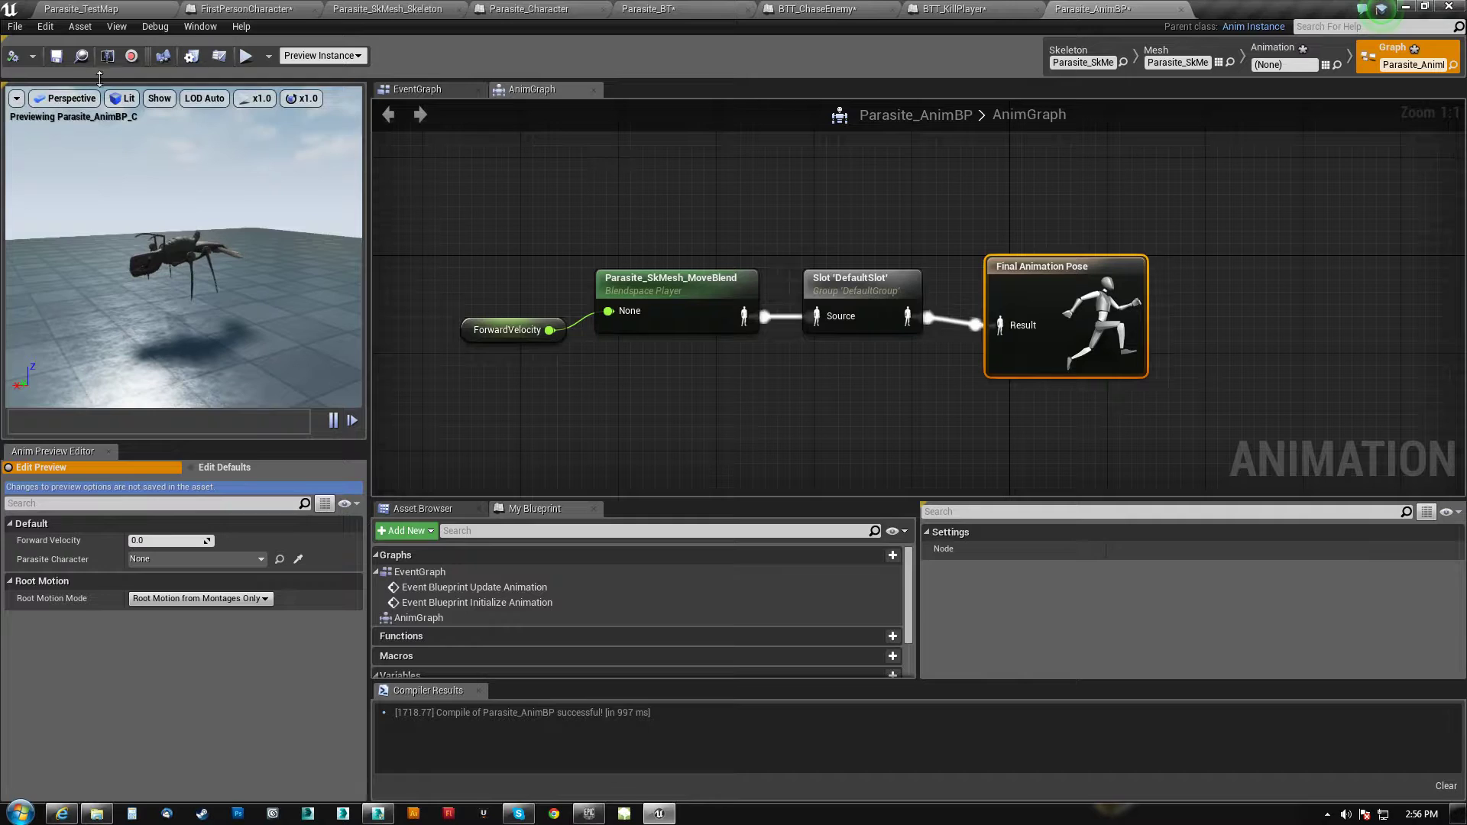
click(55, 57)
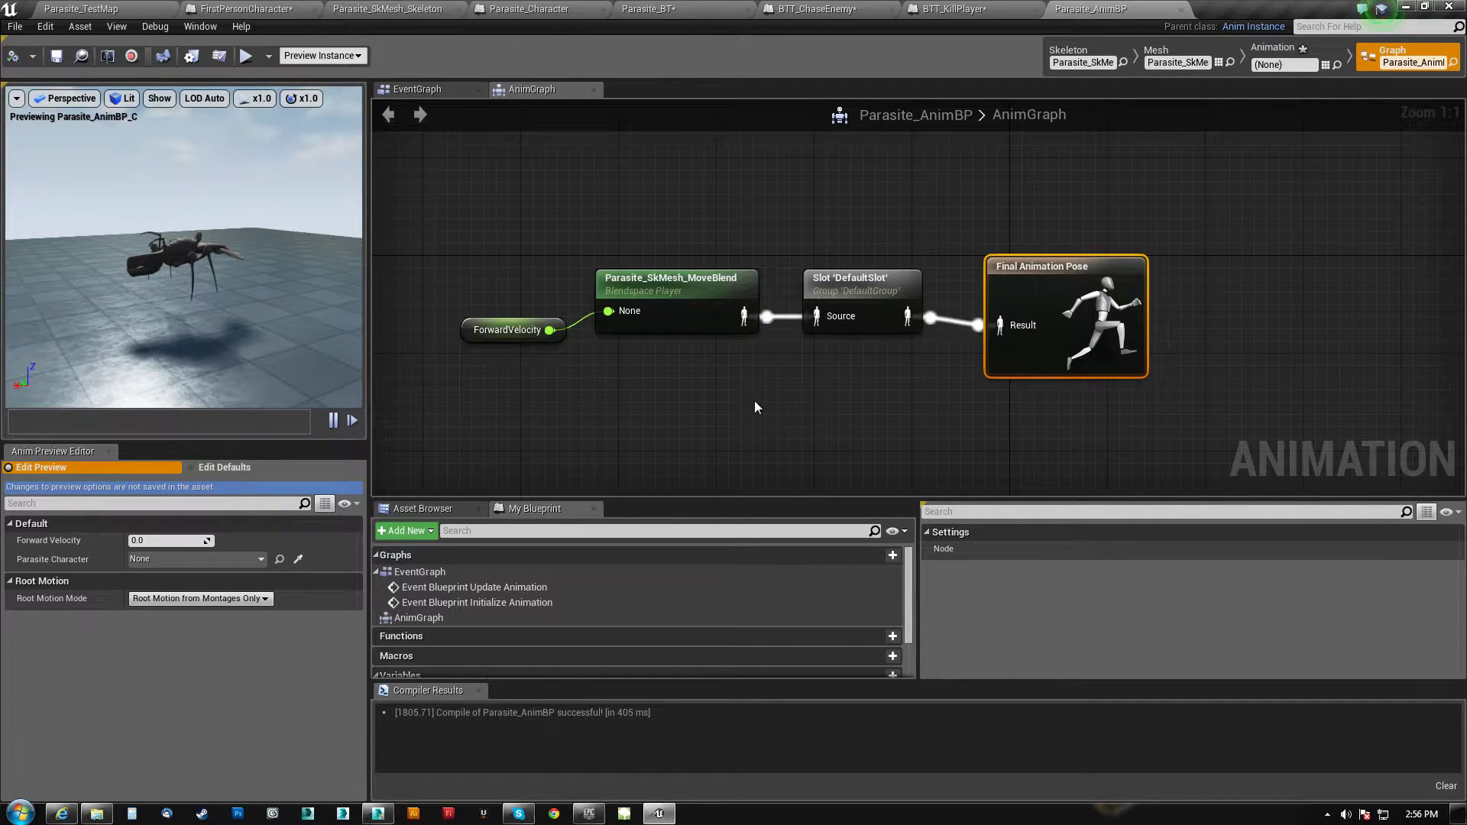
right_drag(753, 401, 699, 388)
drag(919, 271, 934, 264)
right_drag(730, 400, 857, 405)
click(819, 266)
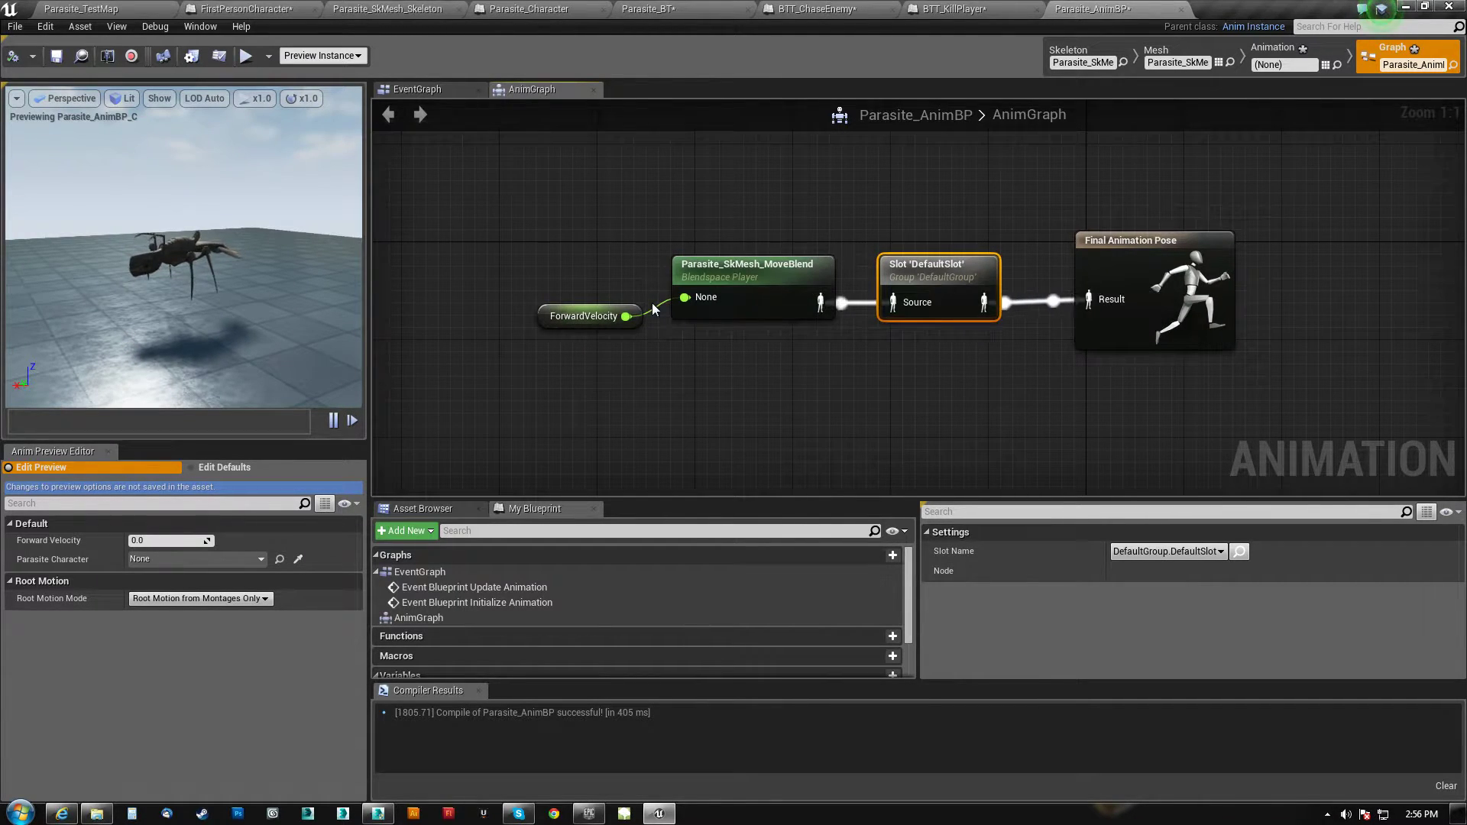
Open TrapPlatform1_AnimBP from HitpawzAssets/Traps/TrapBlueprints and examine how its AnimGraph uses the montage slot
click(961, 12)
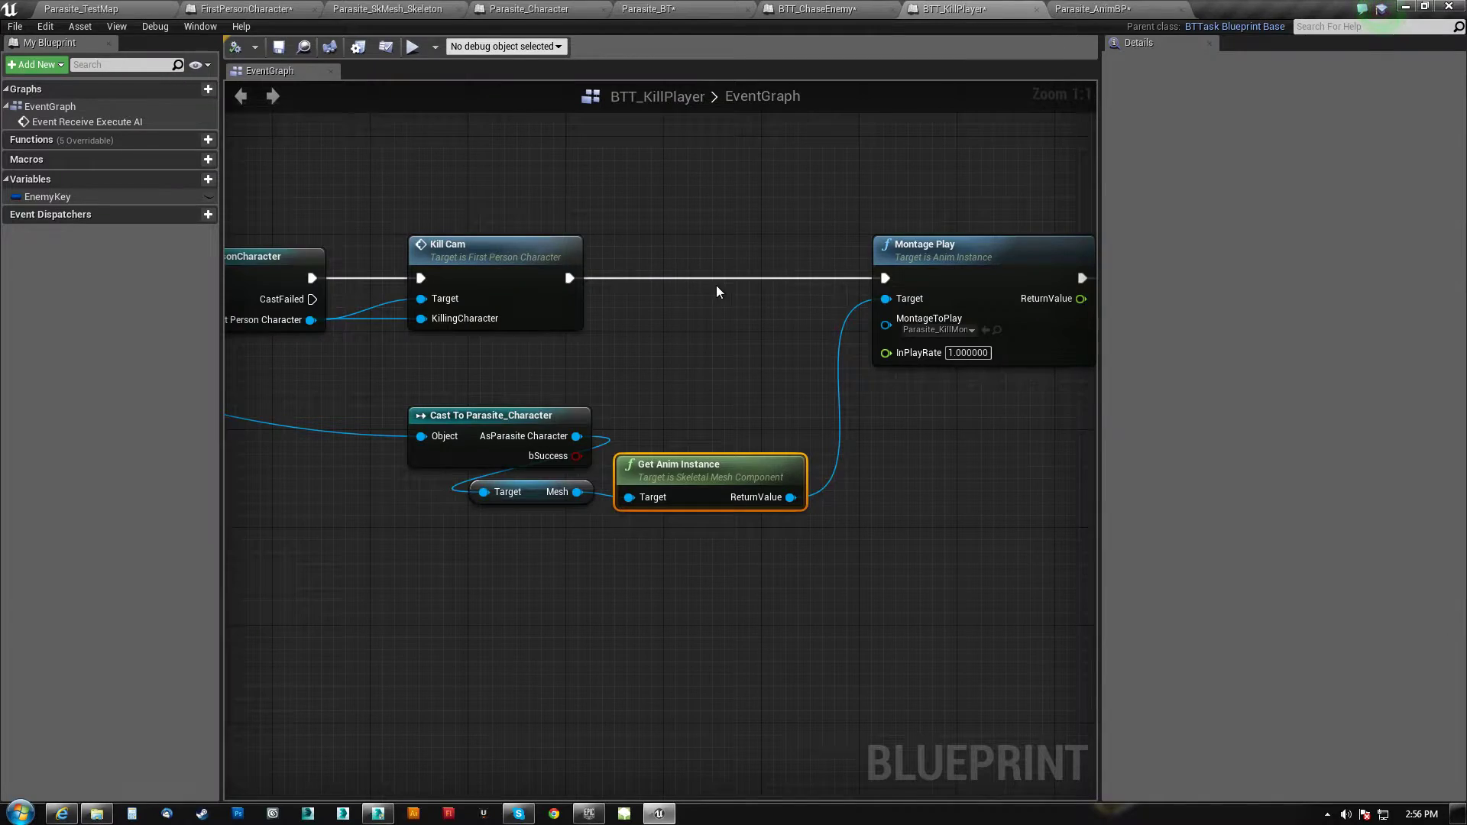
click(845, 14)
click(82, 9)
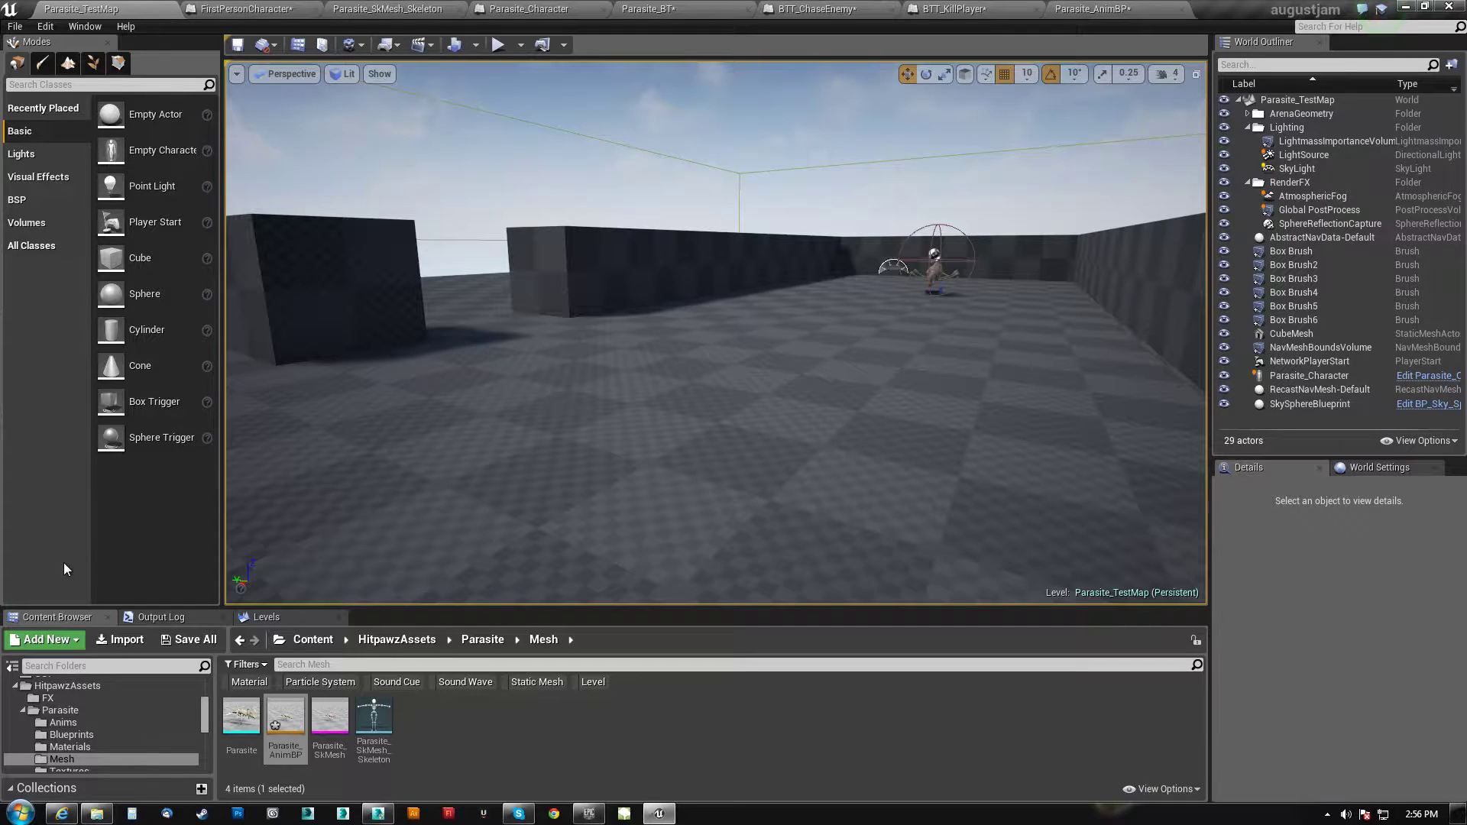
scroll(58, 753, up, 2)
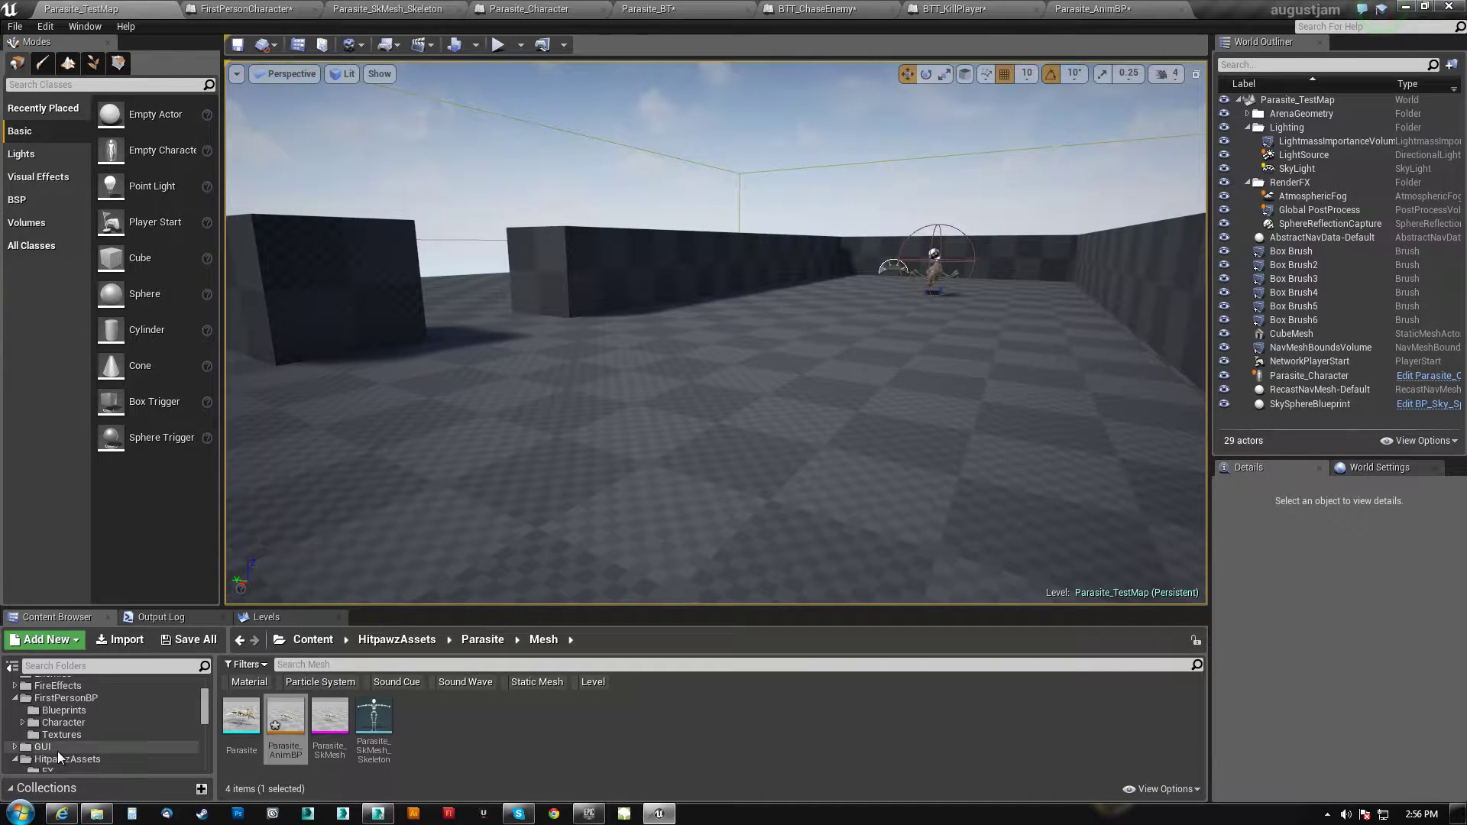
scroll(58, 747, down, 5)
double_click(46, 723)
click(69, 723)
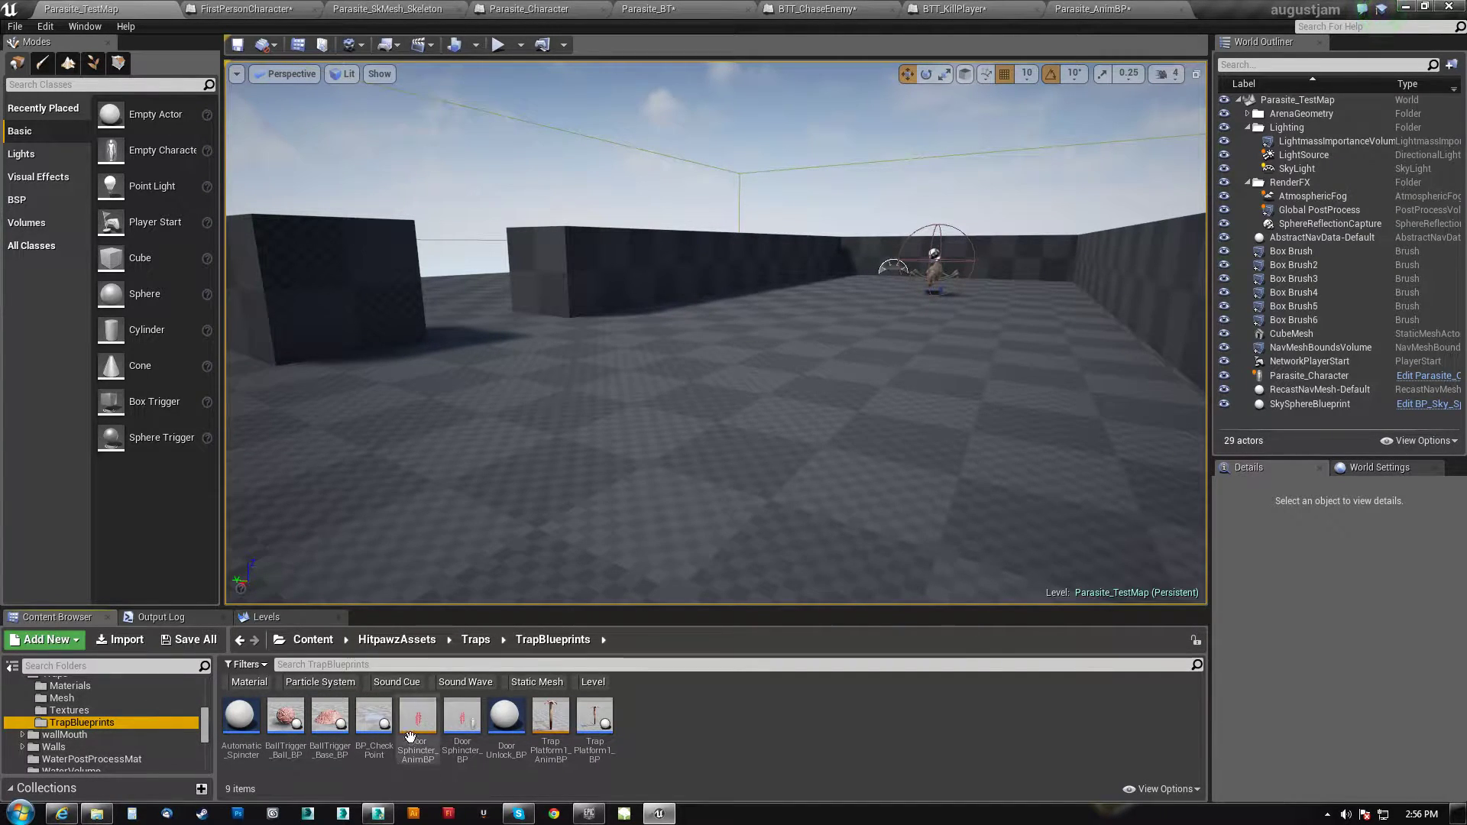
mouse_move(435, 722)
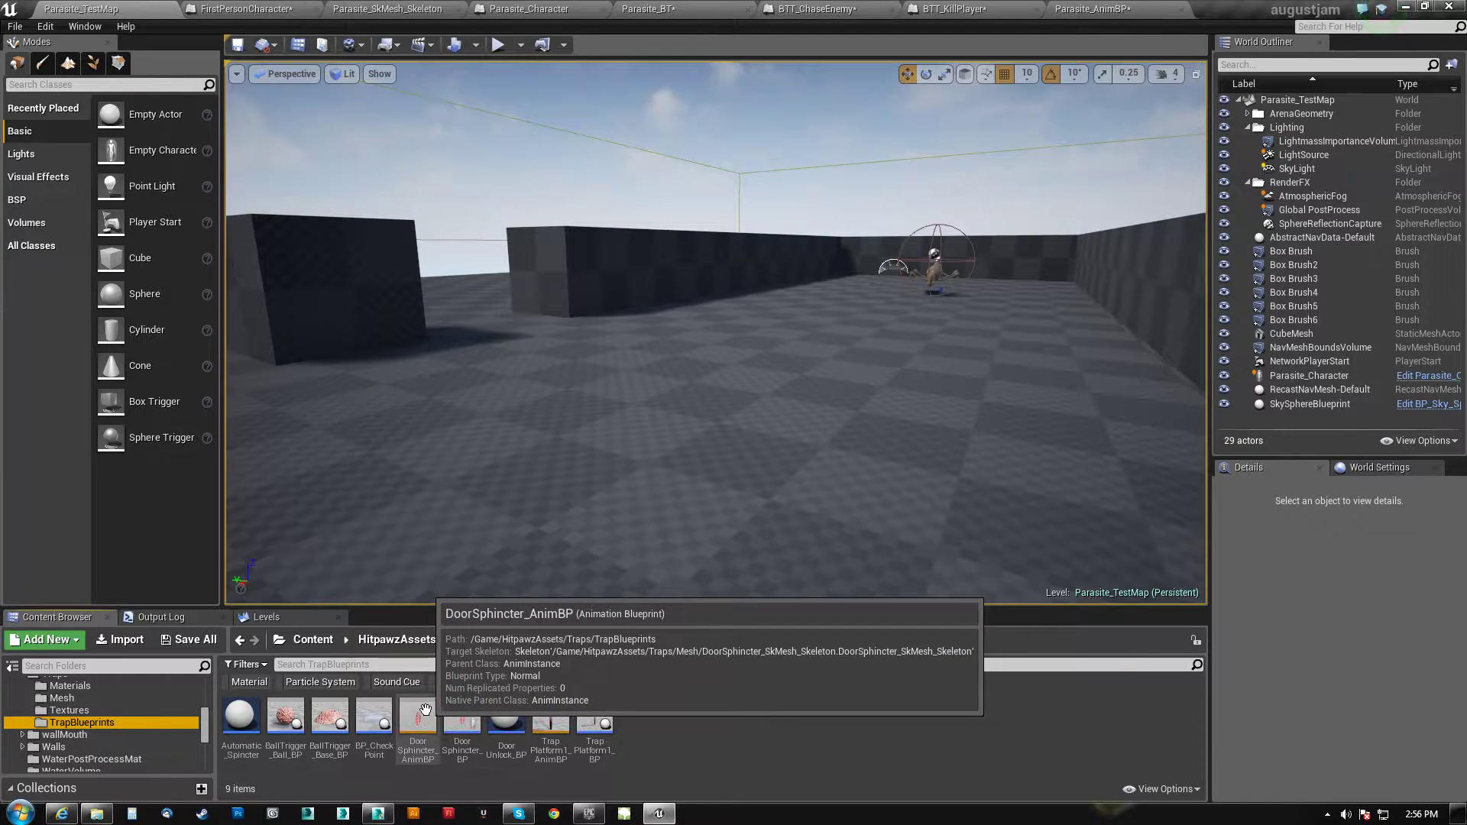
double_click(555, 715)
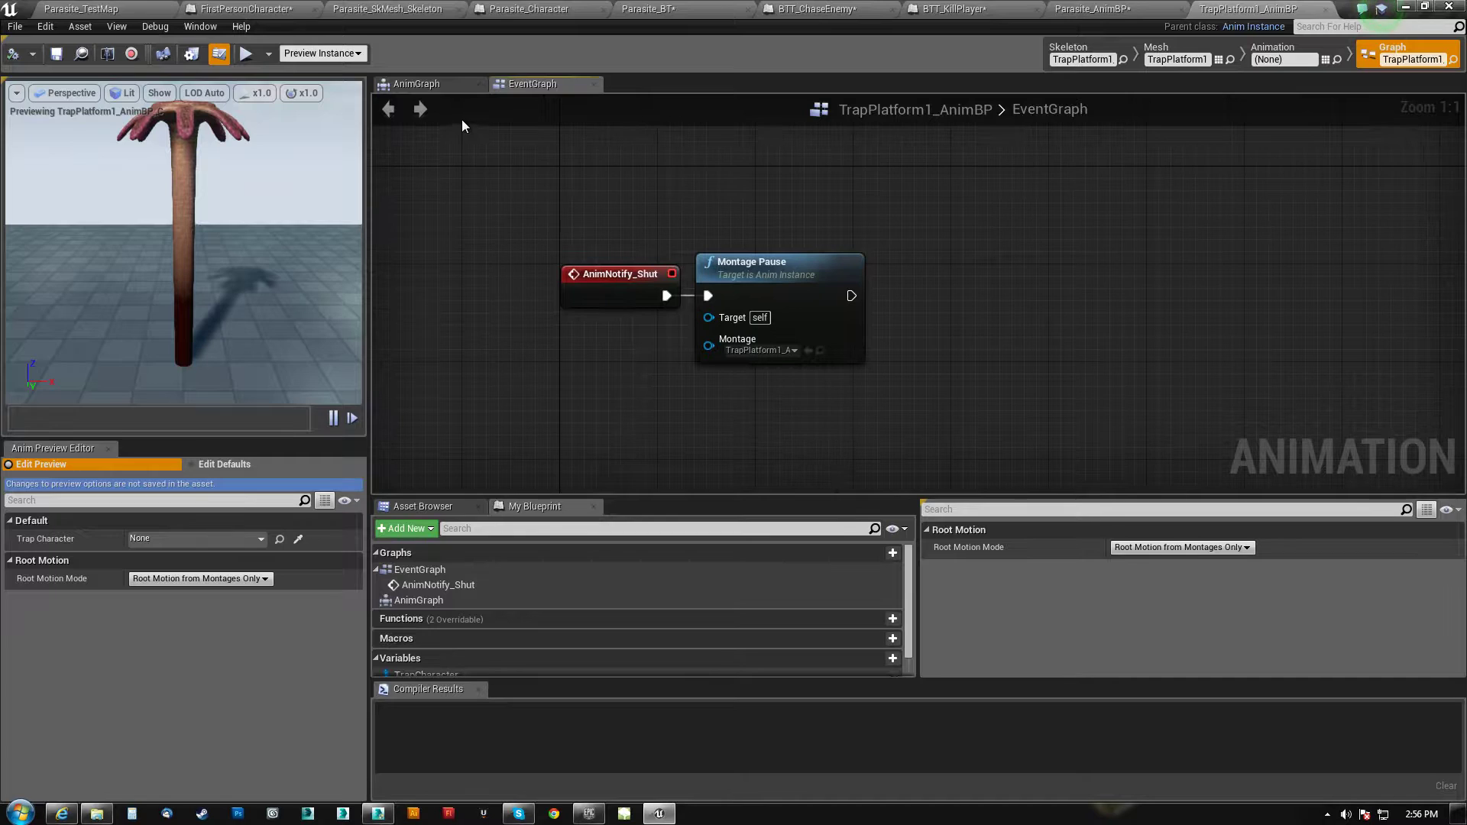
click(456, 82)
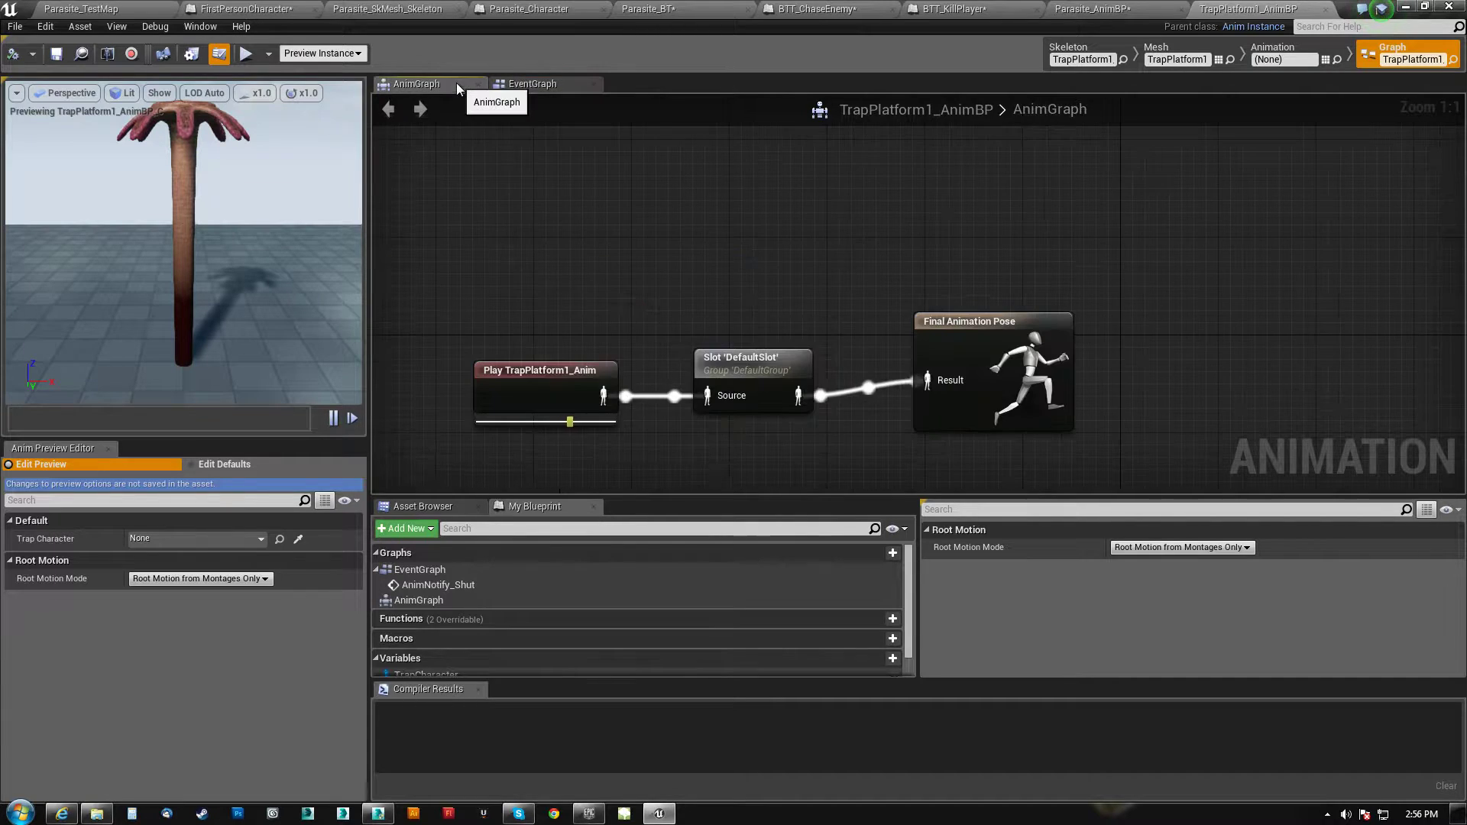
Examine the slot and sequence node settings in TrapPlatform1_AnimBP's AnimGraph and the AnimNotify_Shut to Montage Pause logic in its EventGraph
right_drag(672, 269, 756, 216)
click(840, 311)
mouse_move(840, 312)
mouse_down()
mouse_move(868, 318)
mouse_move(838, 319)
mouse_up()
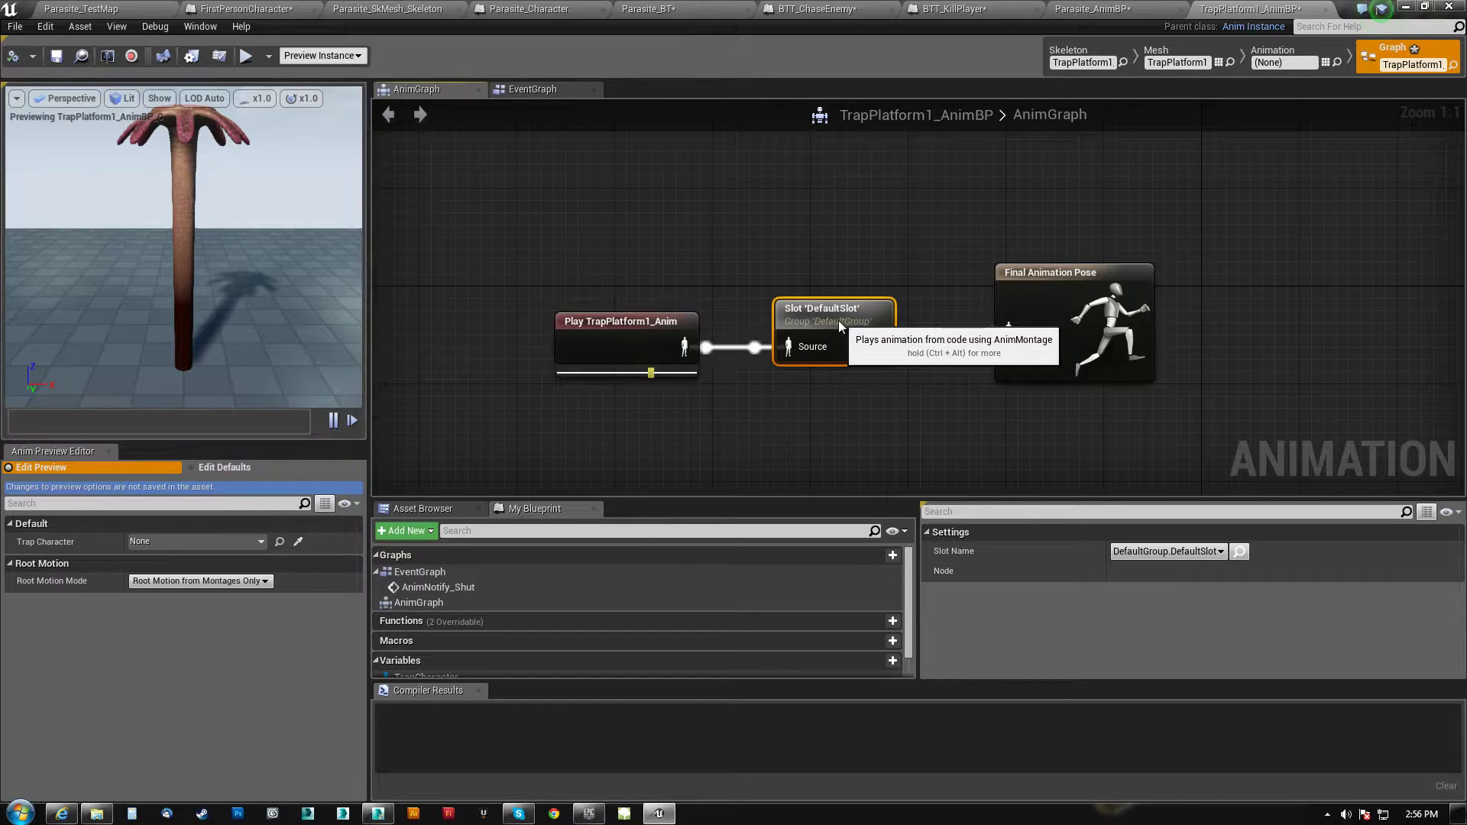
click(668, 320)
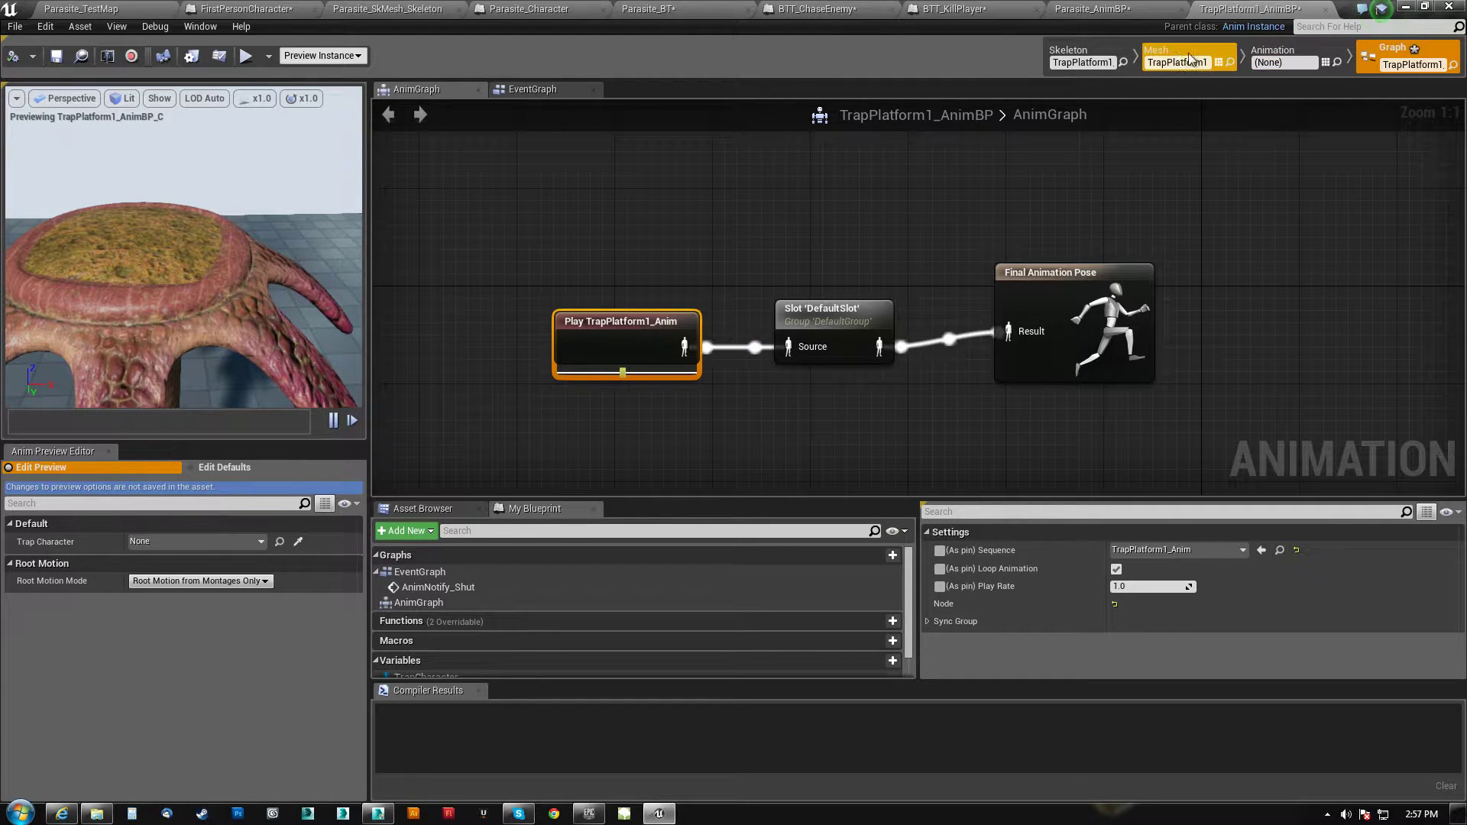
click(533, 89)
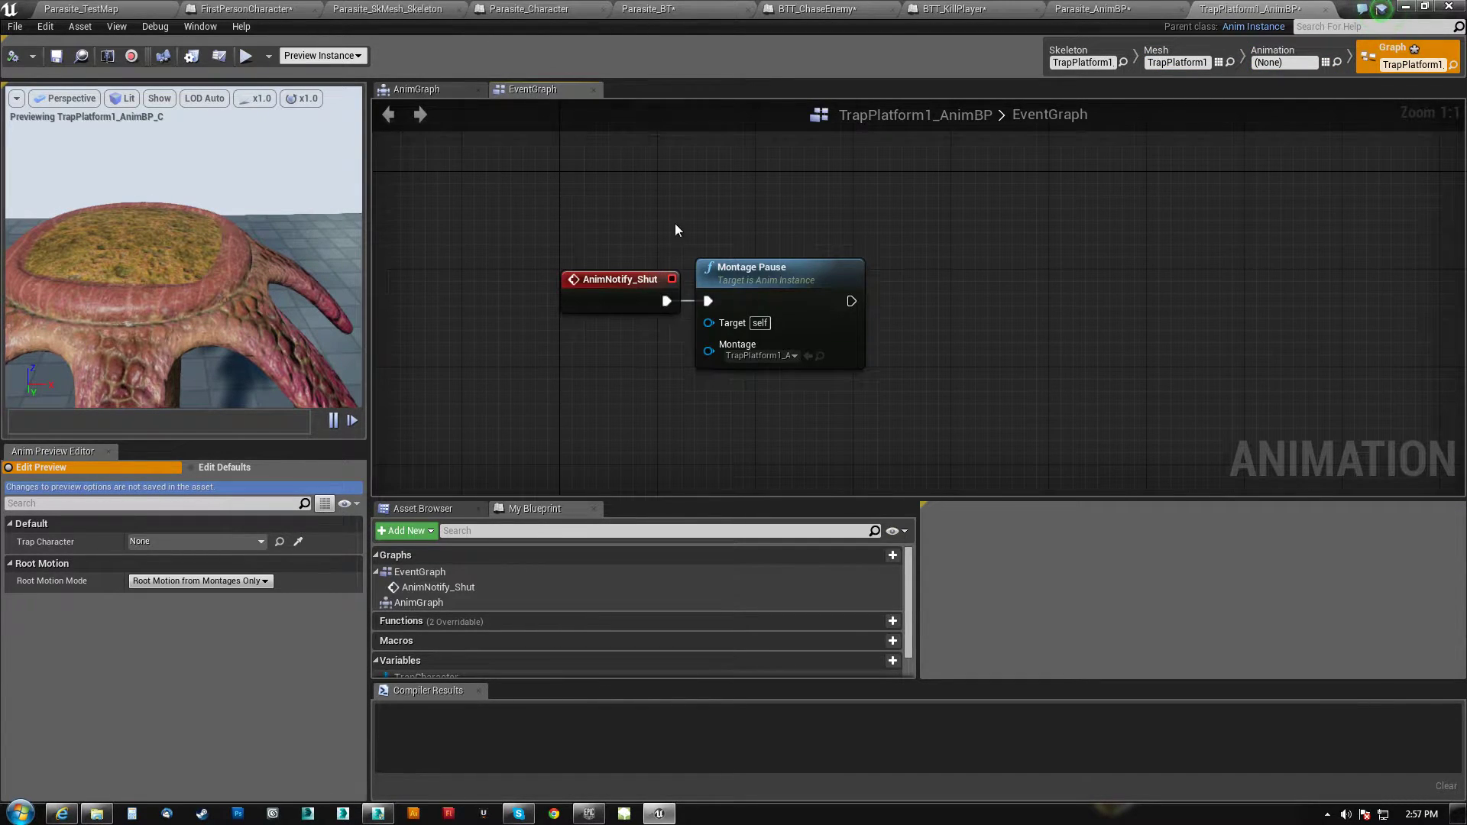
mouse_move(830, 264)
mouse_down()
mouse_move(923, 266)
mouse_move(834, 267)
mouse_up()
scroll(630, 416, down, 6)
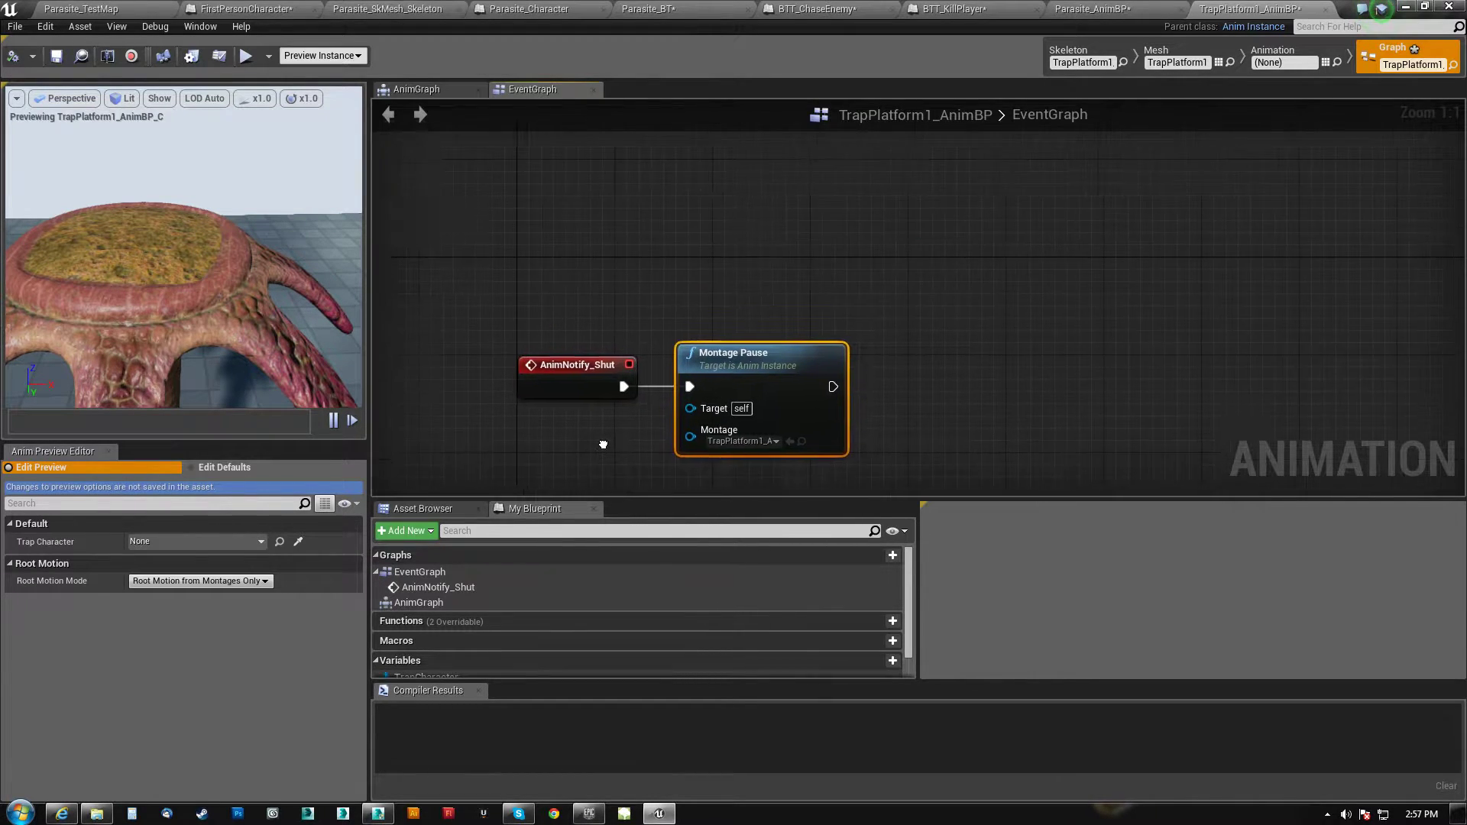
right_drag(655, 433, 698, 390)
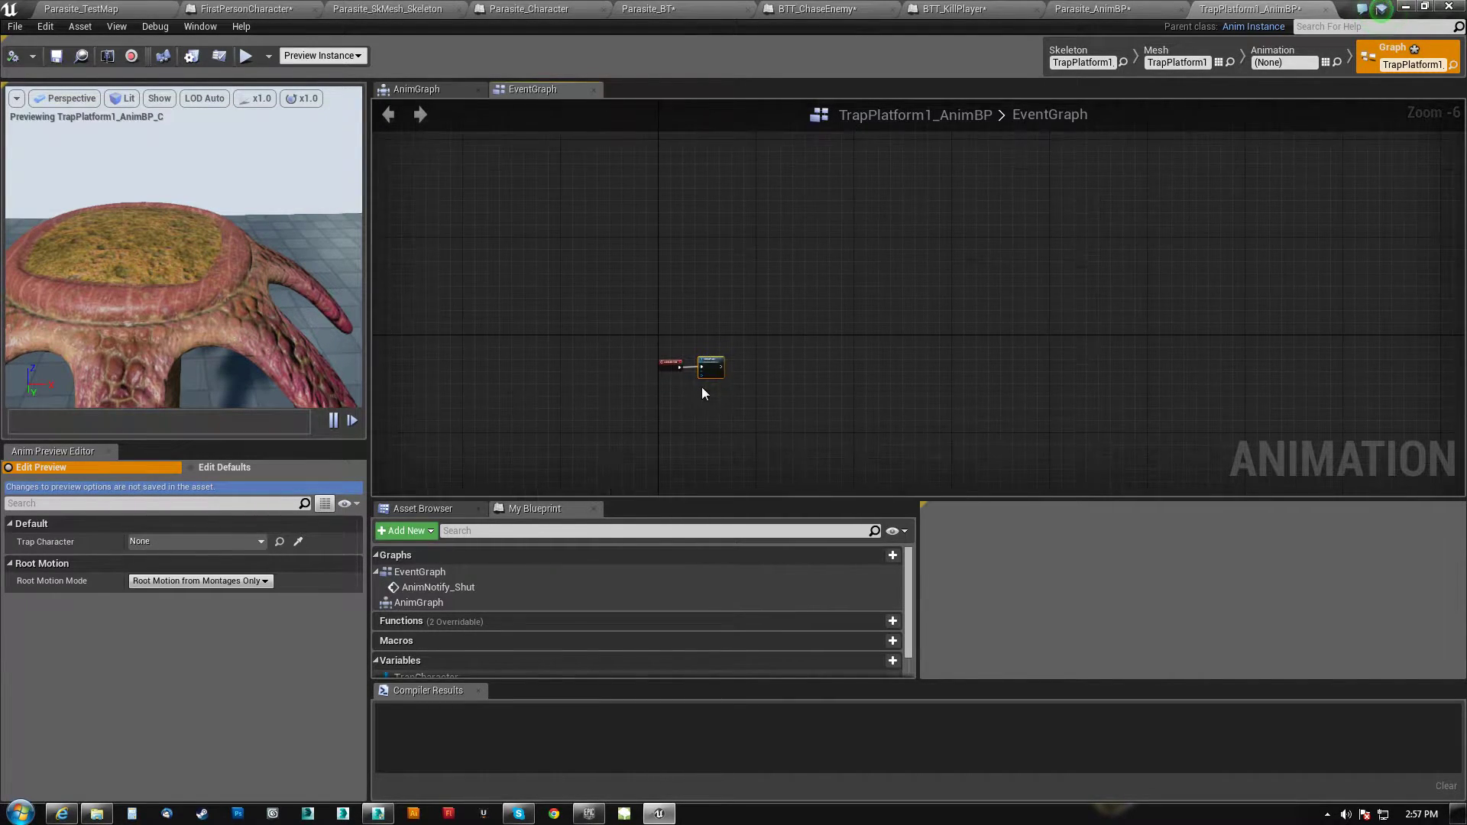
scroll(695, 388, up, 7)
right_drag(883, 214, 982, 233)
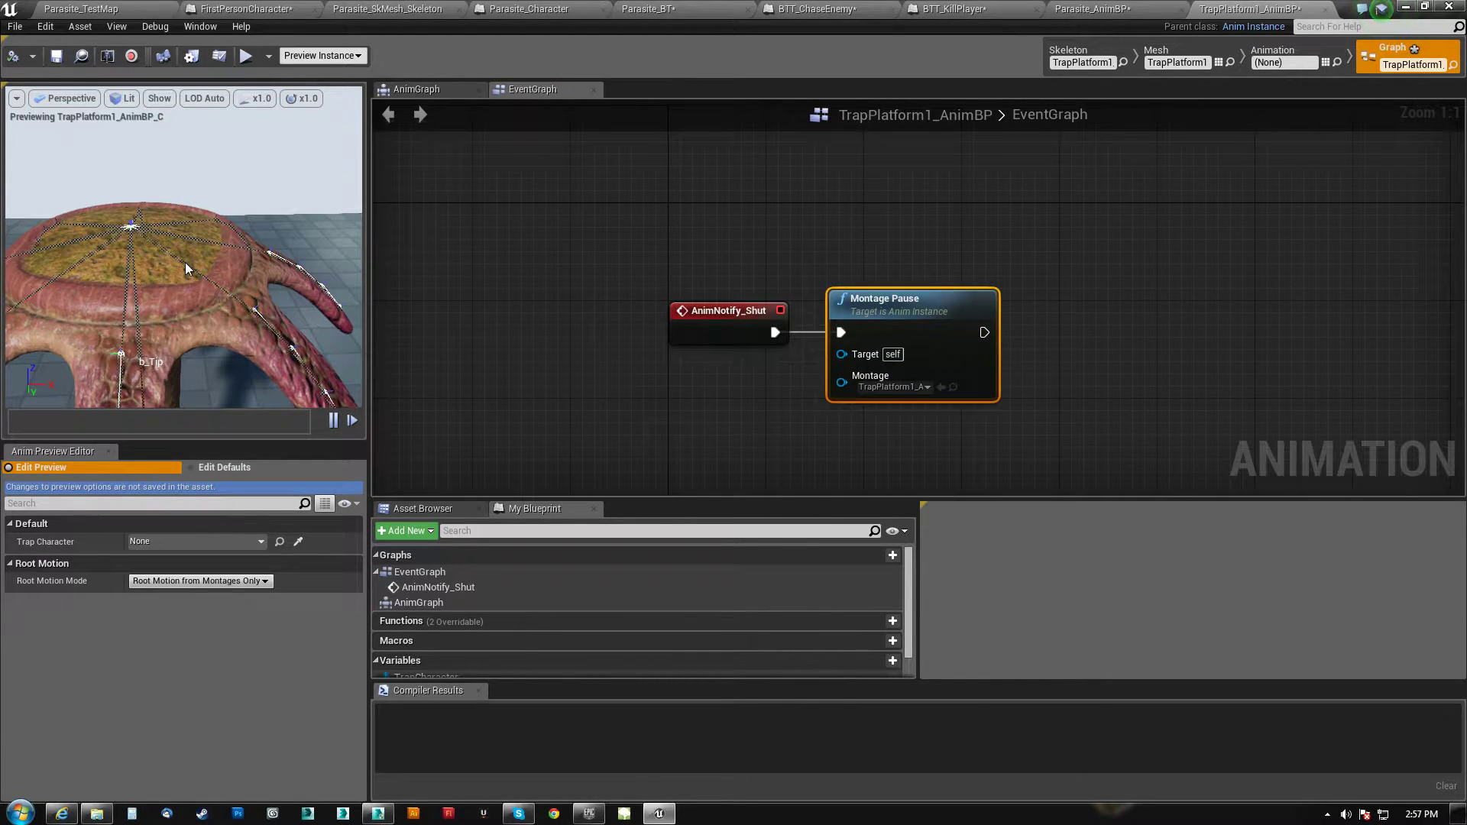
In BTT_KillPlayer, convert Cast To Parasite_Character to an impure cast and wire its execution between Kill Cam and Montage Play
click(1093, 9)
click(980, 10)
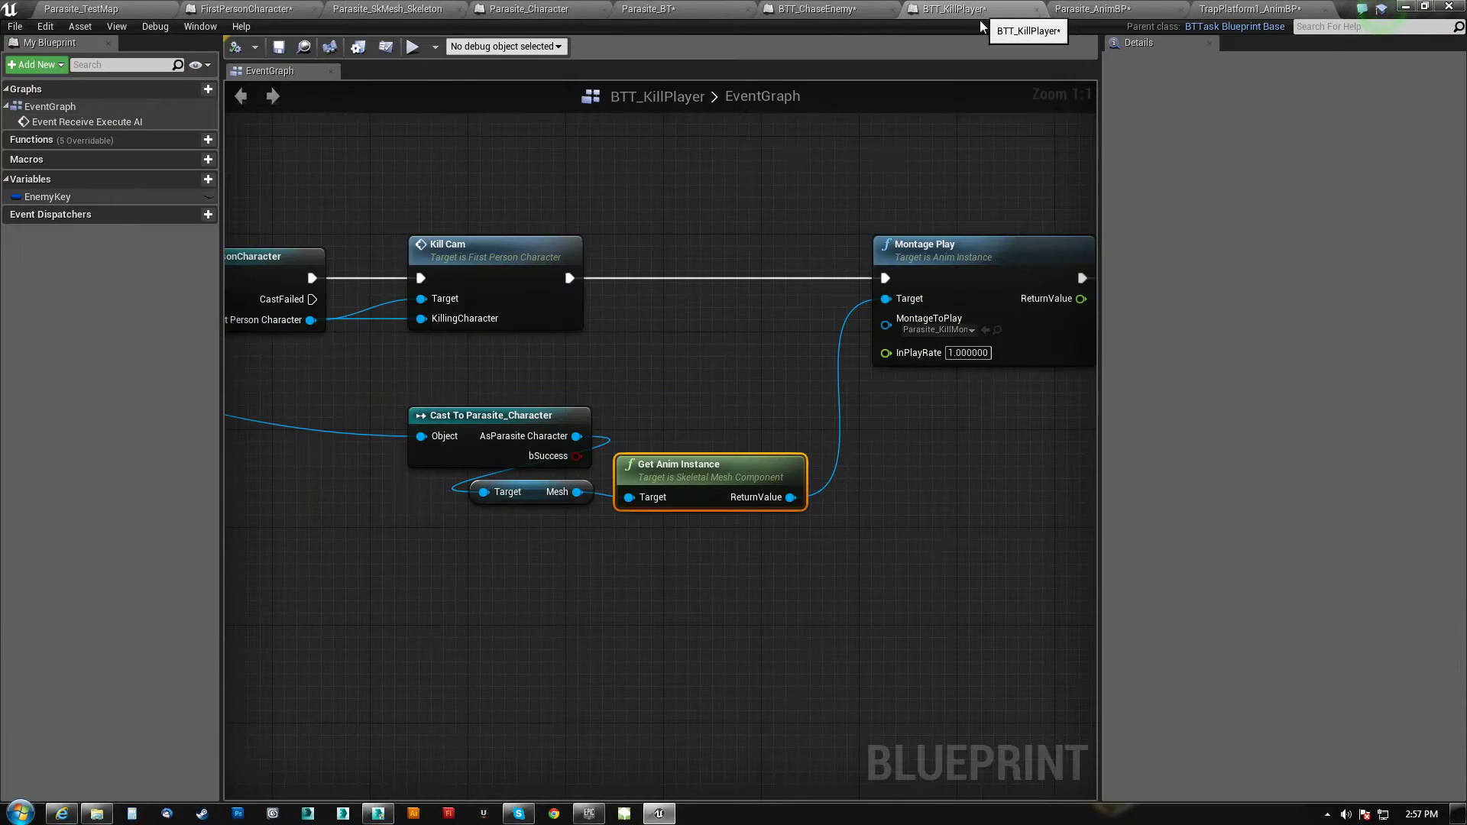
right_drag(684, 333, 1088, 307)
scroll(625, 484, down, 2)
right_drag(626, 485, 397, 484)
right_click(597, 419)
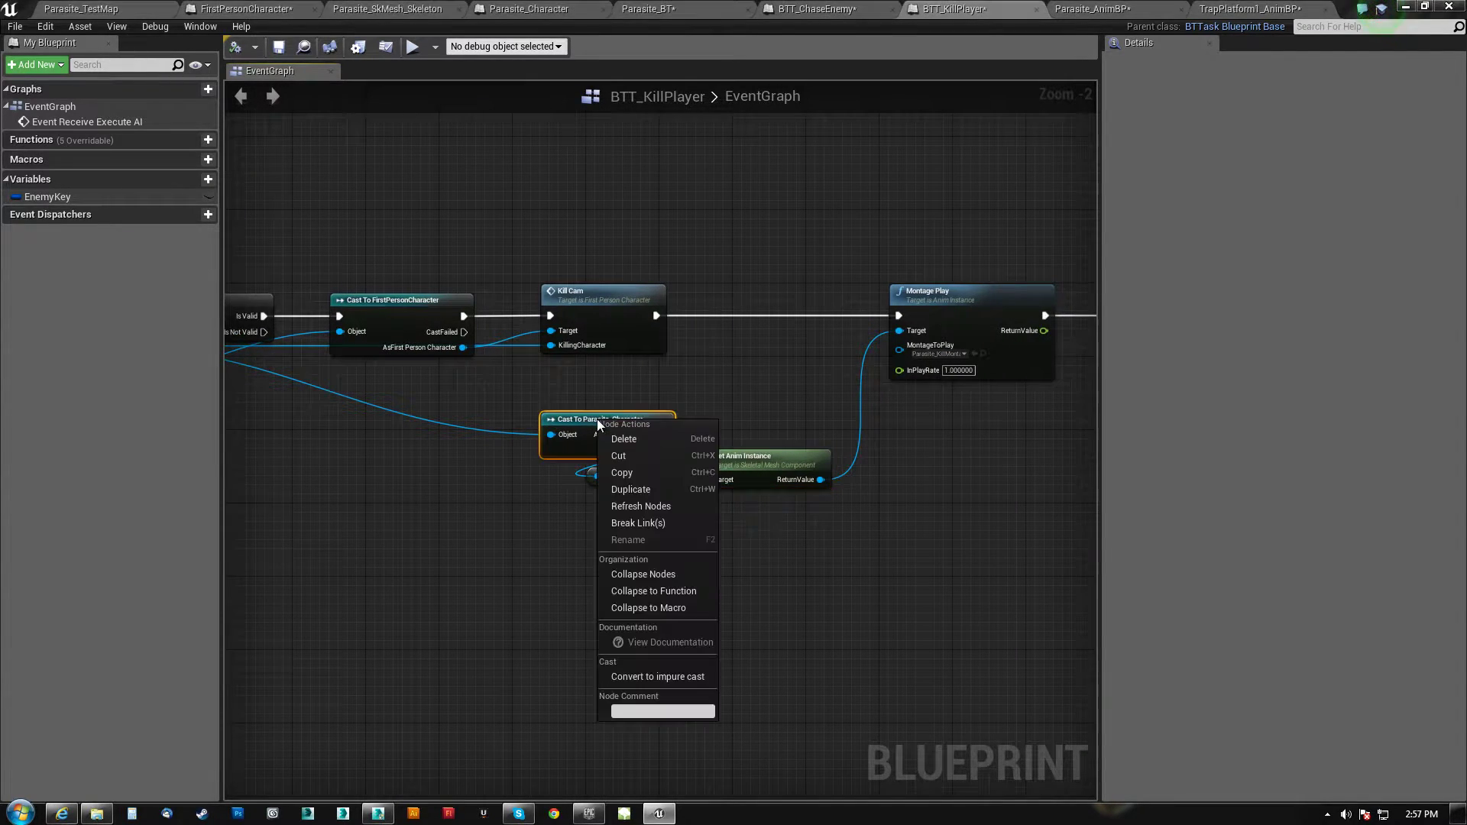
click(655, 677)
drag(637, 413, 756, 334)
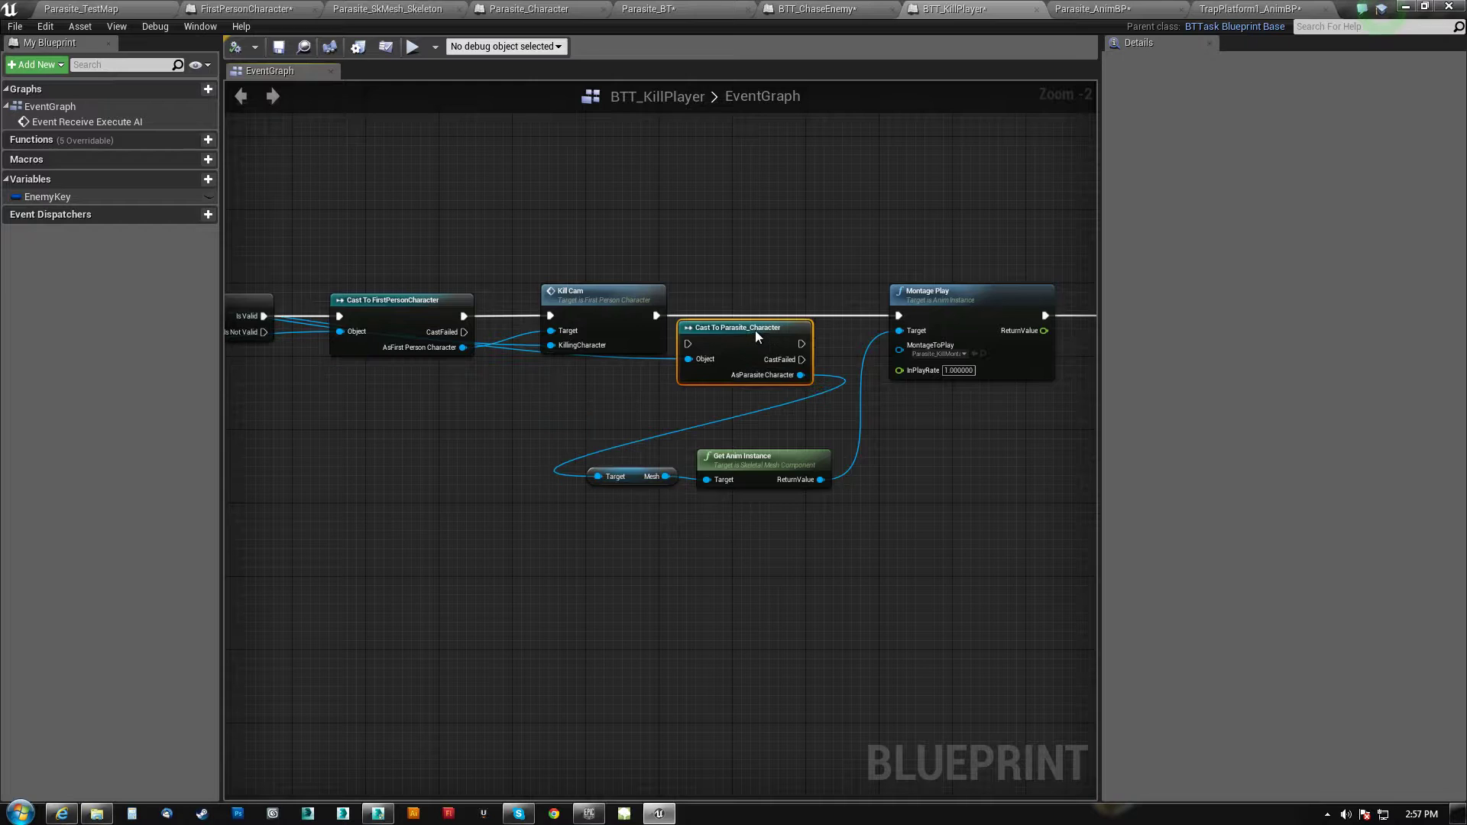
drag(655, 317, 689, 345)
drag(801, 343, 930, 314)
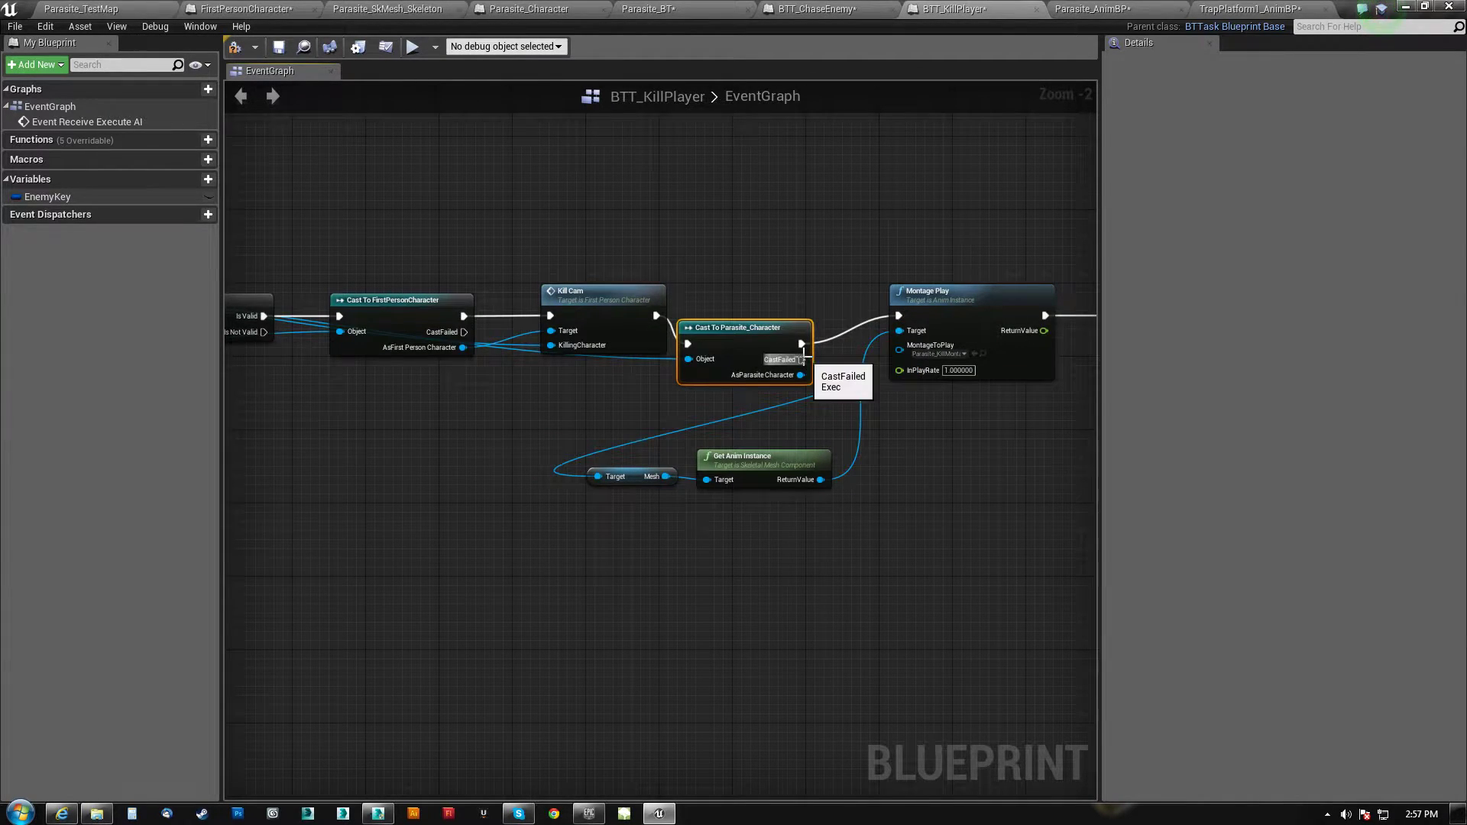
Add a Print String reading "FAILED CAST!!!" to the CastFailed output of Cast To Parasite_Character and place it beneath Montage Play
drag(803, 358, 961, 464)
text(print)
key(Return)
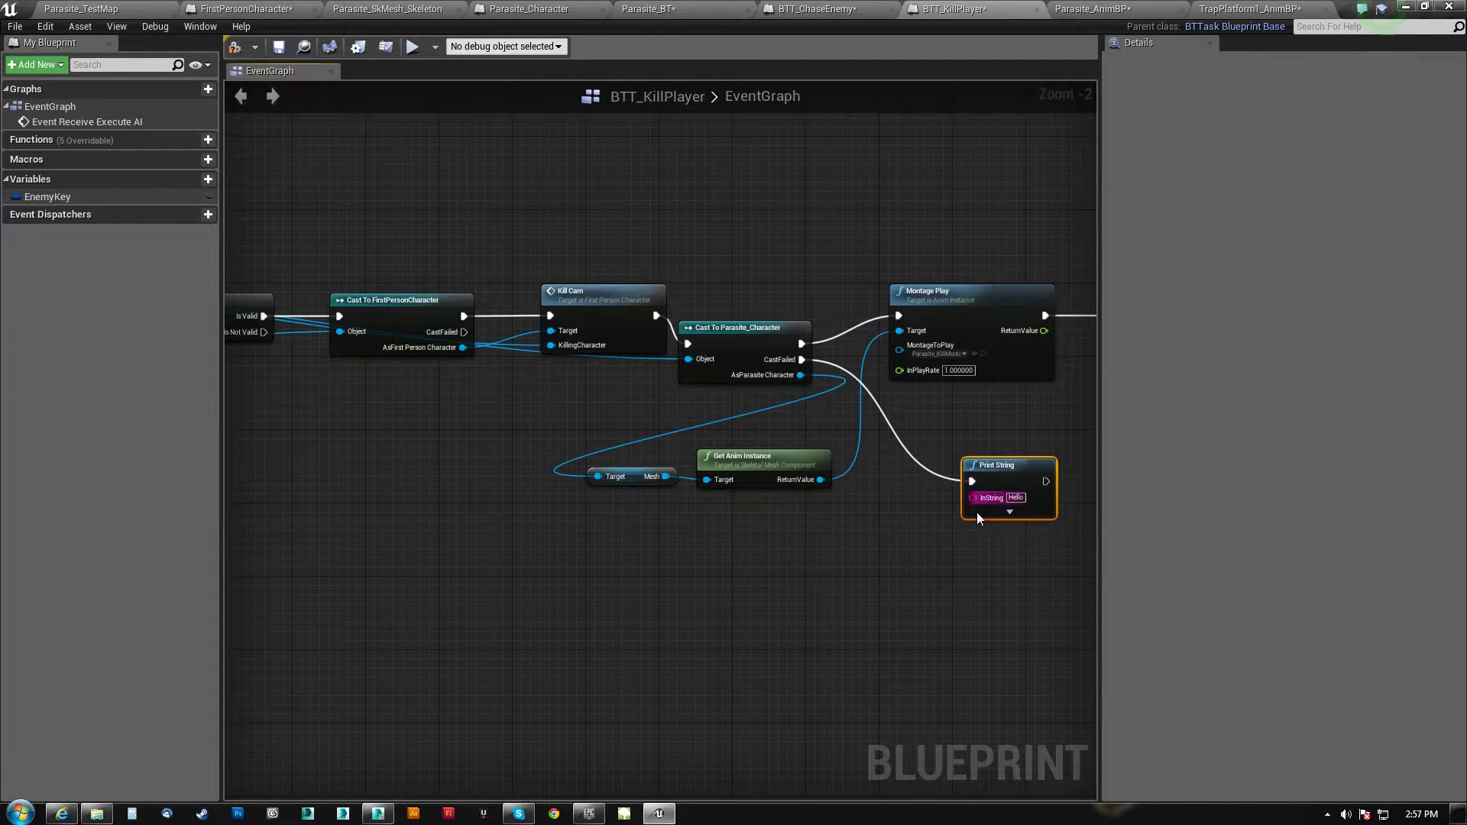
text(FAILED CAST)
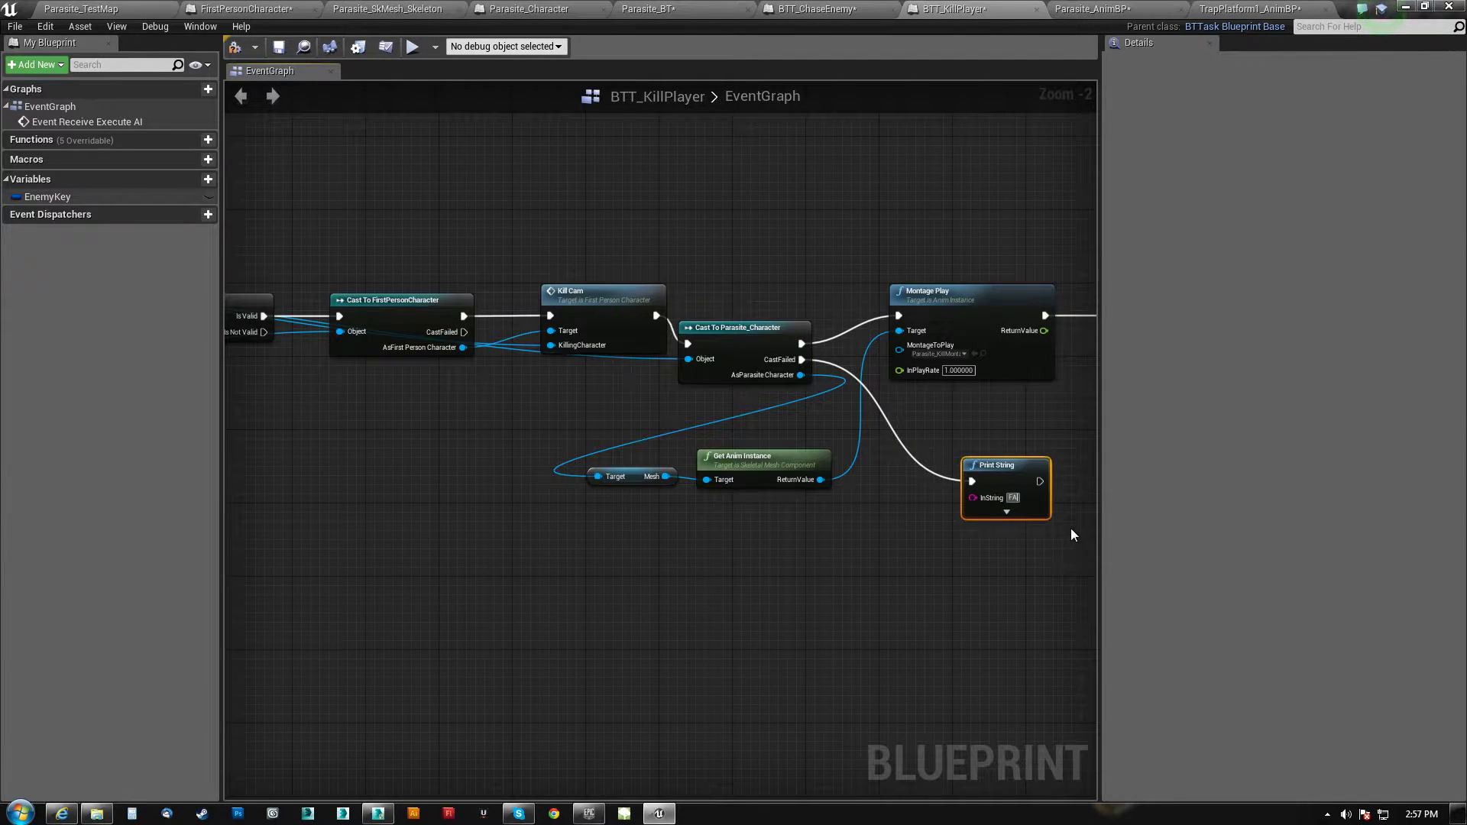
text(!!!)
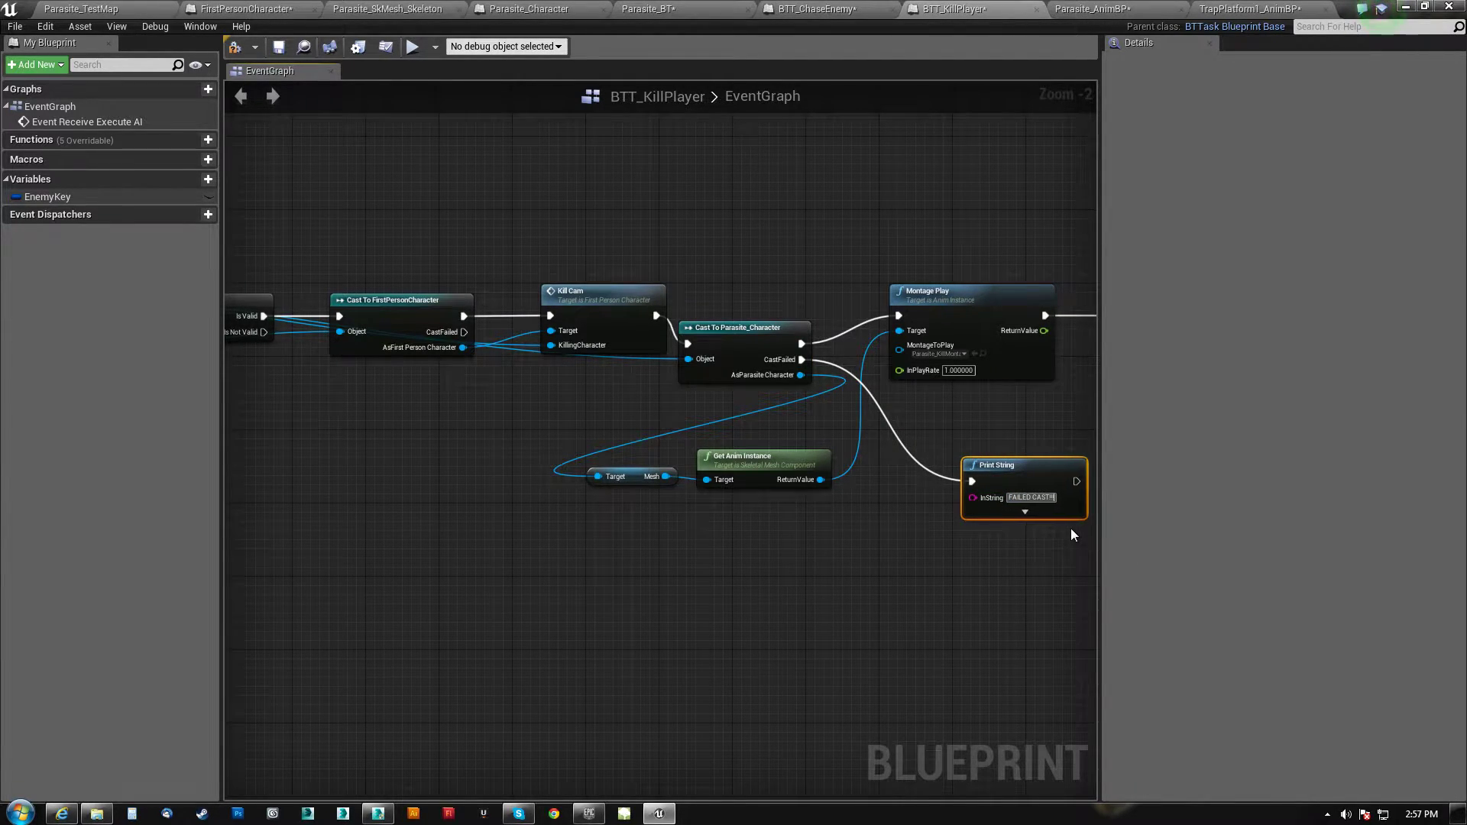
drag(1024, 462, 961, 408)
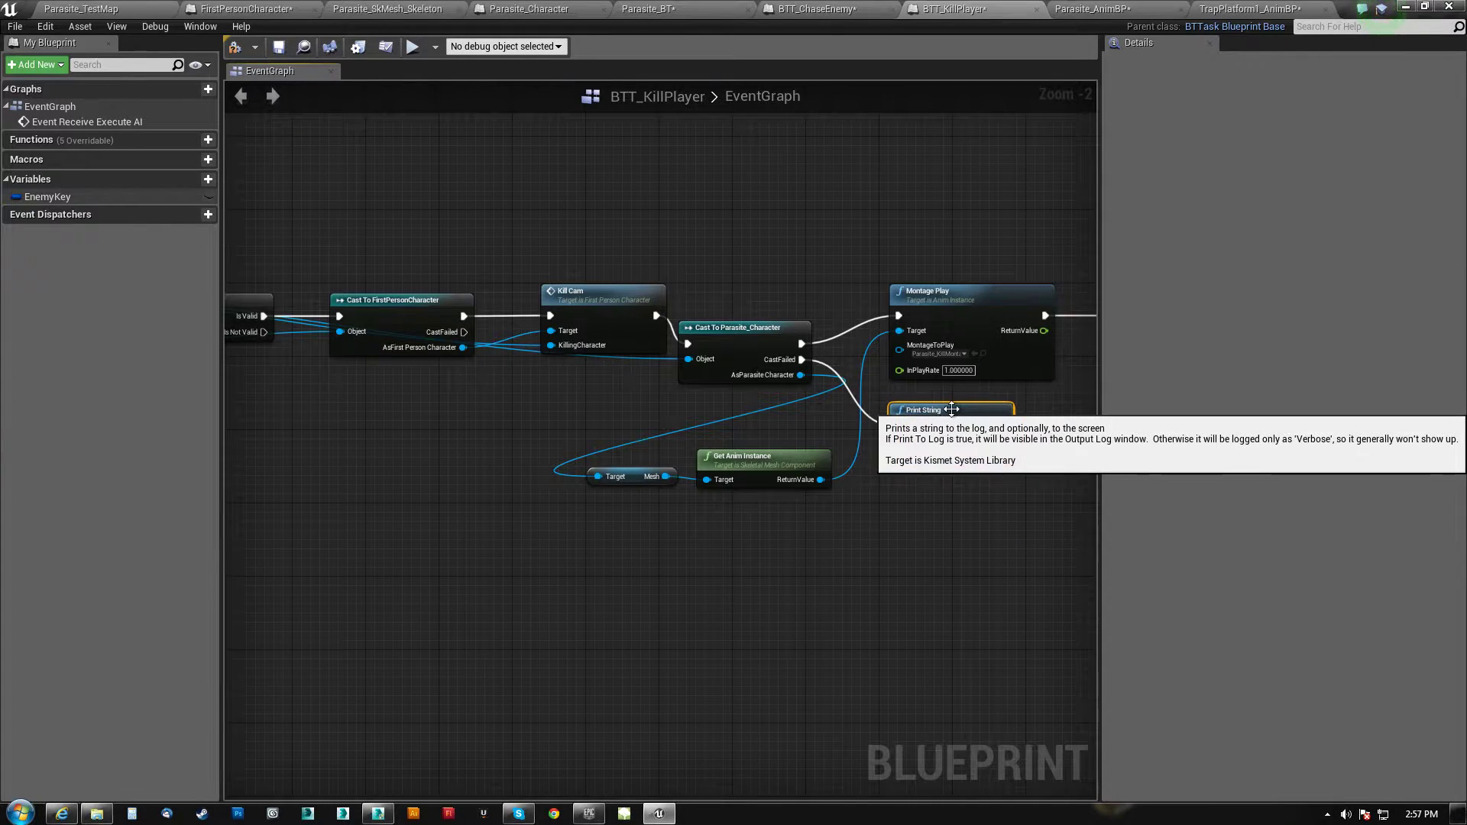
Compile BTT_KillPlayer and move the Mesh and Get Anim Instance nodes up beneath Cast To Parasite_Character
right_drag(921, 571, 760, 566)
click(235, 48)
right_drag(746, 227, 707, 237)
scroll(763, 330, up, 2)
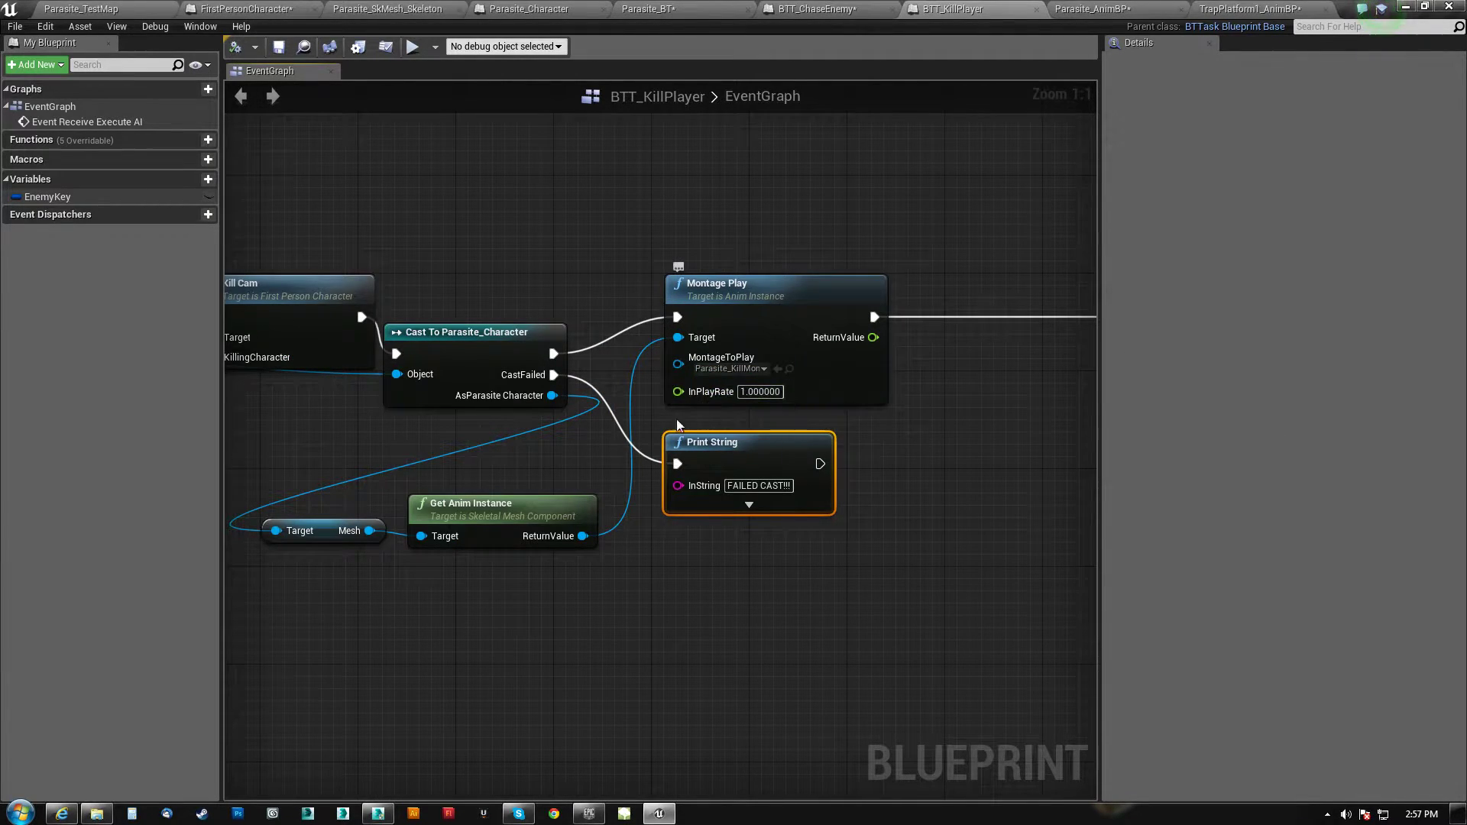
right_drag(467, 469, 638, 470)
drag(433, 617, 661, 448)
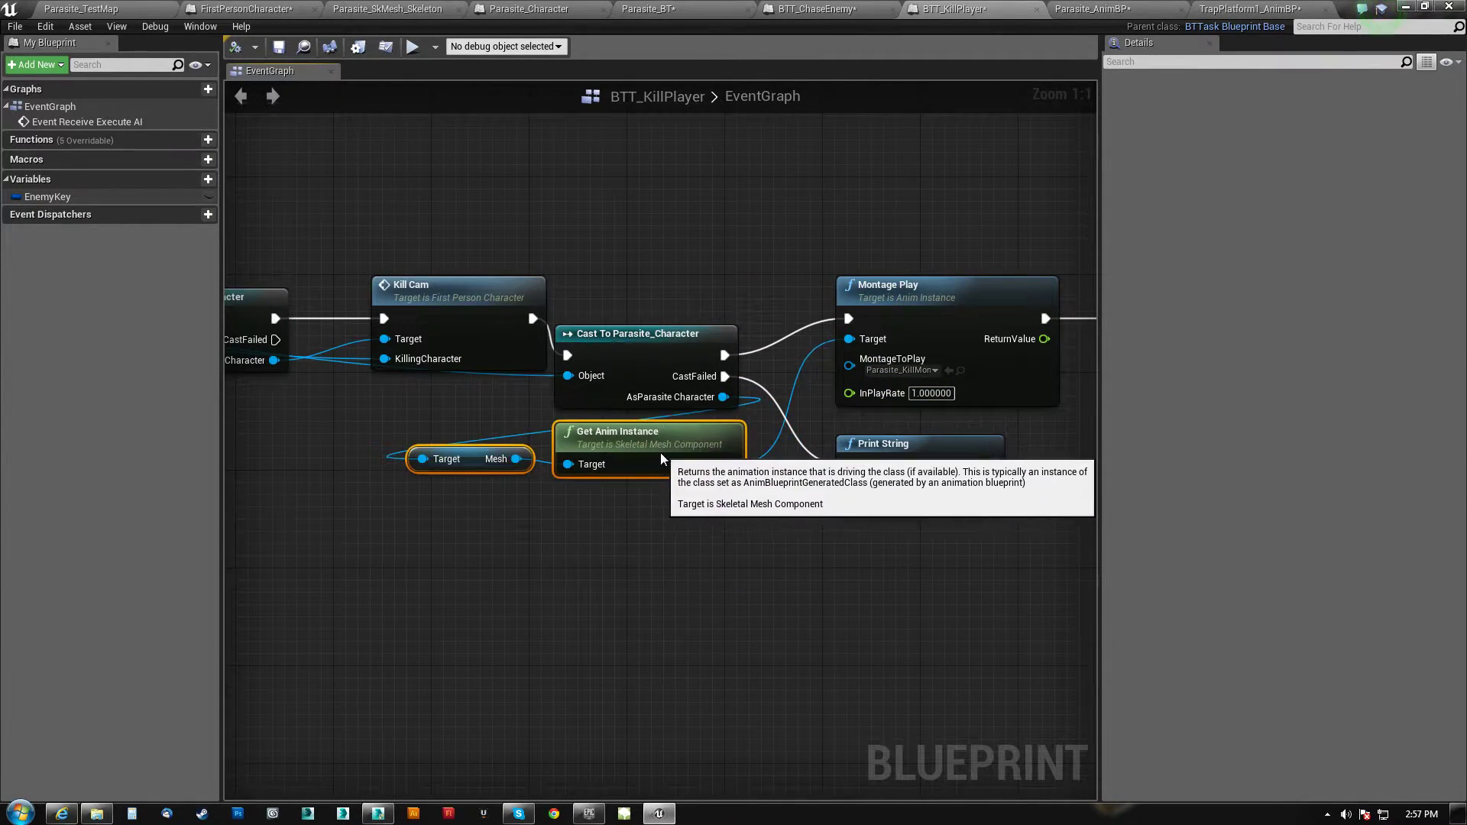
Play-test Parasite_TestMap until the parasite reaches the player, inspect KillSequence in the running Parasite_BT, and open its BTT_KillPlayer task
click(171, 10)
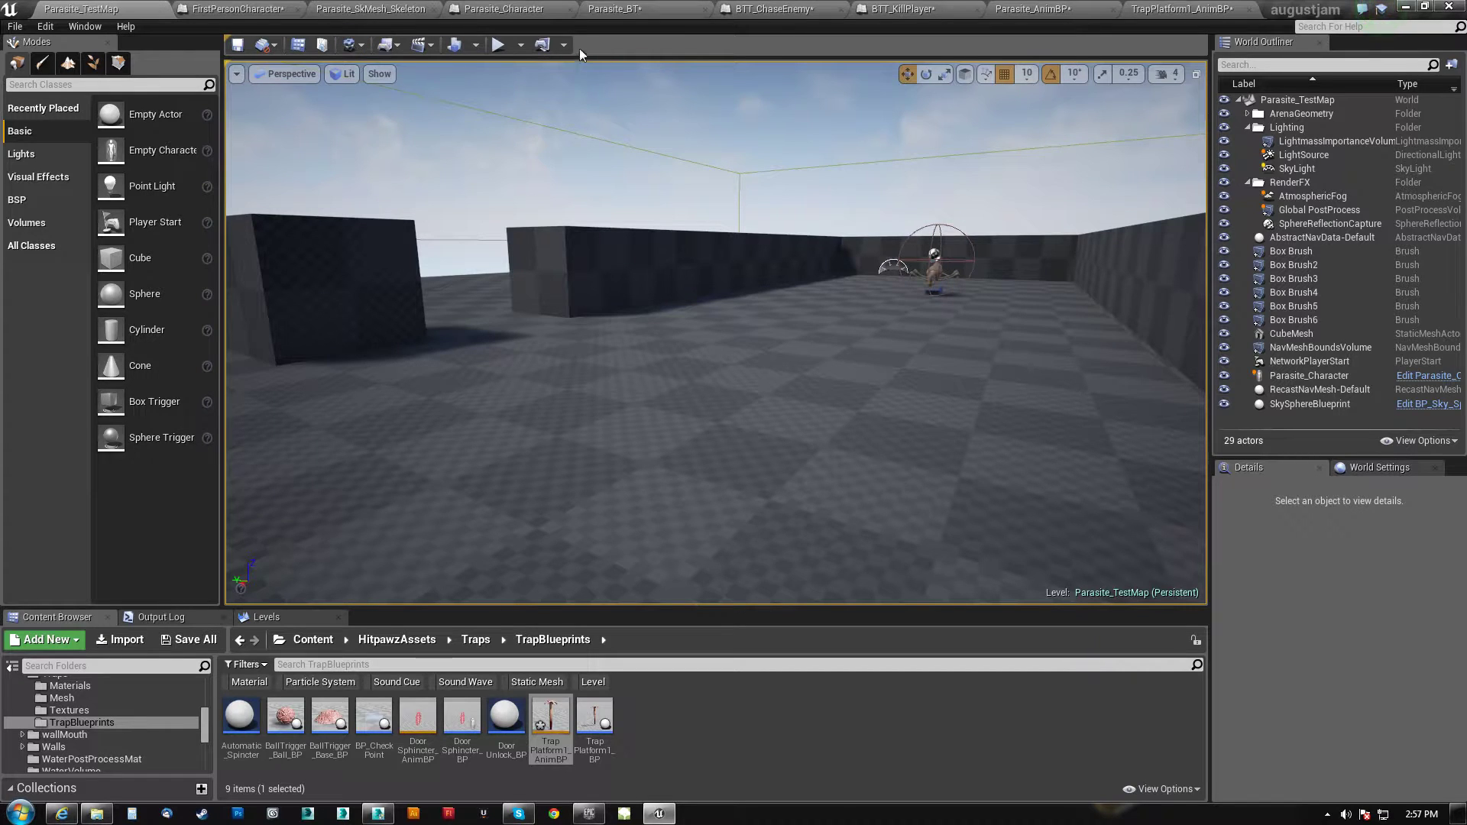
click(497, 45)
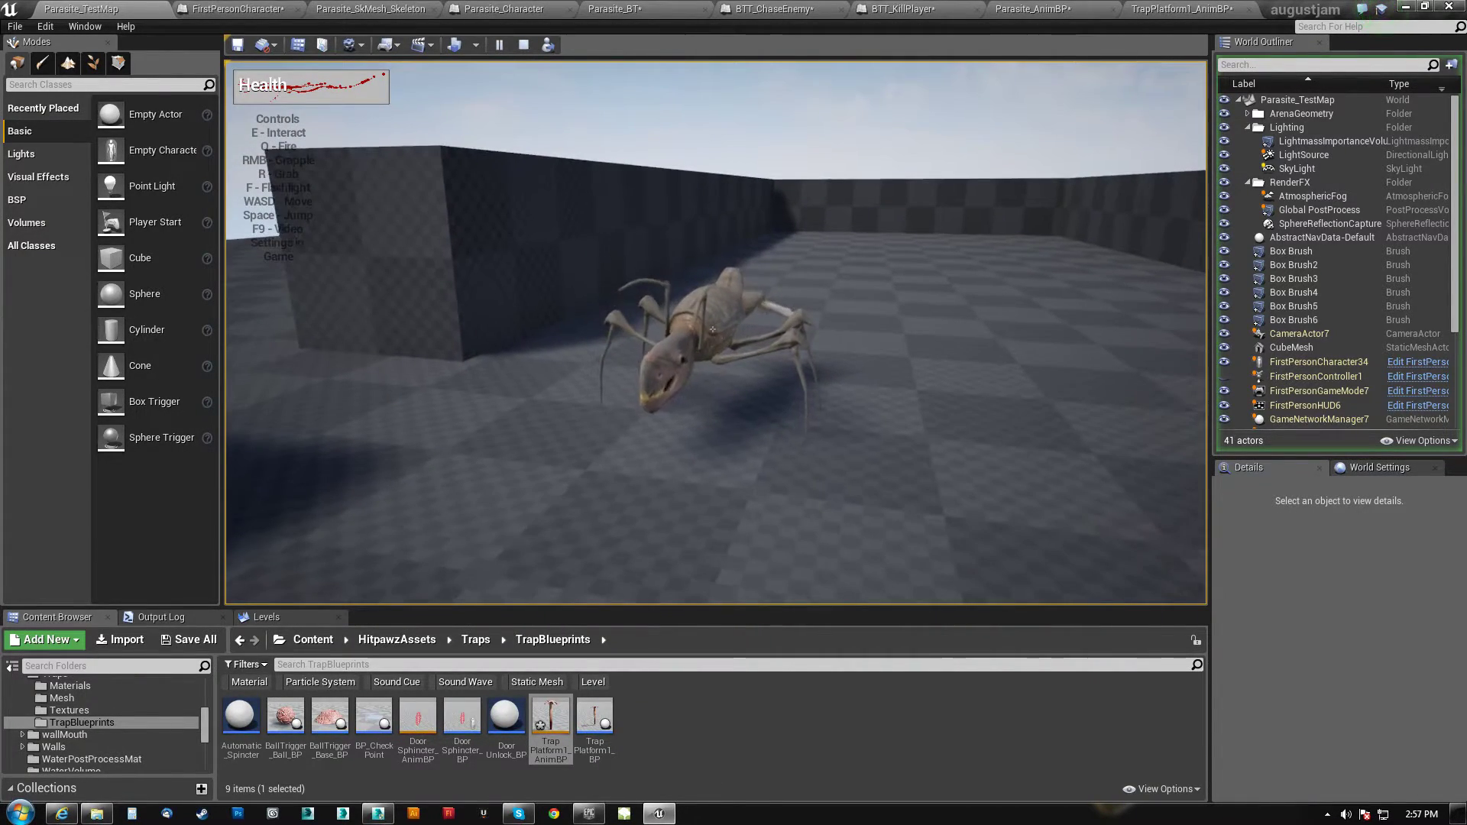
key(shift+F1)
click(639, 10)
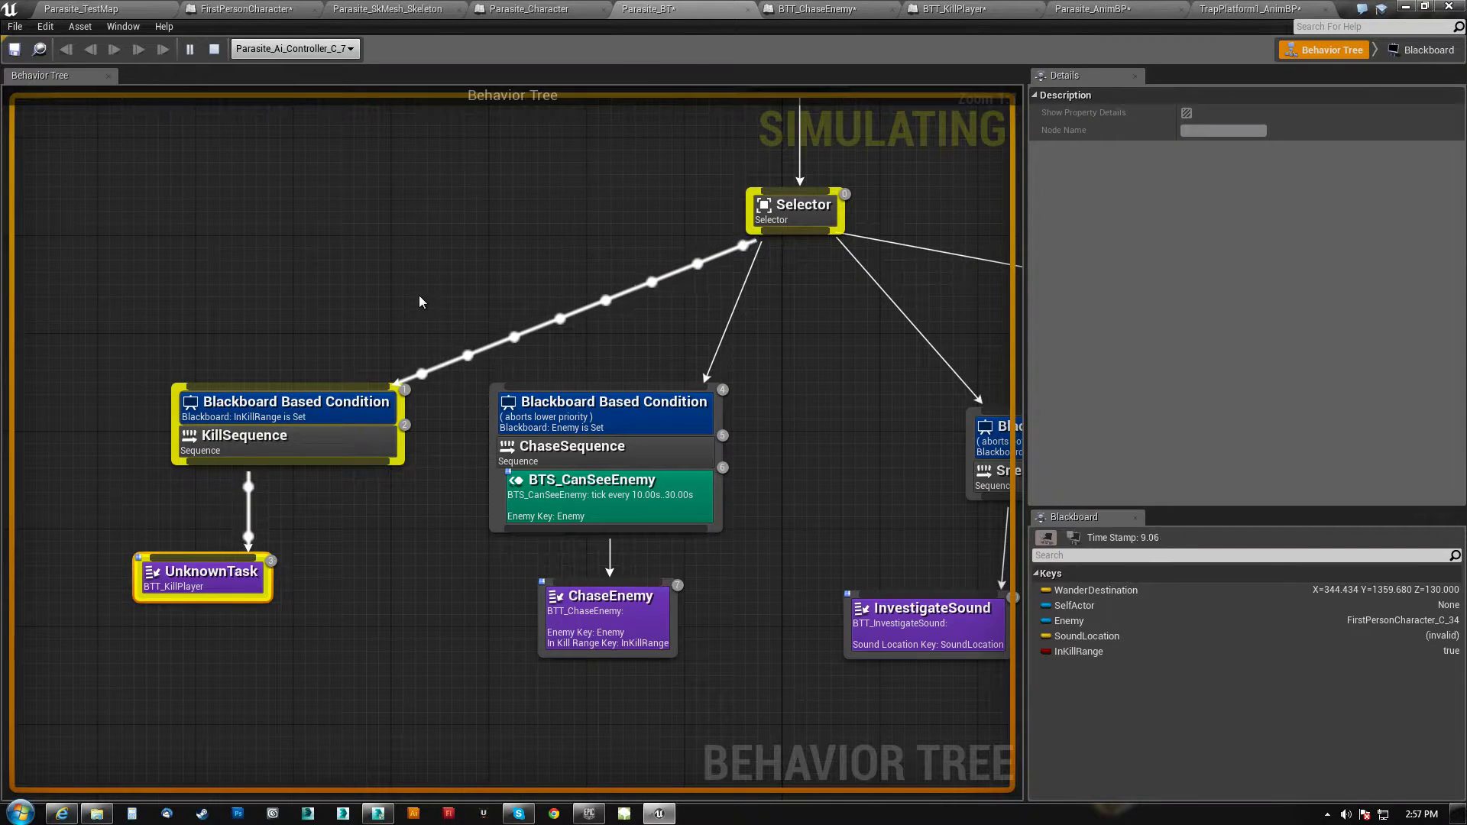
click(288, 520)
double_click(282, 538)
Debug BTT_KillPlayer_C_0 in Parasite_Ai_Controller7, check the graph's execution flow, and stop the play session
scroll(581, 544, down, 4)
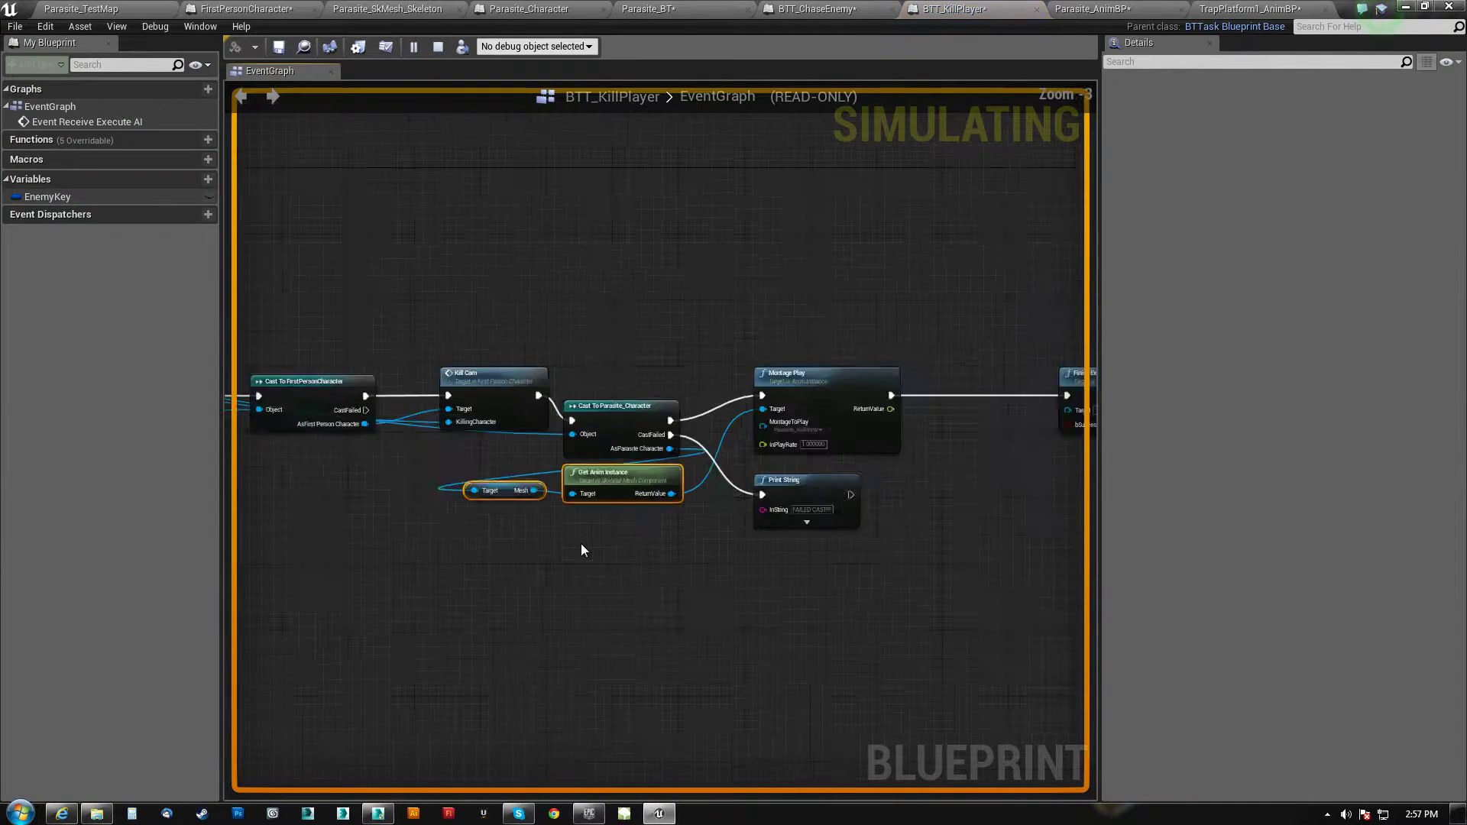
click(544, 47)
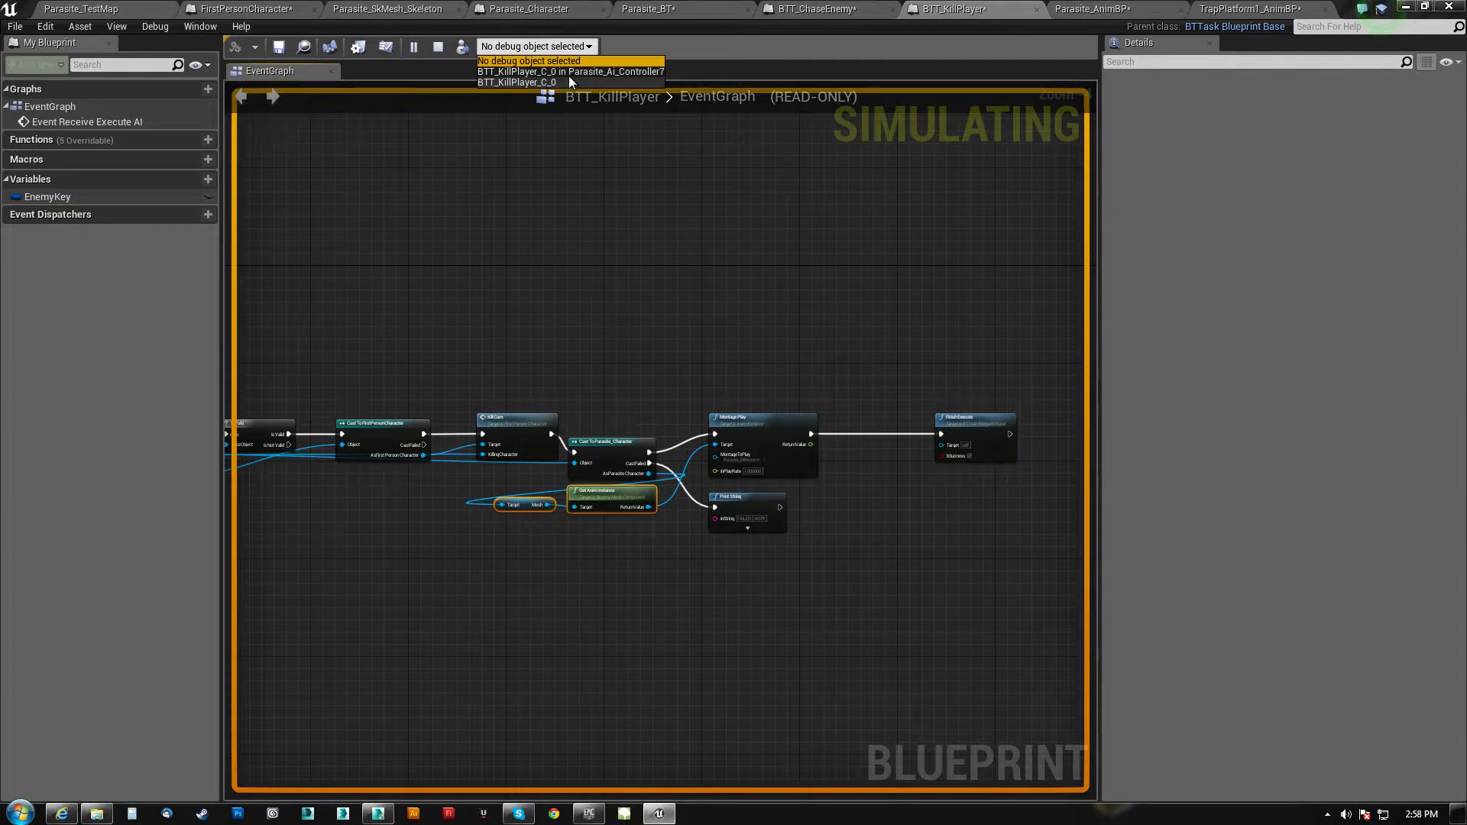
click(567, 76)
right_drag(673, 204, 542, 192)
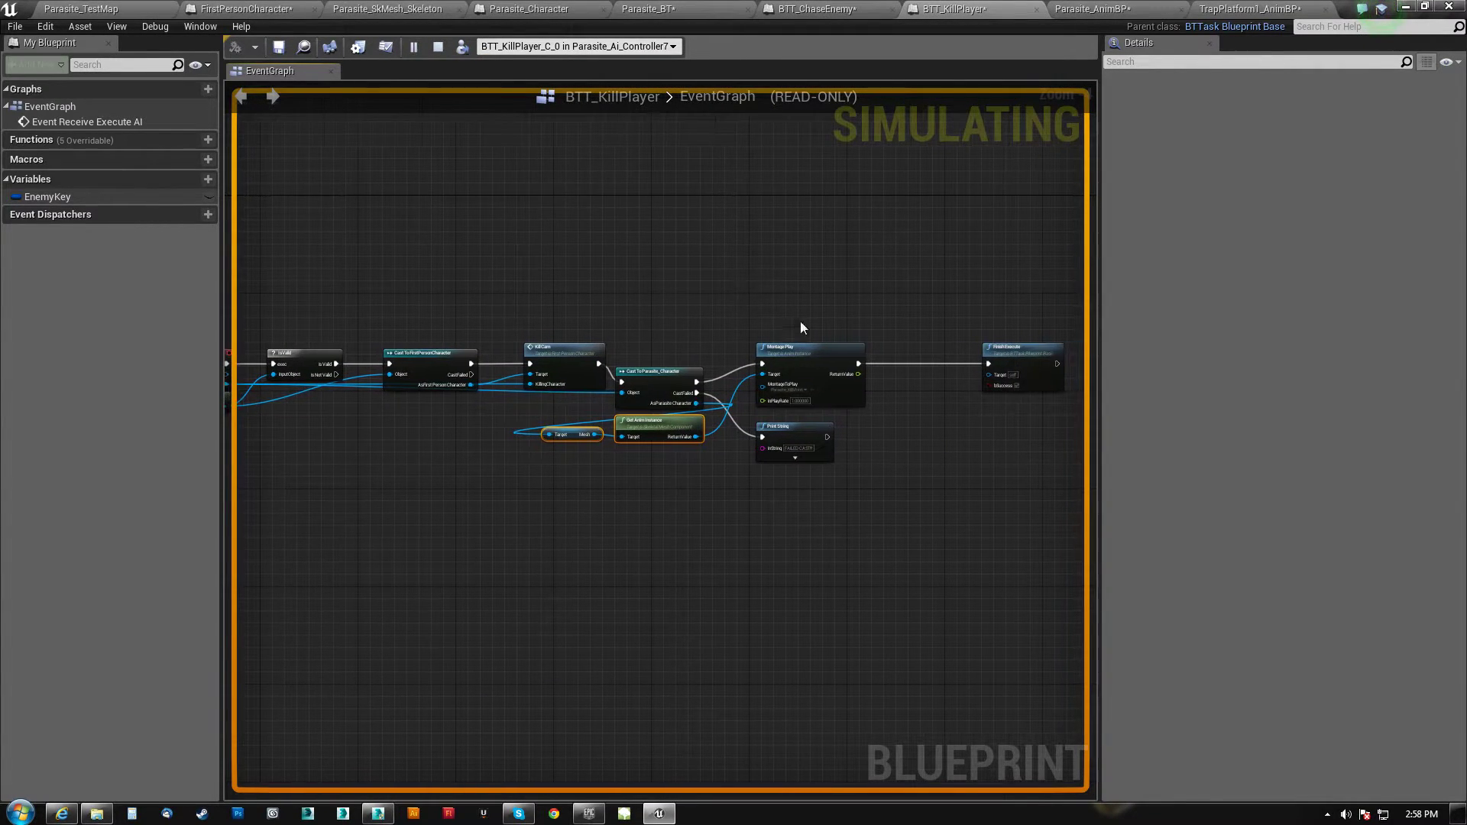
drag(1098, 408, 1284, 408)
scroll(835, 501, up, 1)
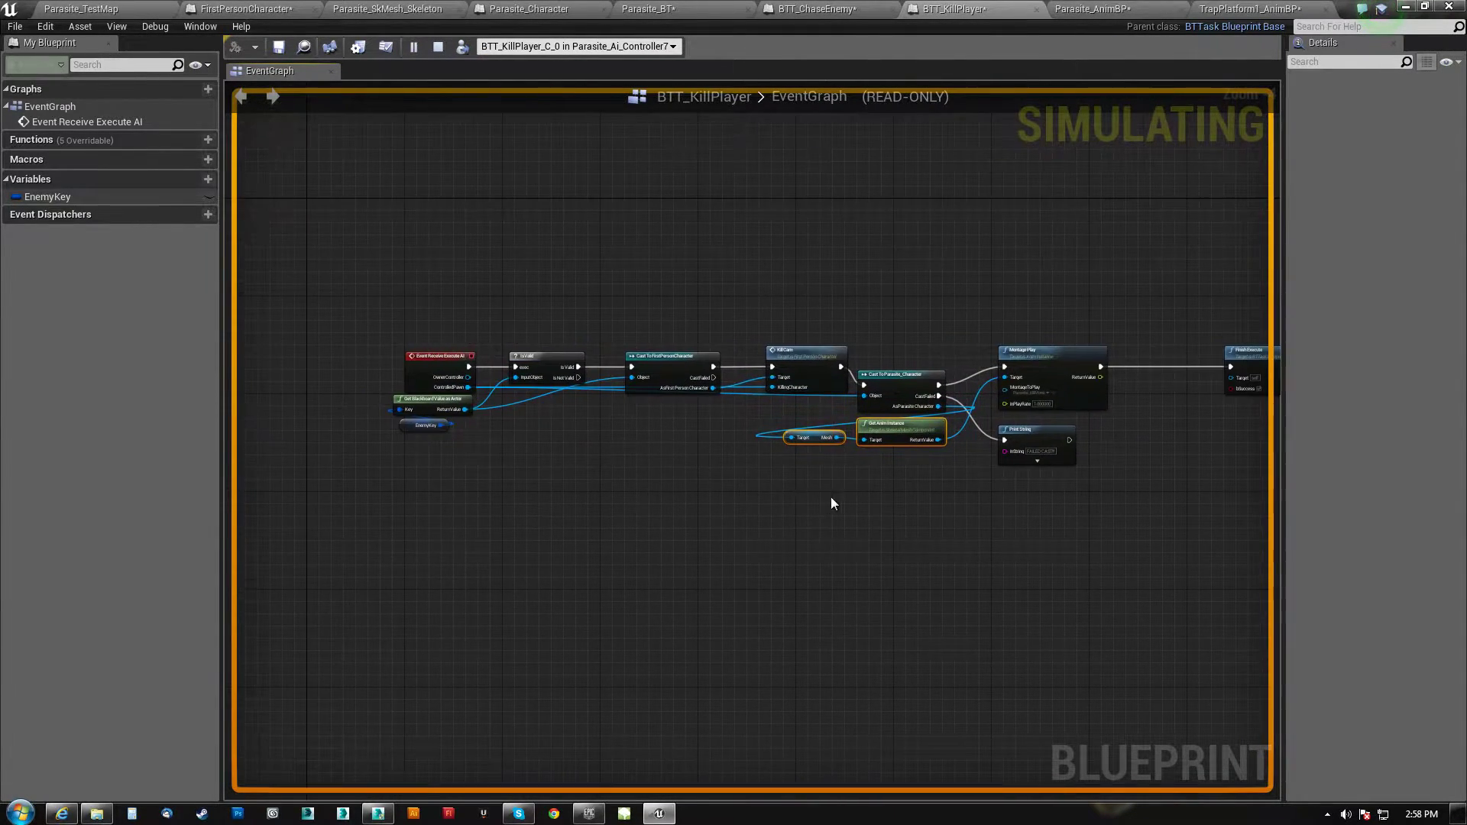
scroll(726, 465, up, 1)
right_drag(727, 466, 782, 436)
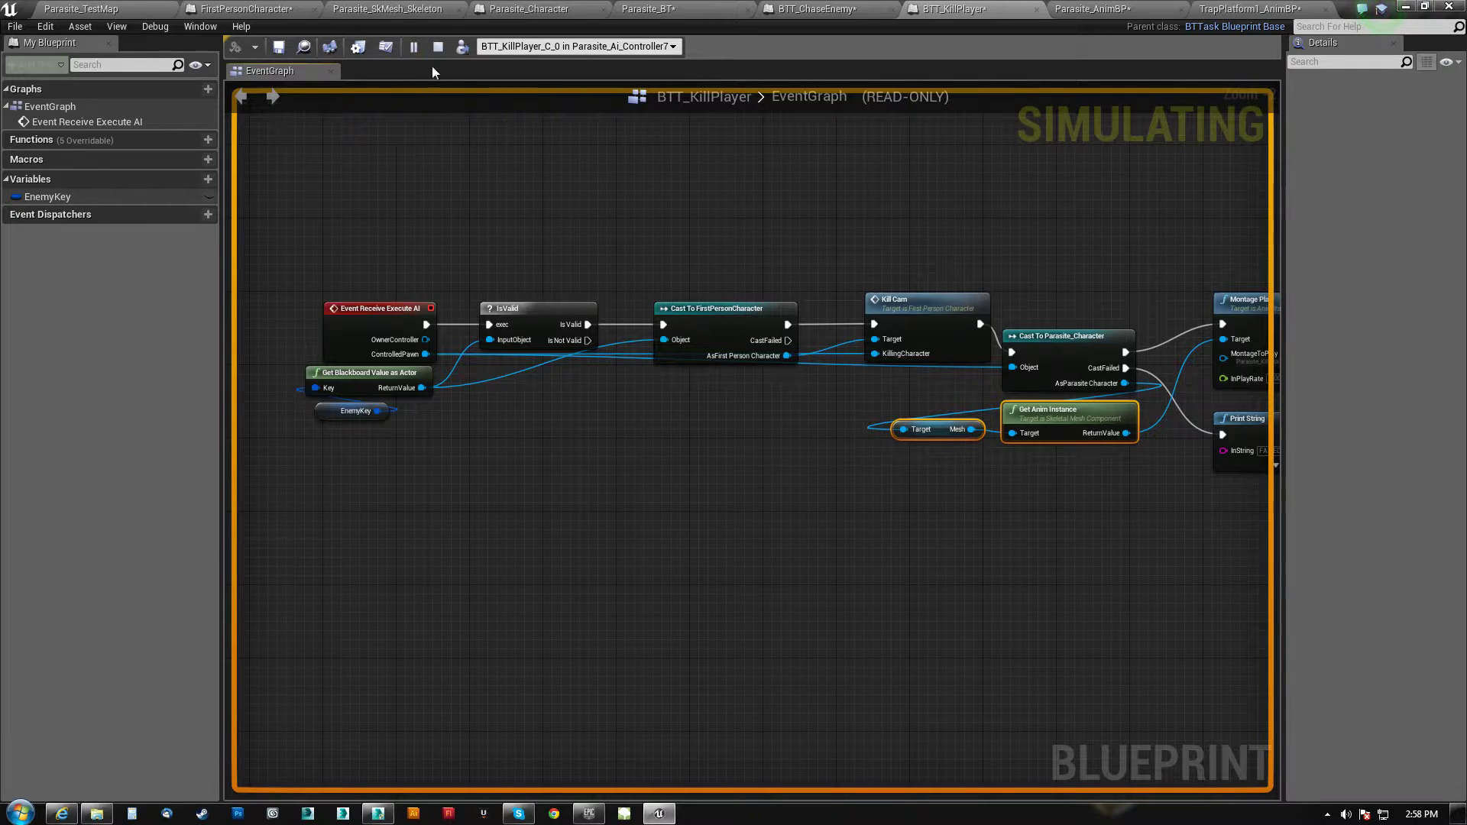
click(438, 46)
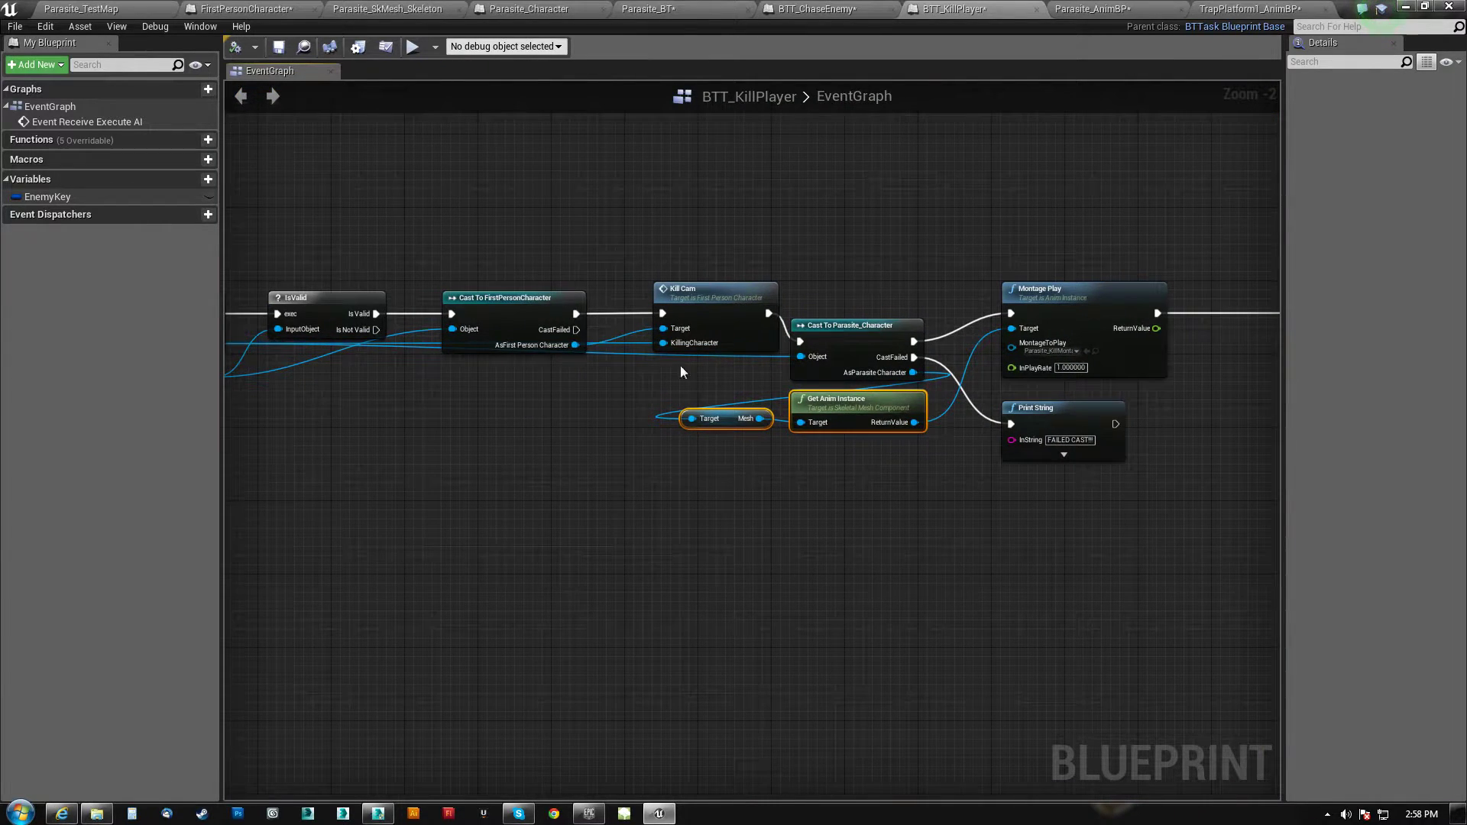
Duplicate the Print String onto the CastFailed output of Cast To FirstPersonCharacter and set its text to "FAILED CAST to Character!!!"
click(1078, 415)
key(ctrl+c)
key(ctrl+v)
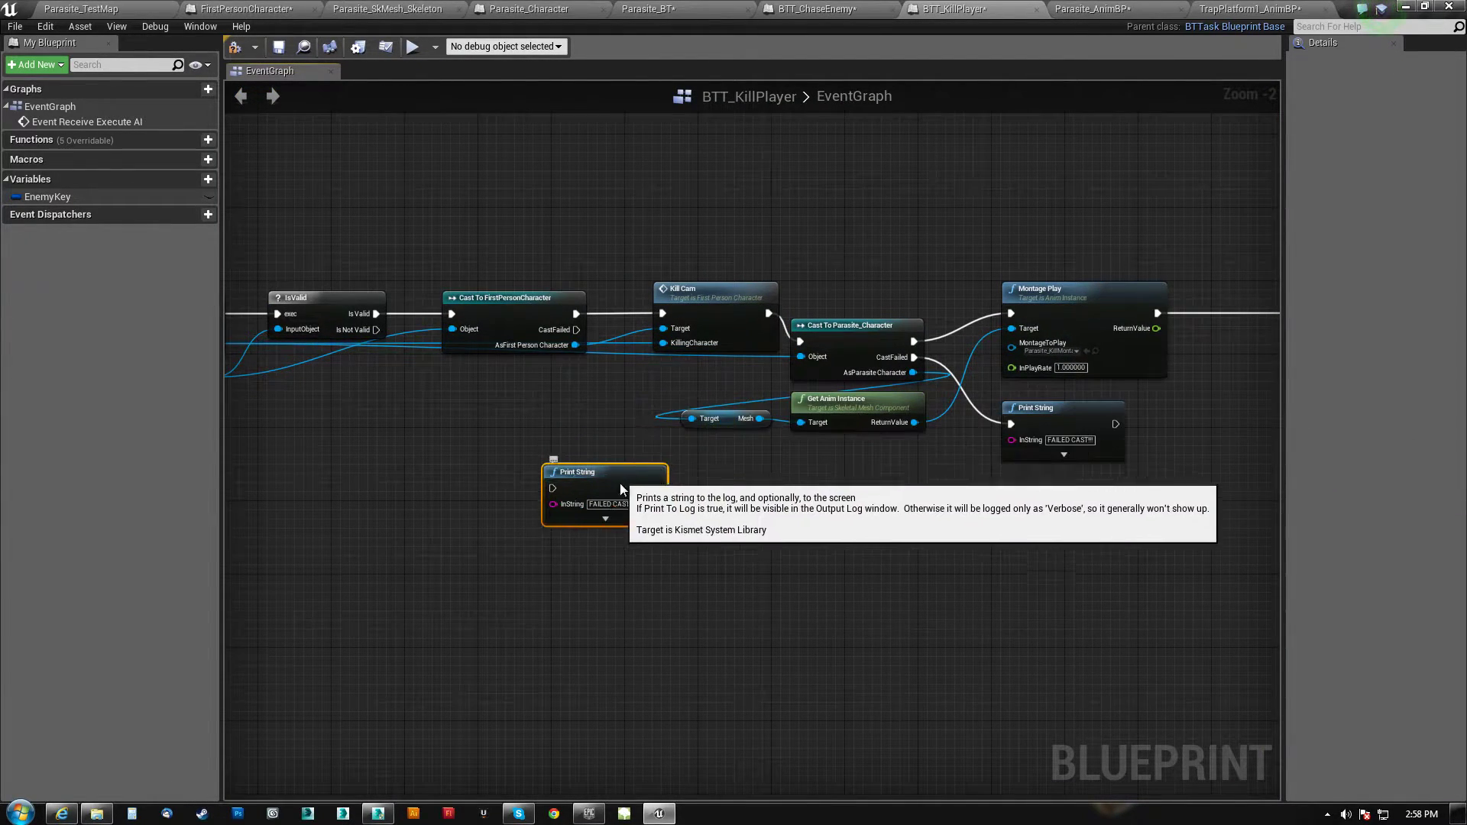
drag(575, 330, 554, 498)
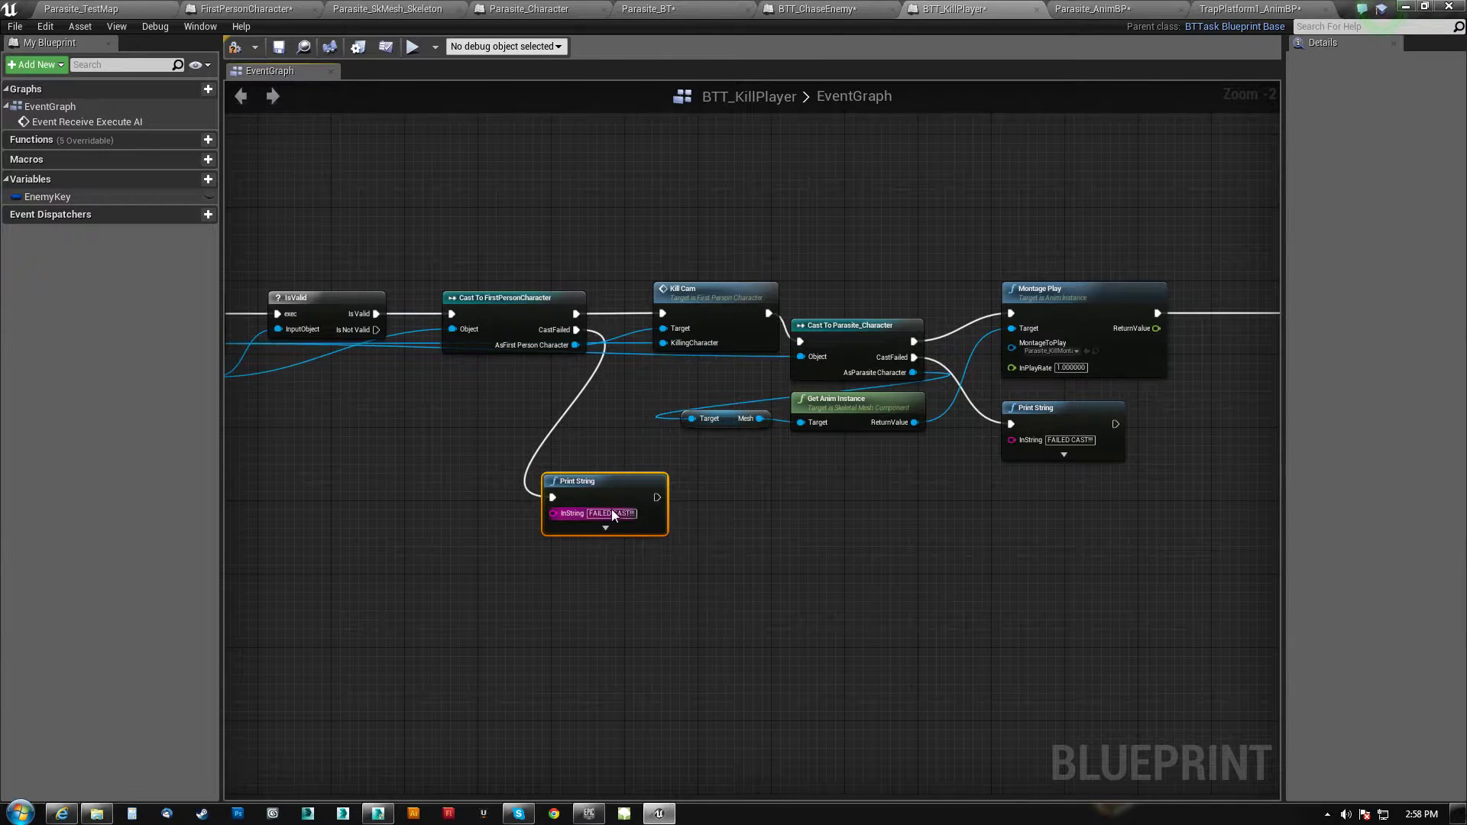
click(628, 514)
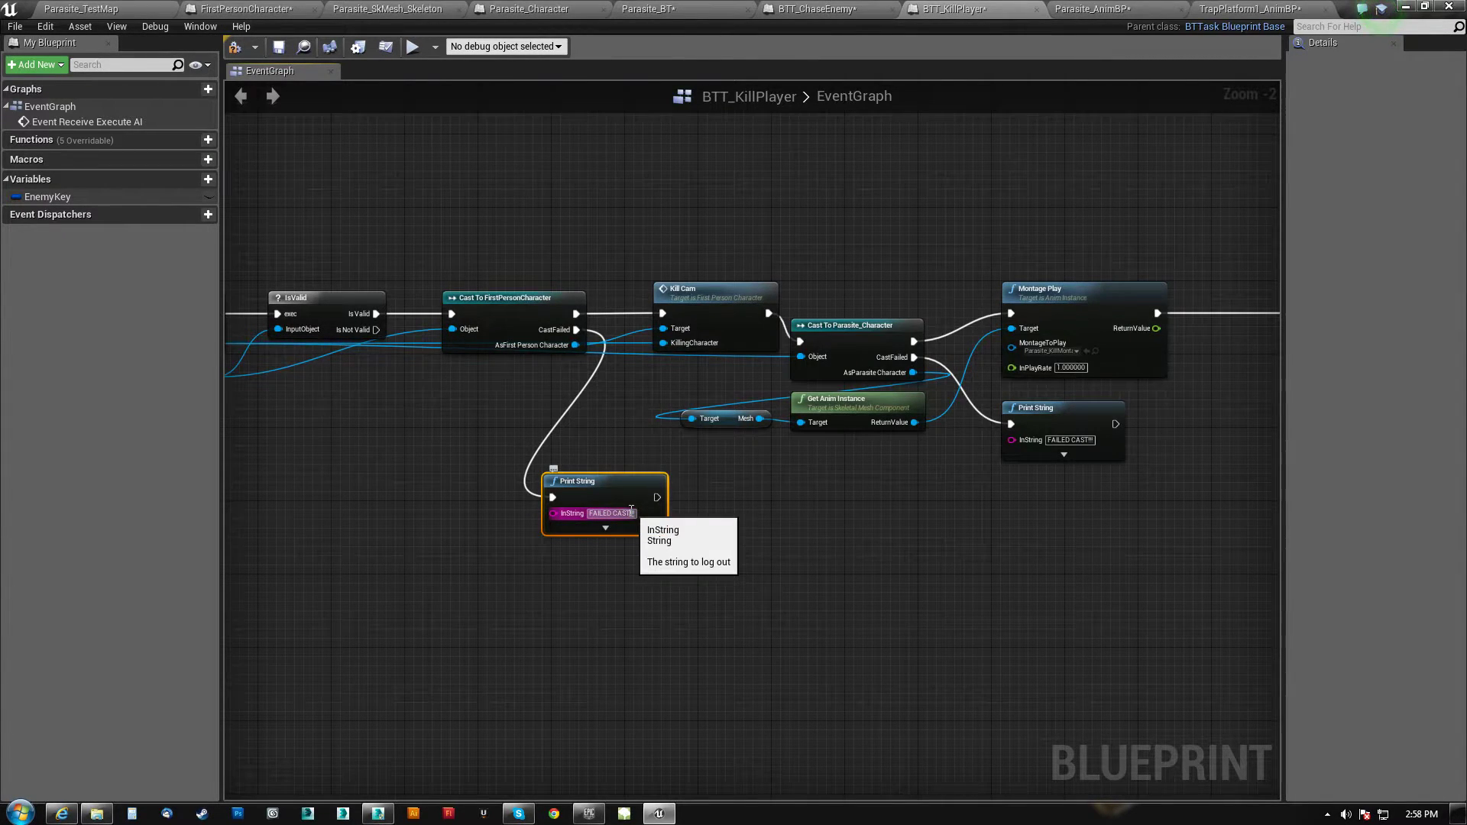
text(to Character)
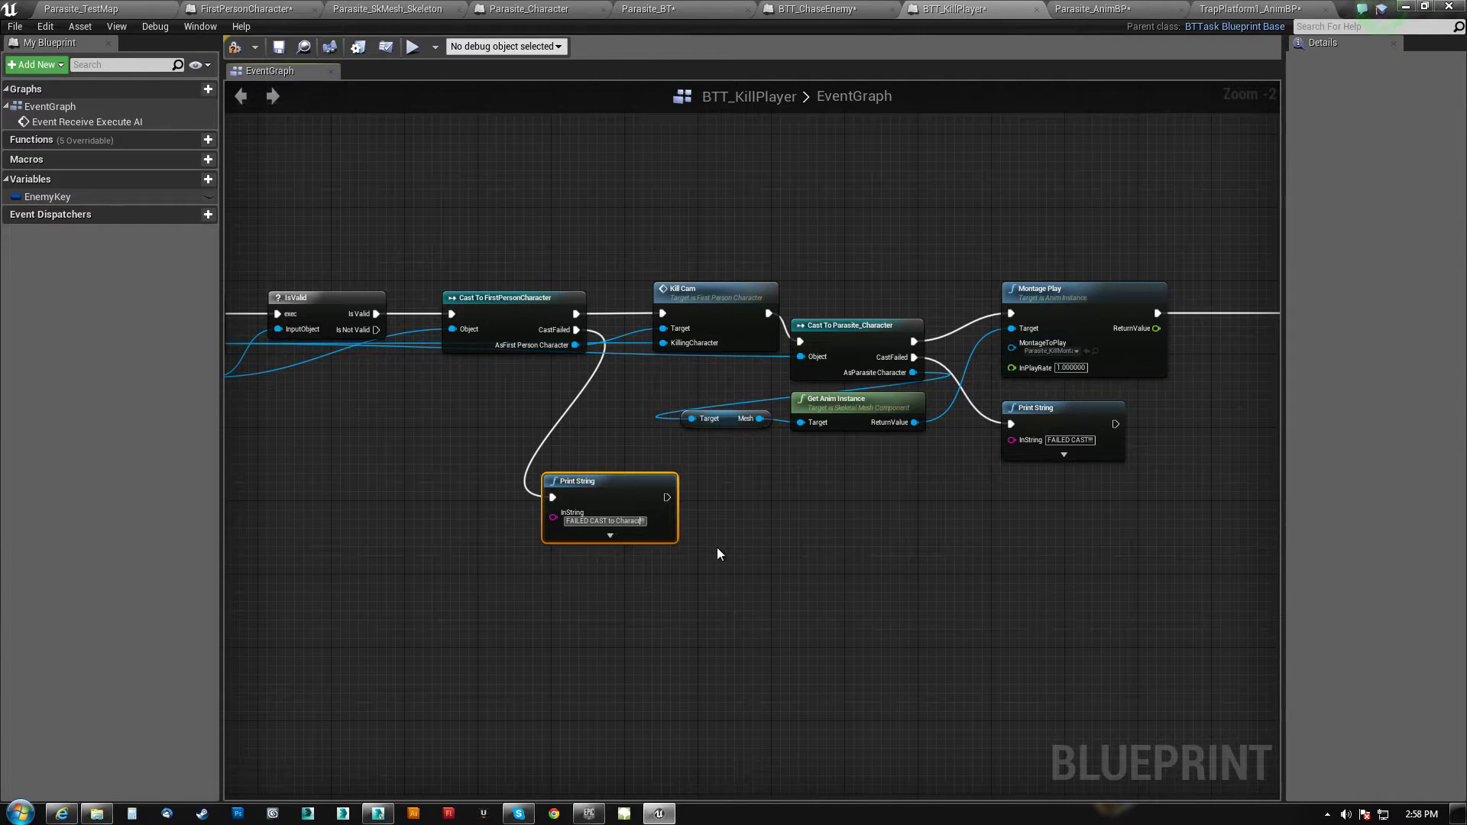
key(Return)
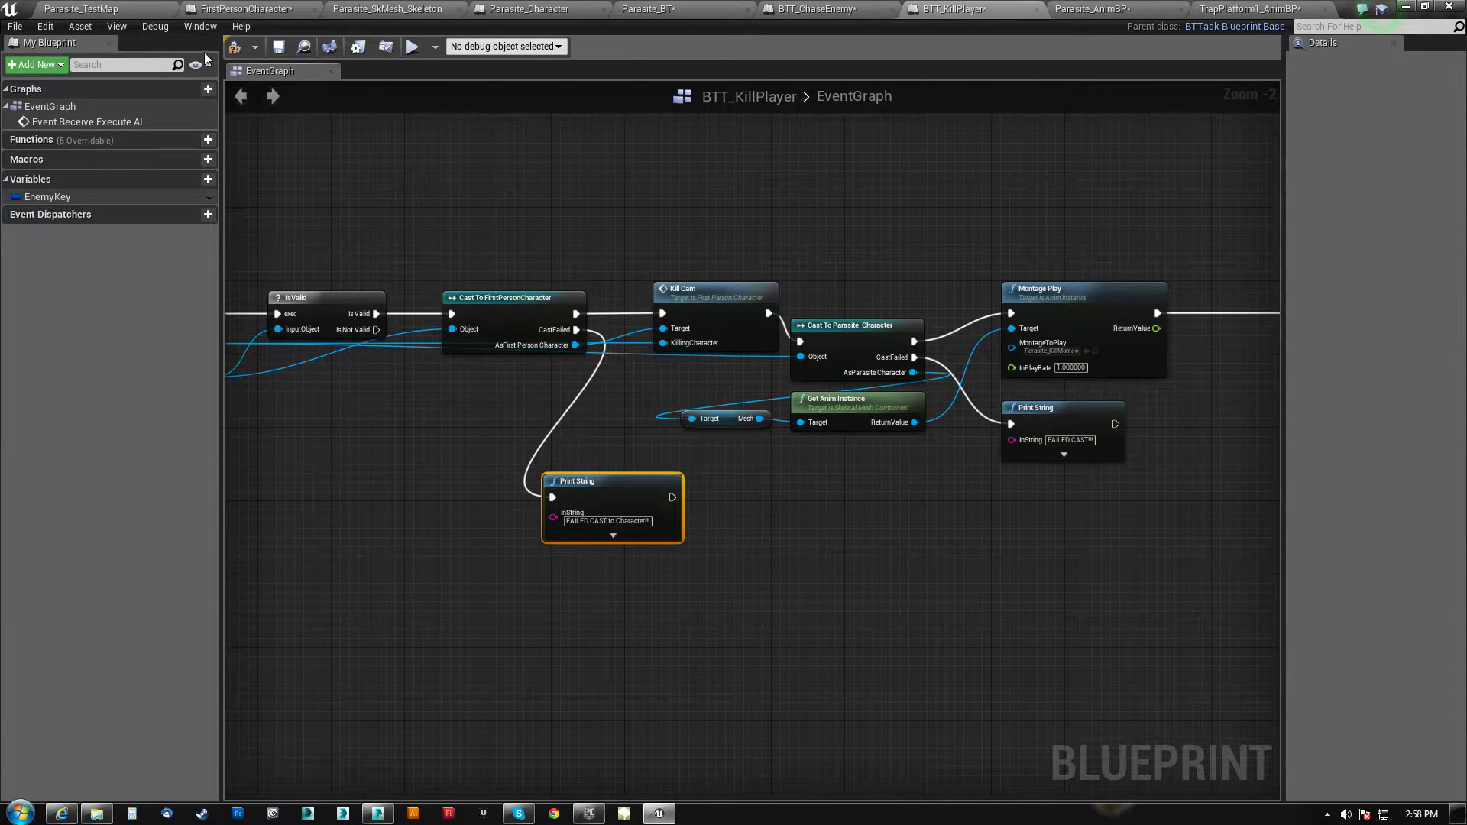
Play-test Parasite_TestMap with both cast-failure messages in place, letting the parasite reach the player, and stop the session
click(124, 16)
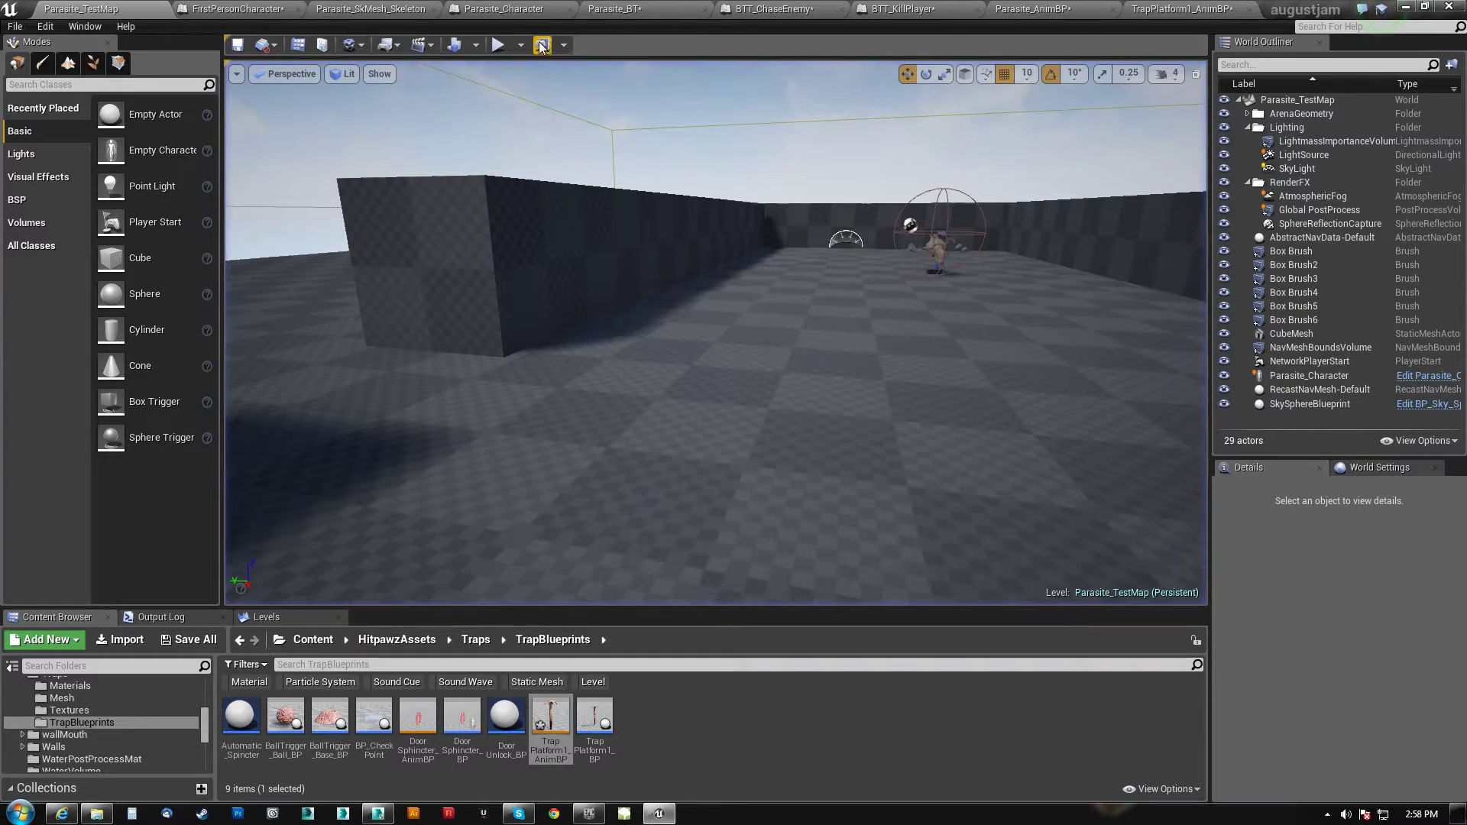
click(504, 49)
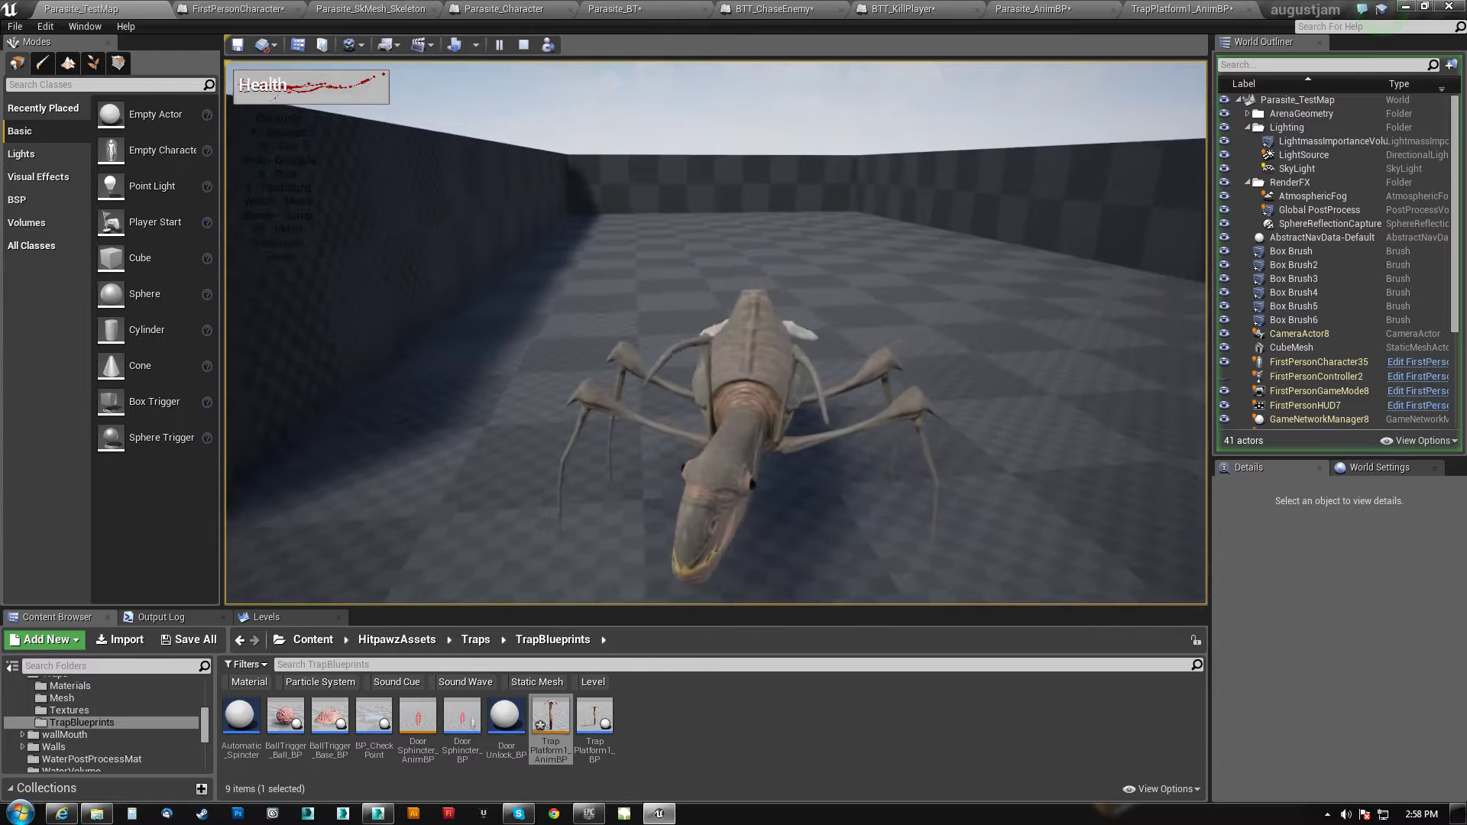
key(Escape)
Move the "FAILED CAST to Character!!!" Print String beneath the Mesh node in BTT_KillPlayer and go back to Parasite_AnimBP's AnimGraph
click(886, 9)
right_drag(770, 241, 787, 139)
scroll(652, 353, up, 2)
right_drag(652, 354, 737, 334)
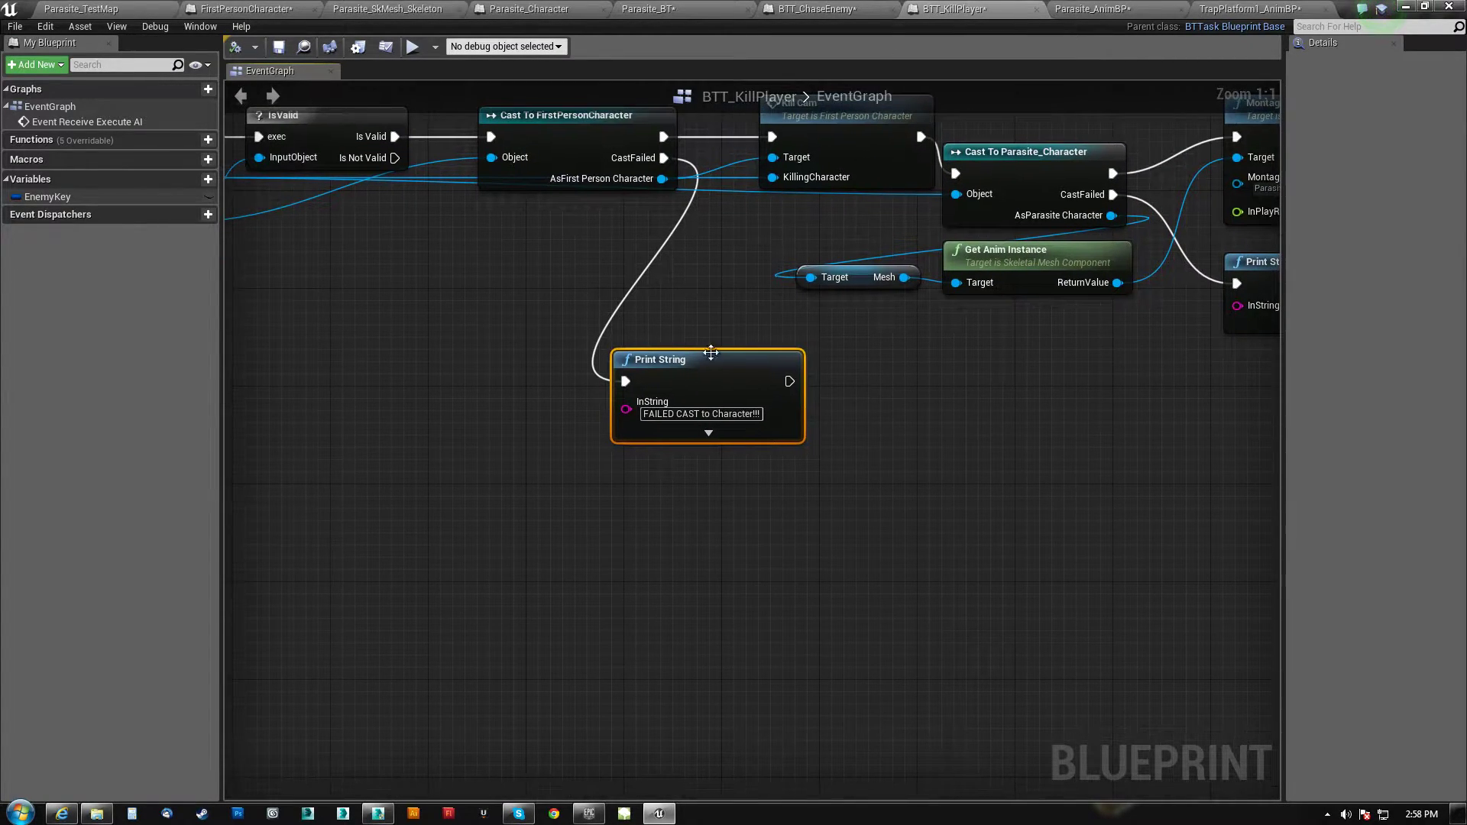
drag(704, 363, 834, 396)
right_drag(983, 342, 399, 522)
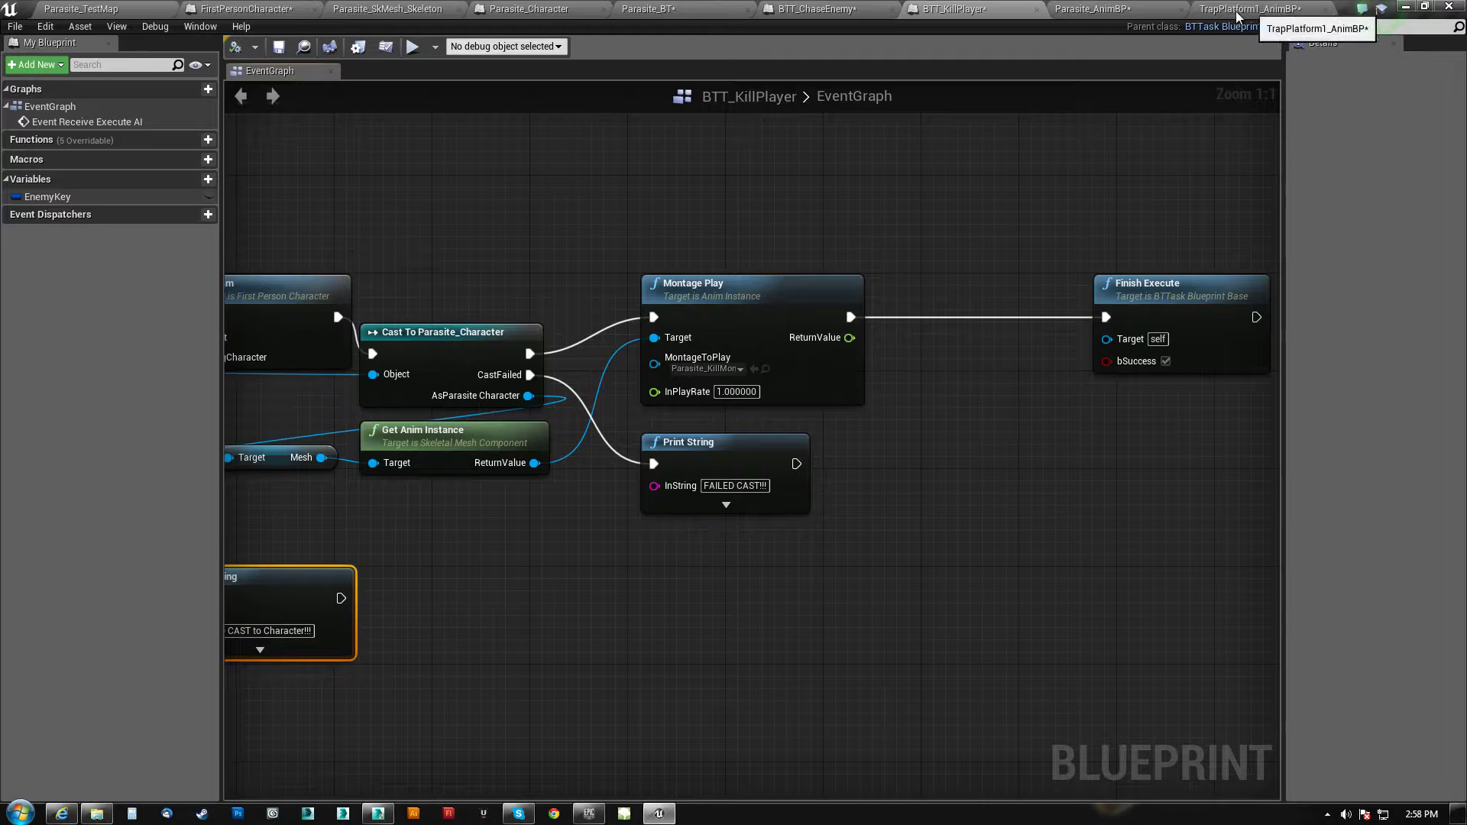
click(1092, 9)
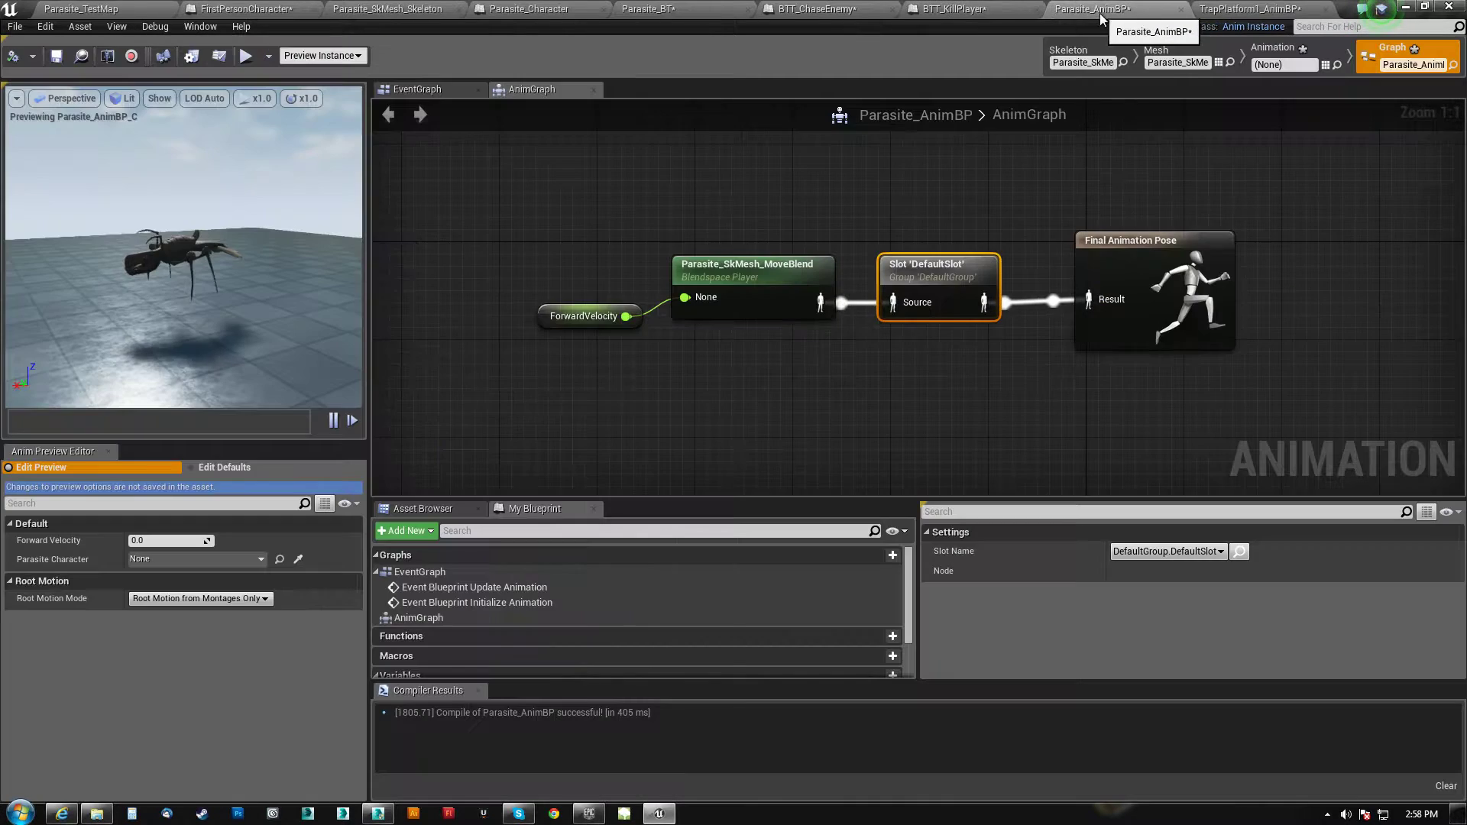
Open Parasite_KillMontage from Parasite_AnimBP and add a slot named Parasite to DefaultGroup in the Anim Slot Manager
click(1303, 55)
click(1138, 603)
double_click(1138, 604)
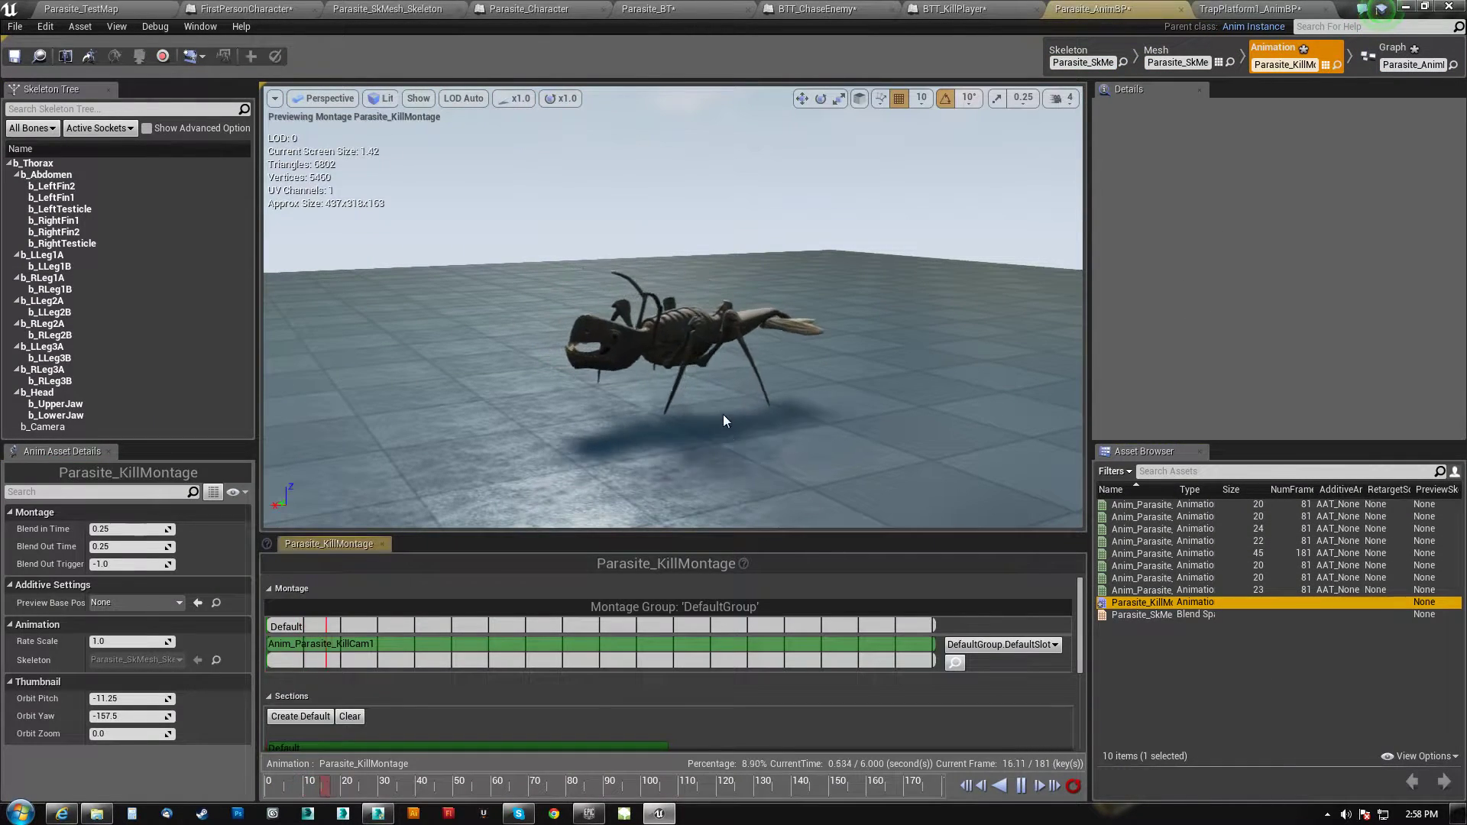
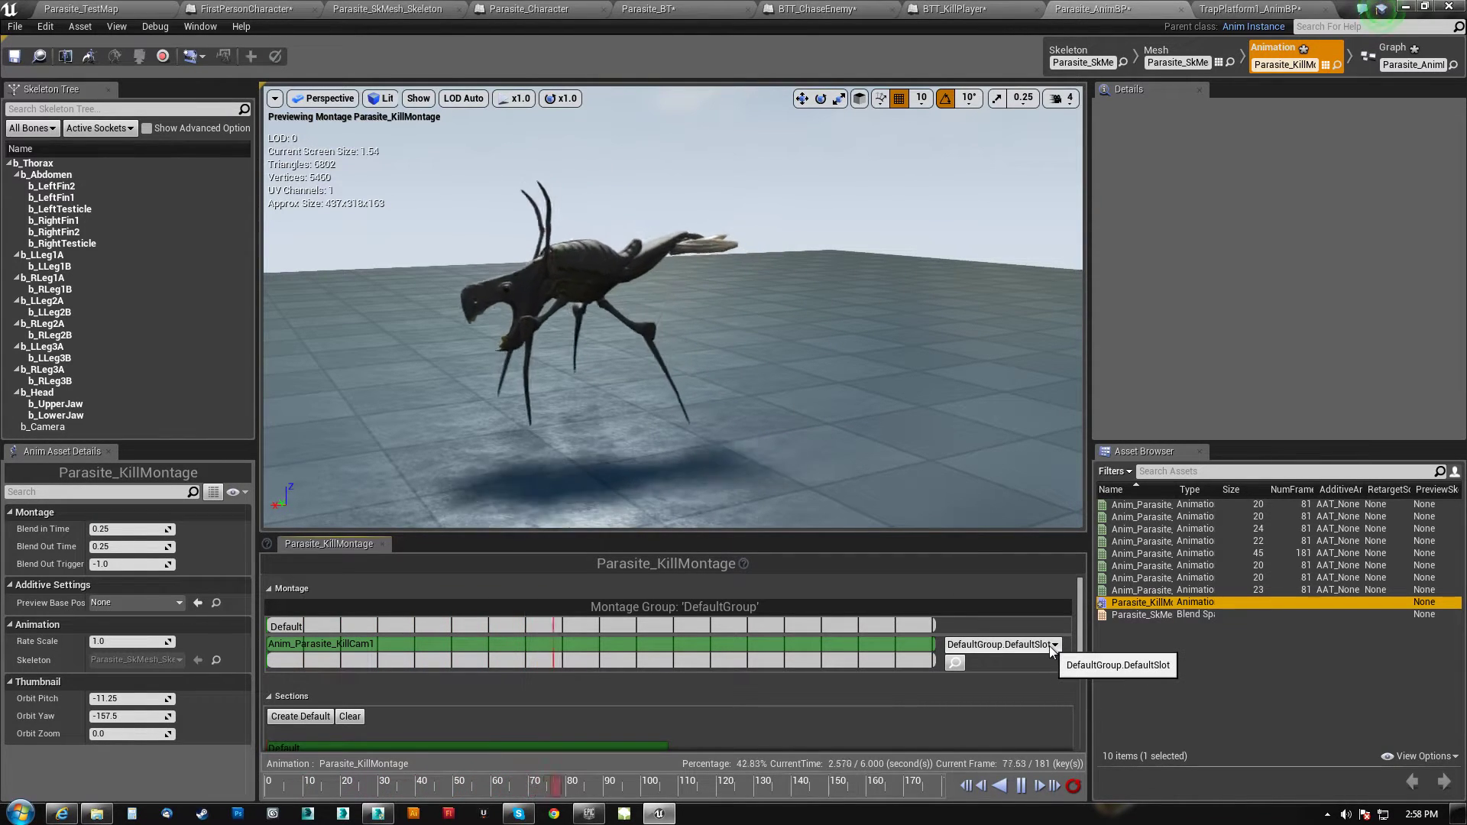
click(955, 663)
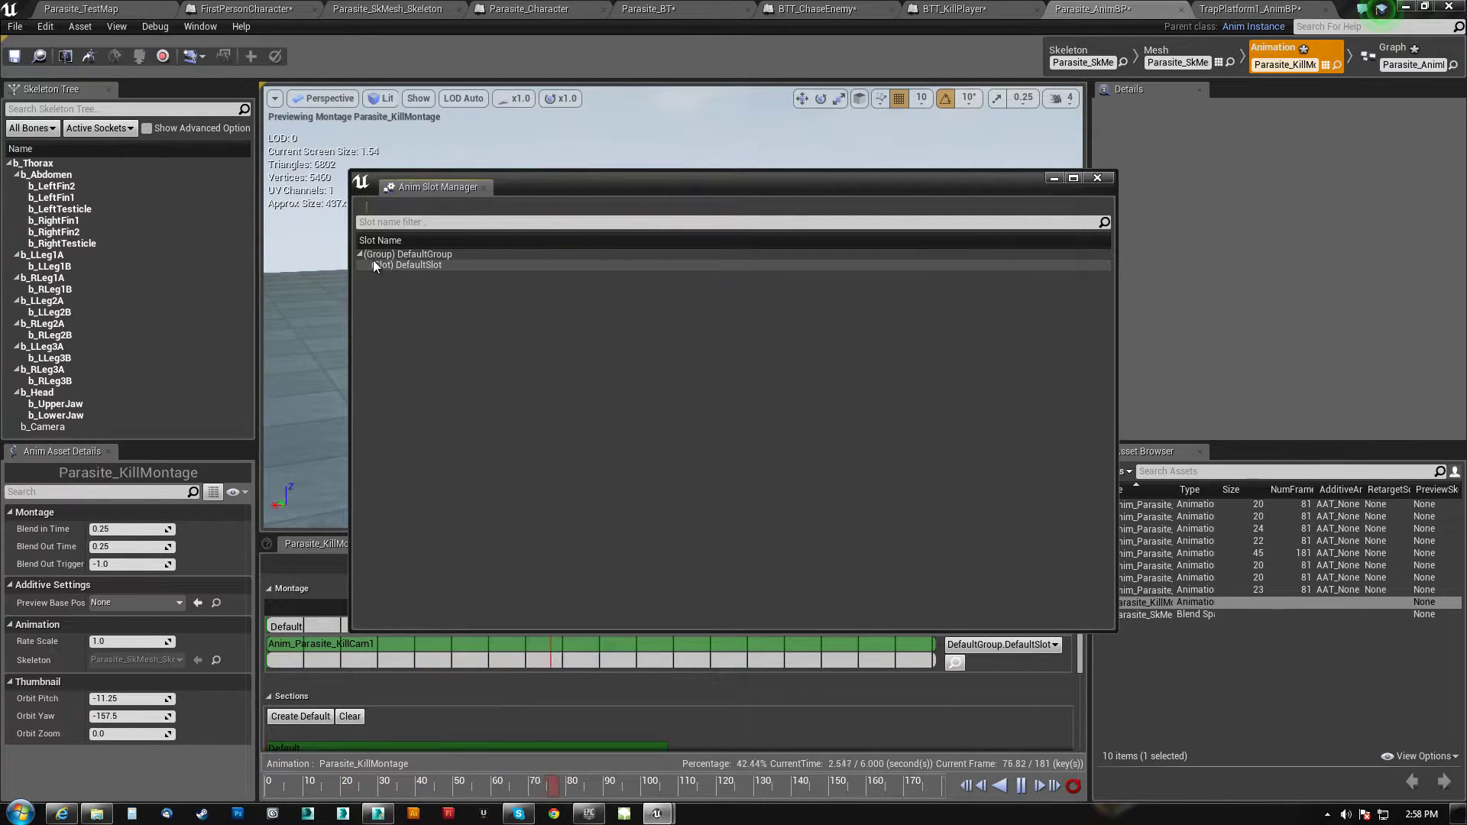
right_click(426, 288)
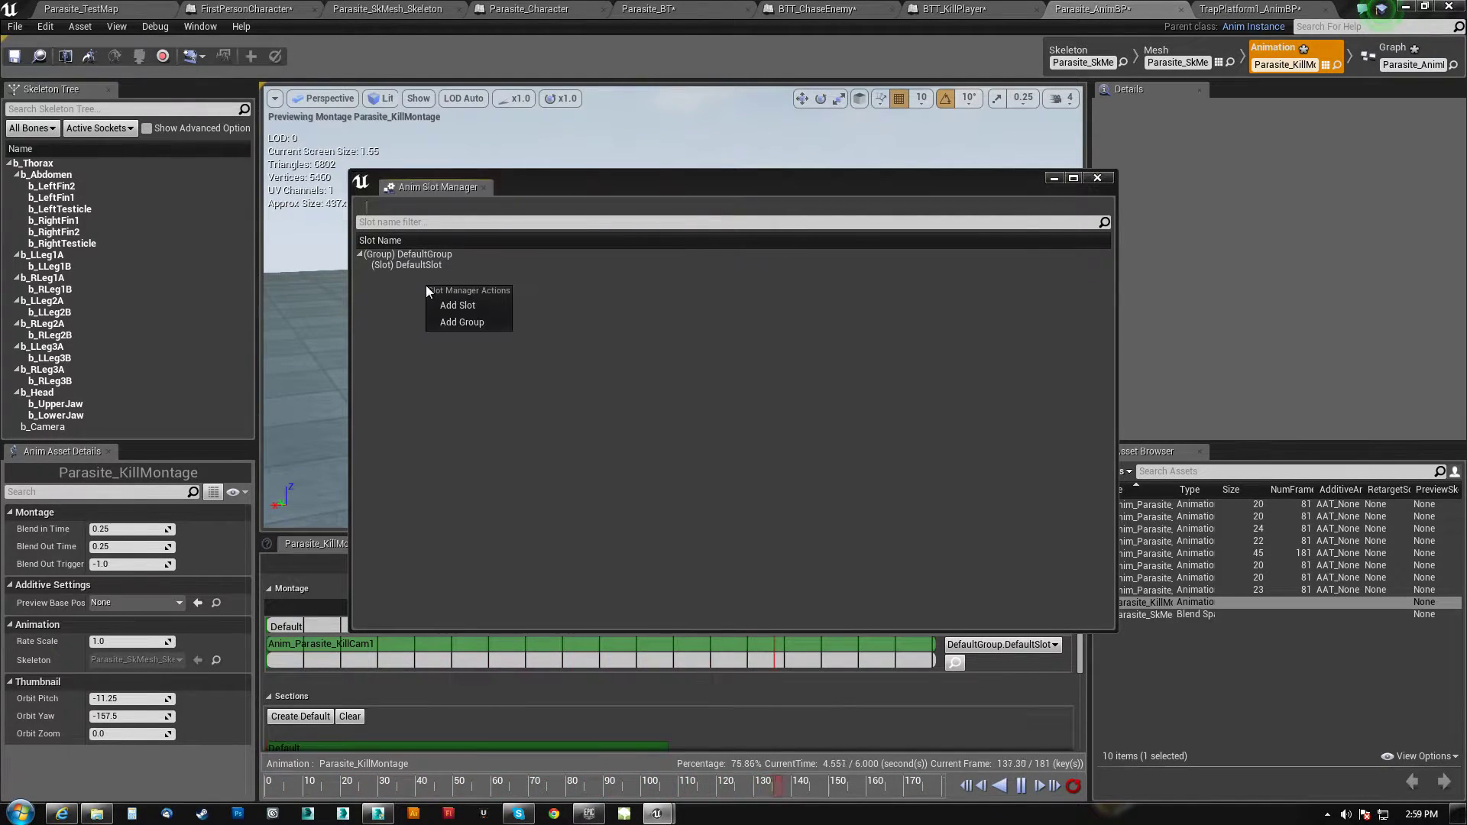
click(459, 309)
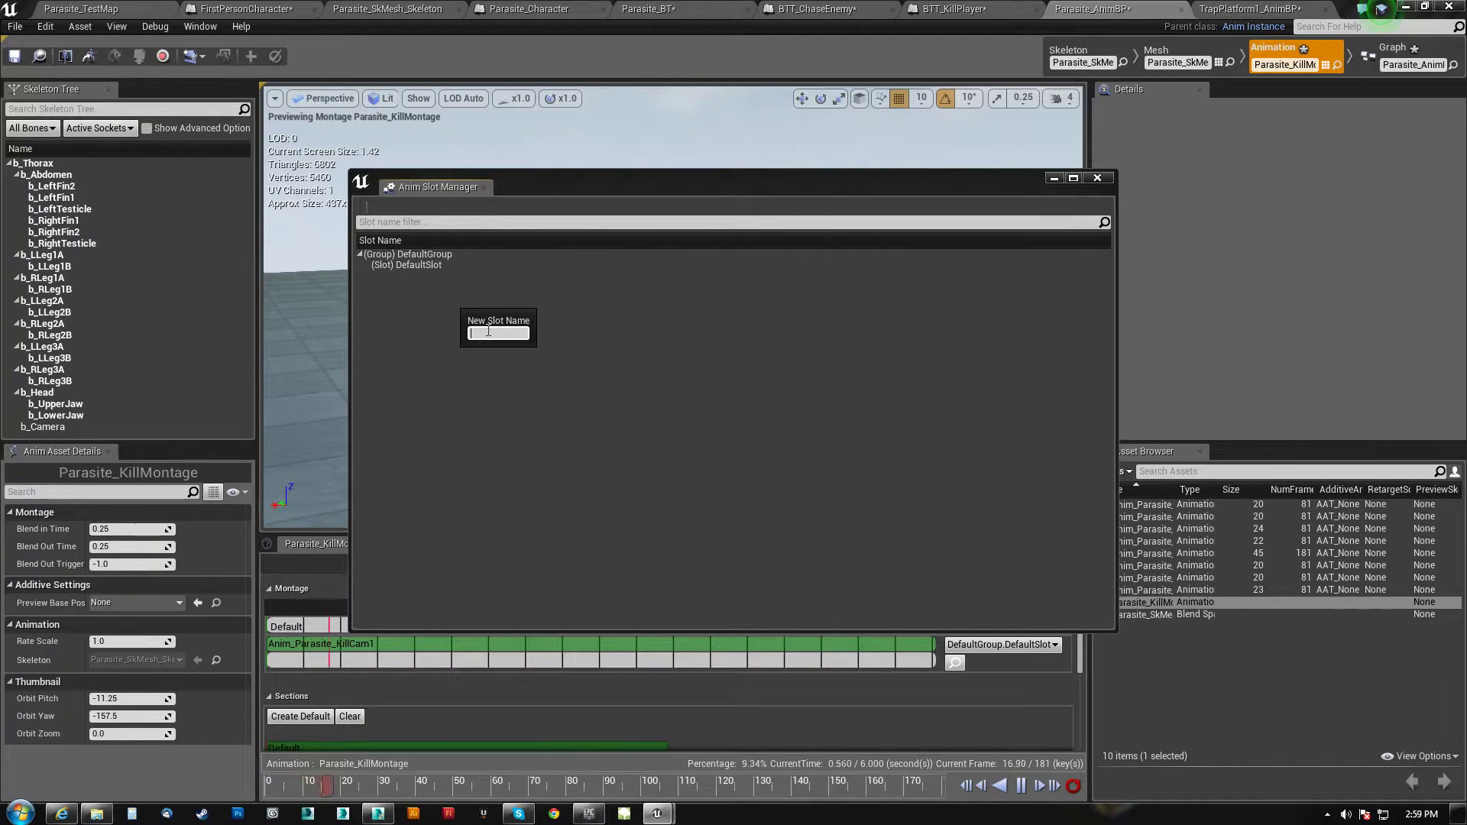
text(Parasite)
key(Return)
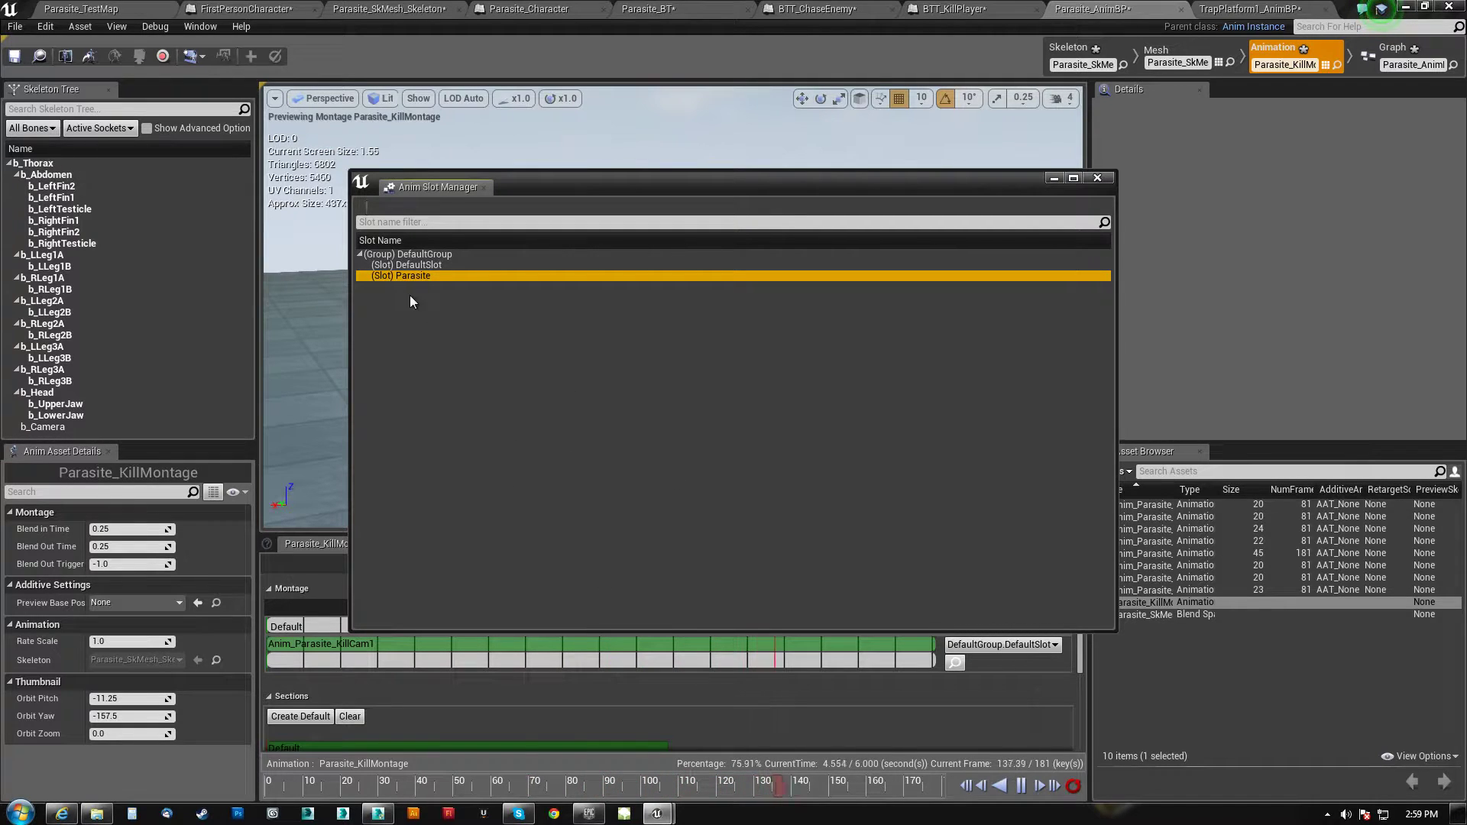
click(1097, 178)
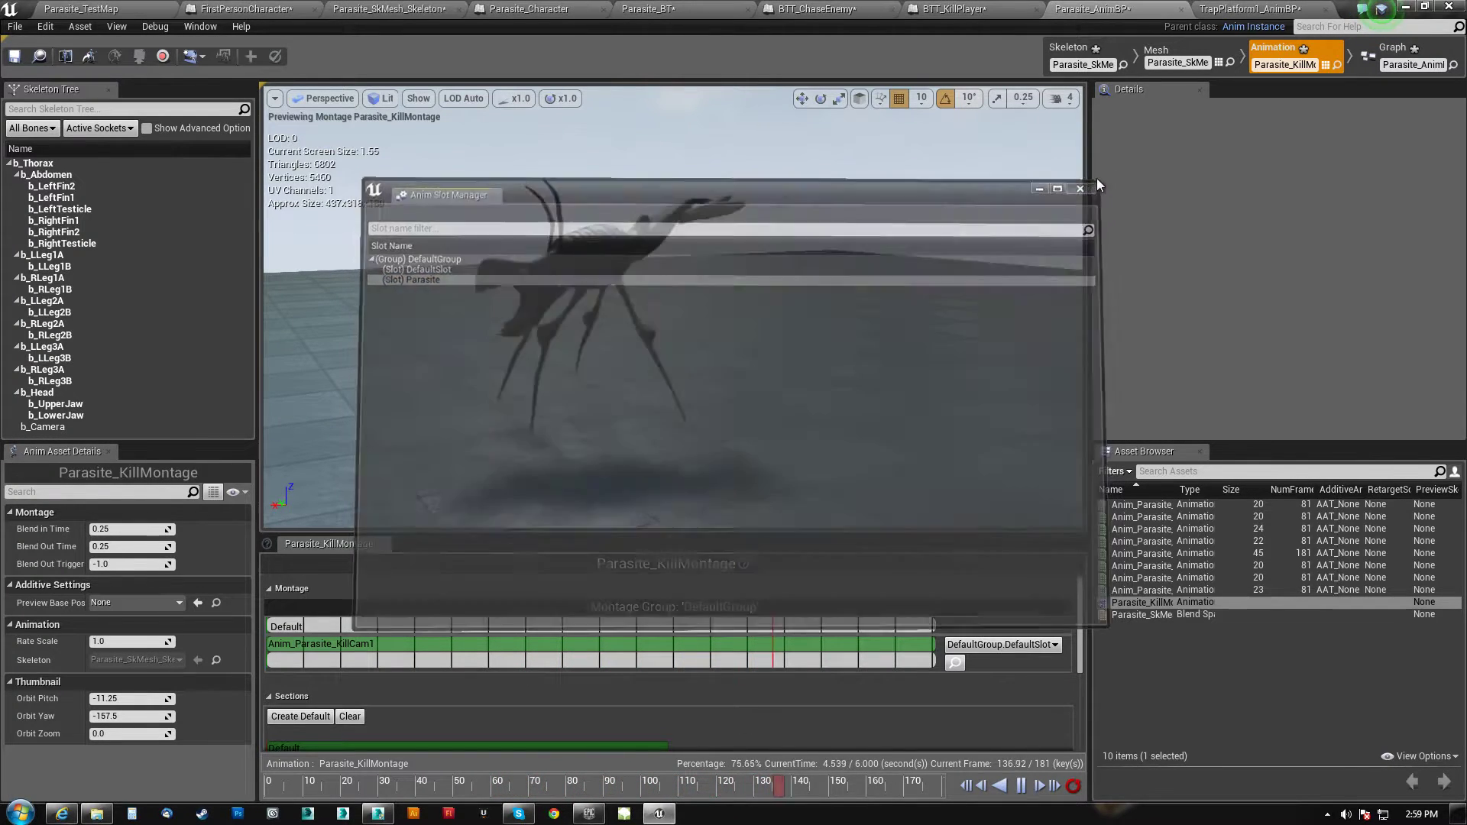
Assign DefaultGroup.Parasite to the montage track and to the AnimGraph's Slot node, and compile and save Parasite_AnimBP
click(1038, 646)
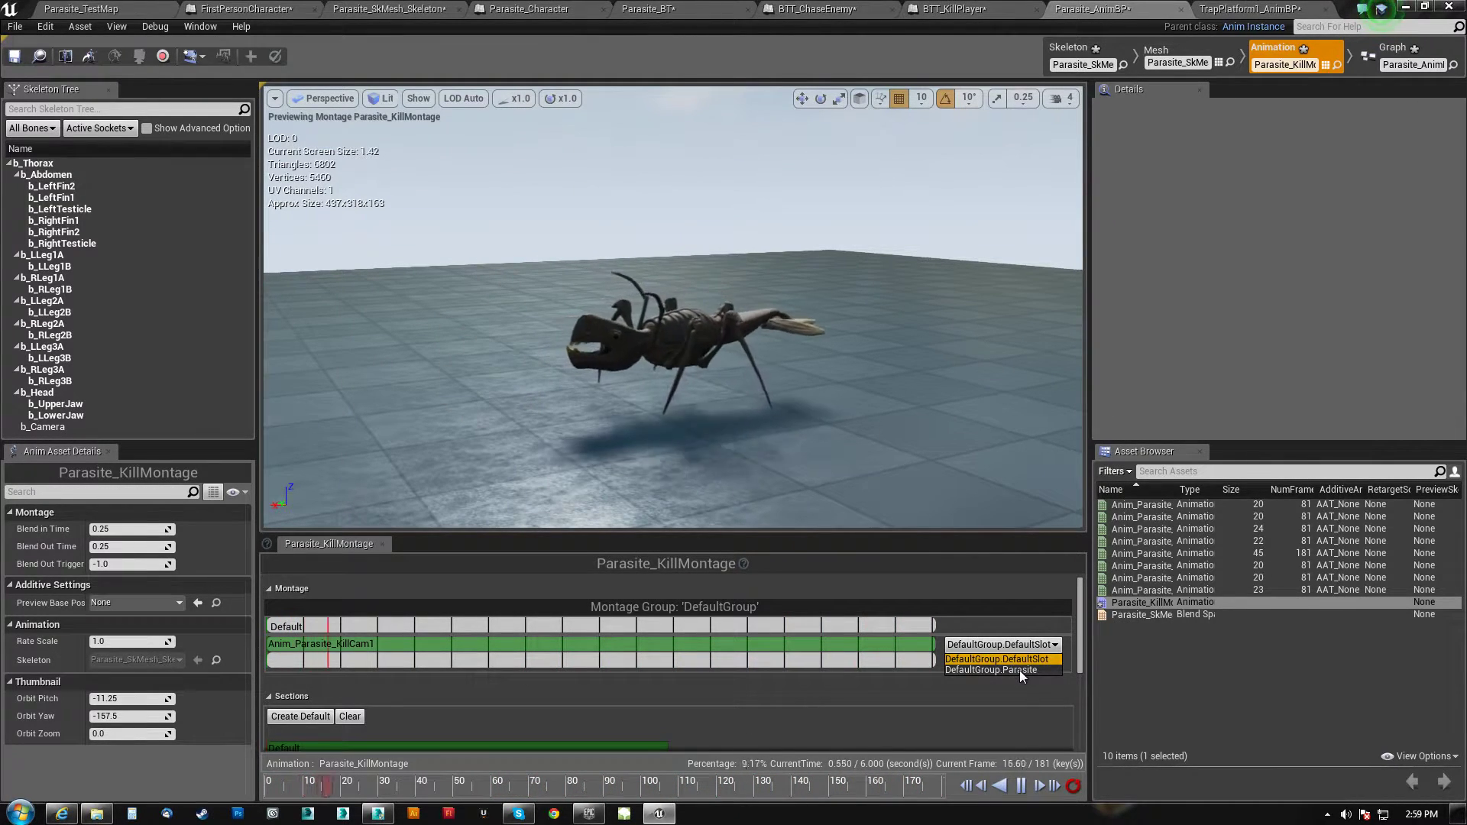
click(1019, 670)
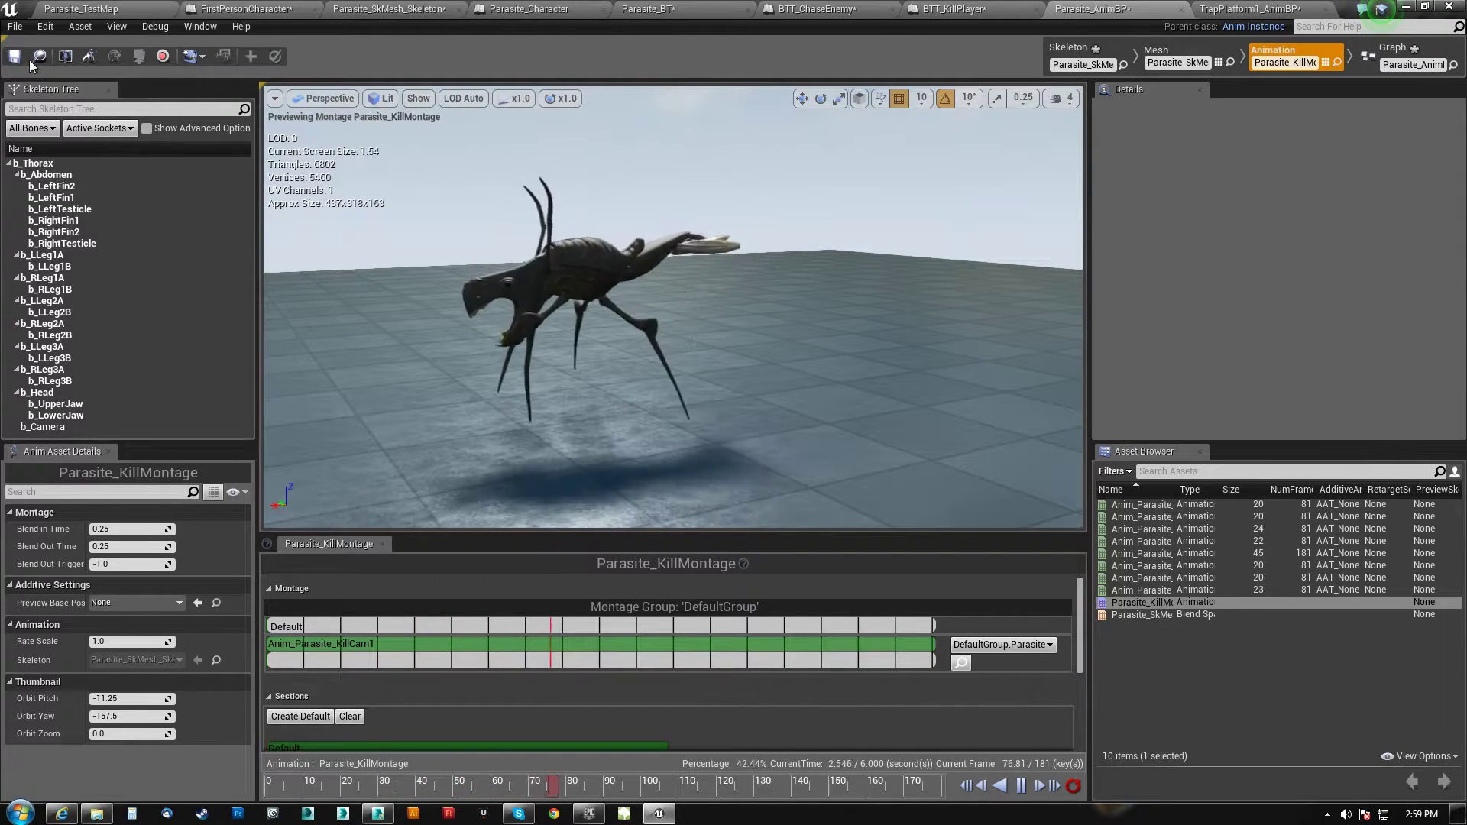
click(1364, 52)
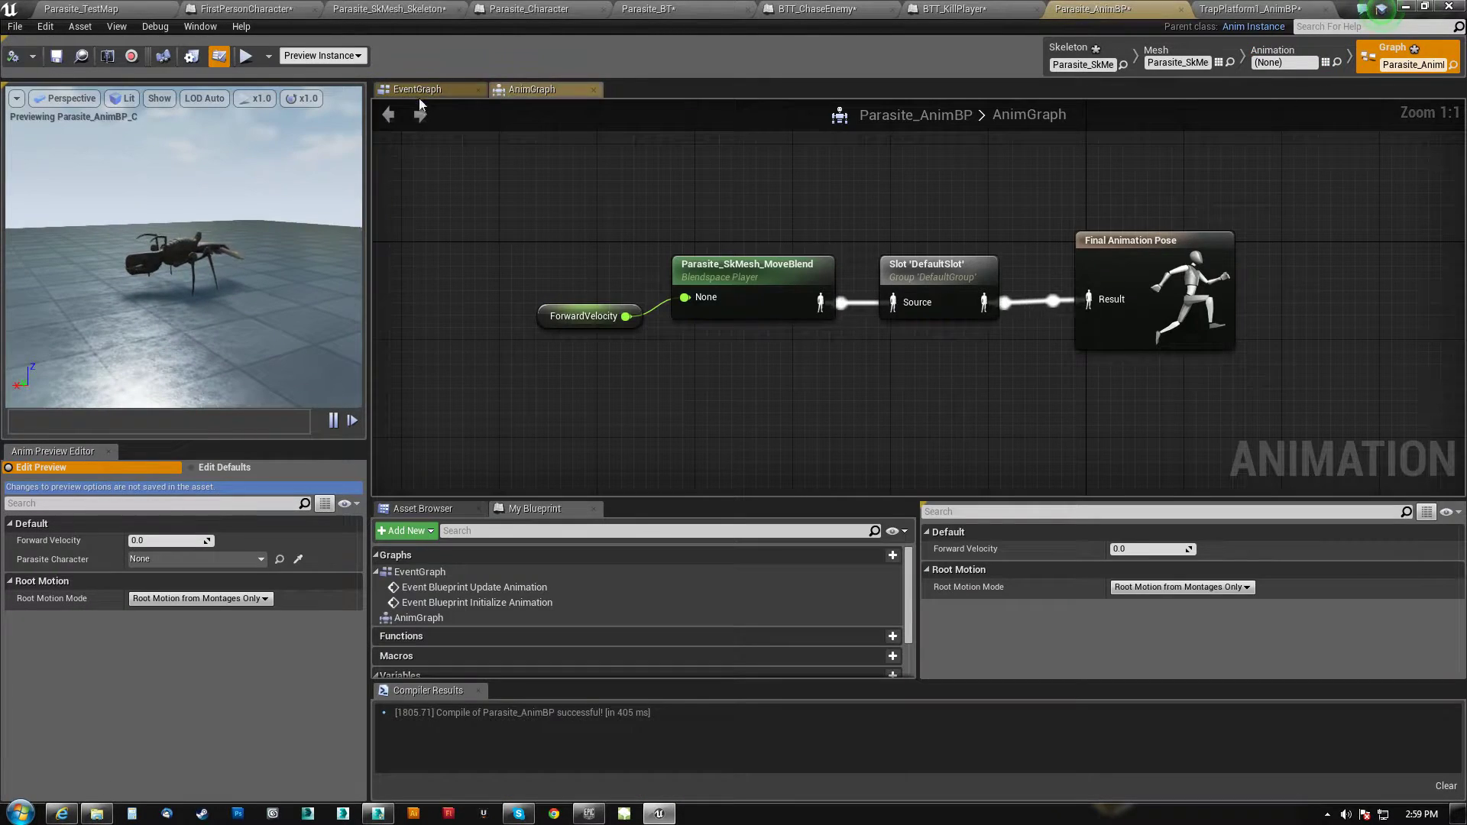
click(920, 256)
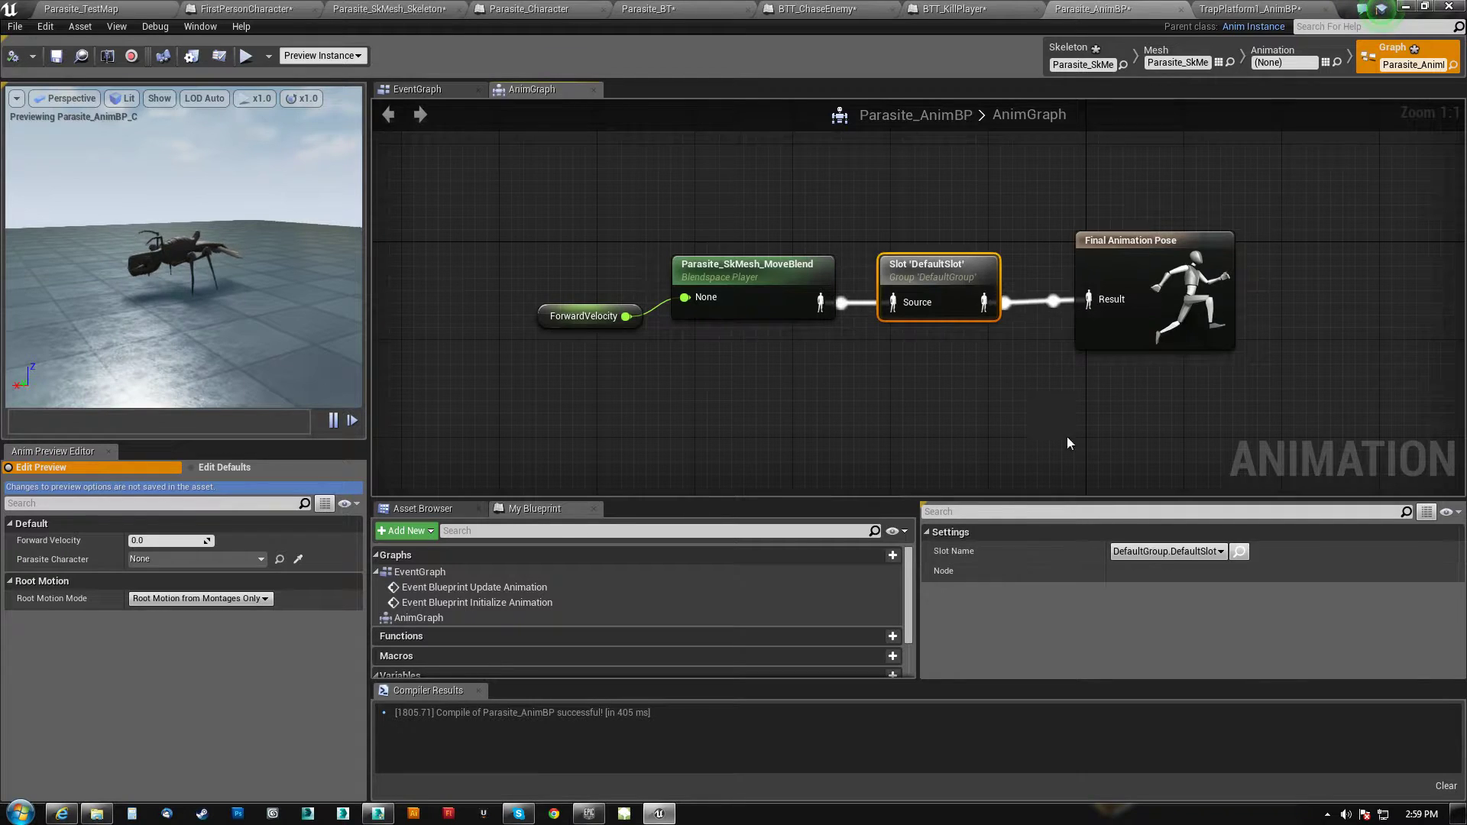
click(1167, 551)
click(1175, 578)
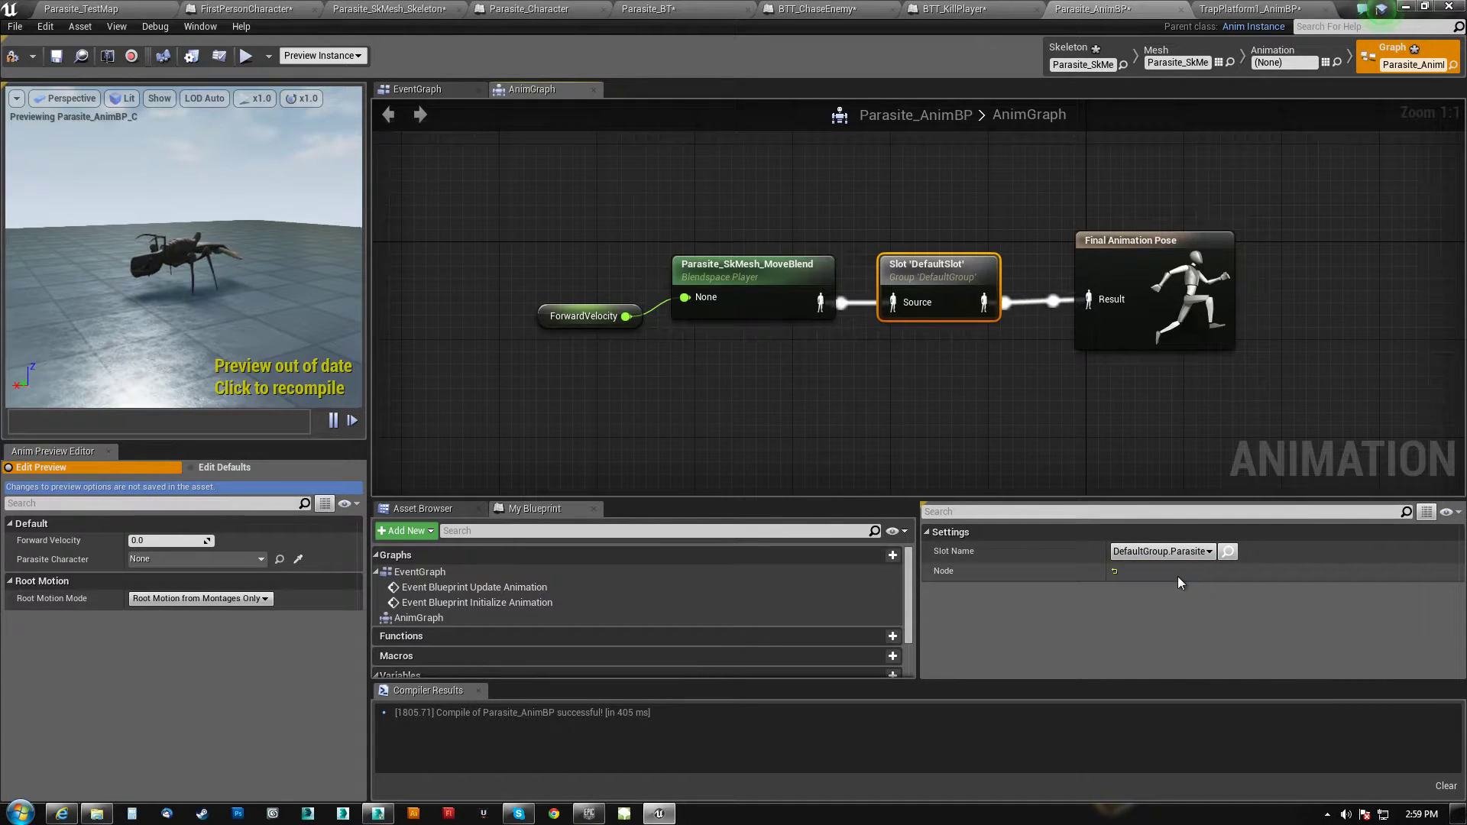
click(14, 59)
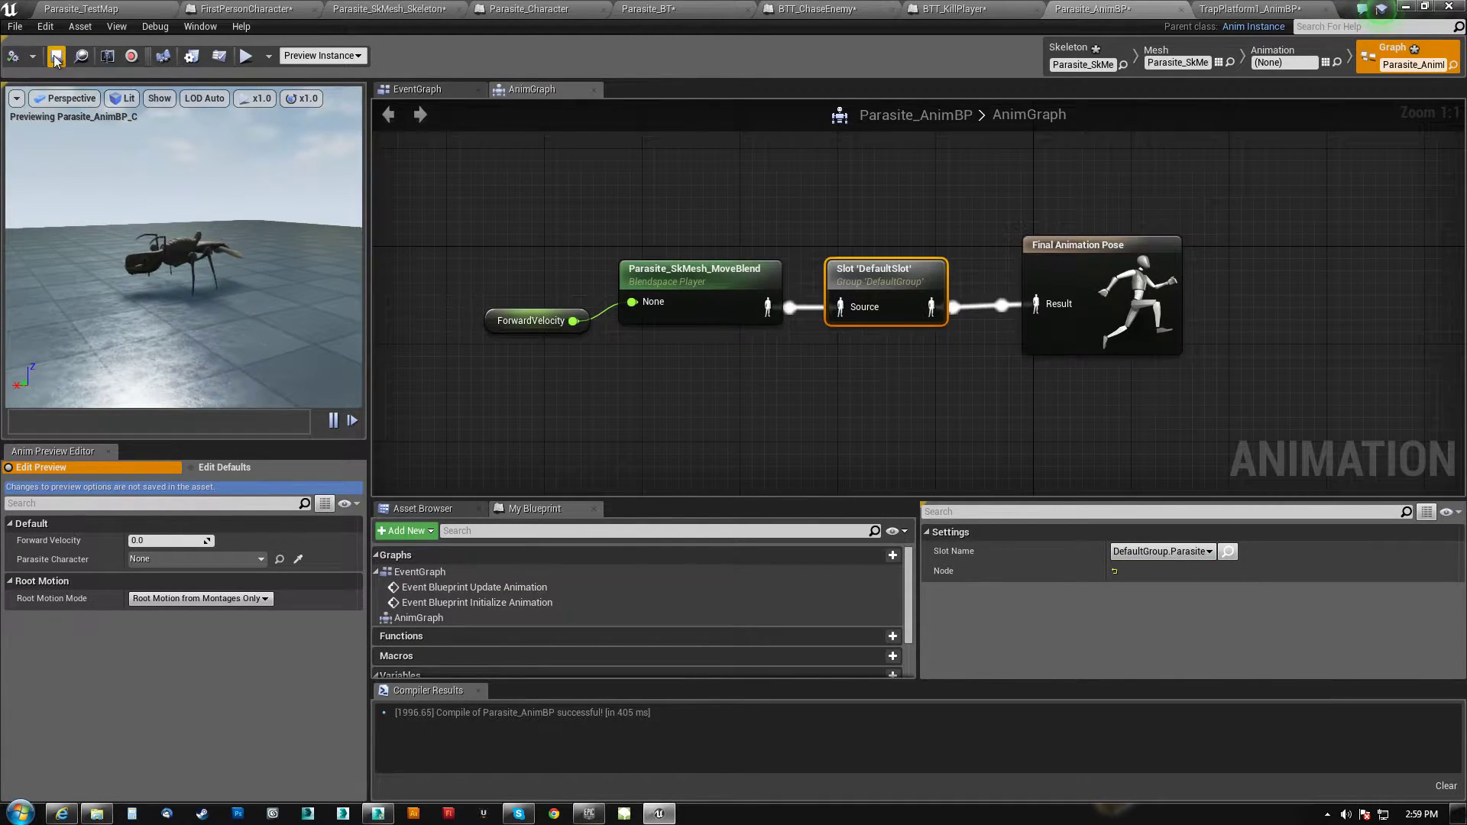
Play-test Parasite_TestMap with the Parasite slot in place, moving the player near the parasite, and stop the session
click(80, 9)
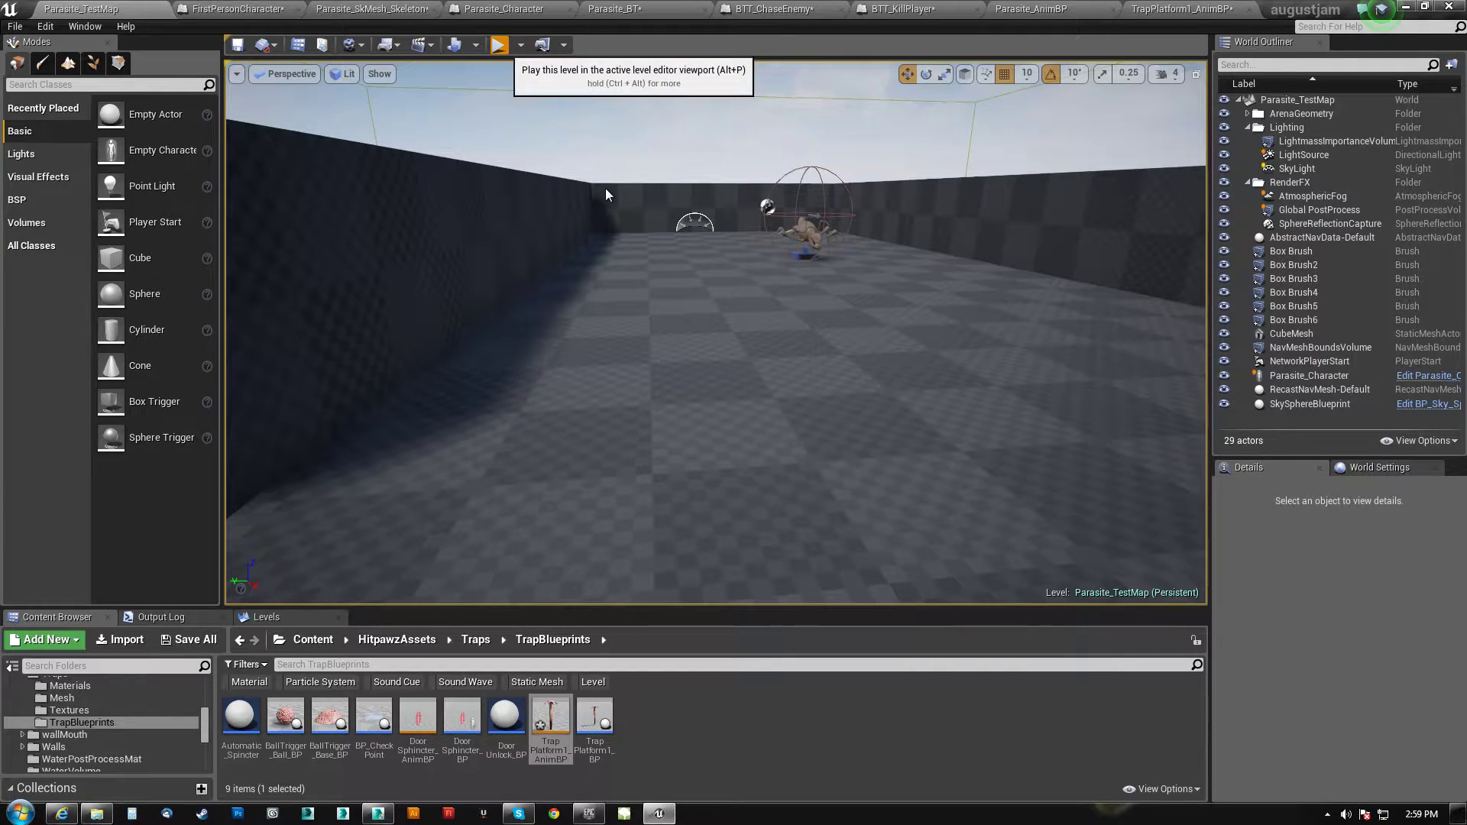
click(500, 44)
key(d)
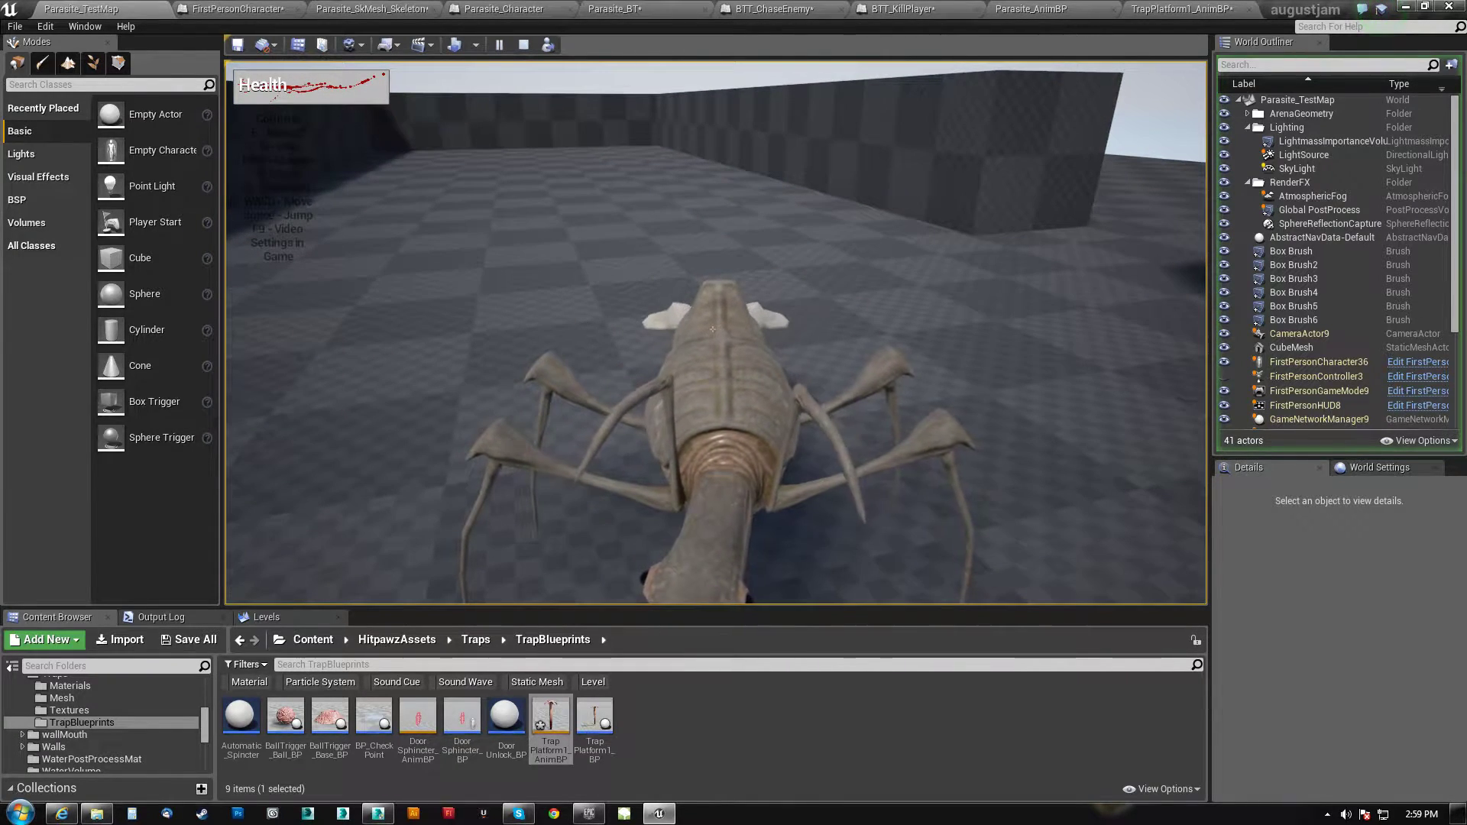
key(s)
key(d)
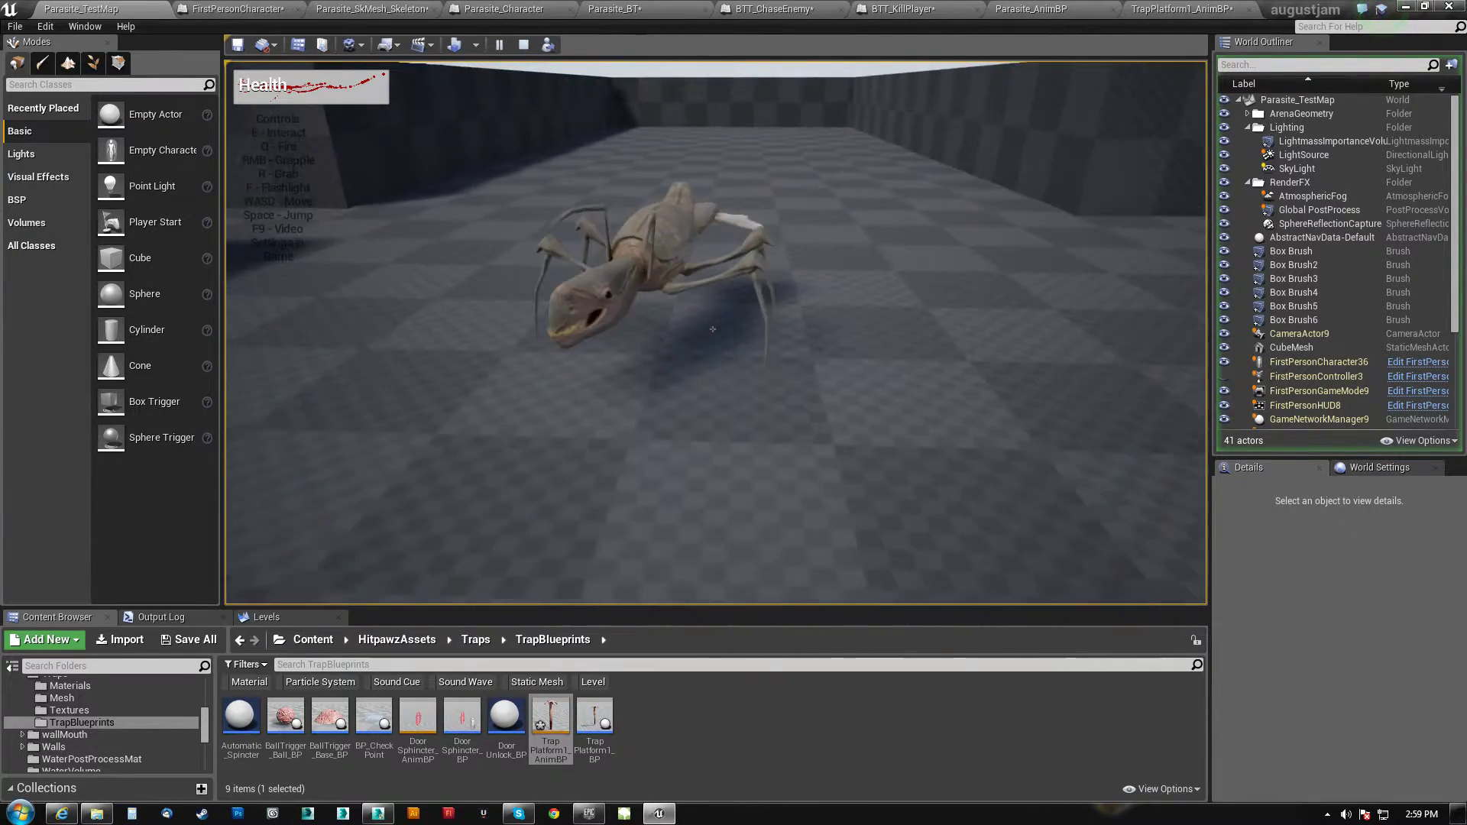
key(Escape)
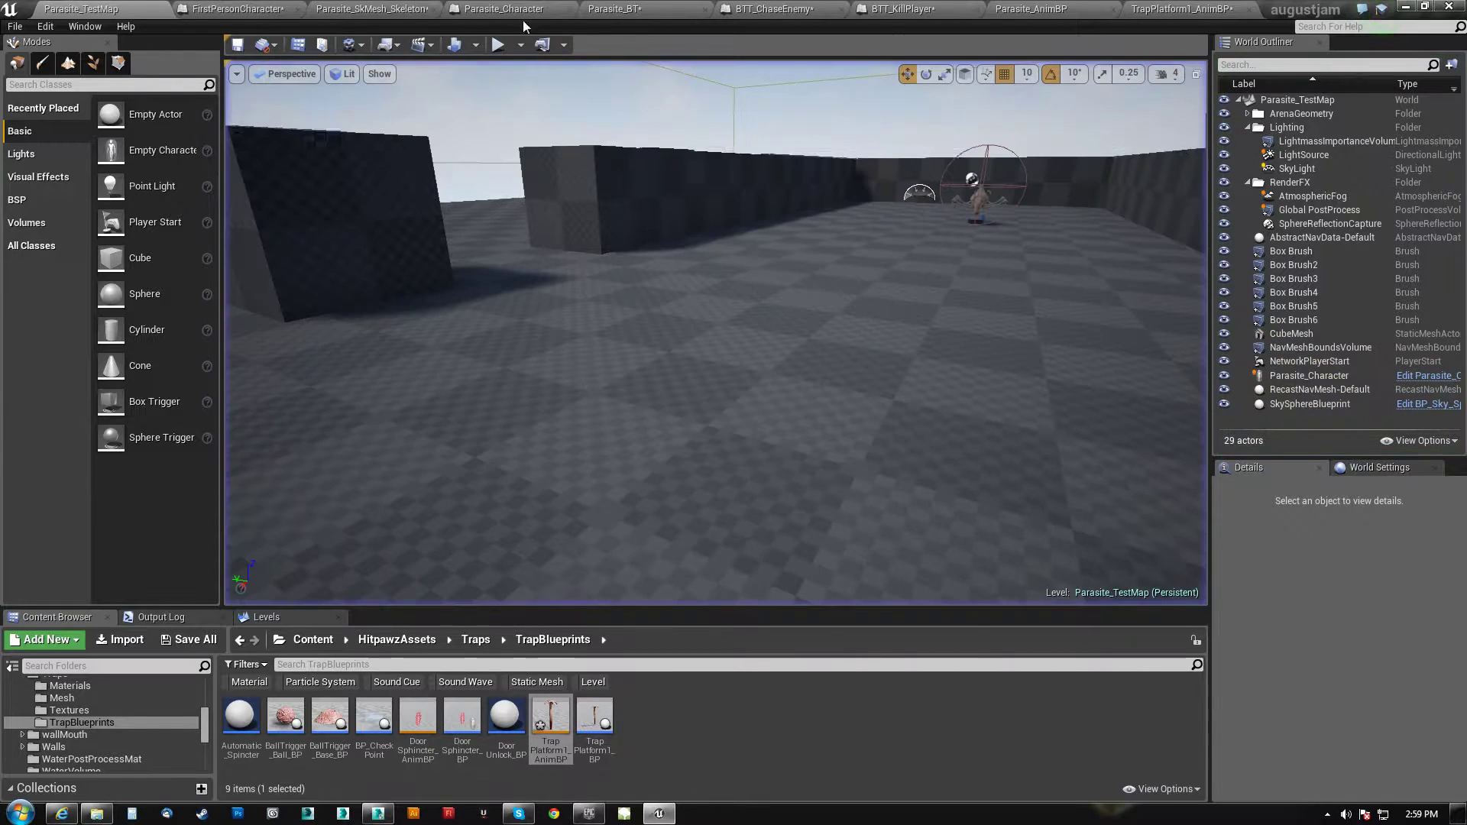
Open Parasite_Character's EventGraph and add a Play Anim Montage node beyond the SET ParasiteController node
click(513, 9)
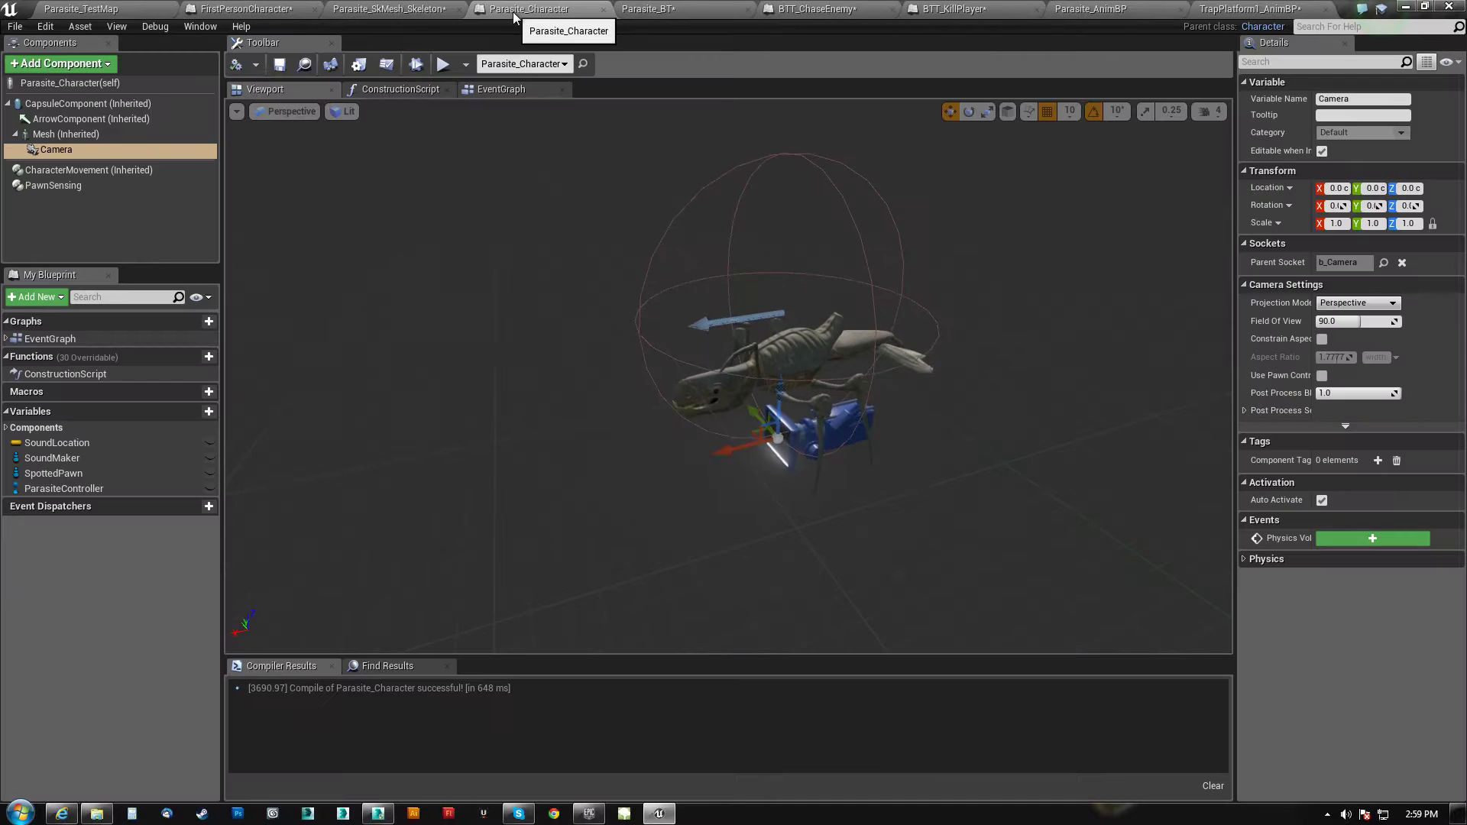
key(w)
right_drag(714, 298, 699, 282)
click(713, 297)
click(492, 90)
right_drag(537, 491, 513, 618)
scroll(510, 611, down, 3)
right_drag(677, 467, 678, 386)
scroll(687, 389, up, 4)
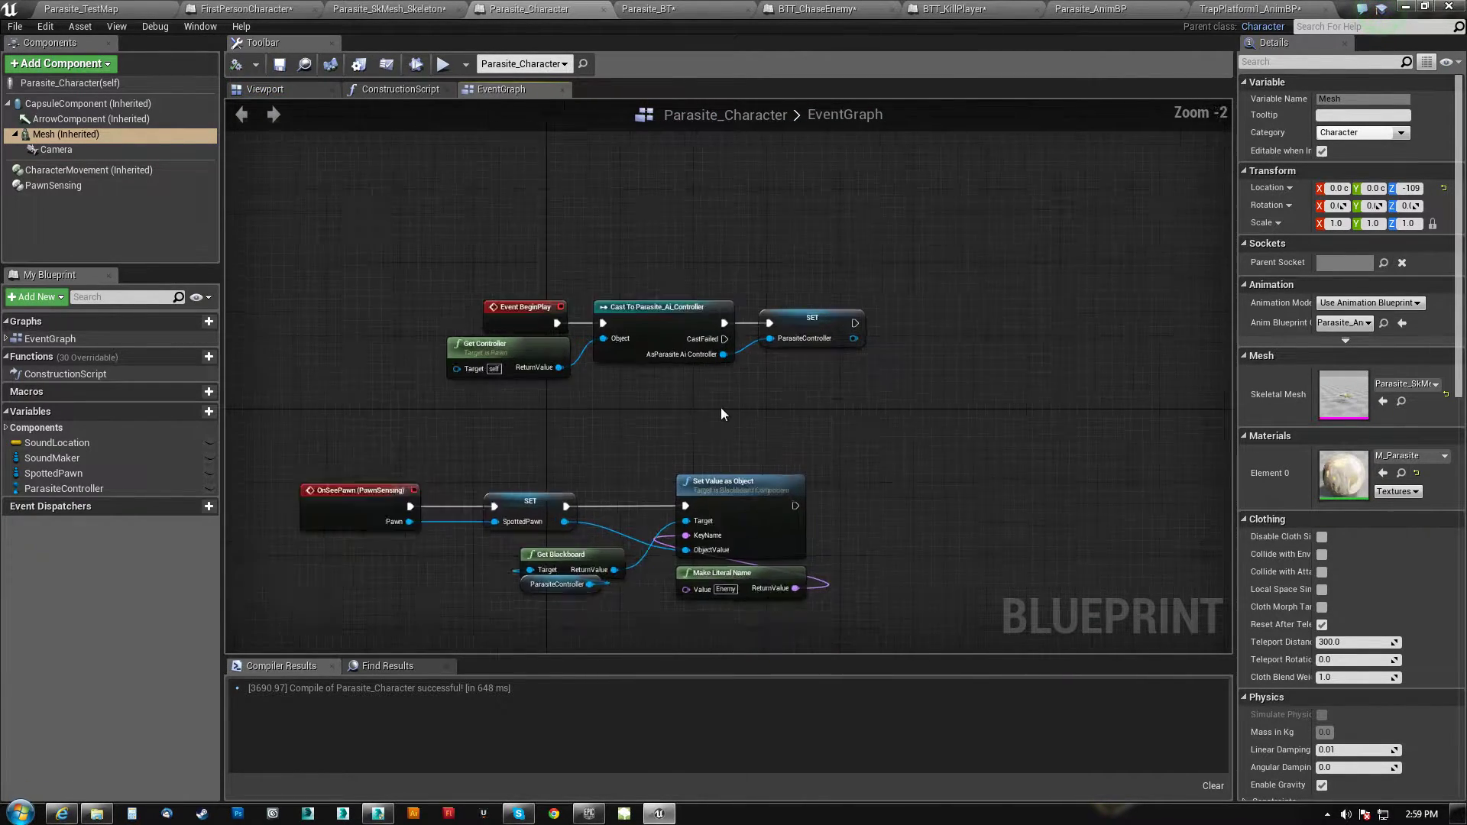
right_click(909, 326)
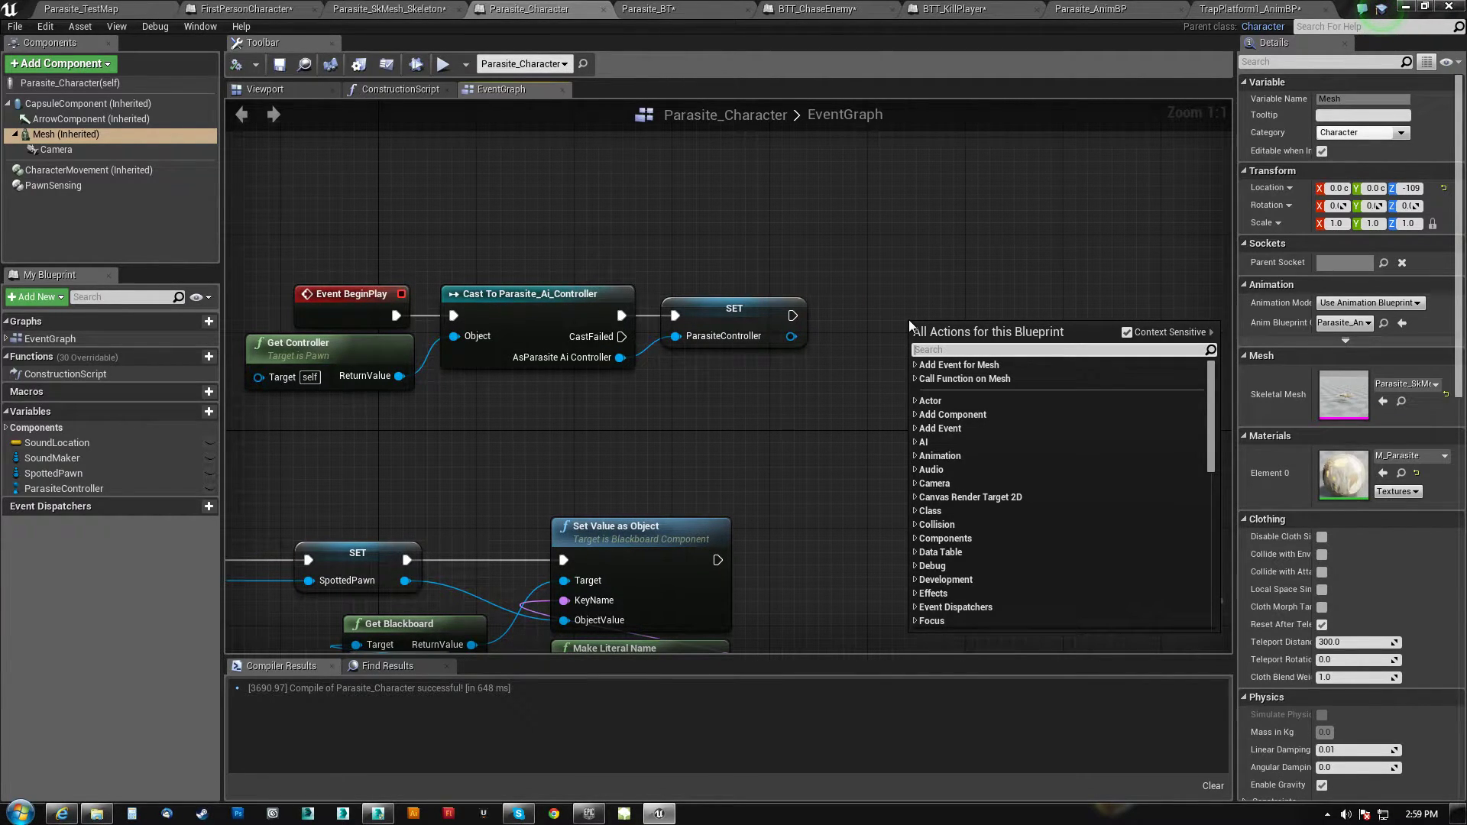
text(montage)
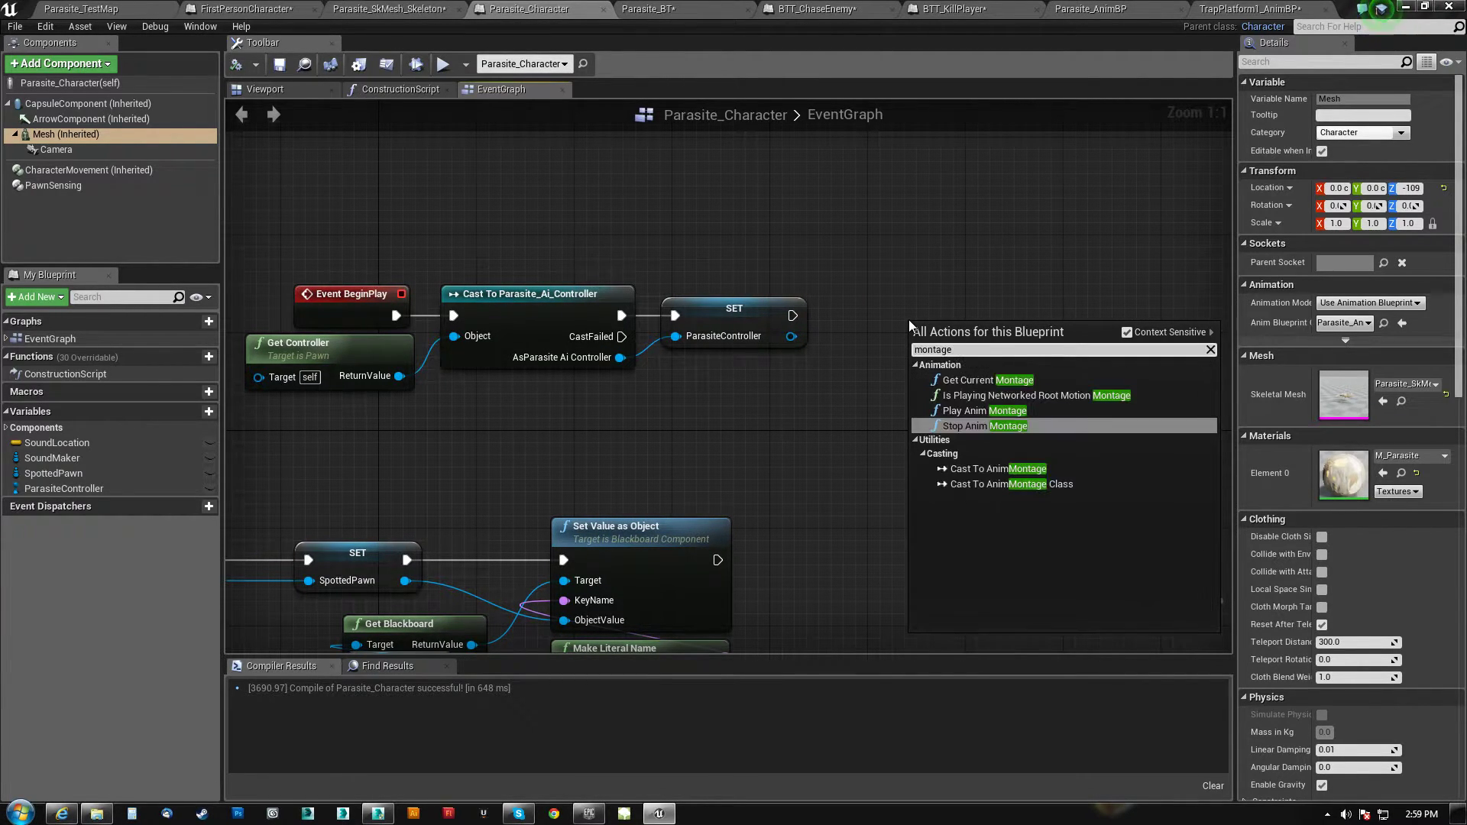
click(992, 411)
drag(1015, 340, 1010, 304)
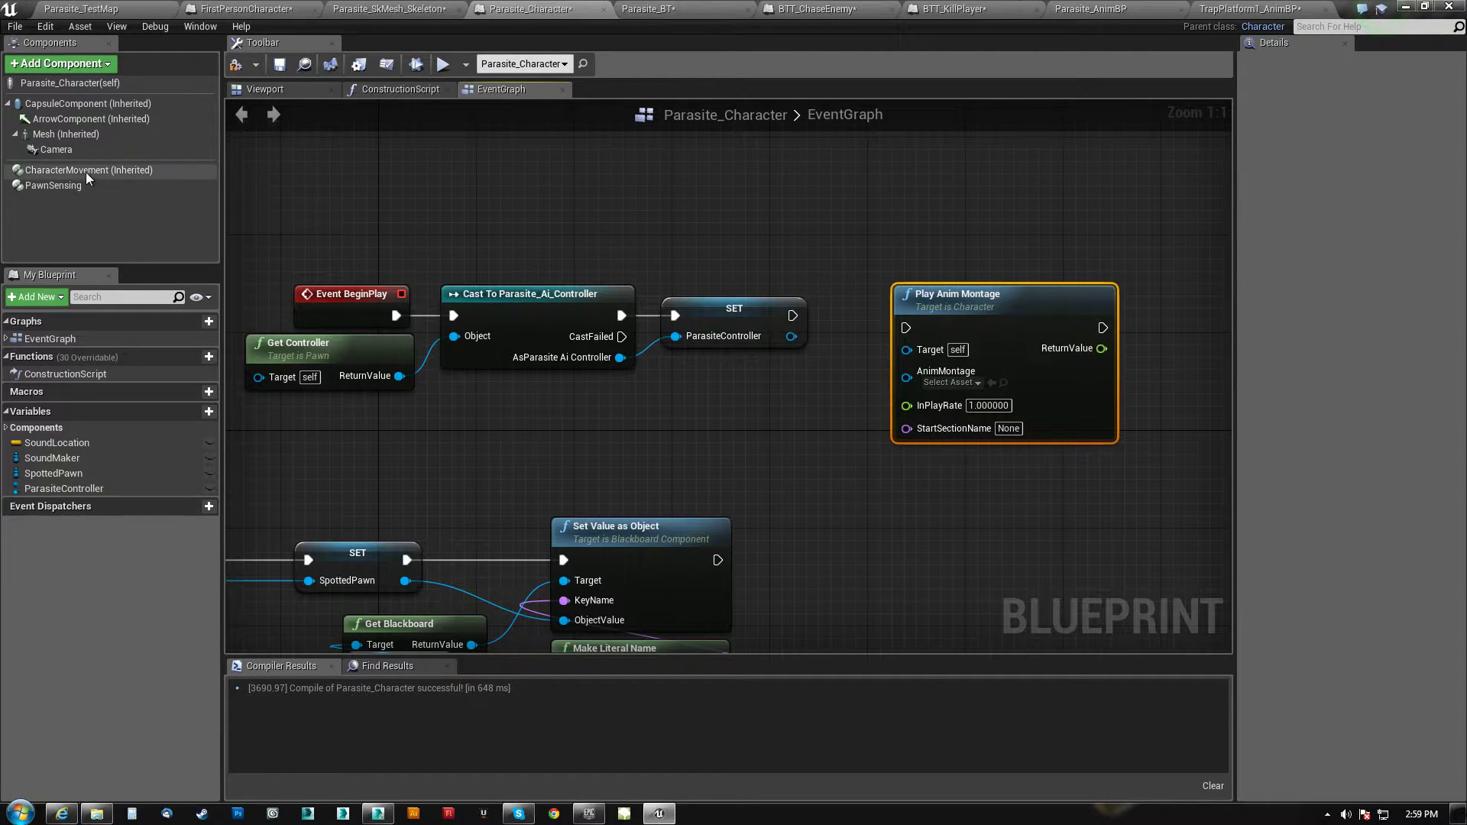
Connect SET ParasiteController to Play Anim Montage, choose Parasite_KillMontage as its AnimMontage, and compile Parasite_Character
drag(53, 136, 147, 207)
drag(744, 423, 69, 122)
drag(793, 316, 829, 322)
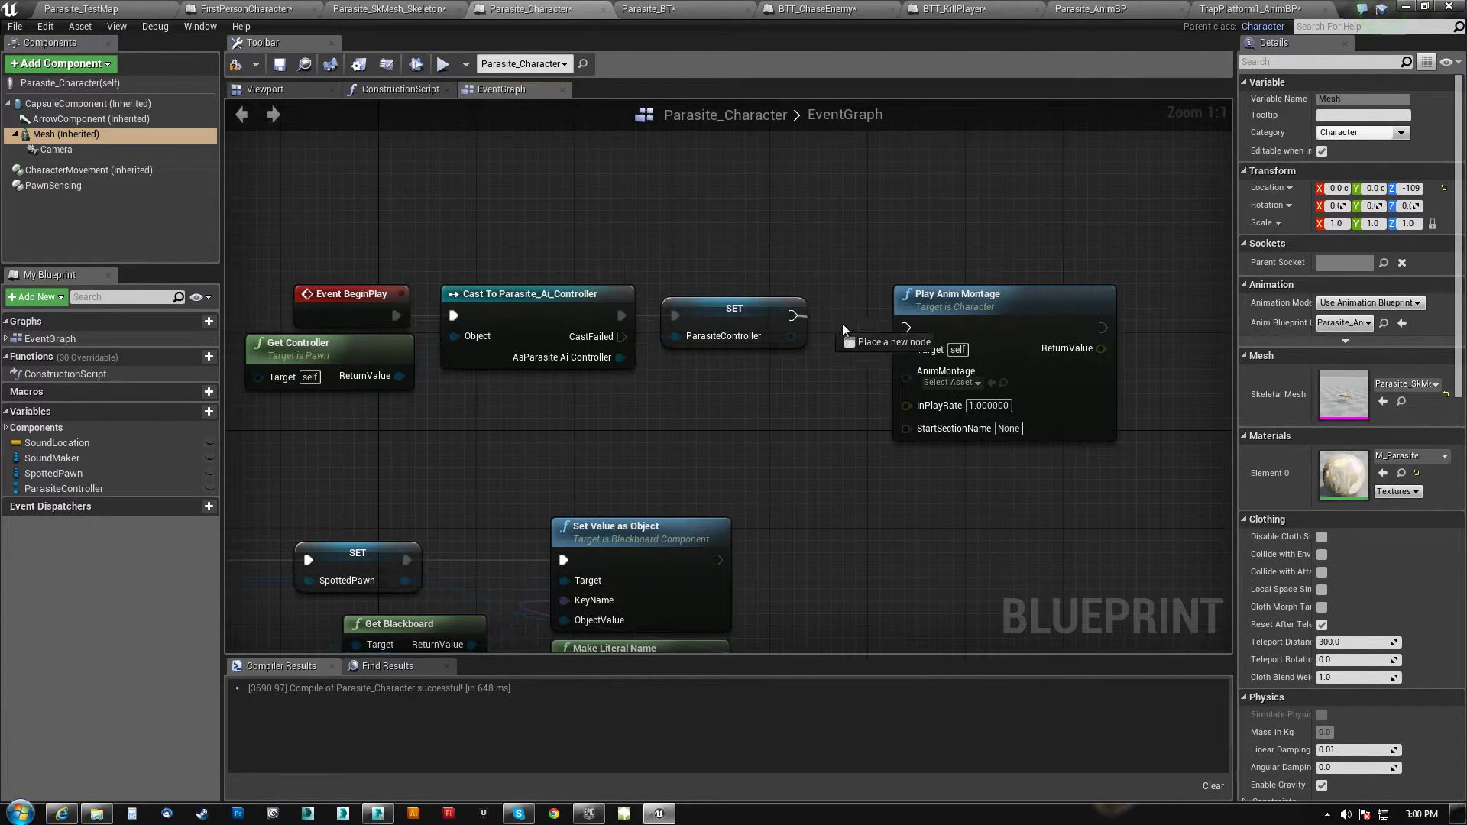
click(966, 378)
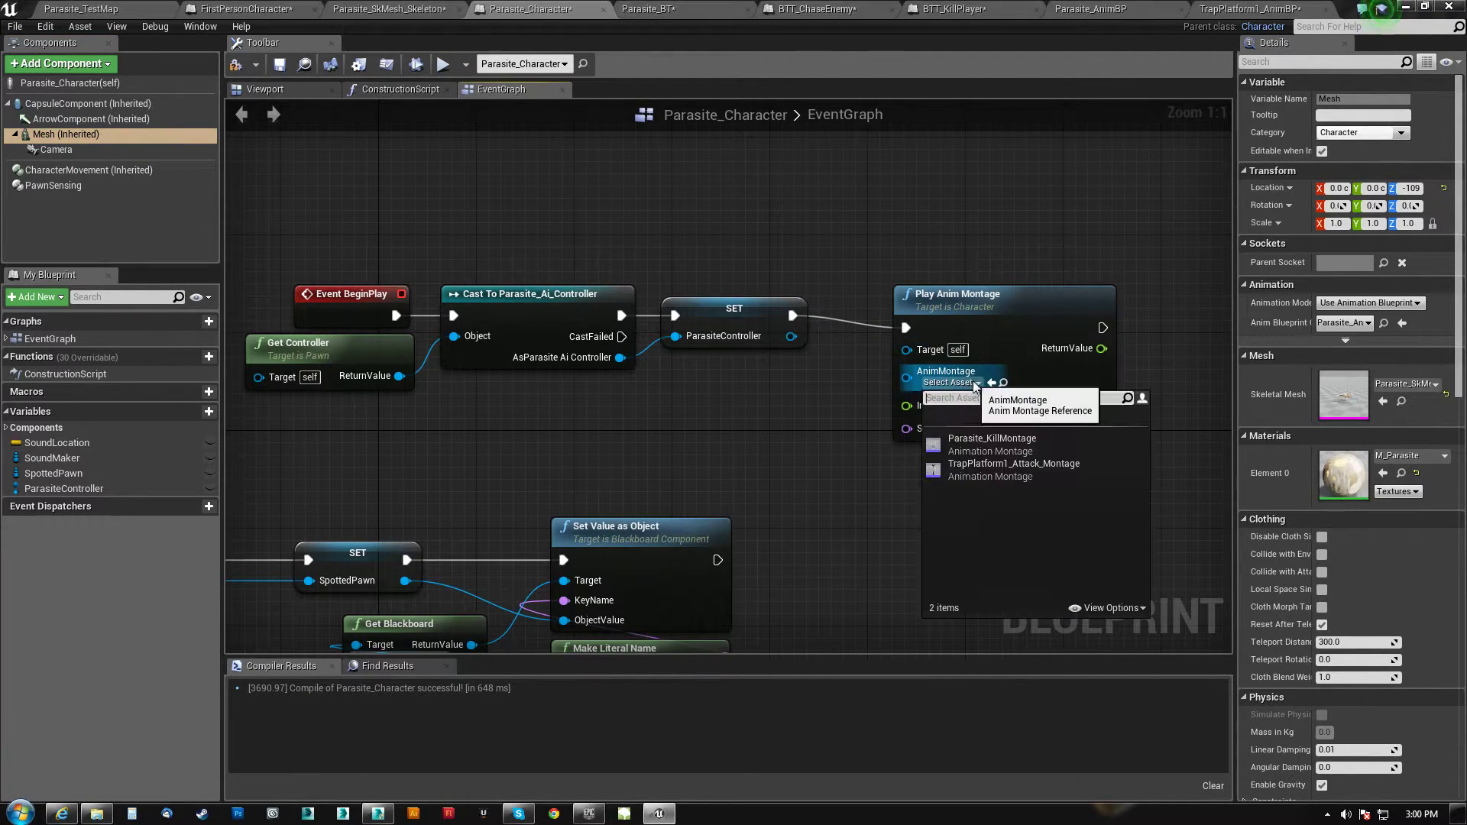
click(987, 451)
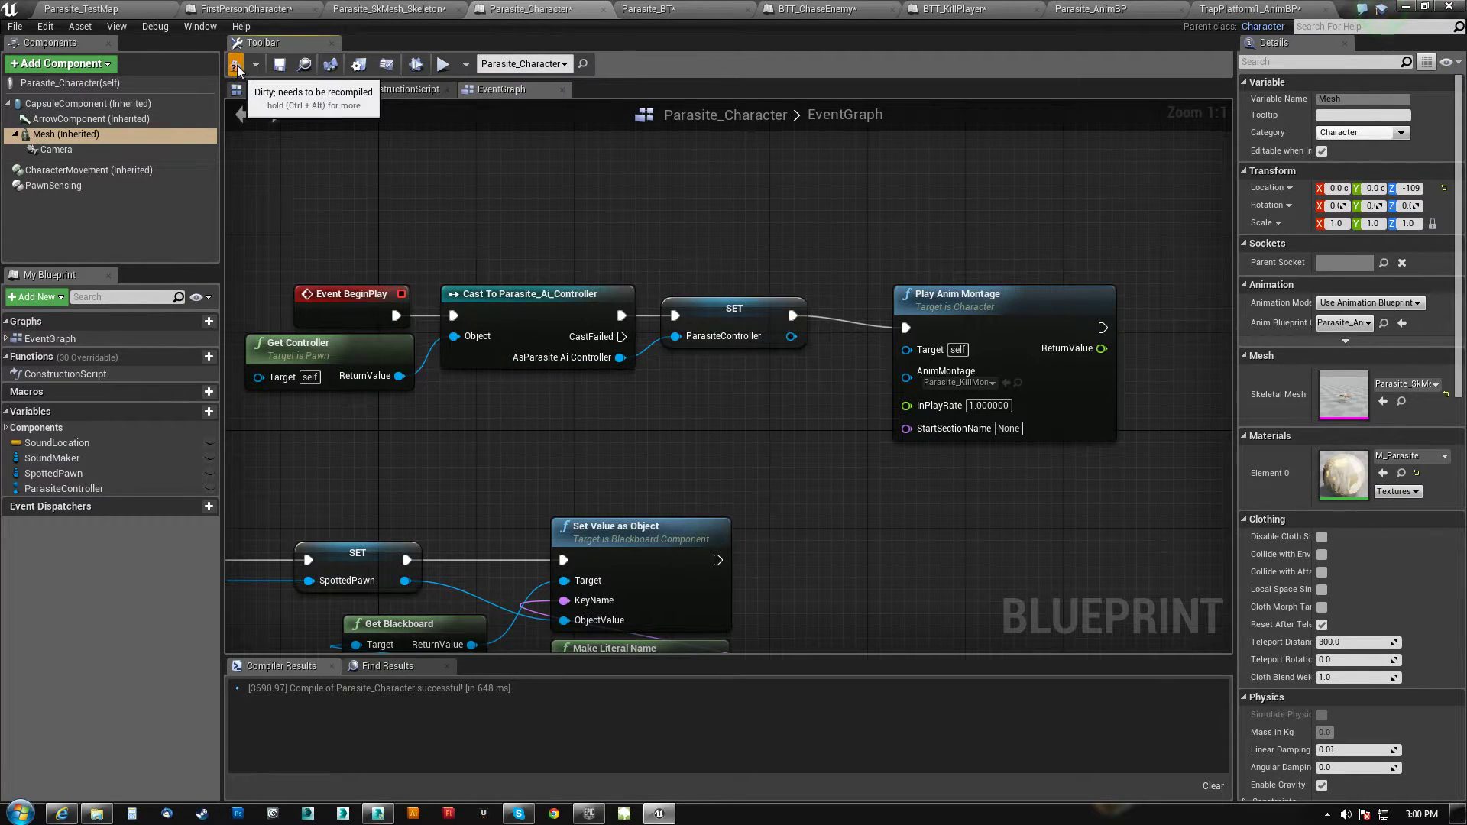
Simulate Parasite_TestMap to watch the parasite's montage from BeginPlay, and stop the simulation
click(158, 14)
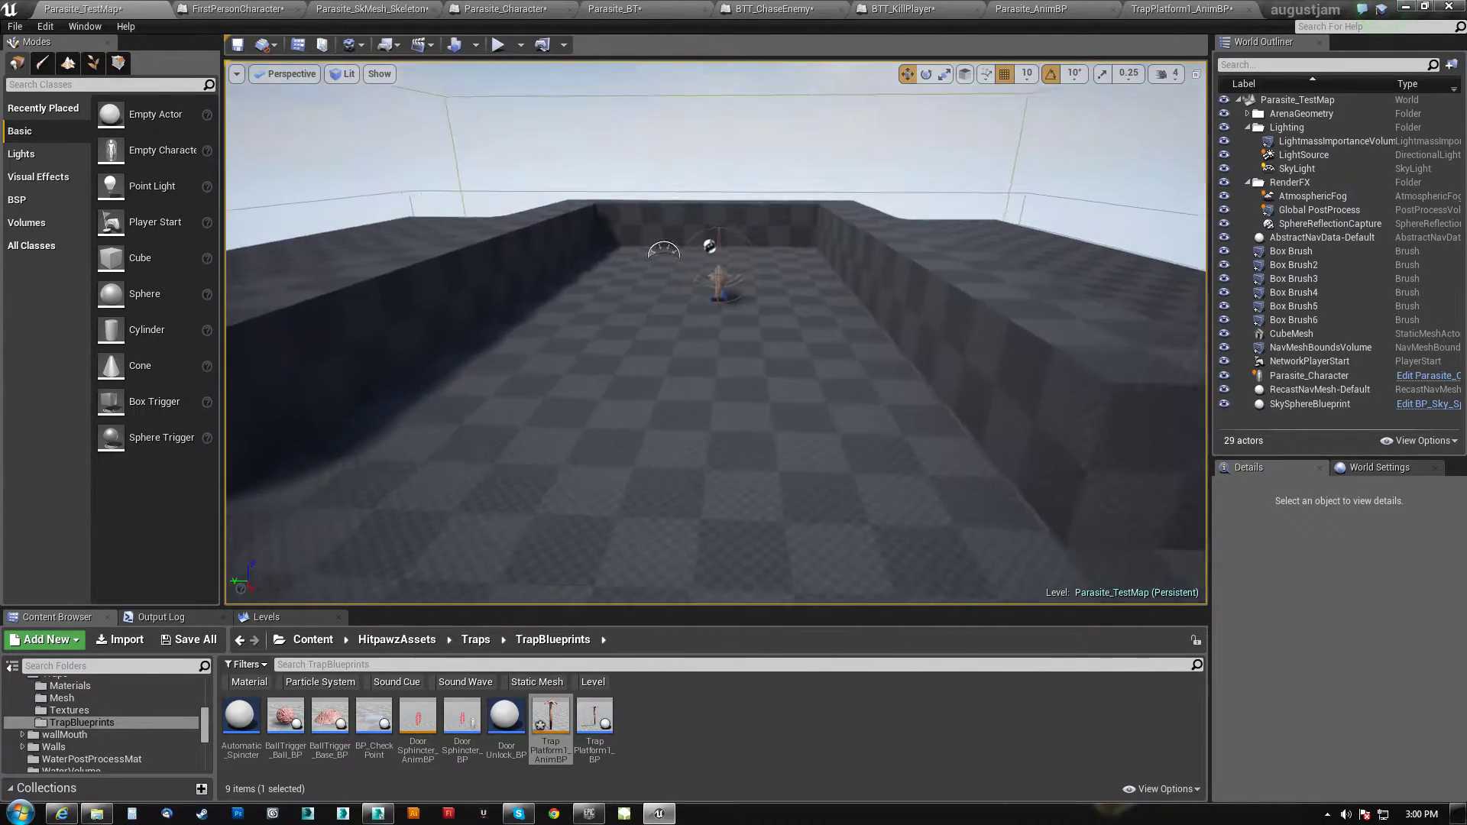
right_drag(580, 305, 504, 321)
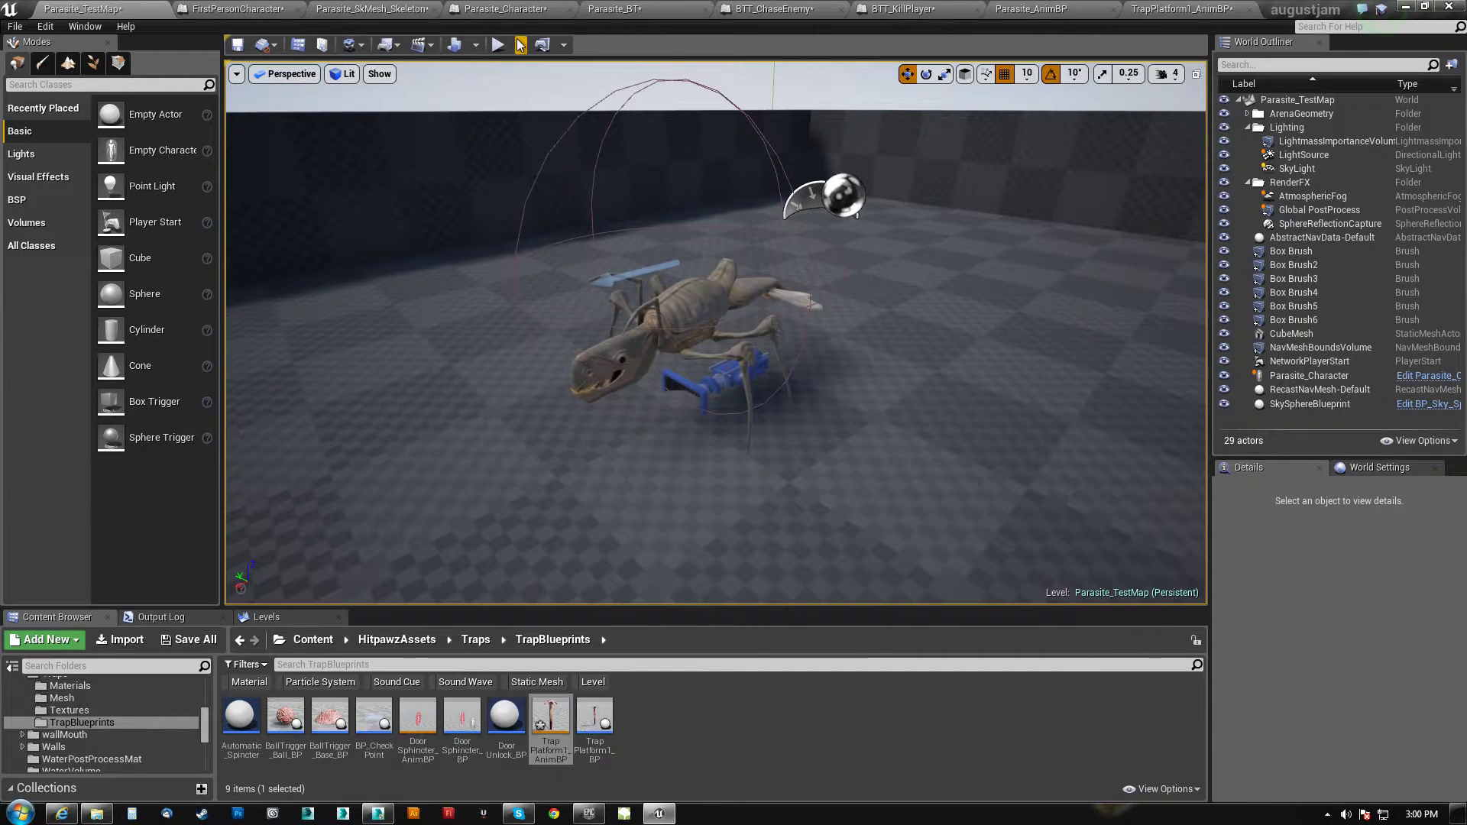
click(521, 45)
click(566, 157)
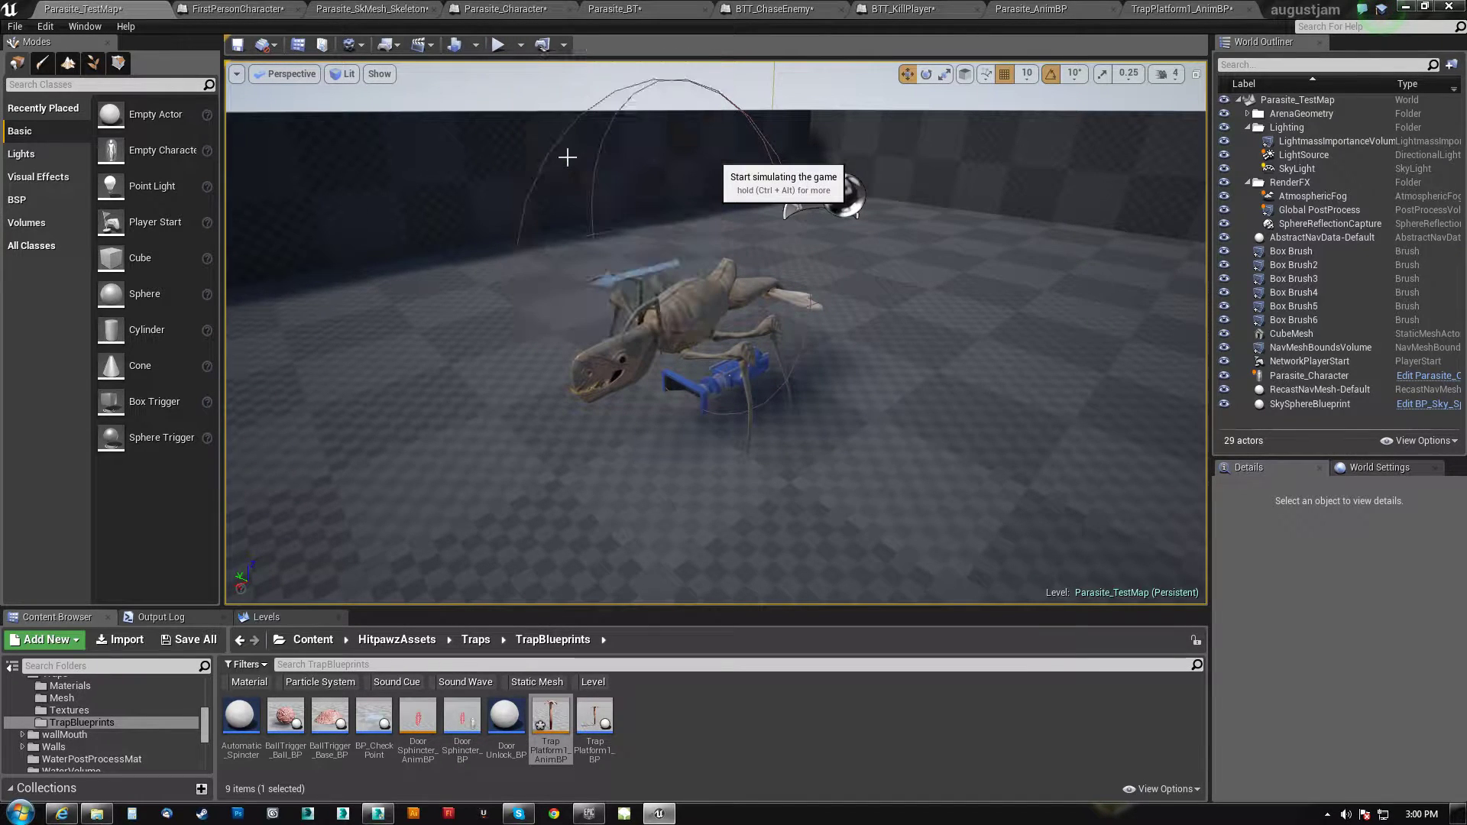
right_drag(849, 344, 553, 270)
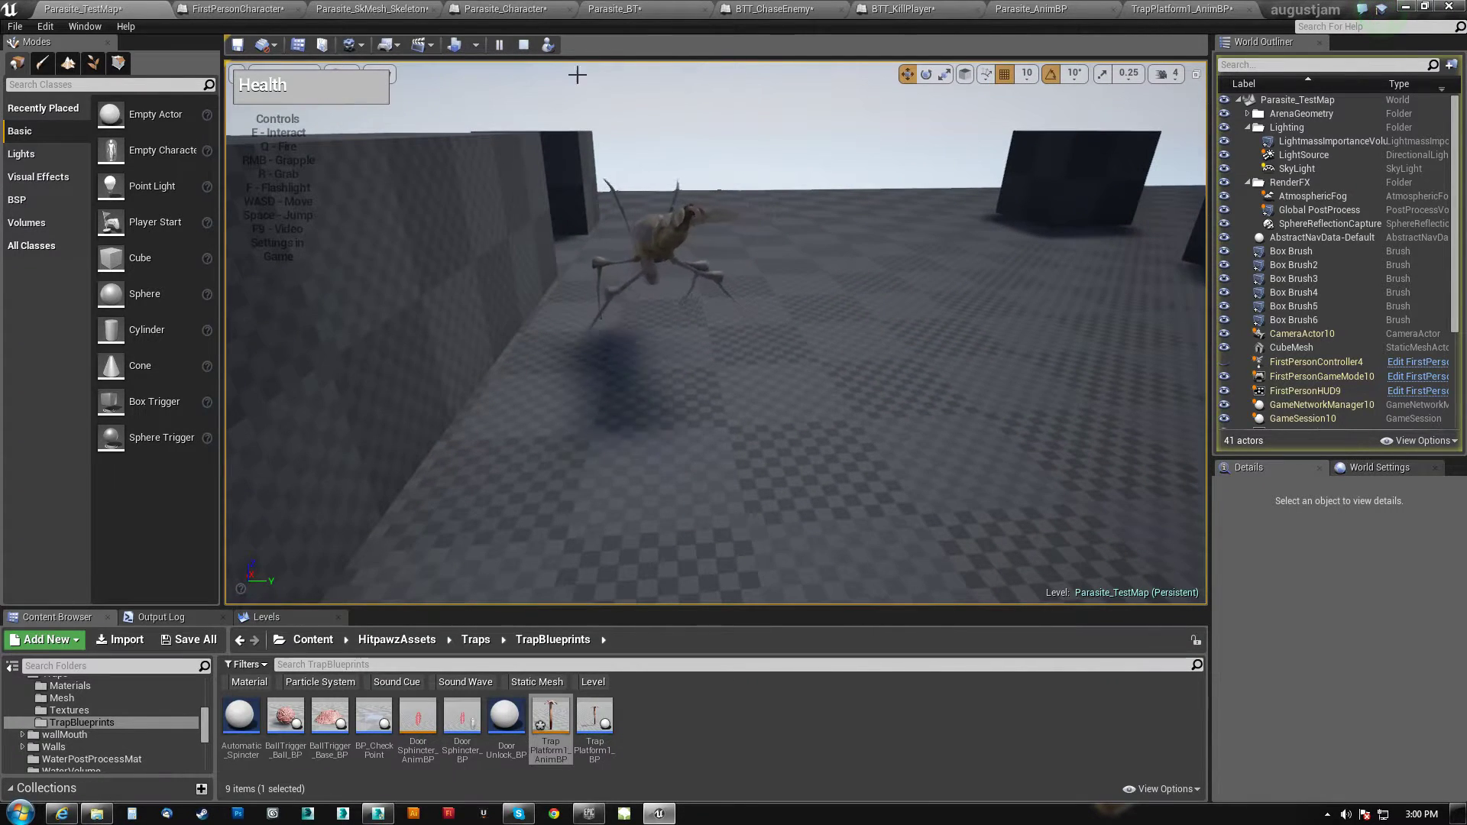
click(527, 47)
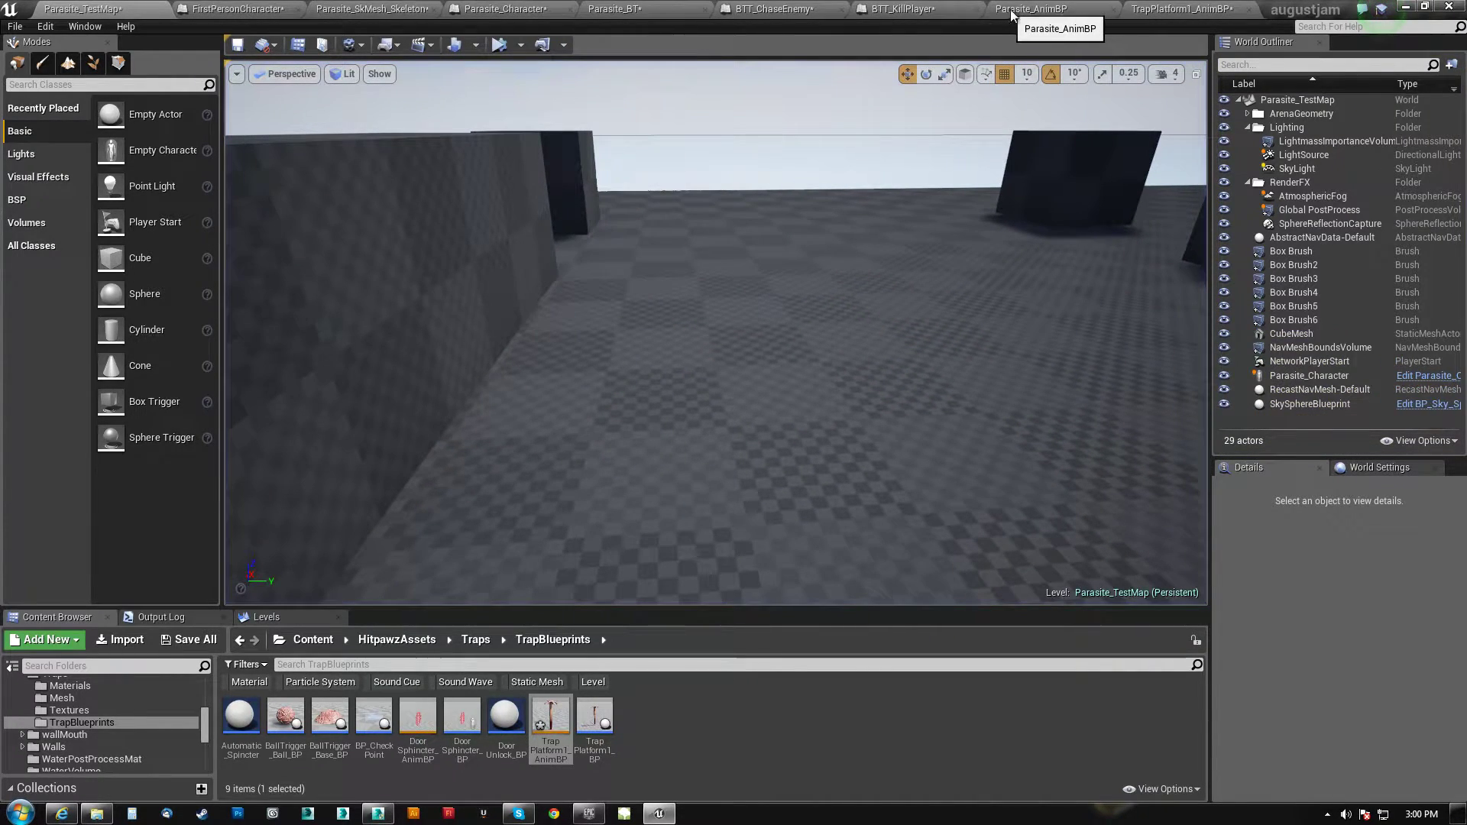
Review Parasite_Character's EventGraph and examine BTT_KillPlayer's execution flow from Montage Play back to Event Receive Execute AI
click(526, 6)
right_drag(715, 228, 804, 195)
scroll(754, 416, down, 2)
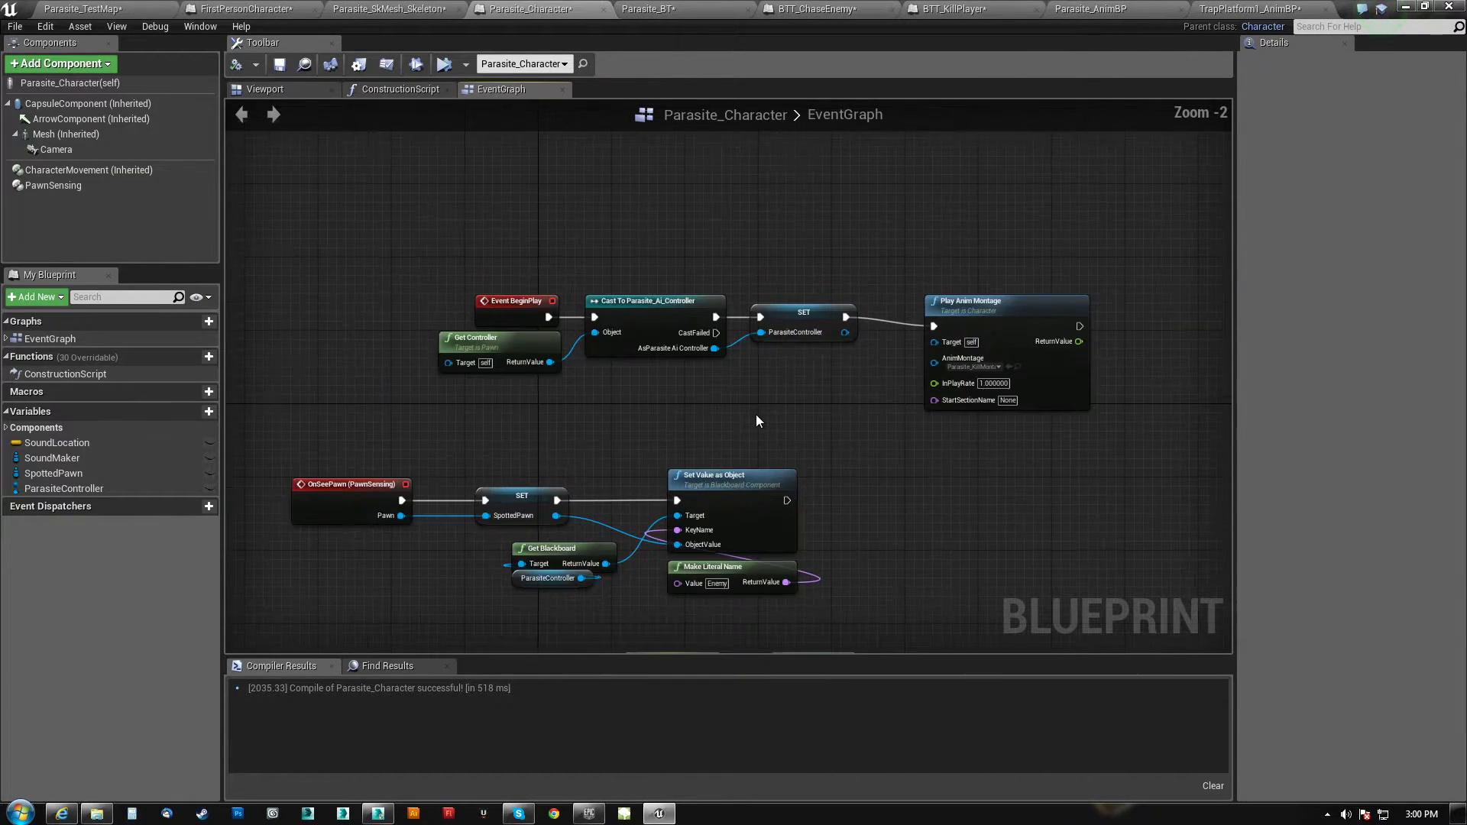
right_drag(756, 421, 711, 415)
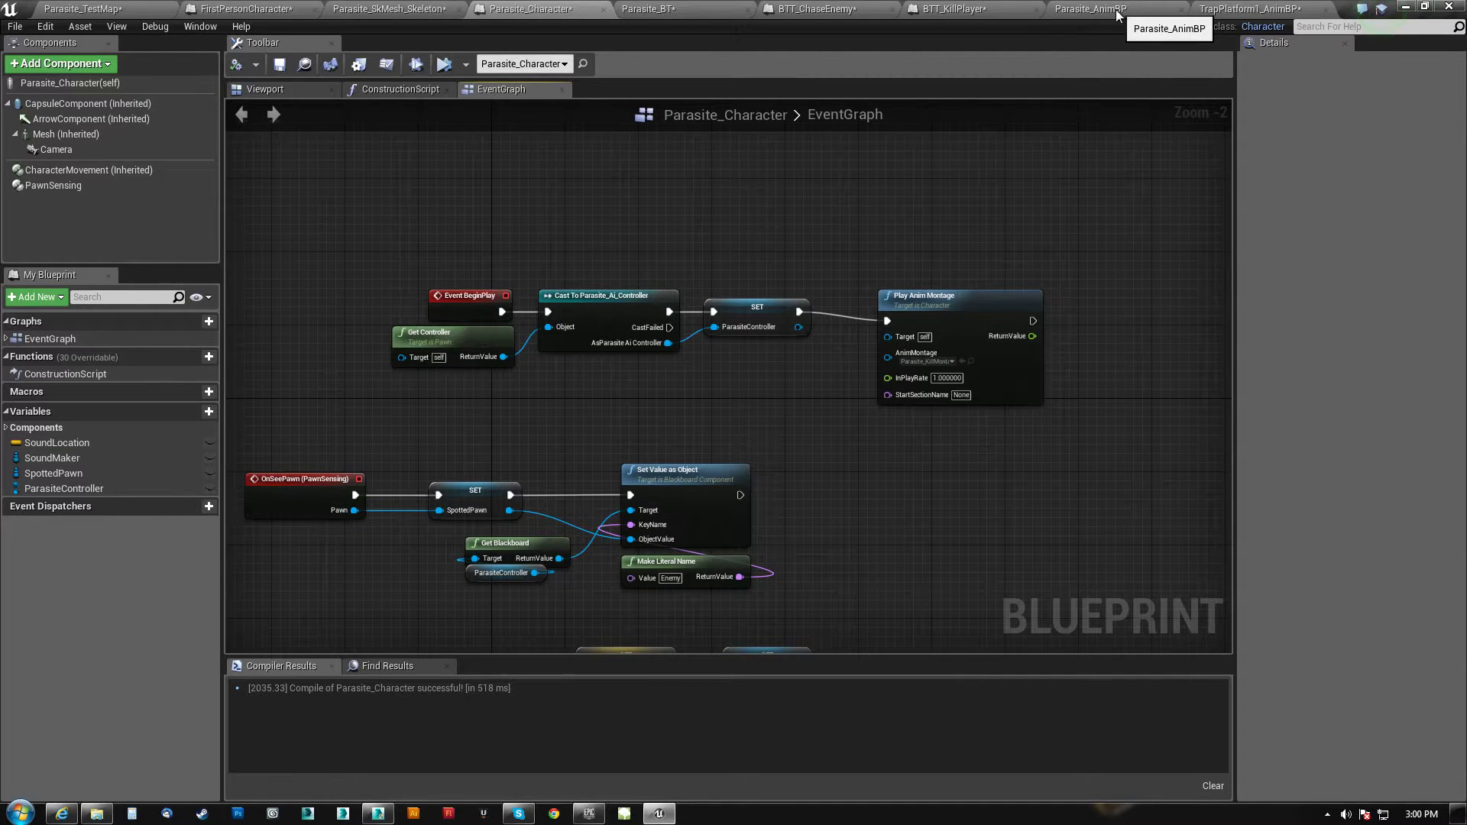
click(974, 14)
right_drag(909, 239, 1071, 342)
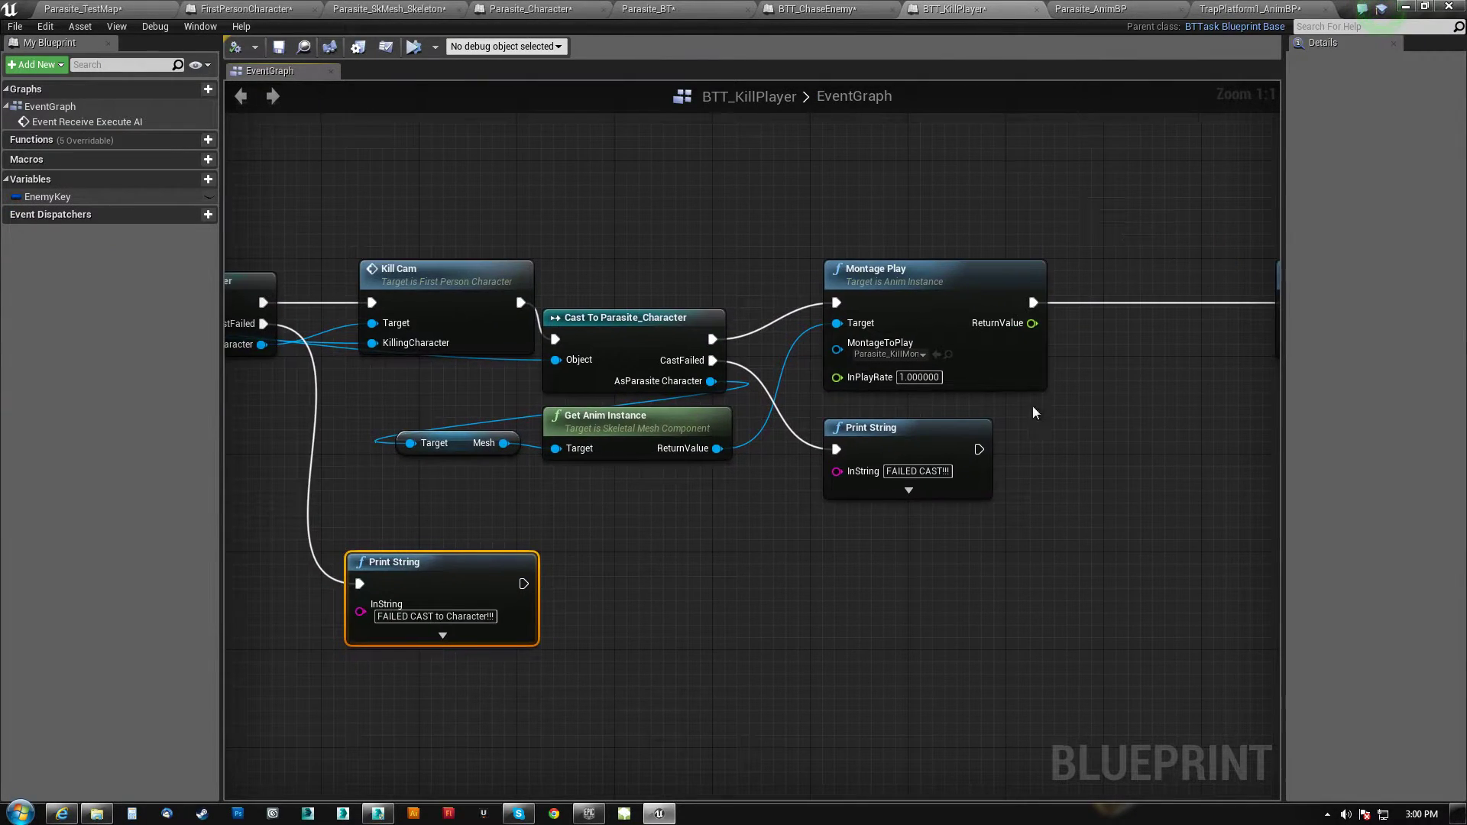
scroll(828, 581, down, 4)
right_drag(828, 580, 985, 543)
click(1009, 382)
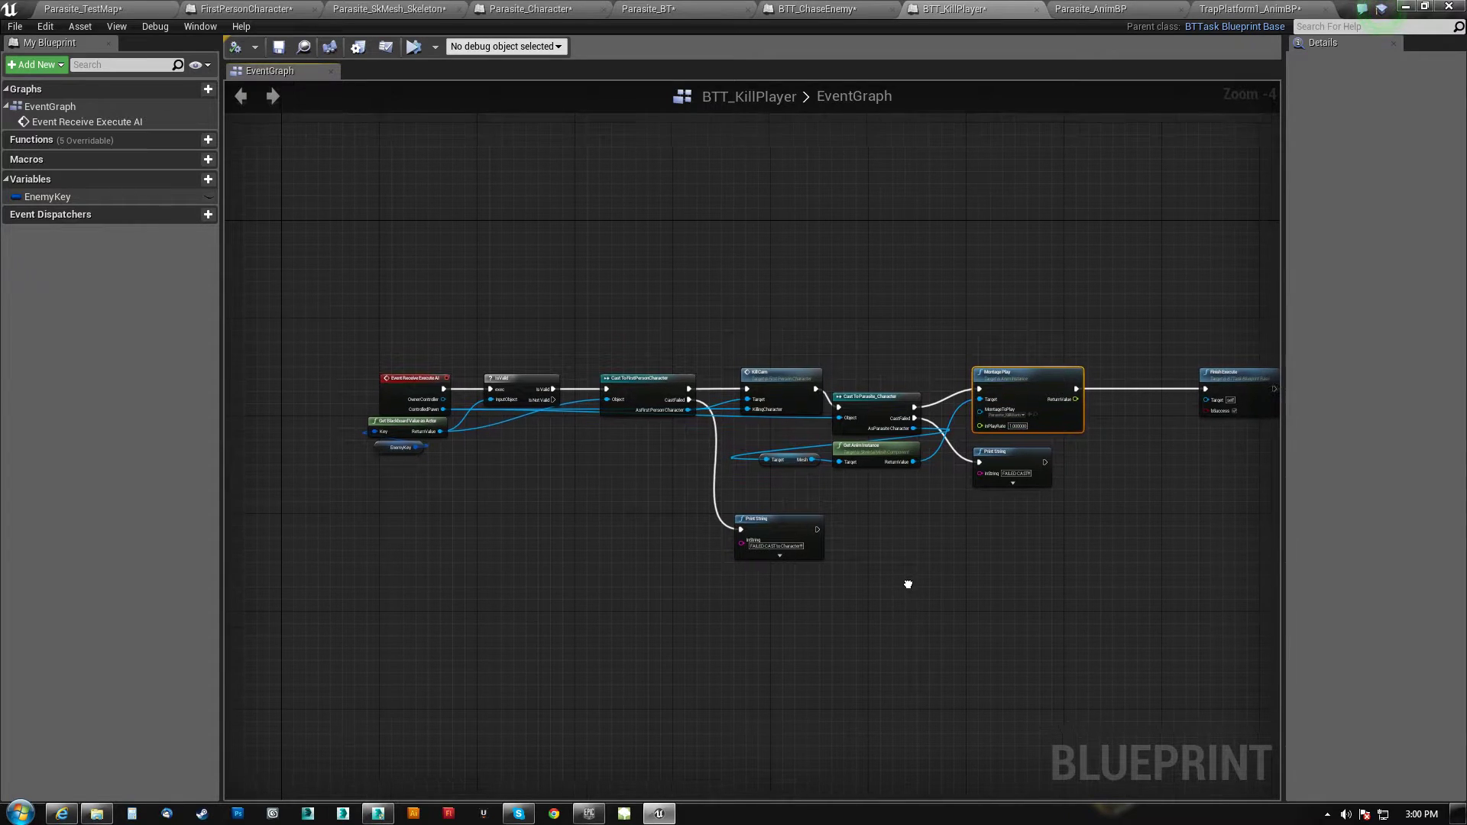
scroll(956, 431, up, 3)
right_drag(459, 521, 963, 518)
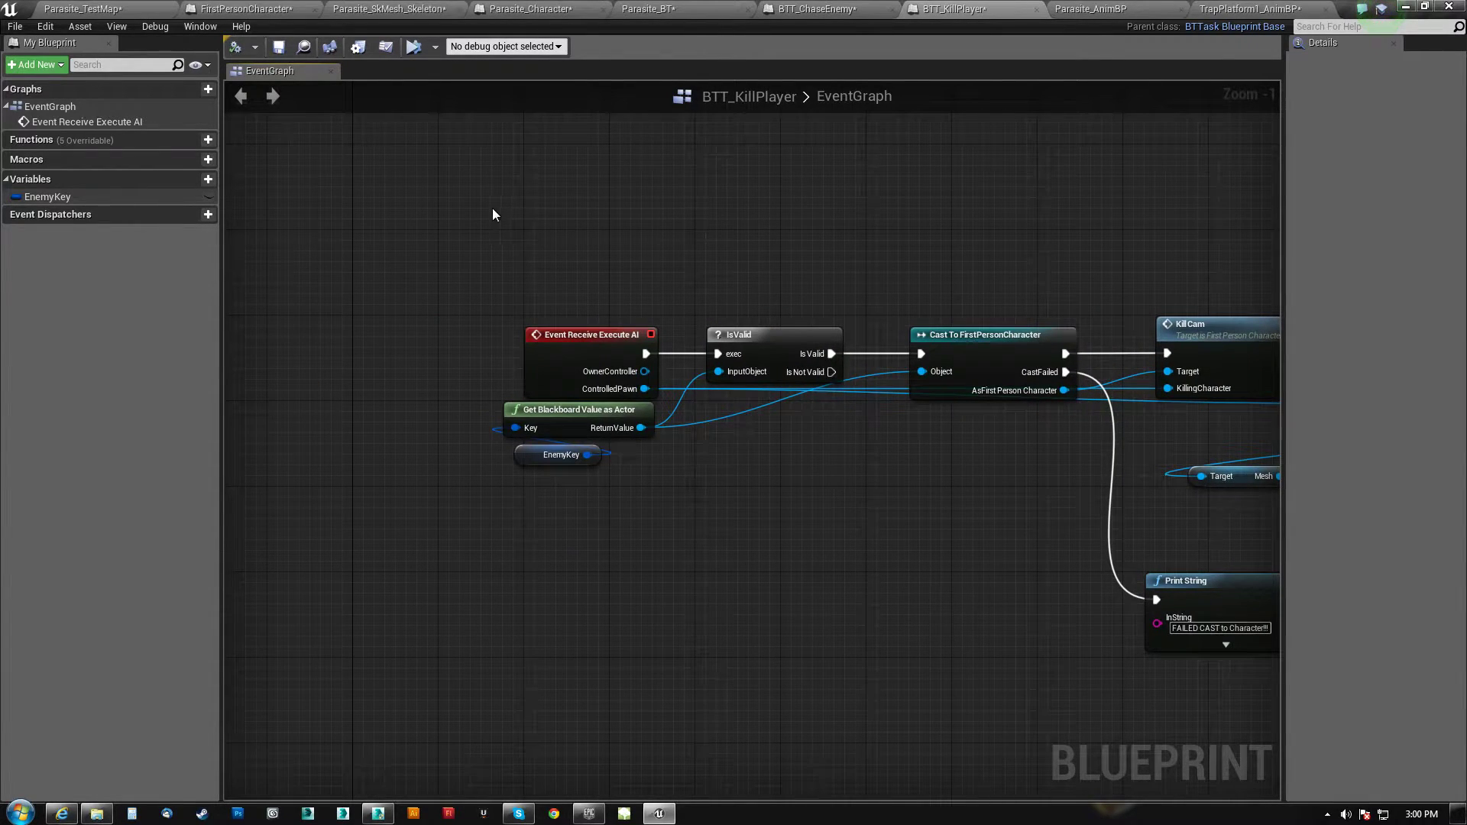
Add a Montage Is Playing node from Get Anim Instance's ReturnValue and connect Cast To Parasite_Character's execution output to it
drag(581, 548, 581, 549)
right_drag(993, 525, 239, 524)
drag(877, 323, 1046, 330)
right_drag(688, 485, 601, 497)
drag(619, 490, 704, 295)
text(montage)
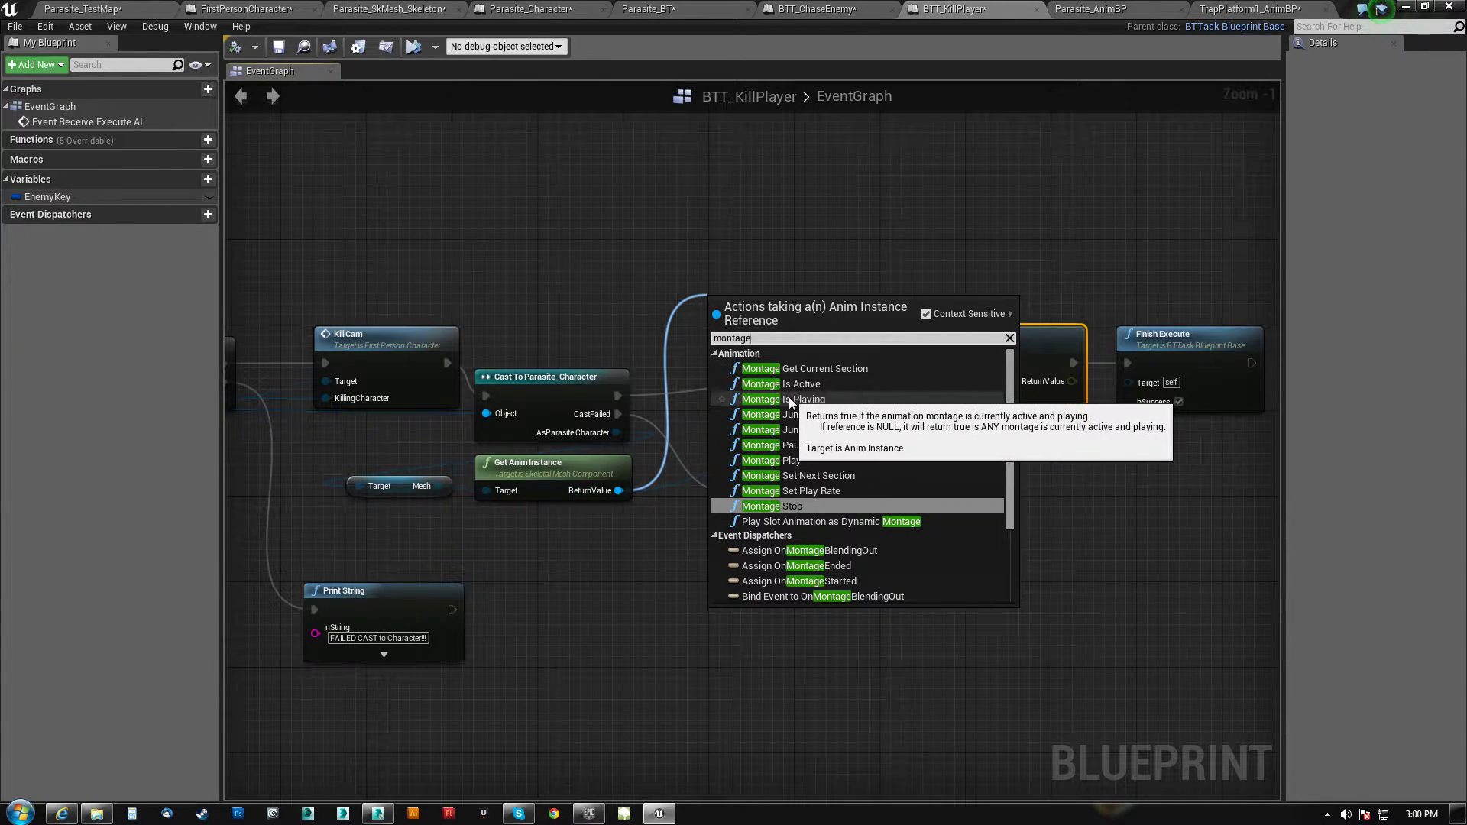
click(788, 399)
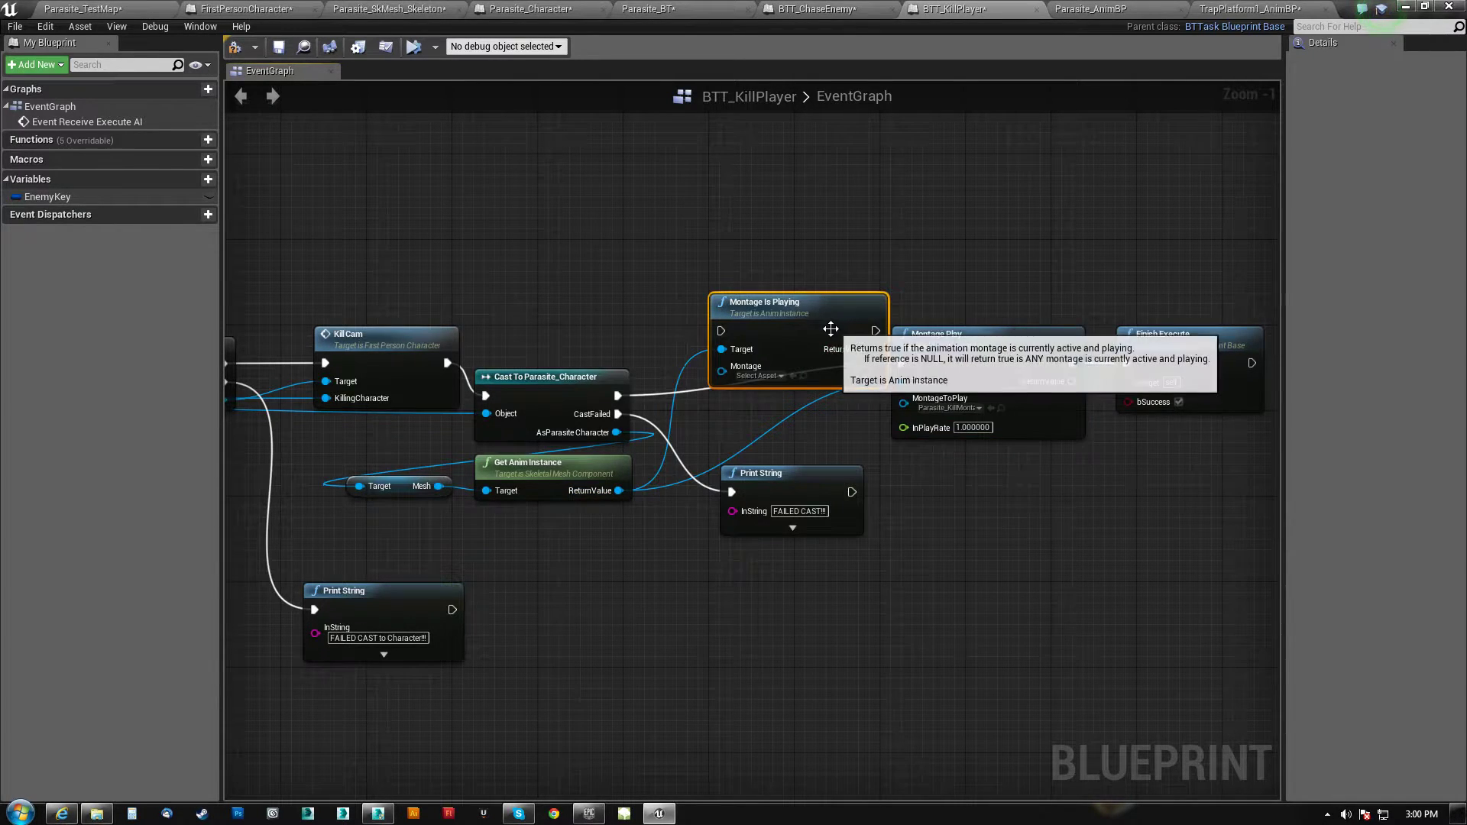
drag(831, 329, 809, 286)
drag(624, 395, 658, 348)
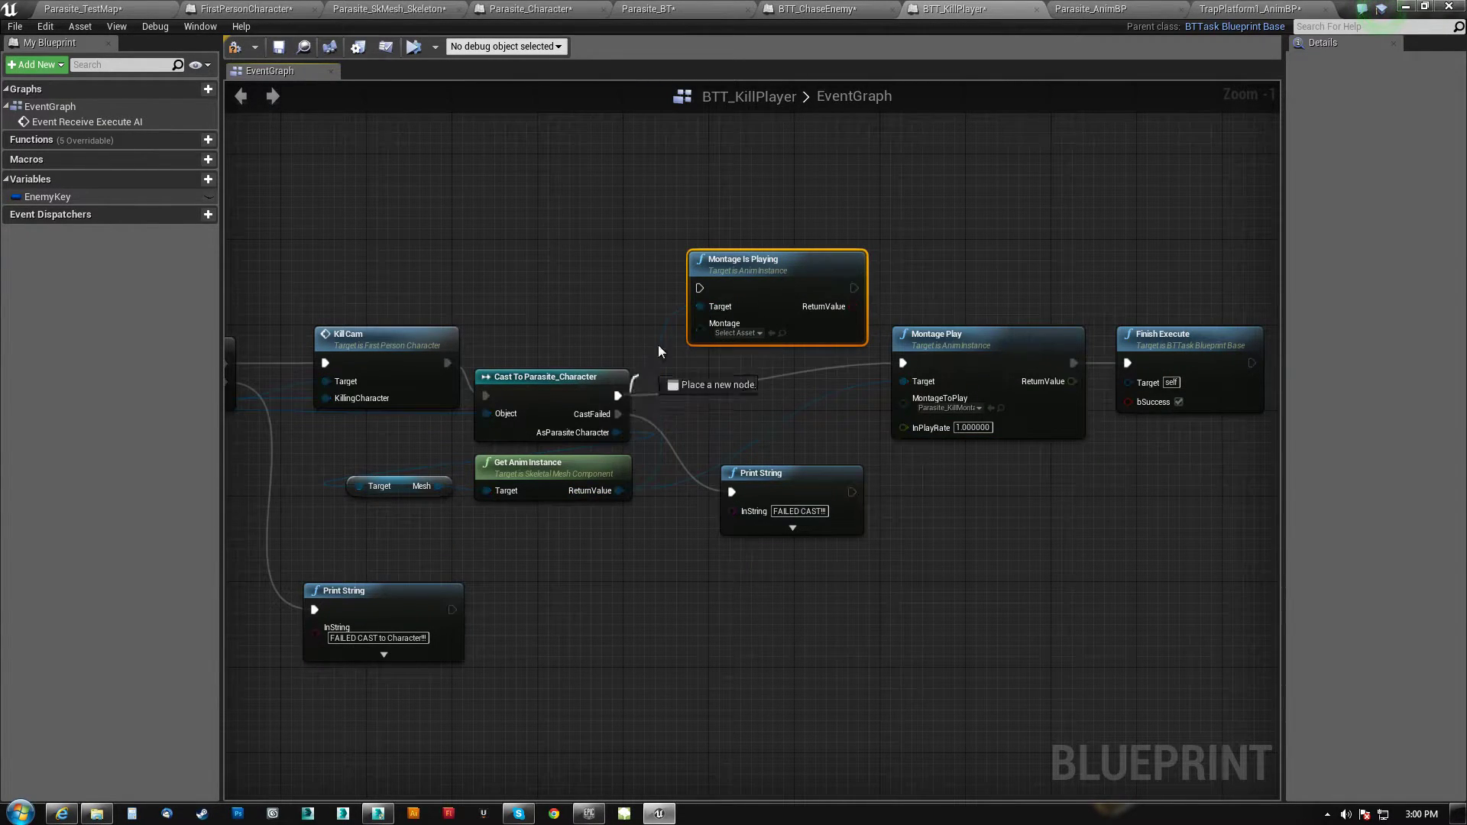
drag(707, 289, 704, 288)
Move Montage Play and Finish Execute further along, add a Branch, and connect Montage Is Playing's execution and ReturnValue to it
right_drag(970, 288, 803, 281)
drag(804, 281, 978, 352)
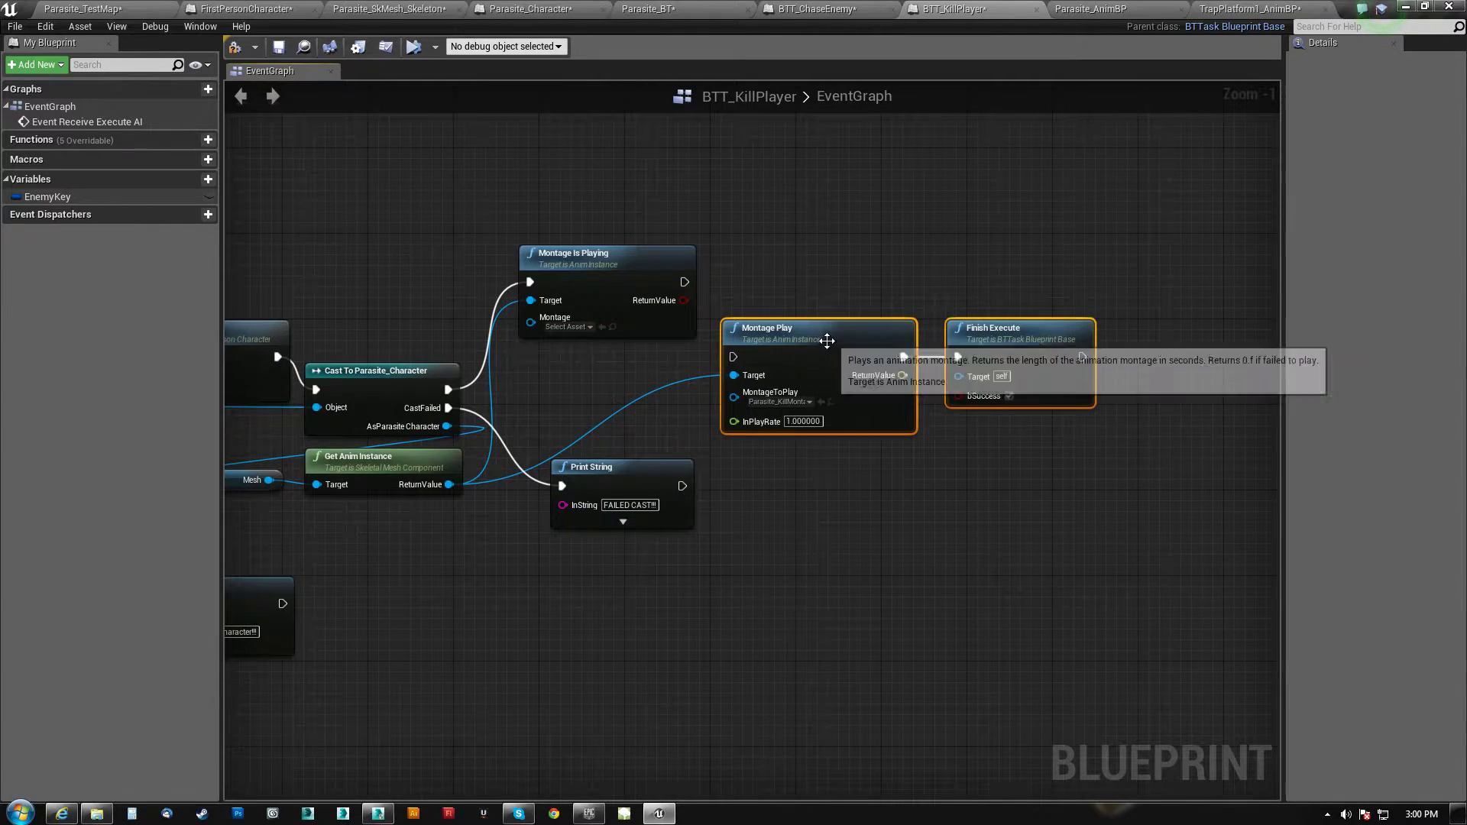
drag(828, 340, 921, 317)
click(759, 243)
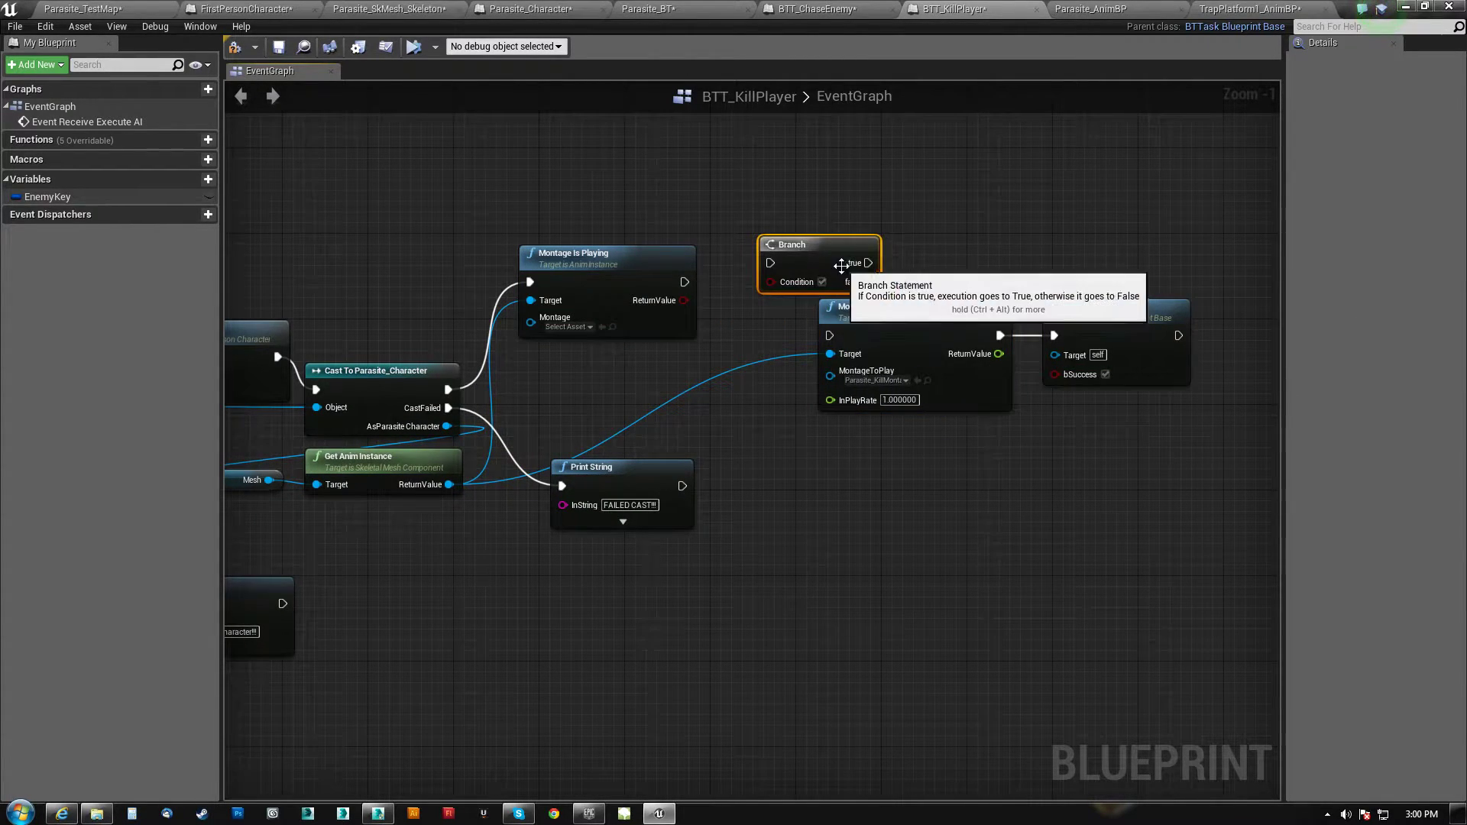
drag(768, 264, 683, 300)
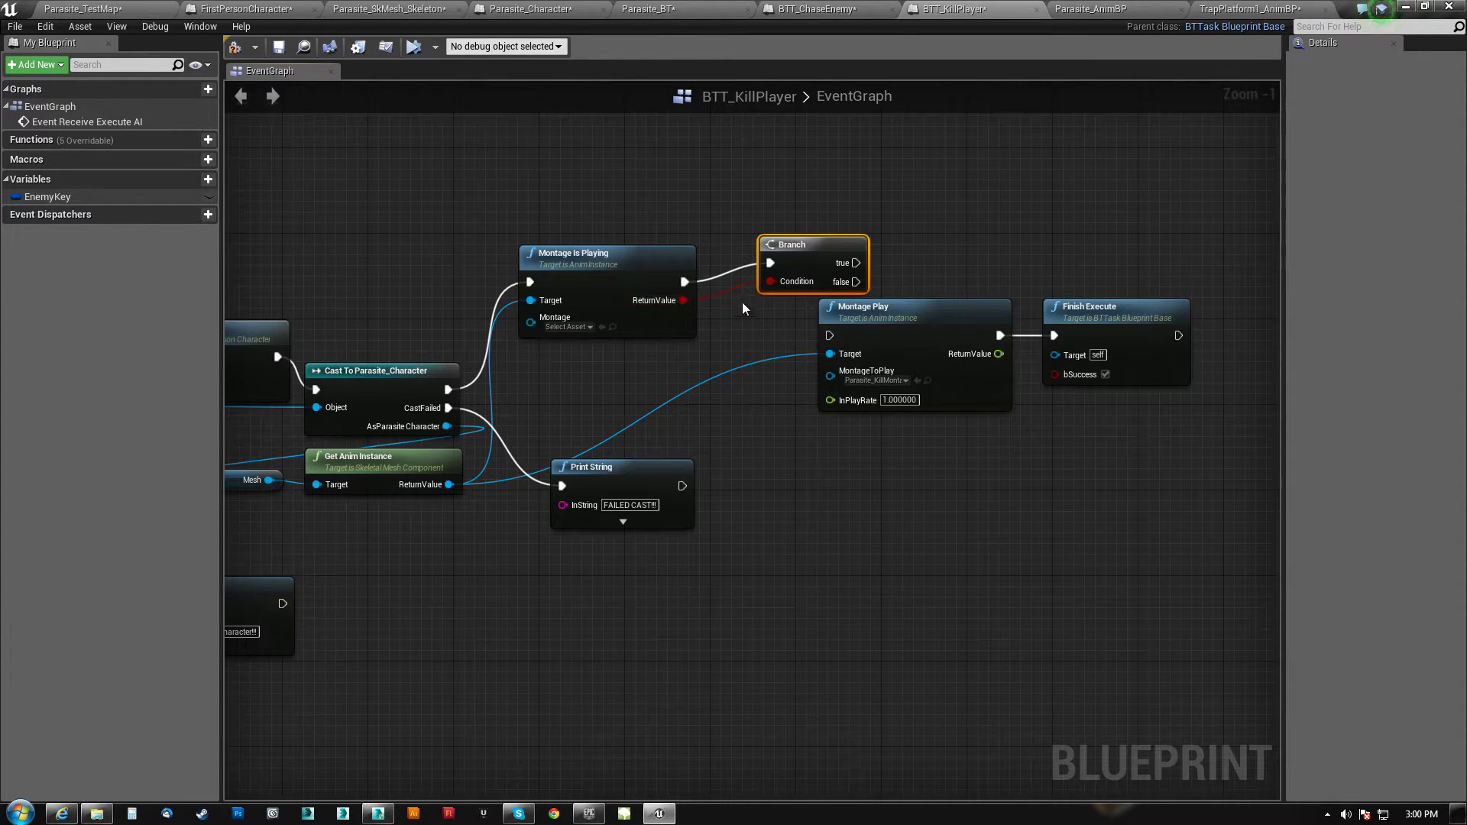
Choose Parasite_KillMontage as Montage Is Playing's Montage and connect the Branch's false output to Montage Play
click(585, 325)
click(604, 392)
drag(933, 277, 1059, 336)
drag(944, 320, 1029, 321)
drag(847, 250, 914, 337)
Align Montage Is Playing with the Branch and shift Montage Play and Finish Execute farther from the Branch
right_drag(779, 448, 668, 447)
click(588, 276)
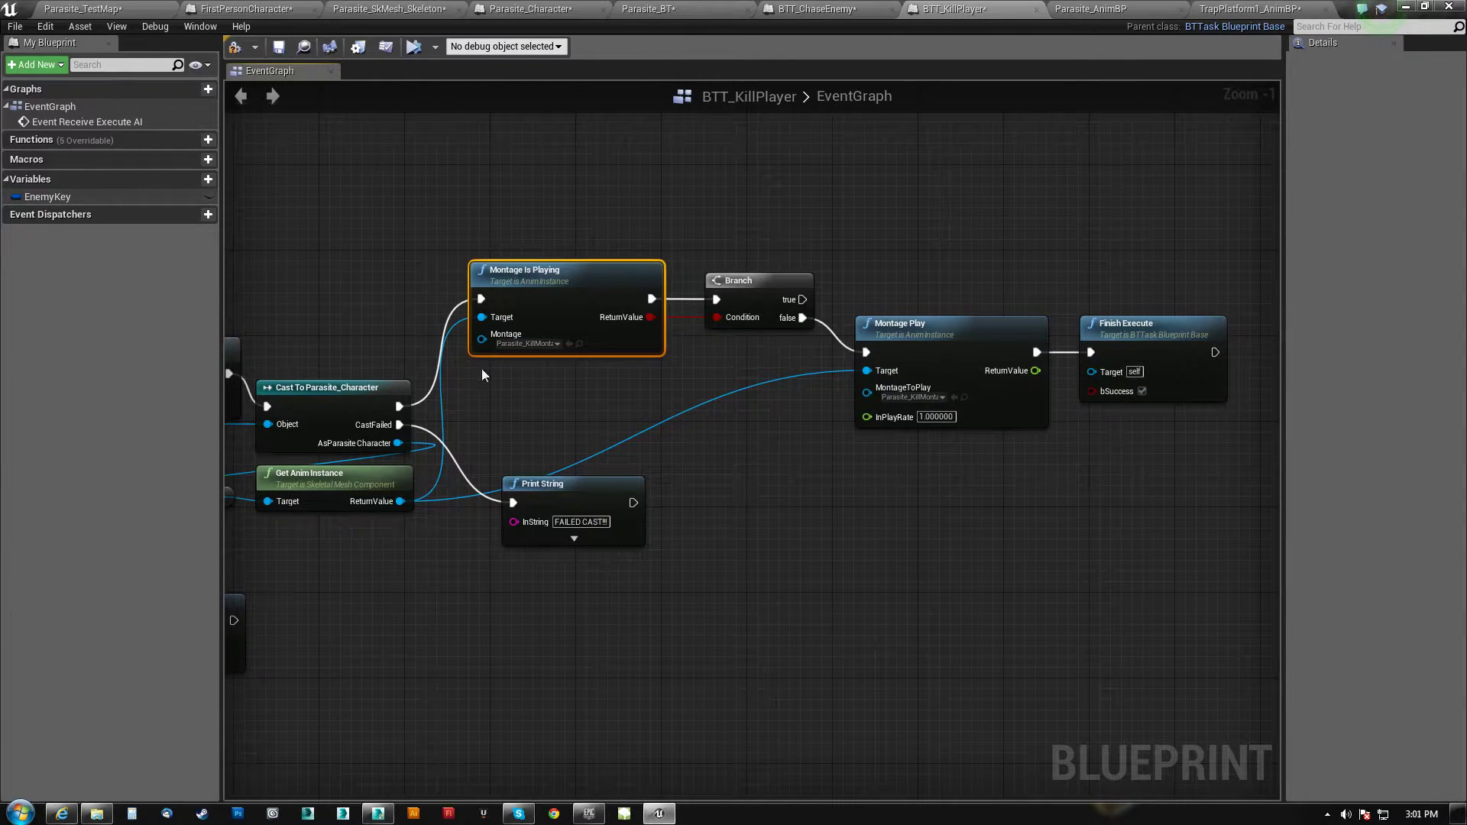
drag(924, 473, 1291, 310)
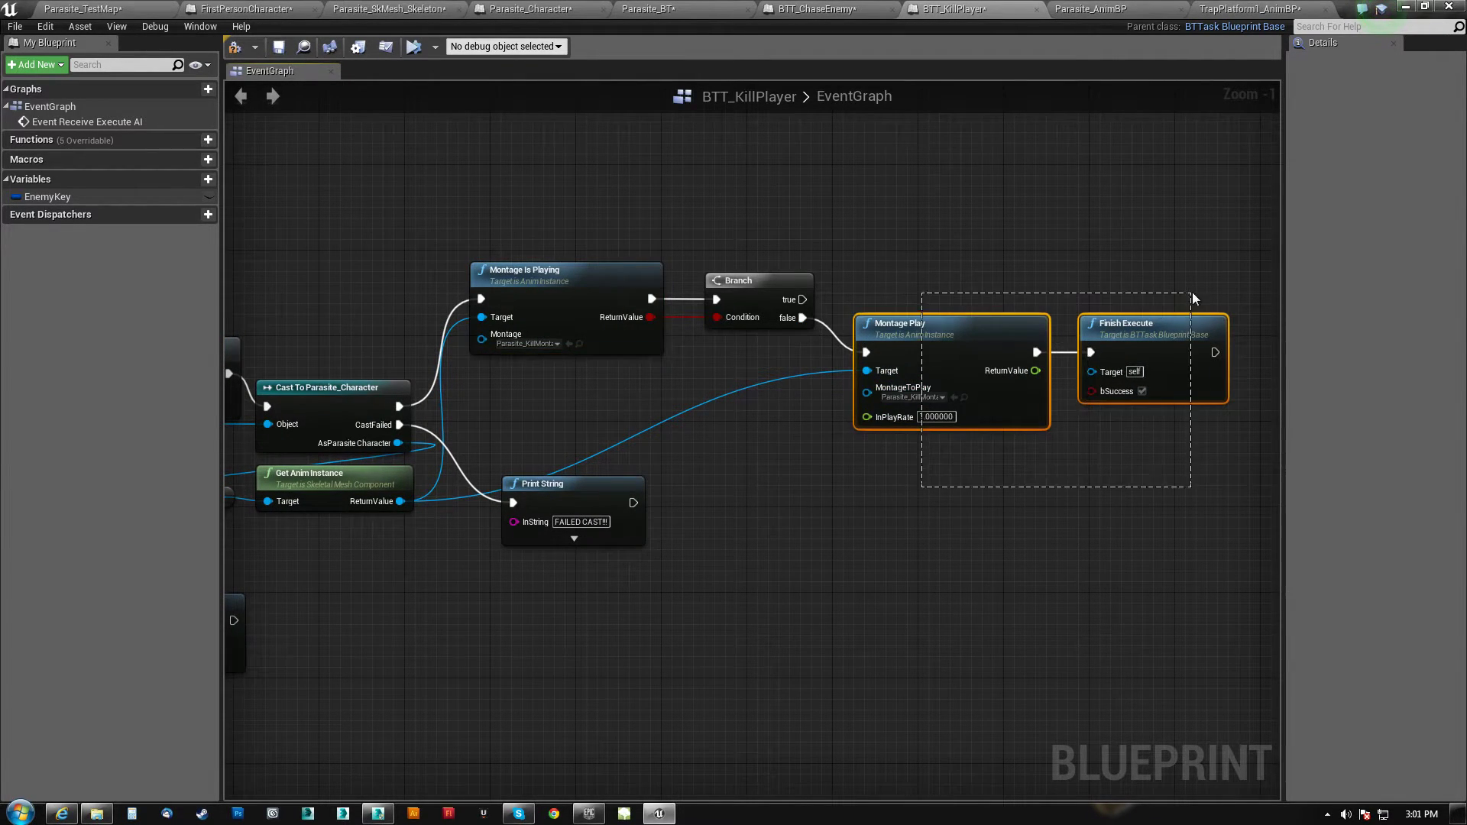
drag(955, 323, 1008, 323)
right_drag(672, 440, 833, 403)
Delete both failed-cast Print String nodes and compile BTT_KillPlayer
click(775, 461)
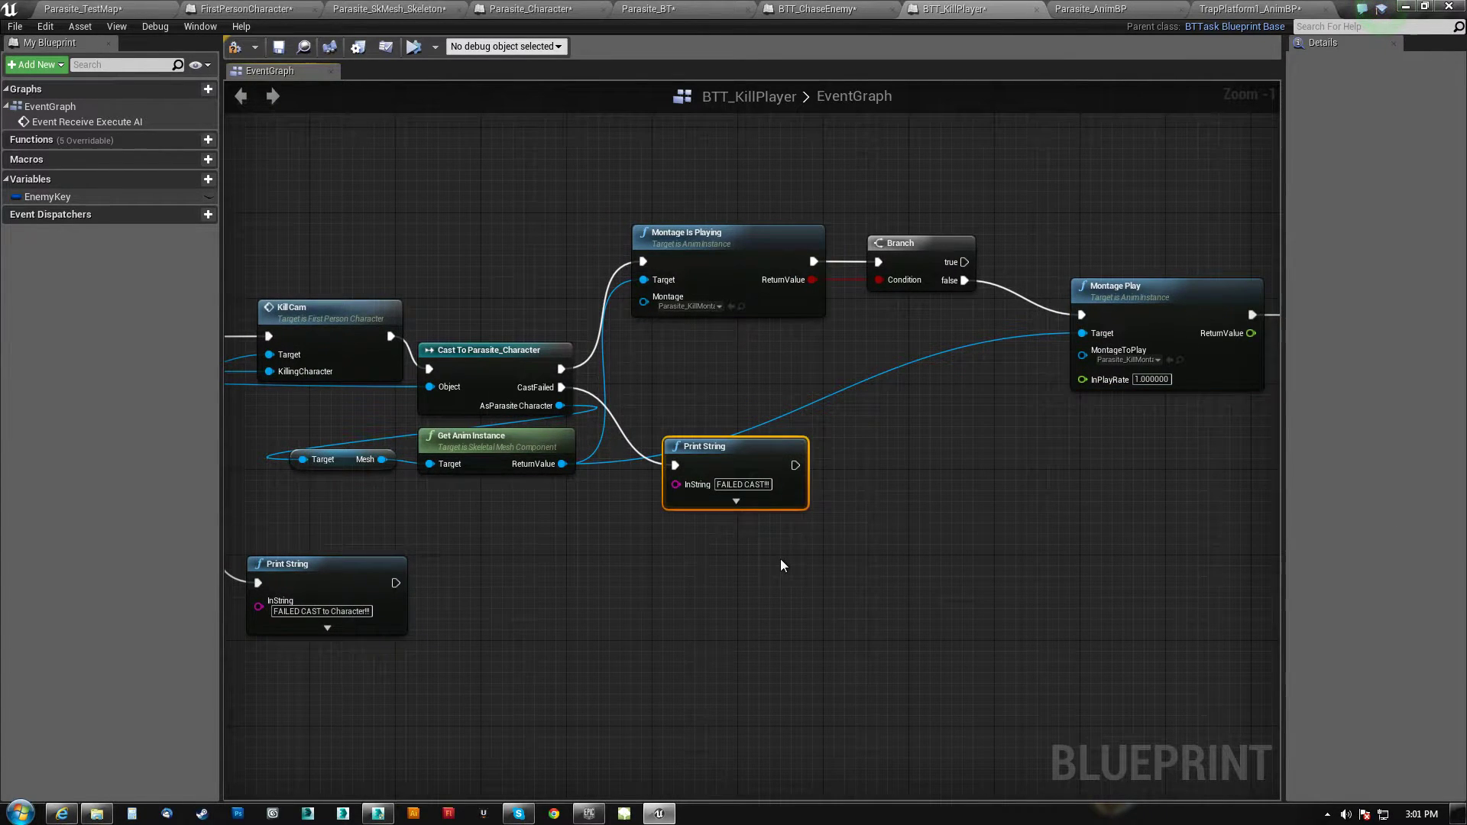
key(Delete)
right_drag(459, 541, 1044, 540)
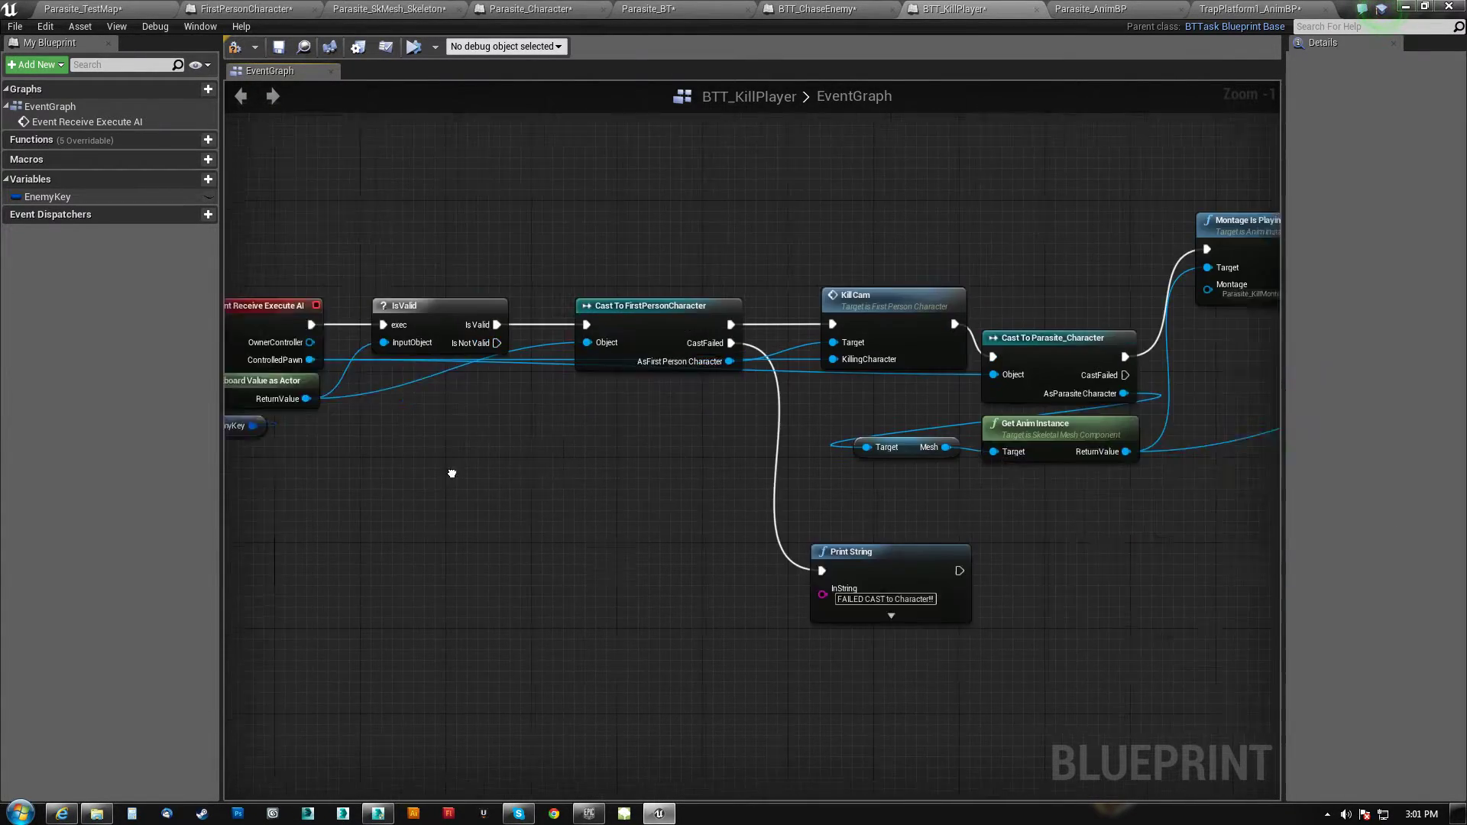
scroll(718, 537, down, 3)
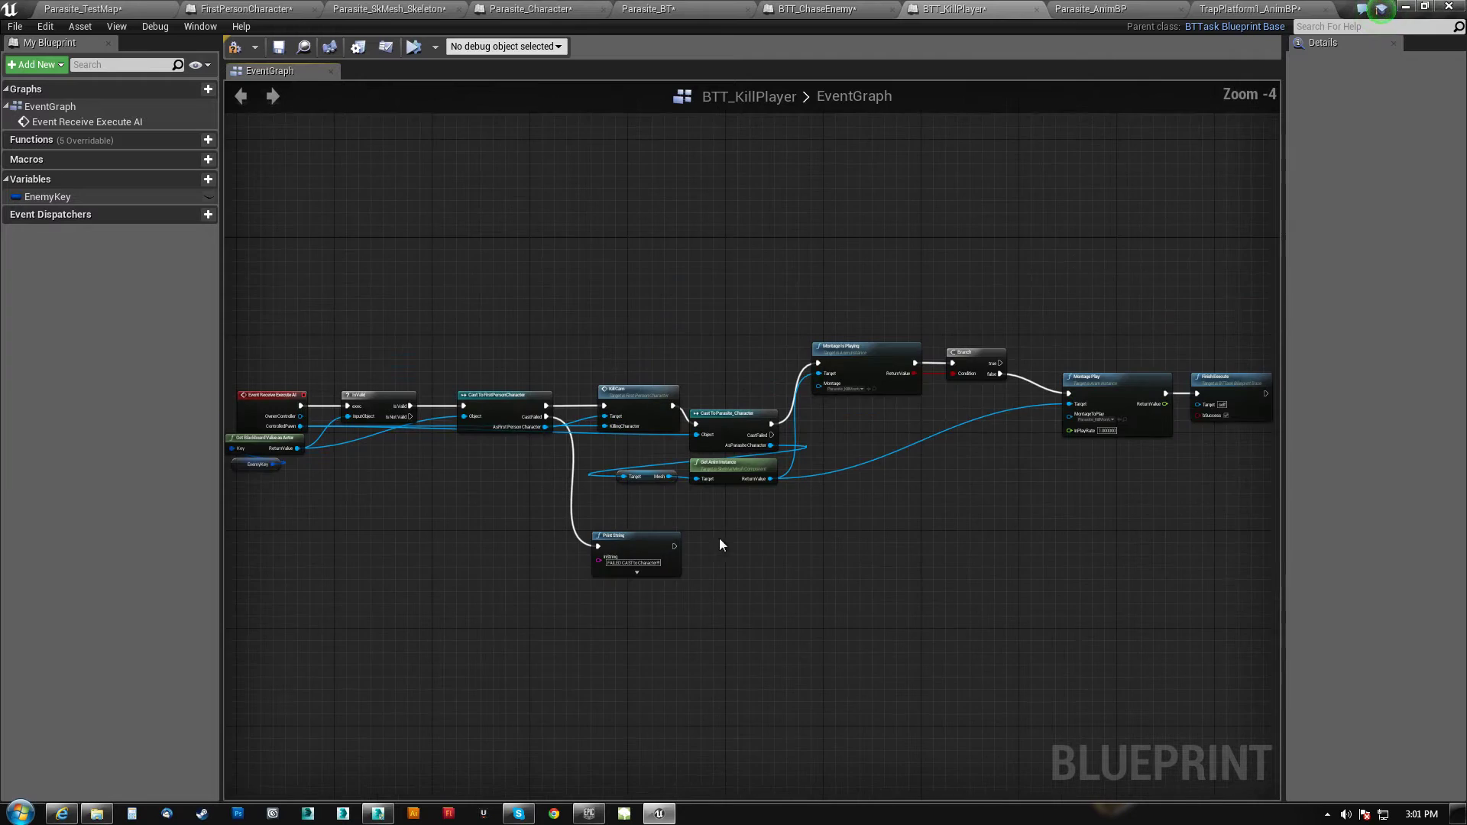
click(644, 533)
key(Delete)
right_drag(710, 513, 510, 578)
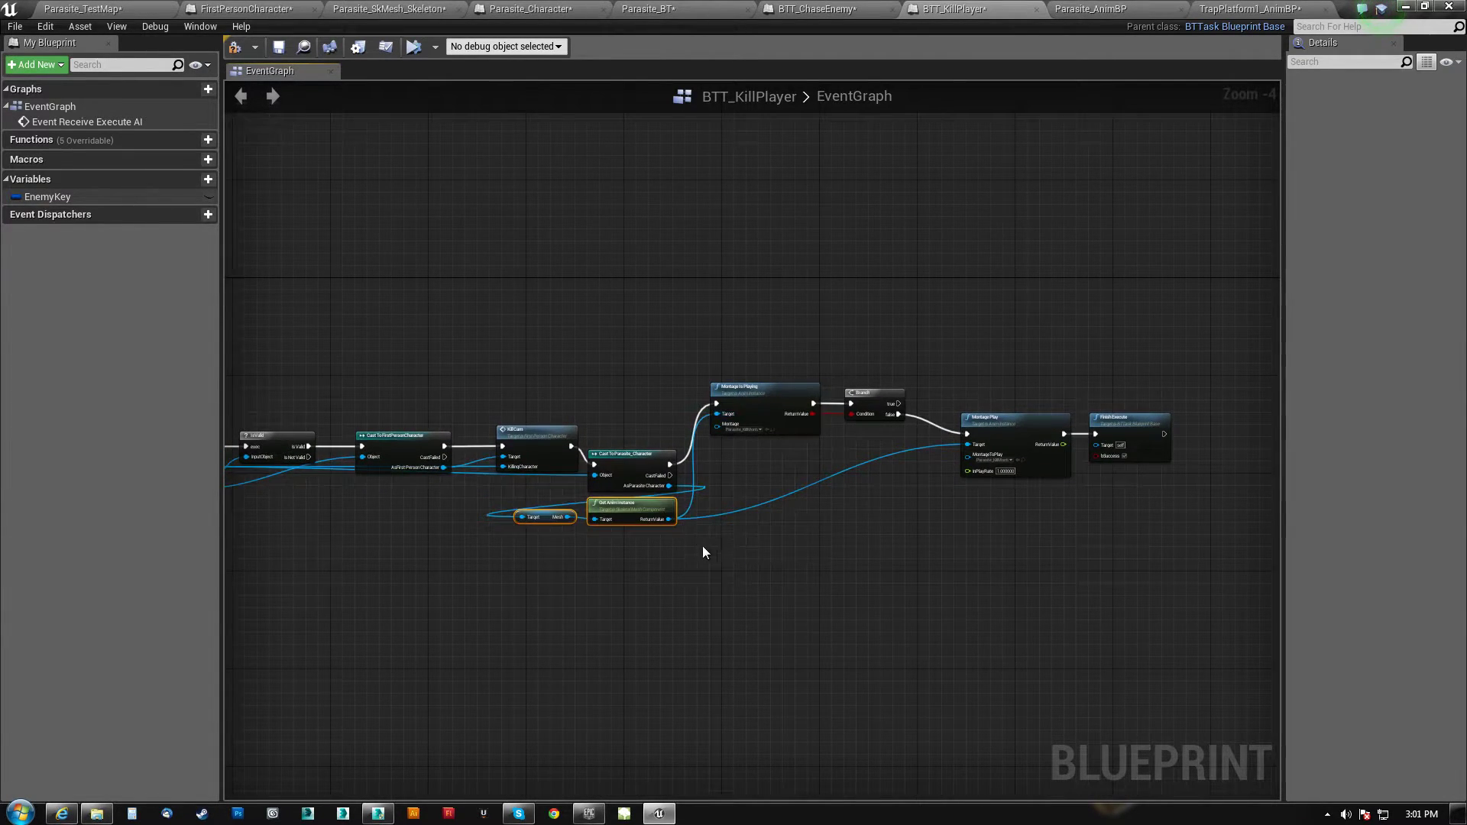
scroll(865, 482, up, 3)
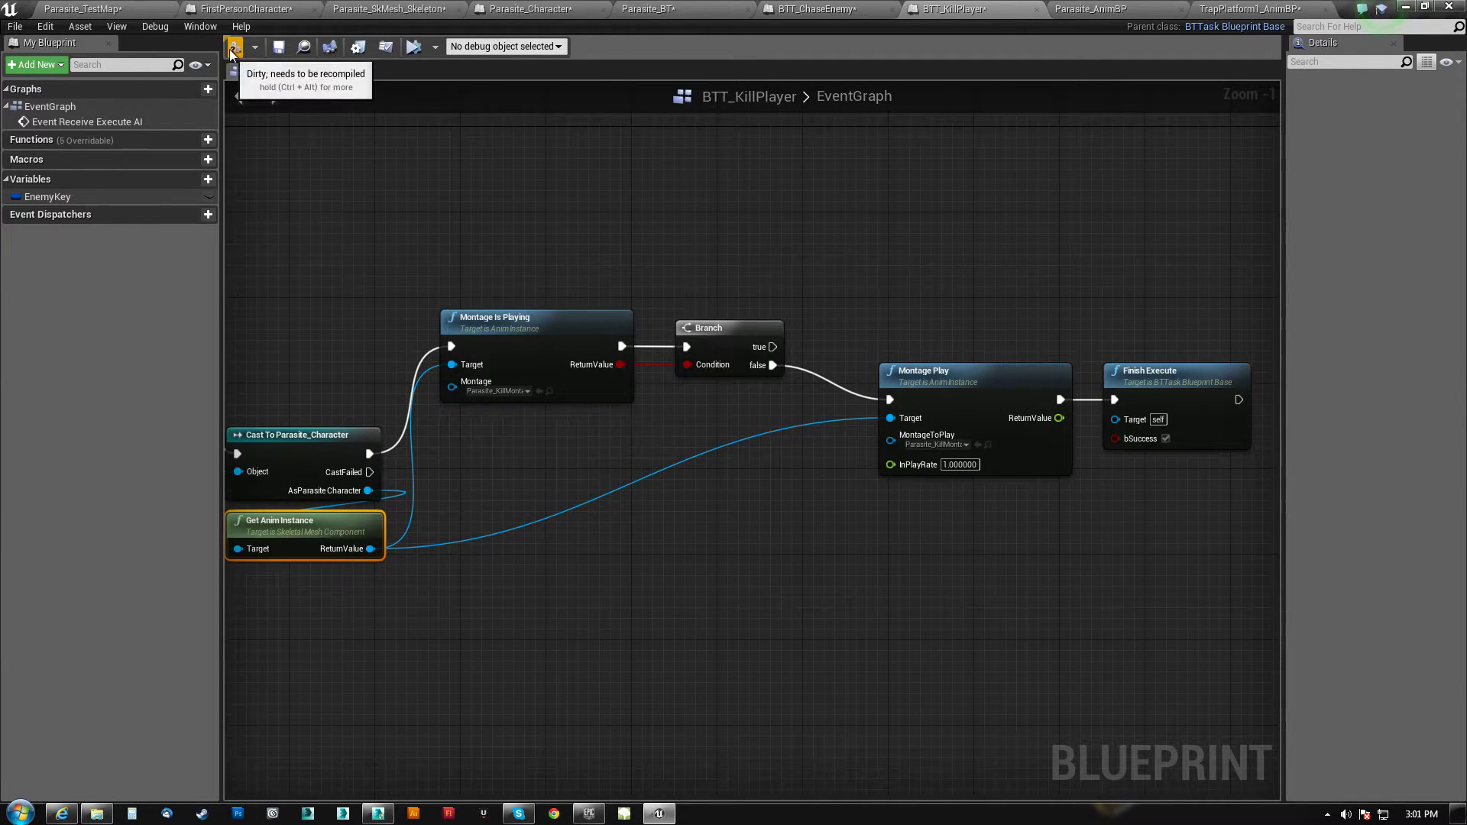
Play Parasite_TestMap in the level viewport, approach the parasite to test its kill behavior, and release the cursor
click(133, 11)
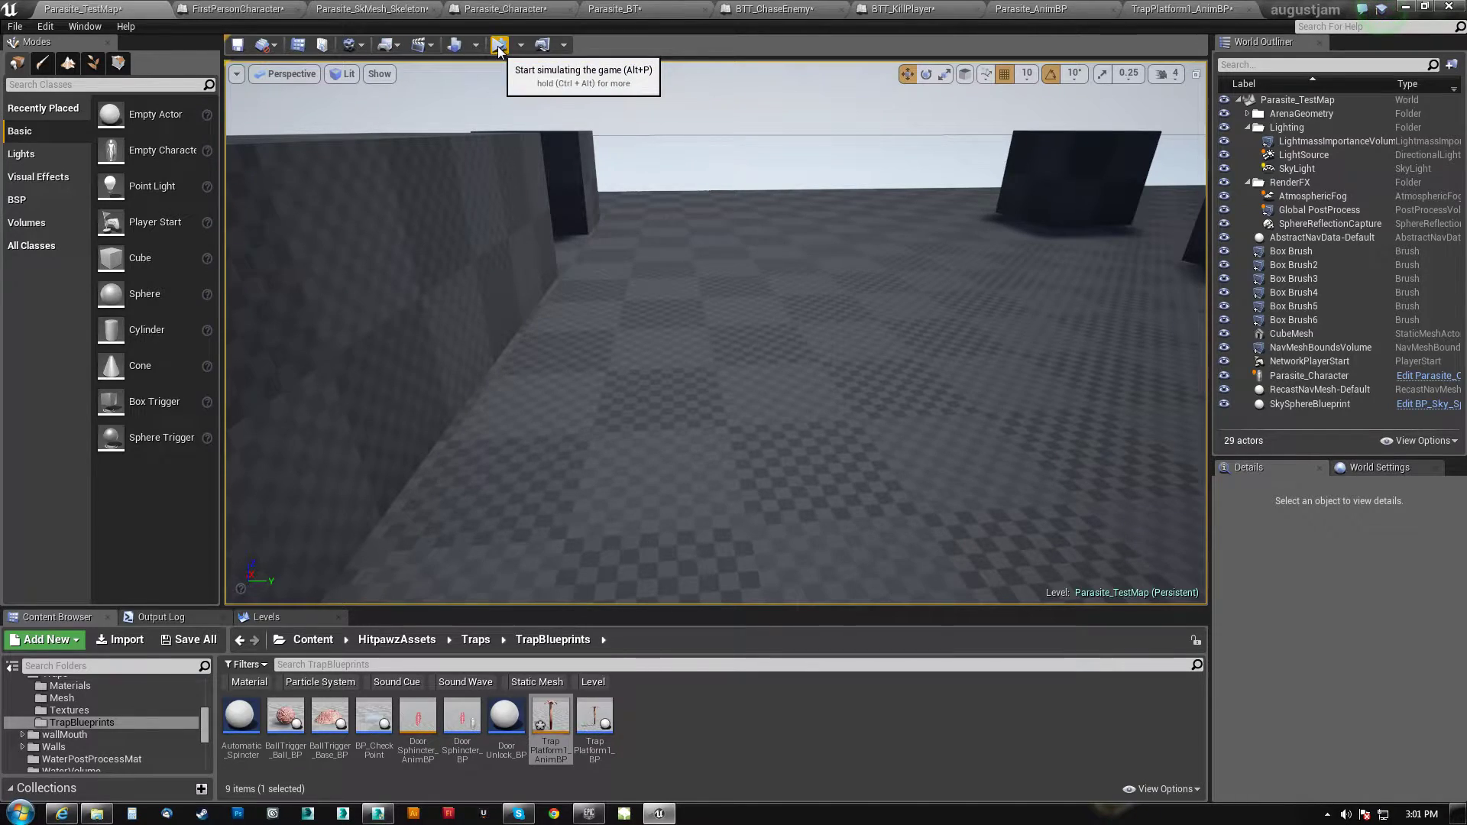
click(520, 45)
click(588, 71)
key(w)
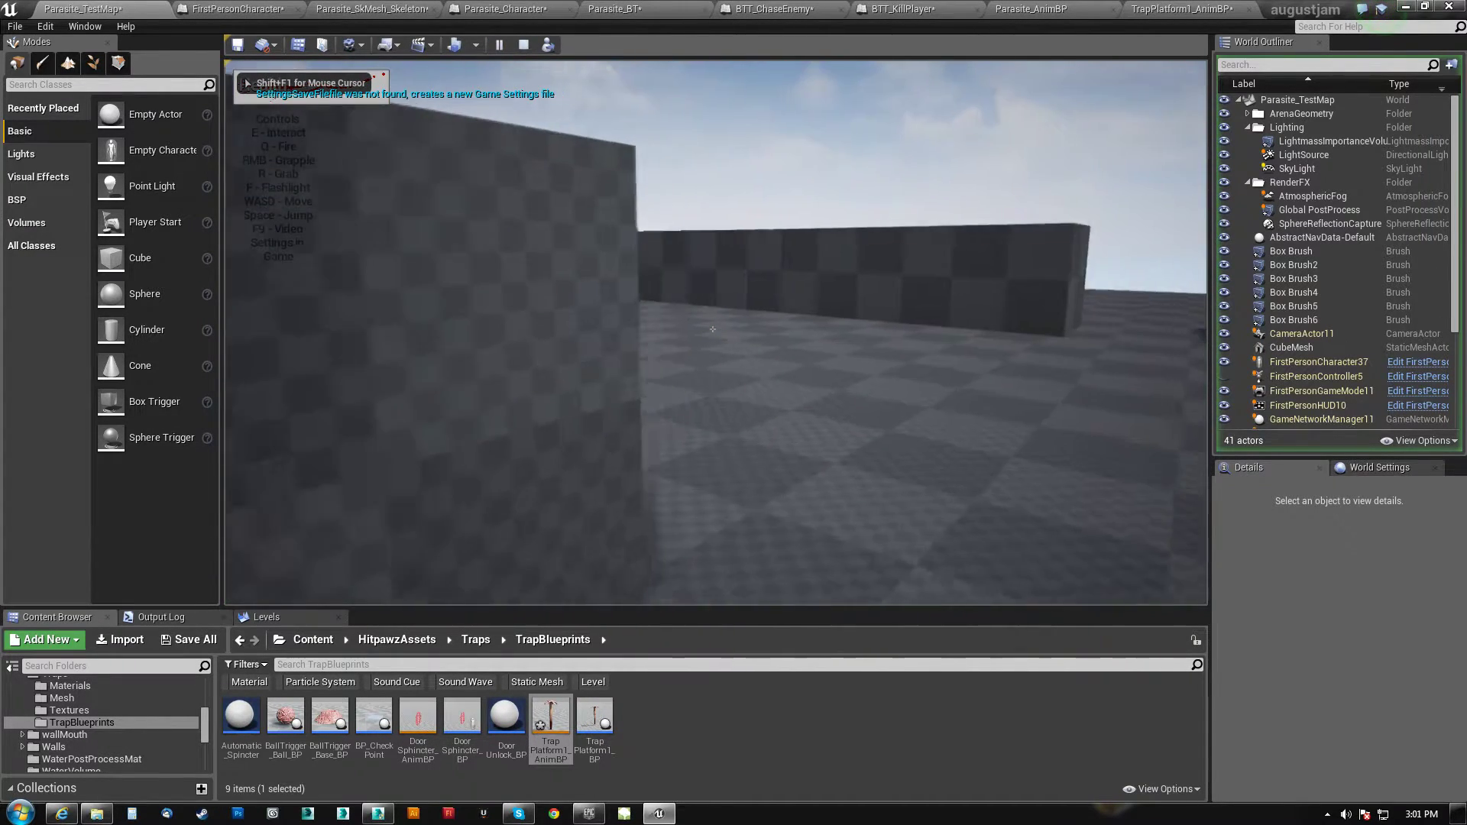
key(s)
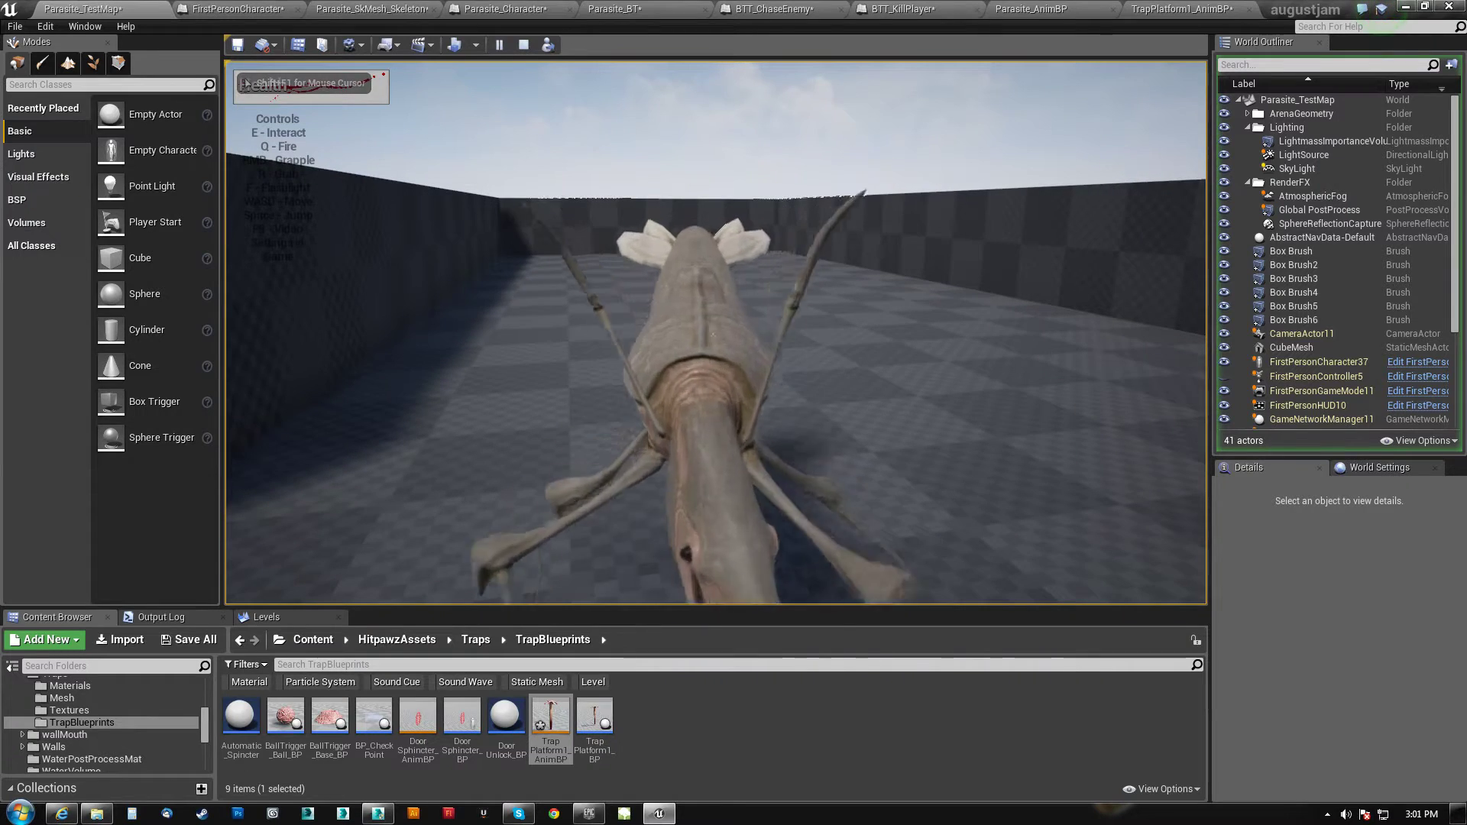
key(shift+F1)
Delete the Play Anim Montage node after SET ParasiteController in Parasite_Character's EventGraph
click(535, 10)
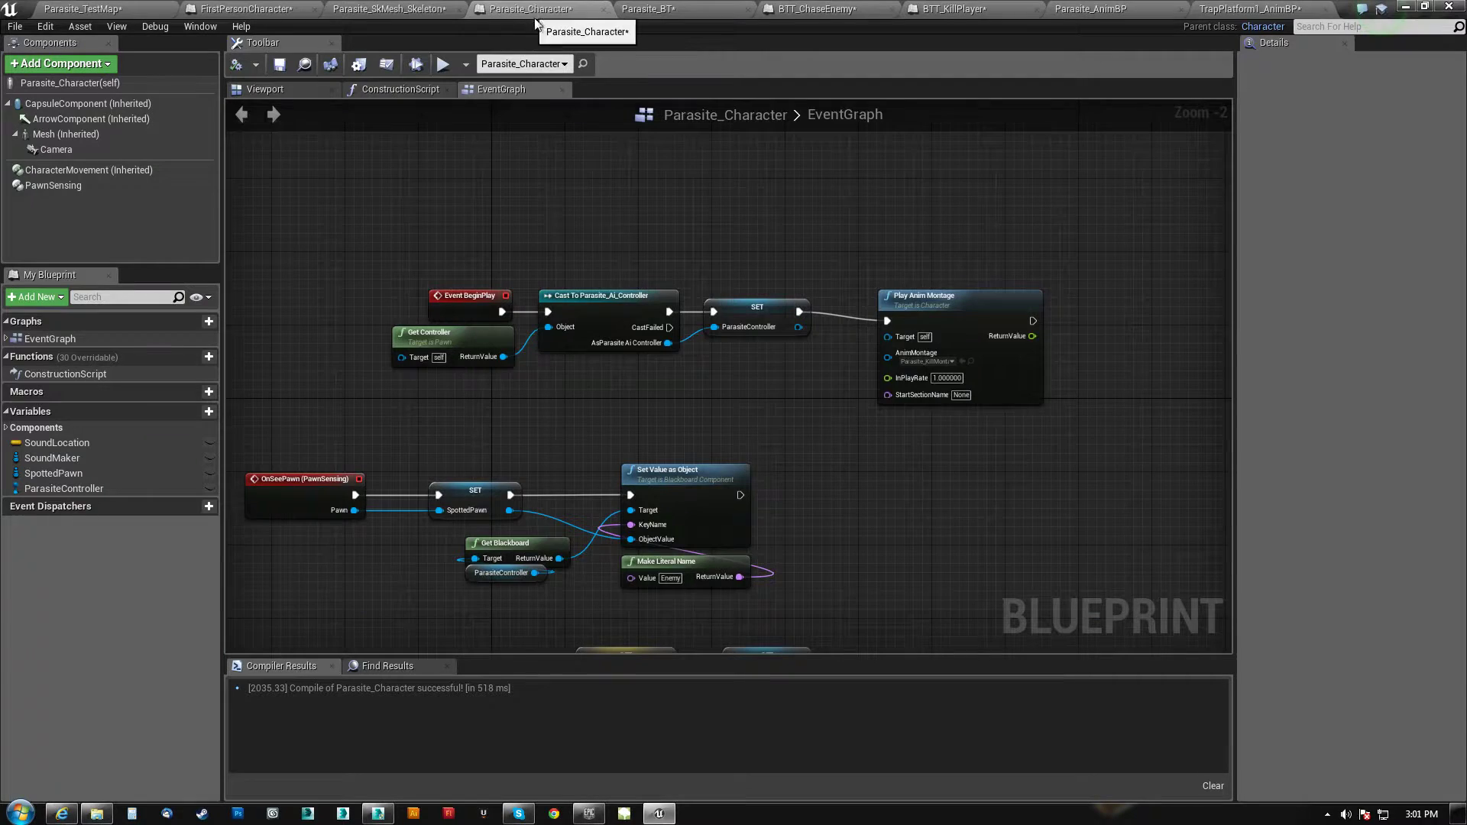
click(921, 297)
key(Delete)
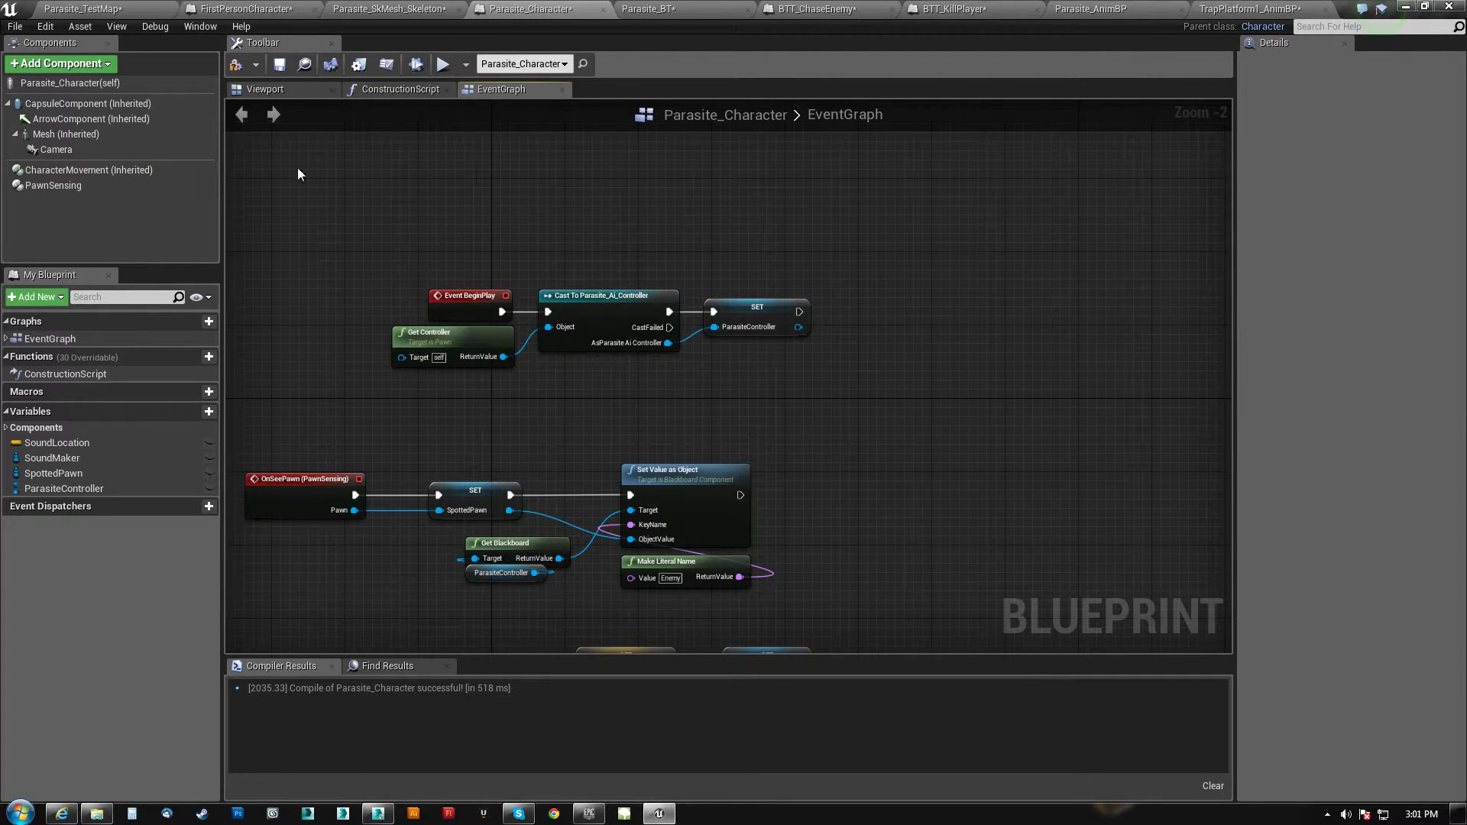
Play Parasite_TestMap with the BeginPlay montage removed, watch the parasite's attack, and stop the session
click(130, 9)
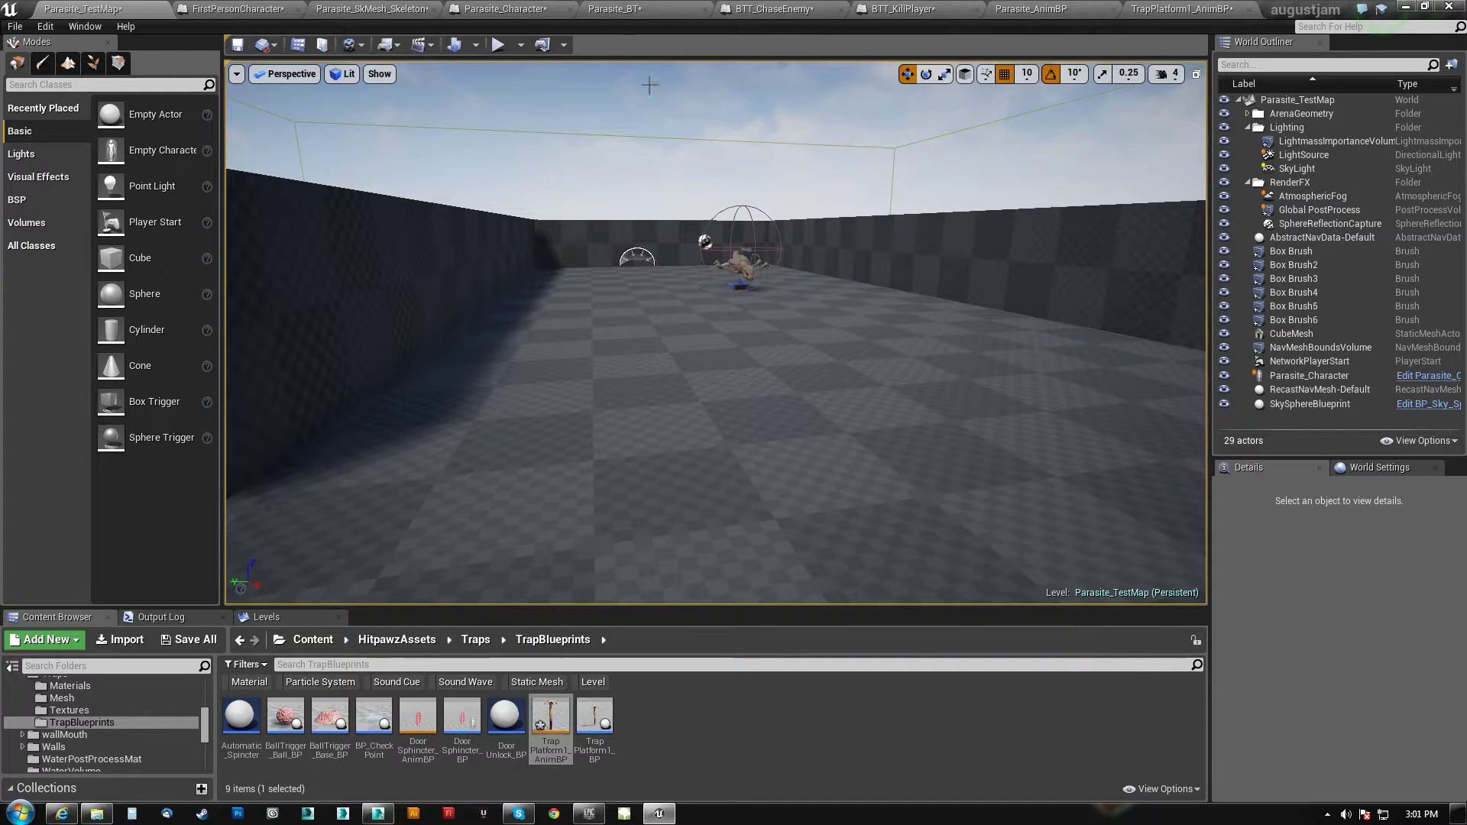
key(w)
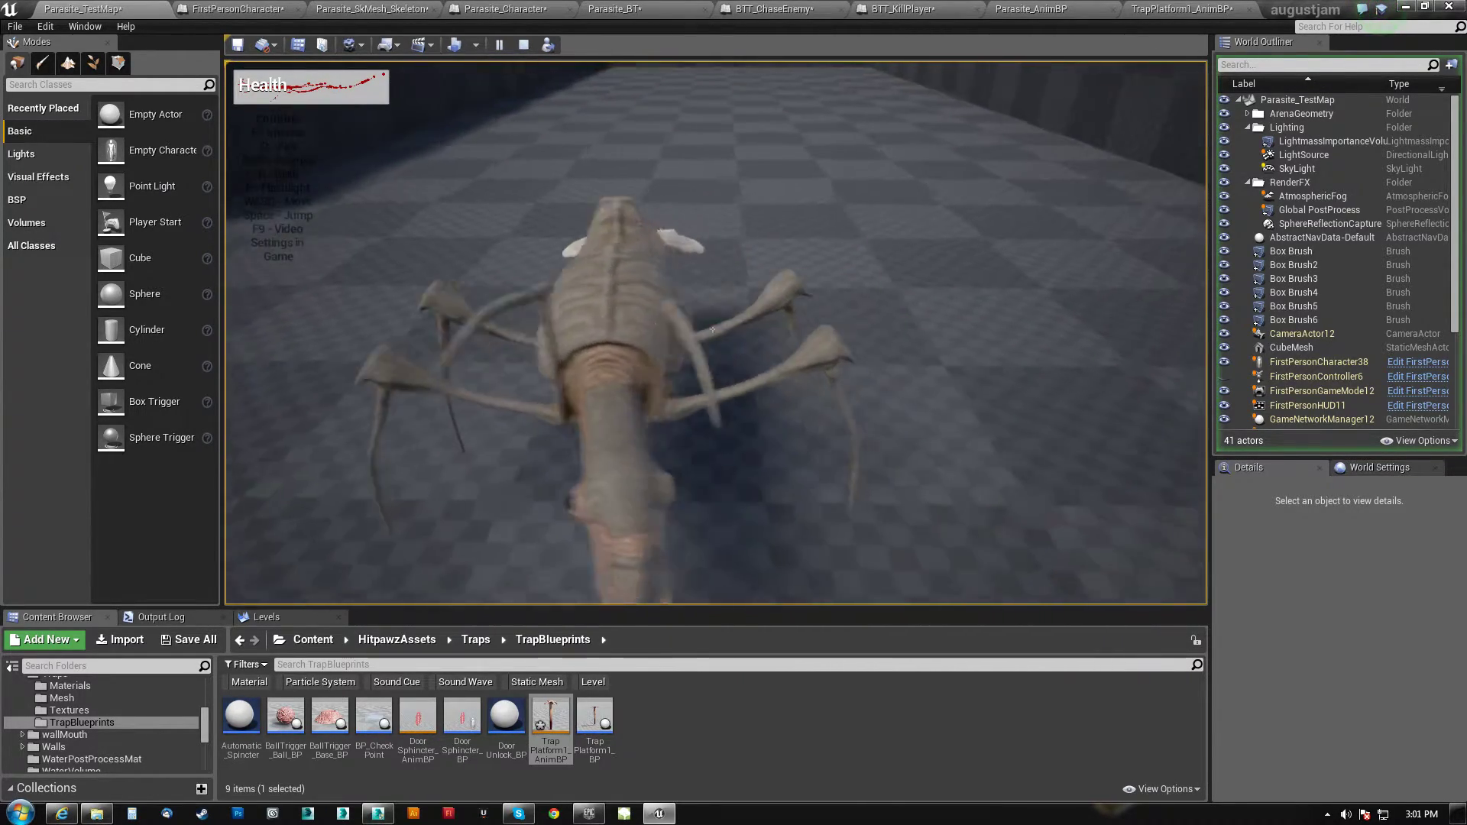
key(Escape)
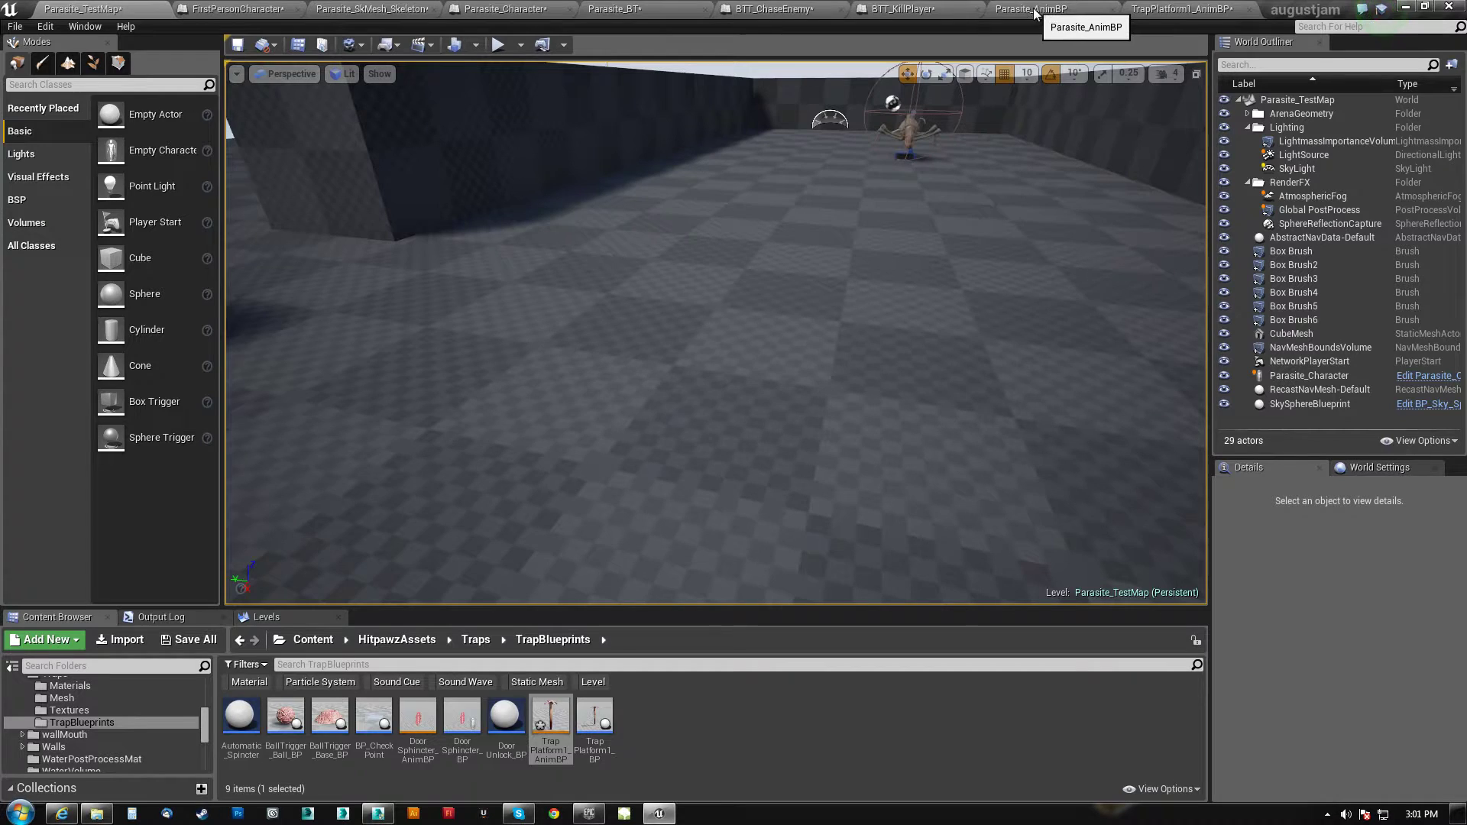
Examine BTT_KillPlayer's flow from Cast To FirstPersonCharacter through Montage Is Playing and the Branch to Finish Execute
click(922, 17)
right_drag(757, 383, 1054, 360)
scroll(860, 457, down, 2)
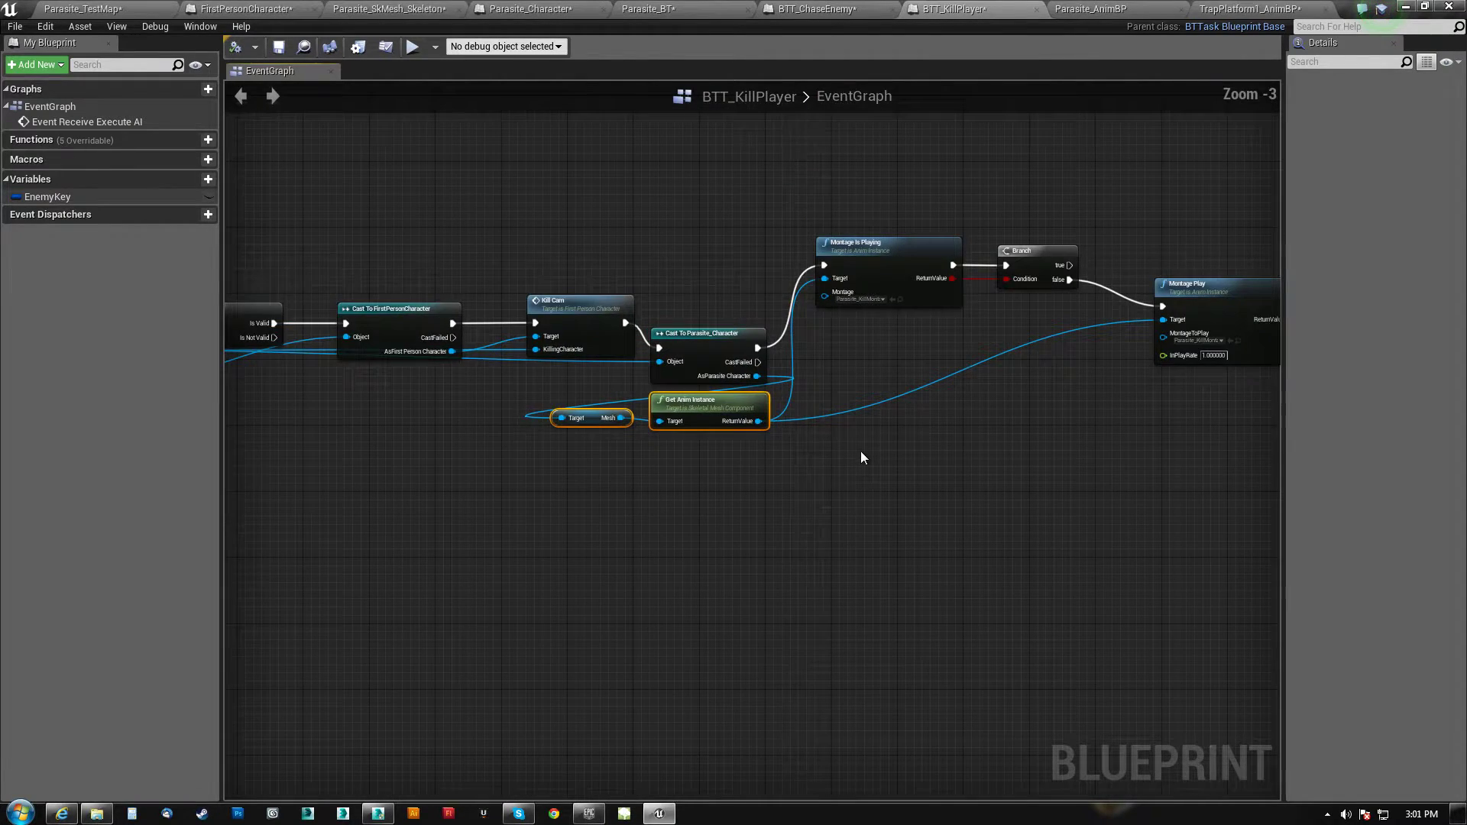
scroll(836, 454, up, 1)
right_drag(872, 353, 851, 370)
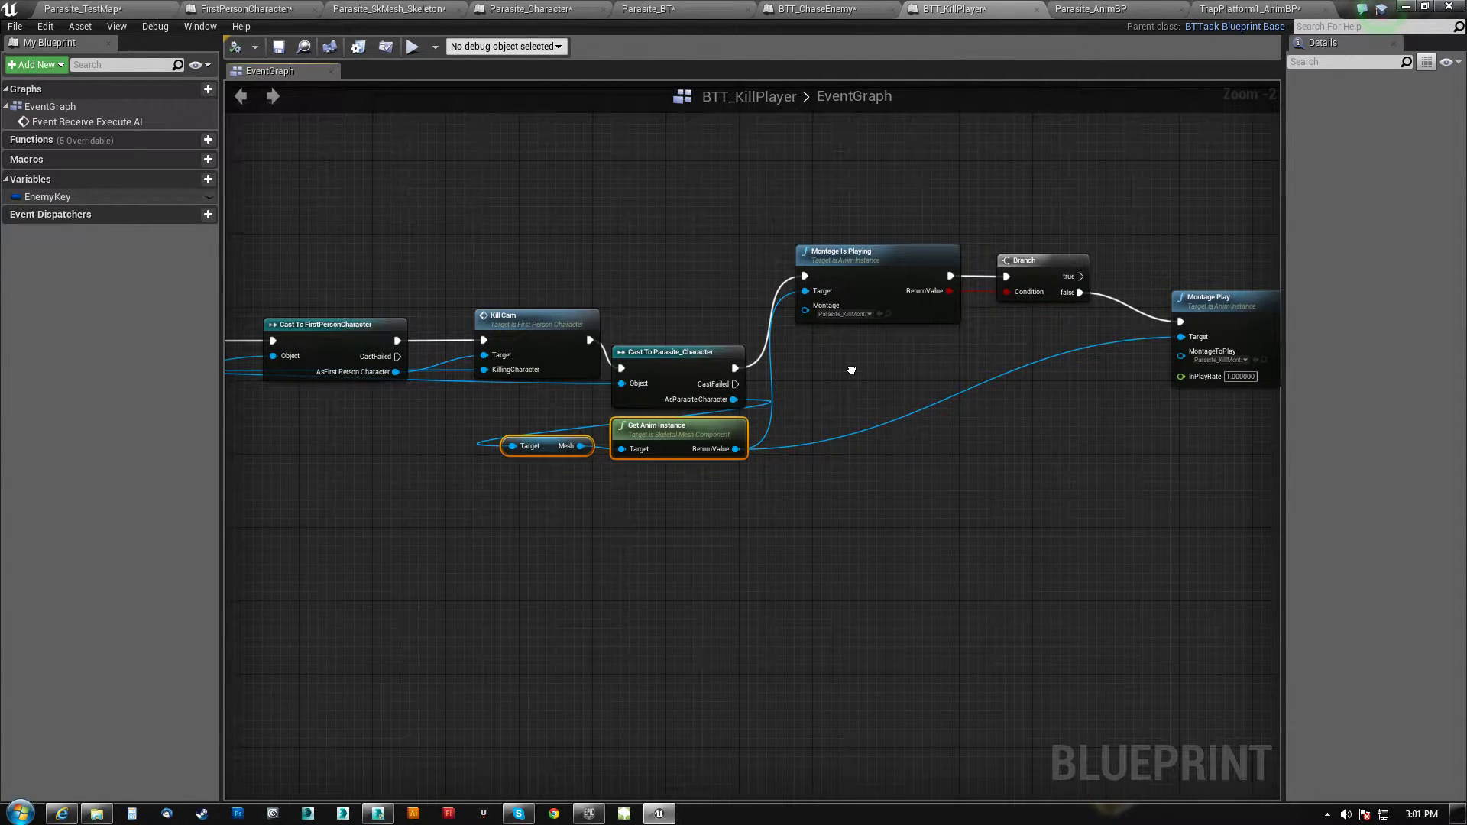
right_drag(851, 369, 684, 393)
scroll(718, 369, up, 2)
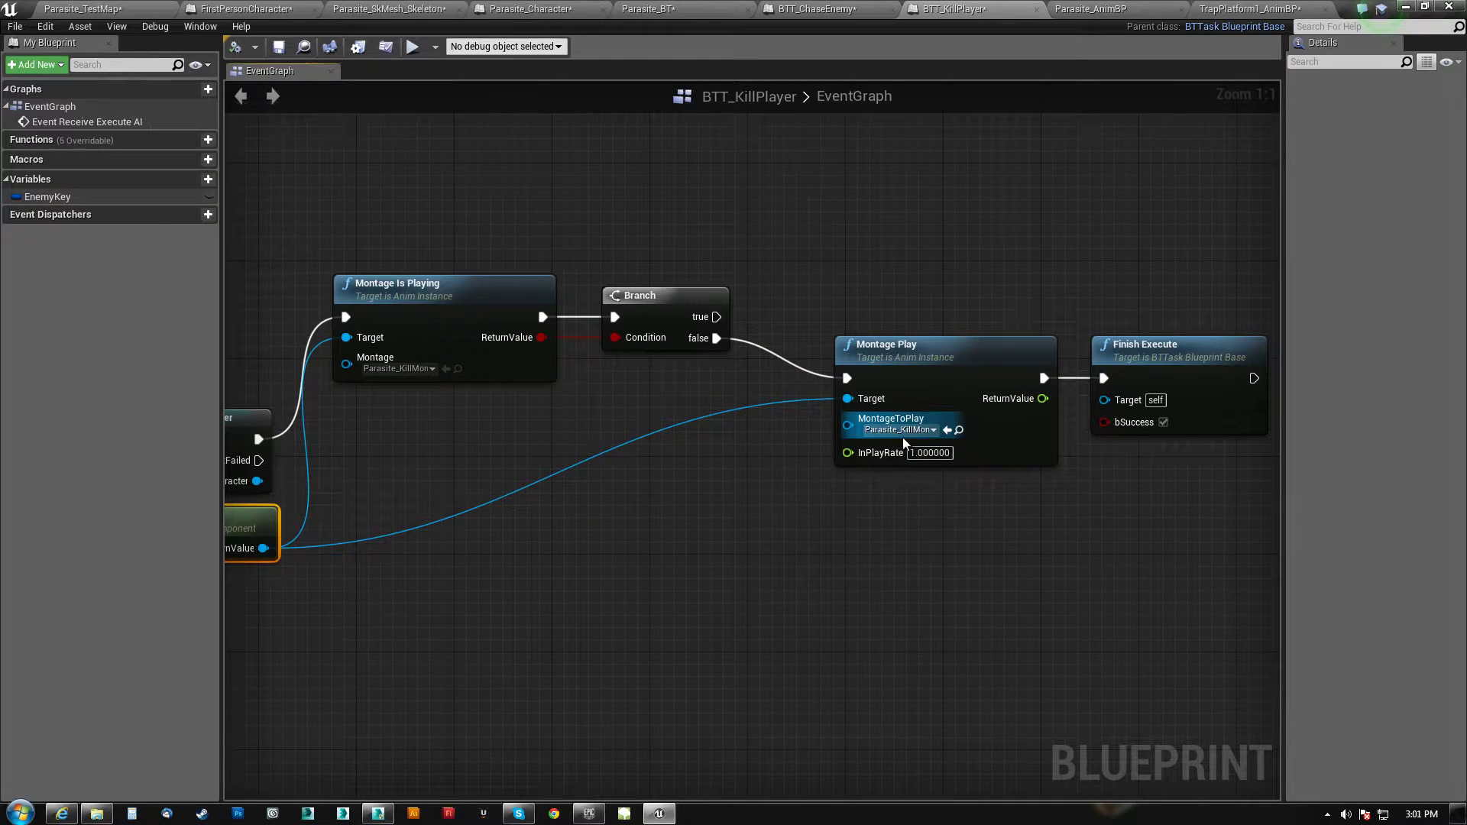
right_drag(717, 497, 809, 462)
right_drag(932, 271, 680, 254)
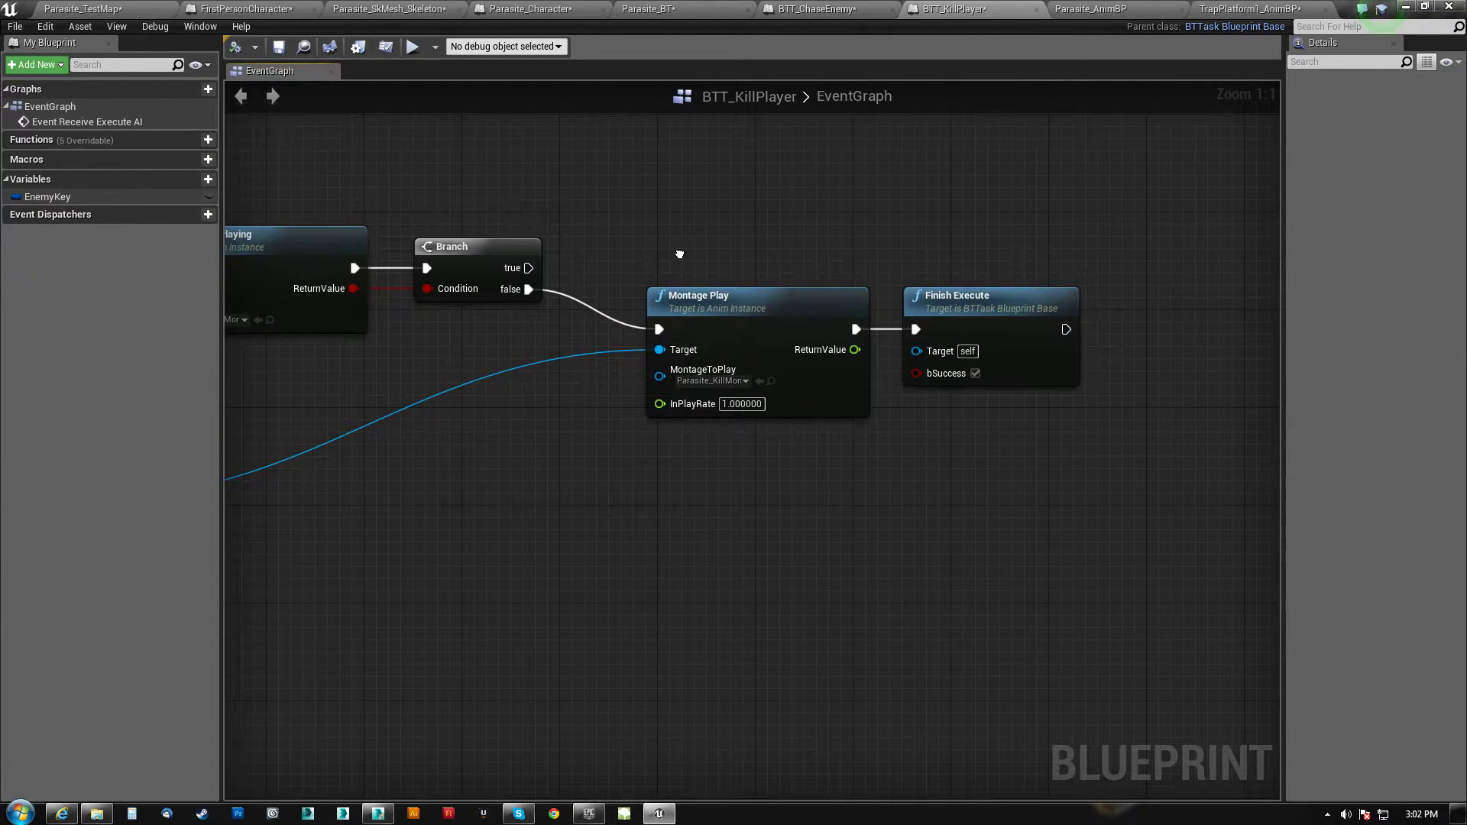
Insert a Print String node with the text WTF between Montage Play and Finish Execute, and compile BTT_KillPlayer
drag(982, 318, 1190, 319)
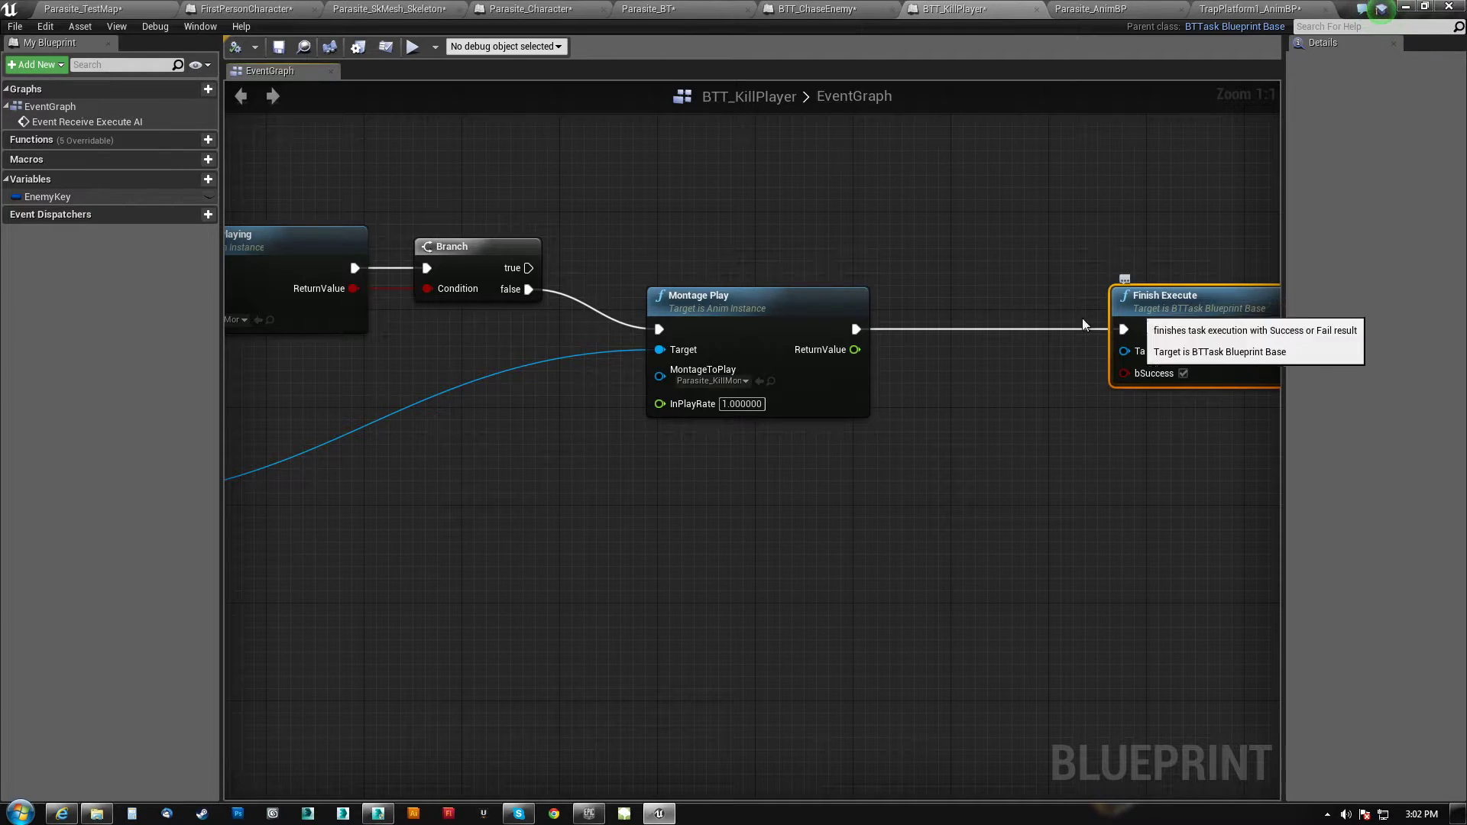
right_click(1001, 341)
text(print)
key(Return)
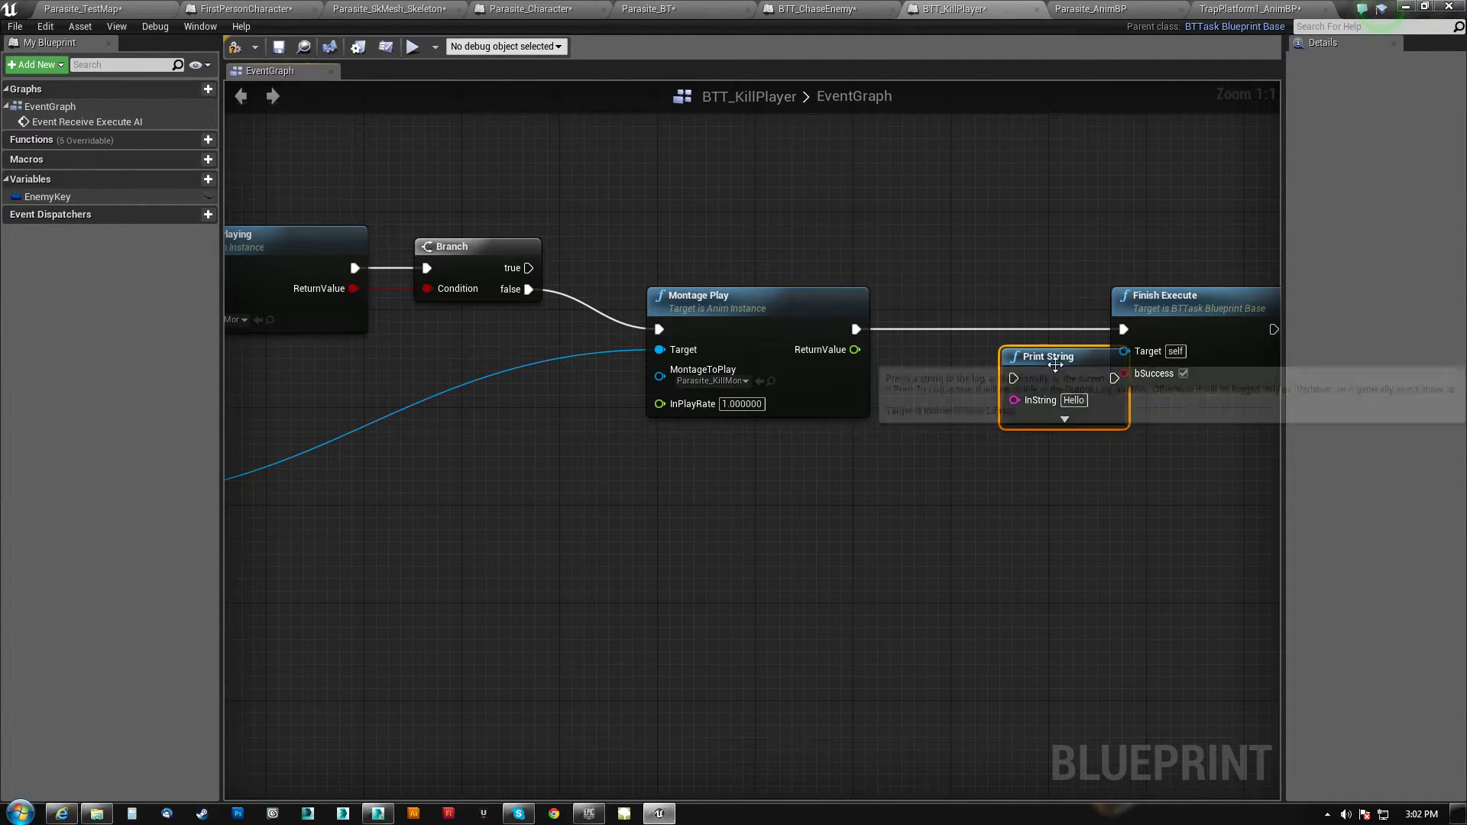
drag(1003, 362, 989, 349)
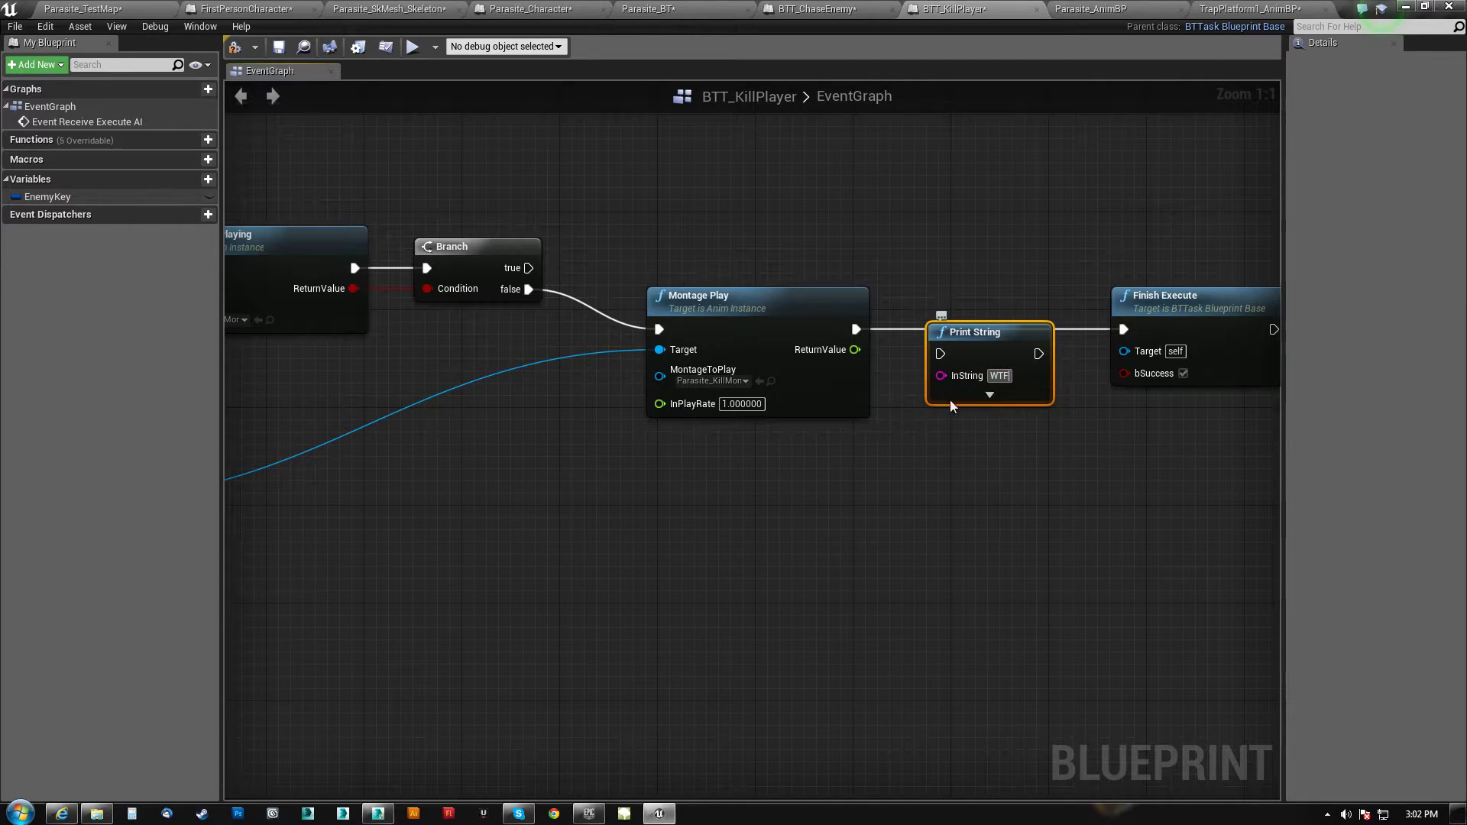
drag(855, 330, 941, 354)
drag(1035, 356, 1122, 329)
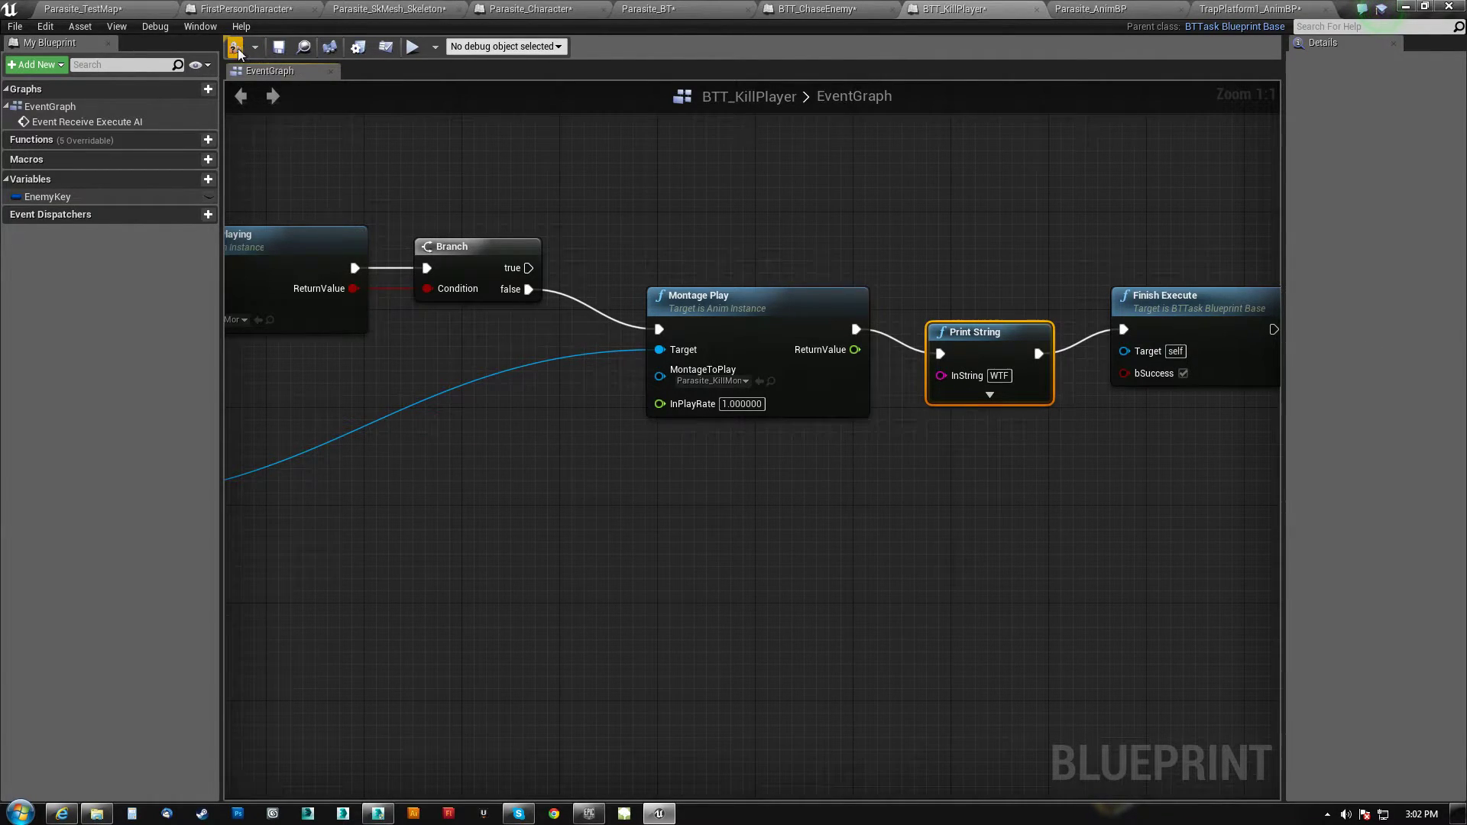
Play Parasite_TestMap to check whether the WTF message prints during the parasite's attack, and stop the session
click(116, 8)
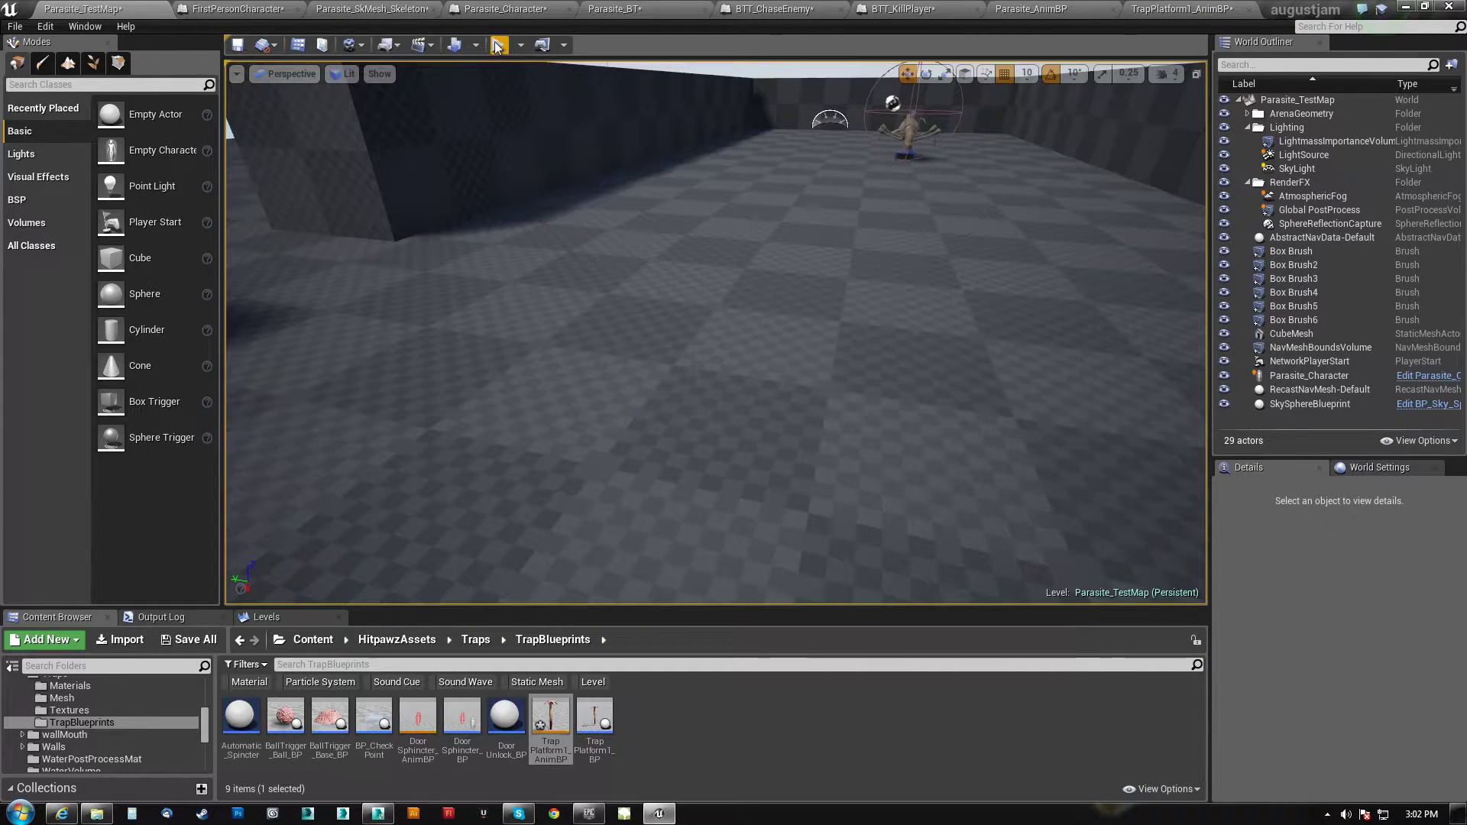
click(497, 46)
key(d)
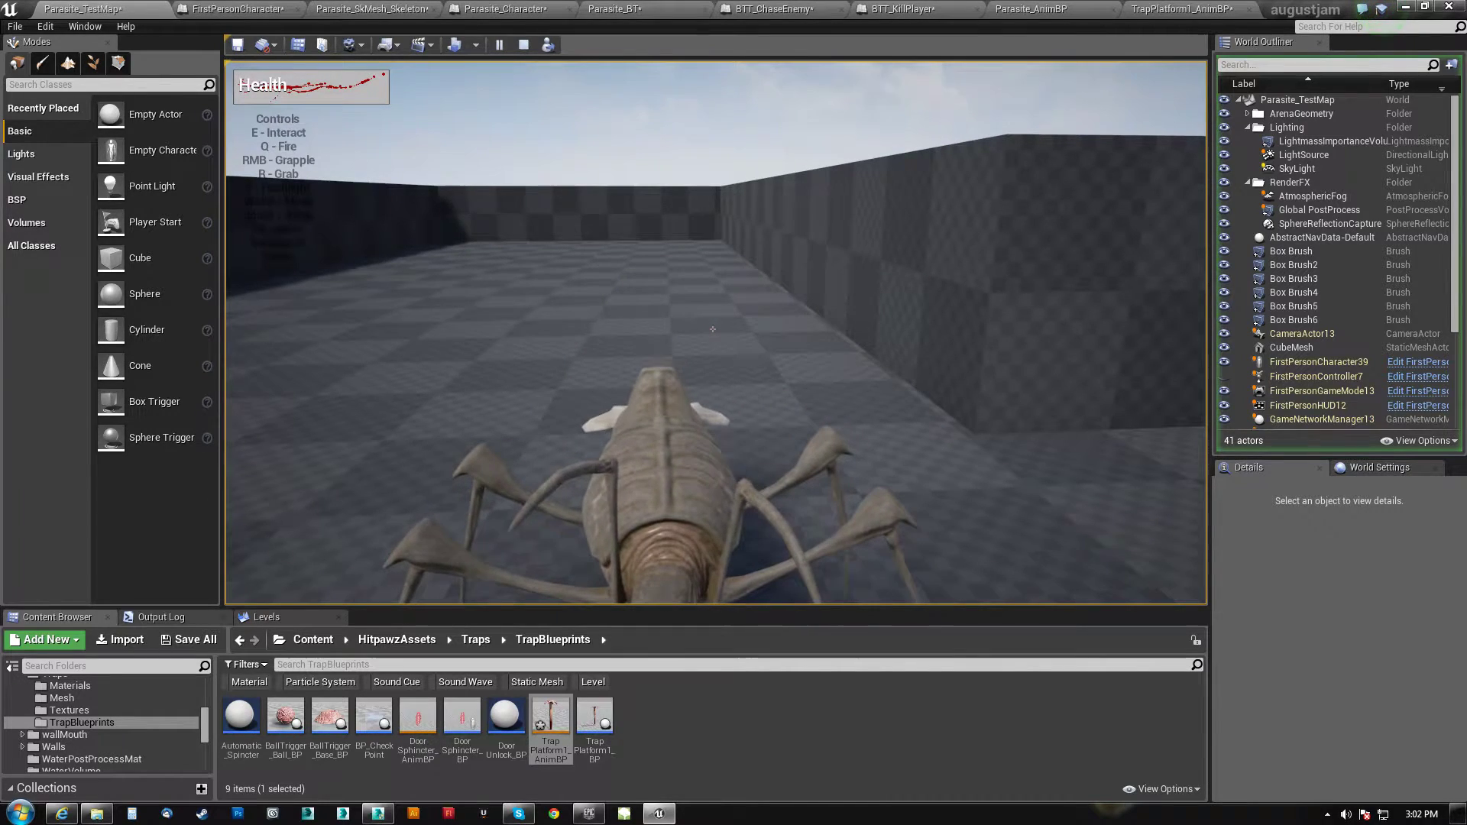
key(Escape)
Move Event Receive Execute AI away from IsValid in BTT_KillPlayer and add a Print String node between them
click(904, 11)
right_drag(518, 462, 1279, 457)
right_drag(508, 491, 781, 552)
scroll(778, 549, up, 2)
drag(764, 331, 459, 204)
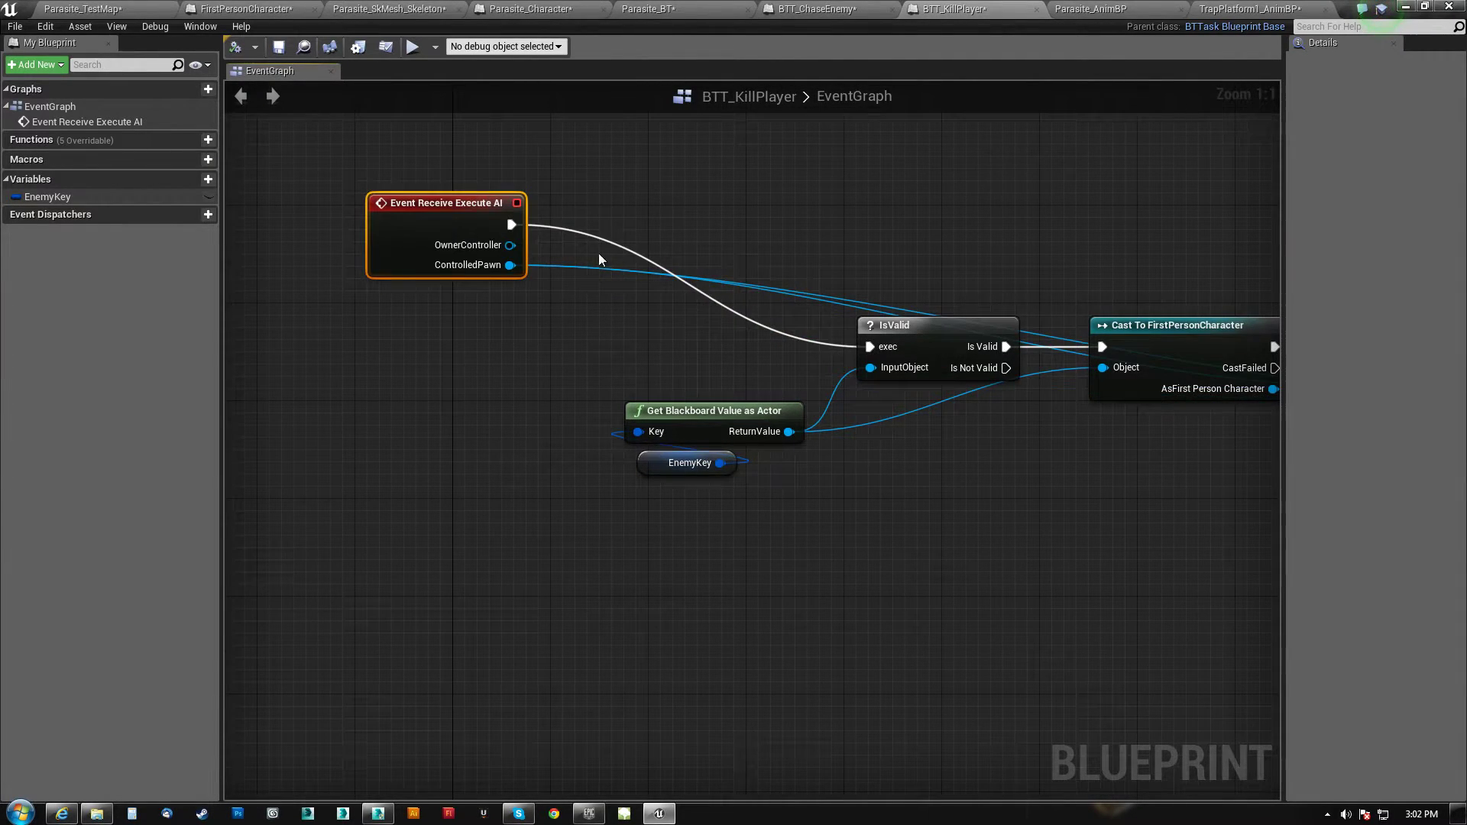
right_click(648, 243)
text(print)
key(Return)
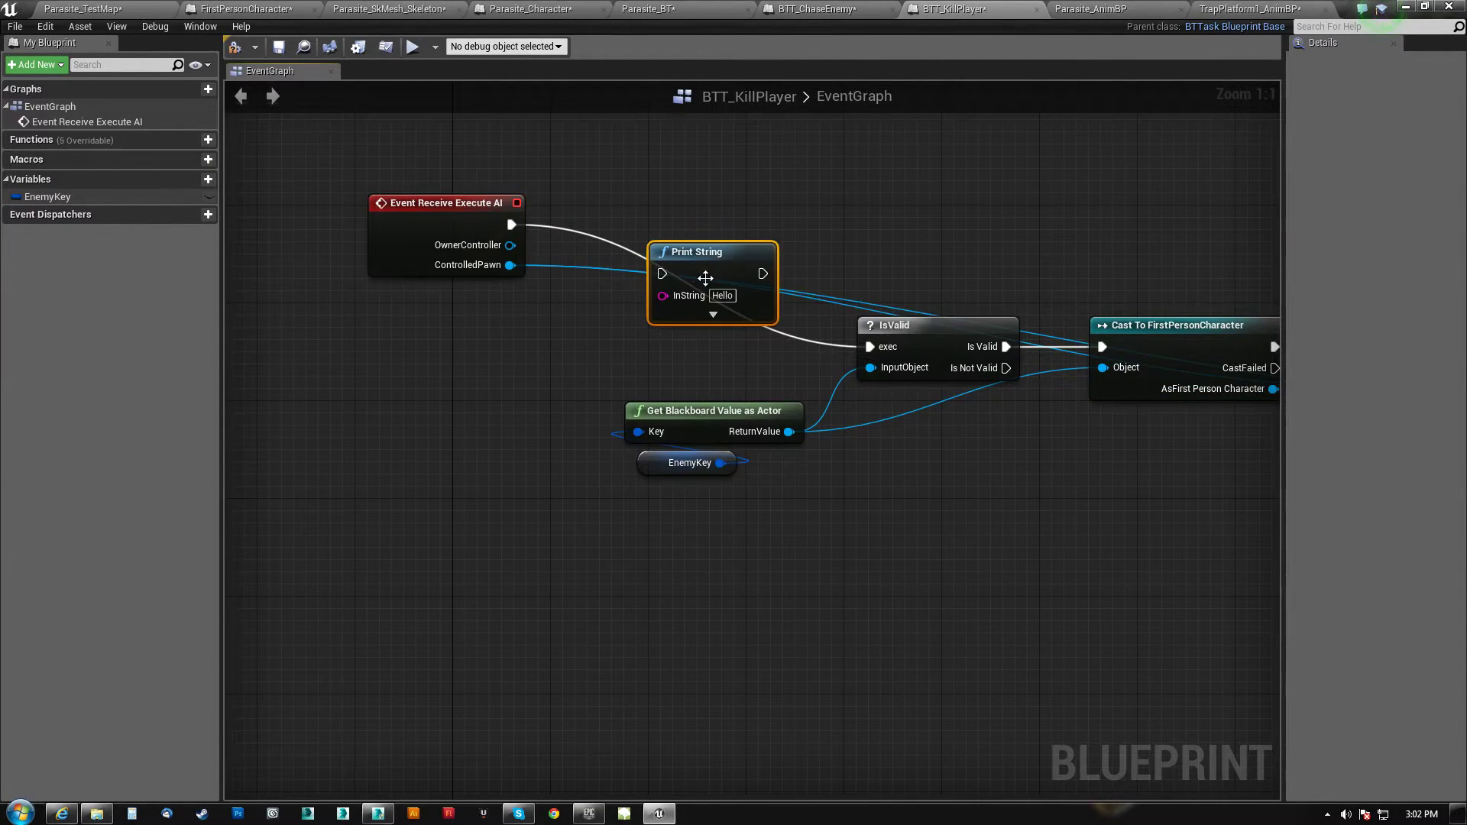
Insert the Print String with text KILL between Event Receive Execute AI and IsValid, and play-test the level
drag(662, 273, 511, 225)
drag(770, 278, 847, 340)
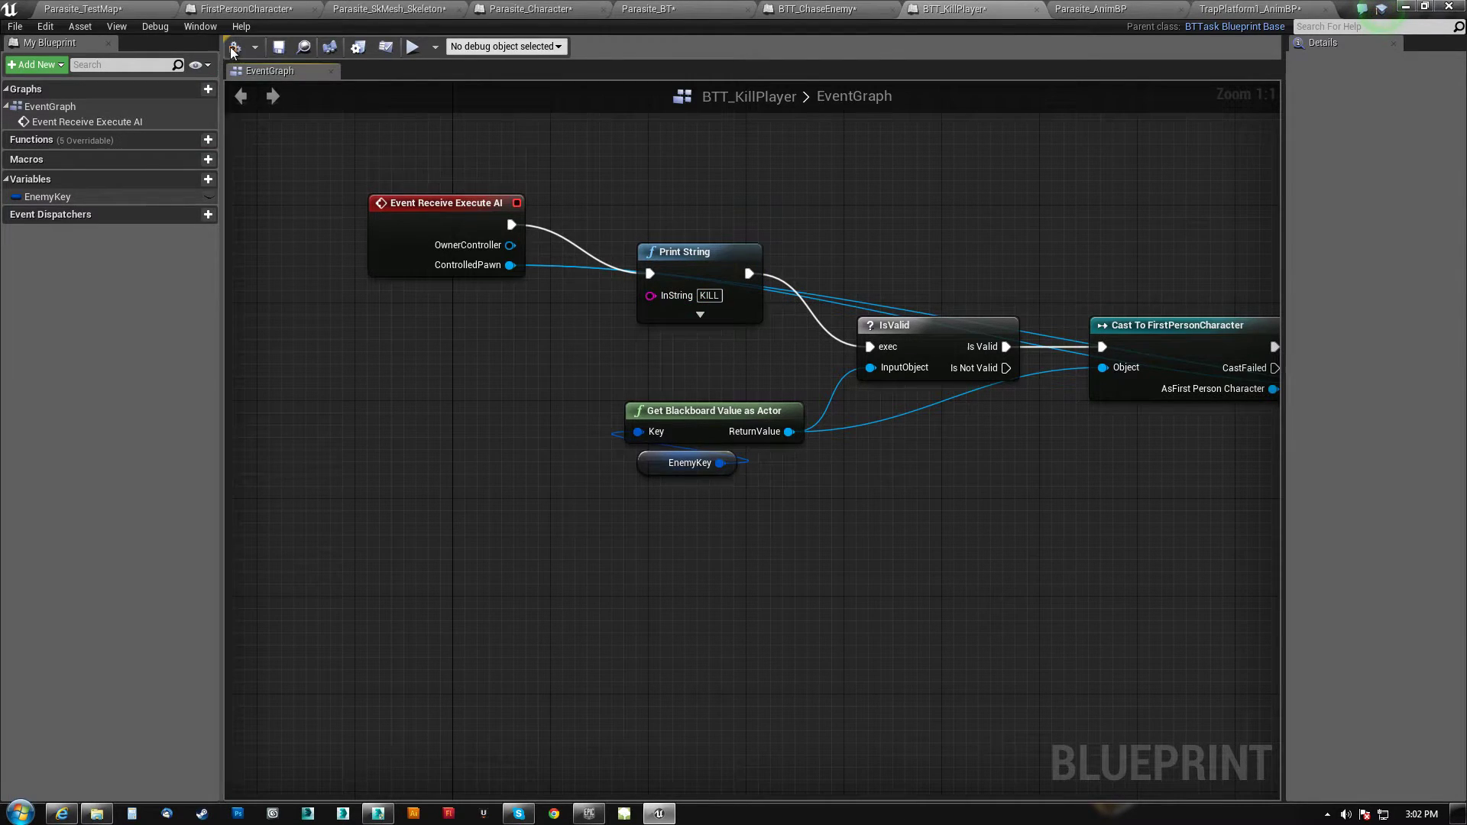
click(134, 10)
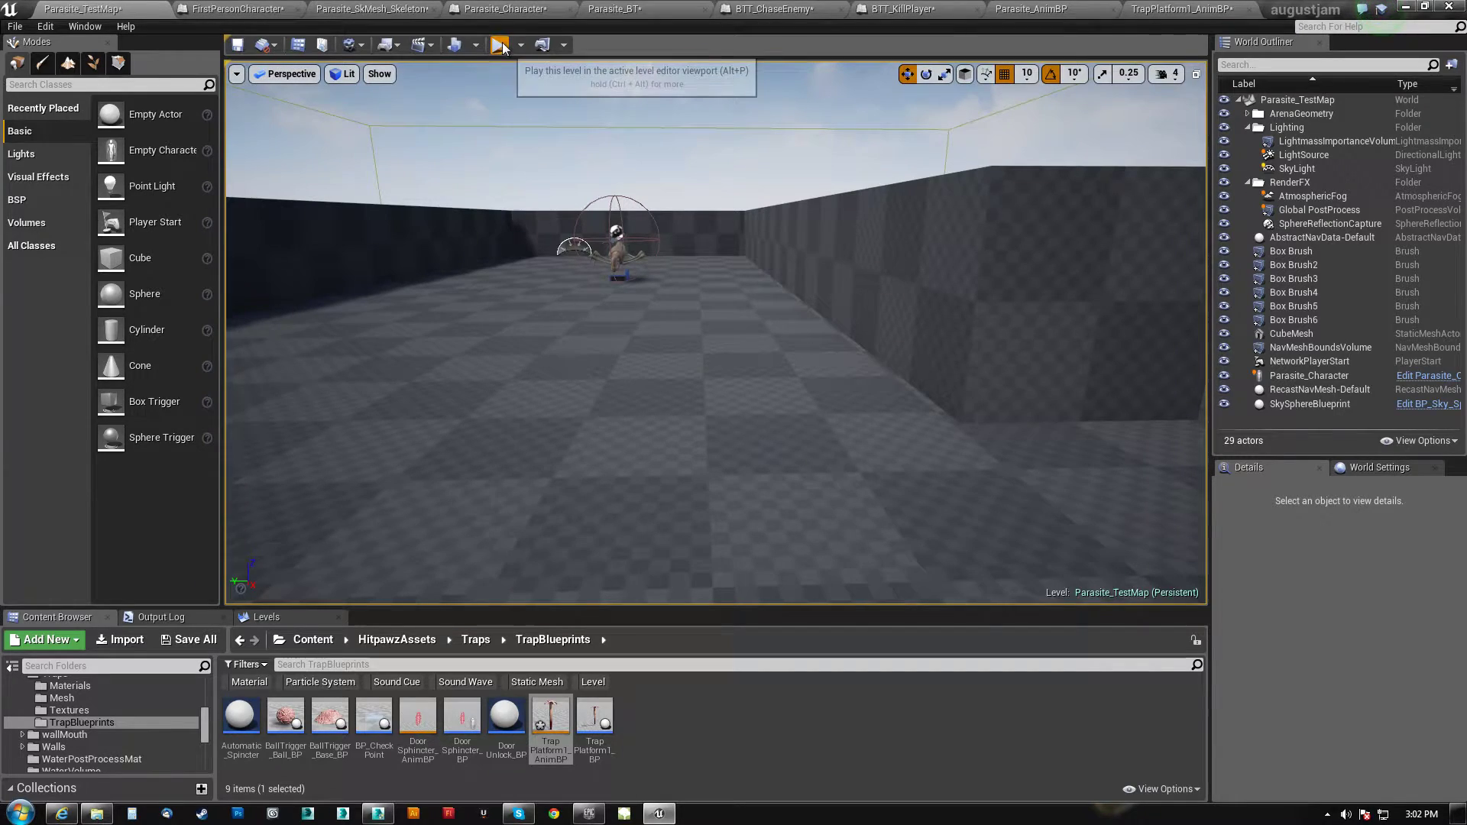
click(499, 44)
key(w)
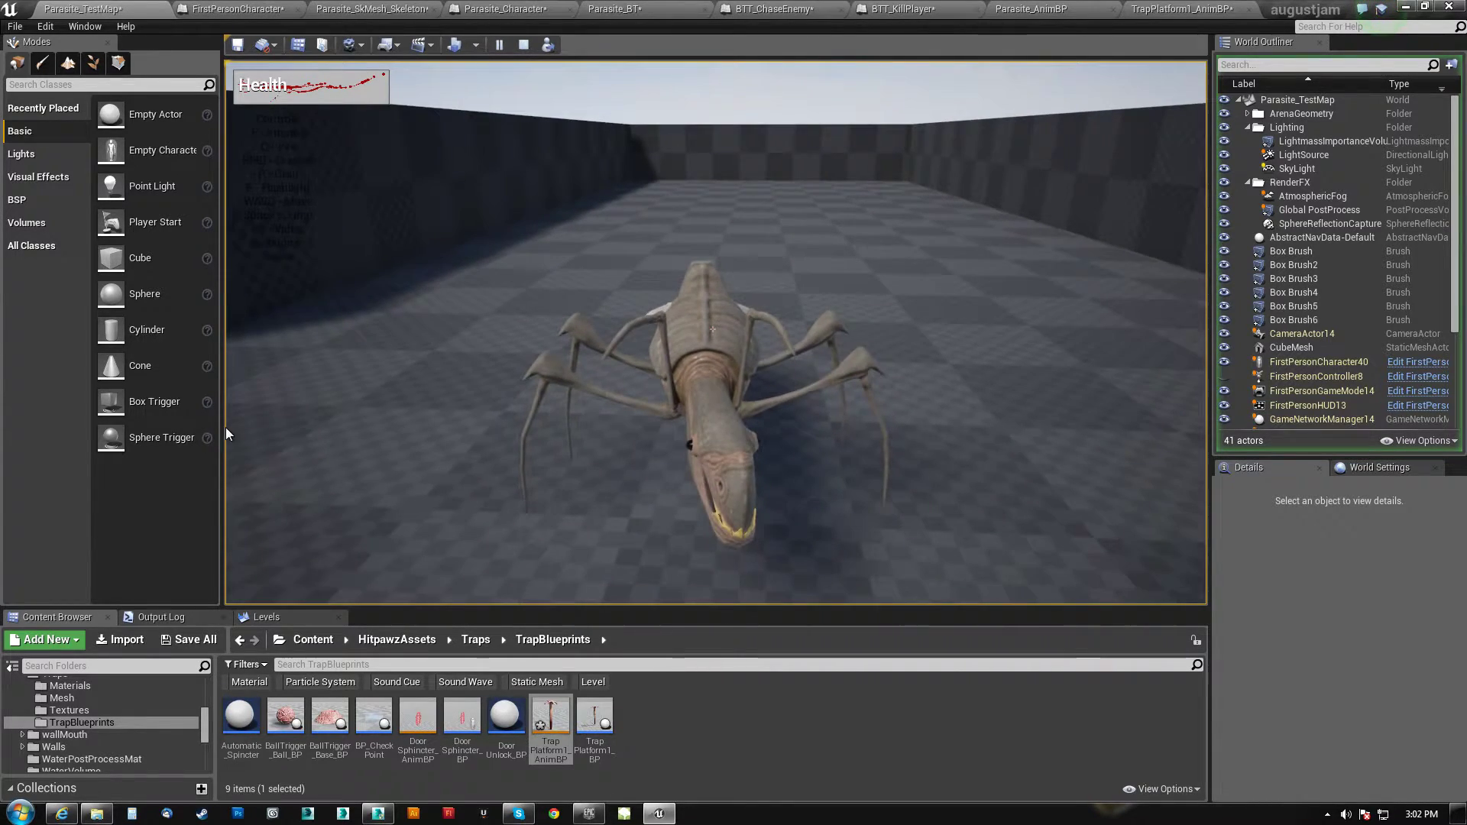
key(Escape)
Connect Event Receive Execute AI directly to IsValid and link the Is Valid output only to the KILL Print String
click(907, 9)
right_drag(779, 330, 610, 349)
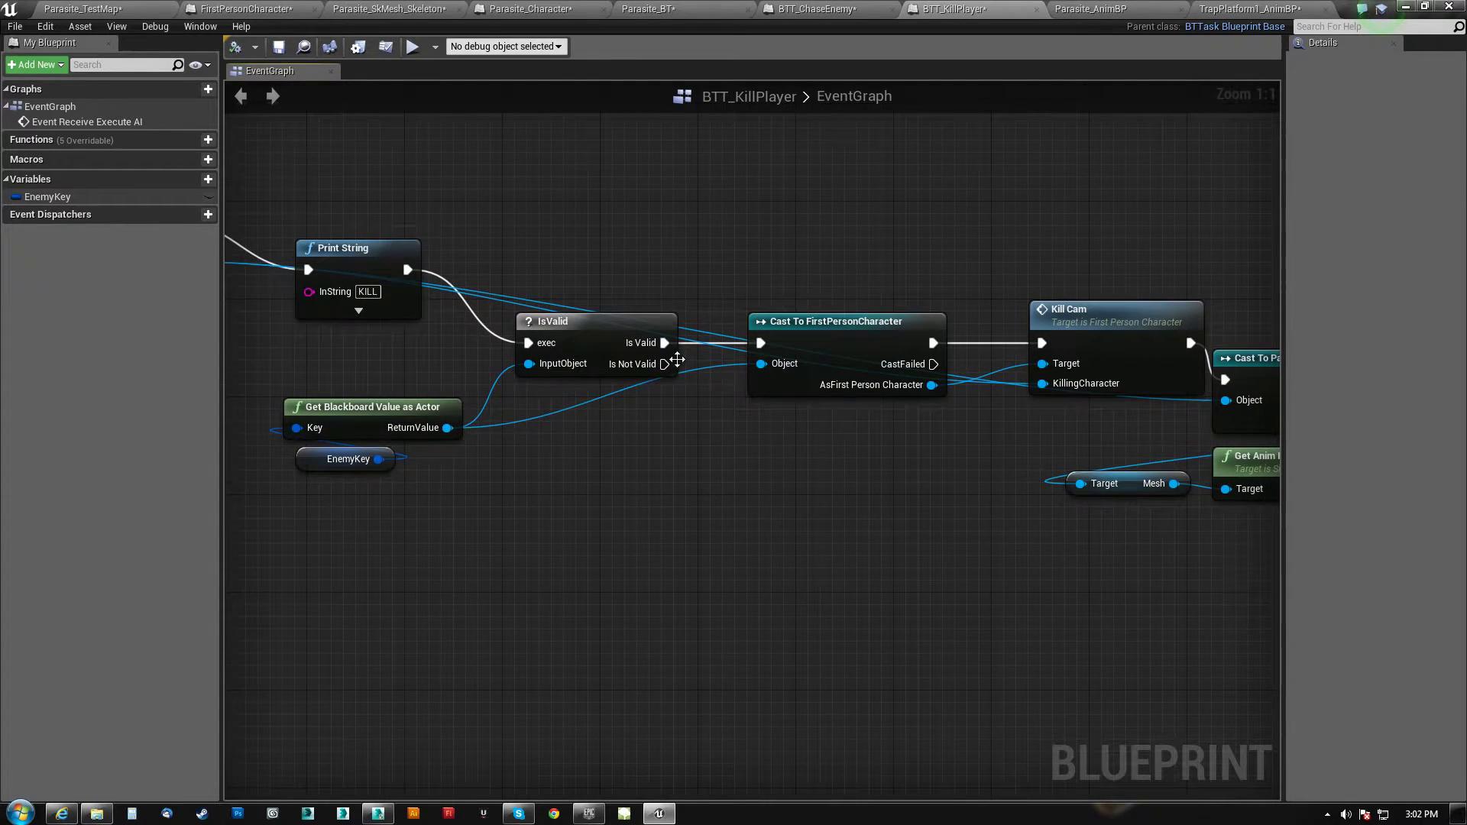
right_drag(860, 277, 639, 272)
right_drag(629, 322, 777, 265)
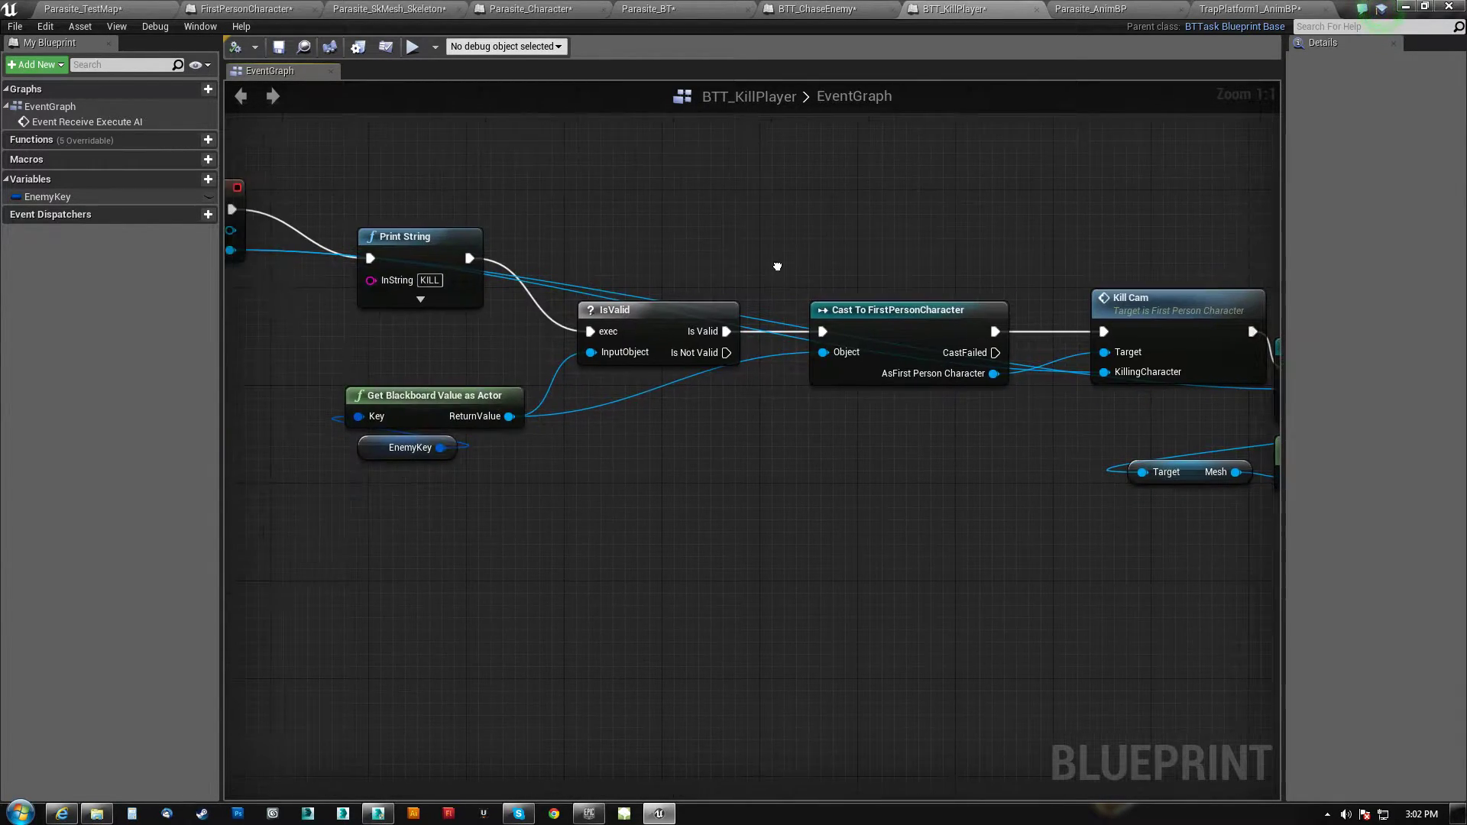
click(405, 447)
right_drag(725, 470, 925, 448)
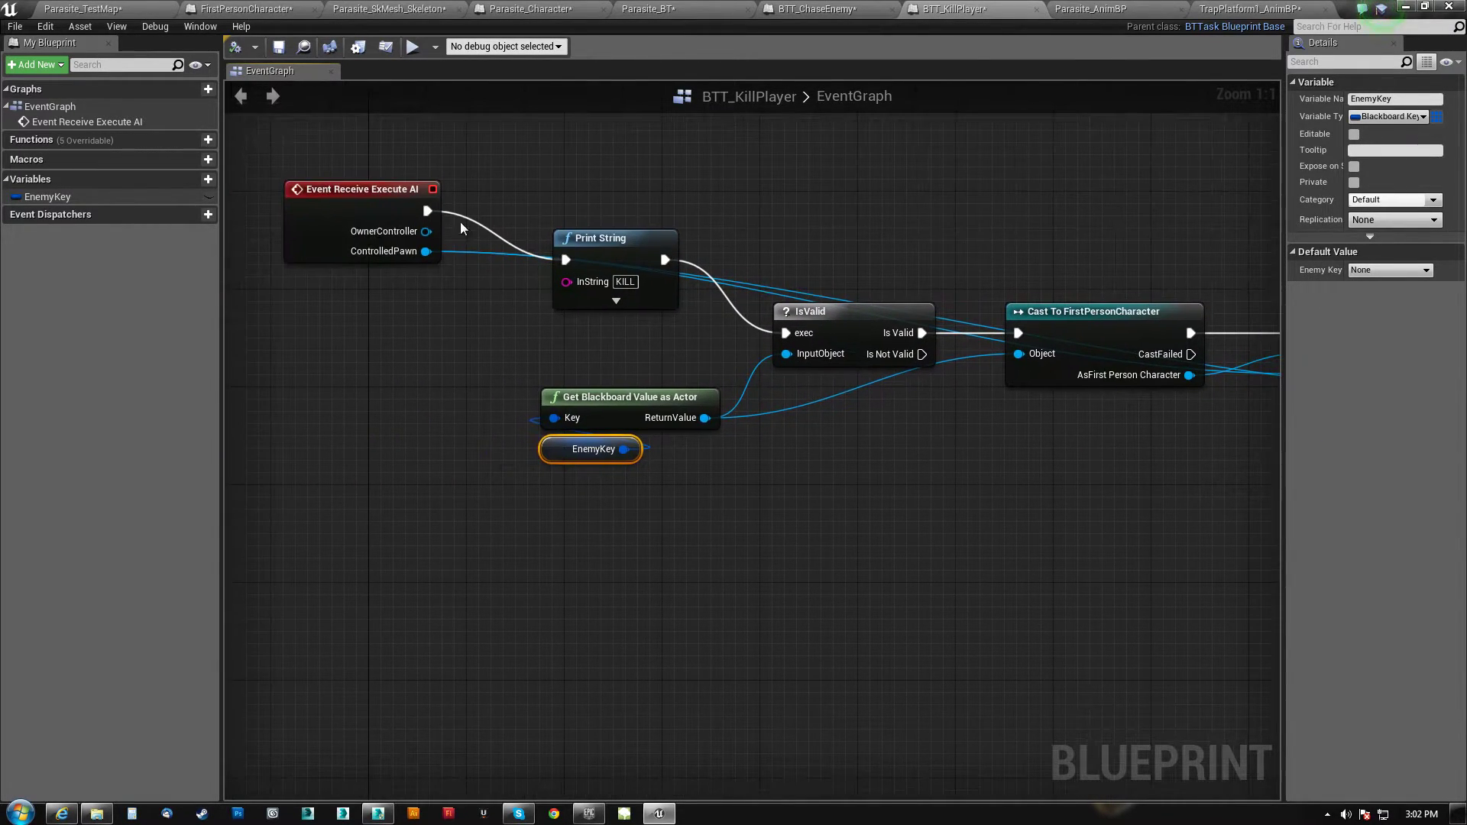
drag(646, 237, 1085, 116)
right_drag(763, 291, 721, 400)
drag(708, 395, 346, 269)
right_drag(863, 303, 703, 327)
drag(681, 416, 765, 221)
alt+click(869, 222)
right_drag(880, 333, 902, 351)
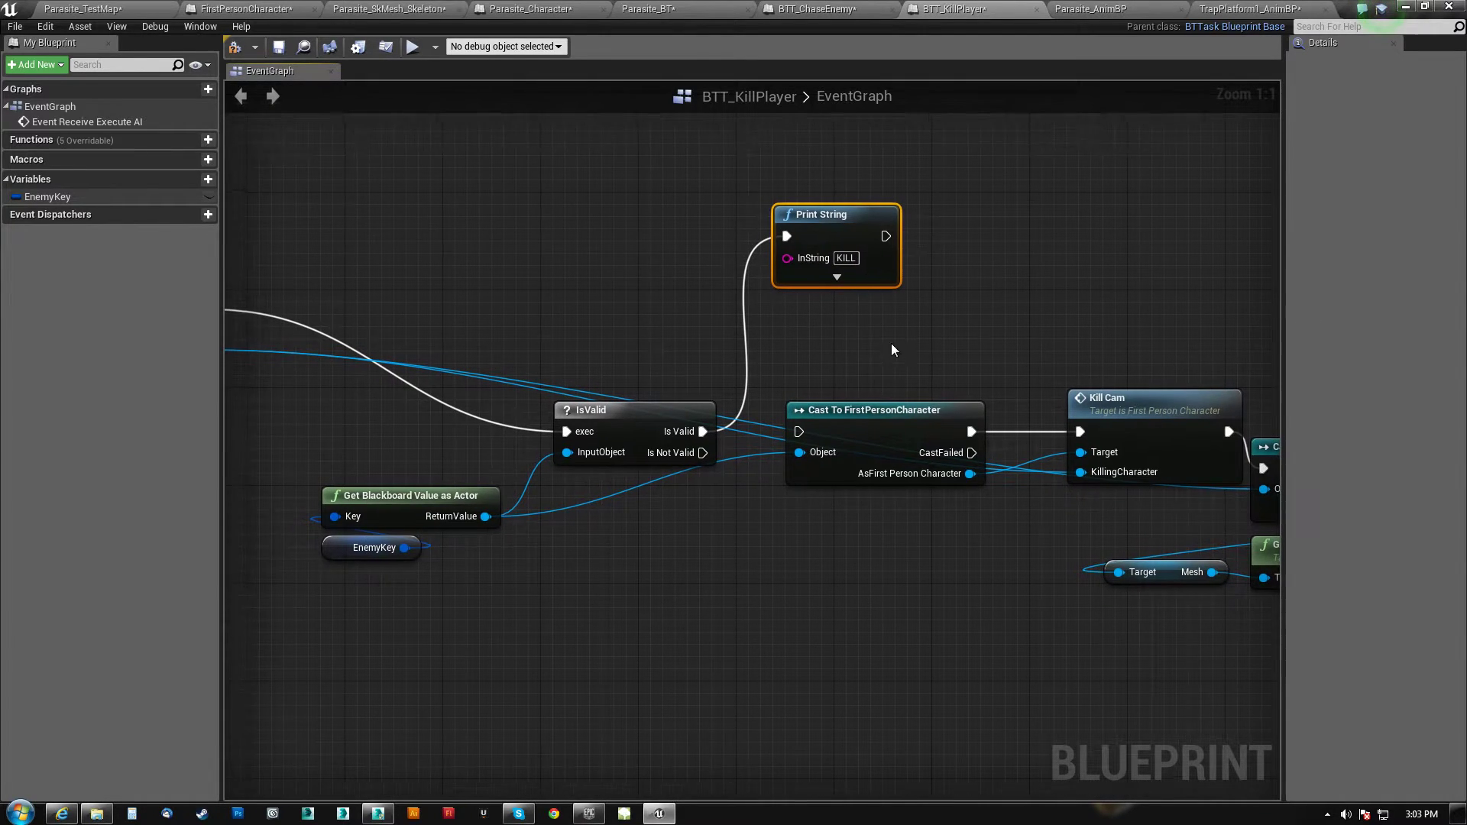
Play-test Parasite_TestMap to check whether the KILL message prints from the Is Valid branch
click(91, 10)
click(498, 45)
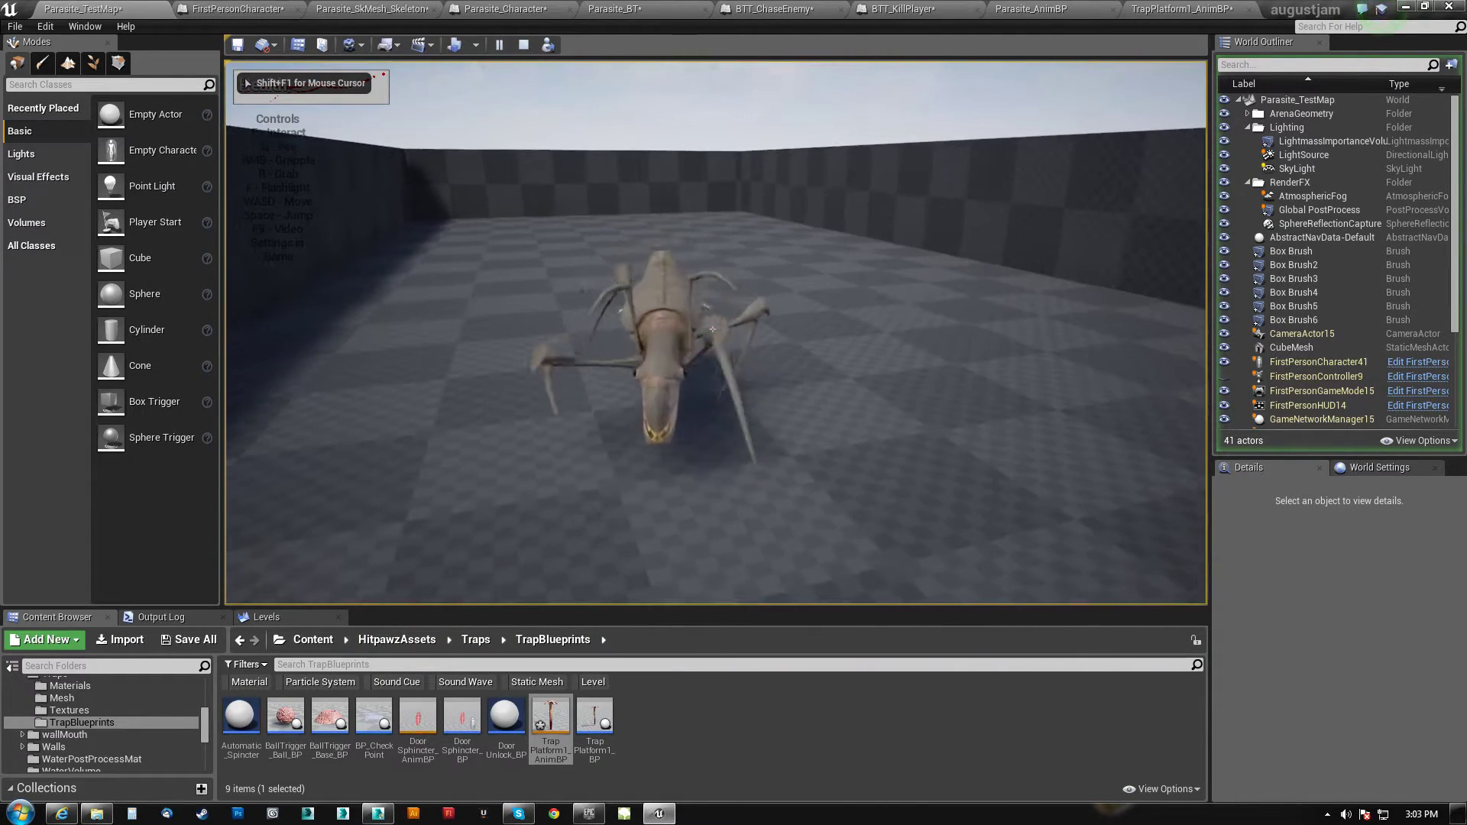
key(s)
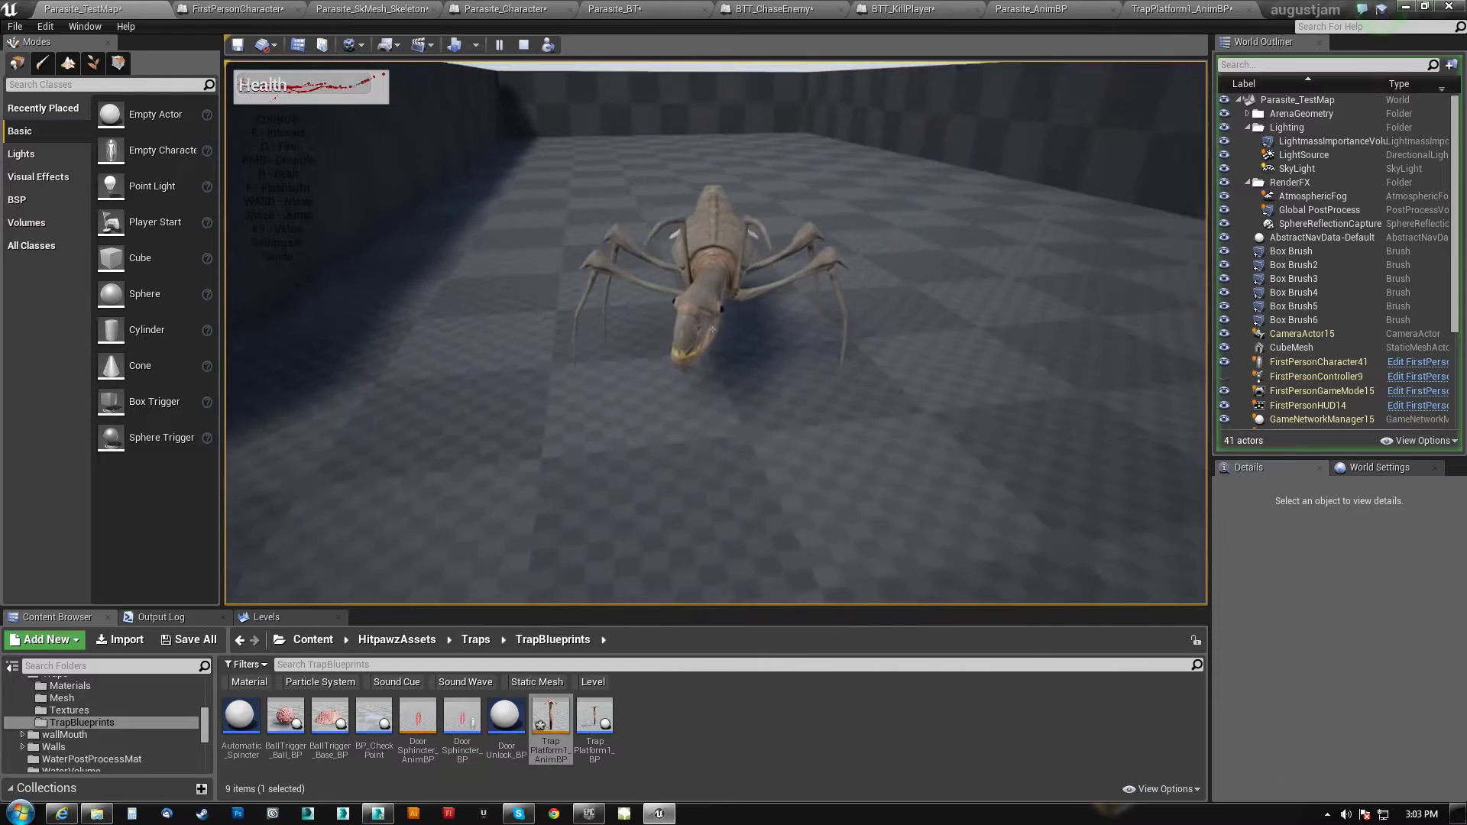
key(Escape)
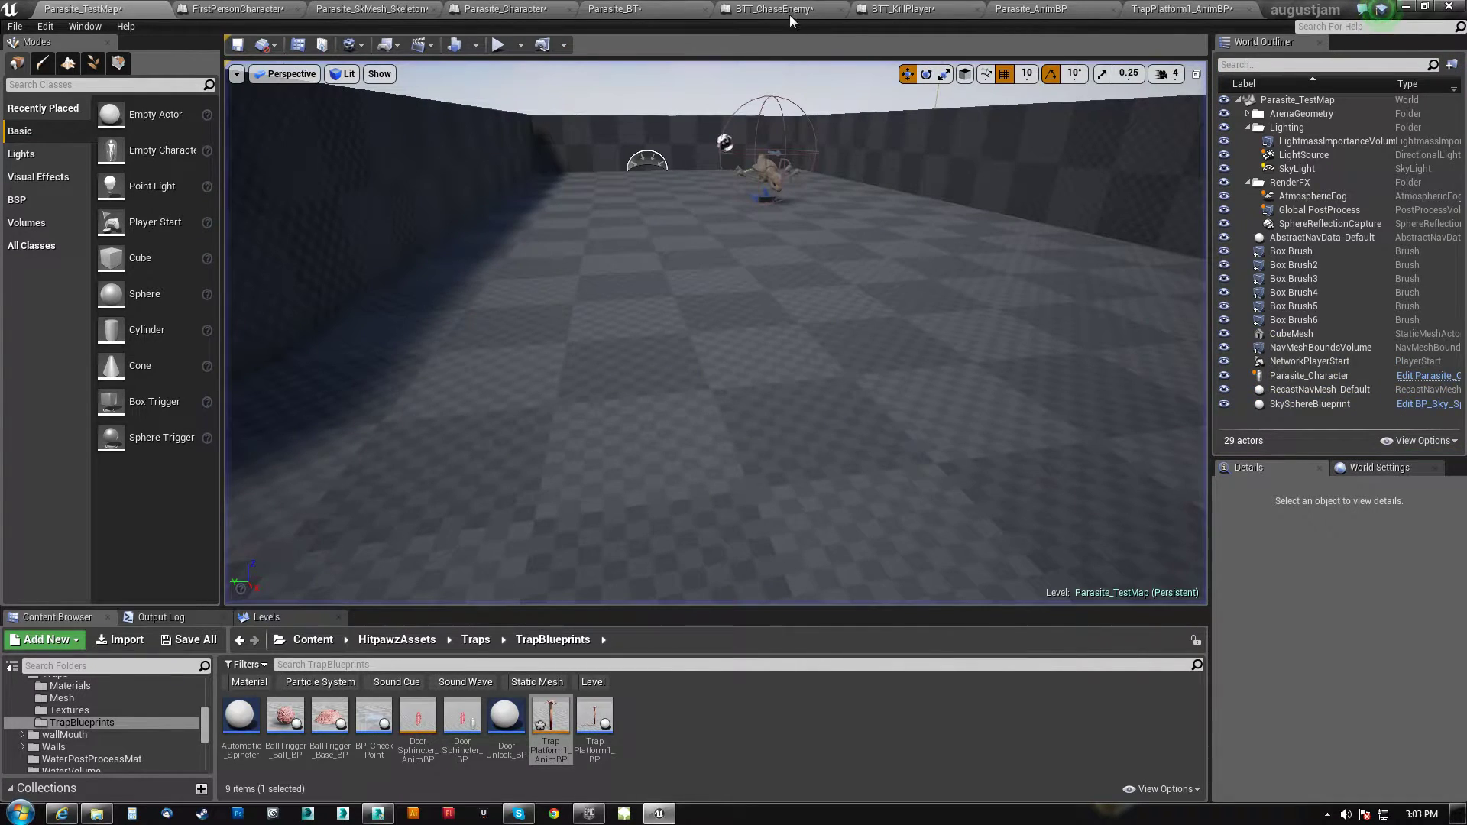
Move the KILL Print String to IsValid's Is Not Valid output and rearrange the surrounding nodes
click(903, 11)
right_drag(593, 318, 732, 247)
drag(468, 547, 673, 426)
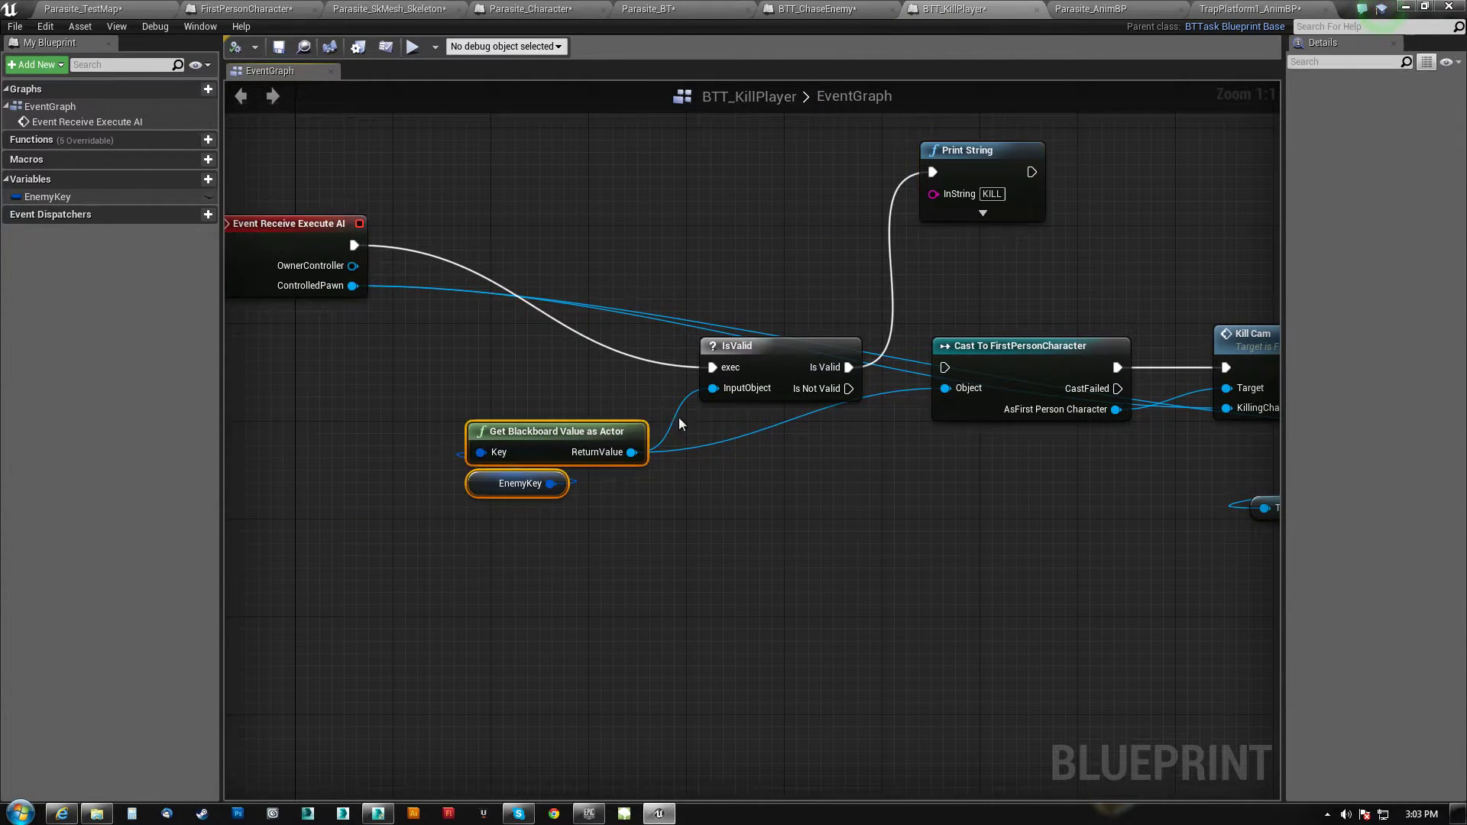
drag(815, 352, 739, 339)
drag(990, 179, 946, 514)
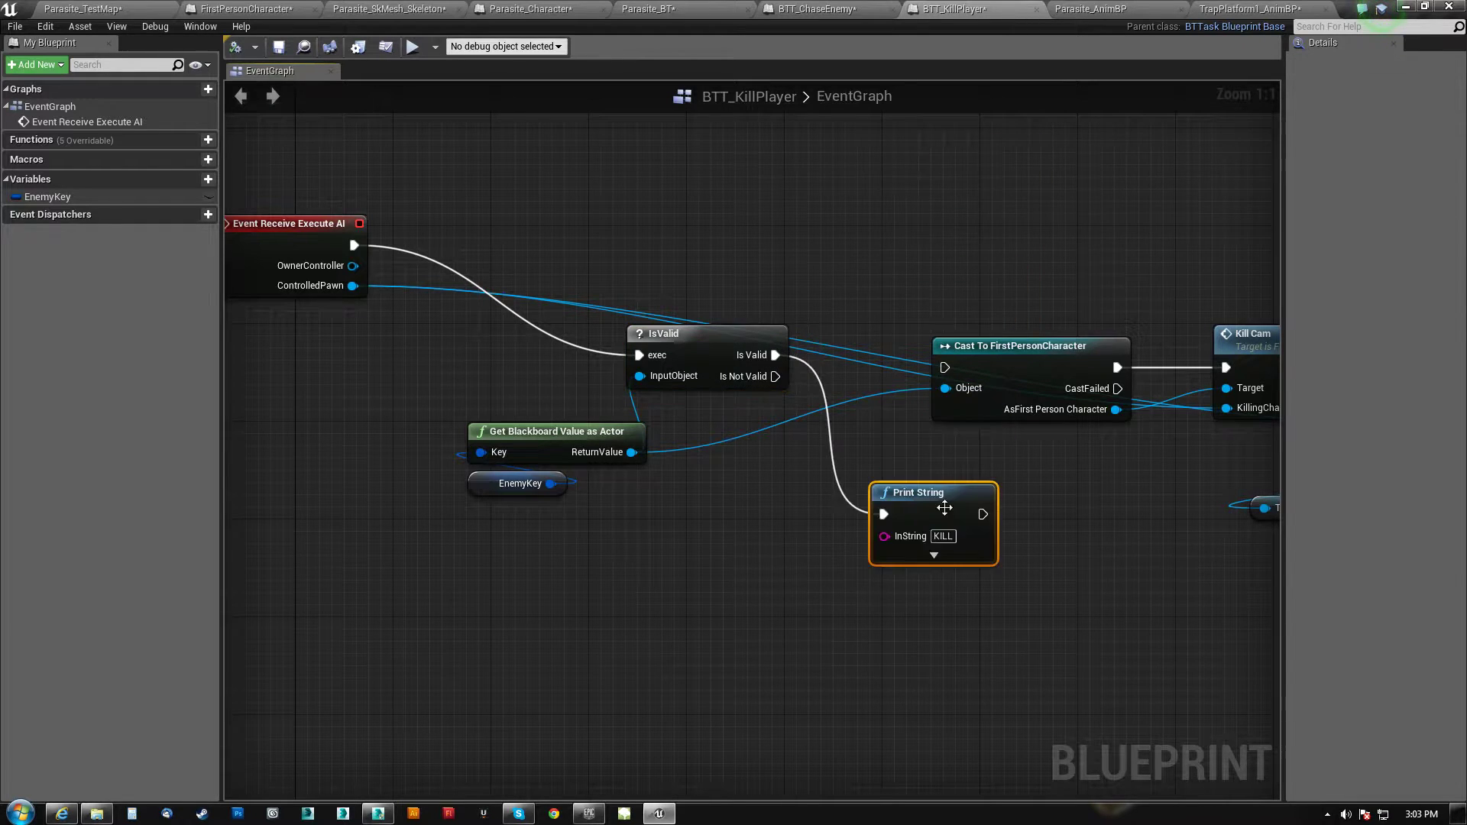
drag(774, 376, 887, 512)
right_drag(731, 520, 924, 547)
drag(678, 557, 775, 458)
drag(788, 462, 715, 463)
right_drag(915, 498, 869, 507)
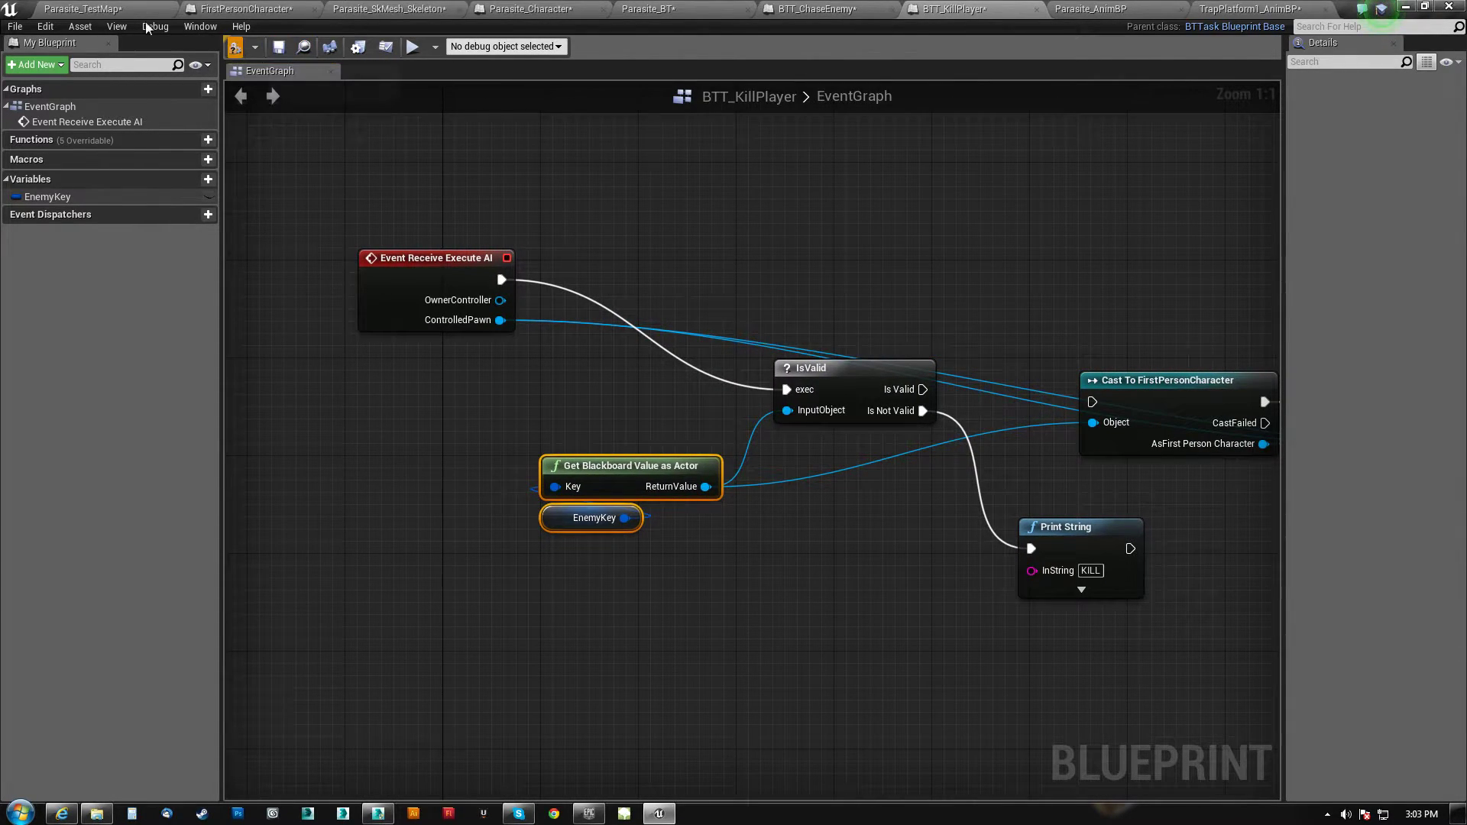
Play-test Parasite_TestMap to check whether the KILL message prints from the Is Not Valid branch
click(115, 9)
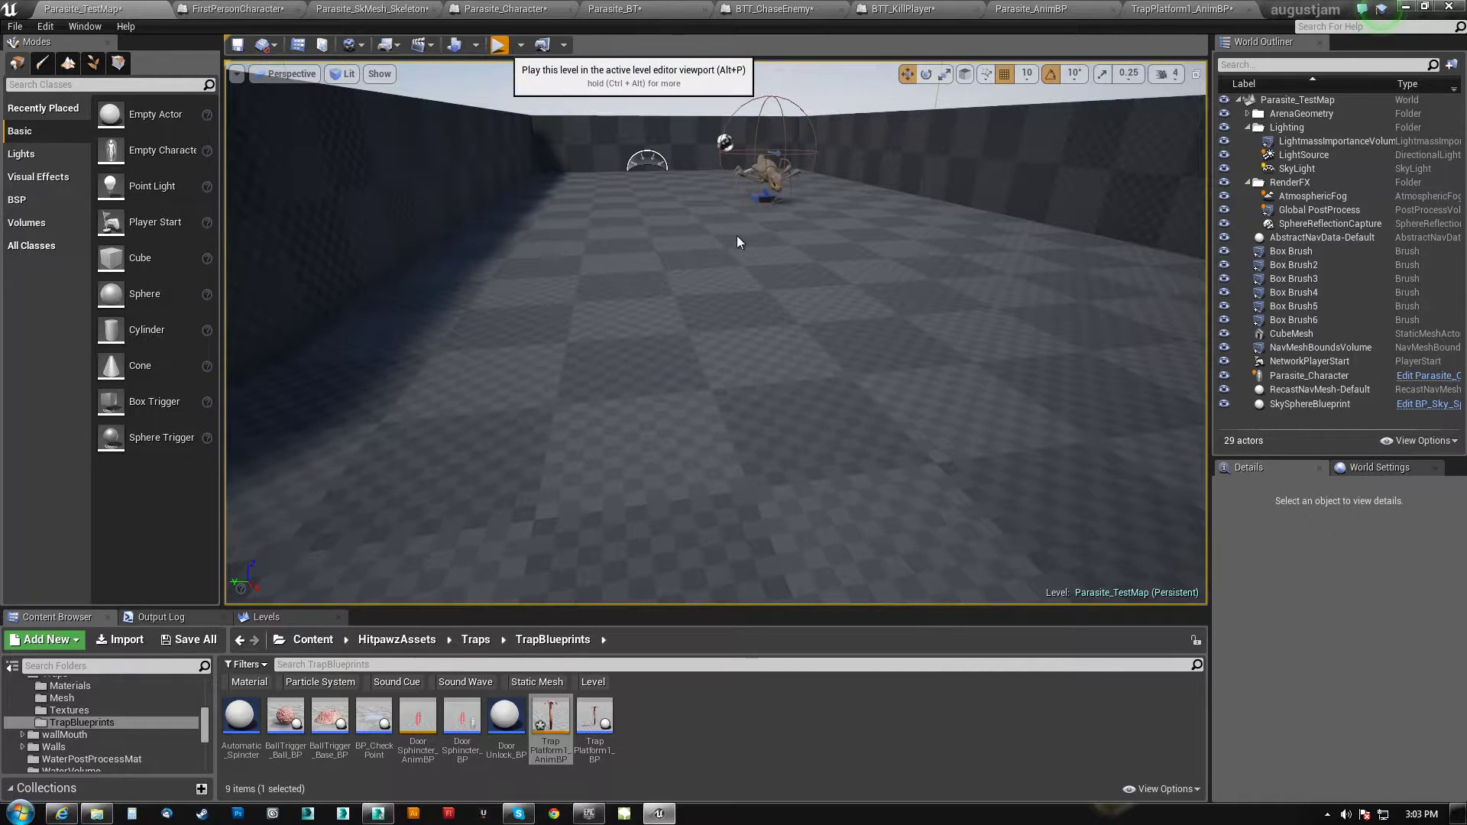
click(506, 51)
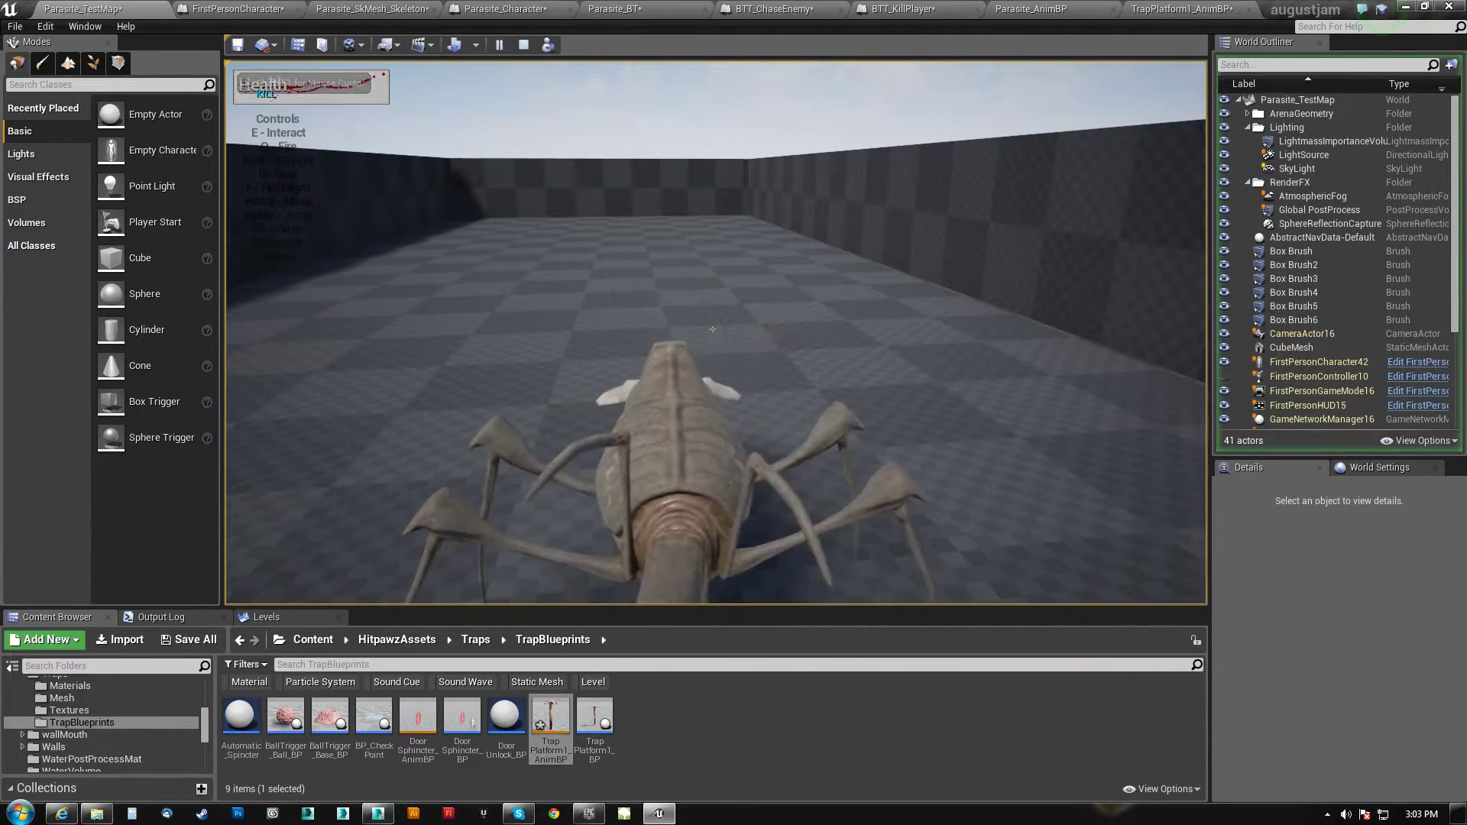
key(Escape)
Make the EnemyKey variable in BTT_KillPlayer publicly editable and compile the blueprint
click(921, 11)
right_drag(814, 237, 660, 244)
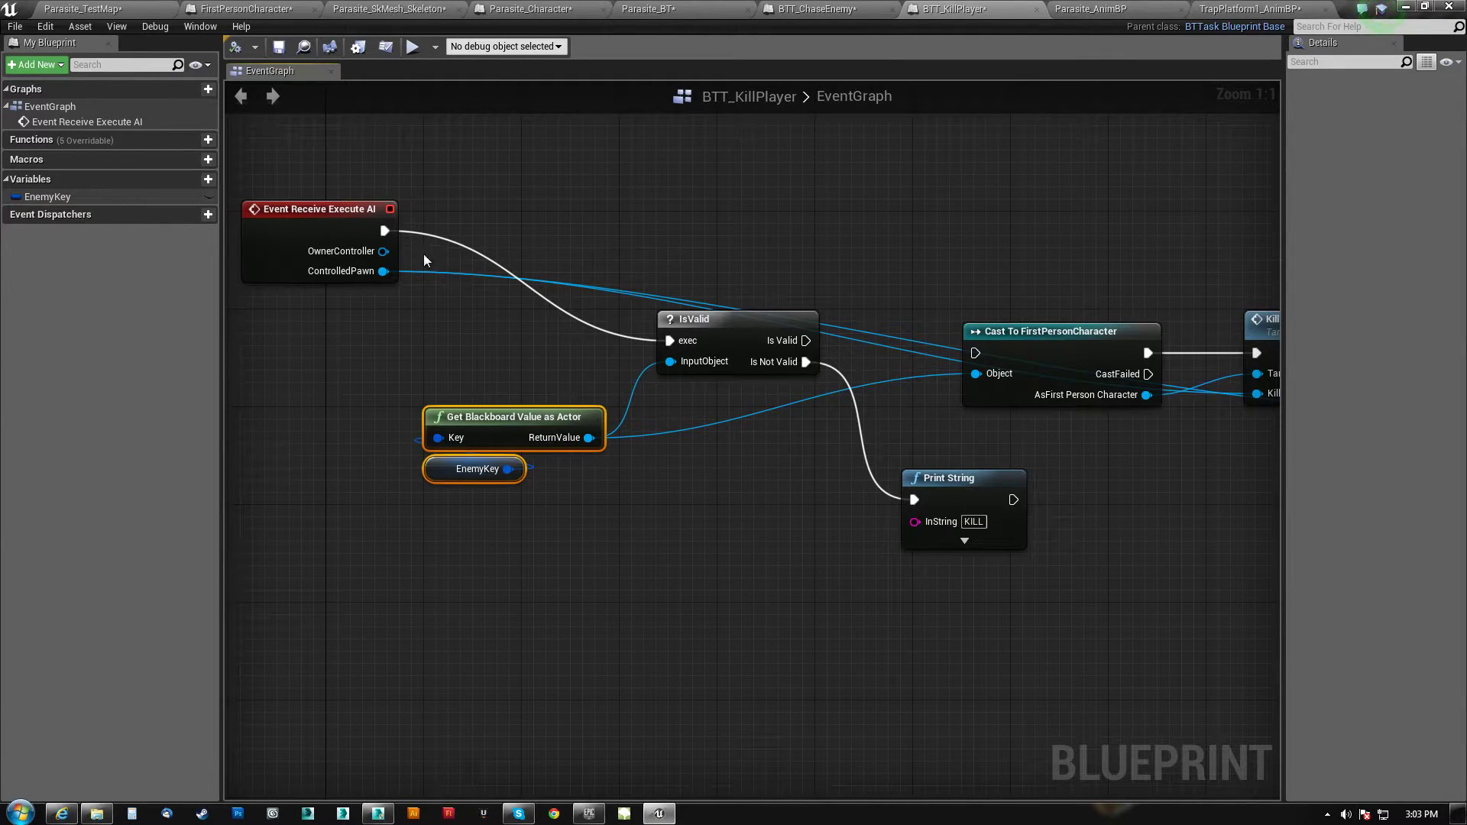
click(208, 197)
click(236, 47)
Set the Enemy Key of the BTT_KillPlayer task under KillSequence in Parasite_BT to Enemy
click(657, 10)
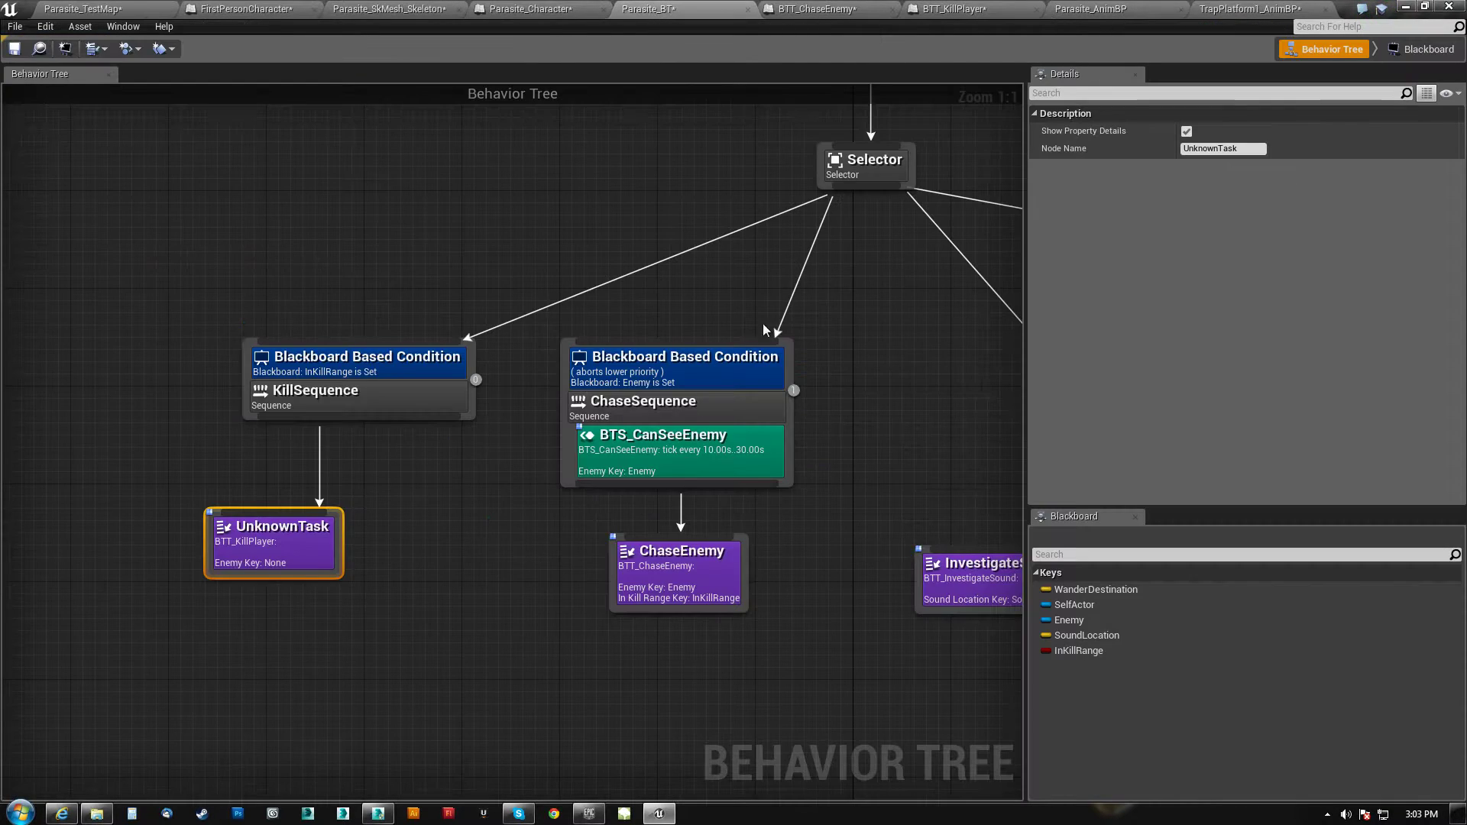
click(390, 500)
click(377, 359)
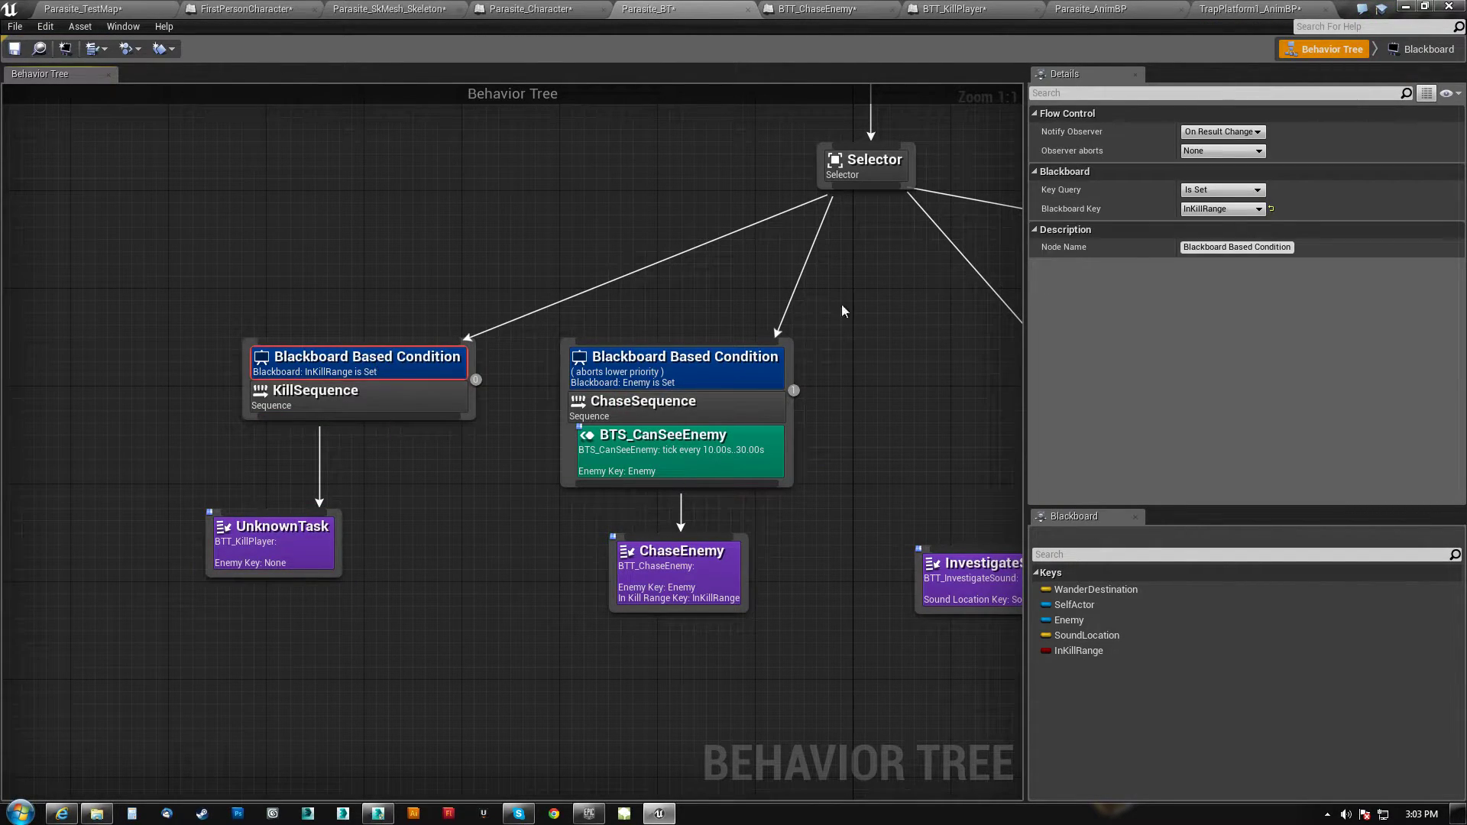
click(291, 546)
right_drag(447, 524, 398, 534)
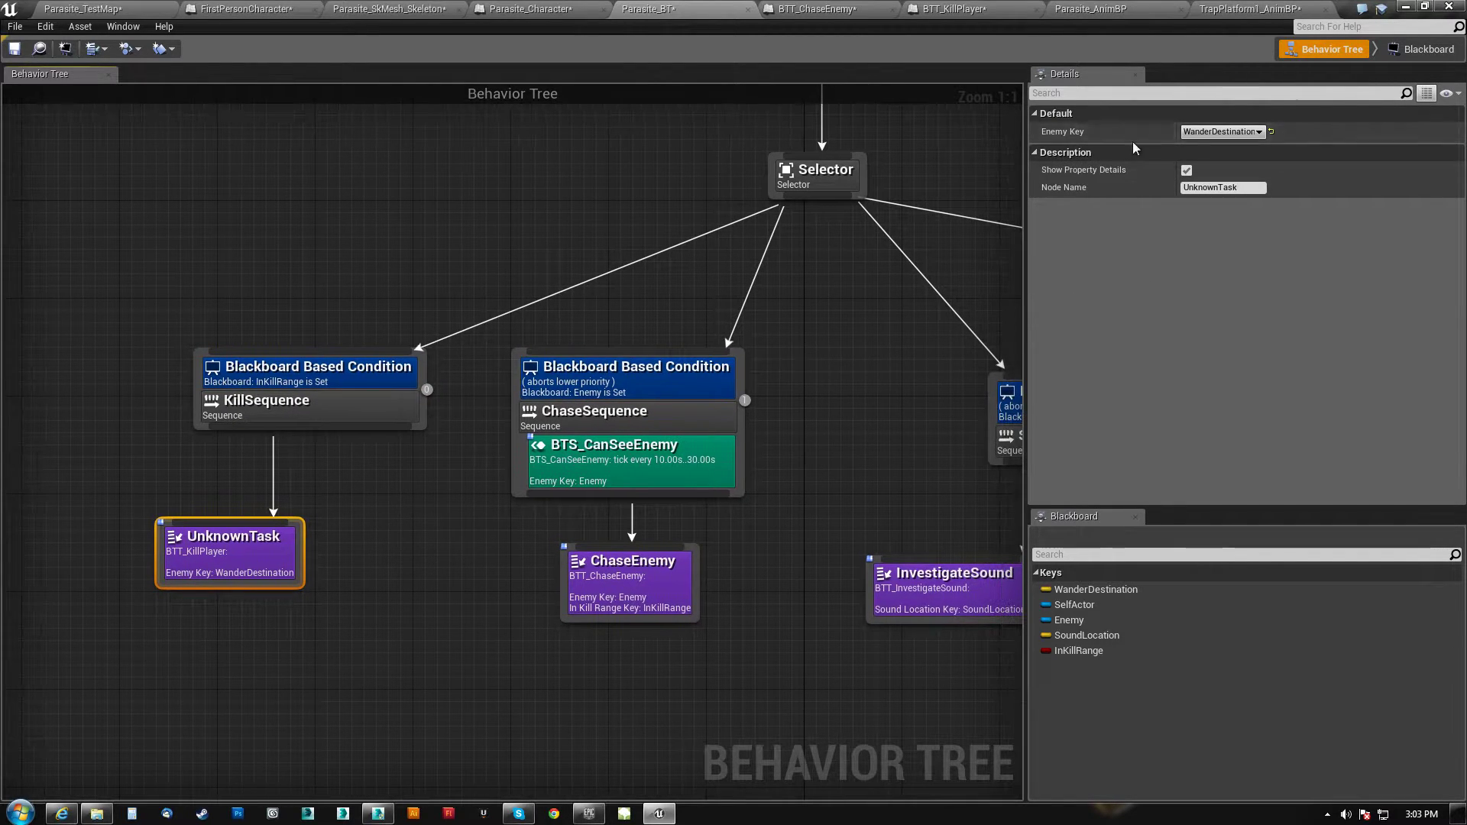
click(1220, 134)
click(1208, 180)
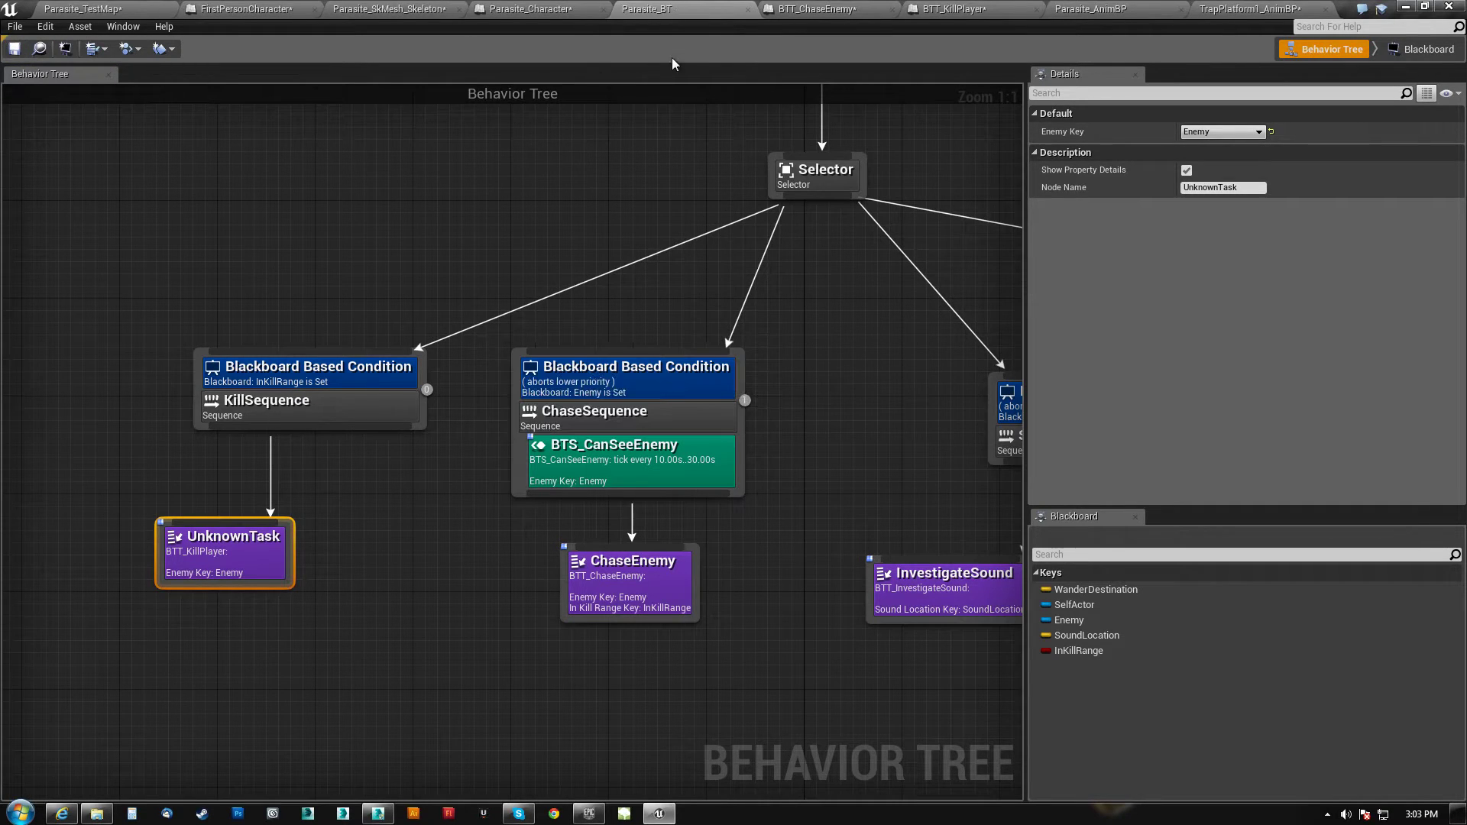
Reconnect Is Valid to Cast To FirstPersonCharacter in BTT_KillPlayer and delete the debug Print String
click(953, 8)
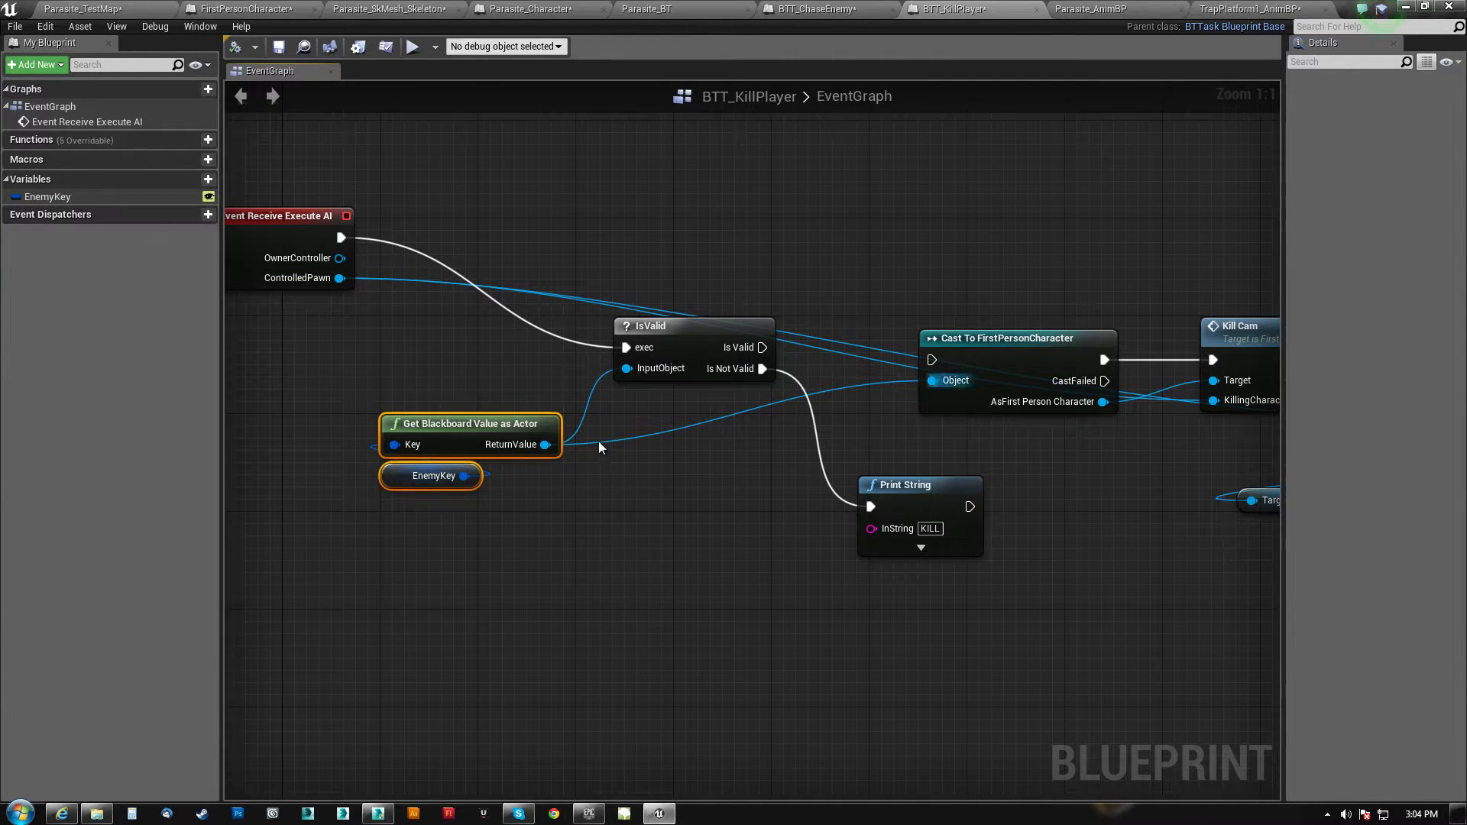
drag(763, 346, 931, 359)
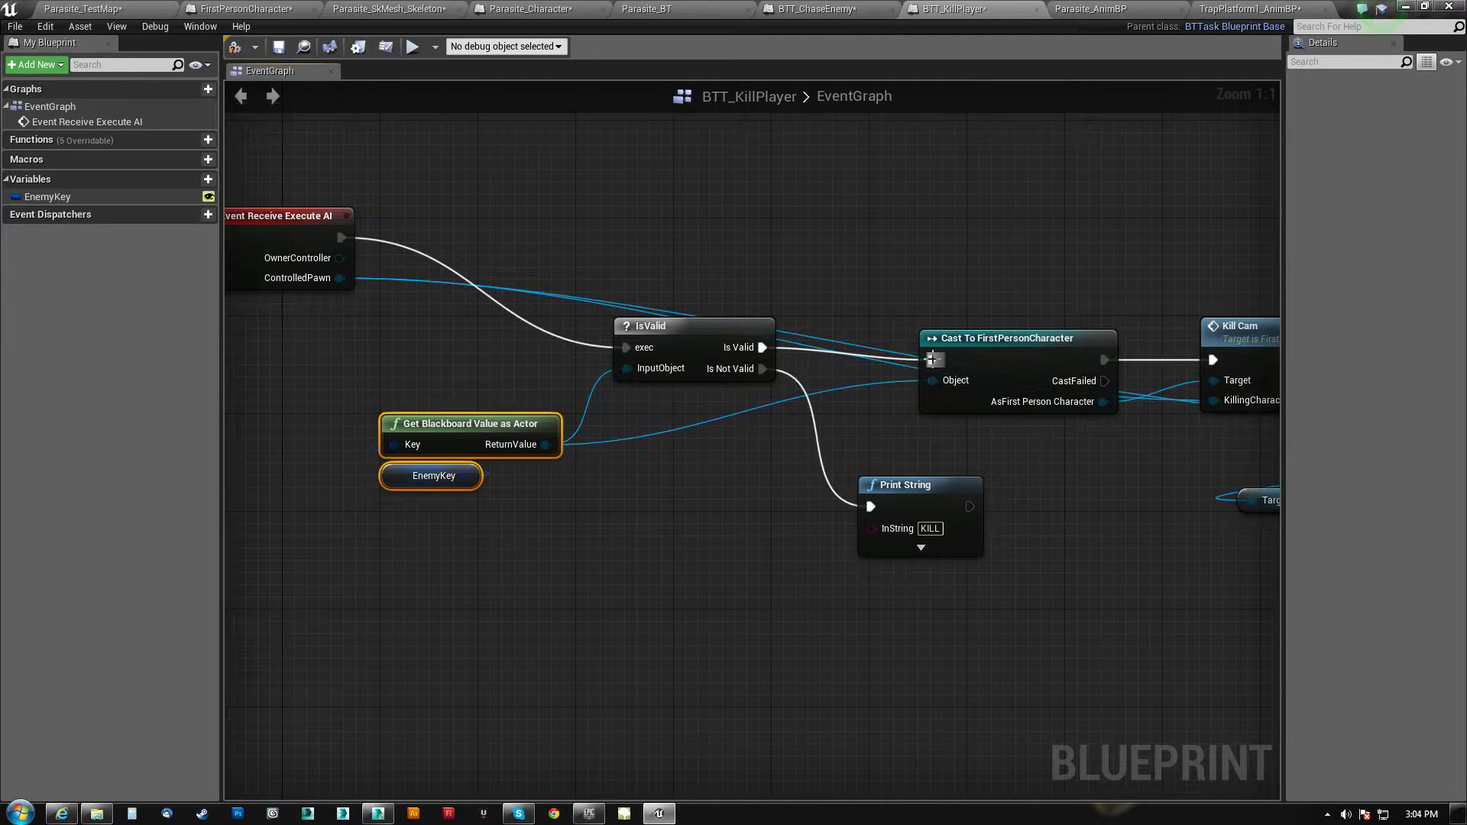
click(920, 485)
key(Delete)
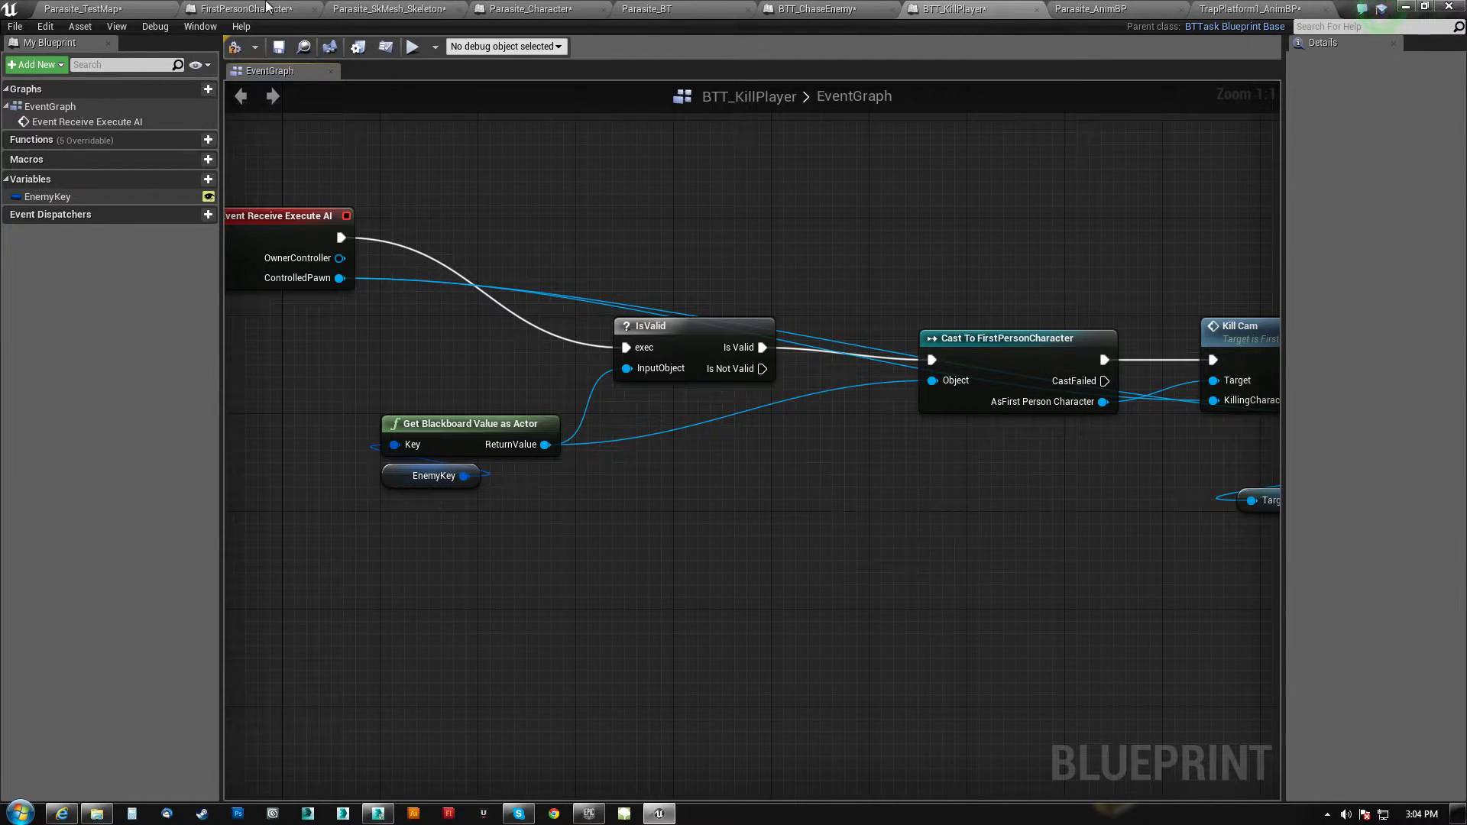
Play-test Parasite_TestMap with the restored kill logic and let the parasite catch the player
click(130, 11)
click(498, 44)
key(w)
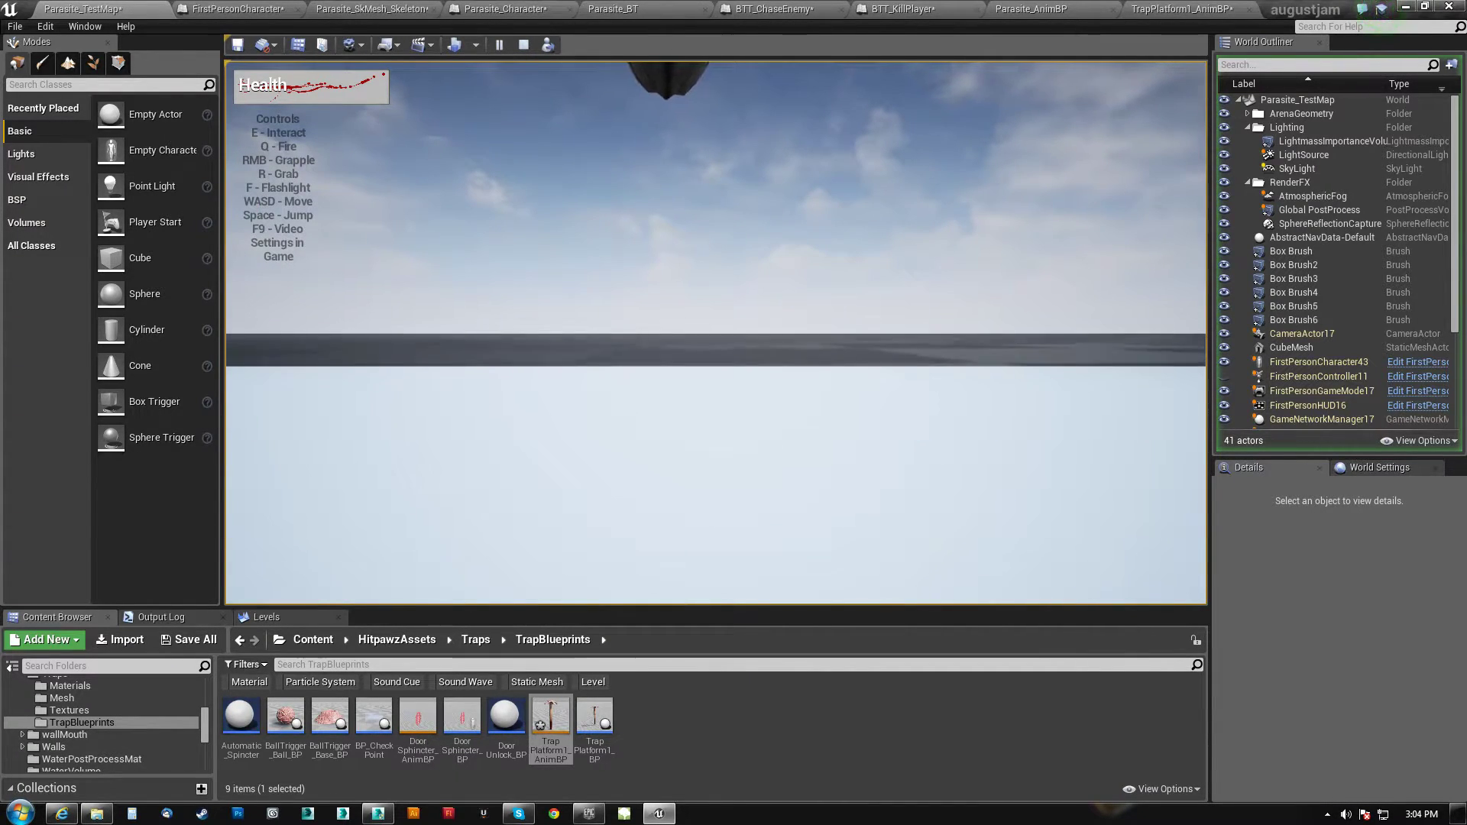
key(Escape)
Inspect the parasite up close in the level and play-test its kill sequence again
right_drag(713, 360, 749, 362)
key(w)
key(s)
key(w)
key(s)
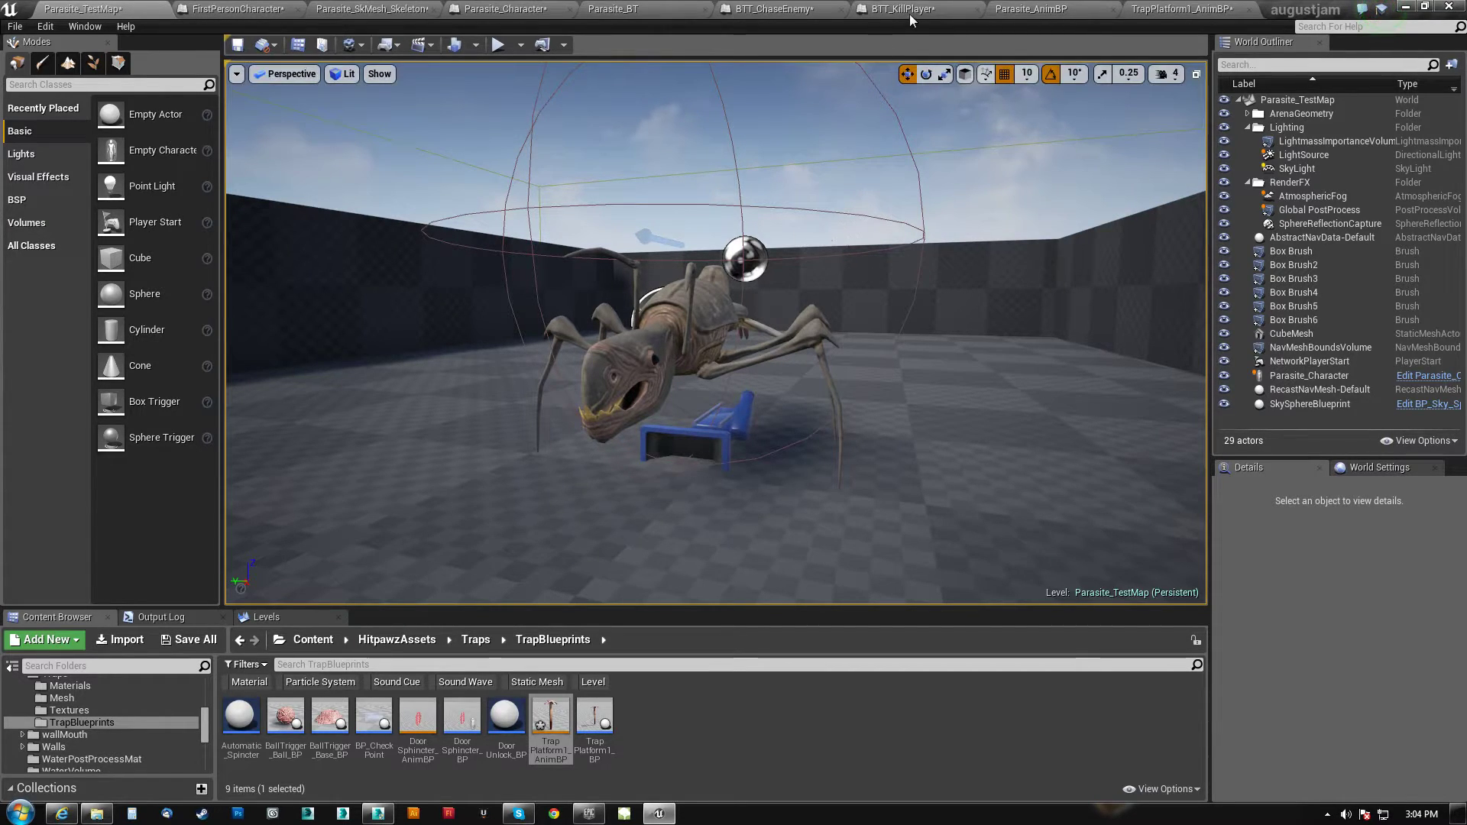
click(665, 12)
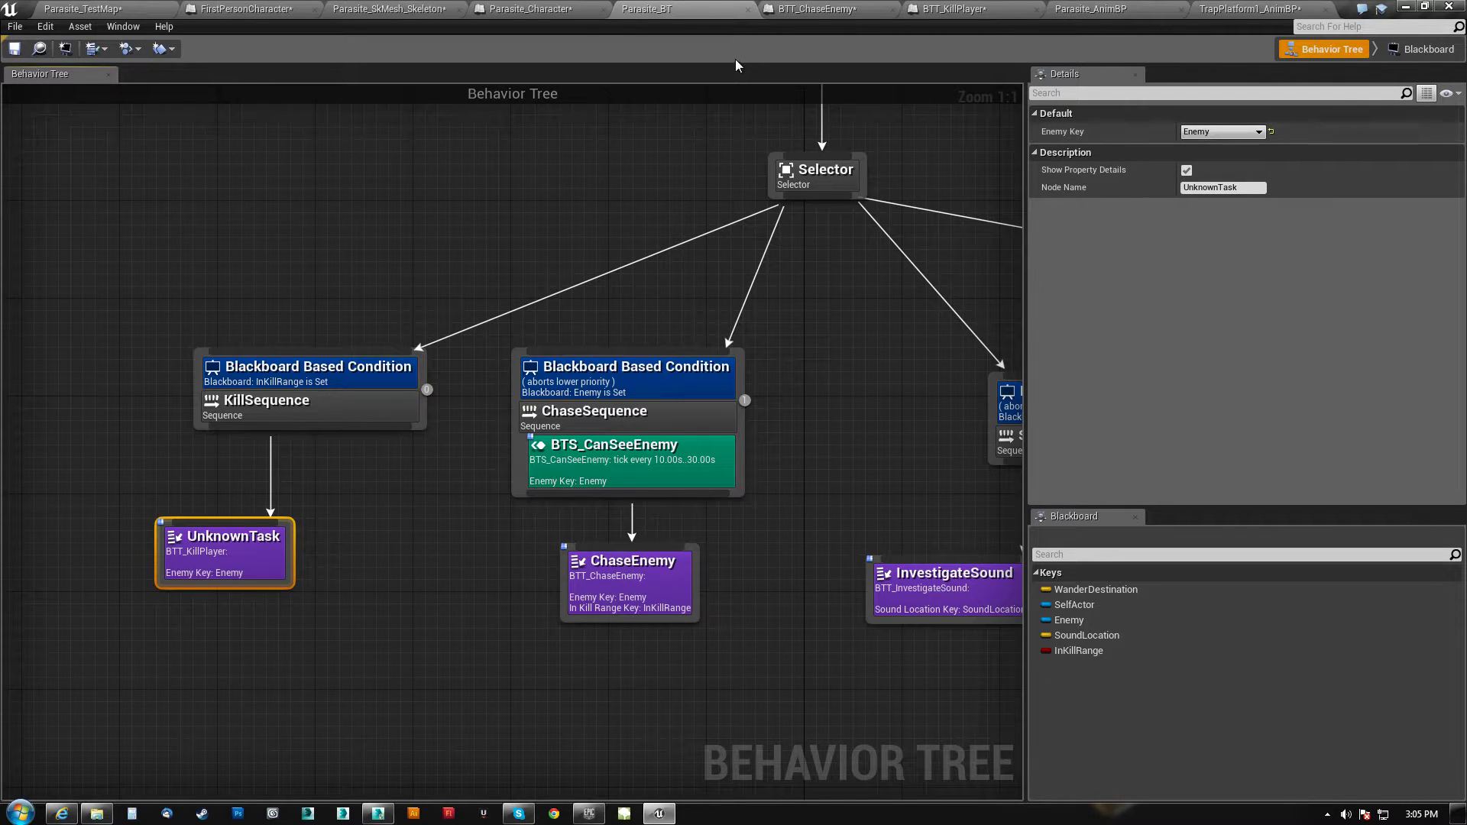
click(57, 8)
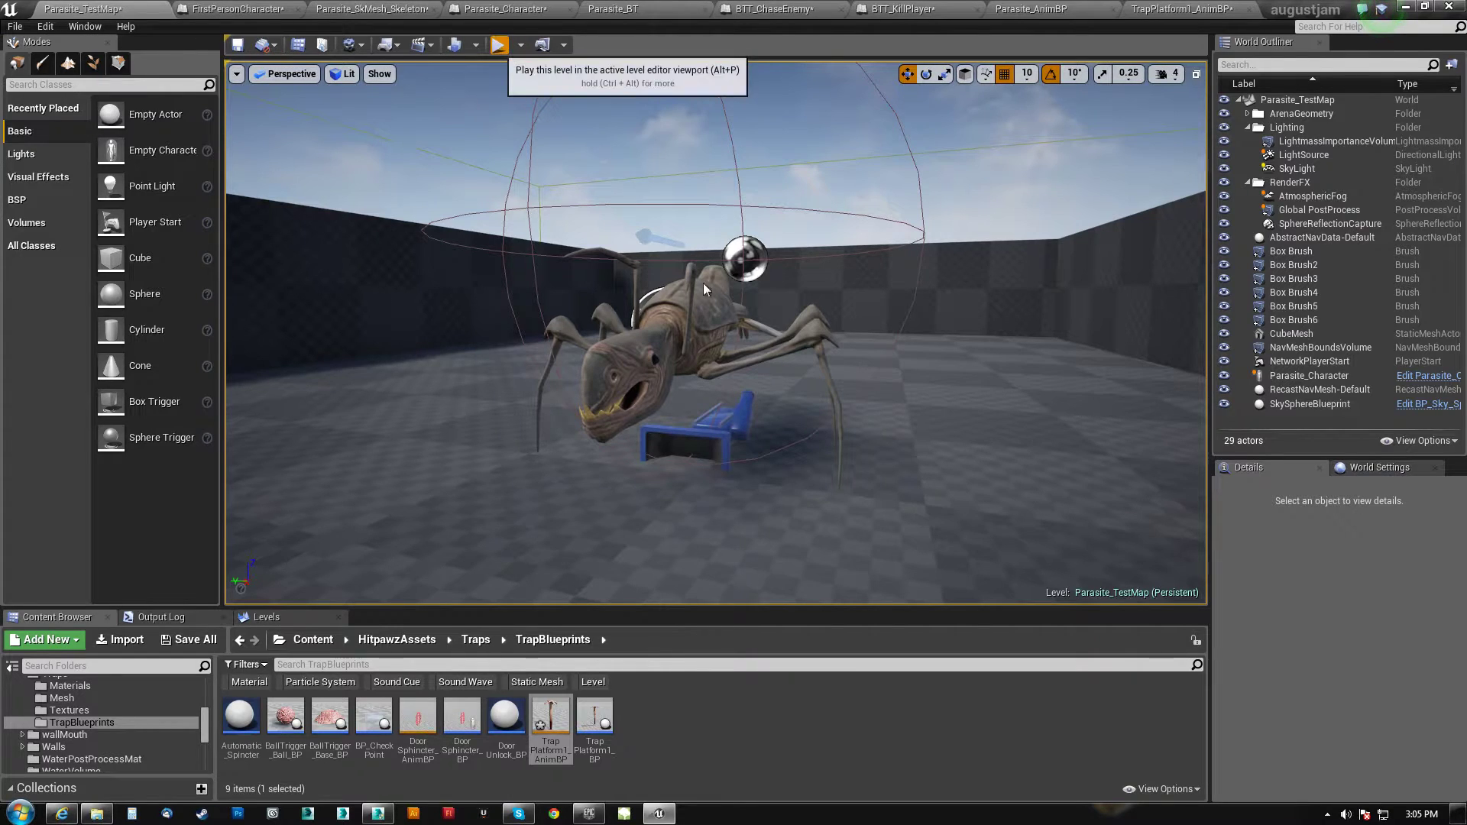
click(499, 44)
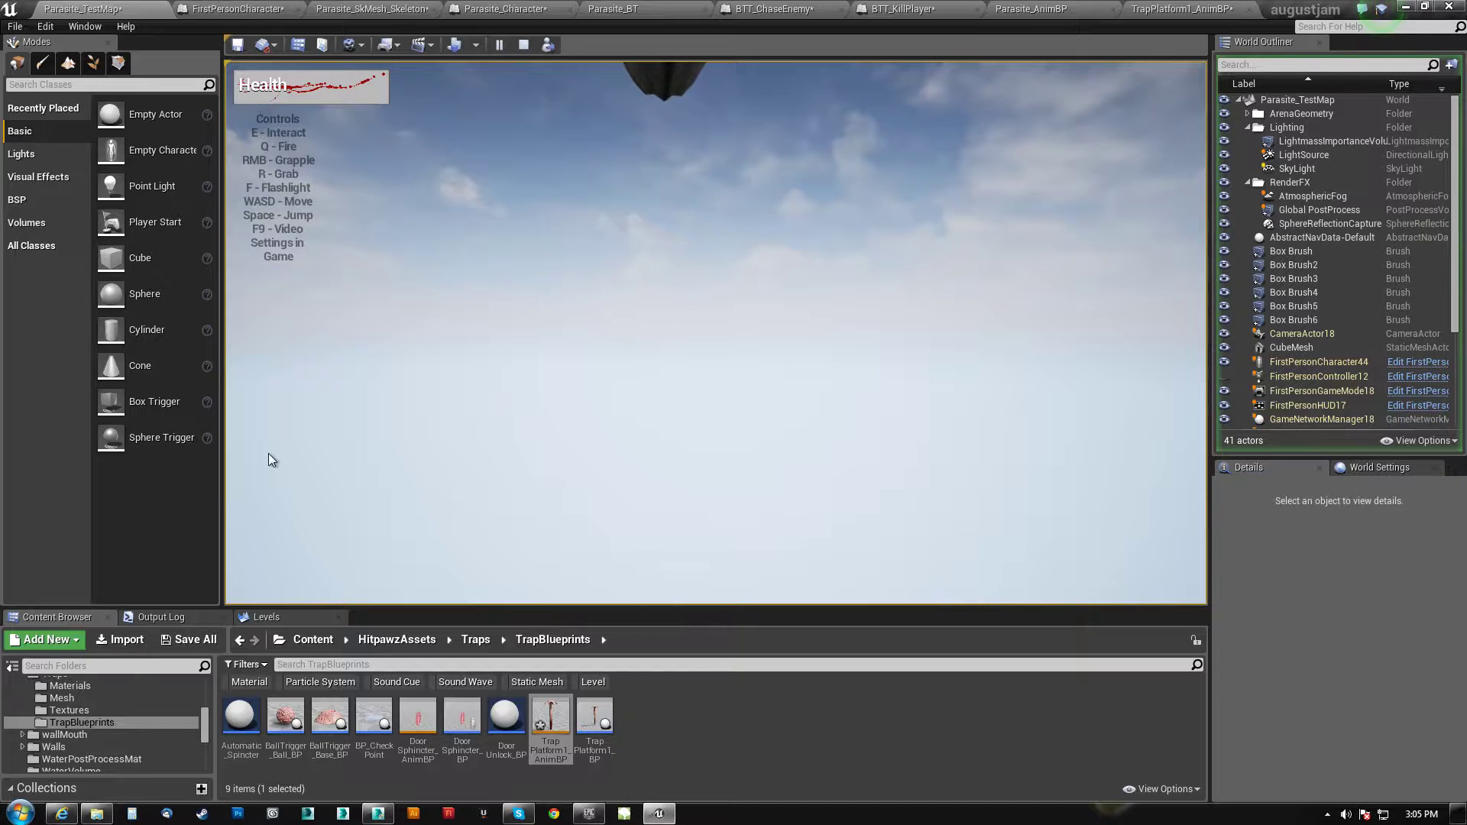
key(Escape)
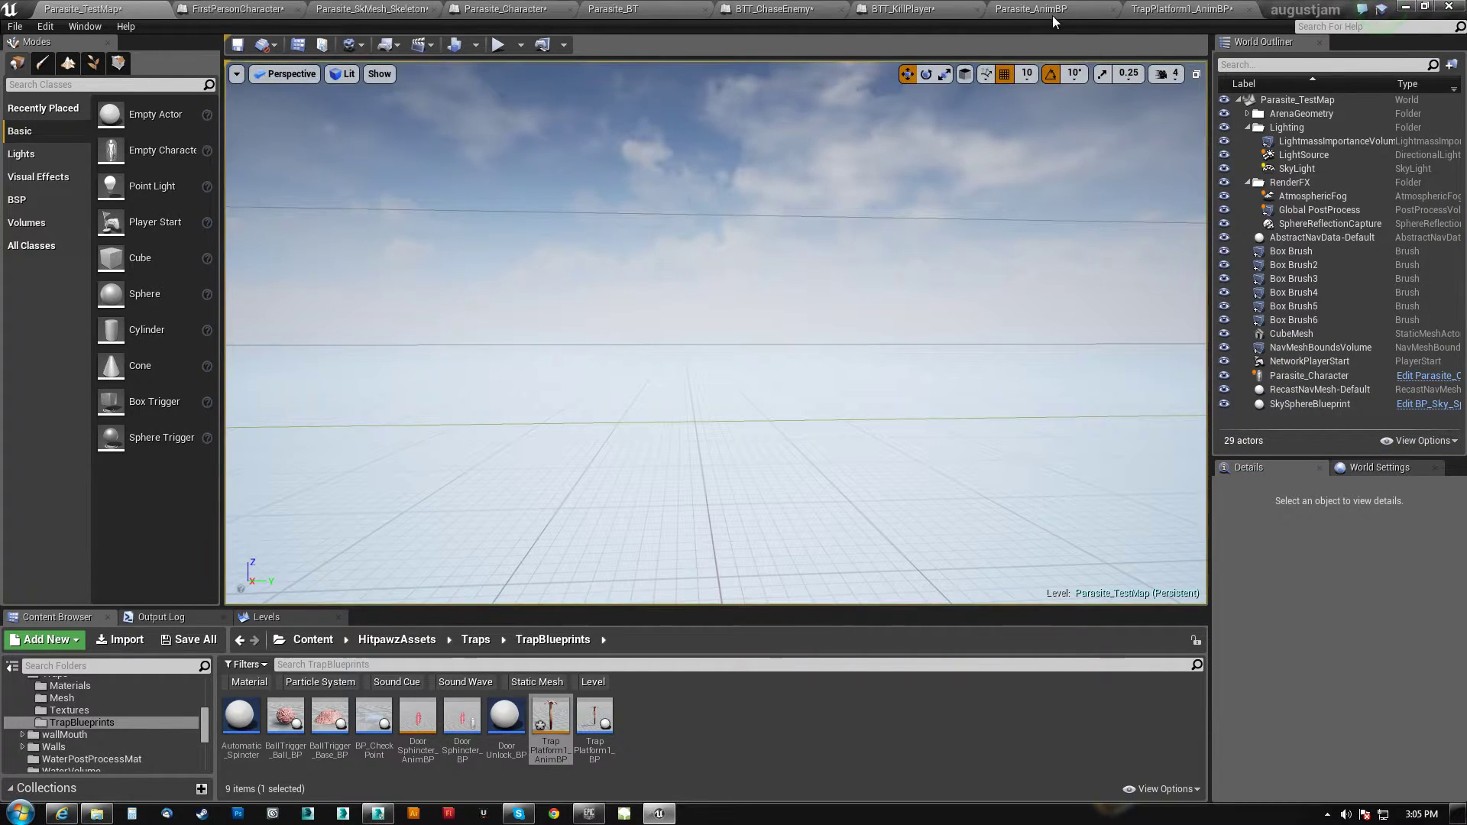
Open Parasite_KillMontage from the Parasite_AnimBP animation assets and pause its preview
click(1032, 9)
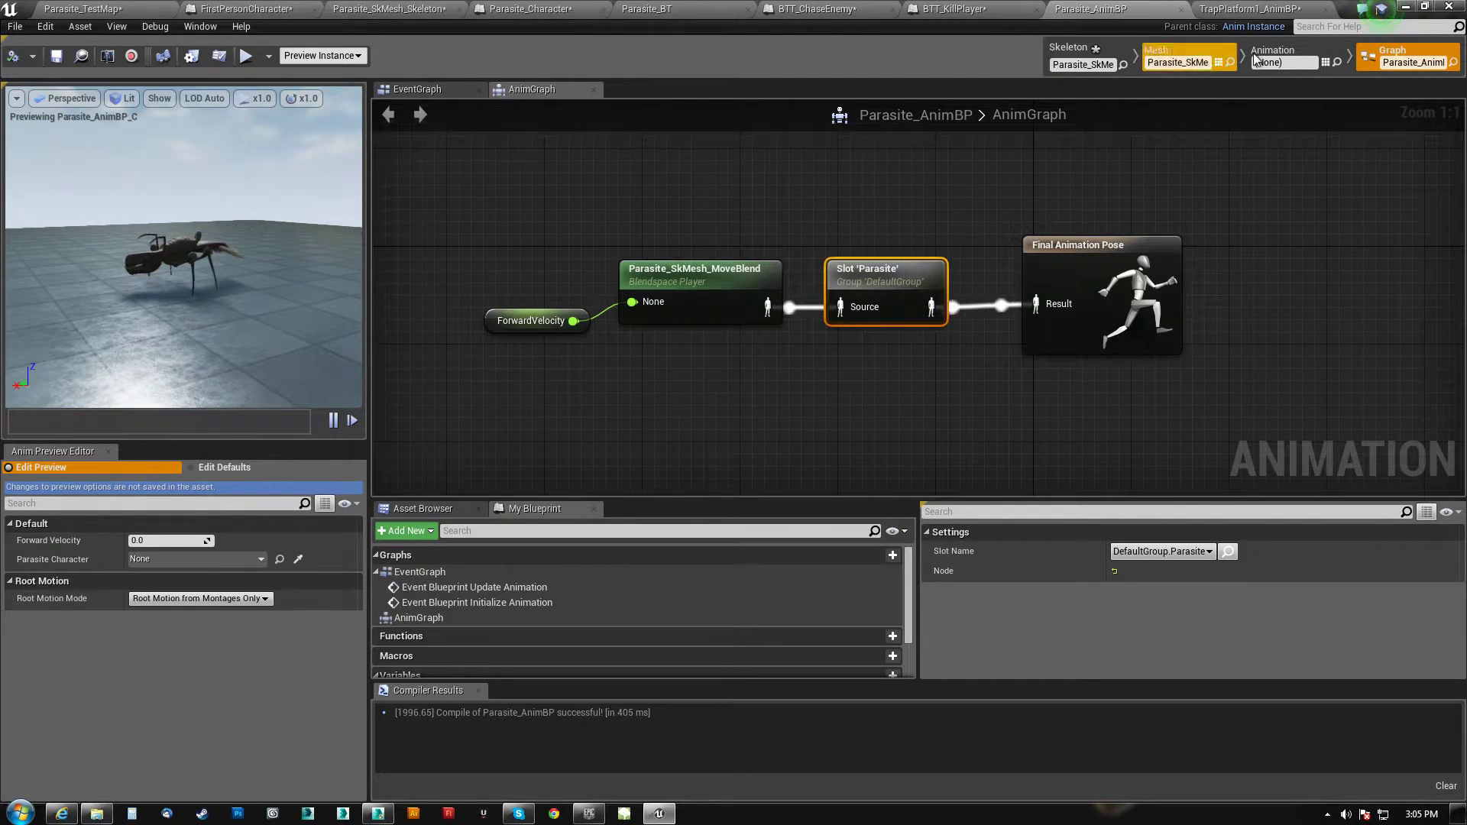
click(1278, 52)
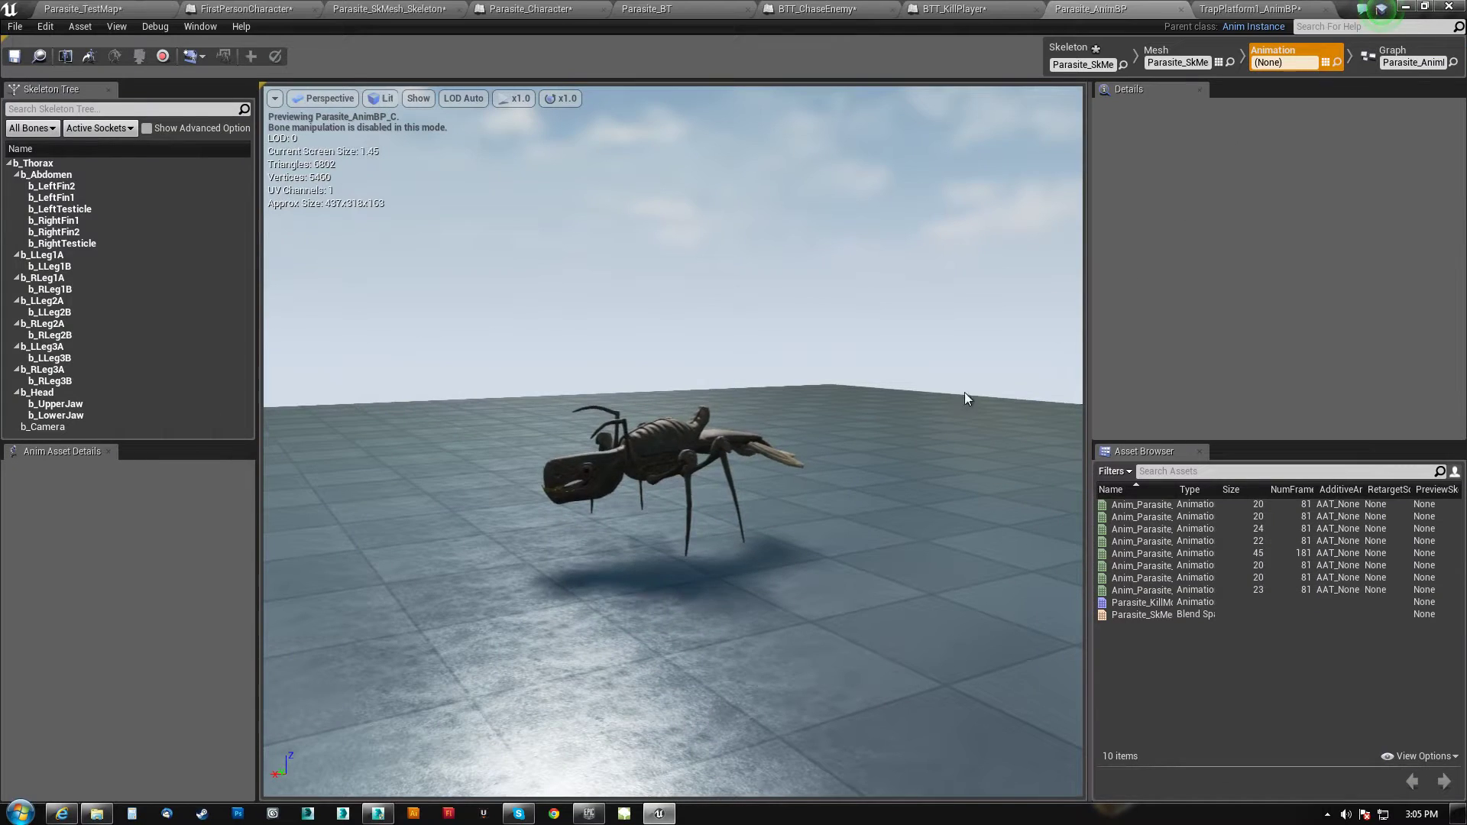
click(1133, 603)
double_click(1133, 603)
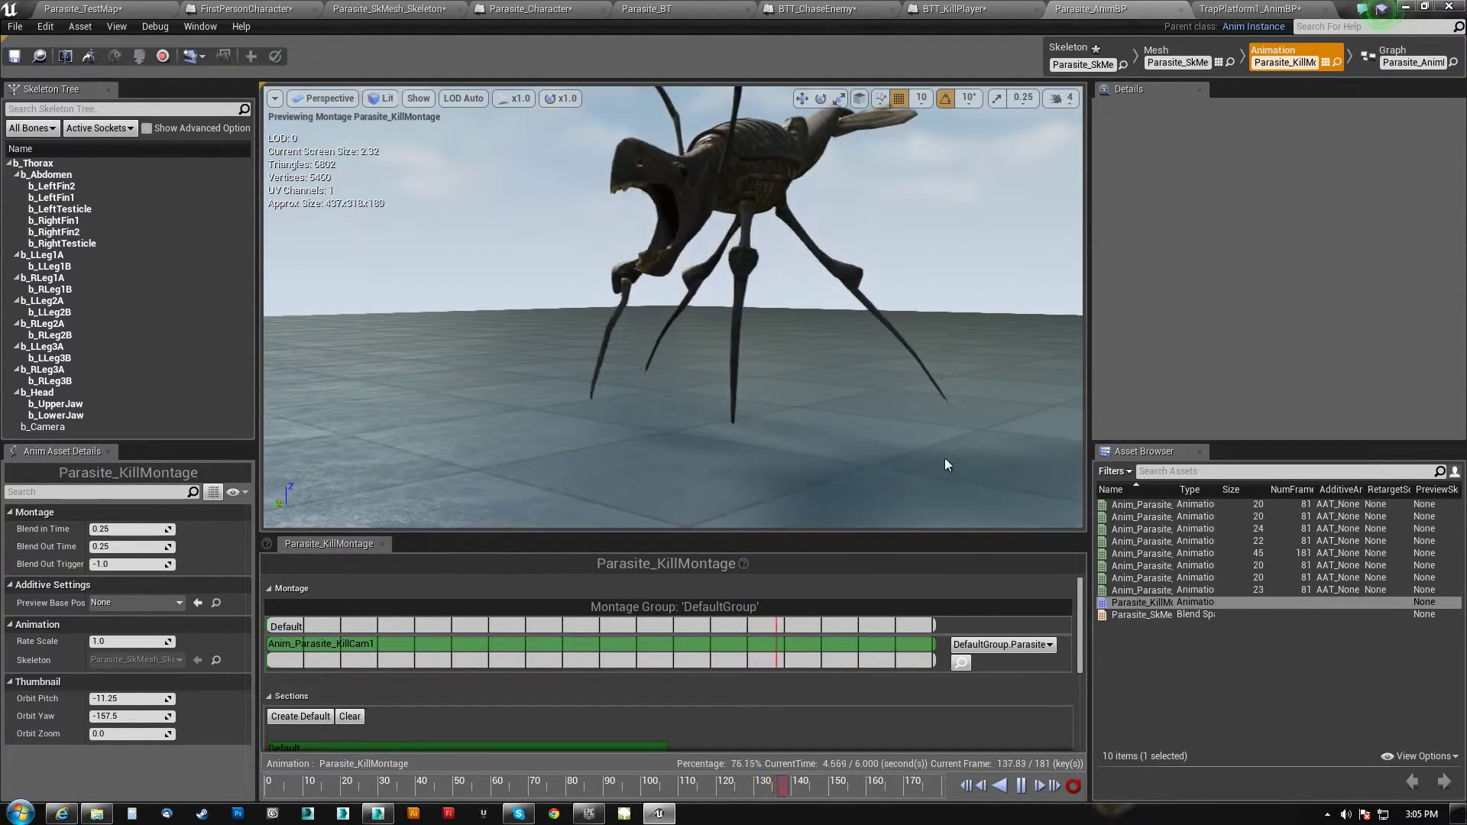
scroll(993, 672, down, 5)
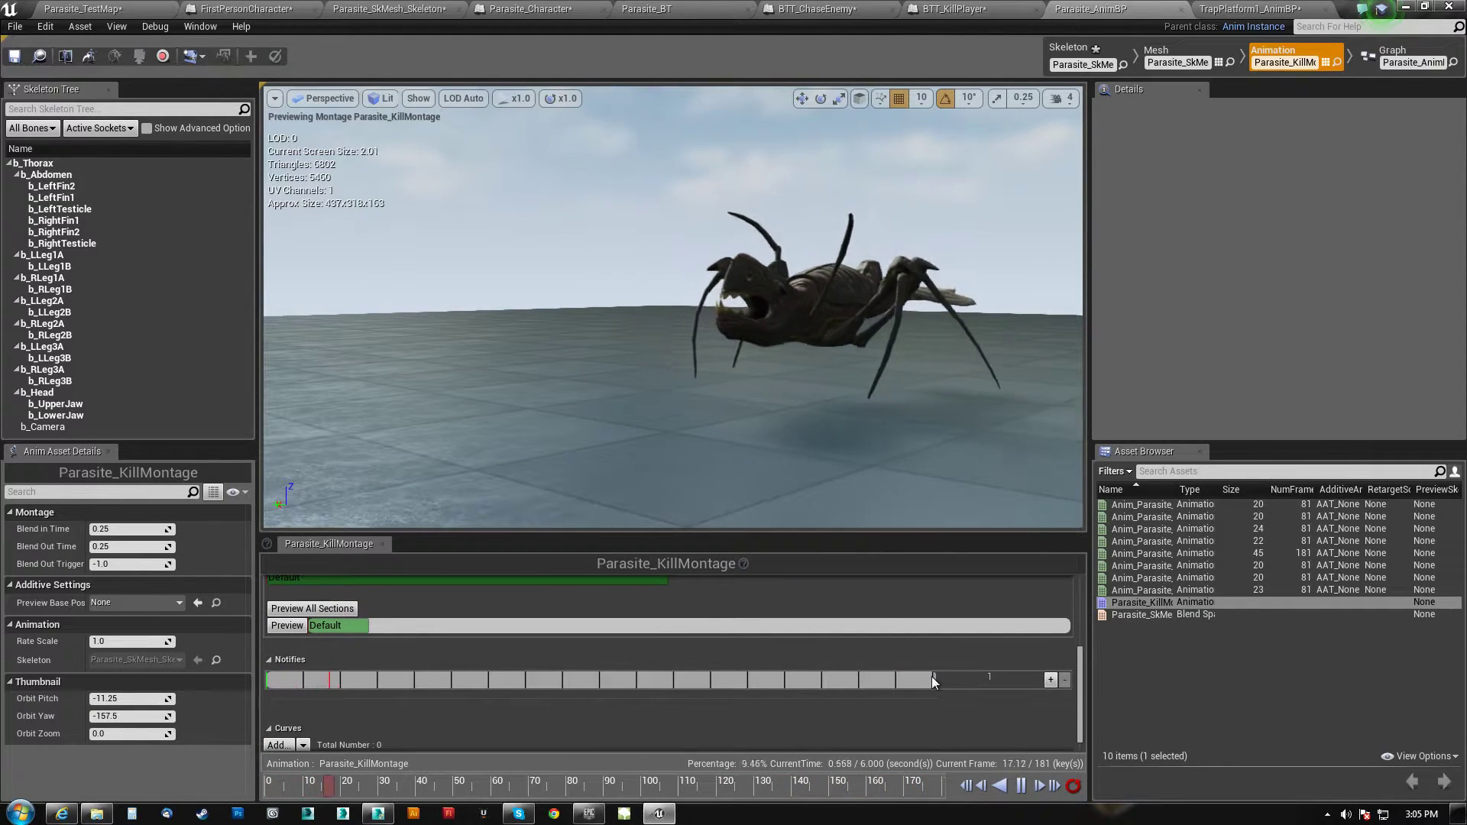
click(1021, 785)
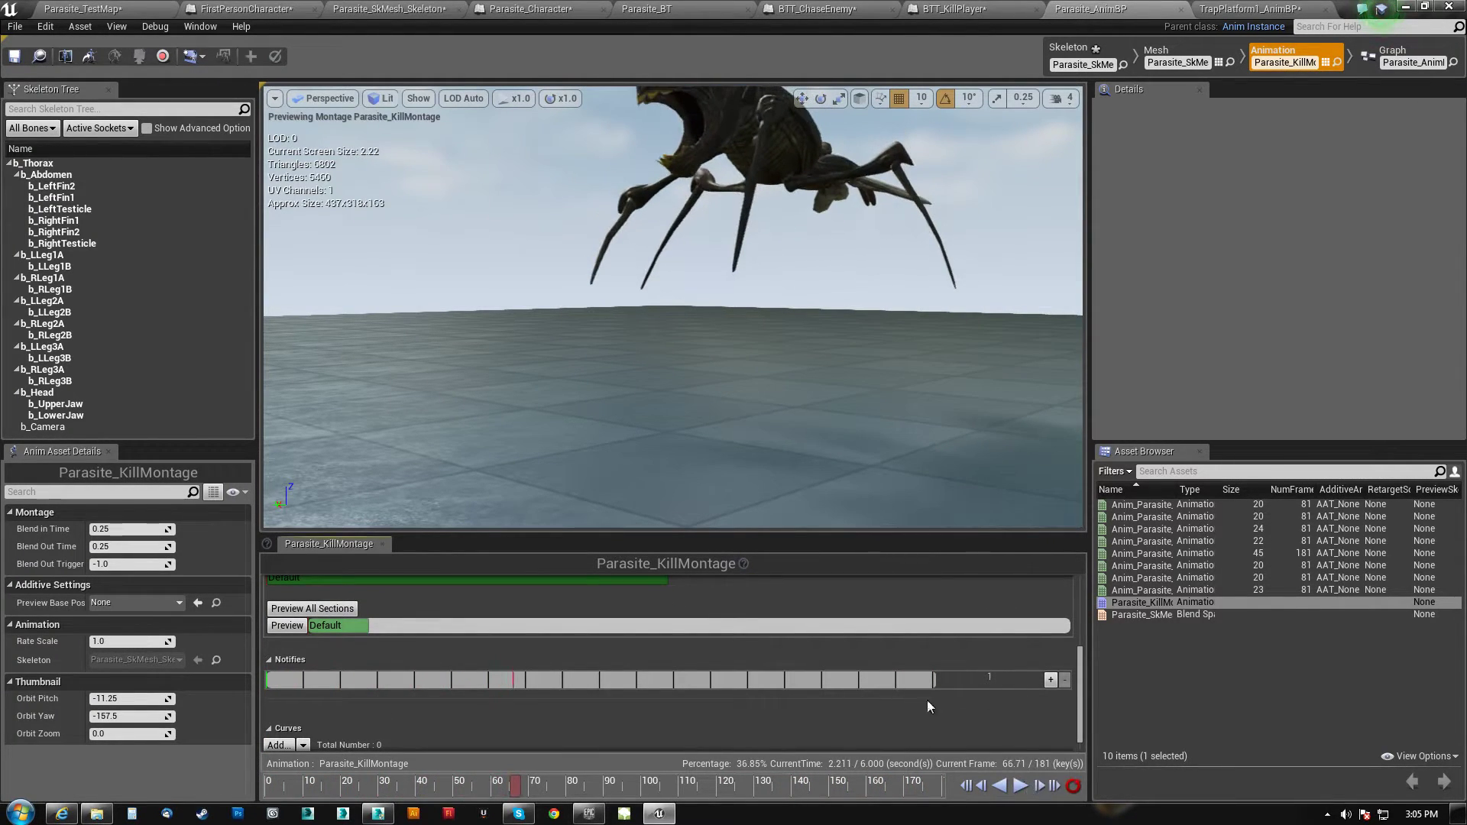
Add a notify named KILLShot at the end of the Parasite_KillMontage notify track
scroll(931, 680, up, 1)
scroll(933, 680, down, 2)
right_click(929, 680)
mouse_move(995, 698)
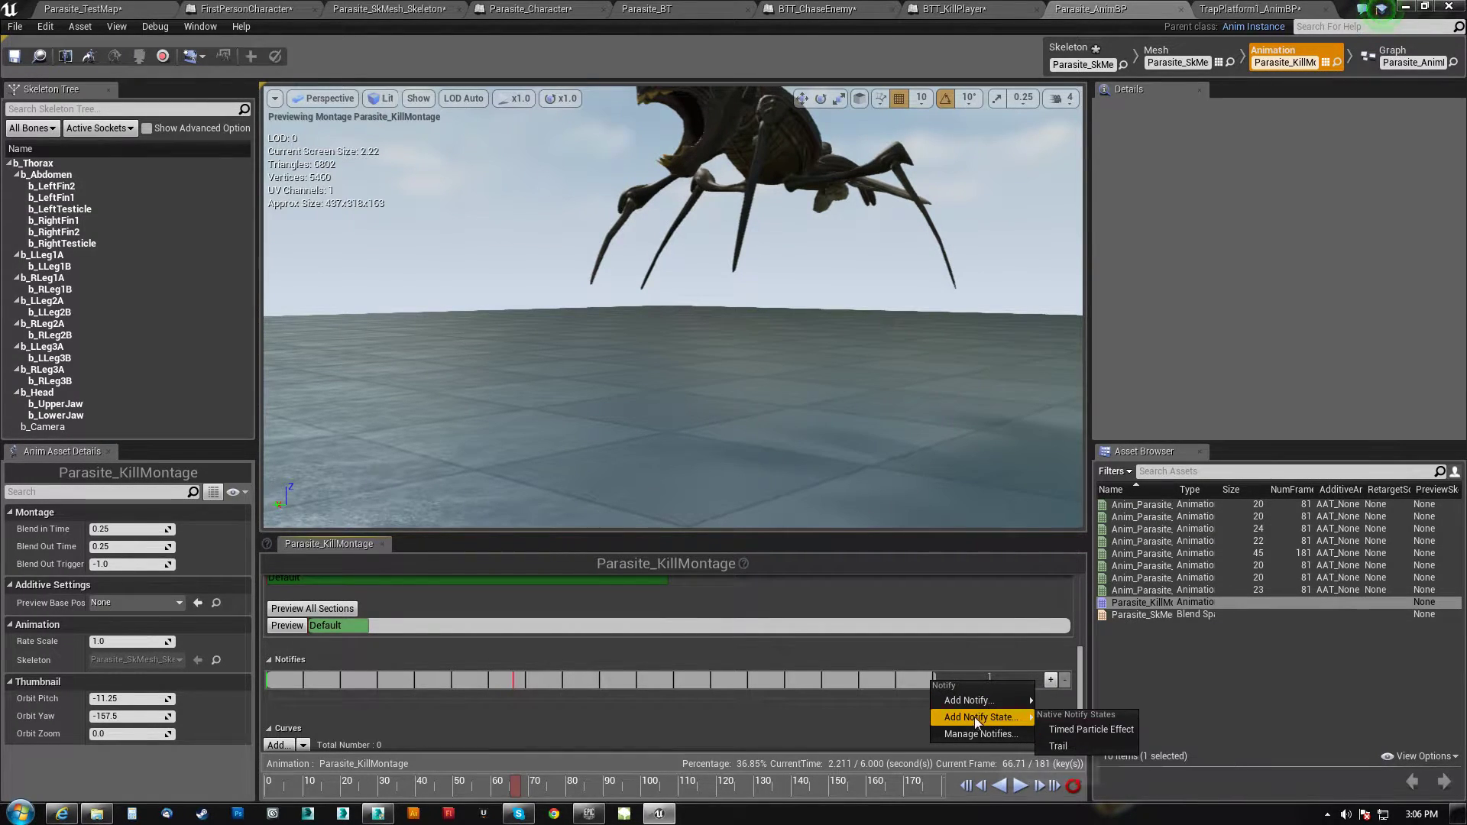
click(1071, 735)
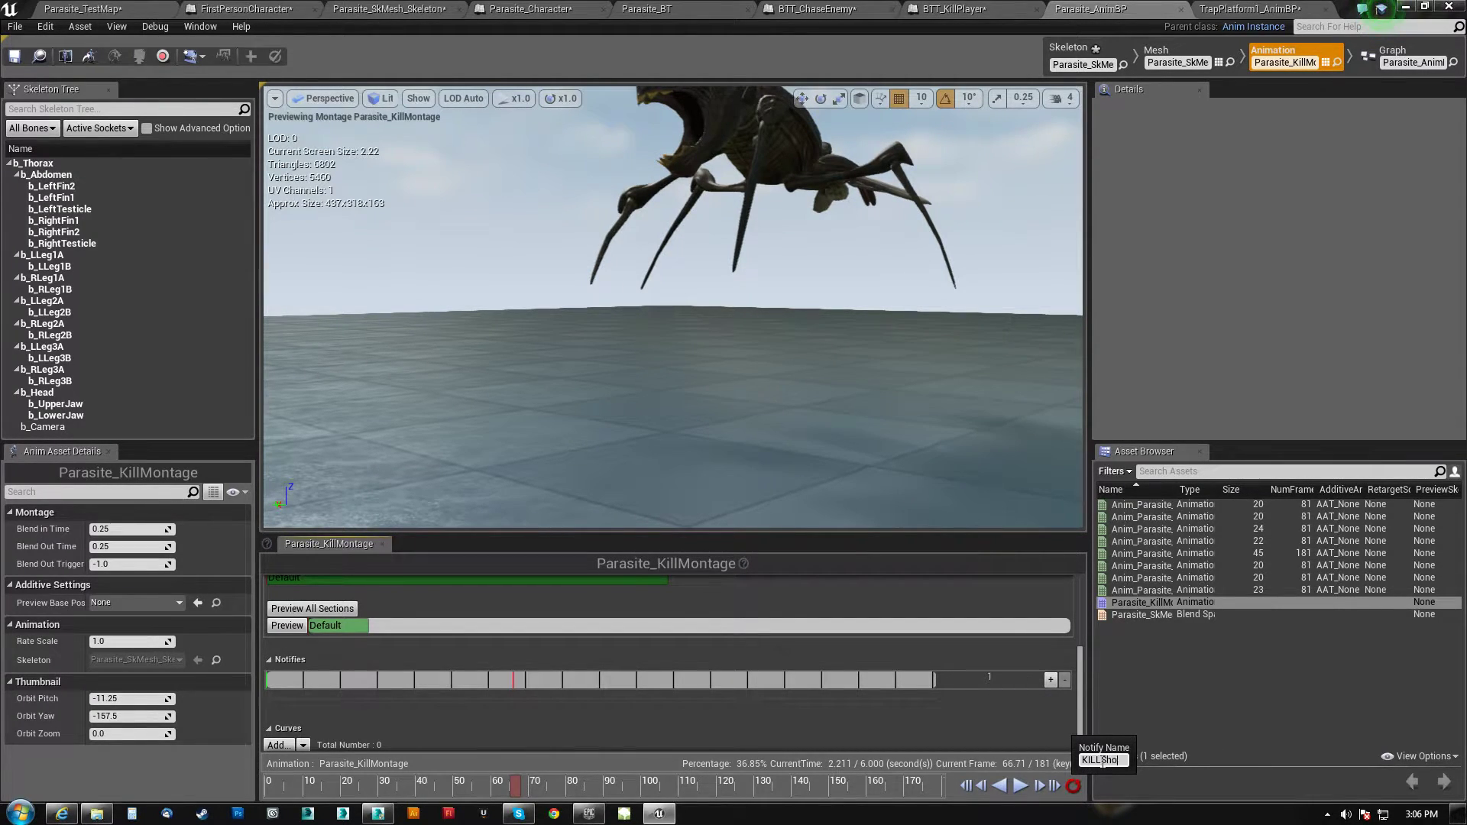
key(Return)
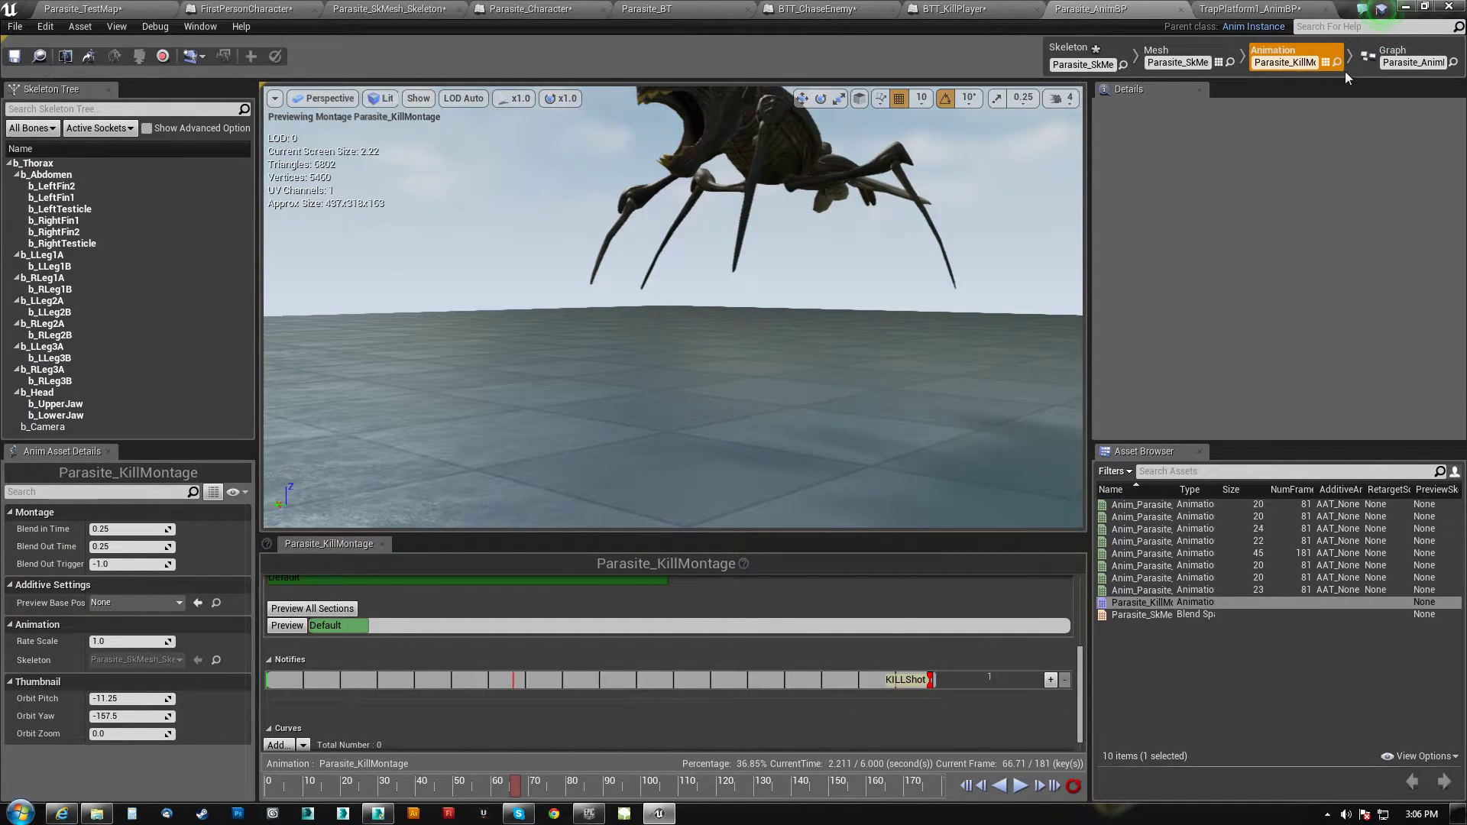
Add the AnimNotify_KILLShot event below the existing nodes in Parasite_AnimBP's EventGraph and compile the blueprint
click(1395, 54)
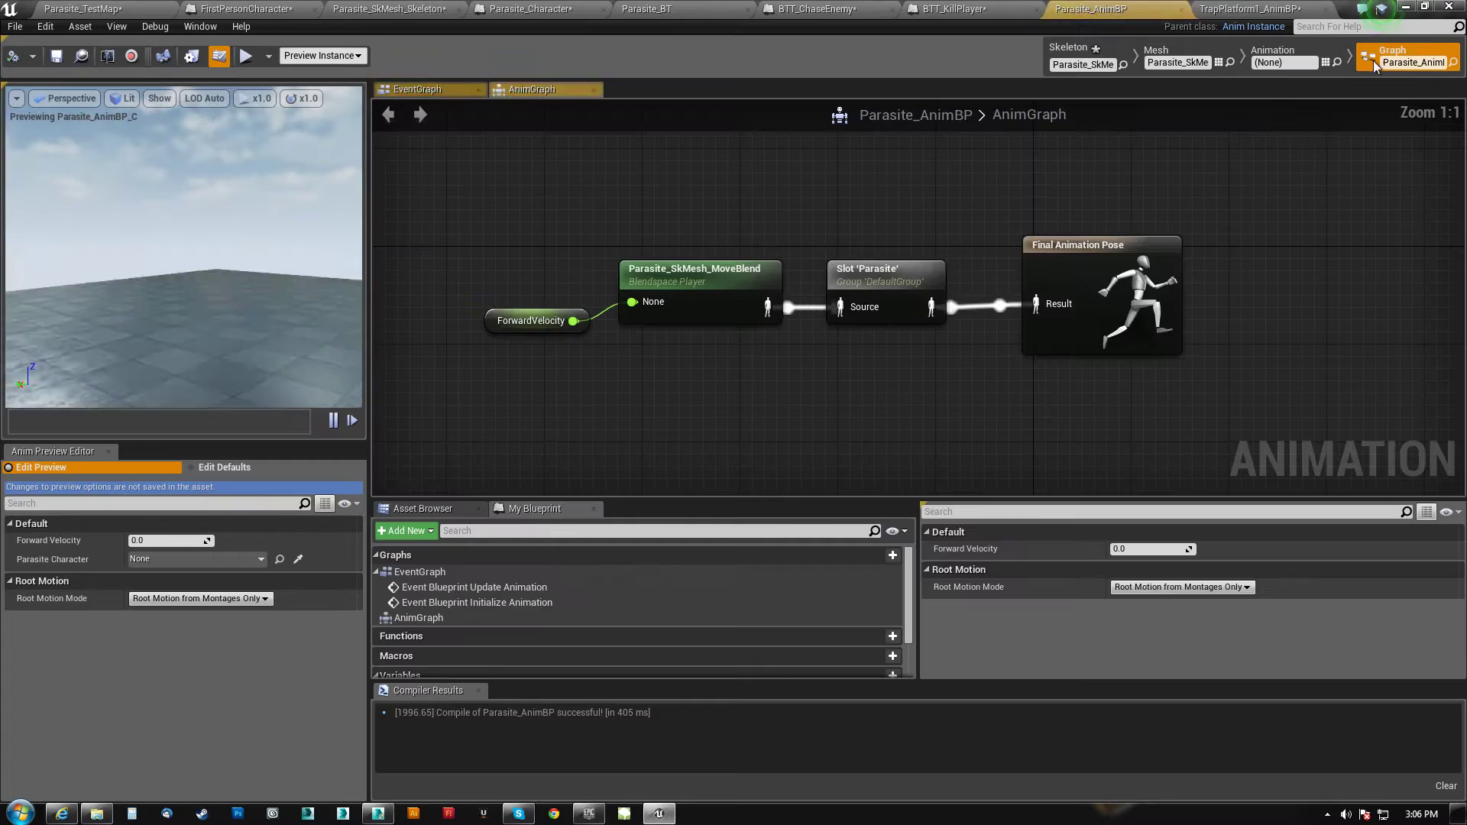
click(434, 89)
right_drag(772, 429, 698, 305)
right_click(589, 333)
text(k)
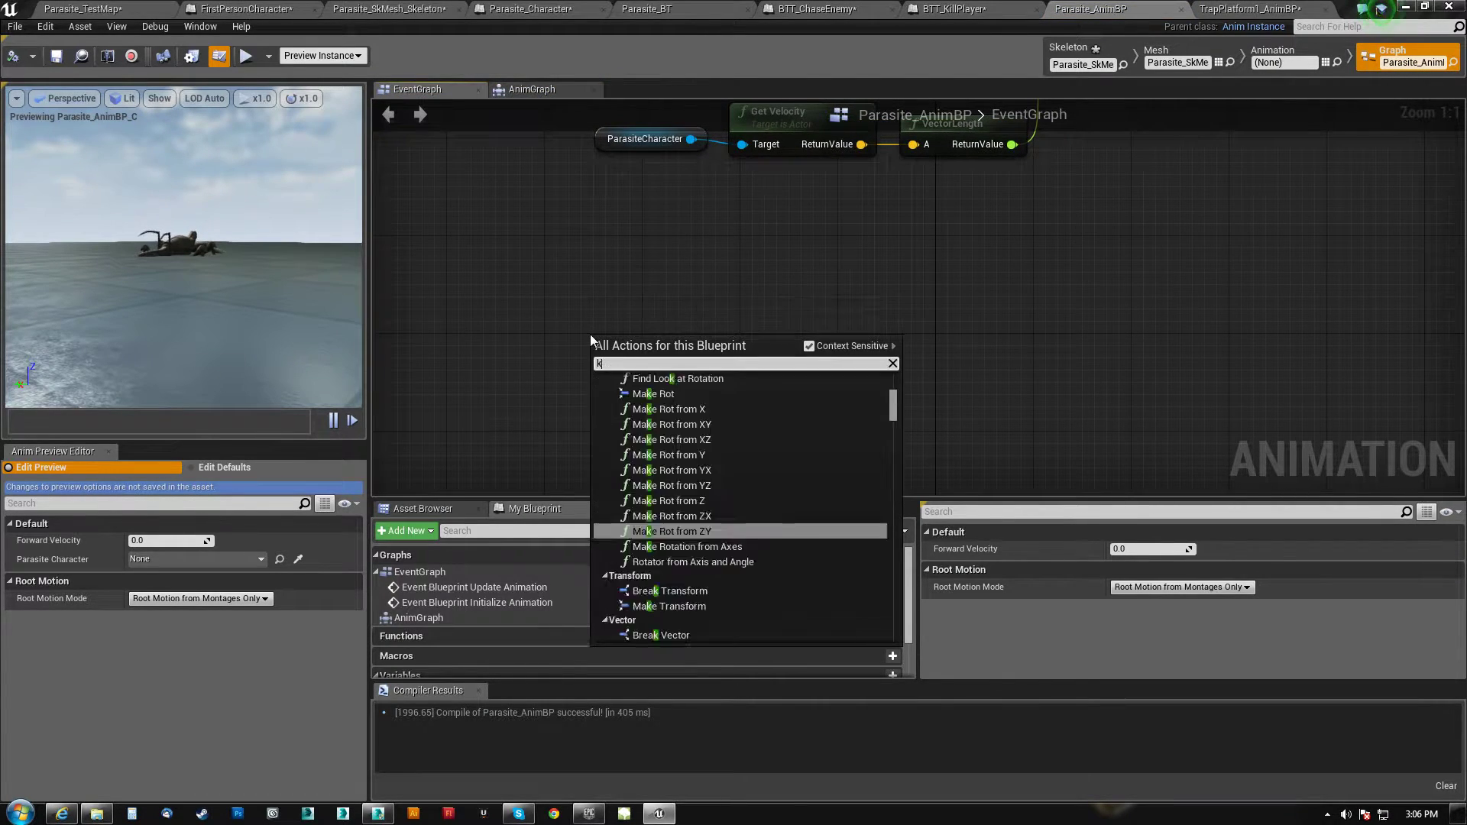
text(illsho)
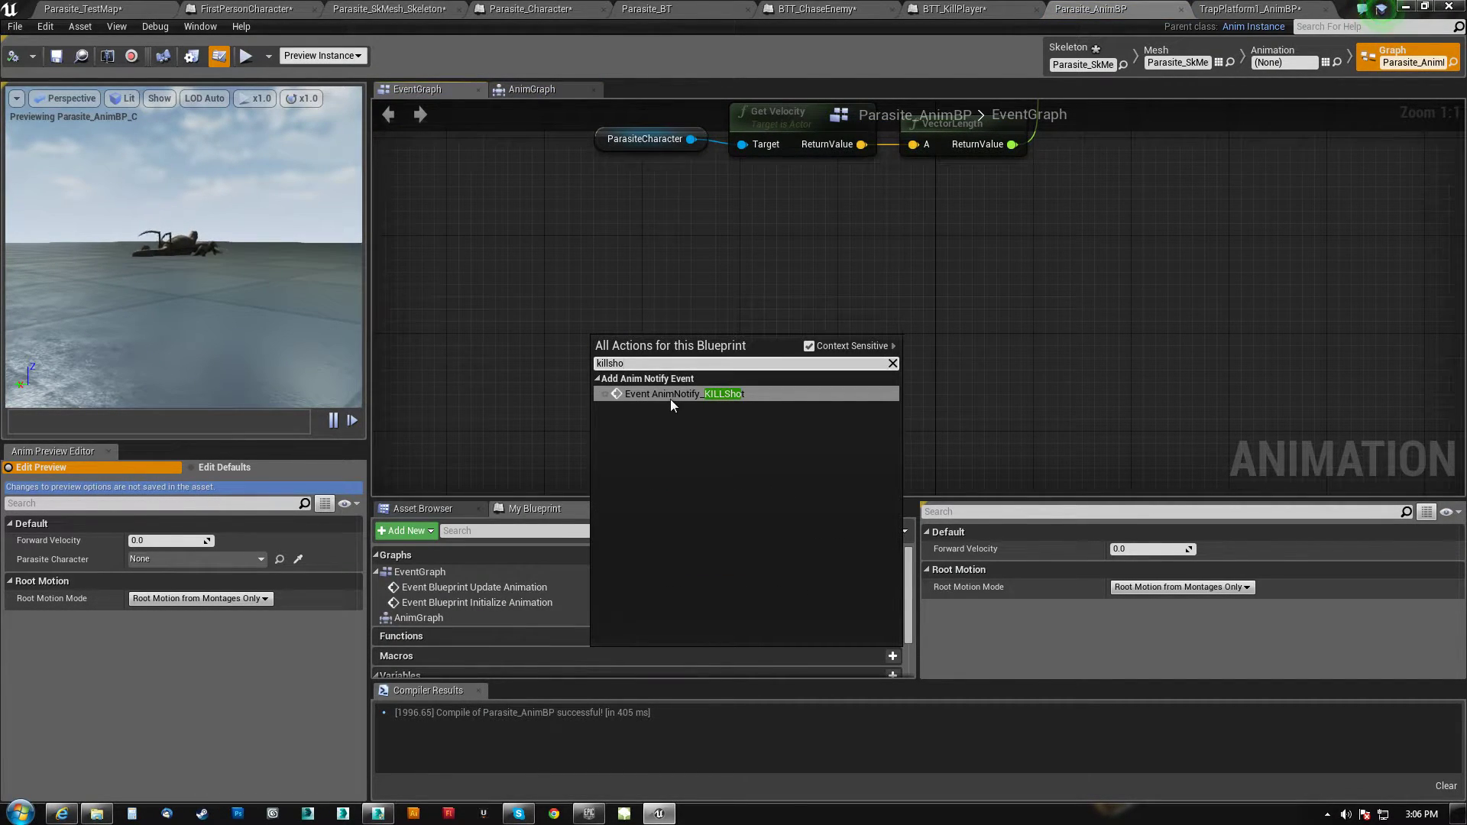
click(670, 400)
drag(673, 341, 632, 344)
right_drag(684, 318, 783, 290)
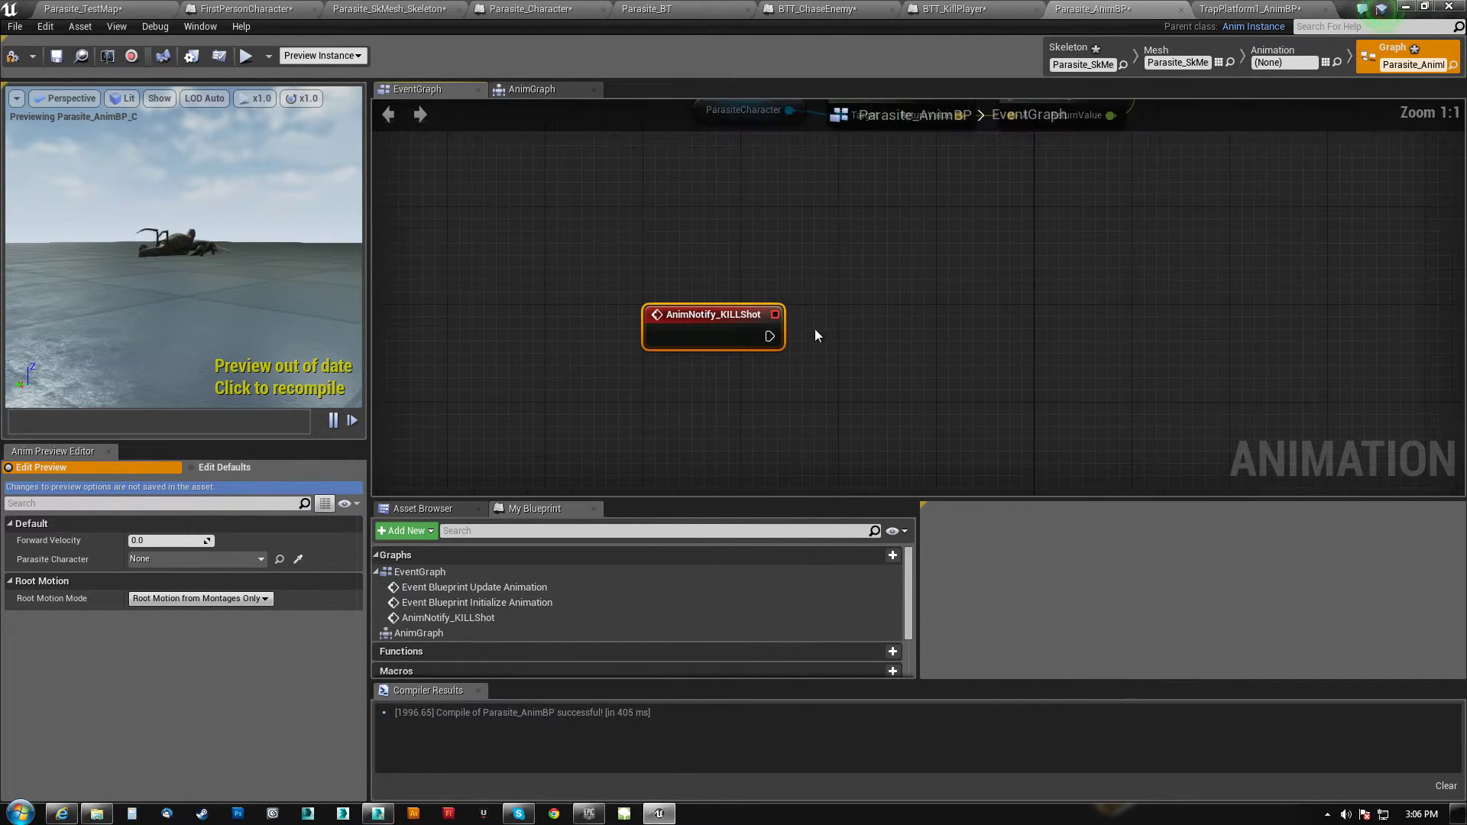
right_drag(876, 394, 845, 418)
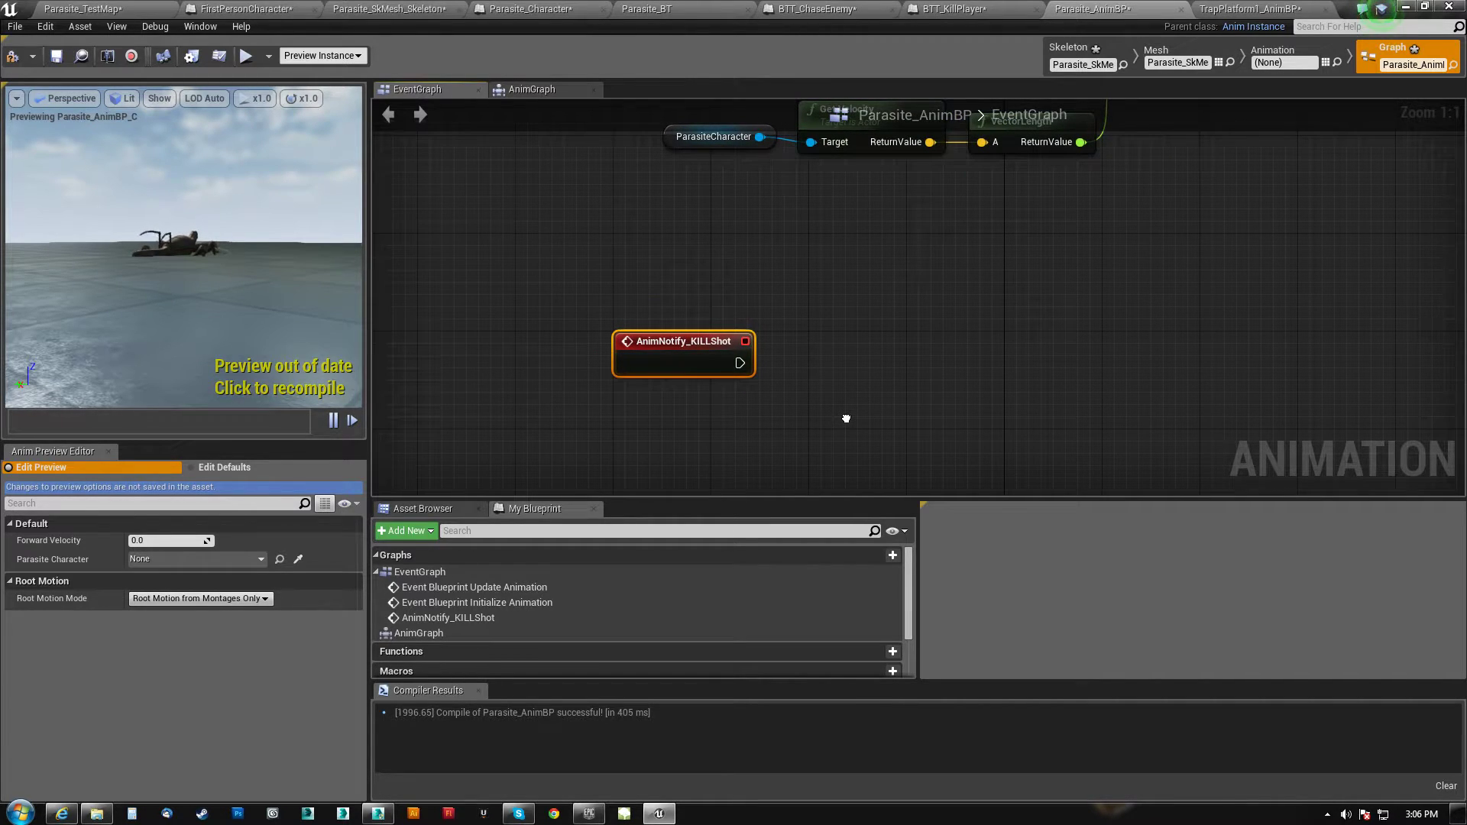
right_drag(846, 419, 868, 397)
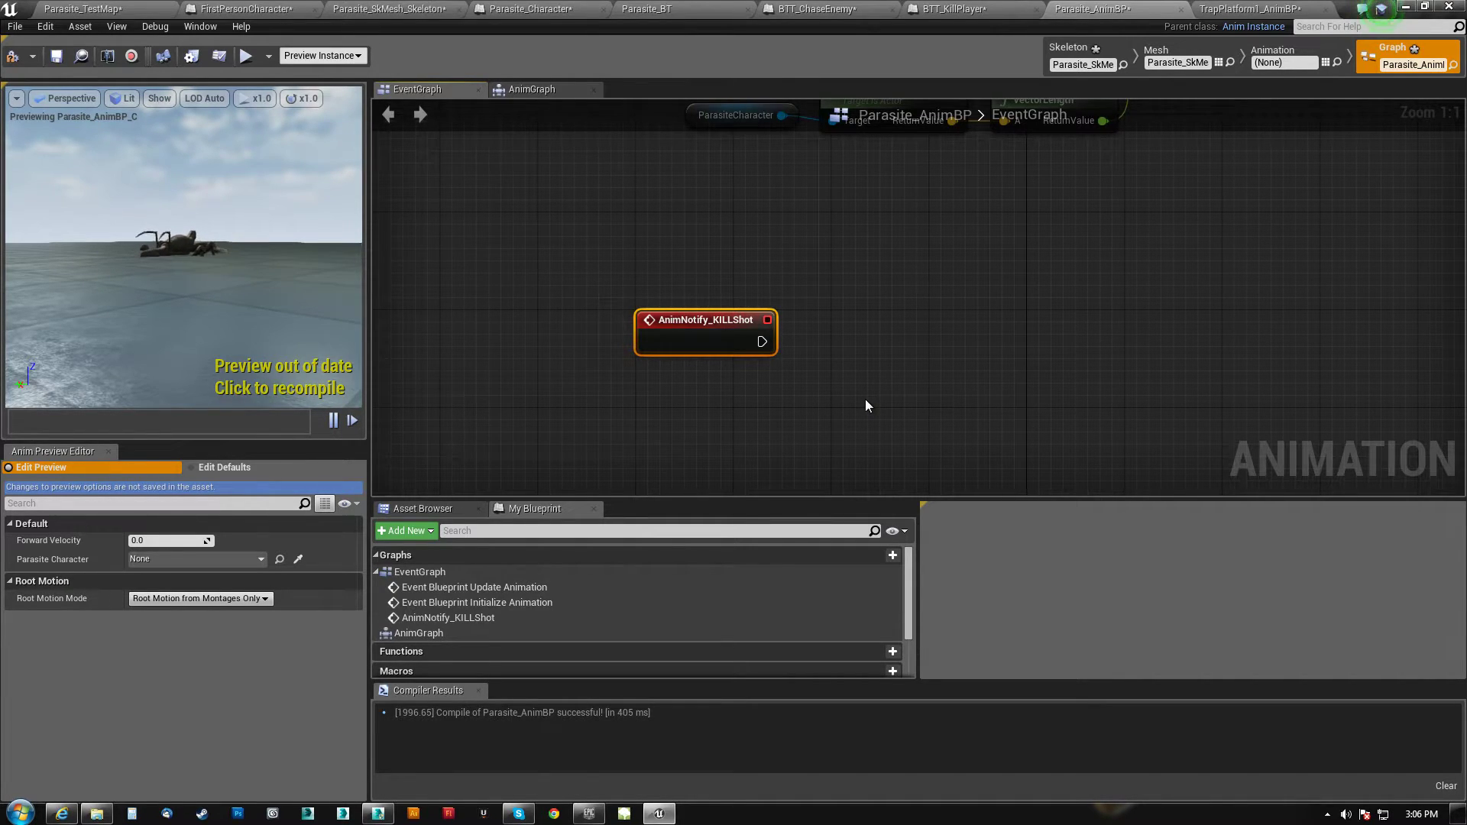
right_drag(910, 422, 813, 405)
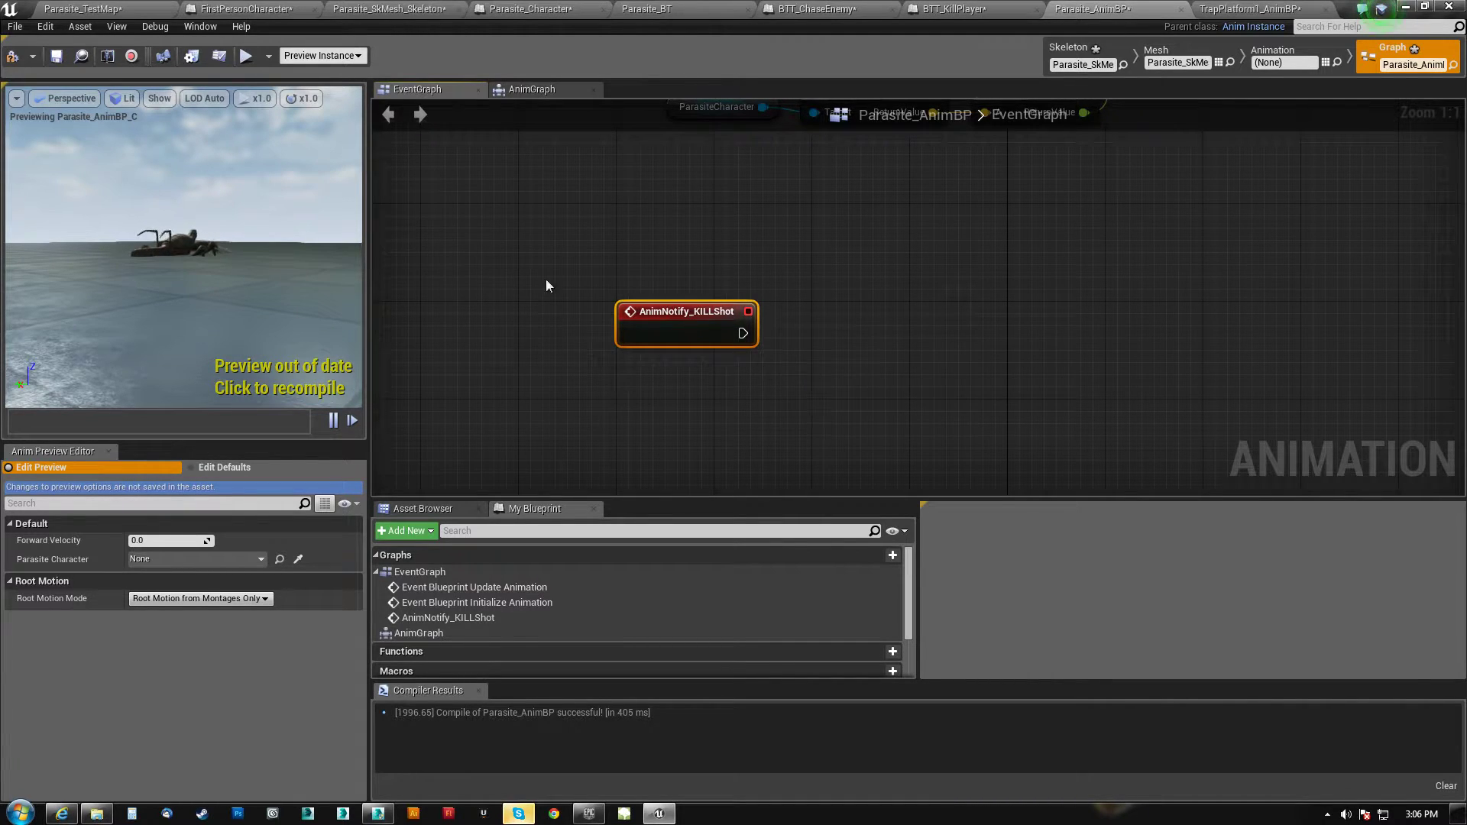
click(10, 57)
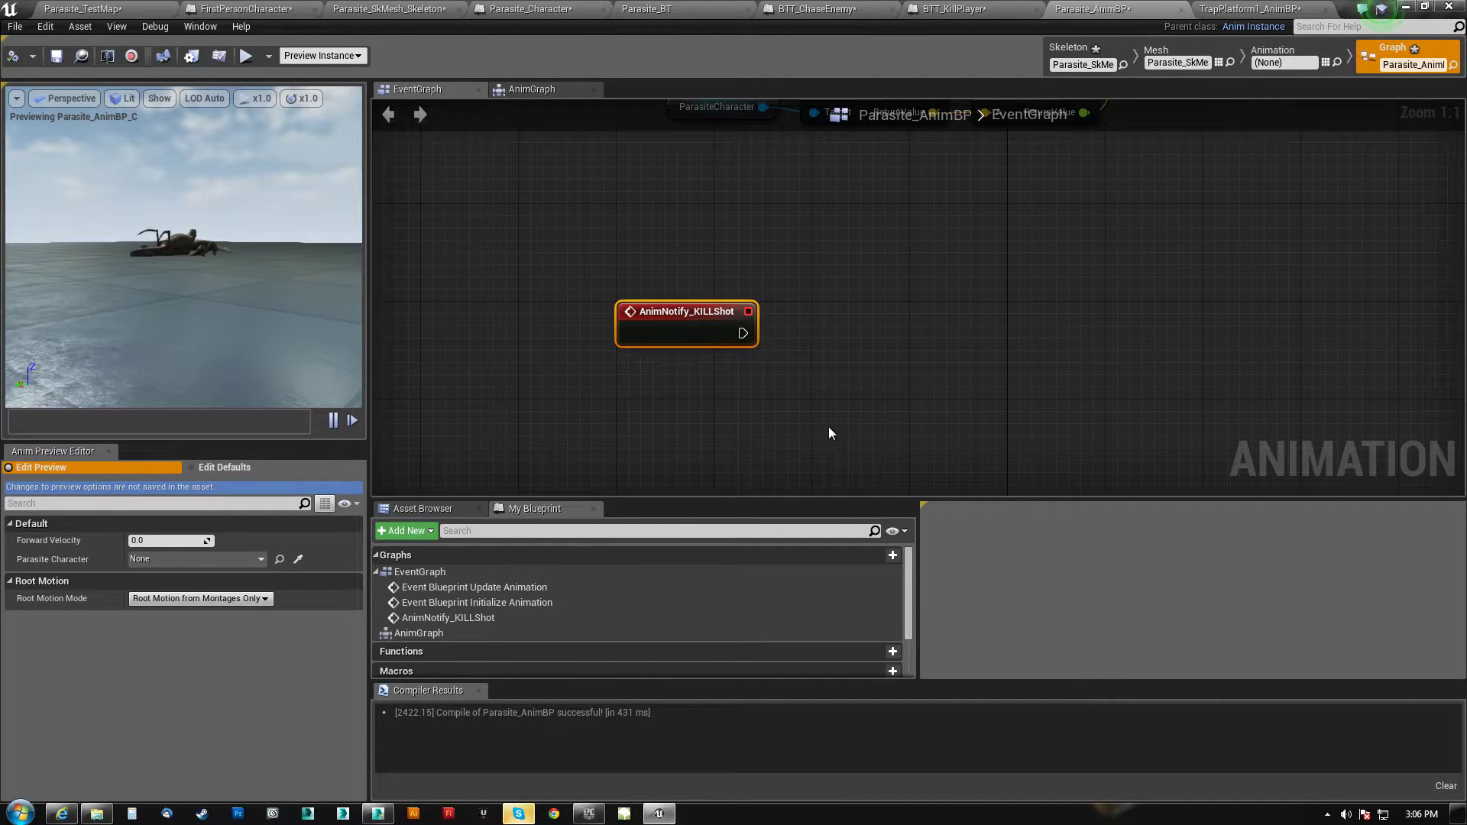
Add a Play Sound at Location node beside the AnimNotify_KILLShot event
right_drag(831, 416, 849, 372)
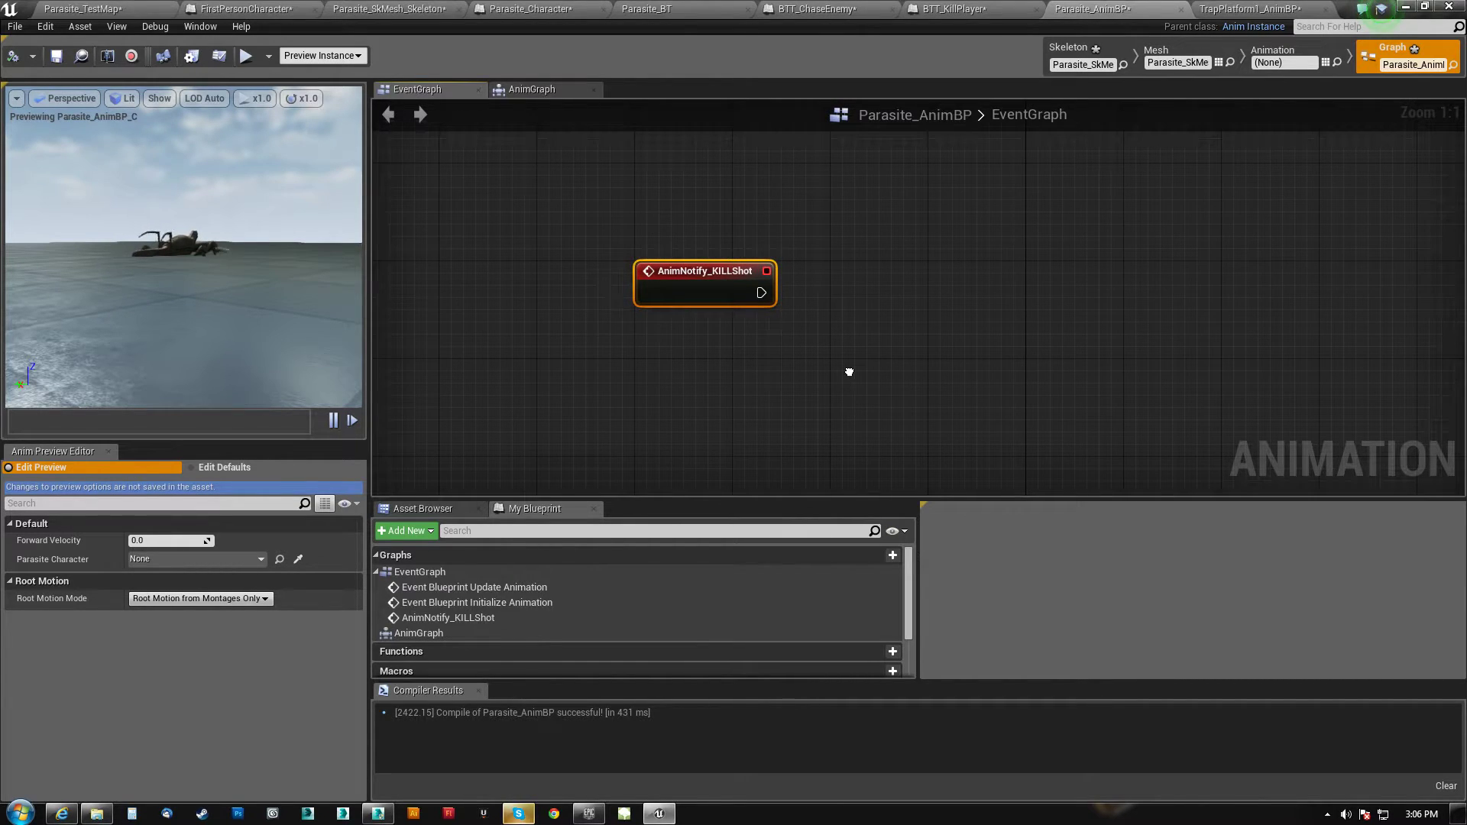
right_click(859, 318)
text(play sound)
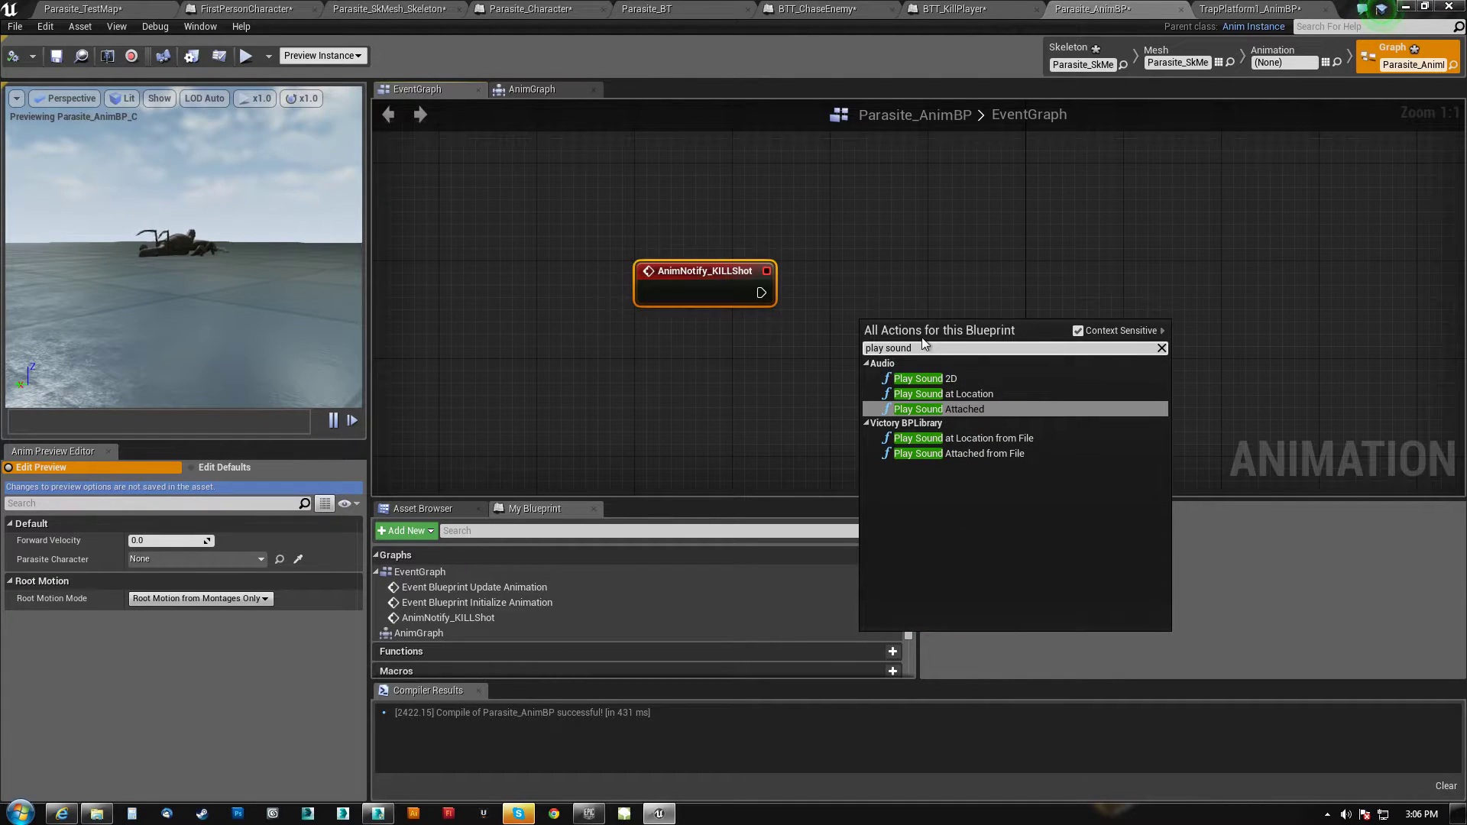
click(937, 394)
drag(935, 335, 1021, 273)
Get the ParasiteCharacter variable's actor location and wire it into the Location input of Play Sound at Location
right_drag(779, 299, 733, 420)
scroll(714, 351, down, 4)
right_drag(714, 344, 747, 408)
scroll(763, 386, up, 4)
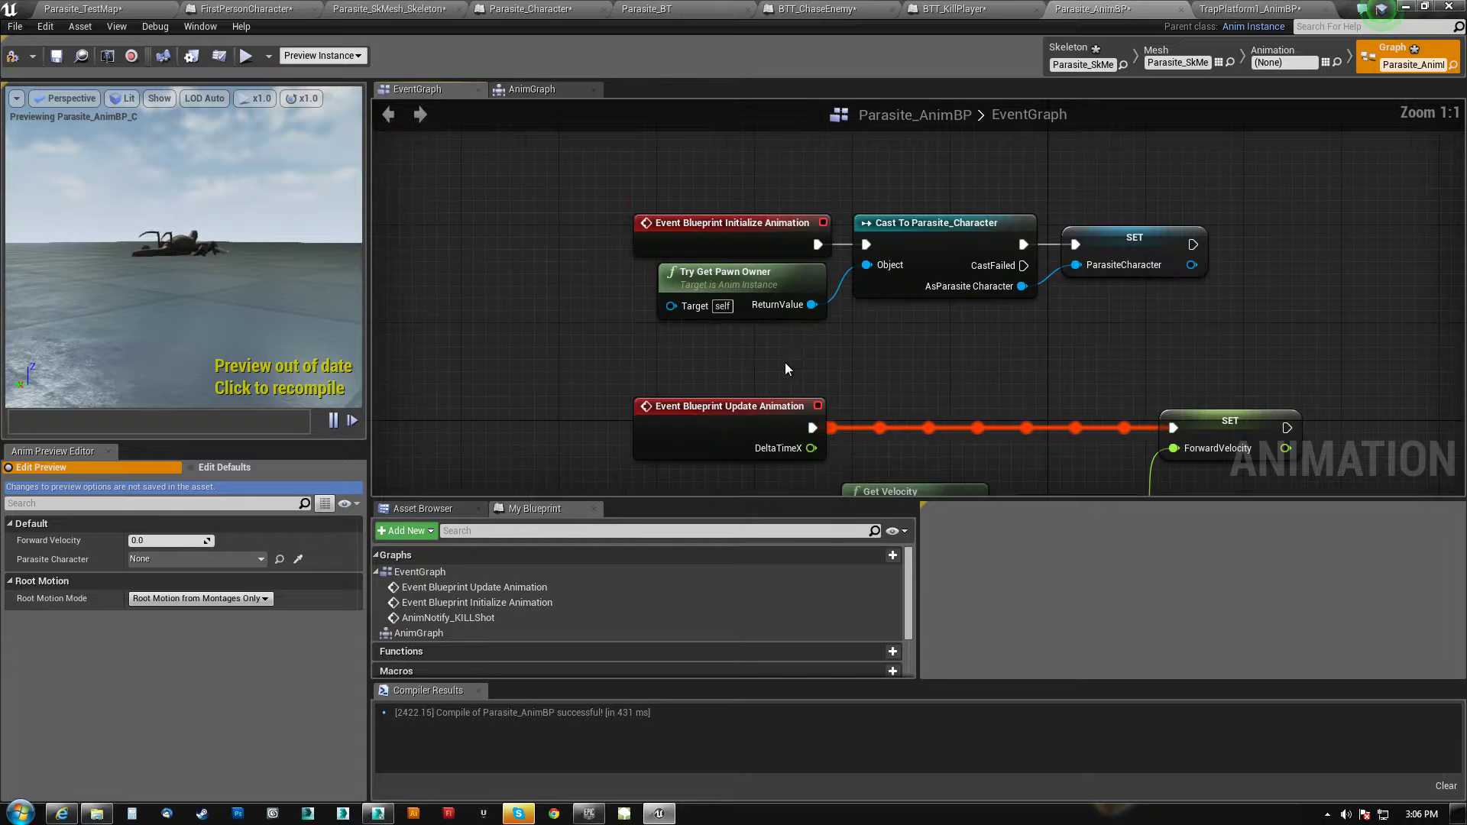
right_drag(871, 364, 758, 348)
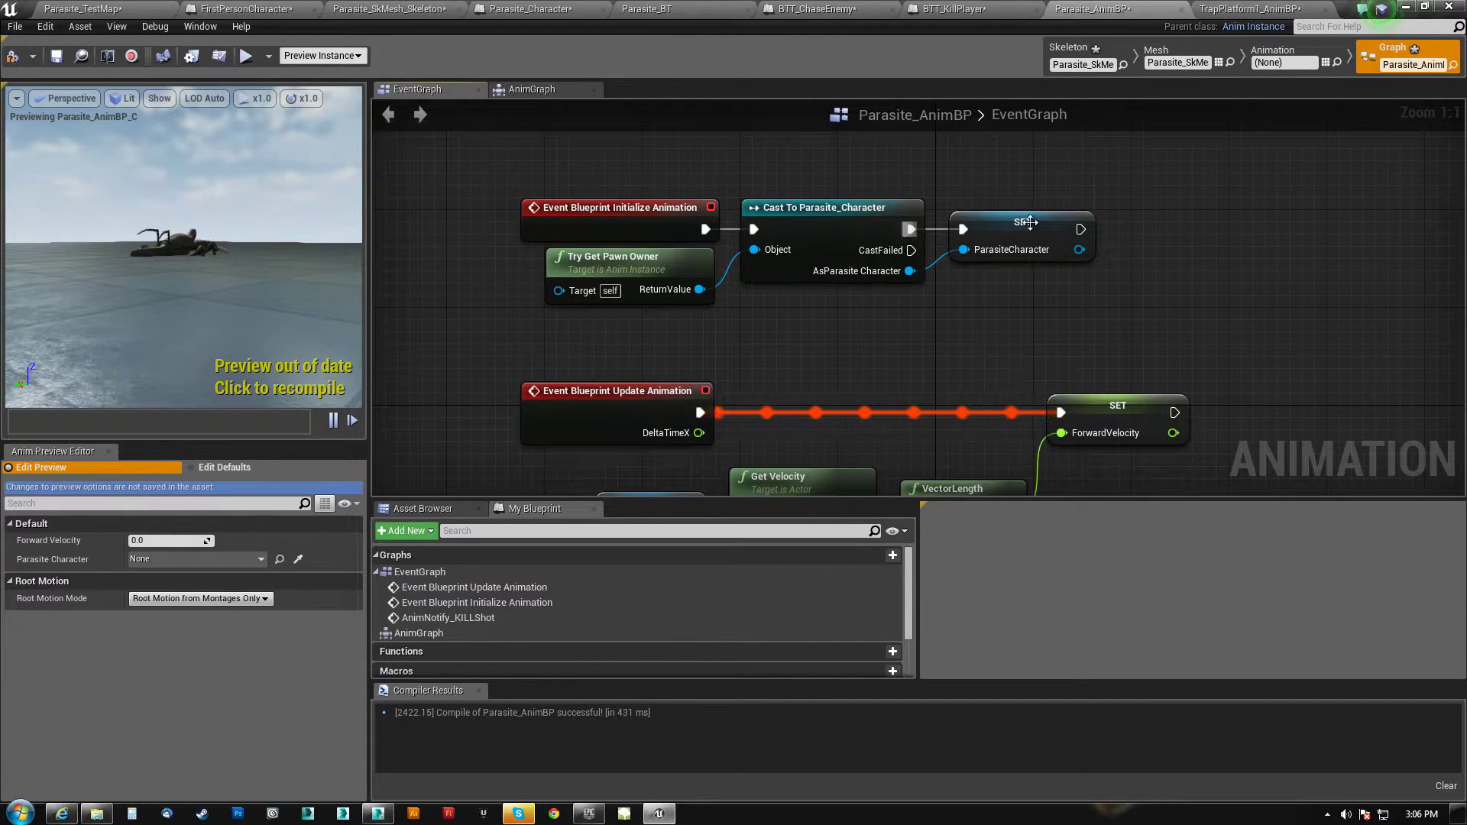
right_drag(968, 382, 959, 144)
right_drag(778, 482, 842, 151)
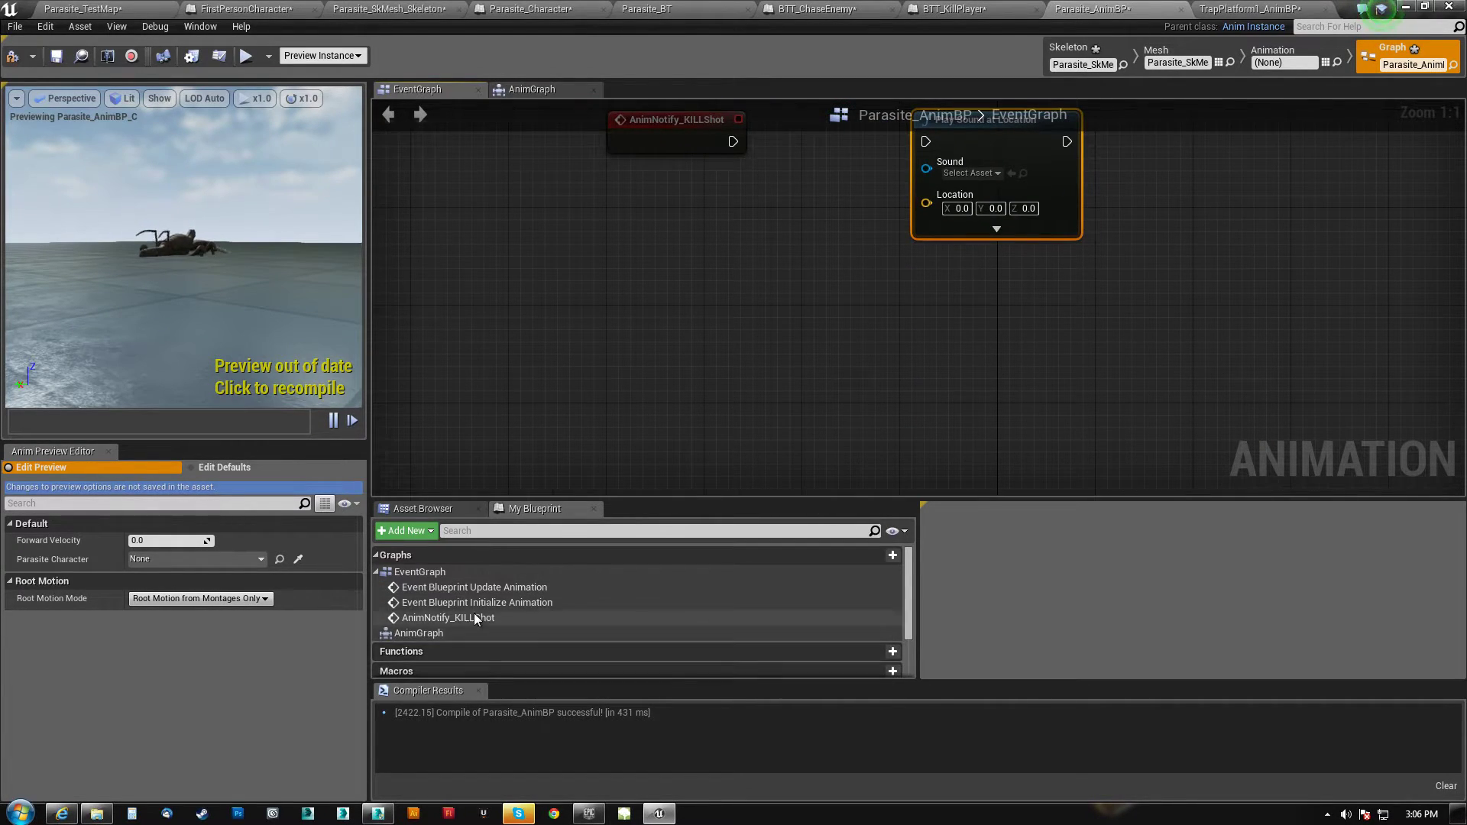
scroll(460, 611, down, 3)
ctrl+drag(433, 650, 571, 242)
text(get actor location)
click(665, 326)
drag(669, 258, 926, 195)
Set the played sound to Monster_screams_-_10 and connect AnimNotify_KILLShot to Play Sound at Location
click(996, 173)
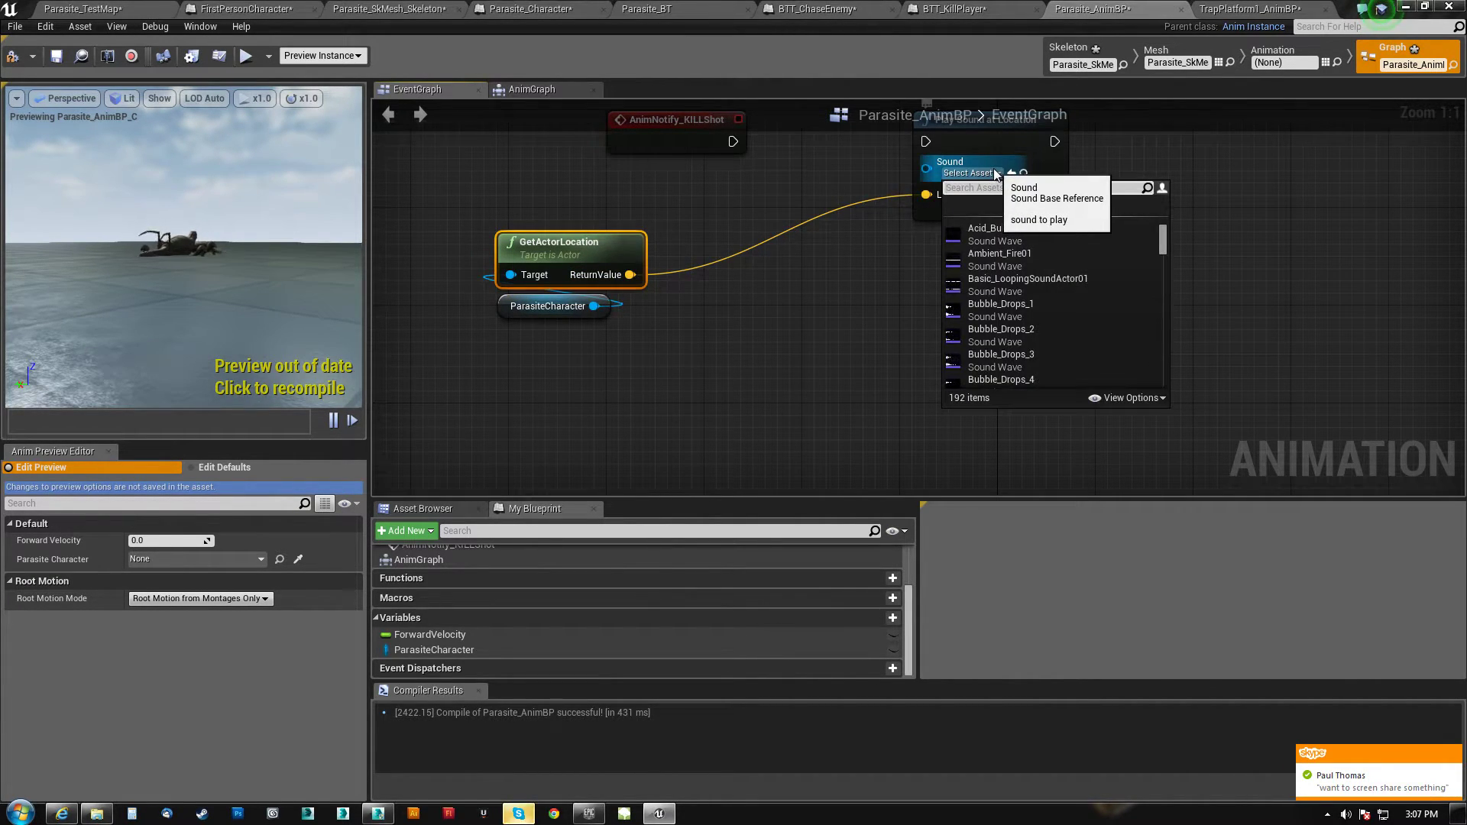
text(monster)
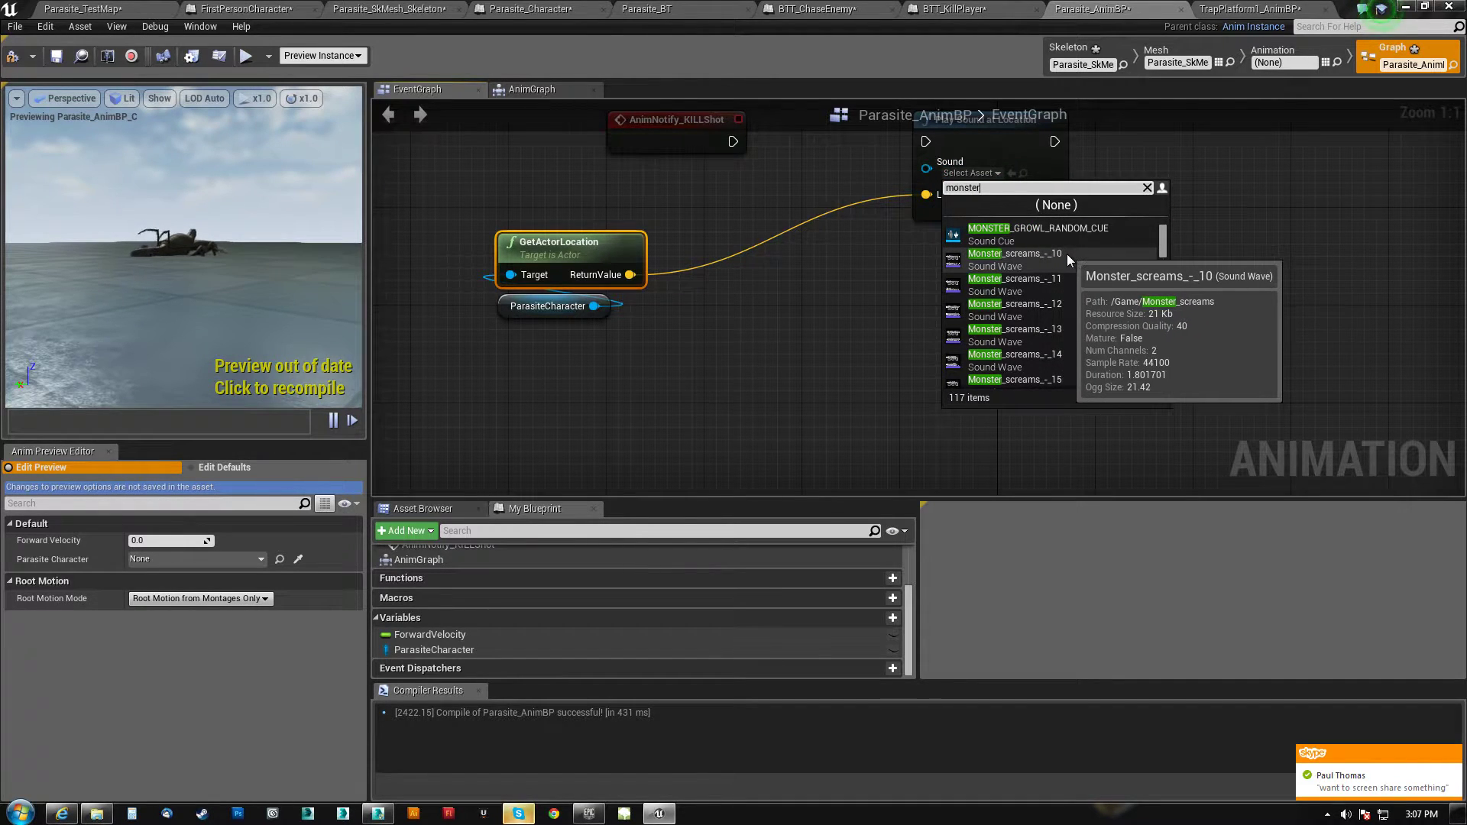
click(1020, 254)
right_drag(1020, 286, 987, 412)
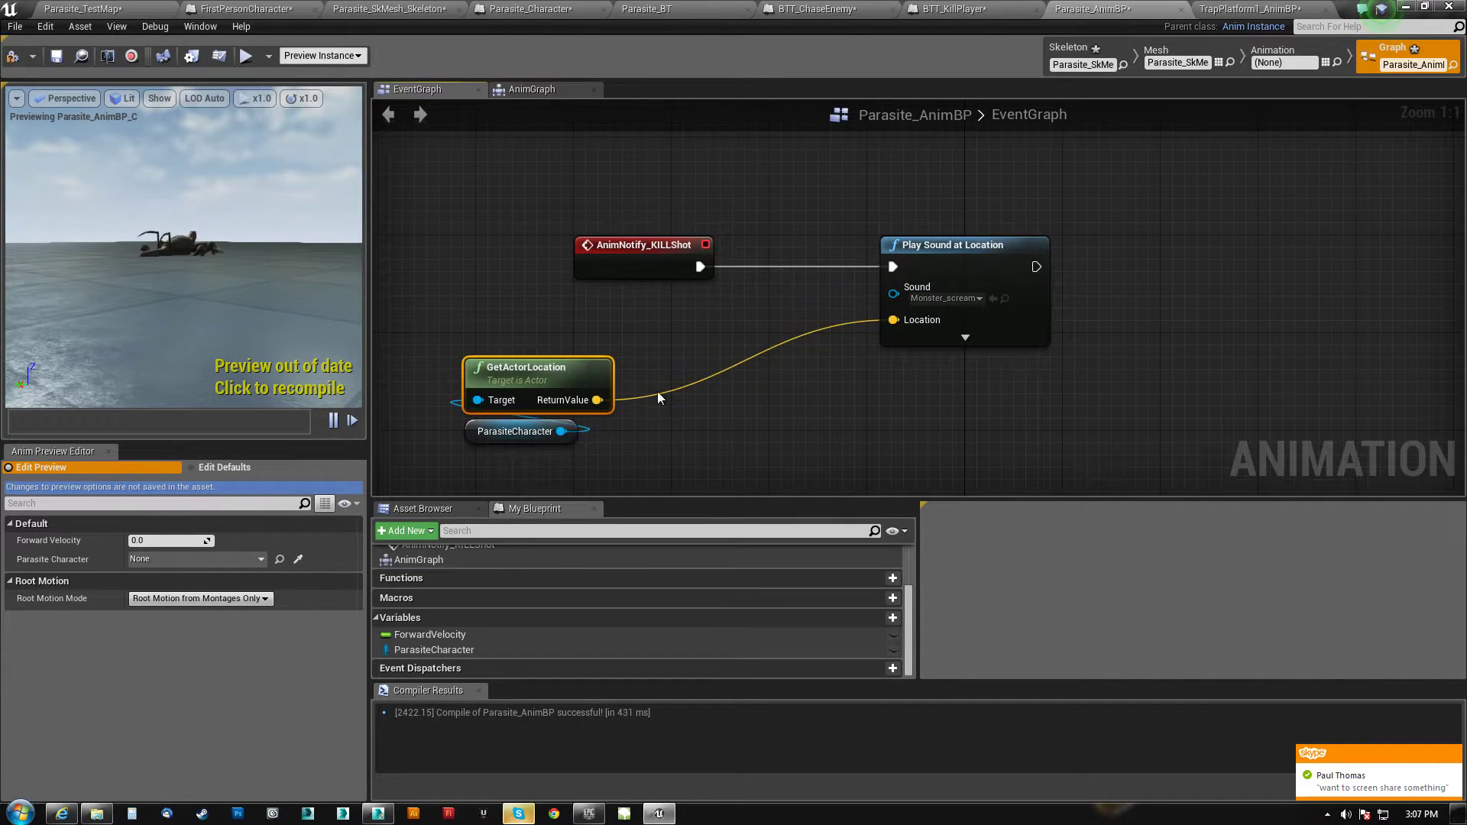
Arrange the KILLShot event, location and sound nodes compactly in the graph and compile Parasite_AnimBP
drag(656, 256, 569, 256)
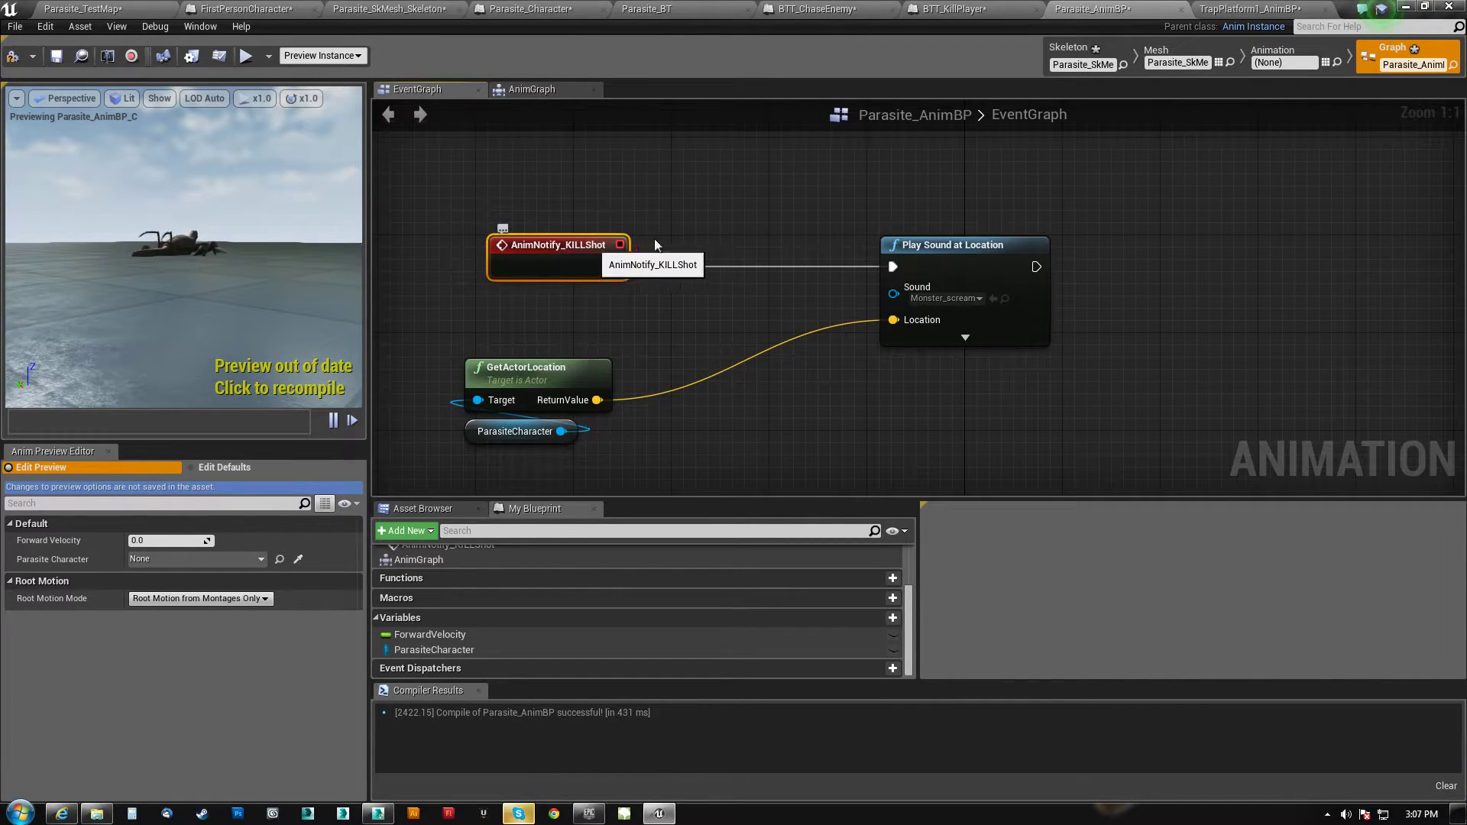
drag(643, 412, 585, 326)
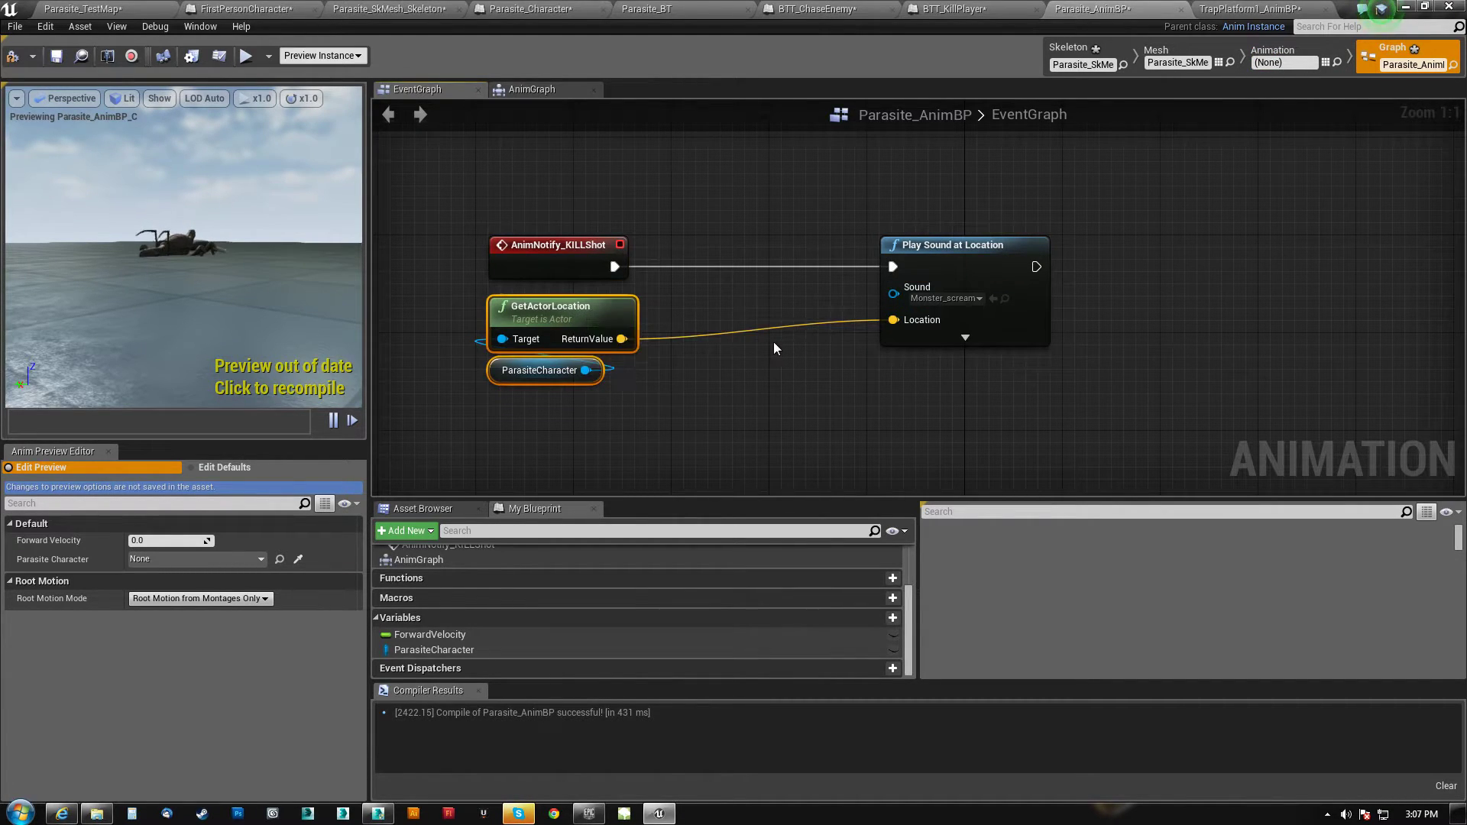
click(13, 58)
drag(1010, 246, 849, 246)
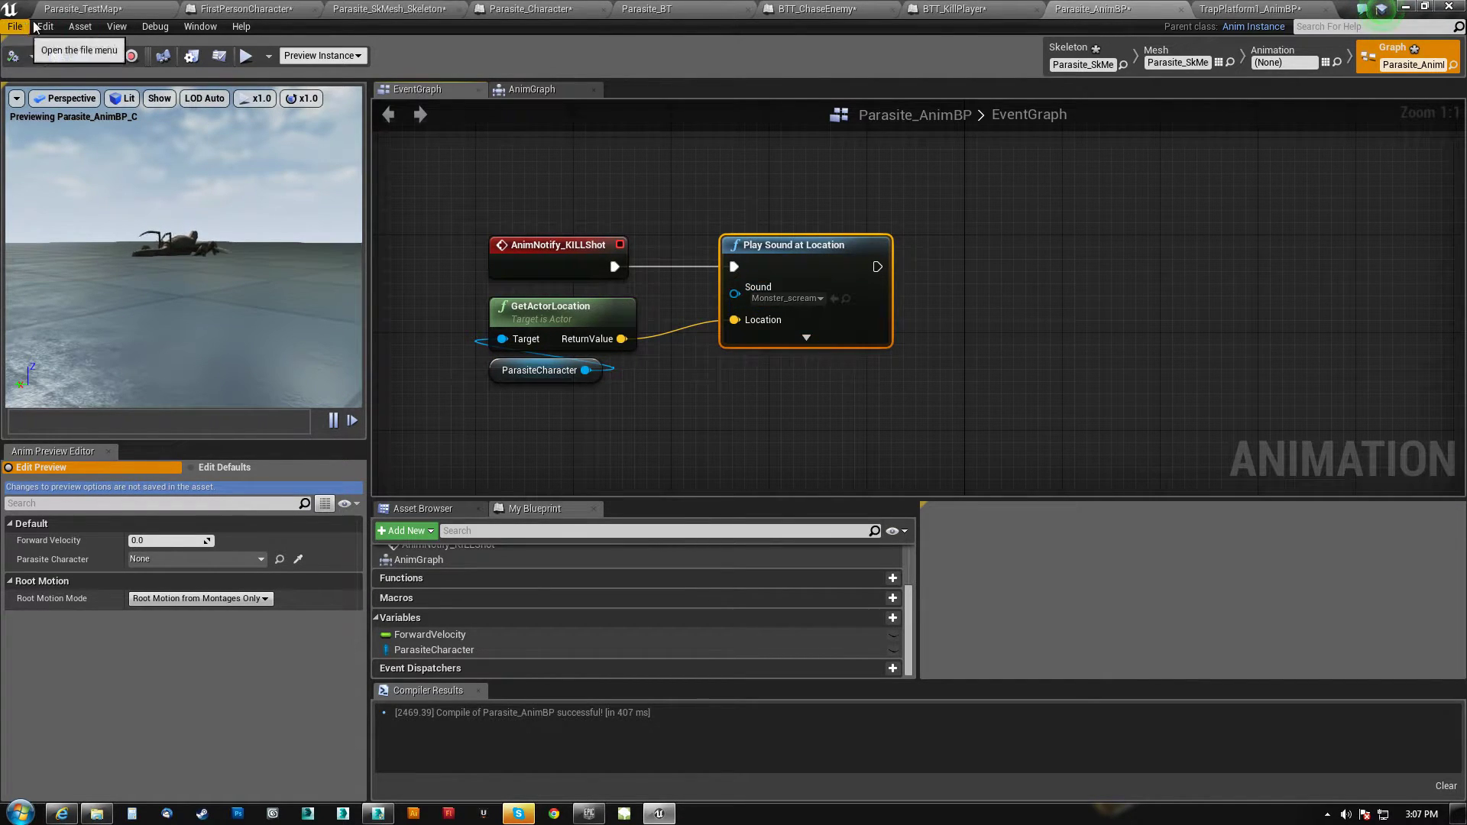
Play-test Parasite_TestMap, letting the parasite catch the player to check the KILLShot sound, and stop the session
click(82, 8)
click(500, 45)
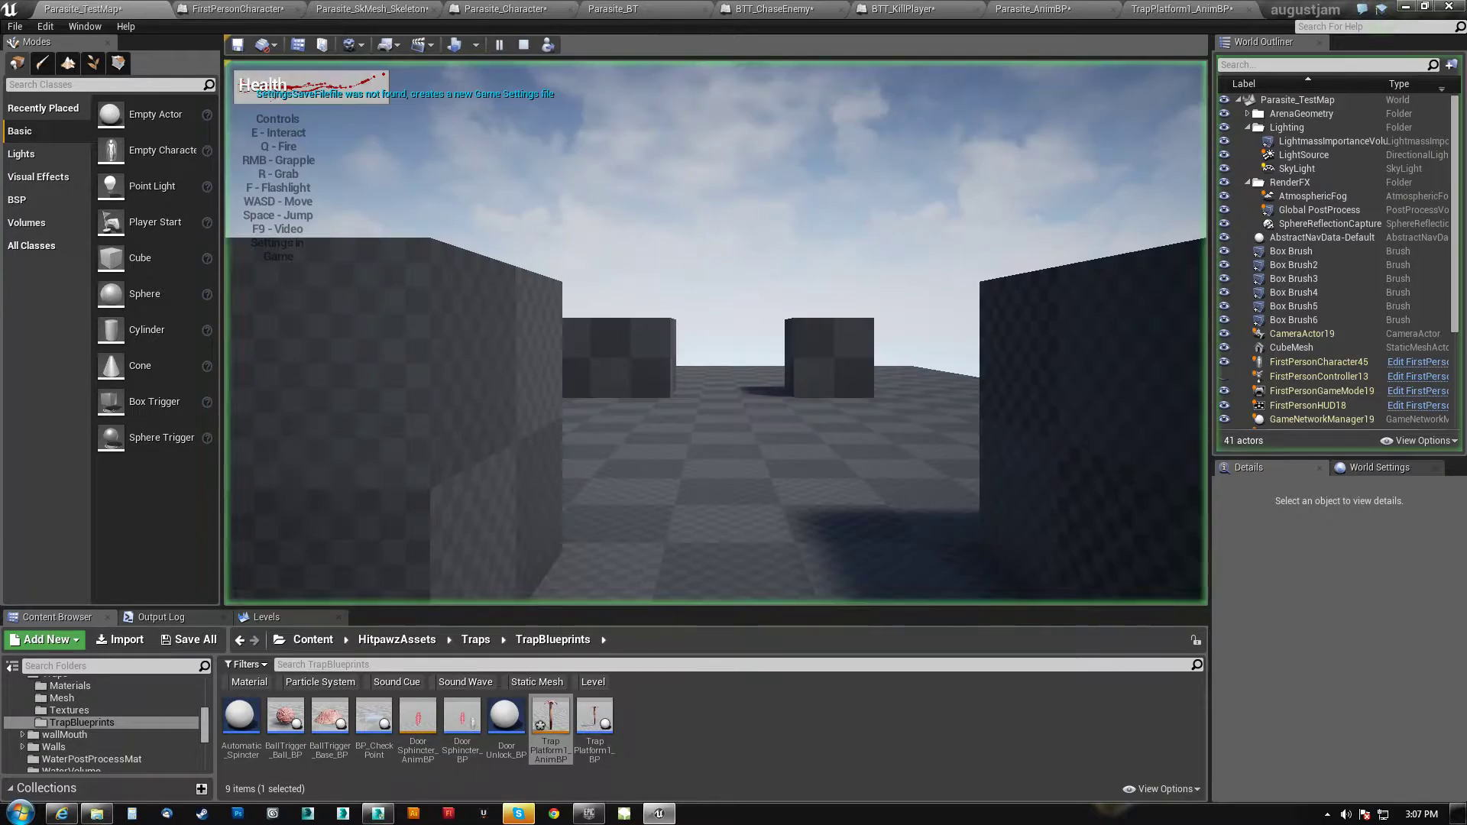
key(w)
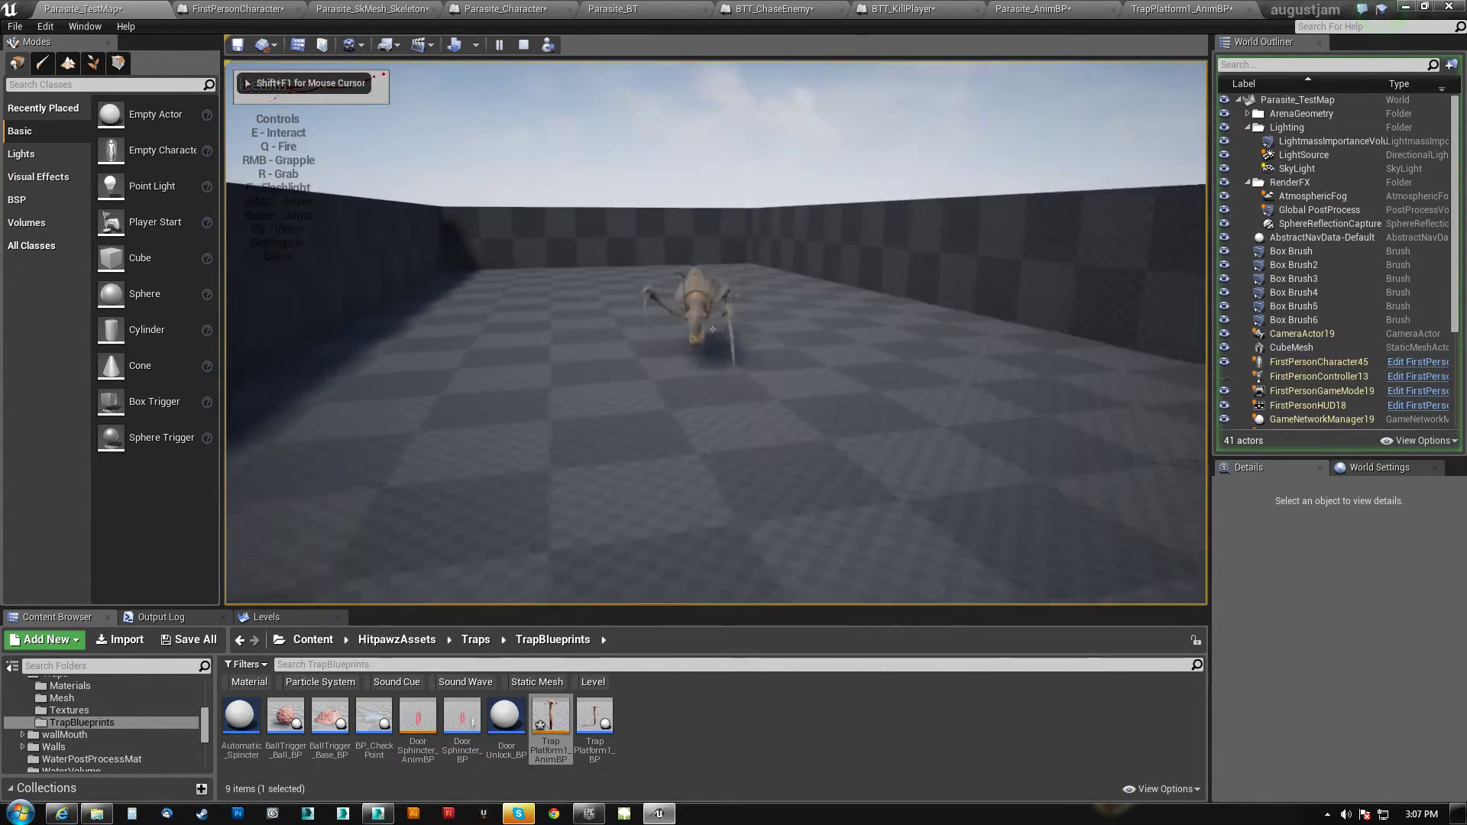
key(s)
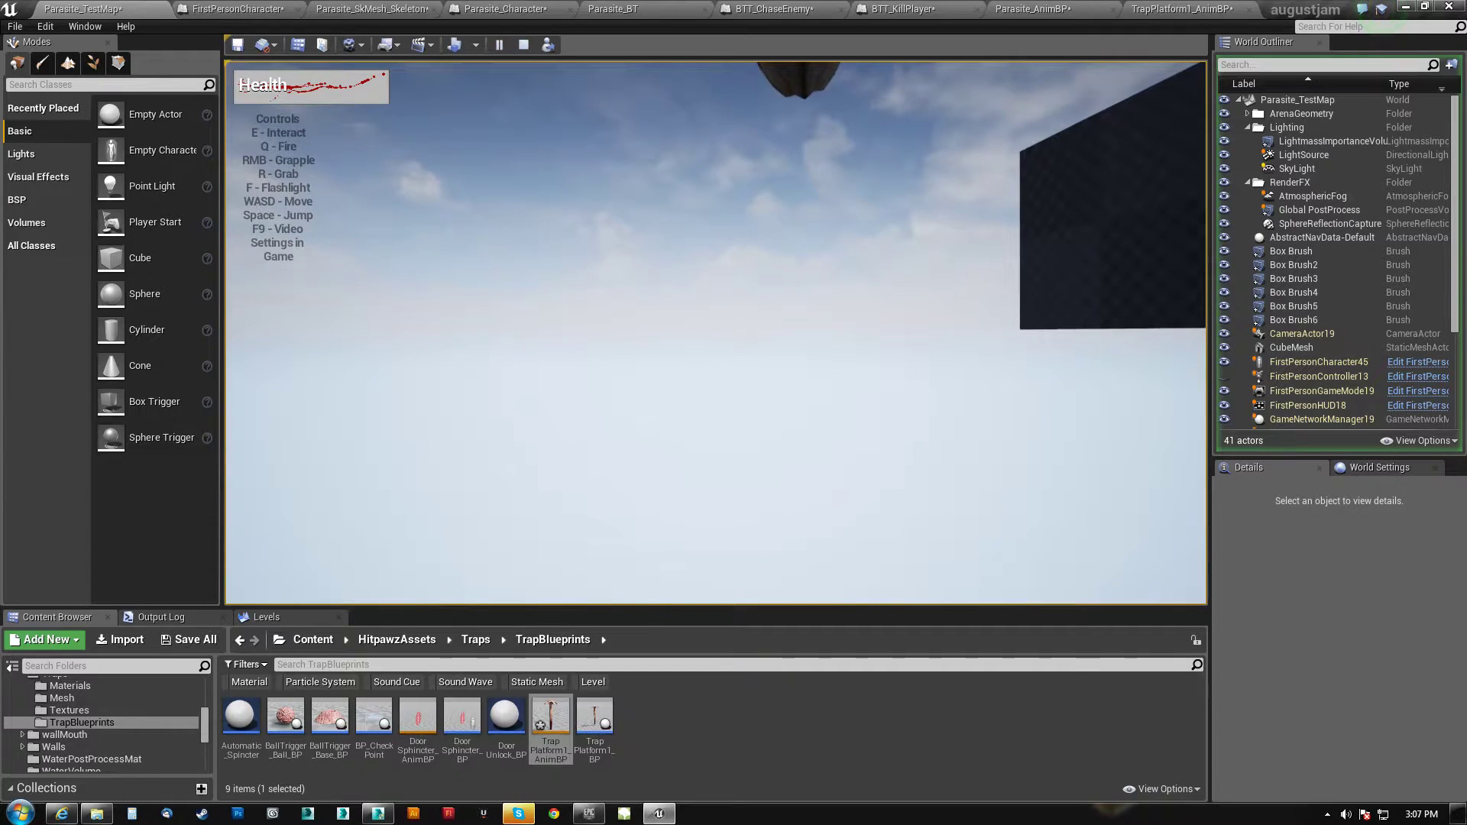
key(Escape)
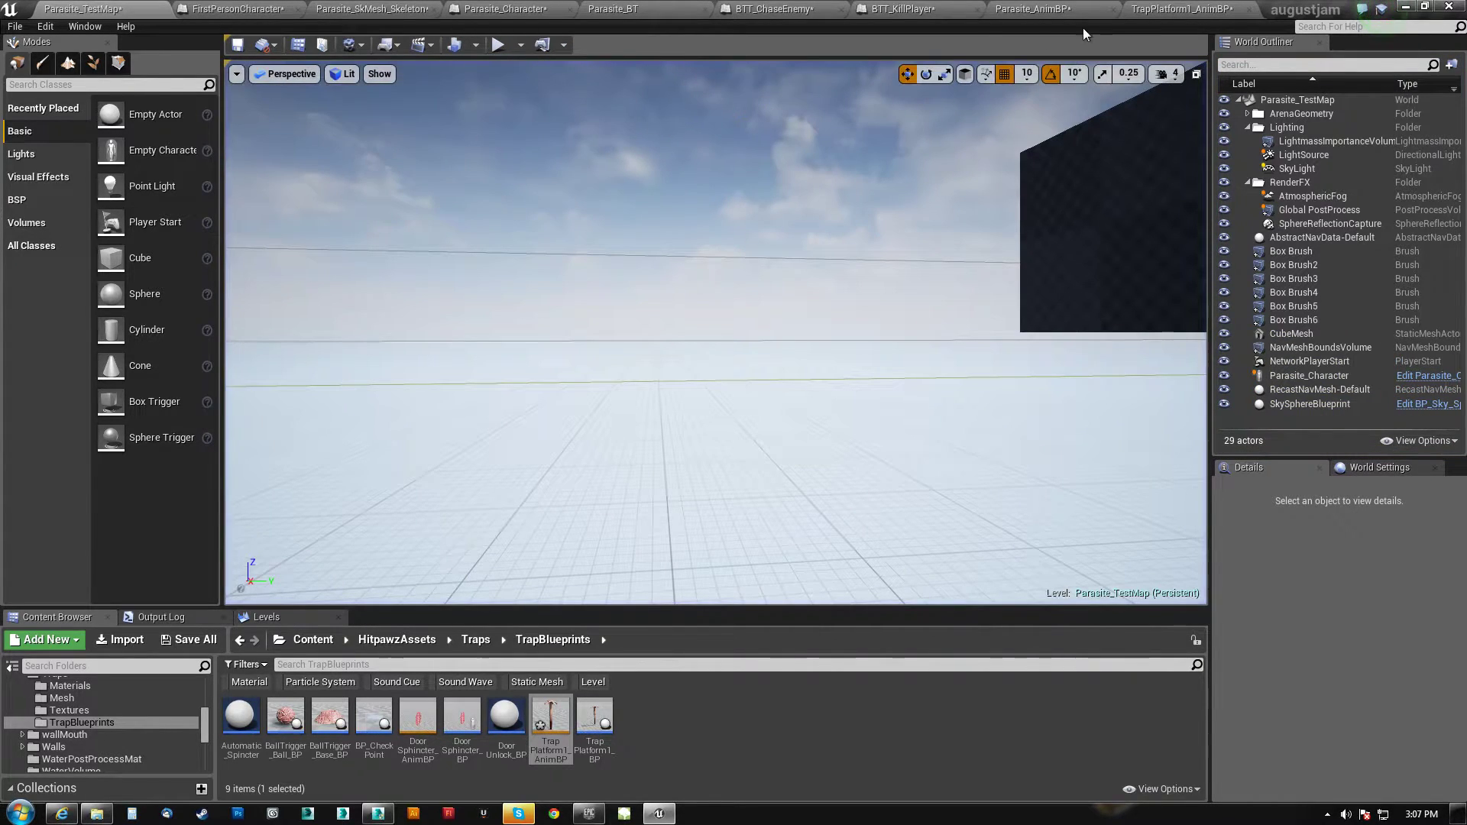
Return to Parasite_AnimBP, widen the gap before Play Sound at Location, and select the GetActorLocation and ParasiteCharacter nodes
click(1024, 9)
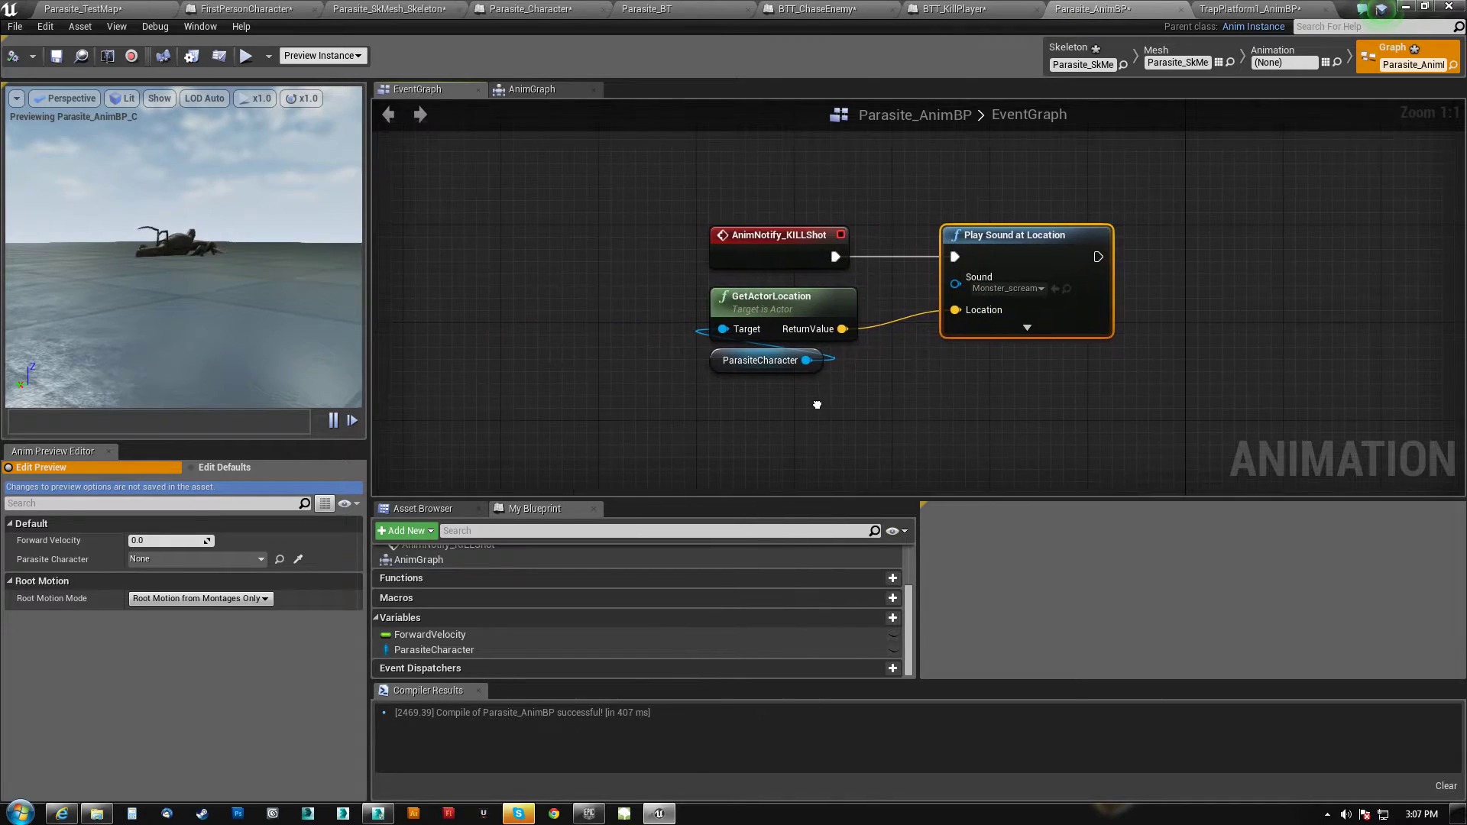
drag(799, 274, 1006, 274)
right_drag(772, 368, 819, 364)
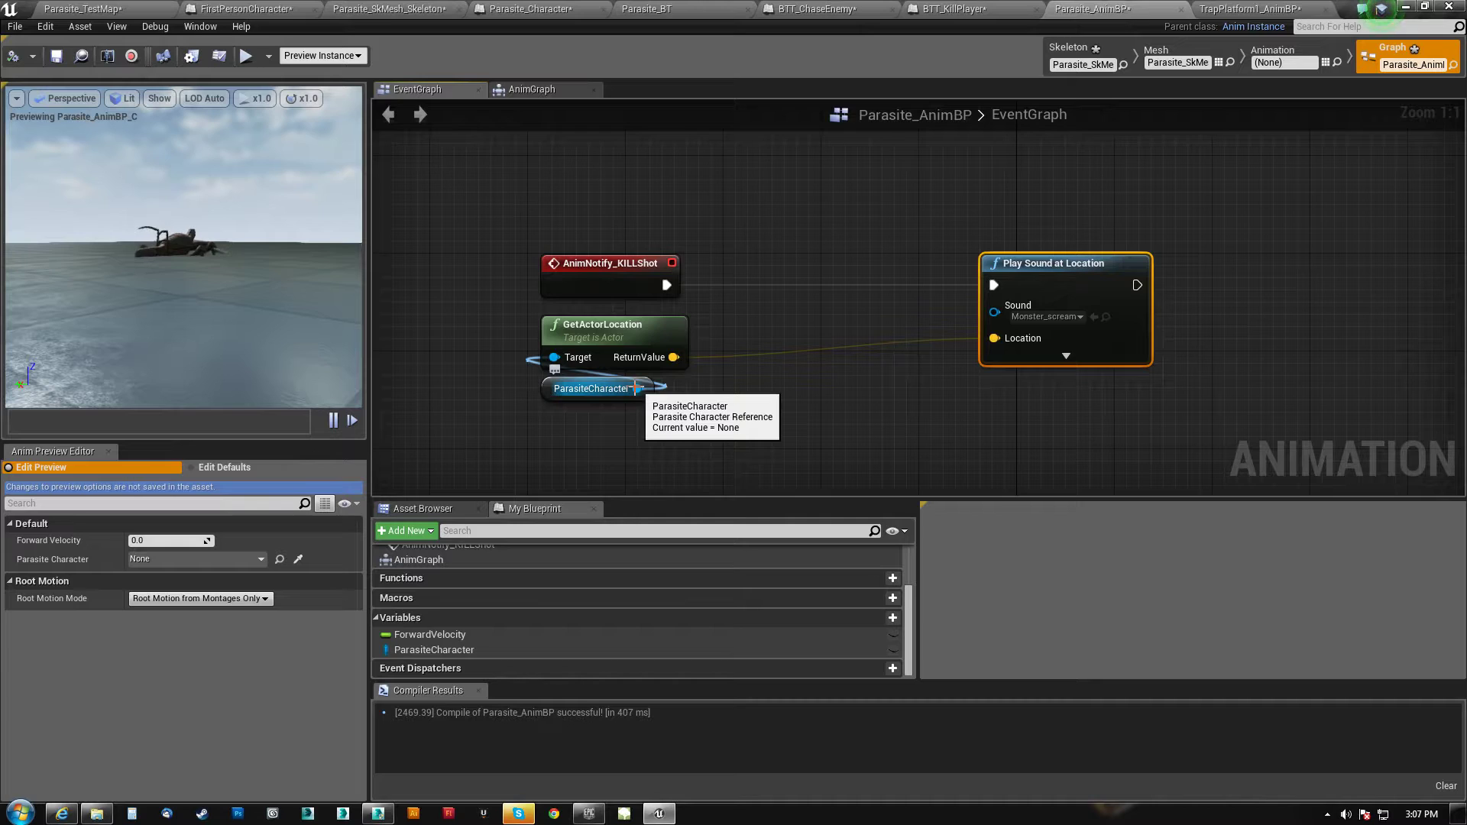
drag(520, 434, 691, 327)
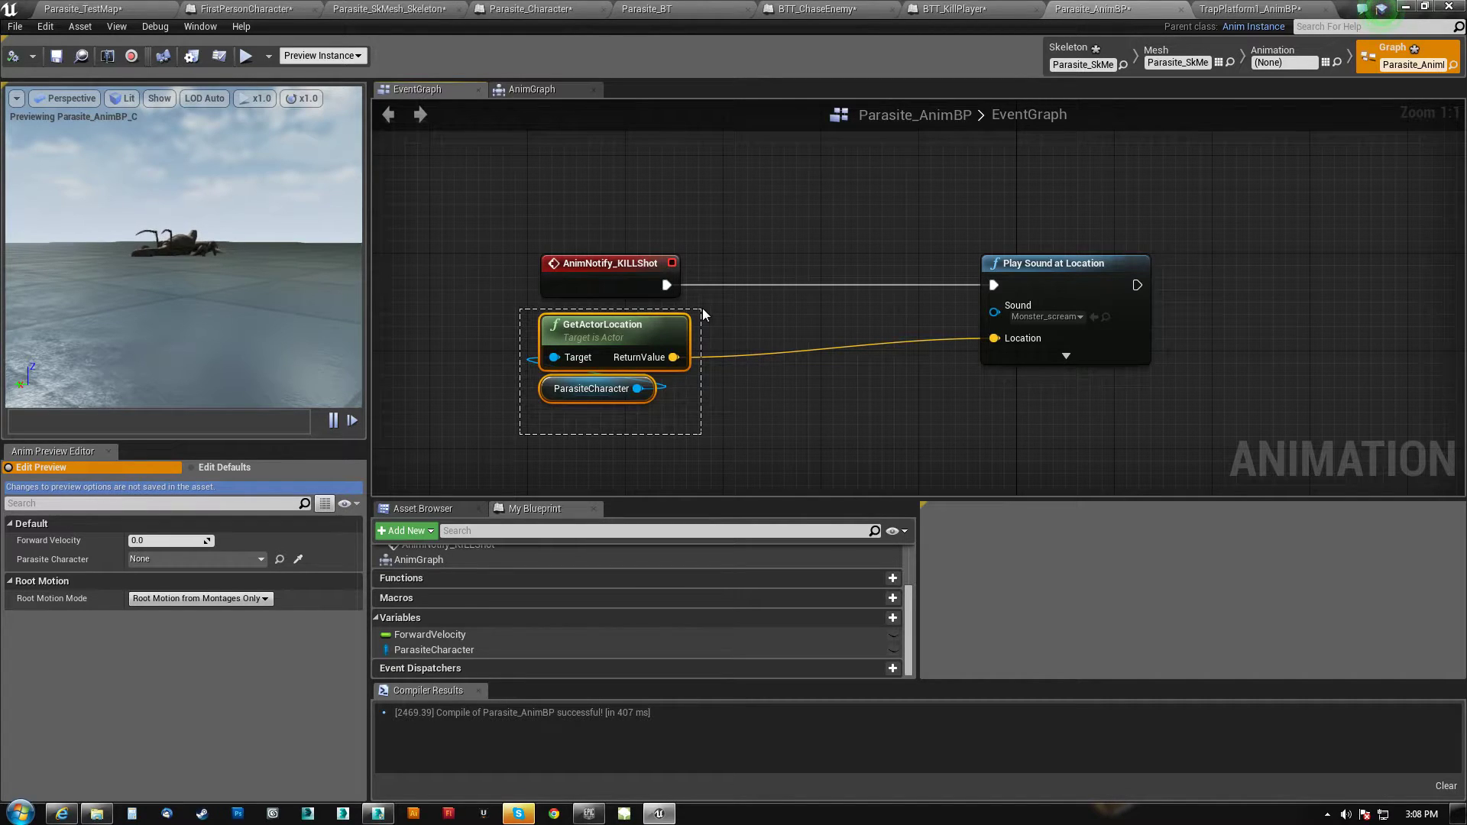
drag(703, 309, 703, 309)
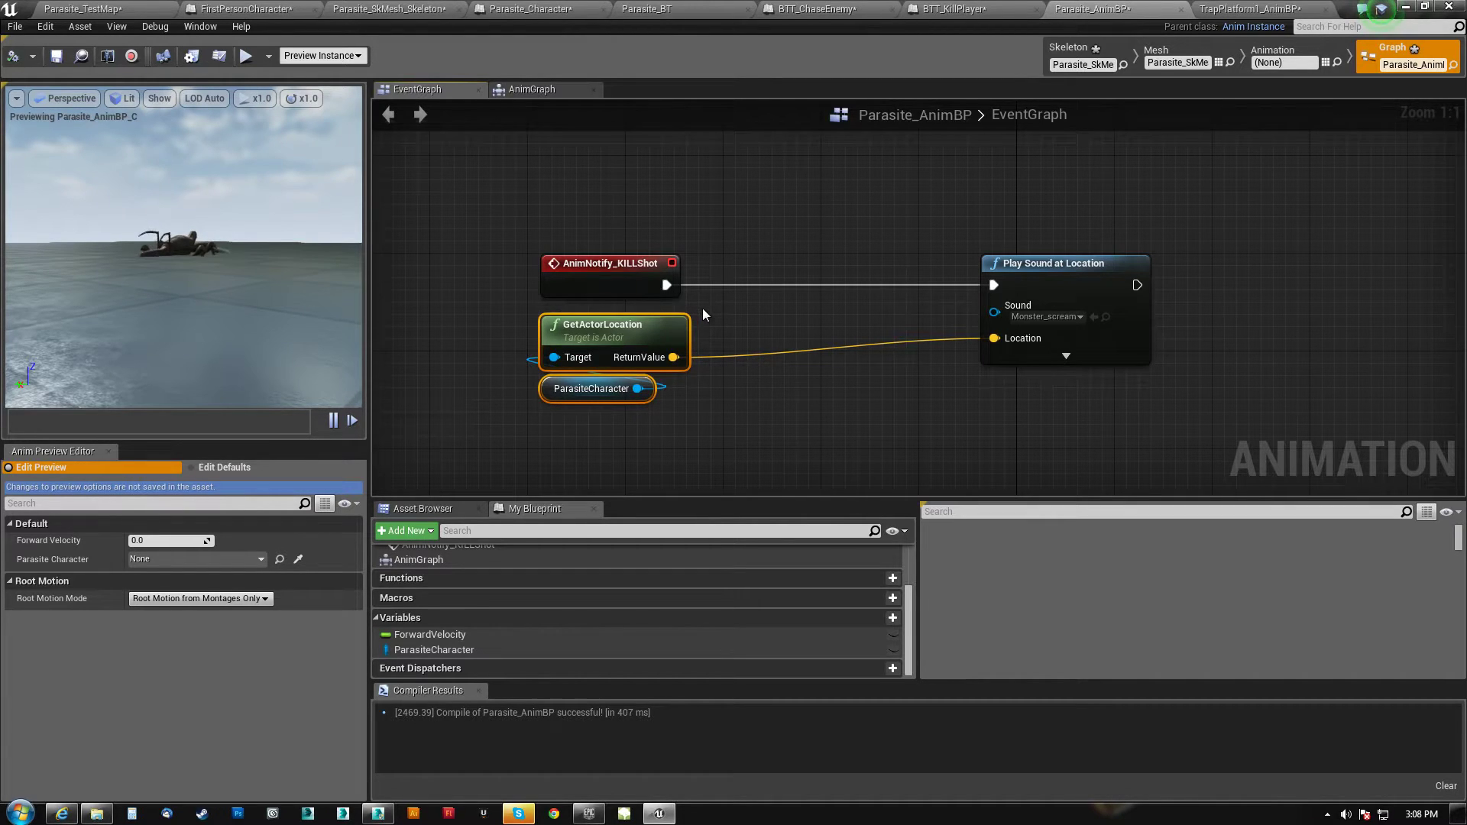
Add a custom event named KillPlayer in an empty area of Parasite_Character's EventGraph
click(506, 9)
right_drag(753, 415, 924, 168)
scroll(884, 394, down, 1)
scroll(841, 444, down, 2)
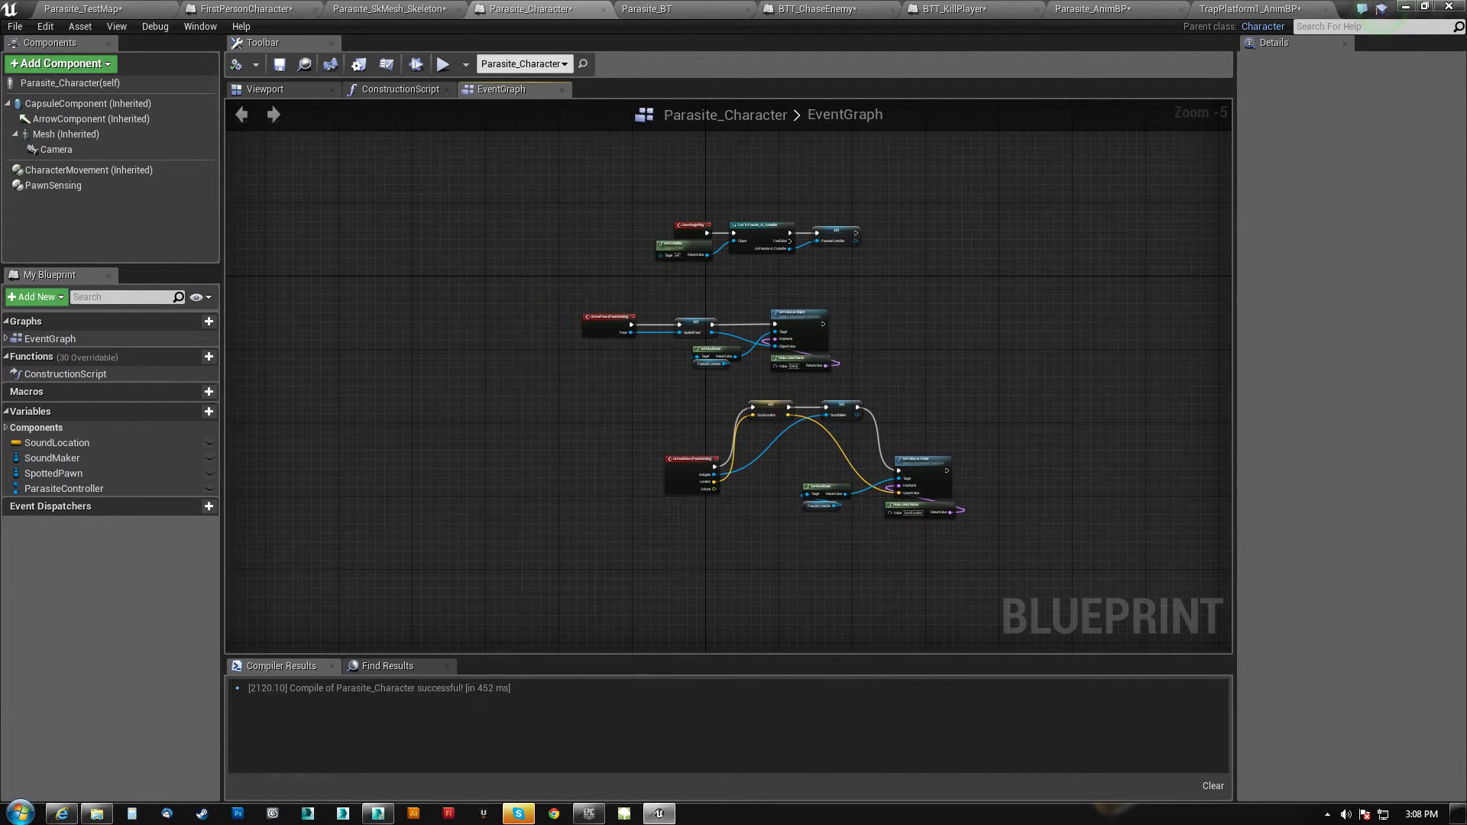
scroll(678, 489, up, 3)
drag(717, 277, 662, 149)
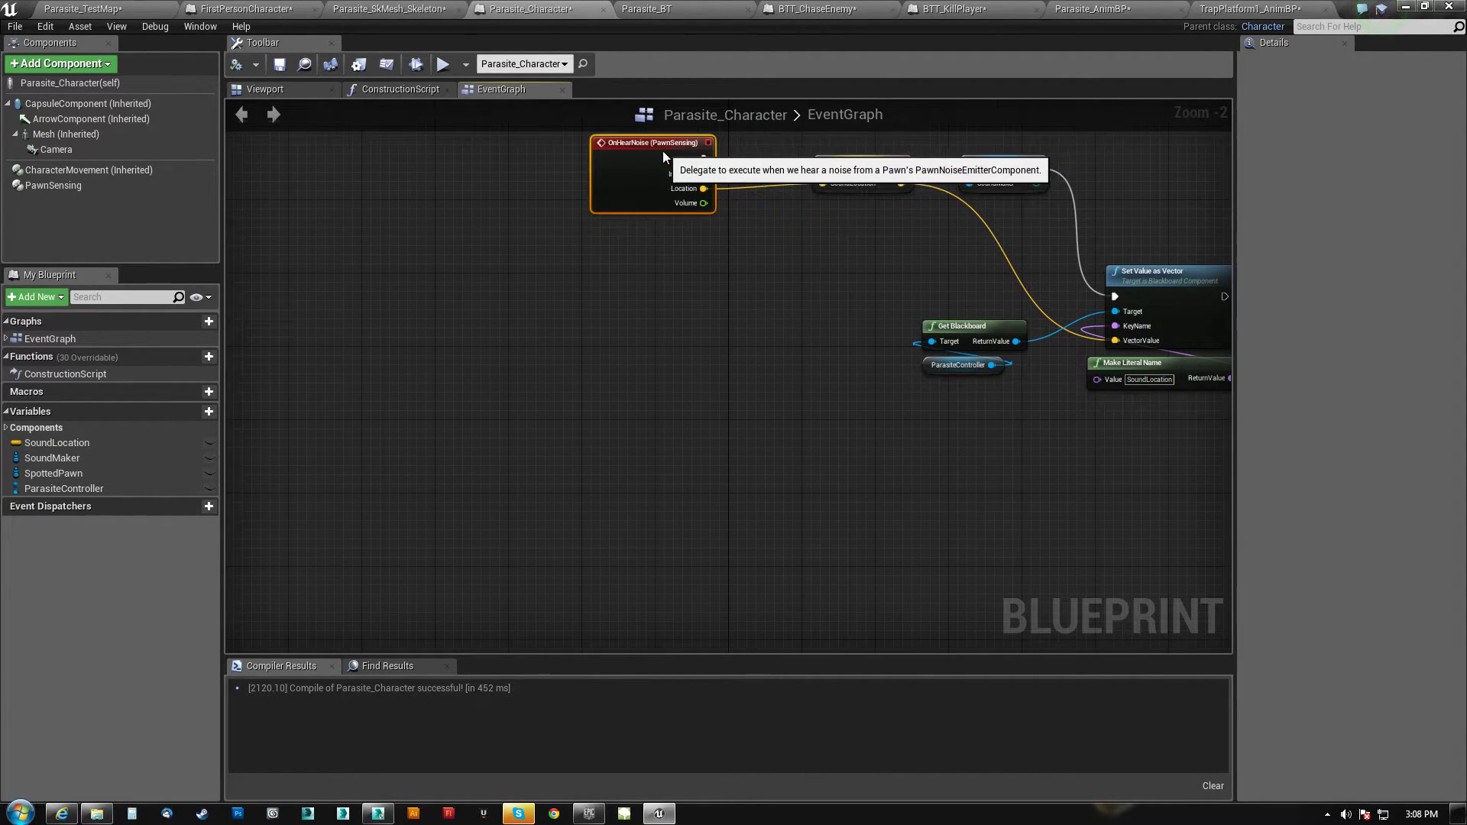
right_drag(742, 435, 537, 325)
right_click(466, 423)
text(custom event)
click(555, 487)
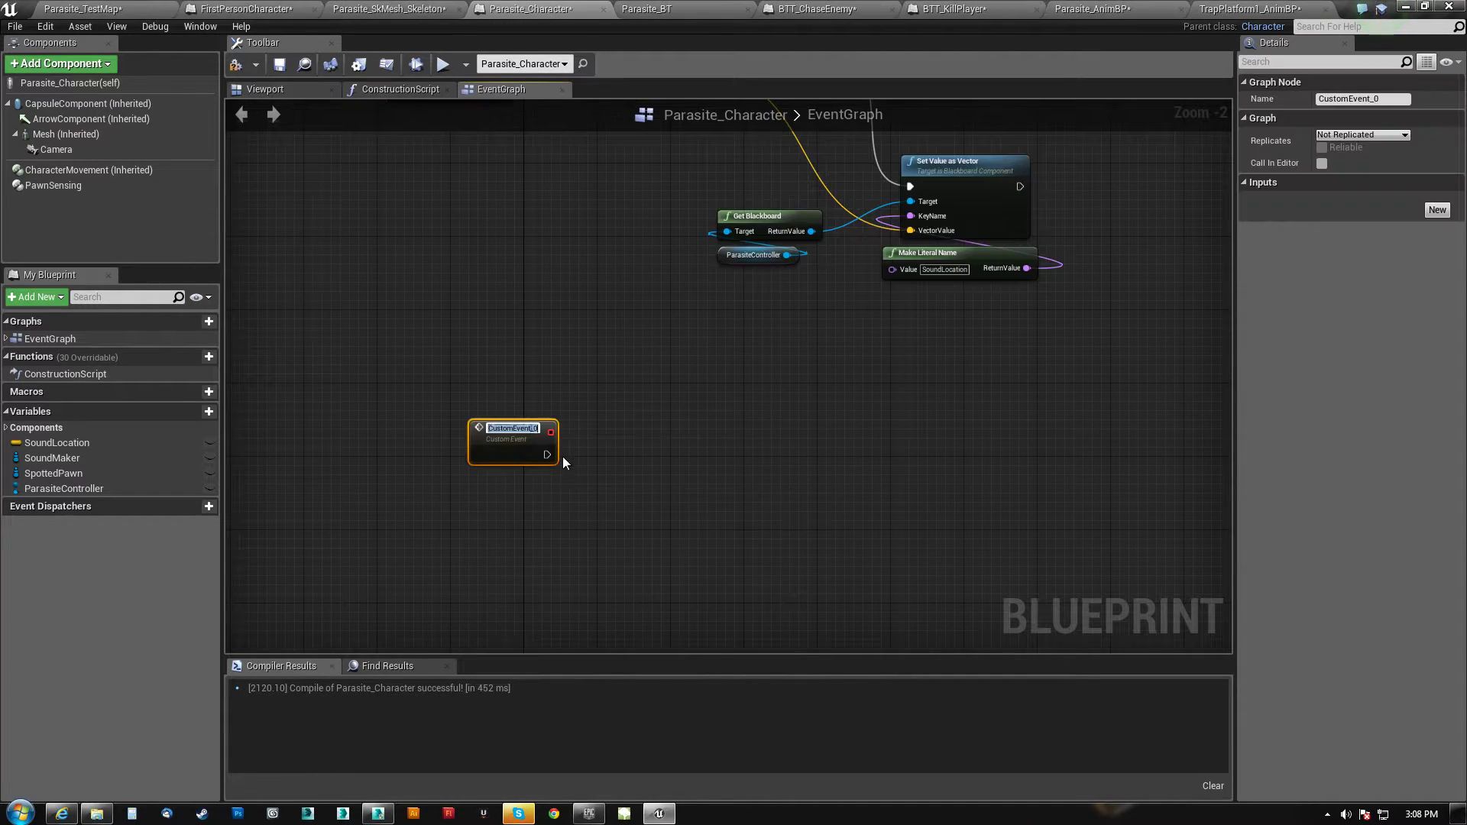
text(KillPlayer)
key(Return)
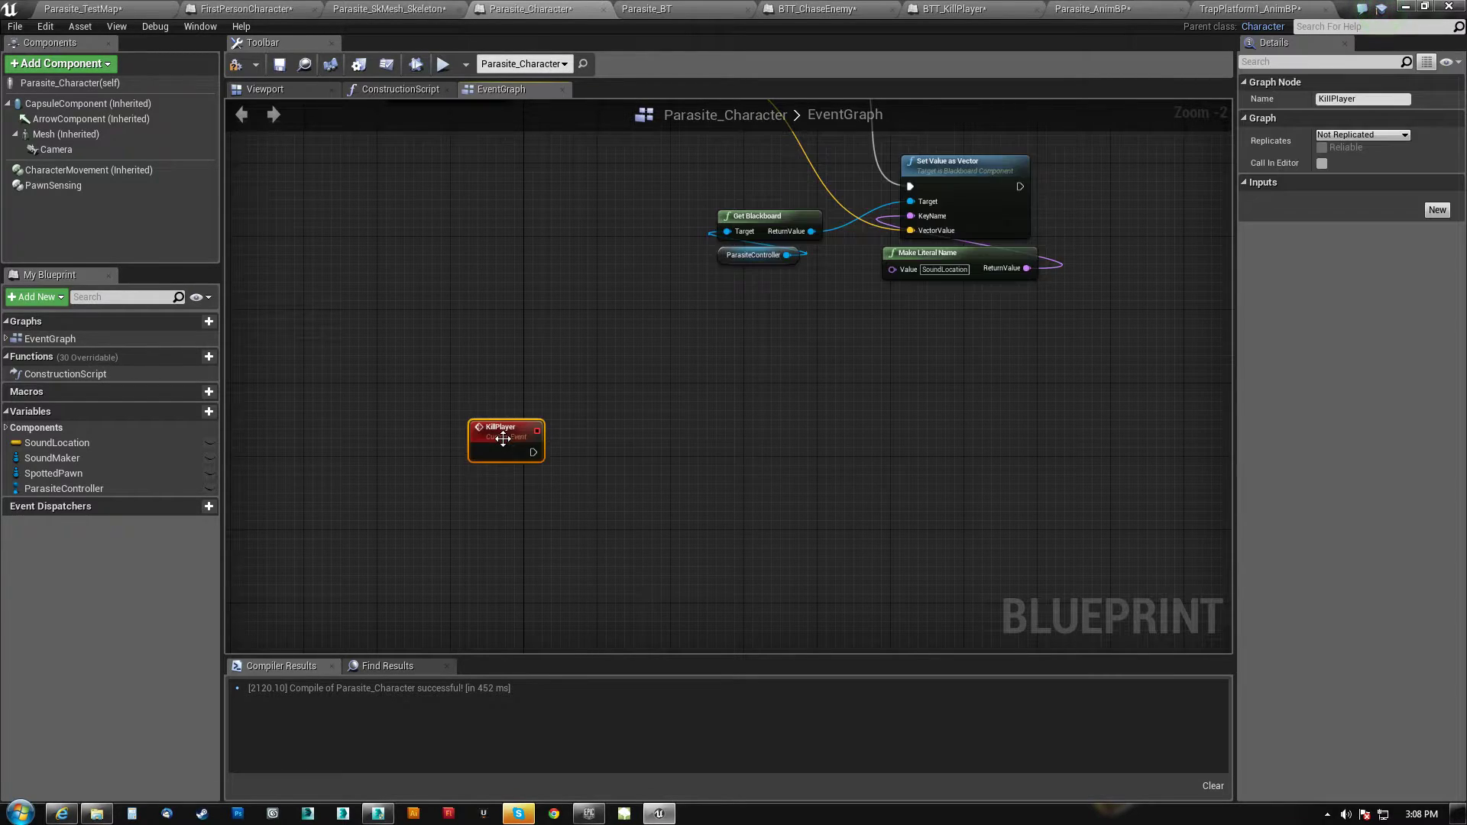
scroll(649, 394, up, 2)
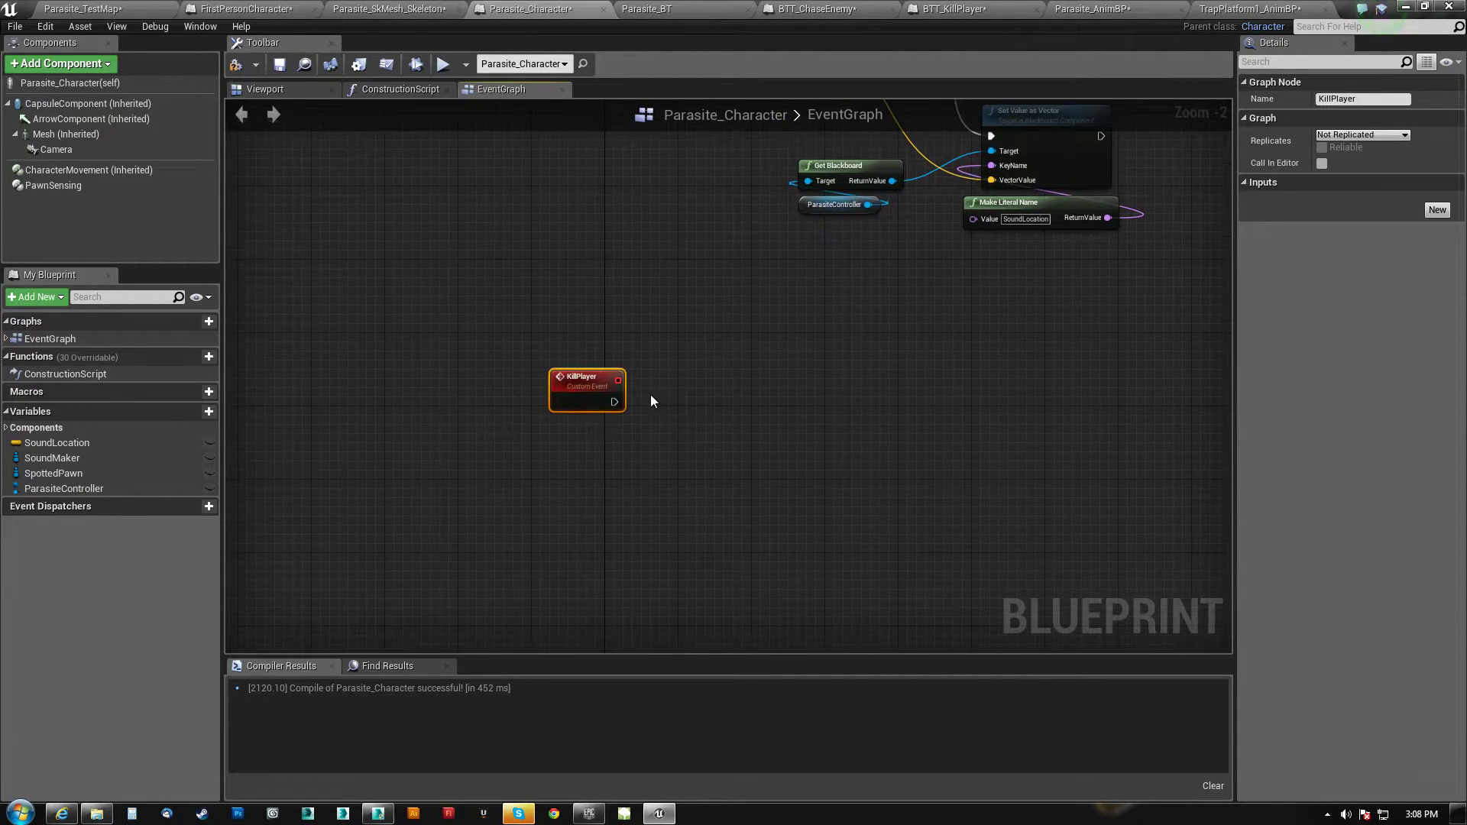
Add an Actor input named Player to the KillPlayer event and compile Parasite_Character
click(1435, 211)
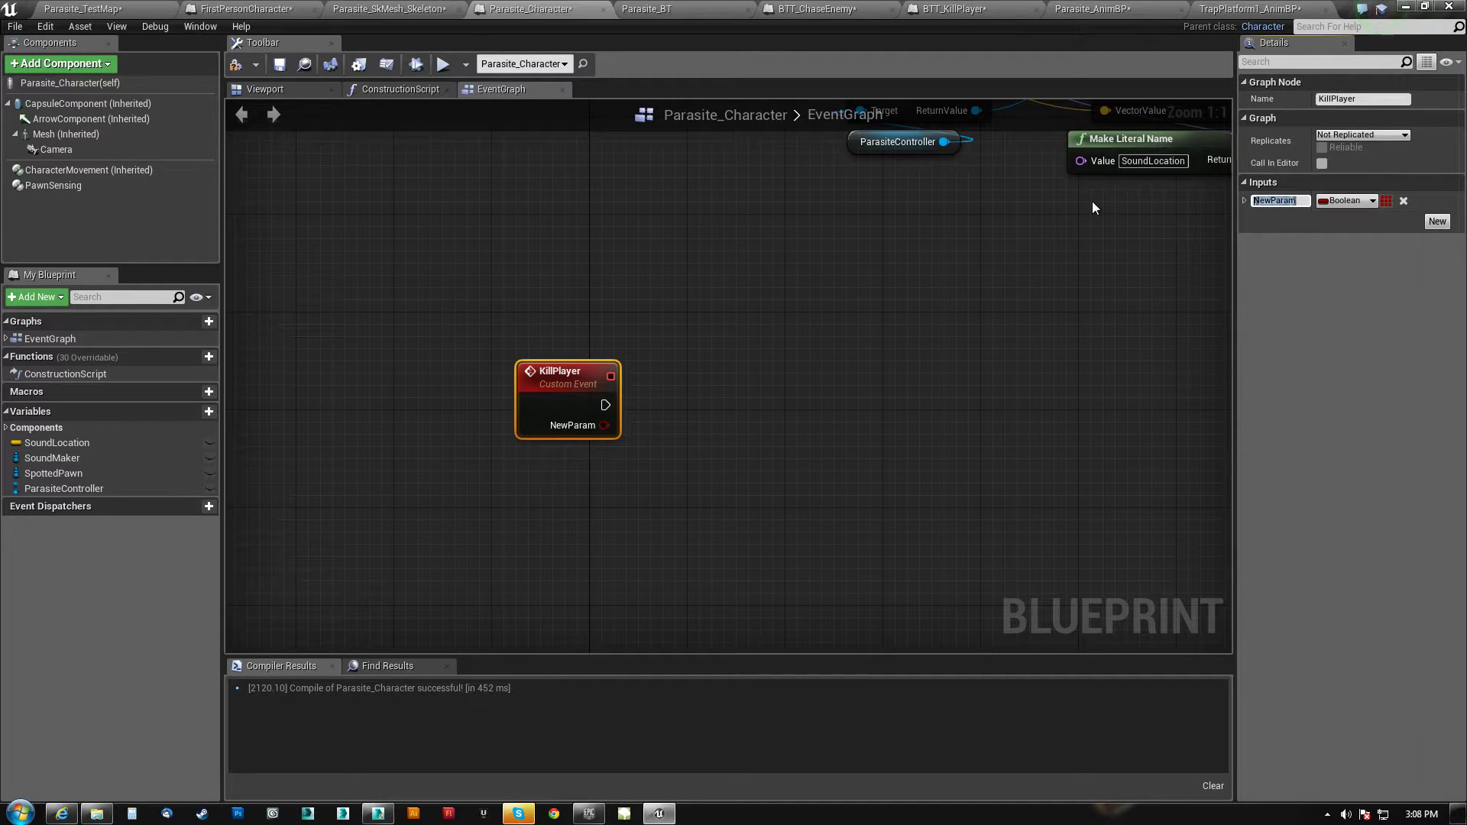
text(Player)
key(Return)
click(1344, 201)
text(act)
click(1277, 311)
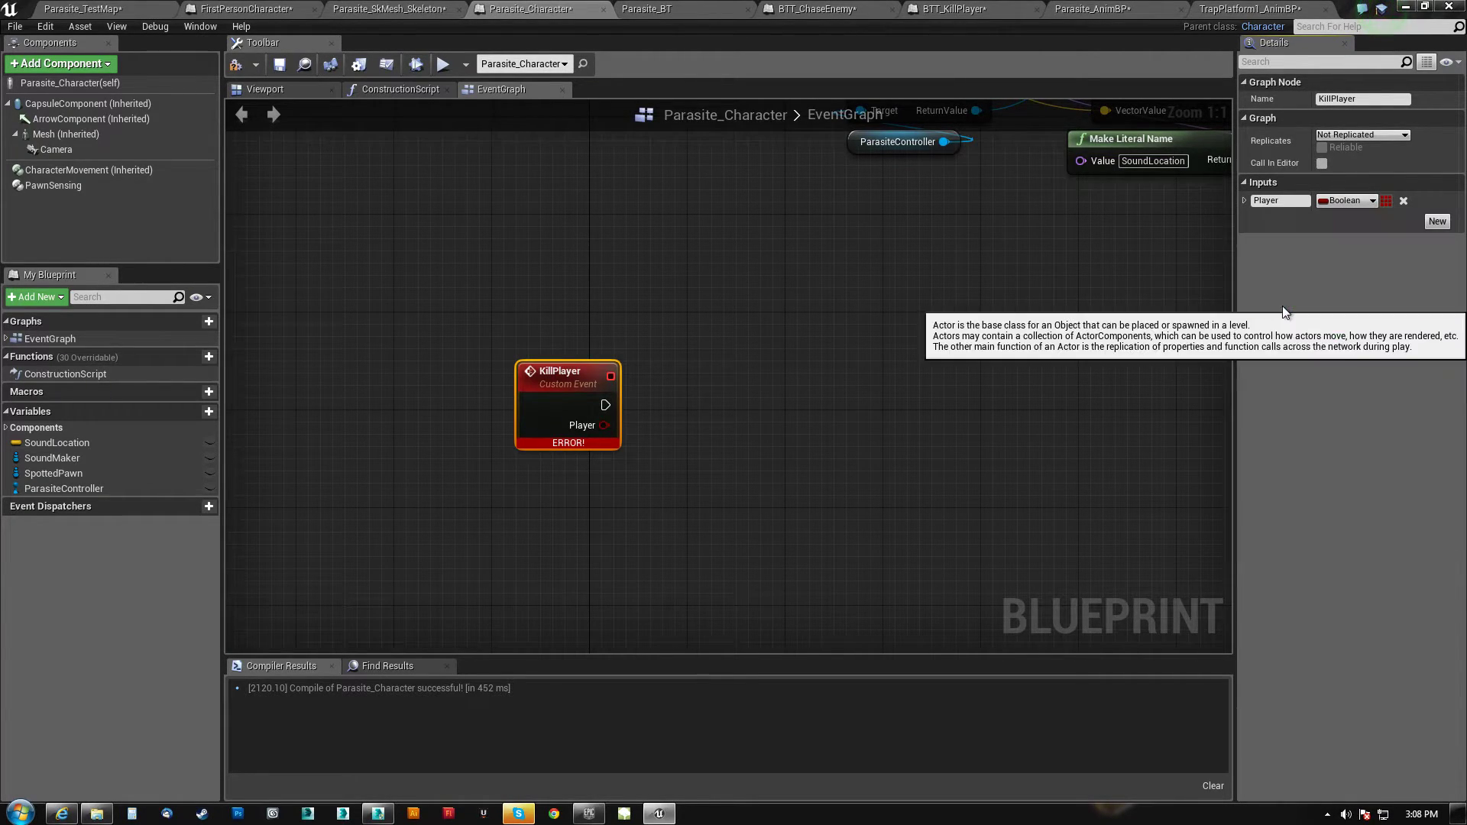
right_drag(701, 435, 750, 426)
click(235, 63)
right_drag(751, 371, 702, 412)
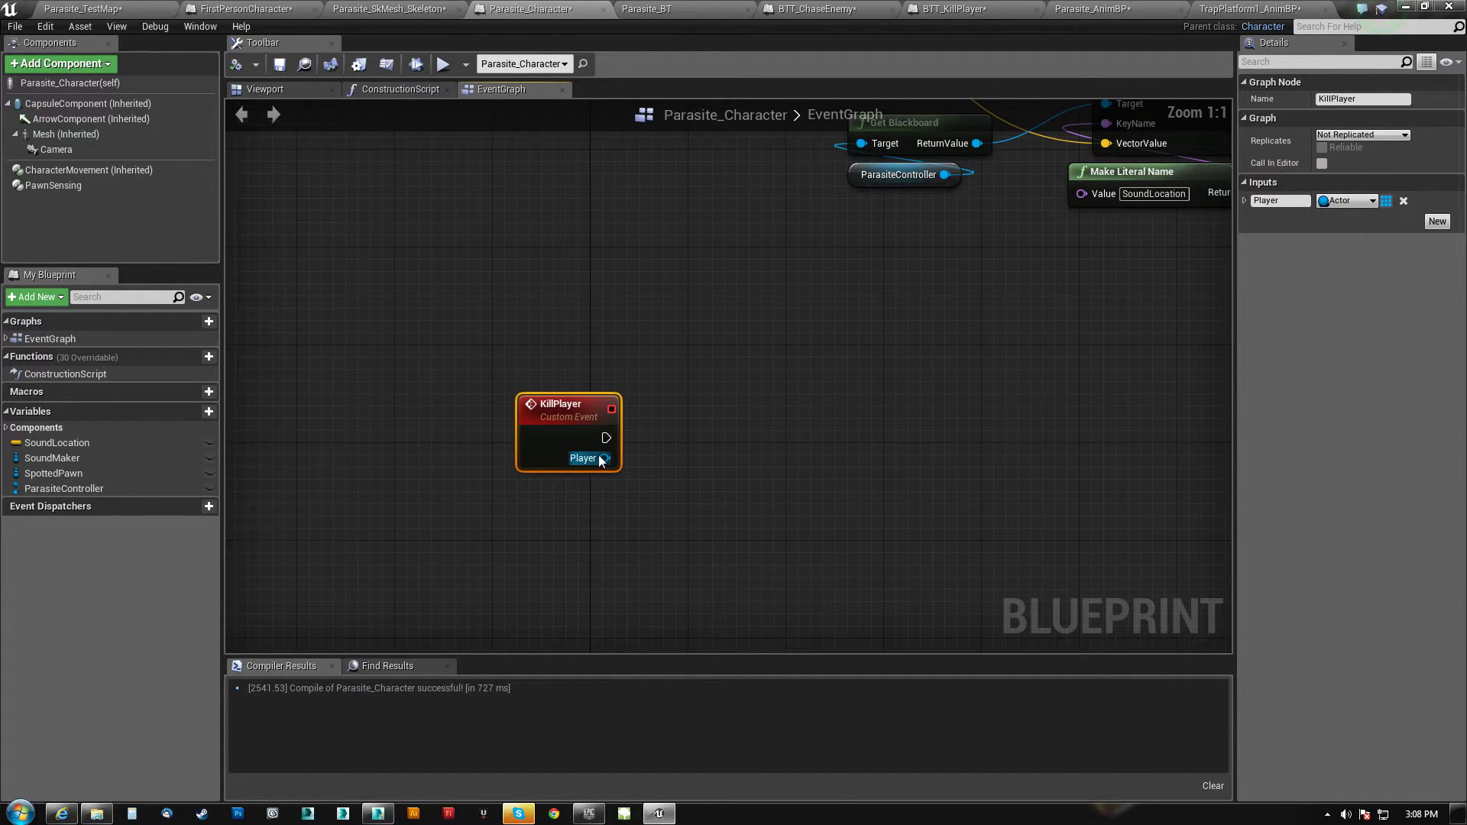
Add an Apply Damage node driven by KillPlayer, with Player as DamagedActor and BaseDamage 9999, place it close to the event, and compile
right_click(741, 424)
text(apply damage)
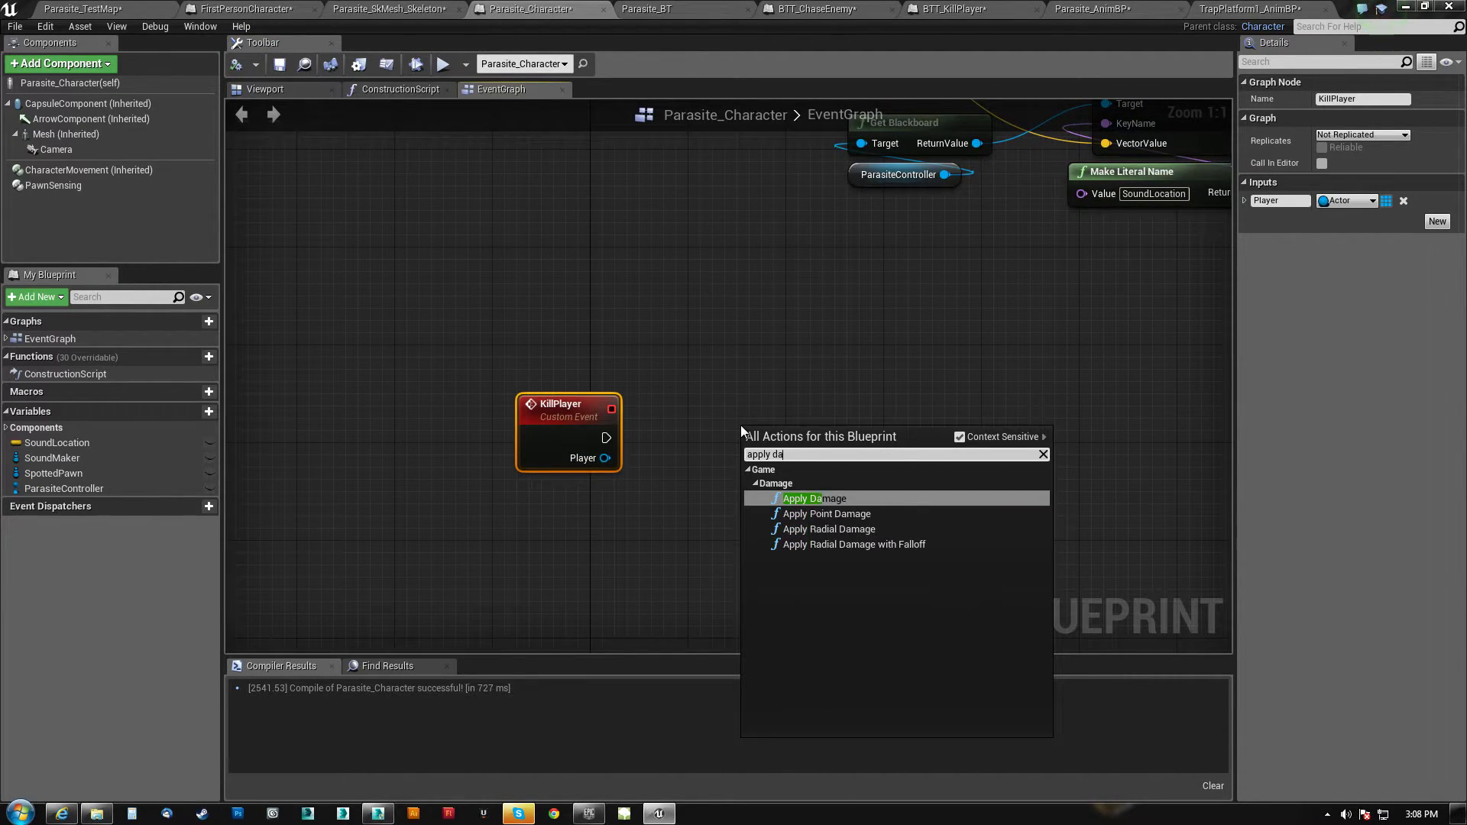
click(800, 499)
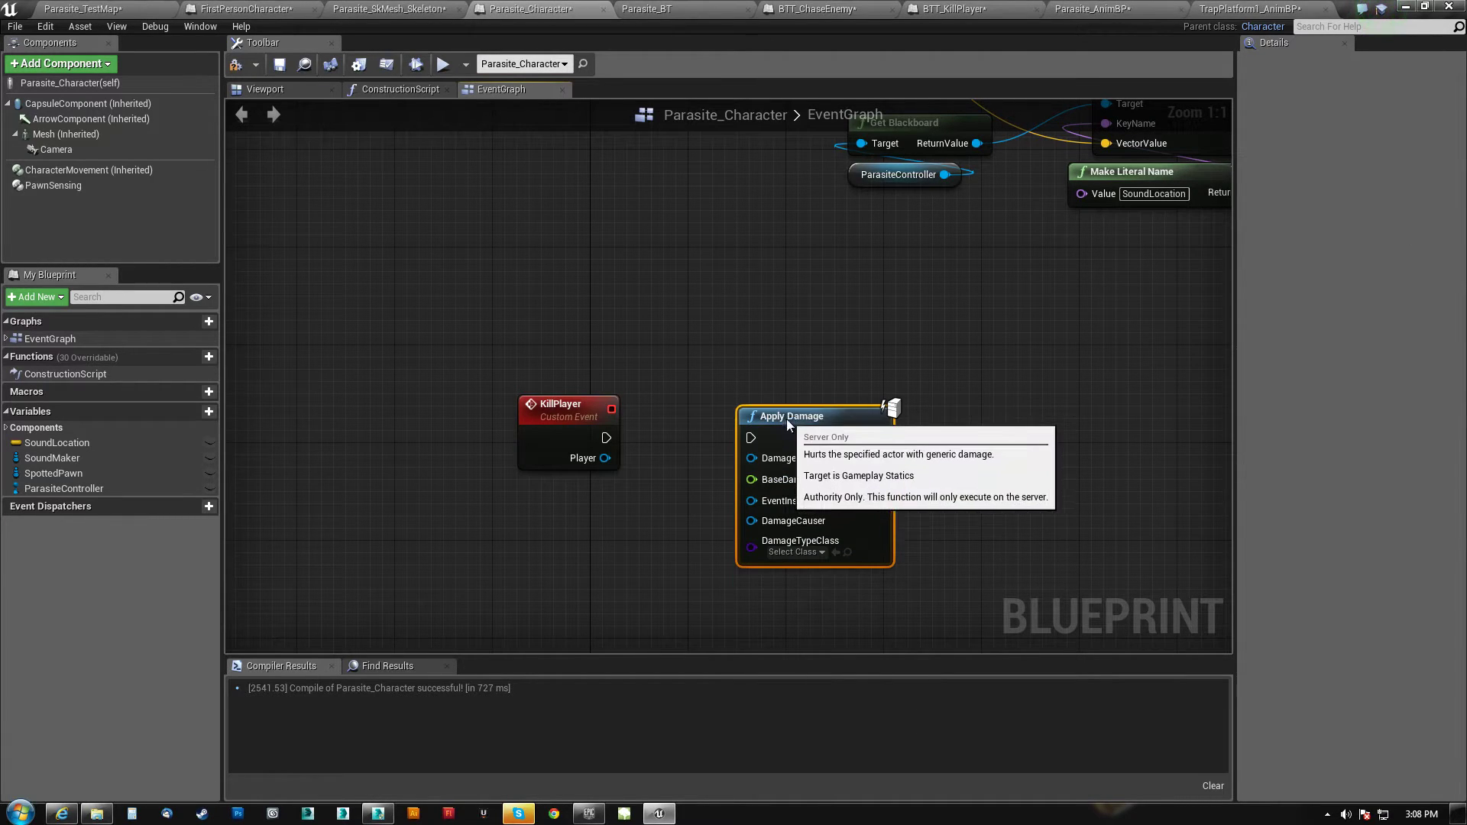
drag(609, 440, 751, 438)
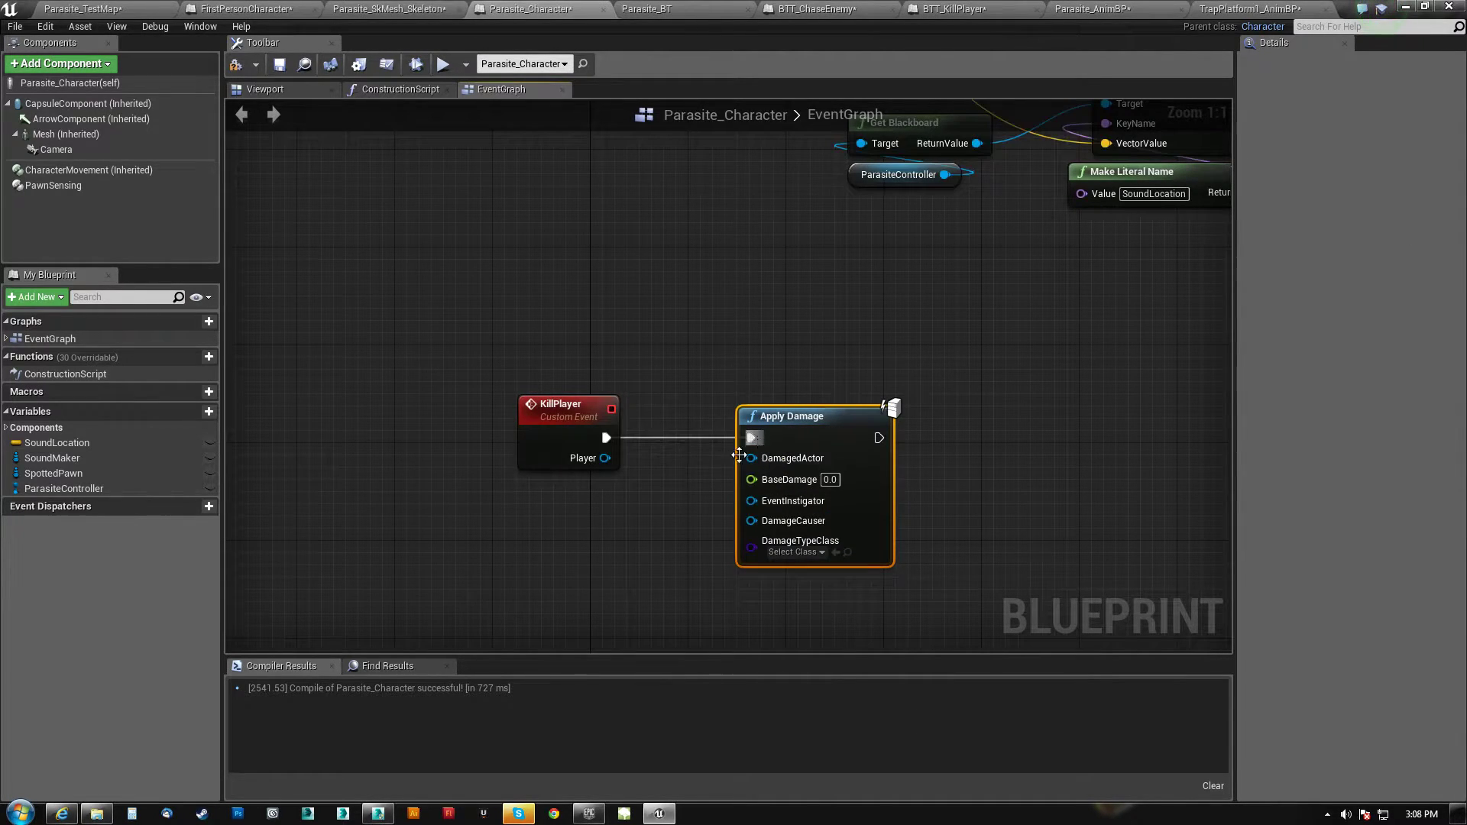
drag(605, 458, 751, 458)
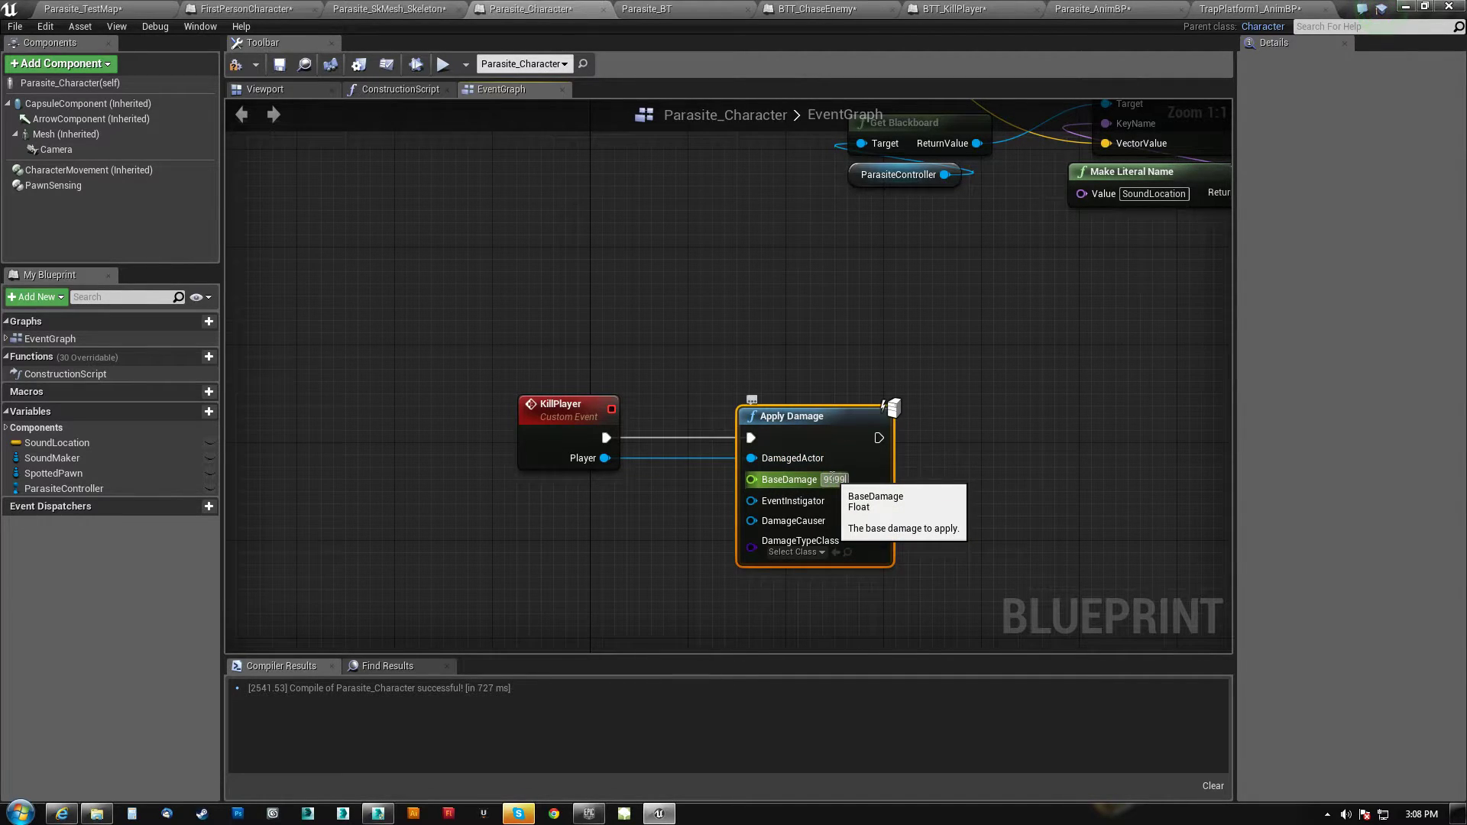
drag(805, 415, 726, 420)
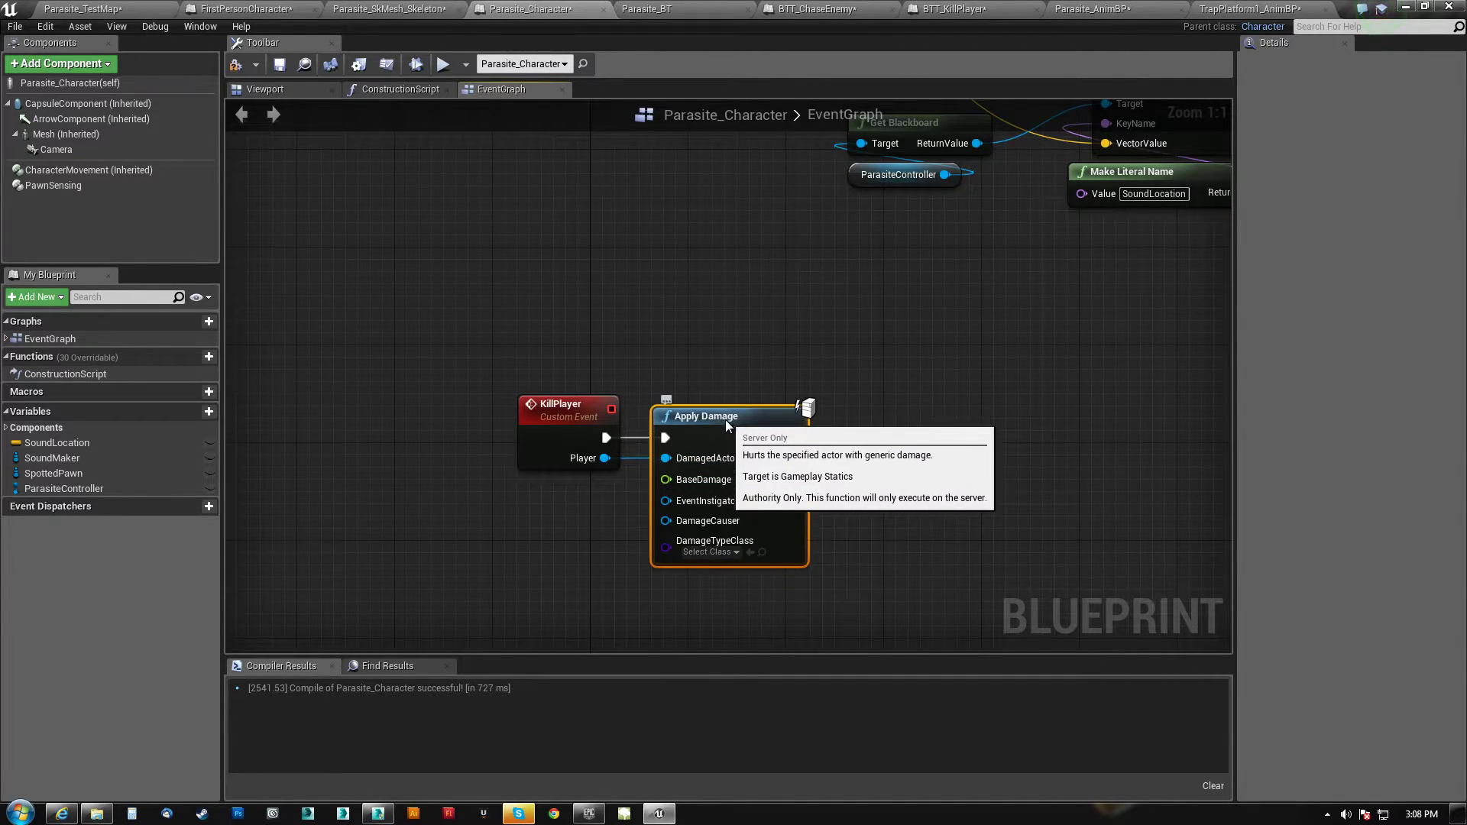
click(238, 65)
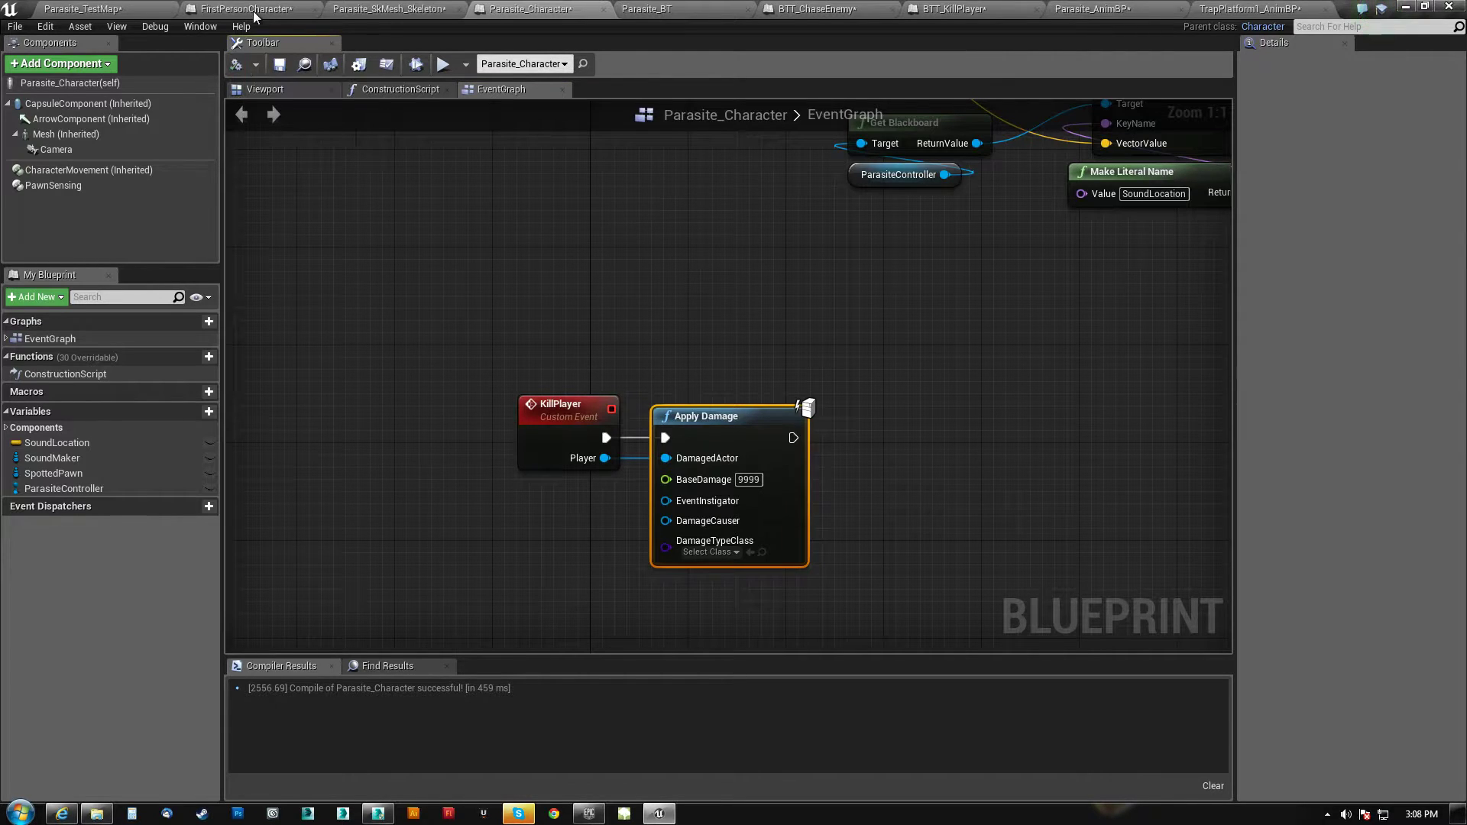
Review the Damage Event section in FirstPersonCharacter's EventGraph and inspect the Health variable's default value
click(254, 10)
right_drag(583, 350, 628, 315)
scroll(682, 291, down, 10)
right_drag(731, 271, 359, 634)
scroll(597, 475, down, 2)
right_drag(888, 303, 785, 601)
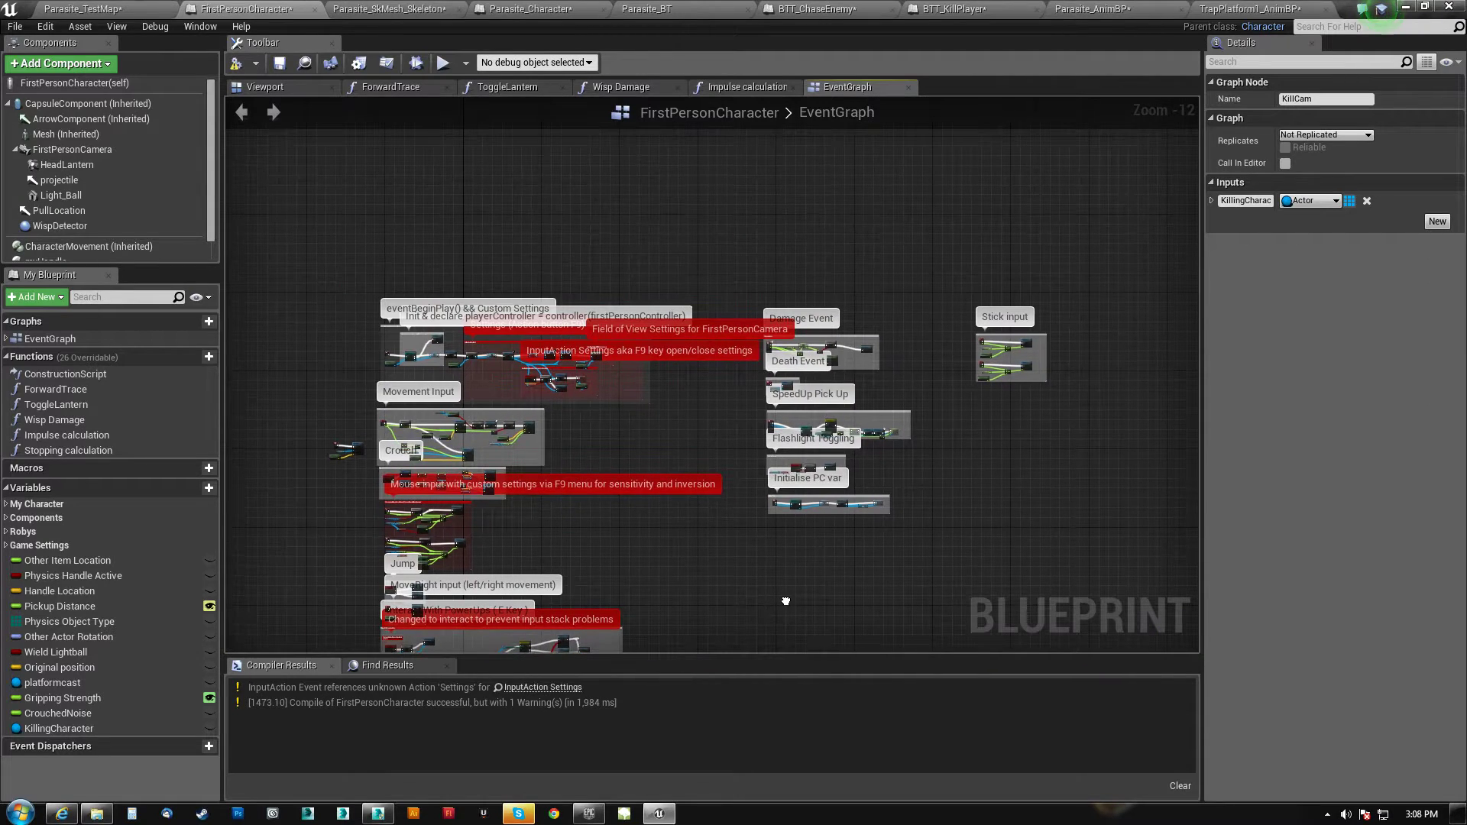
scroll(745, 298, up, 12)
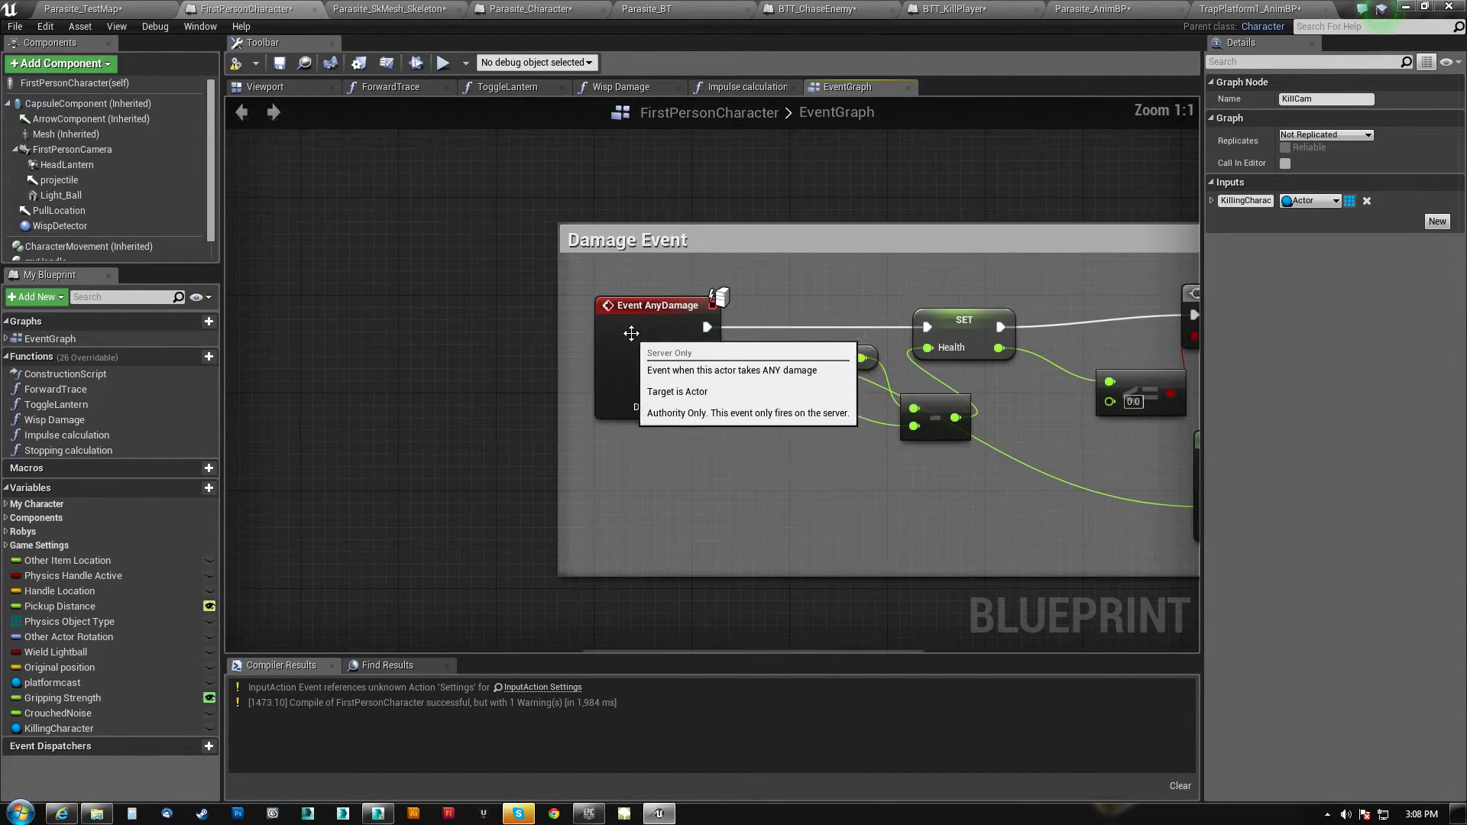
right_drag(870, 293, 648, 282)
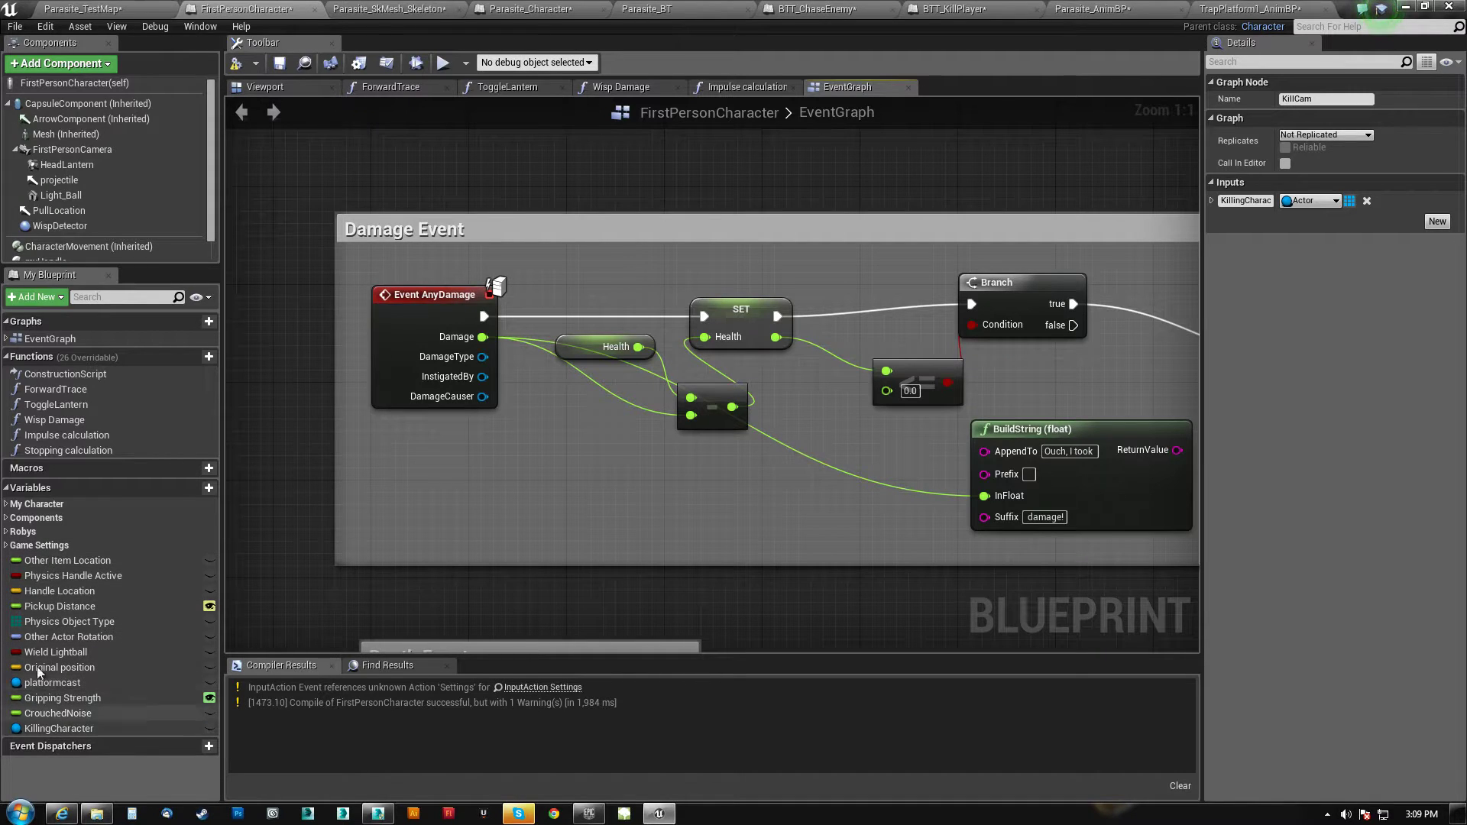
click(6, 532)
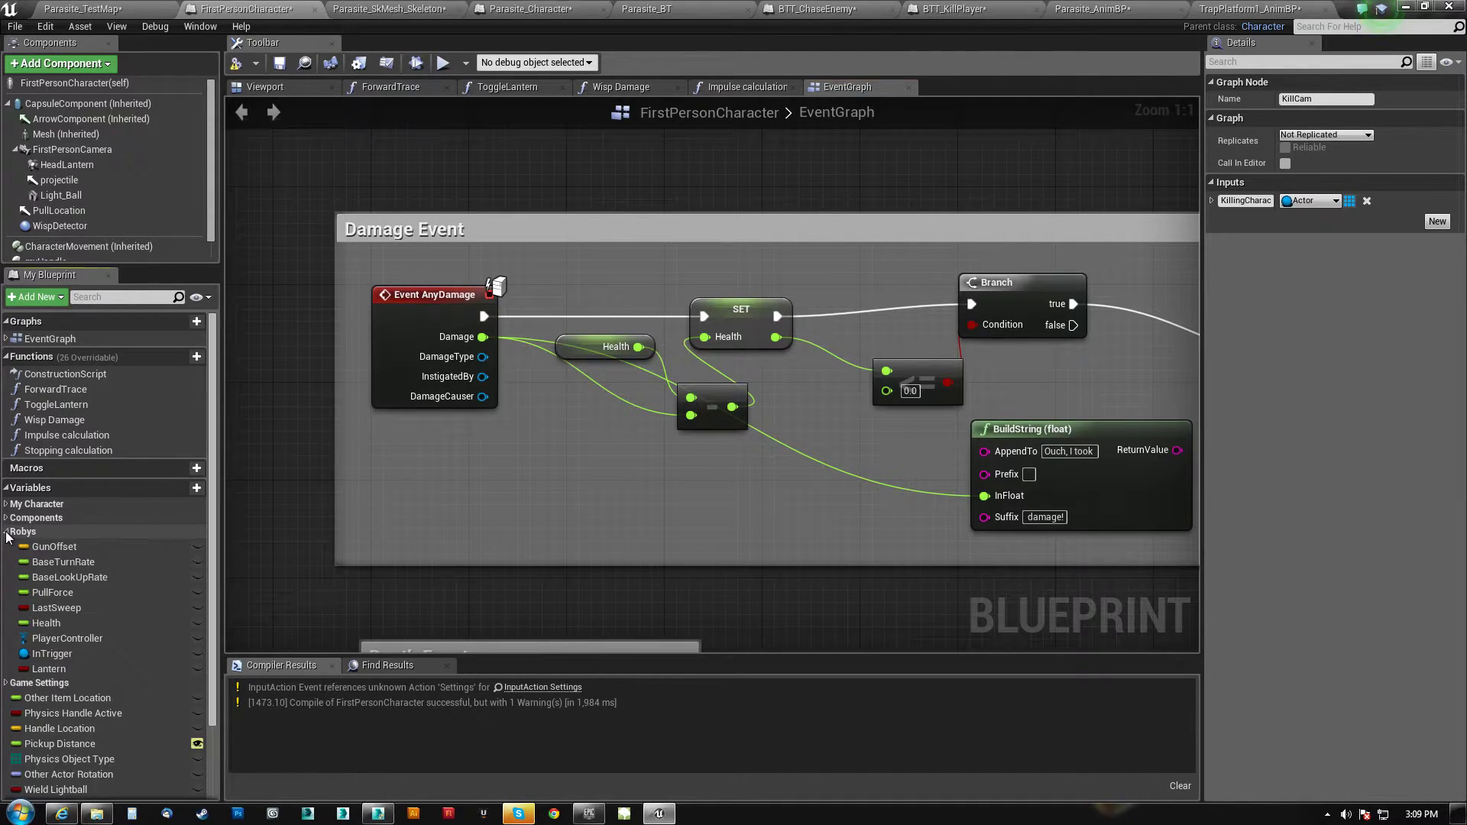
click(47, 623)
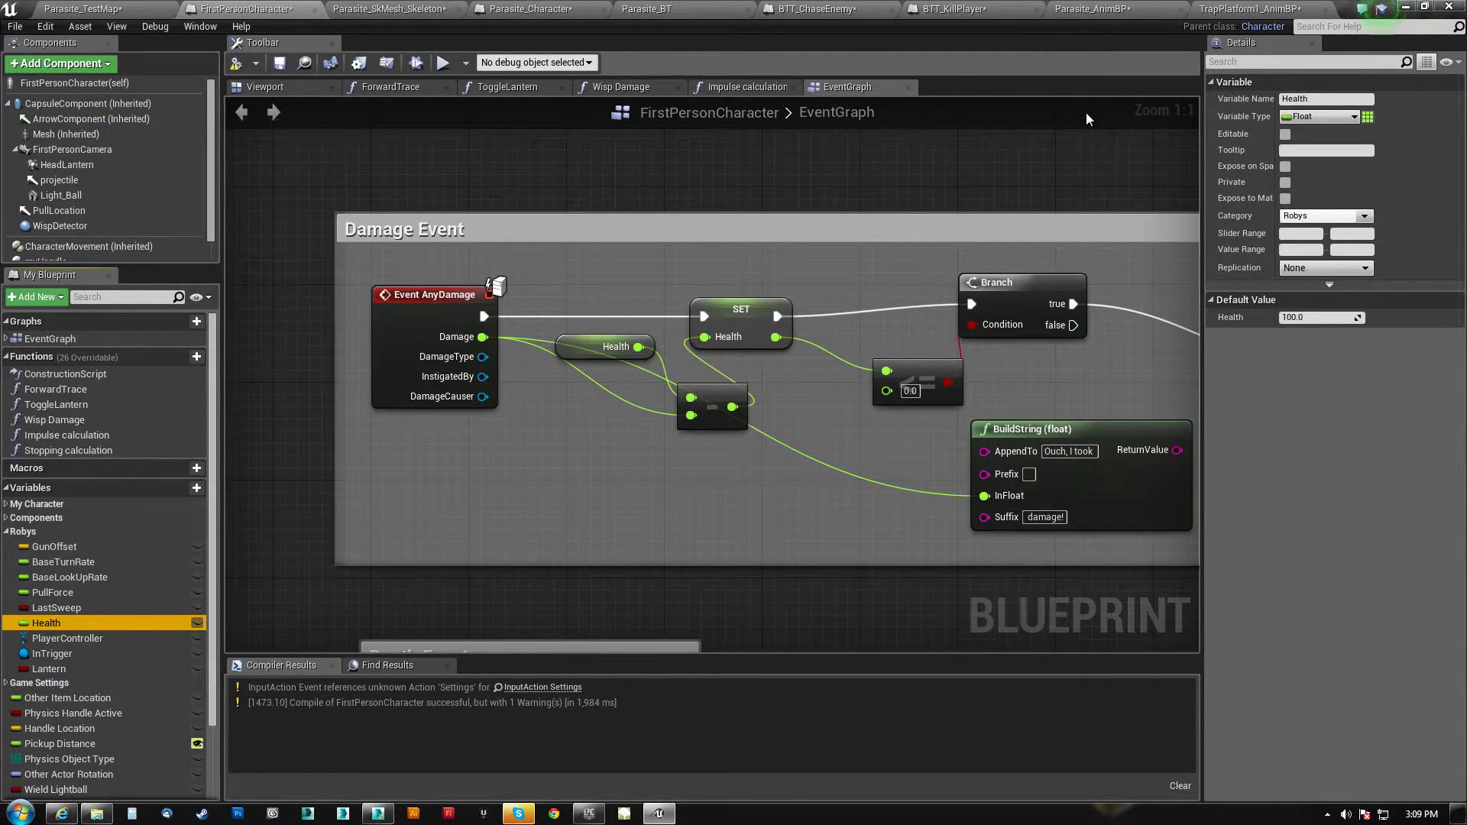
Trace the Damage Event's branch to the Death event and open its Player Dead event in FirstPersonController
mouse_move(1113, 392)
right_down()
mouse_move(970, 388)
mouse_move(1061, 388)
right_up()
mouse_move(522, 227)
mouse_down()
mouse_move(638, 322)
mouse_move(518, 222)
mouse_up()
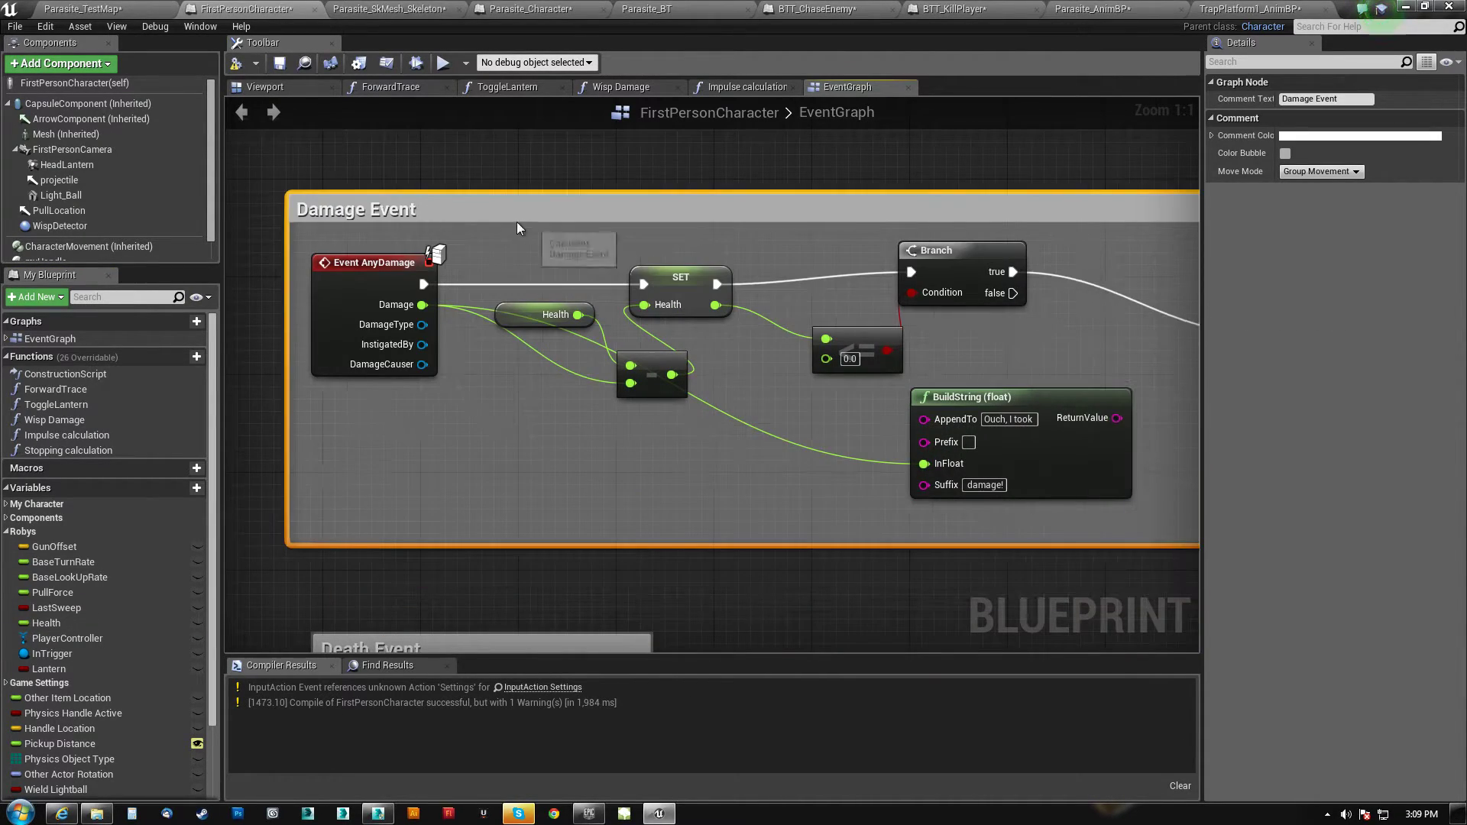
right_drag(788, 437, 298, 410)
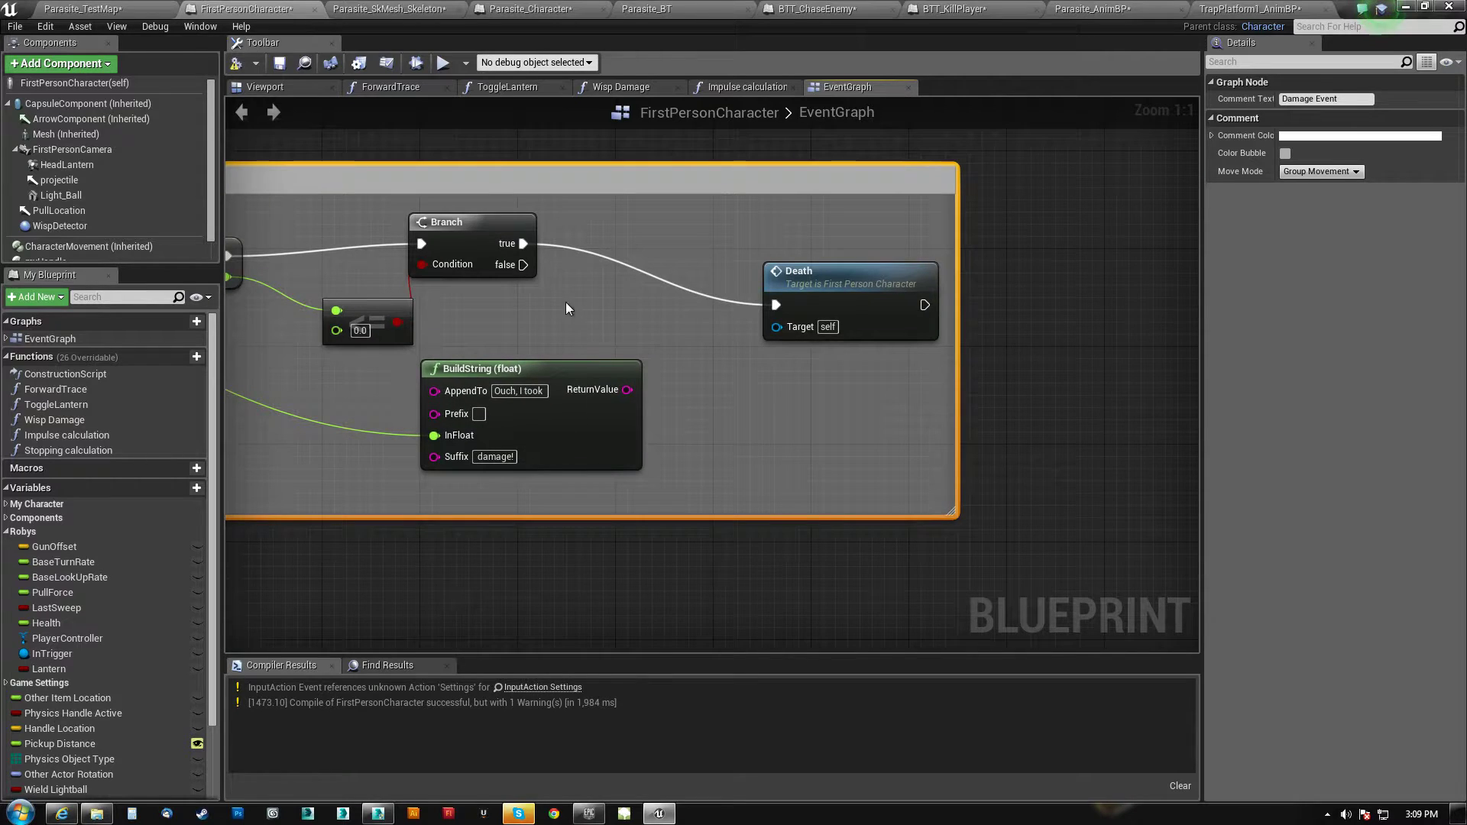
right_drag(542, 312, 896, 312)
scroll(688, 336, down, 2)
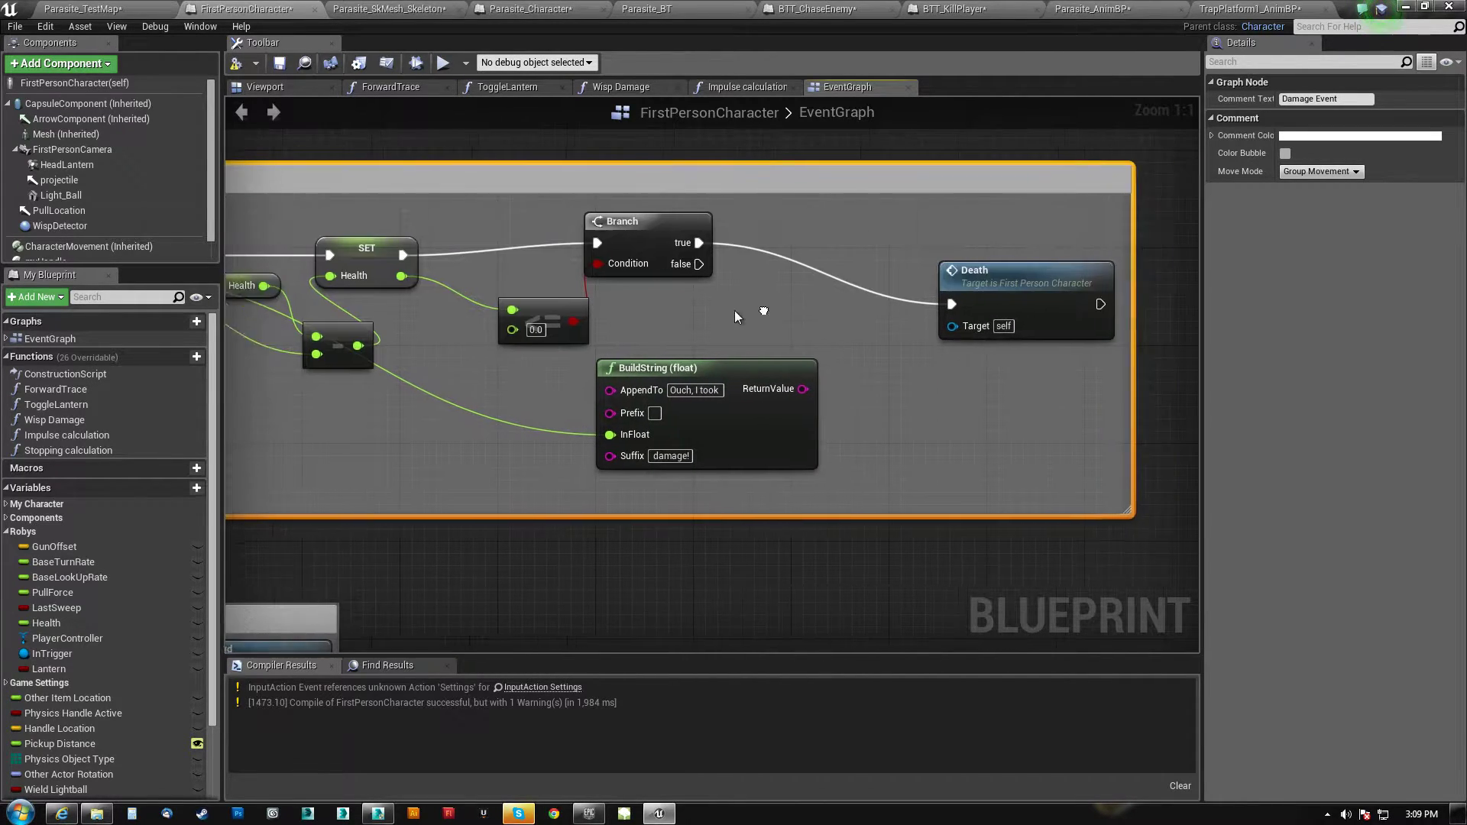
double_click(1020, 276)
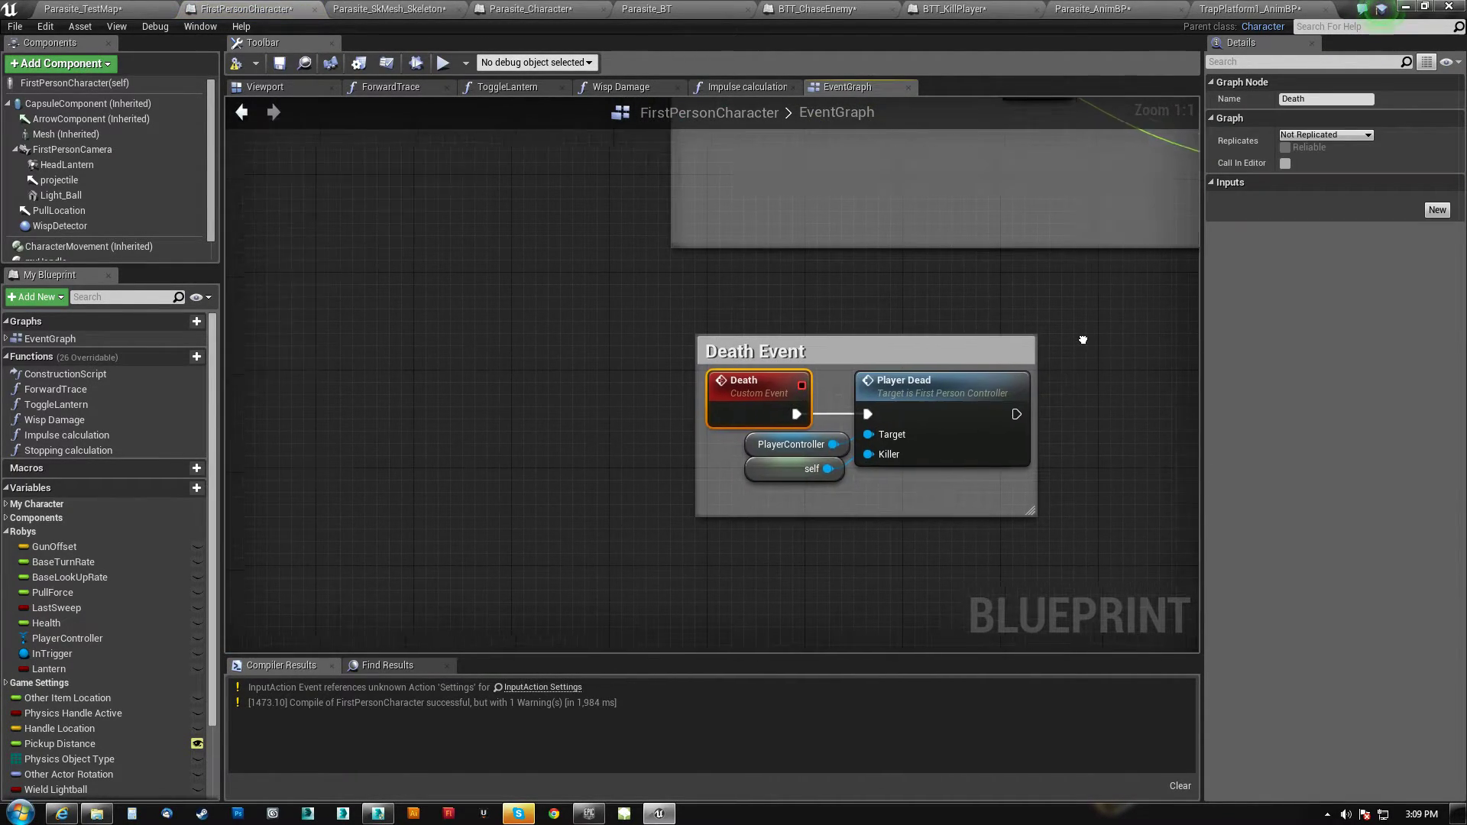
click(844, 319)
double_click(845, 319)
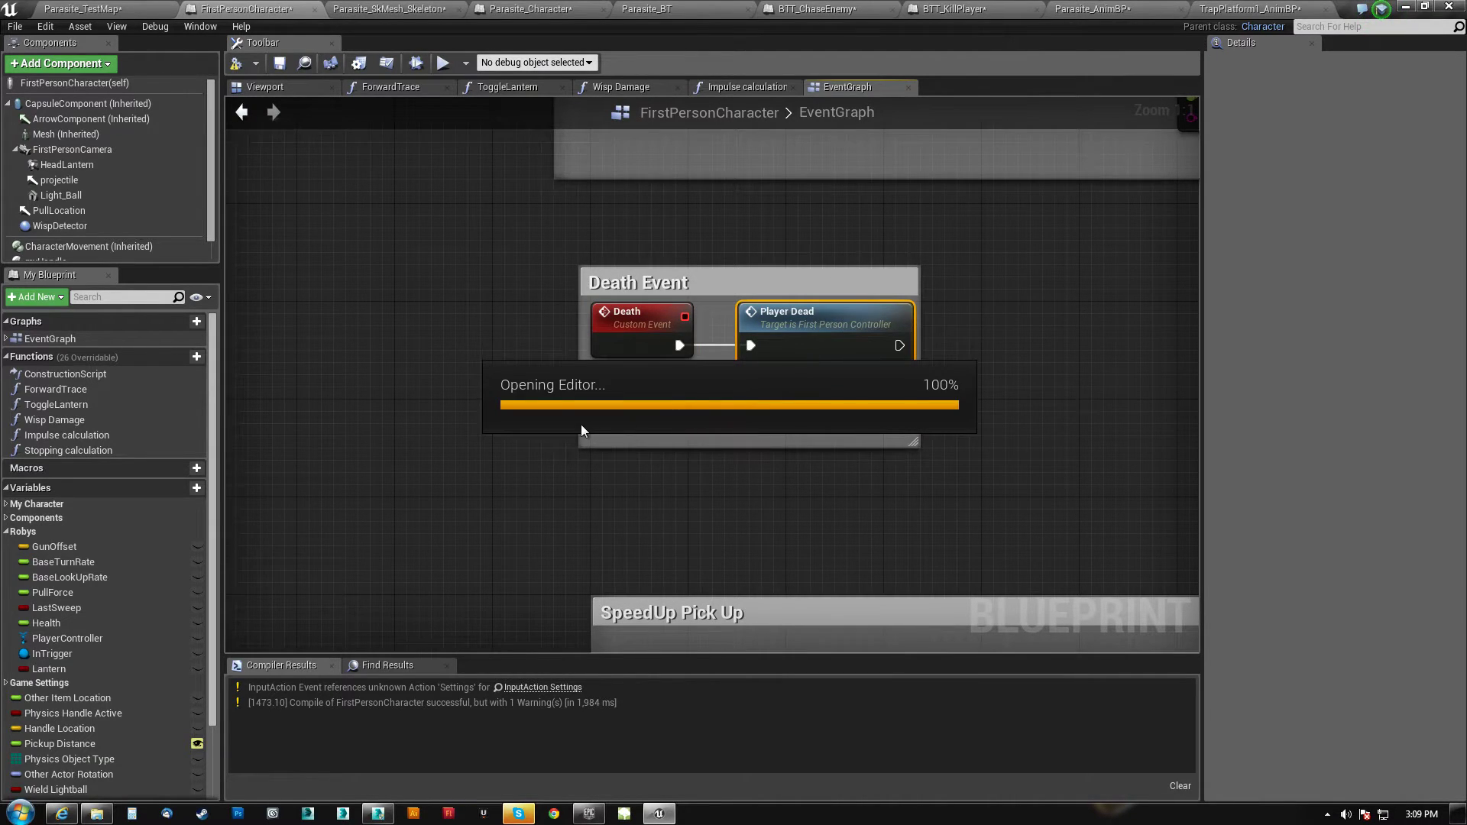
scroll(810, 312, up, 8)
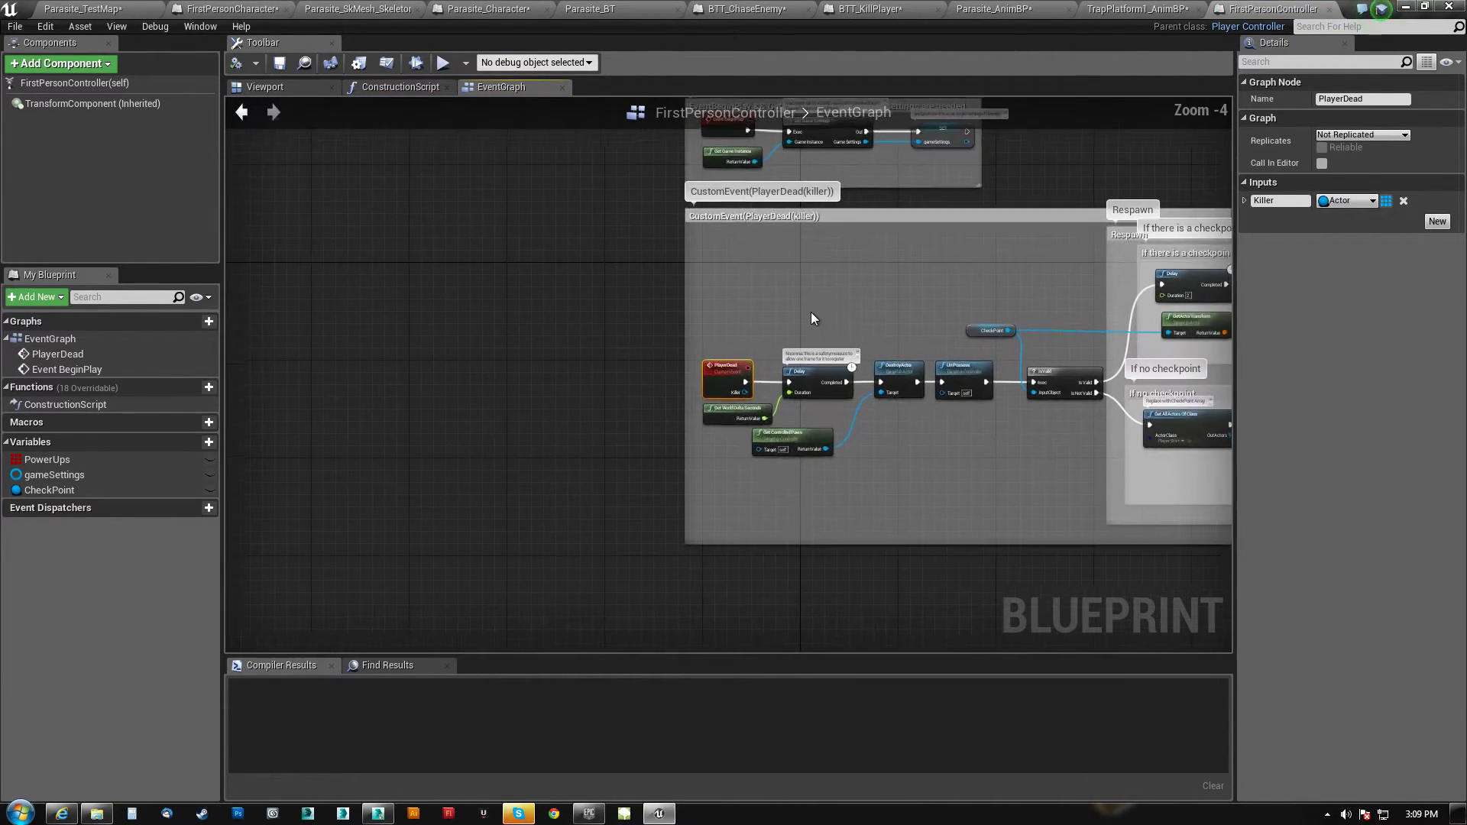
Examine the PlayerDead chain from Delay through DestroyActor and Un Possess to IsValid, shifting Get Controlled Pawn slightly
right_drag(1078, 257, 827, 206)
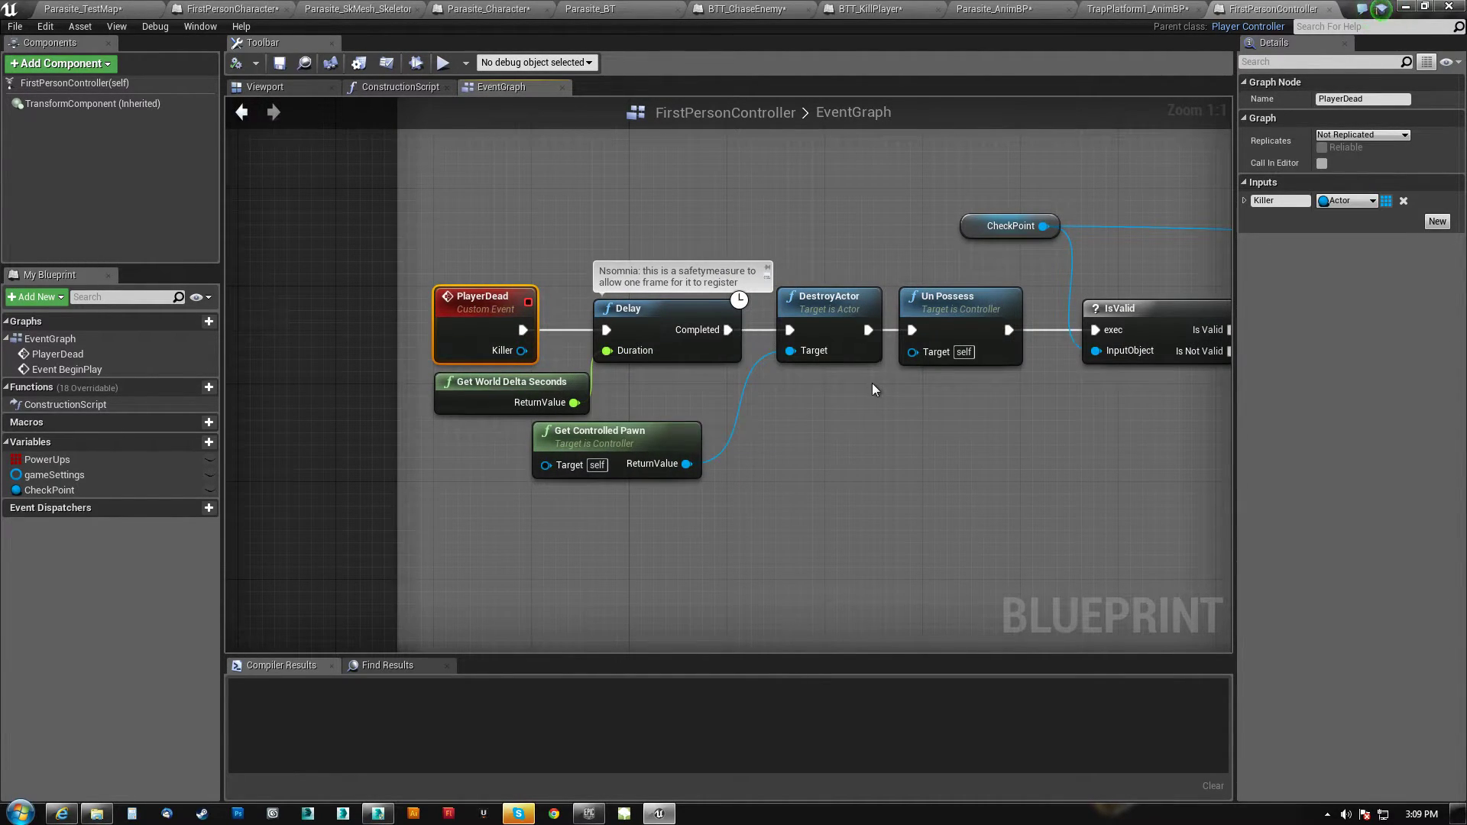
right_drag(873, 383, 703, 348)
click(708, 305)
drag(535, 438, 510, 438)
right_drag(729, 418, 589, 418)
click(694, 307)
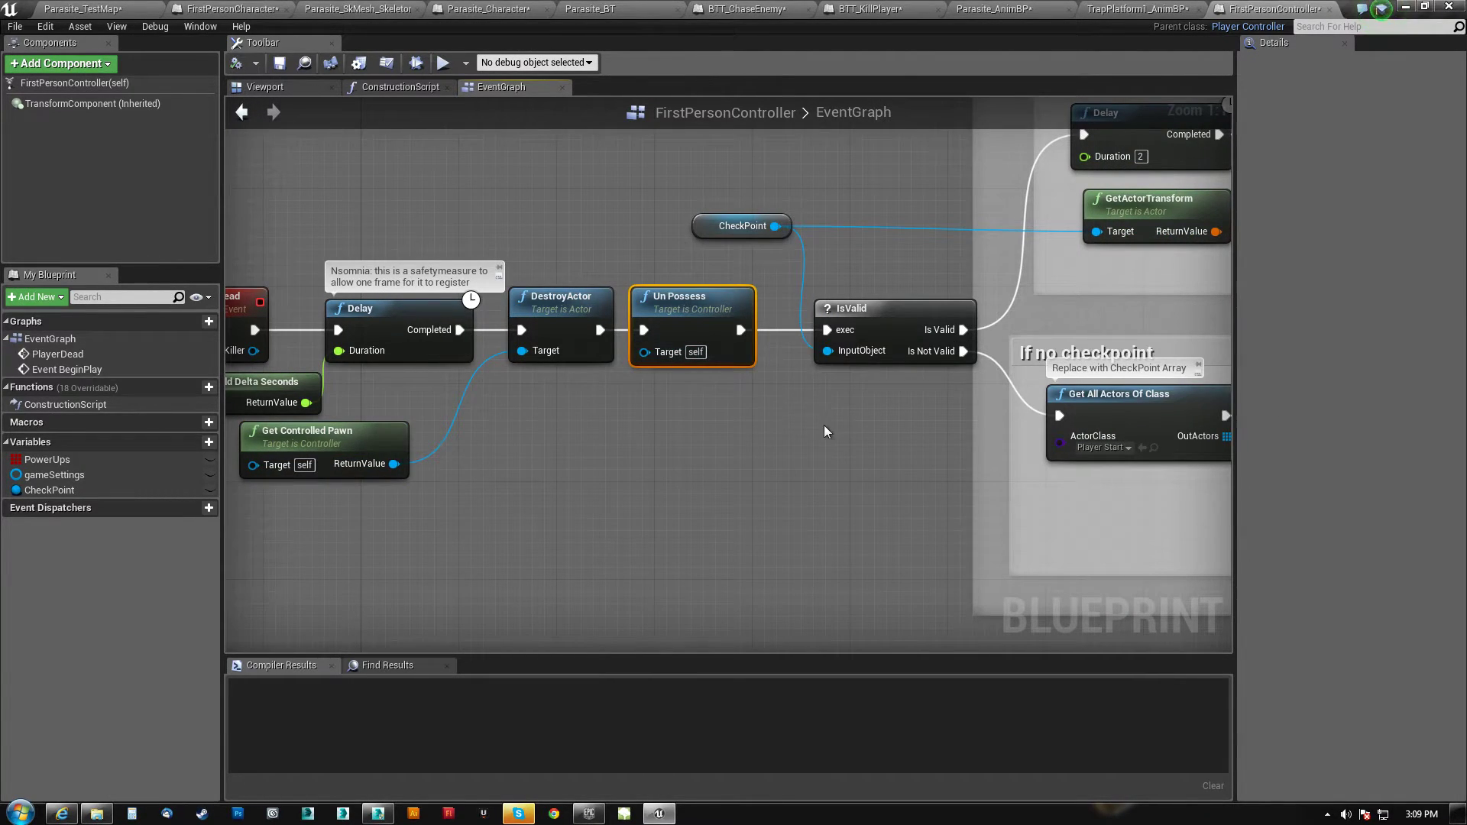
right_drag(752, 461, 496, 485)
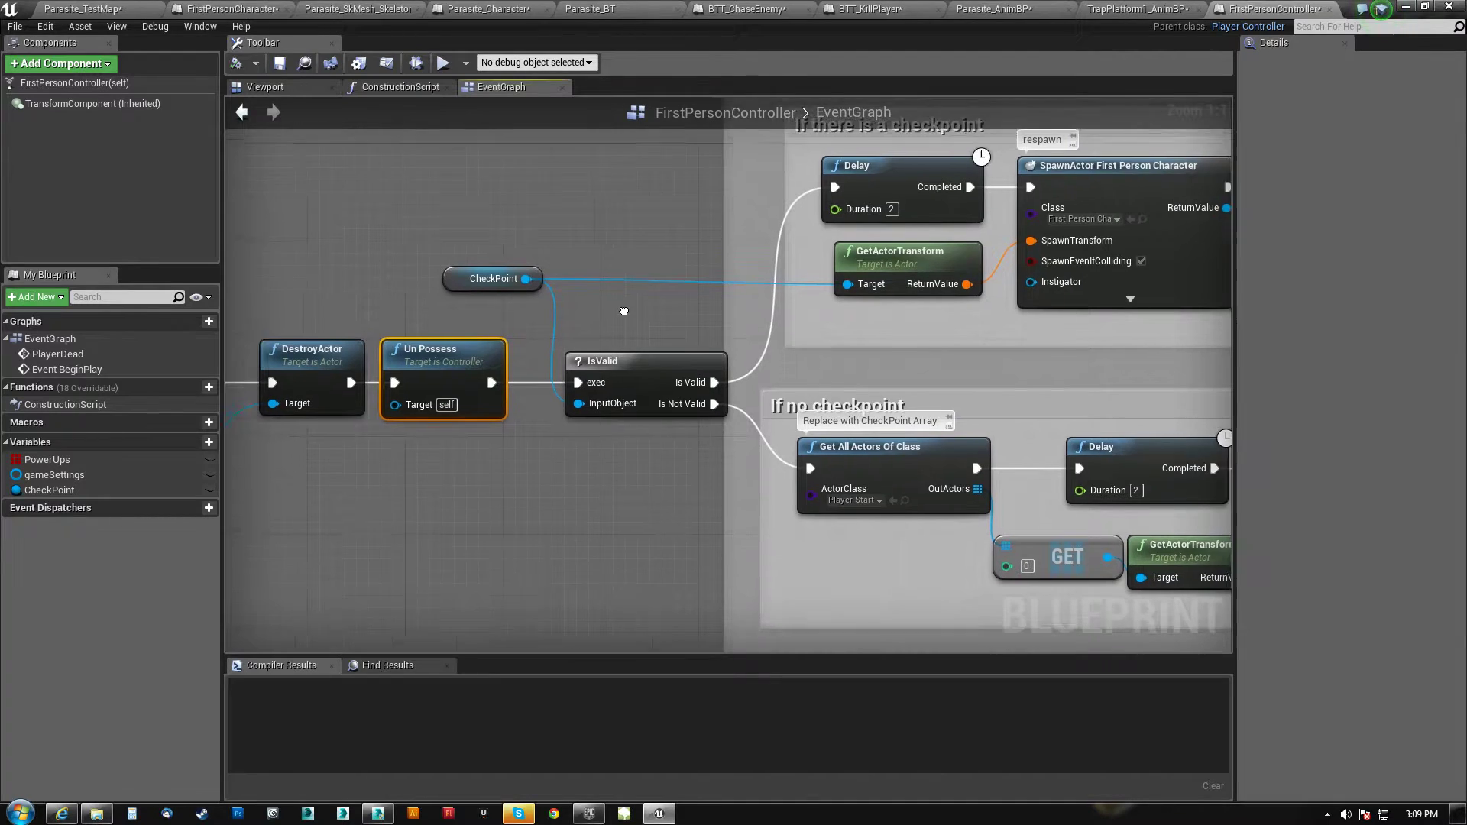
right_drag(632, 311, 1021, 273)
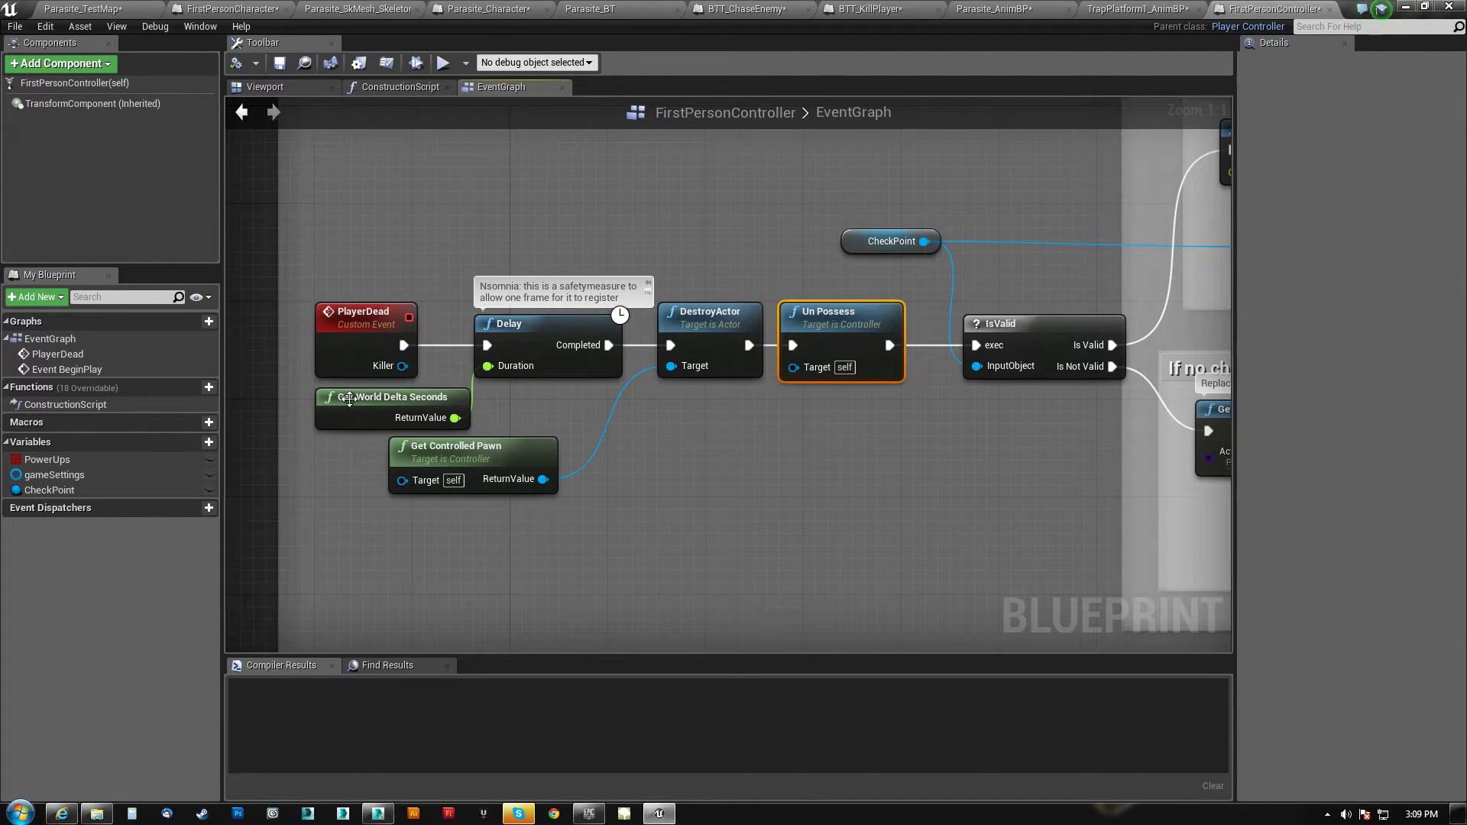
Examine the Respawn section's checkpoint branch, including its delay, spawn and Possess nodes and the CheckPoint variable feeding IsValid
right_drag(880, 464, 274, 576)
right_drag(731, 447, 694, 452)
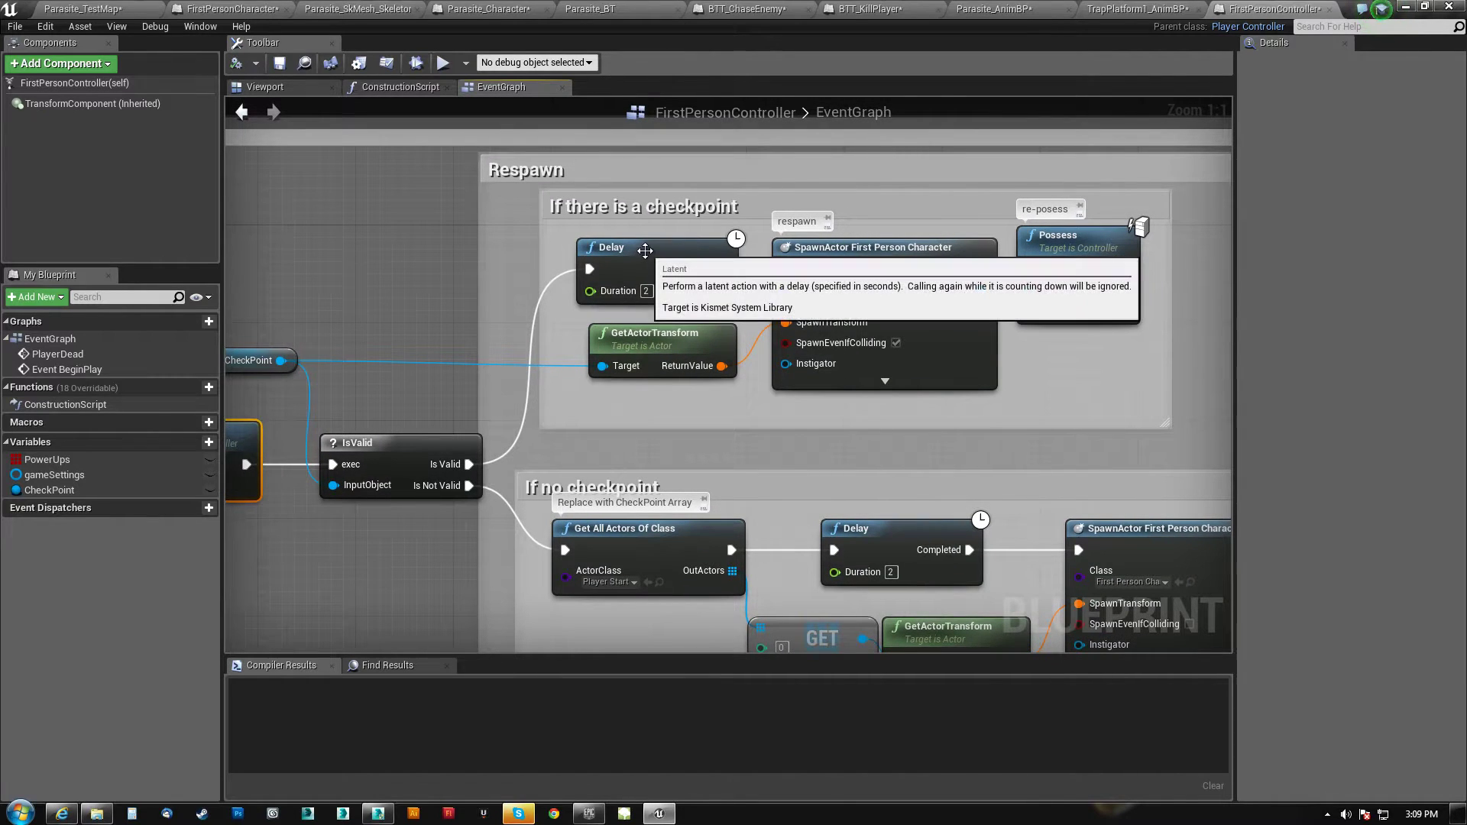
right_drag(809, 442, 680, 438)
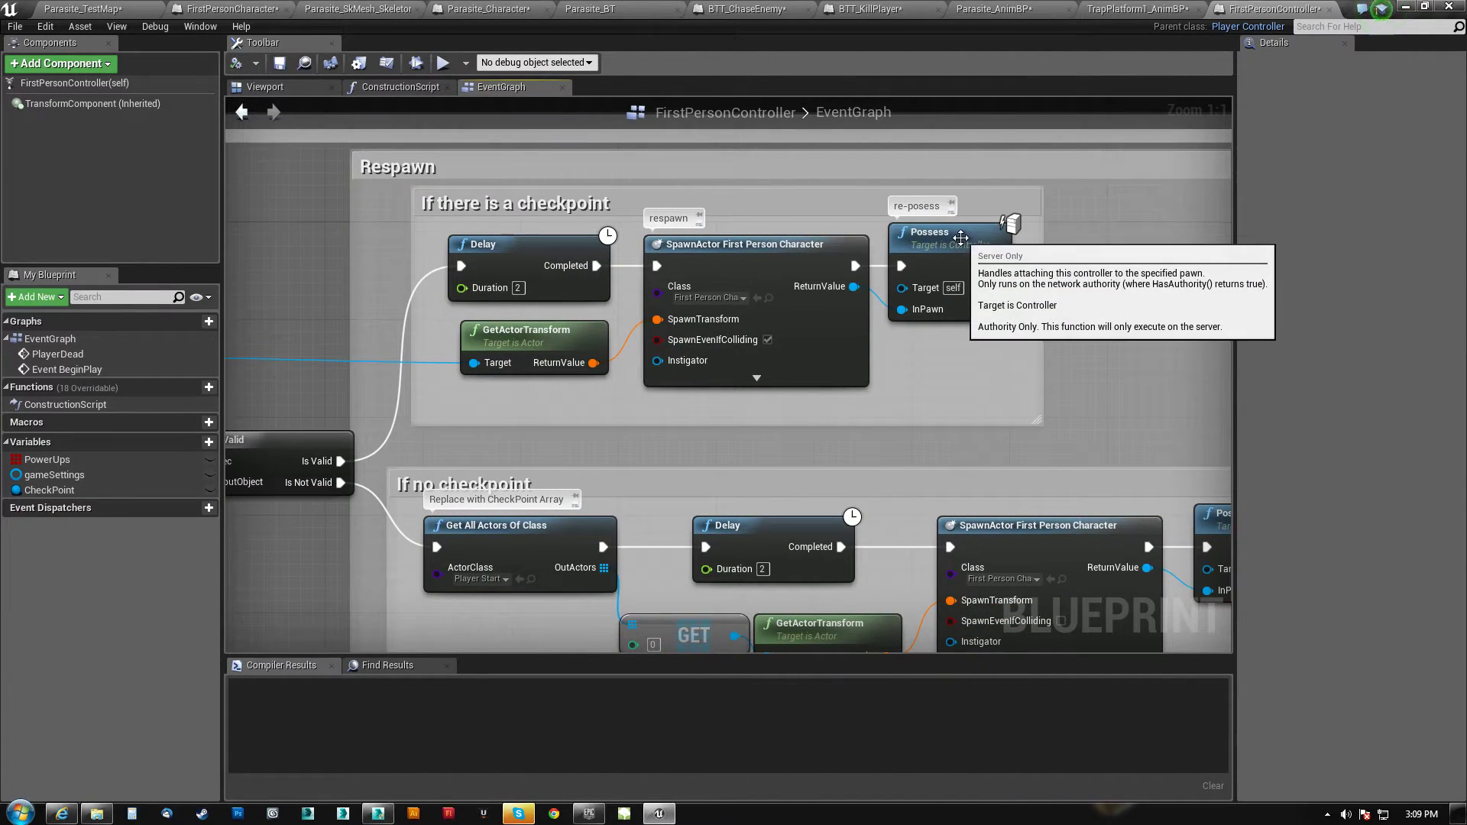
right_drag(953, 441, 1099, 319)
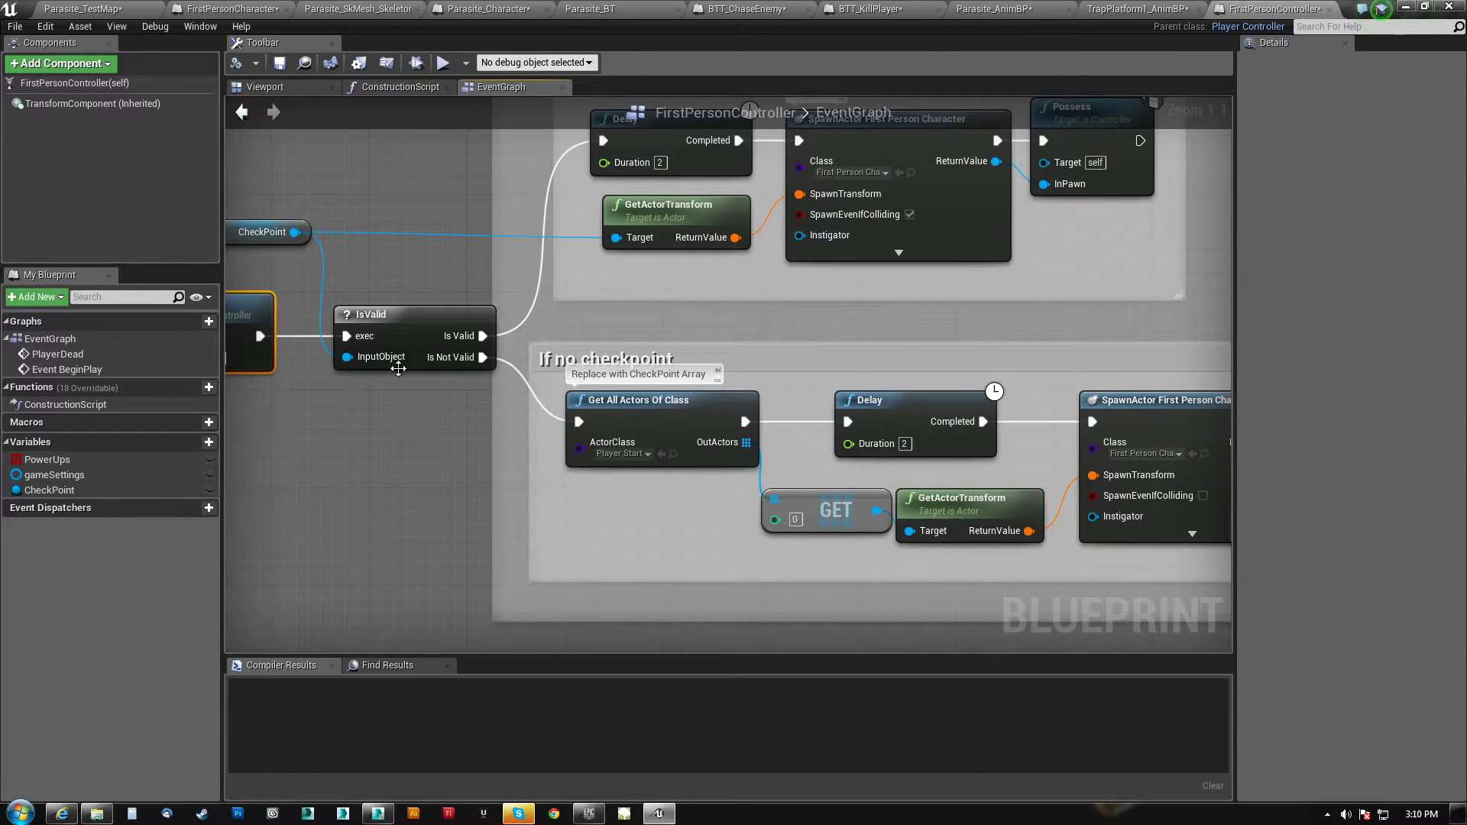
right_drag(769, 341, 1158, 309)
right_drag(857, 422, 458, 603)
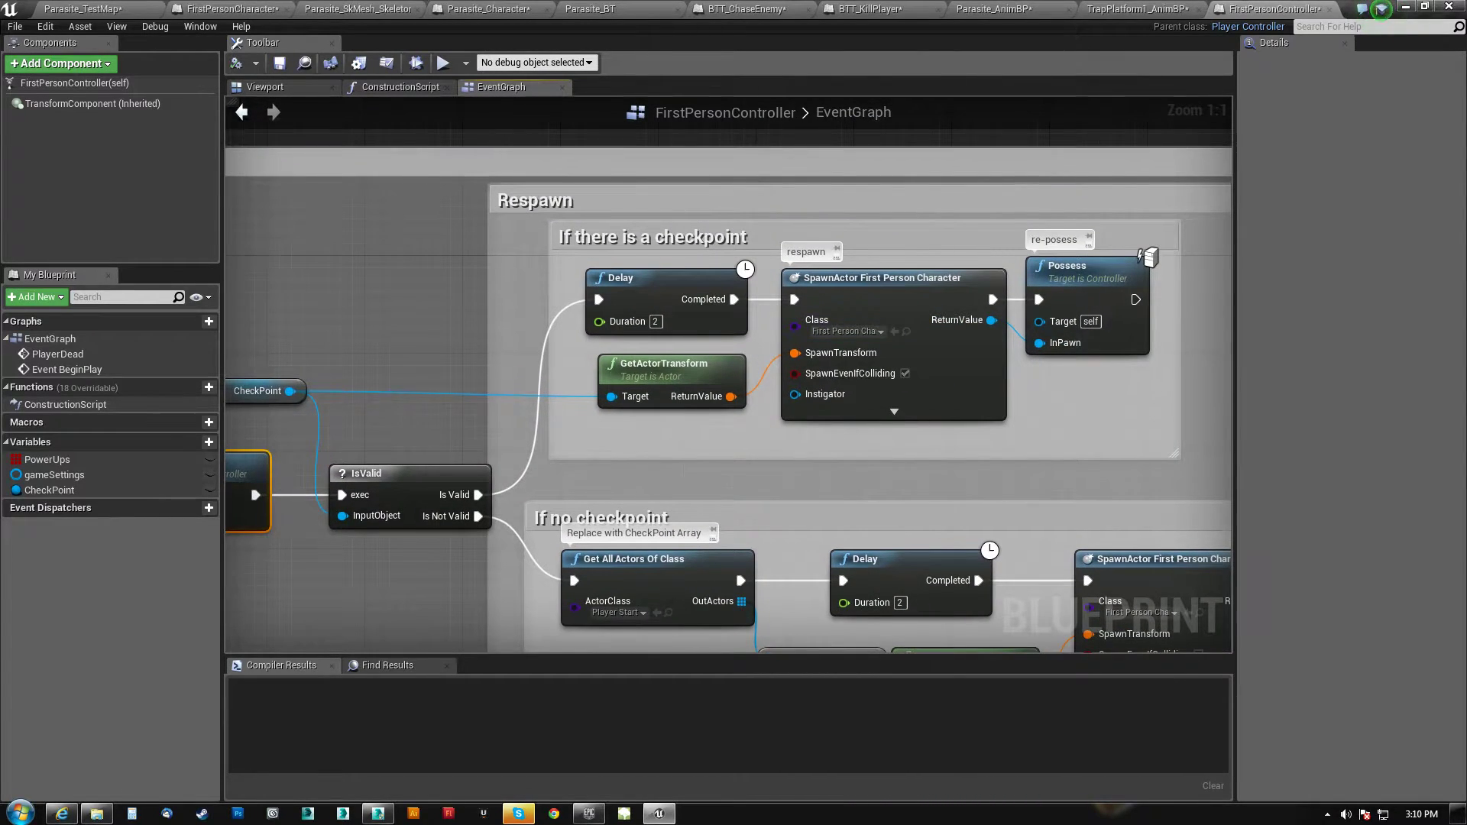
right_drag(655, 464, 840, 411)
drag(400, 340, 412, 341)
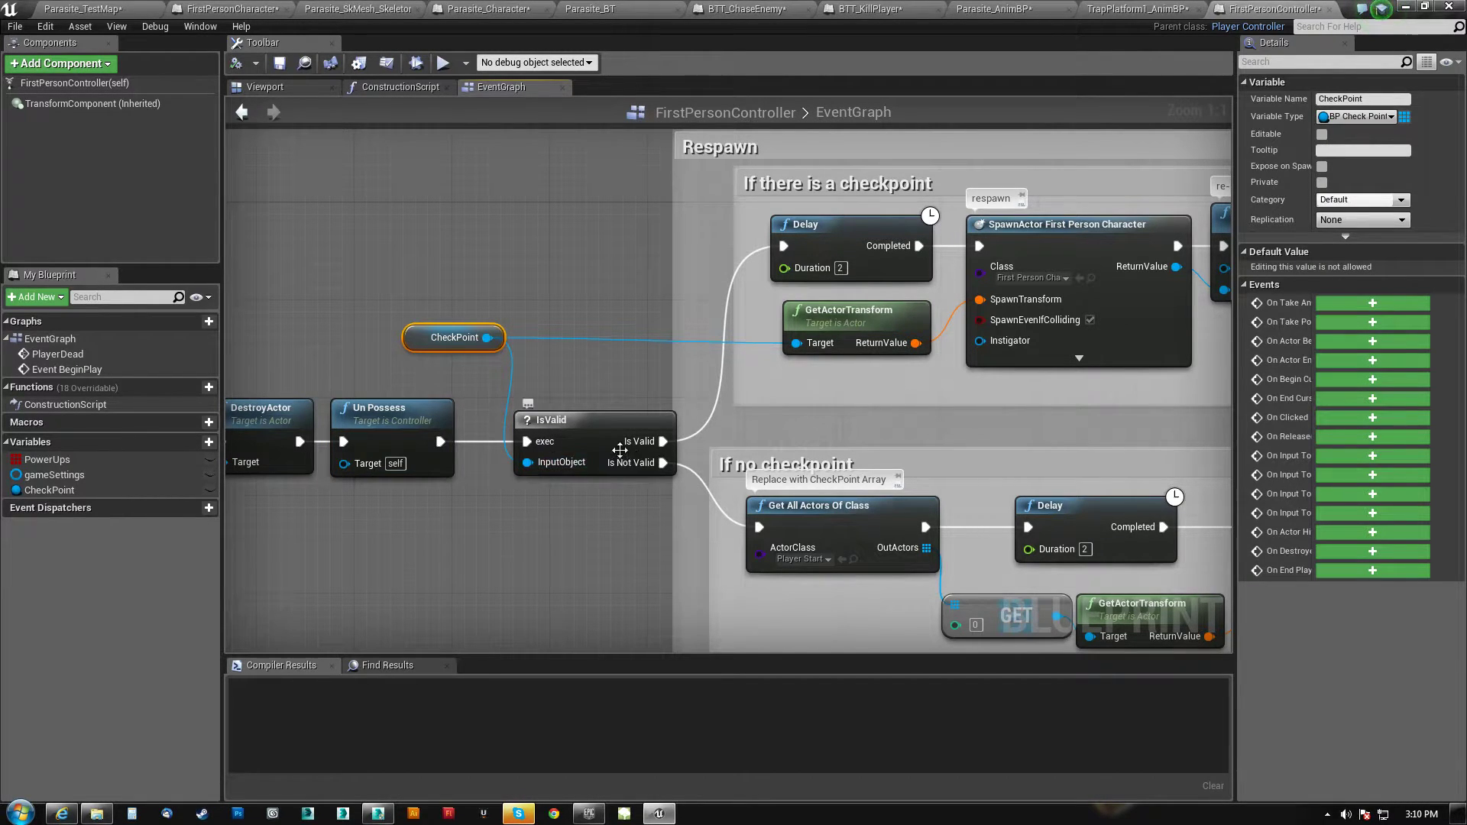
Examine the no-checkpoint respawn branch, checking Get All Actors Of Class and comparing the GetActorTransform nodes of both branches
right_drag(649, 464, 610, 379)
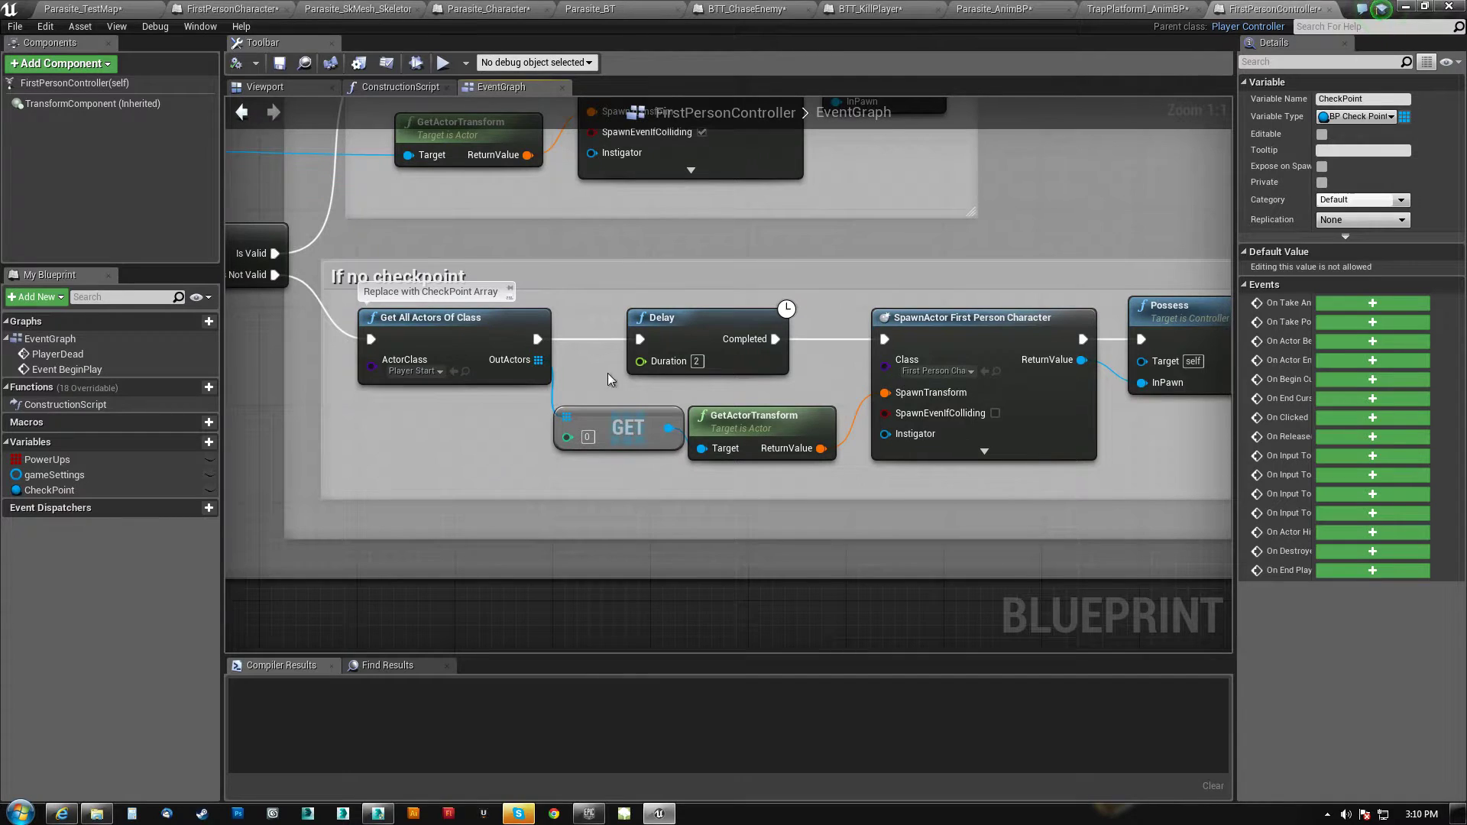
right_drag(1181, 266, 1240, 265)
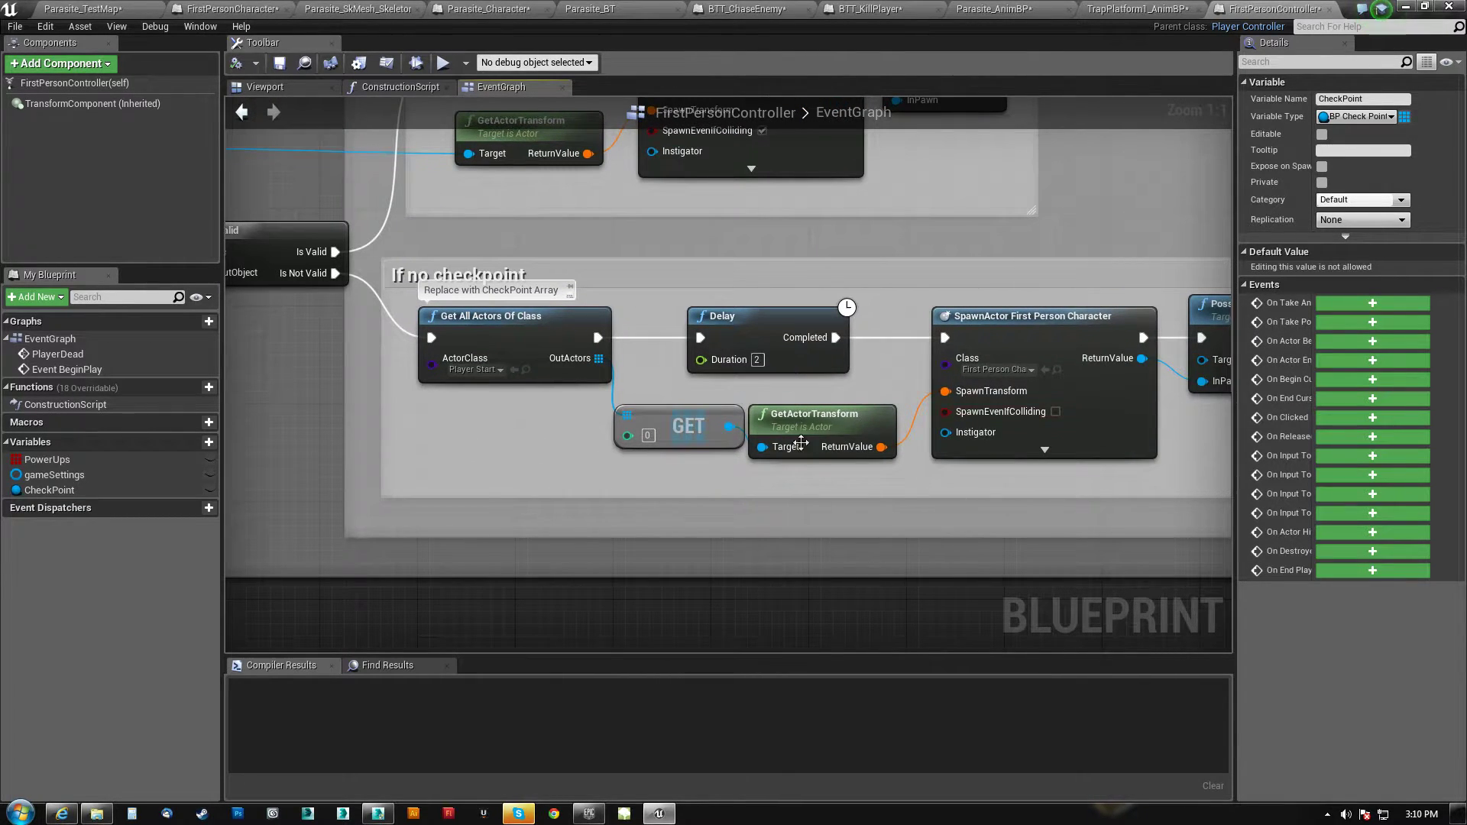
click(486, 330)
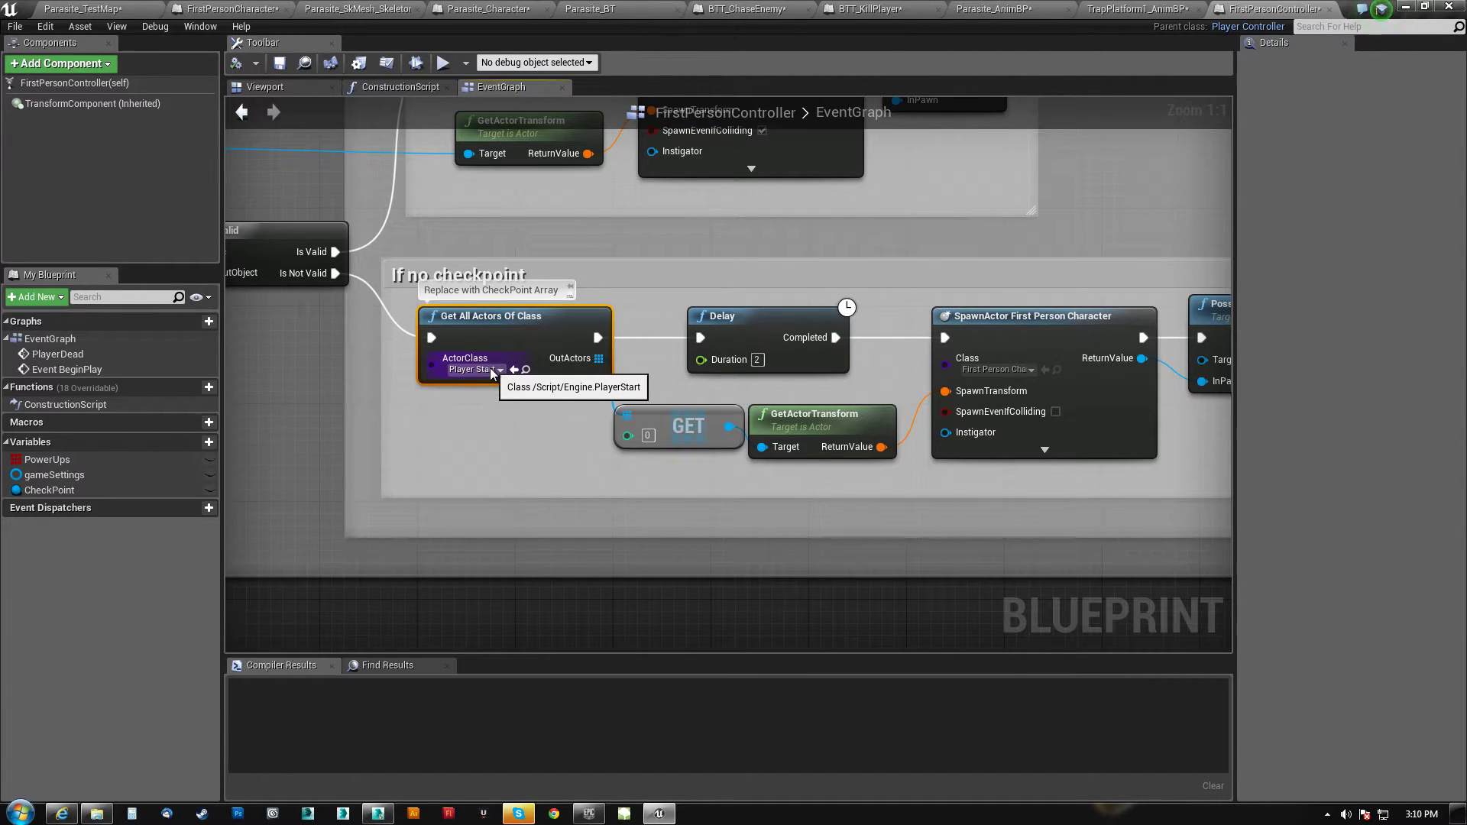
right_drag(324, 400, 559, 415)
scroll(559, 414, down, 2)
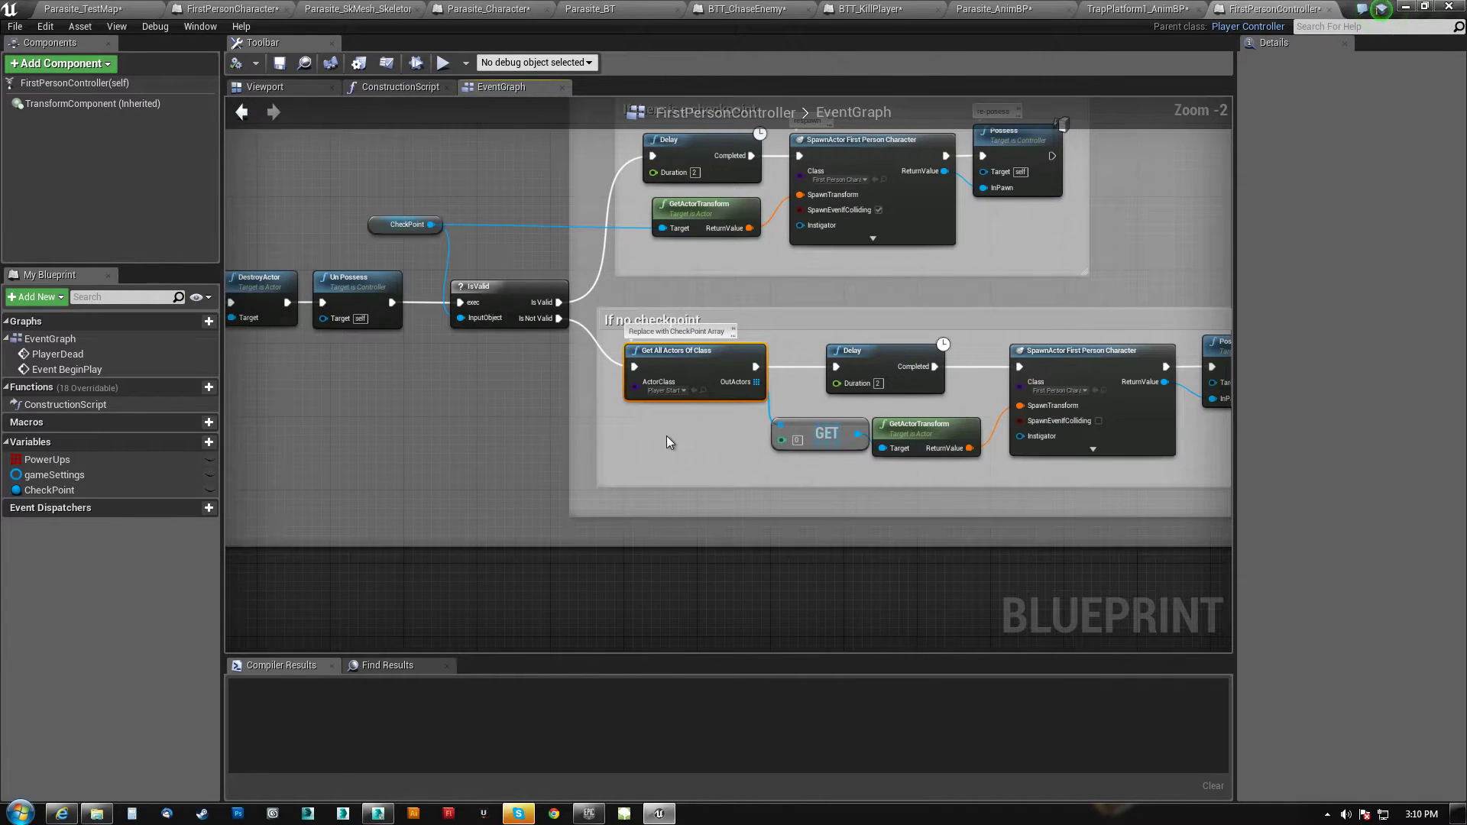
right_drag(666, 435, 517, 440)
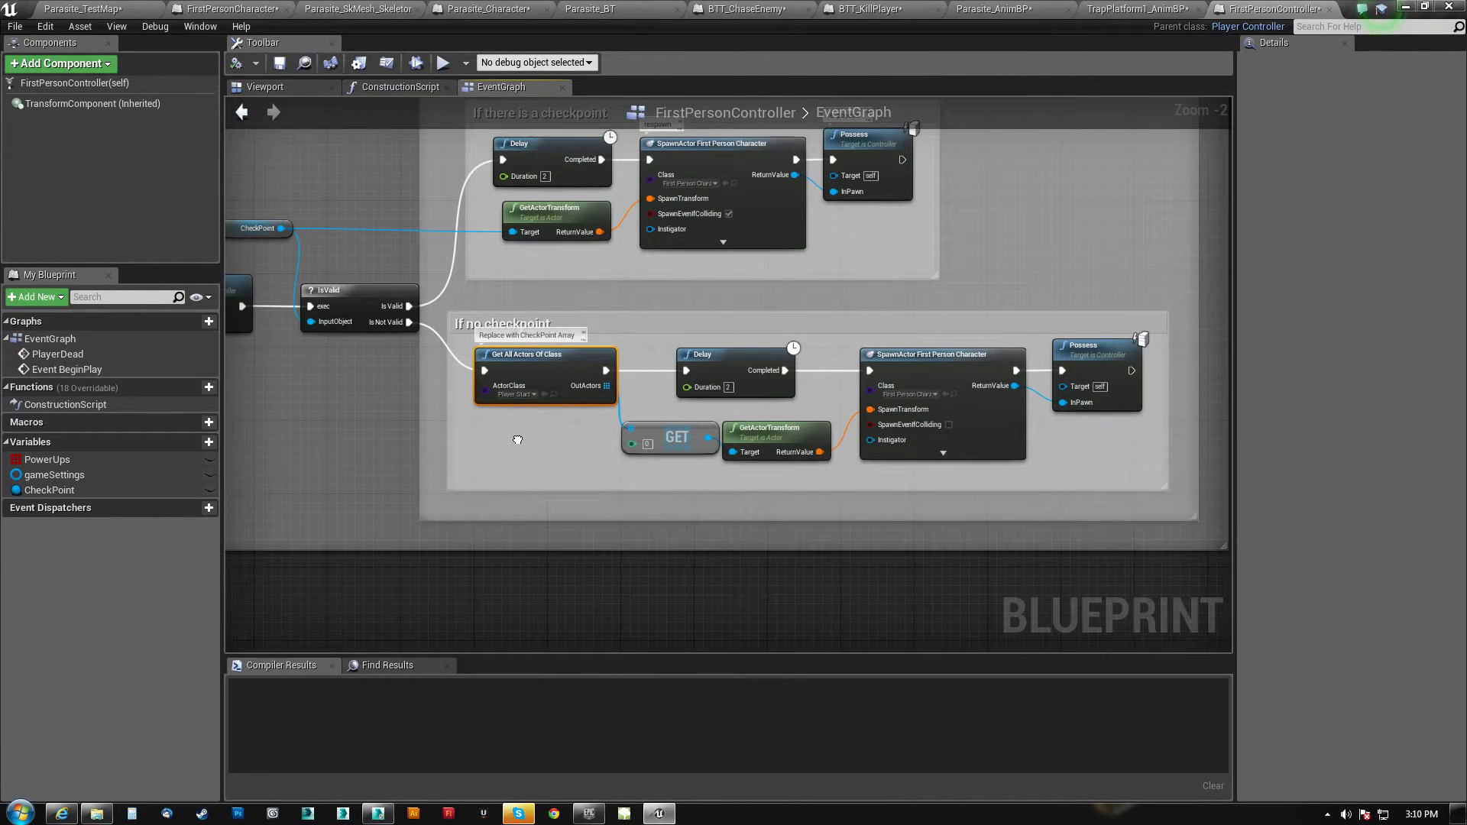
click(773, 435)
right_drag(575, 240, 630, 292)
click(630, 292)
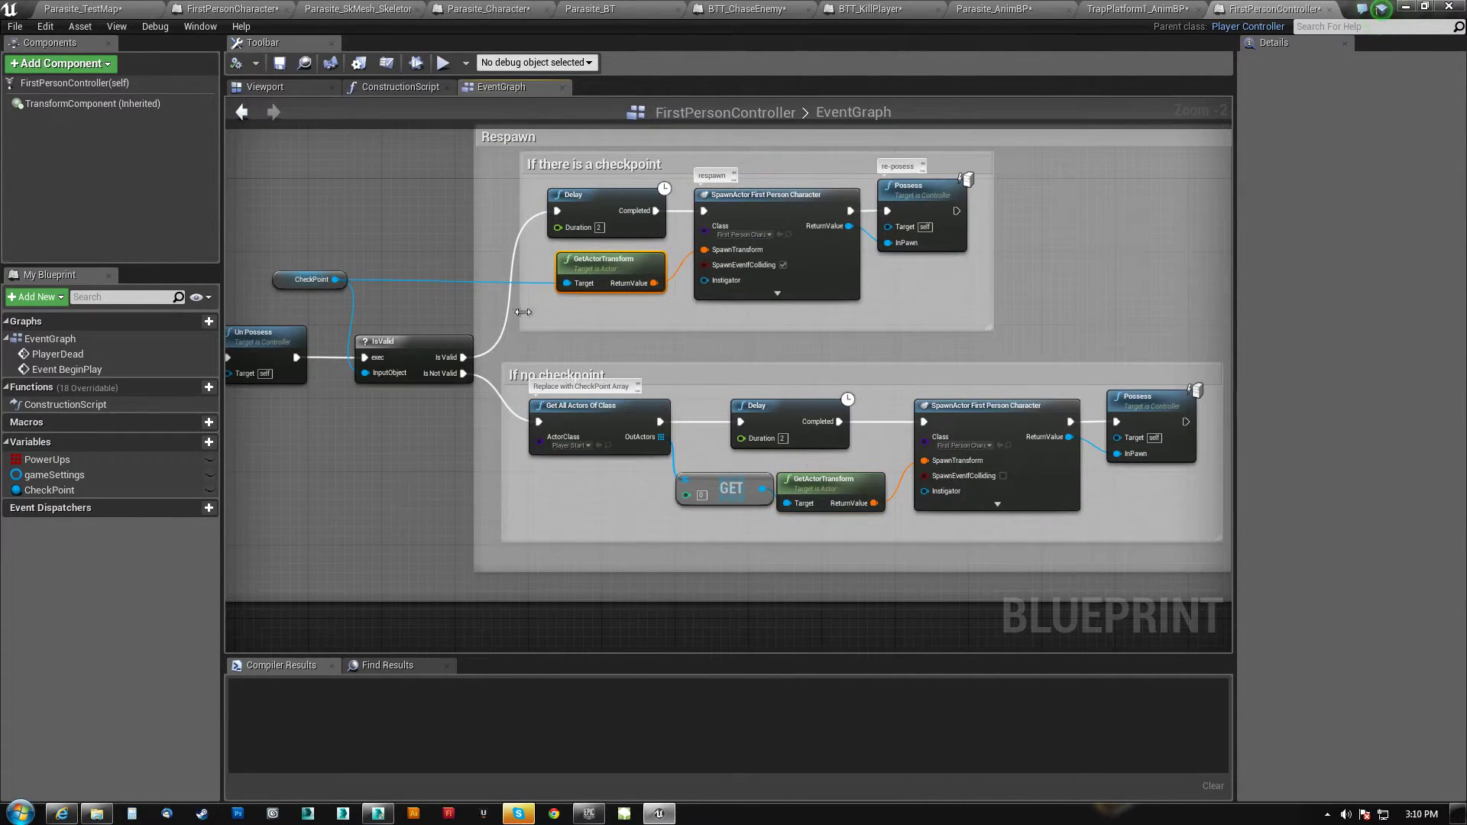
Compare the checkpoint and no-checkpoint respawn branches in FirstPersonController, following the flow from Un Possess through IsValid to both Possess nodes
click(283, 276)
click(612, 451)
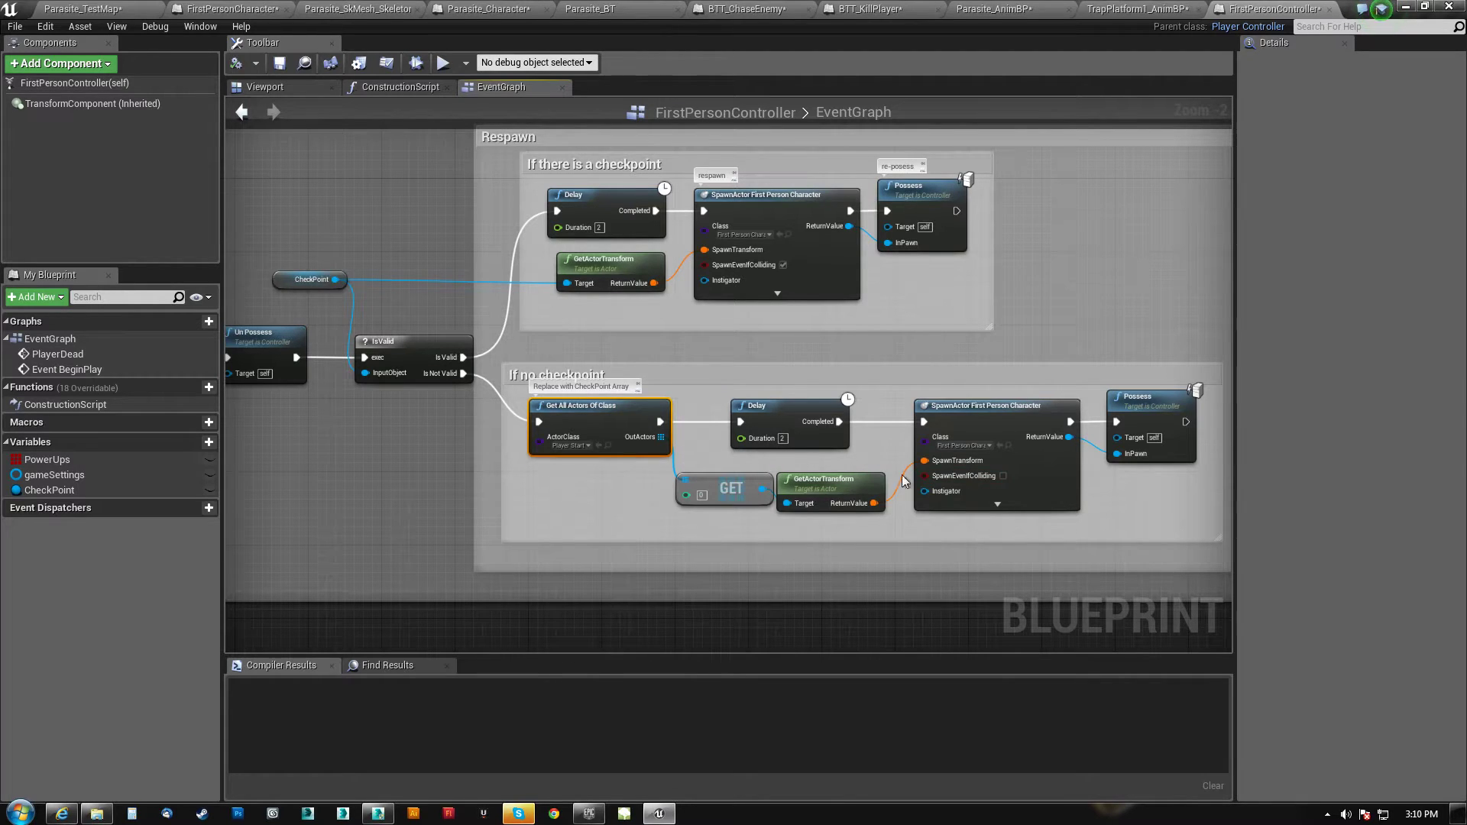
mouse_move(698, 353)
right_down()
mouse_move(925, 347)
mouse_move(714, 343)
right_up()
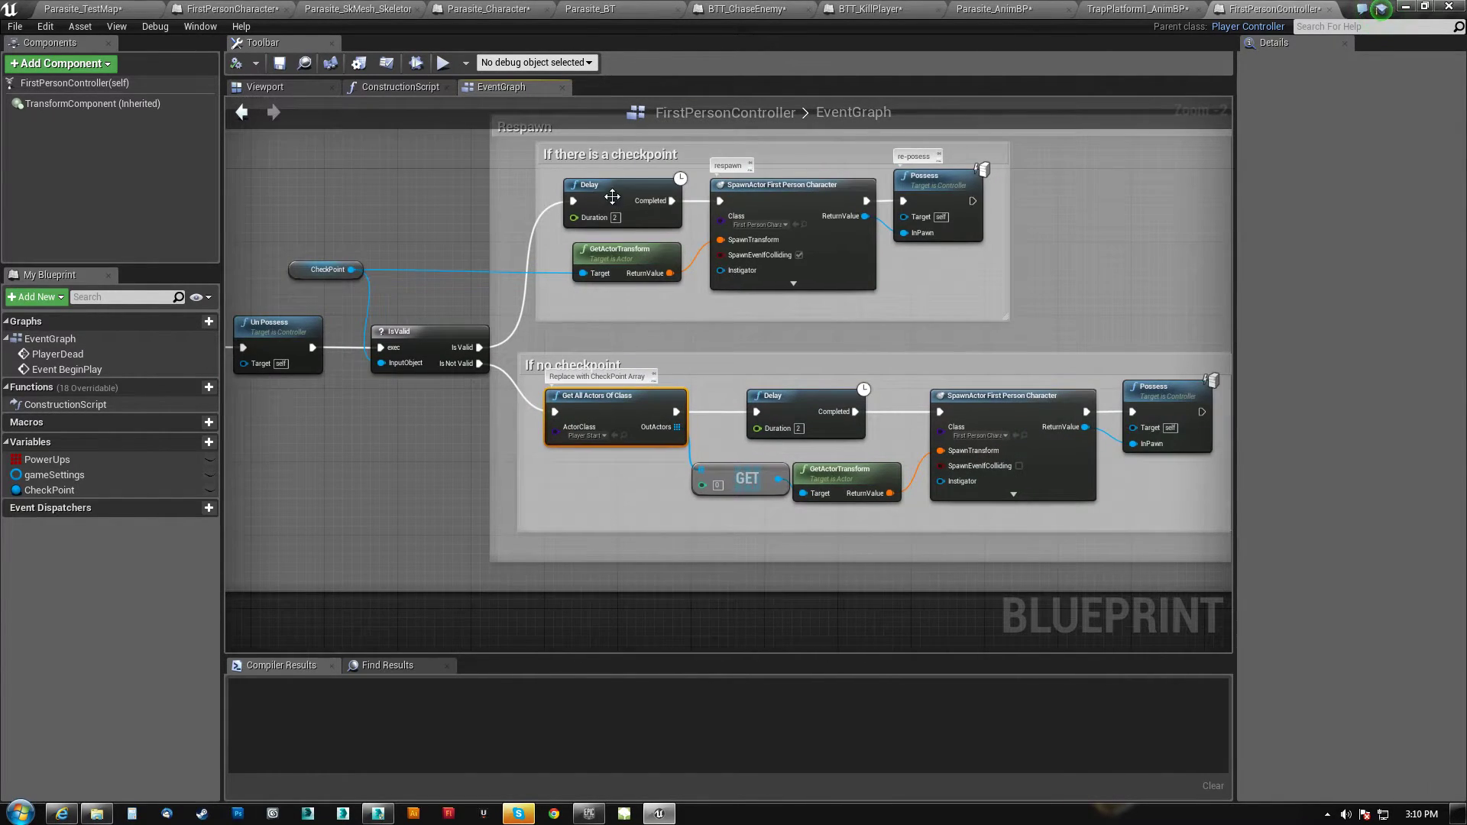
right_drag(383, 343, 551, 343)
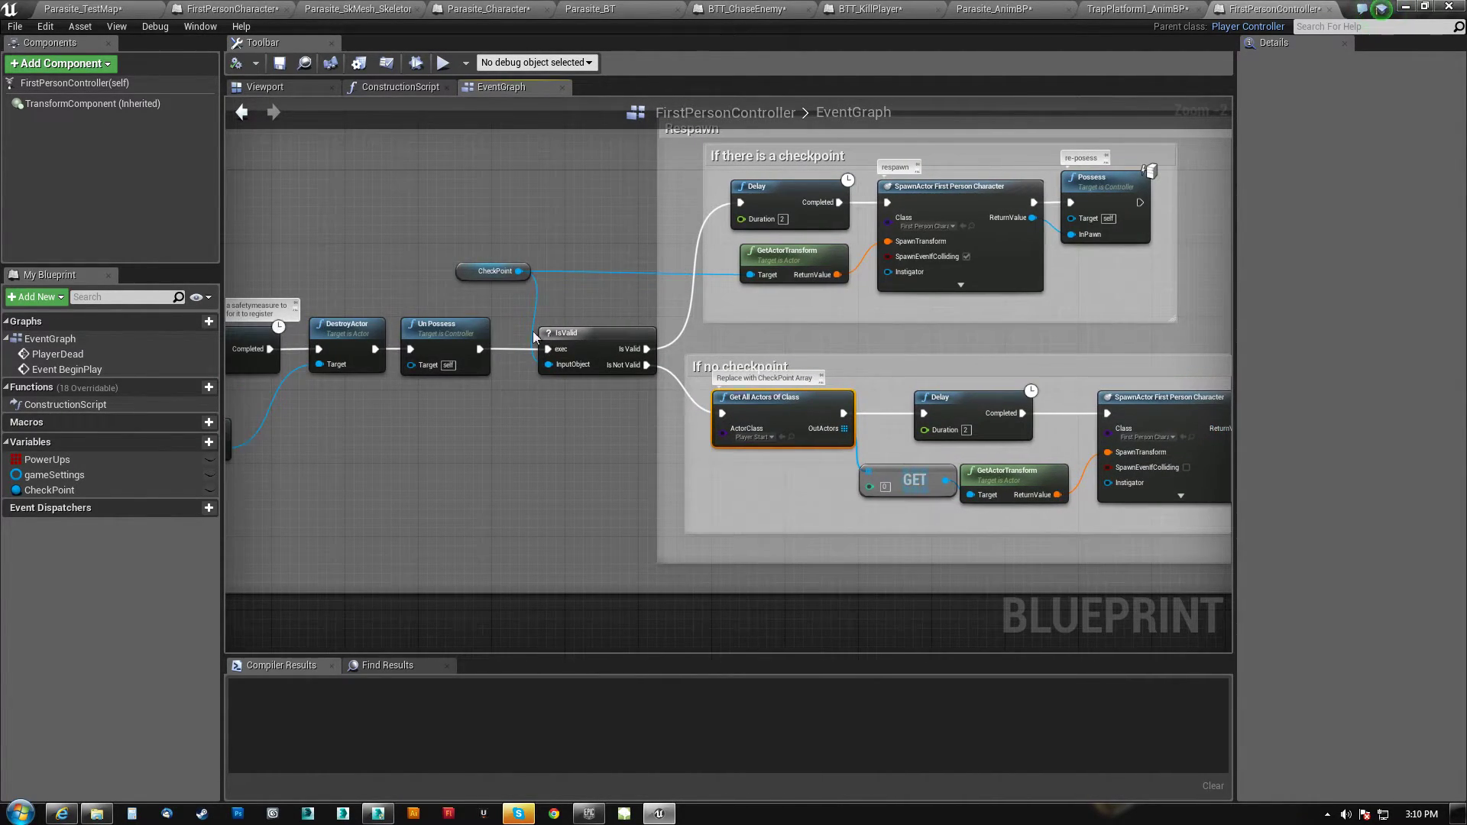
right_drag(846, 280, 804, 321)
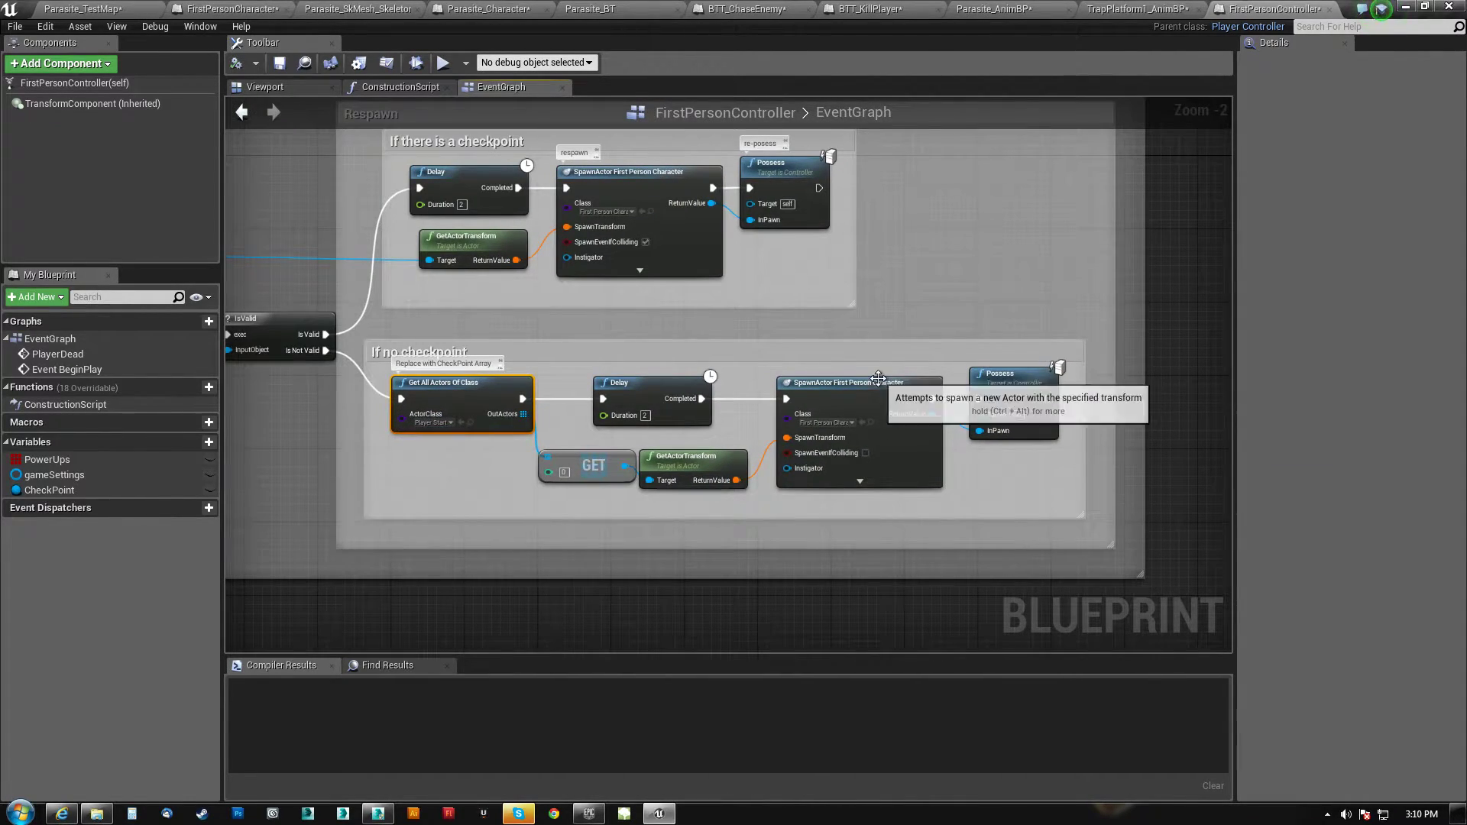
right_drag(964, 382, 1177, 382)
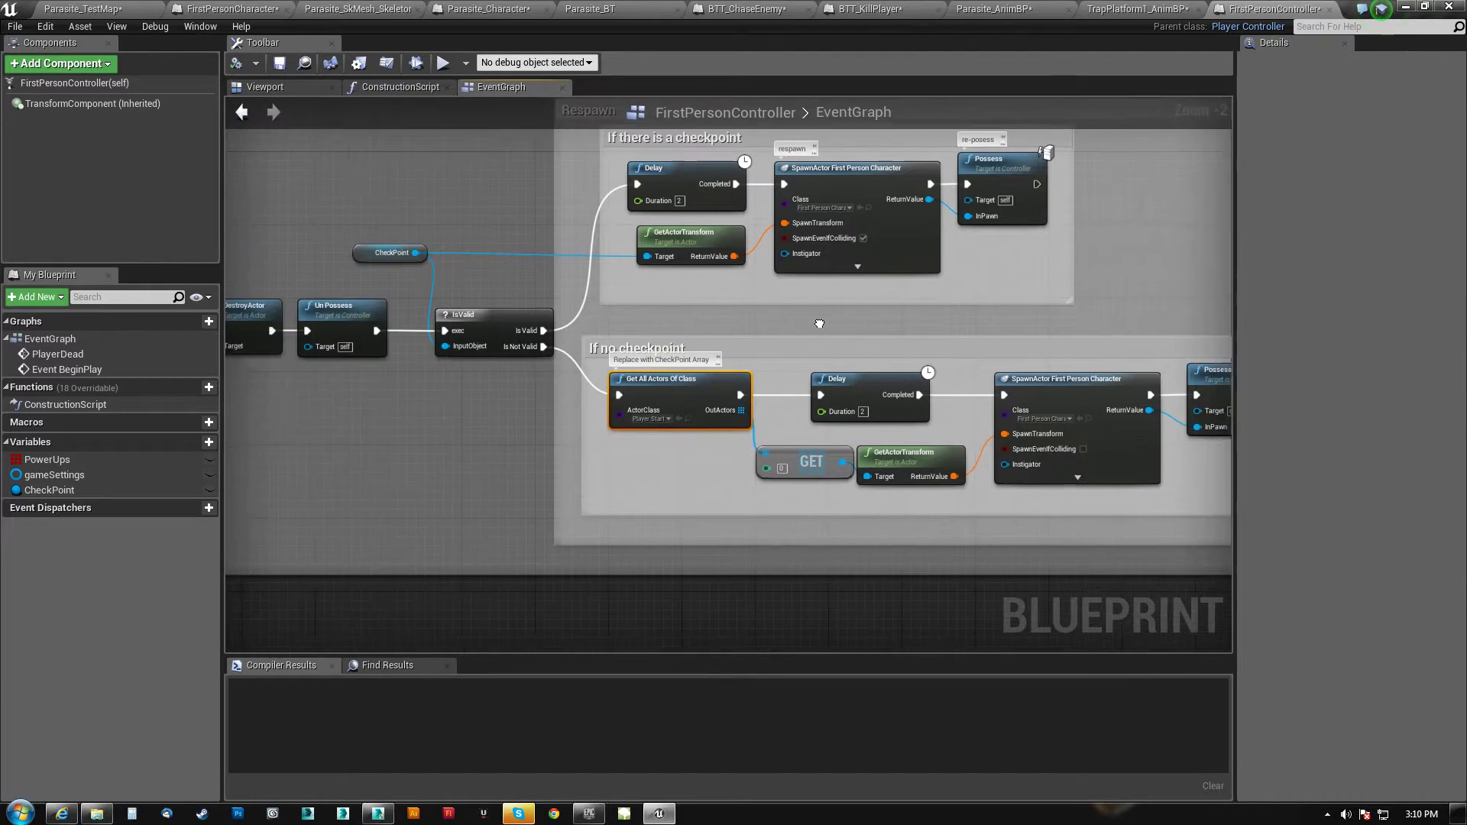
scroll(640, 486, down, 5)
scroll(639, 485, up, 4)
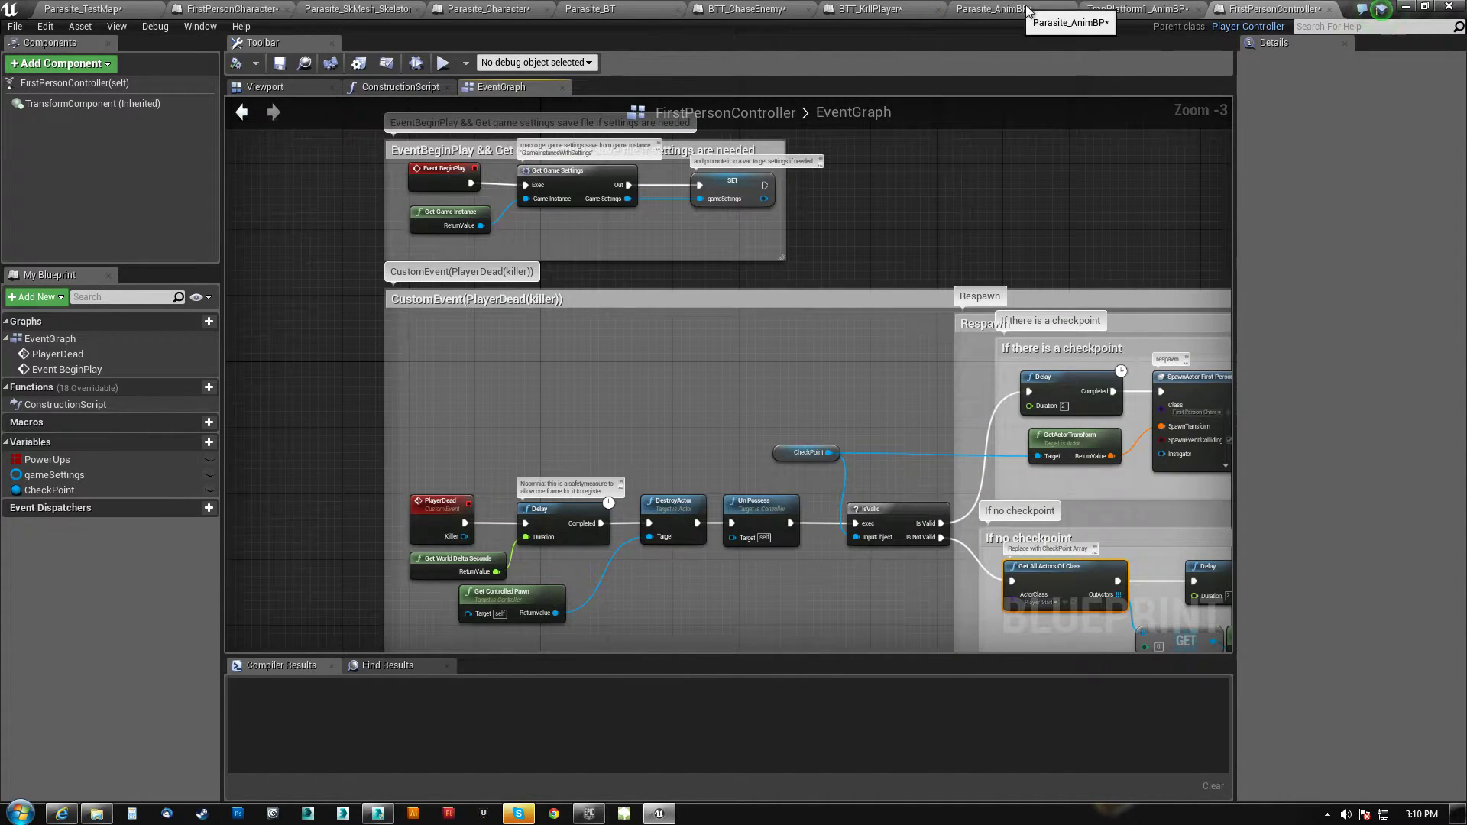
Examine Parasite_Character's KillPlayer event, including its Player input and the BaseDamage and DamageCauser inputs of Apply Damage
click(504, 9)
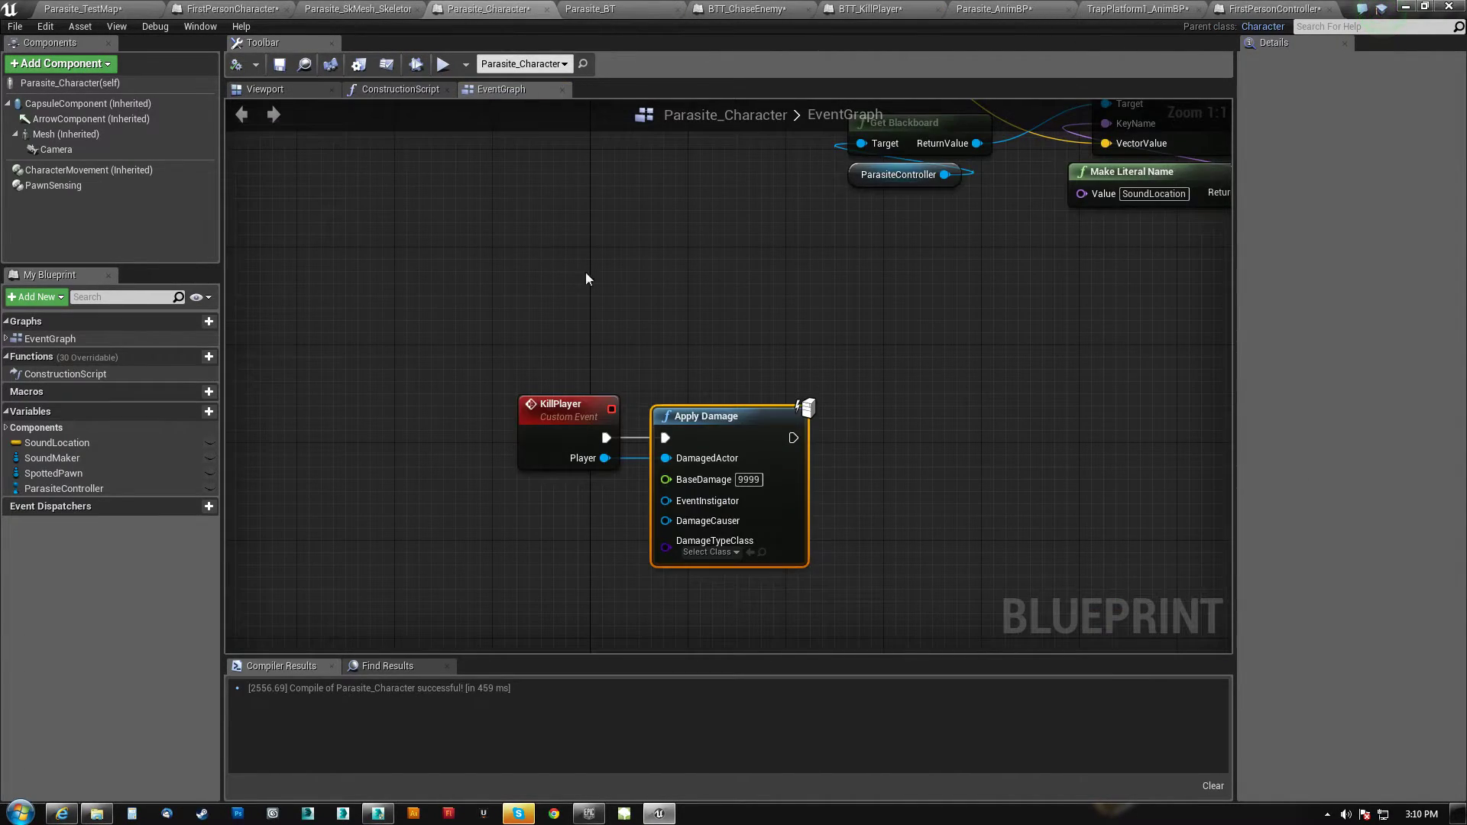
click(759, 408)
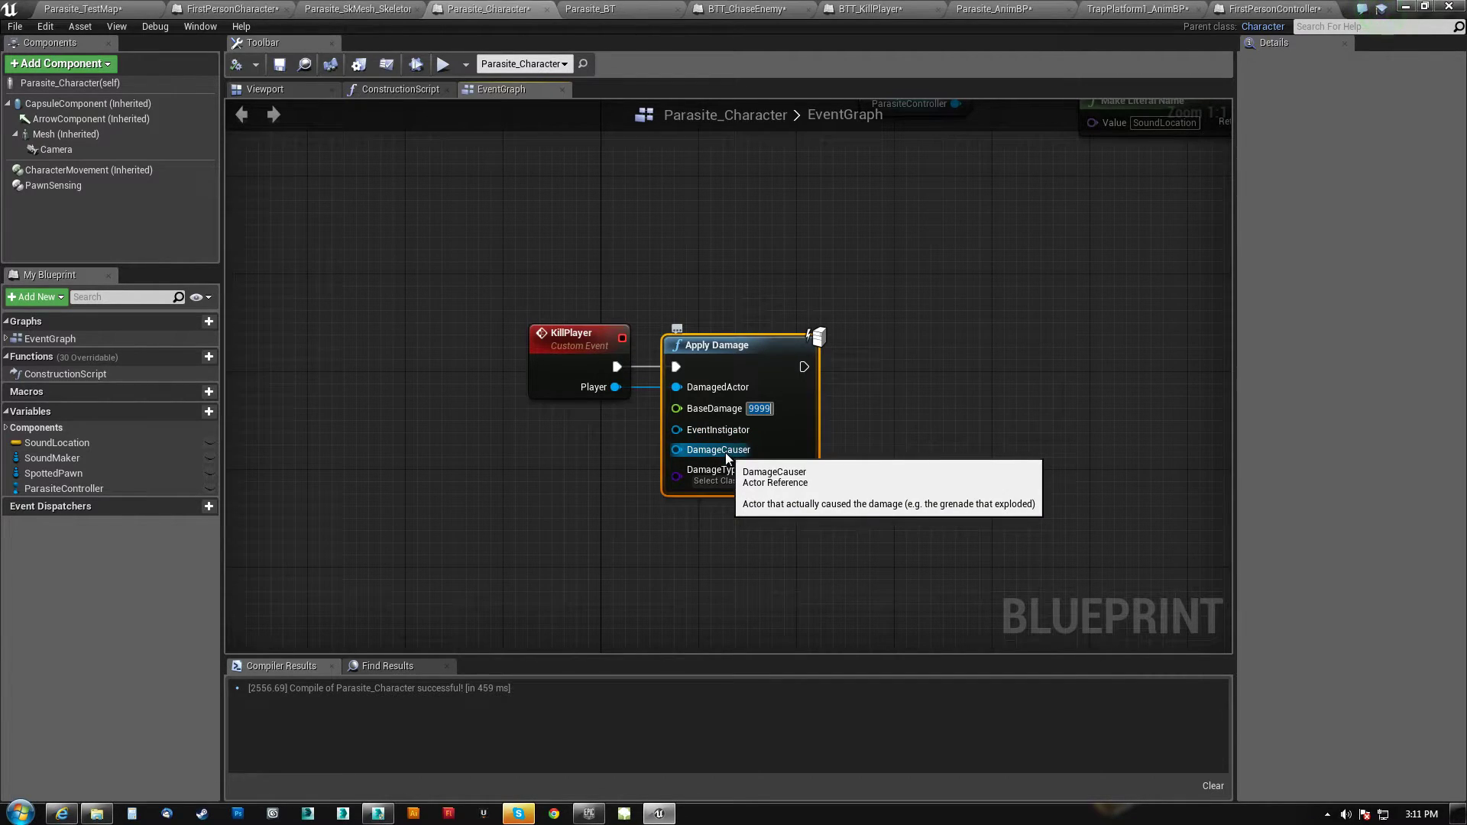
scroll(741, 484, down, 4)
right_drag(708, 461, 864, 429)
scroll(657, 414, up, 4)
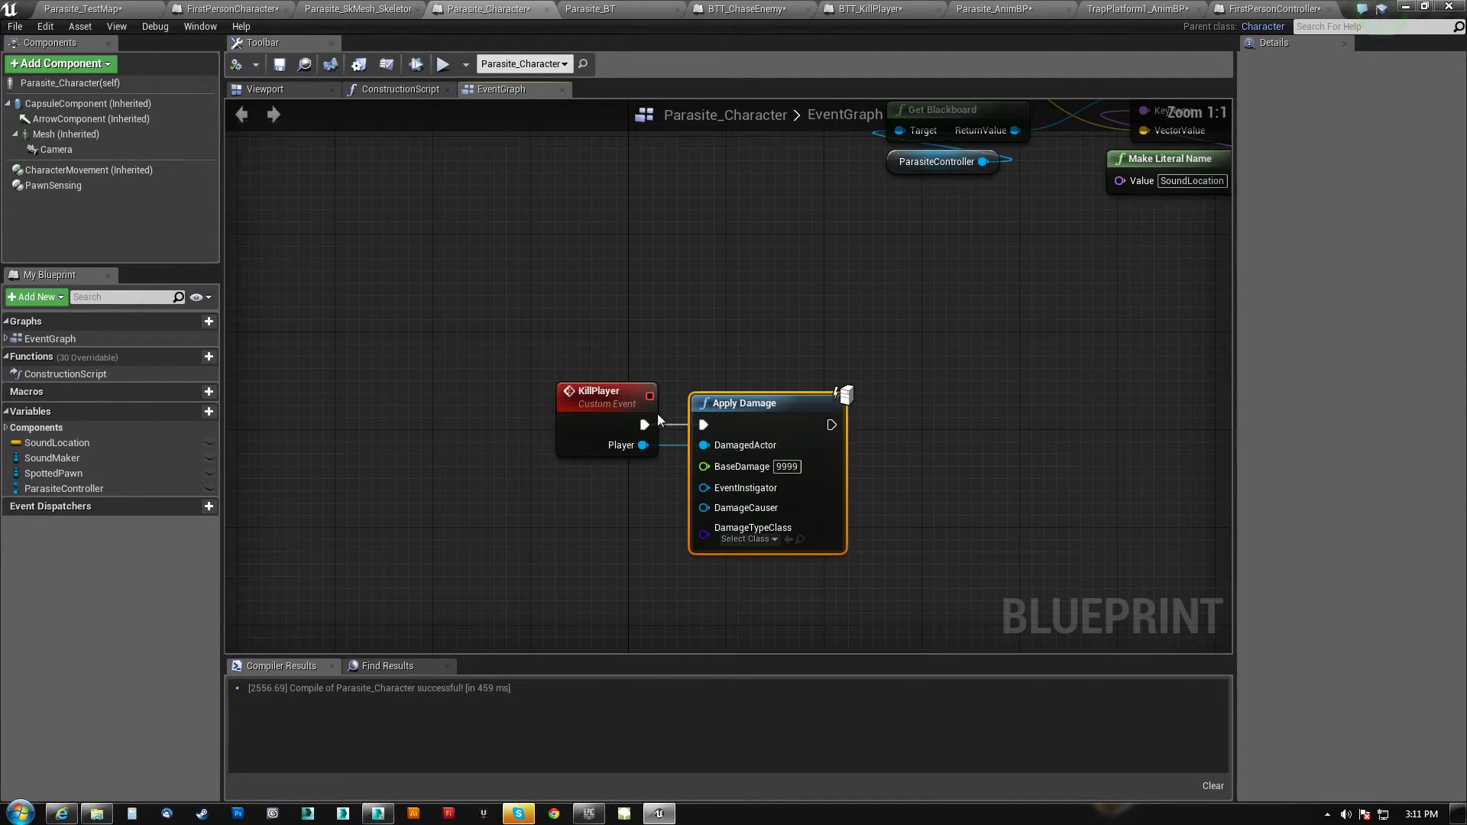
click(605, 393)
mouse_move(771, 316)
right_down()
mouse_move(766, 331)
mouse_move(763, 291)
right_up()
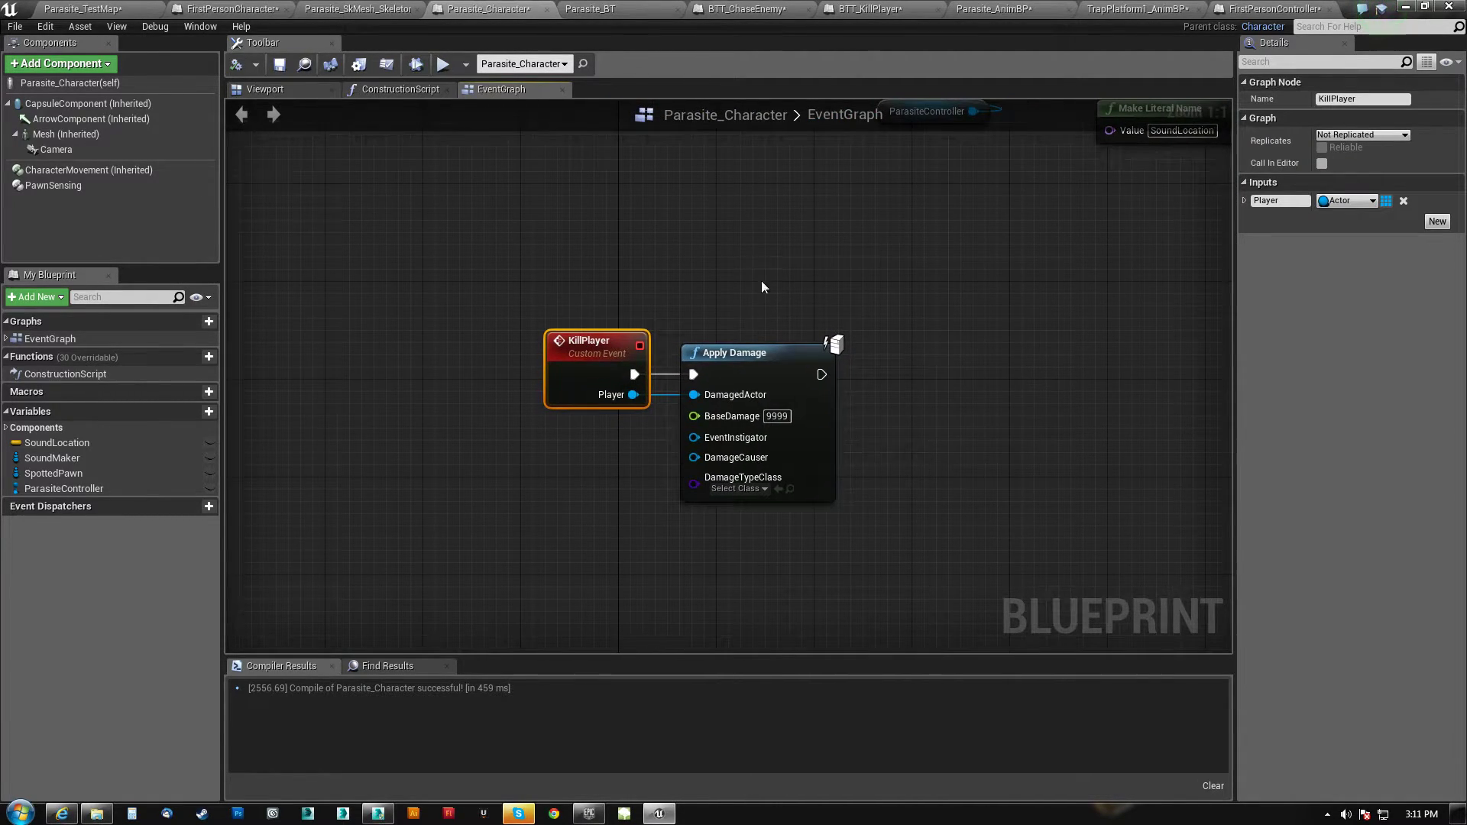
Move the Apply Damage node well away from the KillPlayer event to leave room for nodes between them
drag(738, 354, 909, 354)
right_drag(591, 486, 569, 458)
right_drag(730, 461, 854, 450)
scroll(848, 450, down, 5)
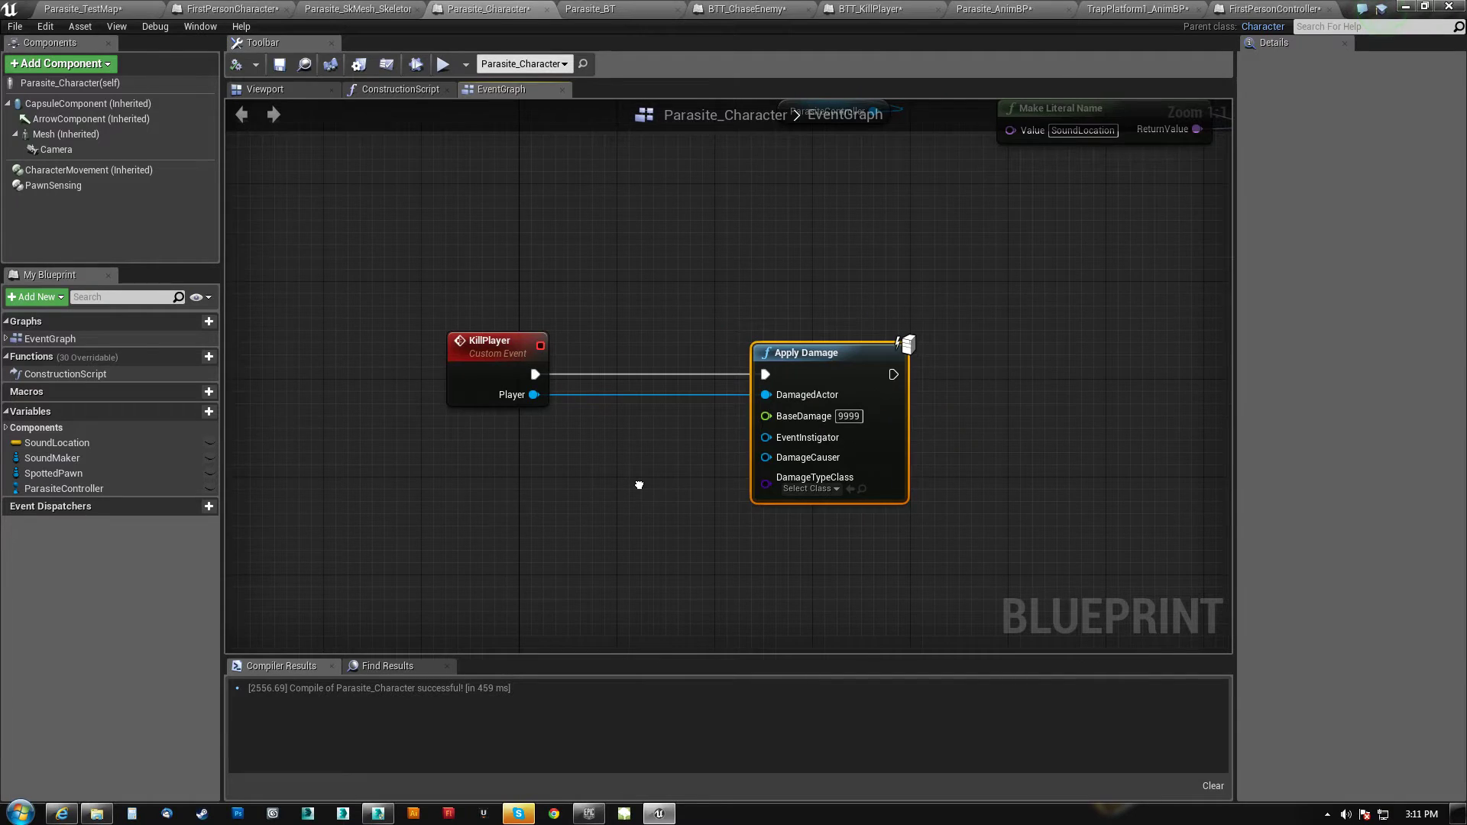
scroll(733, 425, up, 5)
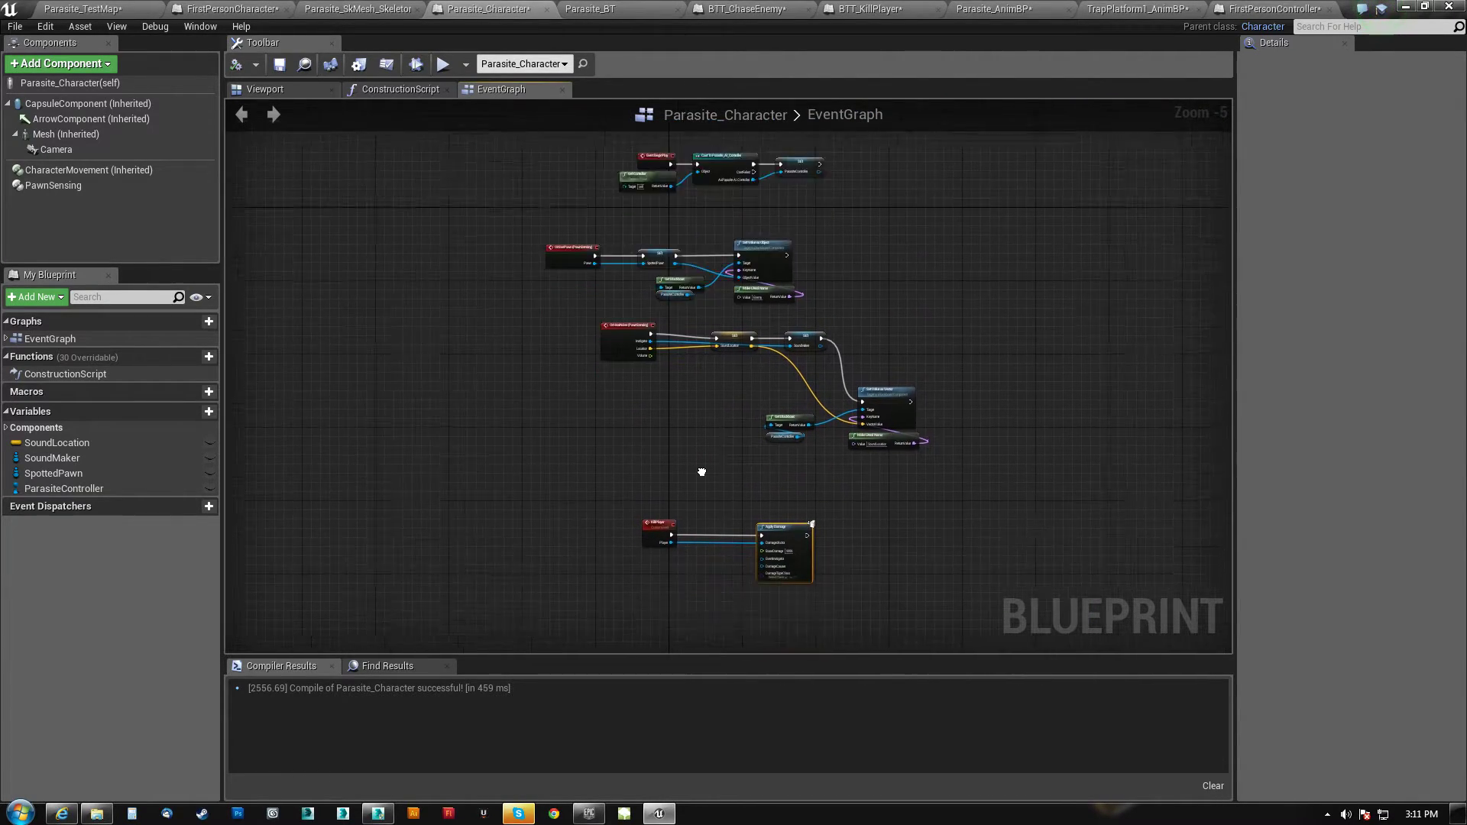
right_drag(736, 370, 601, 421)
drag(867, 301, 1032, 299)
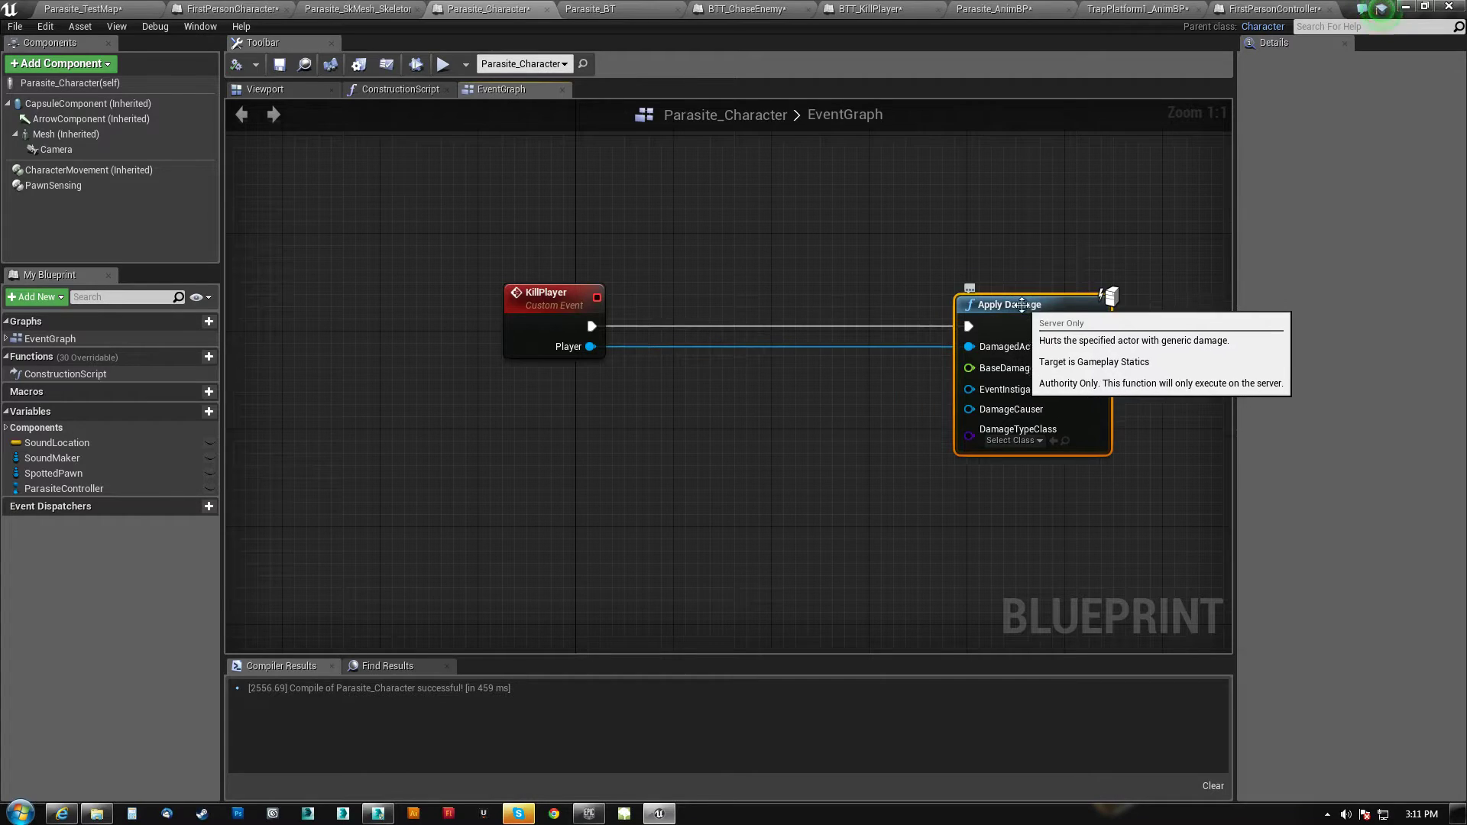
Try feeding Apply Damage's DamagedActor from a Get Player Character node, and delete that node again
right_click(545, 387)
text(et player)
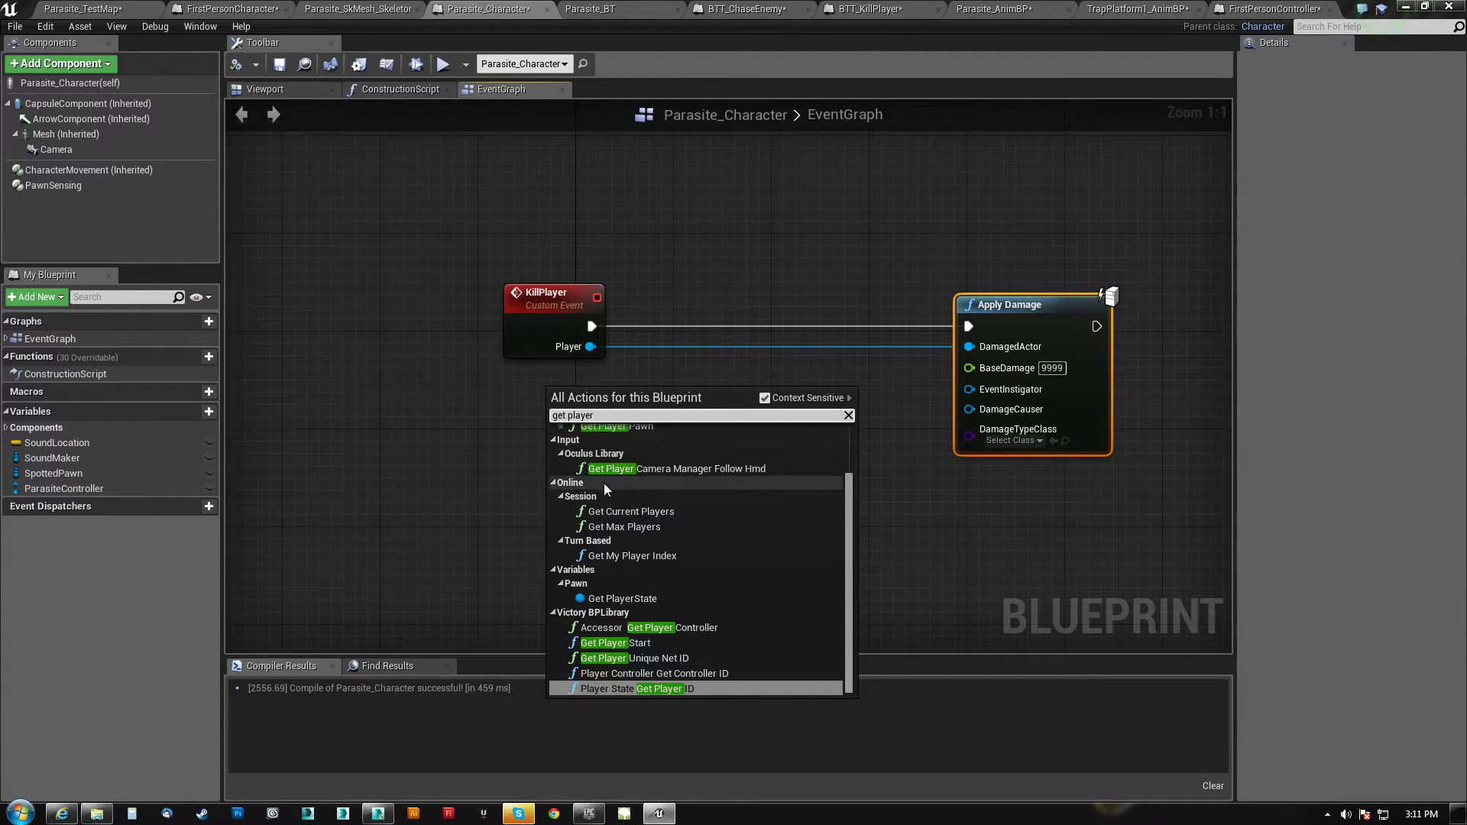
text(cha)
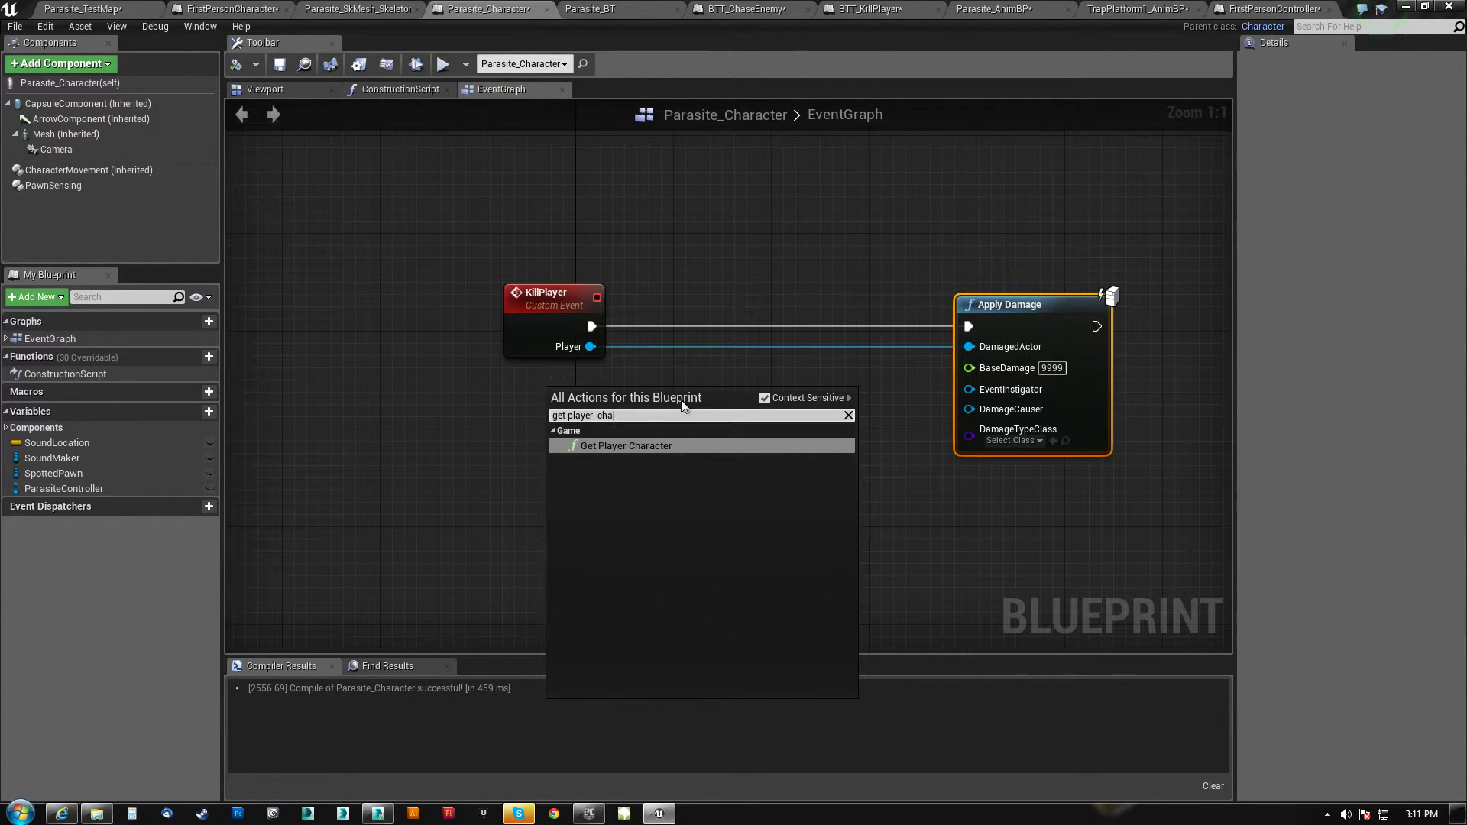
click(686, 443)
drag(731, 419, 968, 347)
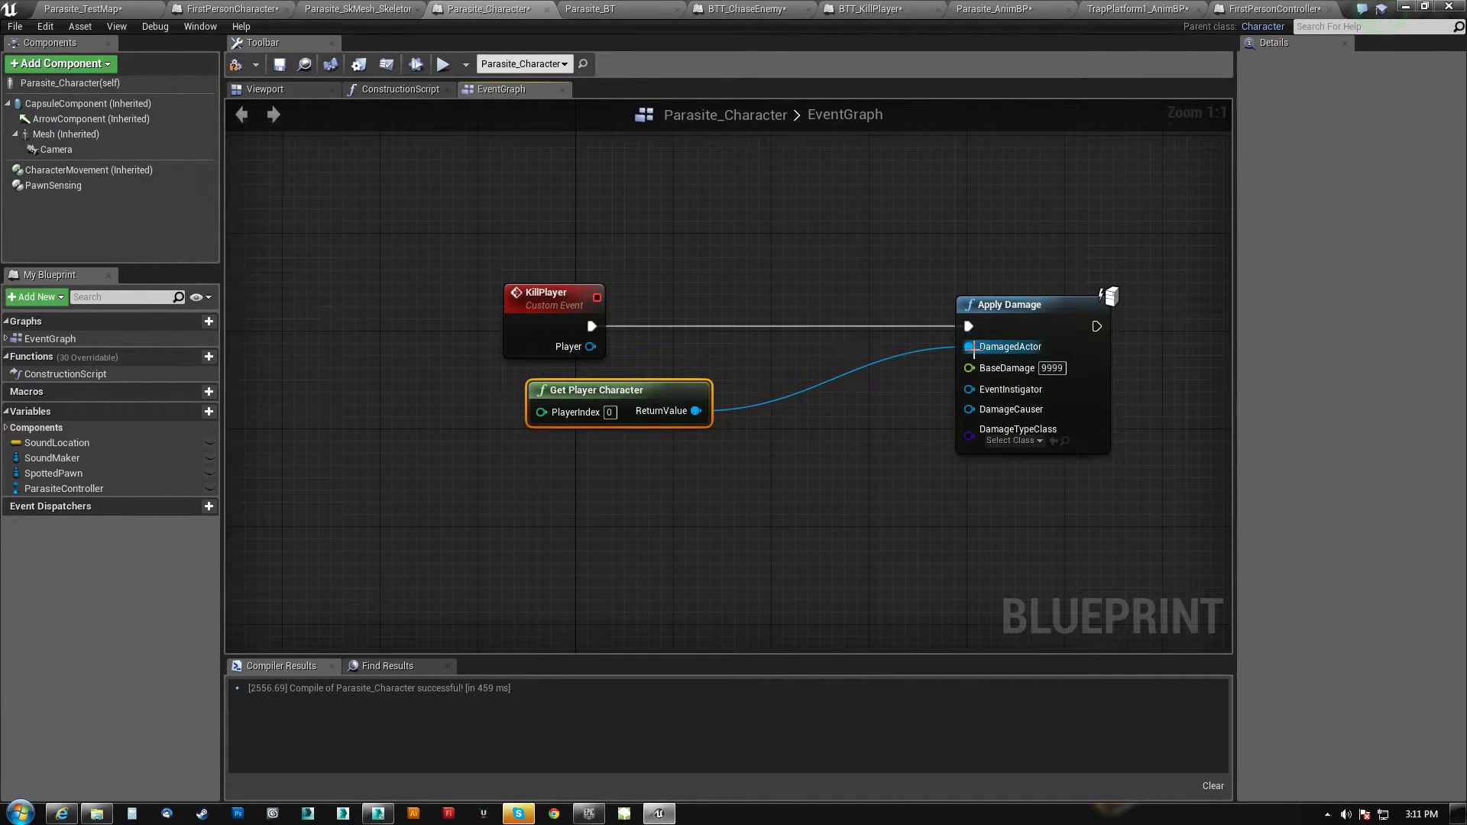
drag(643, 402, 618, 390)
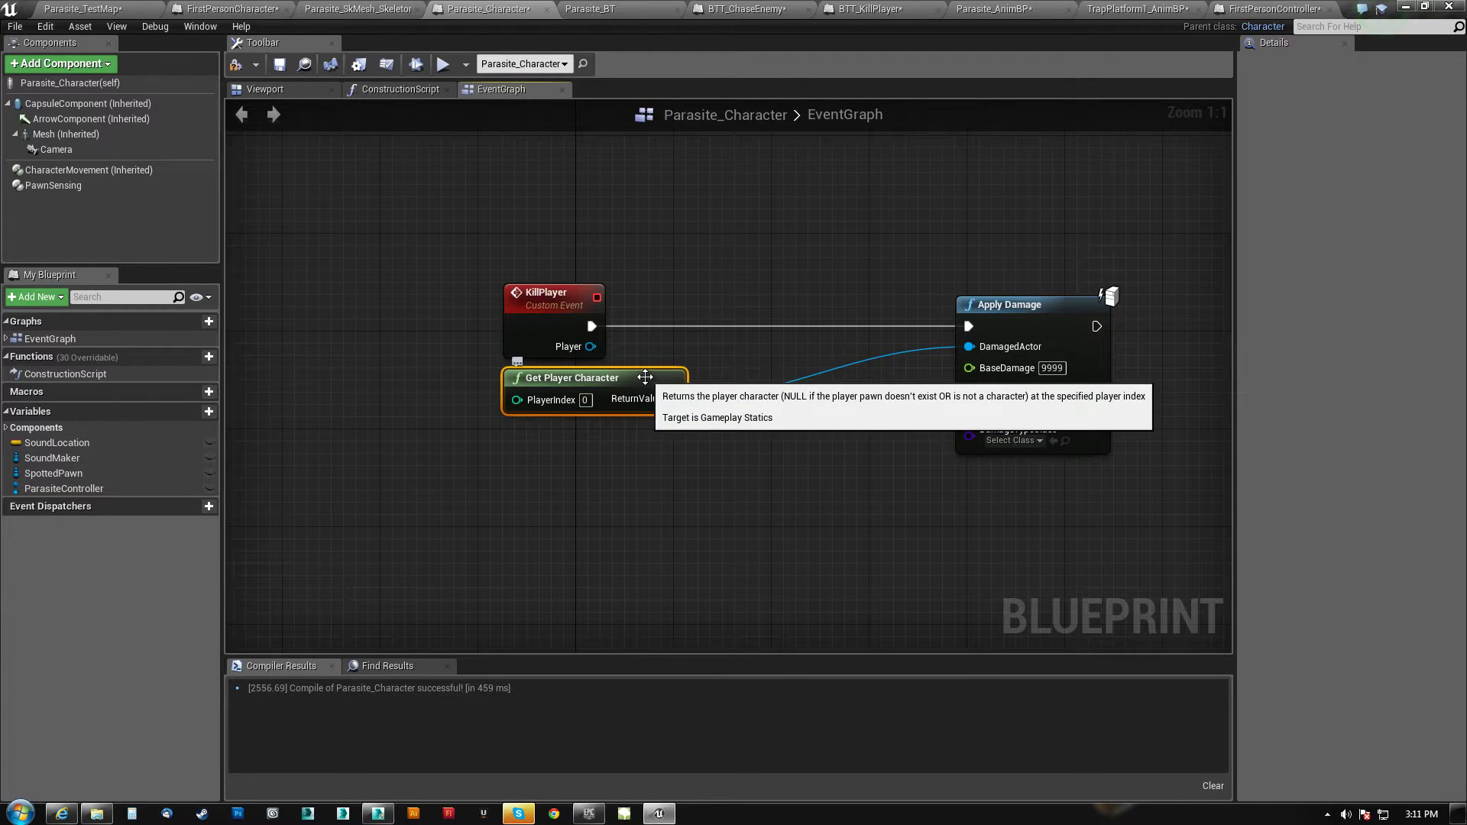
key(Delete)
Add a Get AIController node beside KillPlayer and run the event's execution into it
right_click(508, 407)
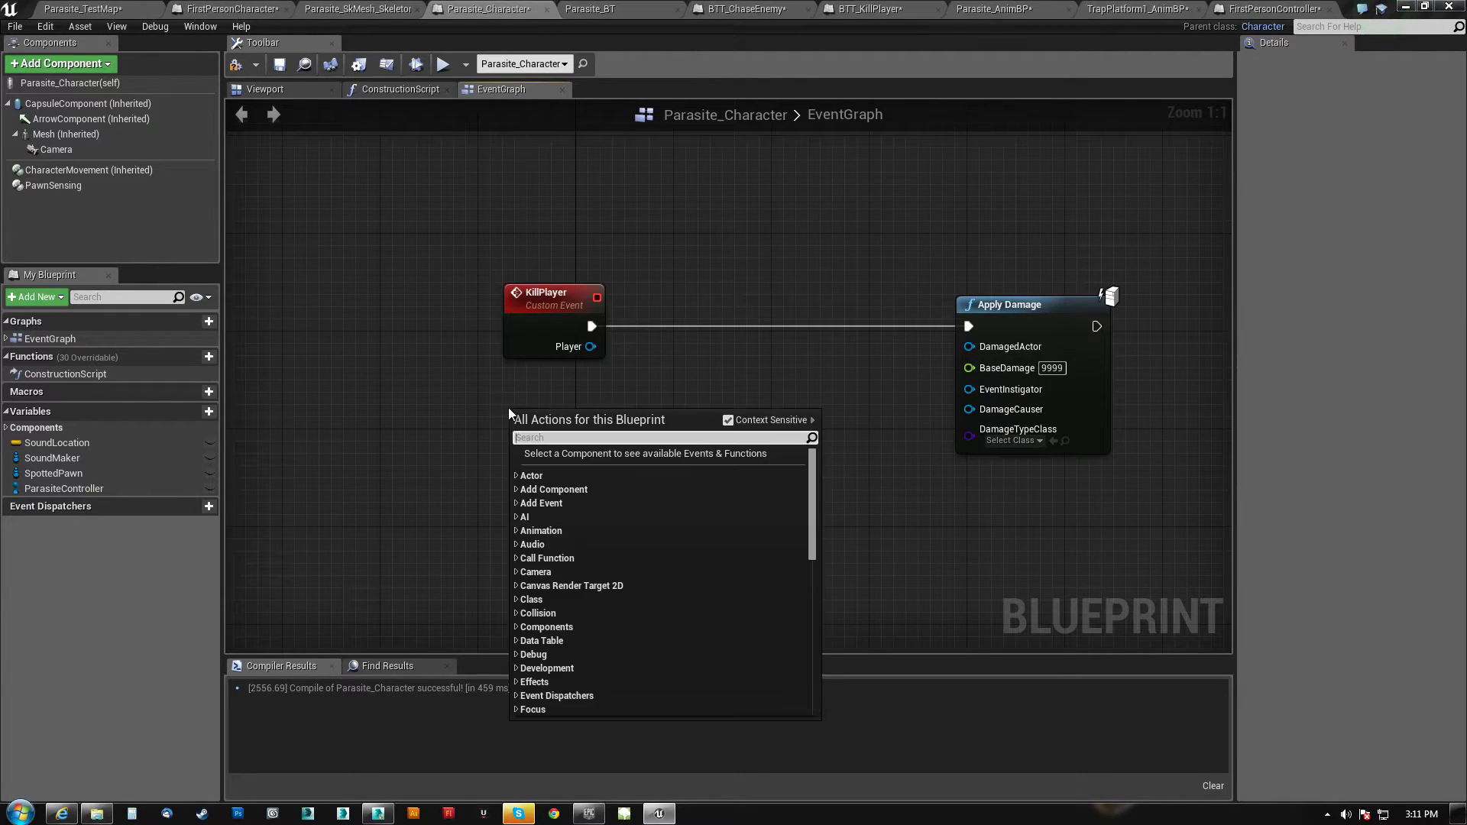
text(get)
key(BackSpace)
key(BackSpace)
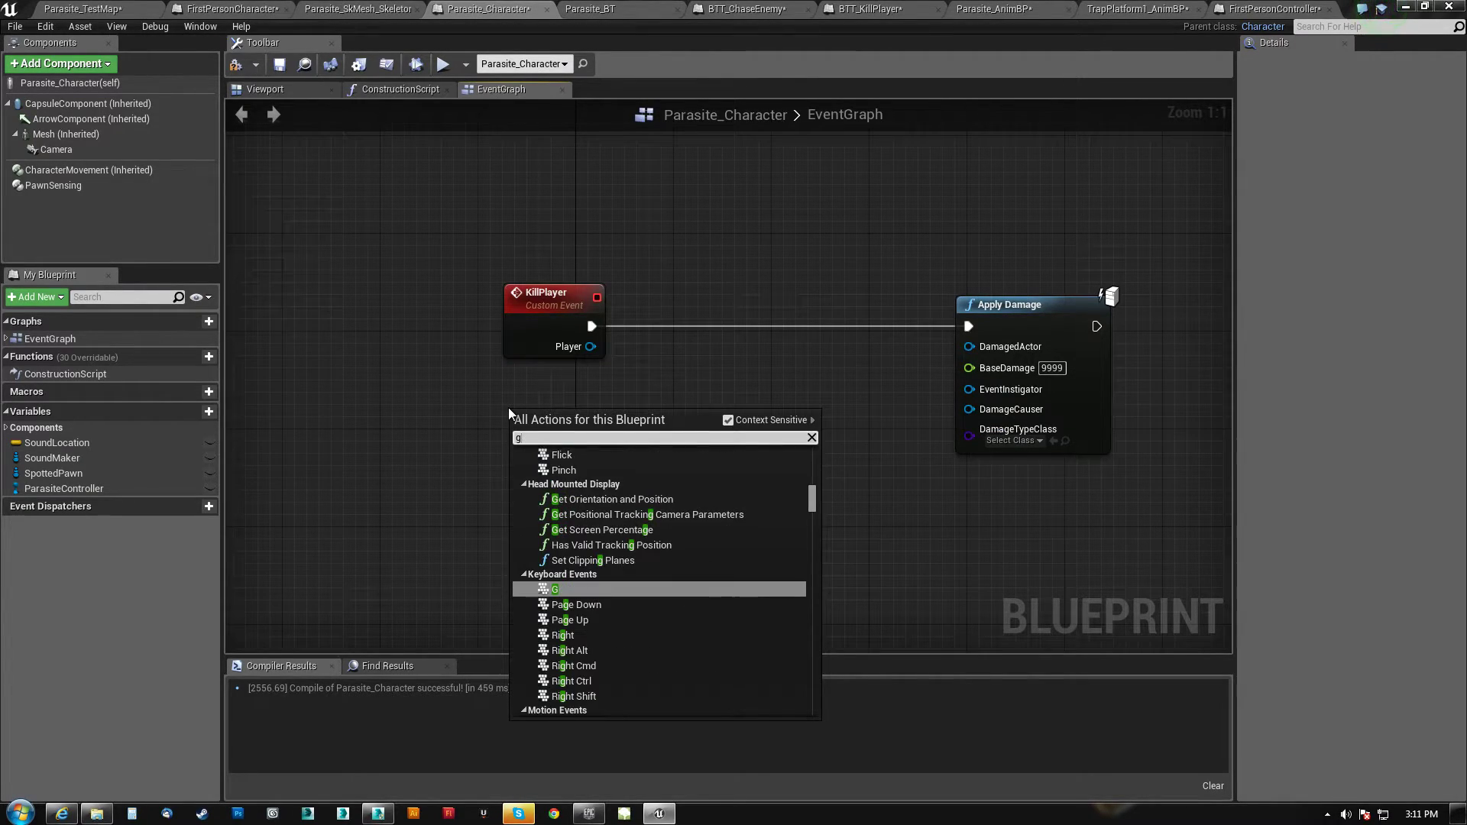
text(et controller)
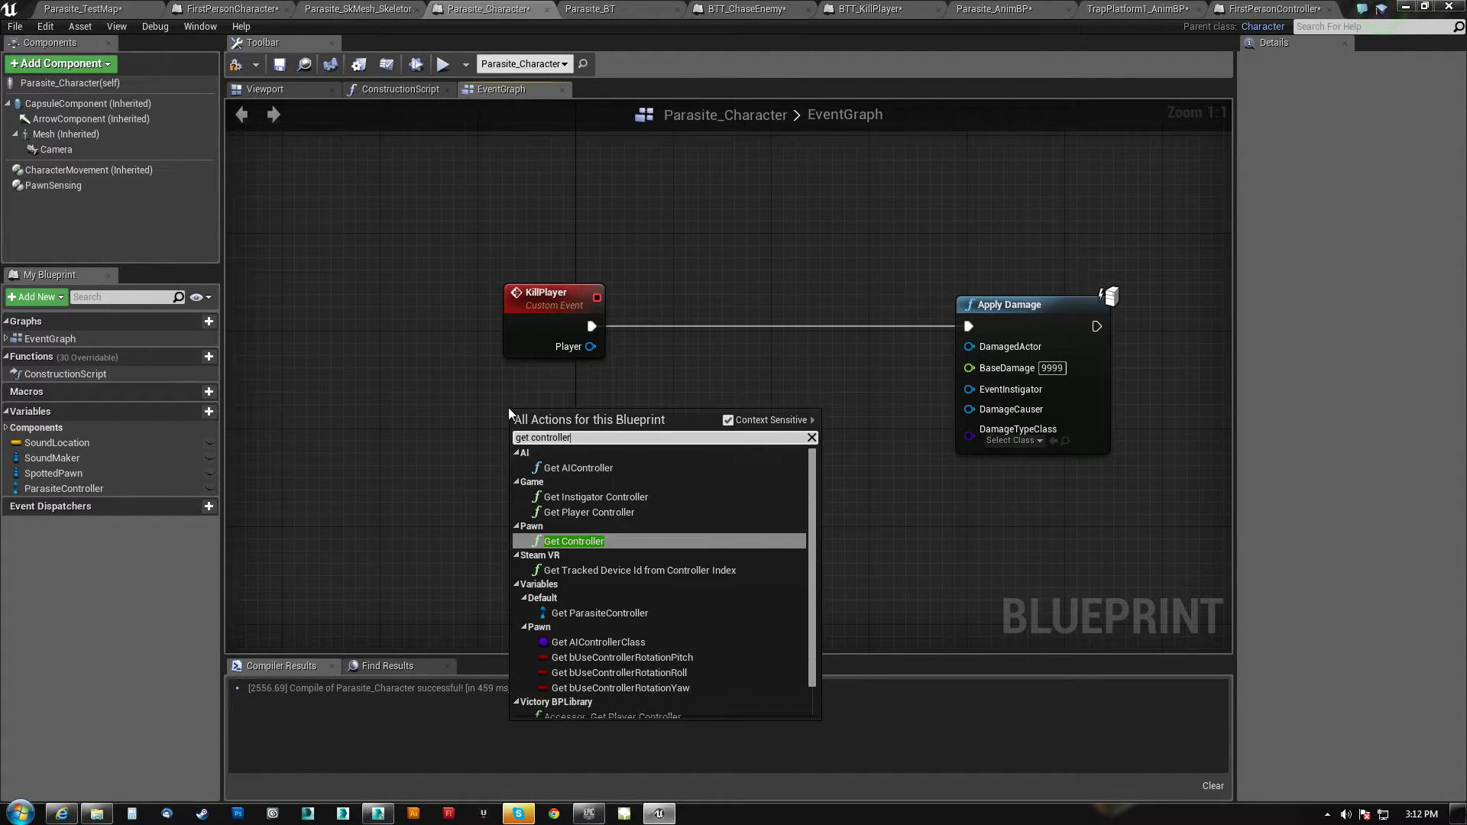
click(598, 467)
drag(647, 412, 757, 400)
drag(592, 327, 655, 413)
drag(683, 393, 707, 262)
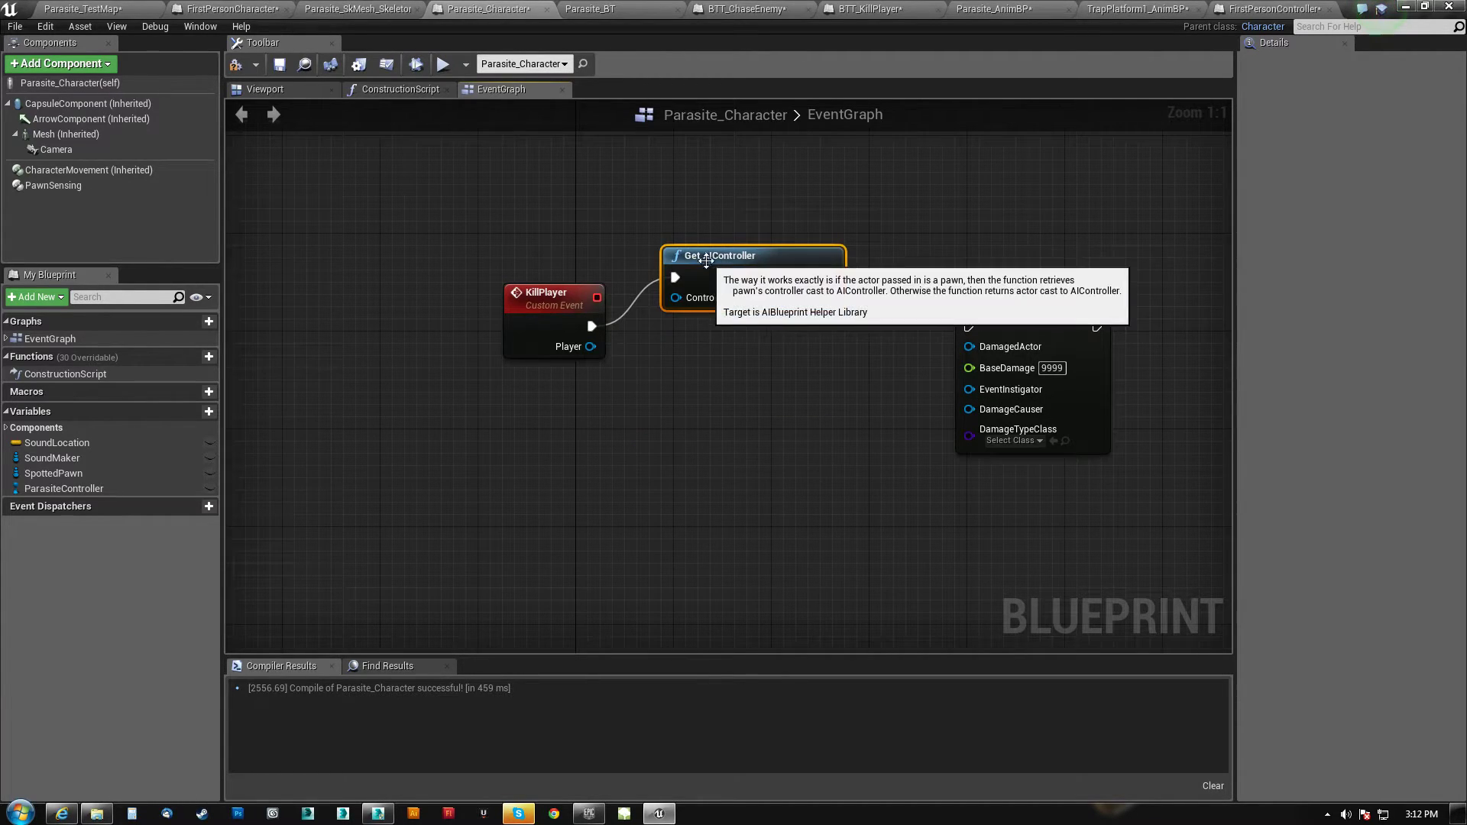
Shift Apply Damage farther from Get AIController and add a Get Blackboard node fed by the controller's ReturnValue
right_drag(920, 360, 759, 391)
drag(854, 339, 1025, 297)
right_drag(662, 301, 641, 351)
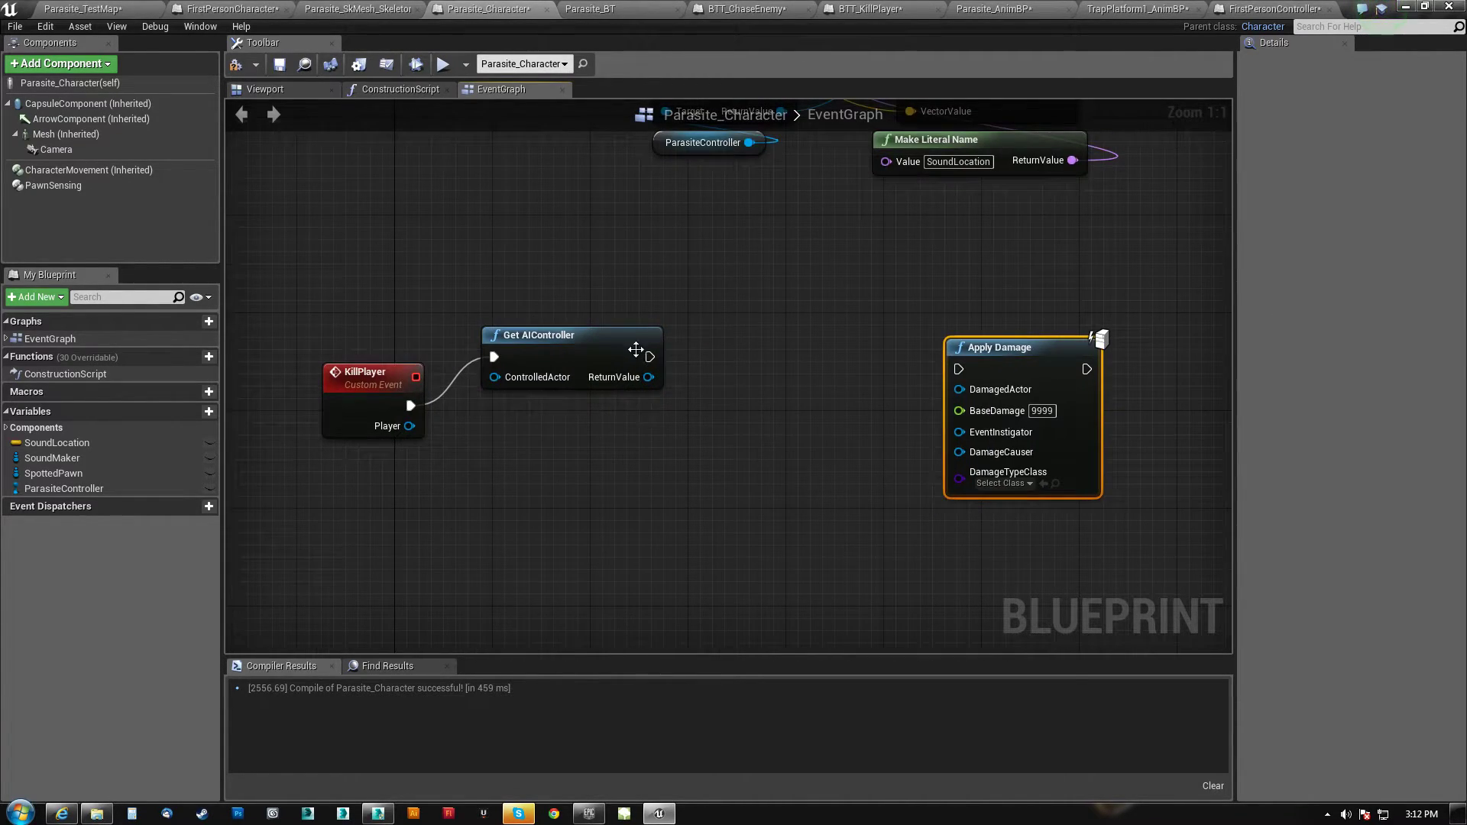
right_drag(654, 428, 668, 404)
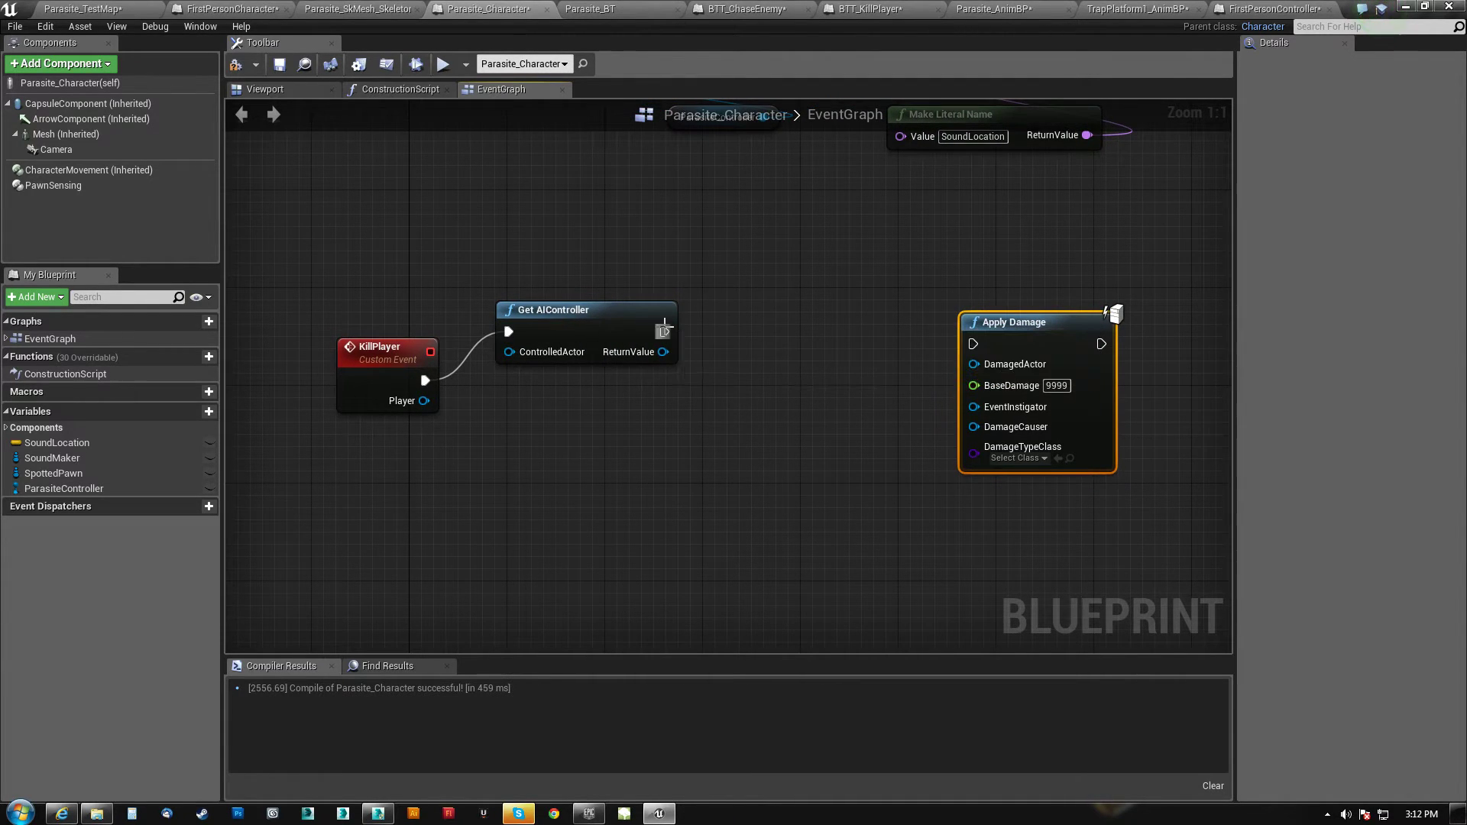
drag(662, 352, 760, 344)
text(get black)
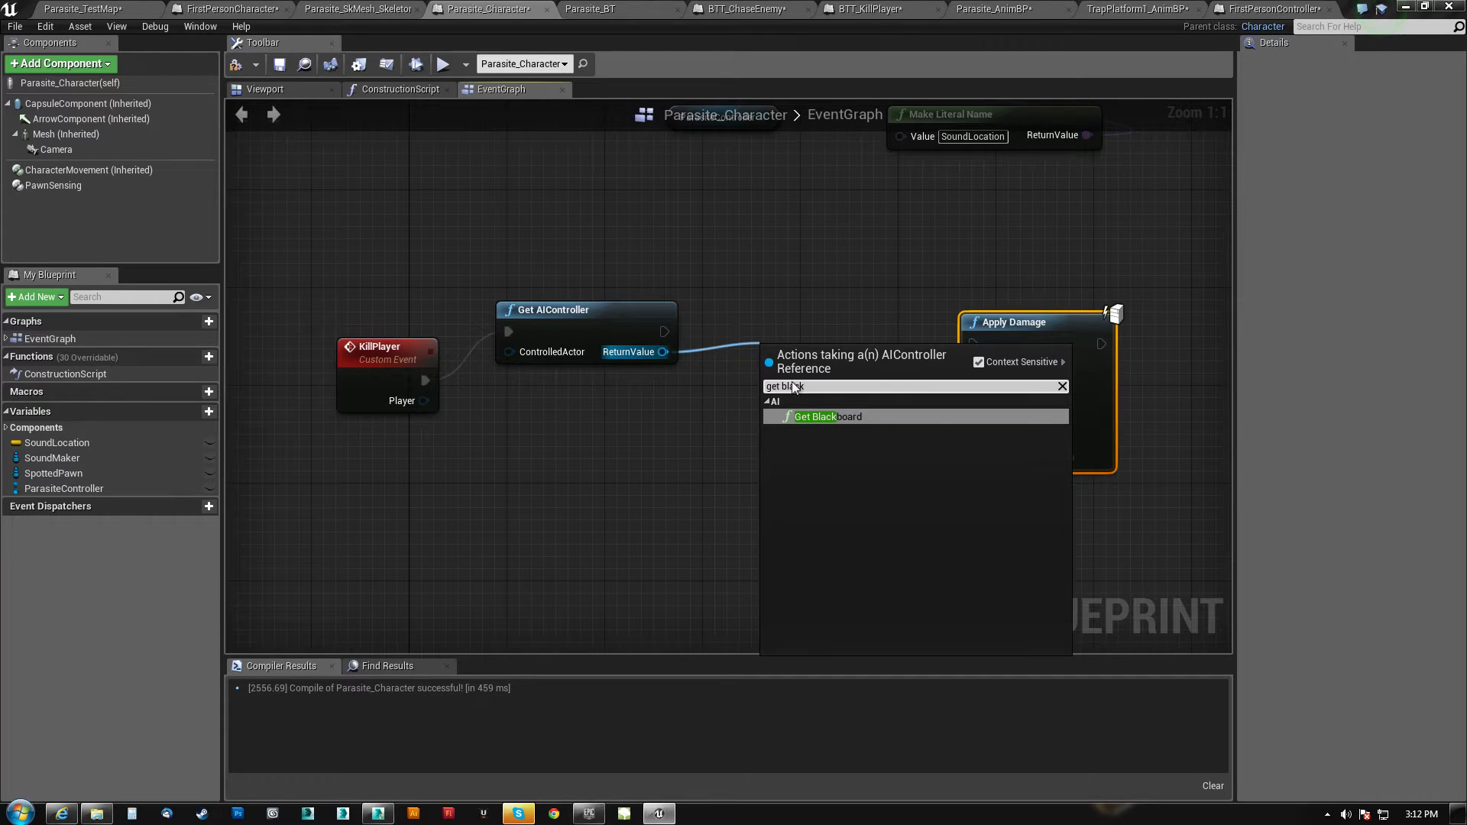
click(833, 413)
Add a Get Value as Object node targeting the Get Blackboard output and place it beside that node
drag(827, 375, 768, 354)
text(get value)
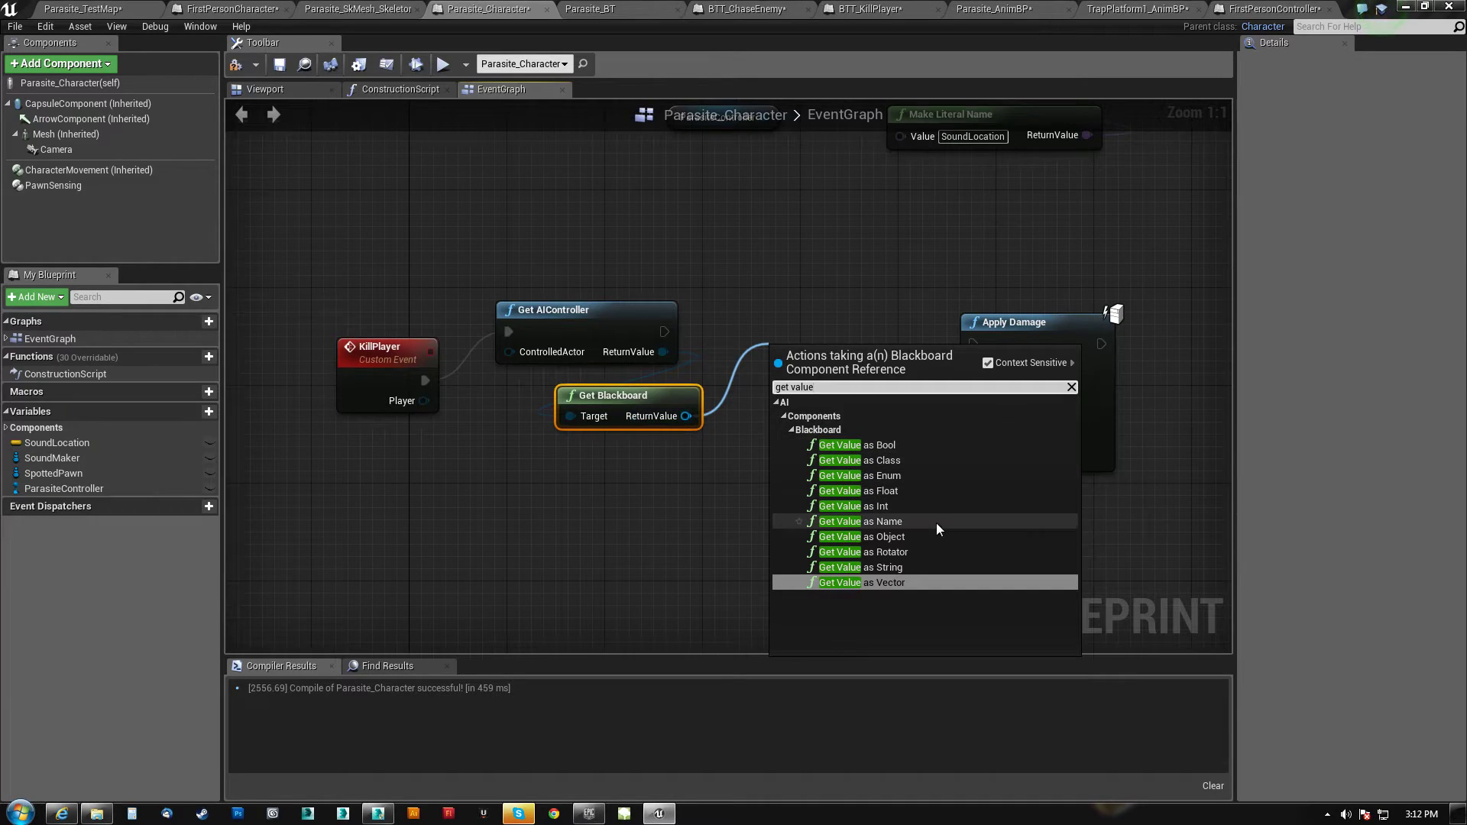
click(892, 536)
drag(850, 366, 814, 379)
Feed the KeyName of Get Value as Object from a Make Literal Name node with the value Enemy
drag(741, 423, 739, 467)
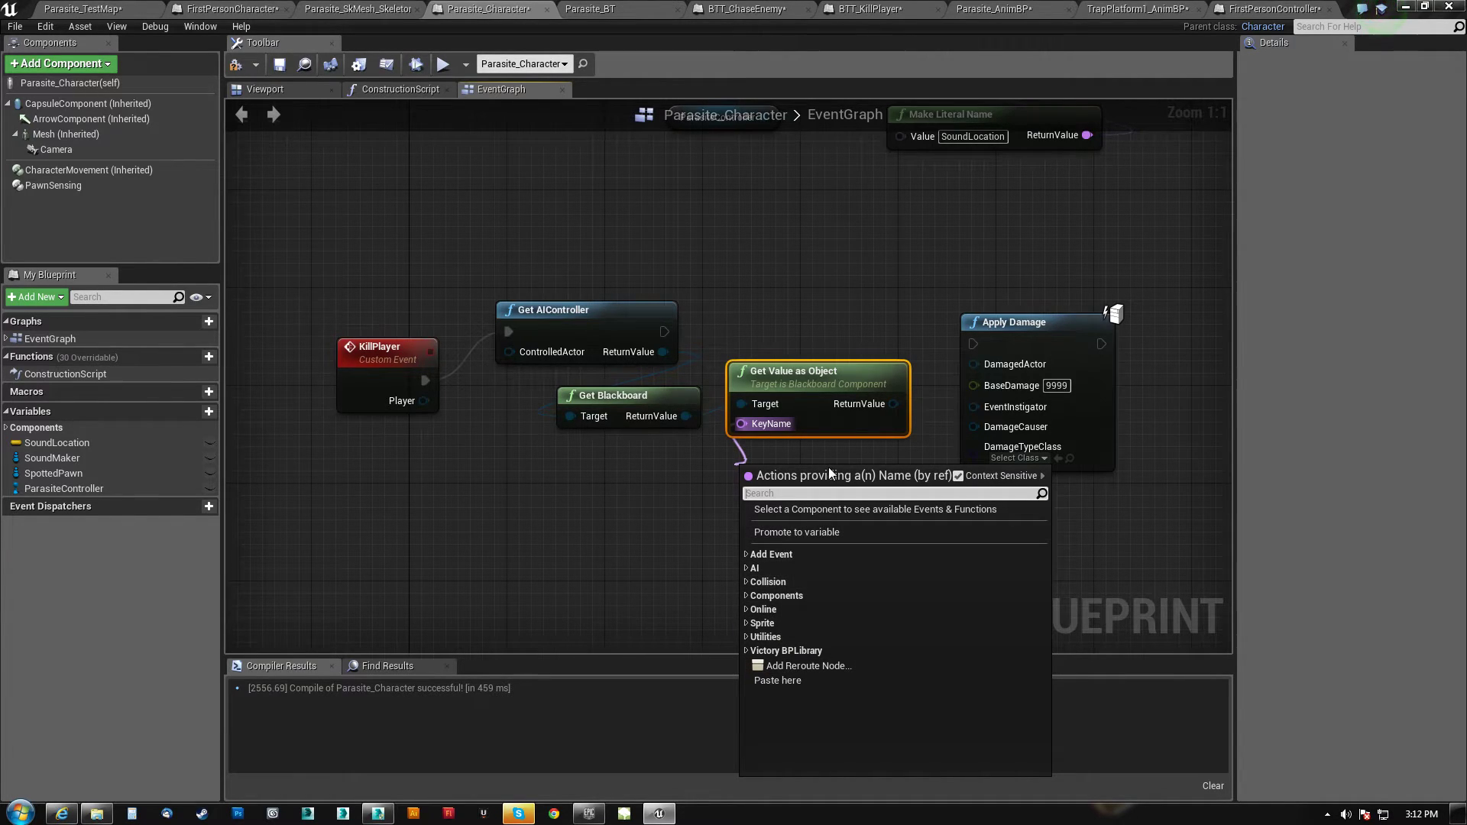
text(lit)
click(839, 608)
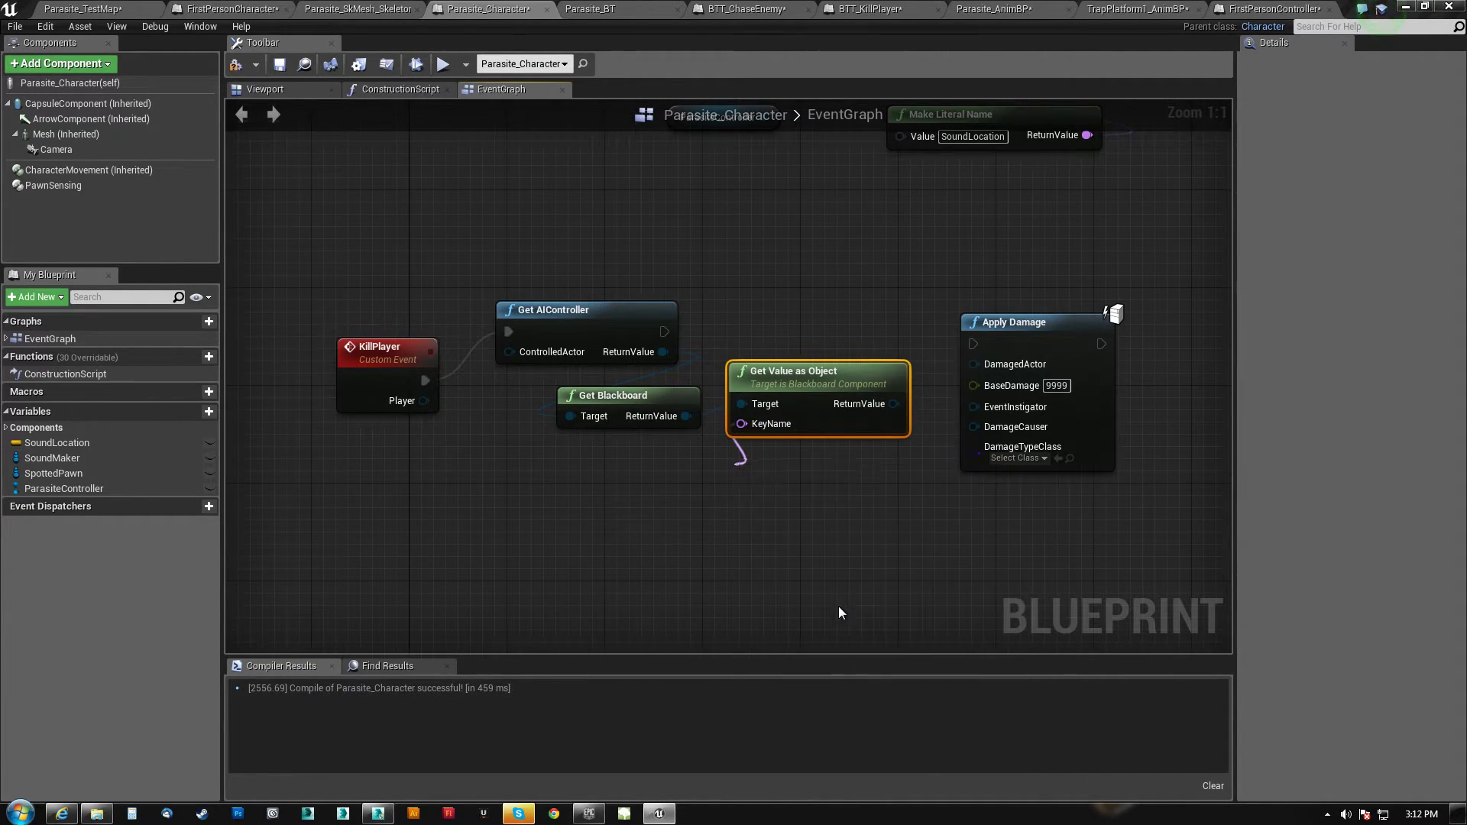
click(806, 466)
text(Enemy)
key(Return)
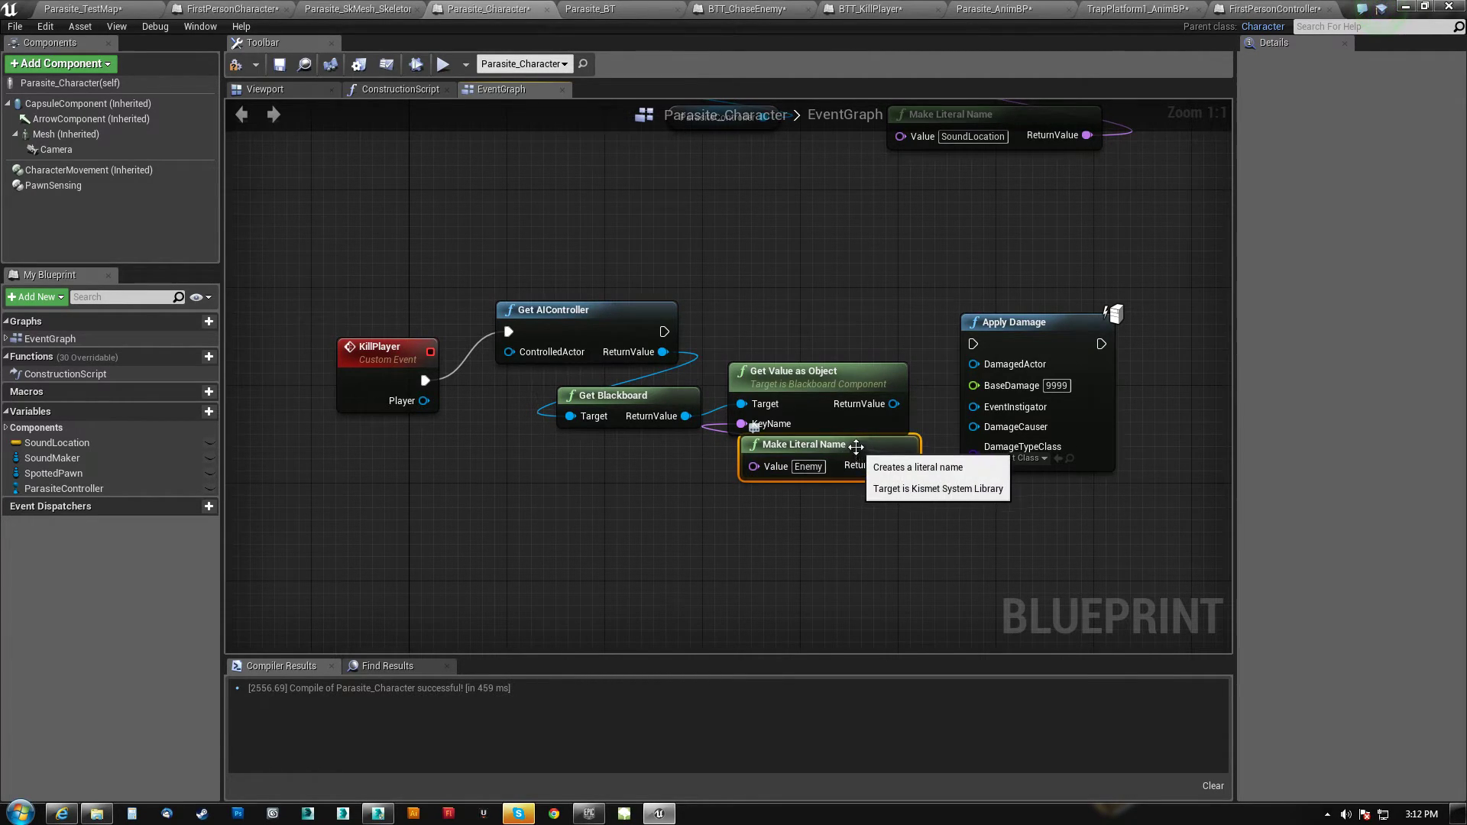
Cast the ReturnValue of Get Value as Object to Actor, spacing the cast node and Apply Damage apart
right_drag(855, 449, 722, 505)
drag(880, 381, 1003, 357)
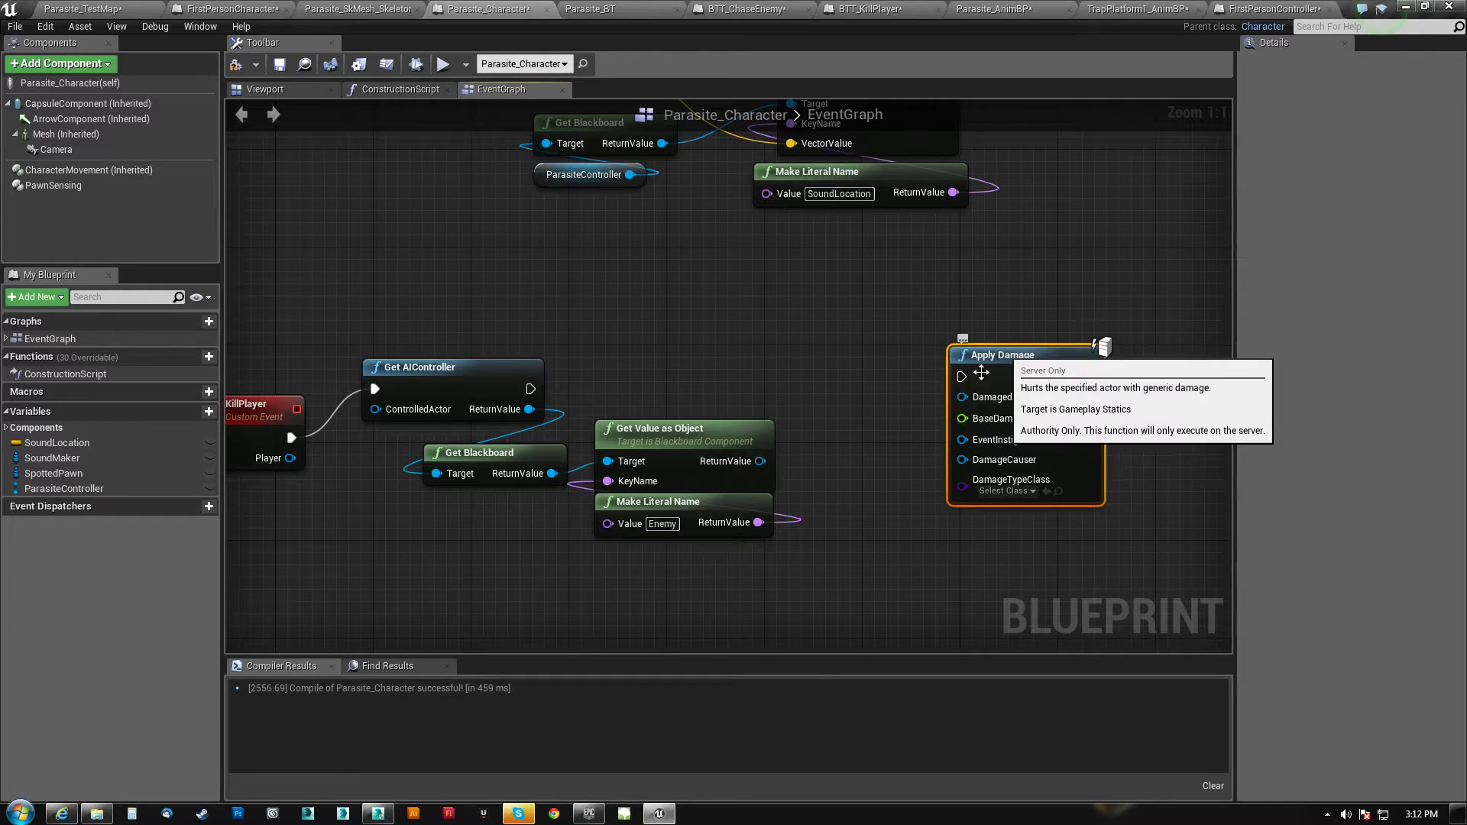
right_drag(856, 452, 864, 365)
drag(768, 374, 779, 277)
text(cast to actor)
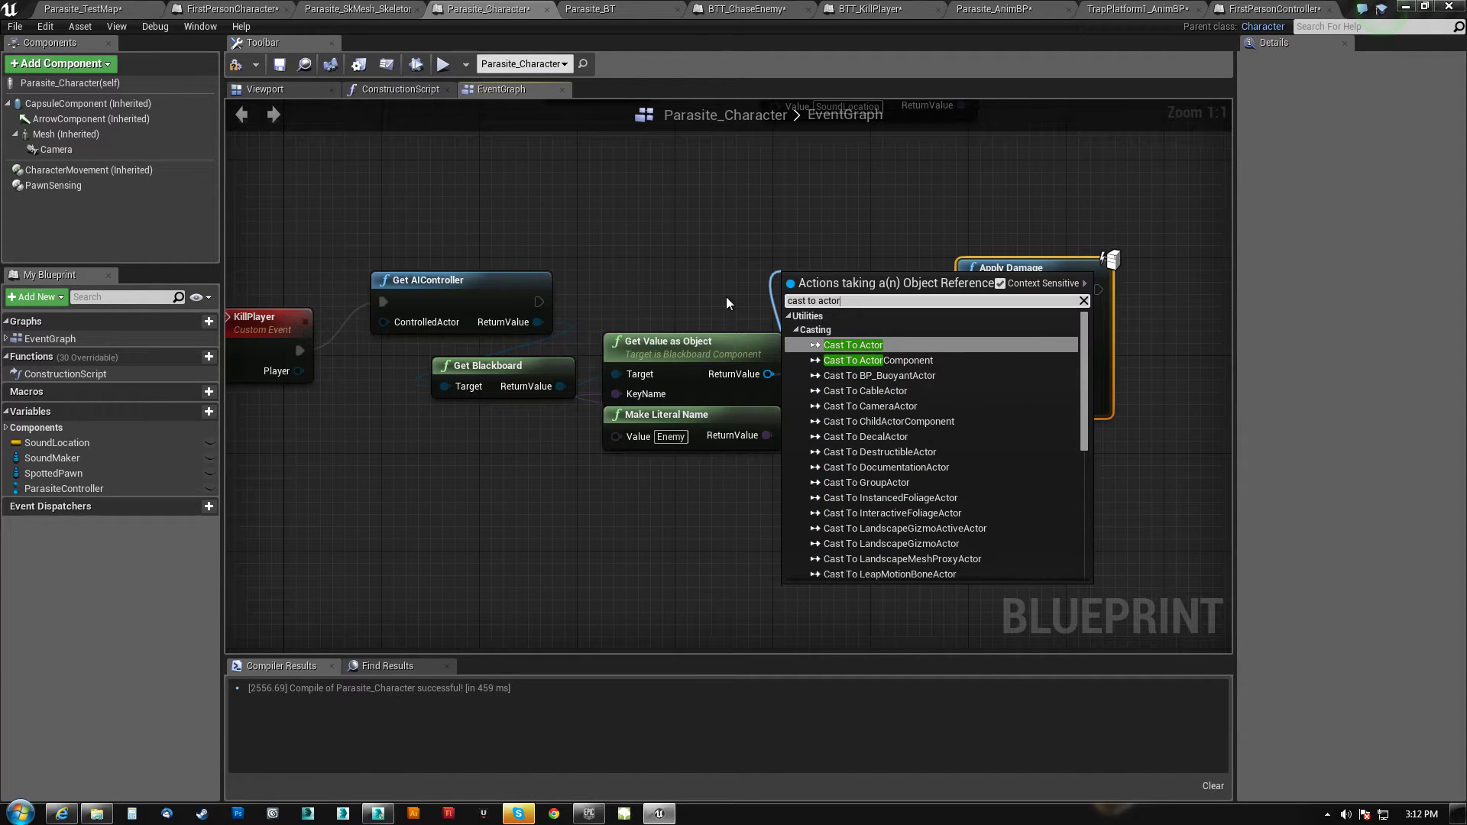
click(868, 345)
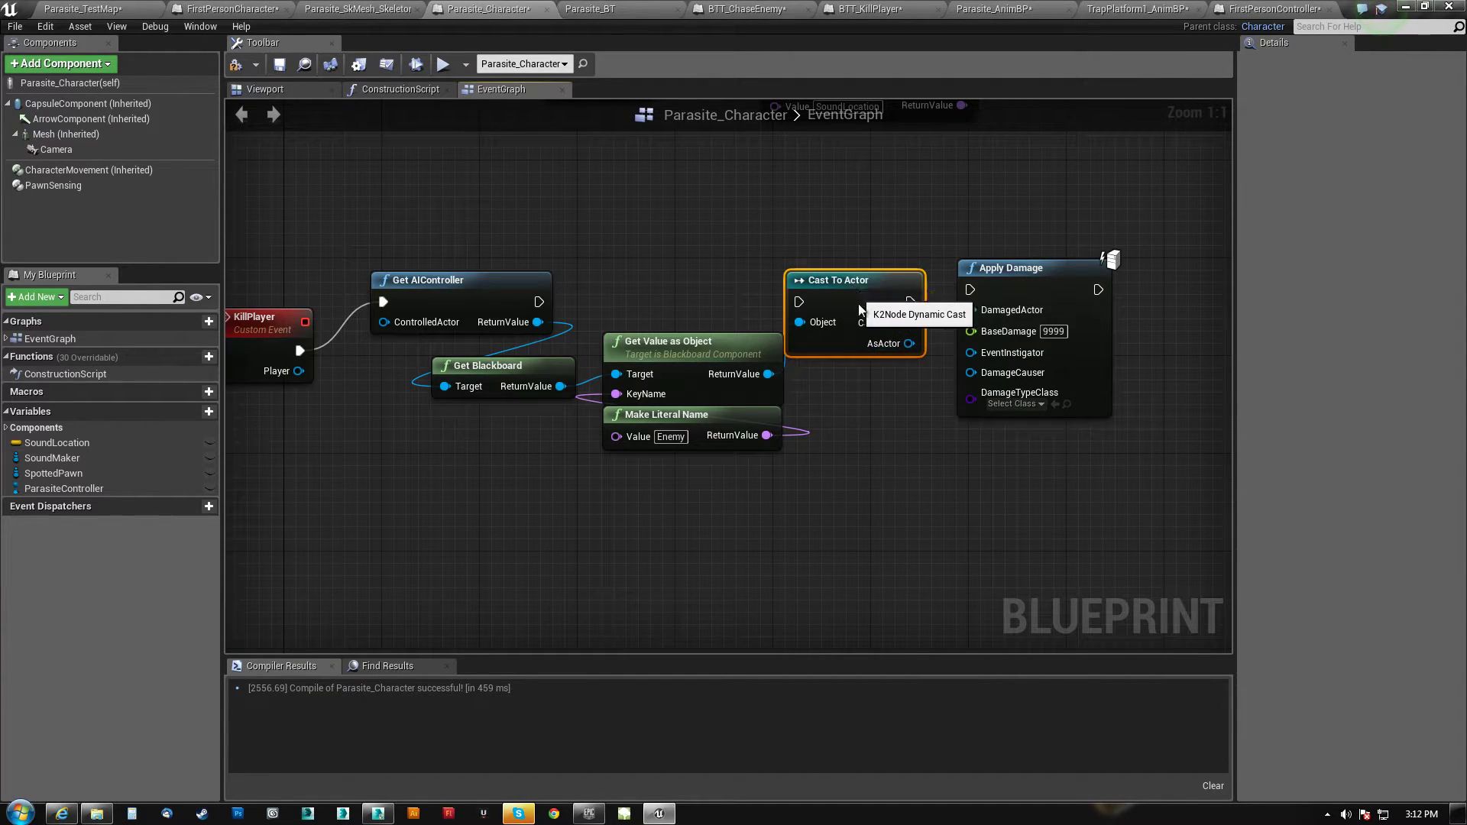
drag(848, 284, 858, 282)
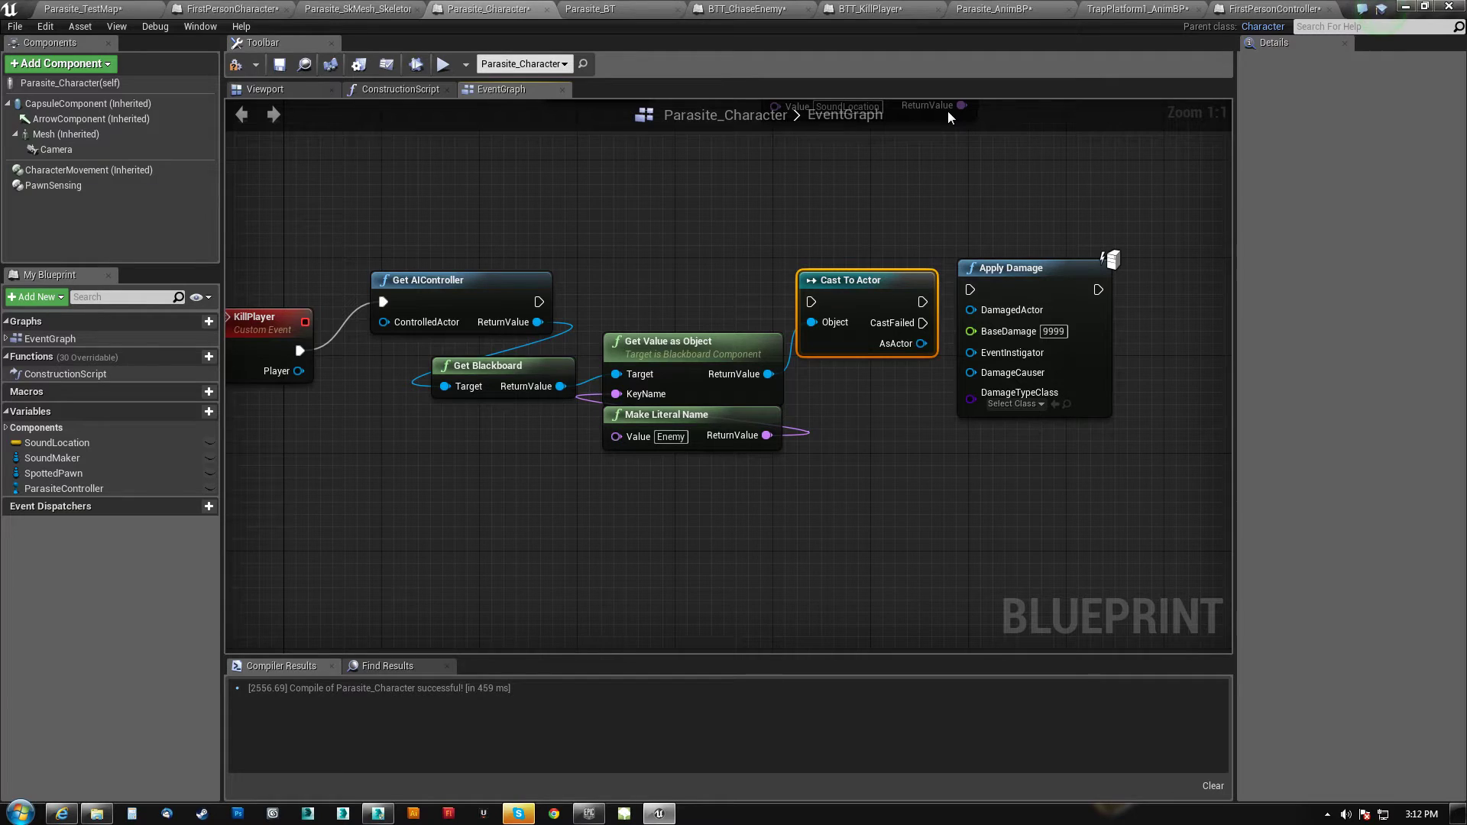
drag(1046, 270, 1081, 271)
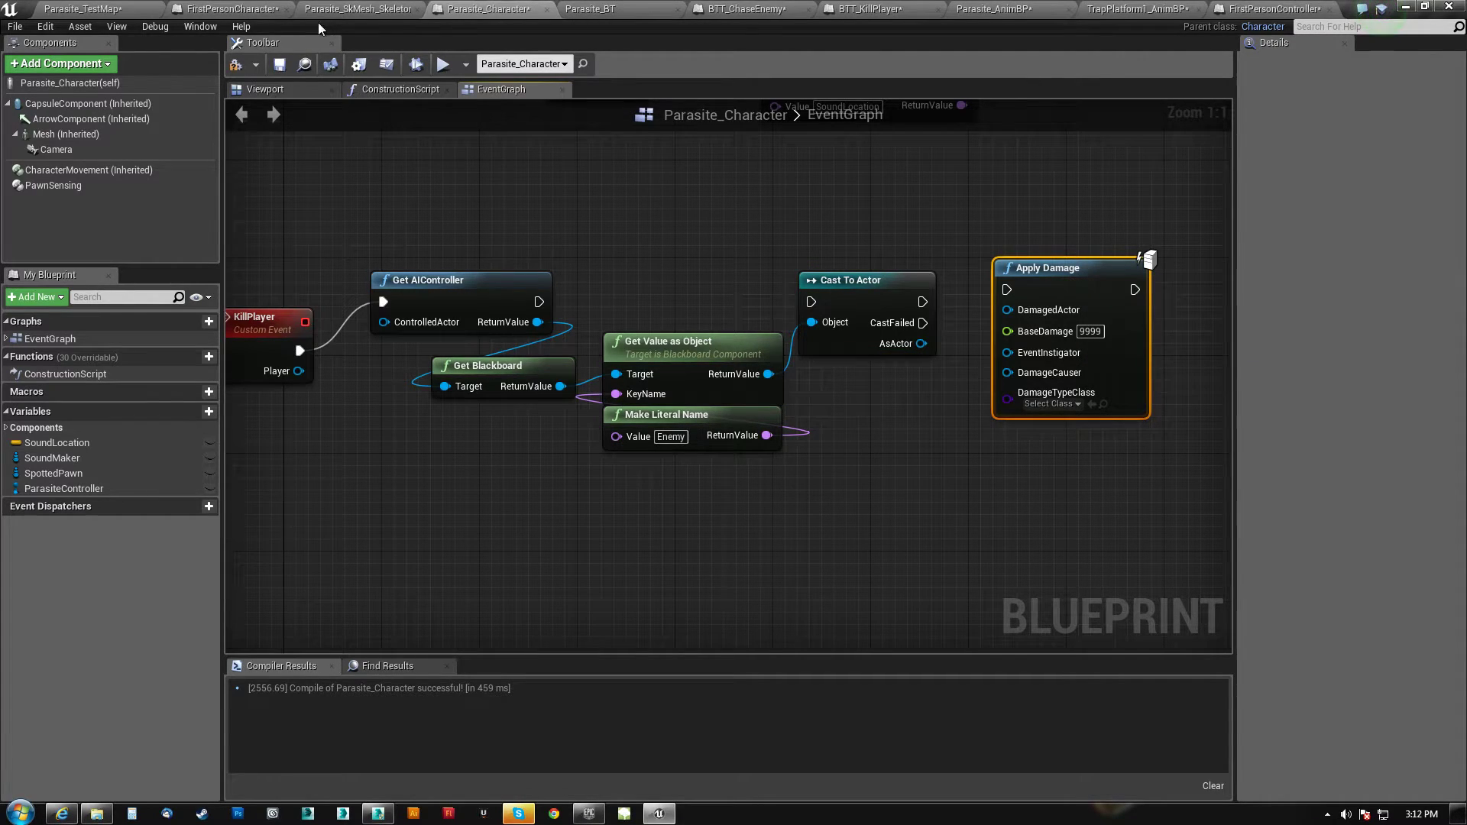
Check FirstPersonCharacter's Death Event, and connect Cast To Actor's AsActor output to Apply Damage's DamagedActor in Parasite_Character
click(233, 9)
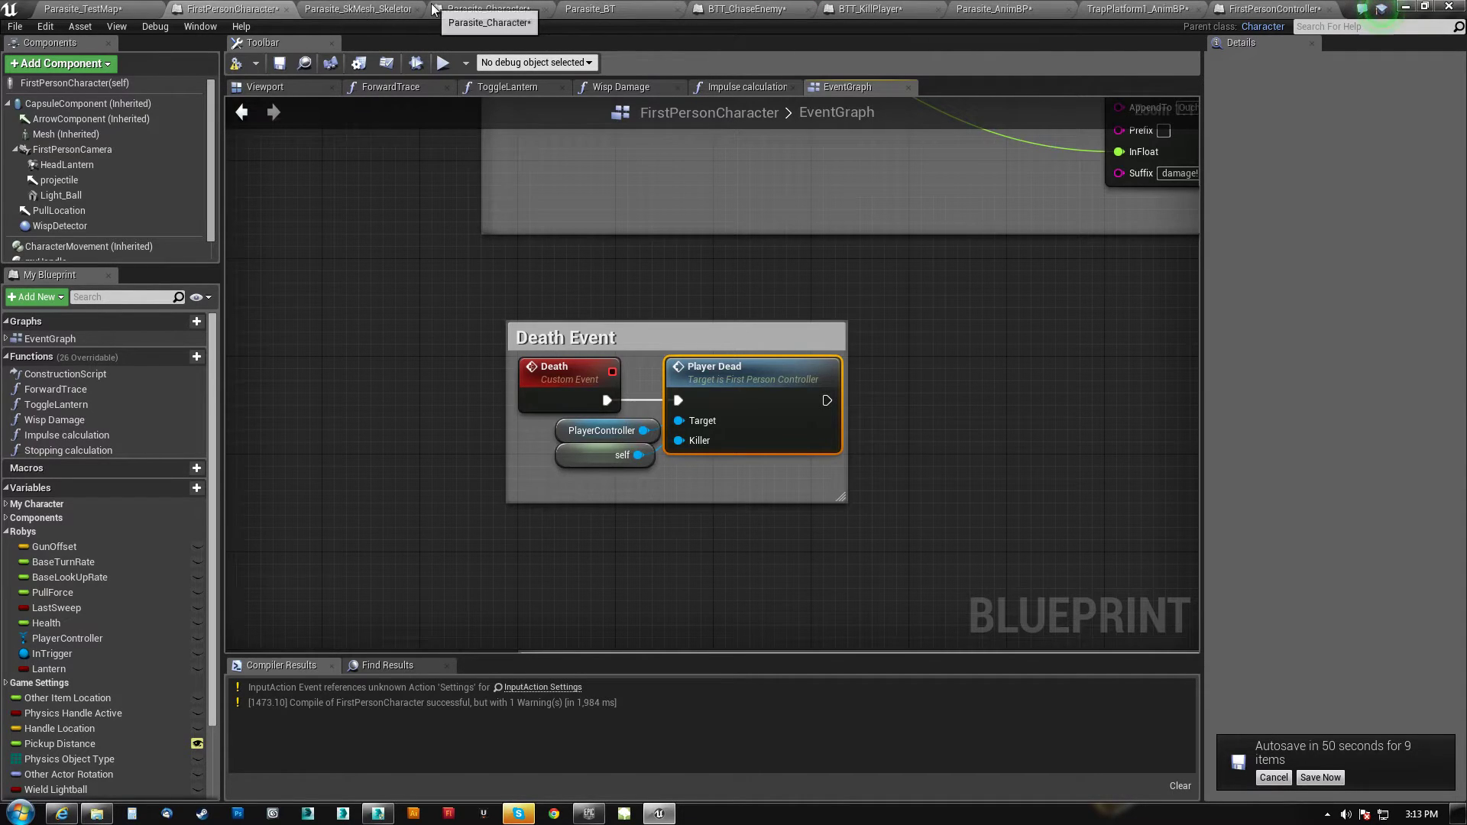
click(458, 9)
mouse_move(924, 496)
right_down()
mouse_move(828, 511)
mouse_move(905, 504)
right_up()
scroll(894, 363, up, 1)
drag(903, 352, 988, 318)
drag(871, 288, 883, 289)
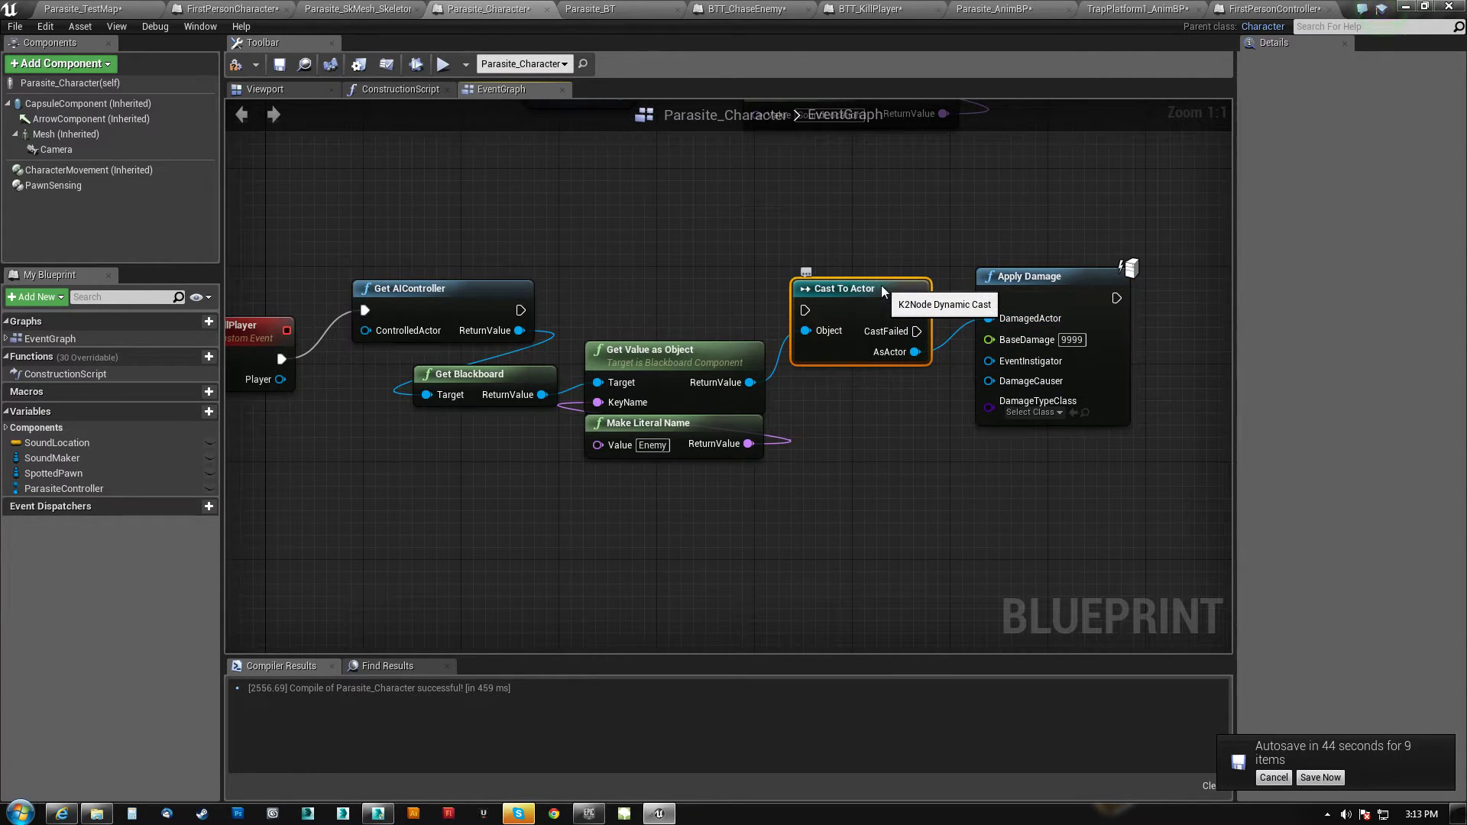
right_click(841, 285)
click(892, 588)
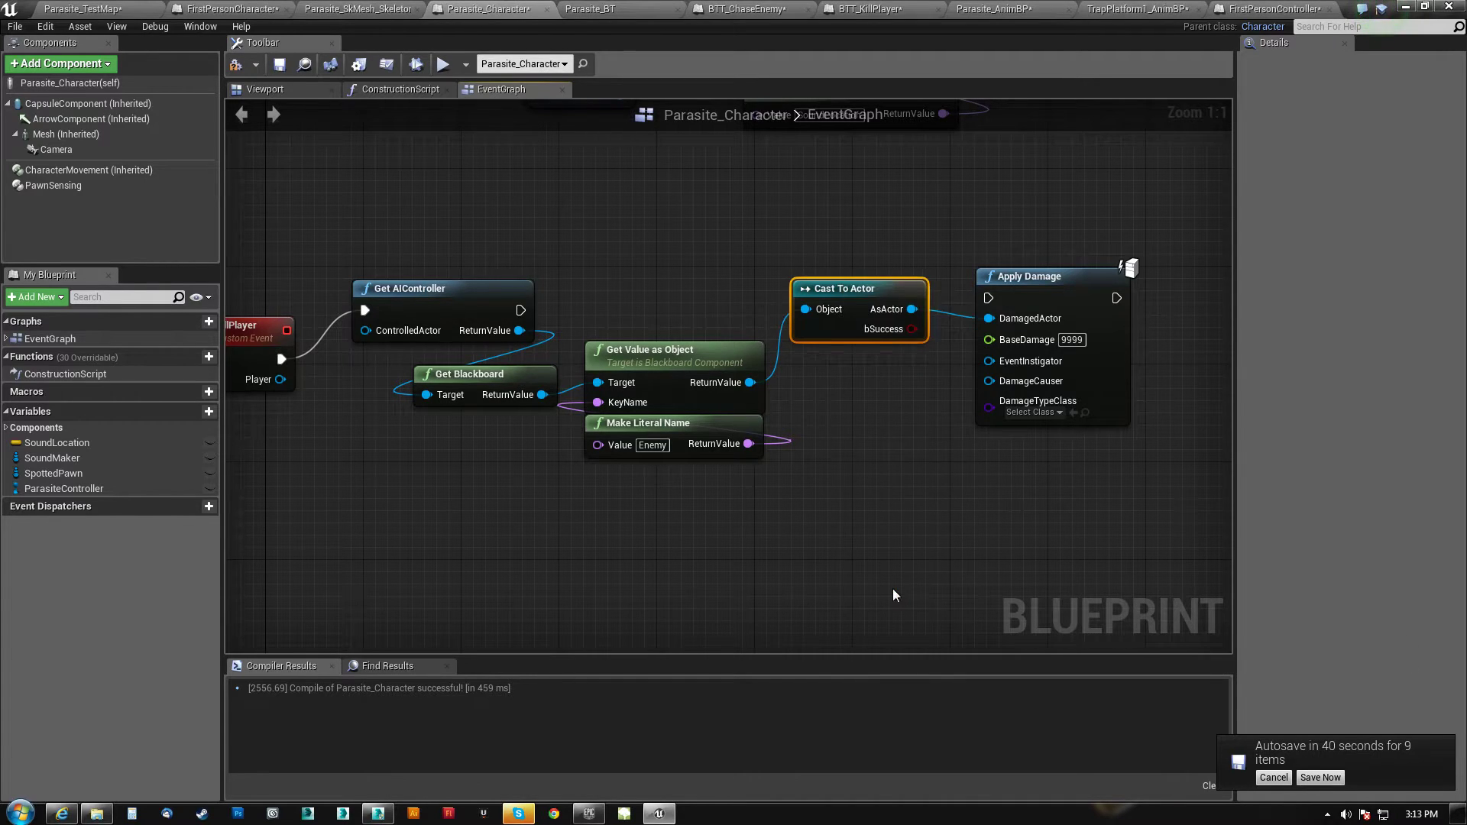
drag(840, 289, 852, 350)
right_click(879, 346)
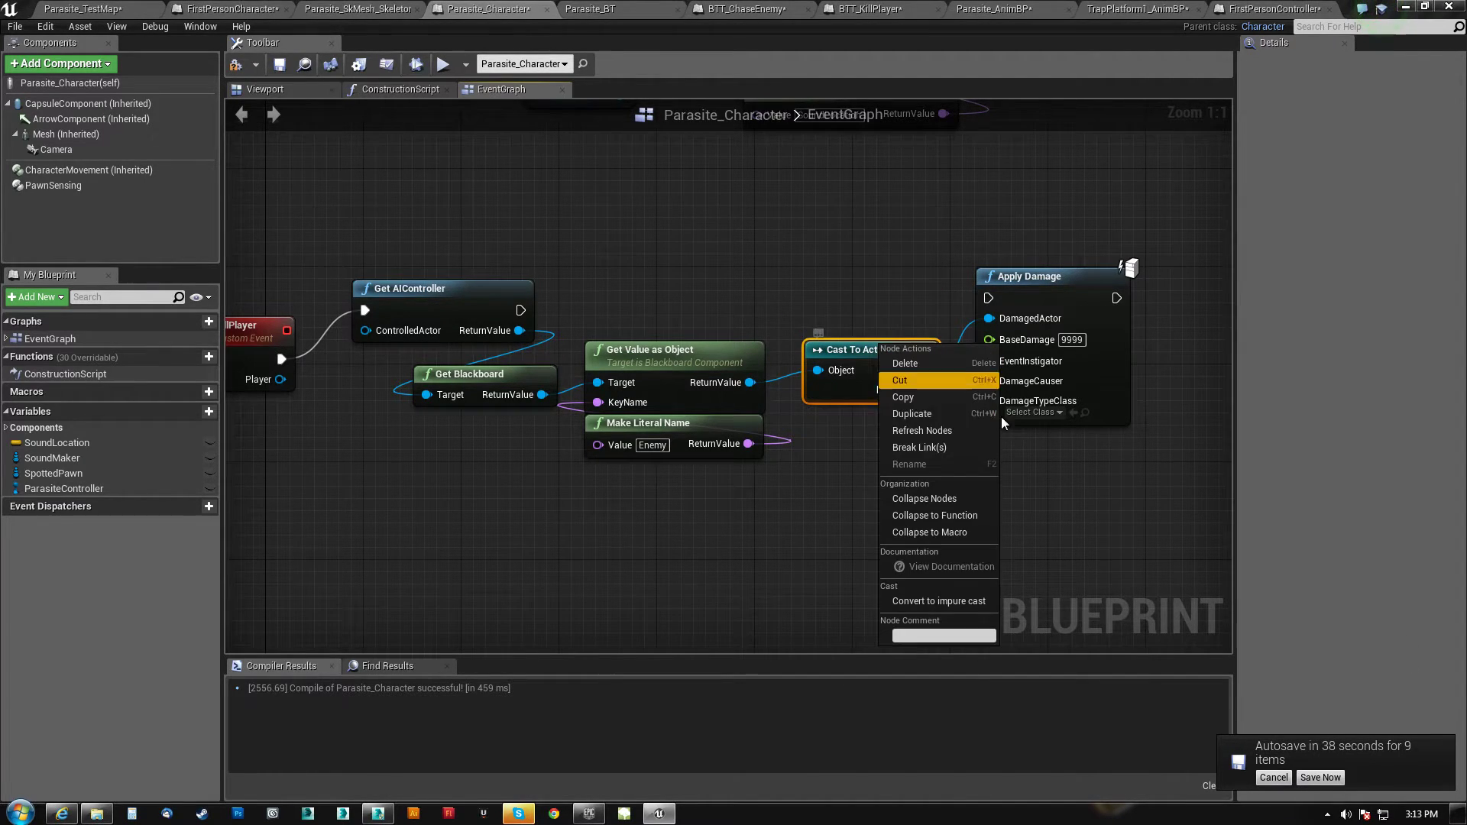
click(947, 600)
drag(870, 349, 846, 291)
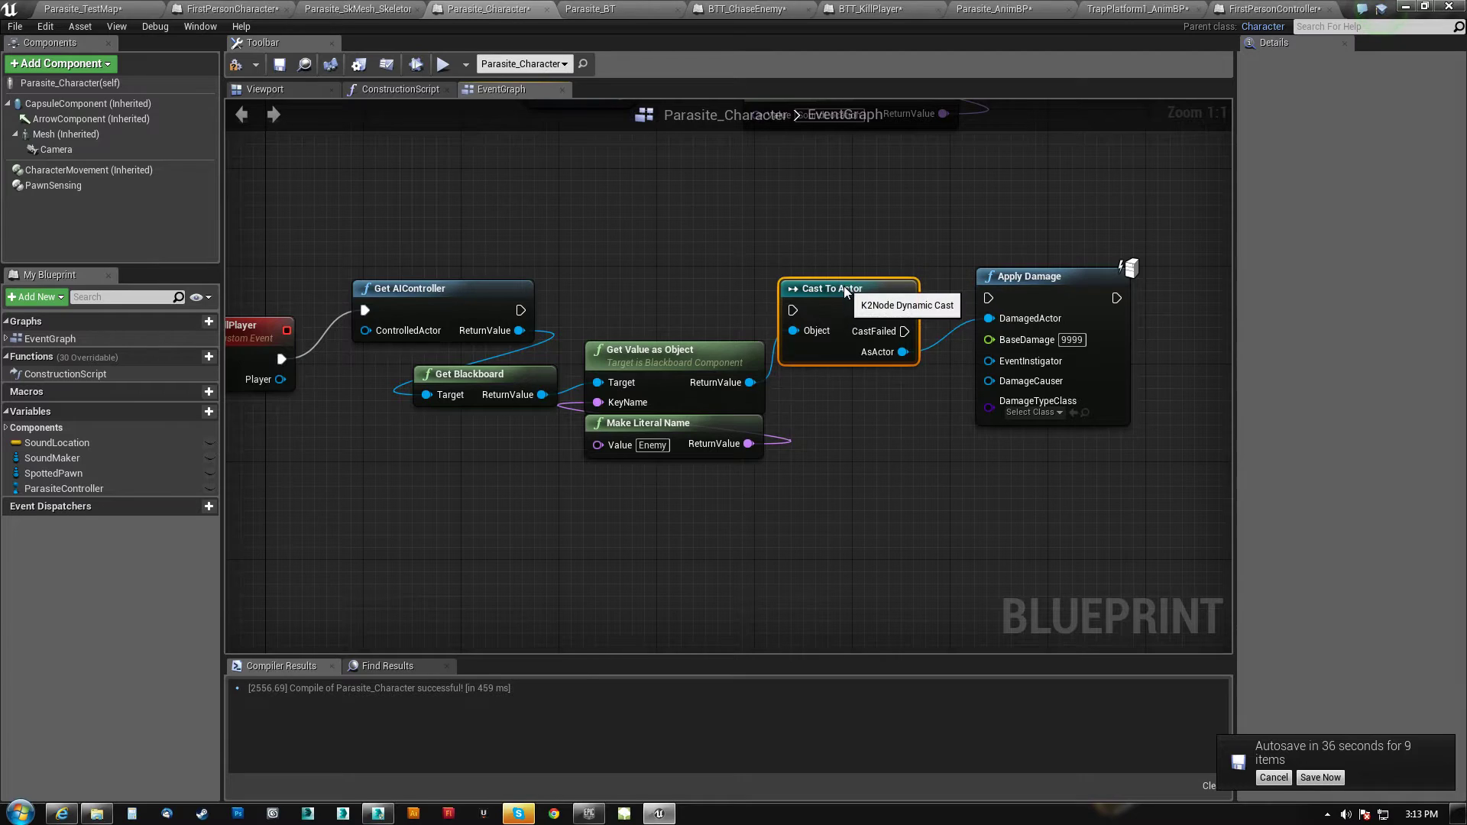
Wire the execution flow from Get AIController through Cast To Actor to Apply Damage
drag(521, 309, 792, 309)
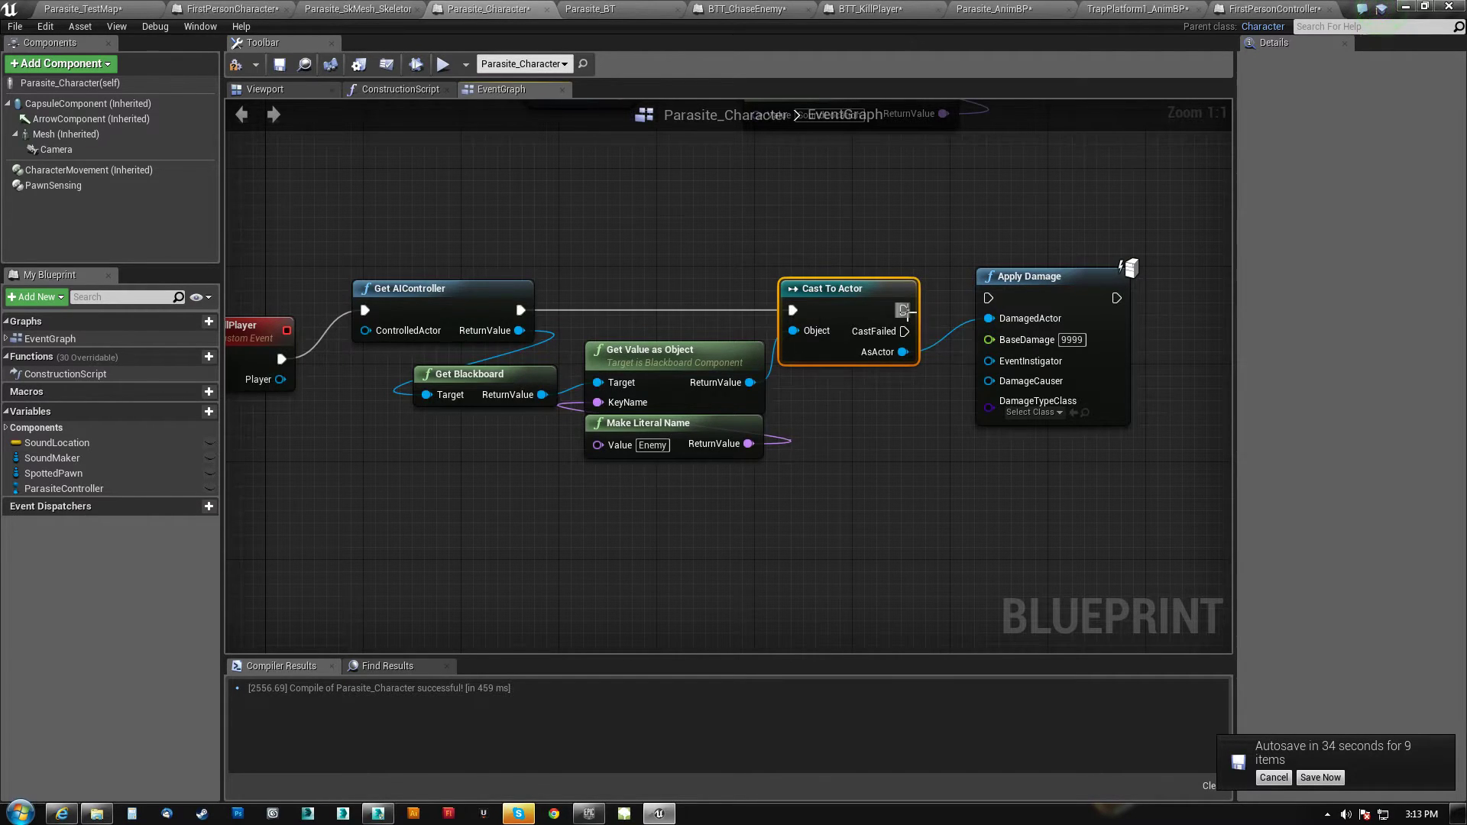
drag(904, 310, 1068, 301)
right_drag(934, 449, 814, 464)
scroll(1038, 448, down, 2)
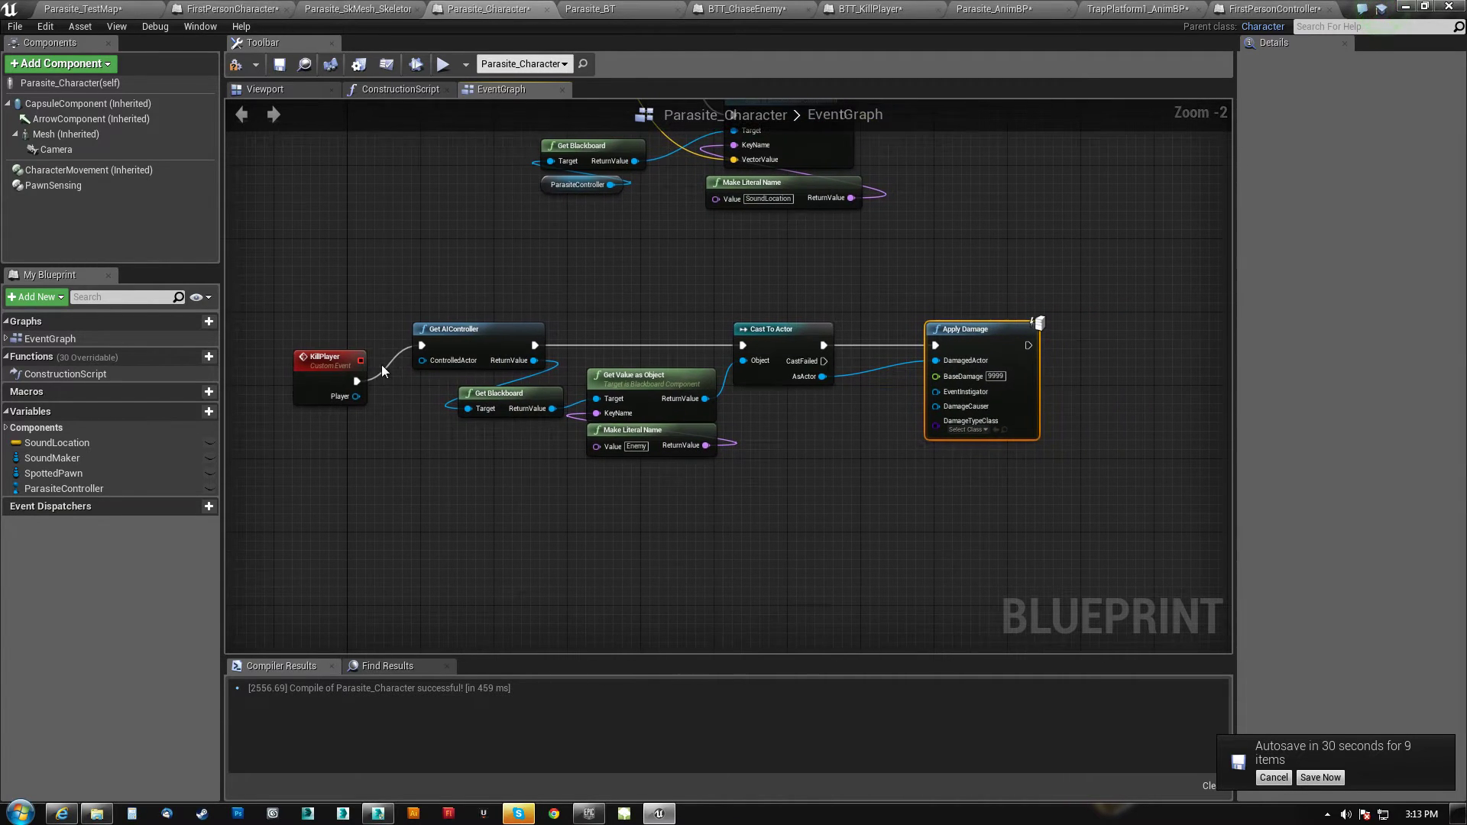
Remove the Player input from the KillPlayer custom event and compile the blueprint
click(333, 373)
right_drag(370, 410, 580, 424)
scroll(580, 425, up, 2)
click(1403, 201)
right_drag(809, 552, 539, 508)
scroll(539, 507, down, 1)
click(238, 66)
right_drag(736, 241, 747, 212)
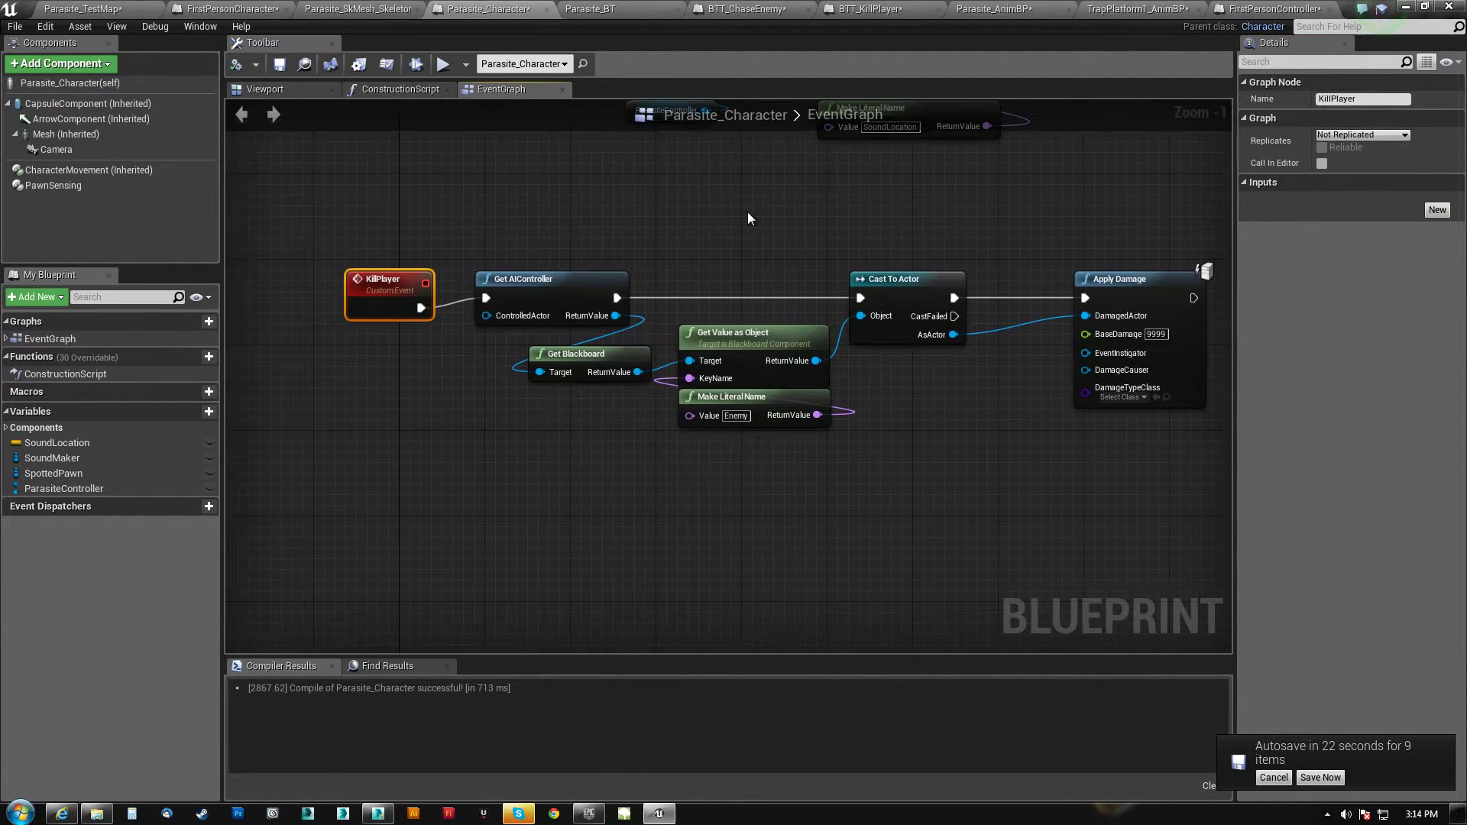
Move the Apply Damage node slightly farther away from Cast To Actor
drag(364, 206, 1140, 461)
right_drag(732, 192, 718, 280)
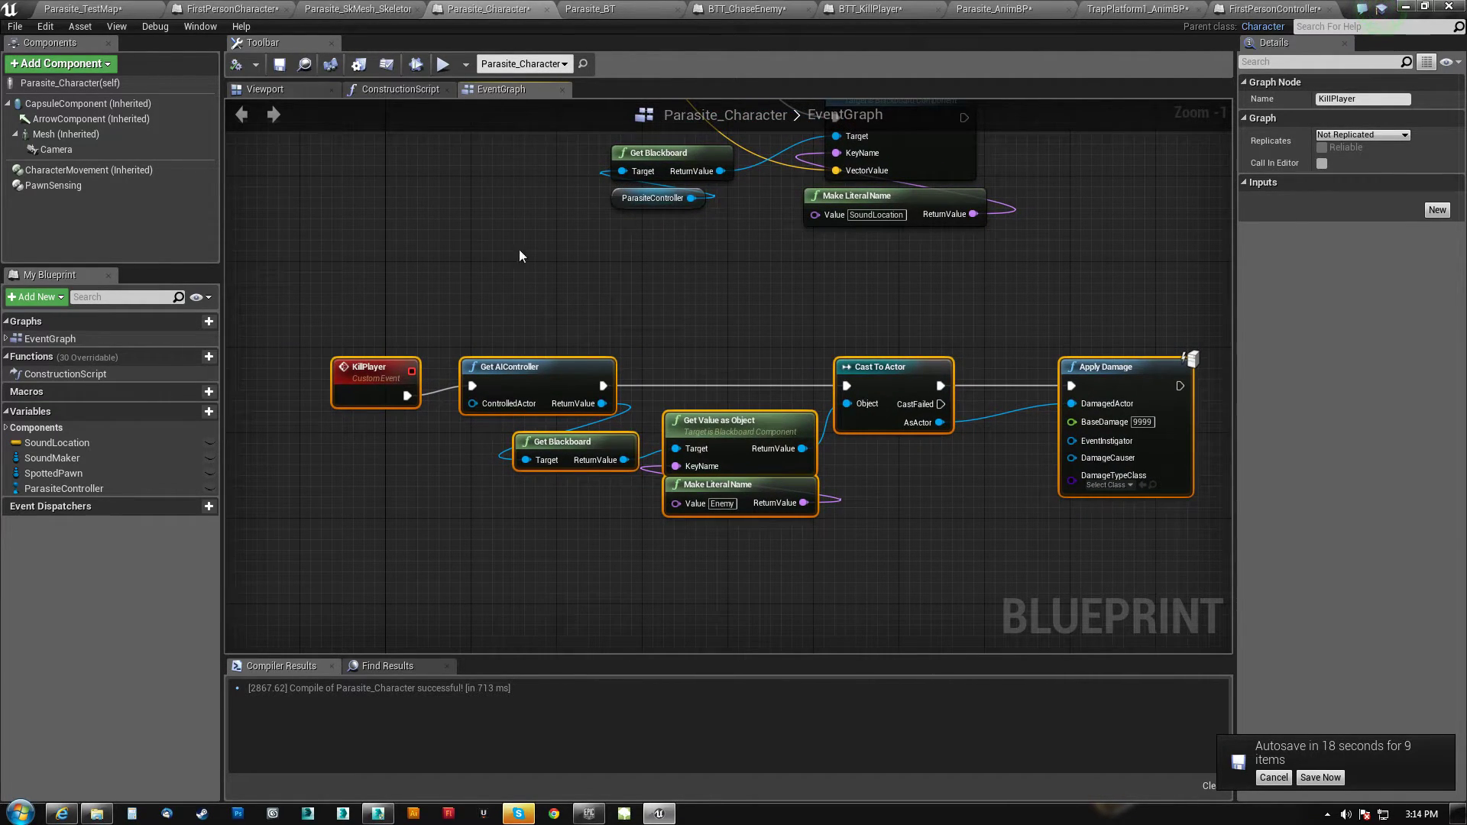
right_drag(519, 249, 467, 243)
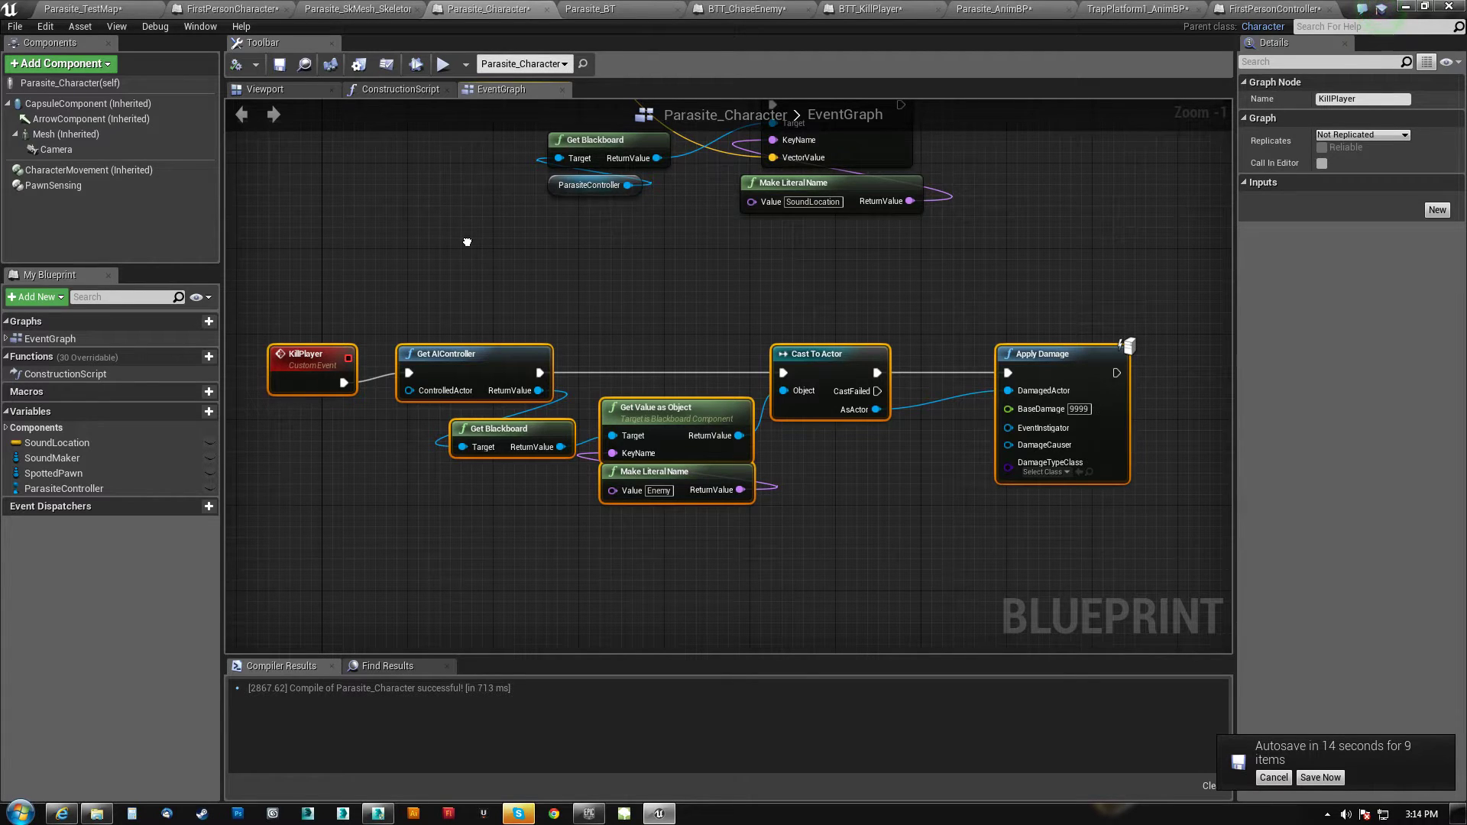
right_drag(467, 242, 514, 223)
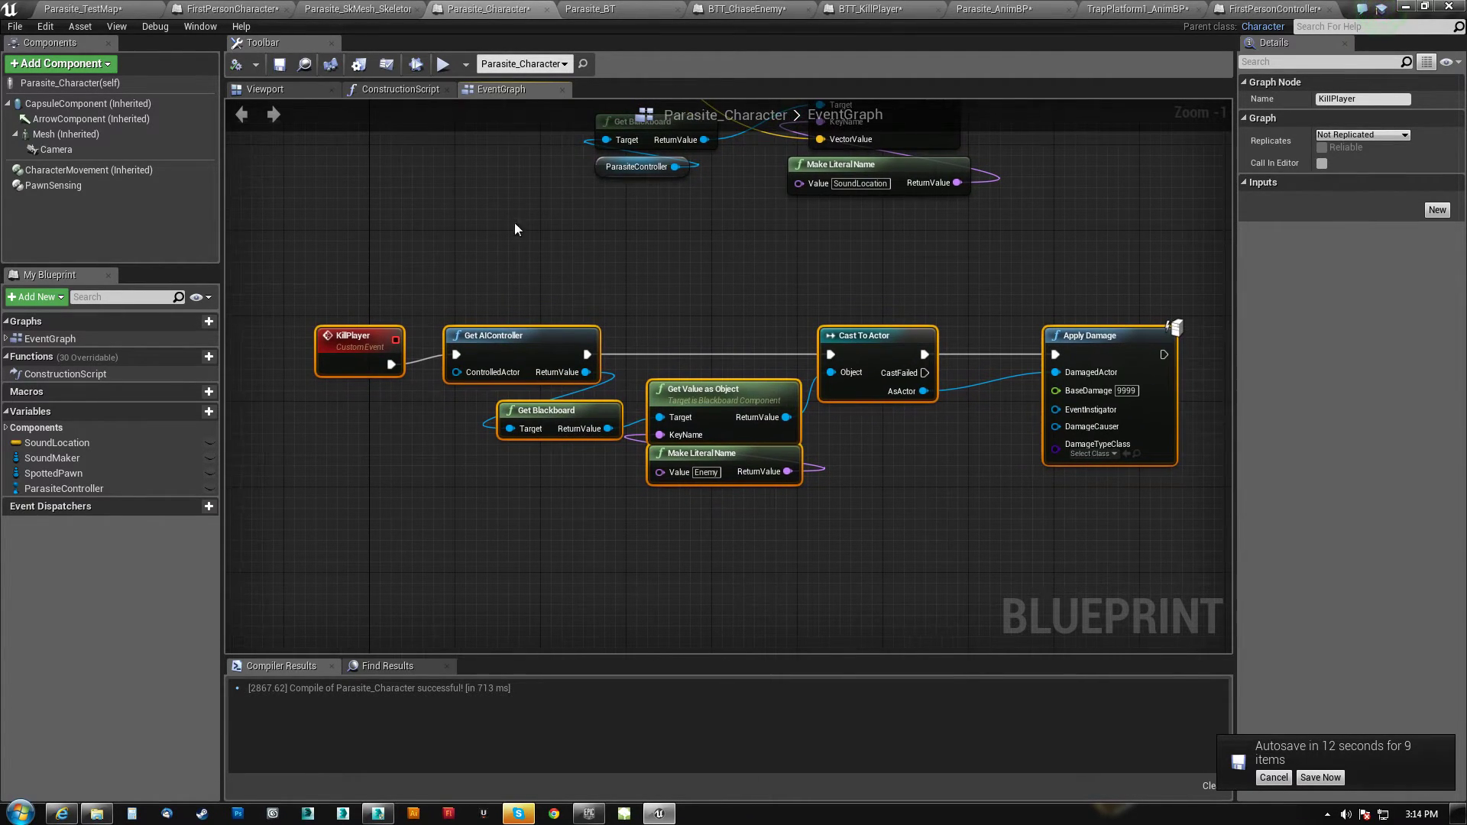
click(1094, 336)
mouse_move(1095, 337)
mouse_down()
mouse_move(1157, 334)
mouse_move(1112, 337)
mouse_up()
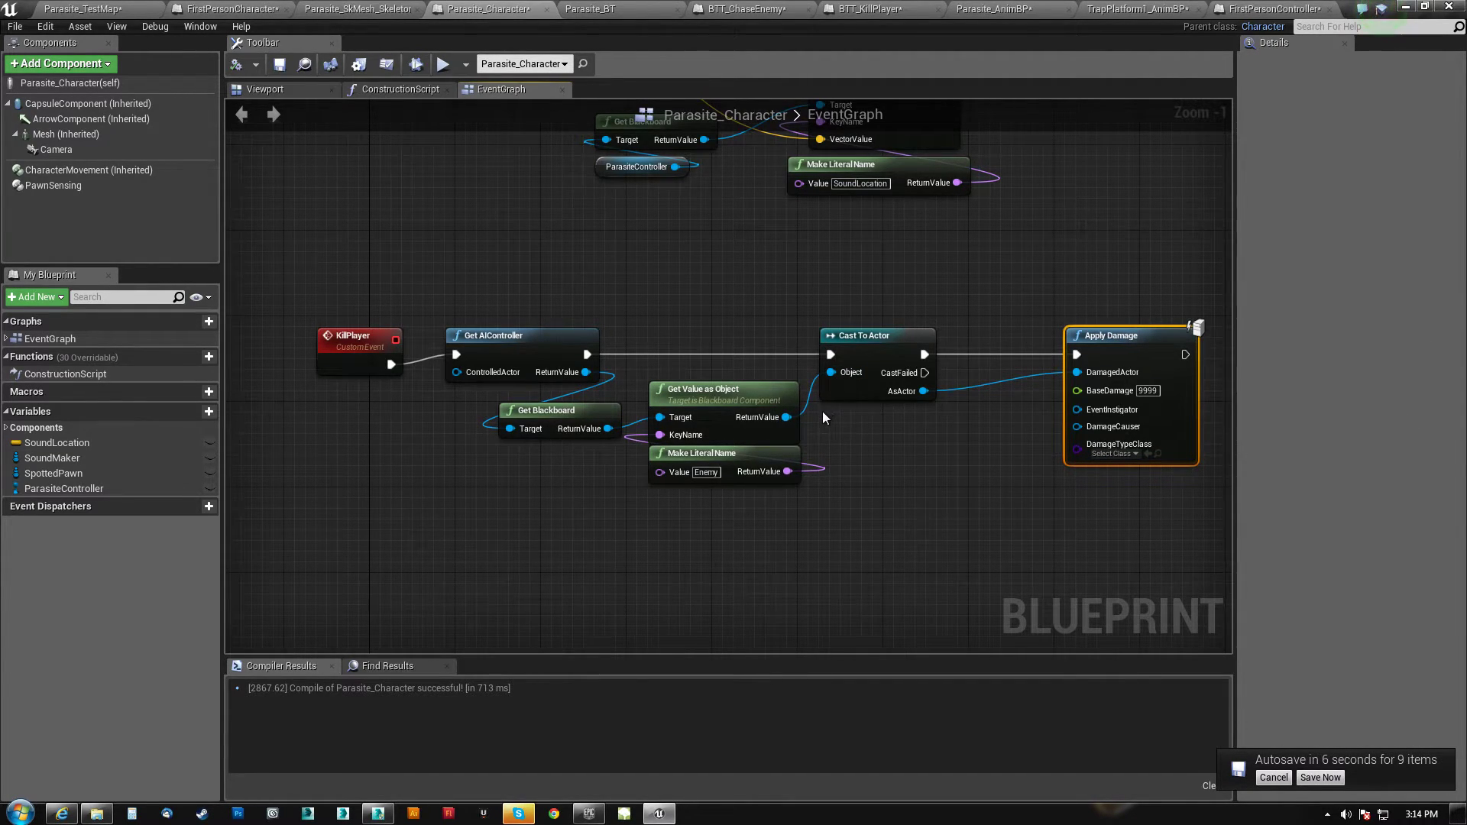
Add a Clear Value node targeting the Get Blackboard output and feed its KeyName from the Enemy literal name
drag(607, 429, 759, 557)
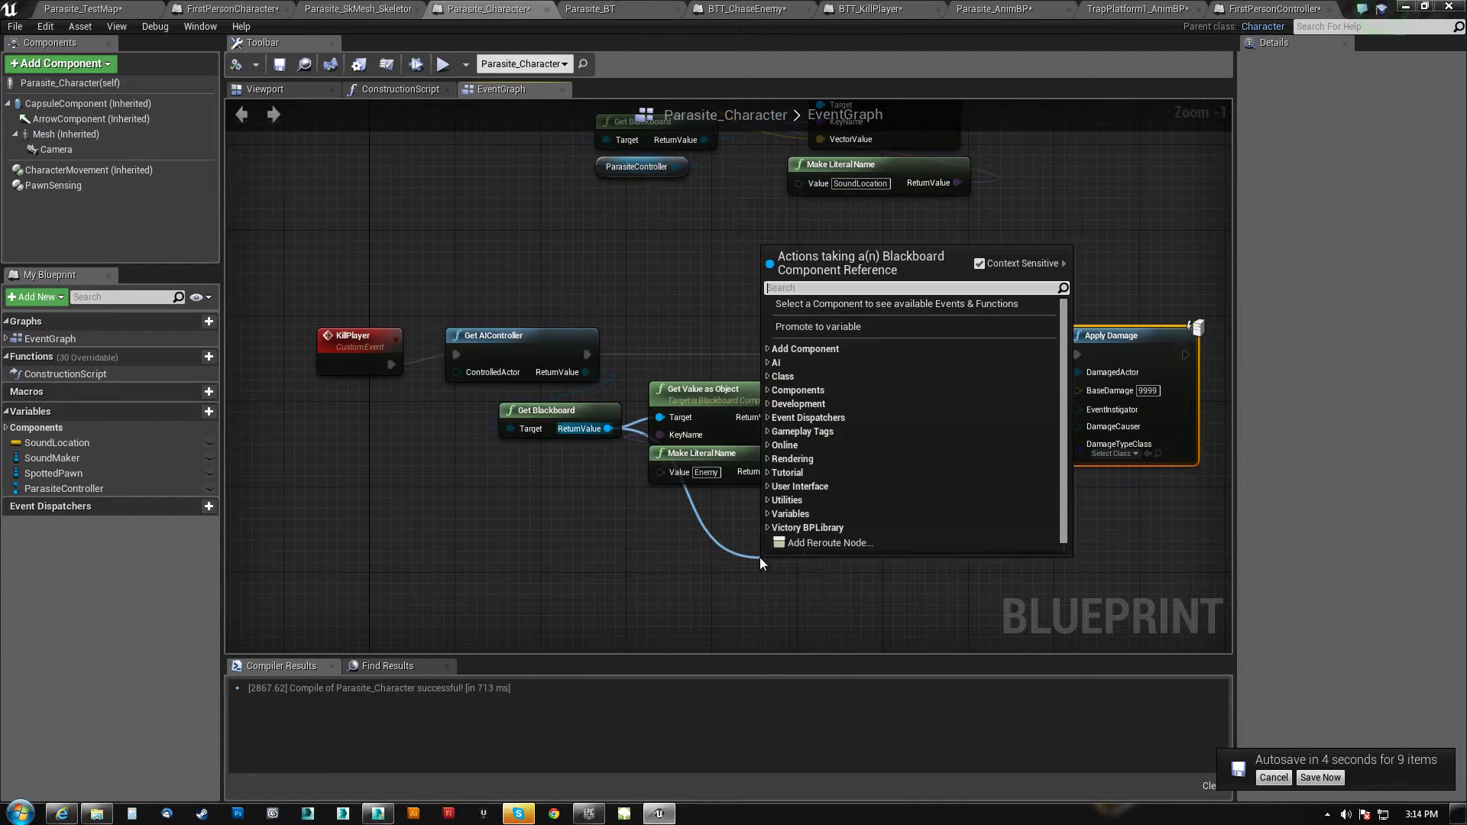
text(clear)
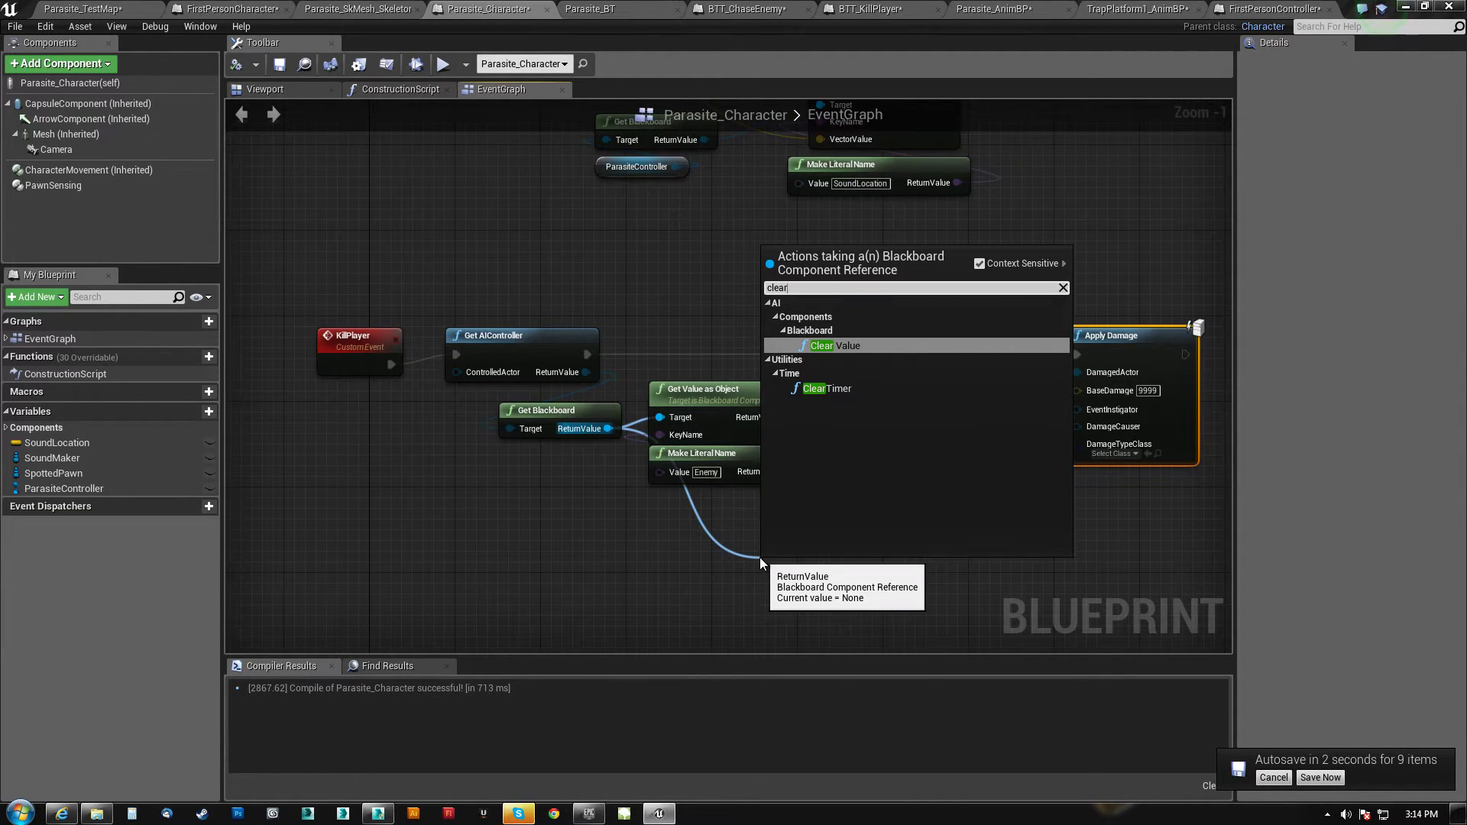
click(840, 347)
drag(819, 573, 941, 449)
drag(787, 471, 895, 510)
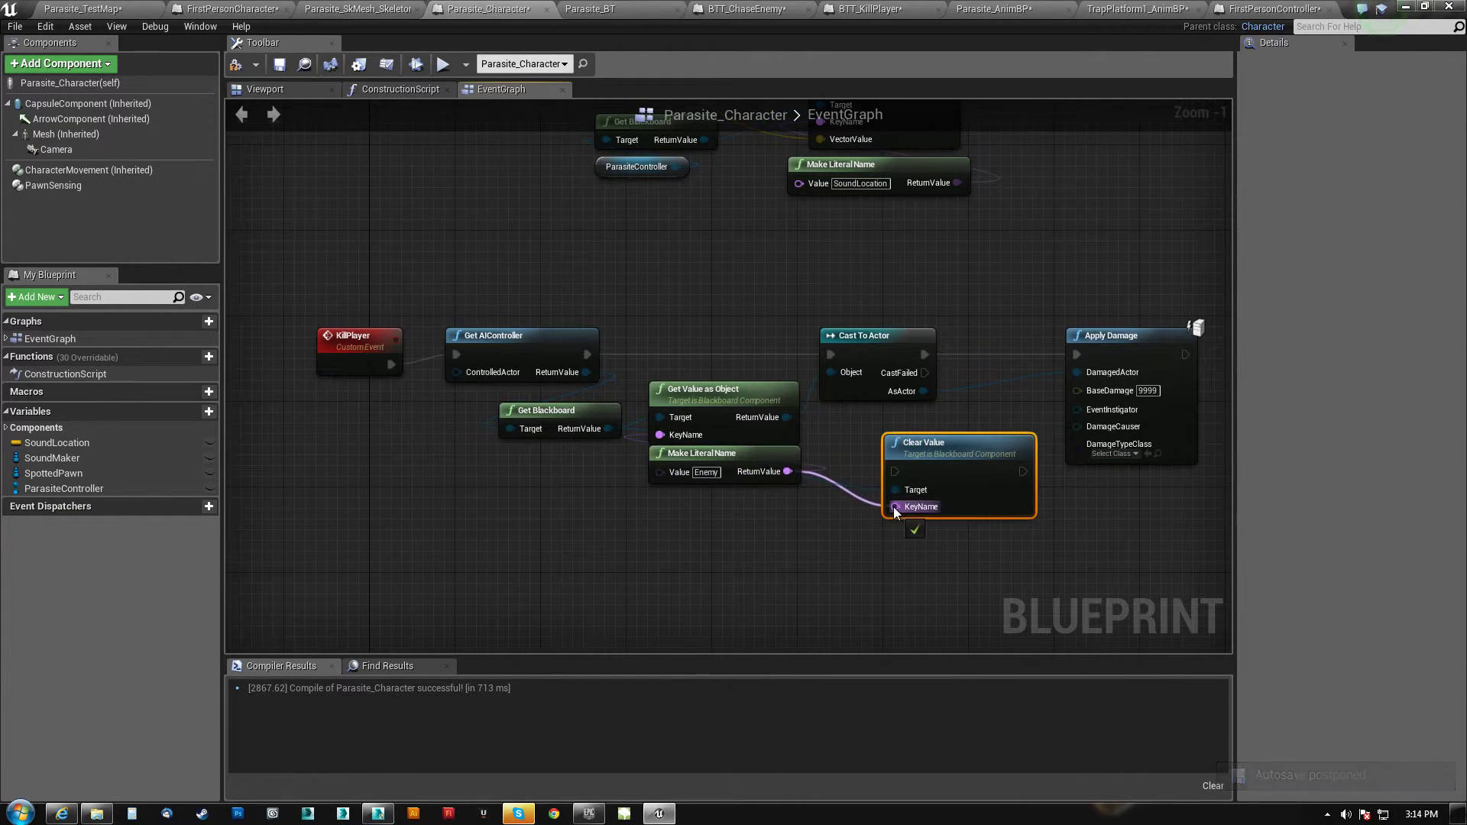
right_drag(990, 410, 864, 428)
Place the Clear Value node after Apply Damage and connect Apply Damage's execution output to it
click(964, 359)
drag(833, 467, 1164, 356)
drag(1035, 372, 1164, 344)
right_drag(1154, 485, 1032, 415)
scroll(904, 495, down, 3)
scroll(782, 485, up, 4)
right_drag(627, 480, 587, 488)
right_drag(1065, 411, 768, 448)
Duplicate the Clear Value node, place the copy after the original, and link their execution pins
key(ctrl+w)
drag(974, 376, 989, 318)
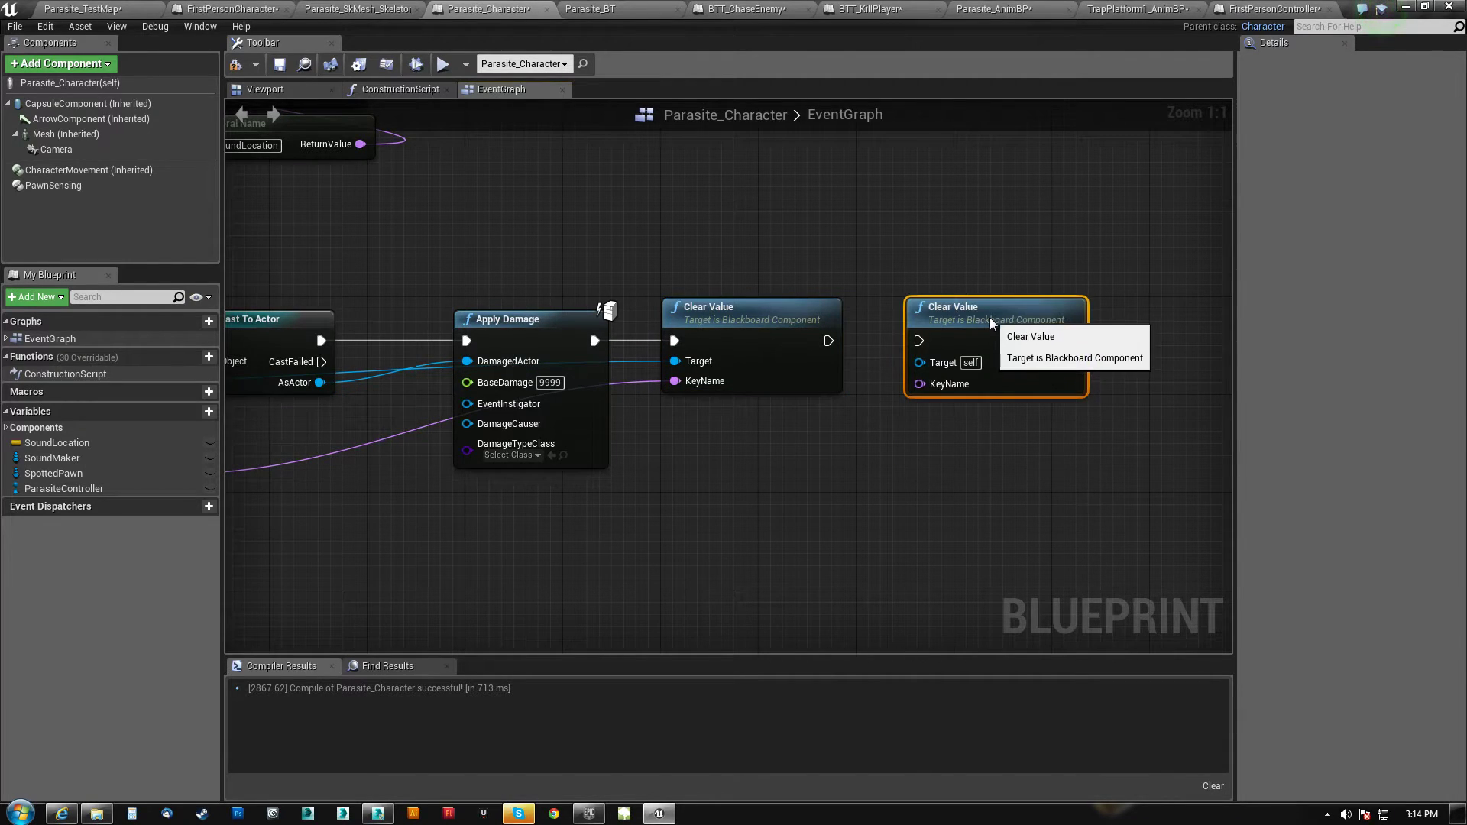
drag(828, 340, 918, 341)
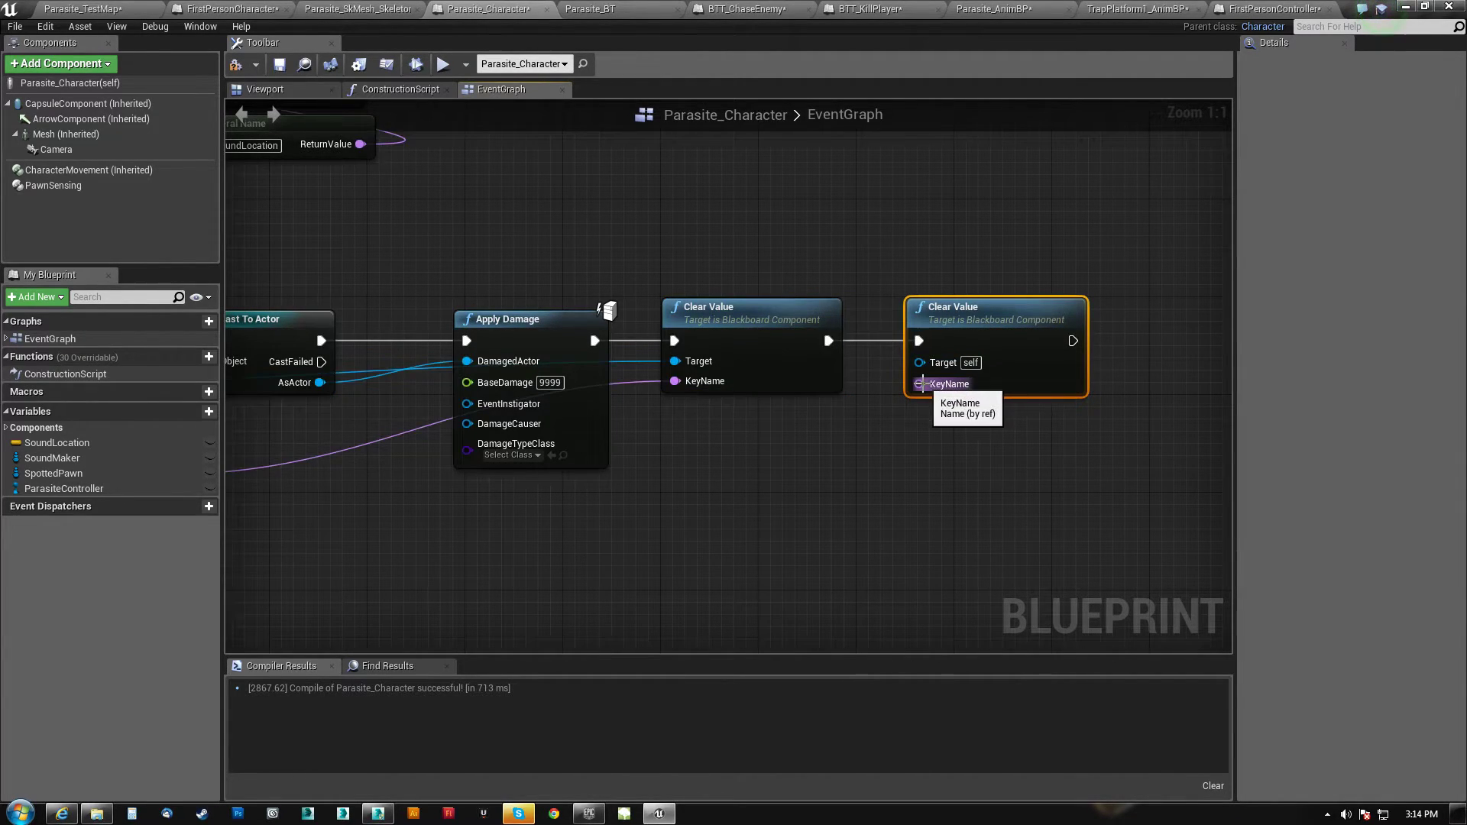
Duplicate the Enemy Make Literal Name node, place it below the second Clear Value, and connect it to that node's KeyName
right_drag(473, 493, 867, 431)
click(507, 398)
key(ctrl+w)
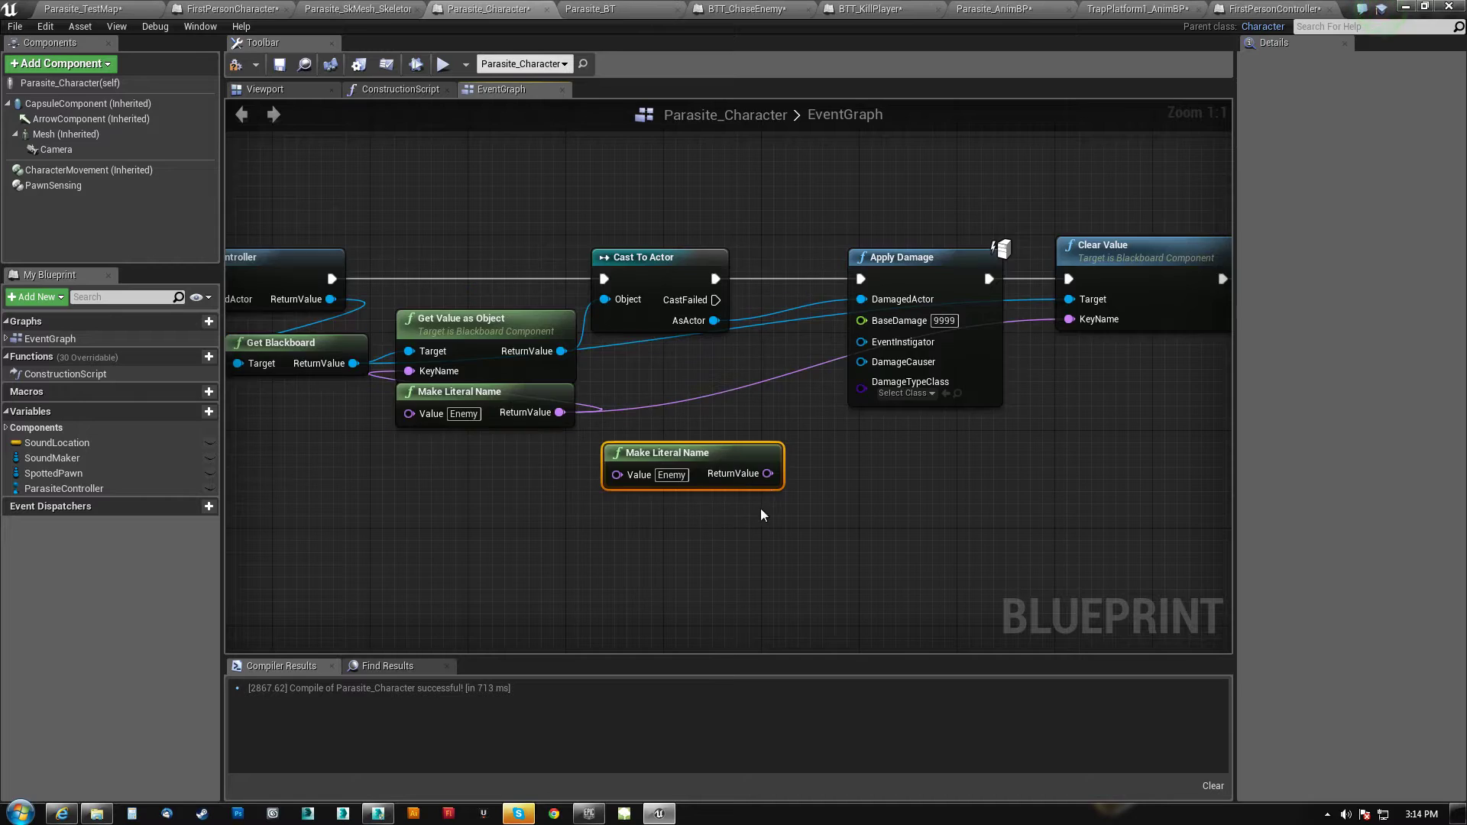
right_drag(759, 514, 538, 558)
drag(517, 499, 1189, 414)
right_drag(1188, 414, 879, 446)
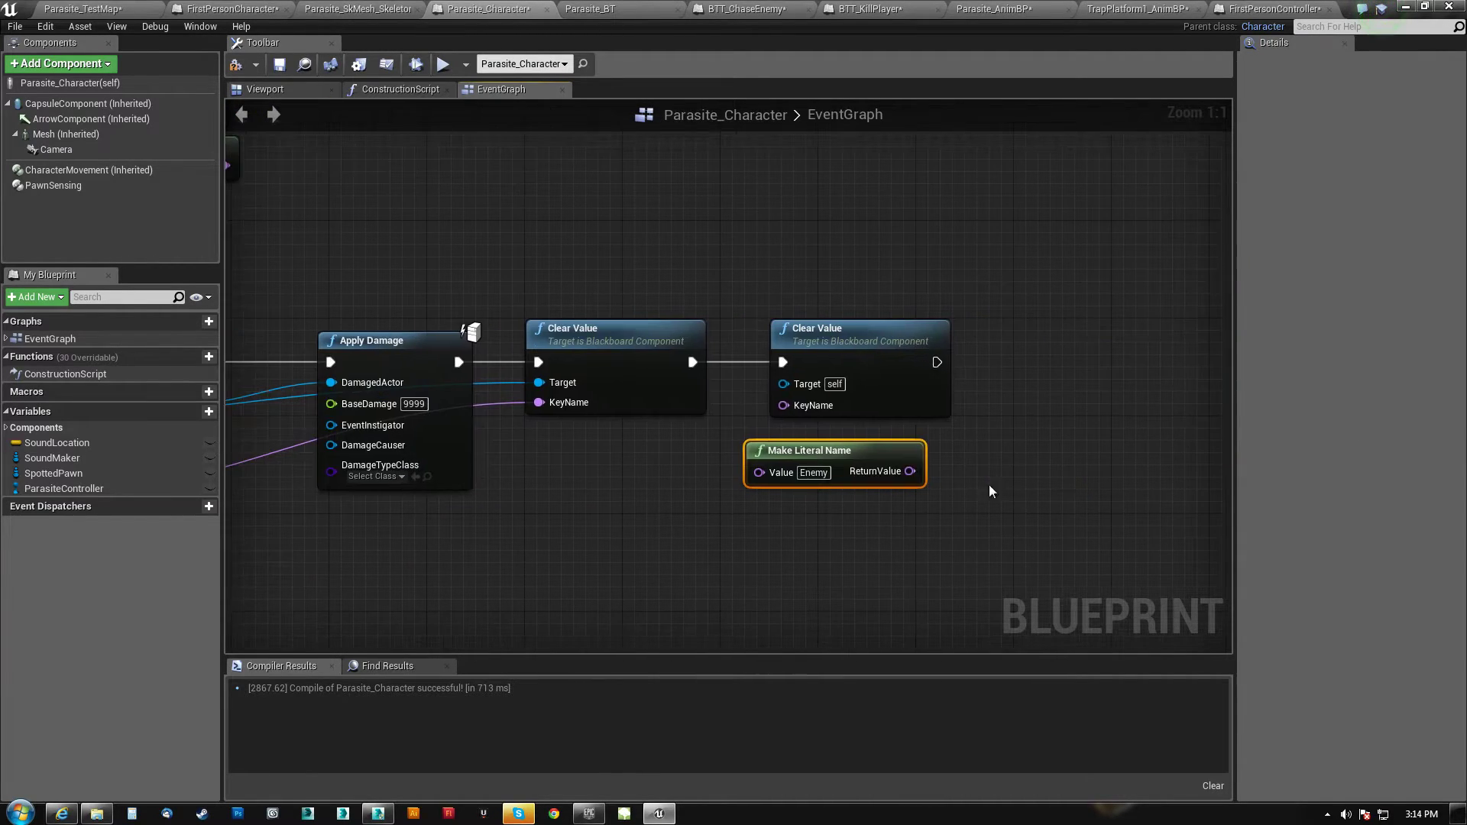
drag(909, 472, 783, 405)
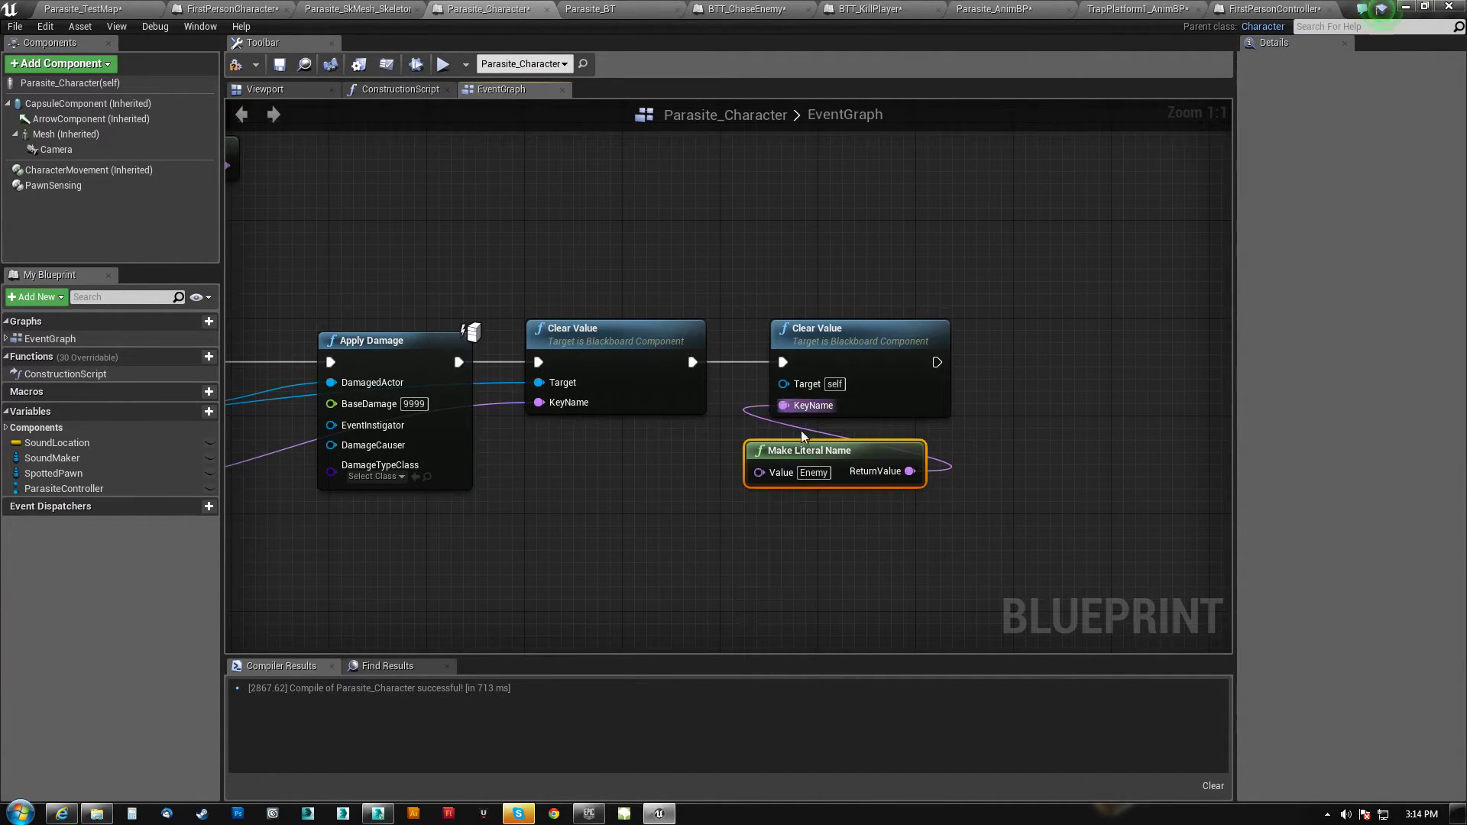
Set the duplicated literal name's value to InKillRange and check it against the key's entry name in Parasite_Blackboard
click(811, 473)
text(InKillRange)
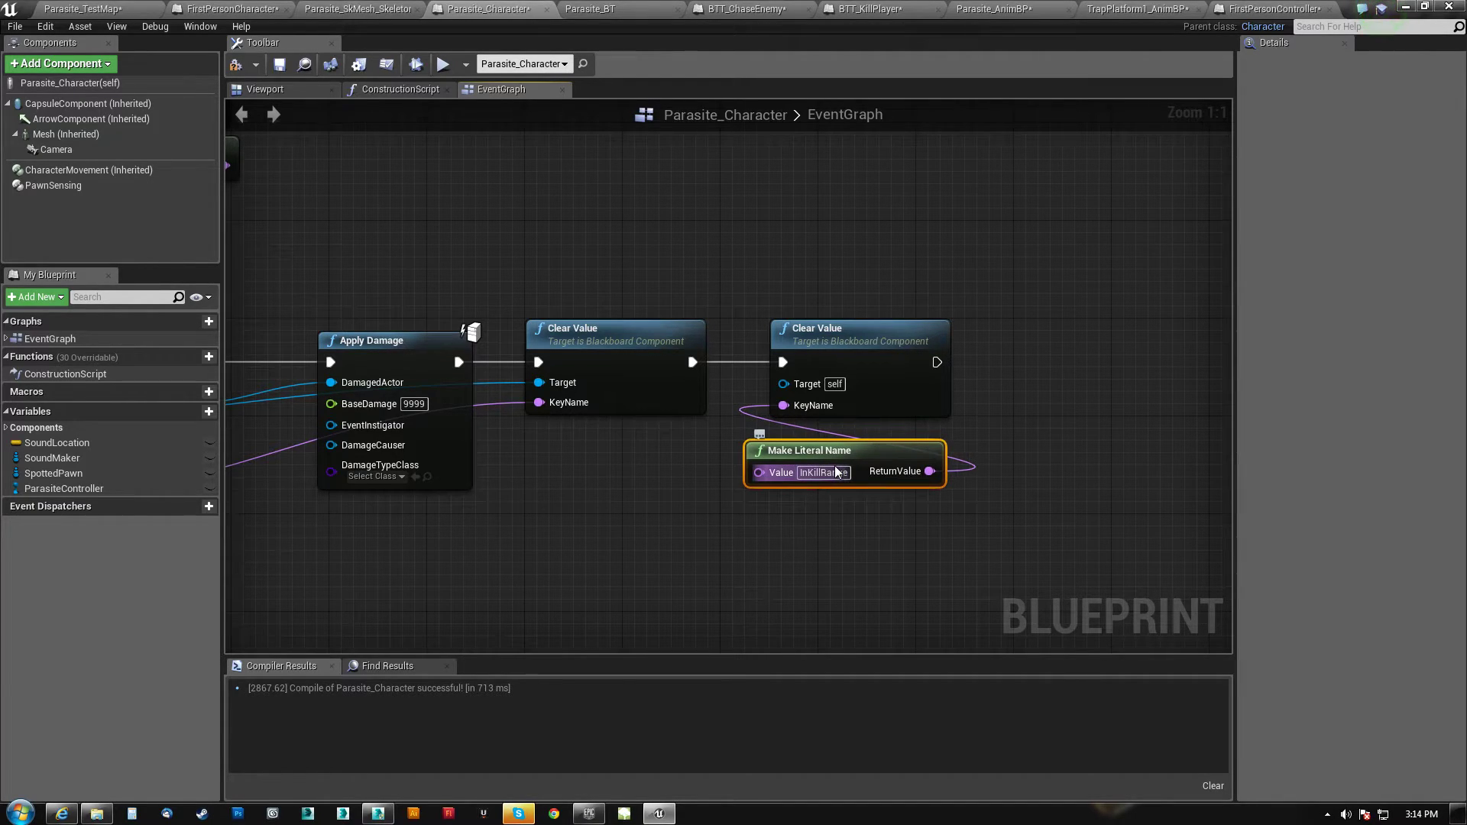
click(619, 11)
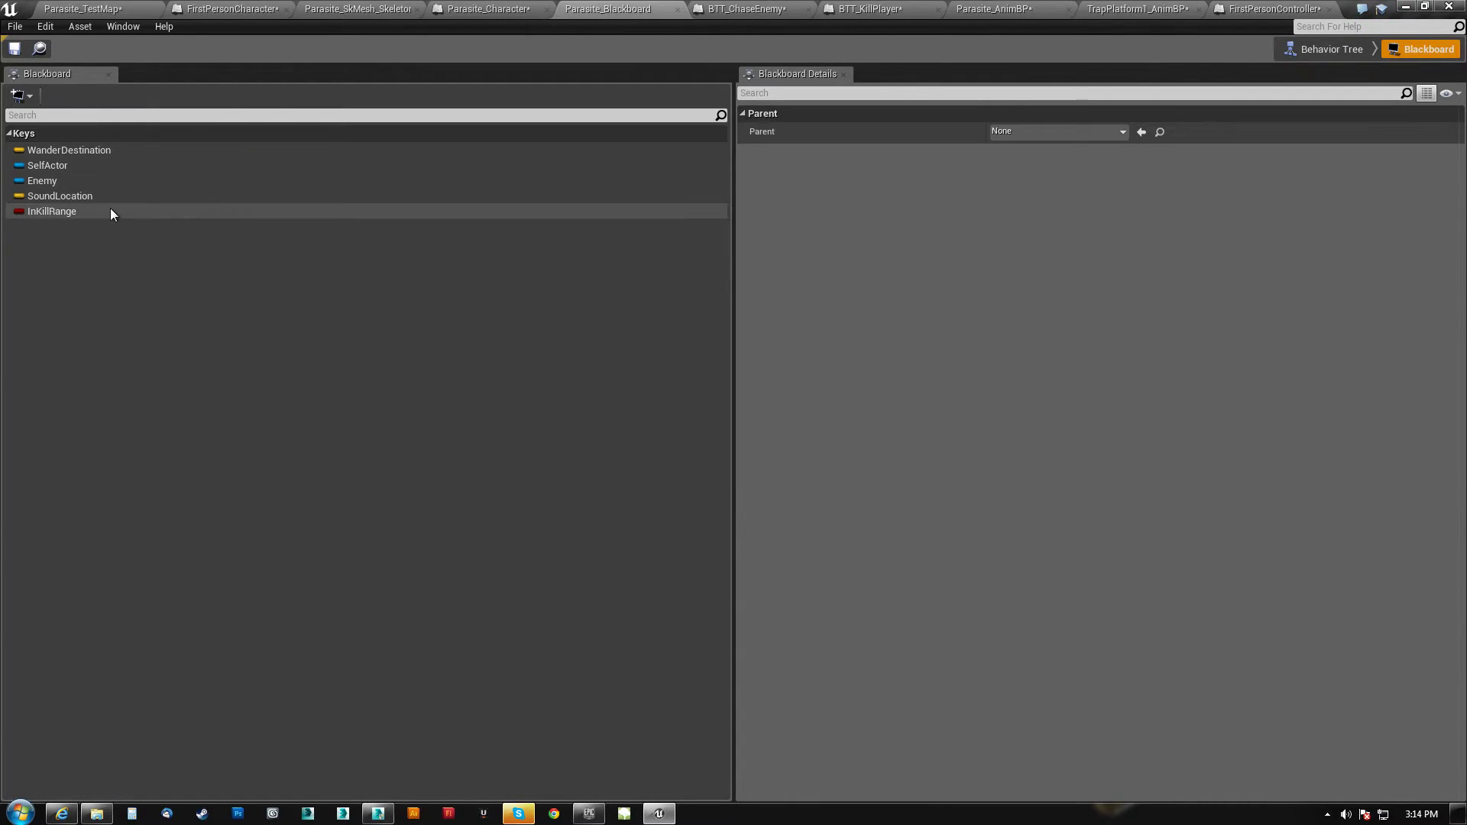
click(138, 212)
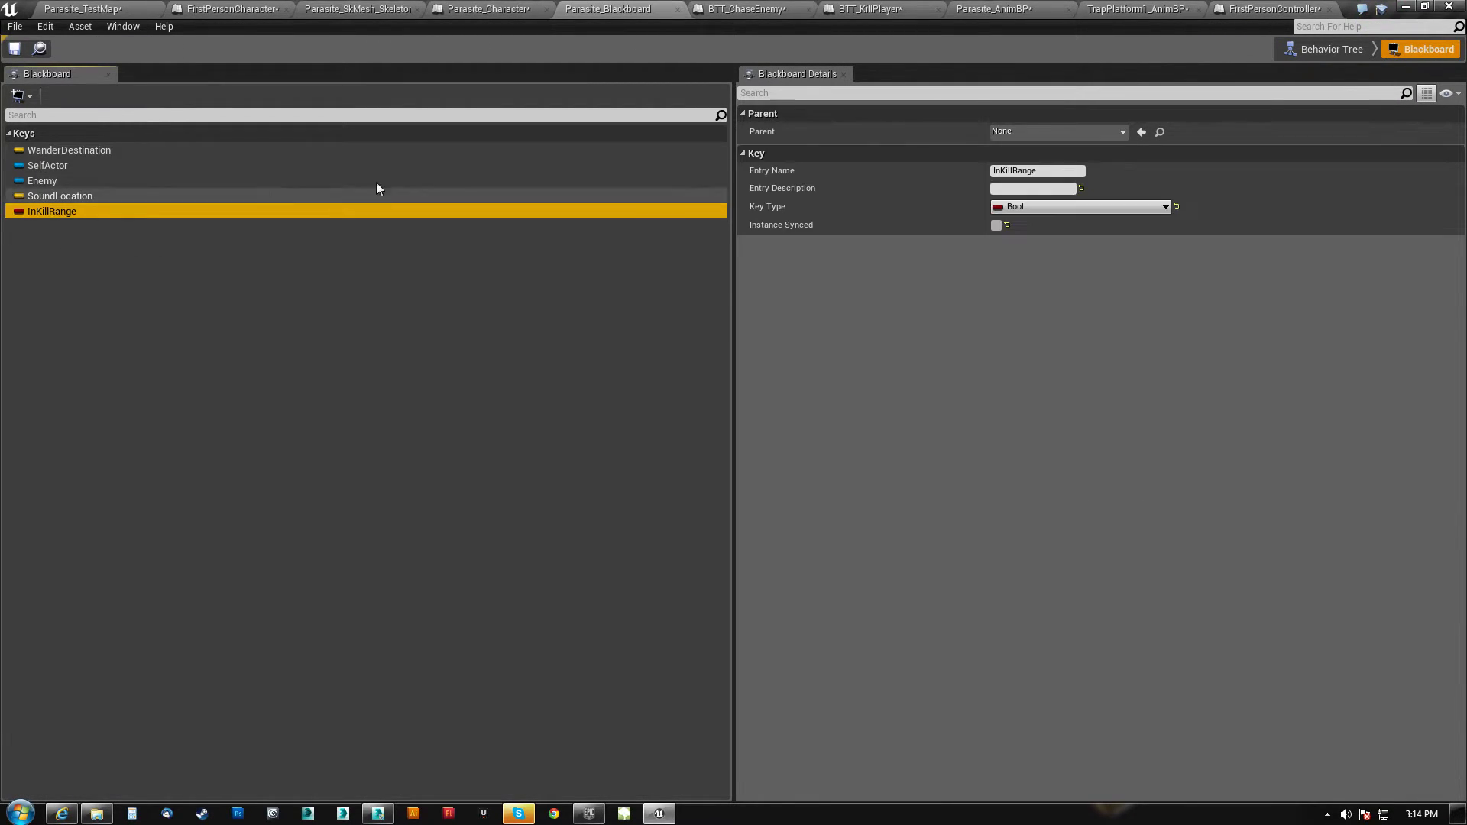
click(1043, 171)
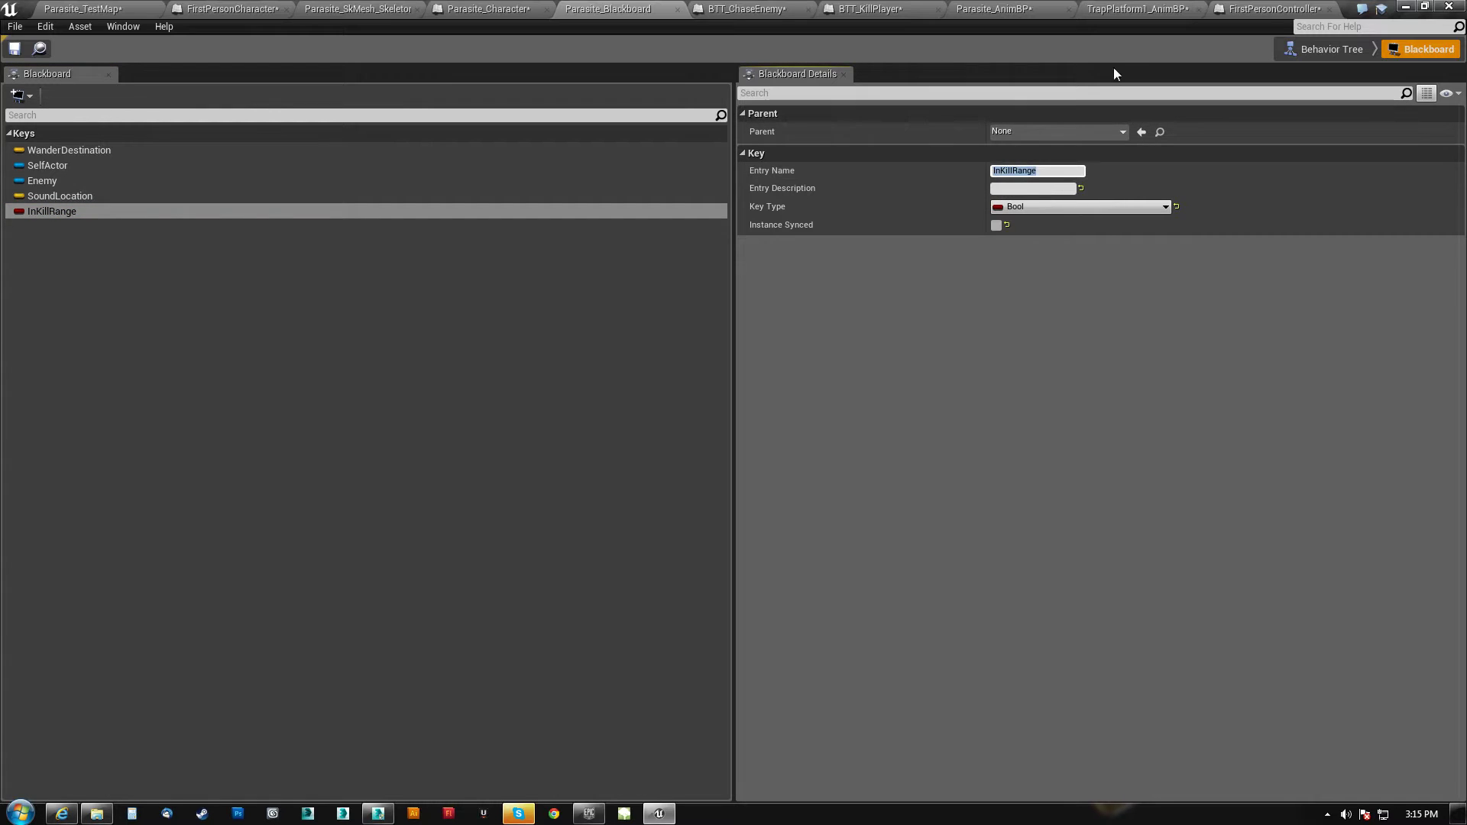
click(489, 9)
Back in Parasite_Character, tuck the InKillRange literal name node directly beneath the second Clear Value
right_drag(676, 540, 747, 490)
click(909, 415)
right_drag(919, 487, 829, 495)
drag(866, 402, 891, 391)
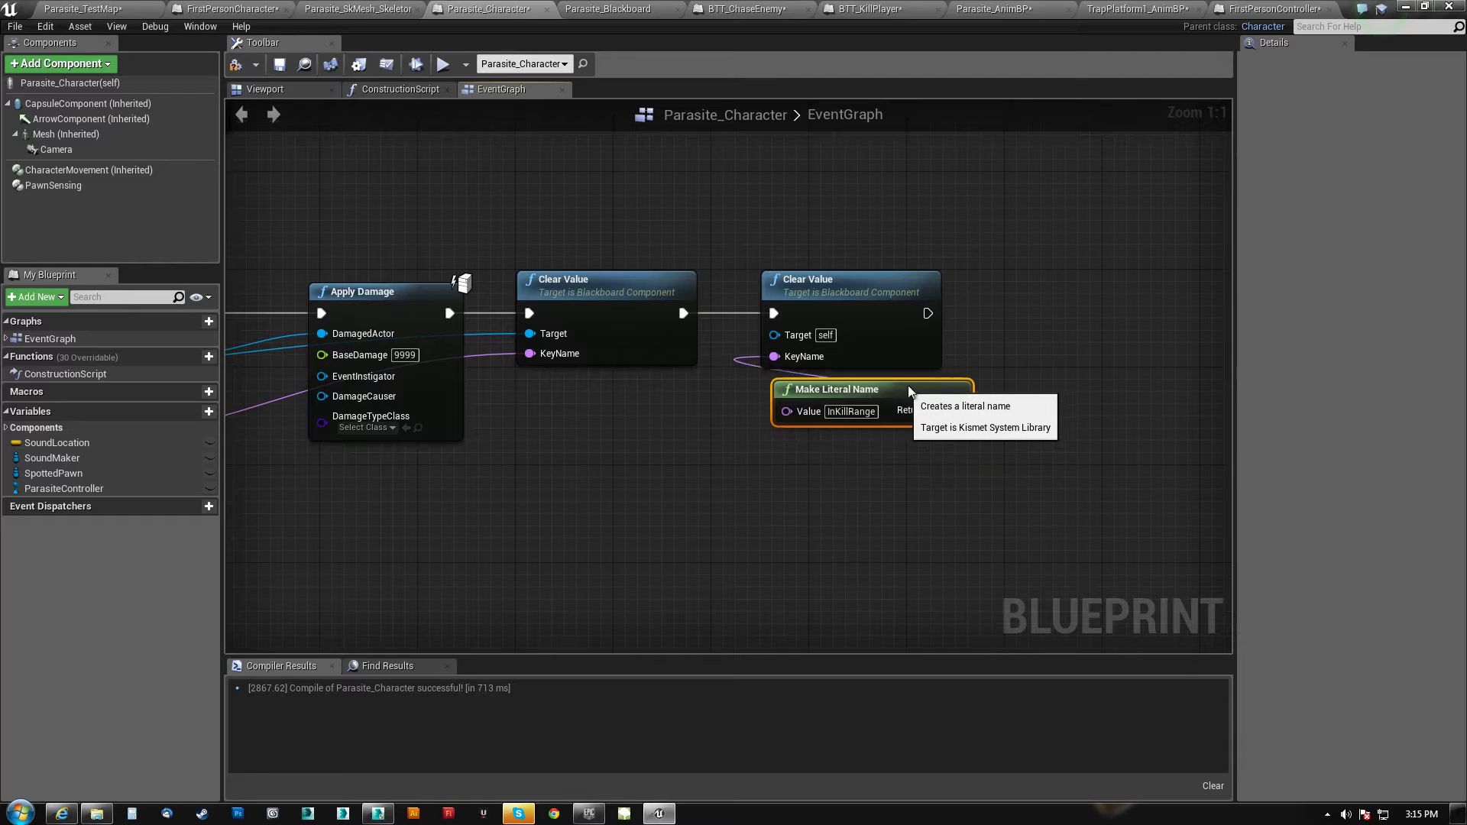
Align the KillPlayer event node with Get AIController so the execution wire runs straight
right_drag(662, 464, 1005, 466)
scroll(969, 480, down, 3)
right_drag(926, 516, 896, 493)
right_drag(306, 420, 503, 438)
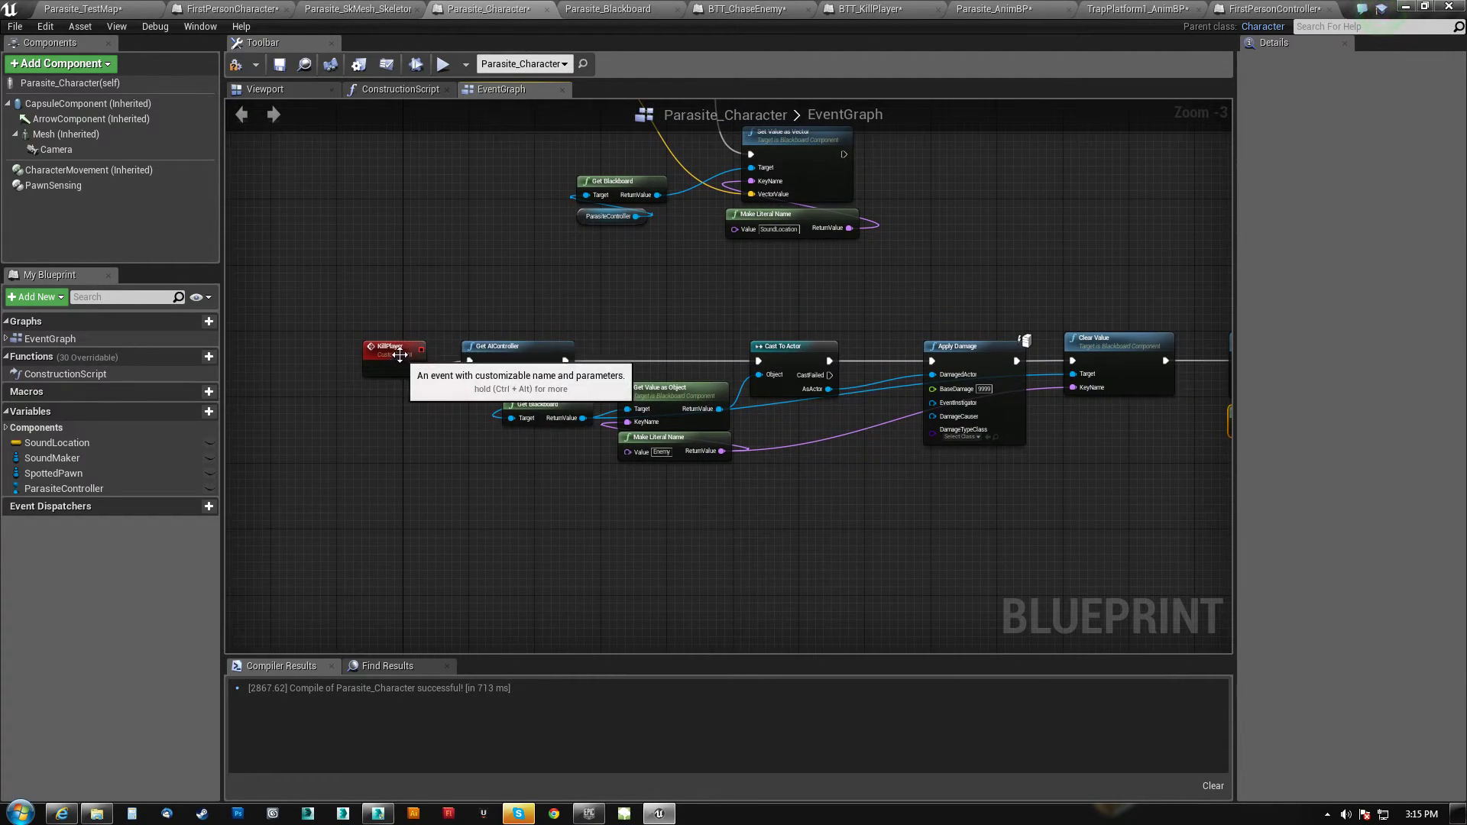
drag(393, 351, 393, 343)
Review the KillPlayer node chain and compile the Parasite_Character blueprint
right_drag(486, 411, 168, 410)
right_drag(563, 514, 1163, 493)
scroll(694, 514, up, 3)
right_drag(560, 548, 816, 557)
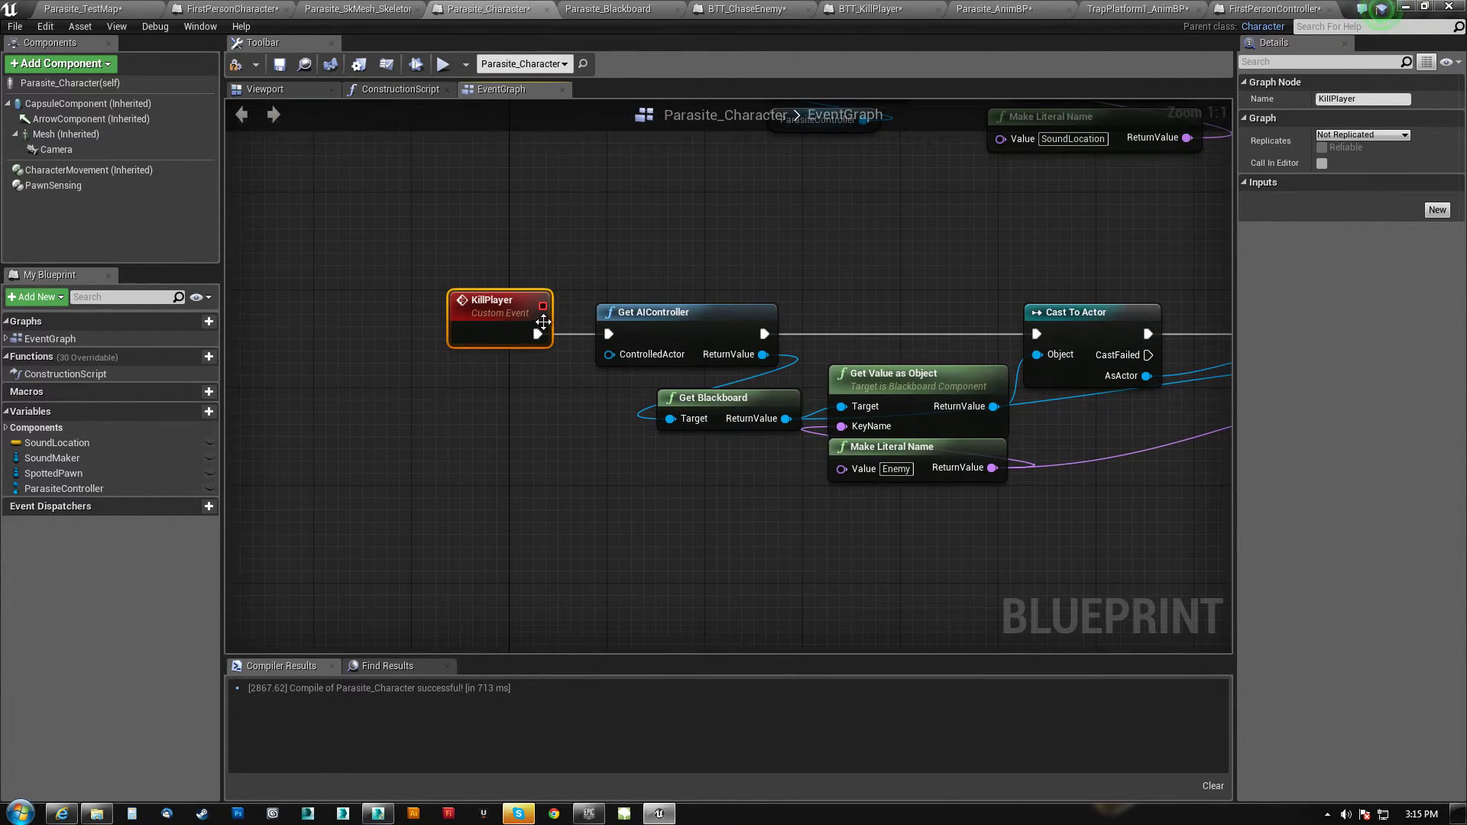
double_click(505, 303)
click(239, 71)
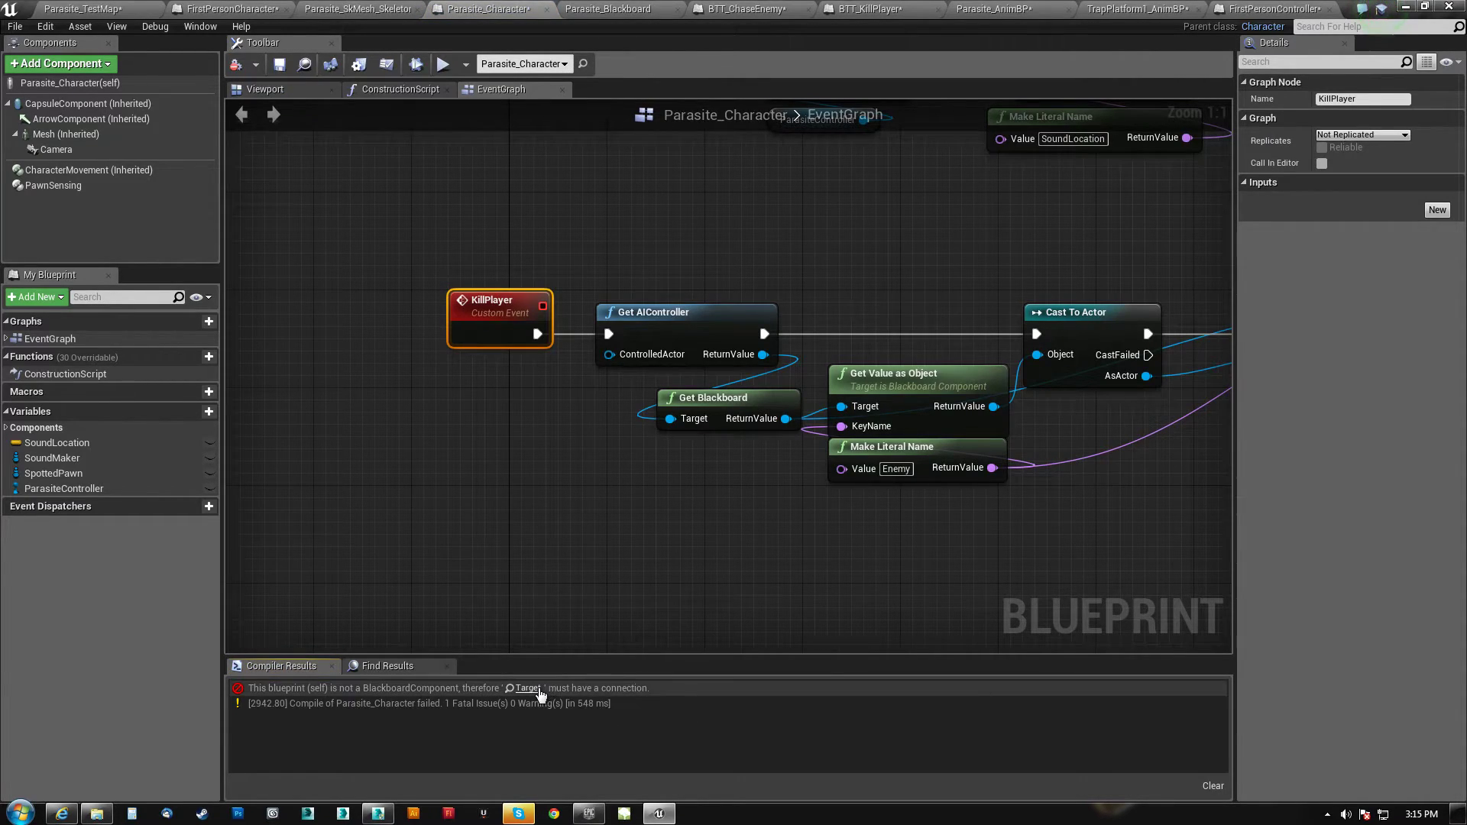
Connect the Get Blackboard output to the second Clear Value's Target and recompile the blueprint
right_drag(937, 586, 364, 590)
right_drag(1160, 529, 644, 521)
right_drag(534, 465, 854, 474)
scroll(854, 479, down, 3)
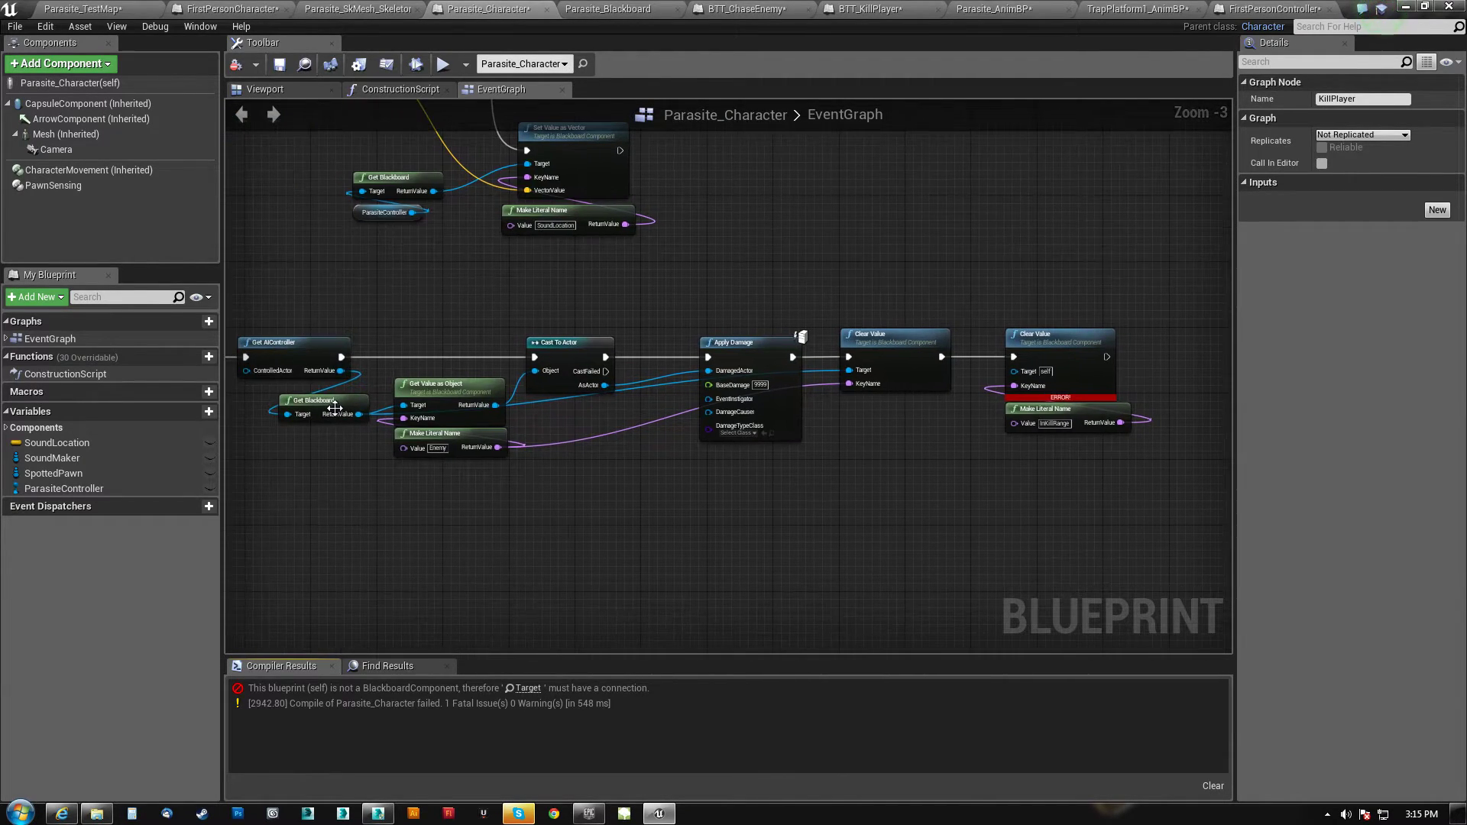
drag(359, 415, 1014, 372)
right_drag(886, 571, 835, 568)
click(243, 66)
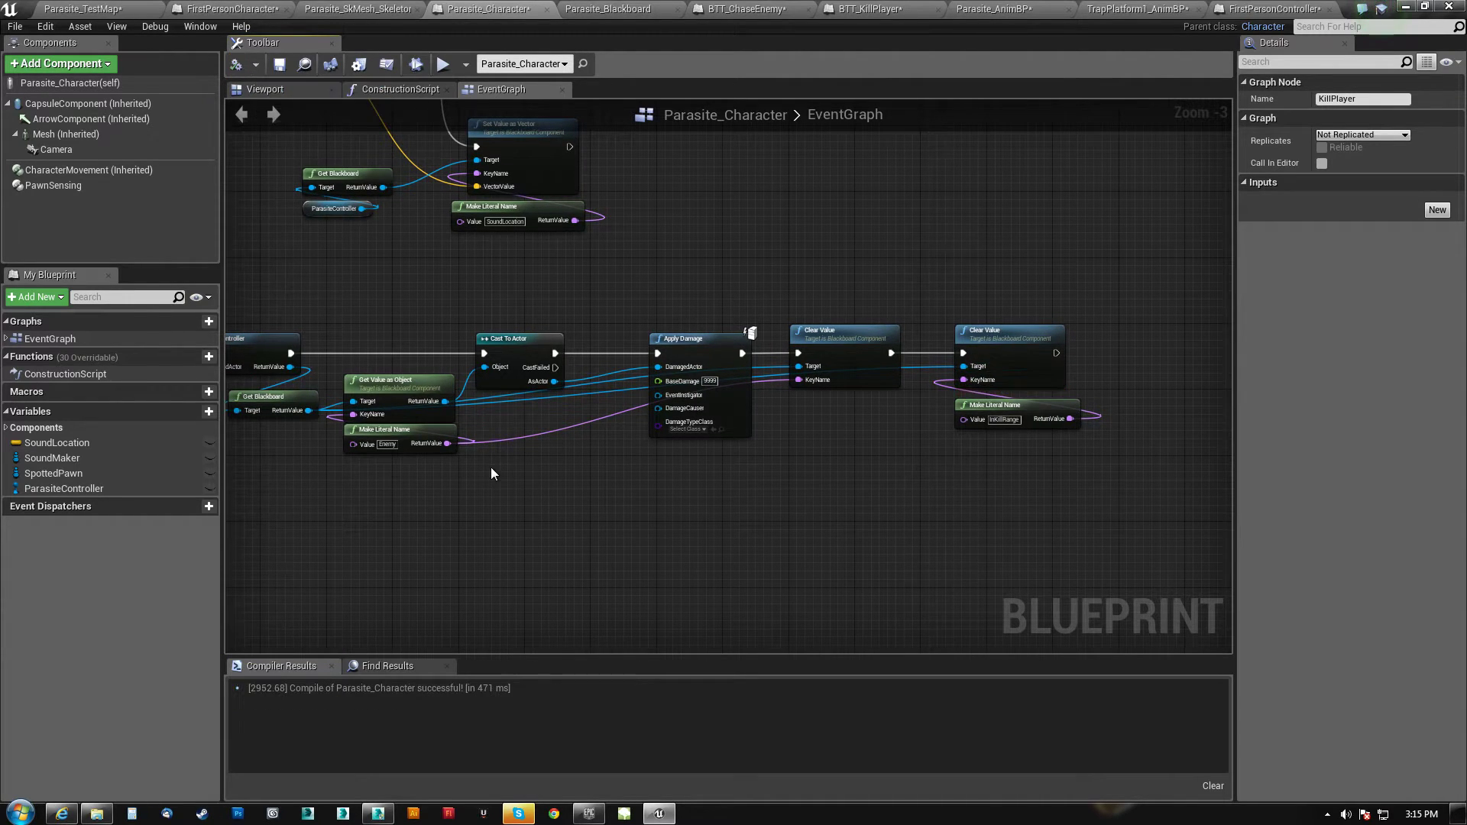
right_drag(661, 508, 728, 523)
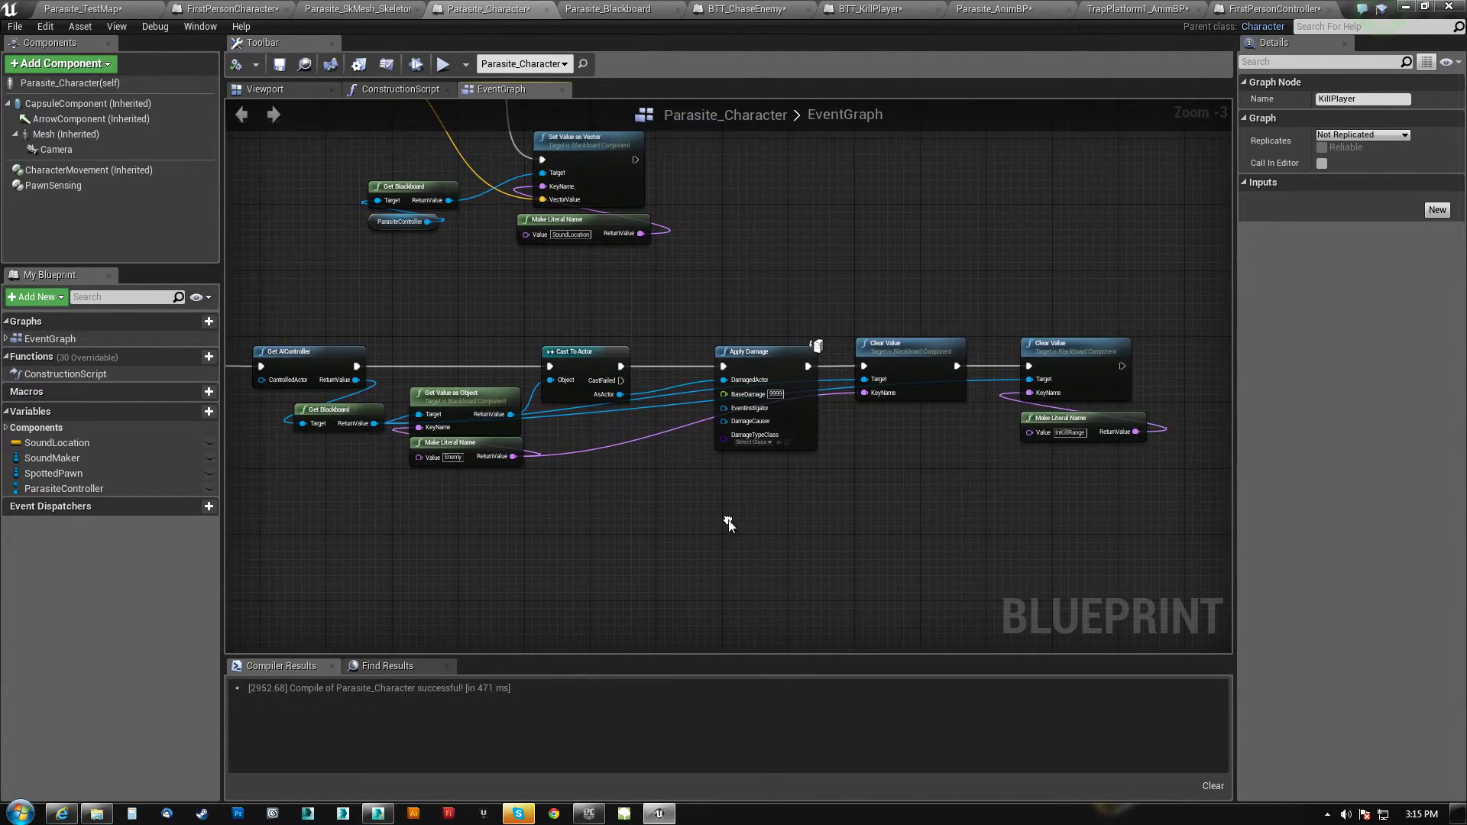
Add reroute nodes to the Get Blackboard wires feeding both Clear Value targets and position them below Apply Damage
double_click(989, 377)
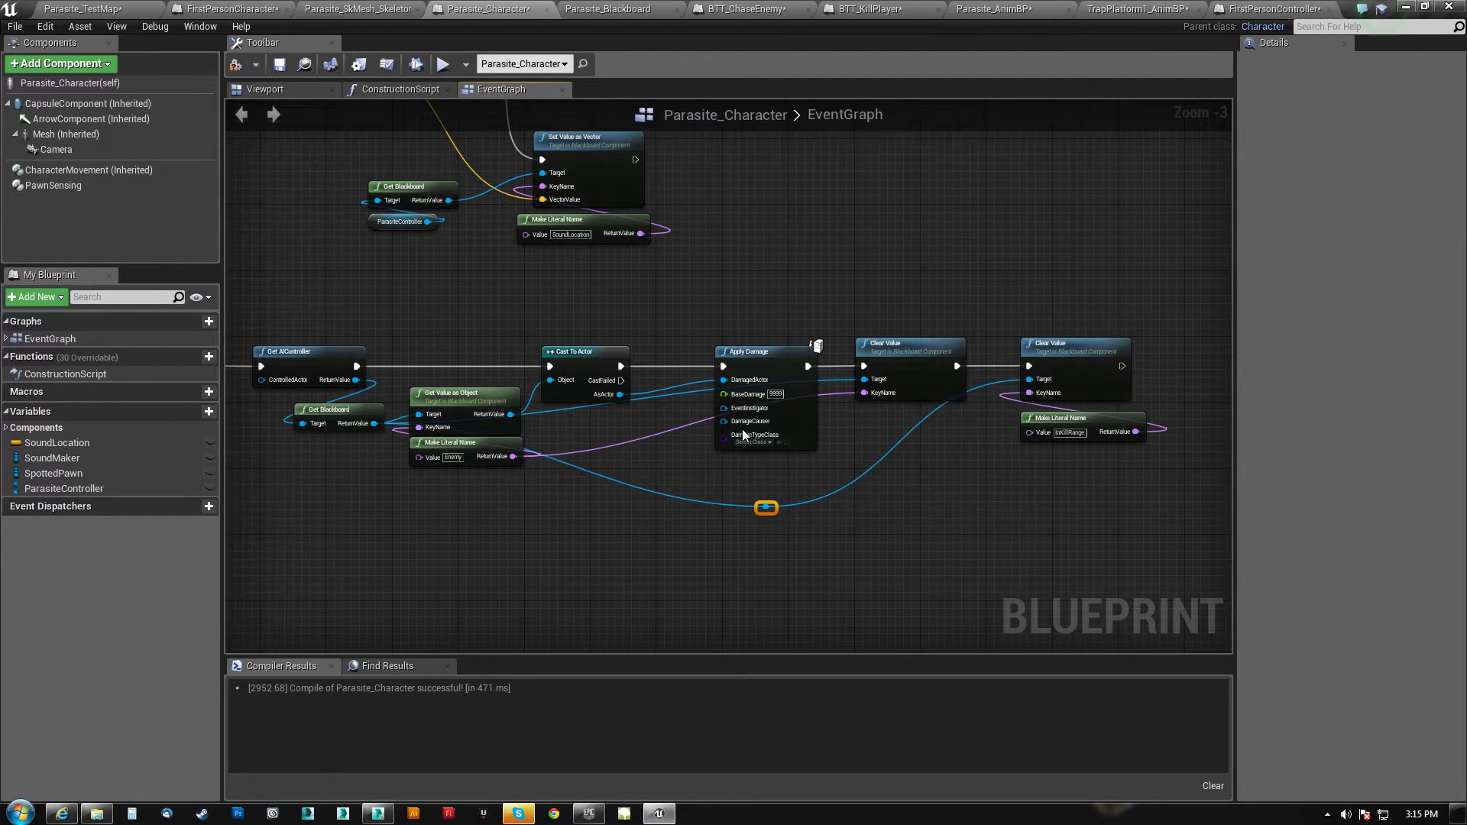
click(688, 394)
double_click(691, 391)
drag(692, 392, 710, 453)
click(696, 407)
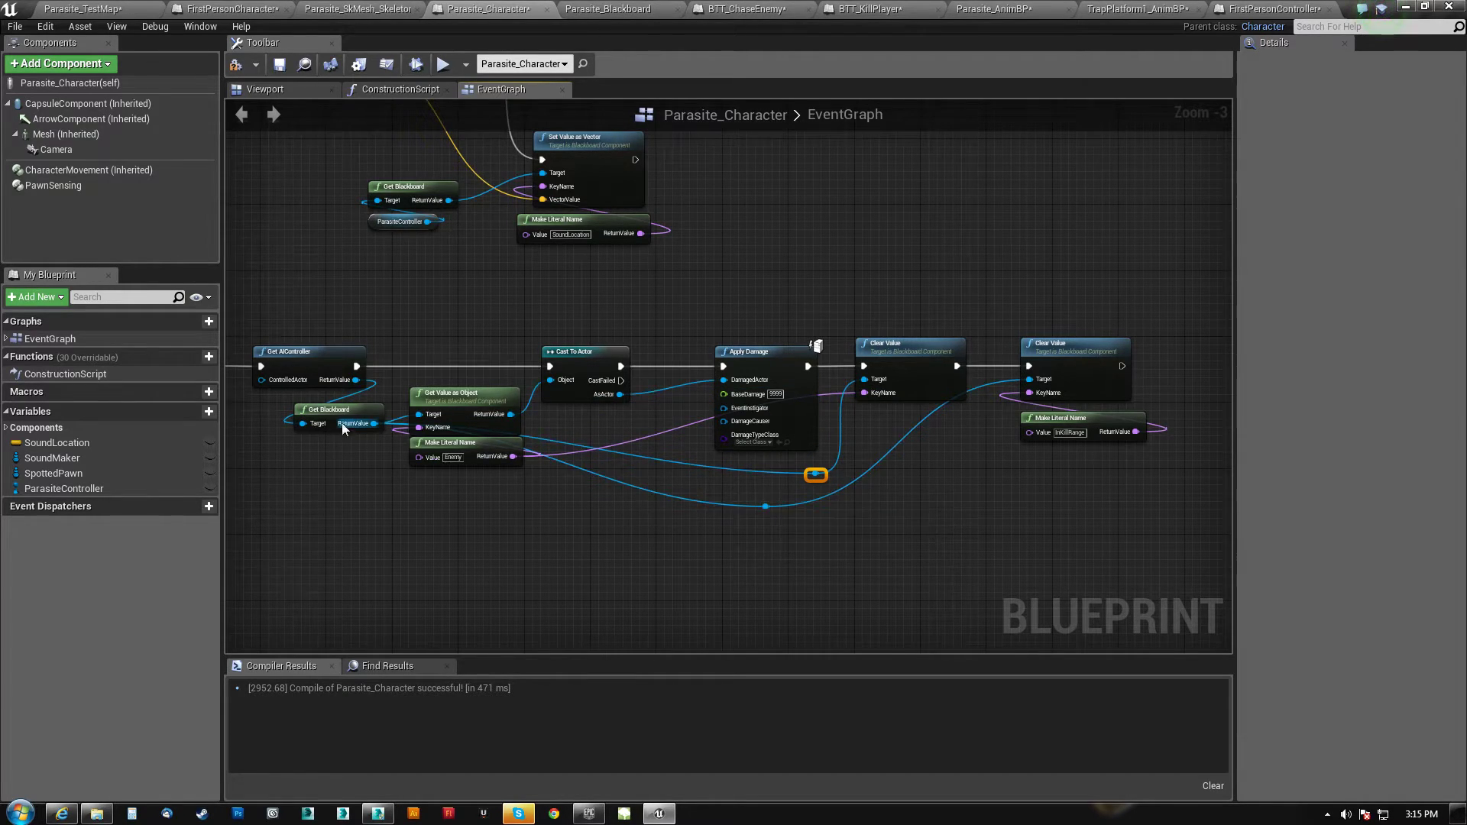
drag(377, 421, 815, 474)
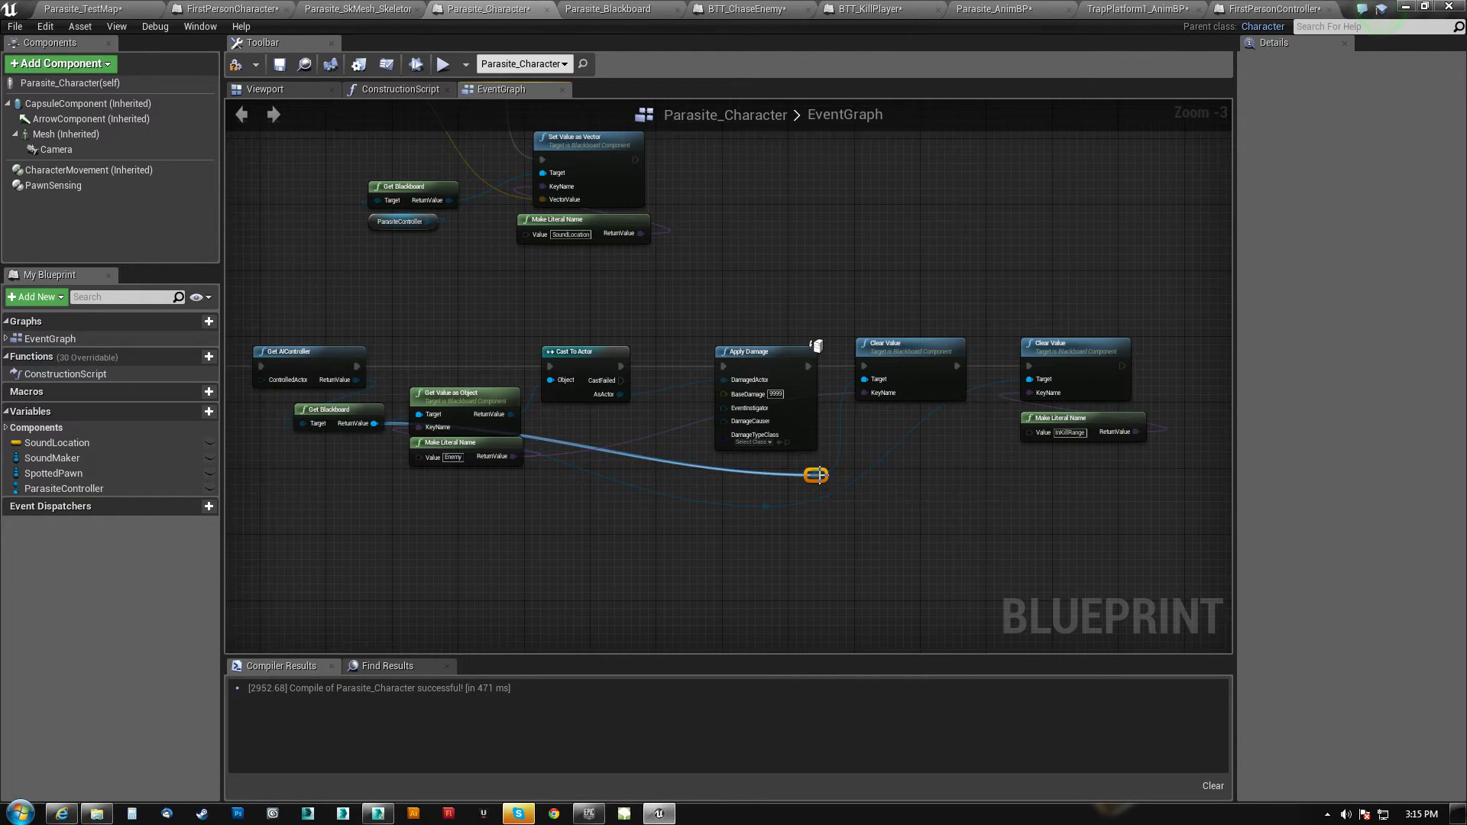
Delete the second Clear Value's reroute node, feed its Target from the remaining reroute node, and compile
key(Delete)
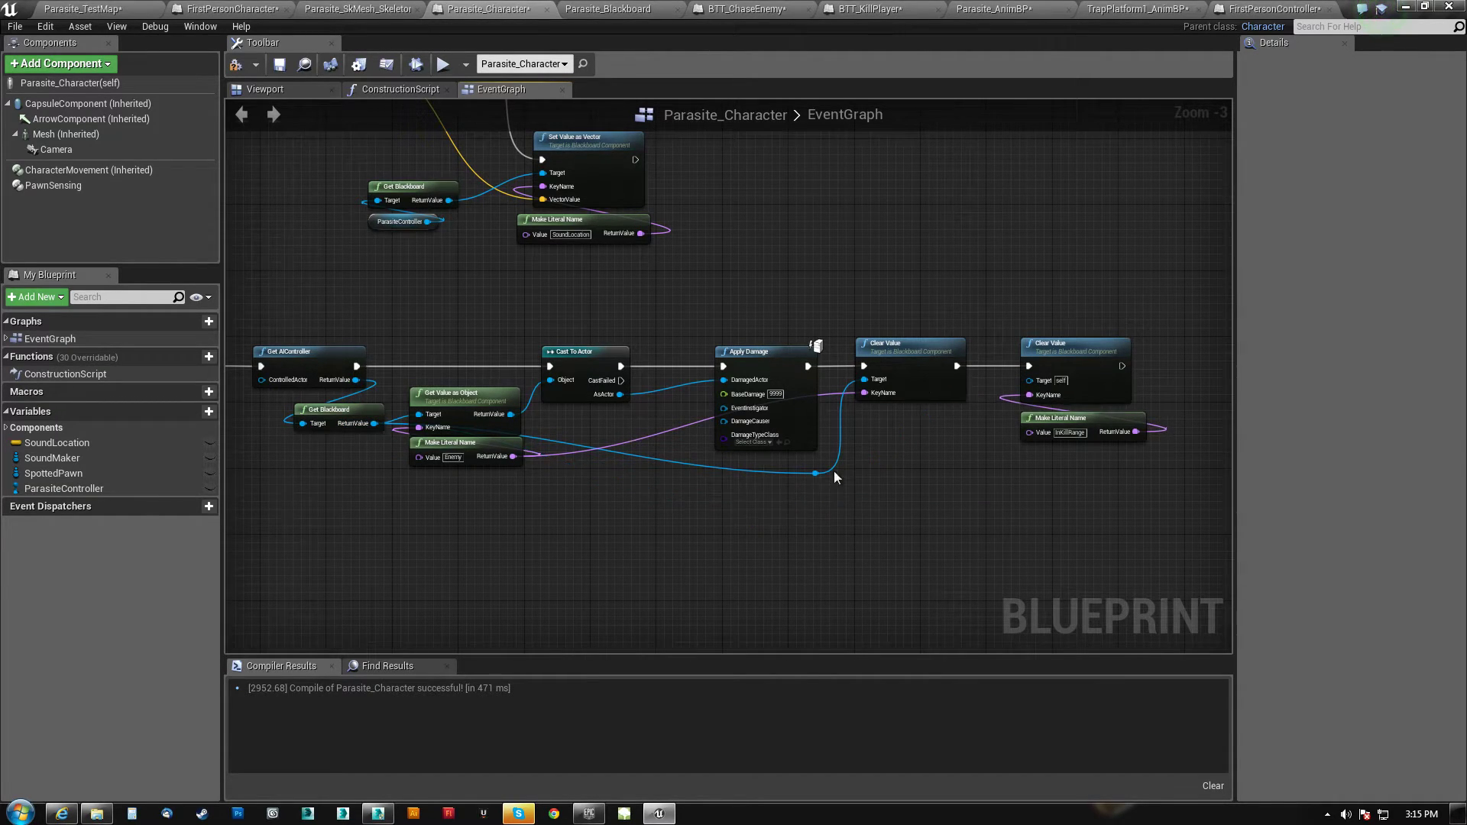
drag(815, 475, 1030, 380)
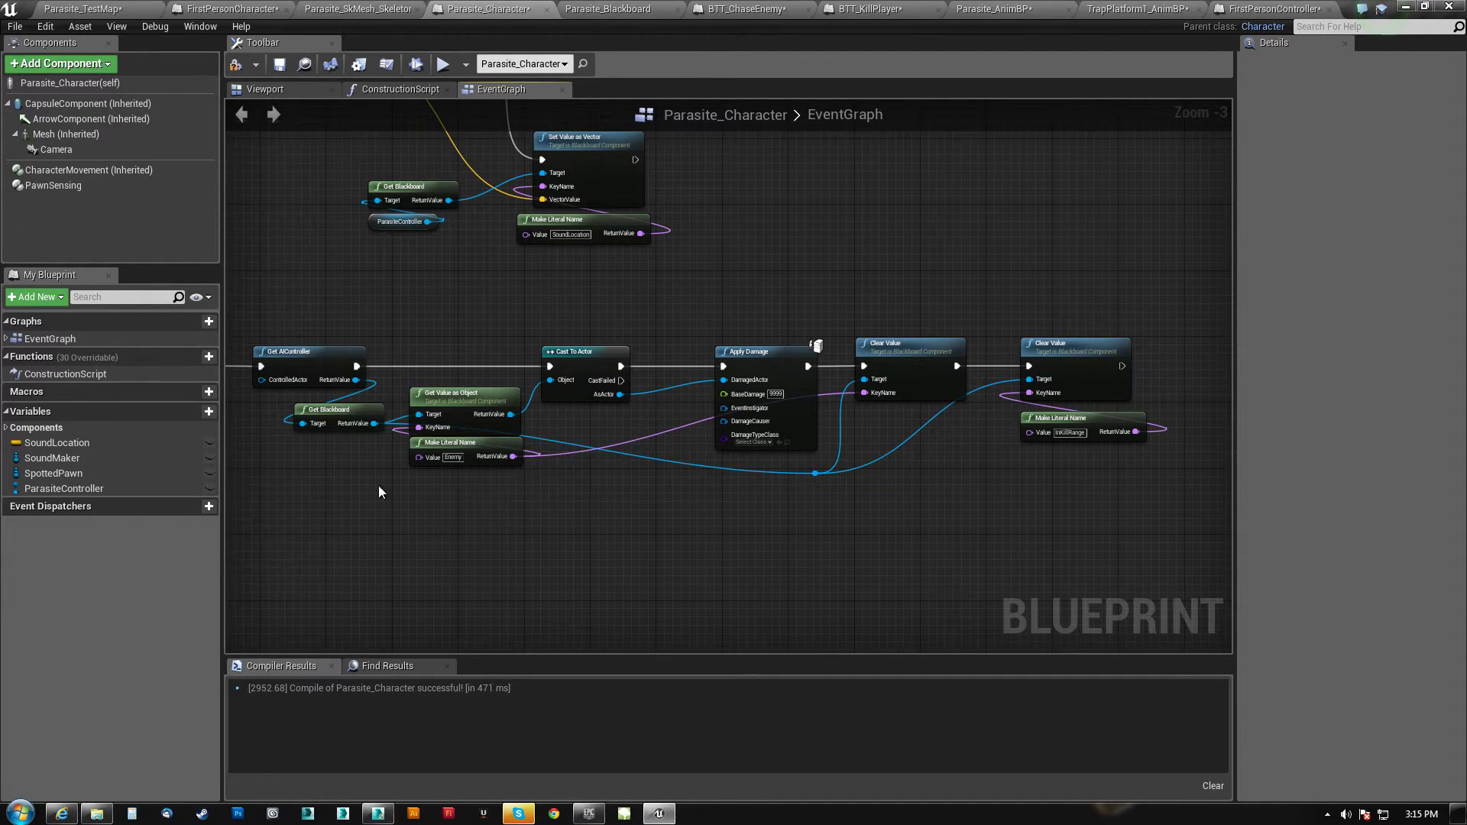
right_drag(378, 484, 576, 489)
right_drag(835, 551, 769, 539)
click(236, 66)
Review Parasite_AnimBP's event graph, from the KILLShot notify nodes to the initialize event that sets ParasiteCharacter
click(1029, 17)
mouse_move(743, 449)
right_down()
mouse_move(754, 399)
mouse_move(745, 431)
right_up()
click(1069, 252)
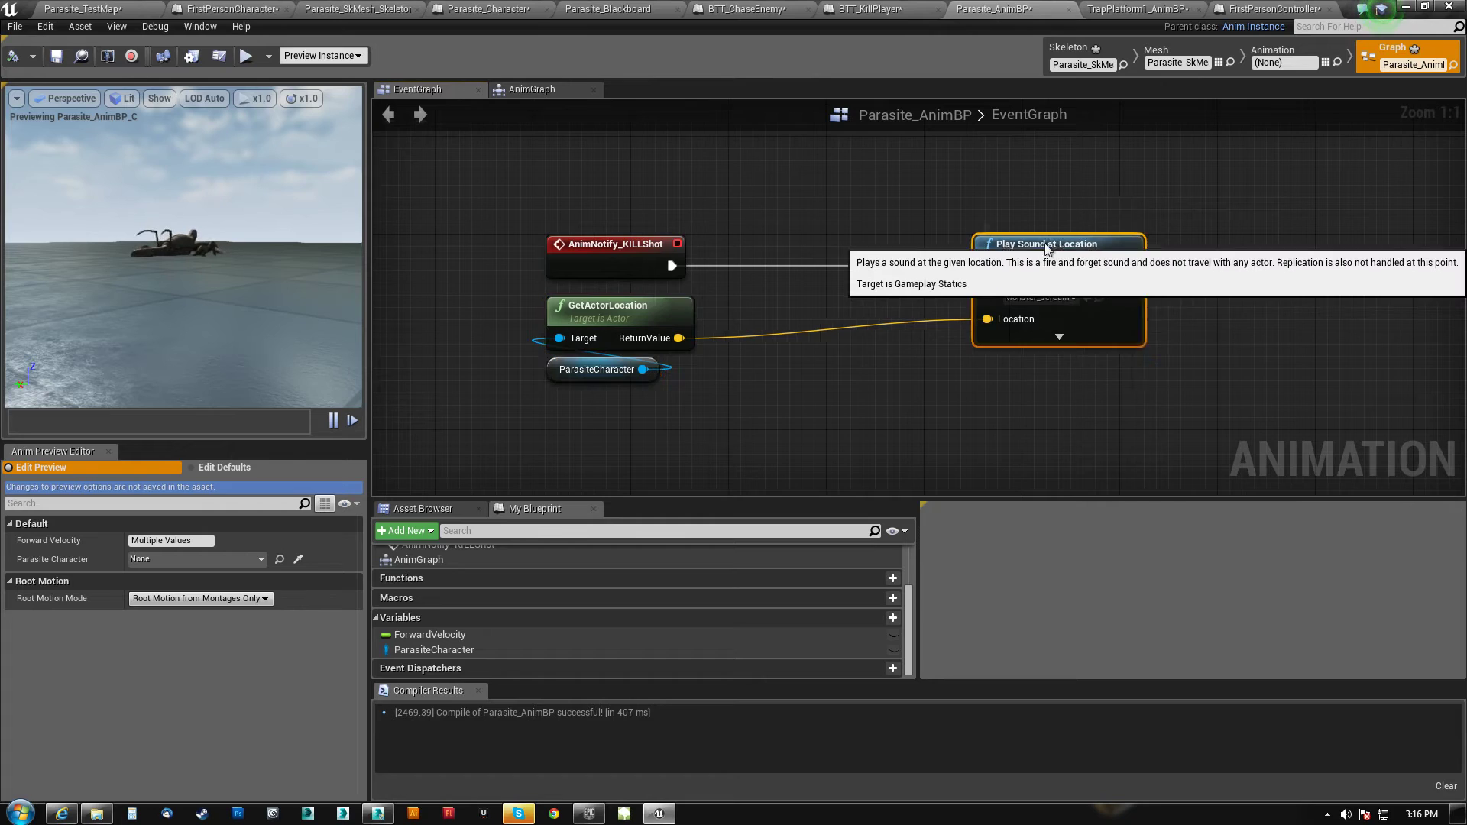
right_drag(829, 368, 786, 412)
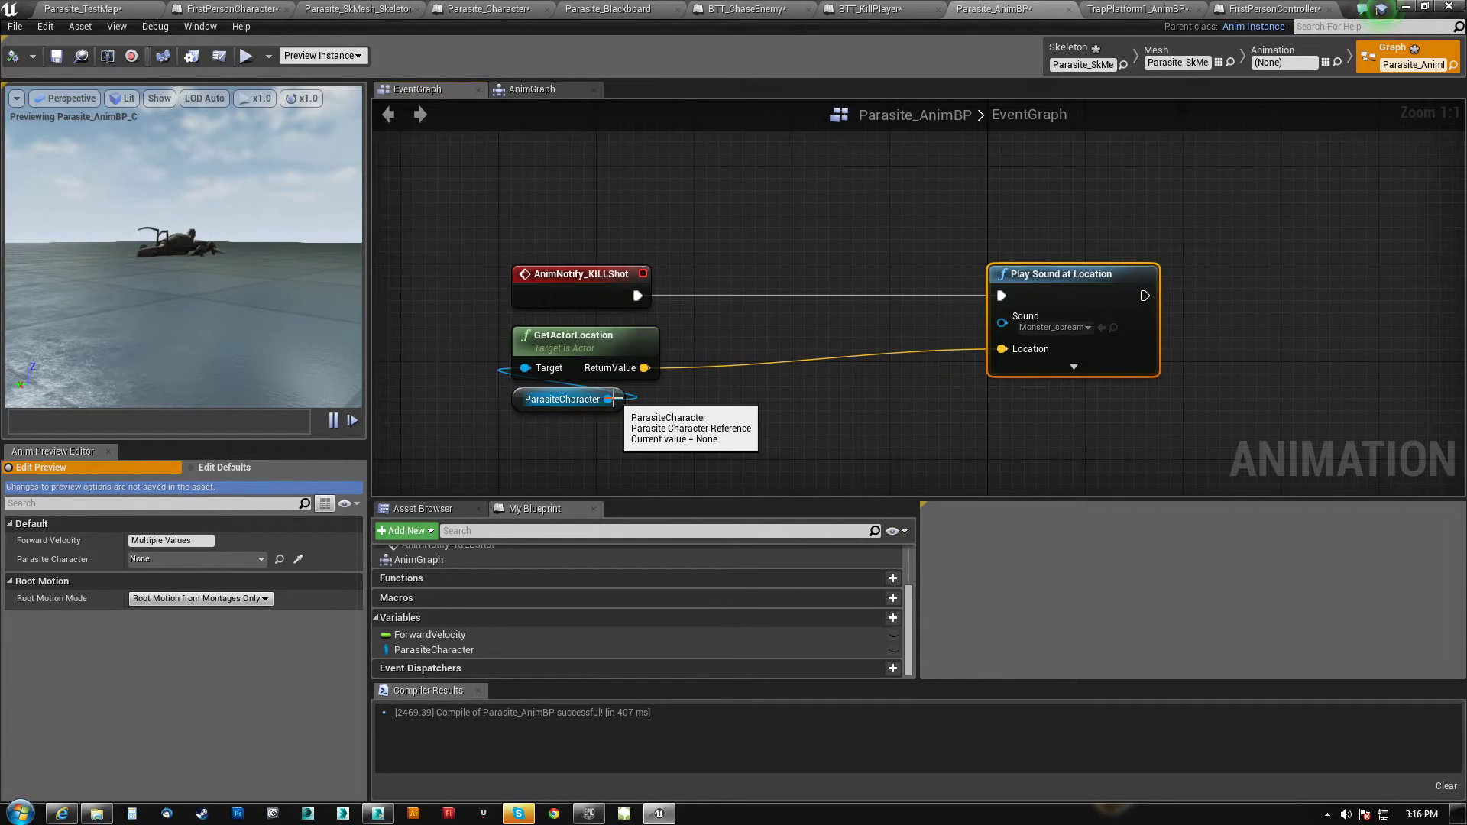
right_drag(664, 404, 783, 400)
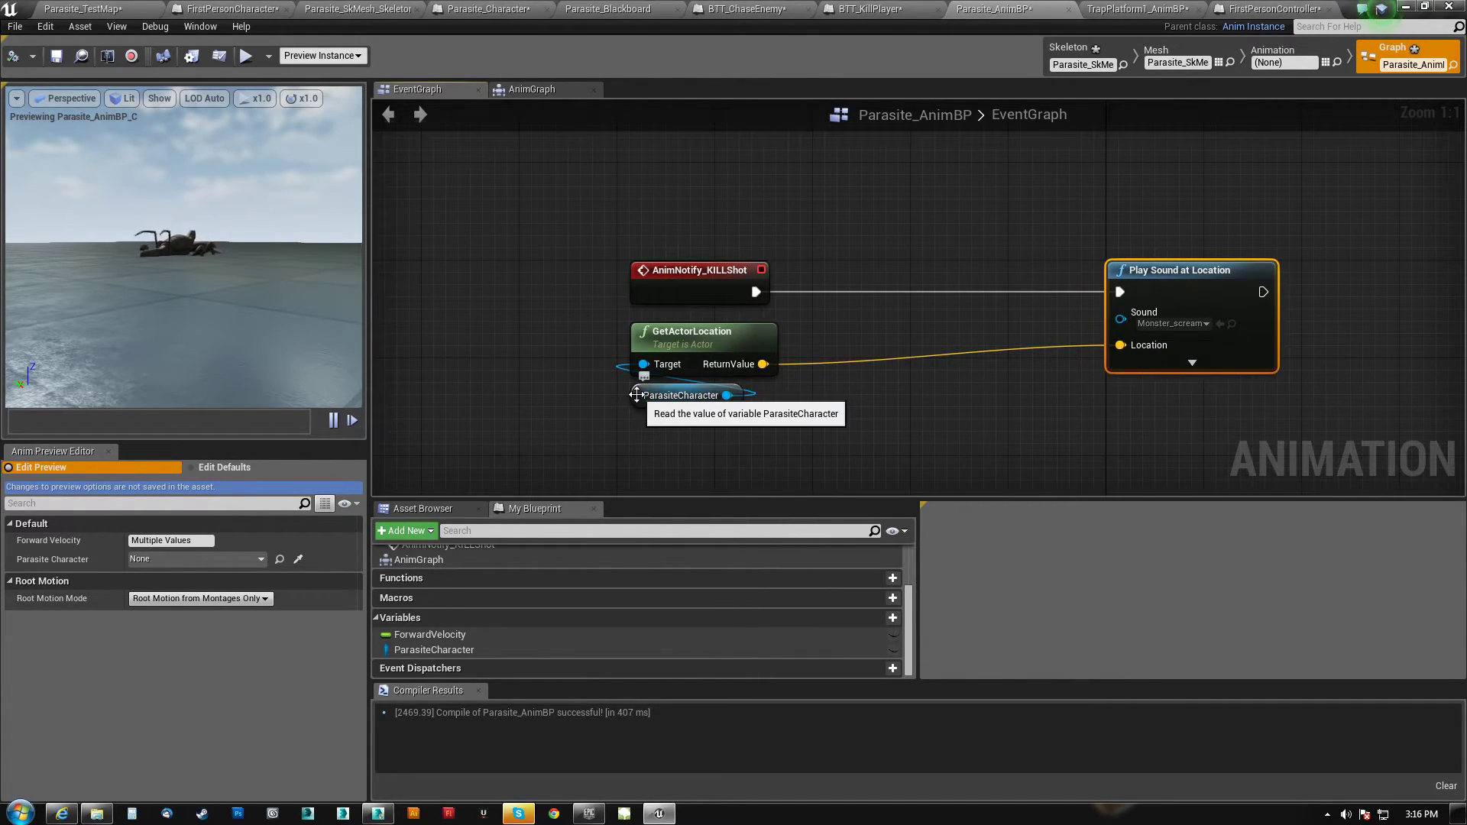
right_drag(780, 292, 729, 465)
scroll(729, 463, down, 3)
right_drag(764, 400, 716, 593)
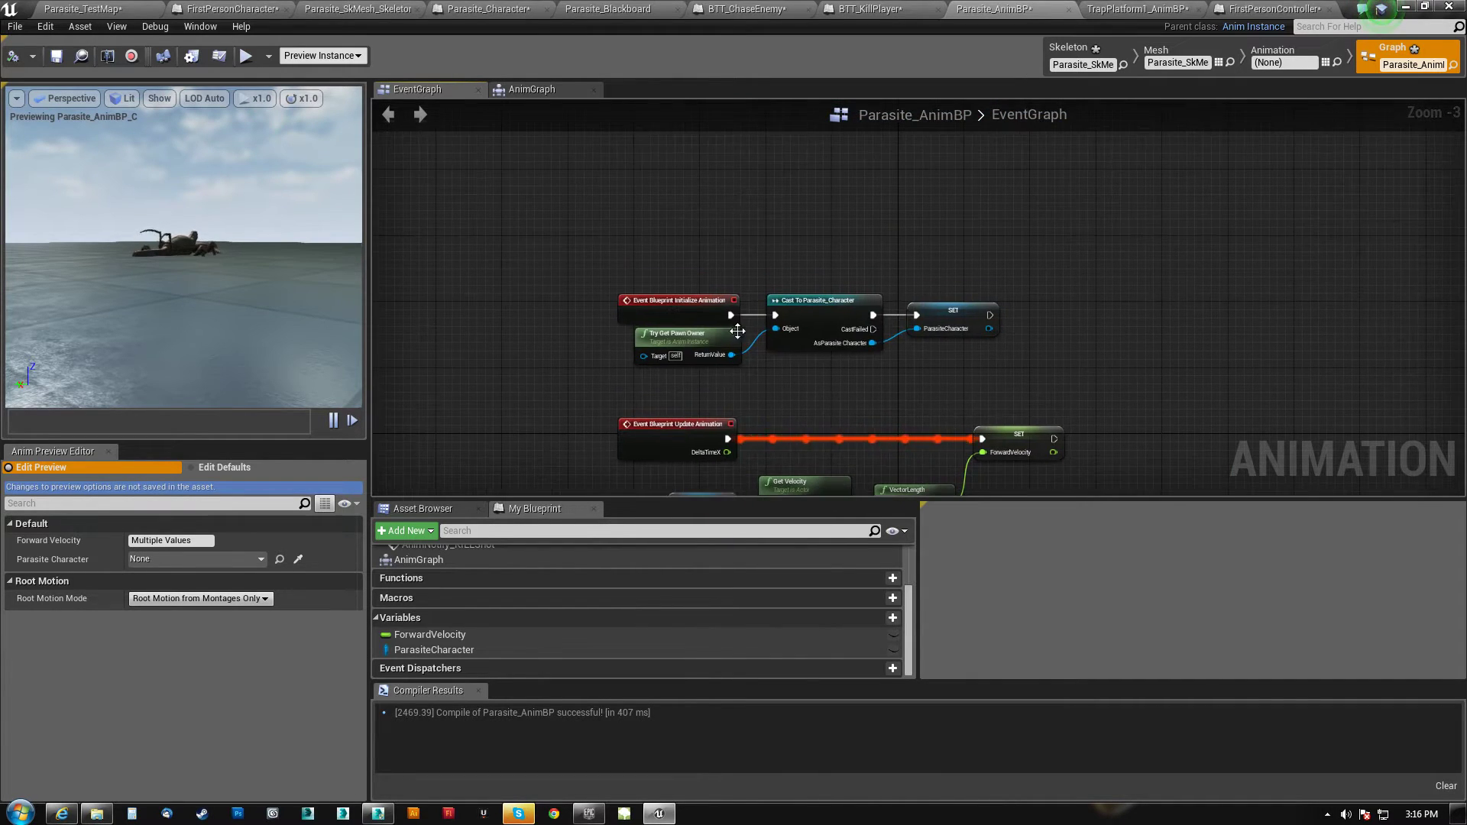
scroll(710, 321, up, 3)
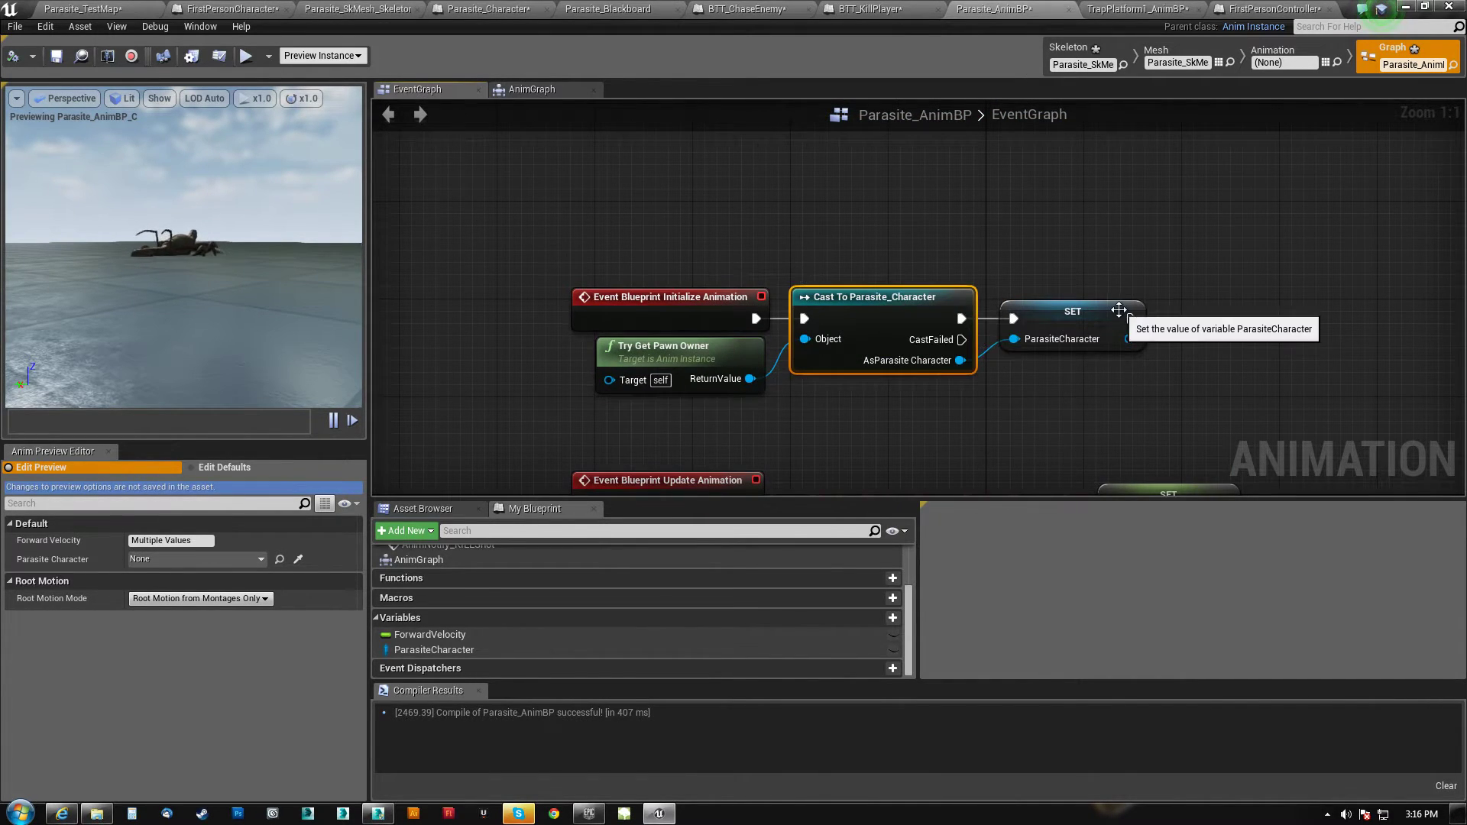
right_drag(872, 489, 843, 146)
scroll(806, 387, down, 2)
right_drag(804, 389, 790, 137)
scroll(655, 331, up, 2)
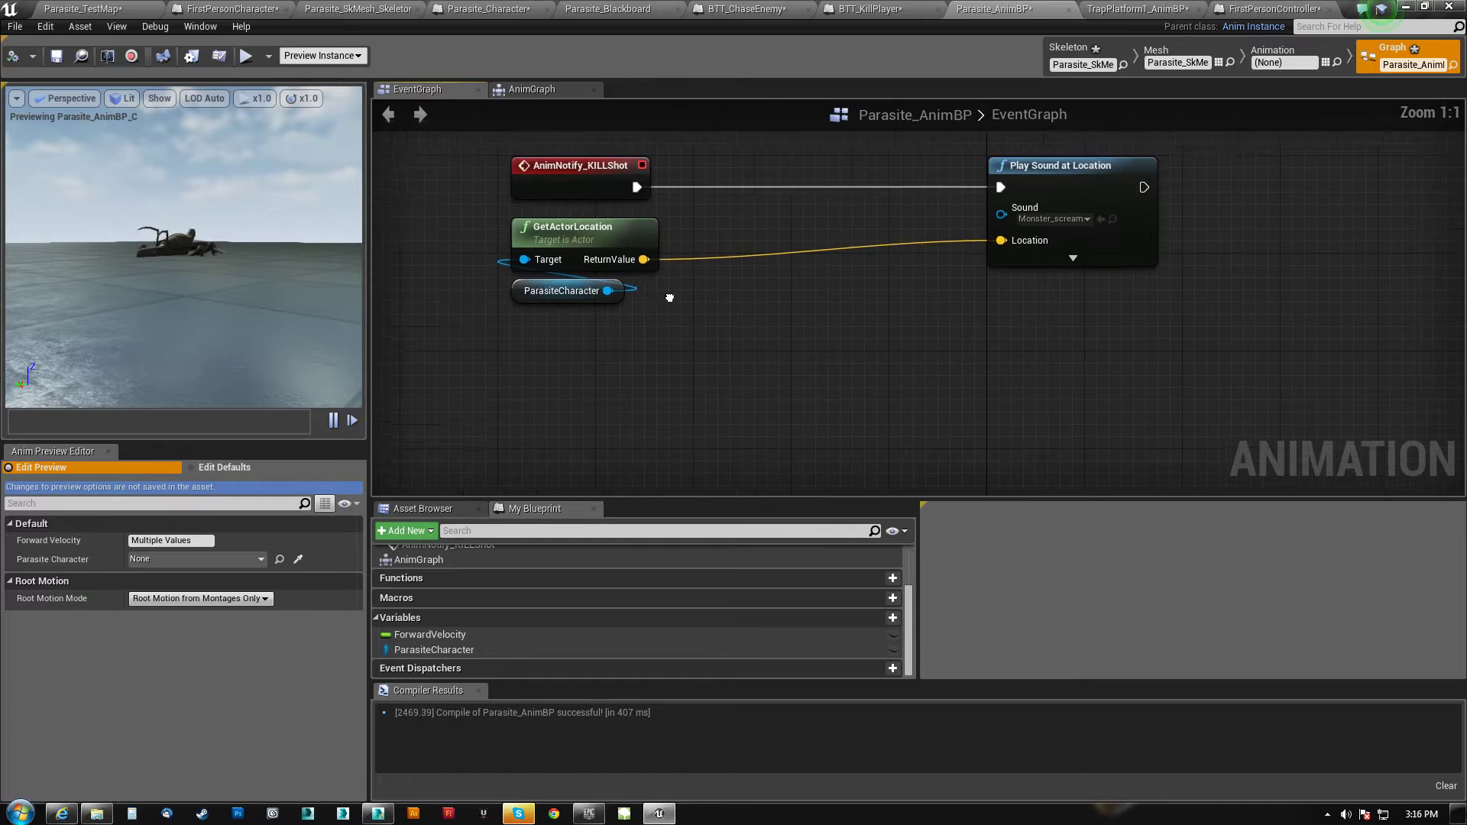
Call Kill Player on ParasiteCharacter between AnimNotify_KILLShot and Play Sound at Location, and compile Parasite_AnimBP
drag(565, 339, 753, 305)
text(kill)
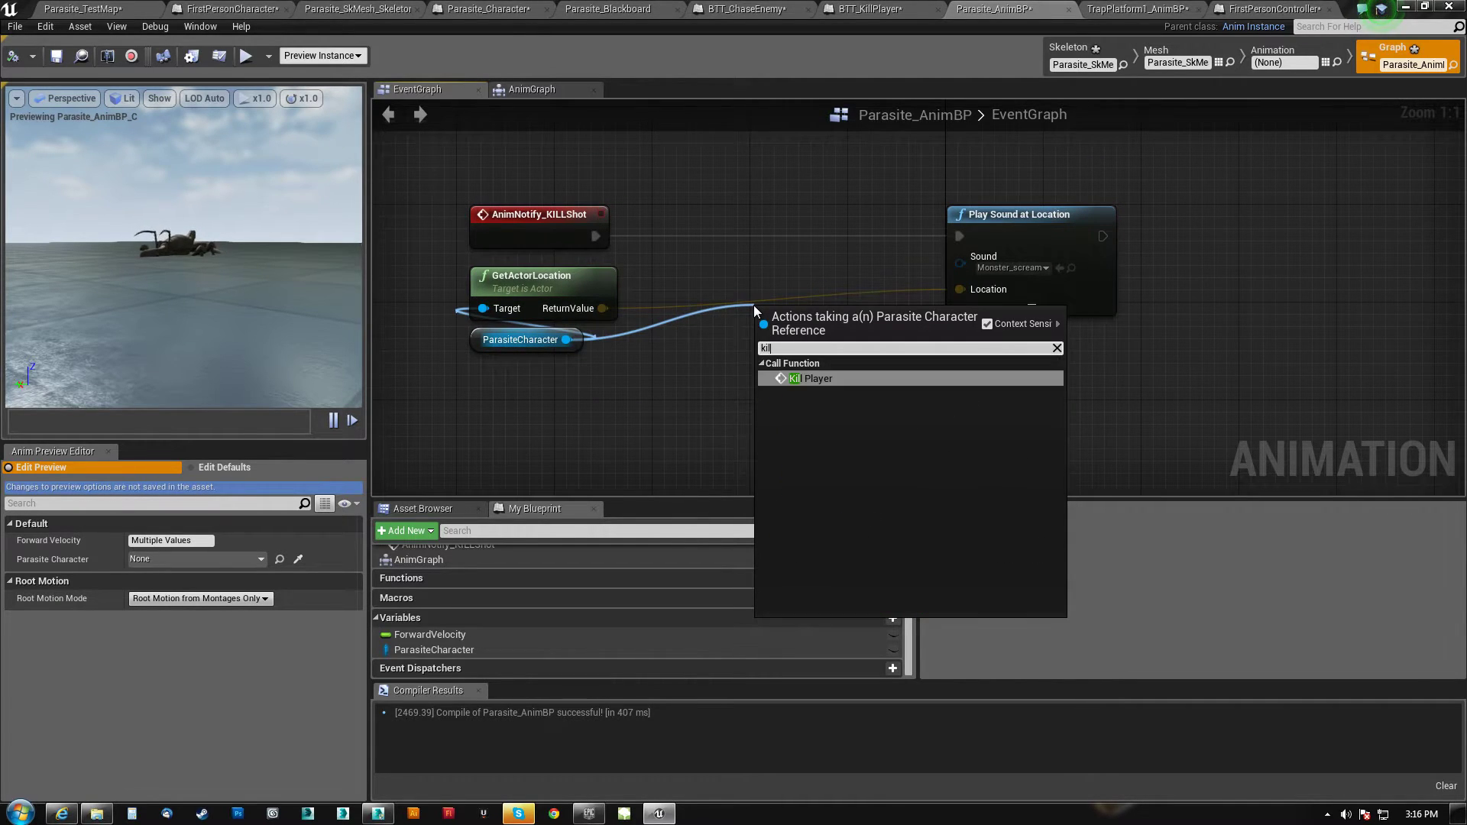
click(828, 368)
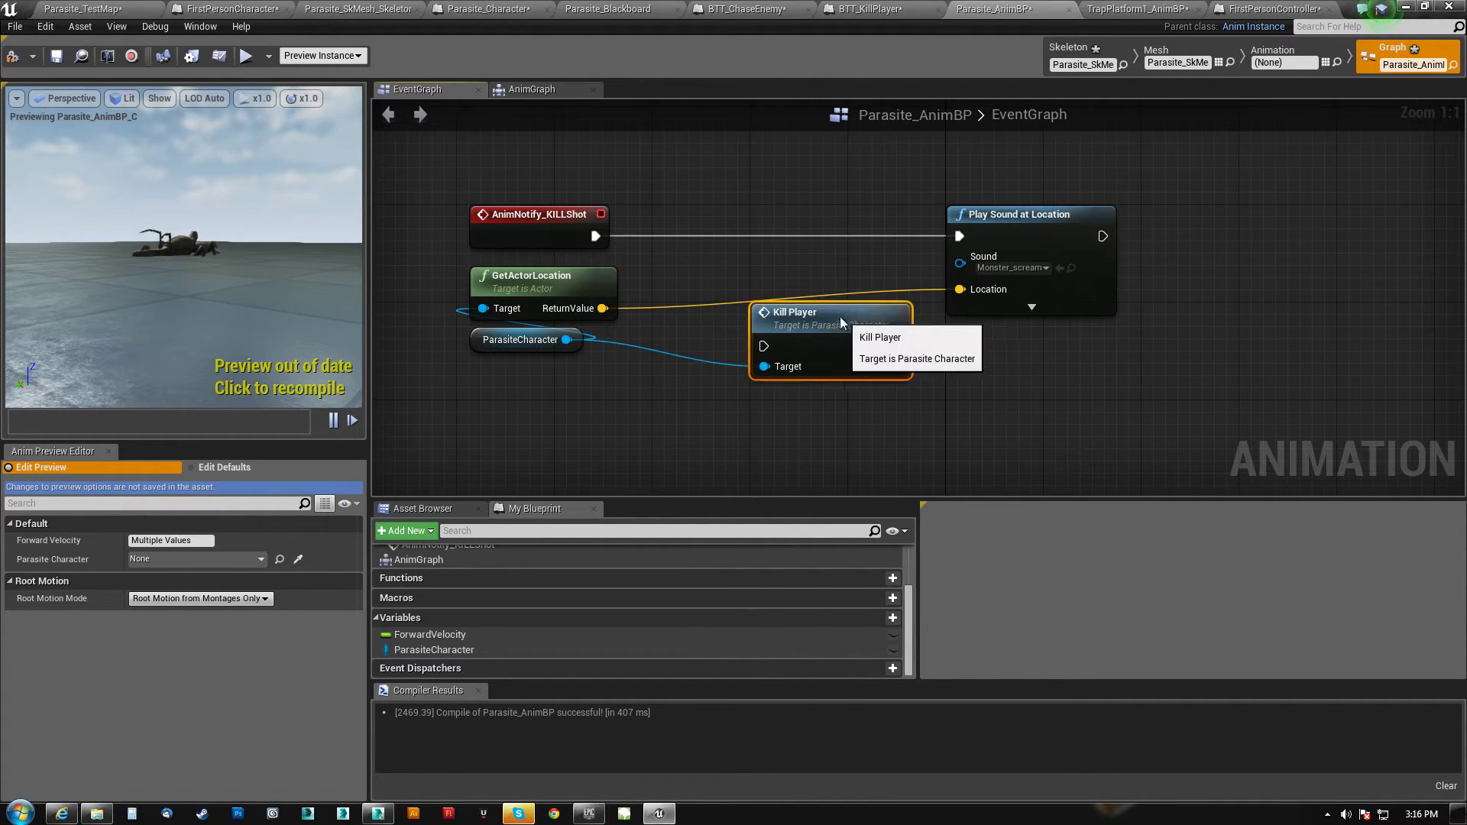
drag(840, 316, 802, 205)
drag(597, 235, 744, 238)
drag(956, 233, 958, 235)
right_drag(914, 316, 866, 340)
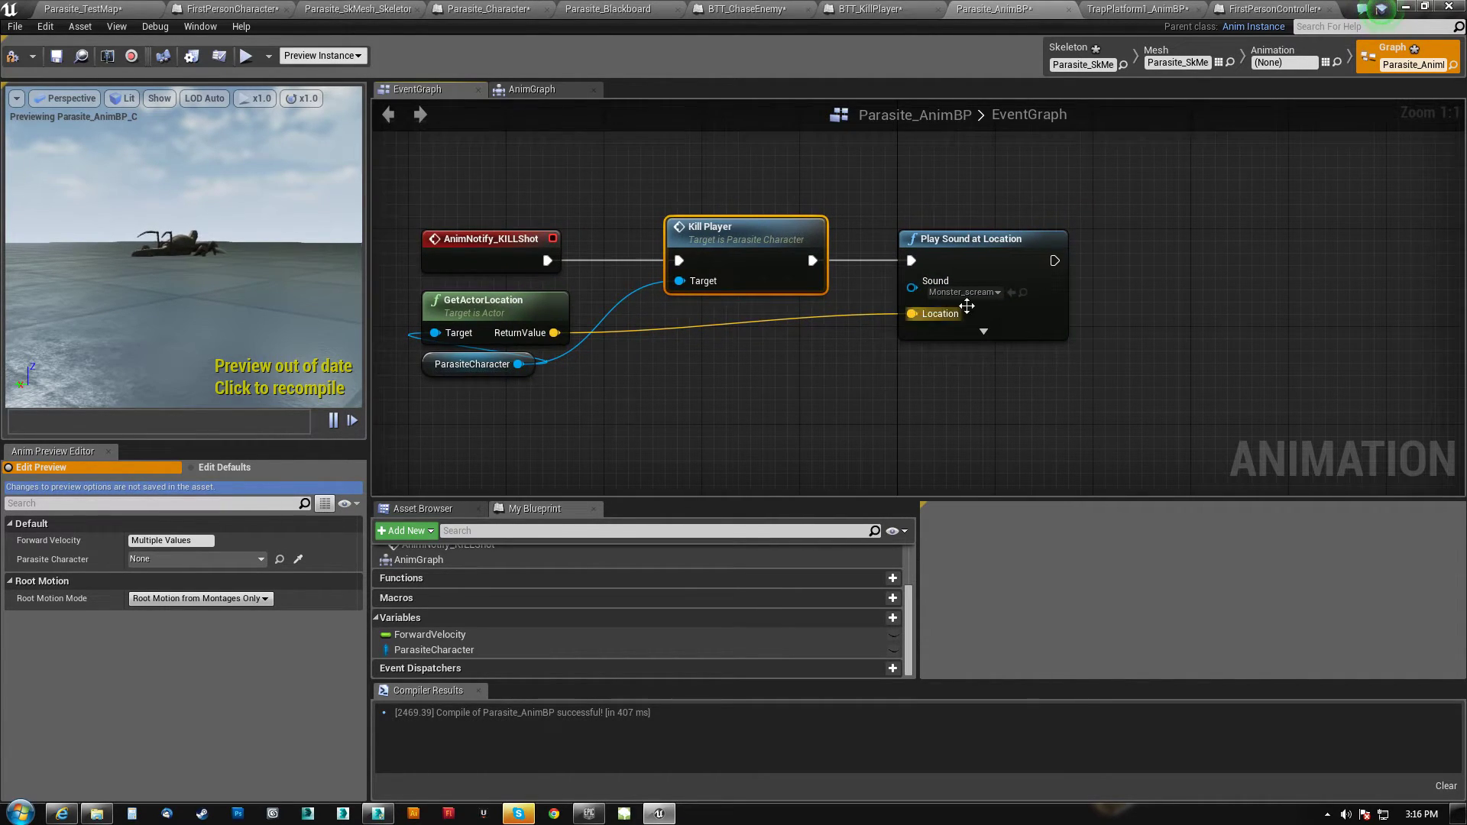
click(21, 62)
Play-test Parasite_TestMap by walking toward the parasite to check the kill attack, and end the session
click(83, 8)
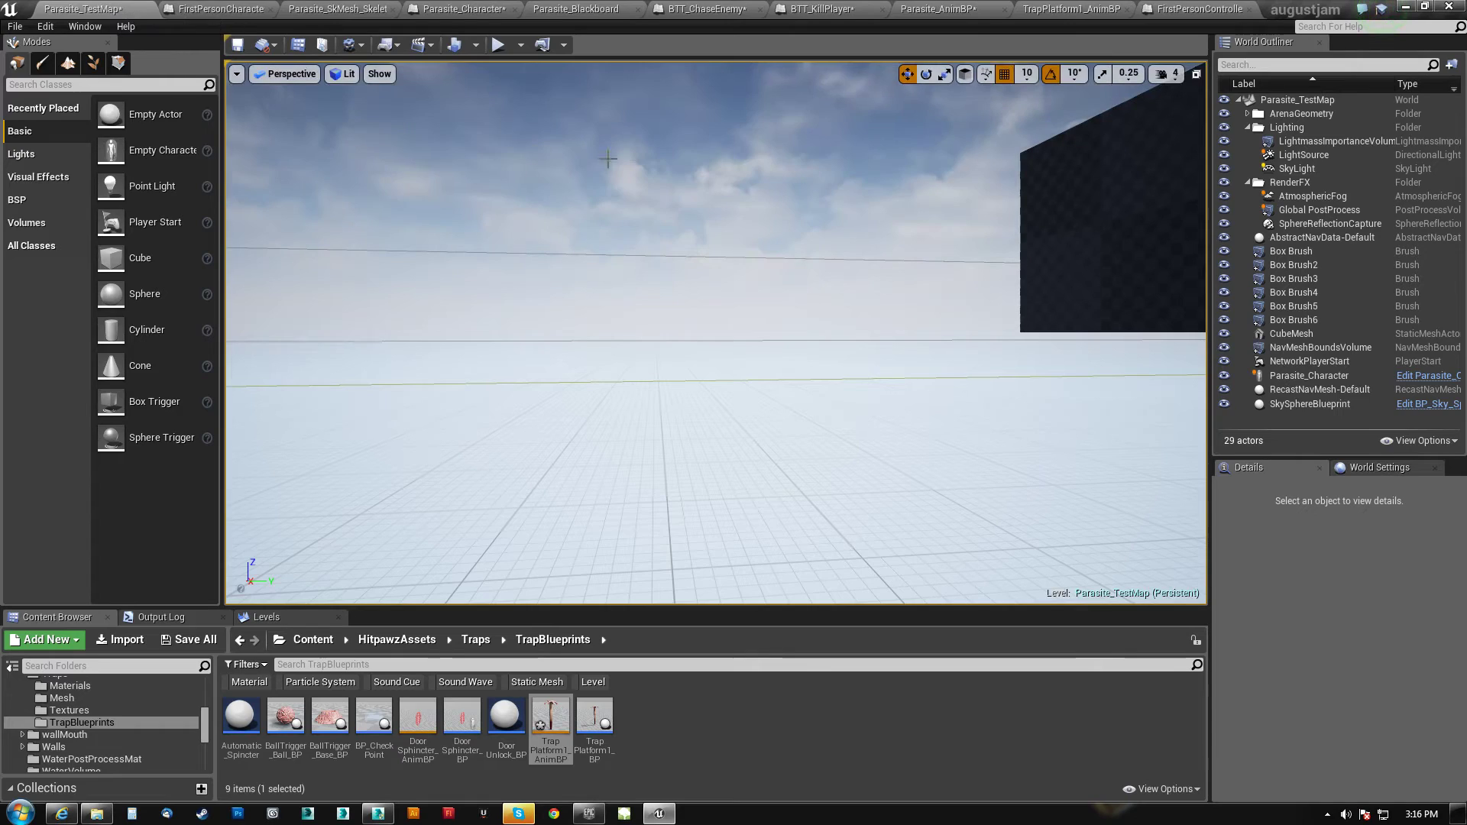
right_drag(536, 113, 852, 249)
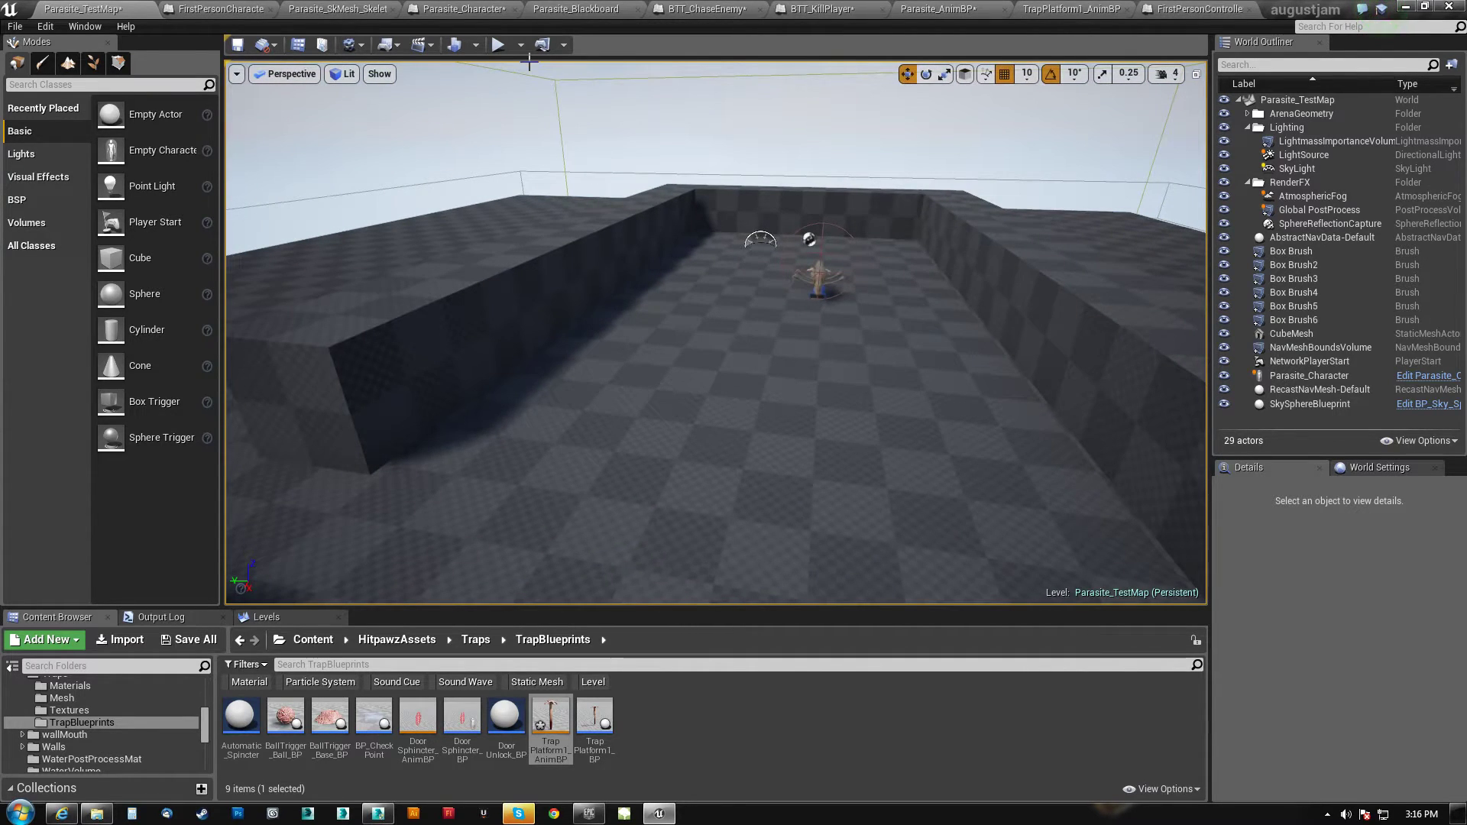
click(498, 47)
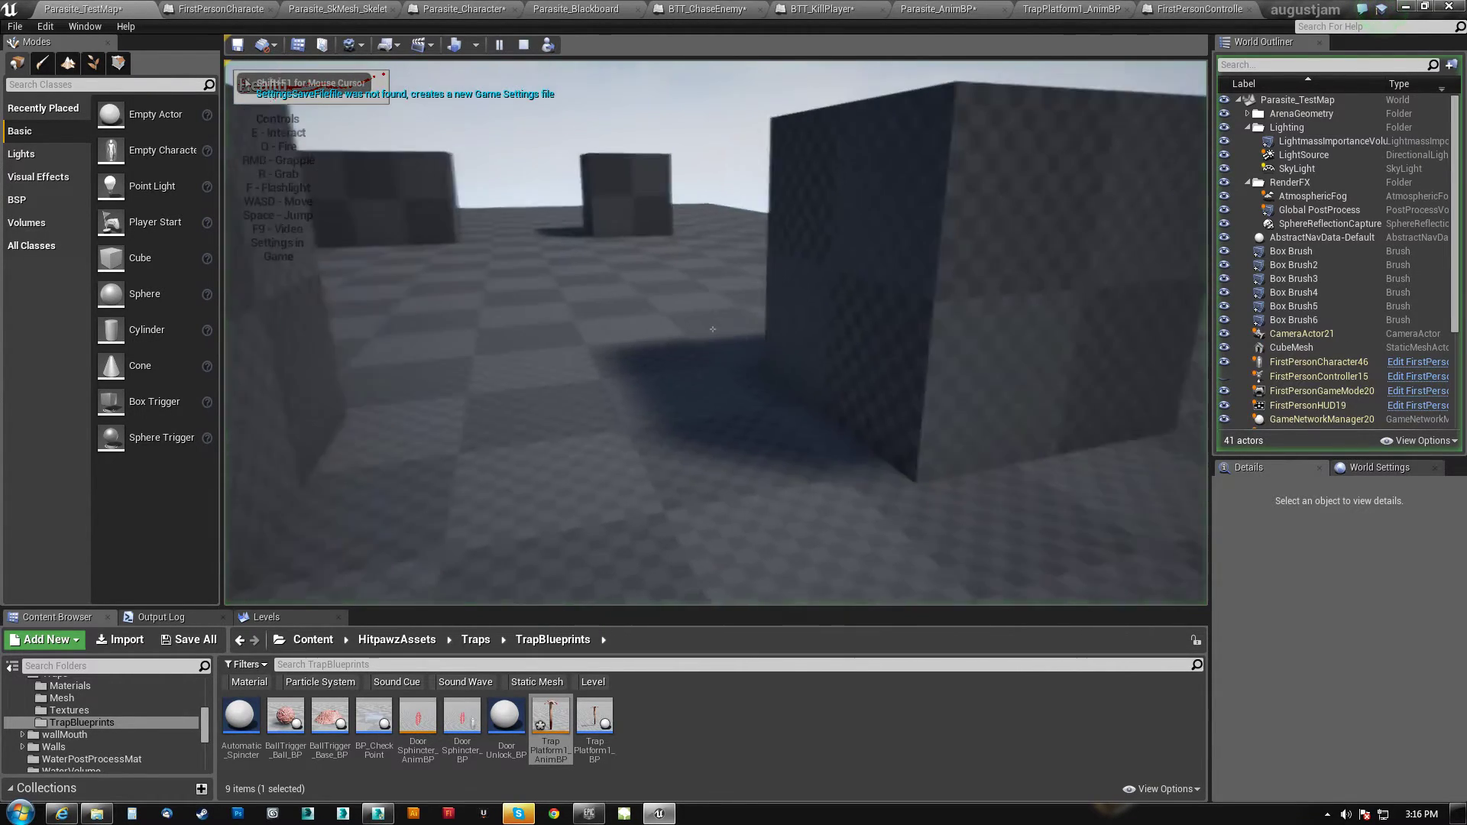
key(w)
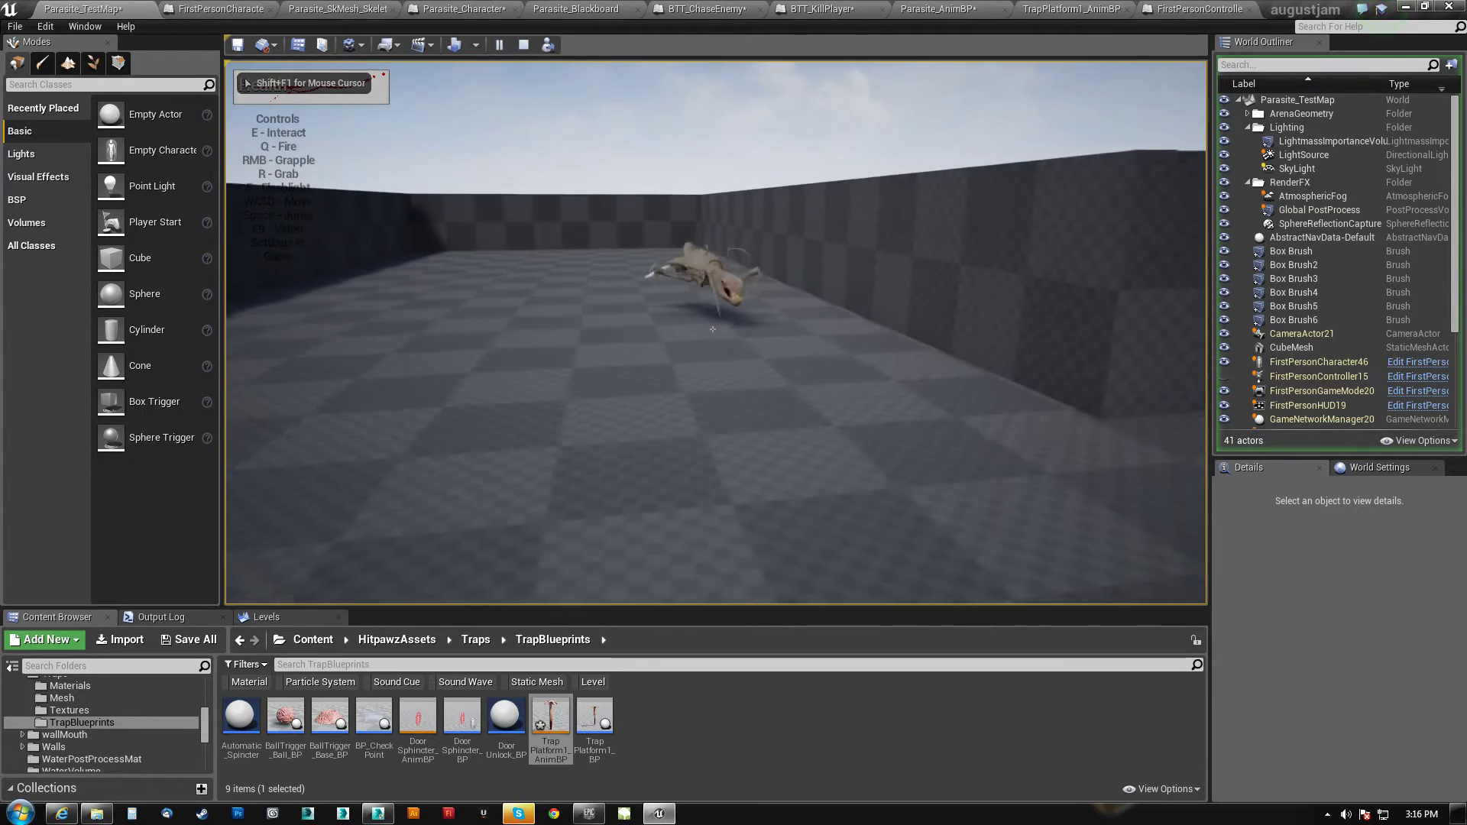
key(w)
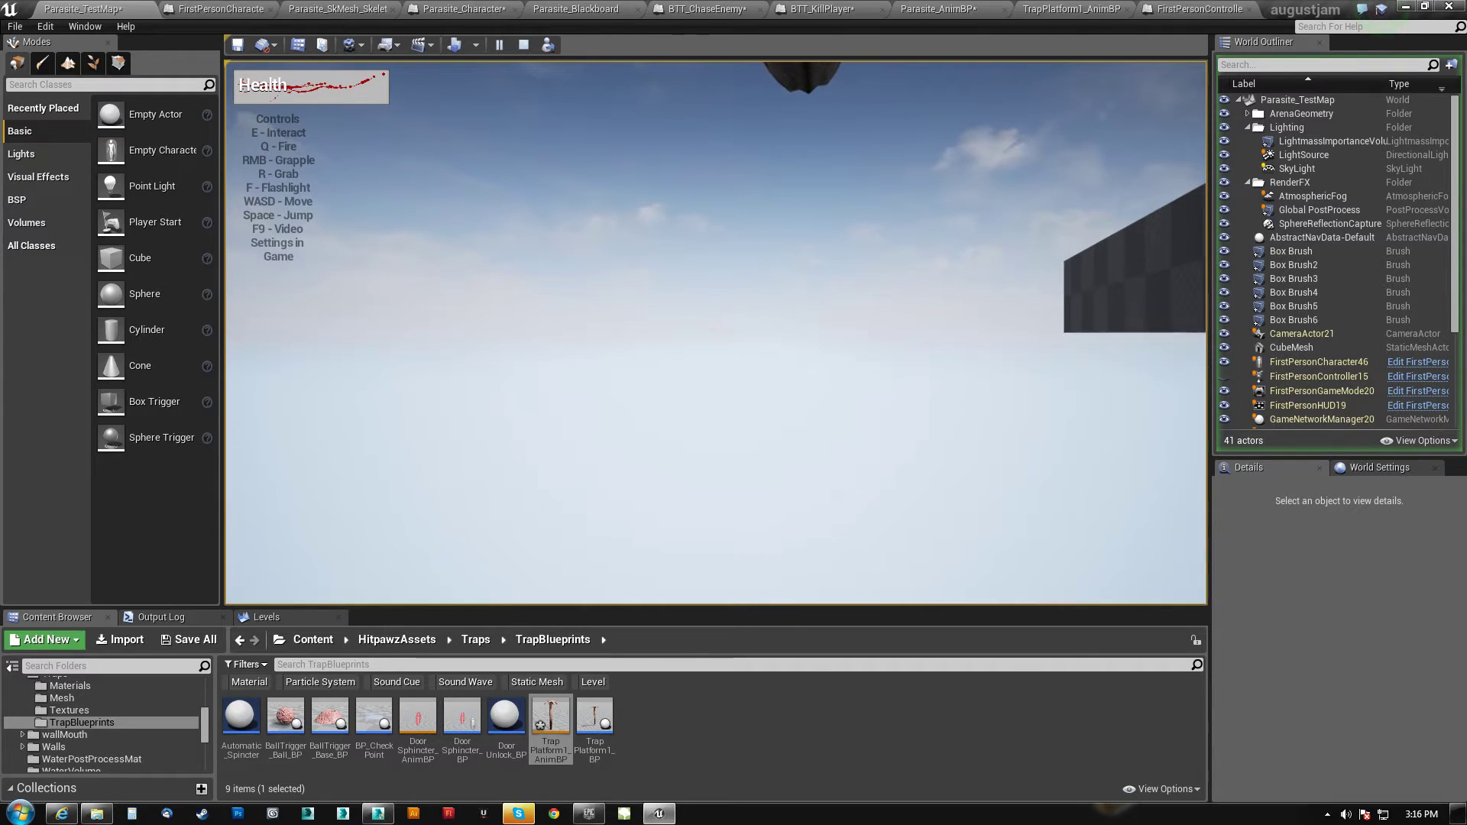
key(Escape)
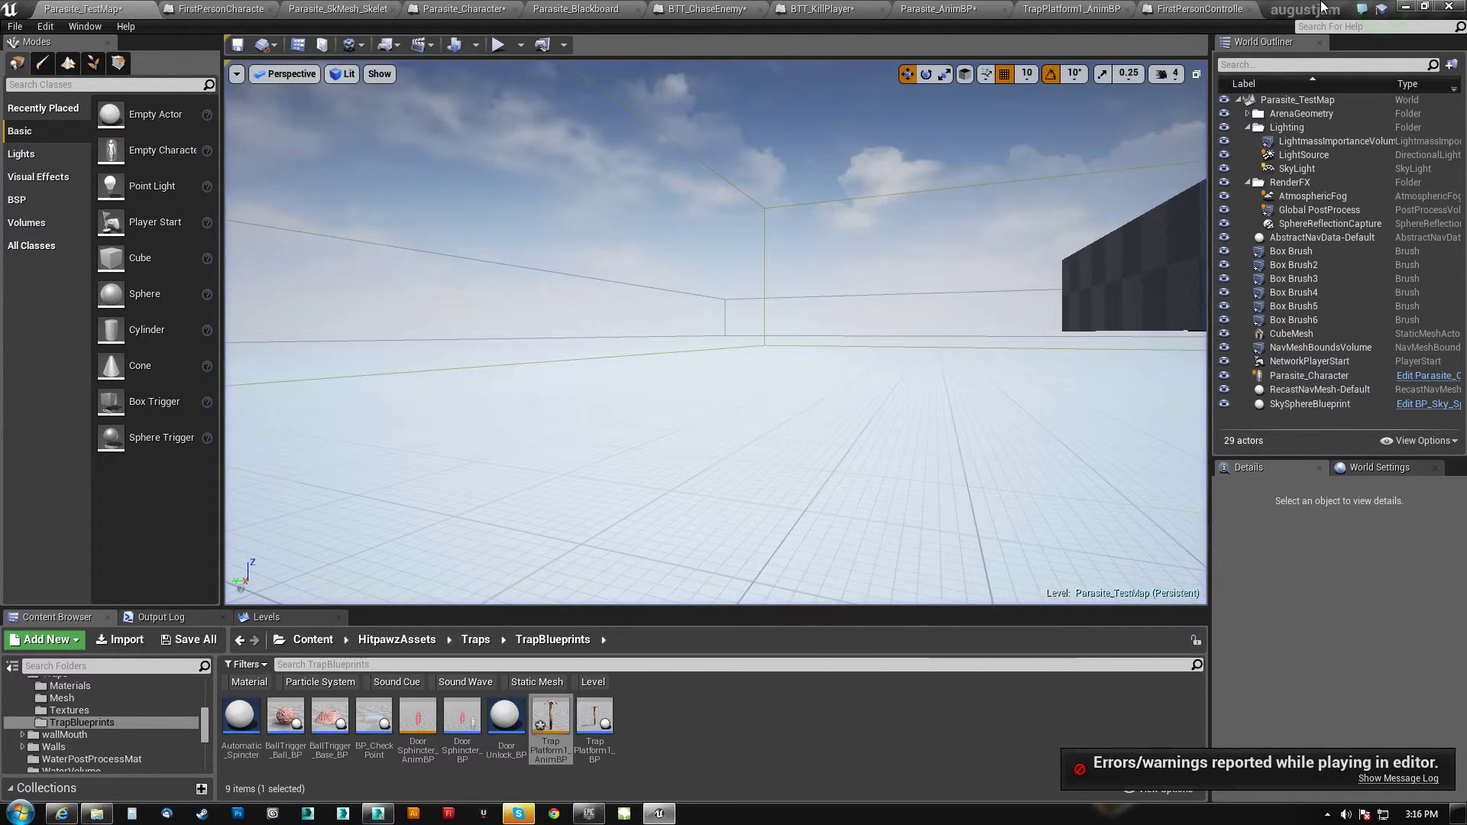
Add a Set View Target with Blend node beside the checkpoint respawn's Possess node in FirstPersonController
click(1198, 13)
right_drag(853, 356, 546, 342)
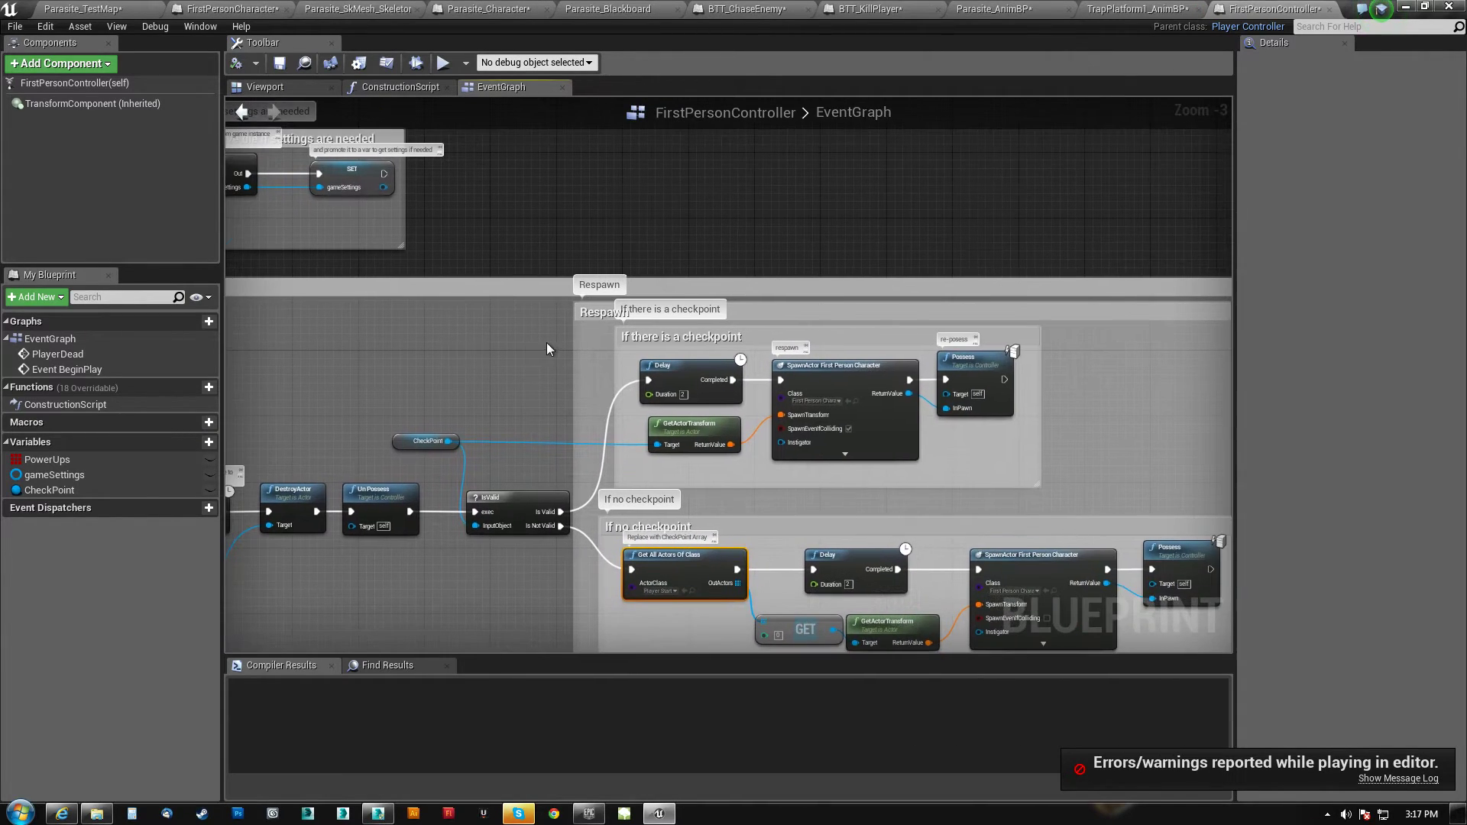
scroll(565, 337, down, 4)
right_drag(717, 361, 838, 306)
scroll(838, 306, up, 4)
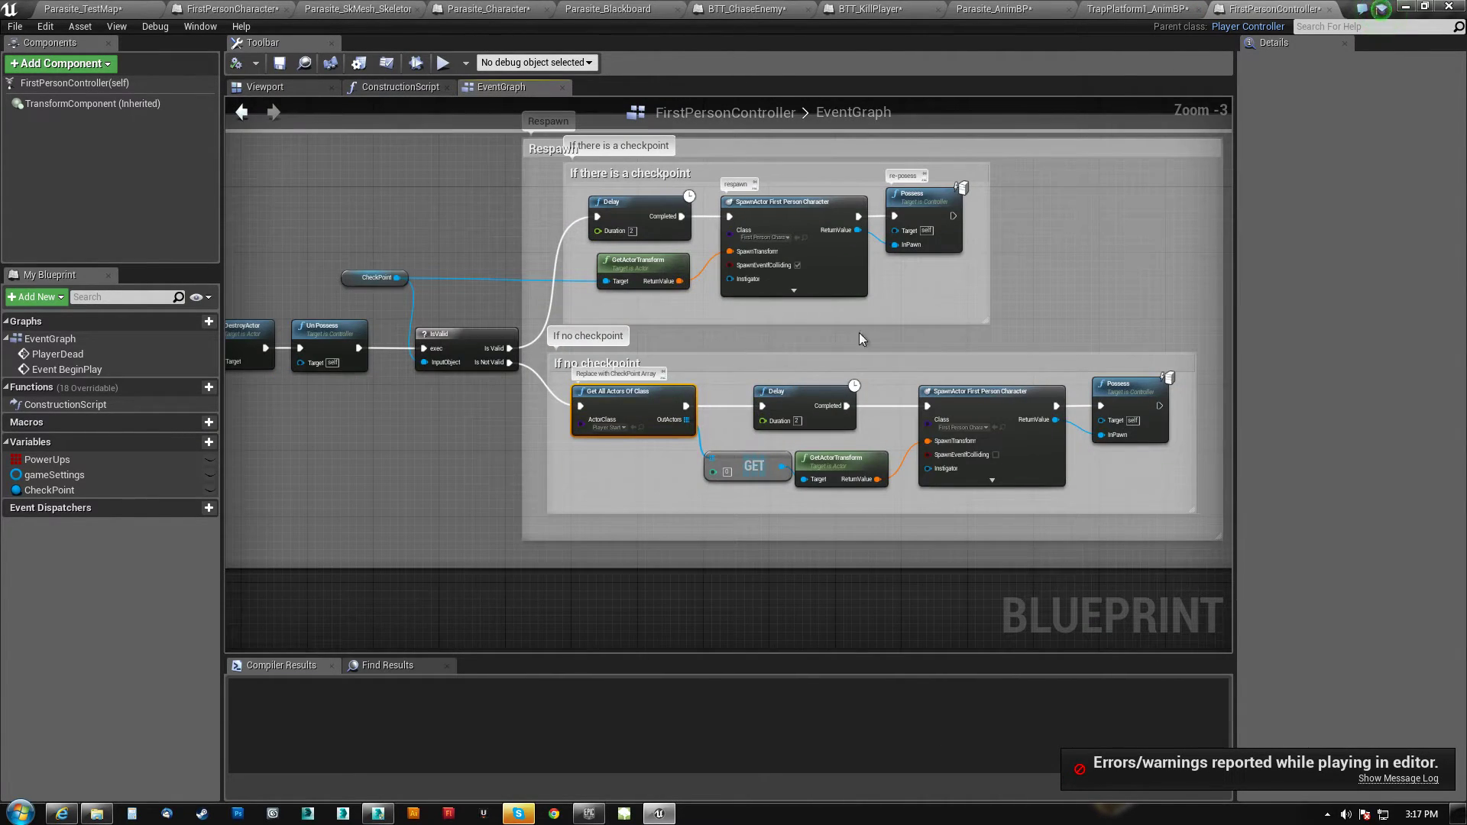
right_drag(1082, 283, 833, 271)
scroll(758, 289, up, 3)
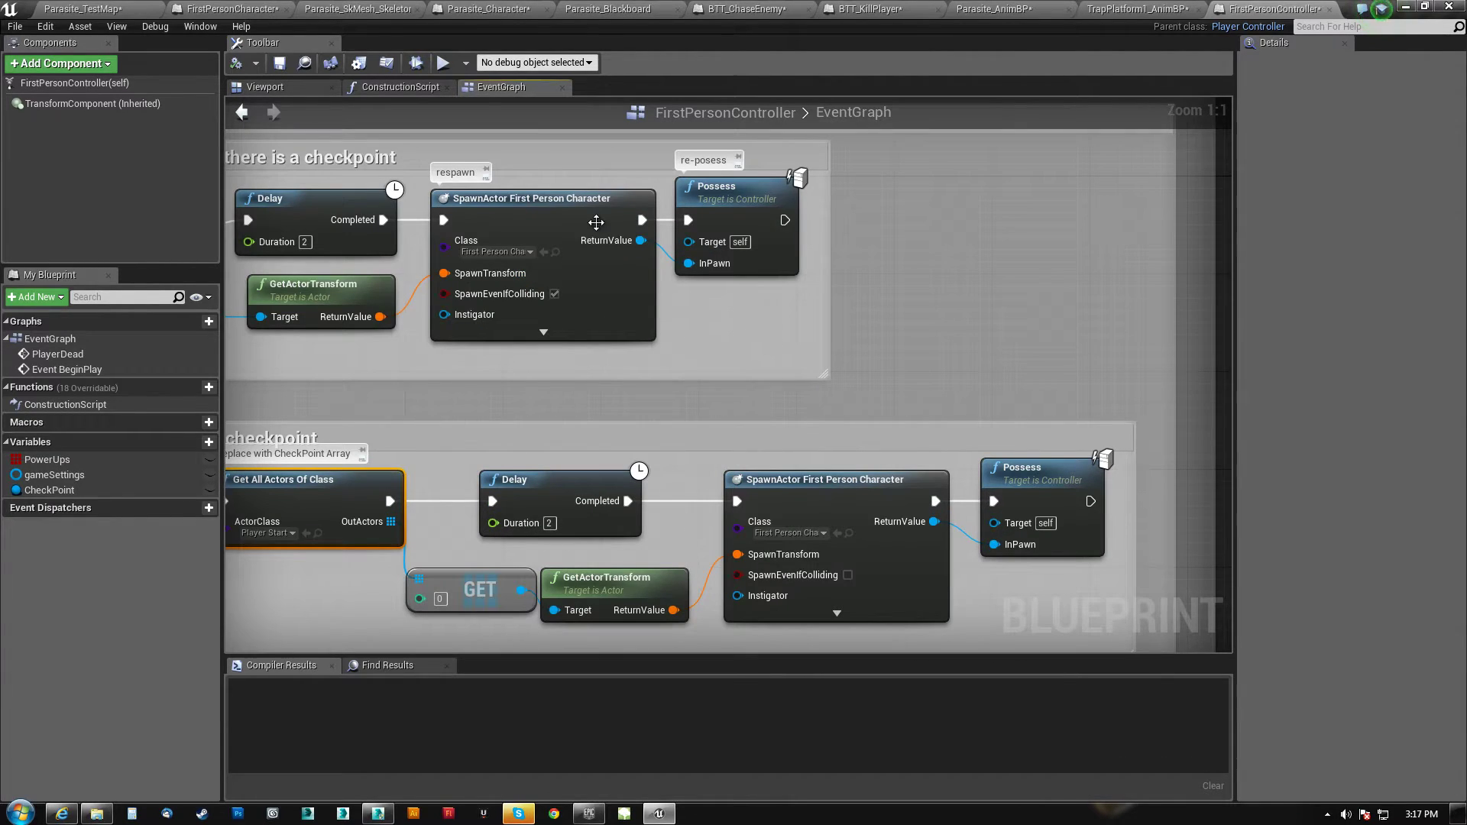
right_click(879, 196)
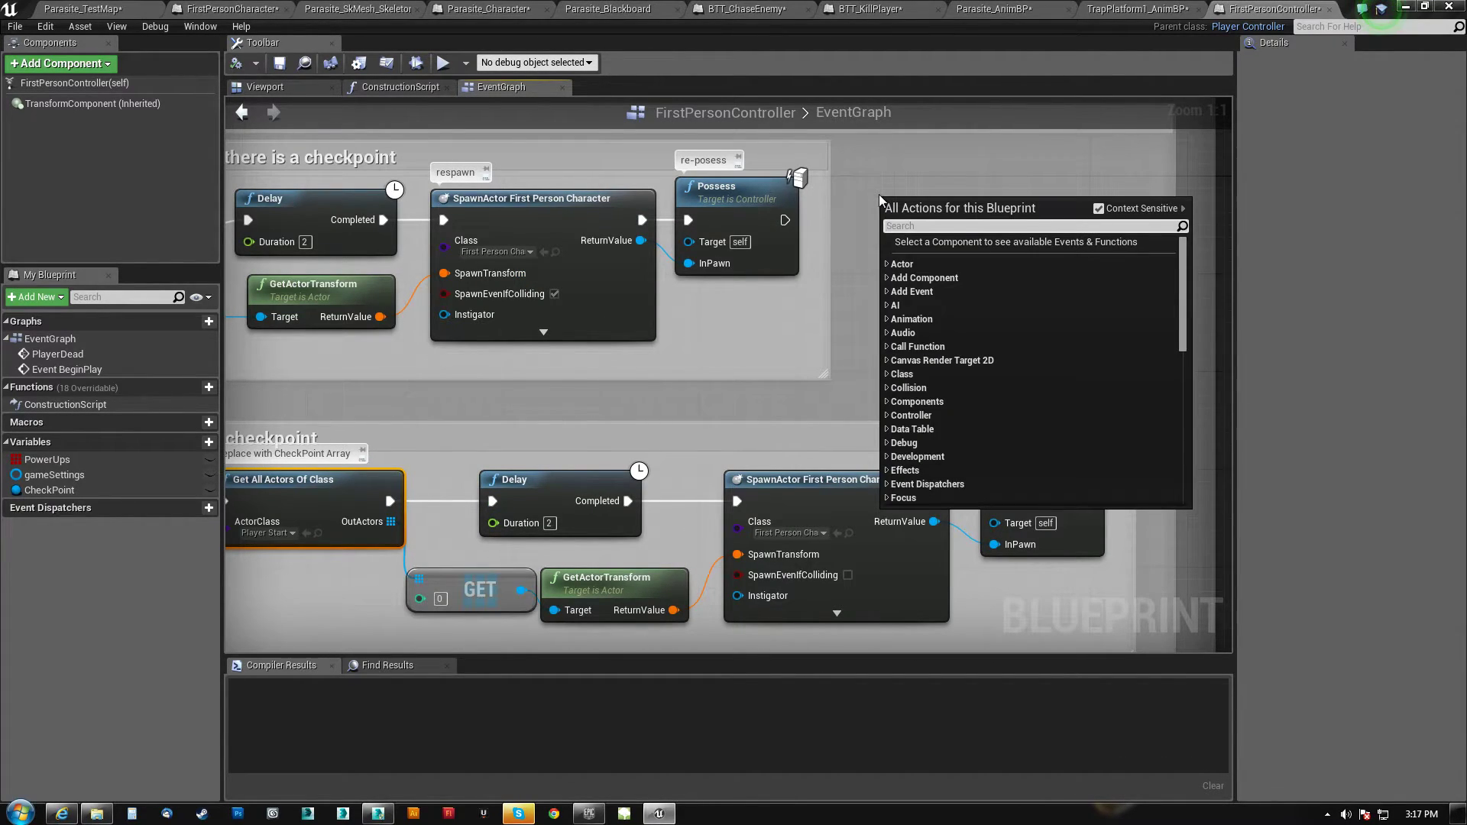
text(set view)
click(975, 300)
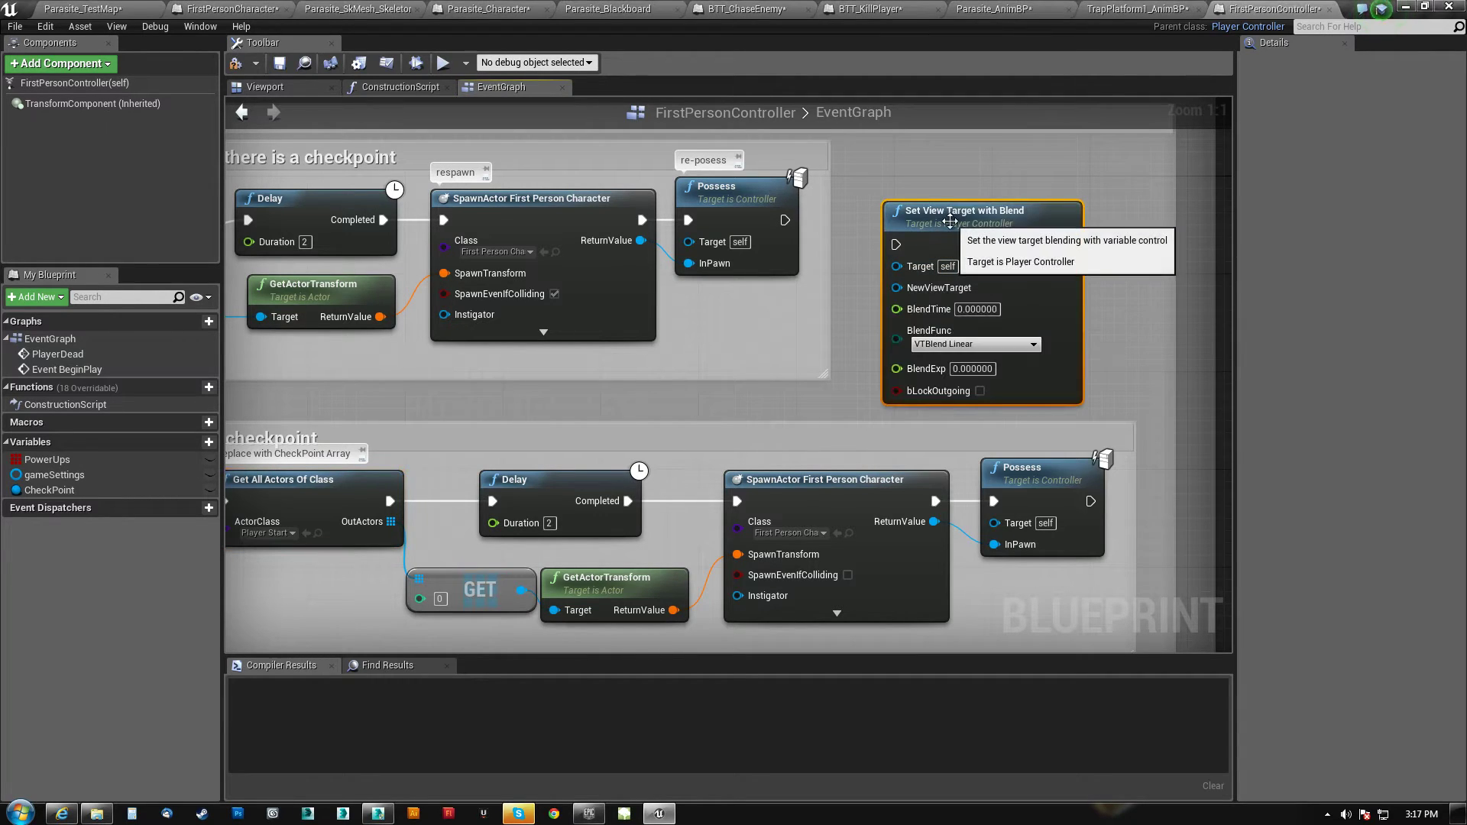
Wire the checkpoint branch's Possess node into Set View Target with Blend, feeding NewViewTarget from the spawned character's ReturnValue
drag(785, 220, 873, 223)
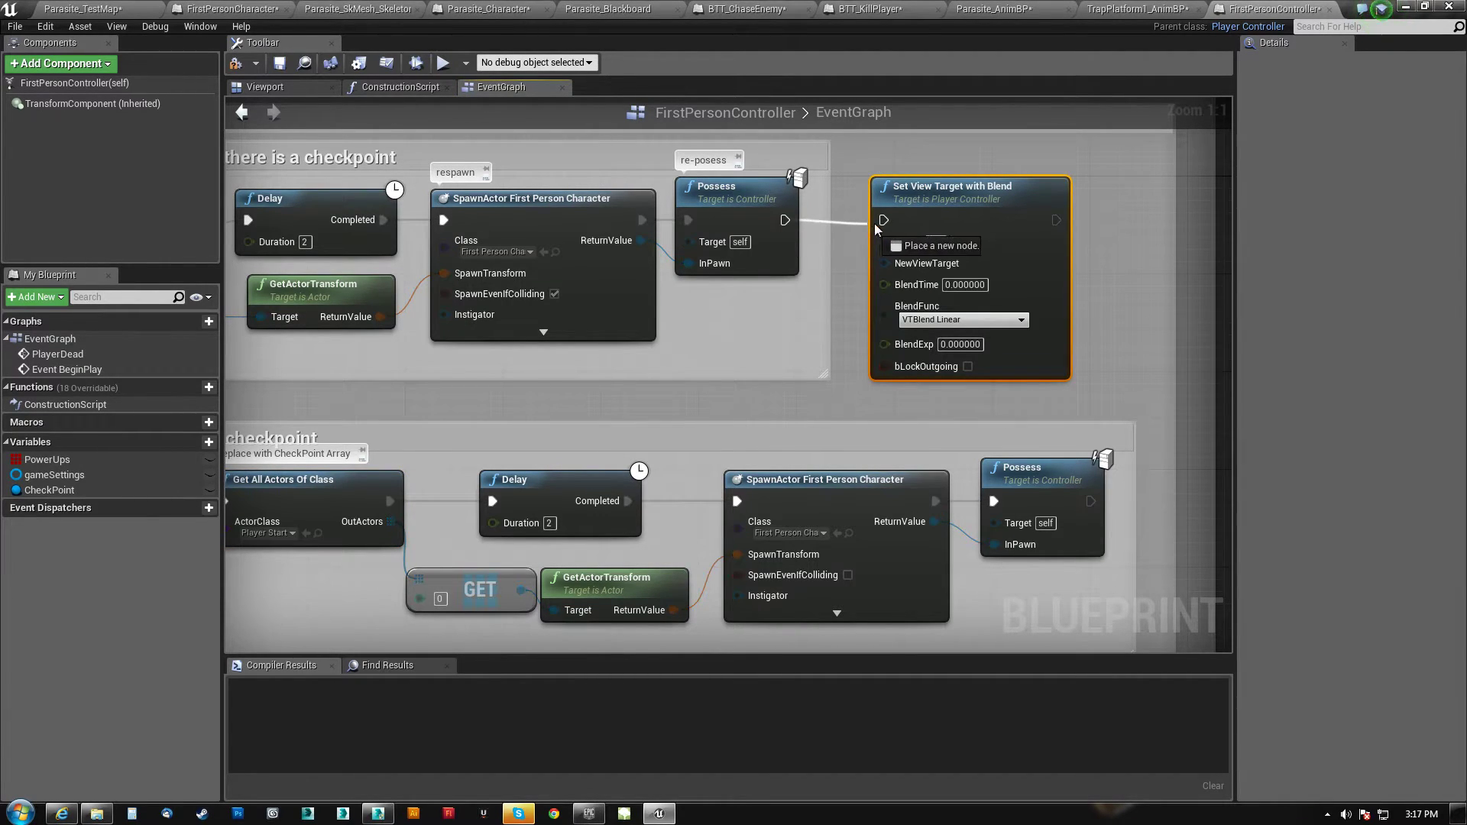
drag(640, 240, 762, 334)
click(950, 184)
drag(640, 241, 885, 263)
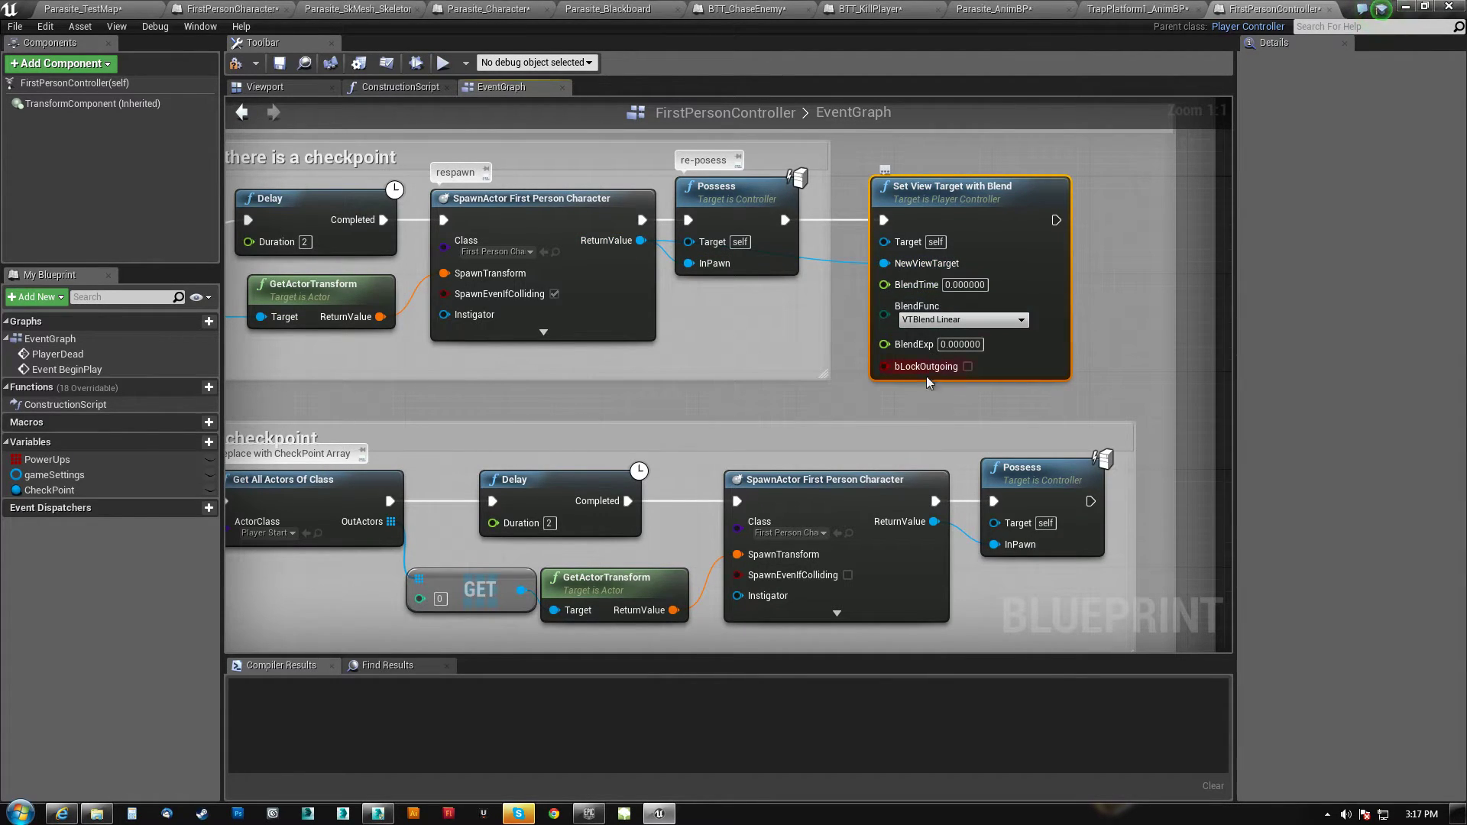
Copy Set View Target with Blend to the no-checkpoint branch, run it after Possess, and feed NewViewTarget from that branch's SpawnActor
right_drag(959, 333, 763, 304)
key(ctrl+c)
key(ctrl+v)
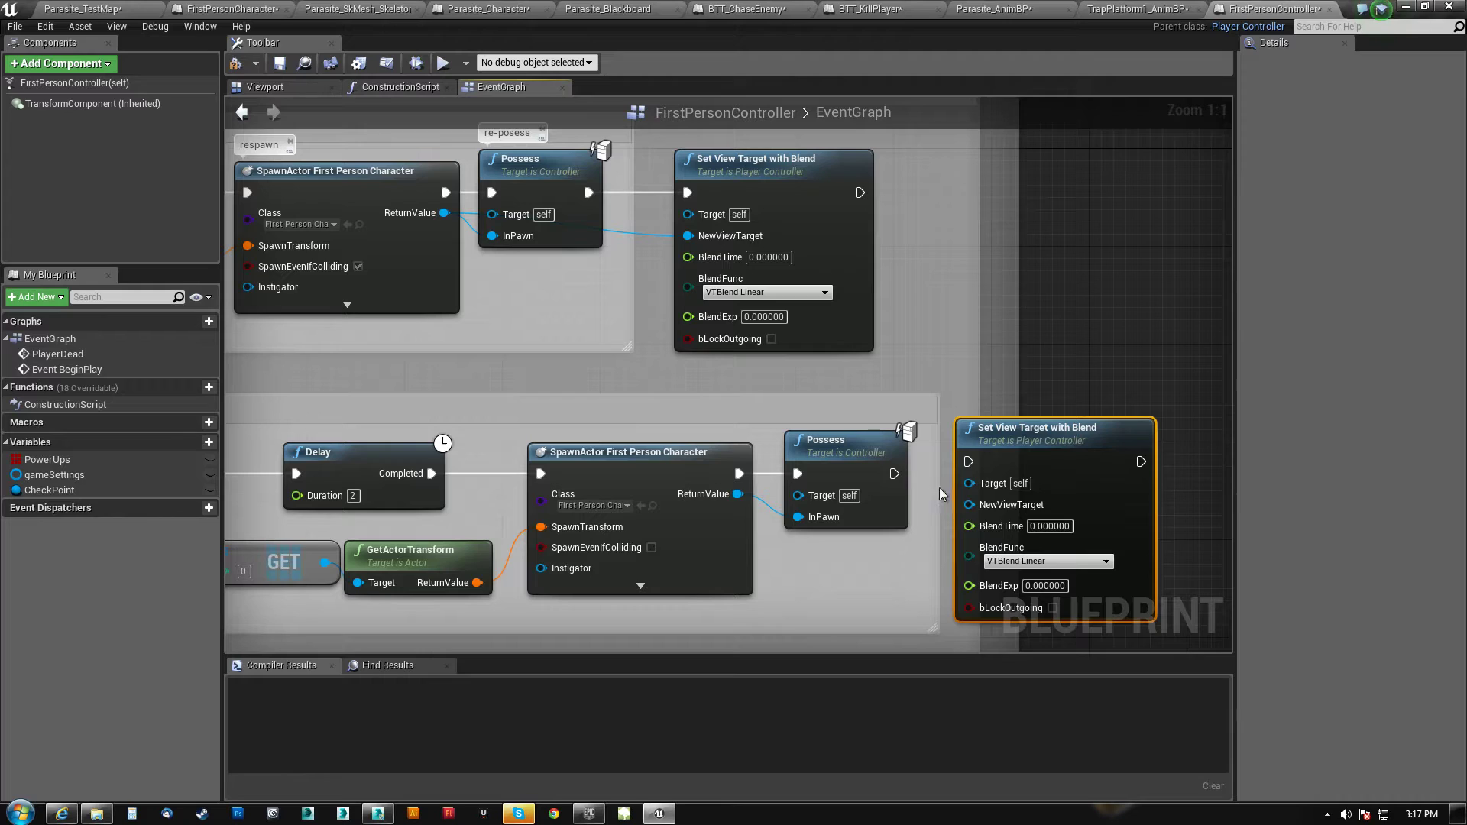
drag(894, 474, 970, 461)
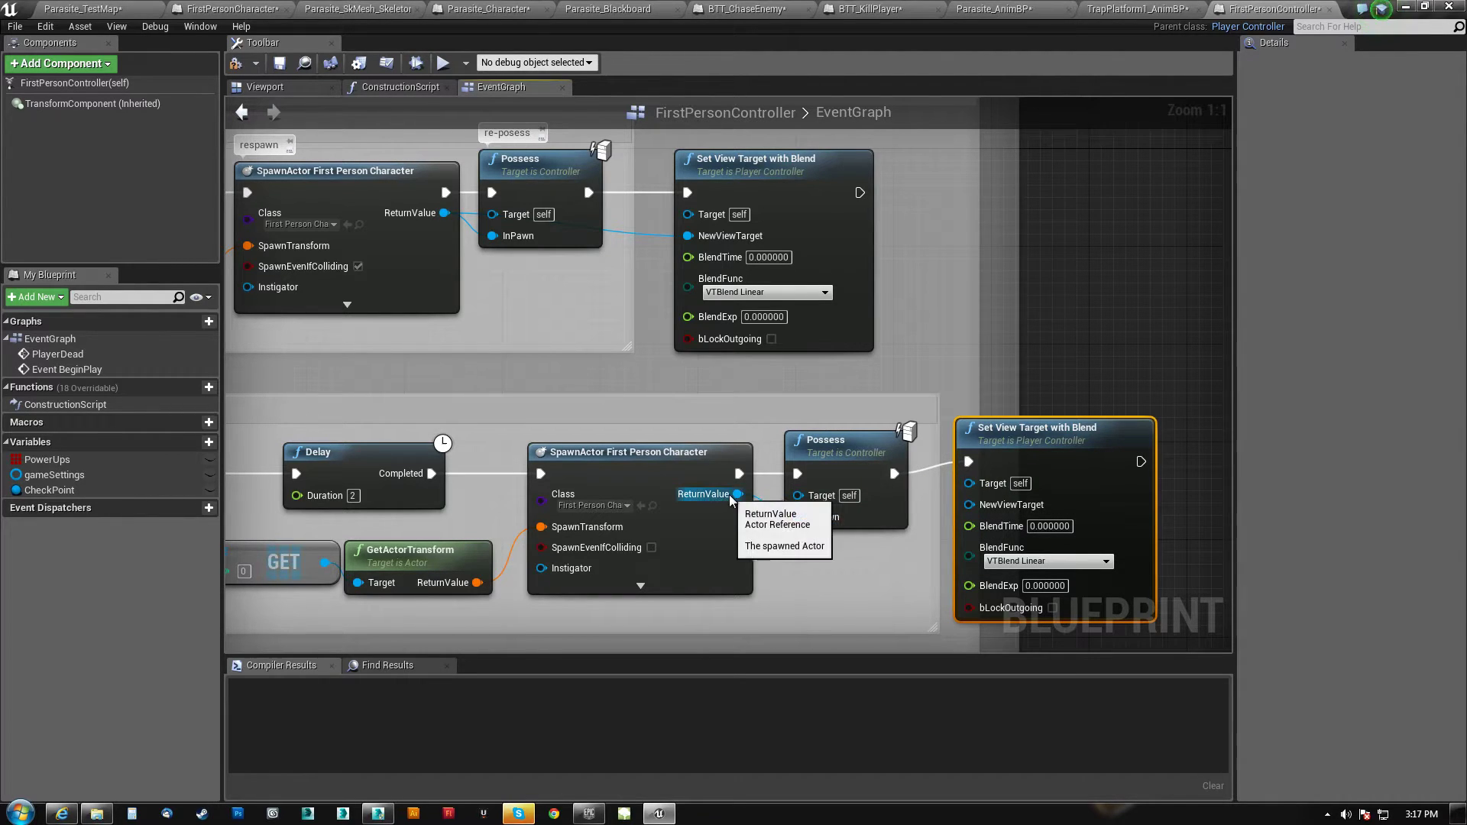
drag(737, 494, 971, 504)
right_drag(890, 589, 875, 527)
mouse_move(1020, 369)
mouse_down()
mouse_move(1021, 393)
mouse_move(1022, 372)
mouse_up()
Examine FirstPersonCharacter's event graph, including the Death Event and the event chains below GenerateNoise
right_drag(821, 311, 1132, 365)
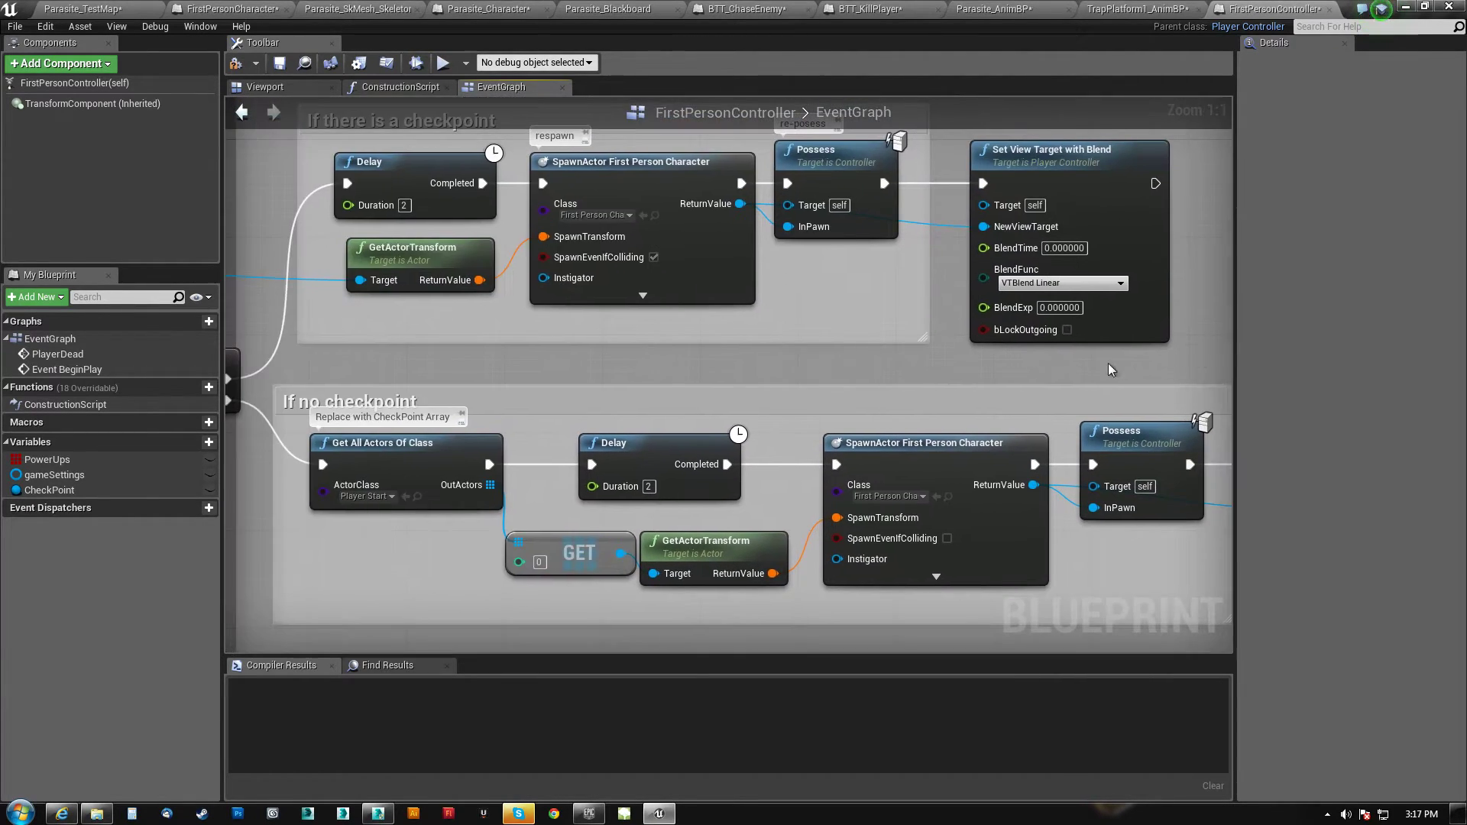
scroll(1028, 358, down, 2)
right_drag(859, 360, 874, 389)
click(271, 14)
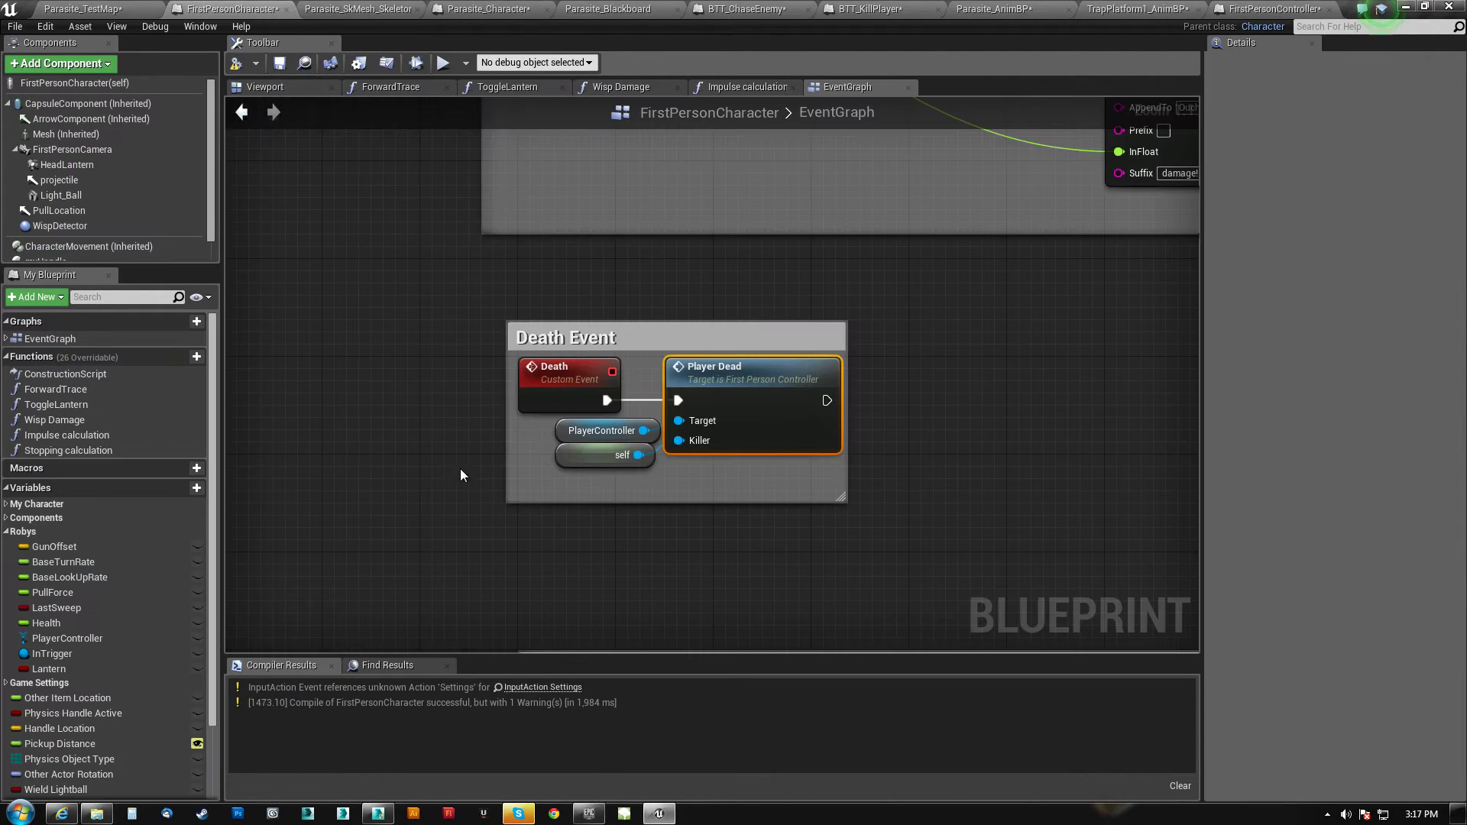
right_drag(817, 369, 1057, 74)
scroll(737, 414, down, 4)
scroll(736, 414, down, 6)
right_drag(589, 547, 1068, 171)
right_drag(567, 458, 655, 131)
scroll(568, 460, up, 10)
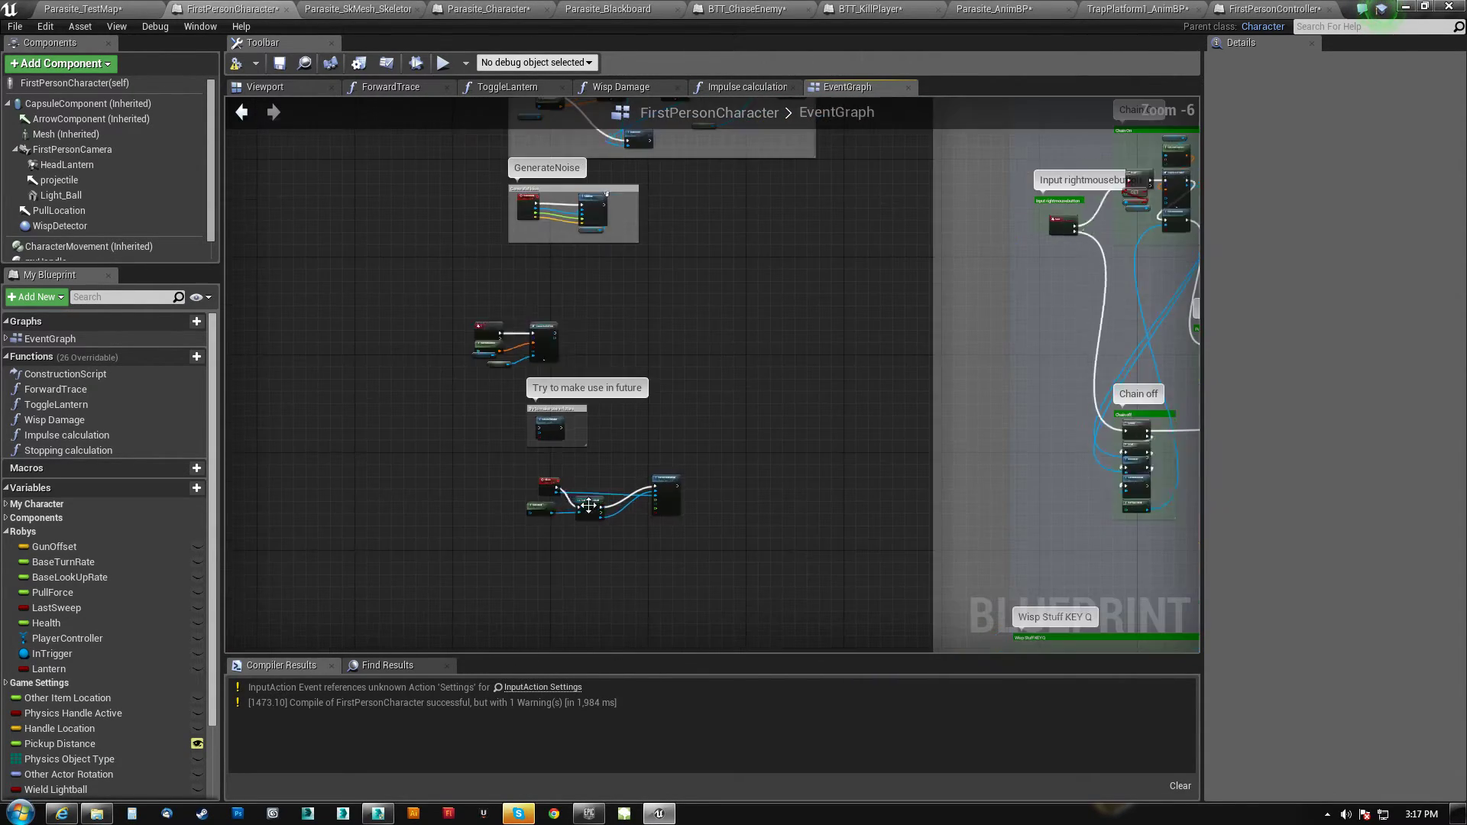
click(569, 489)
right_drag(569, 489, 486, 348)
click(474, 439)
drag(954, 325, 961, 384)
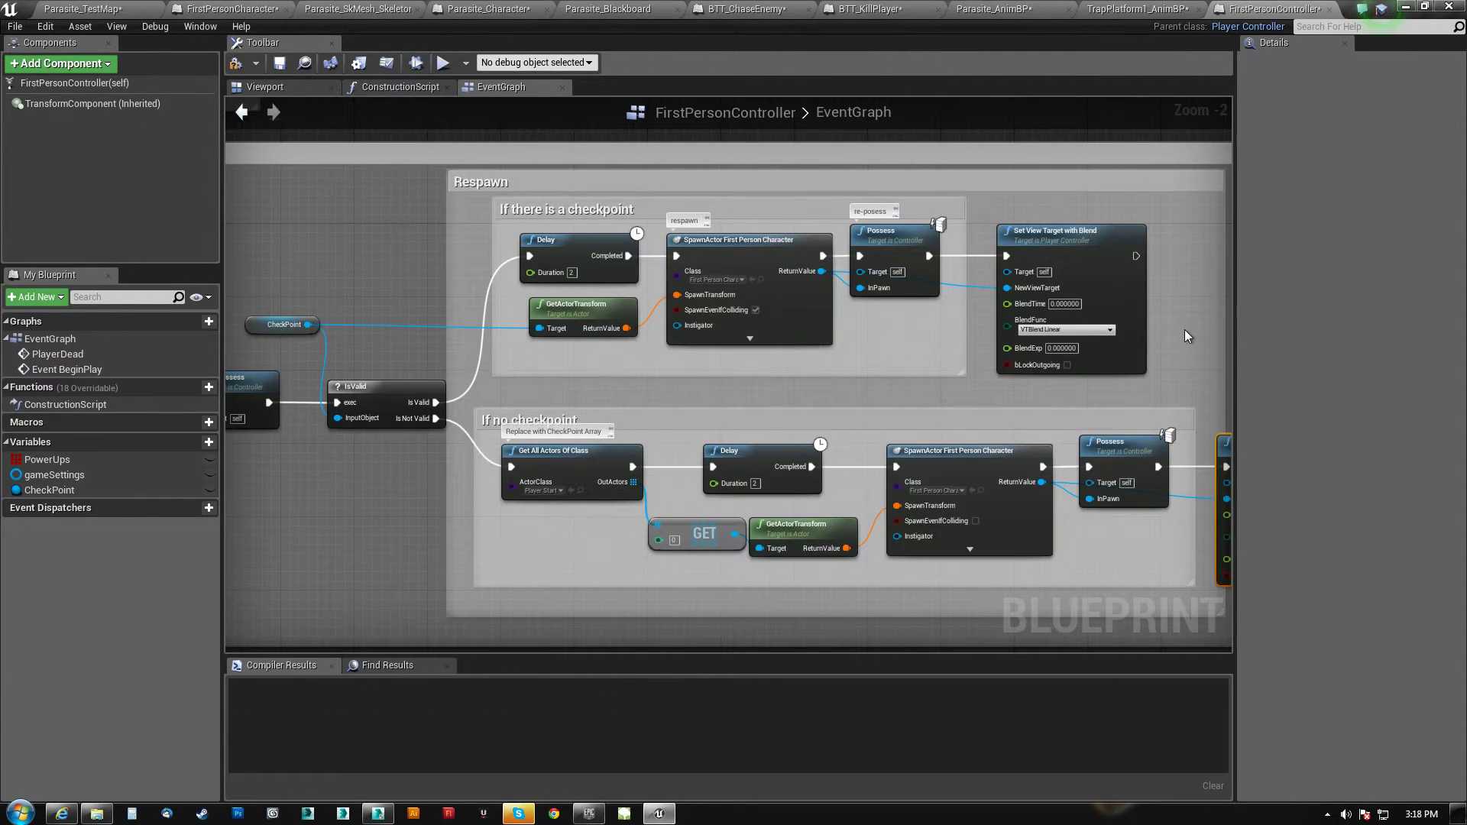
Recheck both Set View Target with Blend nodes in FirstPersonController and play-test the death and respawn in Parasite_TestMap
right_drag(1184, 330, 937, 310)
scroll(726, 280, up, 2)
right_drag(1055, 401, 1008, 342)
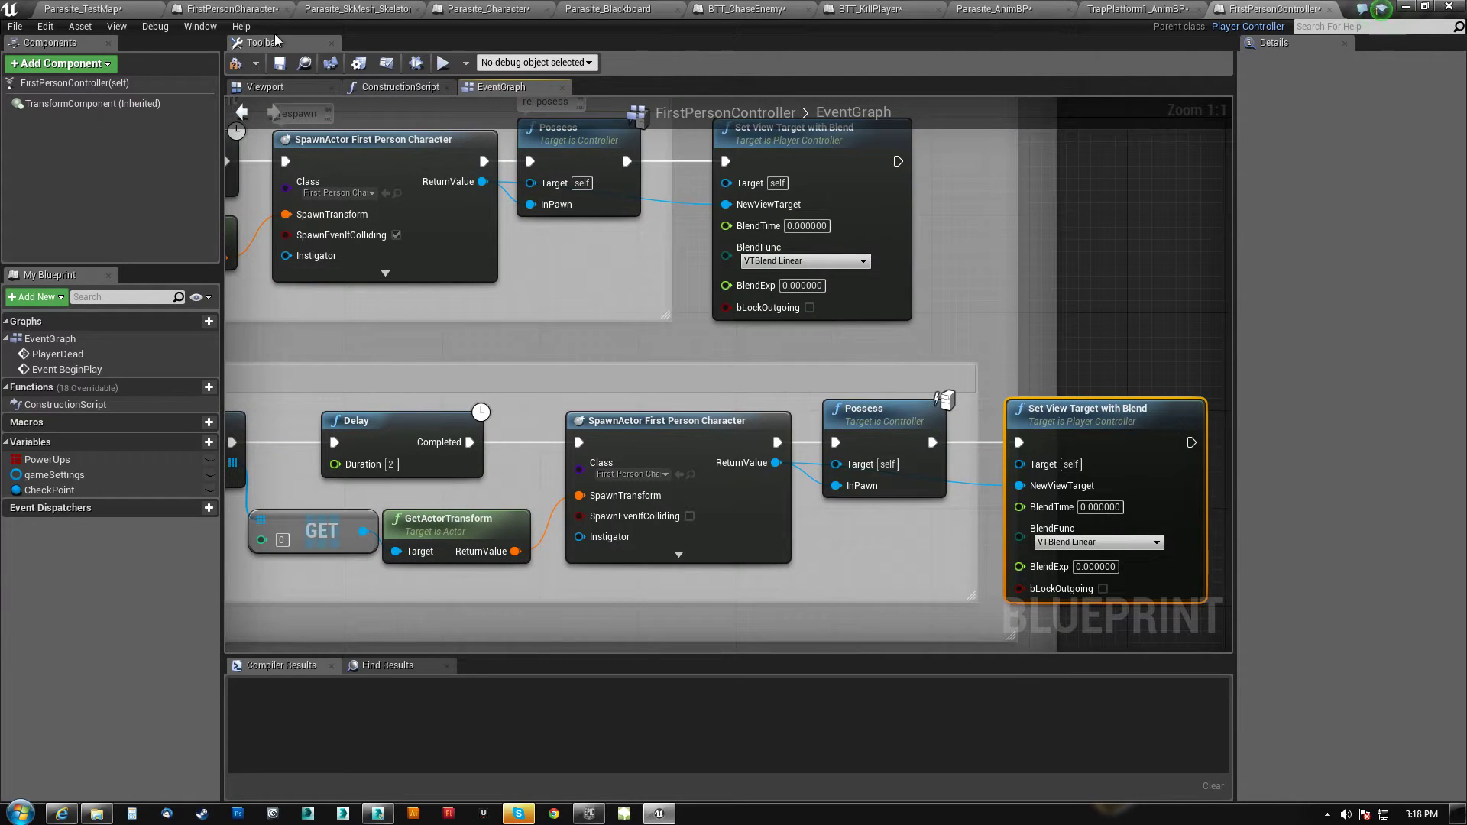
click(123, 9)
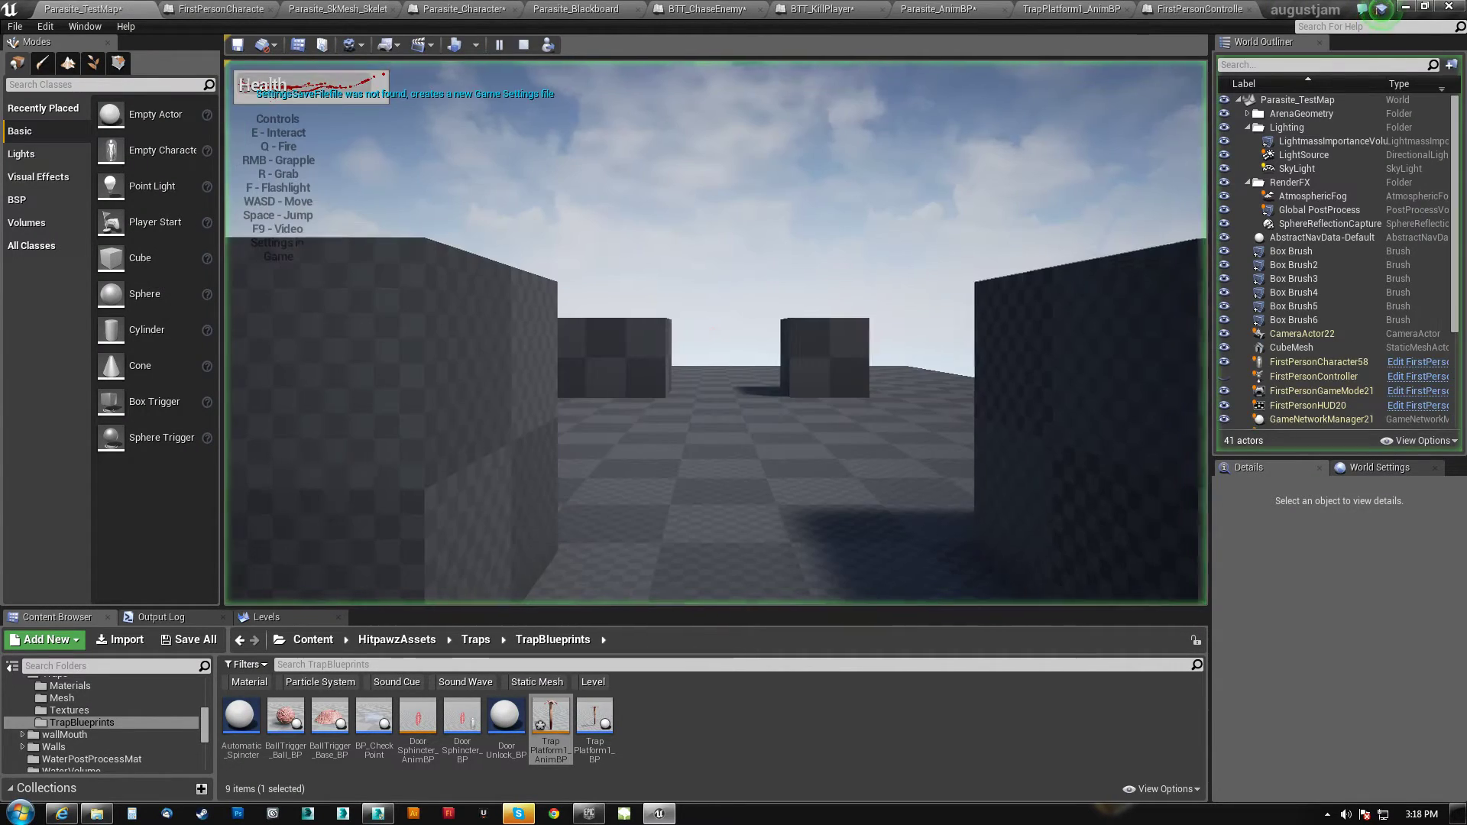
click(589, 168)
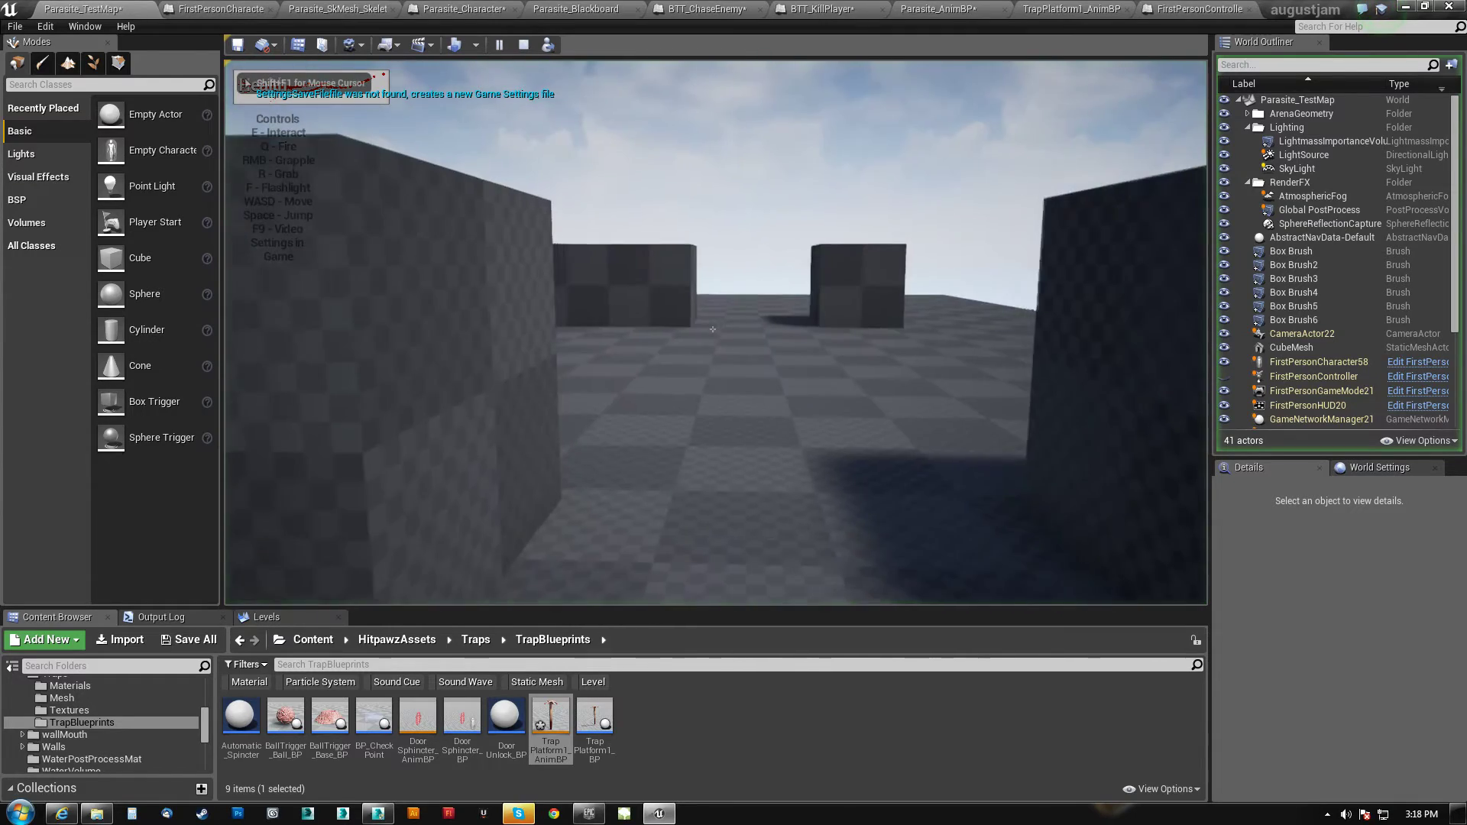
key(w)
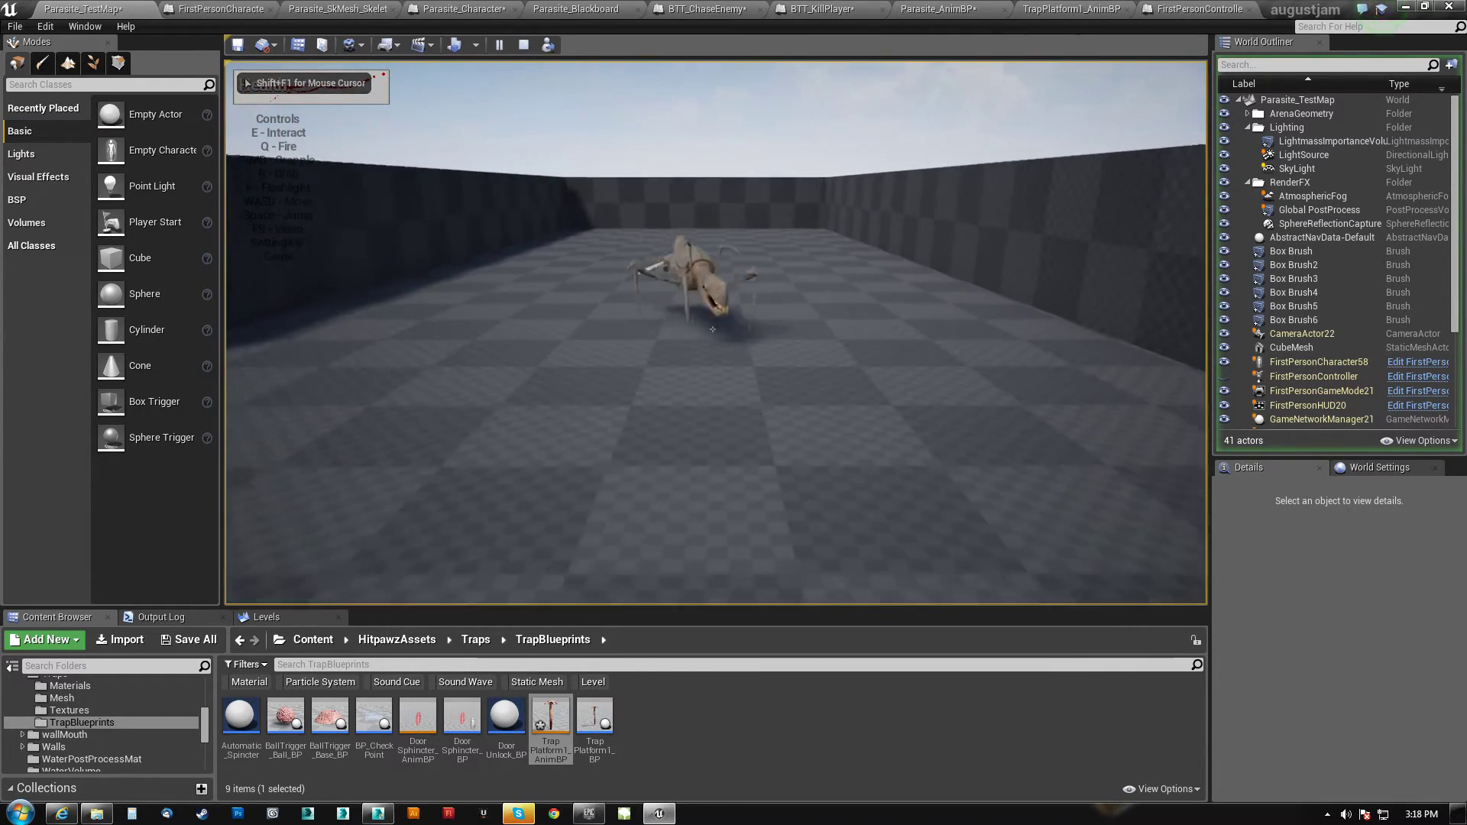
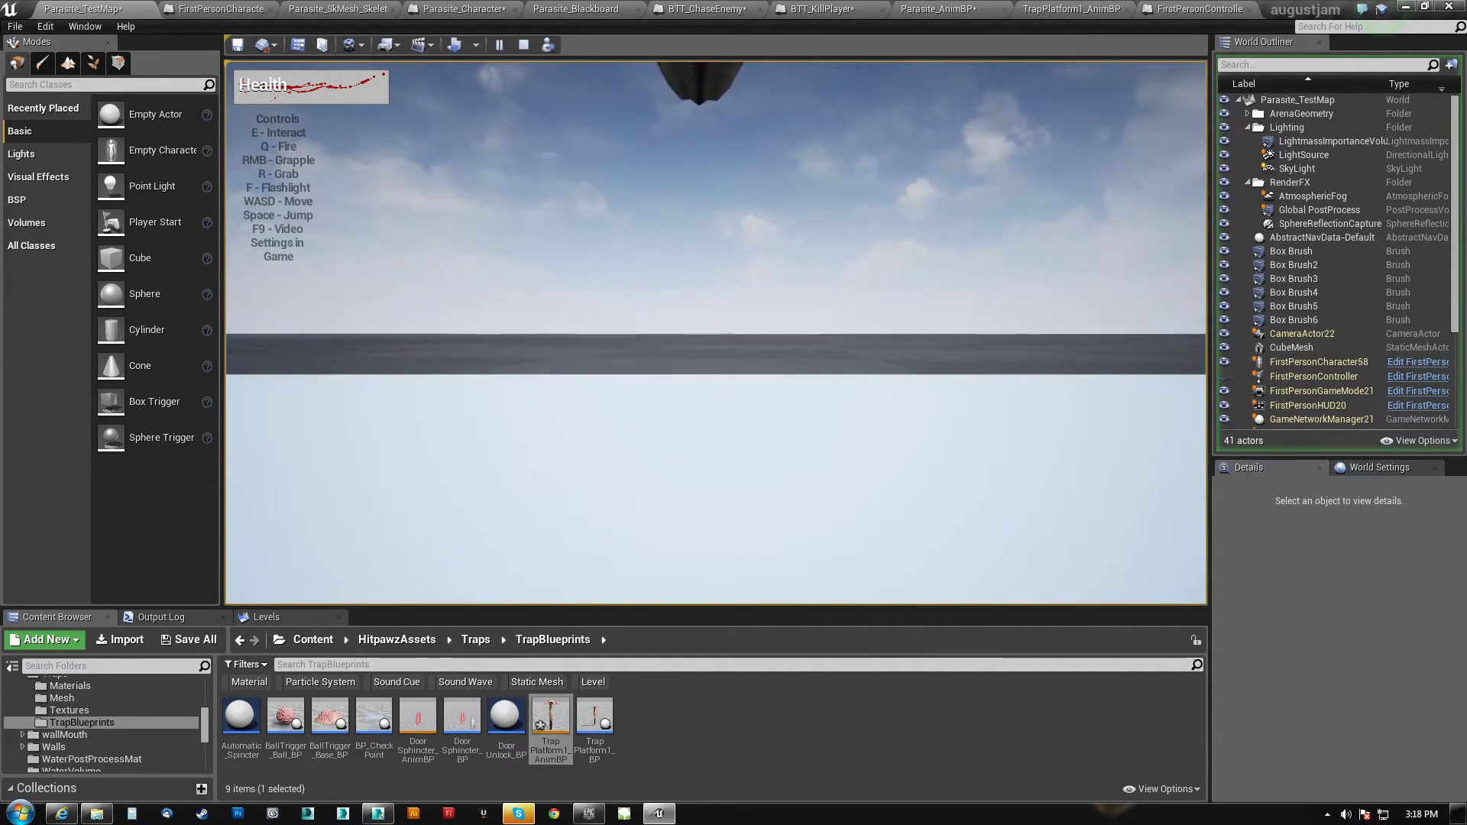
key(Escape)
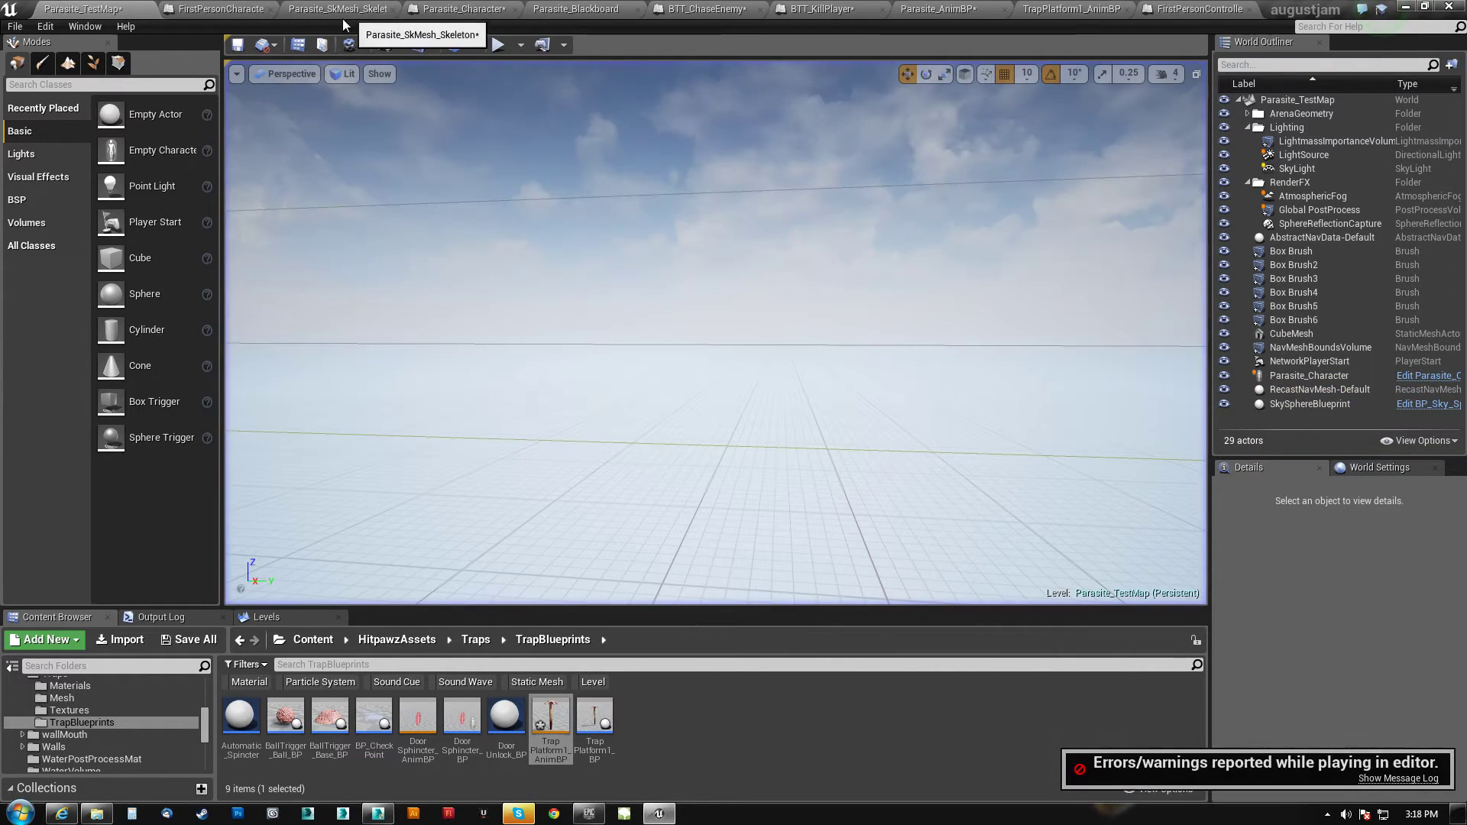
Review the respawn and PlayerDead chains in FirstPersonController, and look through FirstPersonCharacter's event graph for the Damage Event
click(1212, 11)
right_drag(472, 489, 808, 408)
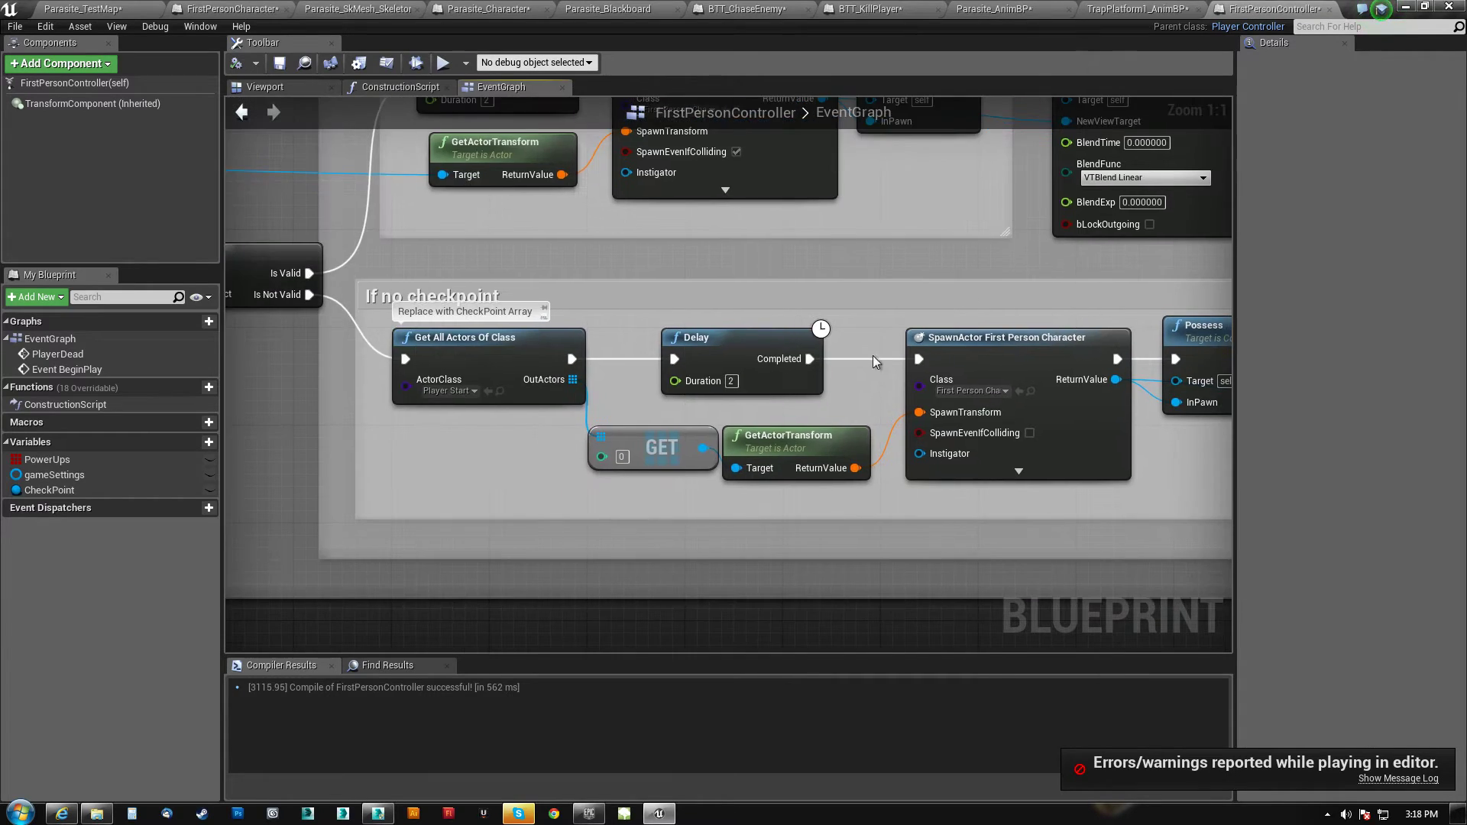
scroll(809, 408, down, 3)
right_drag(470, 471, 1107, 469)
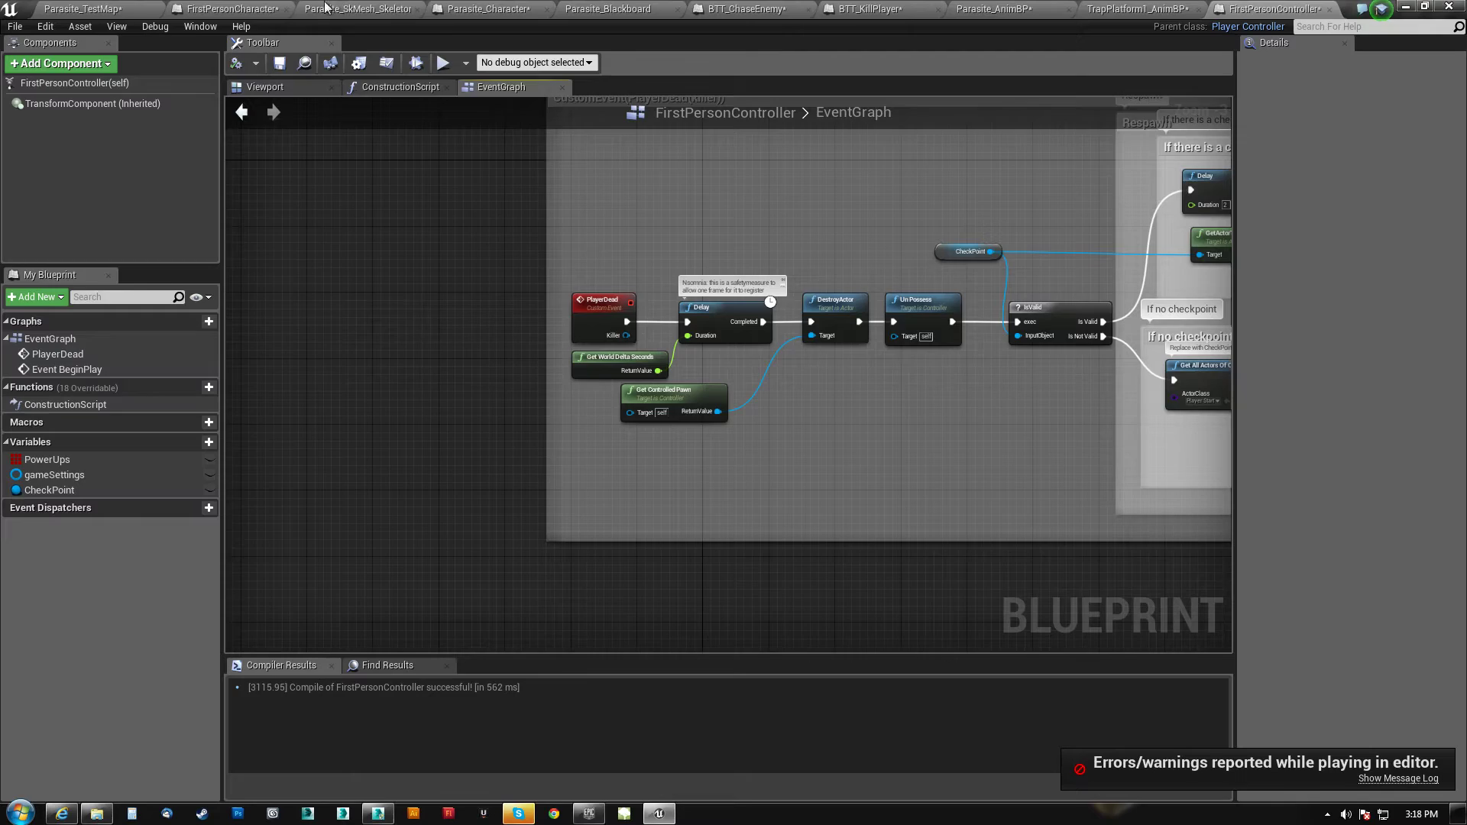
drag(231, 11, 342, 9)
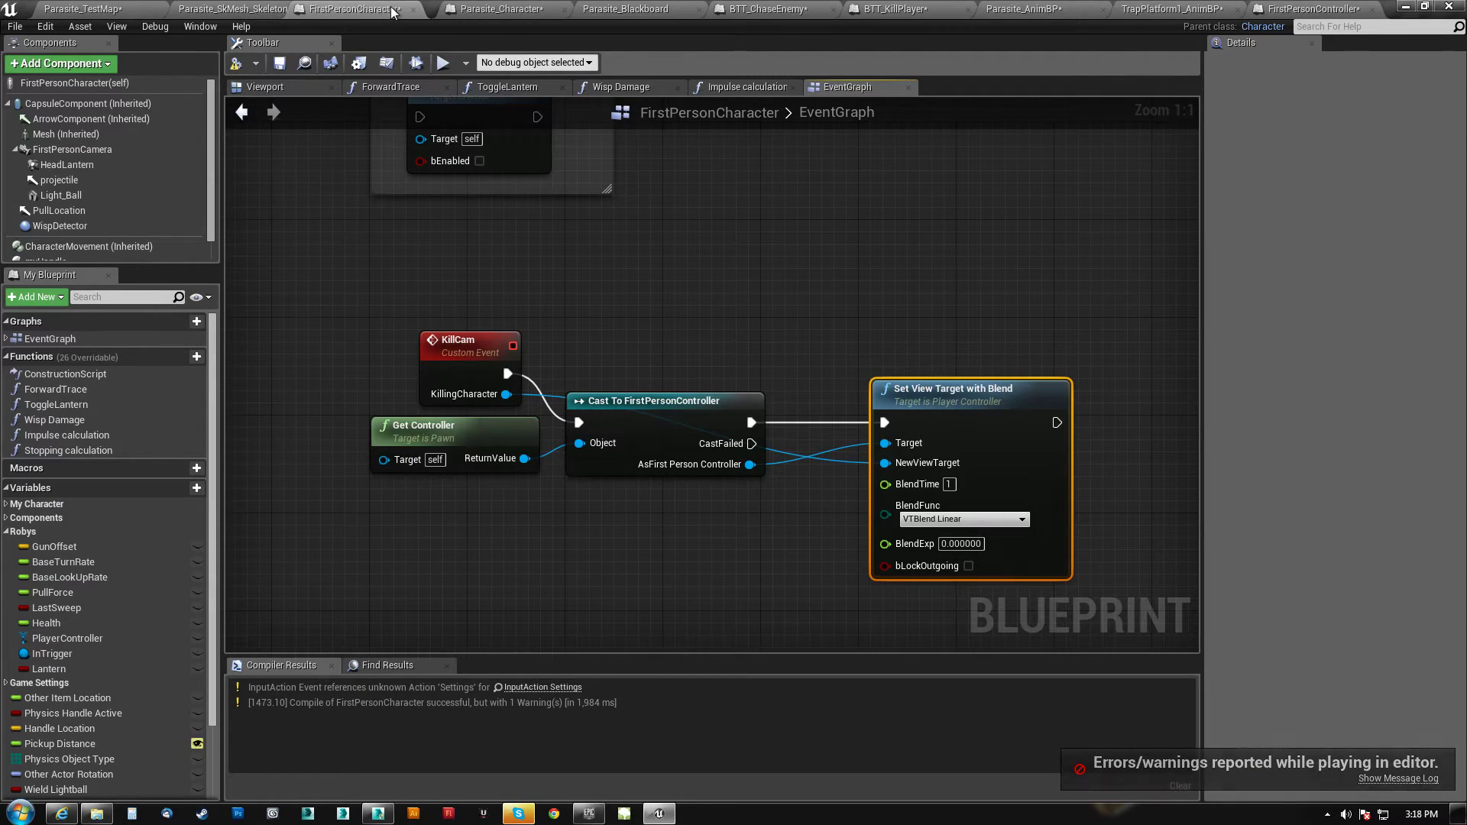
right_drag(626, 336, 728, 510)
scroll(749, 493, down, 5)
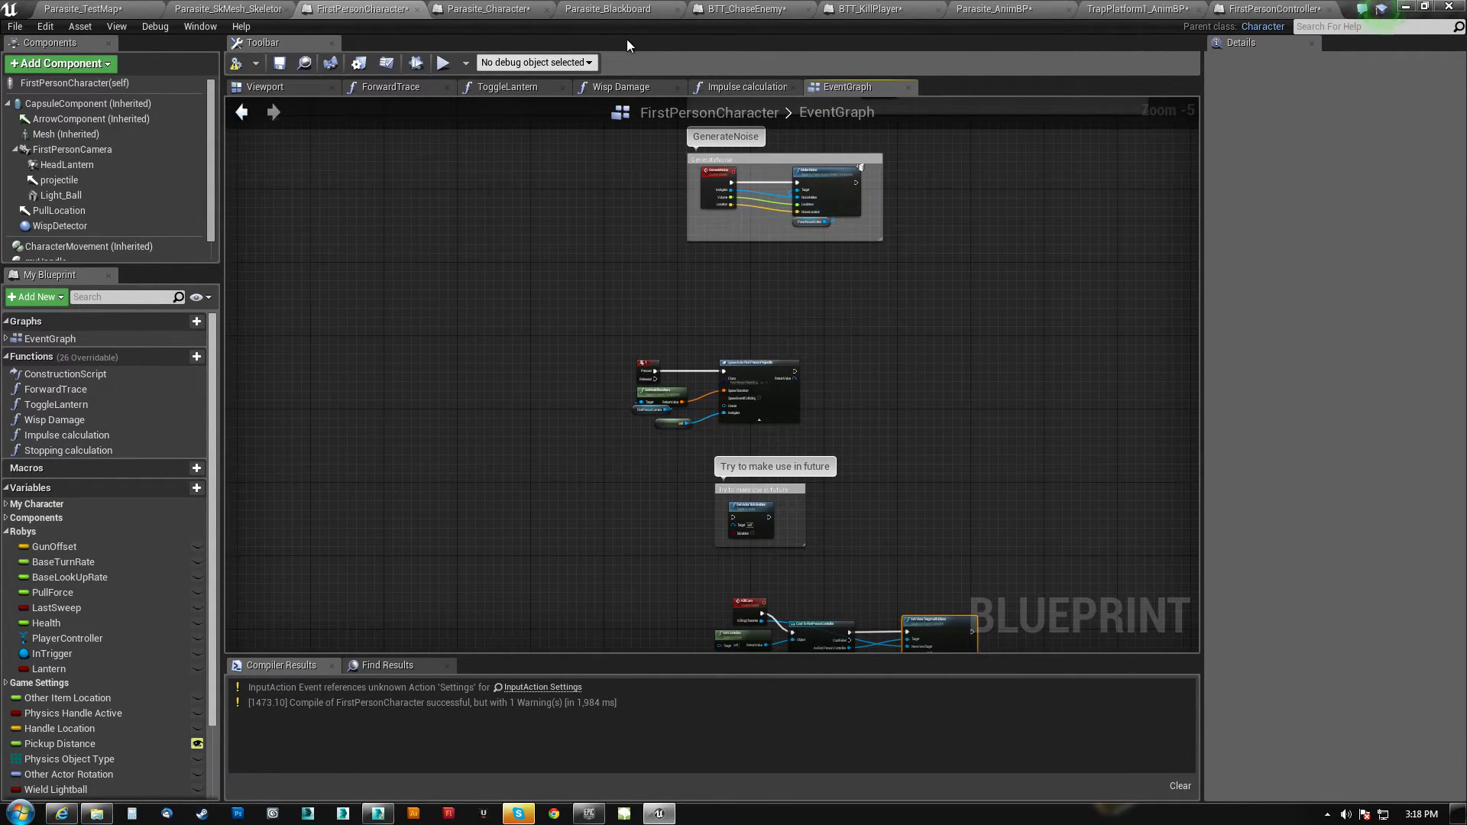
right_drag(1145, 309, 666, 408)
scroll(633, 429, down, 6)
right_drag(946, 293, 916, 492)
scroll(686, 334, up, 3)
right_drag(943, 258, 456, 601)
right_drag(647, 385, 283, 536)
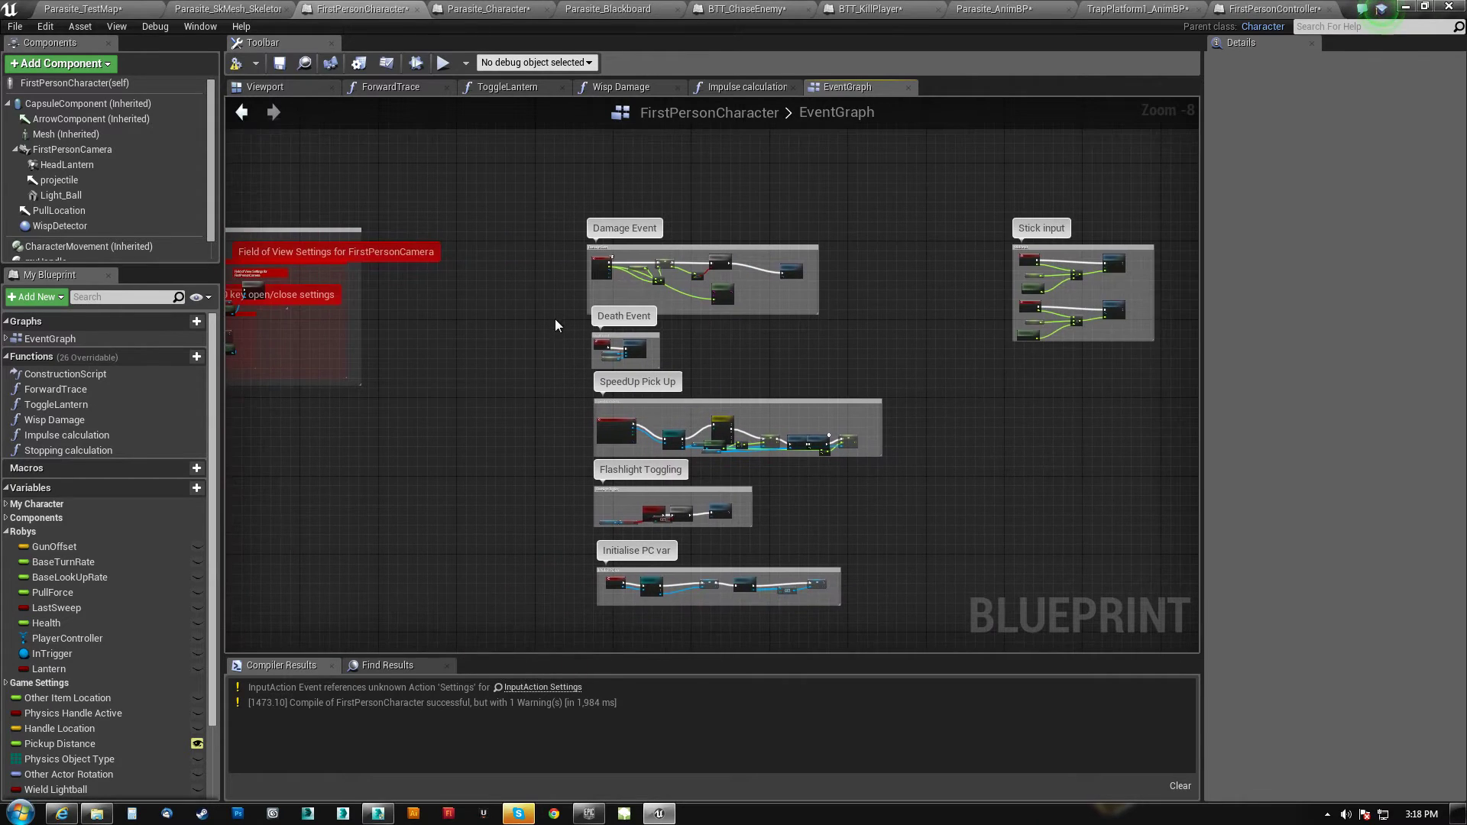
Add a Print String node below the Death call in FirstPersonCharacter's Damage Event
scroll(569, 324, up, 7)
scroll(811, 320, up, 1)
right_drag(904, 289, 413, 458)
right_click(969, 400)
text(print)
key(Return)
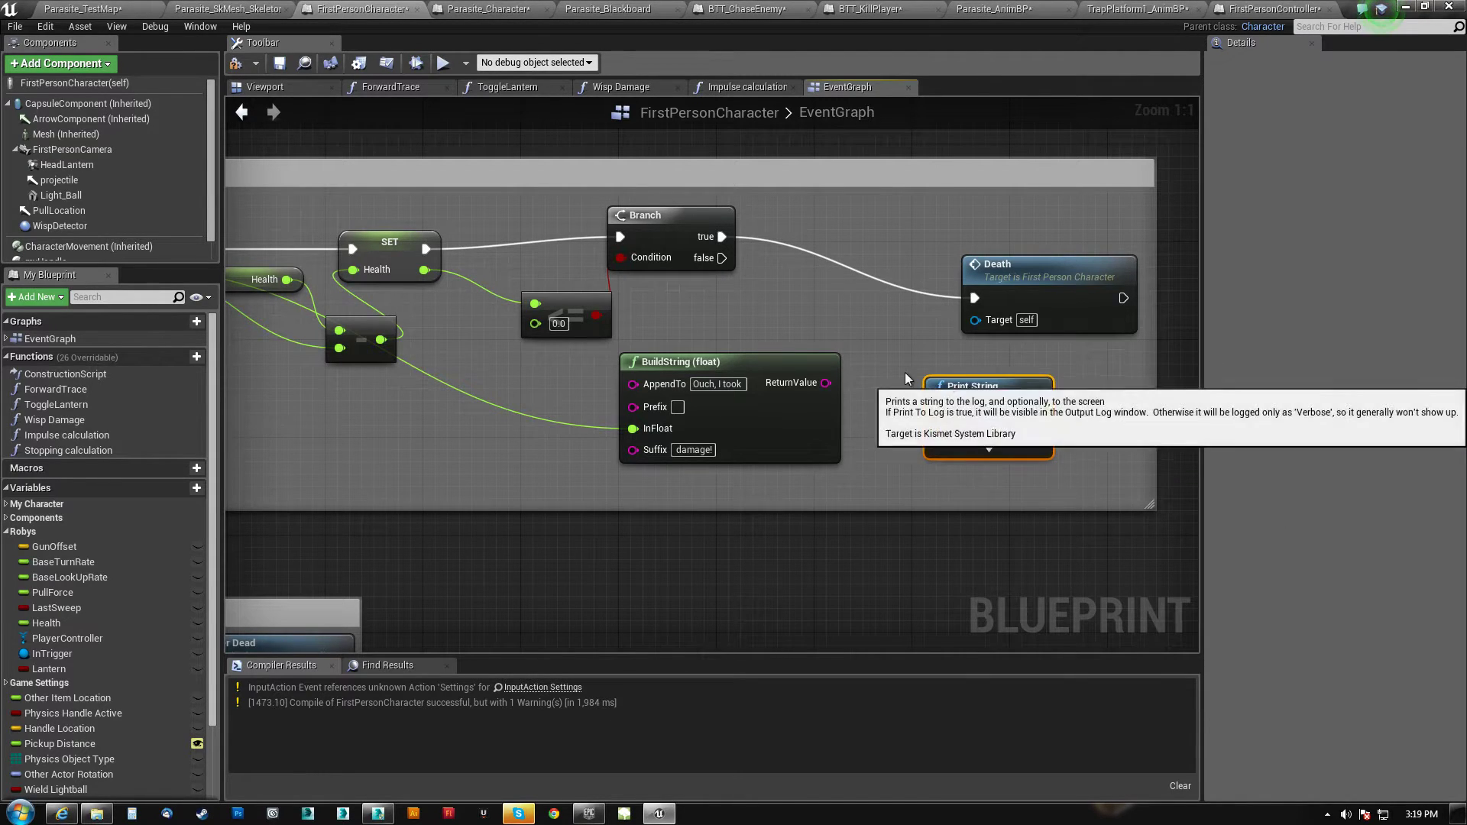
Run Print String after the Branch's false output and after Death, feed InString from BuildString's ReturnValue, and align Death with the Branch
right_drag(738, 309, 873, 271)
drag(871, 238, 1059, 368)
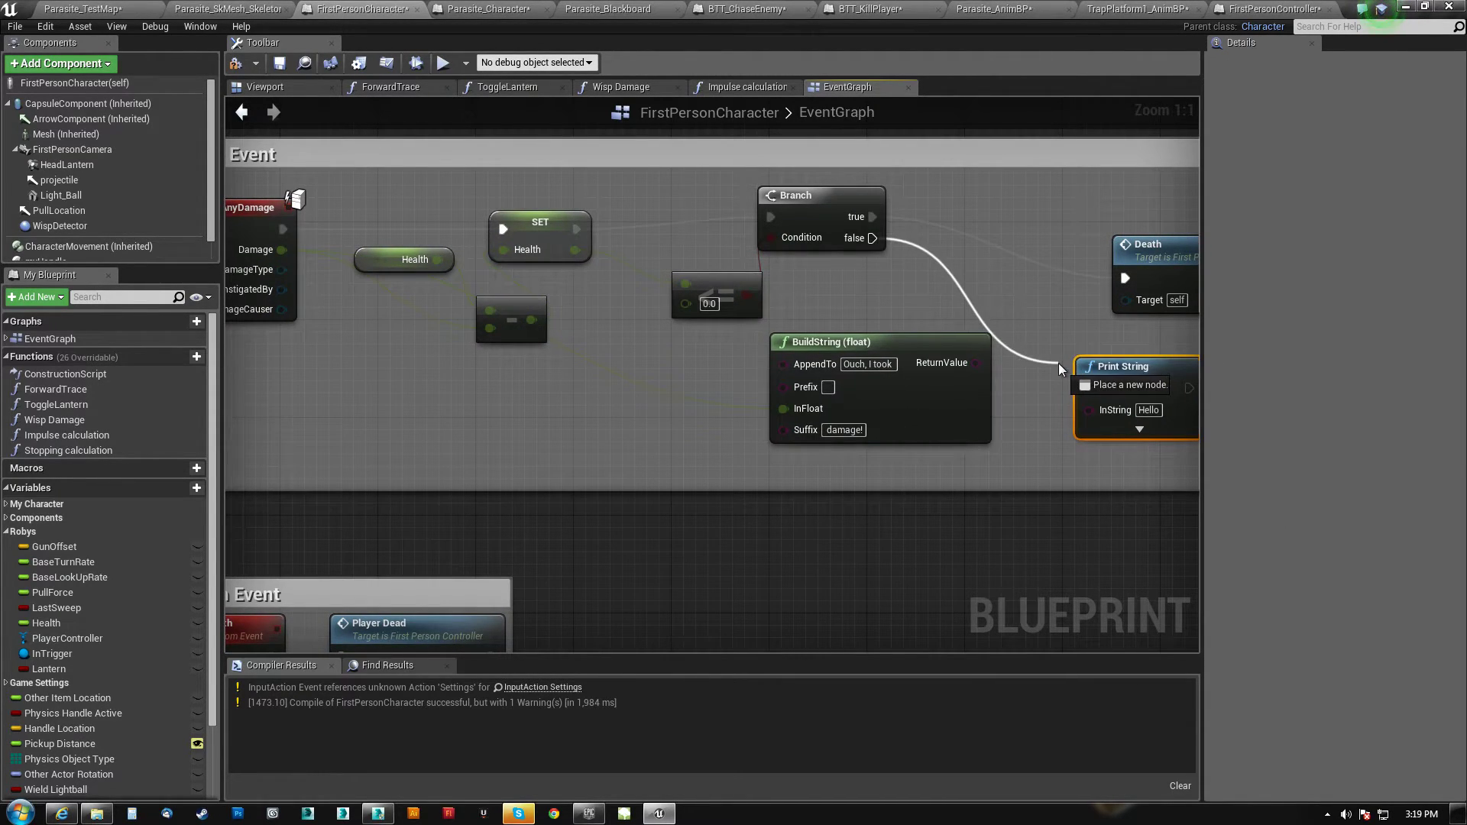
click(982, 244)
right_drag(986, 249, 764, 256)
drag(933, 375, 755, 371)
drag(650, 245, 661, 252)
drag(1108, 359, 1108, 360)
drag(1006, 267, 957, 204)
Check the AppendTo and Suffix texts of the BuildString node in the Damage Event
right_drag(576, 264, 818, 205)
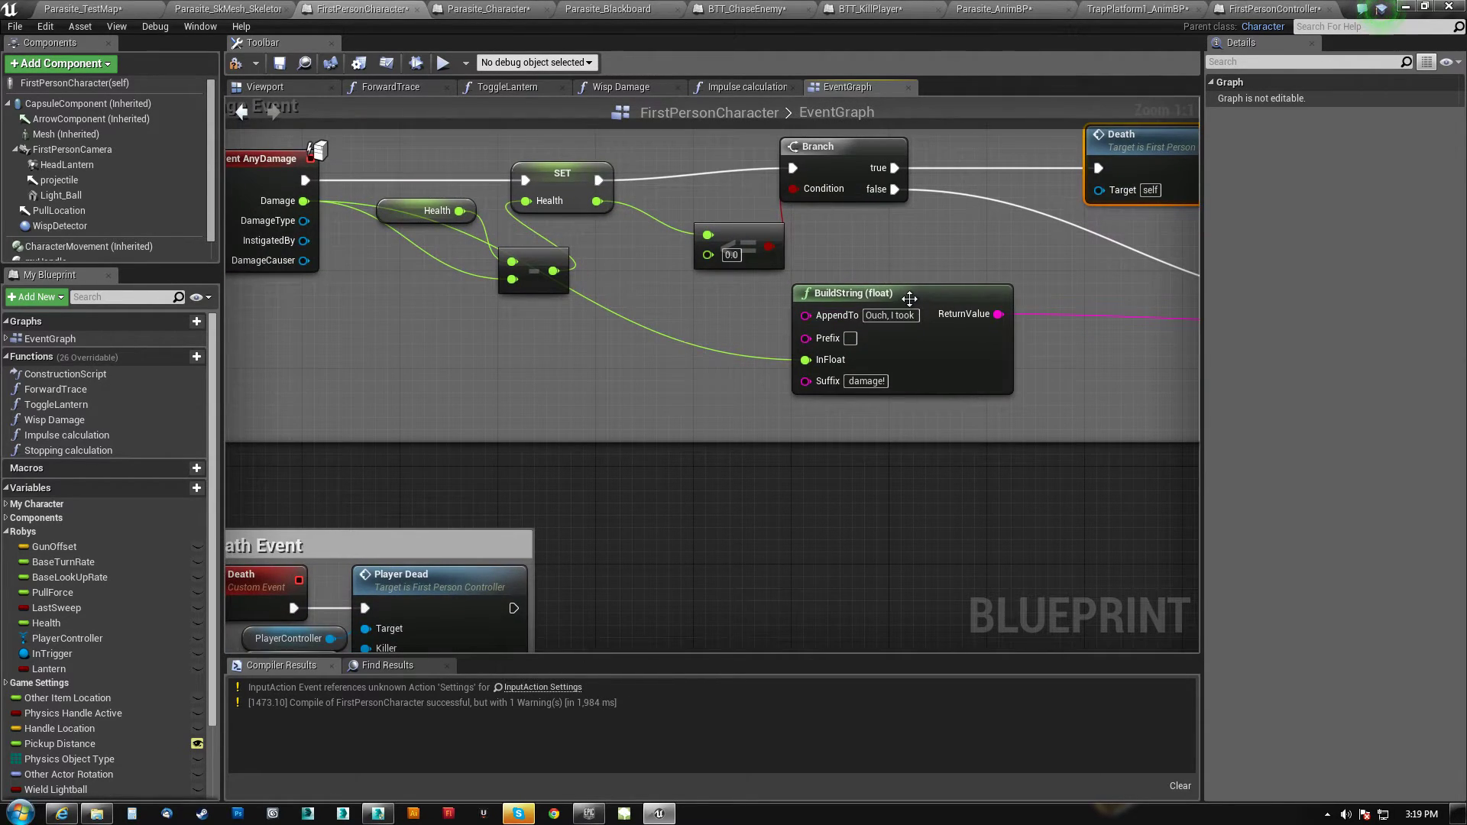
click(908, 298)
right_drag(599, 368, 667, 364)
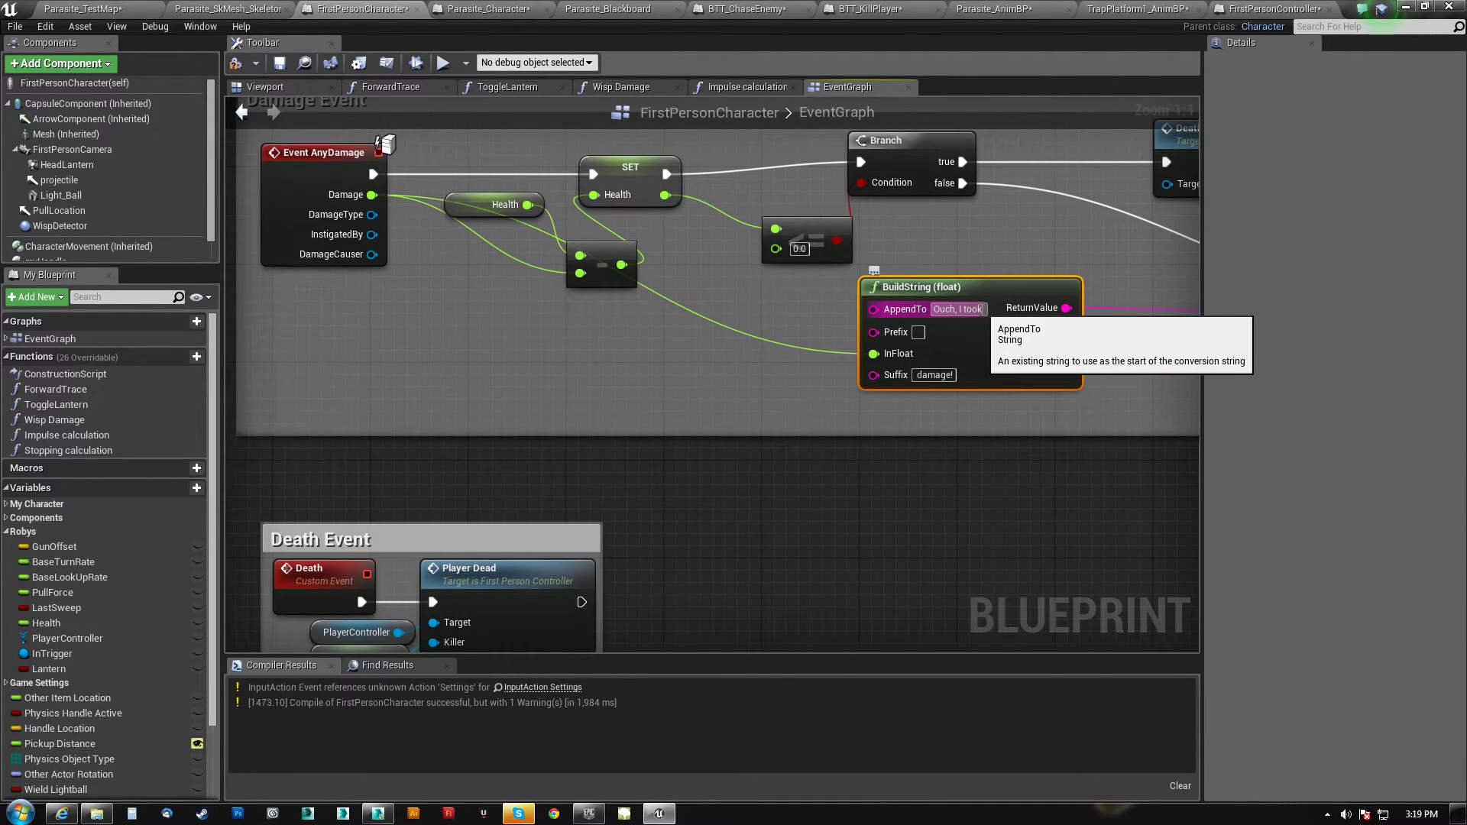
click(958, 309)
key(End)
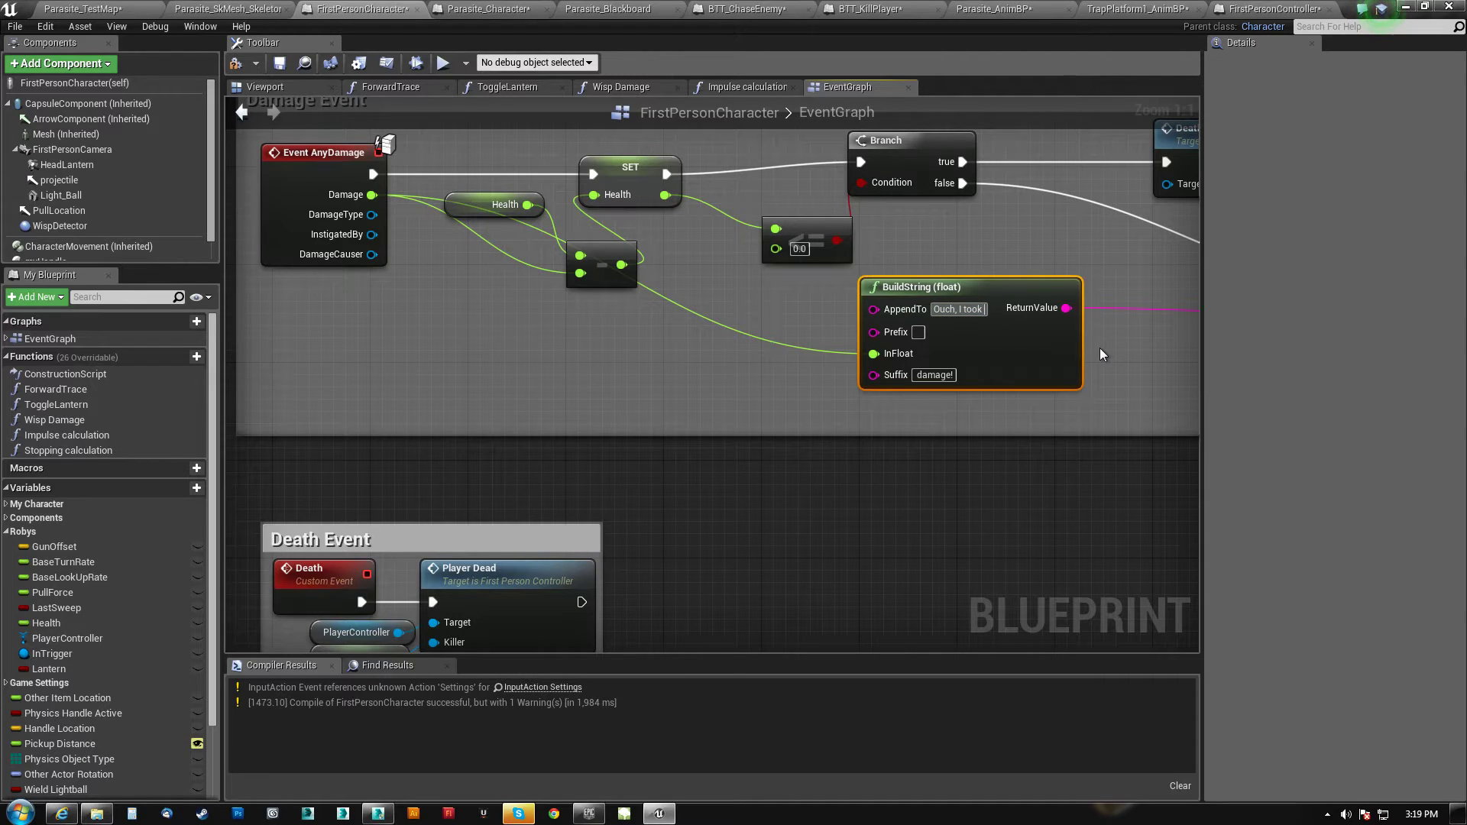
click(919, 375)
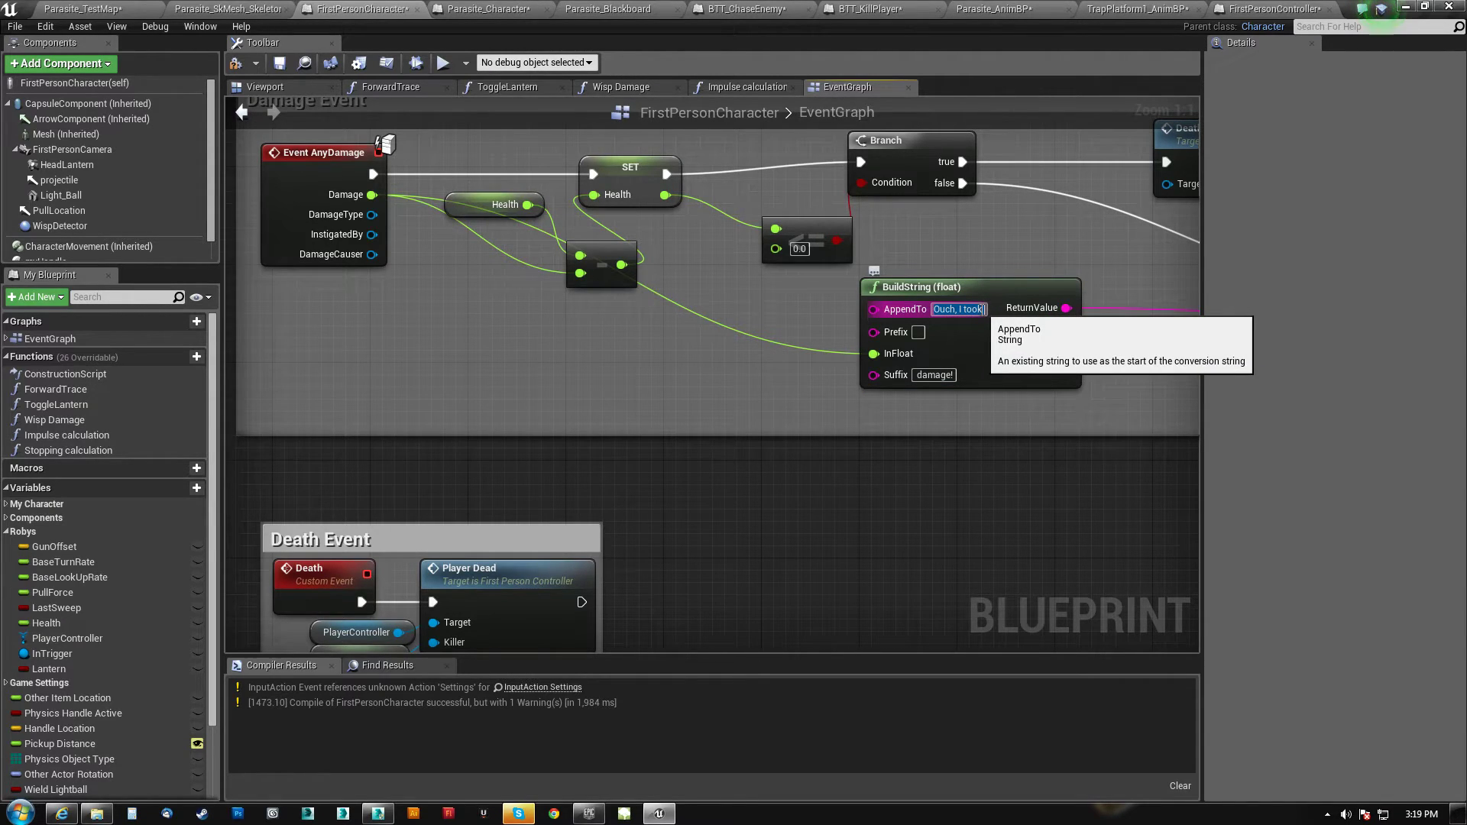
Compile FirstPersonCharacter and play-test the parasite's attack with the damage printout in Parasite_TestMap
scroll(1048, 486, down, 2)
right_drag(1171, 472, 731, 458)
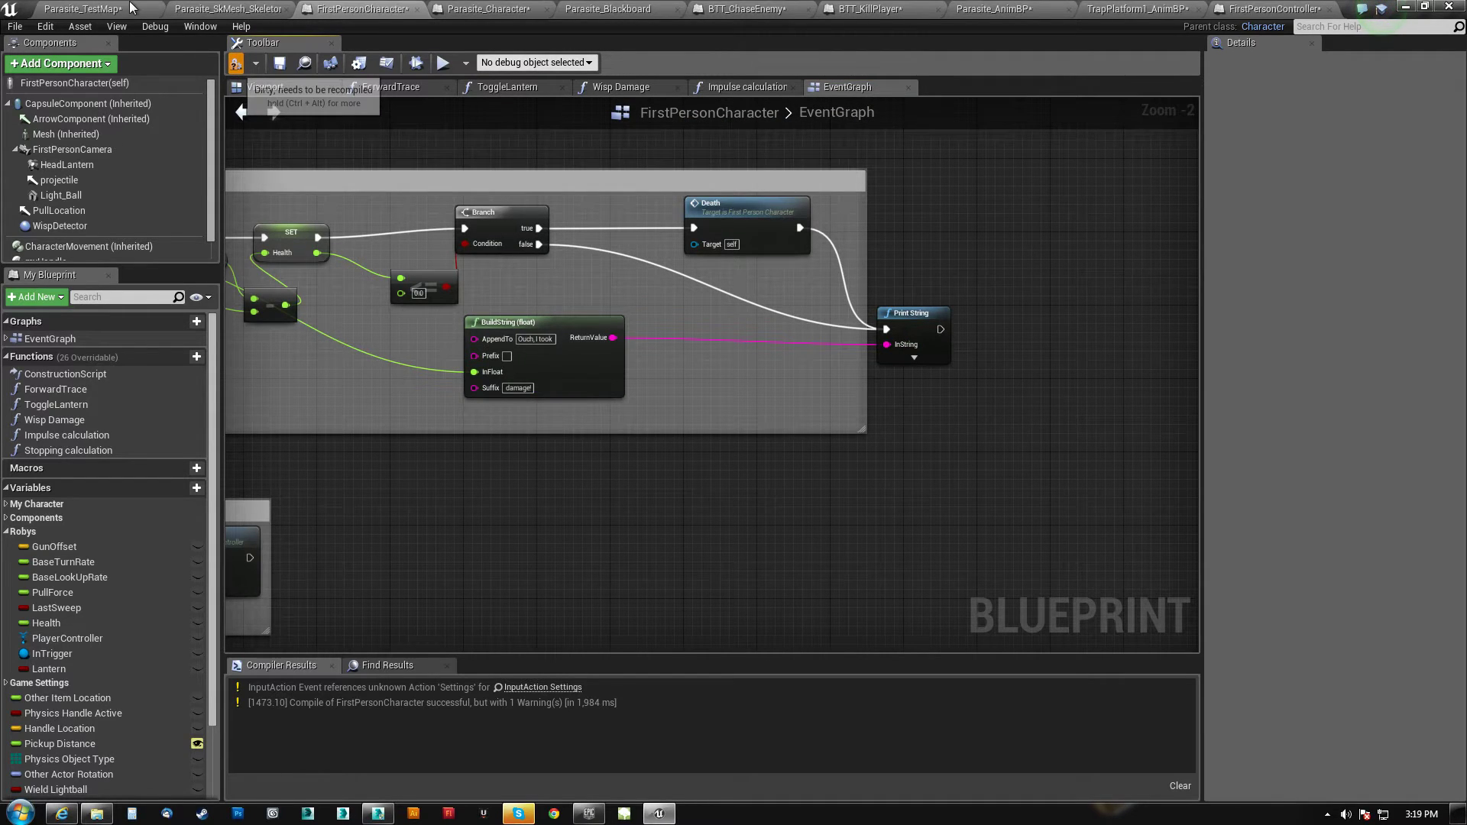
right_drag(350, 372, 717, 390)
click(99, 8)
click(500, 48)
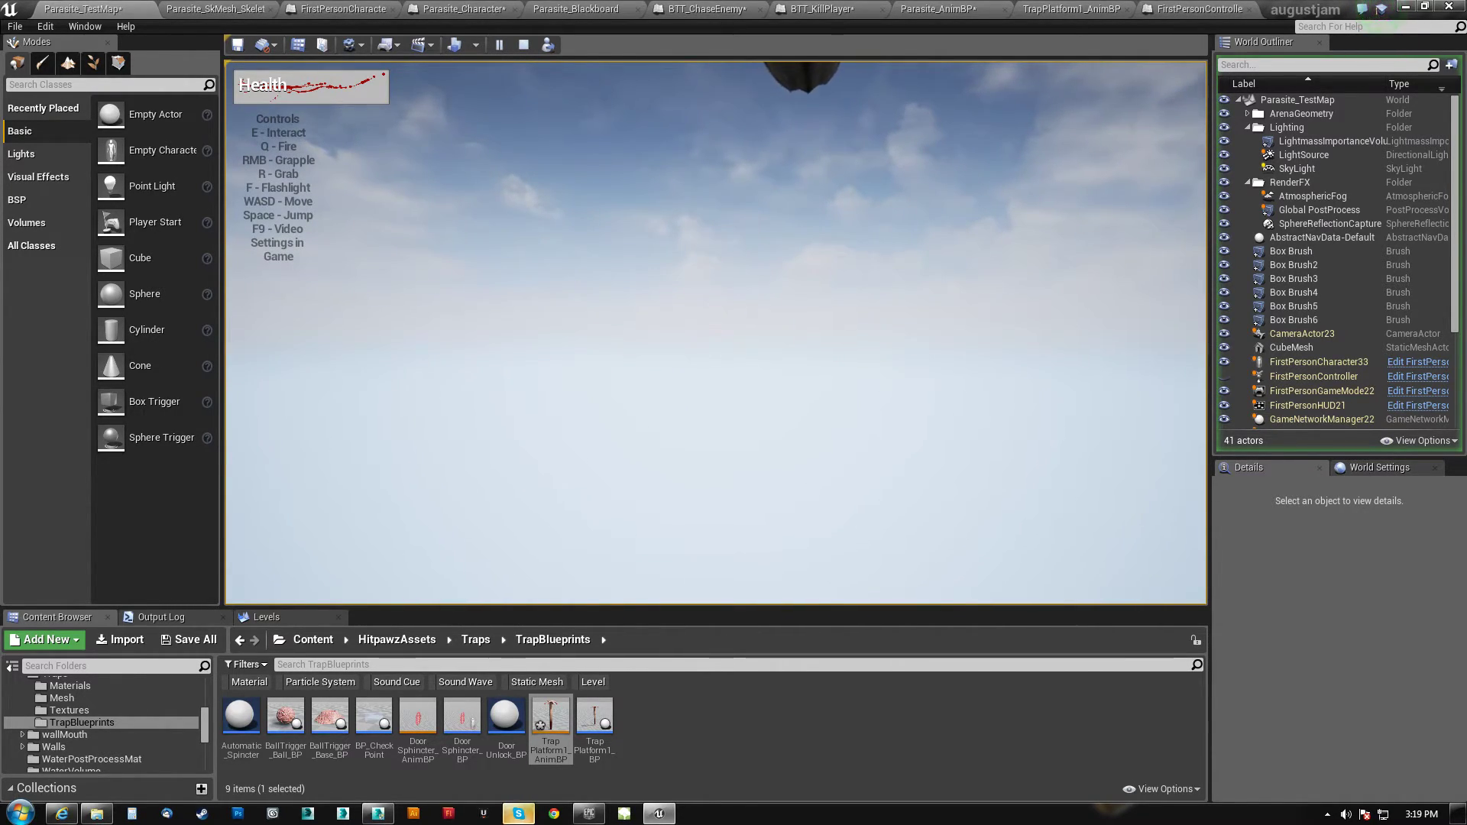
key(Escape)
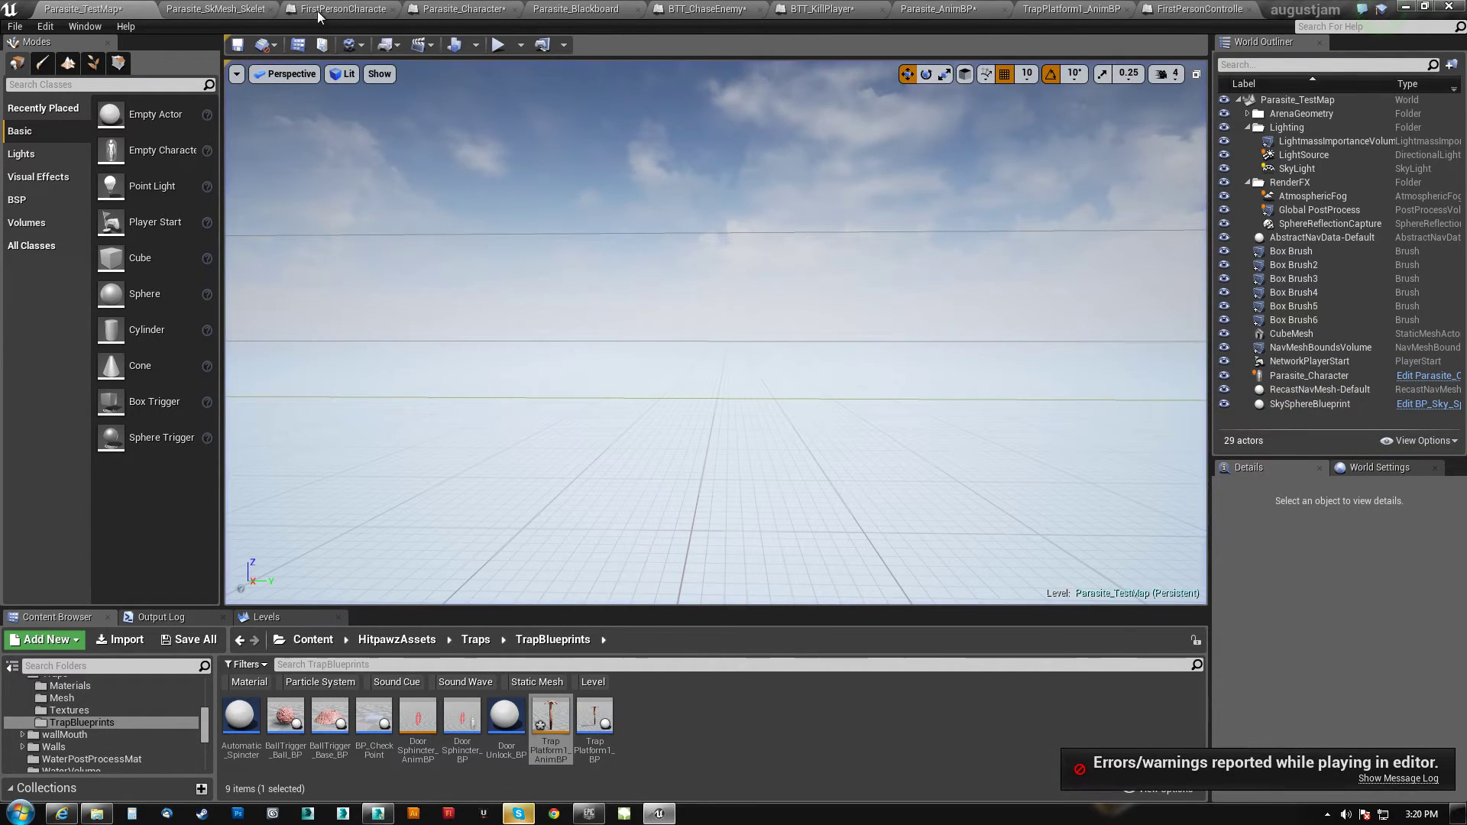
In Parasite_Character's KillPlayer chain, add a self reference and connect it to Get AIController's ControlledActor input
click(511, 8)
right_drag(530, 318, 731, 271)
scroll(602, 338, up, 3)
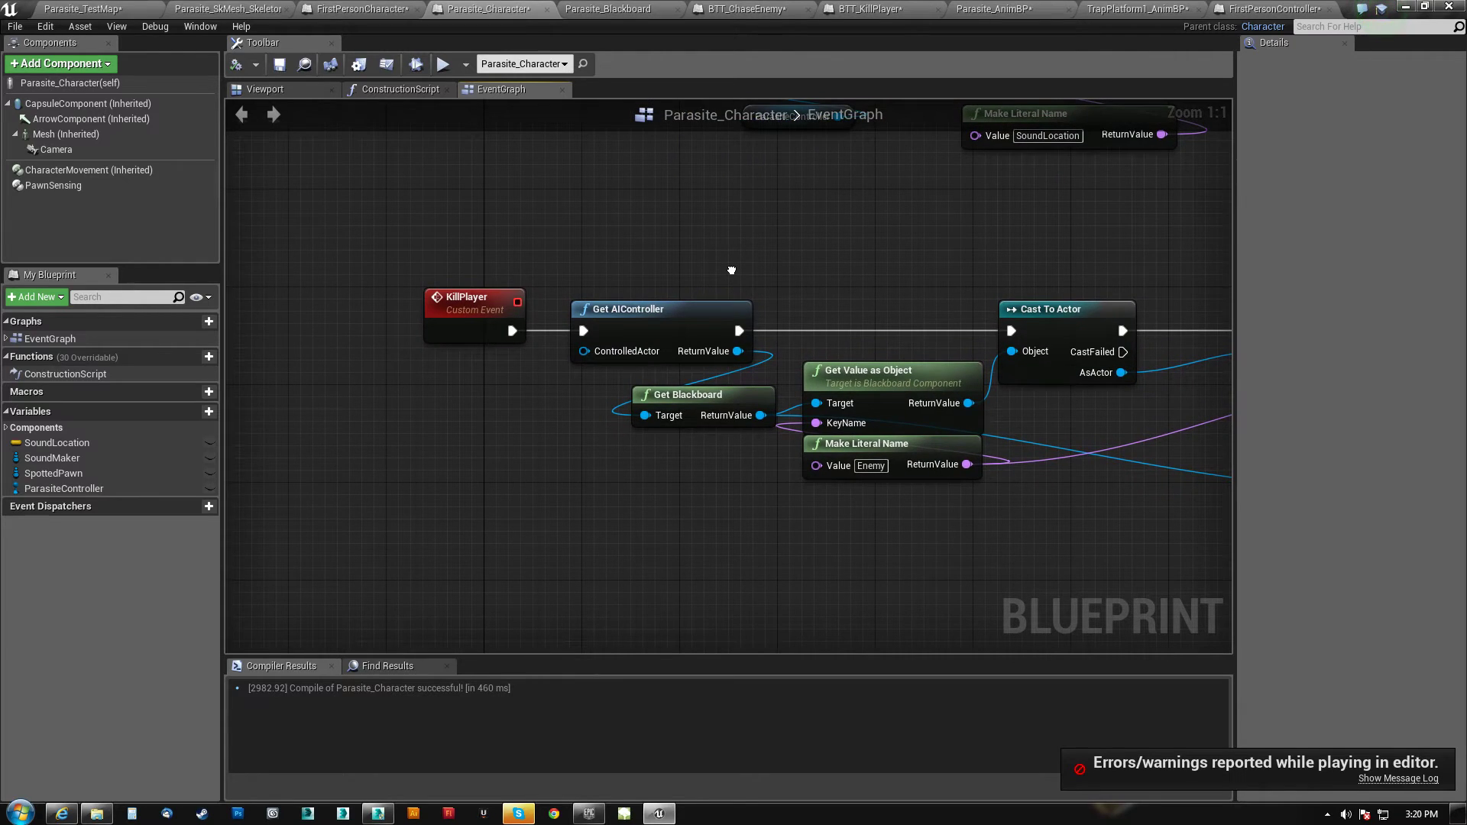
drag(682, 311, 666, 314)
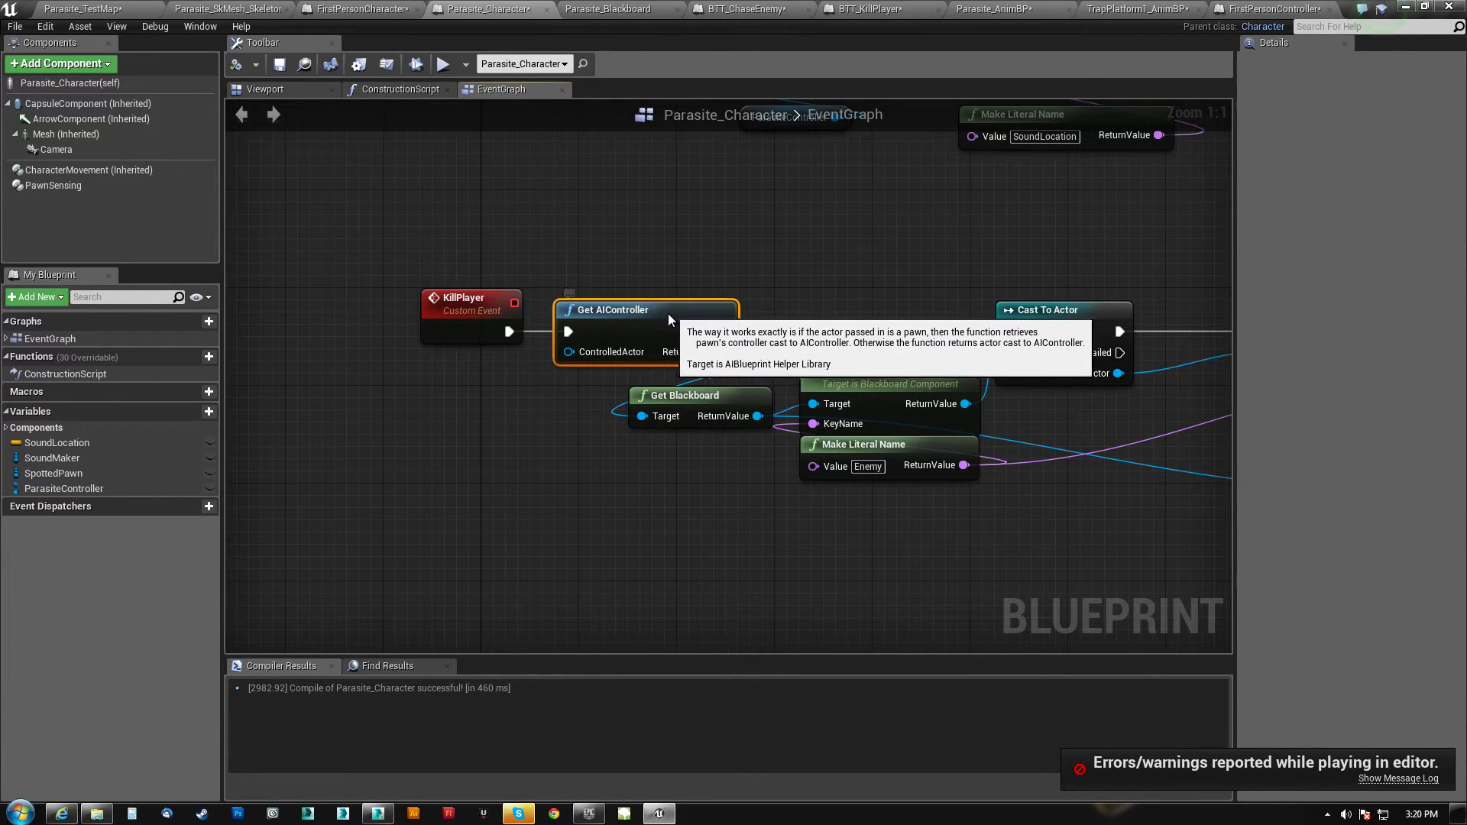
right_drag(380, 399, 445, 416)
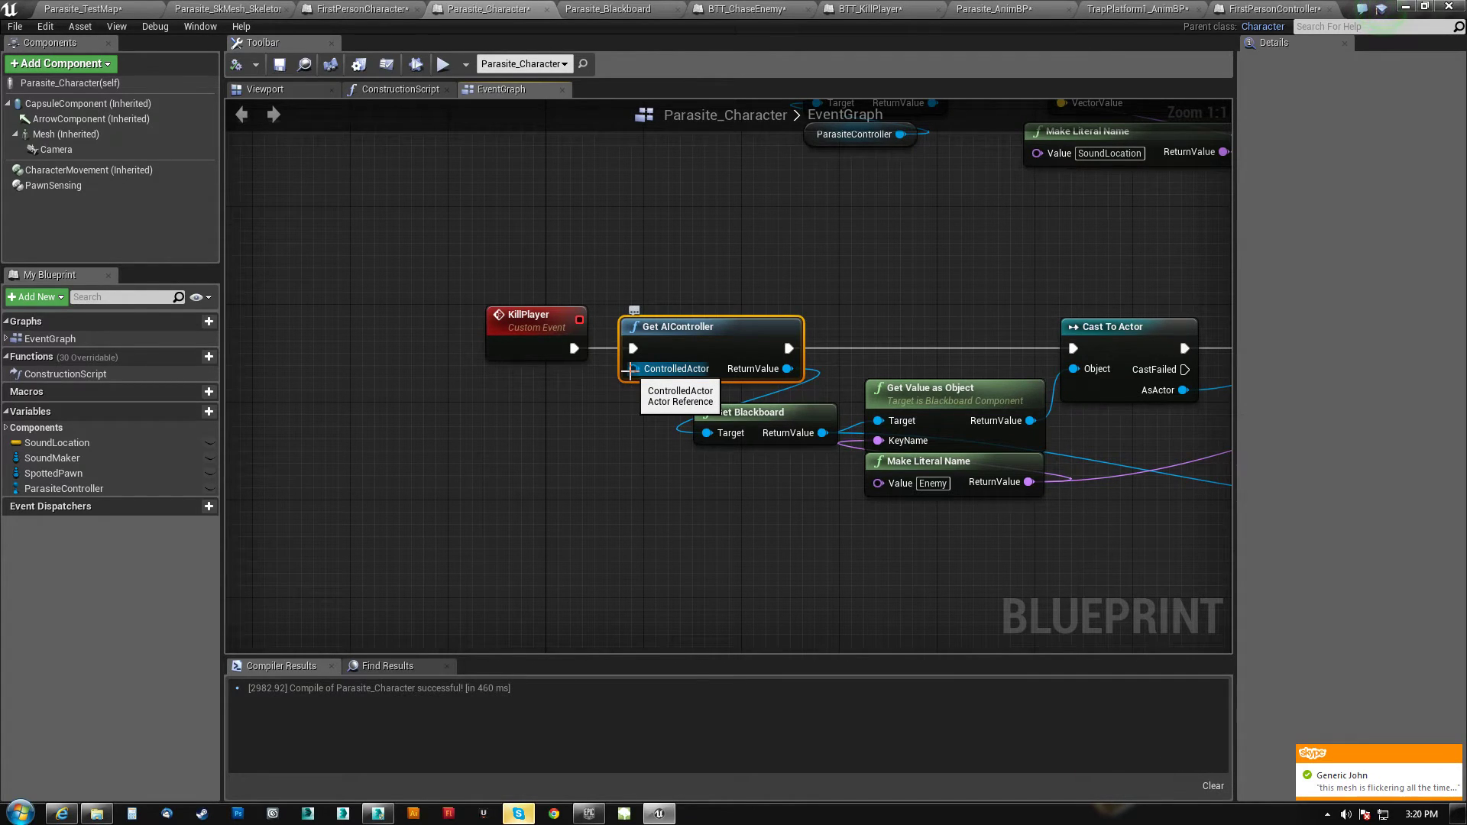
right_click(452, 420)
text(self)
key(Return)
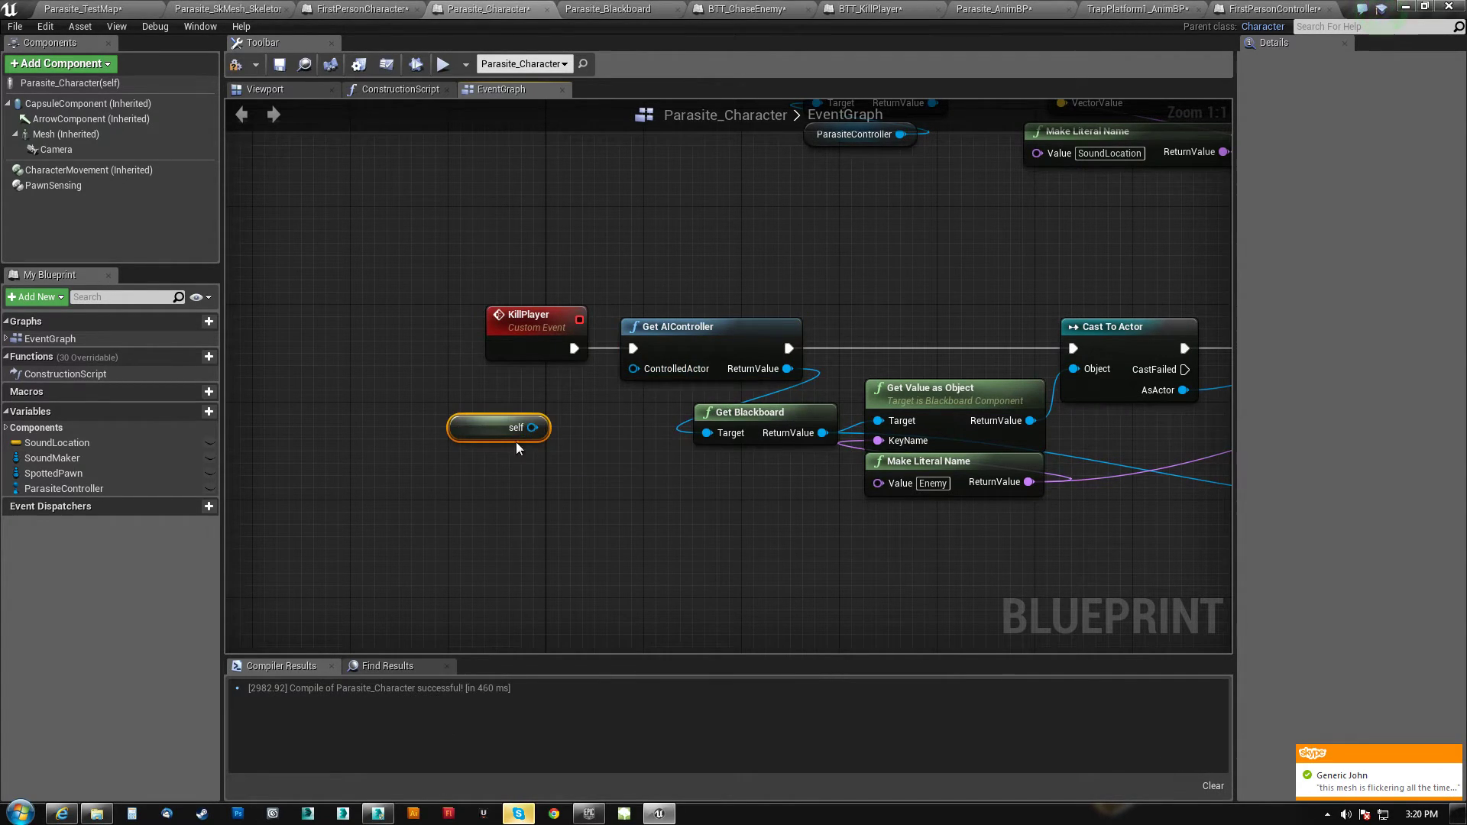
drag(534, 428, 621, 375)
drag(476, 430, 517, 382)
click(716, 348)
Tidy the KillPlayer chain by moving Apply Damage closer to Cast To Actor, and compile Parasite_Character
right_drag(839, 288, 708, 255)
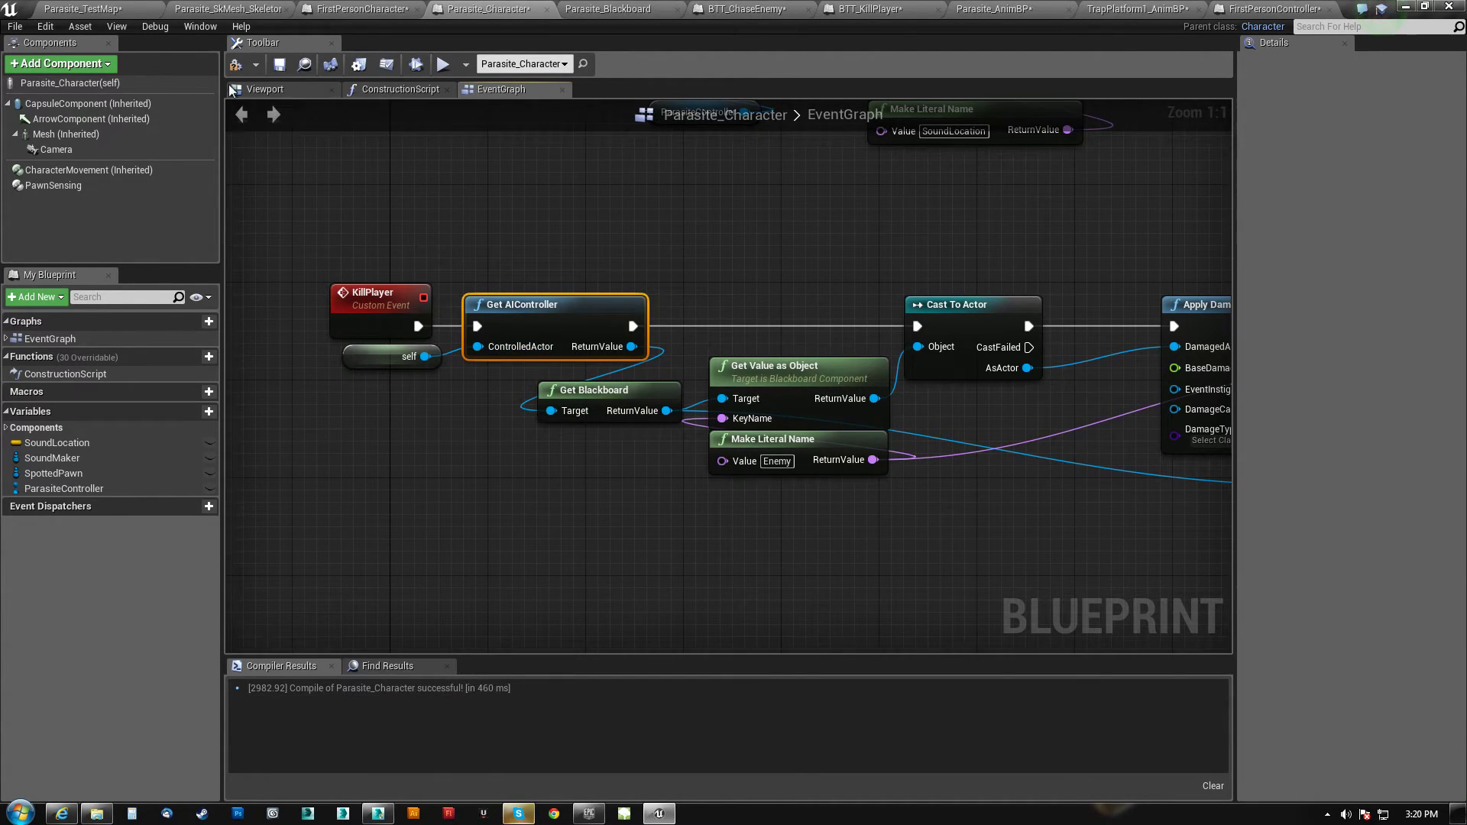
right_drag(616, 203, 553, 222)
drag(686, 433, 698, 446)
right_drag(908, 441, 656, 423)
drag(788, 278, 737, 279)
right_drag(997, 383, 813, 380)
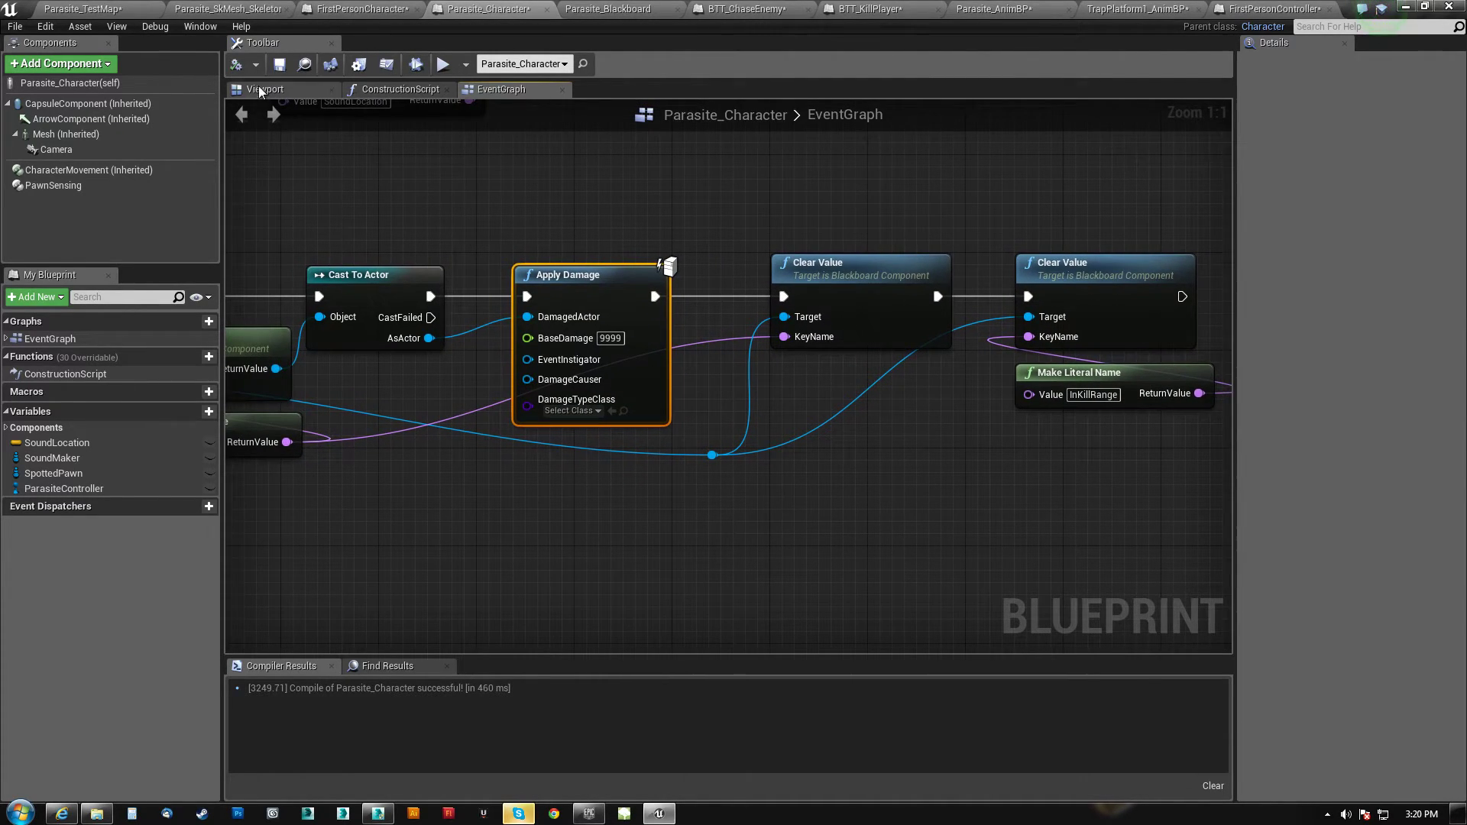
Play-test Parasite_TestMap again, moving the player around the blocks to test the parasite's kill and the respawn
click(91, 9)
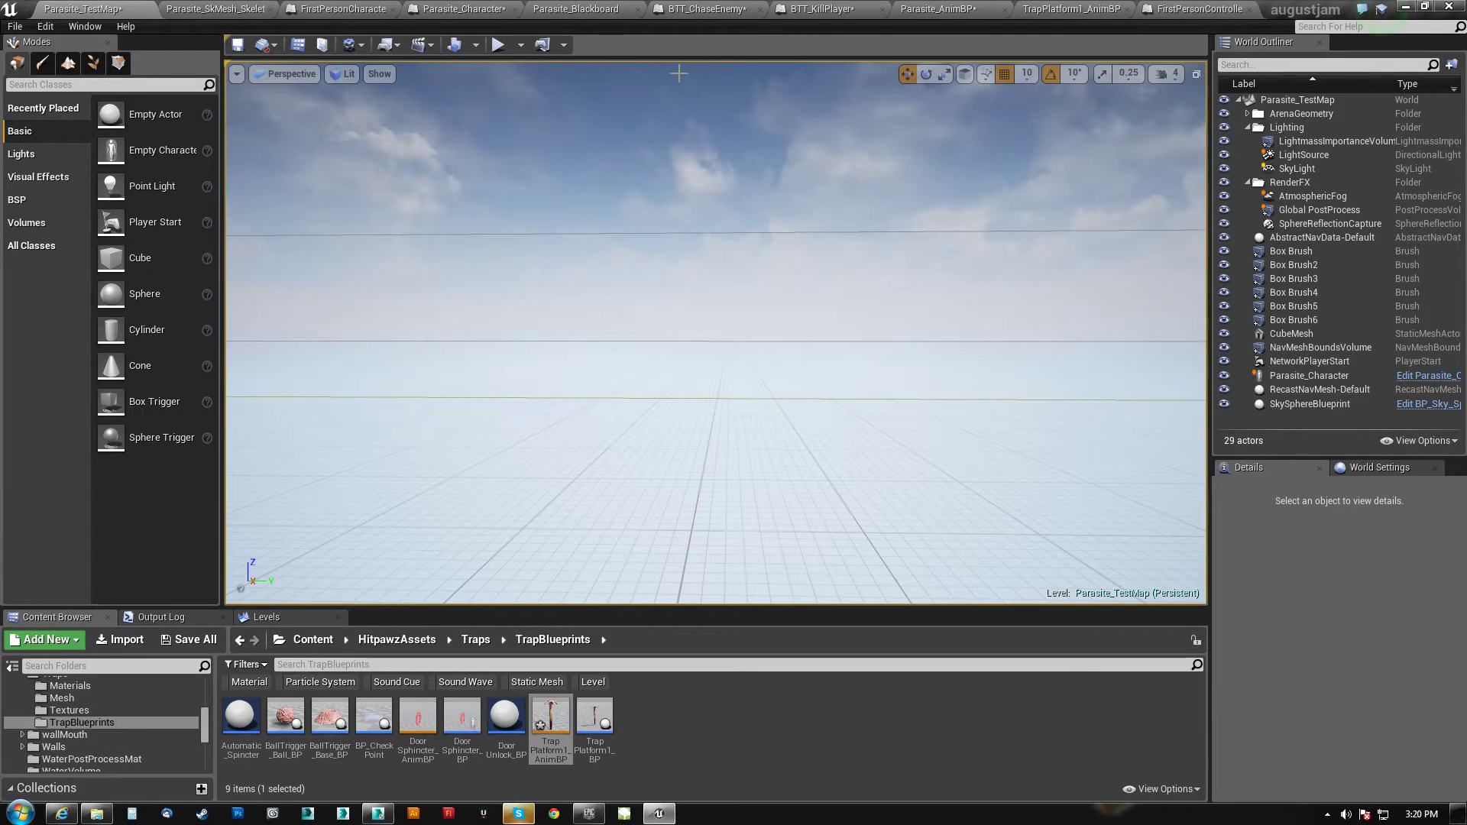
click(497, 46)
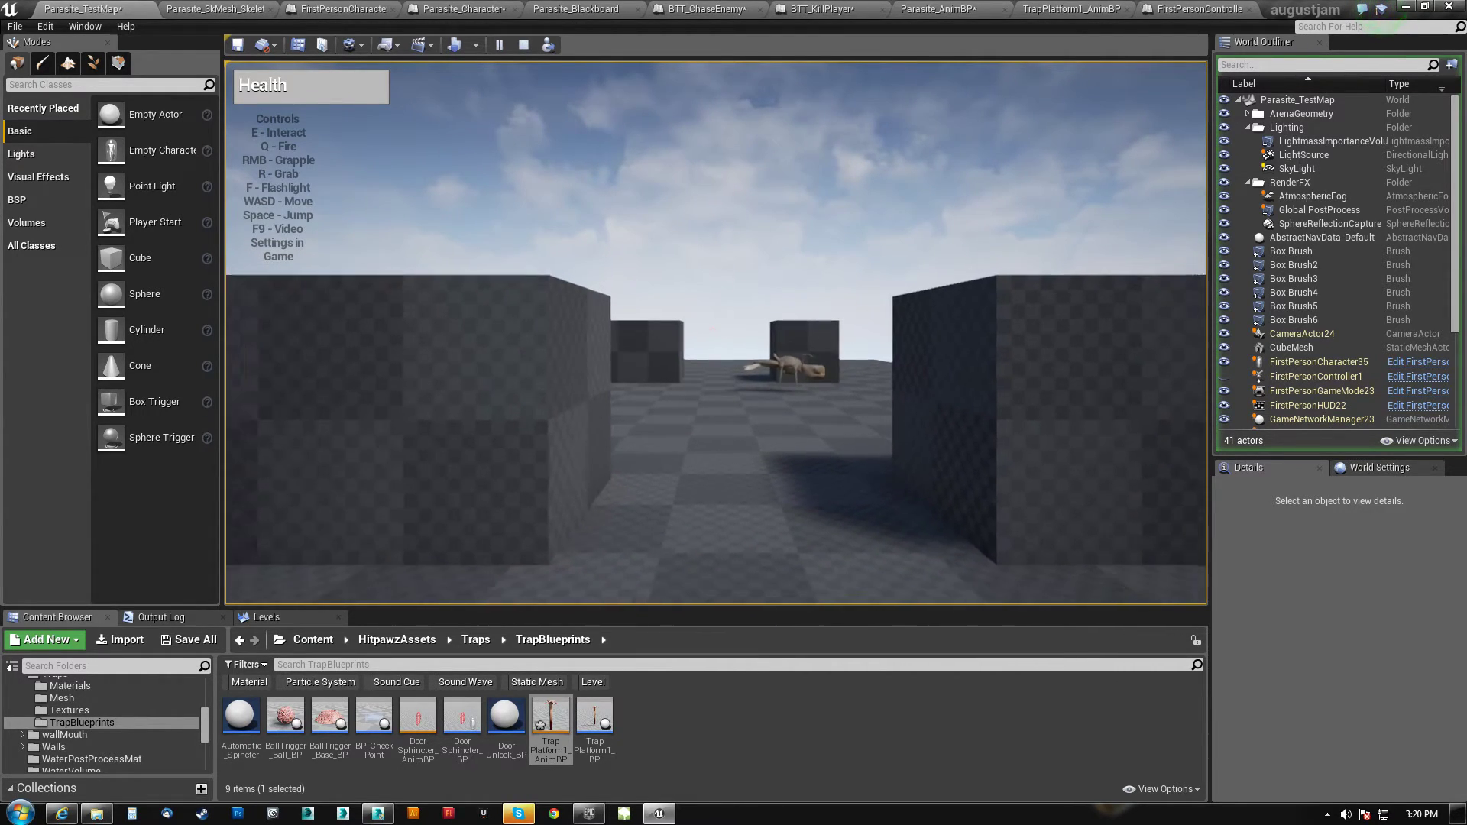
key(s)
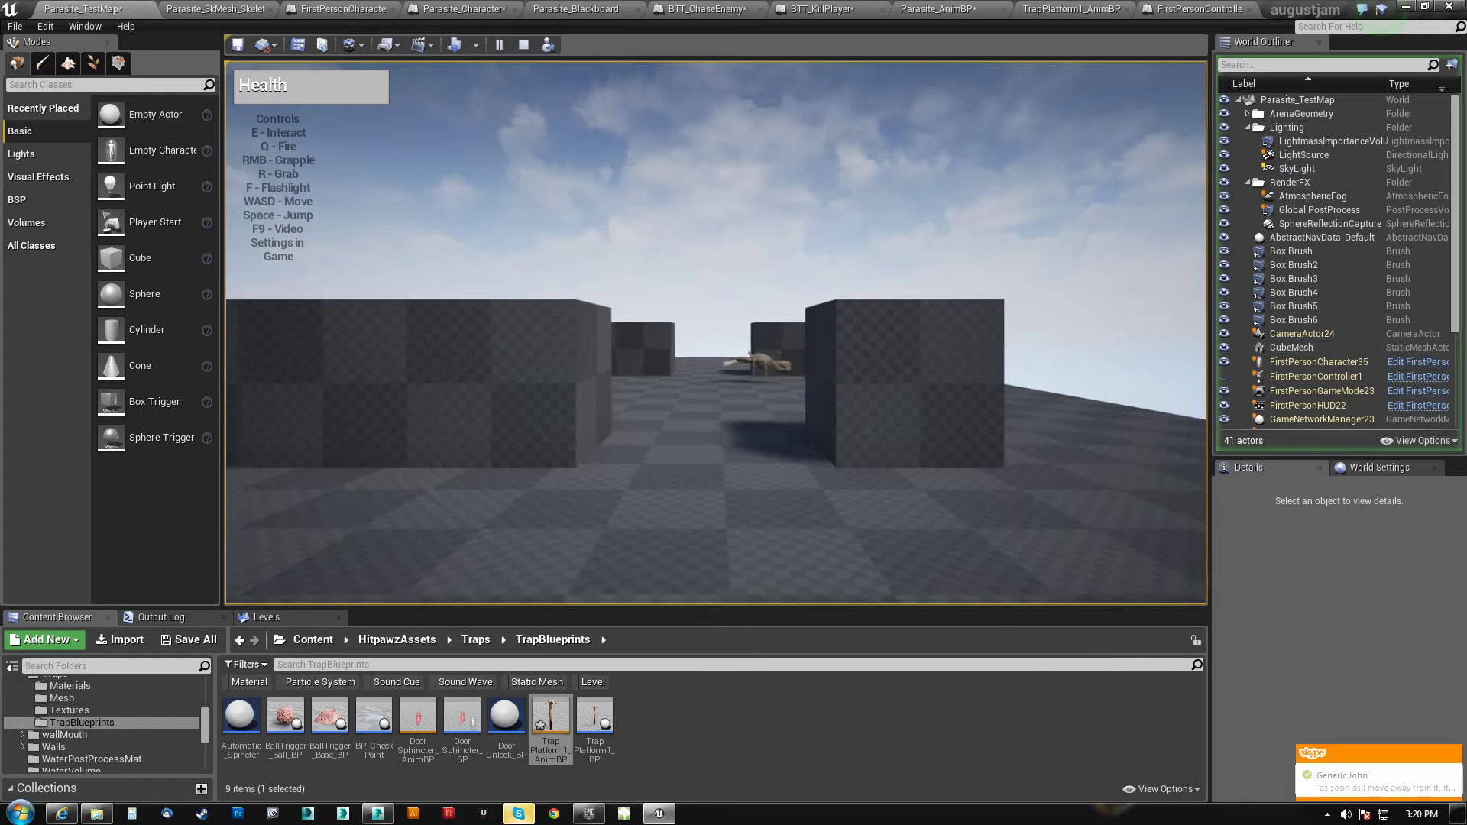
key(w)
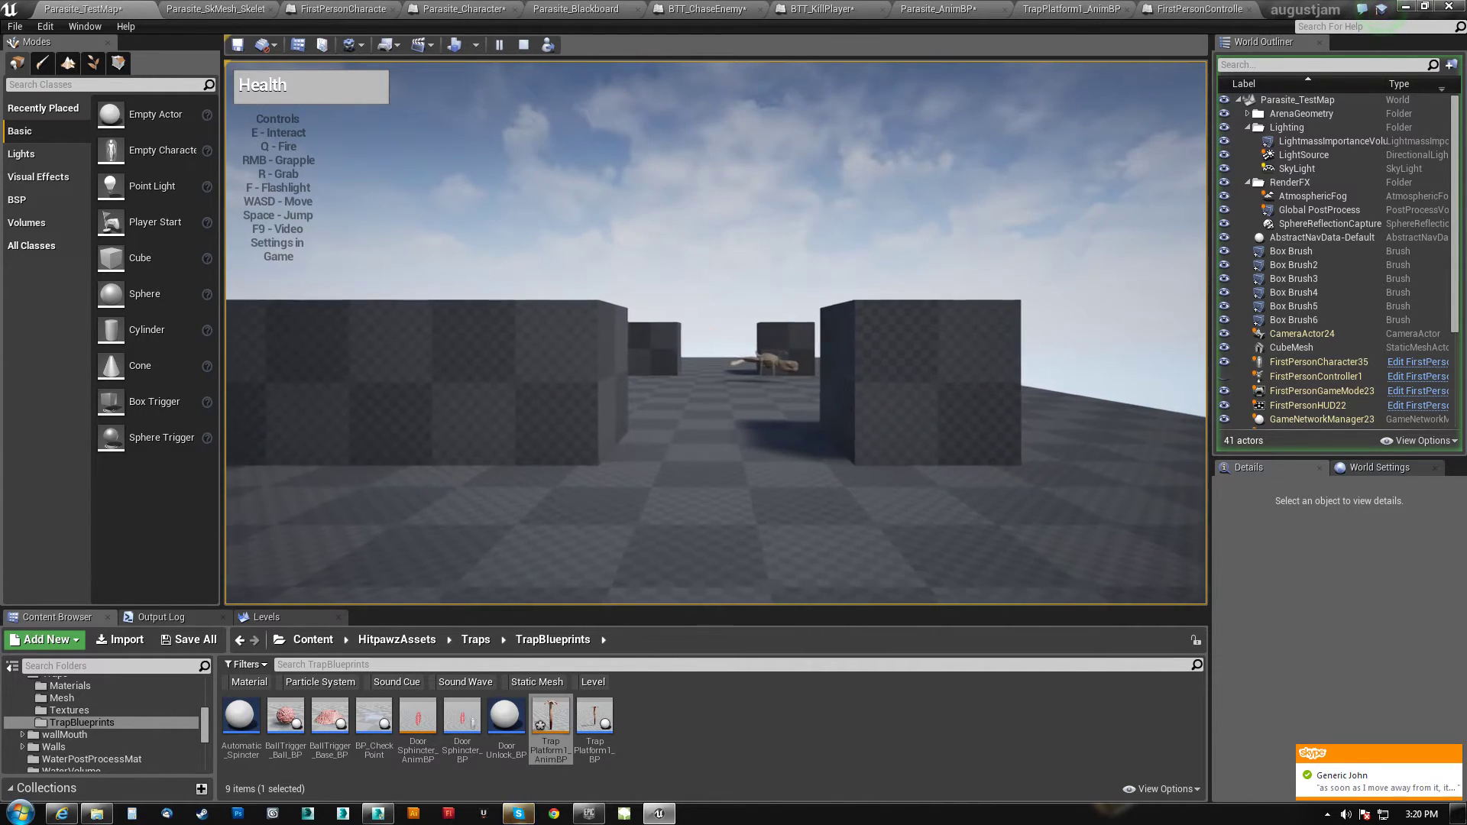
key(w)
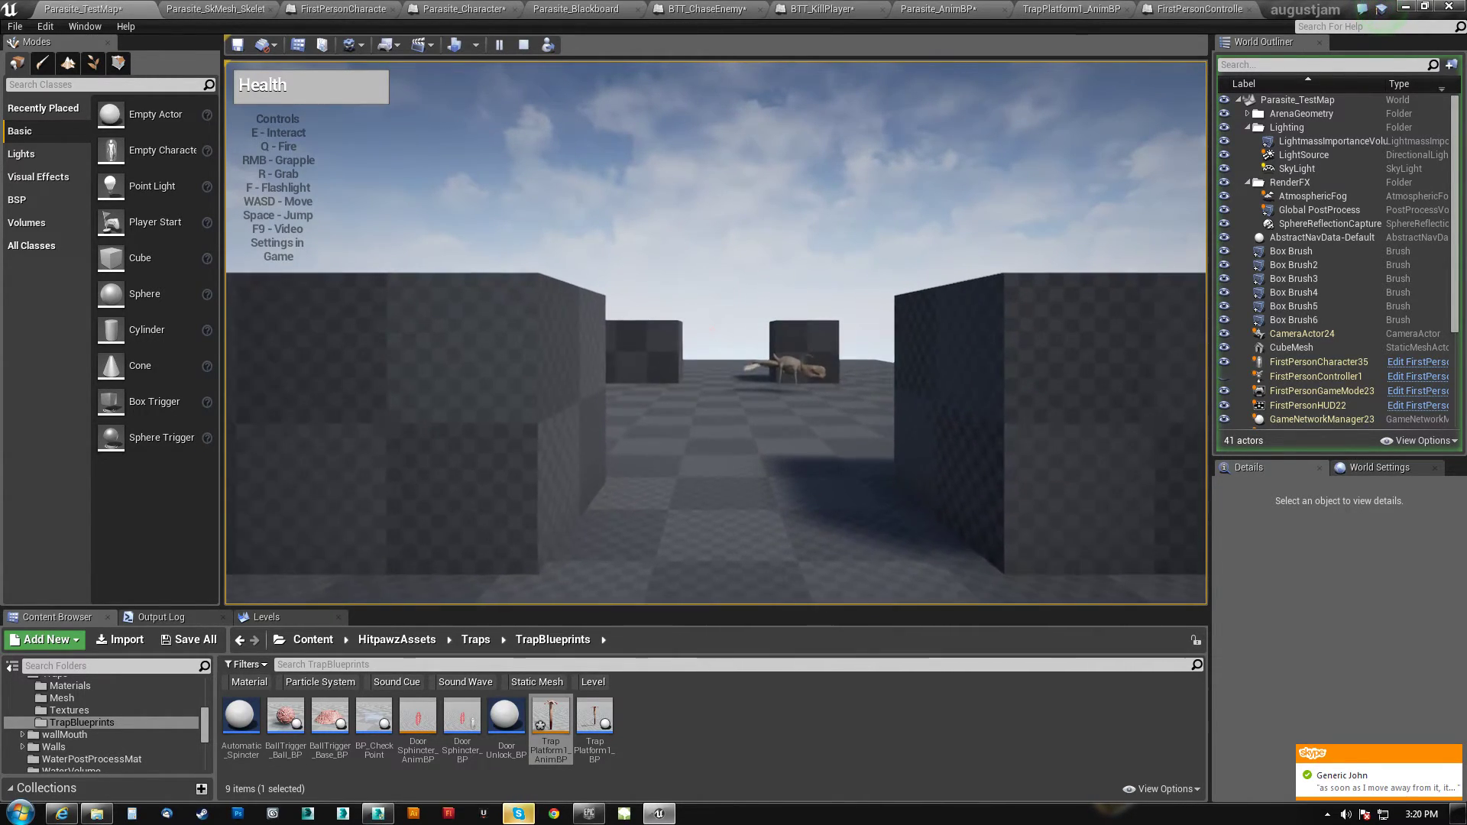
key(s)
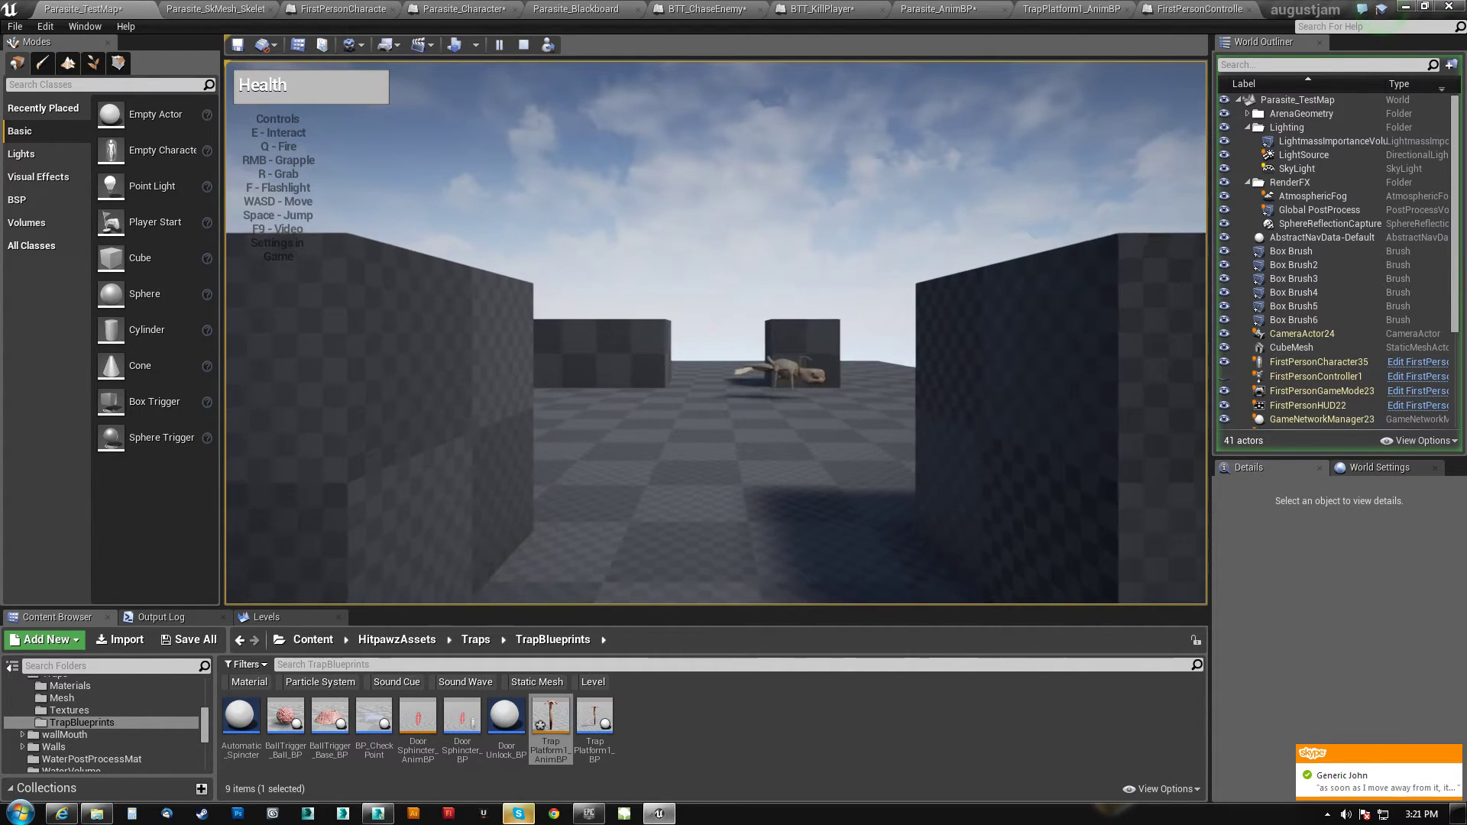
key(s)
key(a)
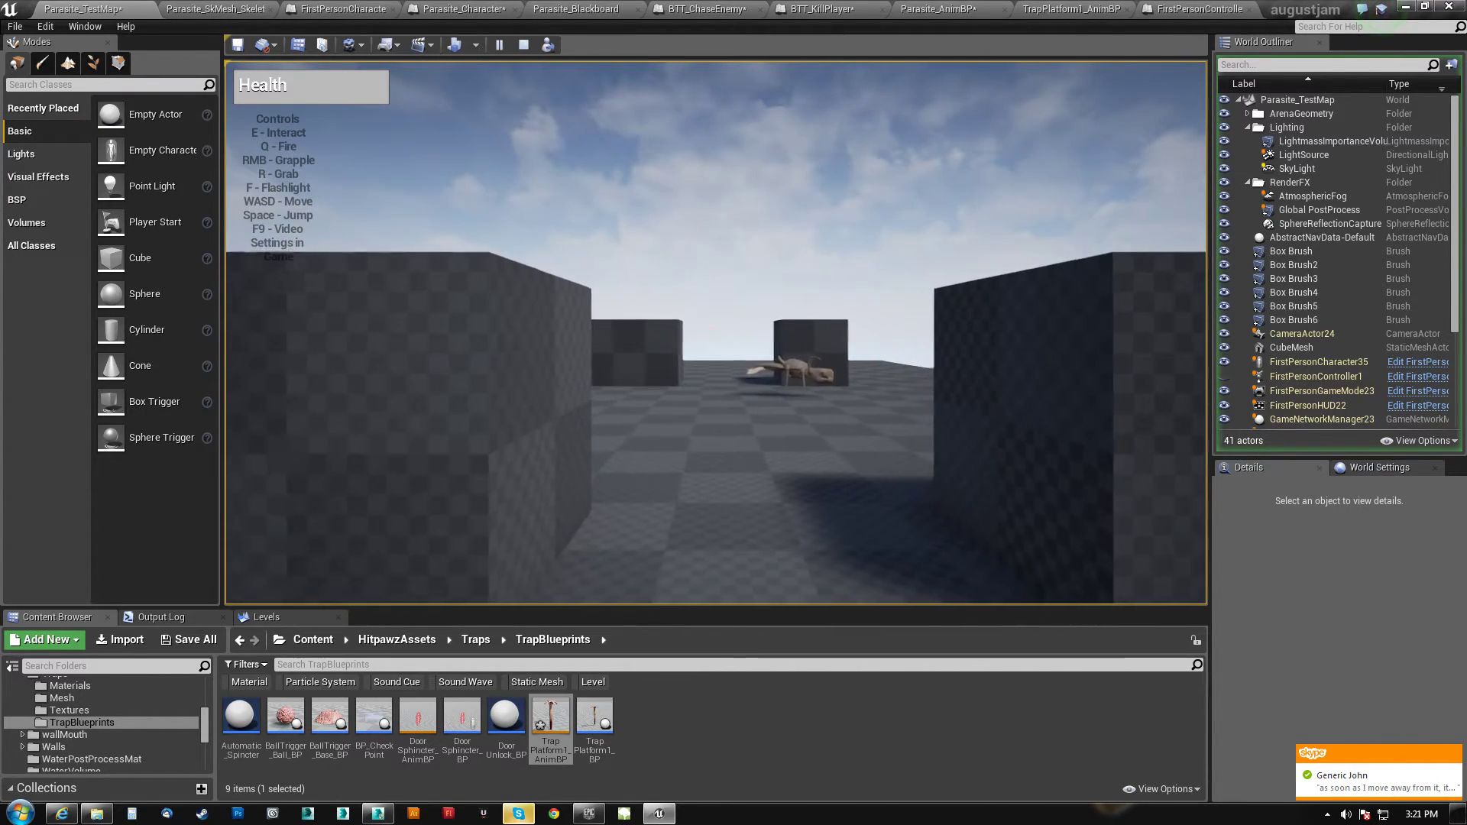
key(s)
key(a)
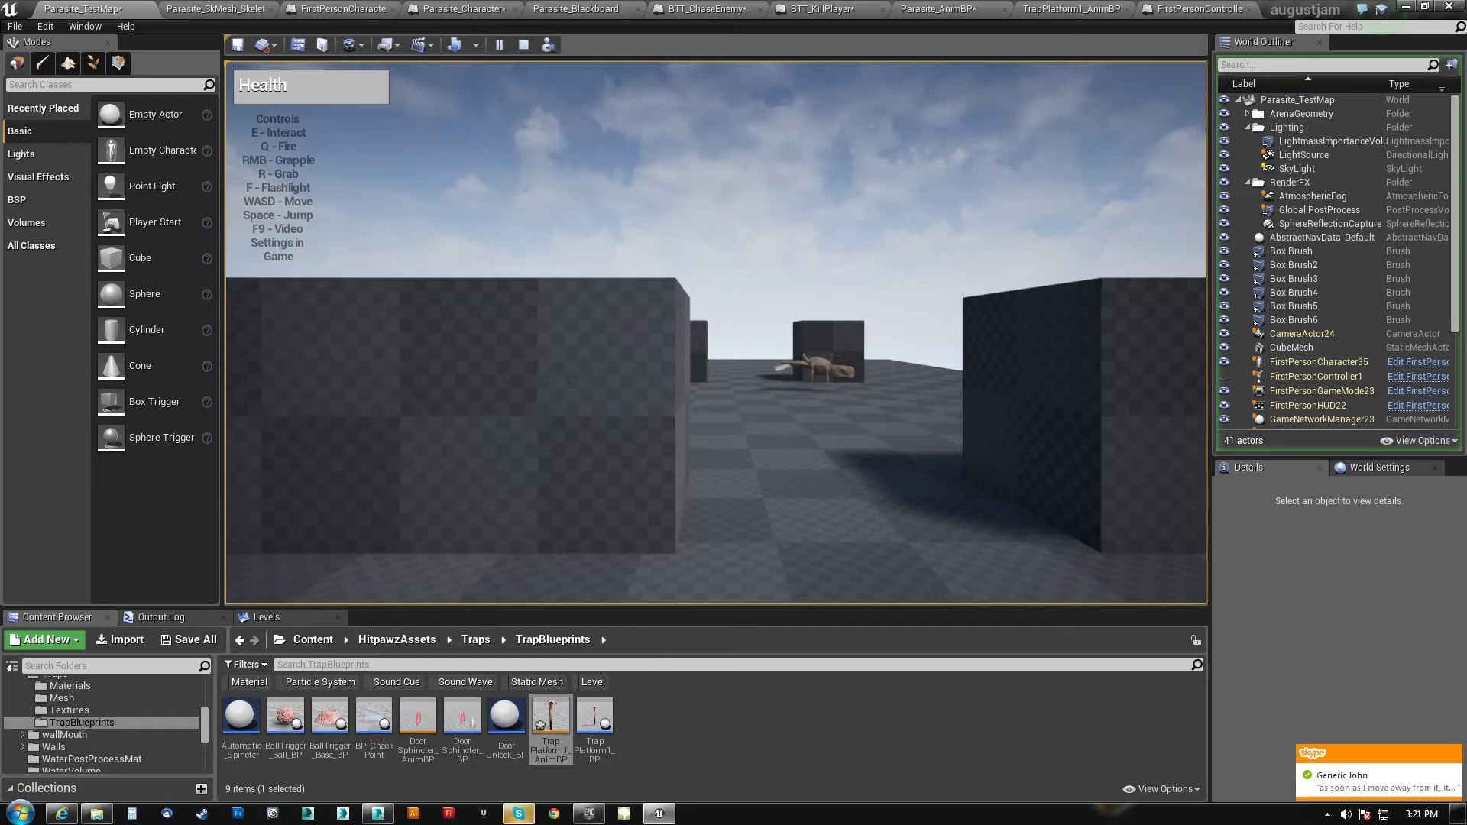
key(s)
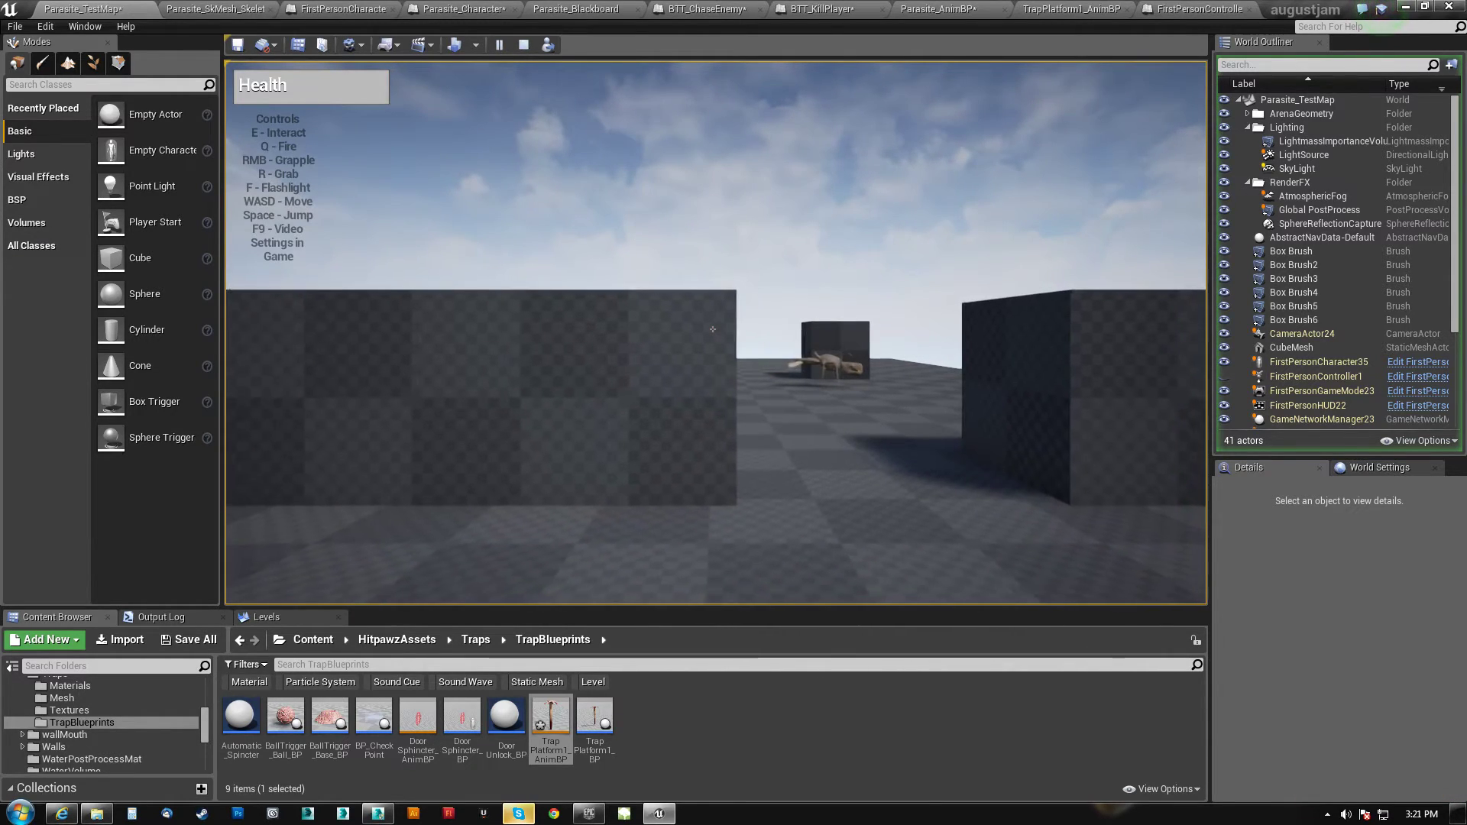
key(Escape)
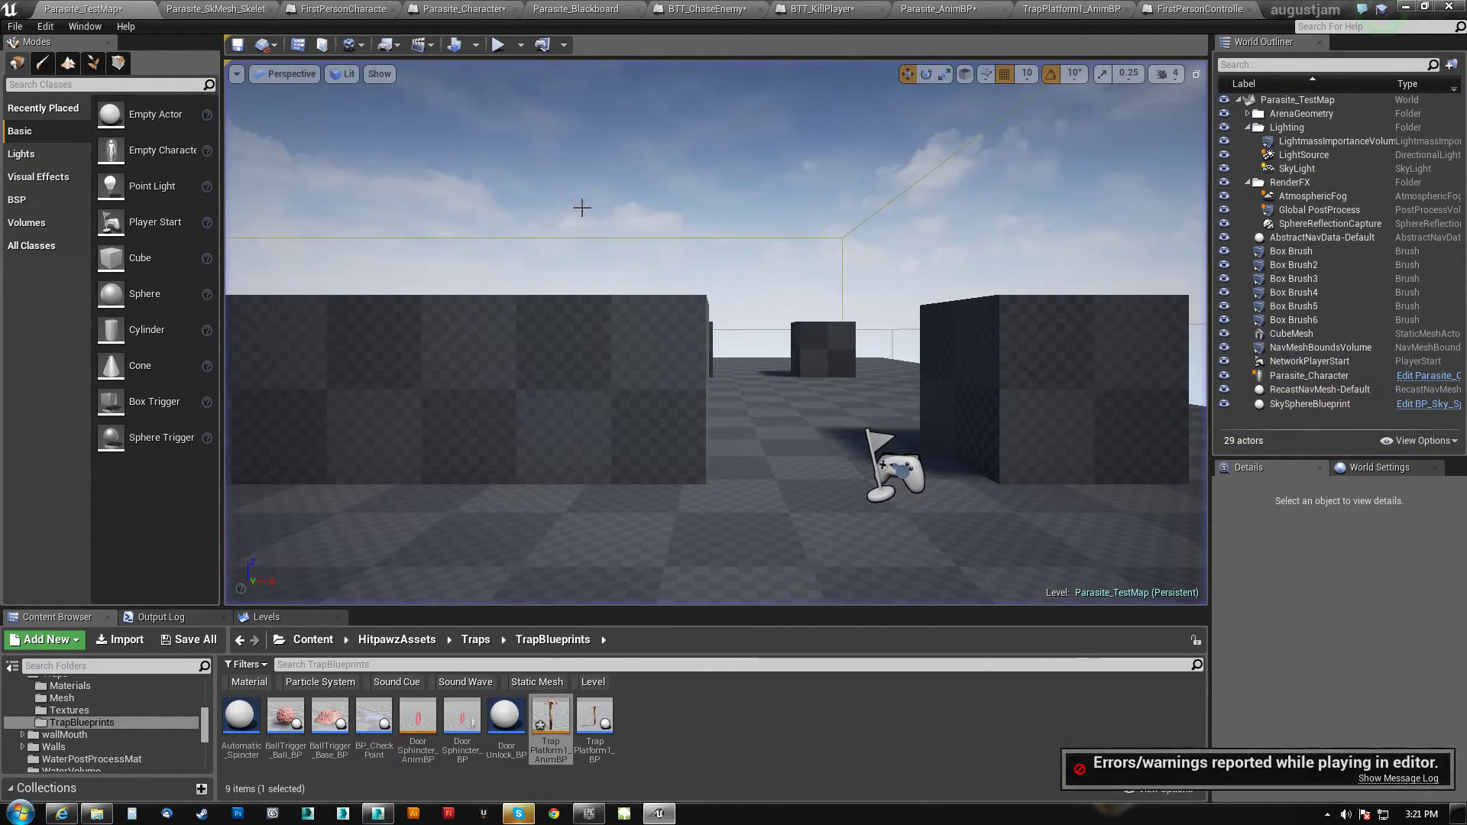
Disconnect the execution wires running from Death and the Branch's false output into Print String in FirstPersonCharacter's Damage Event
click(340, 14)
right_drag(672, 420, 483, 406)
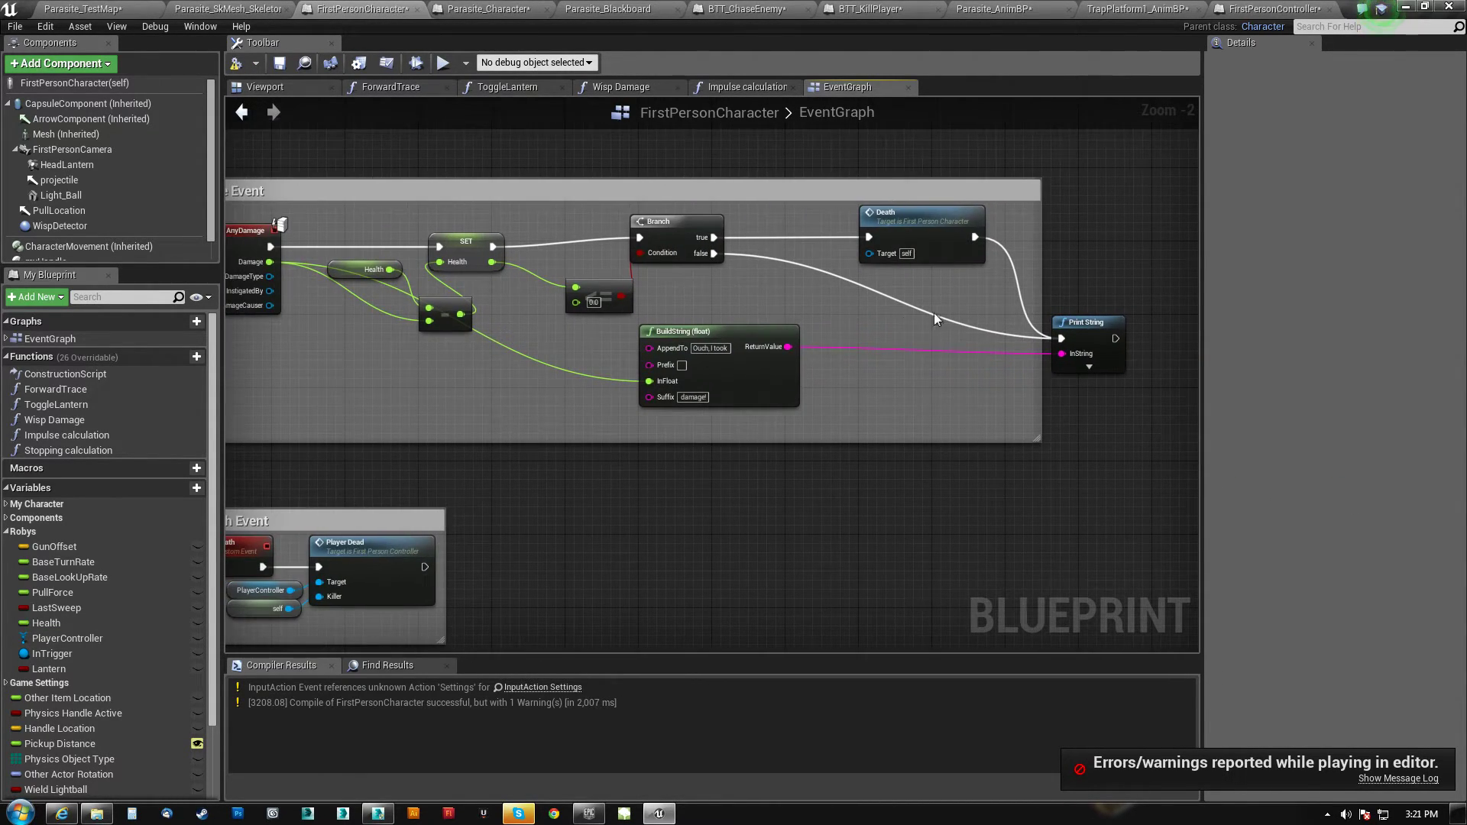
alt+click(973, 237)
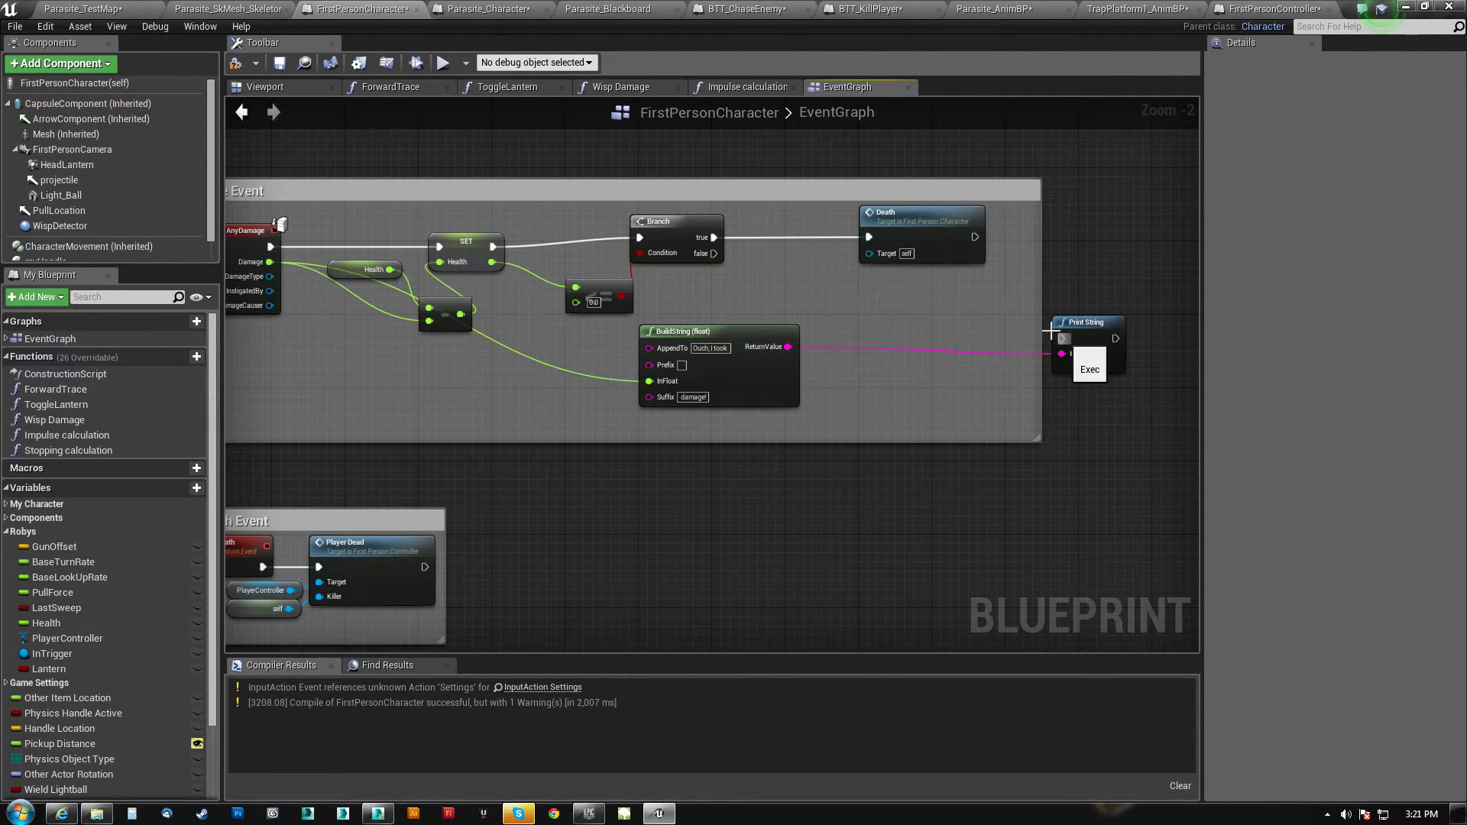
Go to the Death custom event's definition and widen the Death Event comment box beyond the Player Dead node
double_click(909, 217)
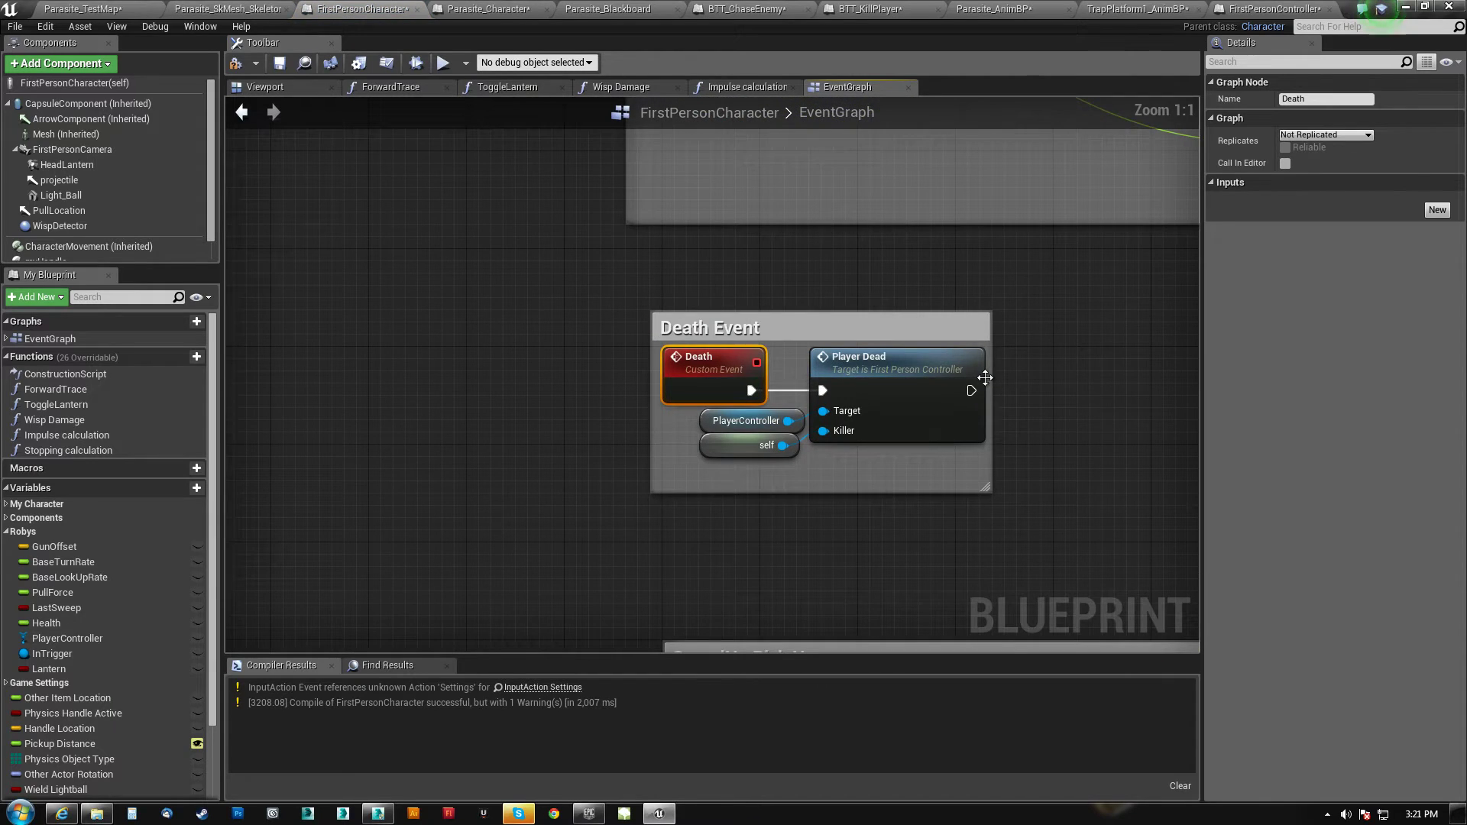
right_drag(1091, 382, 703, 377)
drag(602, 460, 675, 449)
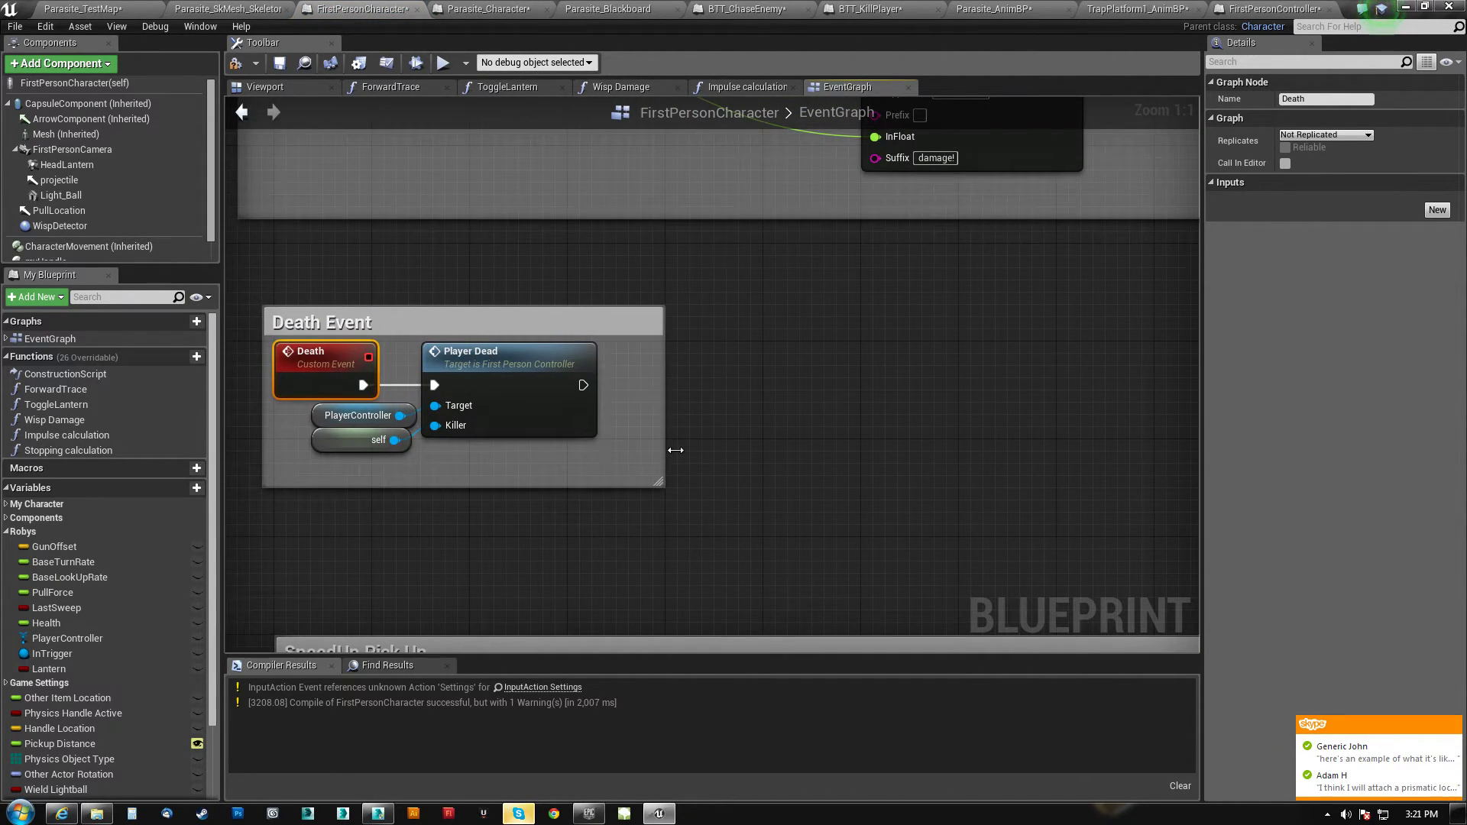
scroll(733, 459, down, 3)
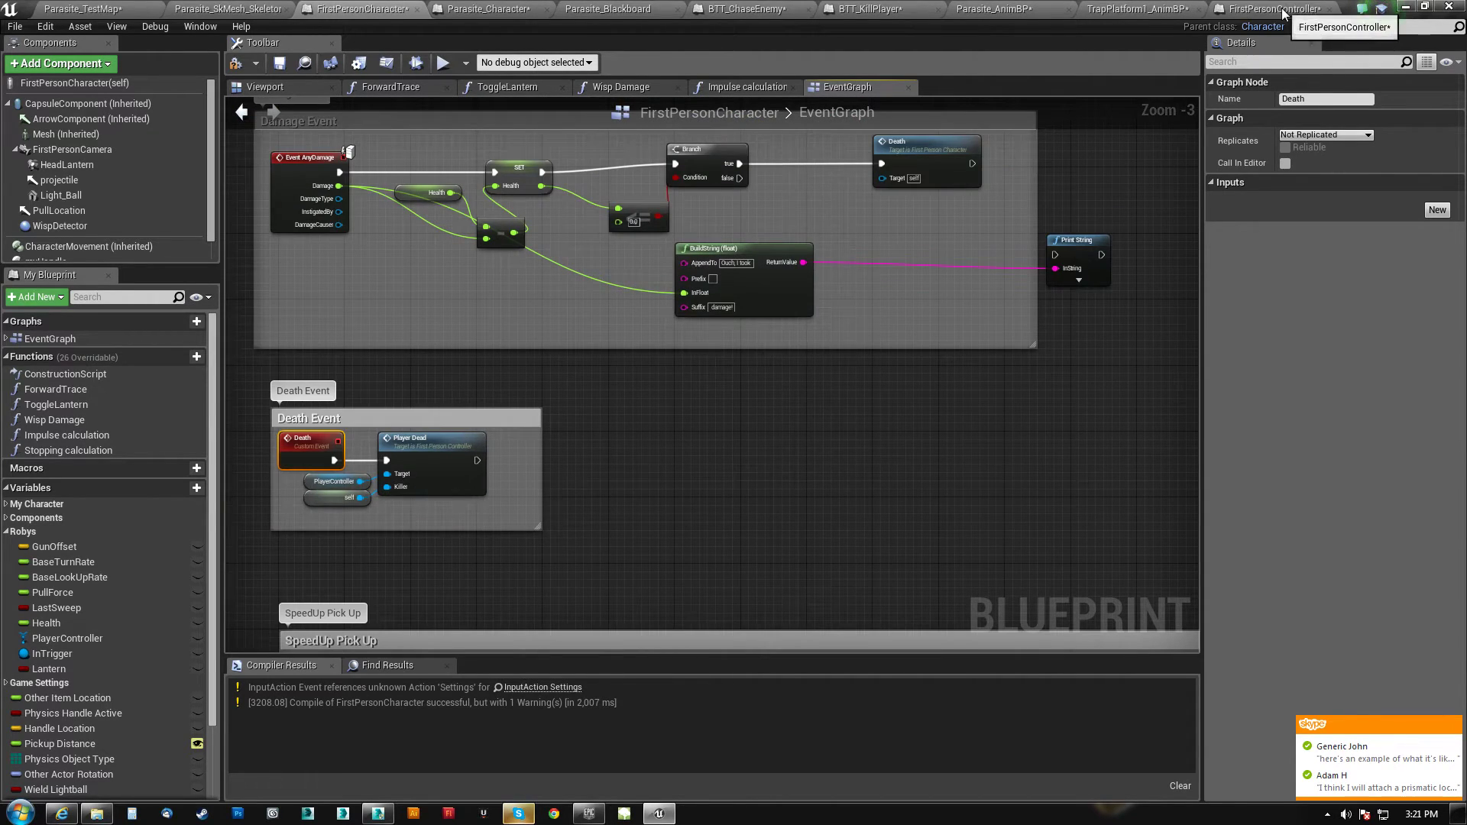
In FirstPersonController's checkpoint respawn branch, rewire execution from SpawnActor to Set View Target with Blend, followed by Possess, and rearrange the nodes
click(1284, 11)
scroll(764, 397, up, 3)
scroll(739, 351, up, 4)
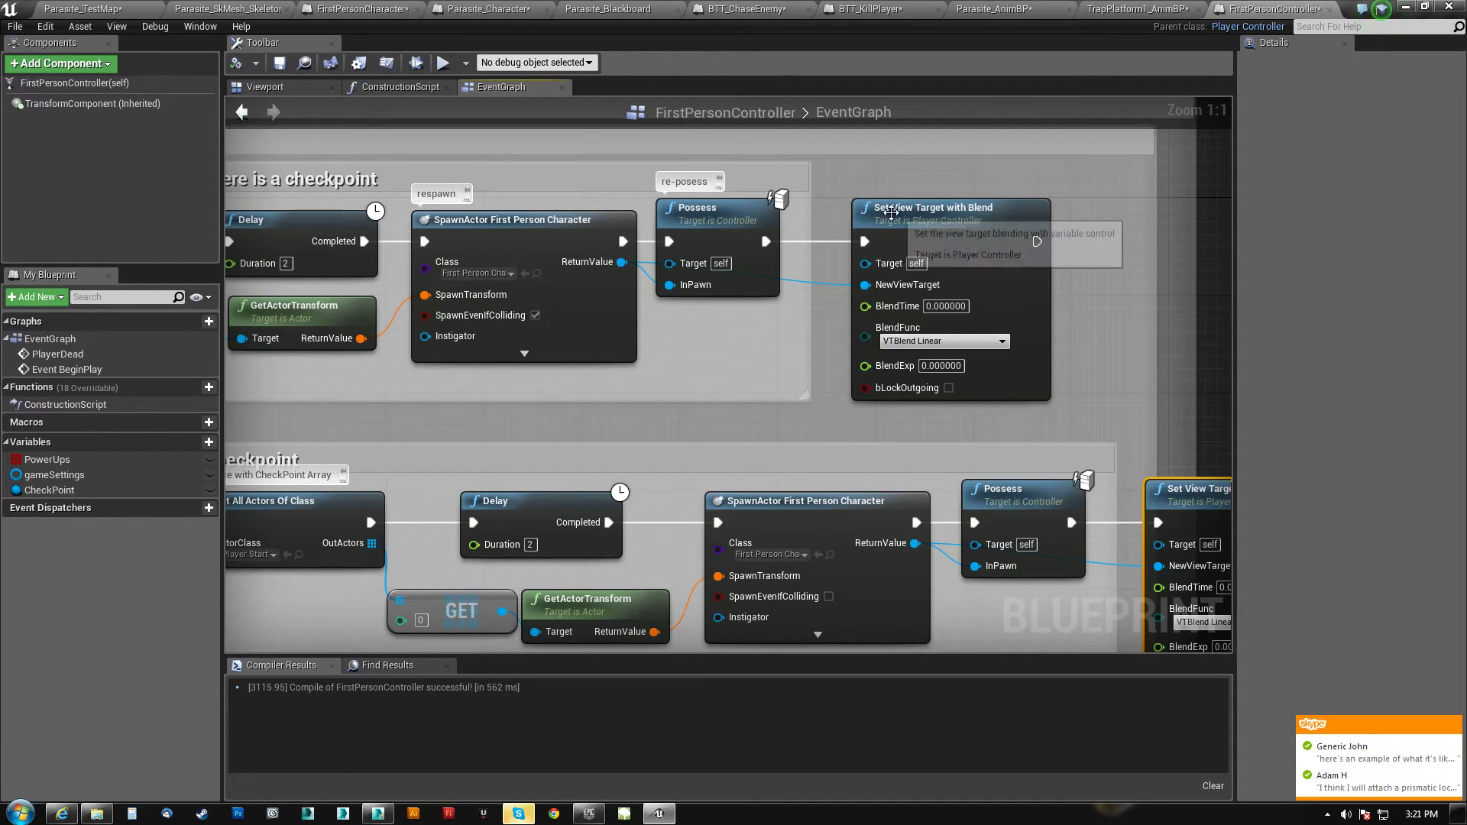
drag(891, 212, 940, 212)
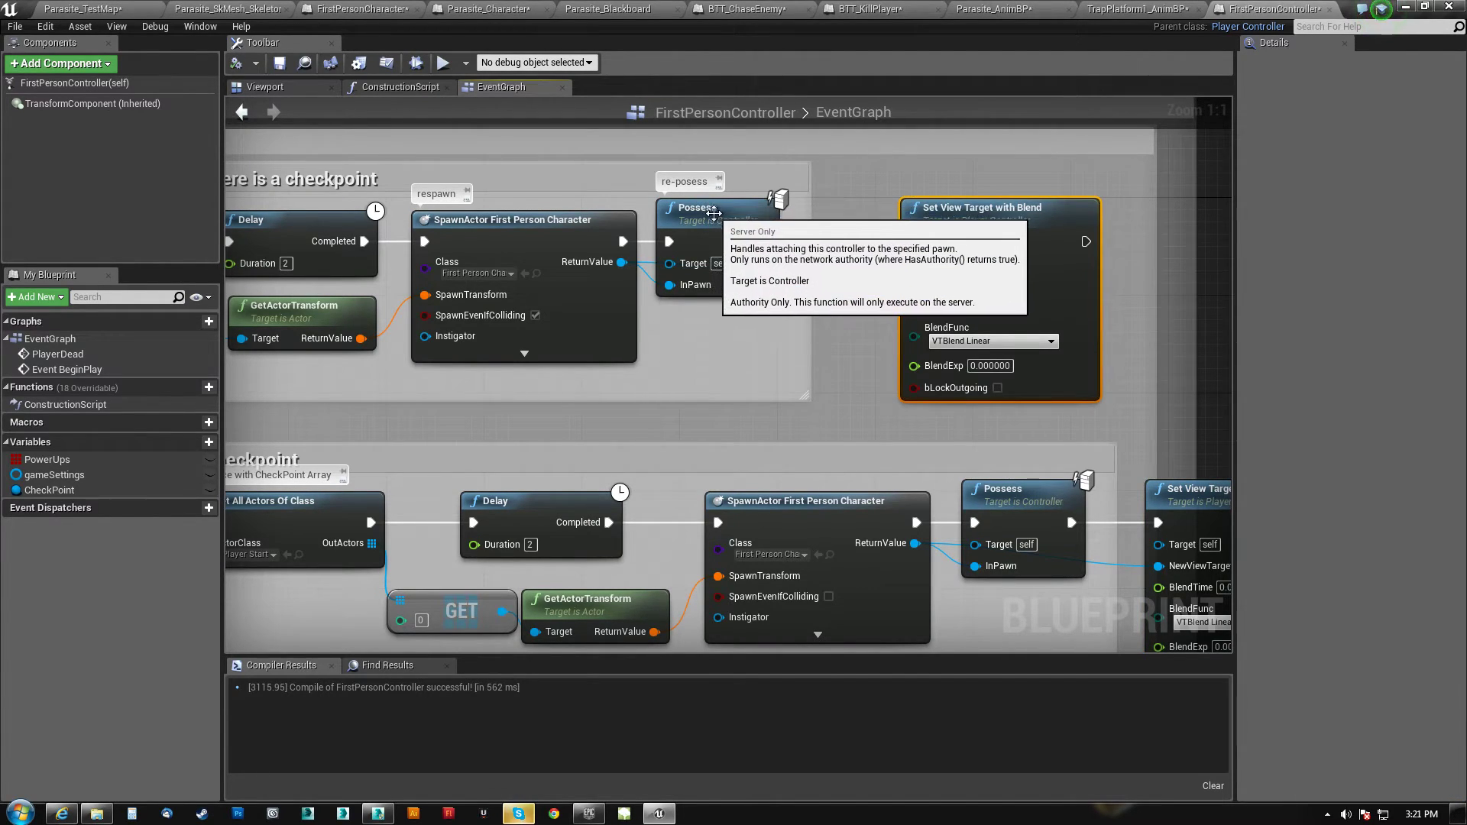
drag(713, 214, 811, 178)
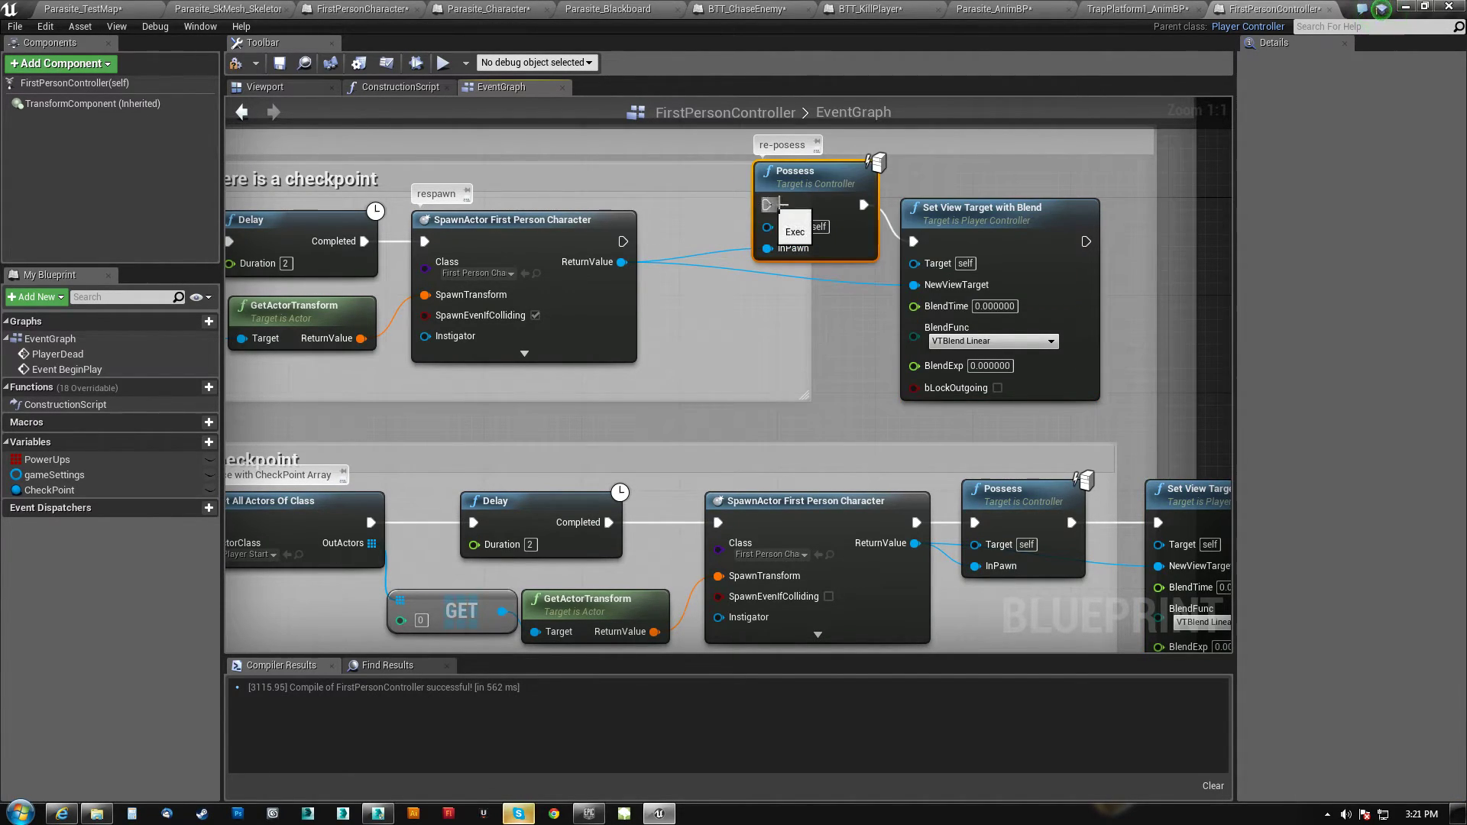
drag(945, 223, 933, 223)
drag(841, 183, 1074, 171)
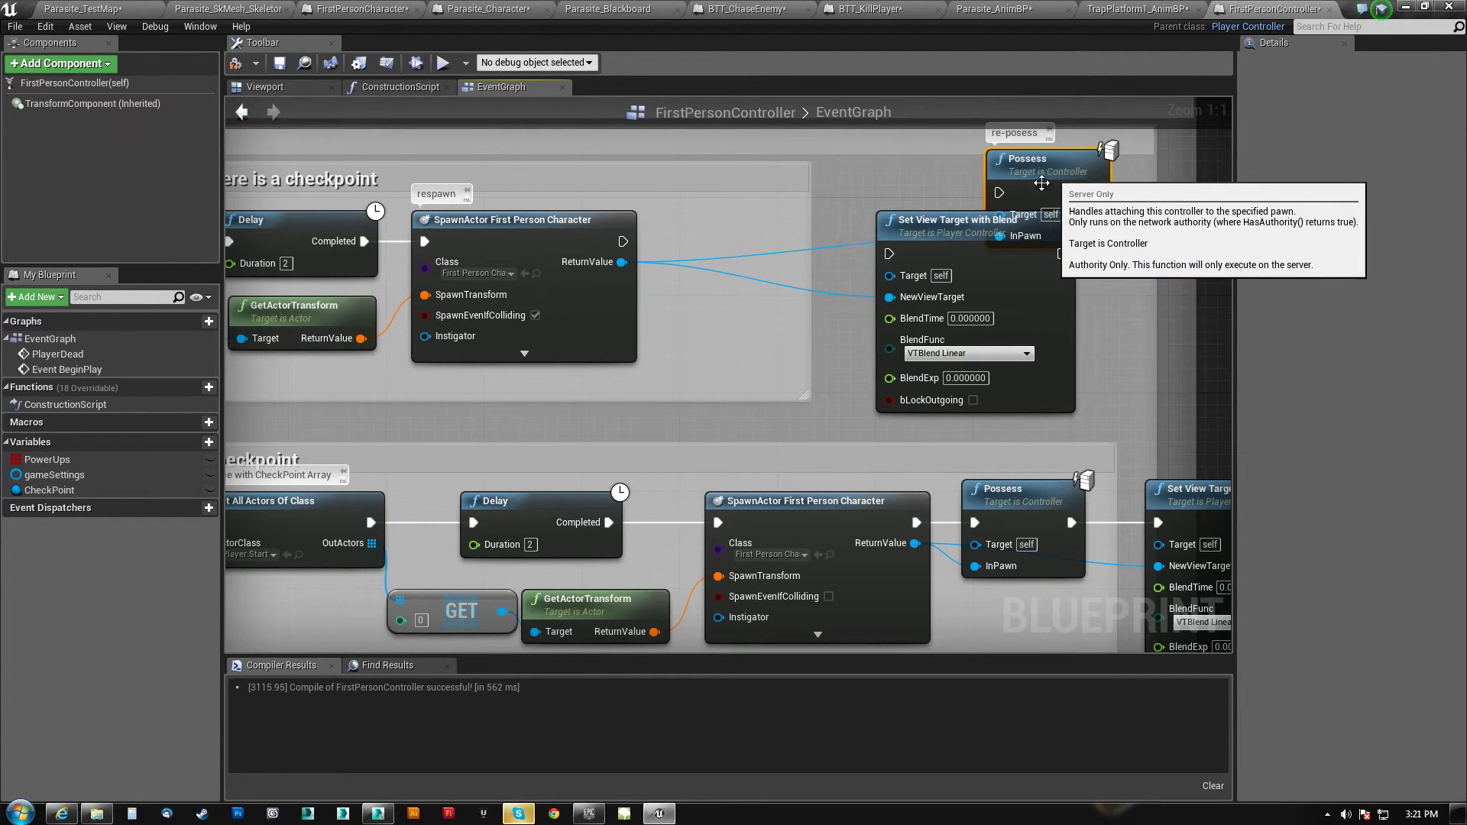
drag(966, 224, 796, 199)
drag(622, 242, 717, 231)
drag(889, 229, 1002, 191)
In the no-checkpoint branch, also place and wire Set View Target with Blend between SpawnActor and Possess, and compile FirstPersonController
right_drag(1023, 371, 1149, 154)
right_drag(1108, 422, 592, 446)
right_drag(661, 301, 1249, 36)
right_drag(1460, 432, 553, 409)
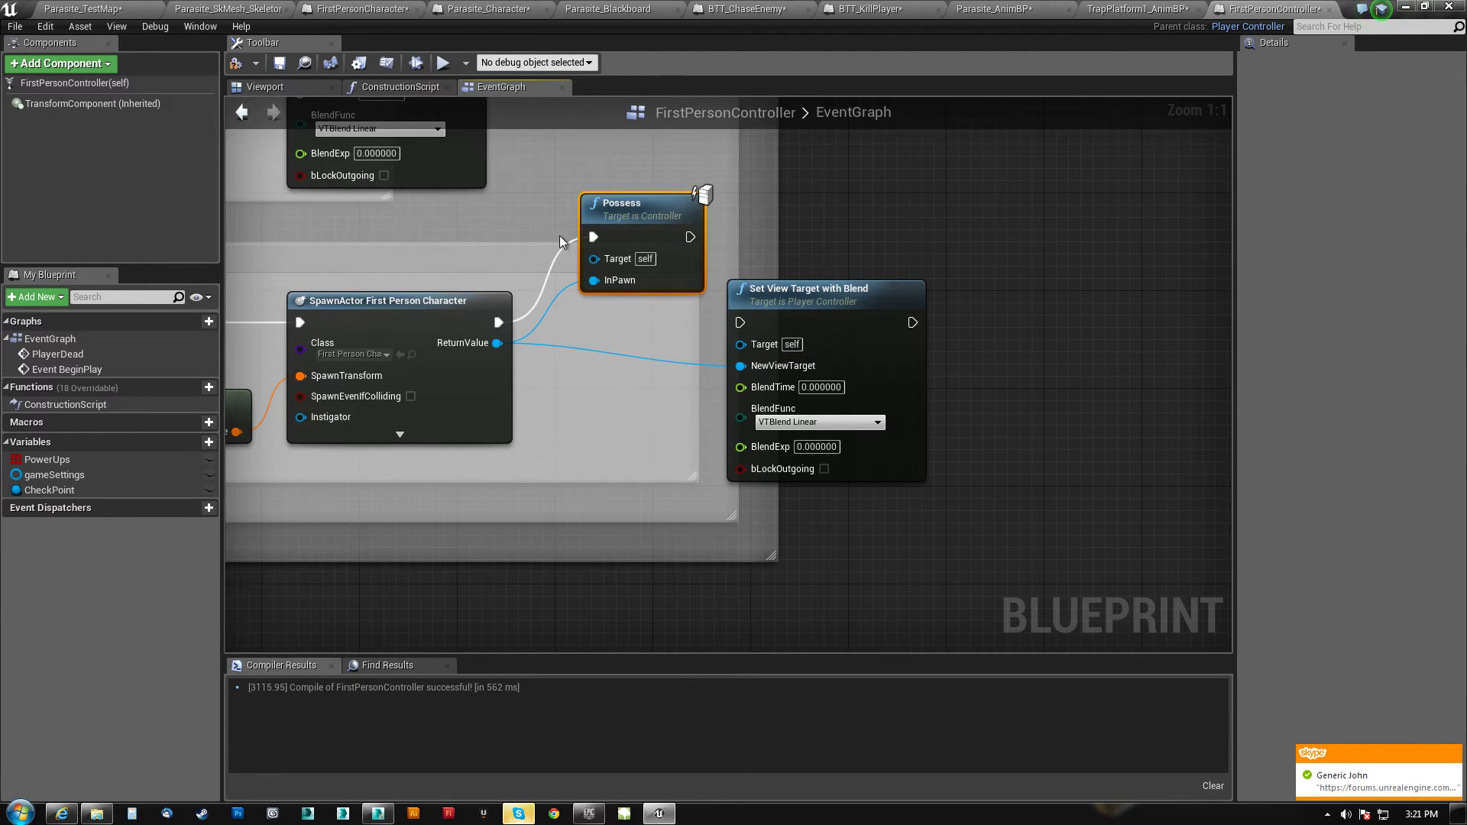
drag(624, 212, 954, 213)
drag(862, 300, 690, 306)
drag(498, 323, 569, 327)
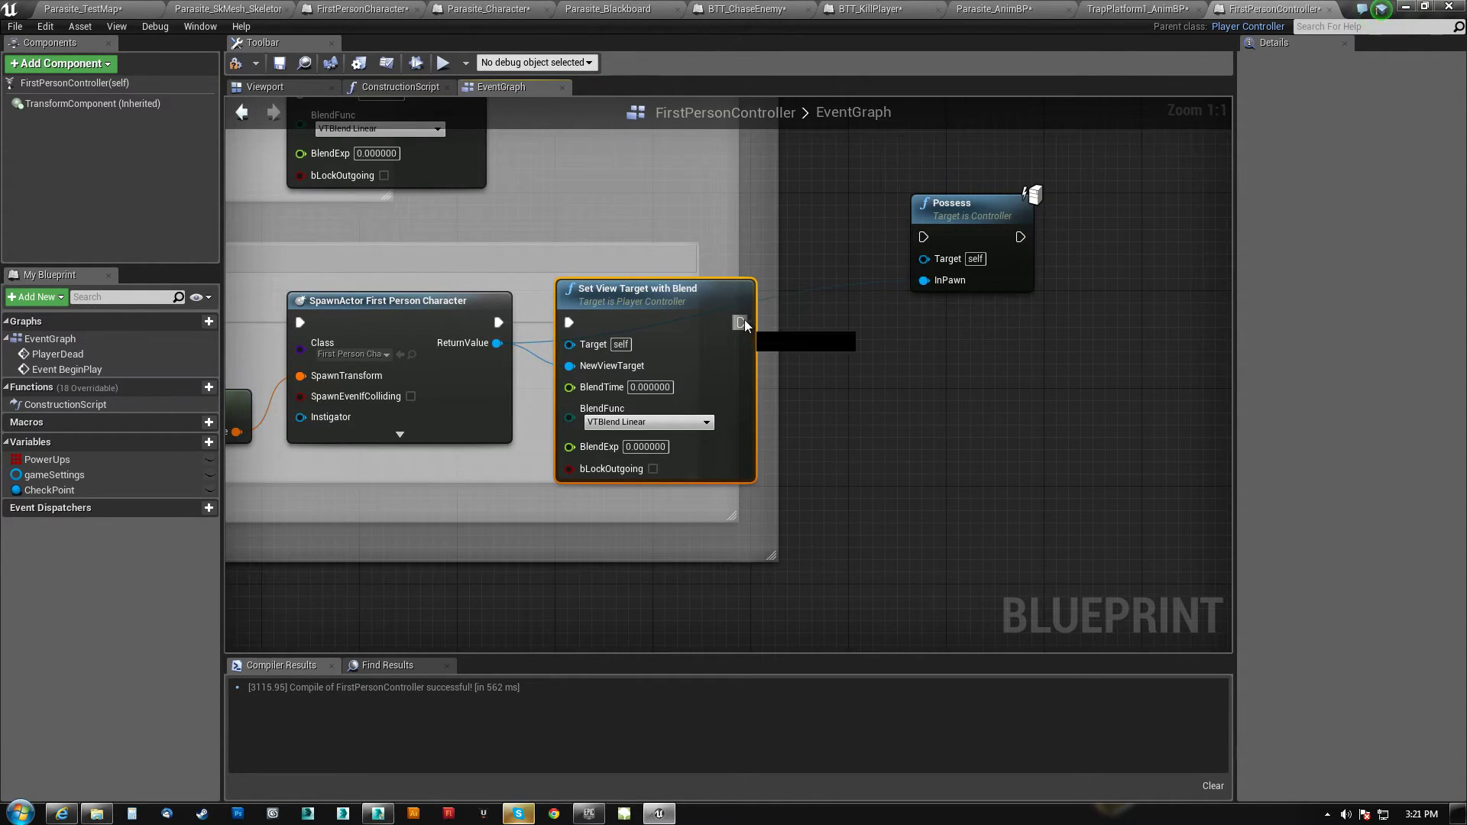
drag(922, 237, 865, 330)
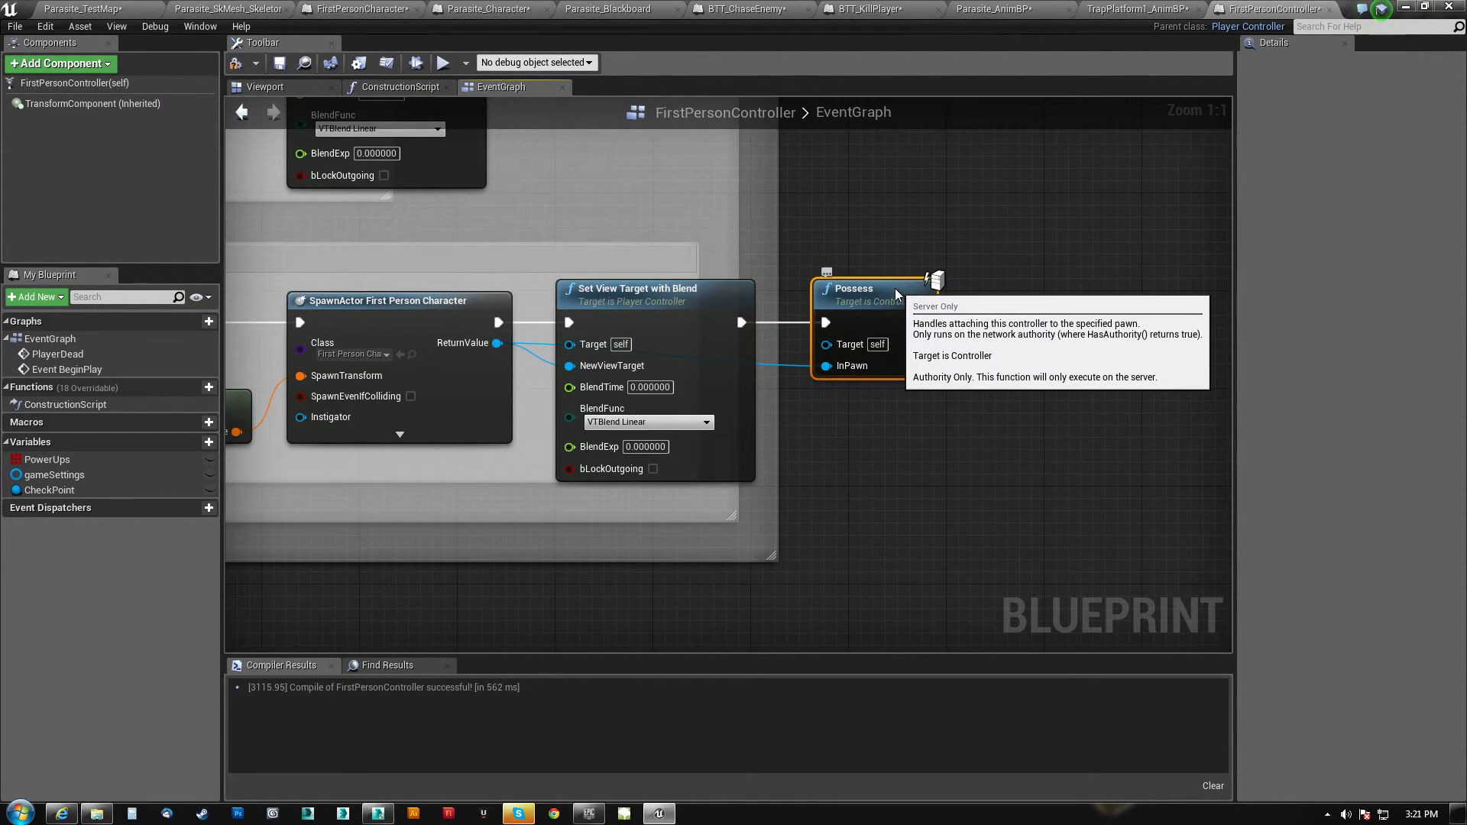
scroll(1019, 430, down, 3)
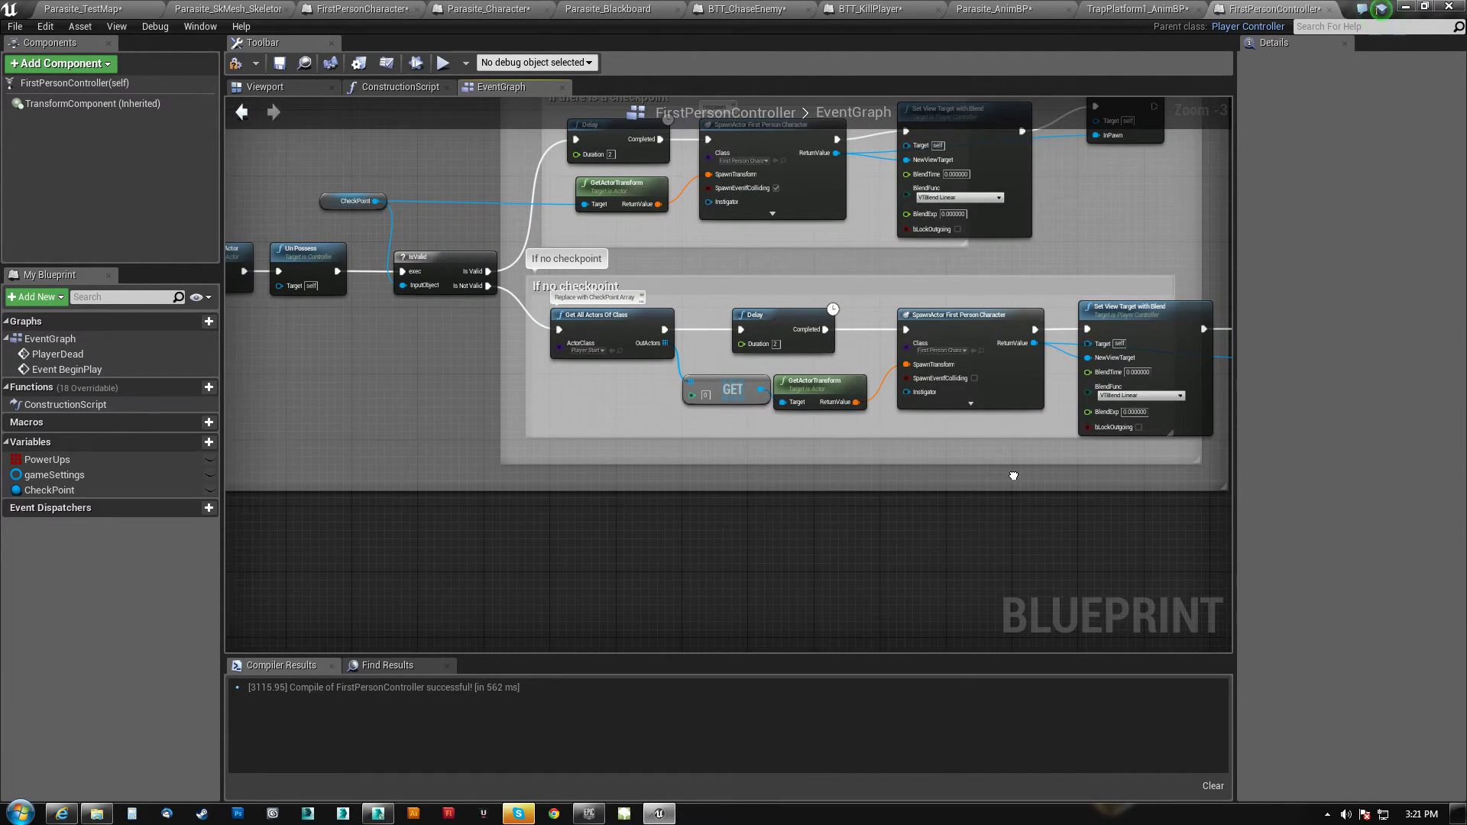
right_drag(1013, 476, 788, 485)
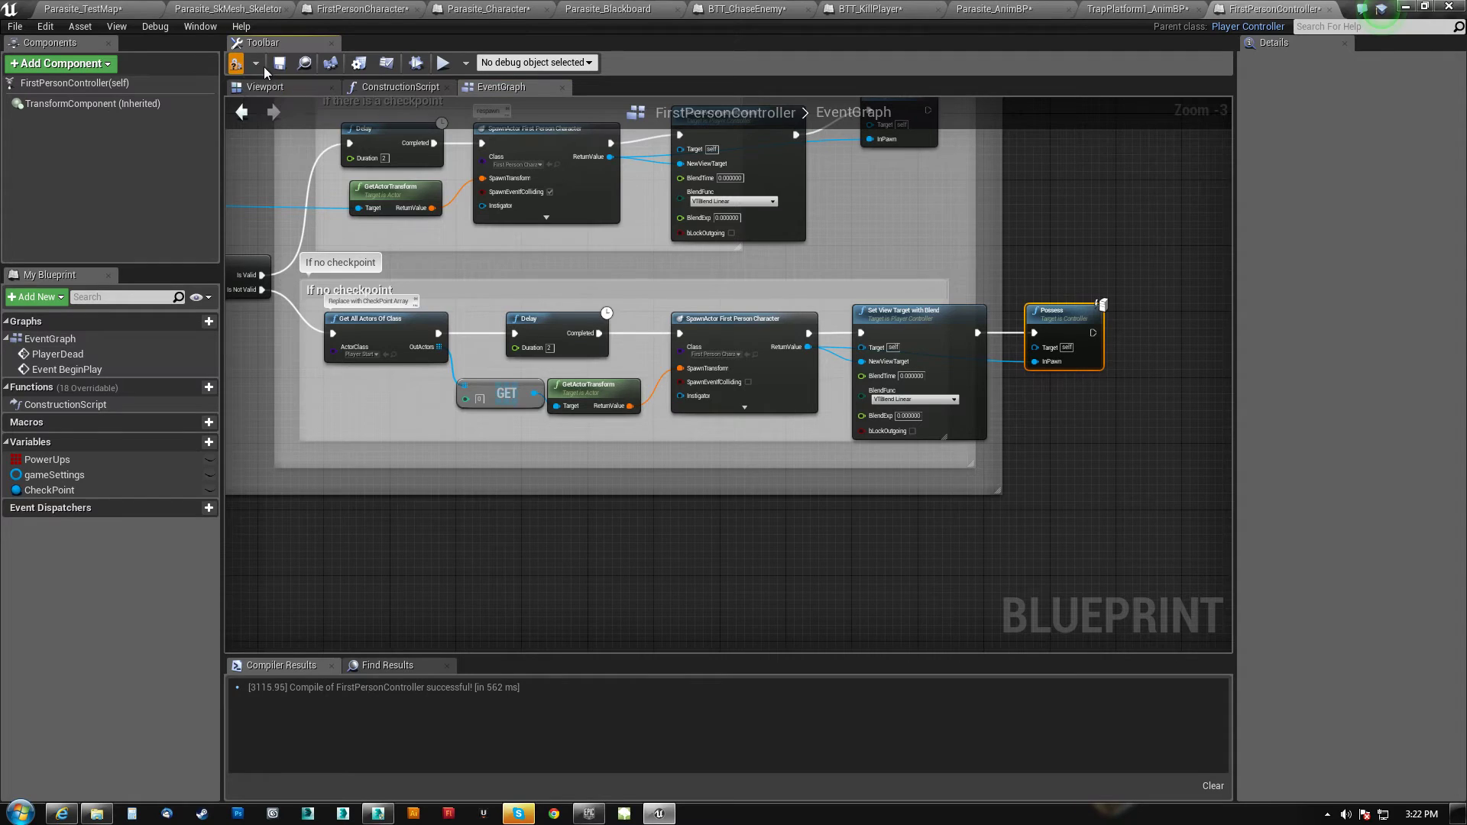
right_drag(311, 415, 409, 426)
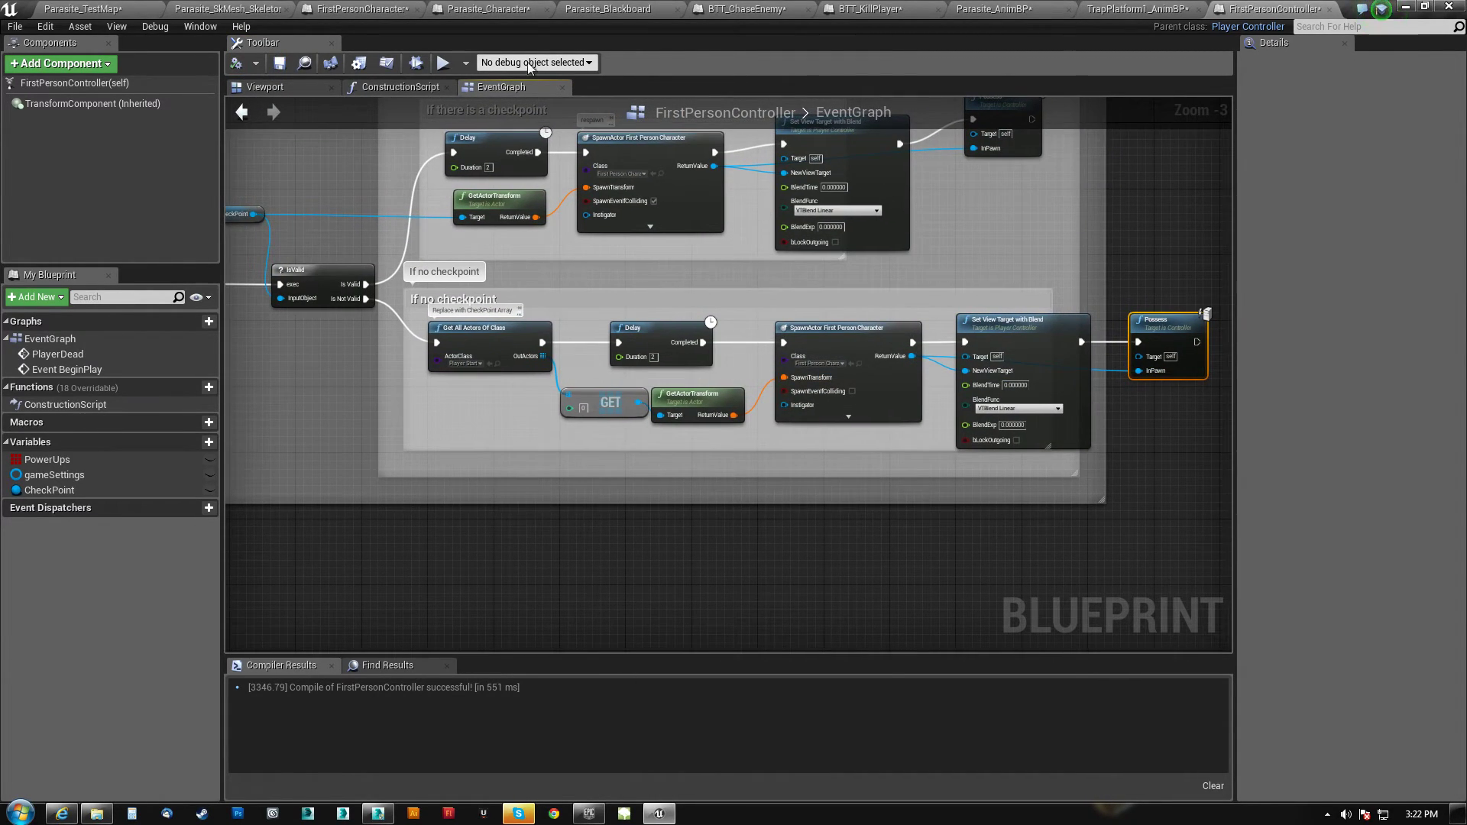
Review the Apply Damage and Clear Value nodes at the end of Parasite_Character's kill chain
click(489, 8)
right_drag(550, 425, 762, 501)
scroll(1008, 461, down, 4)
scroll(940, 452, up, 3)
right_drag(967, 453, 782, 481)
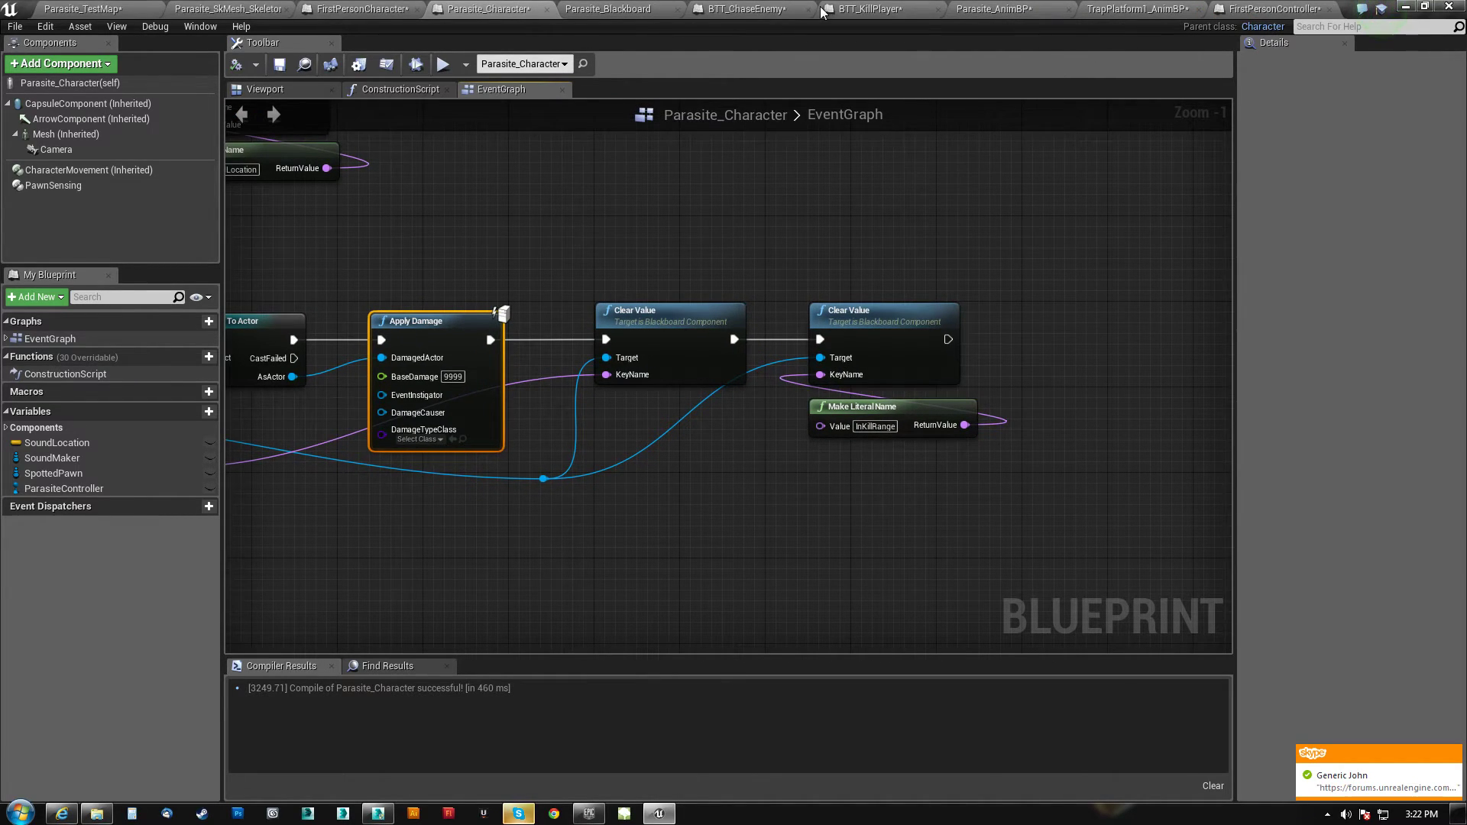
Play-test Parasite_TestMap, moving the player around the blocks until the parasite kills it and it respawns
click(109, 10)
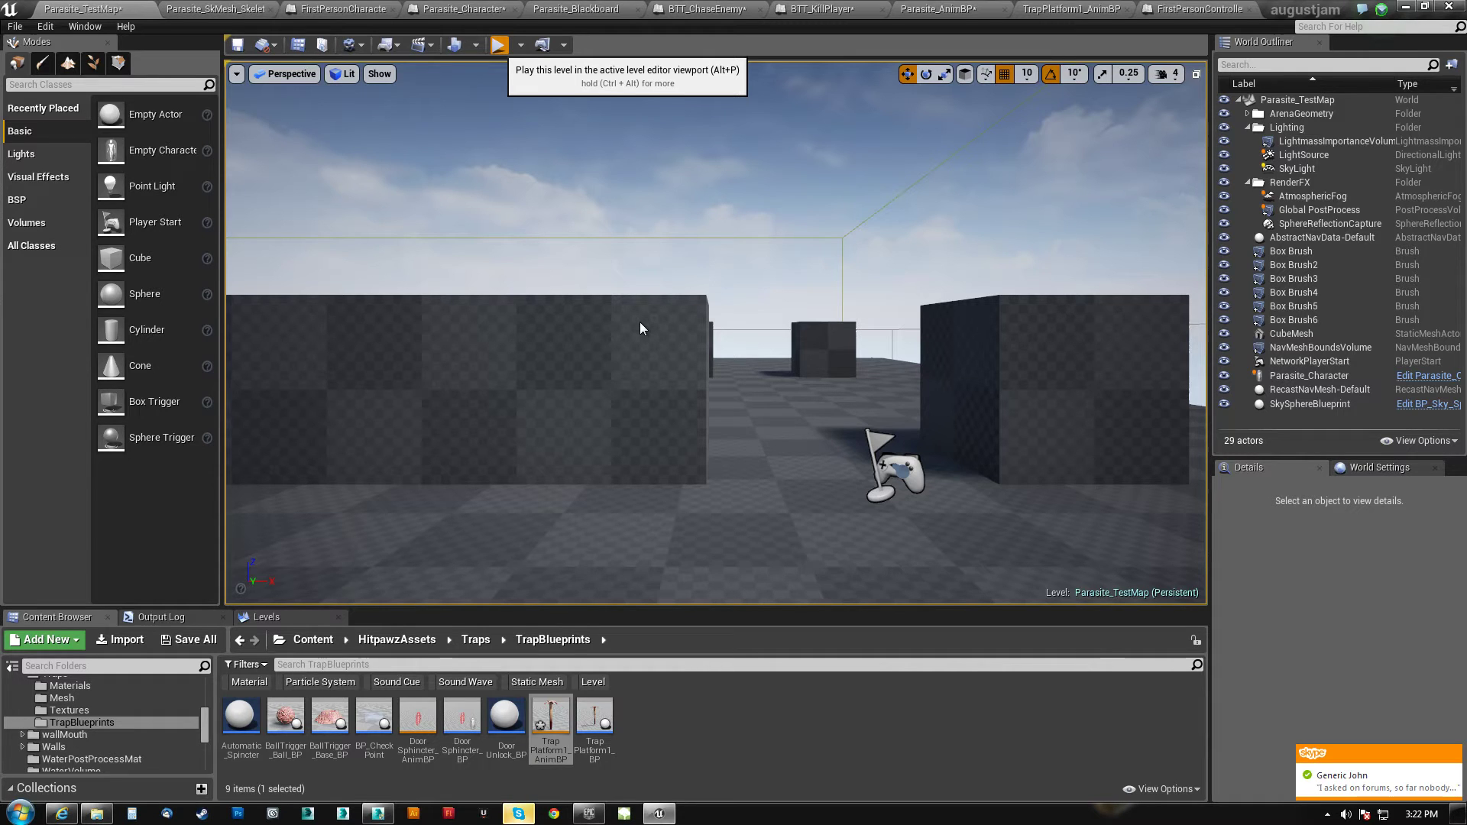
key(alt+p)
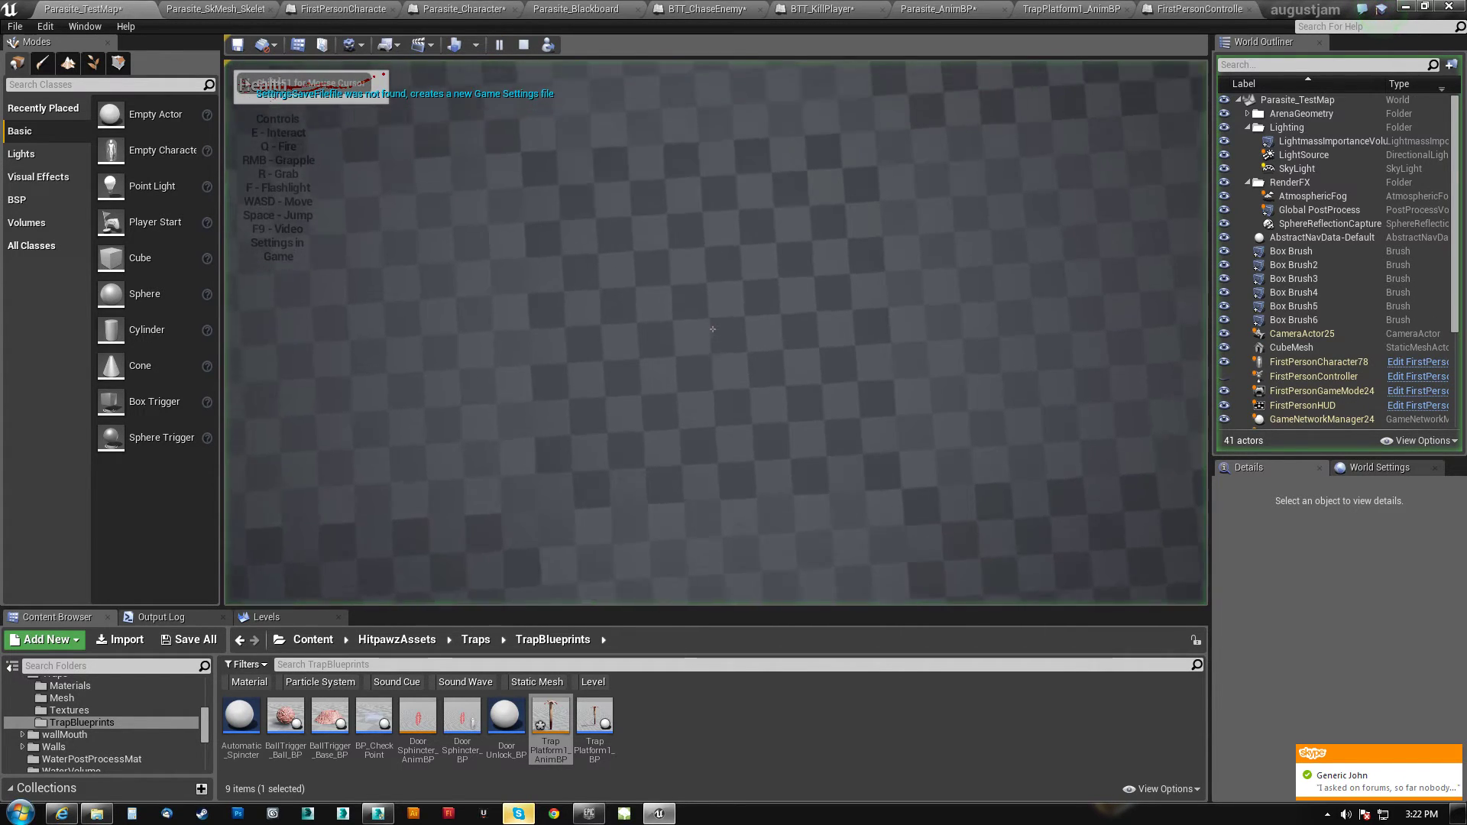
key(w)
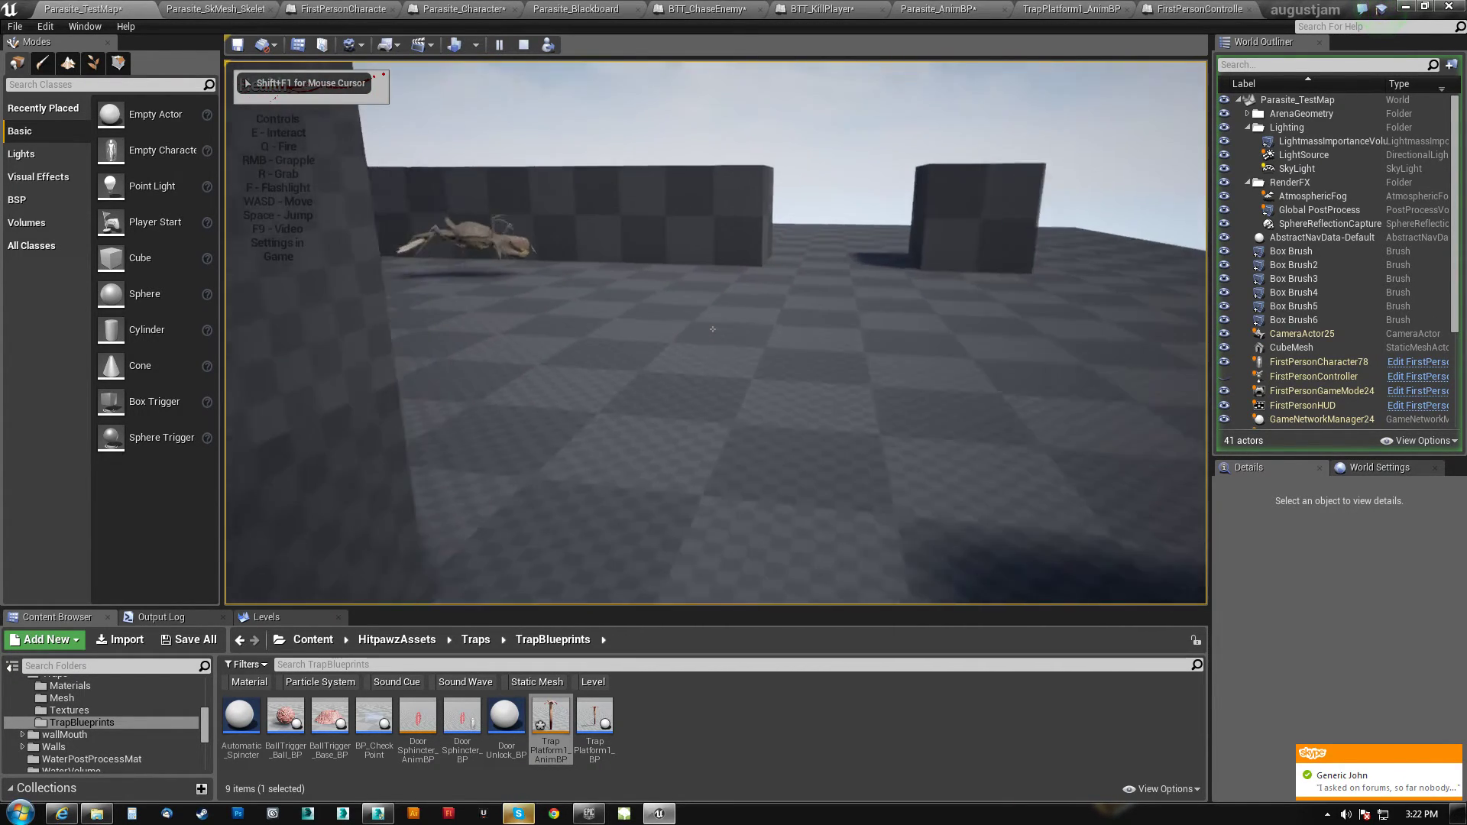
key(d)
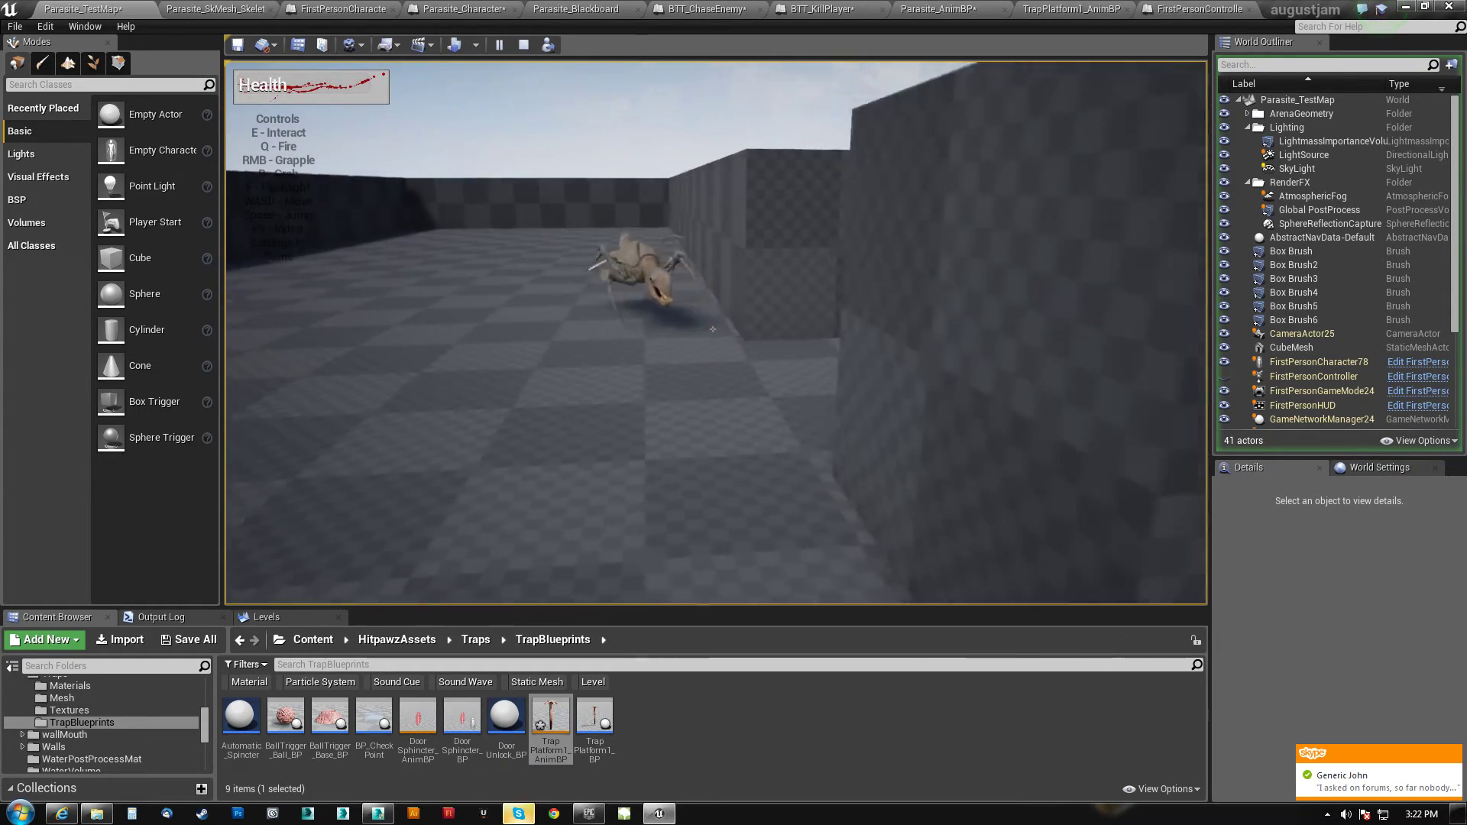
key(s)
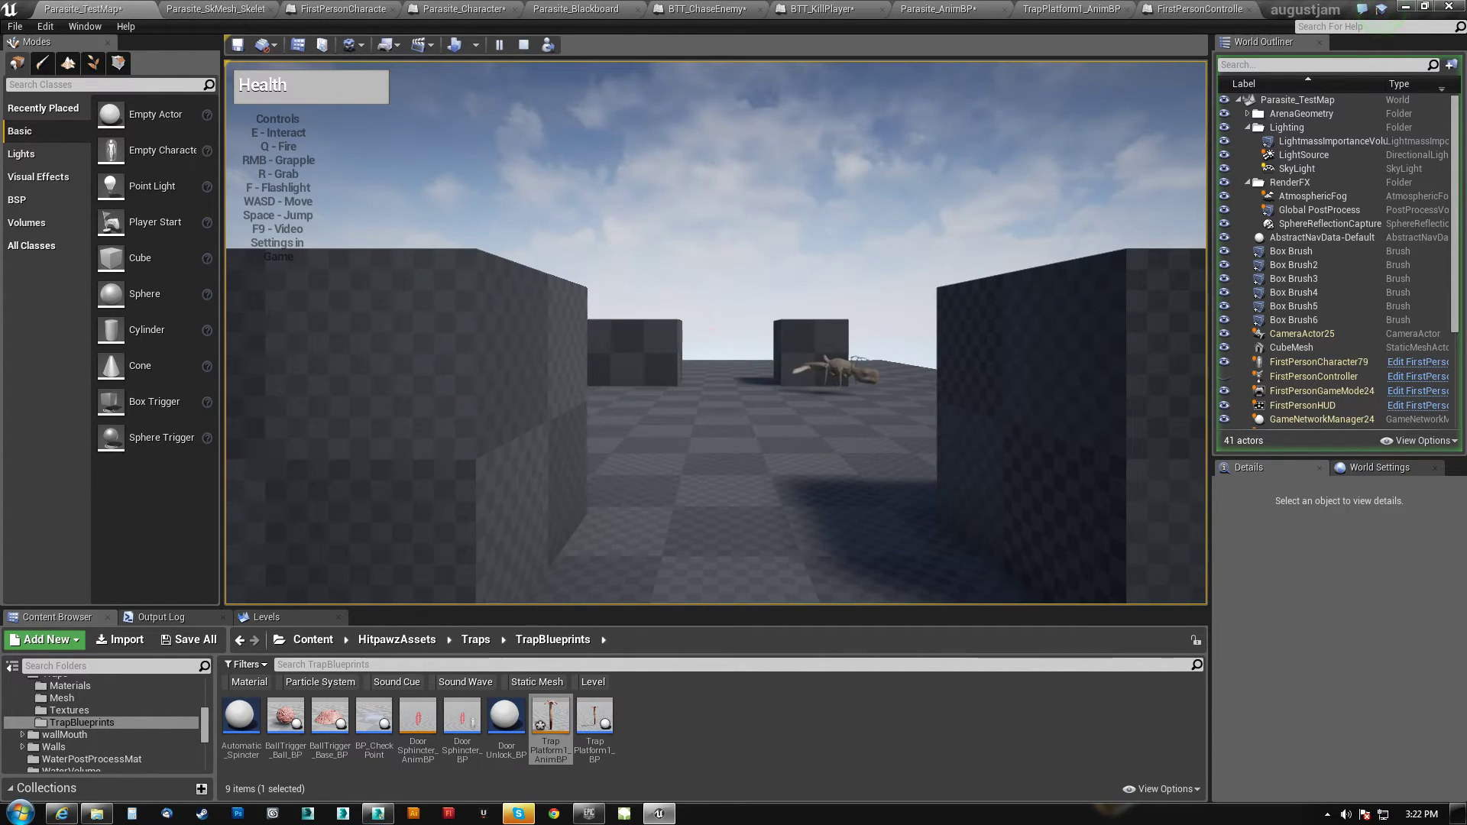
Test the respawned player by moving it in all directions and firing the grapple
key(s)
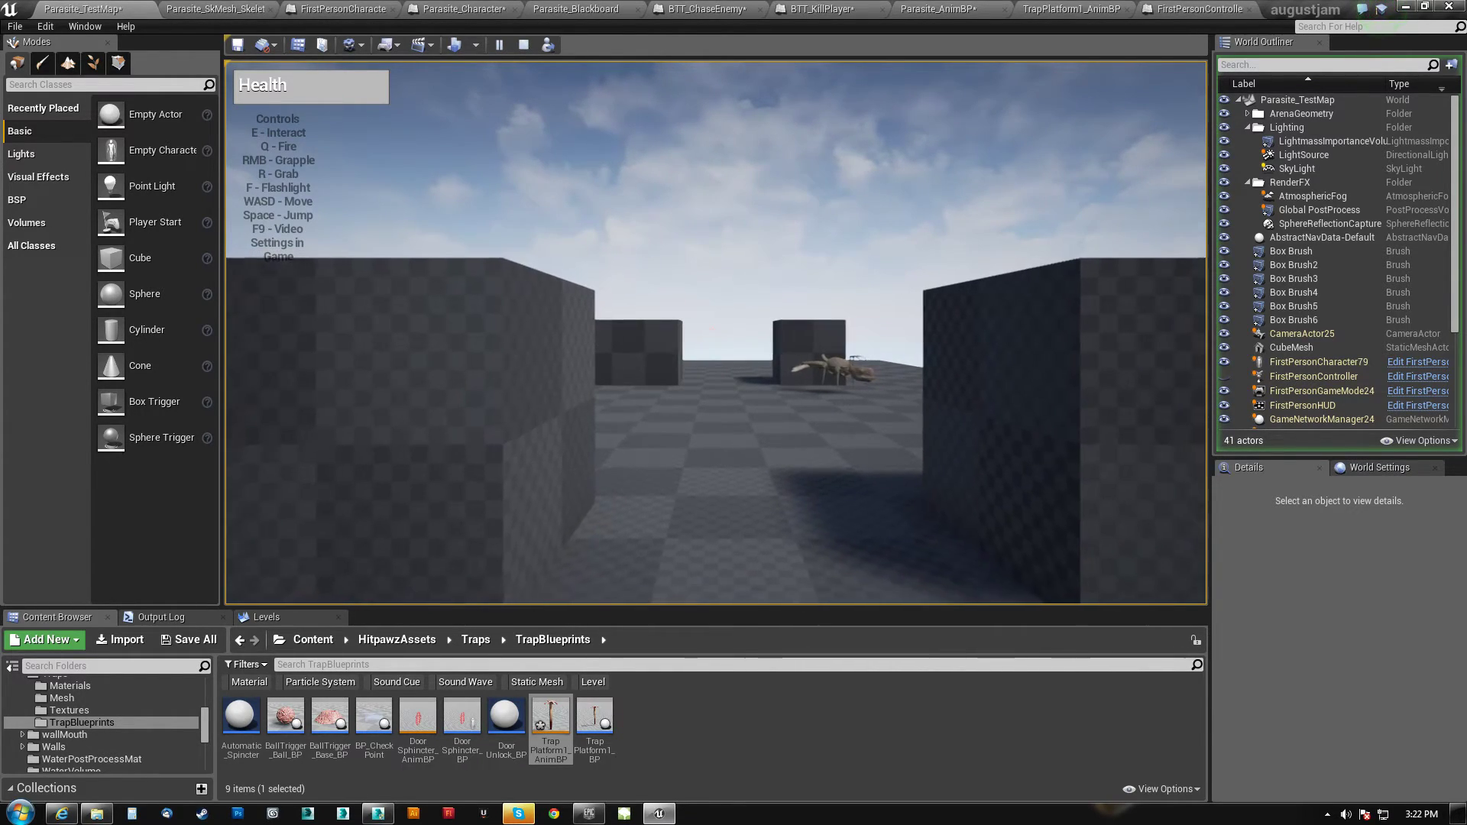
key(w)
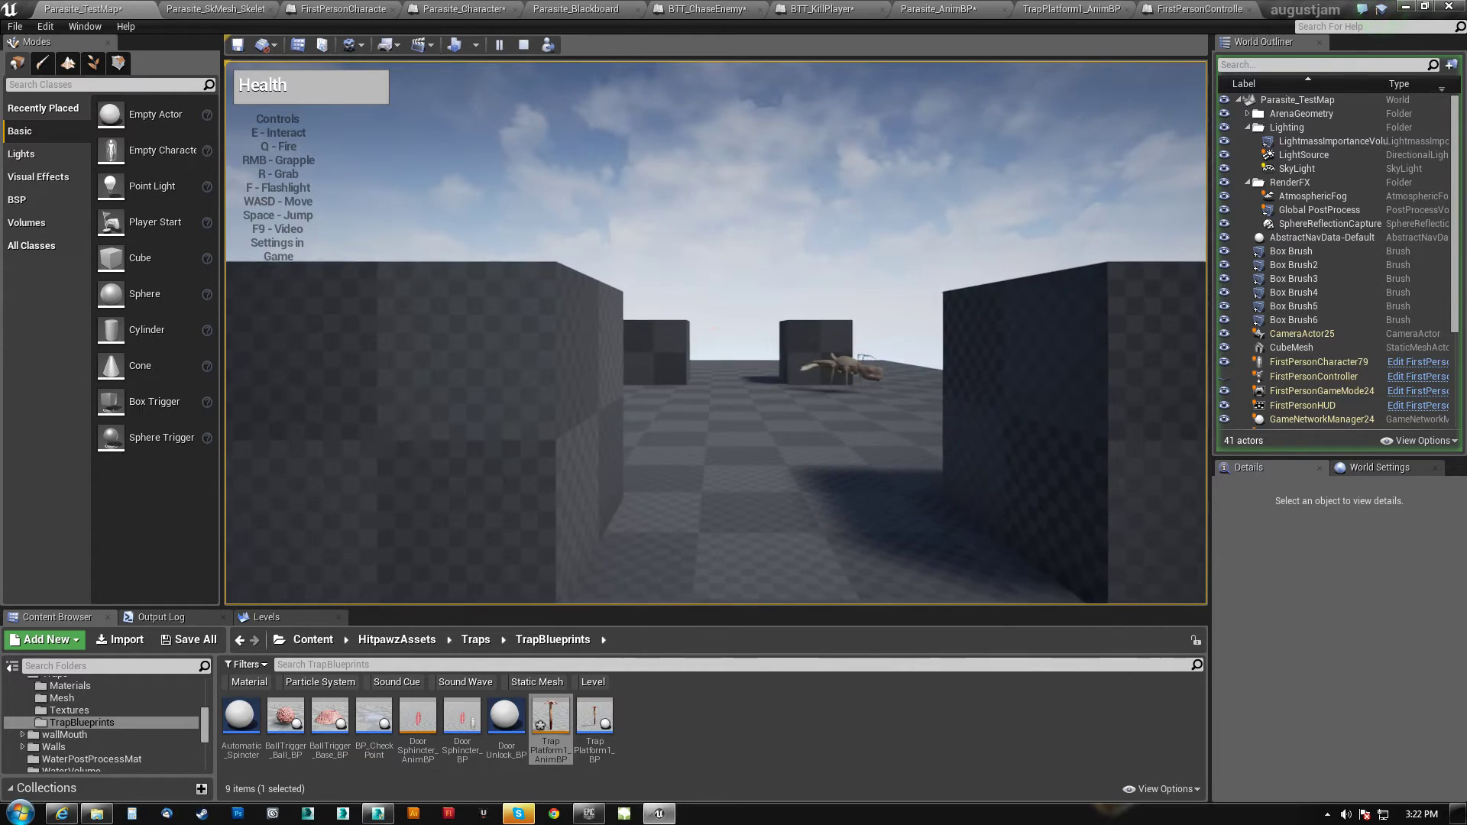
key(d)
key(s)
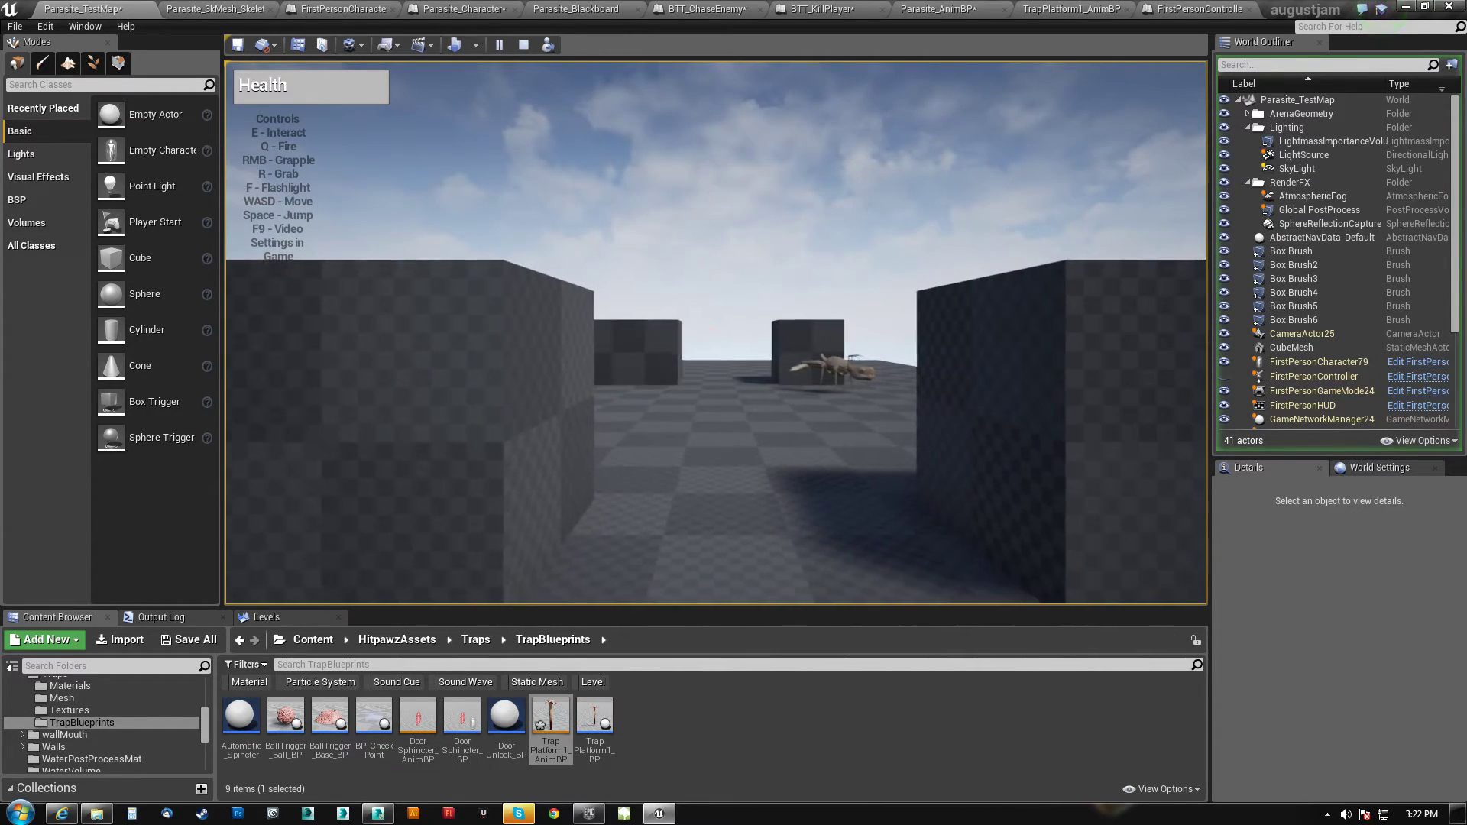
key(s)
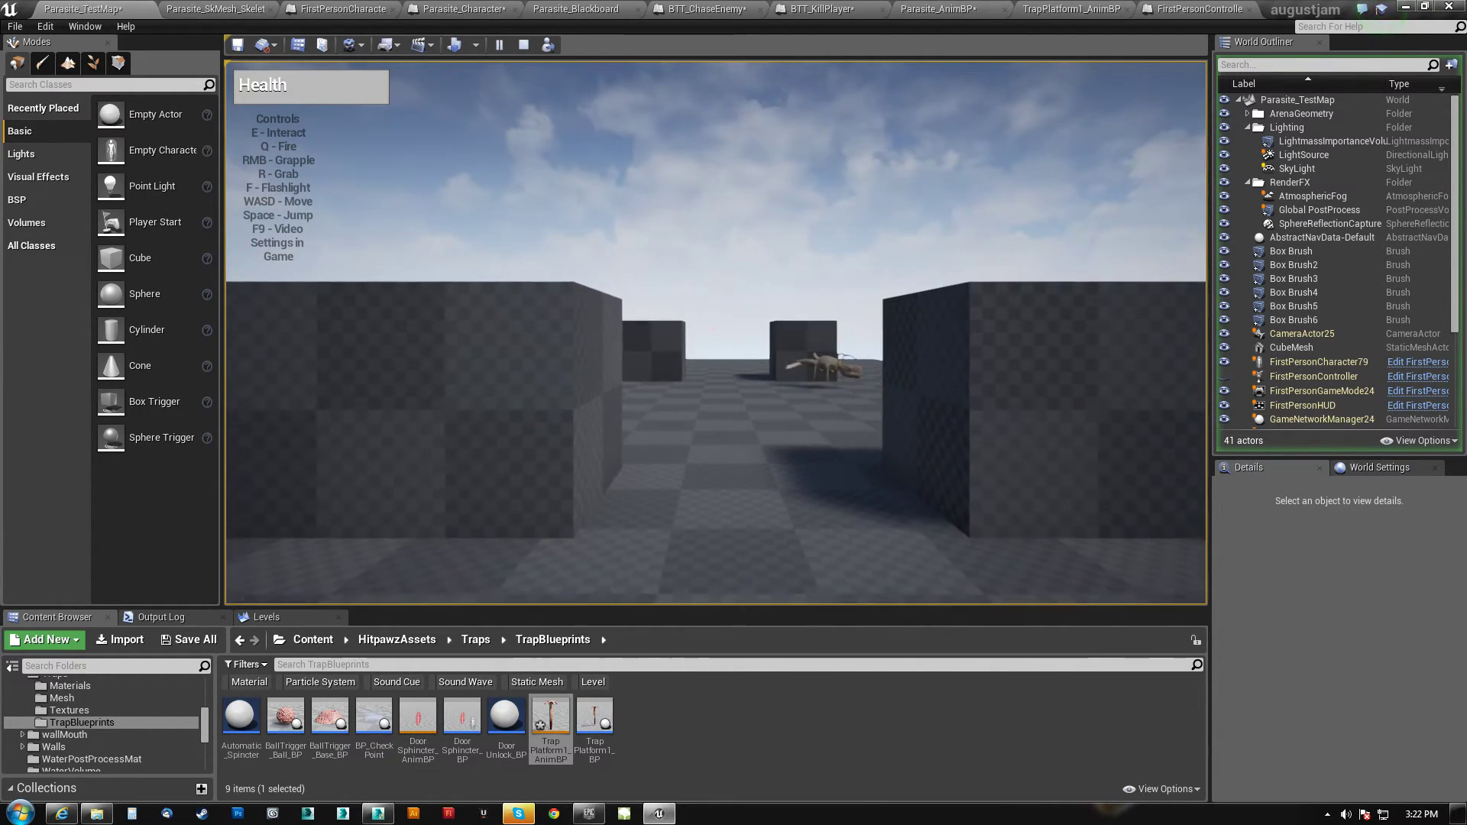
key(s)
key(a)
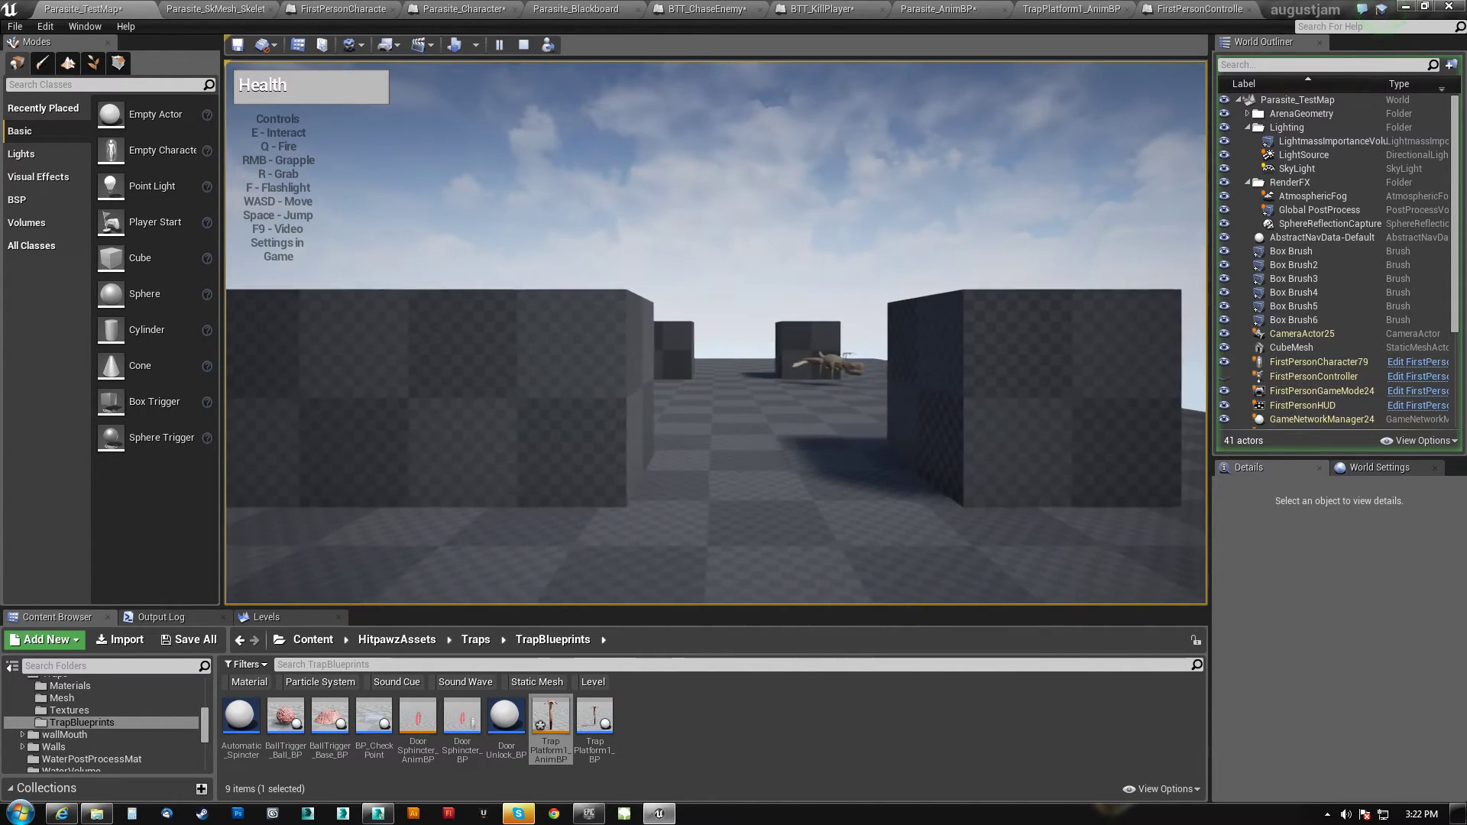
key(w)
key(shift+F1)
right_click(602, 324)
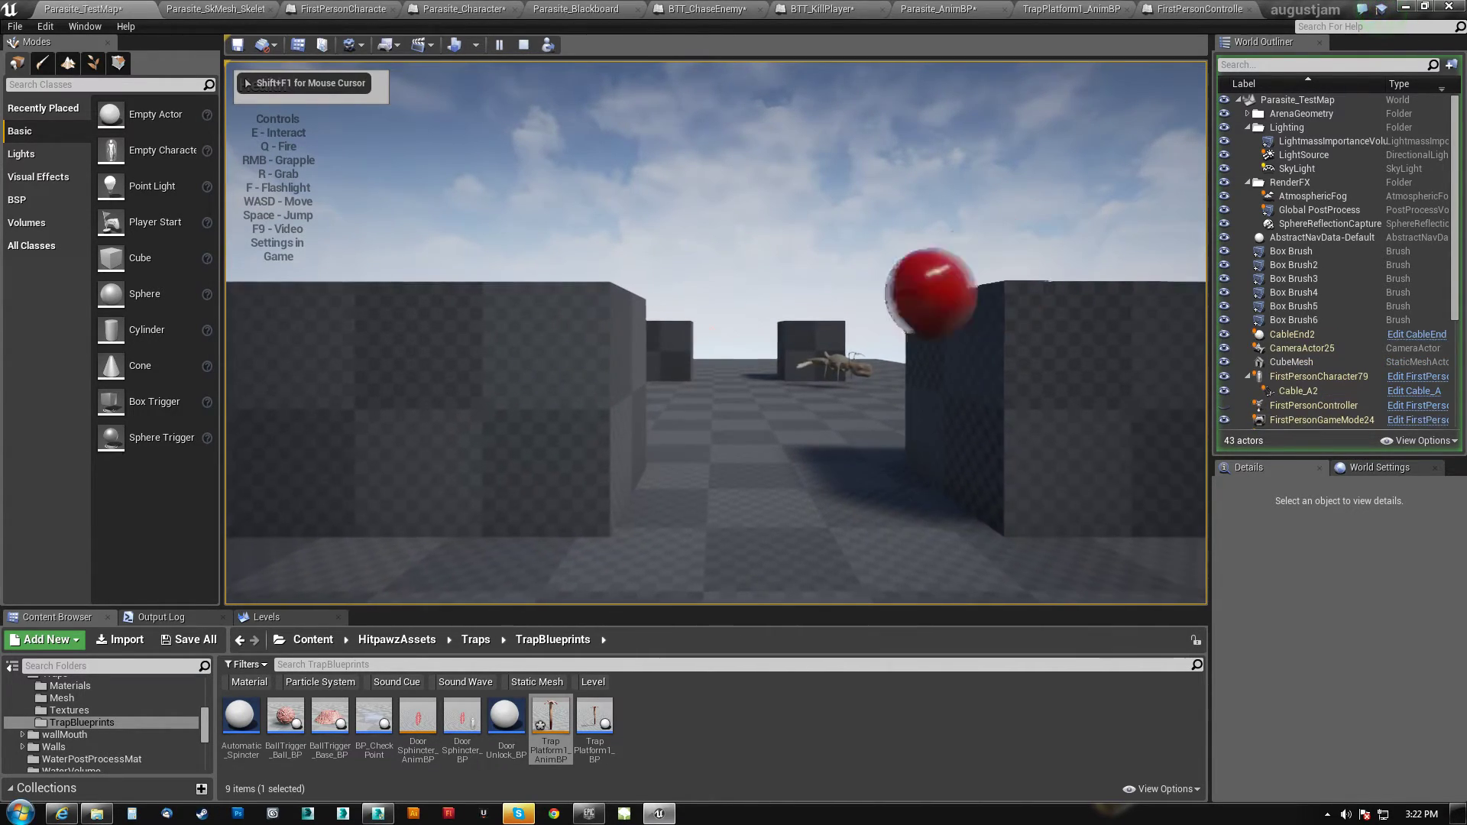
Eject from the player during the play session and run the console command "show collision"
key(shift+F1)
click(548, 44)
key(w)
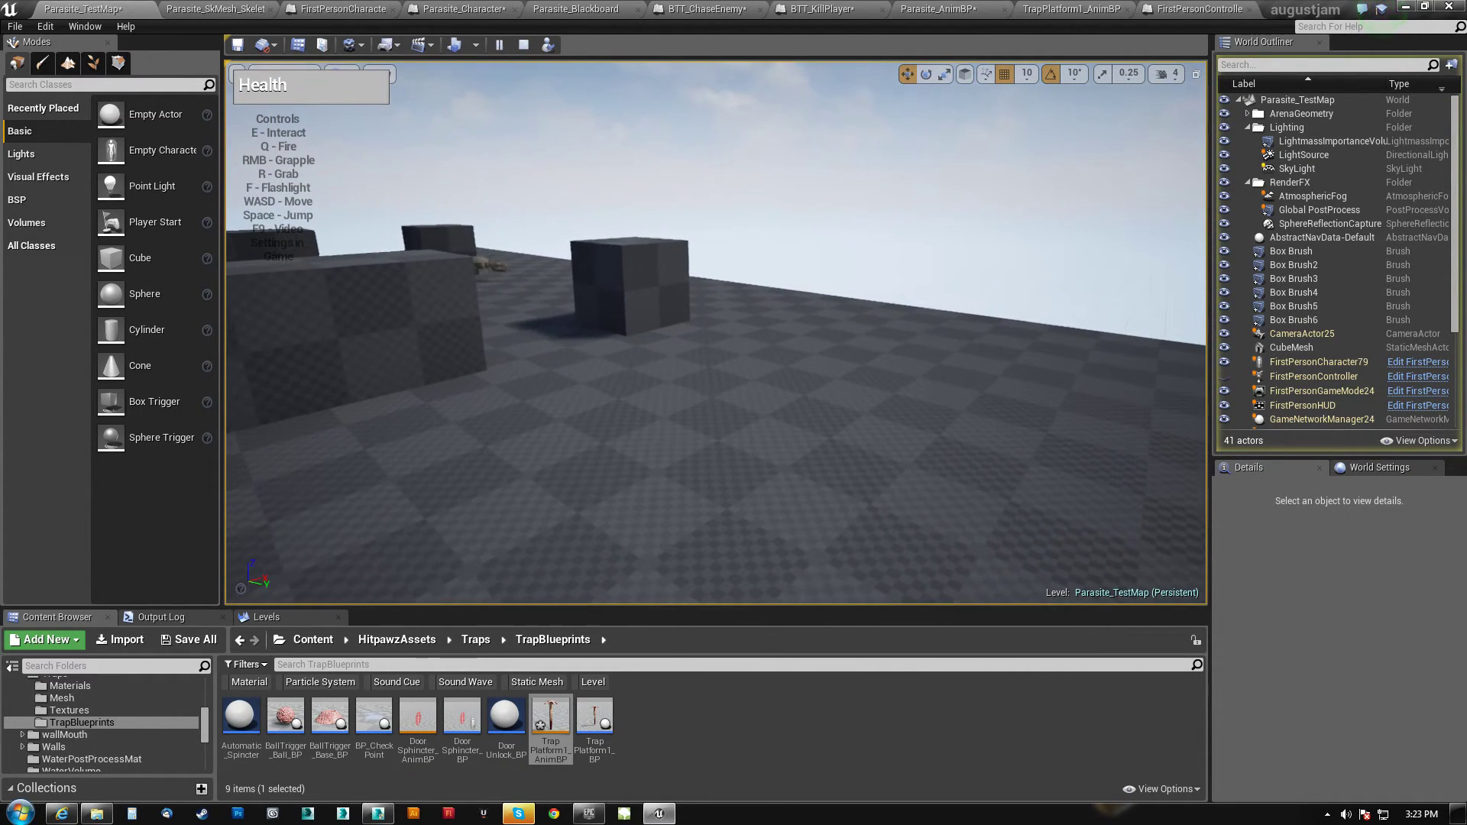
key(grave)
text(show collision)
key(Return)
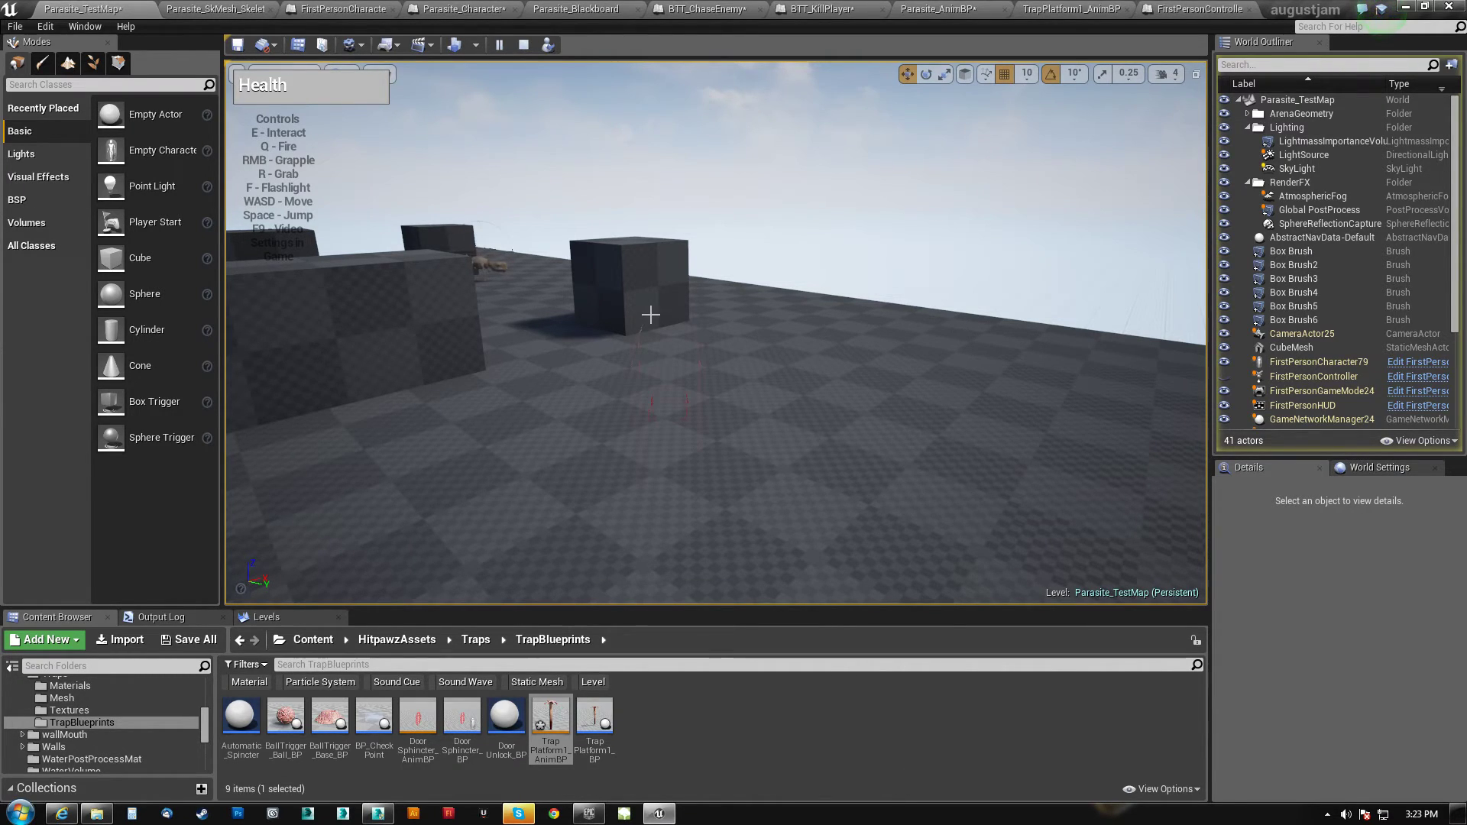
Fly around the level, select the respawned FirstPersonCharacter to inspect its position and camera preview, and stop the play session
key(w)
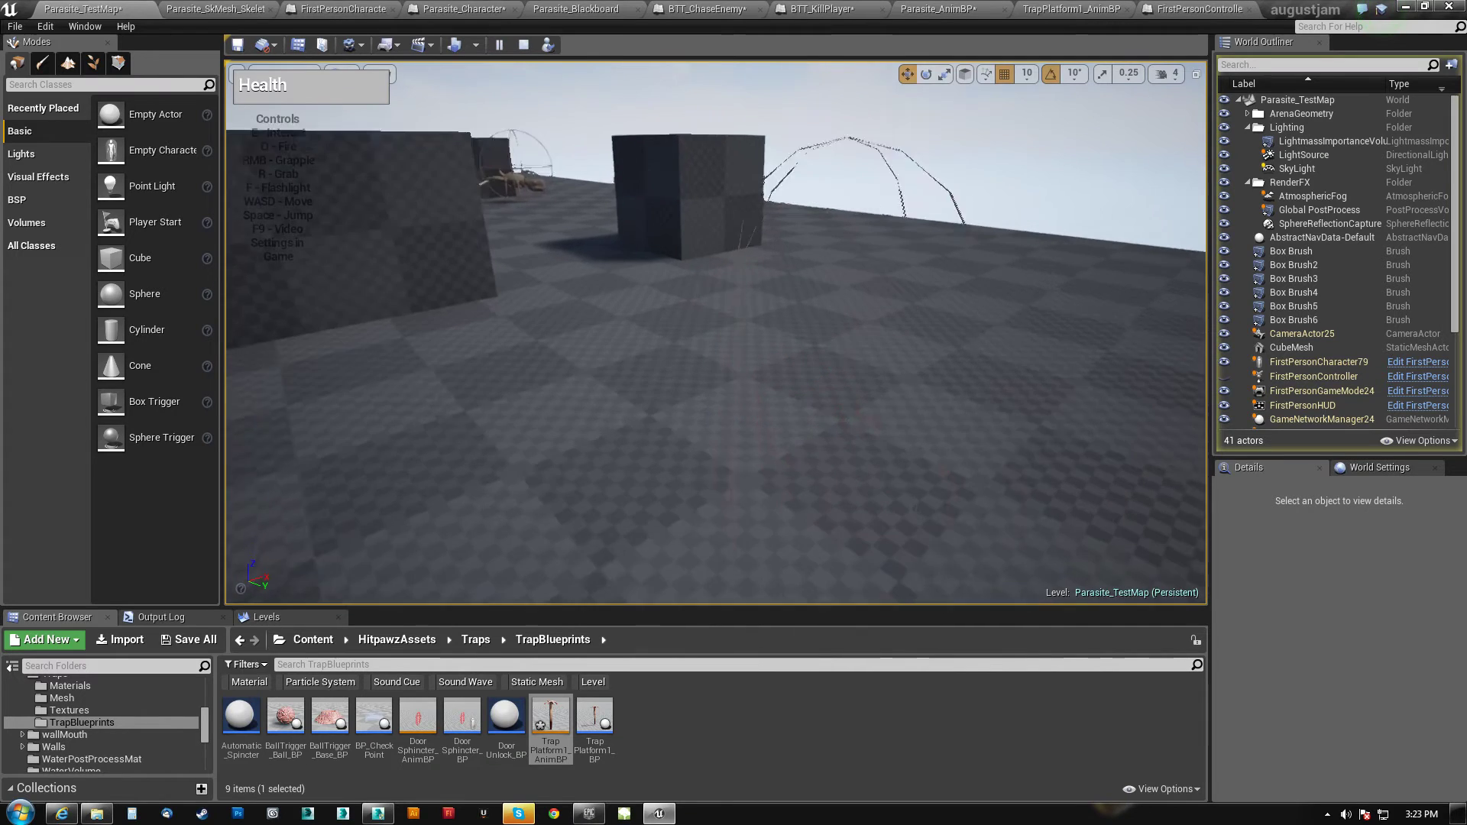
key(d)
key(space)
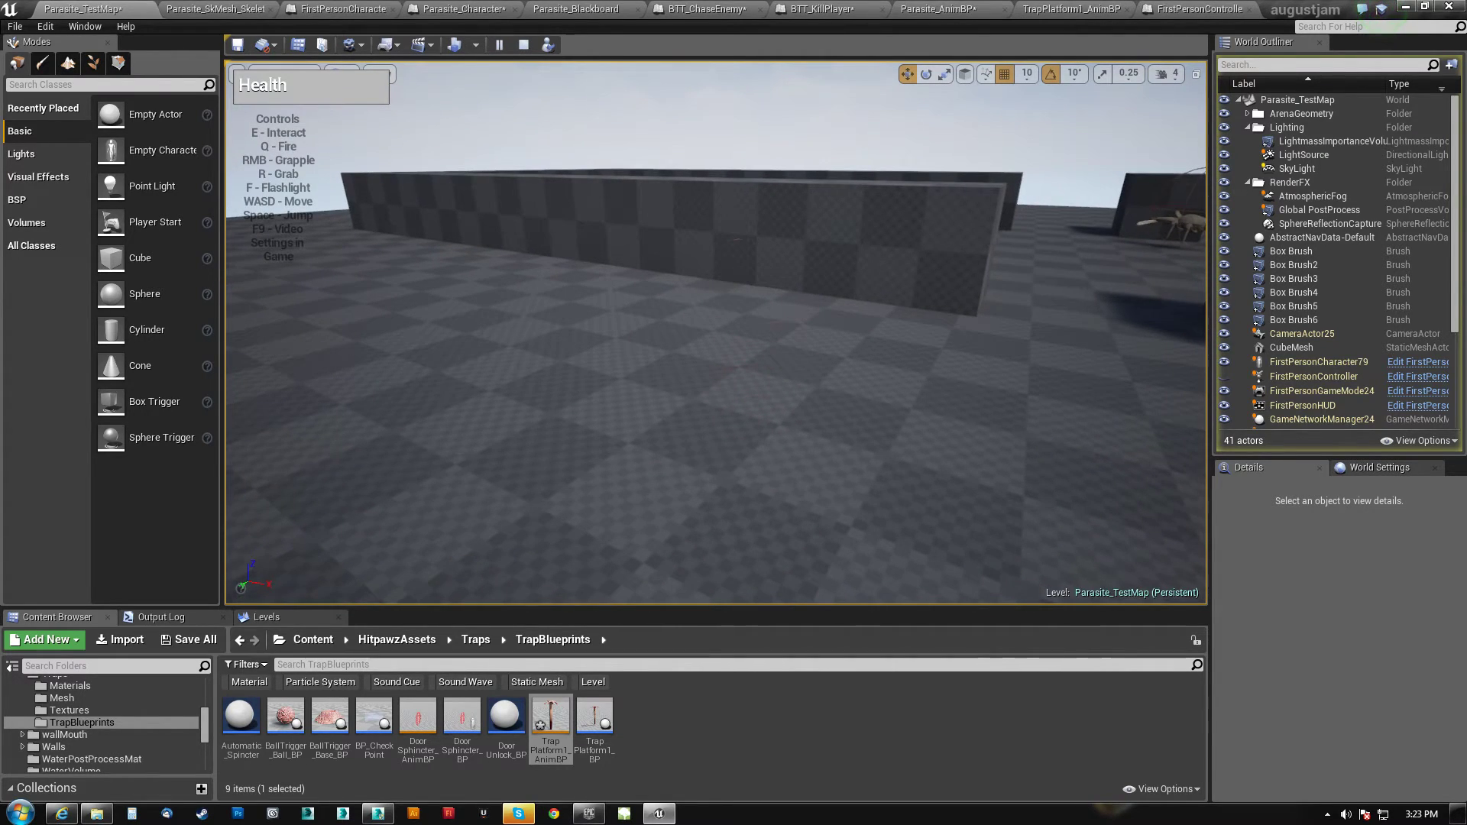
key(shift+F1)
click(1294, 363)
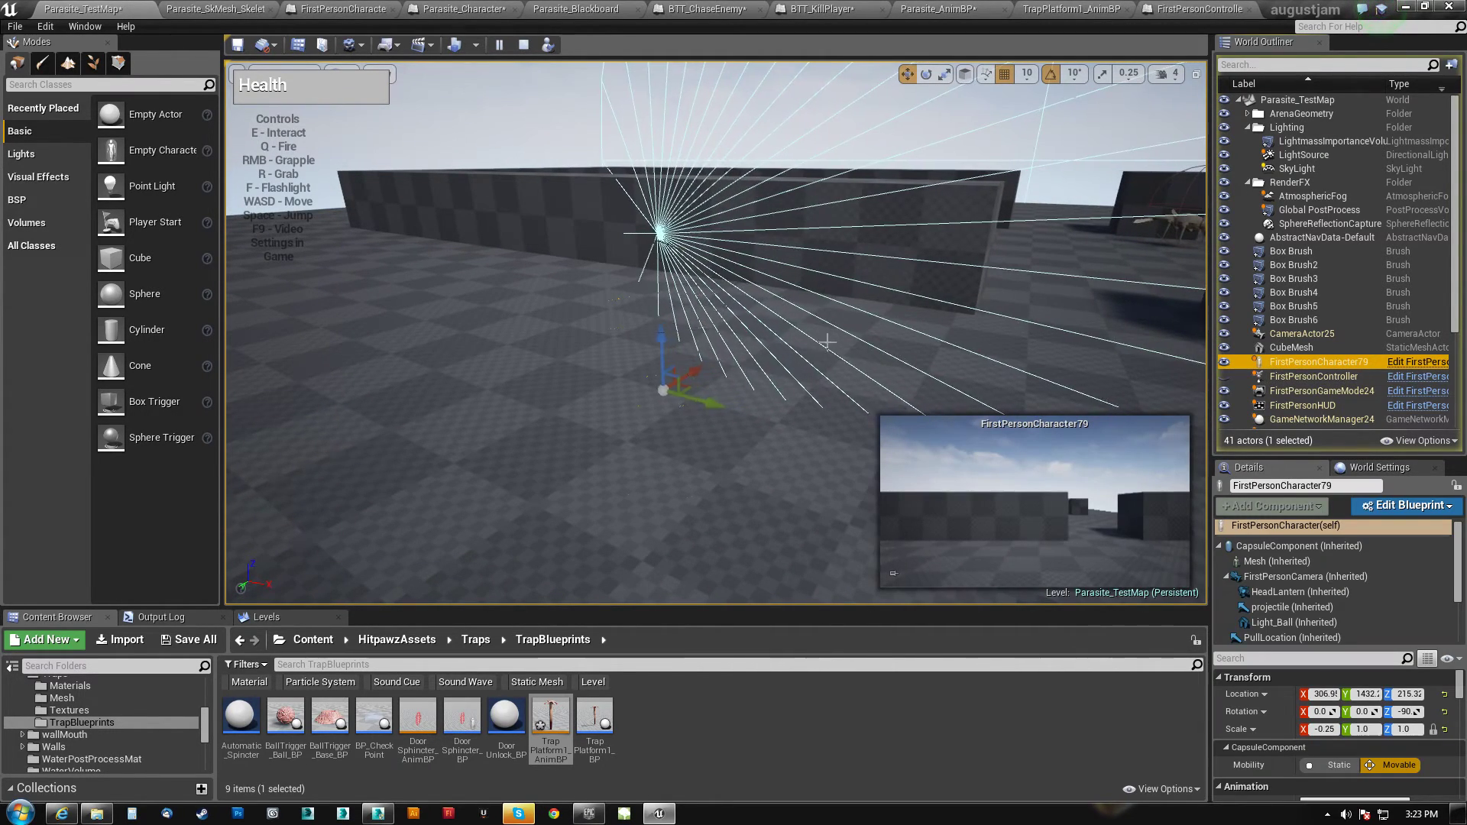
right_drag(717, 332, 448, 278)
key(w)
key(a)
key(s)
key(d)
click(523, 45)
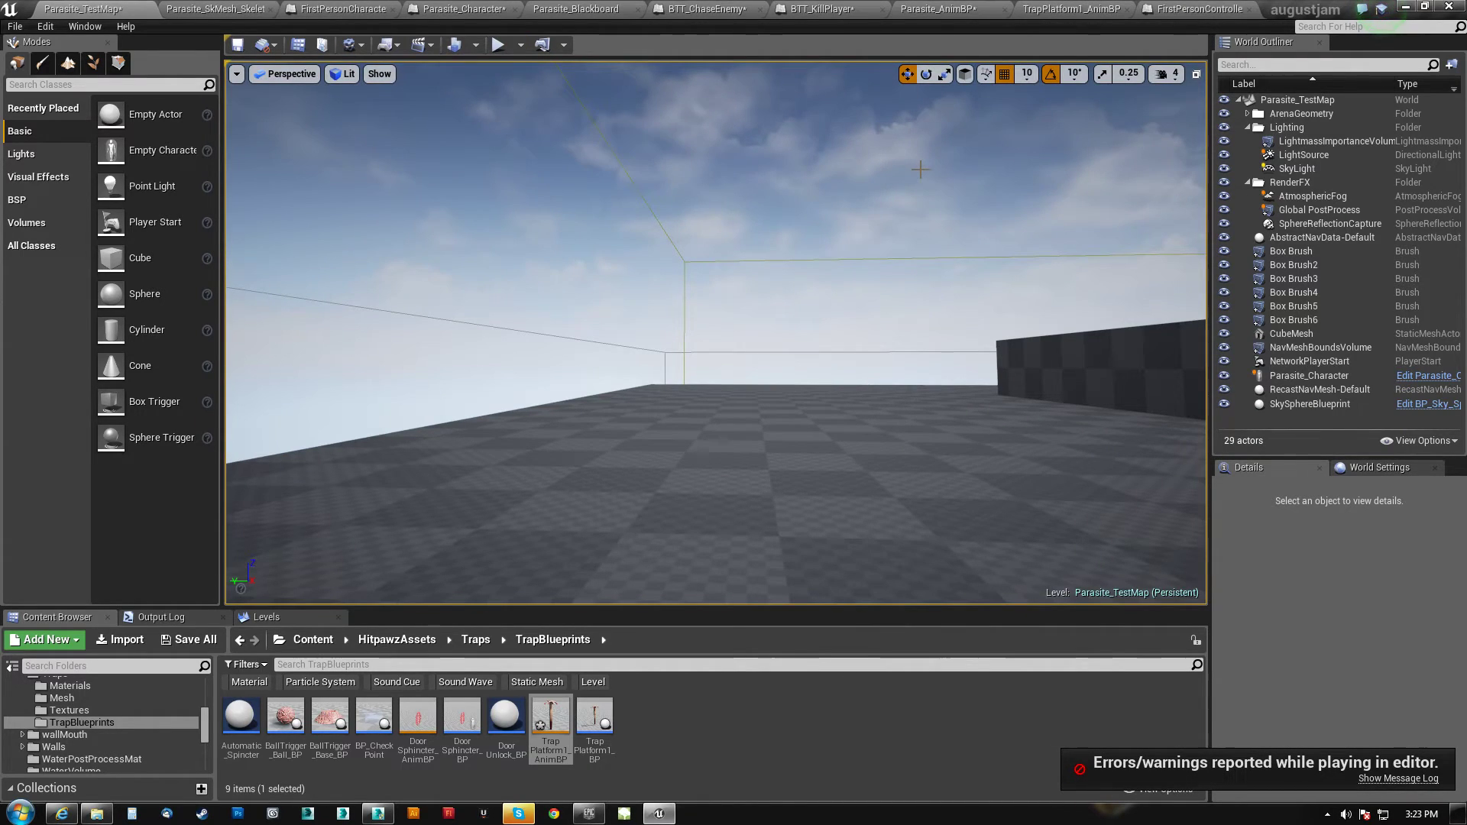
In FirstPersonController, wire PlayerDead's execution directly to DestroyActor, bypassing the Delay, and move the Delay node above the chain
click(1200, 9)
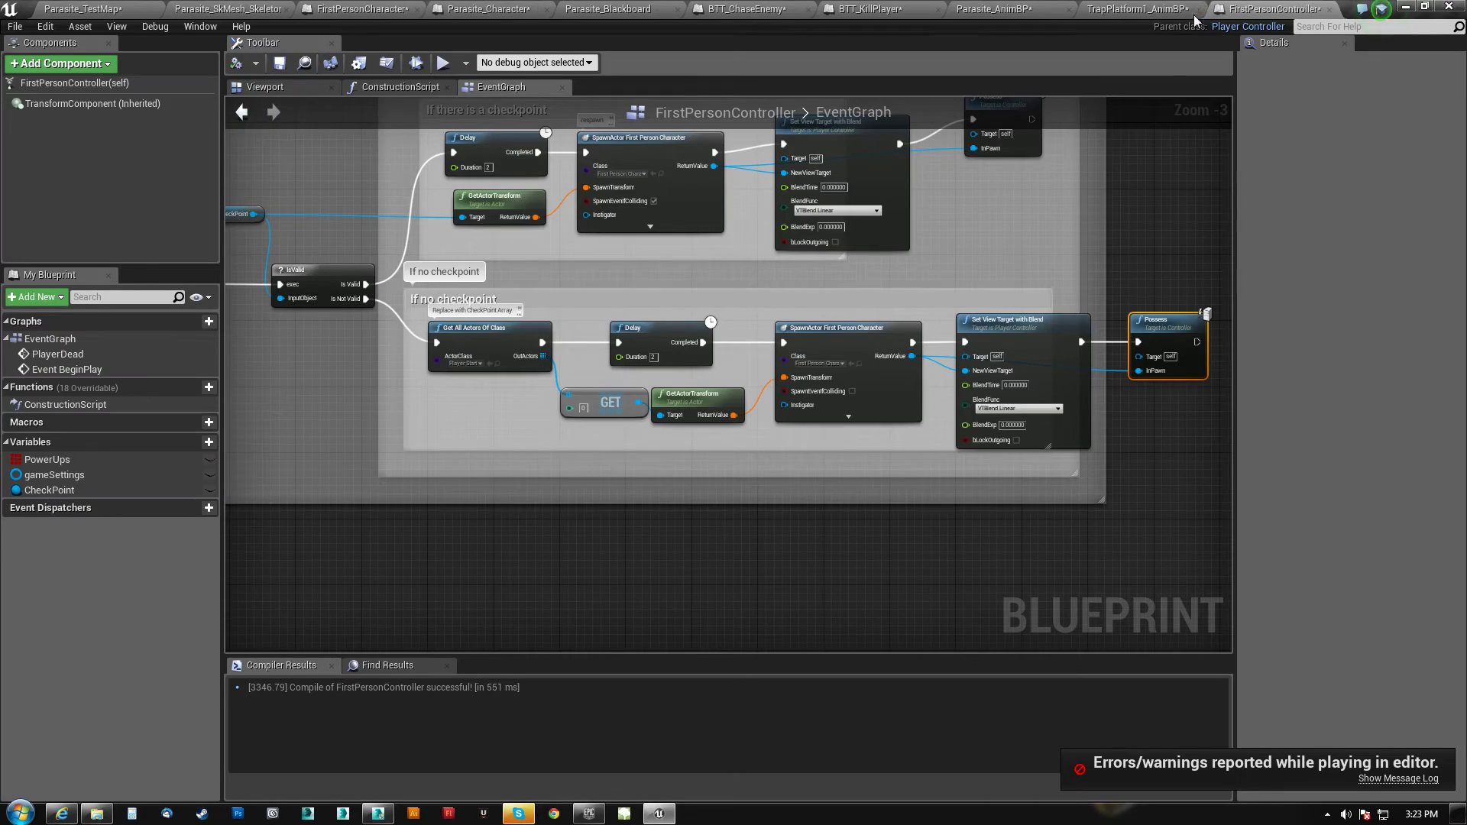
right_drag(766, 328, 1305, 370)
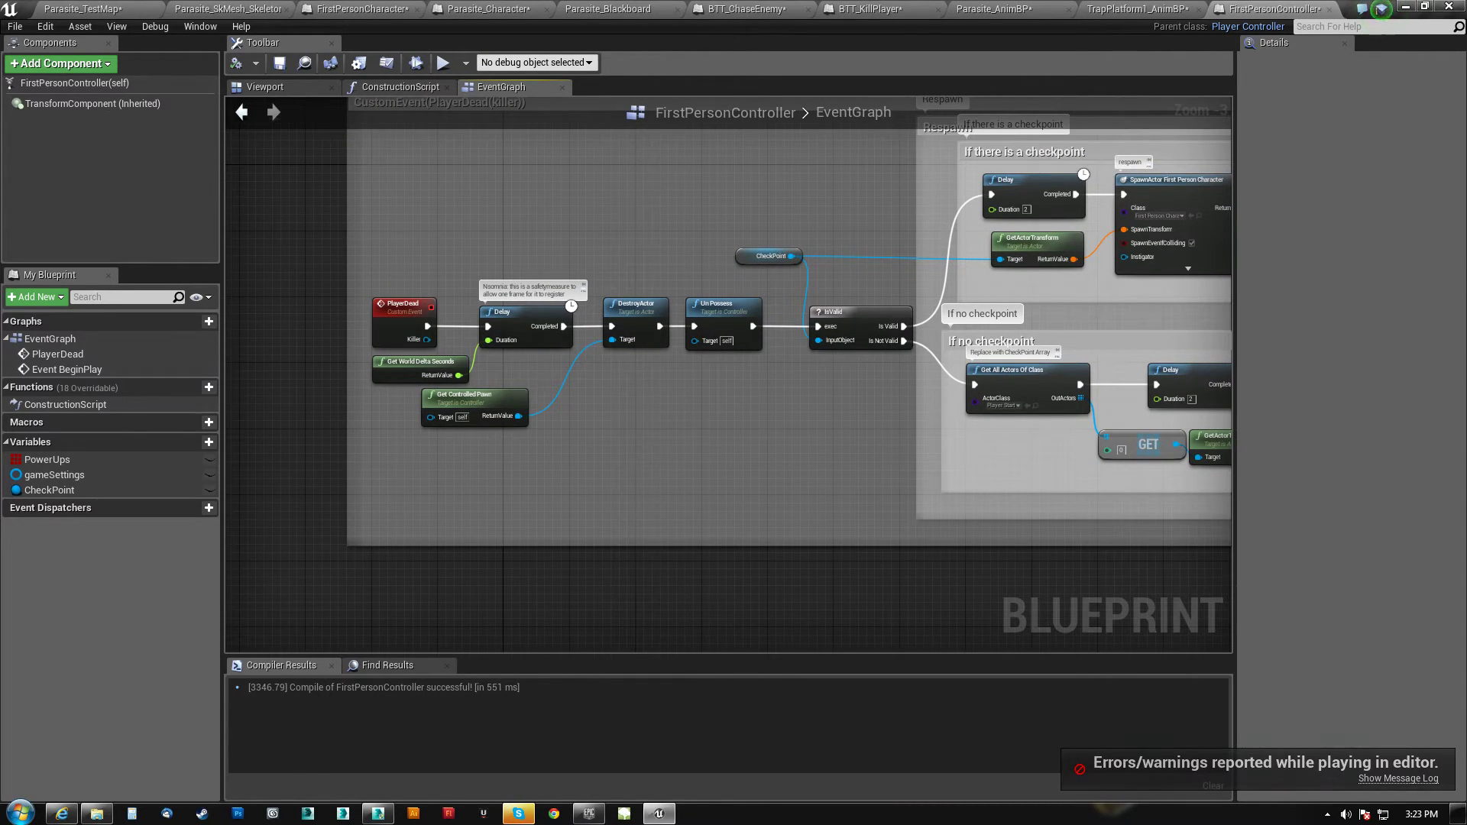
scroll(535, 350, up, 3)
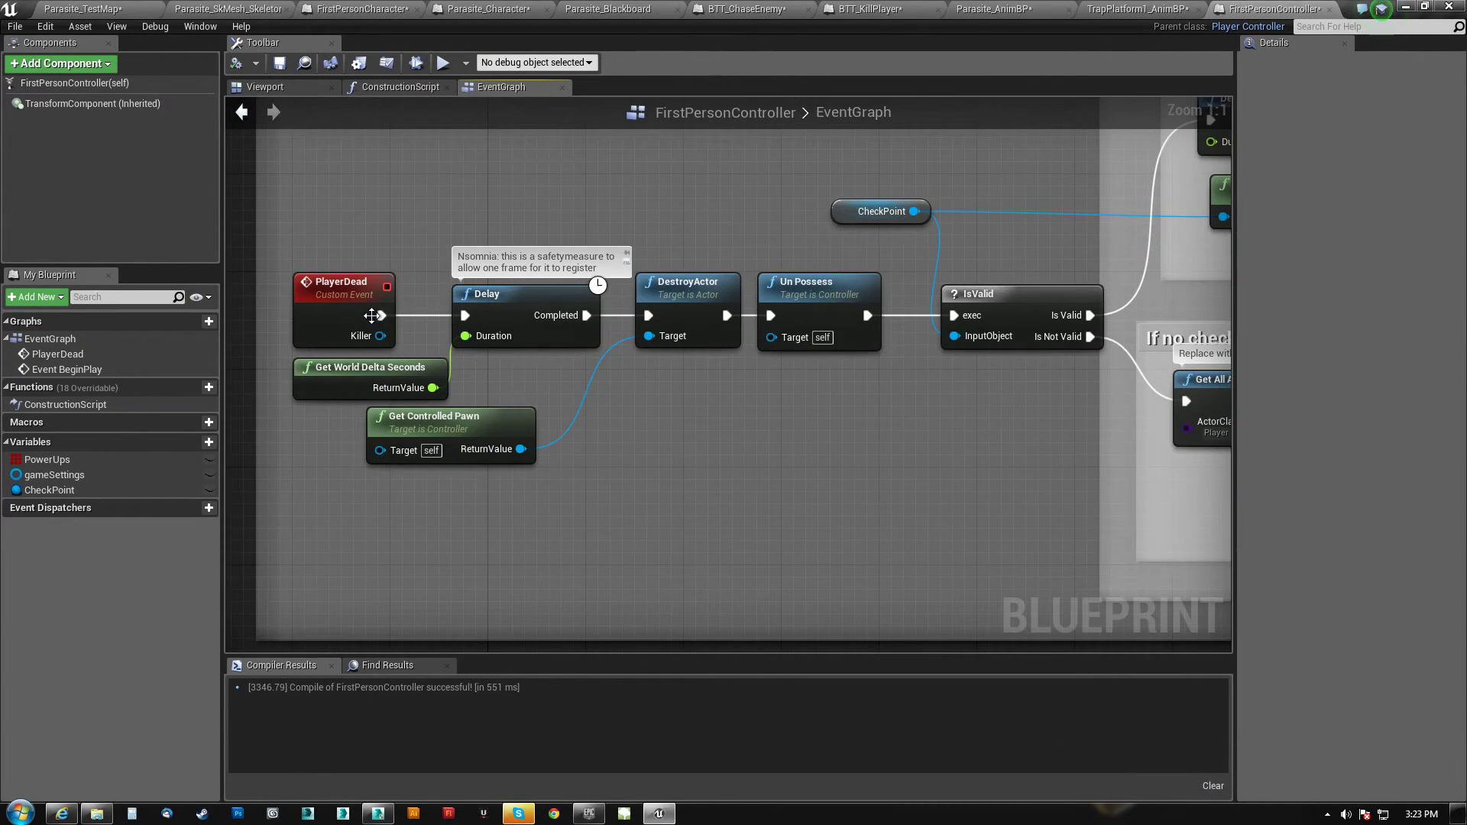
drag(381, 319, 649, 319)
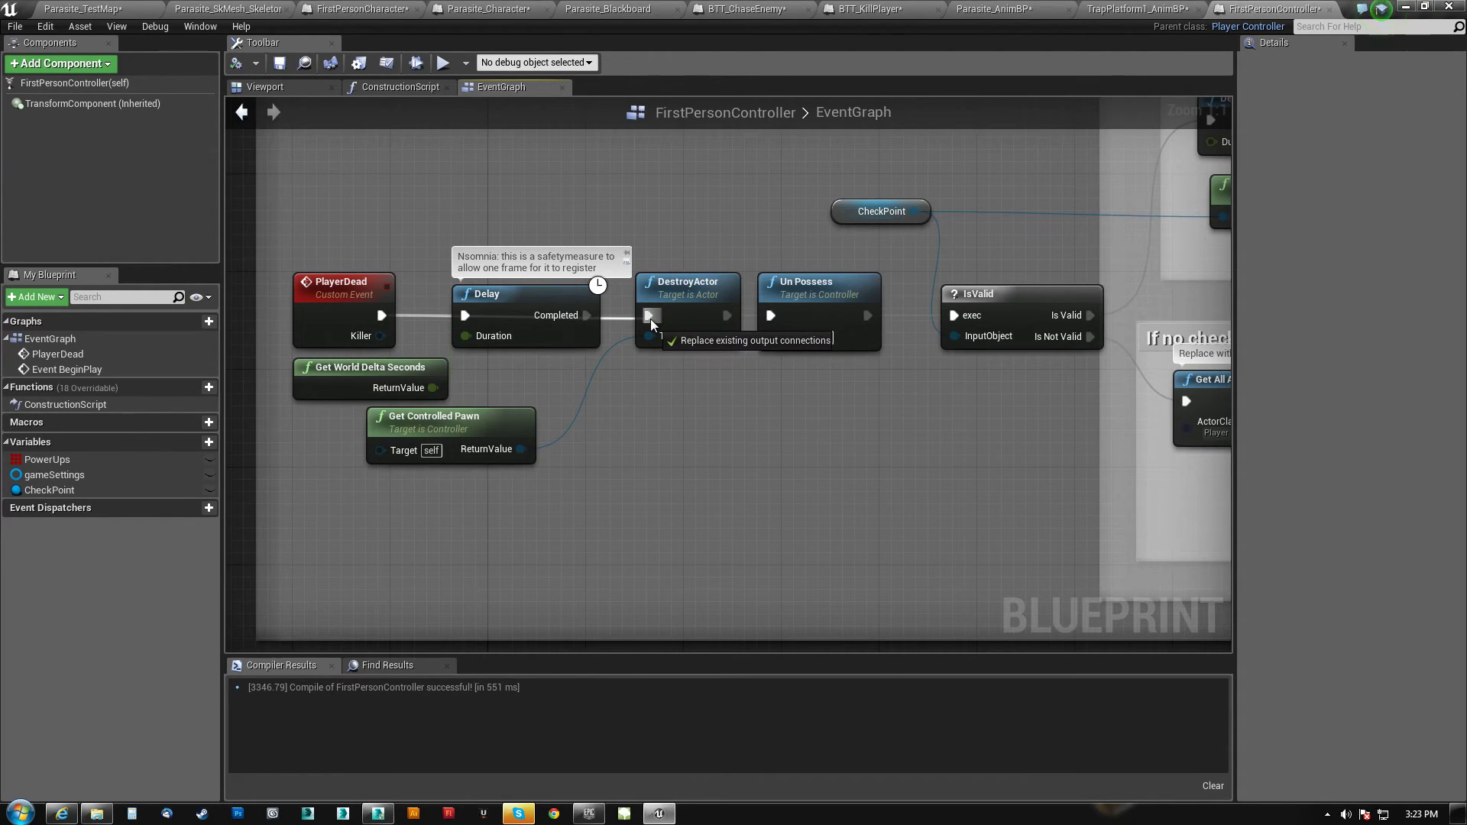
drag(530, 286, 524, 200)
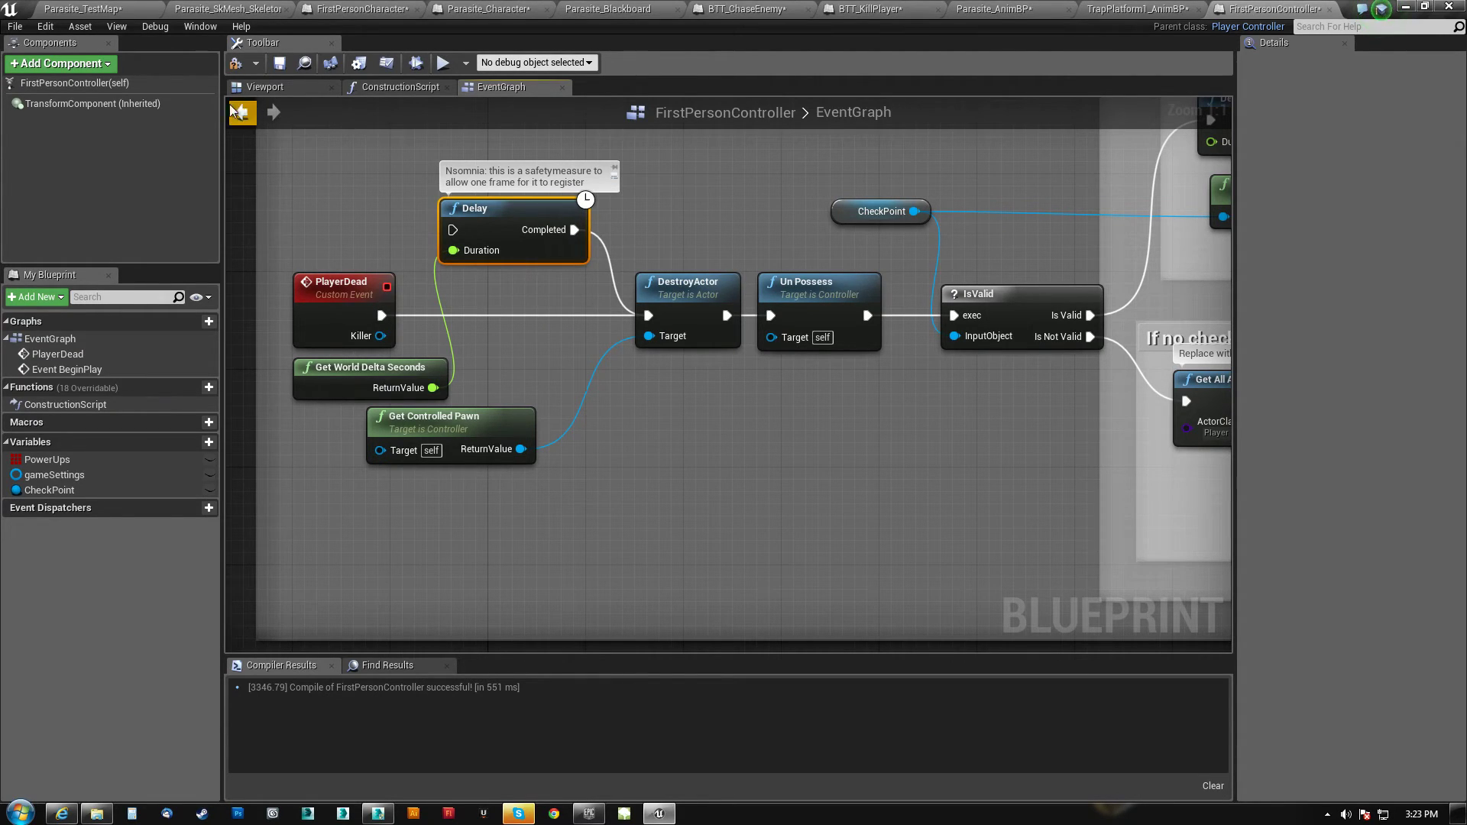
Play-test Parasite_TestMap, moving the player back and sideways around the blocks and the parasite, and stop the session
click(125, 9)
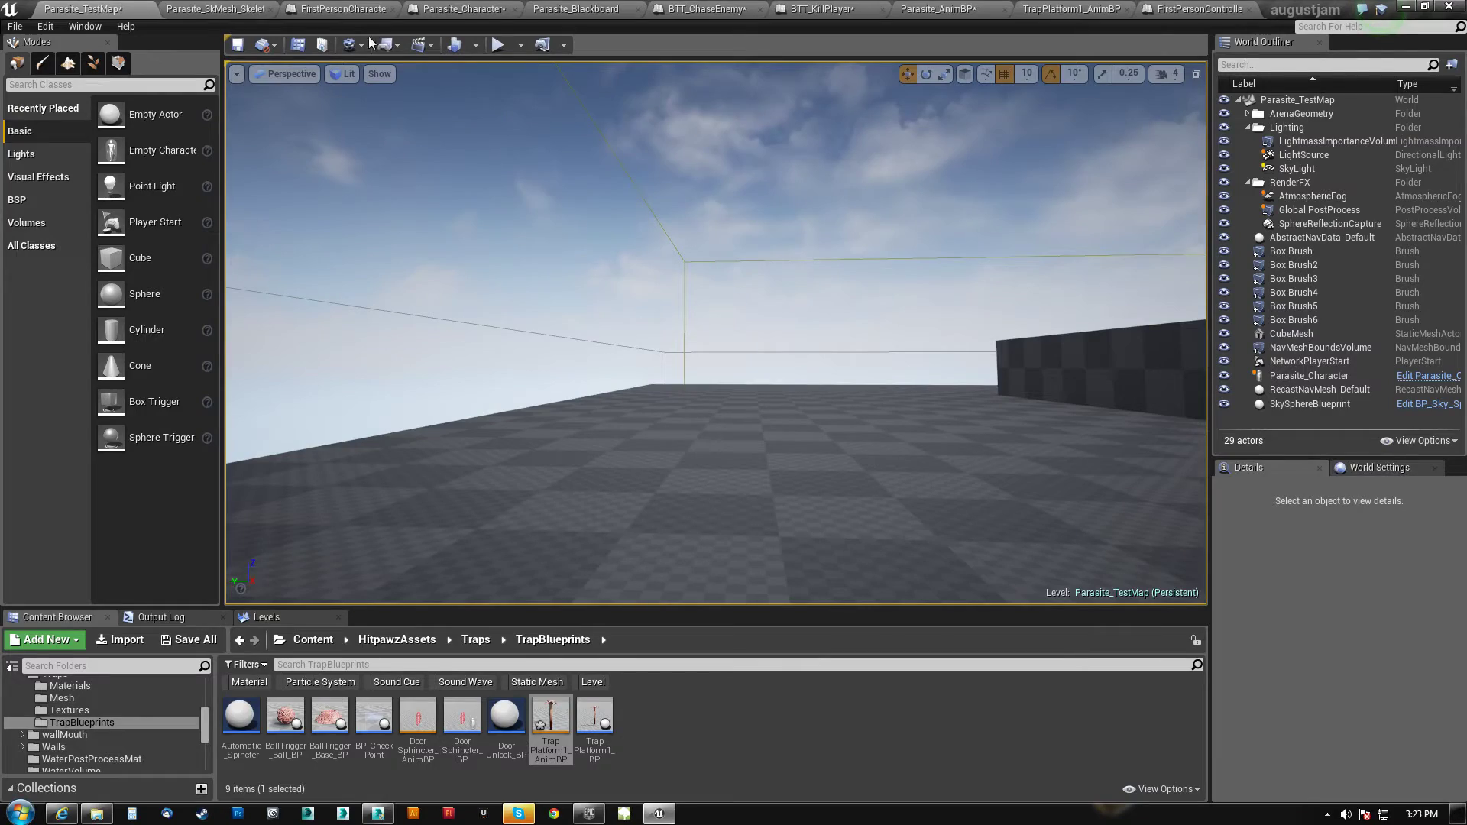
click(510, 44)
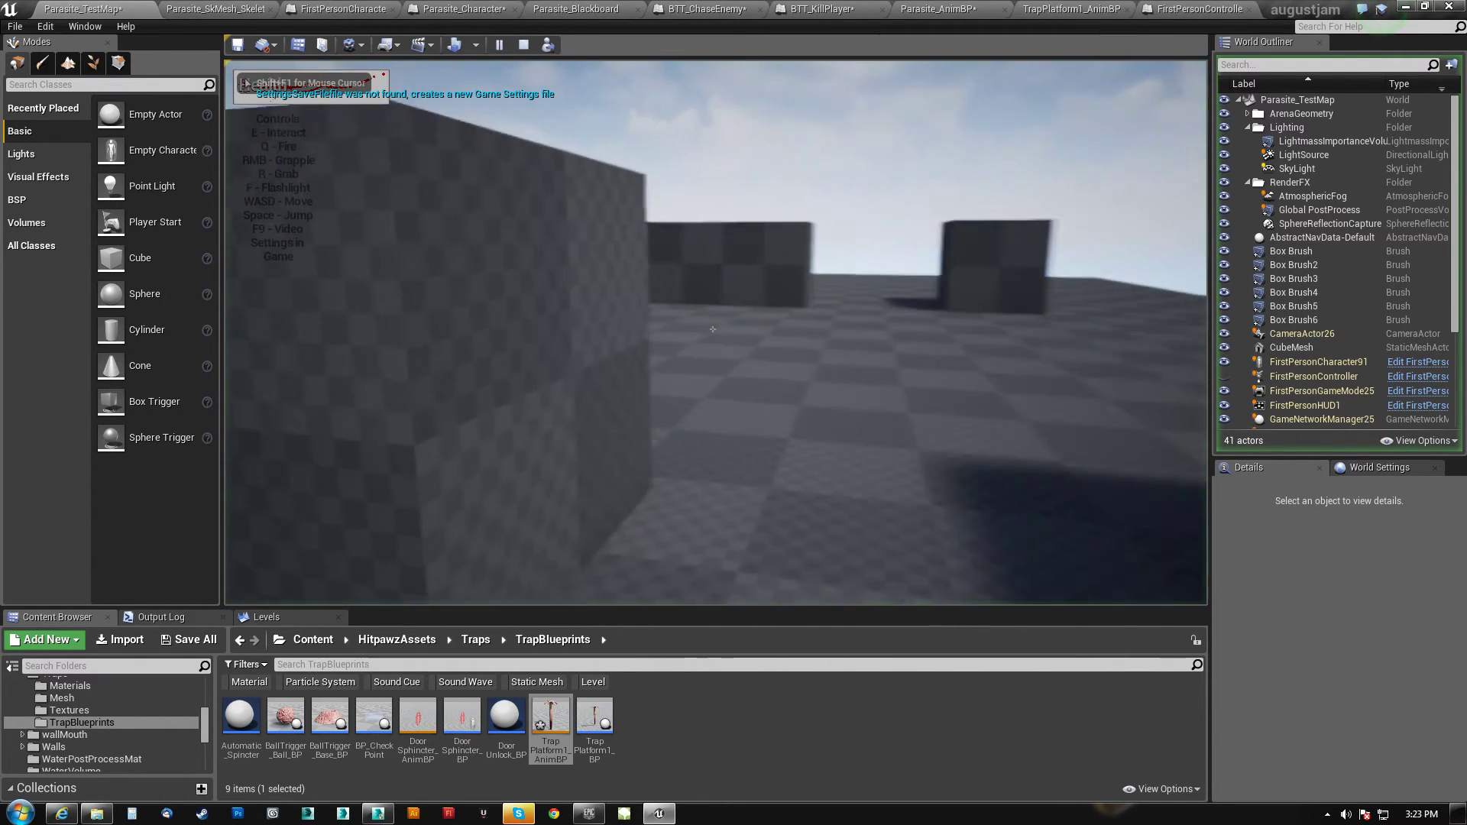
key(s)
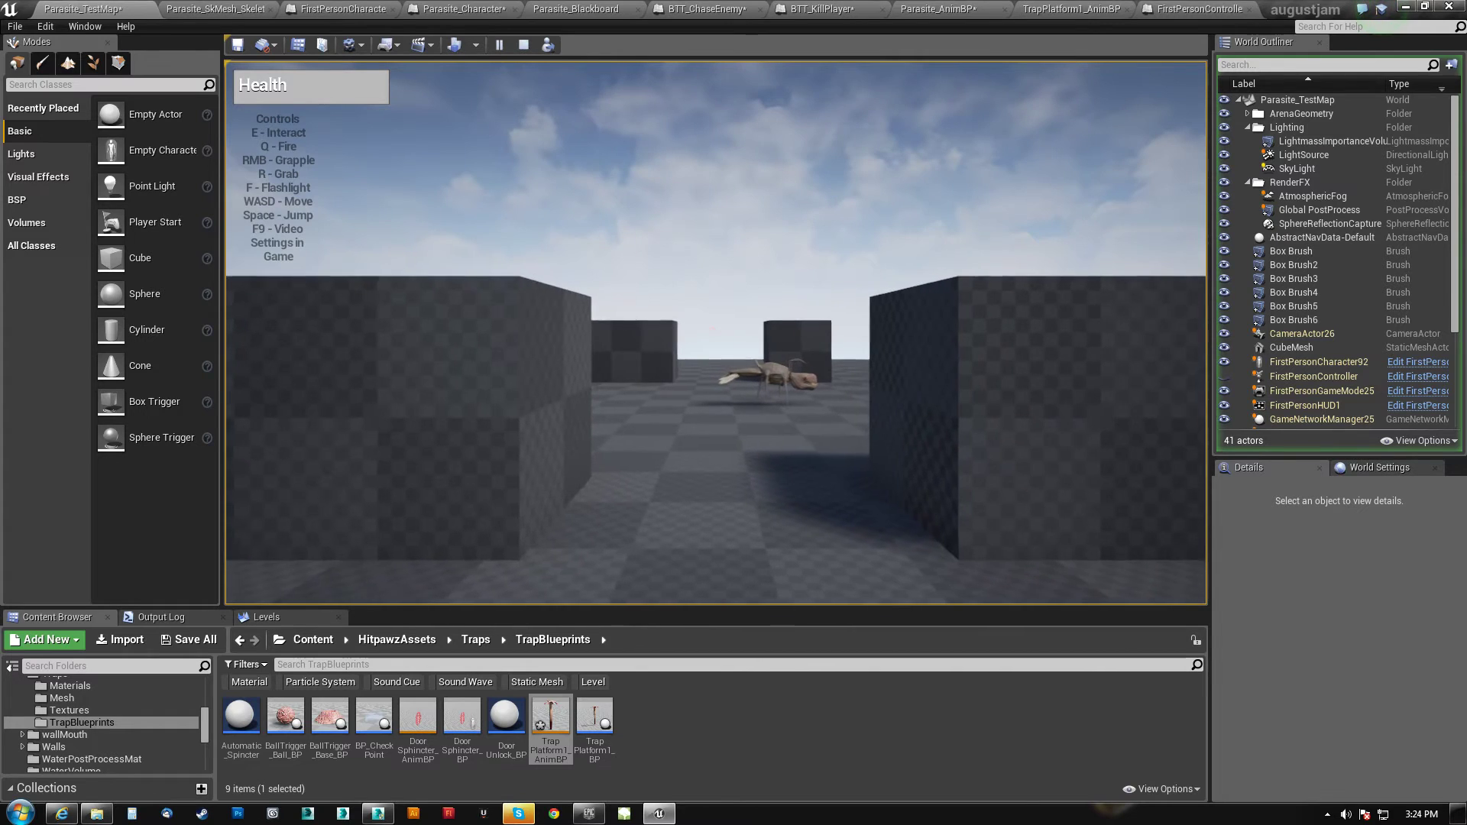
key(w)
key(a)
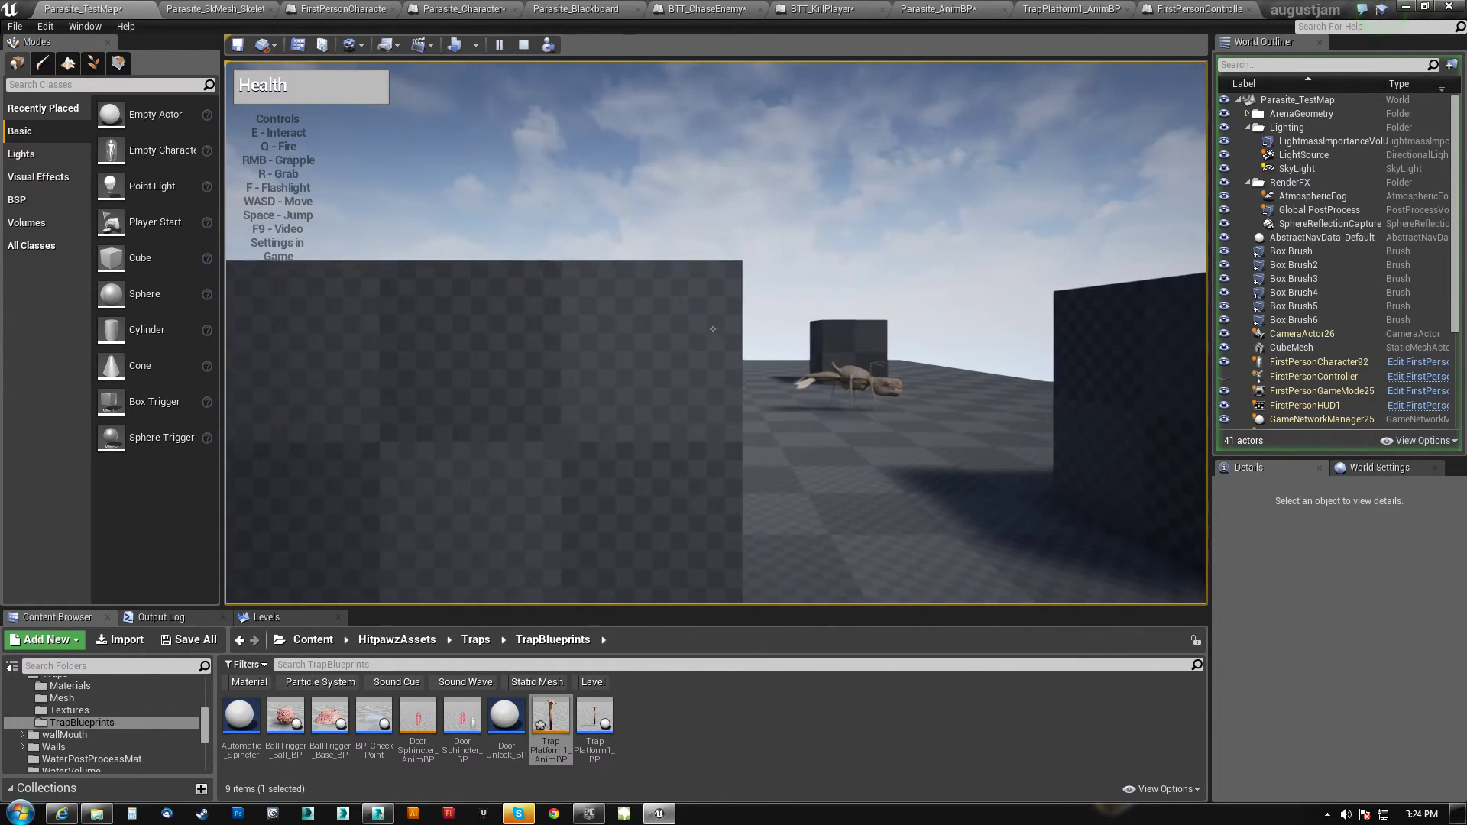
key(s)
key(a)
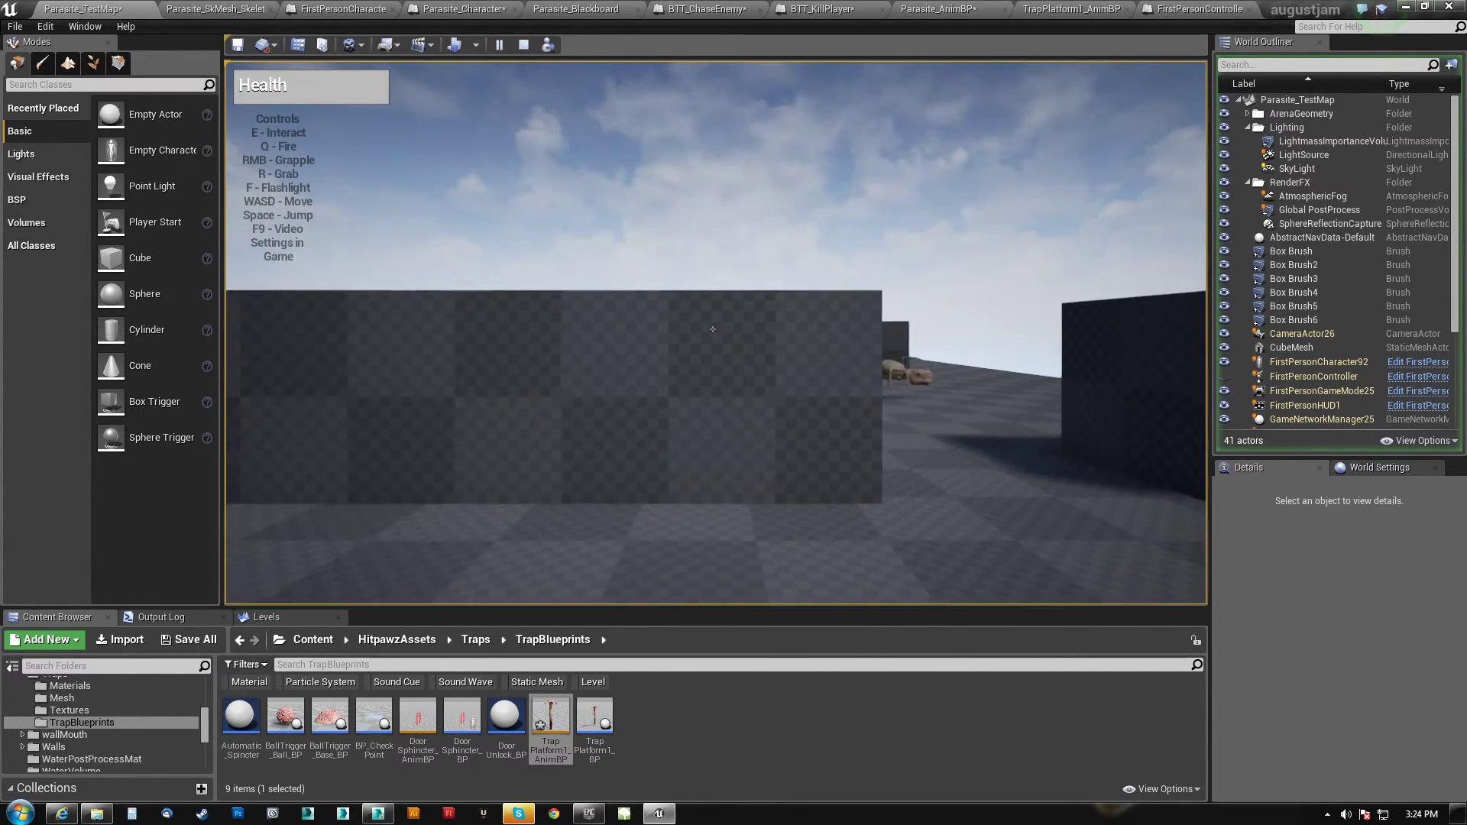
key(s)
key(a)
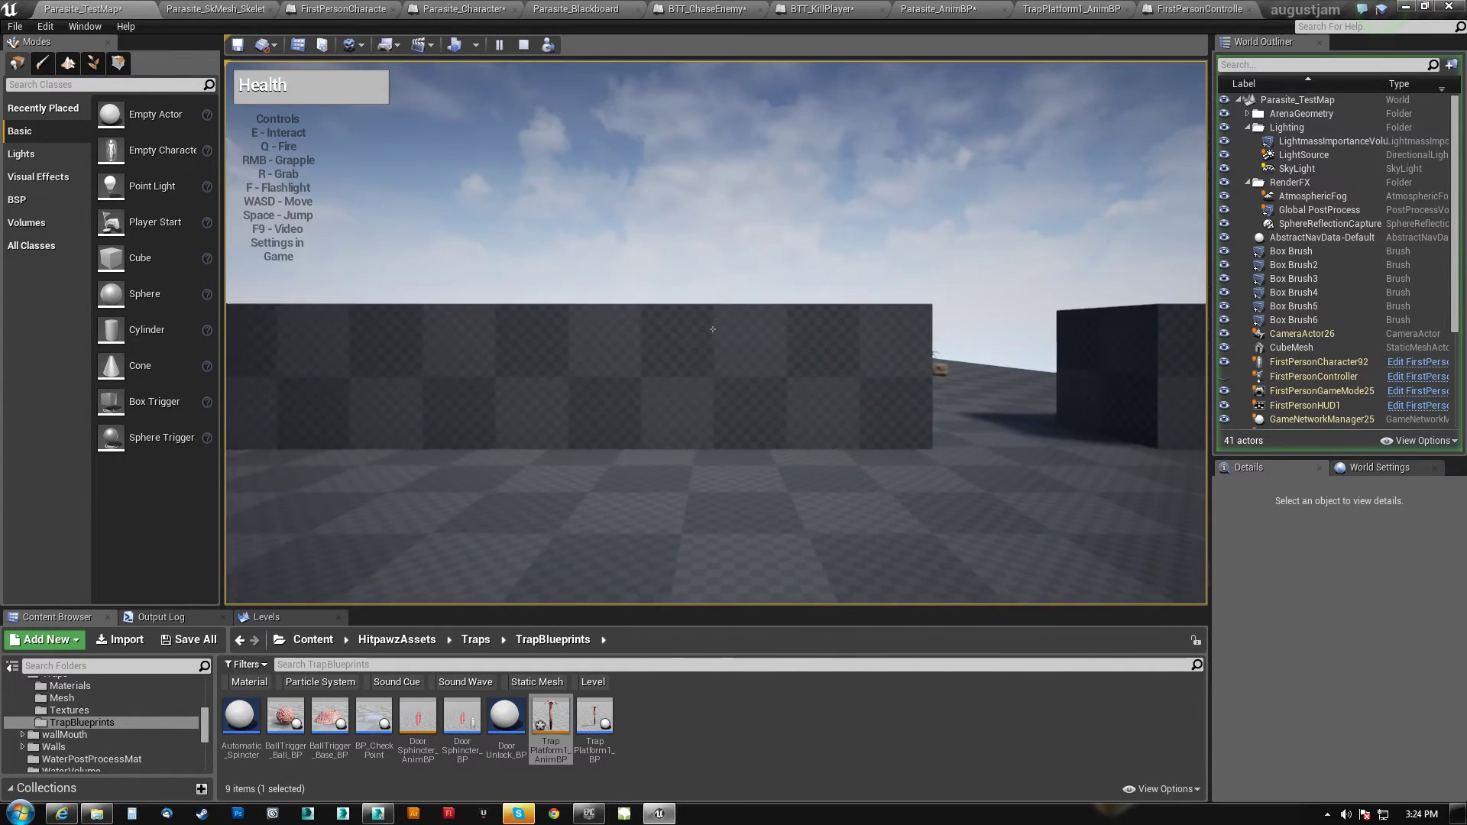
key(s)
key(a)
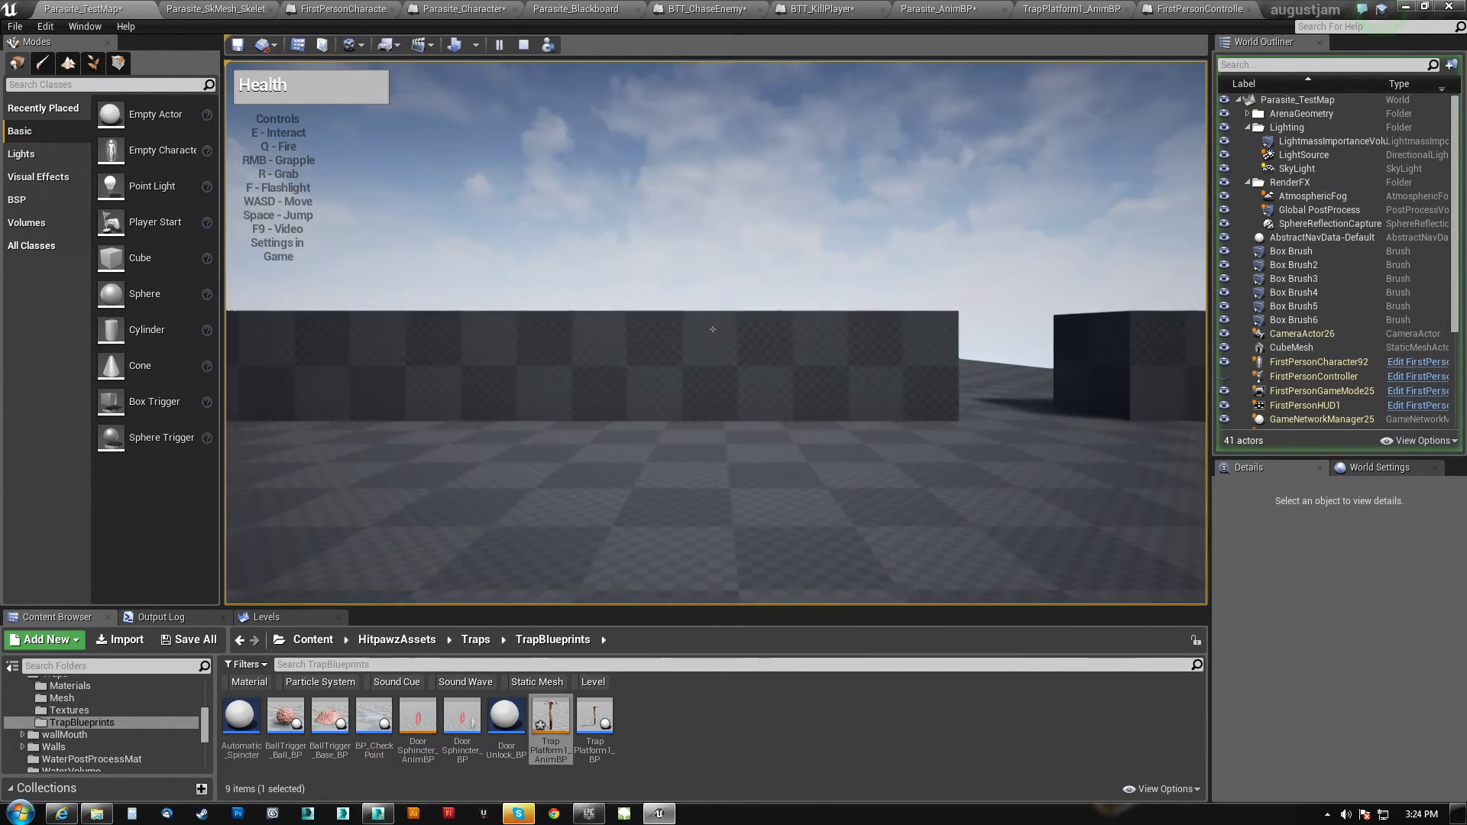
key(s)
key(a)
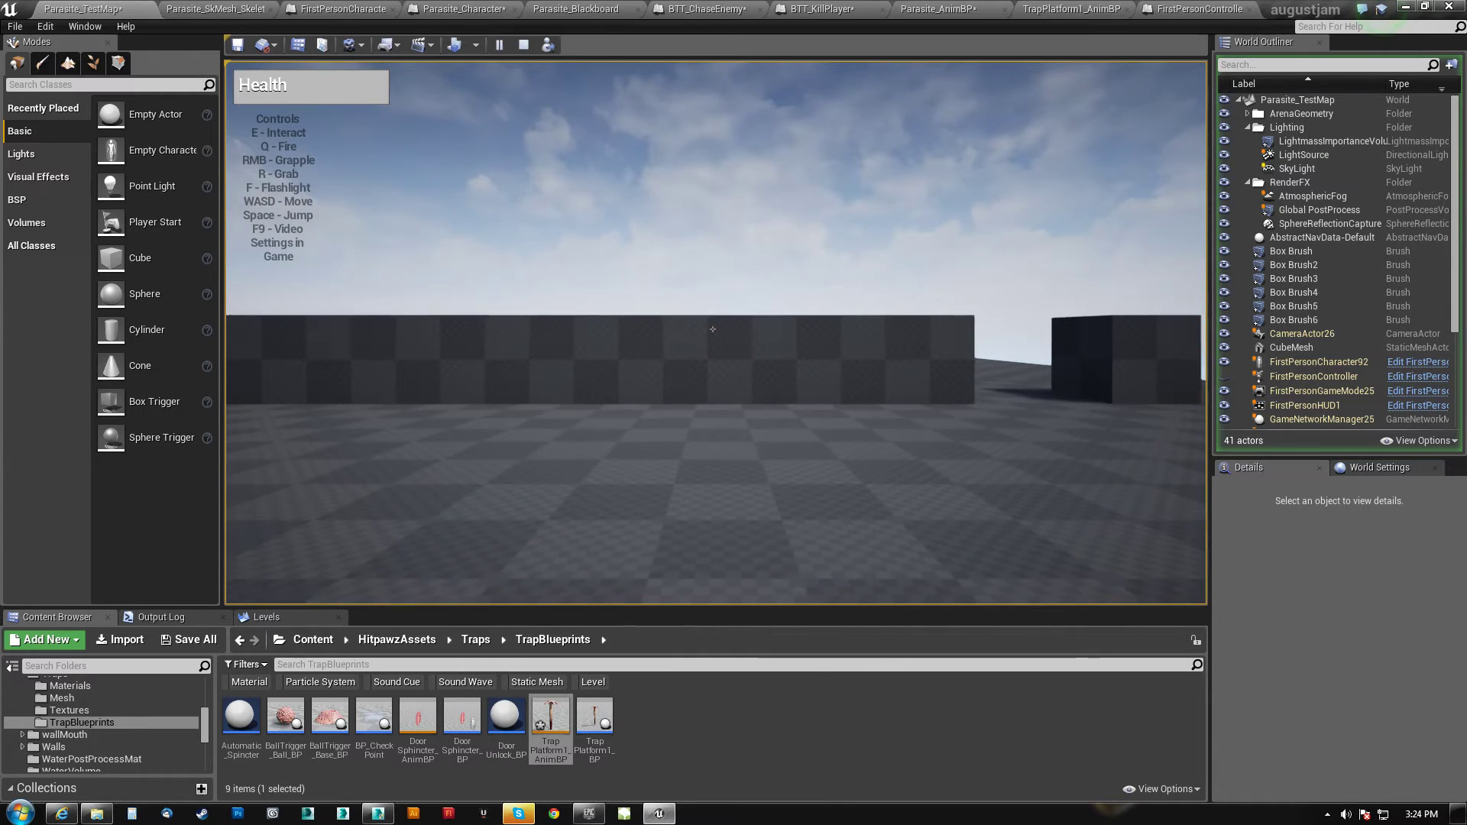
key(s)
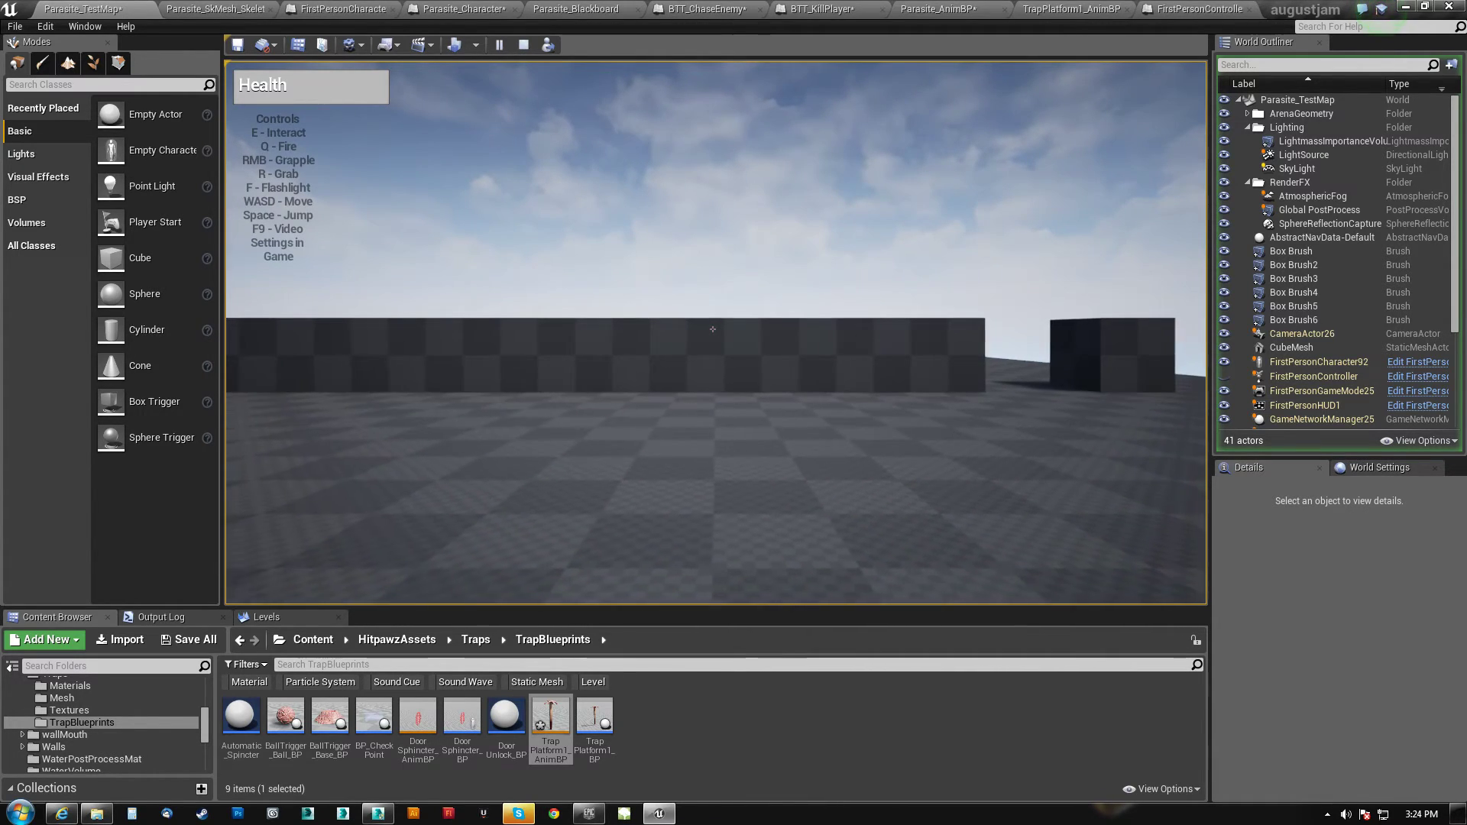
key(s)
key(a)
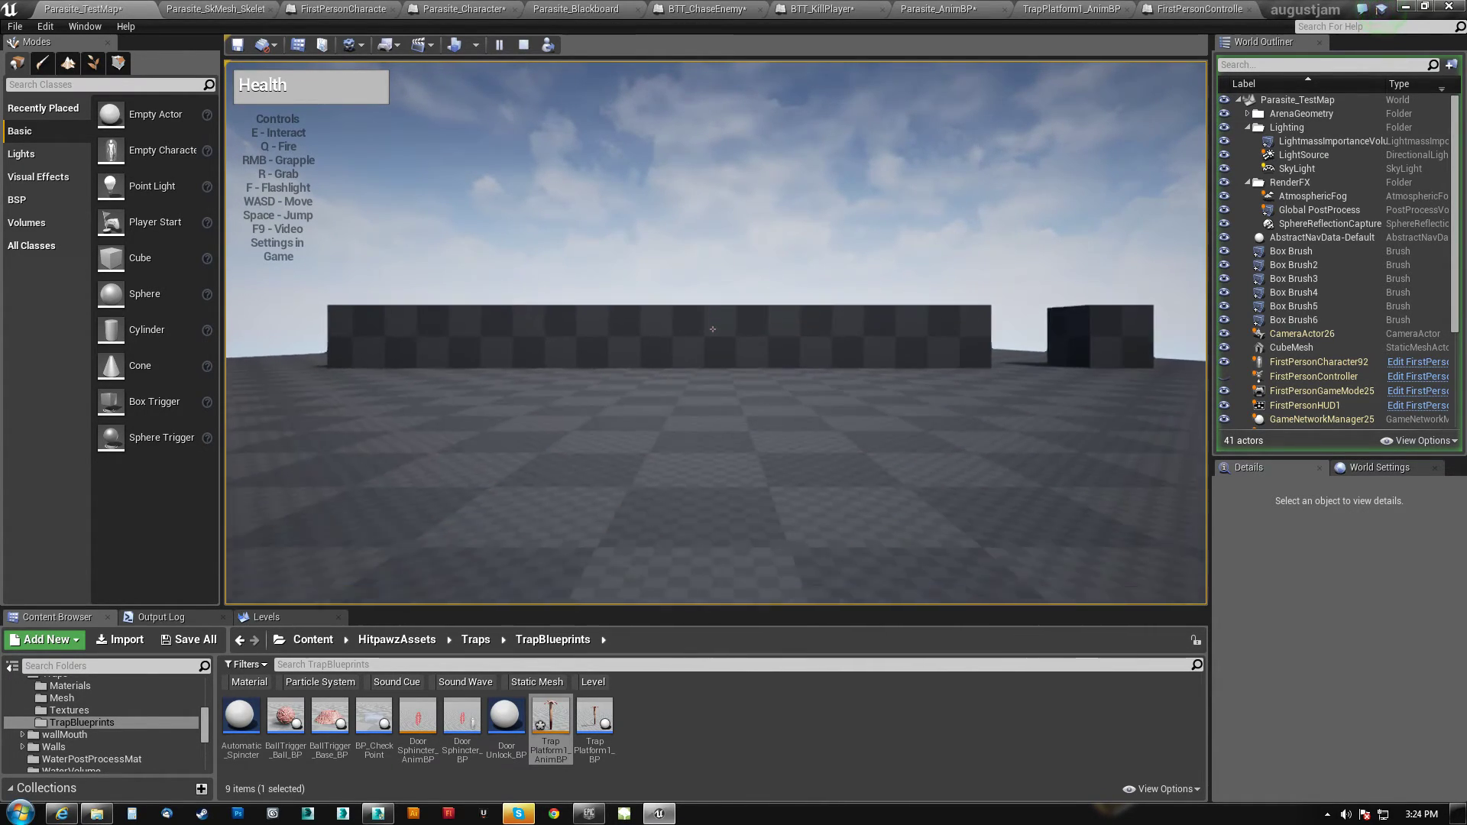
key(Escape)
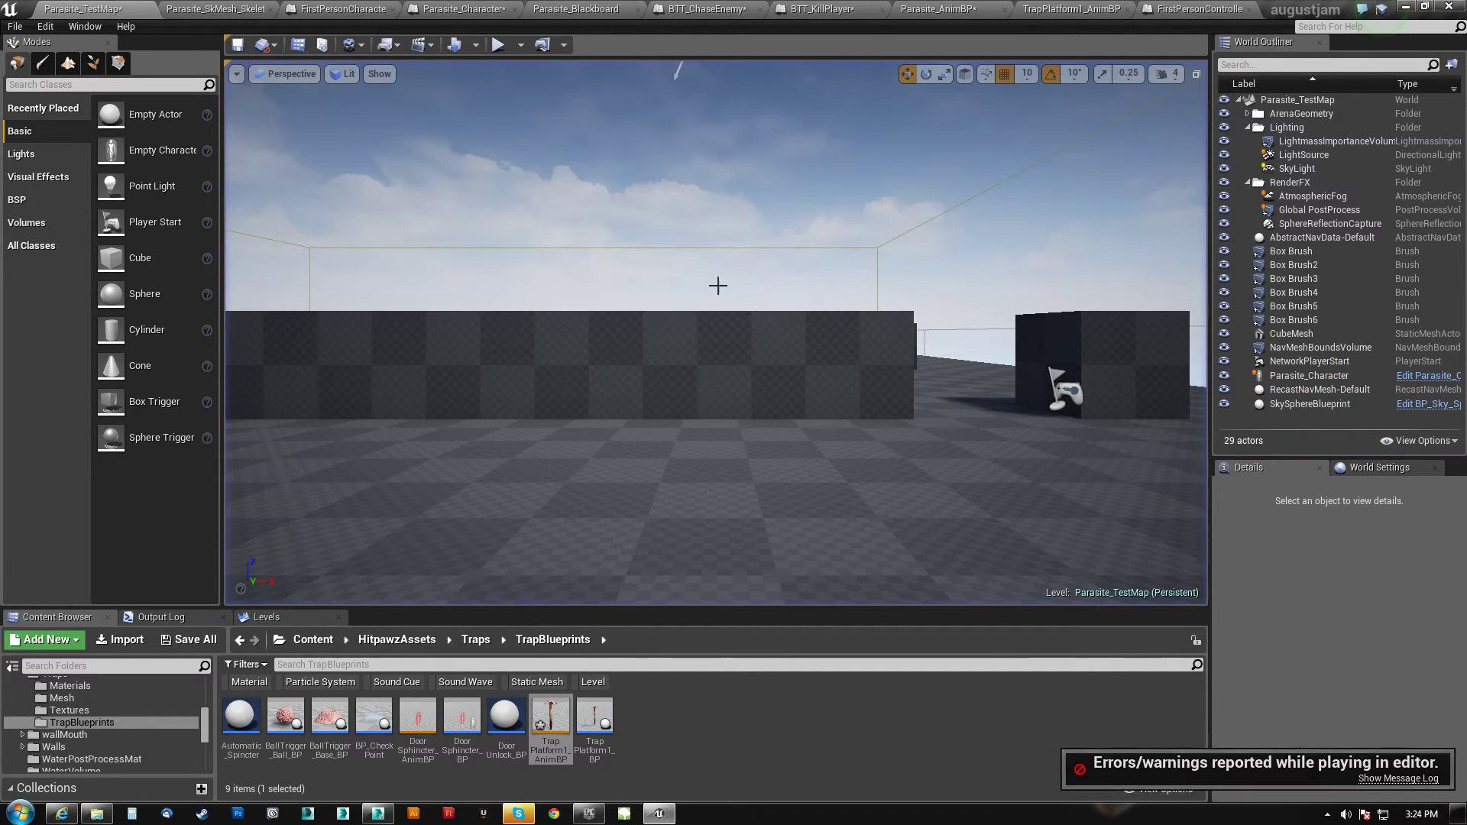
In FirstPersonController, wire DestroyActor's execution directly to IsValid, bypassing Un Possess, and move the Un Possess node below the chain
click(1191, 8)
right_drag(595, 413, 577, 449)
drag(684, 362, 908, 362)
drag(789, 388, 800, 498)
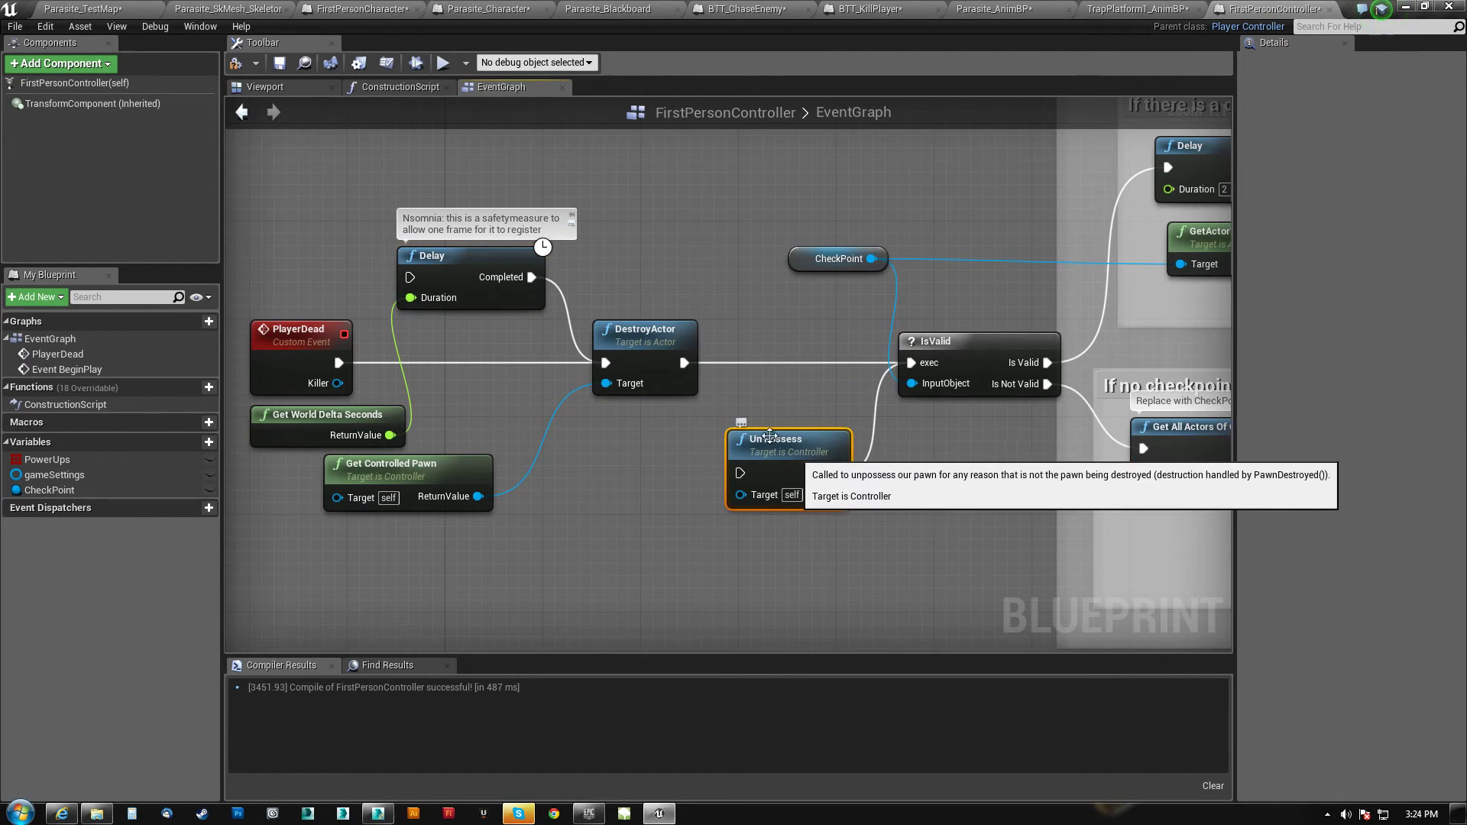
Reselect FirstPersonCharacter as the class of the SpawnActor node in the "If there is a checkpoint" branch
right_drag(812, 338, 554, 409)
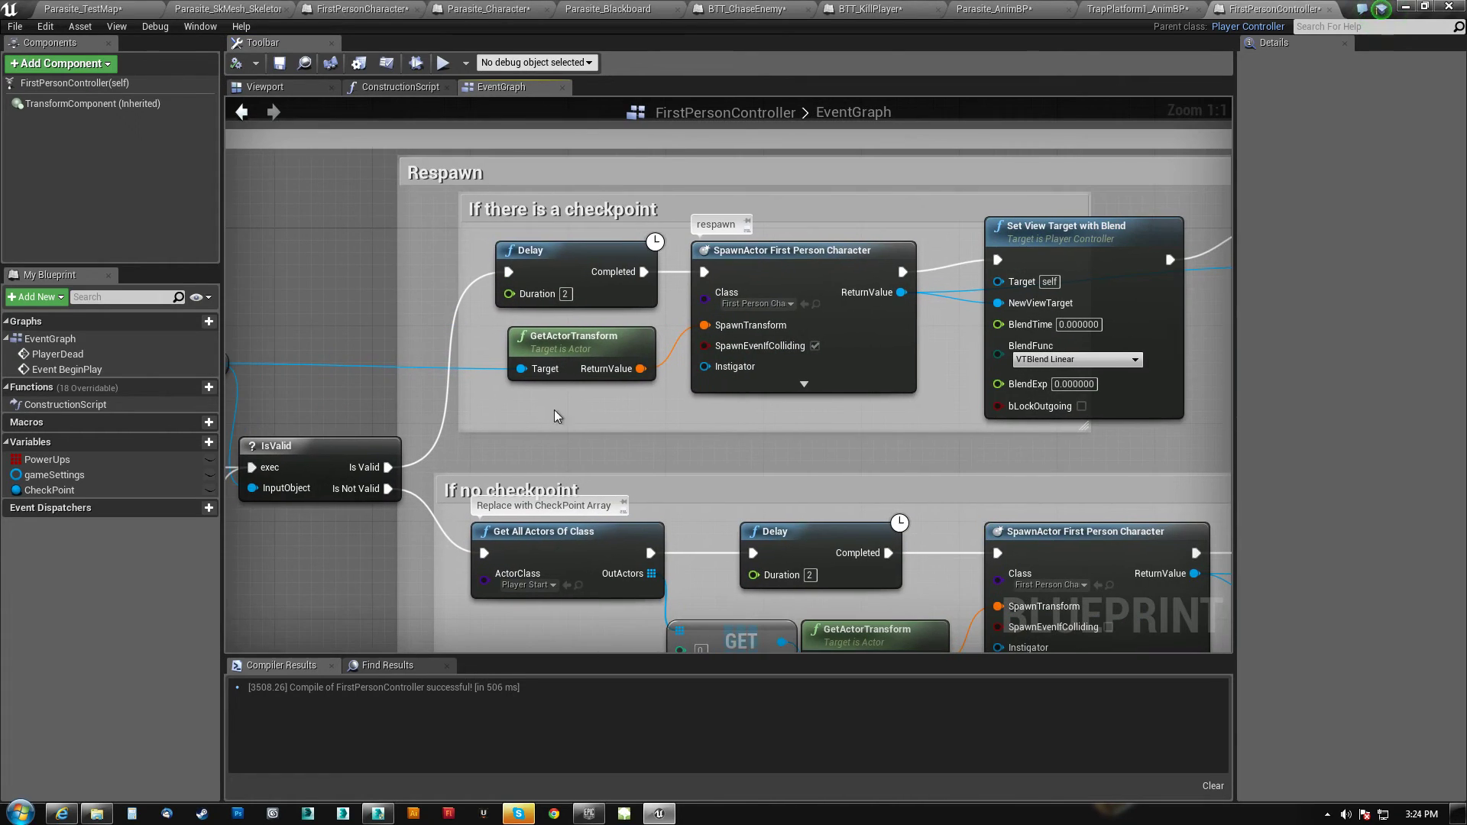
click(784, 304)
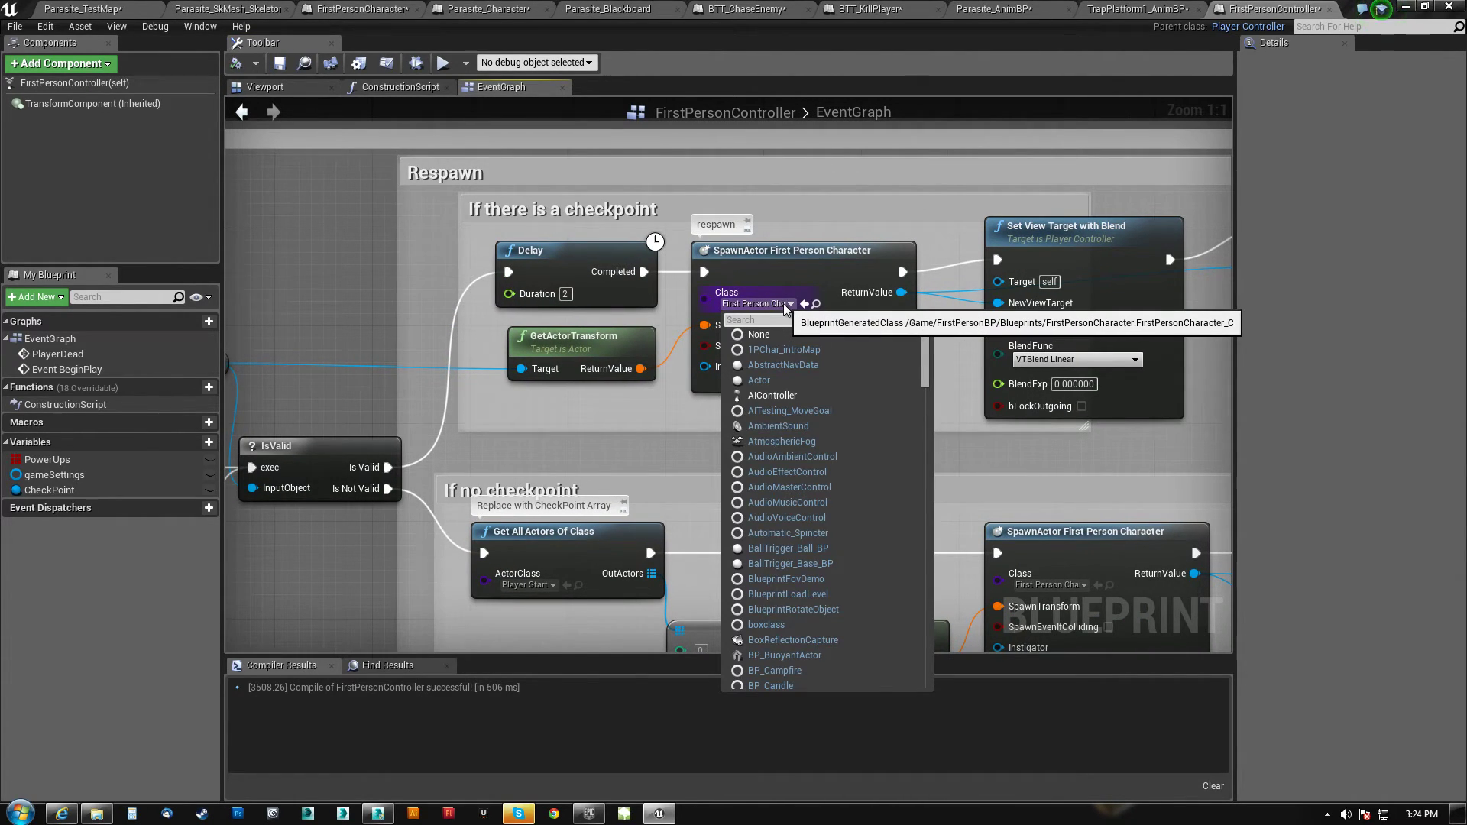
text(first)
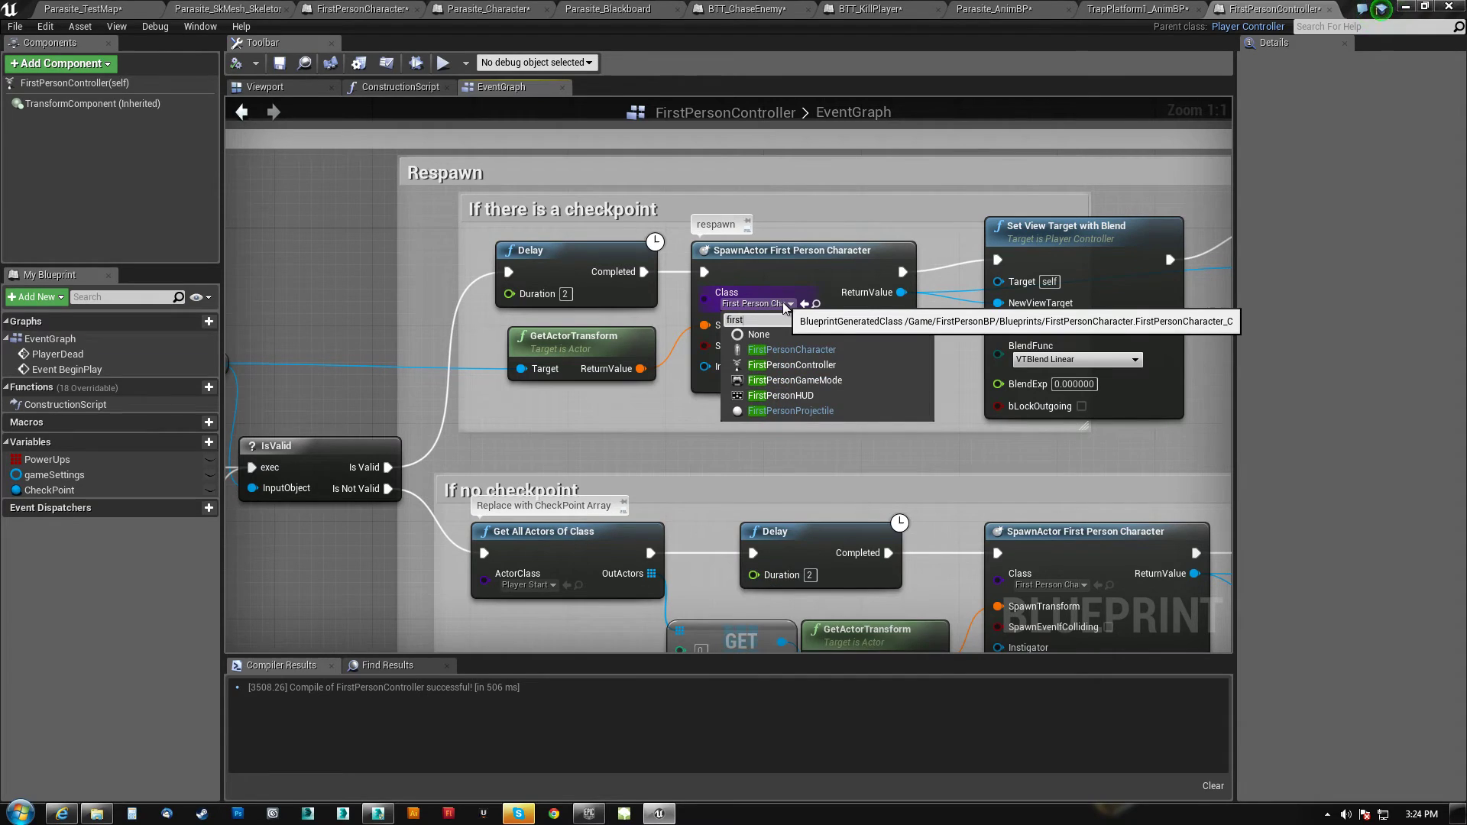
click(816, 356)
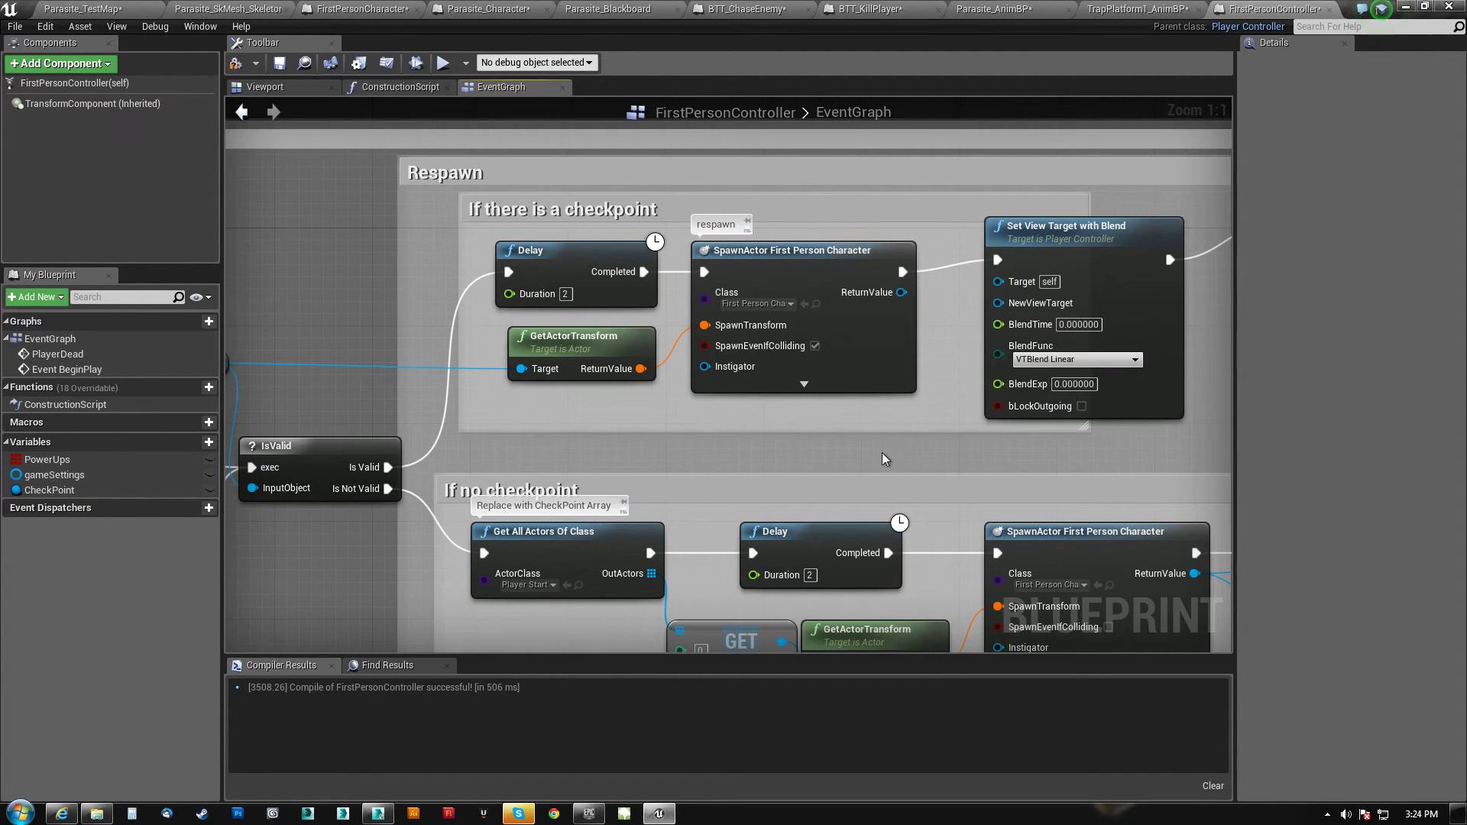
Line up the checkpoint branch's Set View Target with Blend and Possess nodes, and connect SpawnActor's ReturnValue to NewViewTarget
right_drag(949, 458, 641, 471)
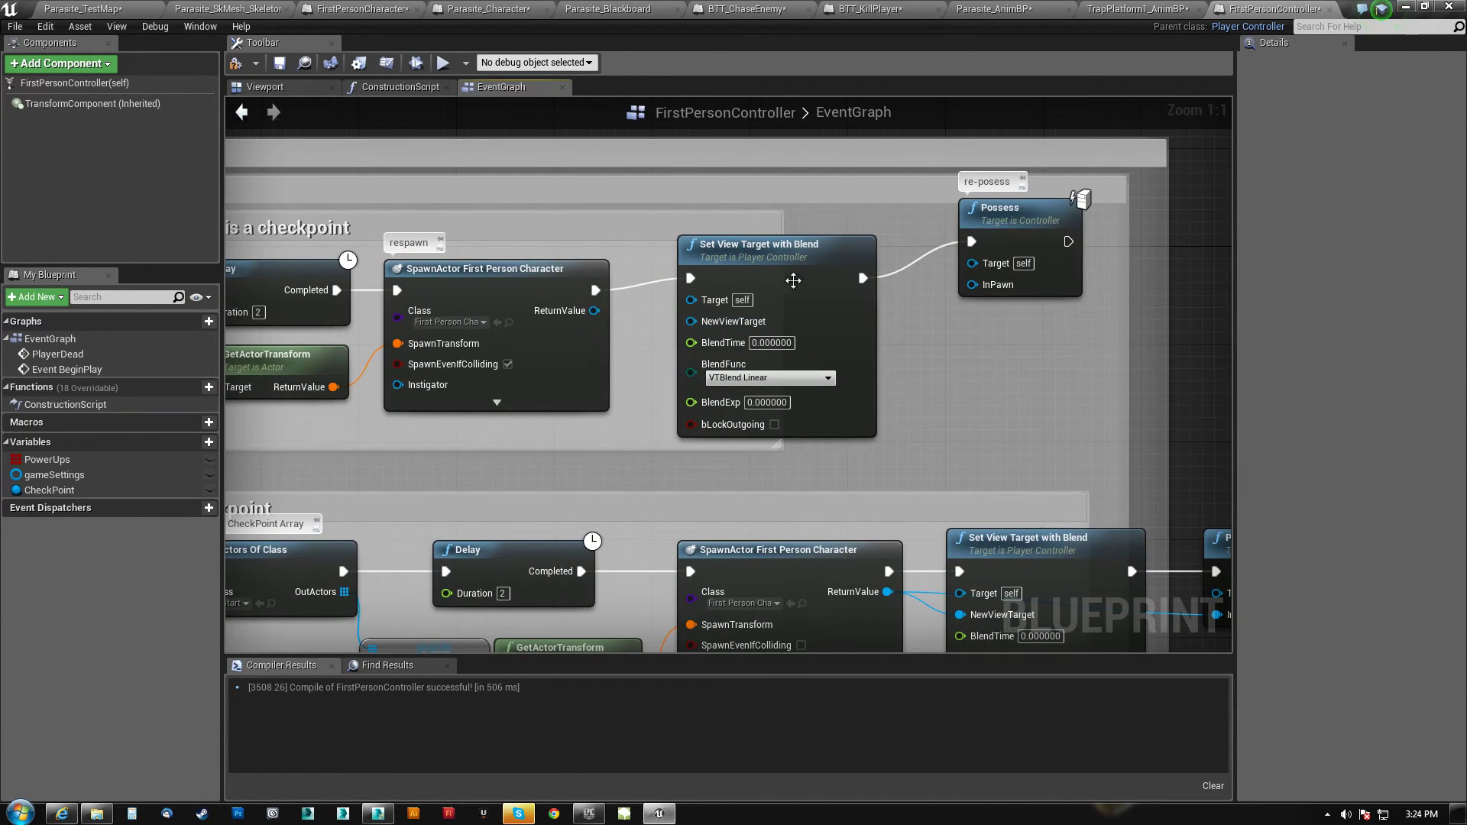
drag(797, 251, 787, 264)
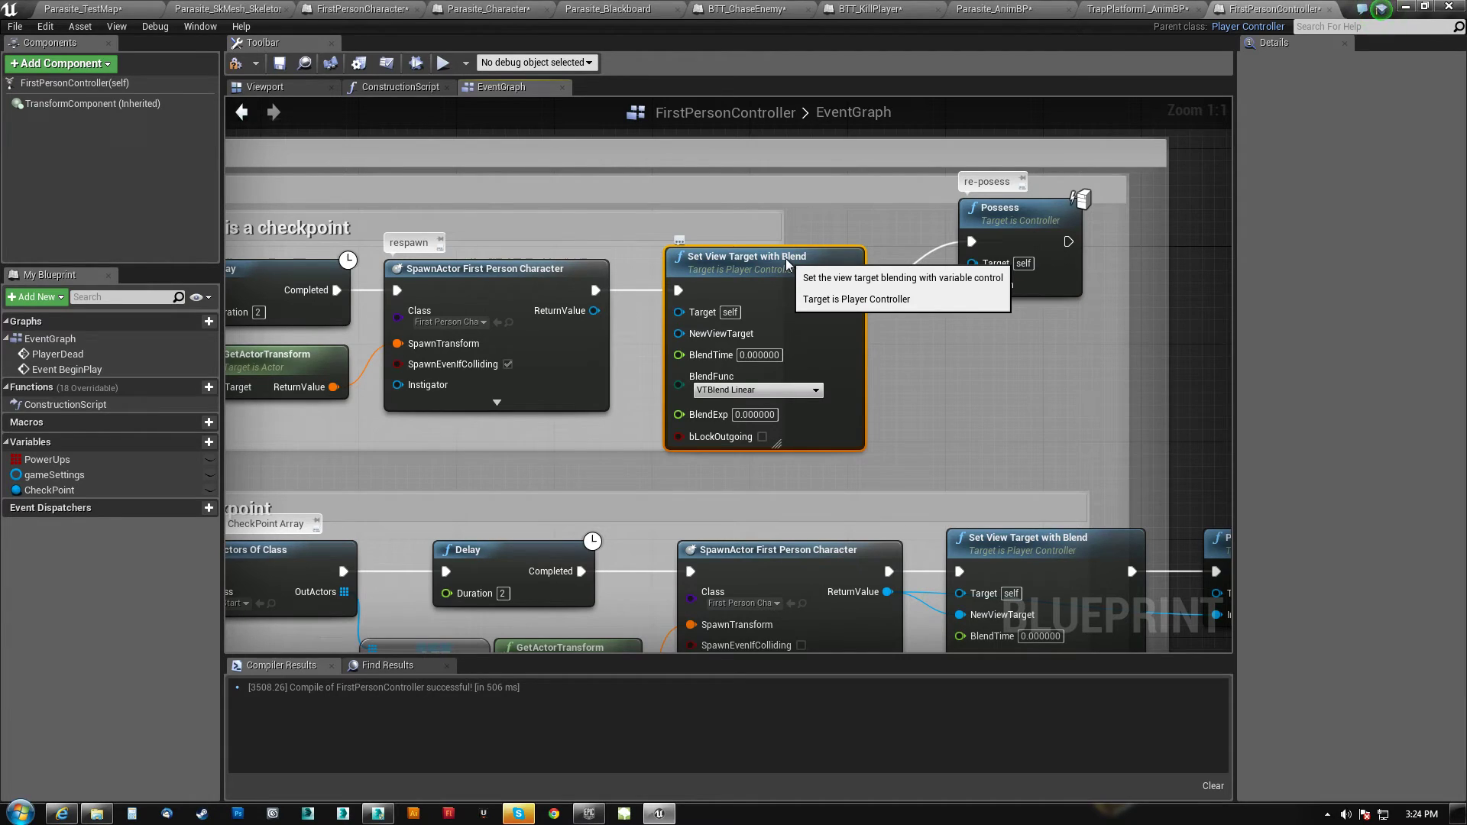
drag(1012, 213, 1007, 286)
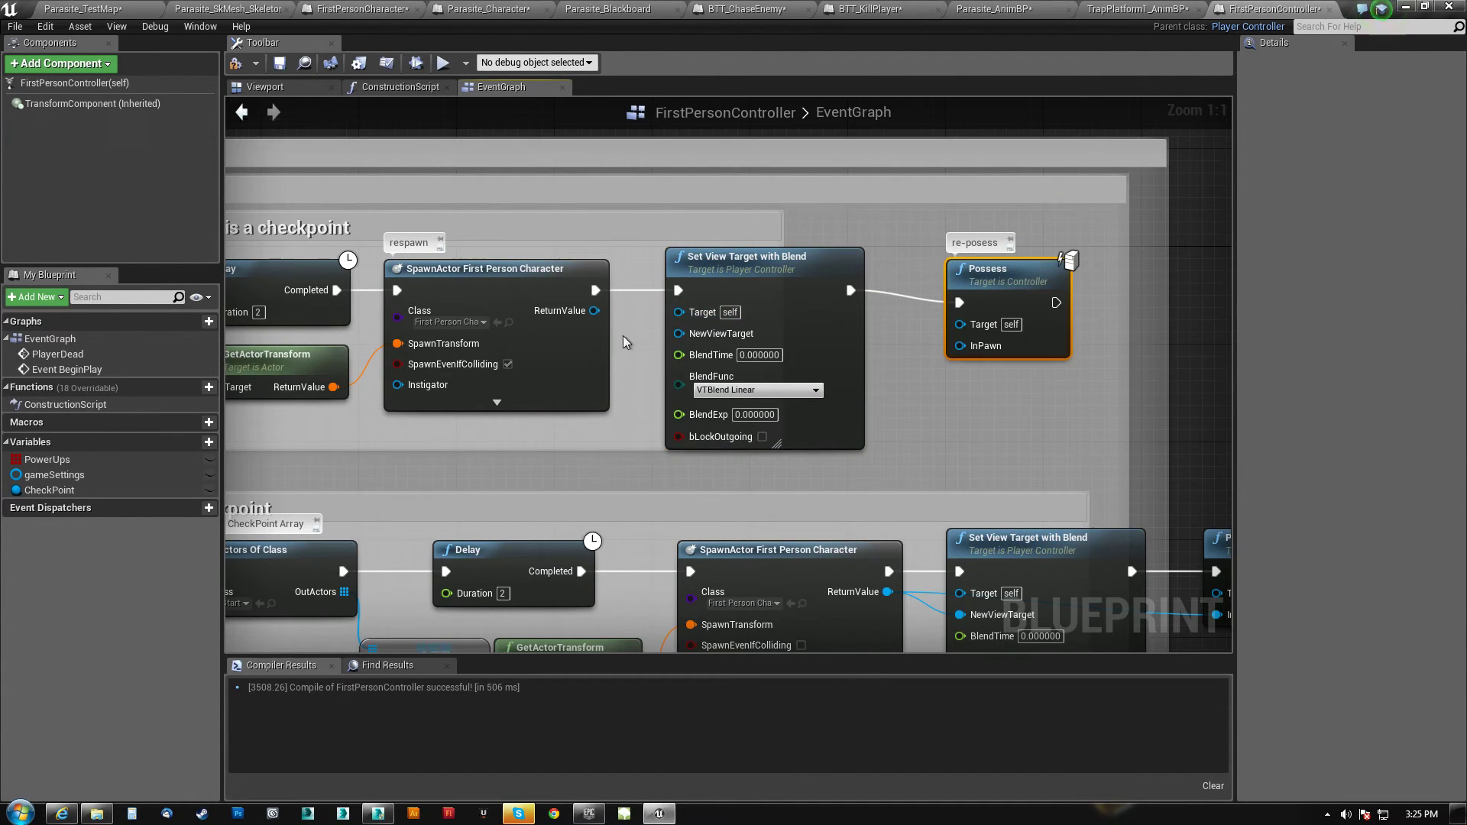
right_drag(618, 340, 706, 326)
drag(681, 295, 765, 319)
Reposition the Set View Target with Blend and Possess nodes slightly in the "If no checkpoint" branch
right_drag(723, 490, 554, 356)
mouse_move(971, 408)
mouse_down()
mouse_move(993, 369)
mouse_move(986, 392)
mouse_up()
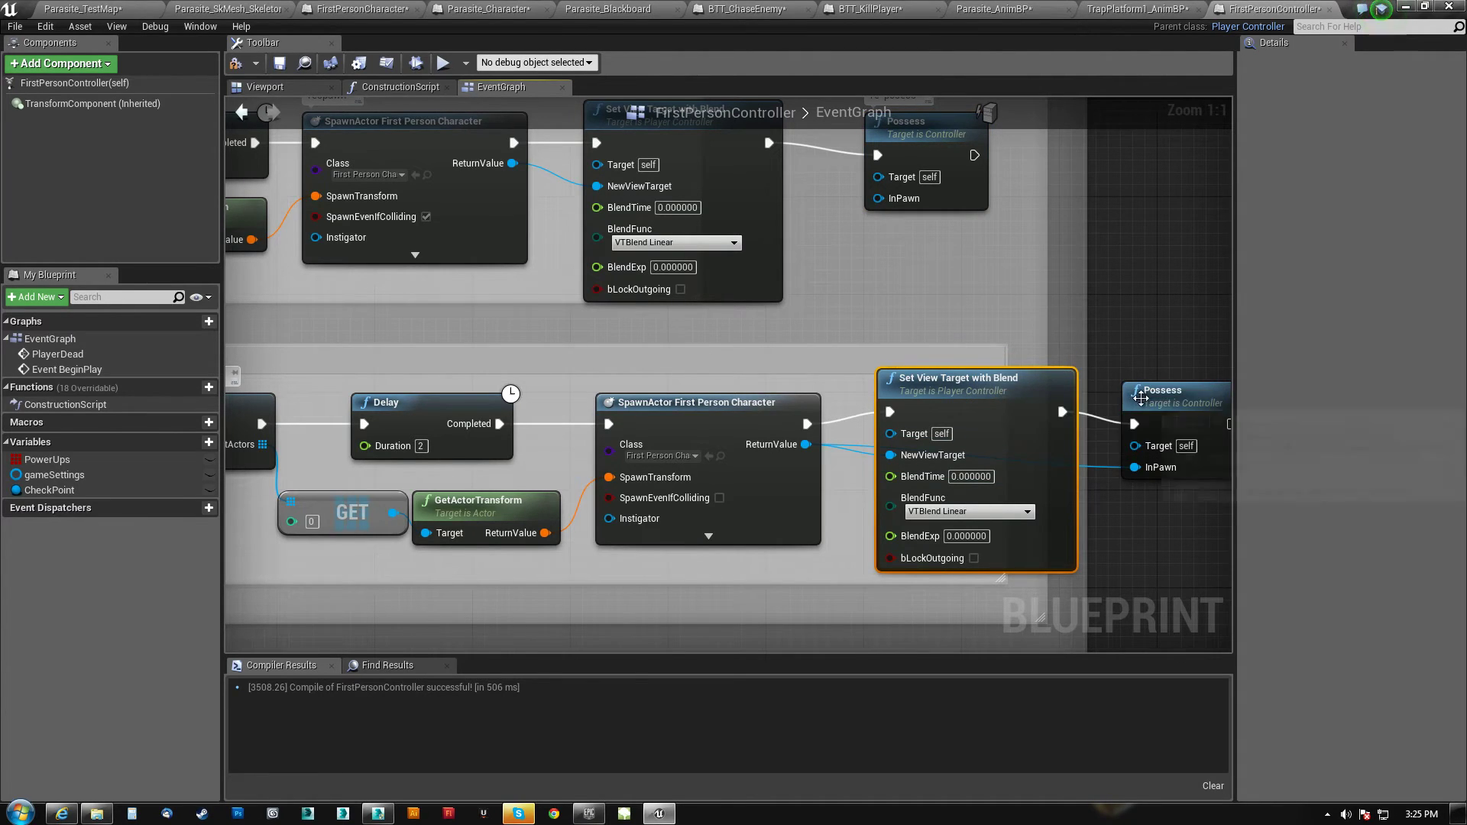
drag(1153, 393, 1165, 381)
Examine the no-checkpoint respawn chain, the PlayerDead logic and the Event BeginPlay settings section of the controller graph
right_drag(1189, 551, 1043, 468)
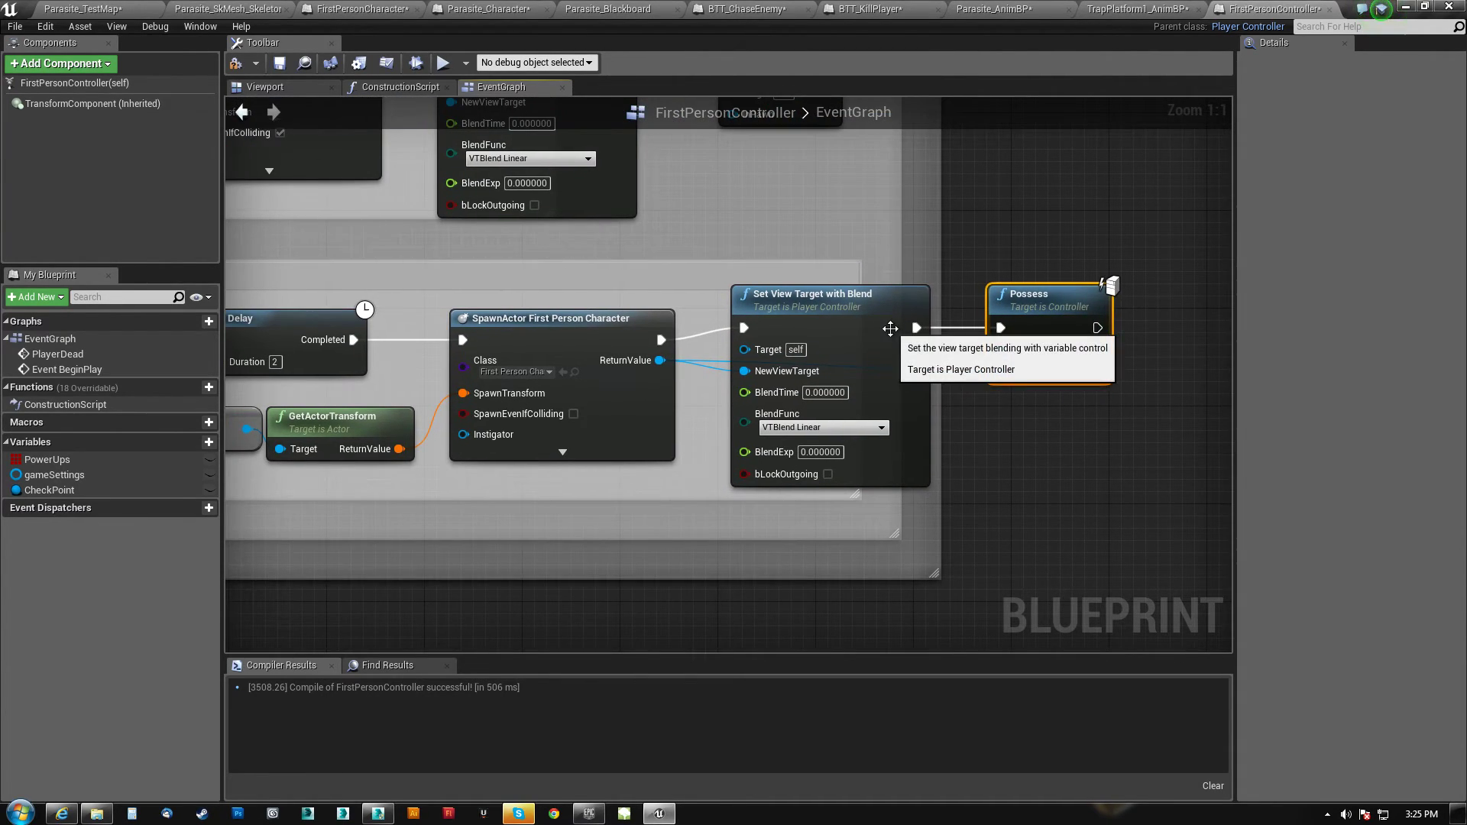
right_drag(584, 522, 596, 525)
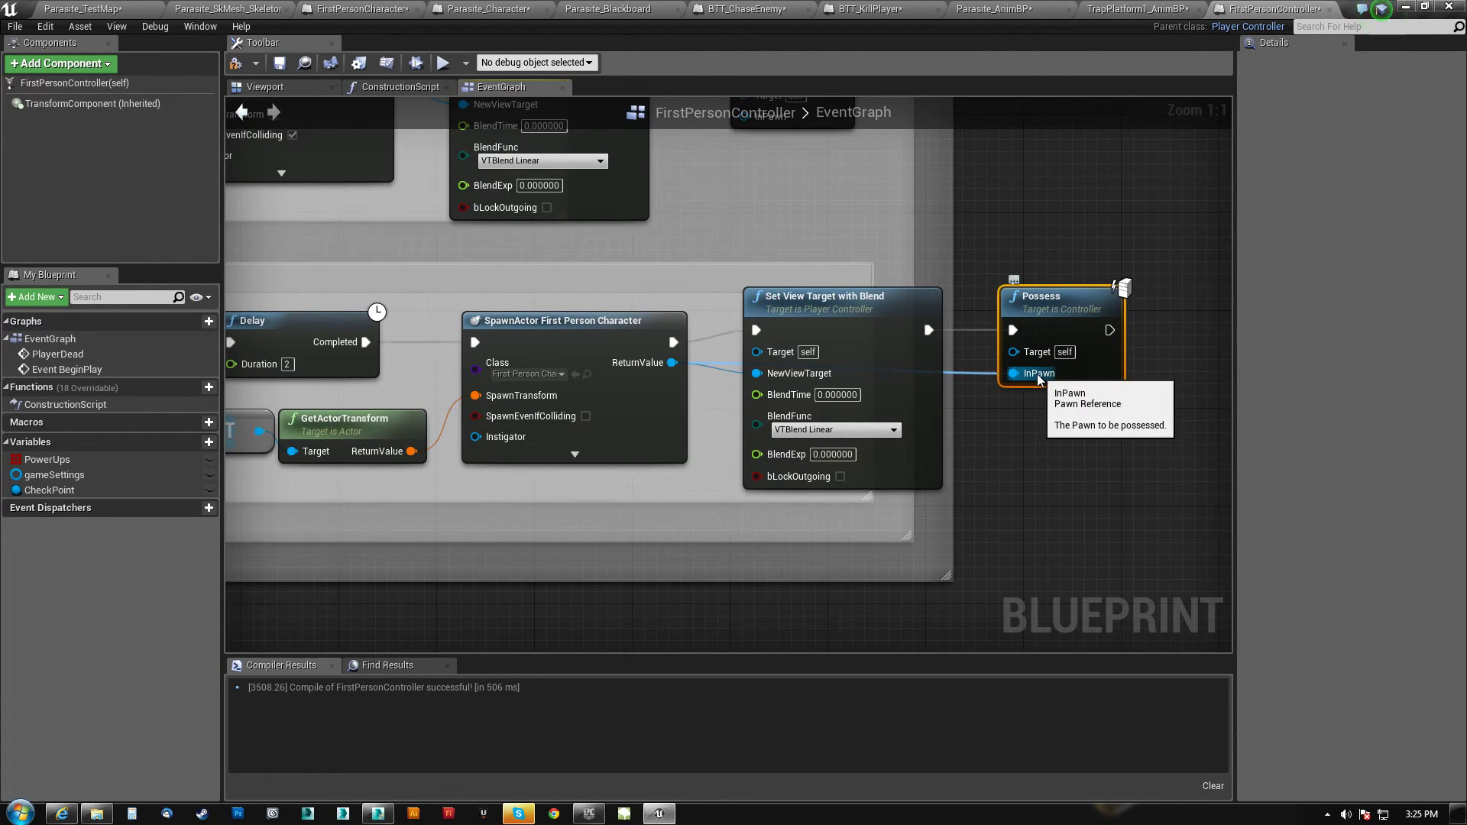
right_drag(469, 506, 1113, 536)
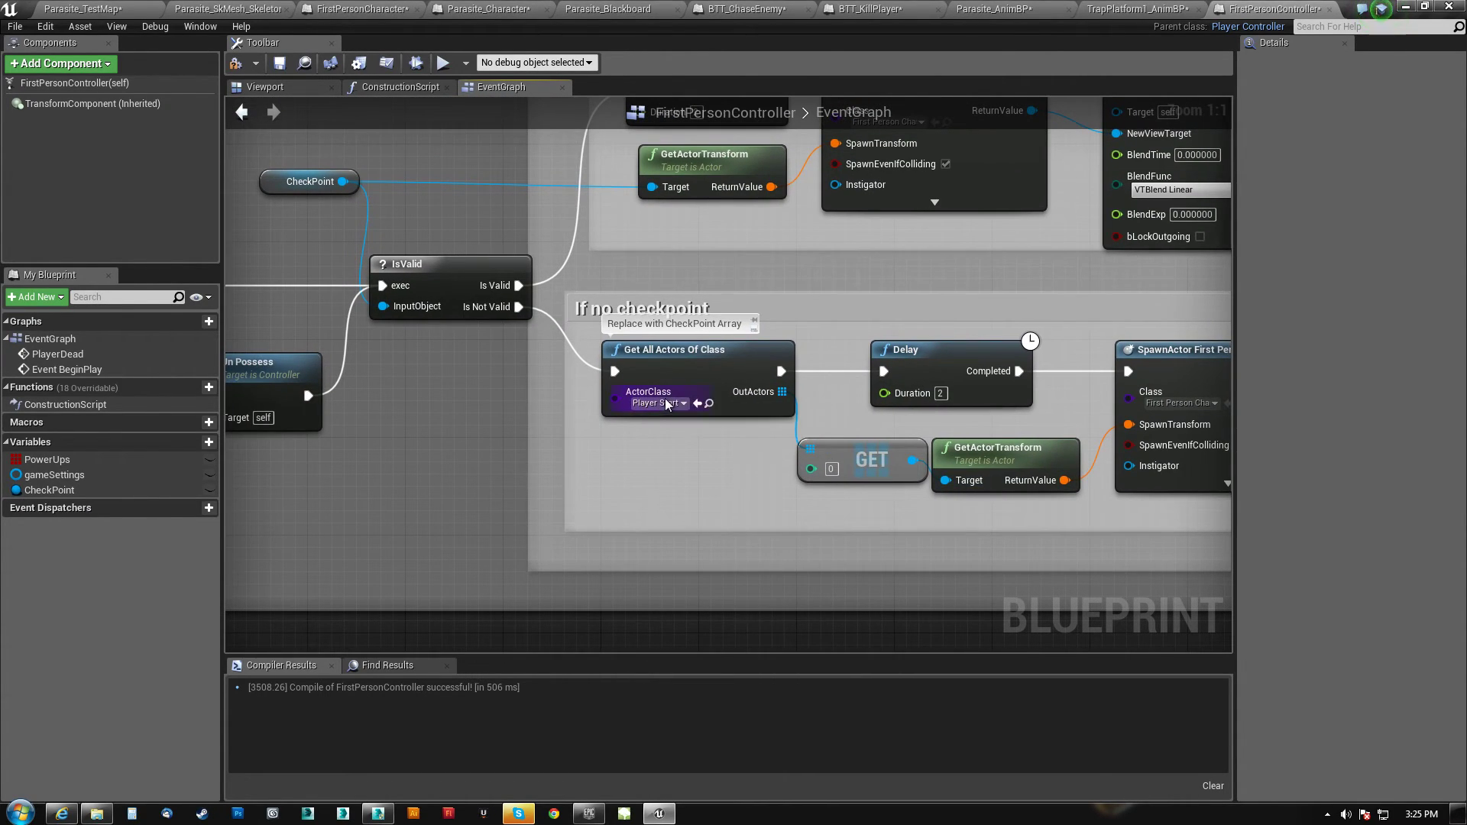
right_drag(1185, 333, 754, 331)
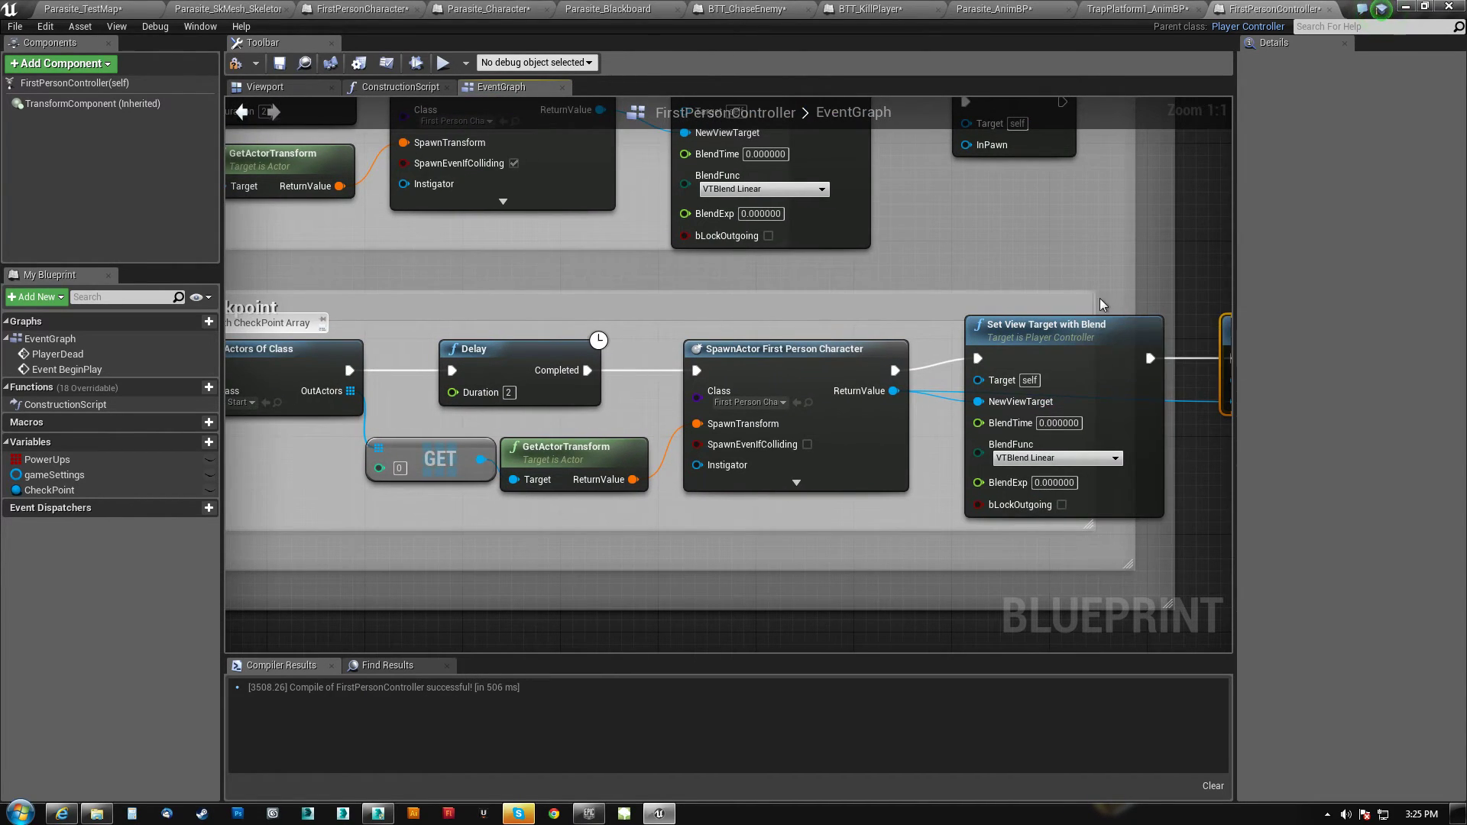
right_drag(1098, 298, 726, 304)
right_drag(475, 250, 982, 301)
scroll(982, 301, down, 4)
right_drag(547, 427, 721, 498)
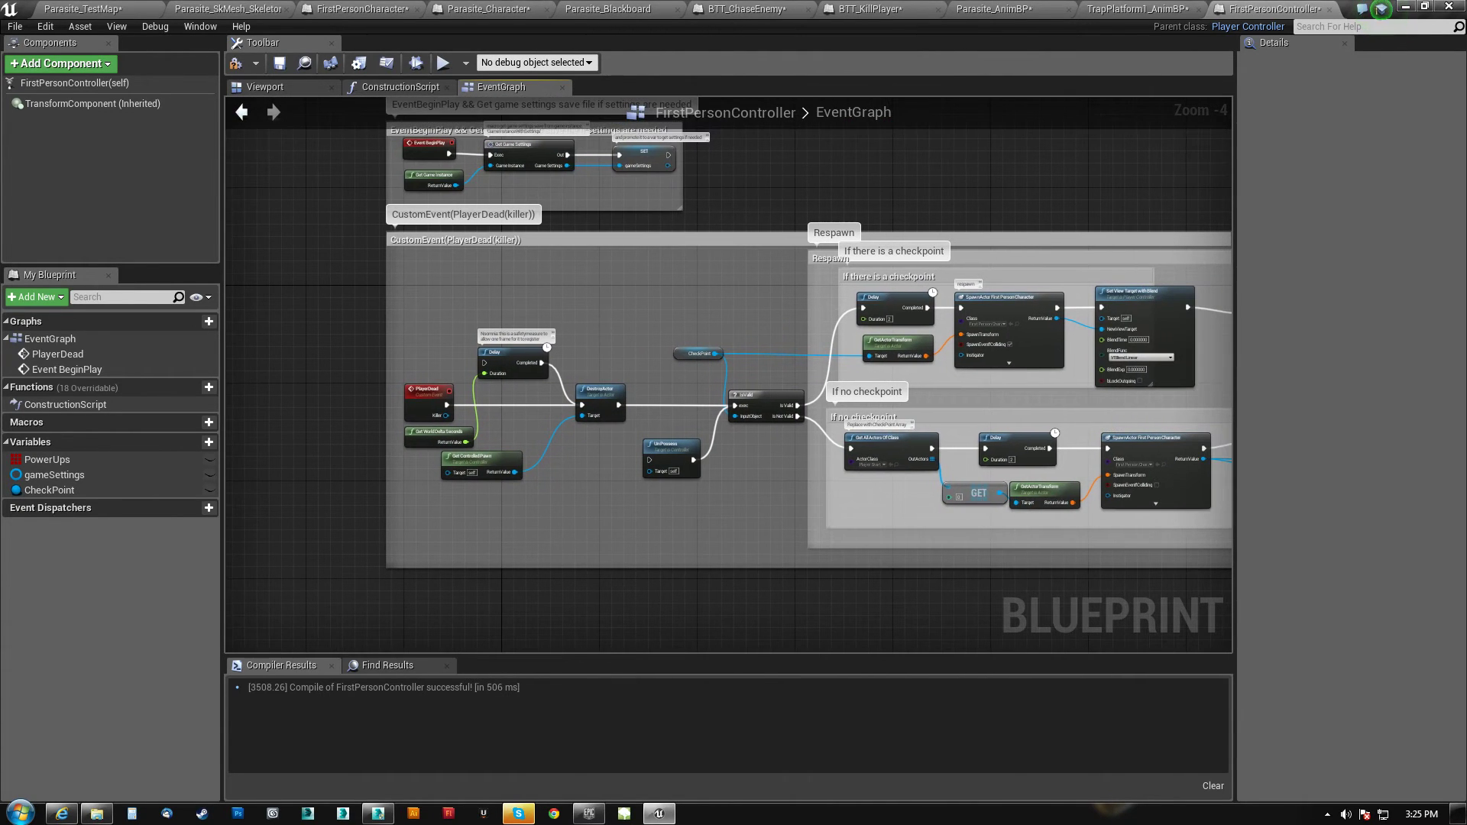
right_drag(463, 196, 567, 434)
scroll(567, 434, up, 4)
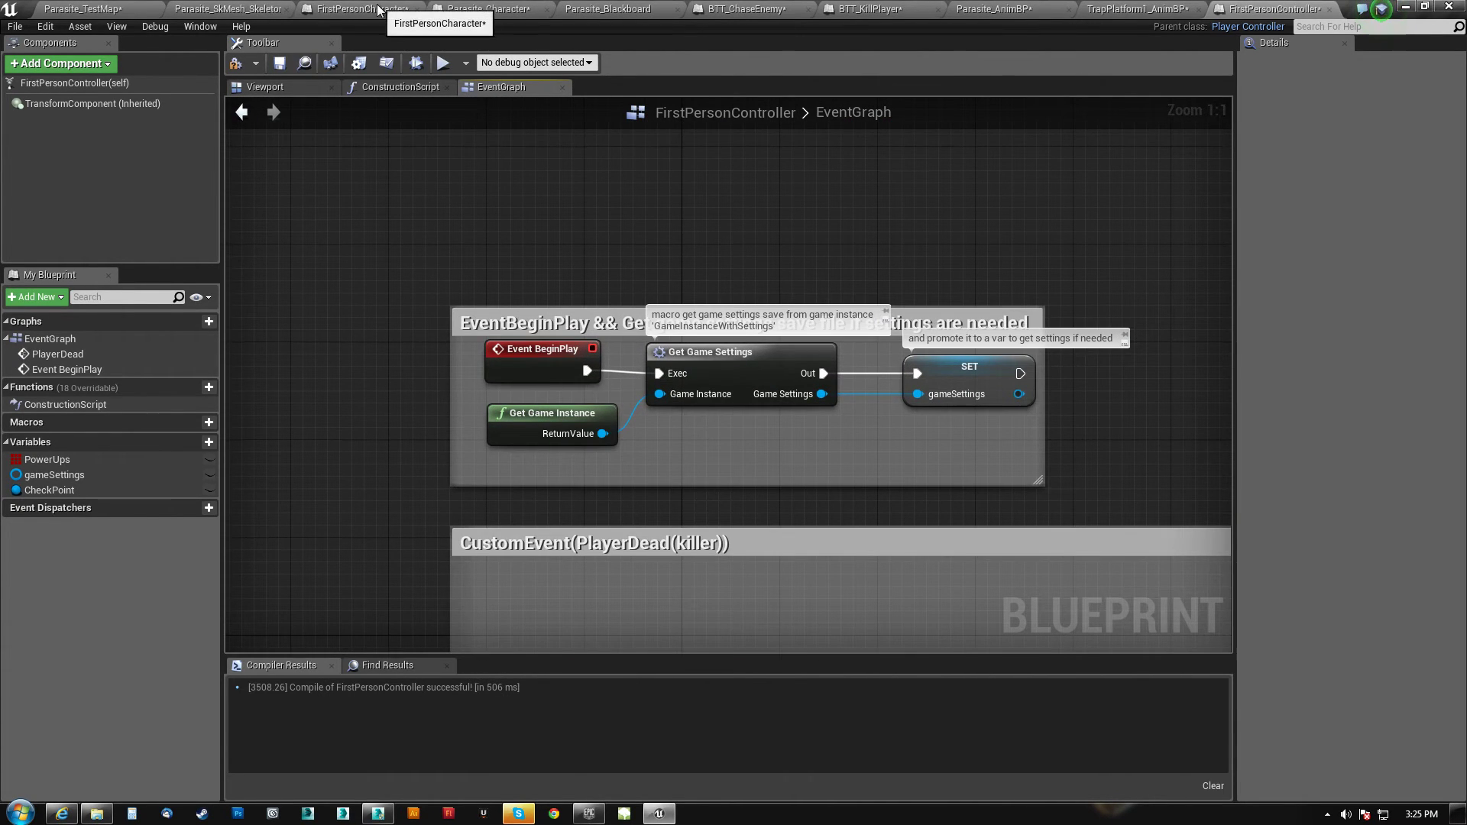
Look through the FirstPersonCharacter event graph, from the Death Event section to the KillCam custom event
click(377, 9)
right_drag(469, 324, 519, 84)
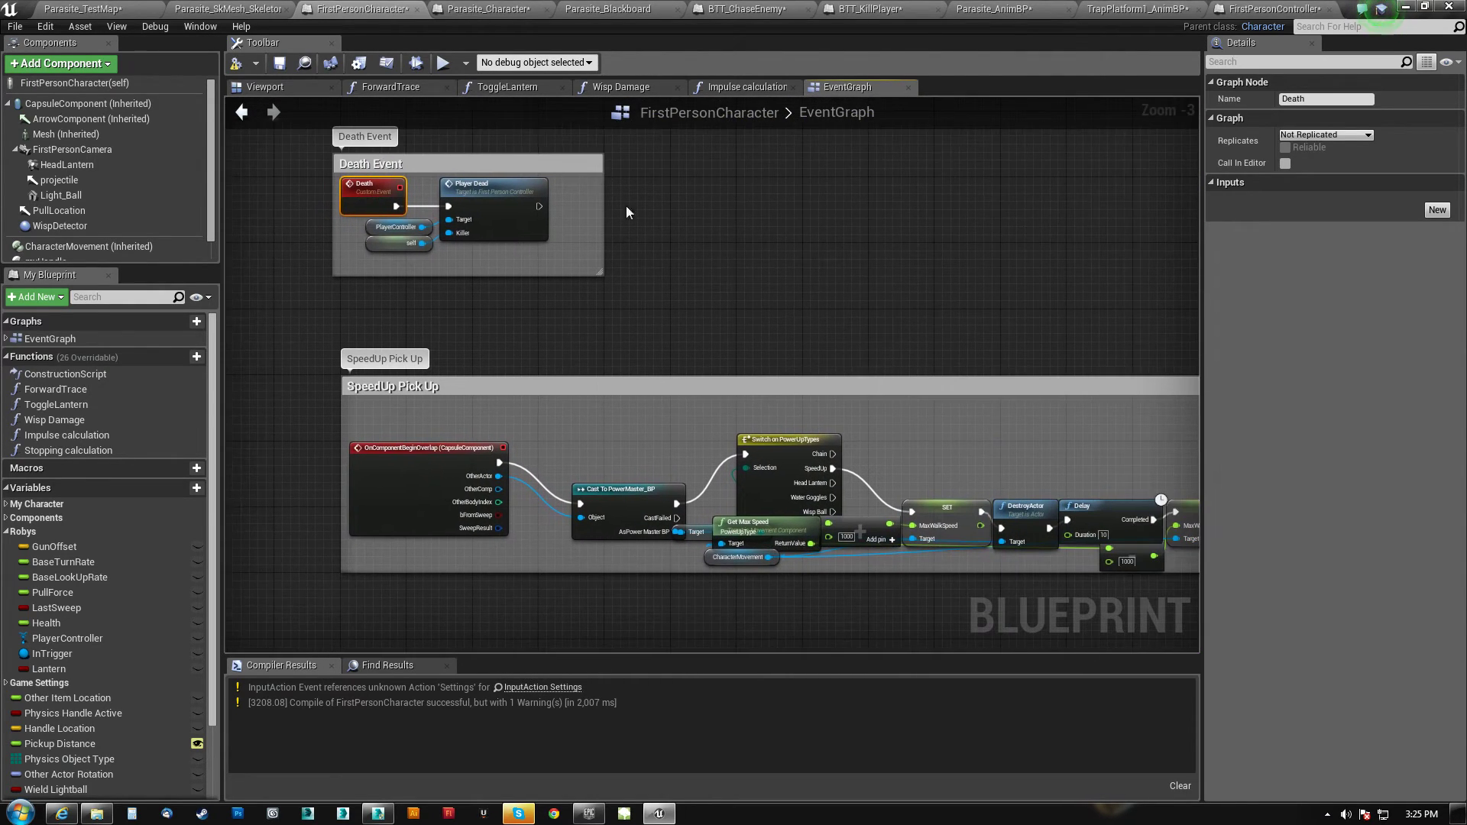
right_drag(808, 400, 899, 106)
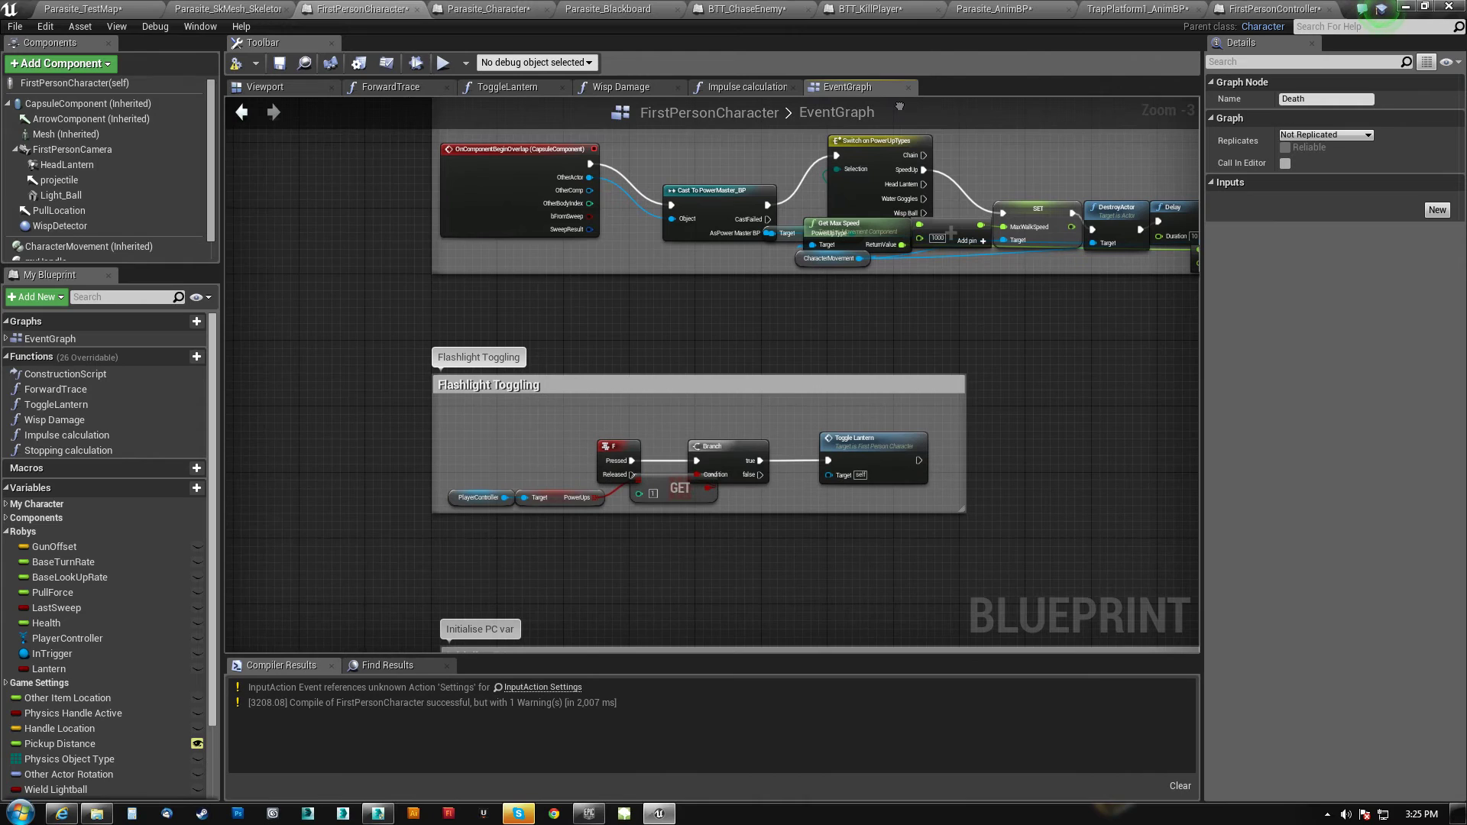
scroll(703, 459, down, 8)
scroll(733, 435, up, 4)
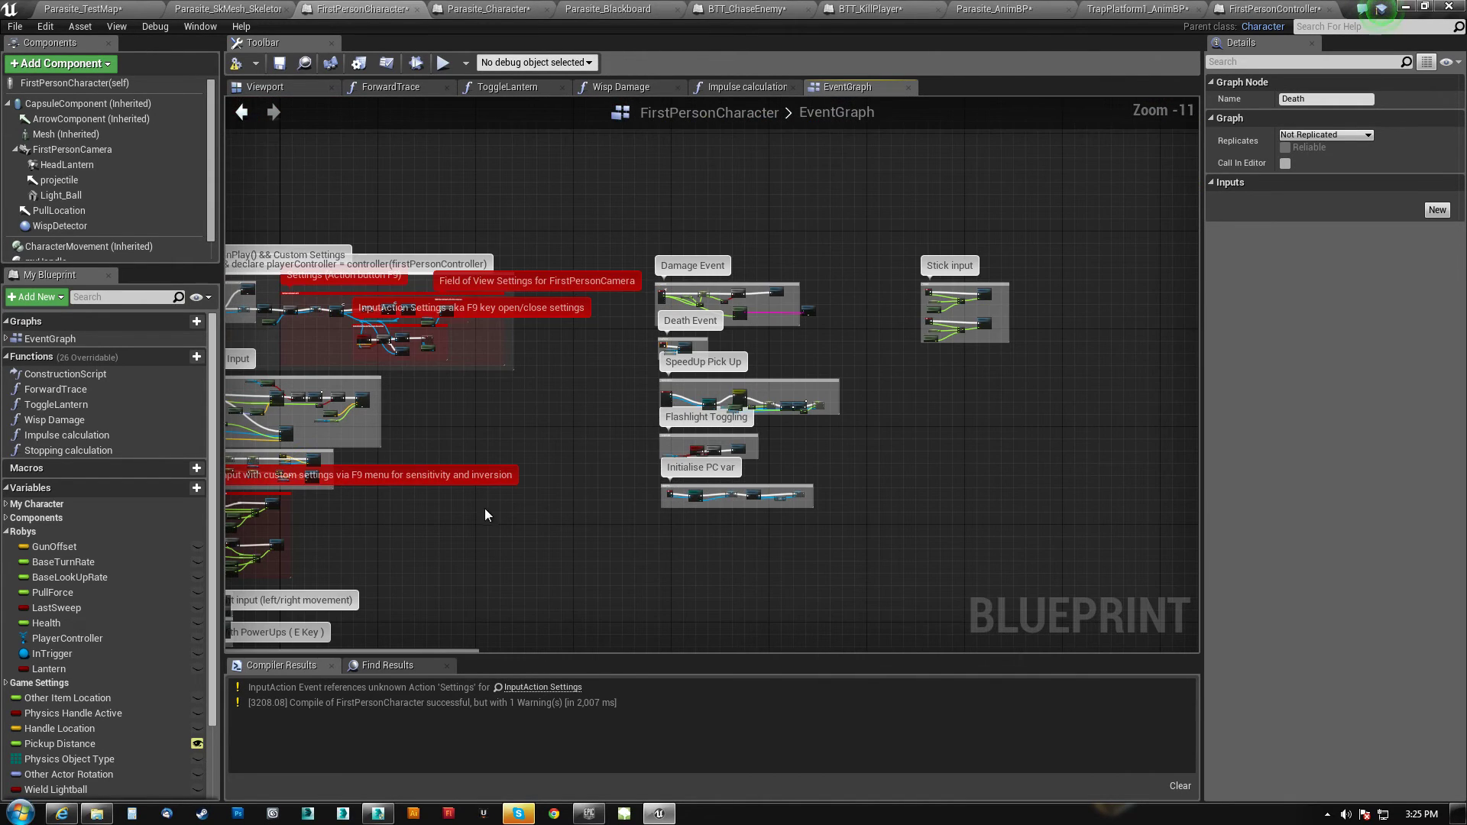
right_drag(605, 625, 703, 332)
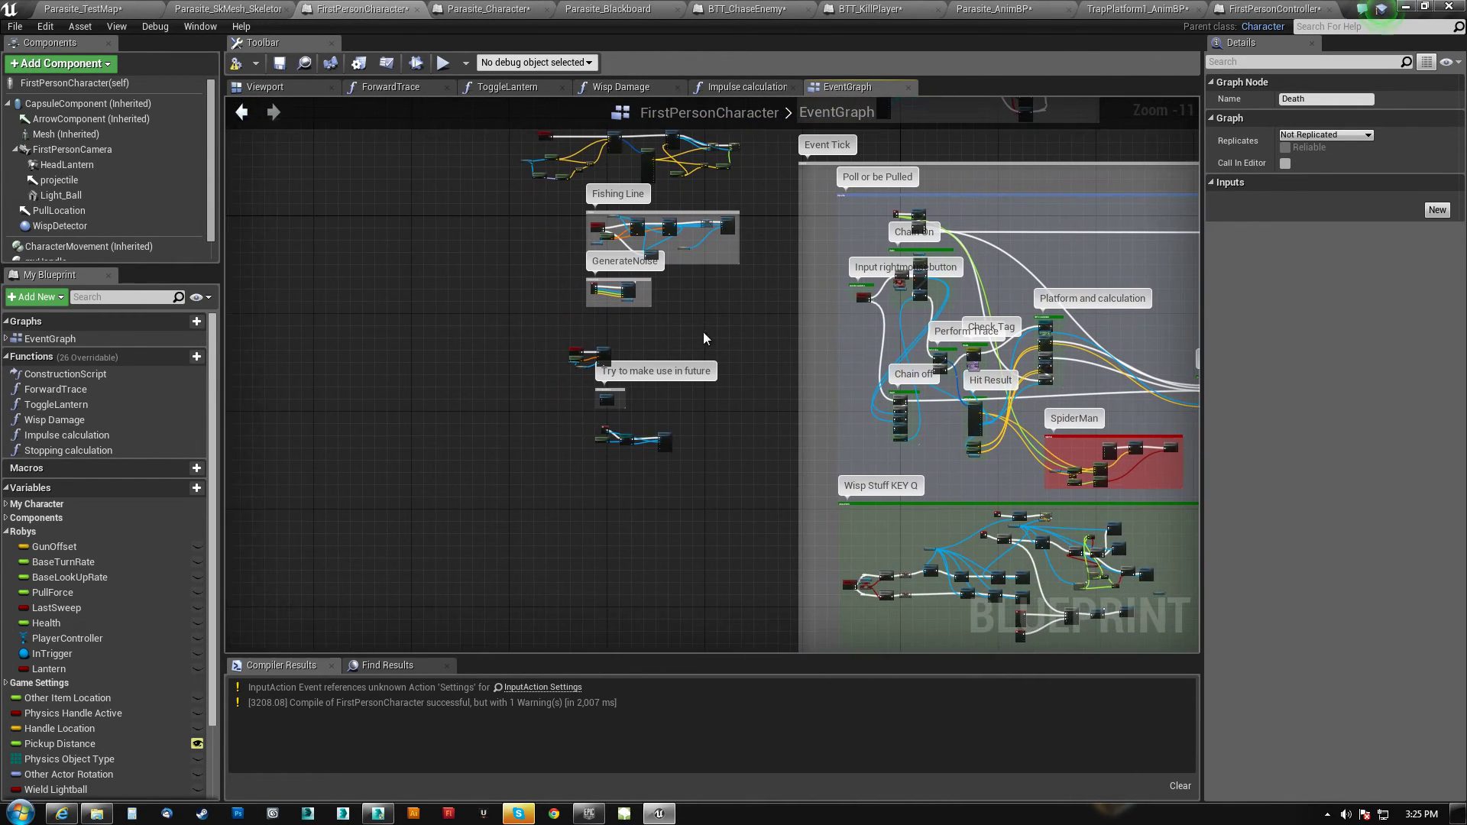
scroll(634, 428, up, 8)
scroll(628, 261, up, 4)
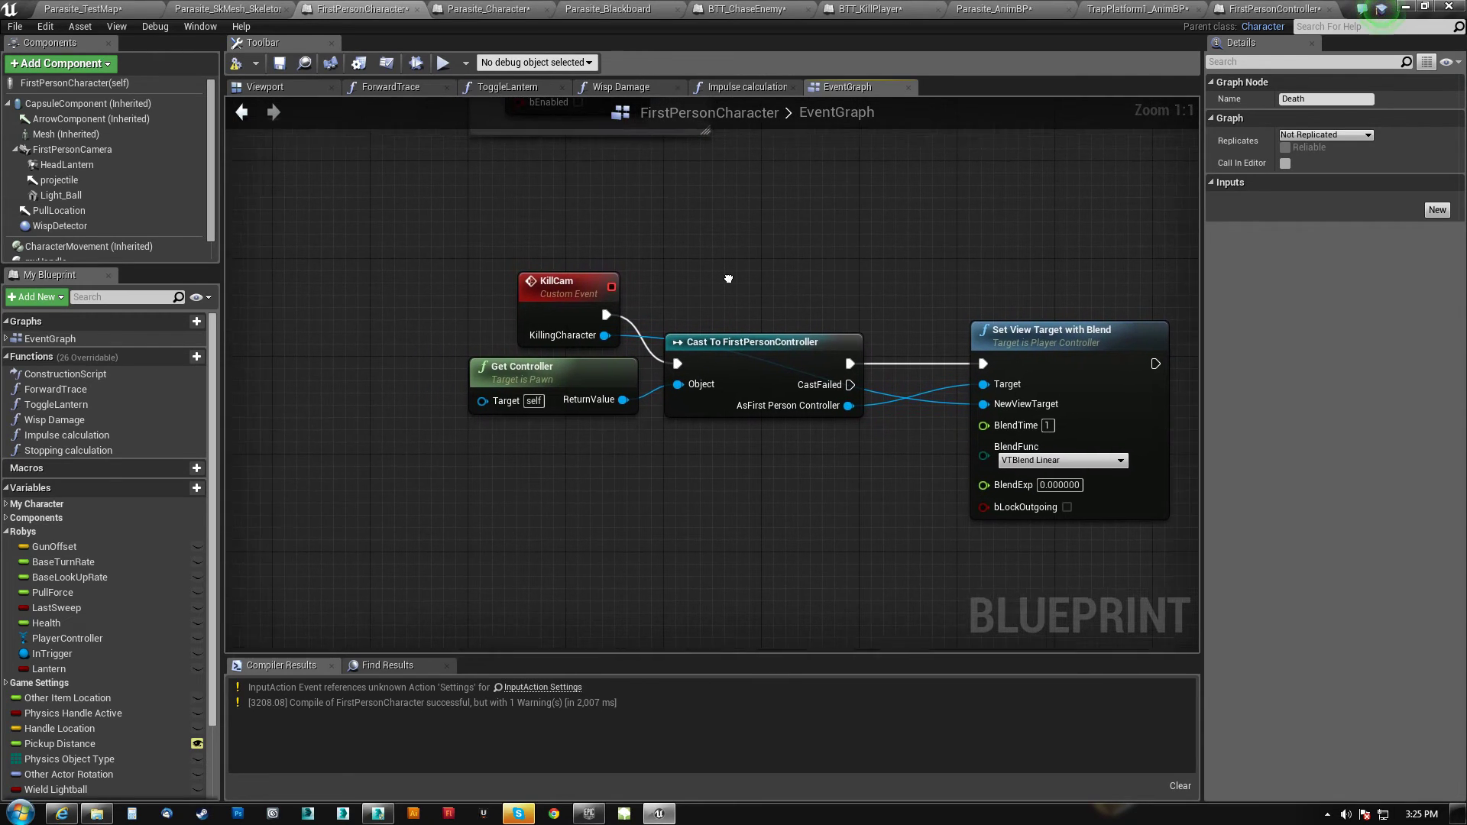
Align the KillCam event, Cast To FirstPersonController and Set View Target with Blend nodes in a straight row
click(562, 301)
drag(546, 299, 535, 286)
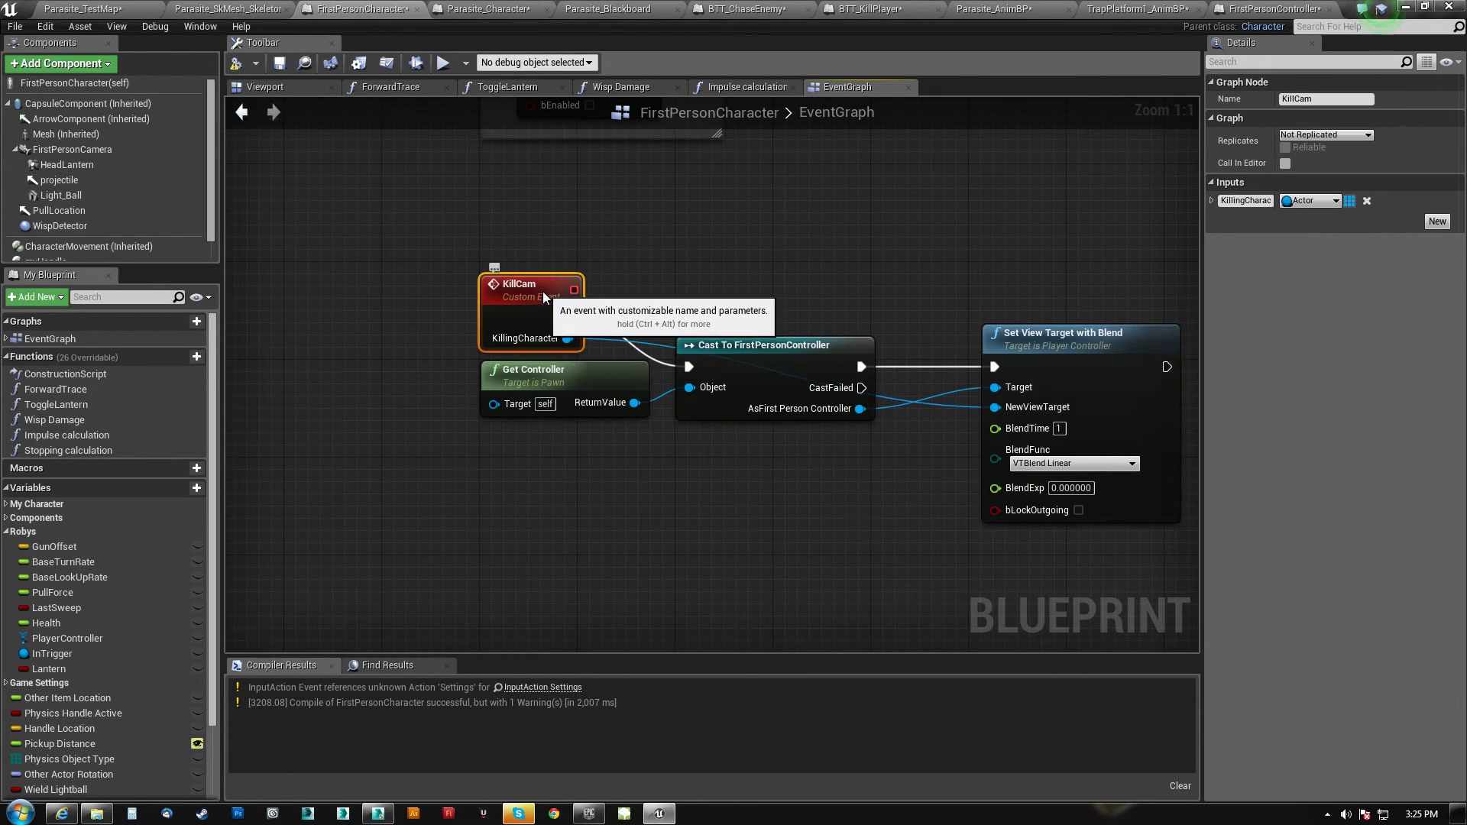
drag(754, 350, 765, 302)
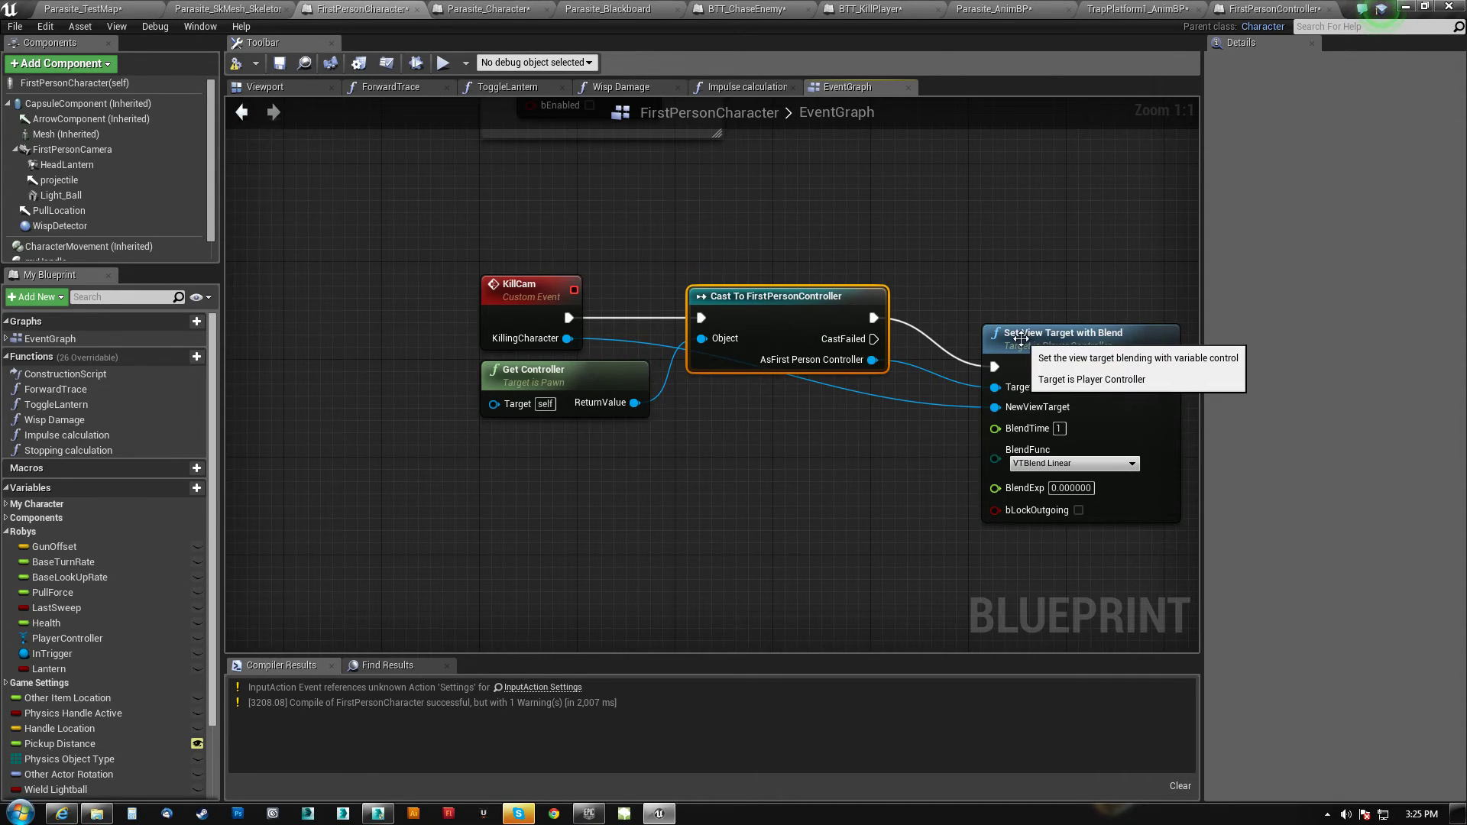
drag(1053, 346, 1078, 297)
right_drag(896, 462, 832, 486)
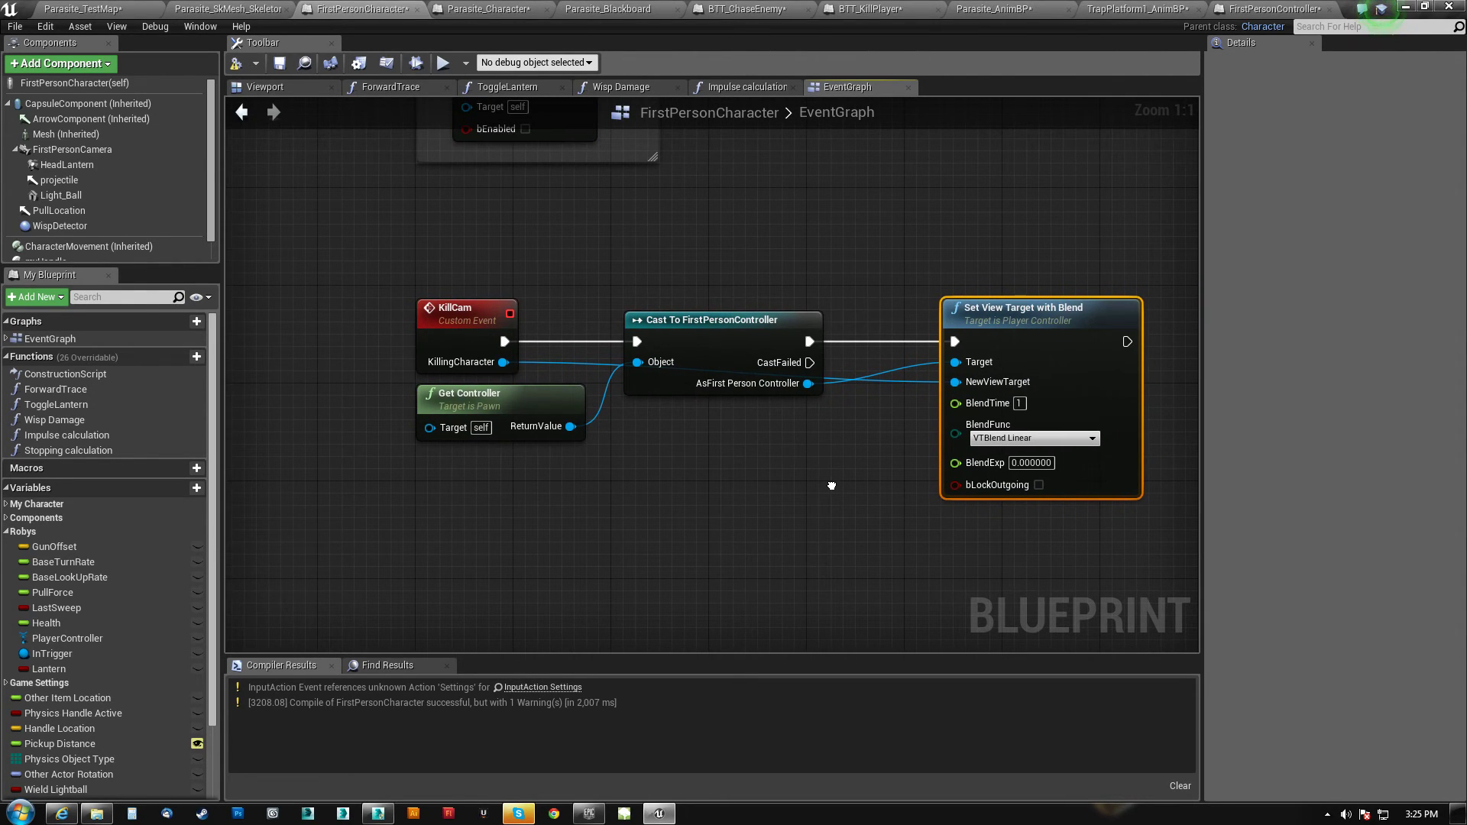
right_drag(831, 485, 666, 517)
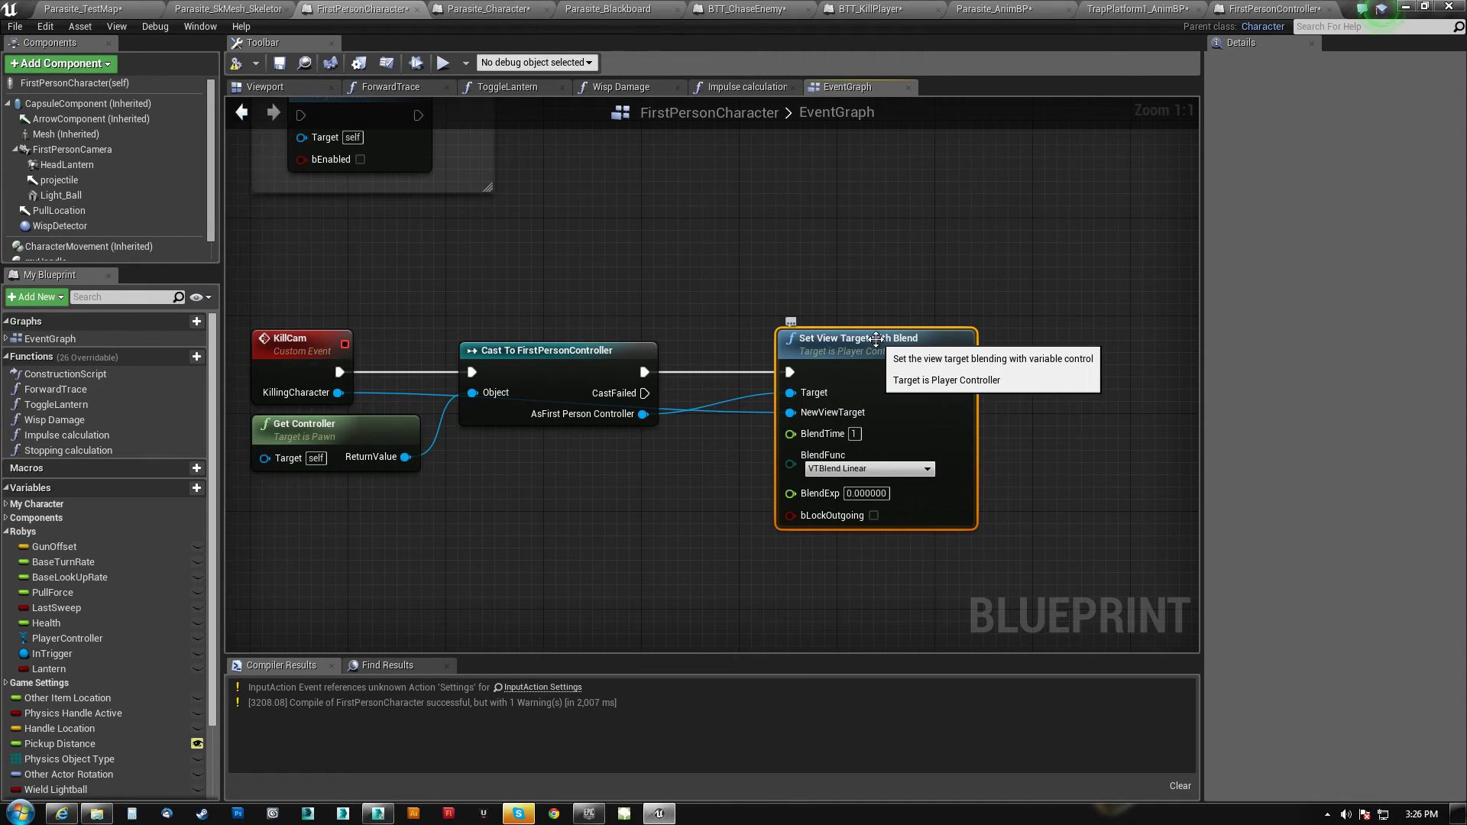
Play test Parasite_TestMap with the KillCam event disconnected from its cast, moving the player until after the kill and respawn
right_drag(535, 500, 666, 492)
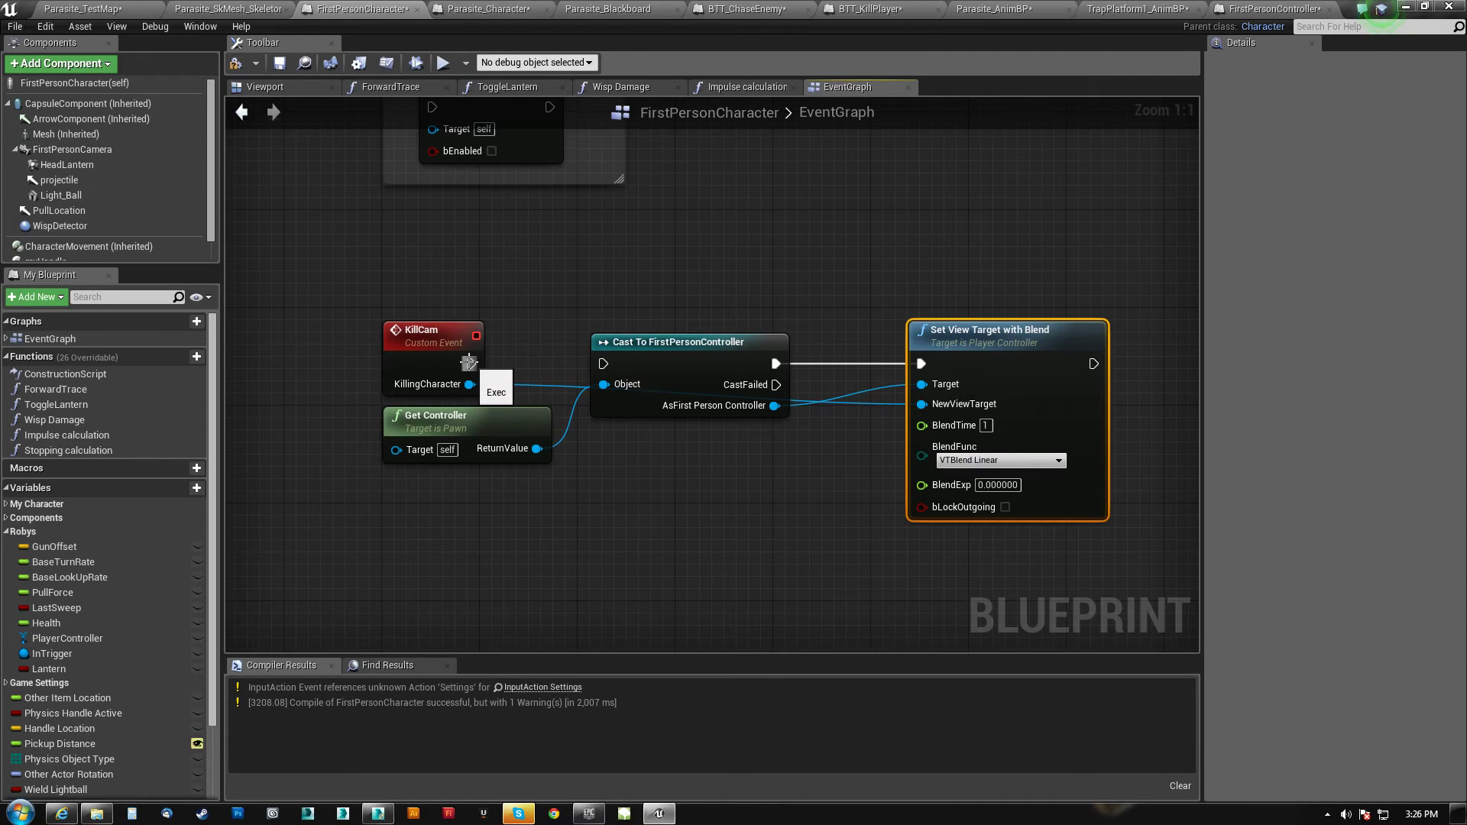
click(126, 9)
click(504, 45)
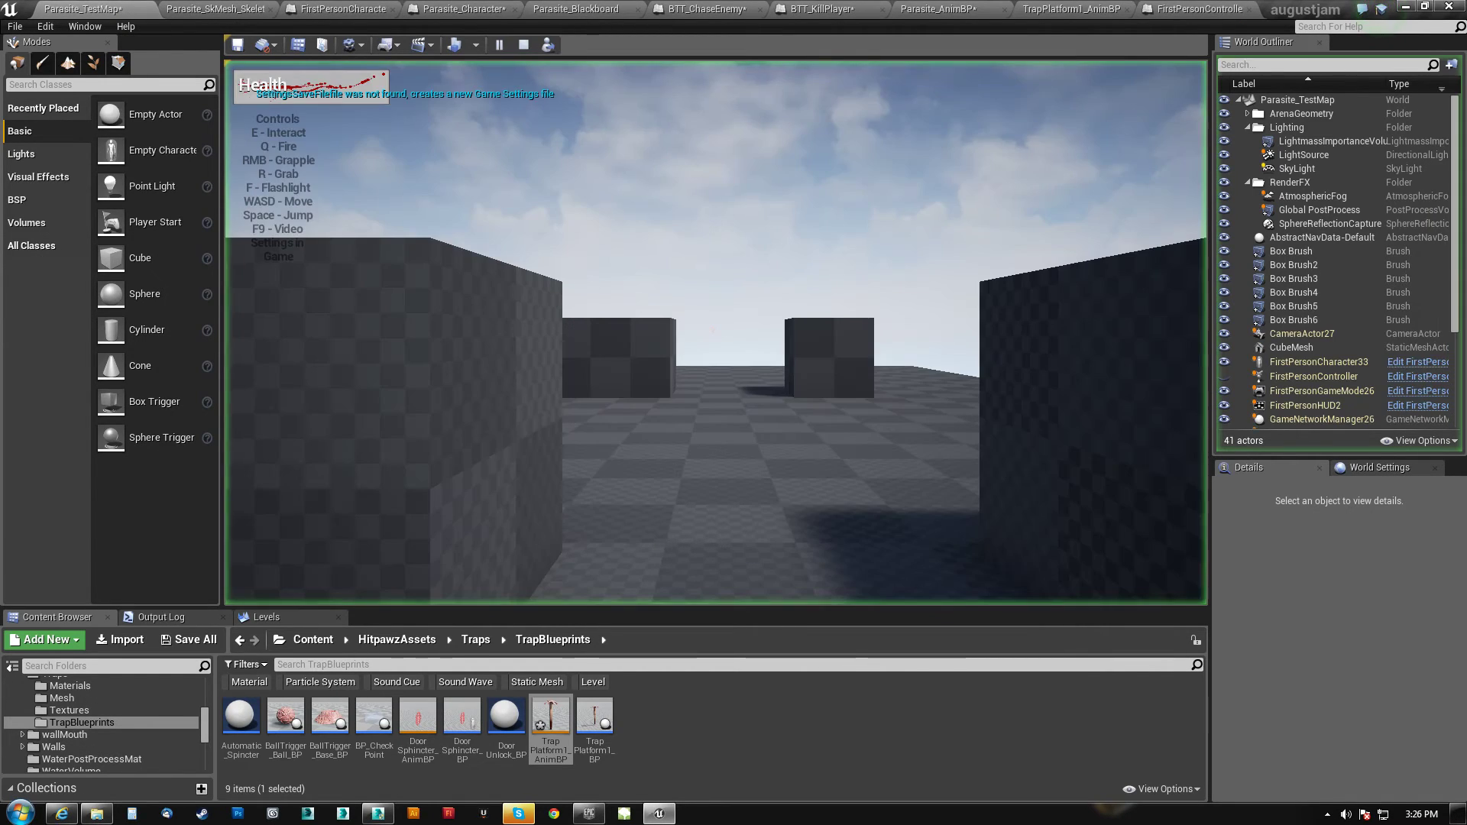
key(w)
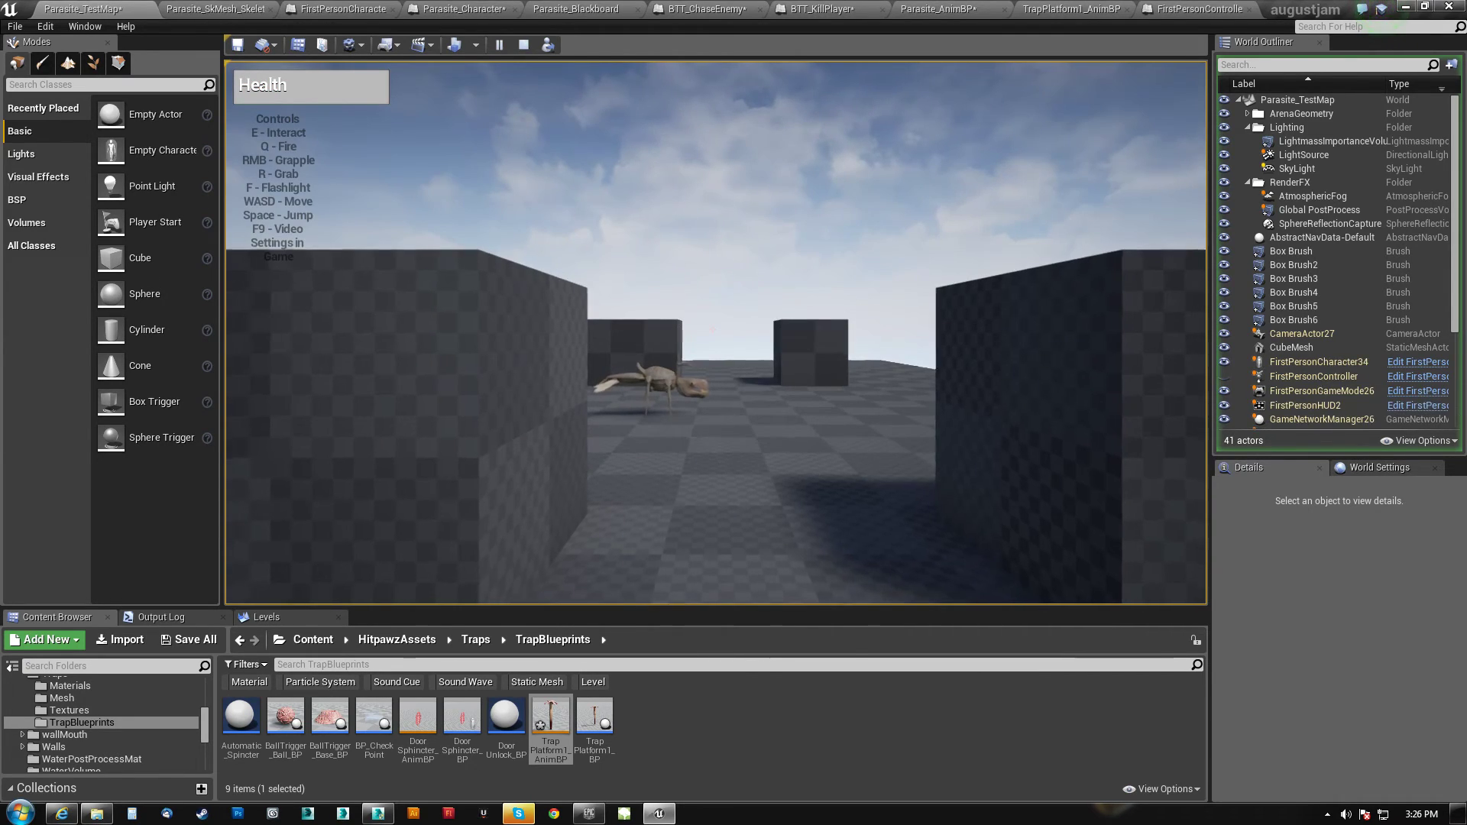
key(s)
key(d)
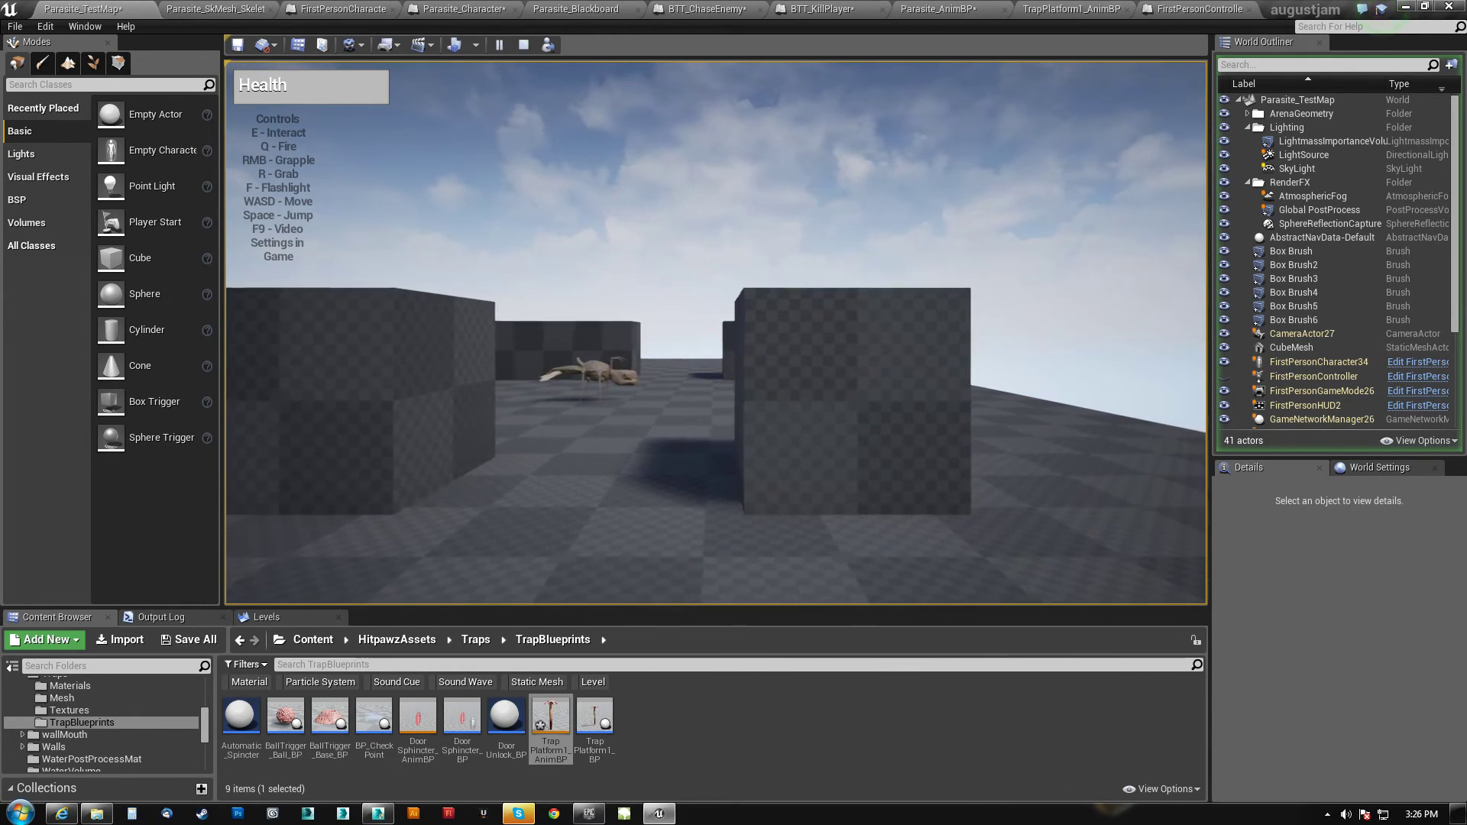
key(w)
key(Escape)
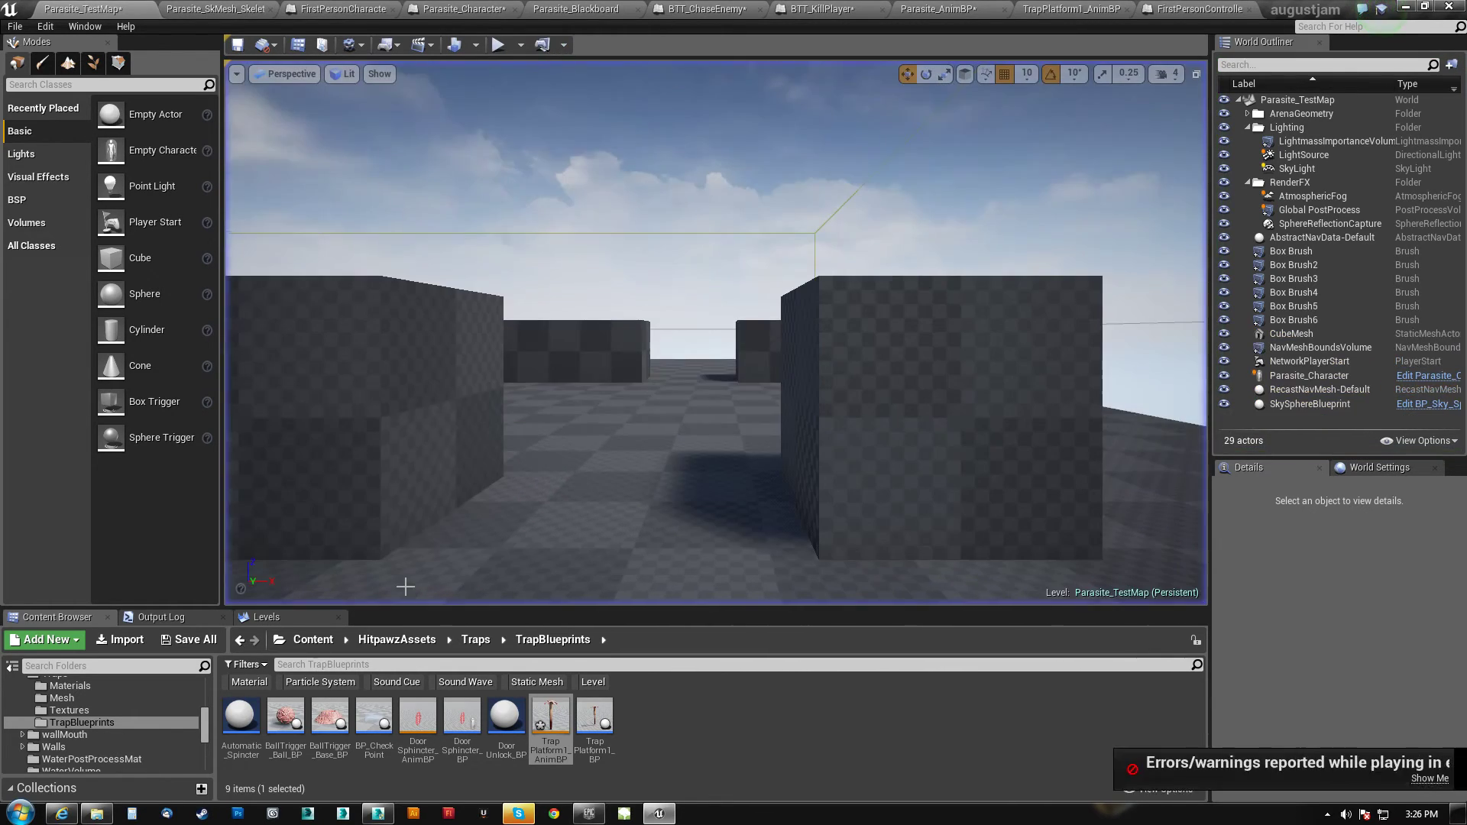
Open the play session's message log and jump to the Add Controller Pitch Input node reported for FirstPersonCharacter
mouse_move(675, 380)
right_down()
mouse_move(611, 405)
mouse_move(675, 380)
right_up()
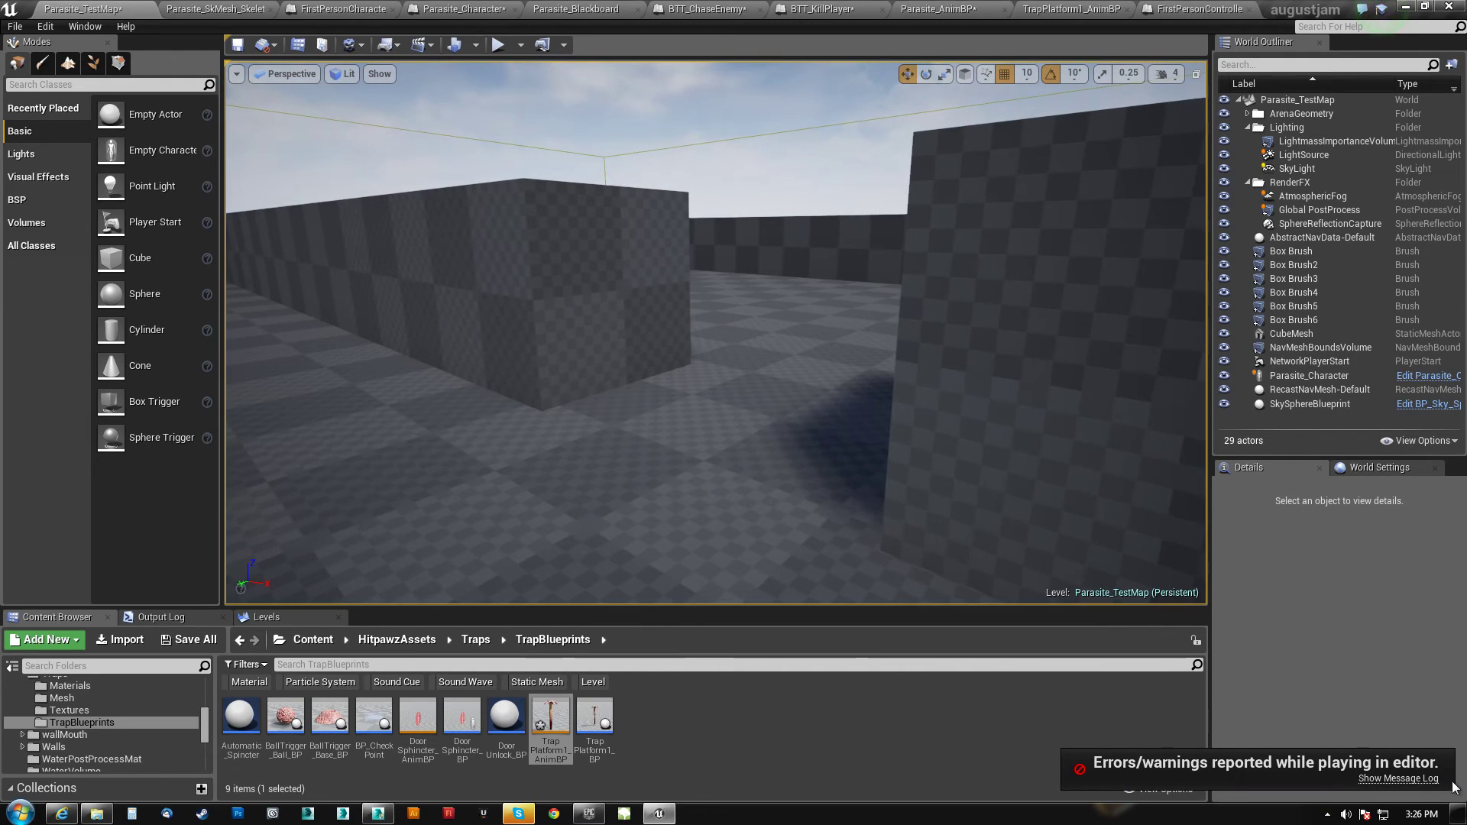
click(1398, 778)
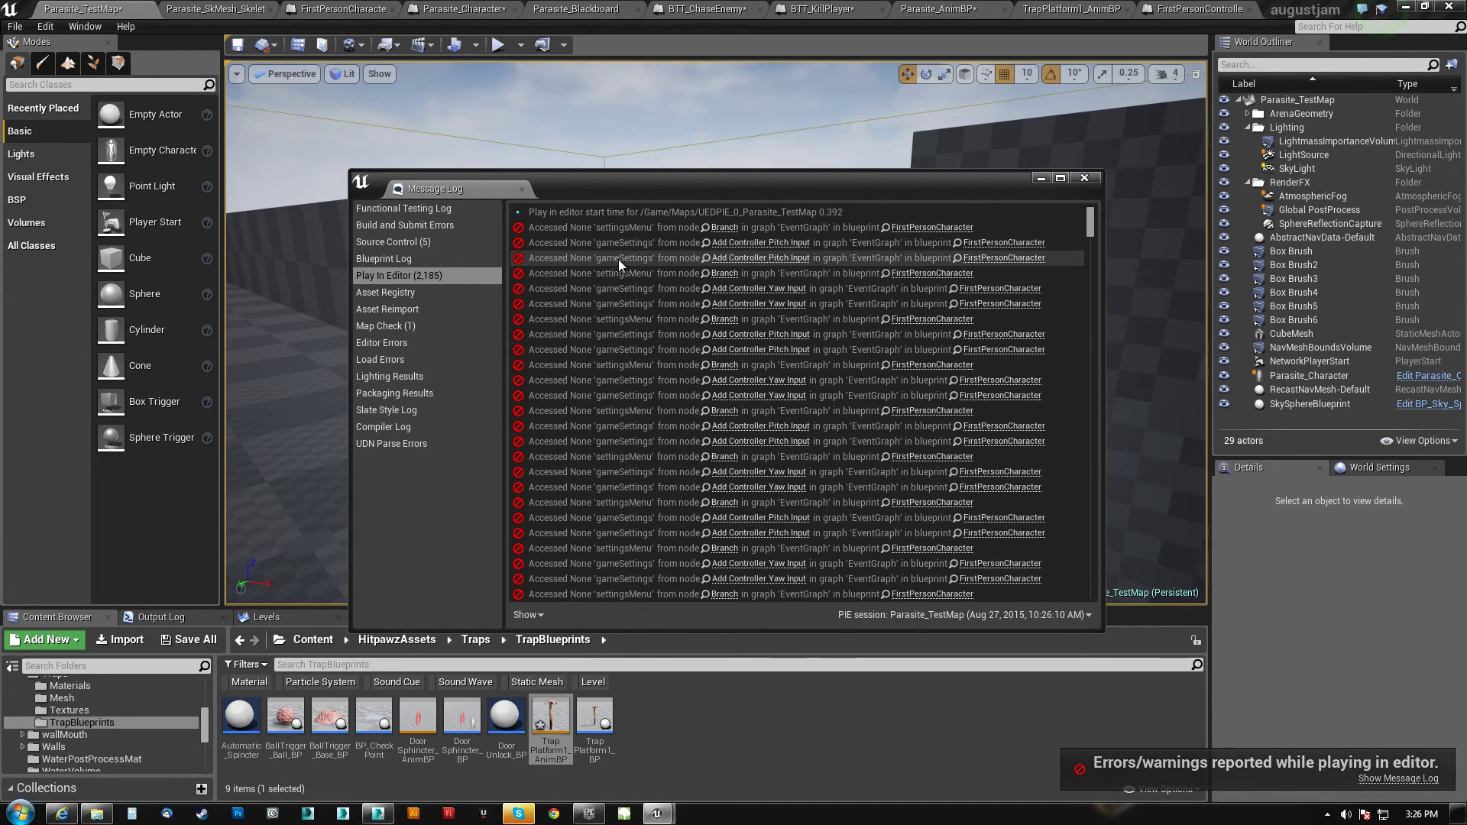
click(765, 258)
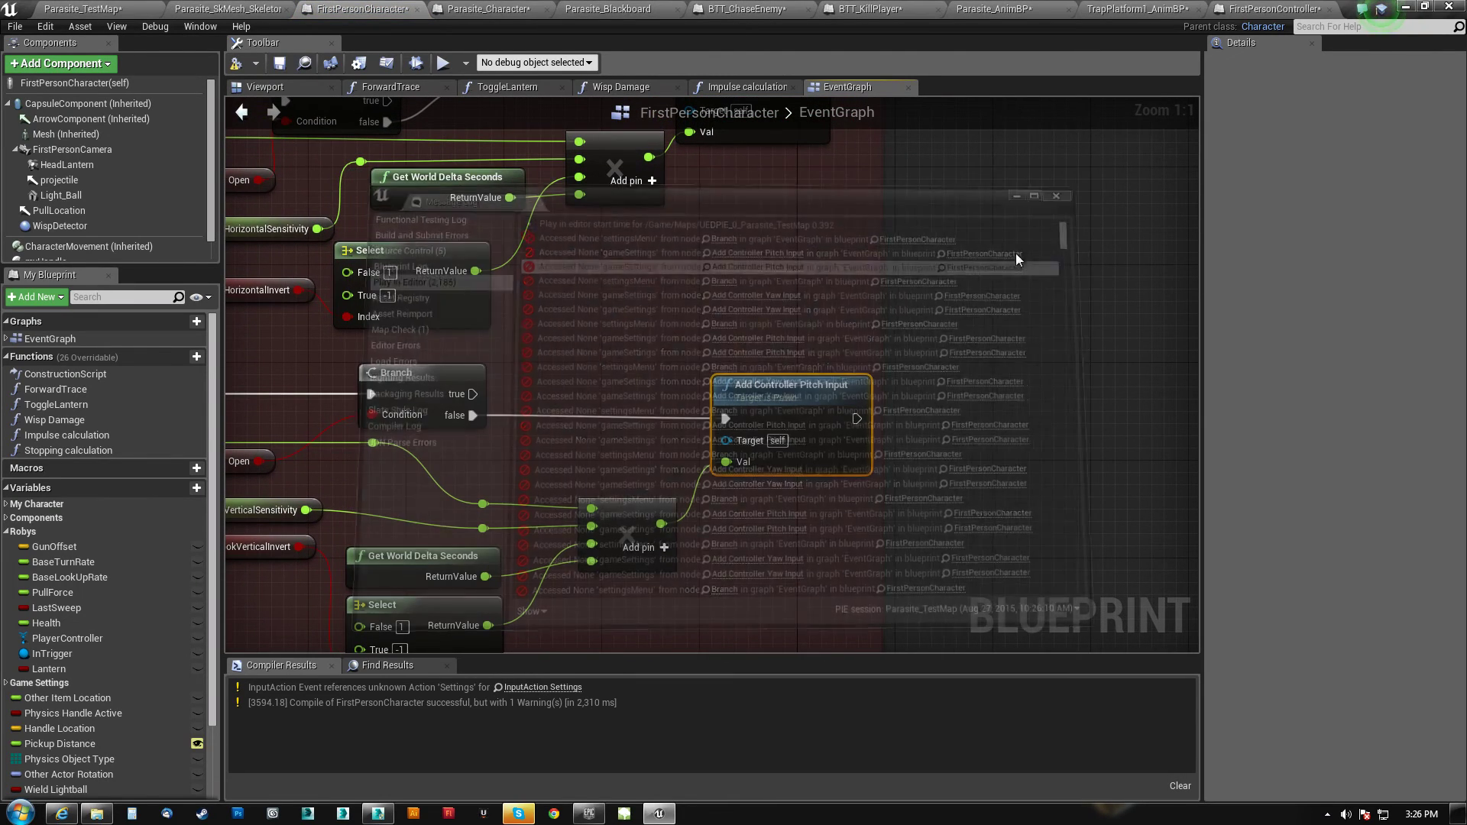
Examine the Event BeginPlay chain, from the controller cast through the game settings and settings menu nodes to the InputAction Settings section
right_drag(644, 409, 1149, 344)
scroll(833, 435, down, 2)
right_drag(792, 373, 590, 650)
right_drag(590, 343, 593, 99)
mouse_move(592, 626)
right_down()
mouse_move(586, 337)
mouse_move(610, 613)
right_up()
scroll(609, 613, down, 3)
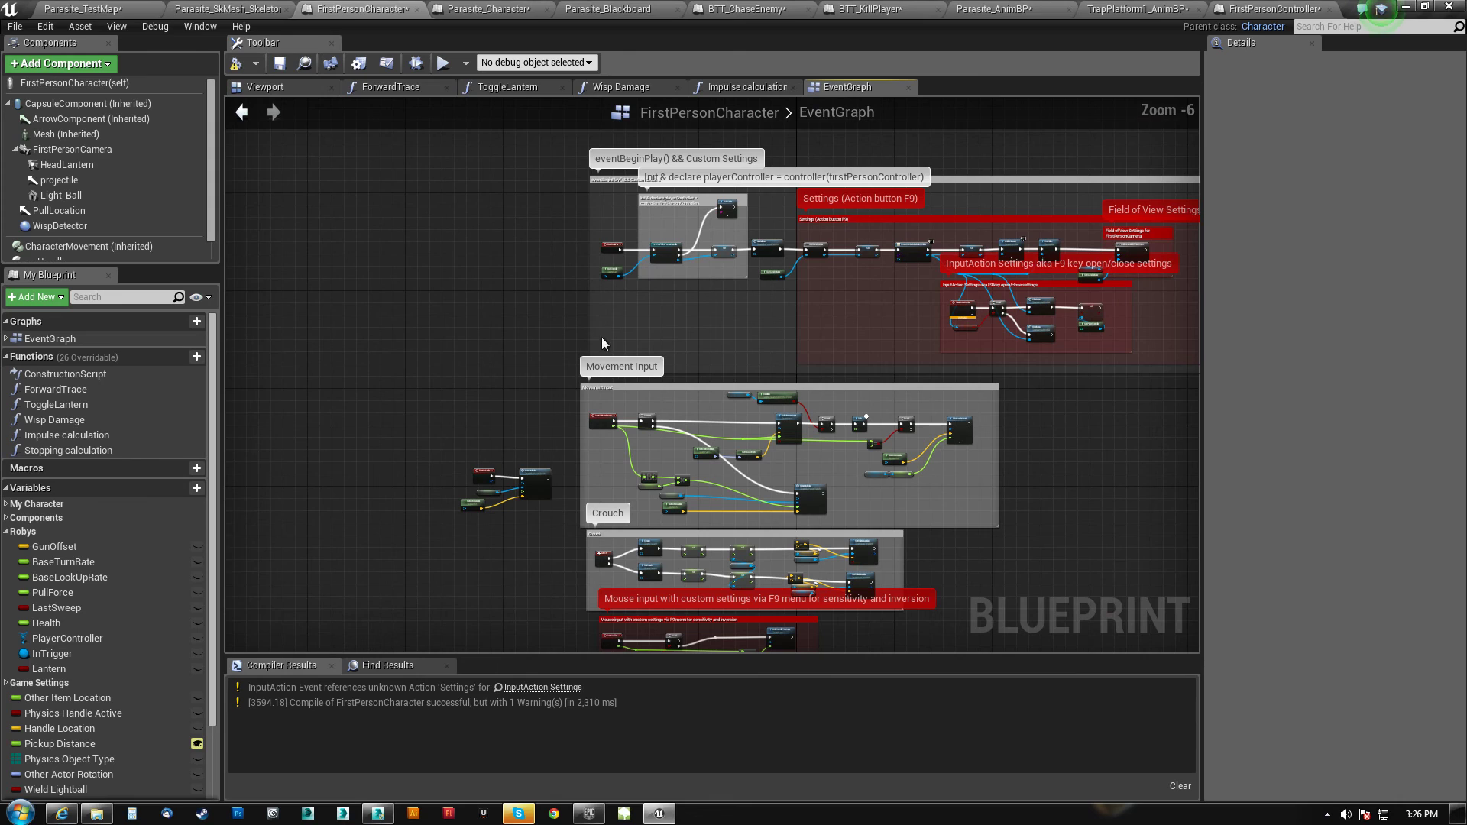
scroll(627, 465, down, 1)
scroll(553, 394, up, 3)
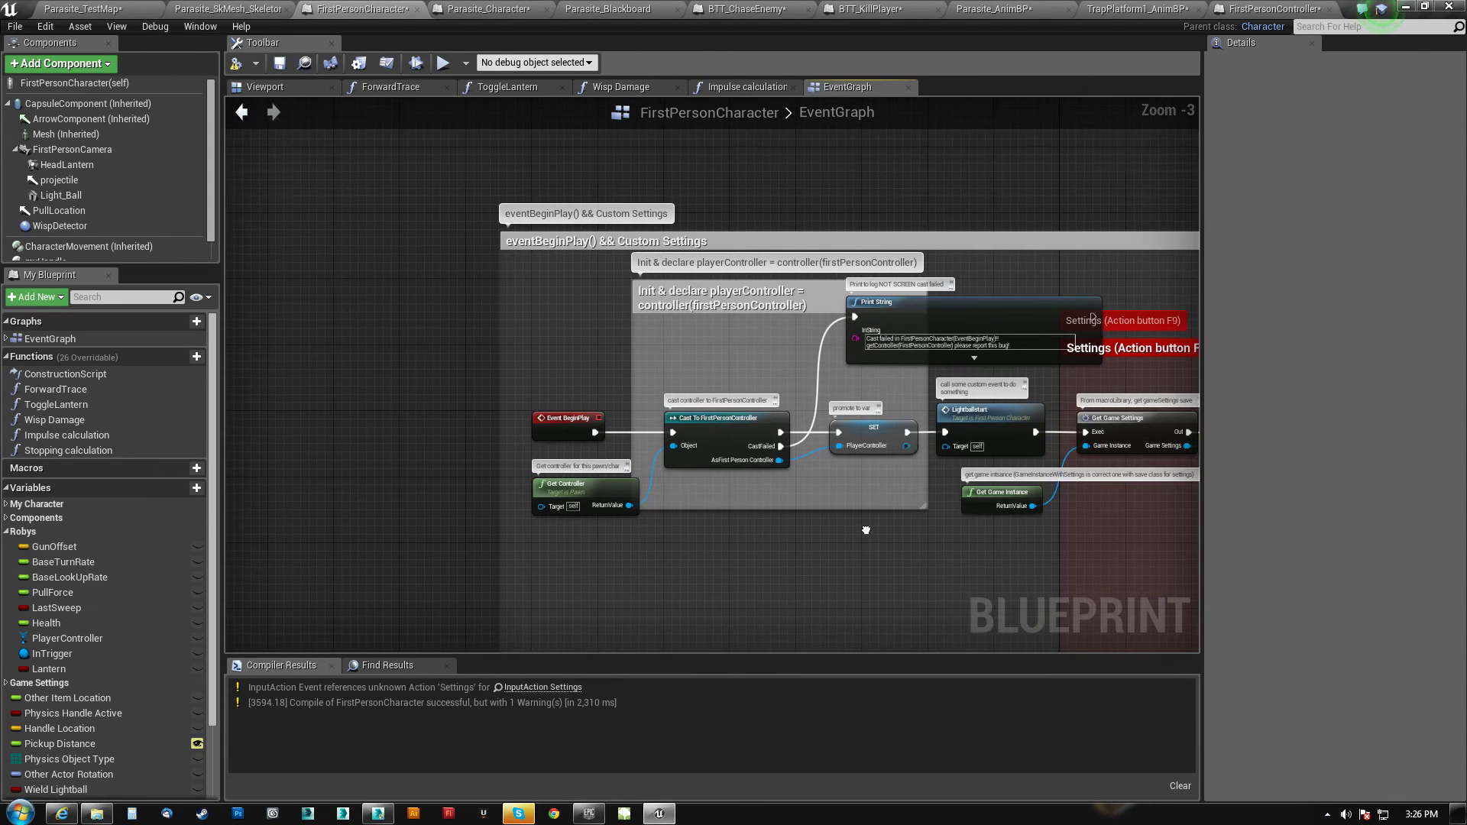
right_drag(866, 530, 737, 529)
scroll(763, 378, up, 3)
right_drag(755, 399, 340, 327)
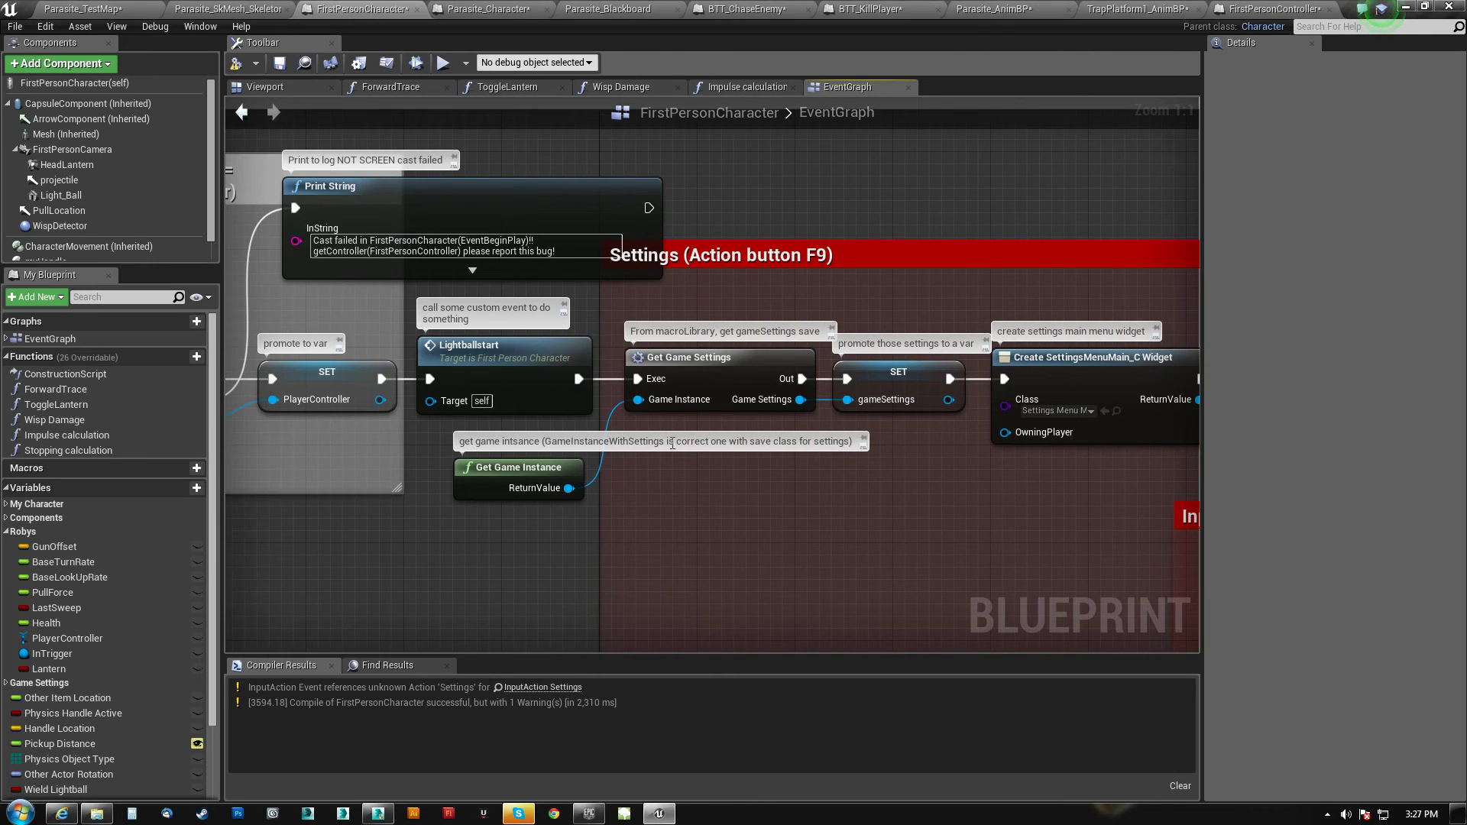
right_drag(634, 430, 509, 479)
right_drag(879, 258, 491, 243)
right_drag(884, 236, 569, 215)
right_drag(892, 498, 1204, 308)
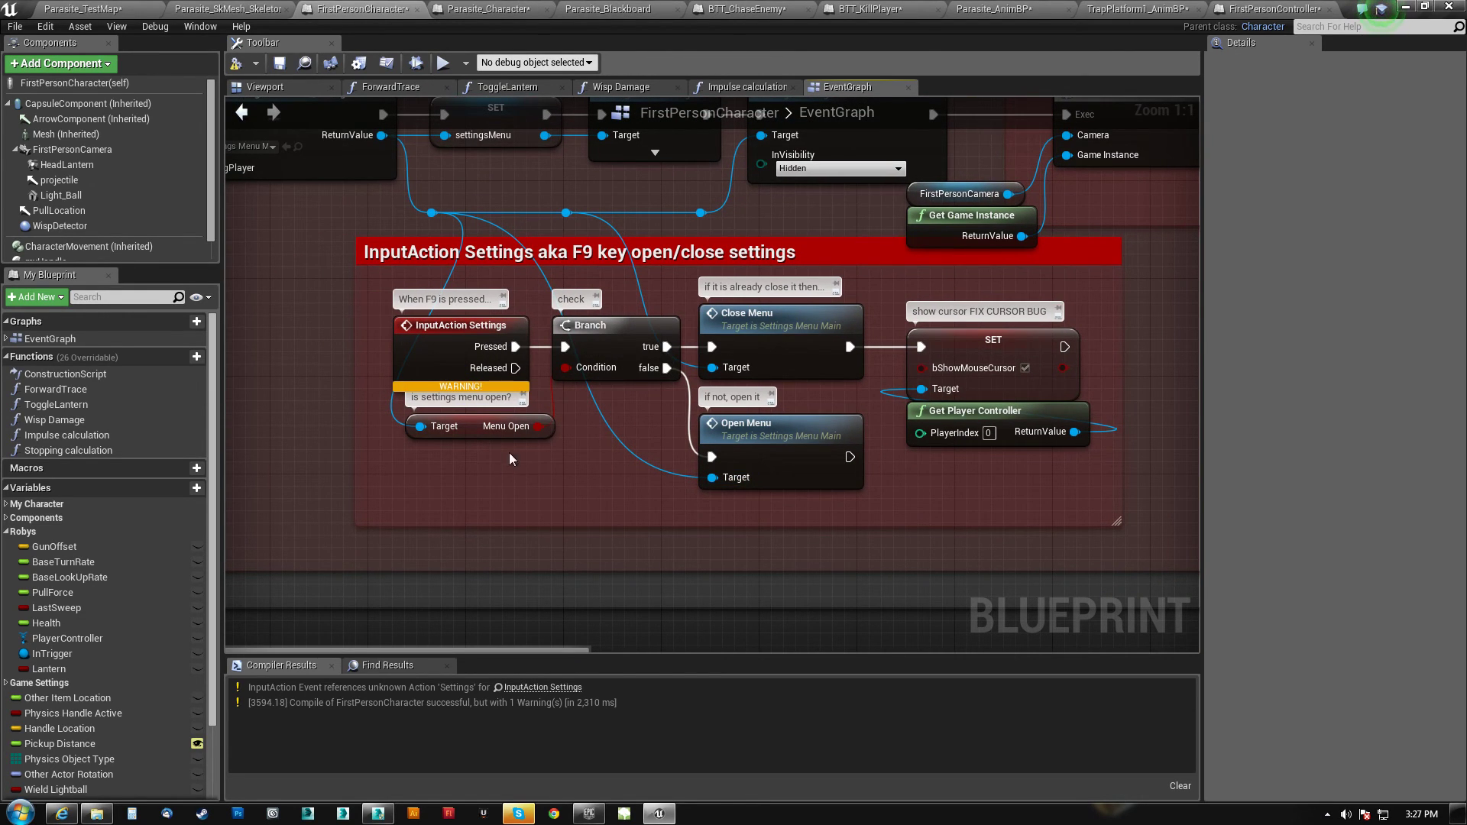
right_drag(463, 483, 357, 493)
scroll(834, 482, down, 5)
right_drag(818, 428, 934, 498)
scroll(651, 388, up, 3)
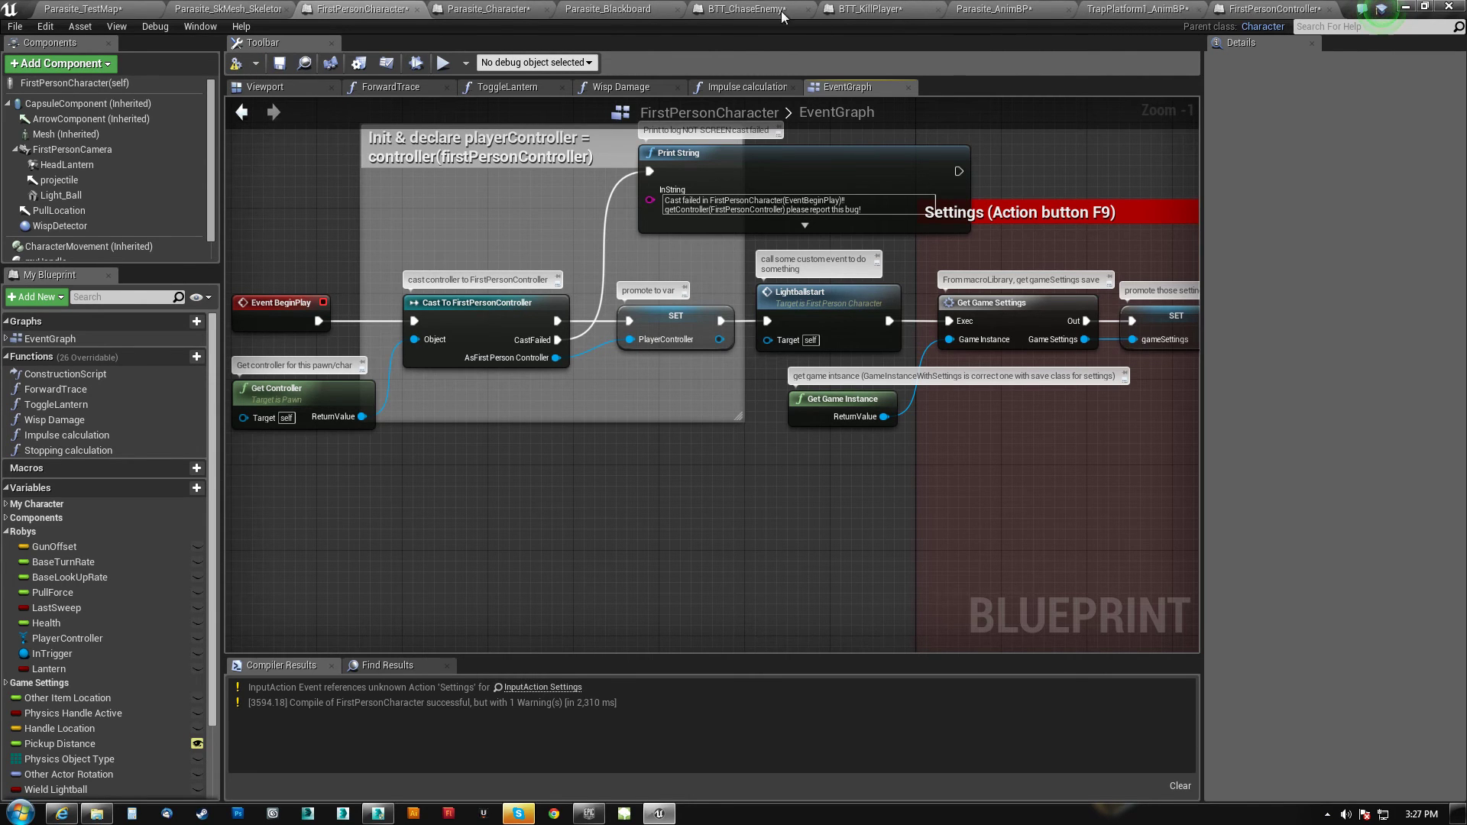
Look around the arena and the parasite in the Parasite_TestMap level
click(124, 10)
right_drag(576, 387, 321, 390)
key(w)
right_drag(671, 421, 704, 501)
key(s)
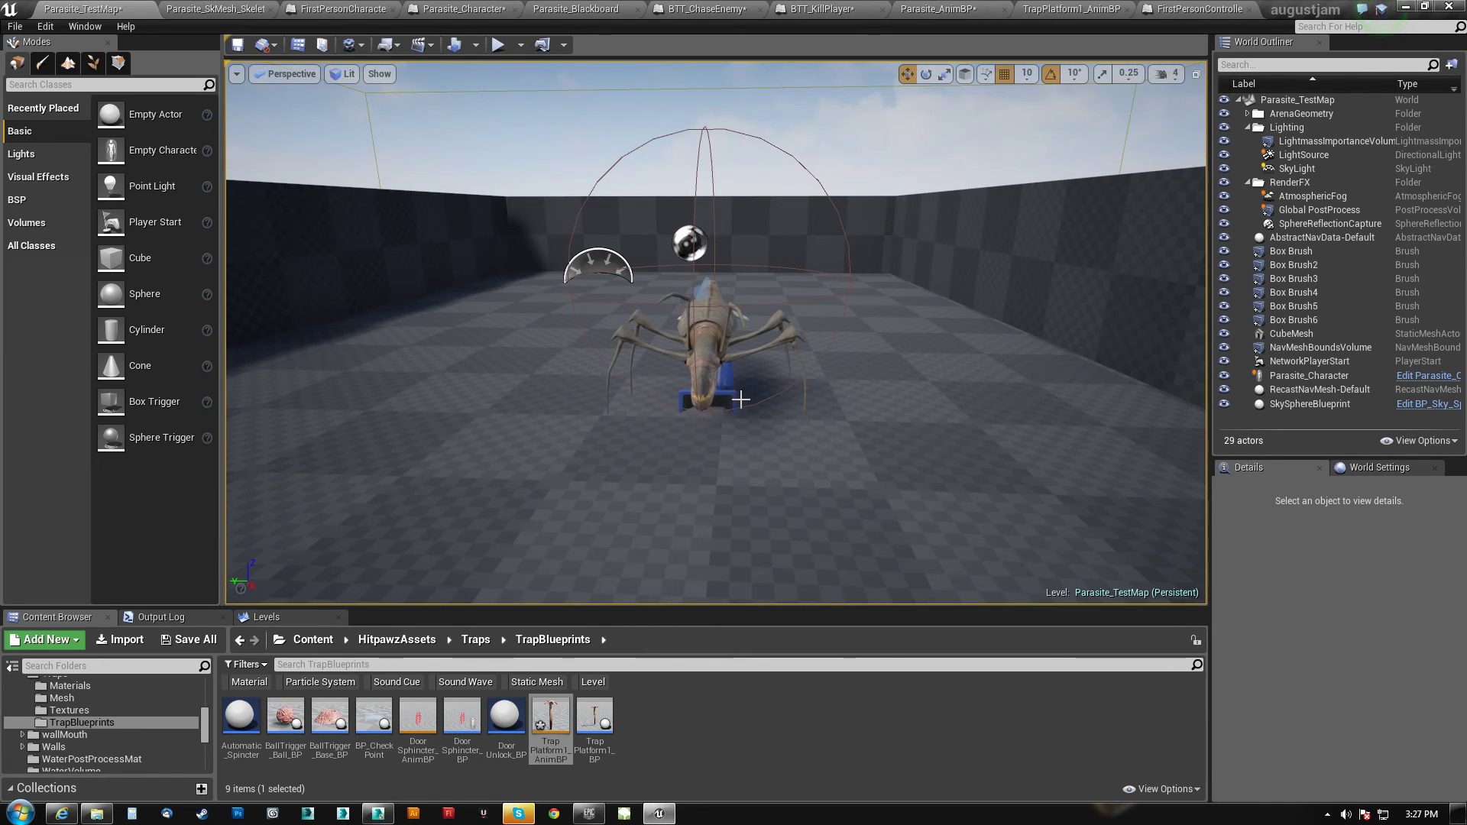
right_drag(834, 348, 597, 300)
key(w)
mouse_move(749, 343)
right_down()
mouse_move(814, 341)
mouse_move(731, 332)
right_up()
right_drag(637, 349, 921, 350)
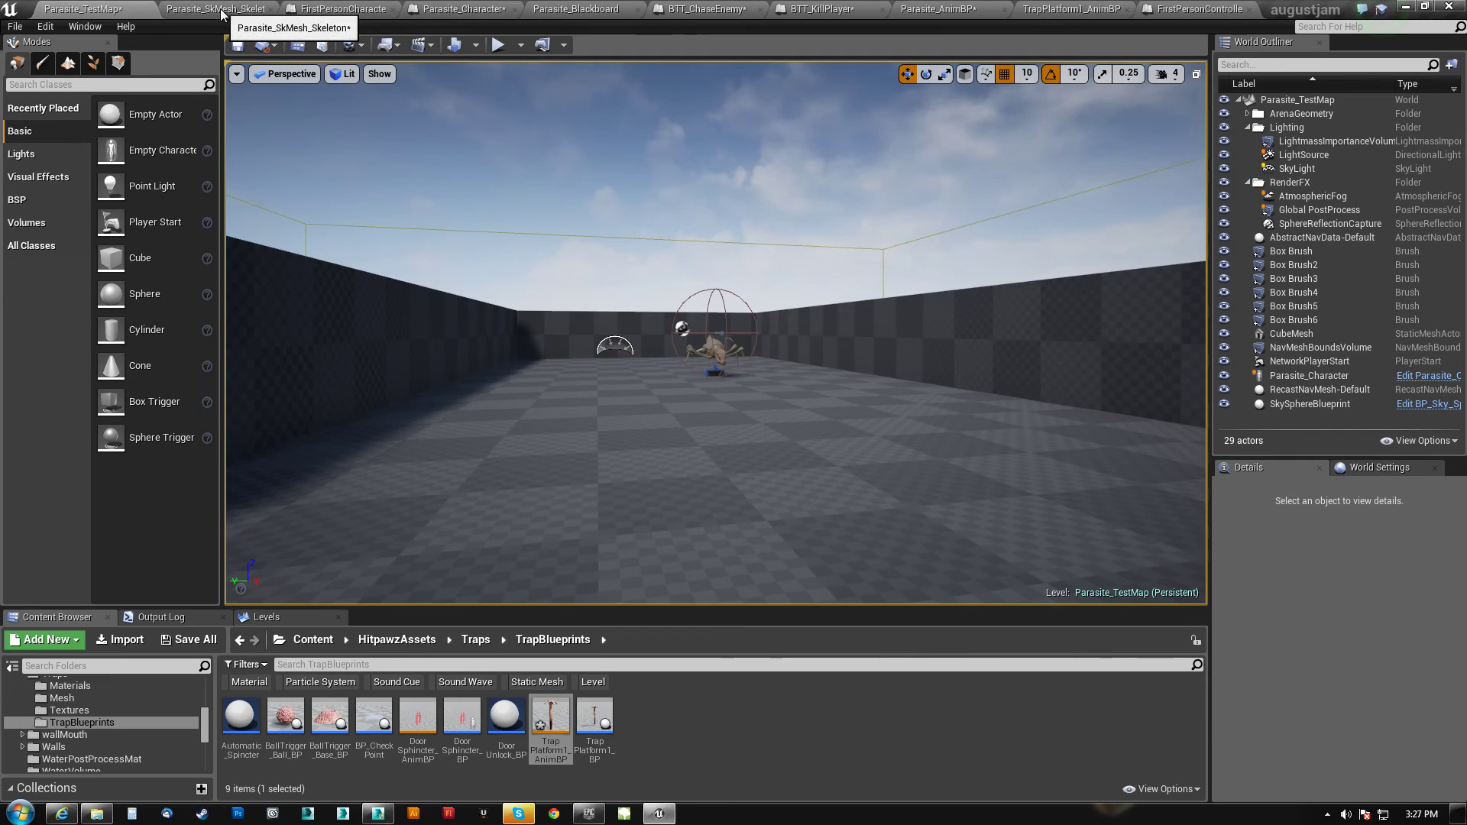
Reconnect the KillCam event's execution output to Cast To FirstPersonController, and compile and save the FirstPersonCharacter blueprint
click(340, 9)
scroll(461, 459, down, 5)
right_drag(443, 510, 565, 457)
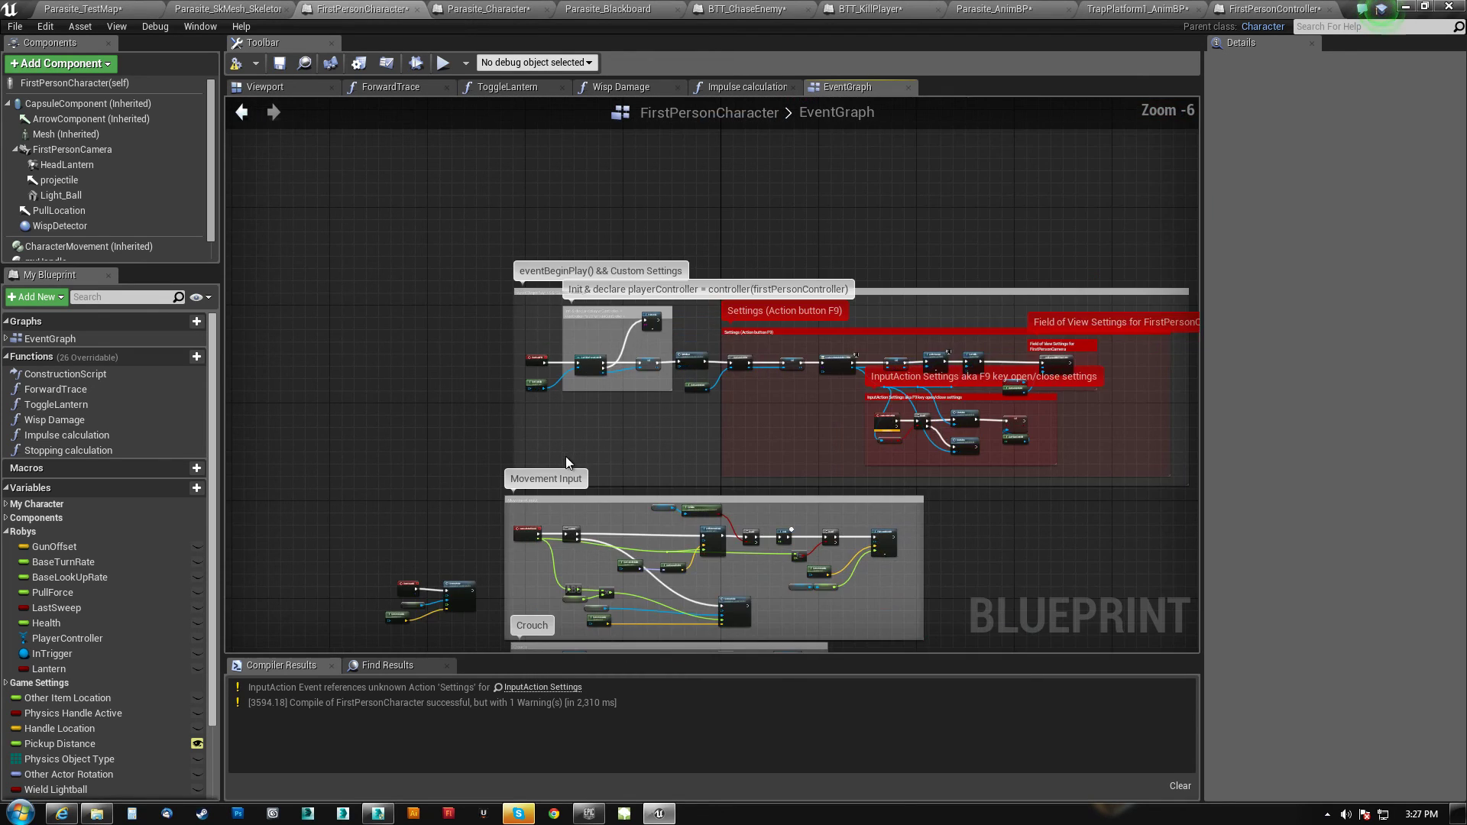
scroll(565, 457, down, 6)
right_drag(534, 572, 662, 97)
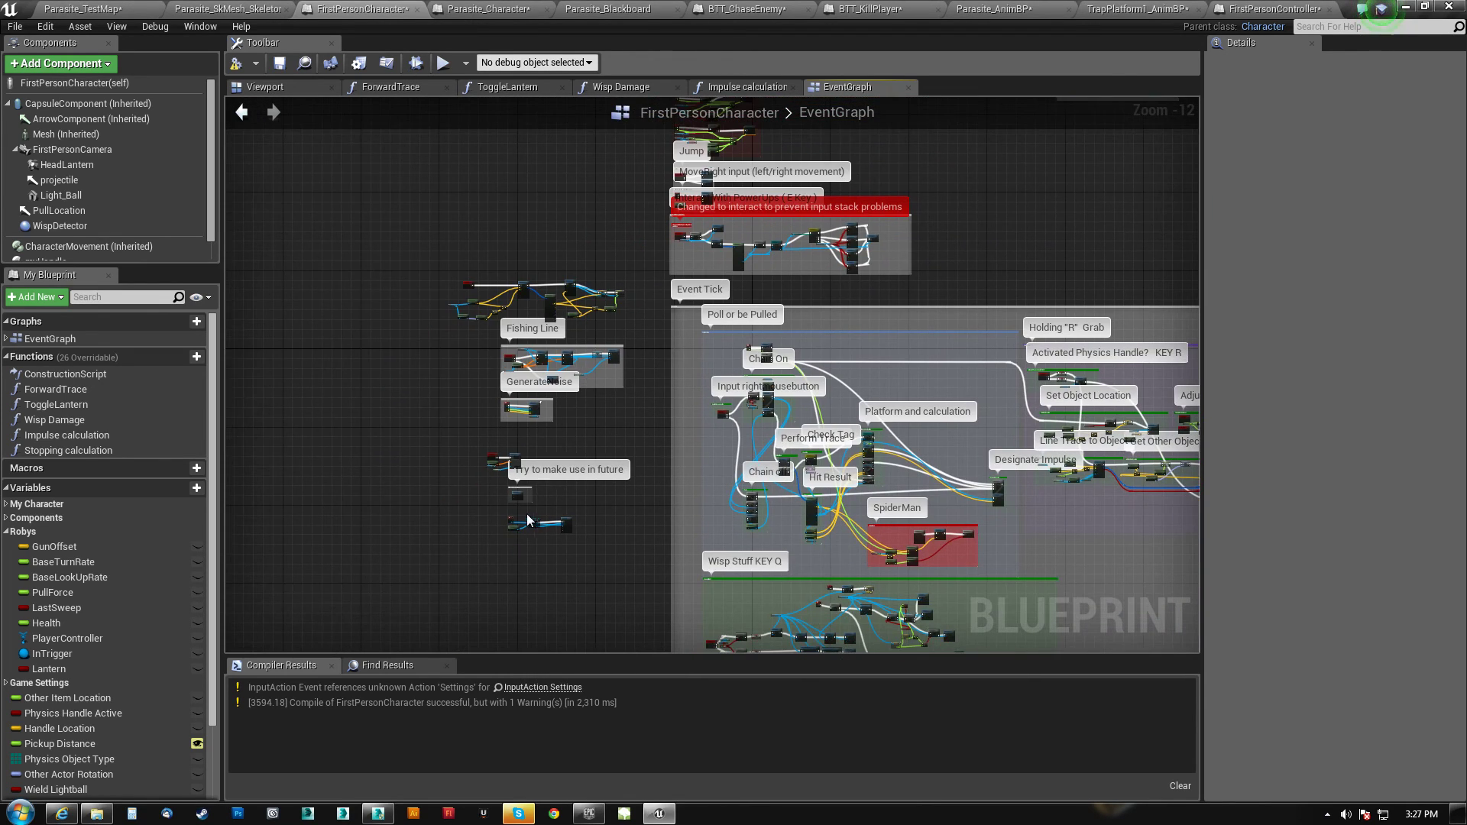
scroll(534, 530, up, 13)
drag(513, 528, 646, 530)
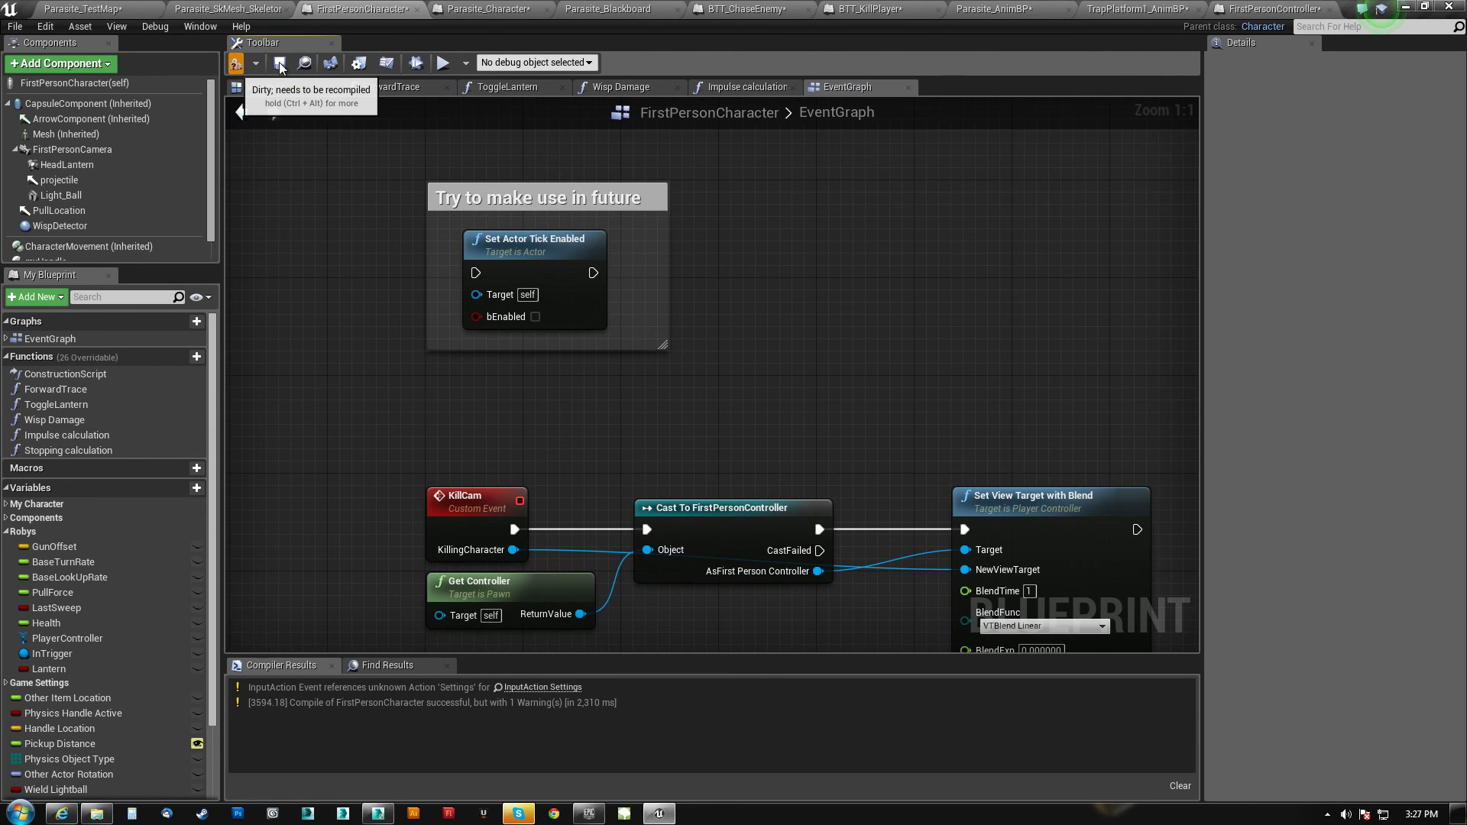
click(279, 65)
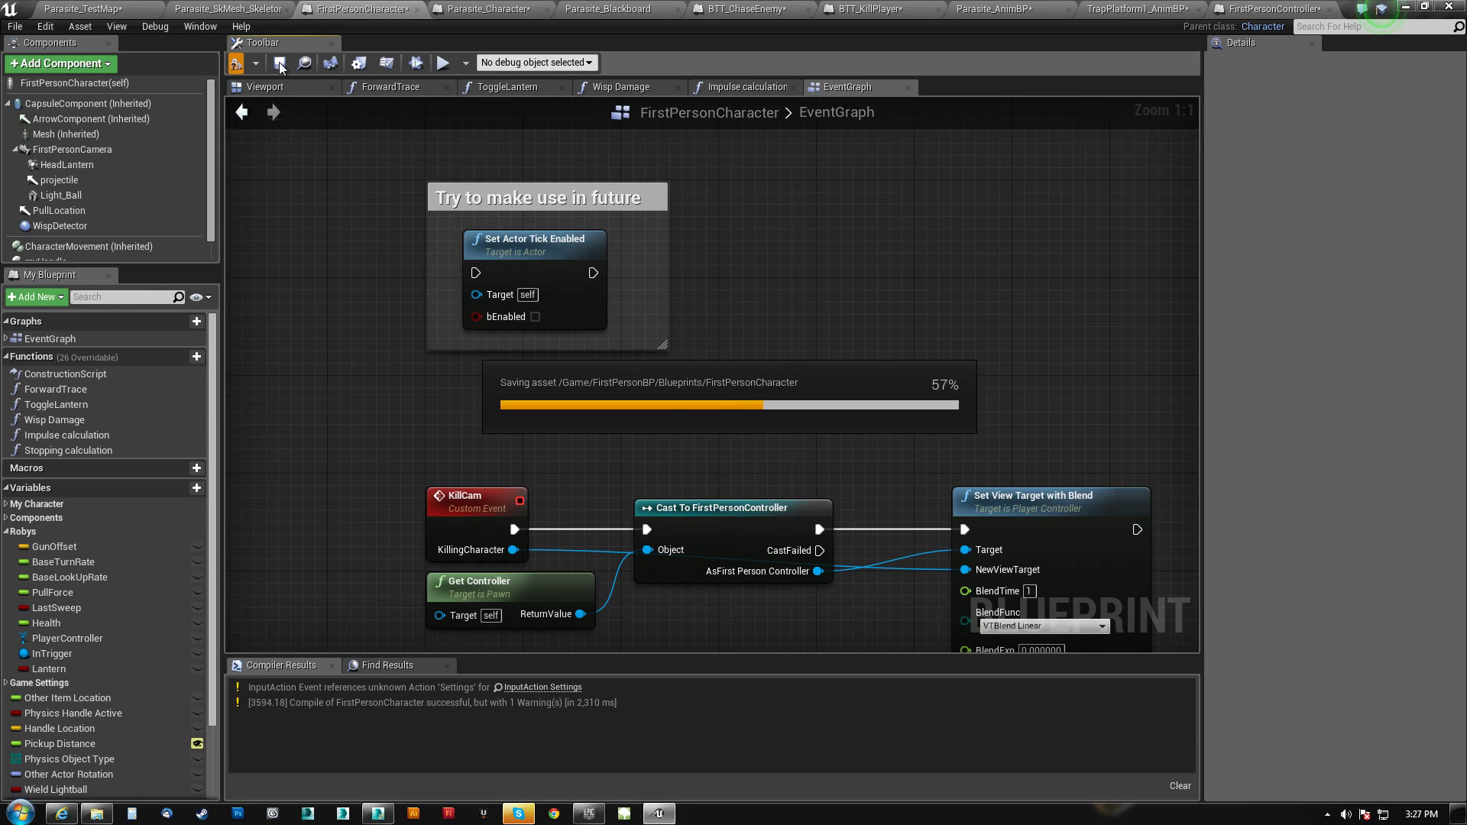
click(280, 65)
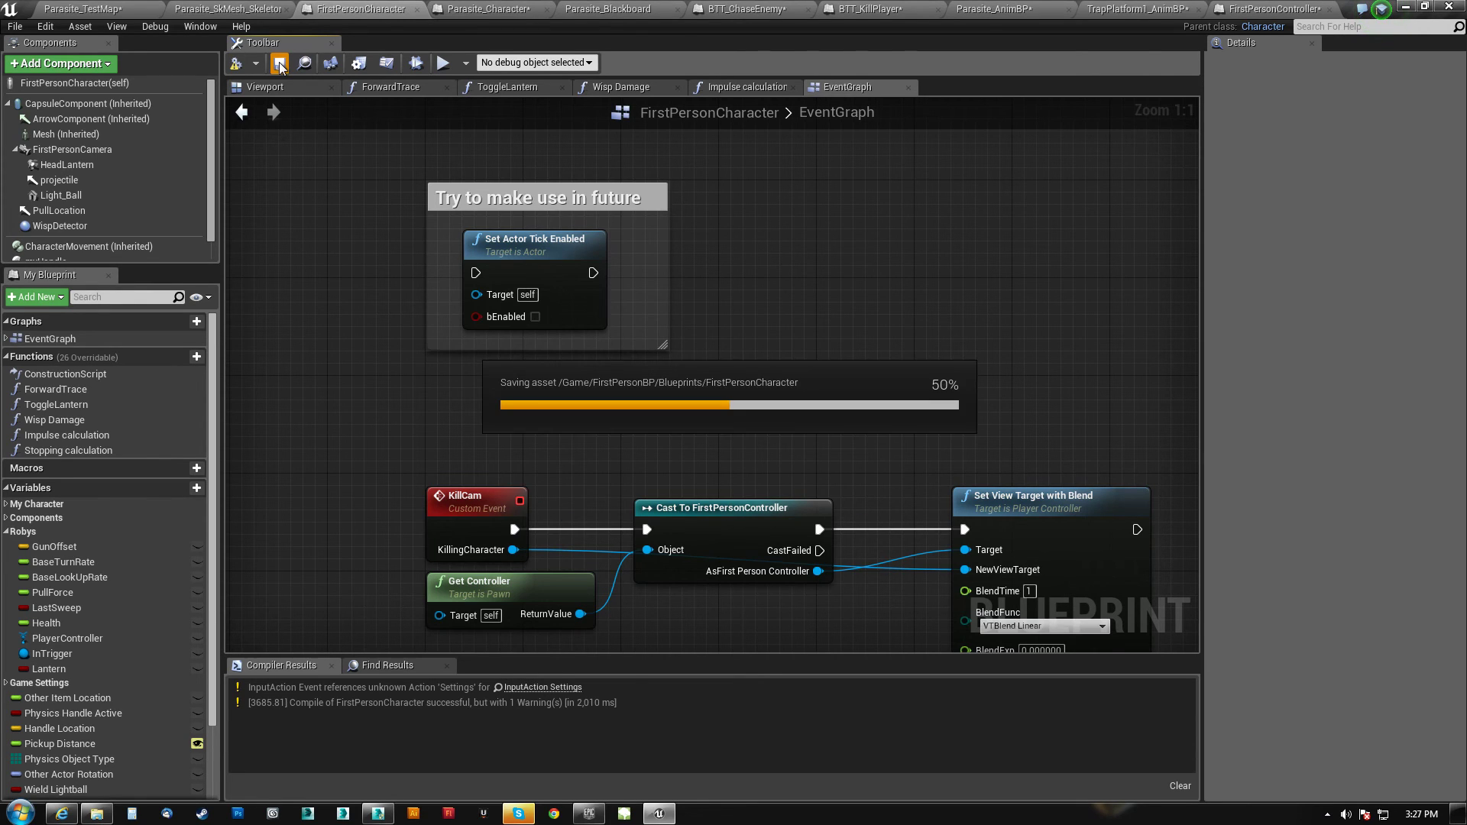
Look over the FirstPersonCharacter graph from the KillCam chain to the Damage Event, Death Event and Stick input sections
right_drag(1001, 603, 719, 287)
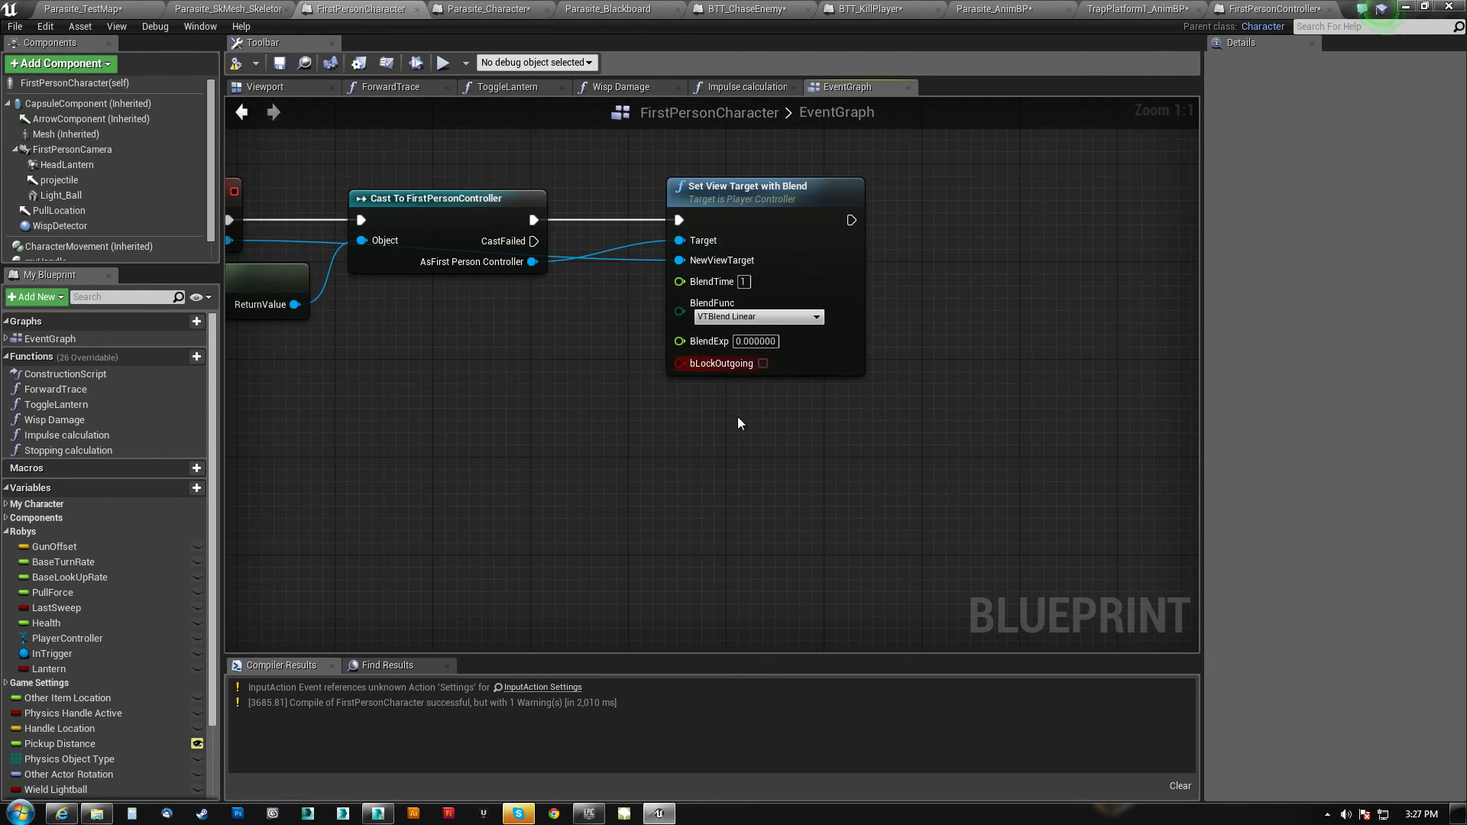
scroll(735, 419, down, 4)
right_drag(846, 422, 677, 575)
scroll(677, 574, down, 4)
right_drag(765, 512, 390, 824)
right_drag(712, 229, 442, 624)
right_drag(794, 257, 165, 424)
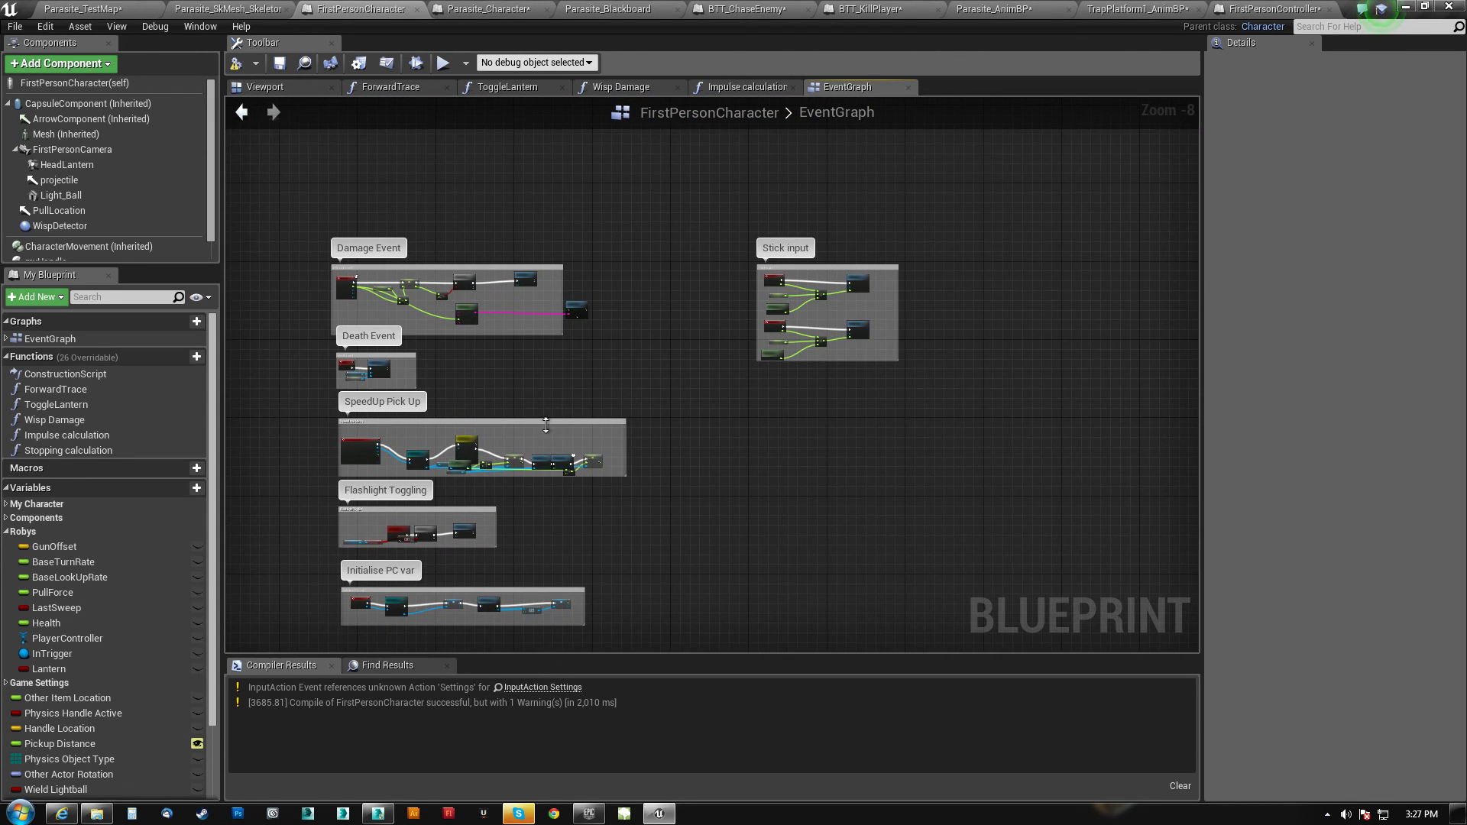
Play test Parasite_TestMap with the KillCam chain connected, approaching the parasite and continuing through the respawn
click(82, 9)
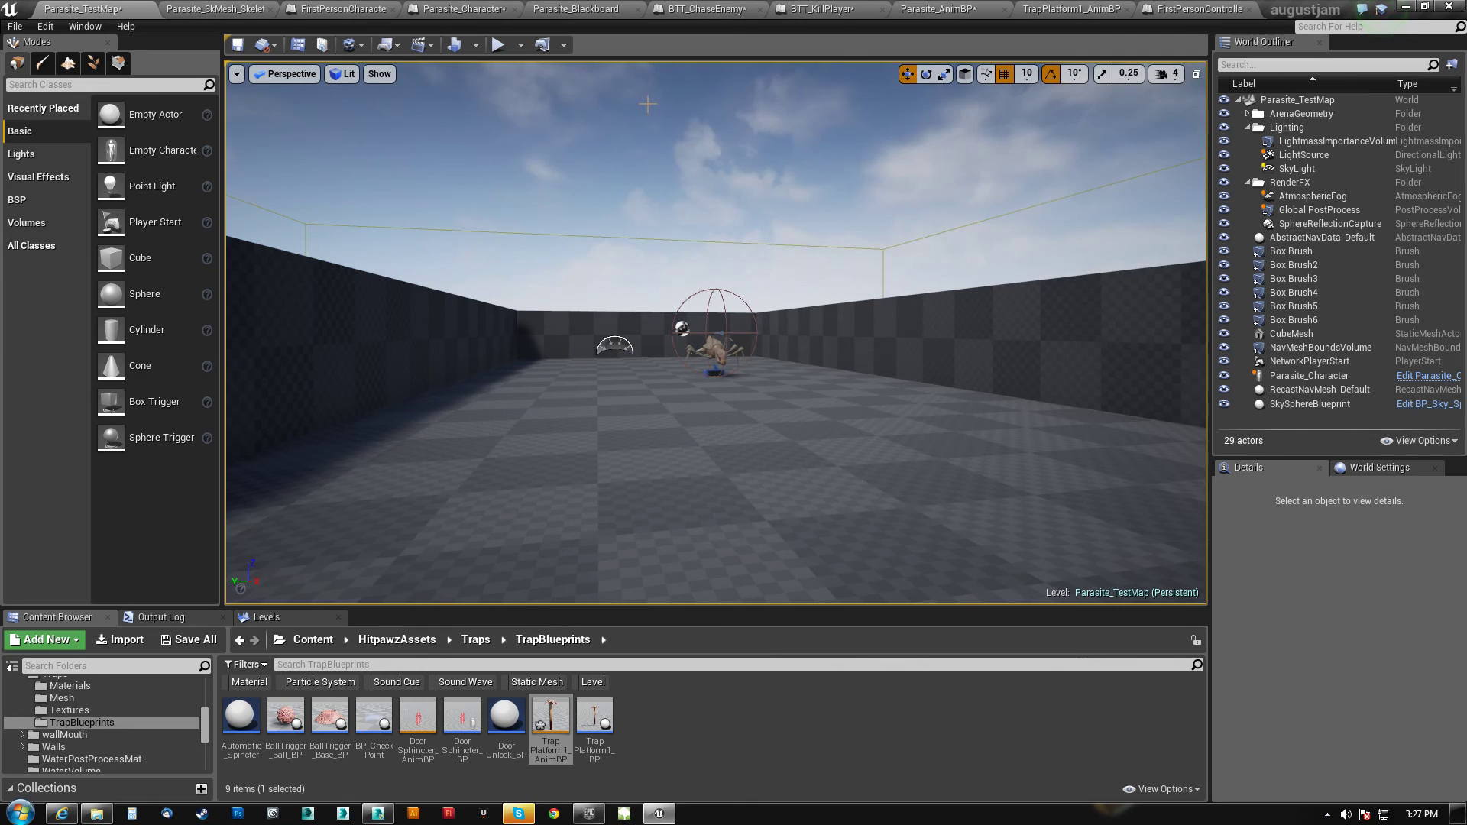
click(498, 46)
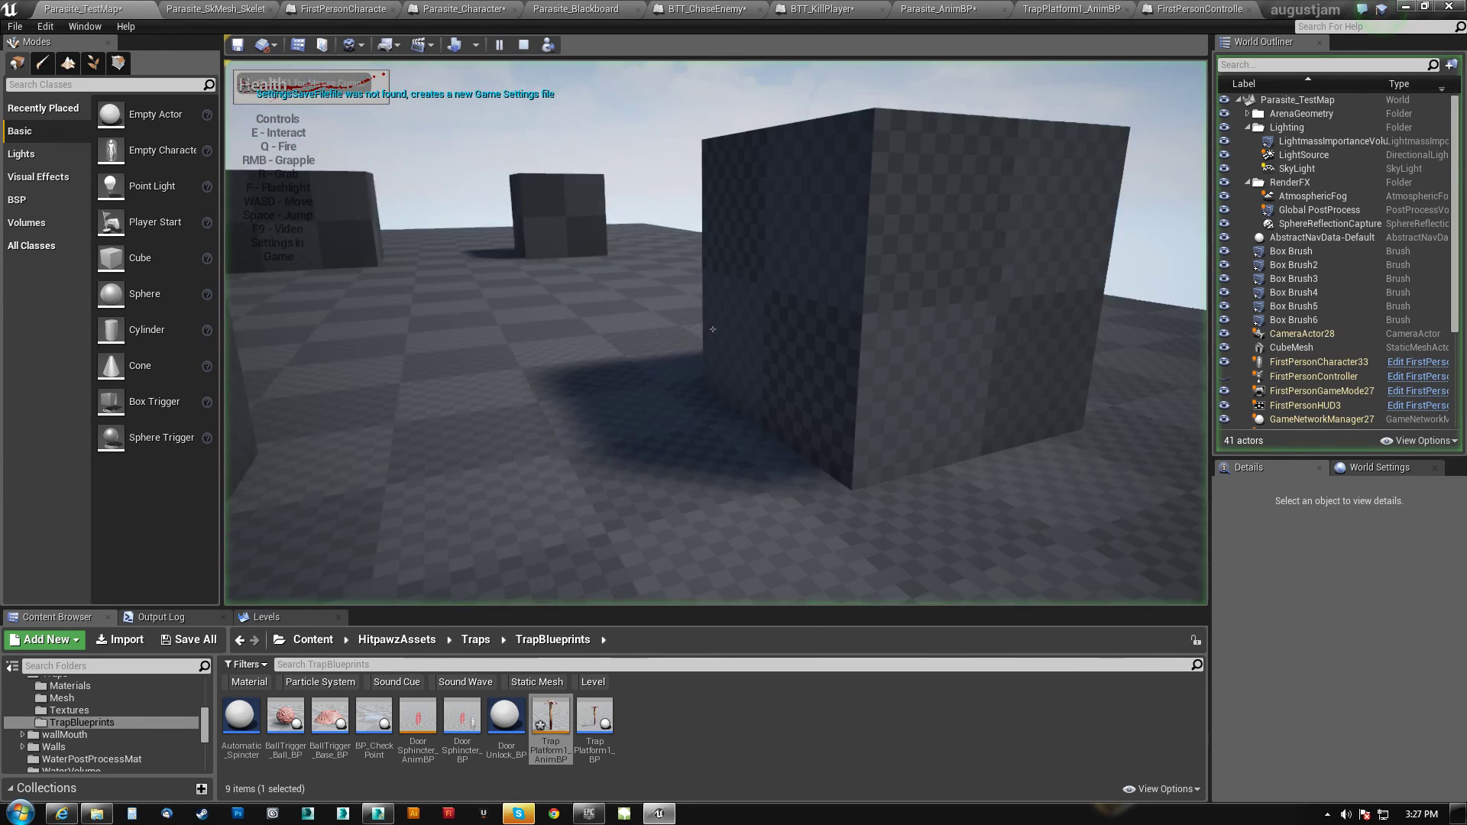
key(w)
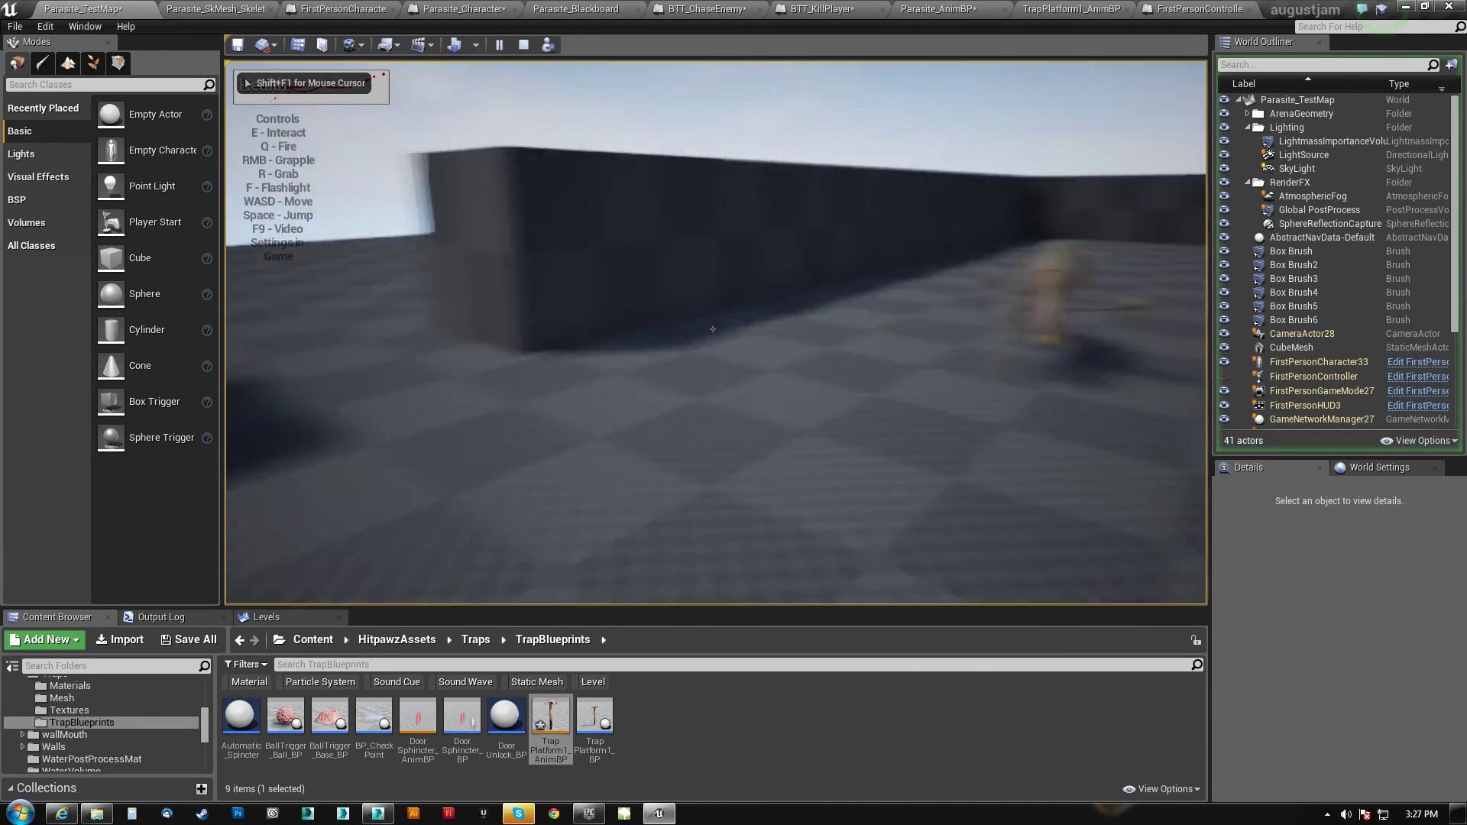
key(w)
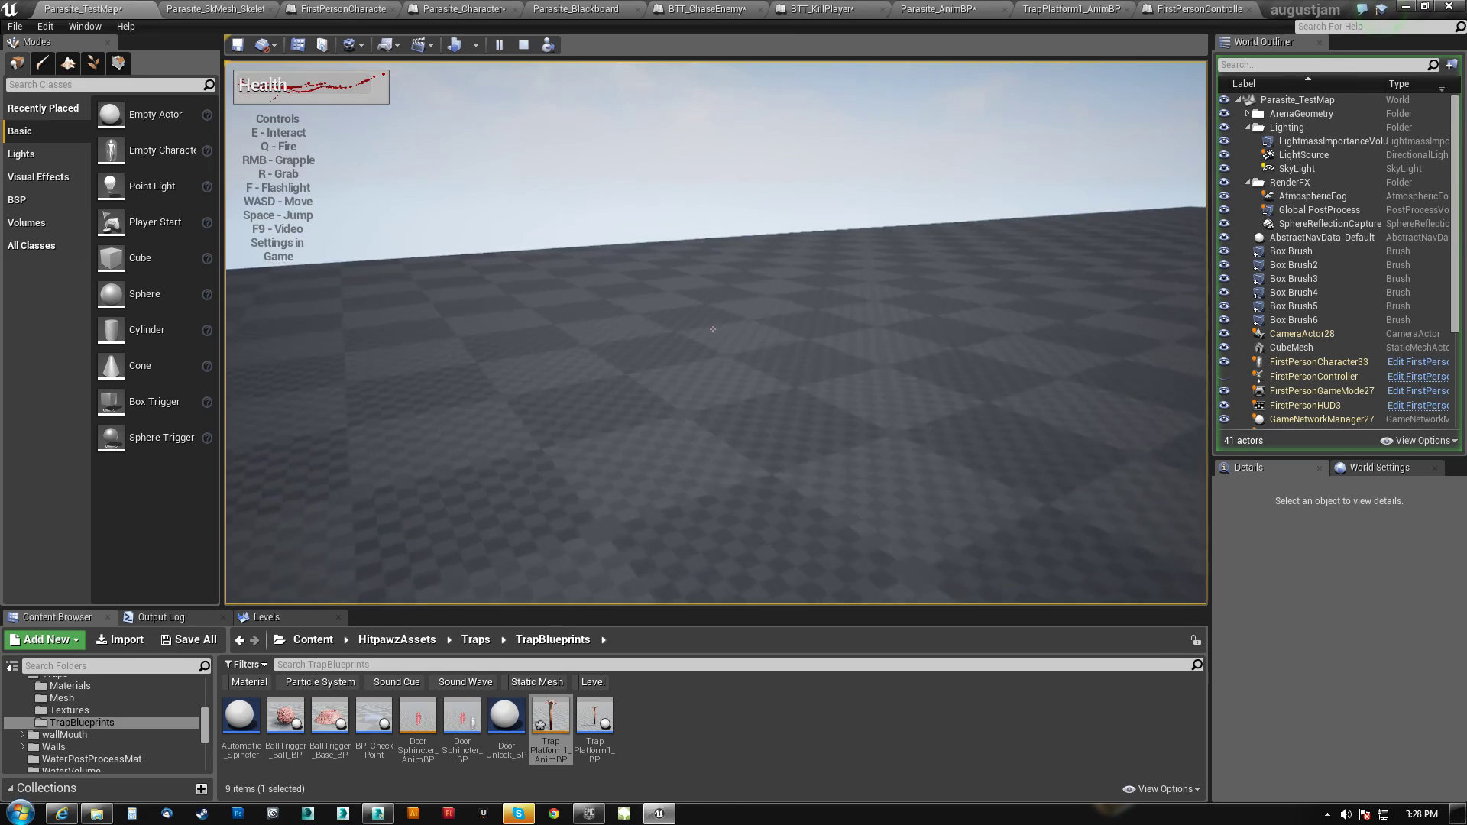
key(w)
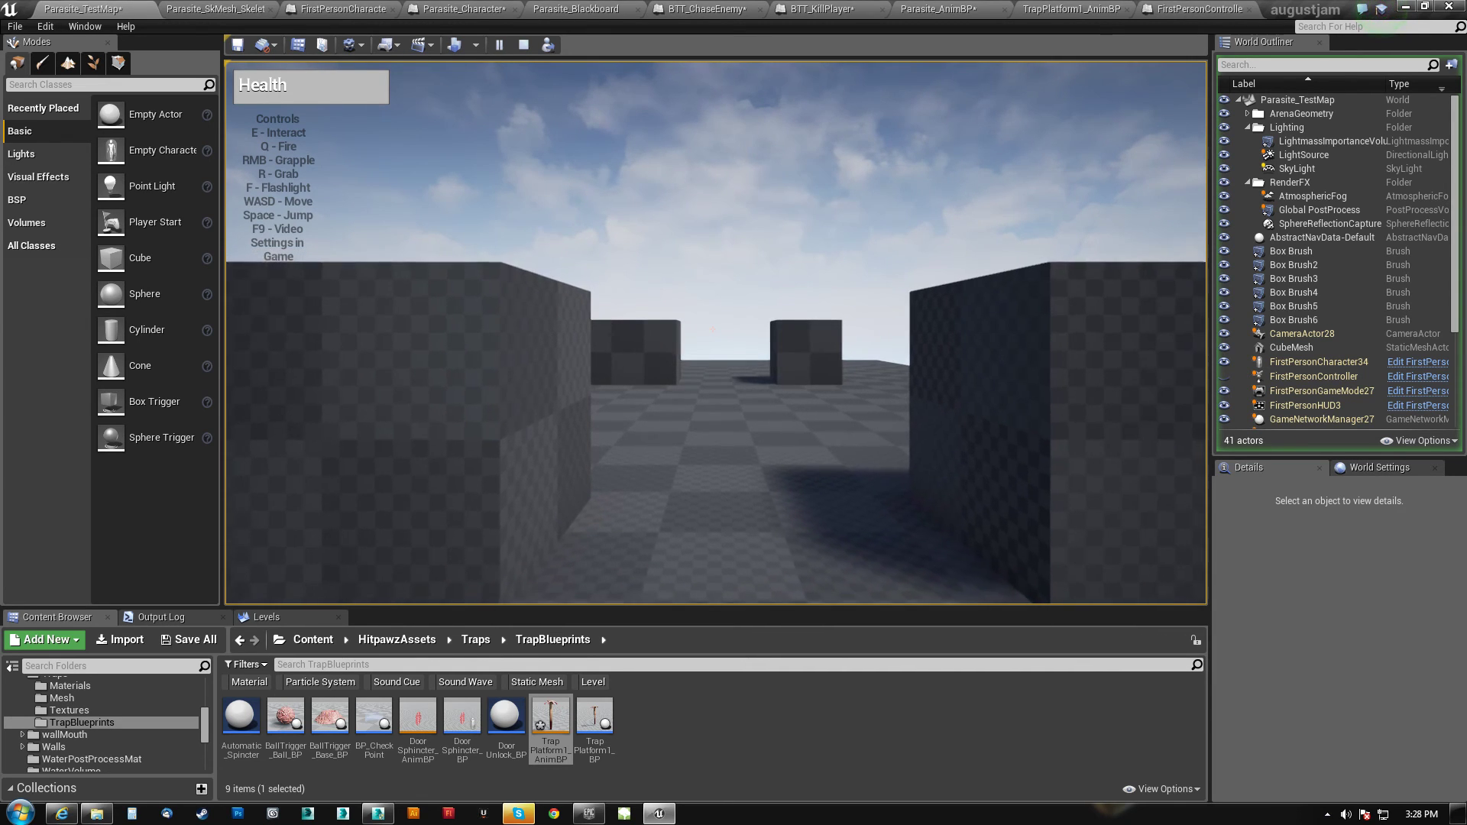
key(Escape)
Inspect the parasite in the level from several angles and select the Parasite_Character actor to check its camera preview
right_drag(779, 328, 764, 404)
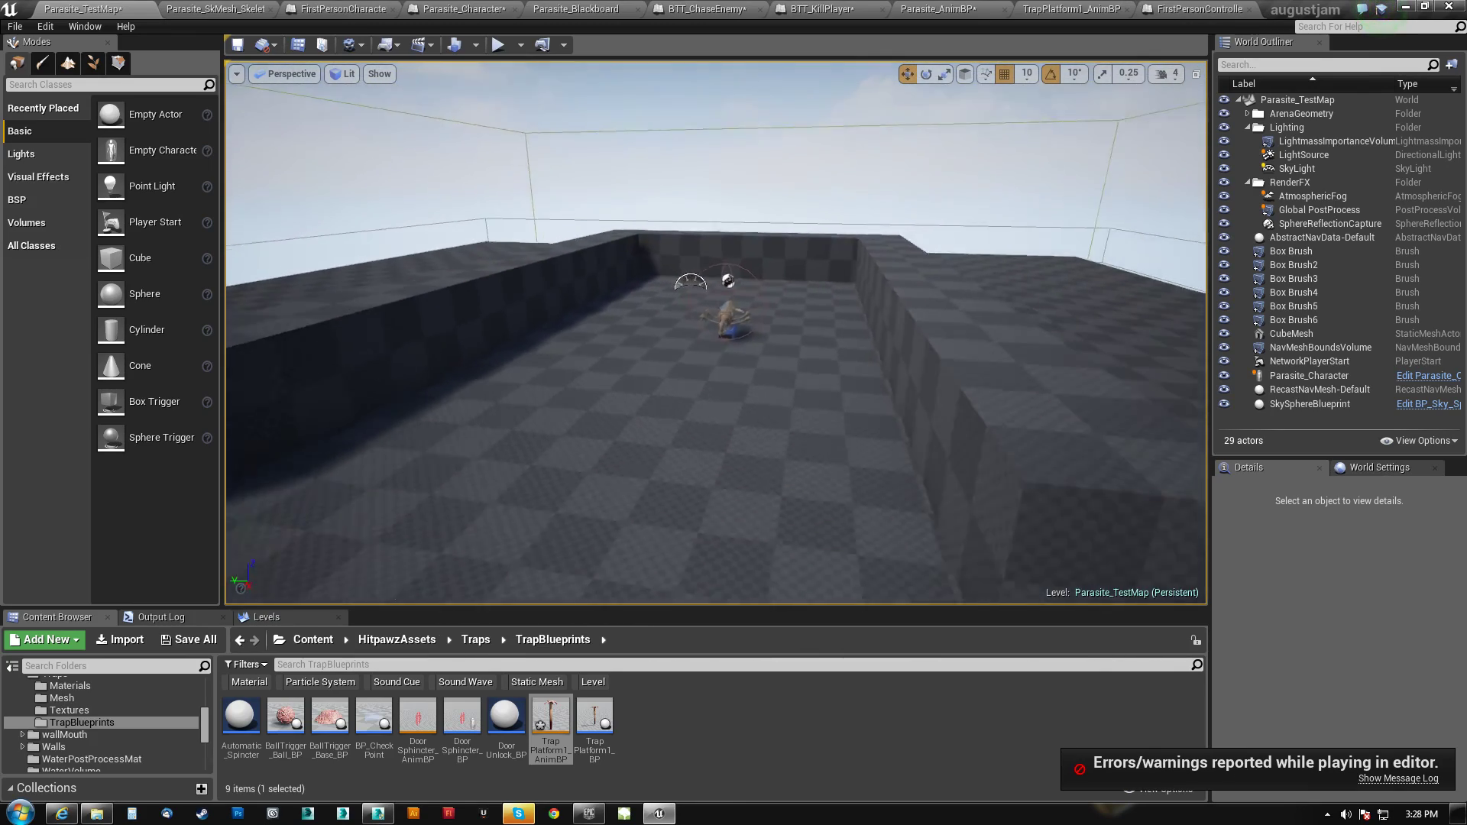
right_drag(947, 343, 458, 321)
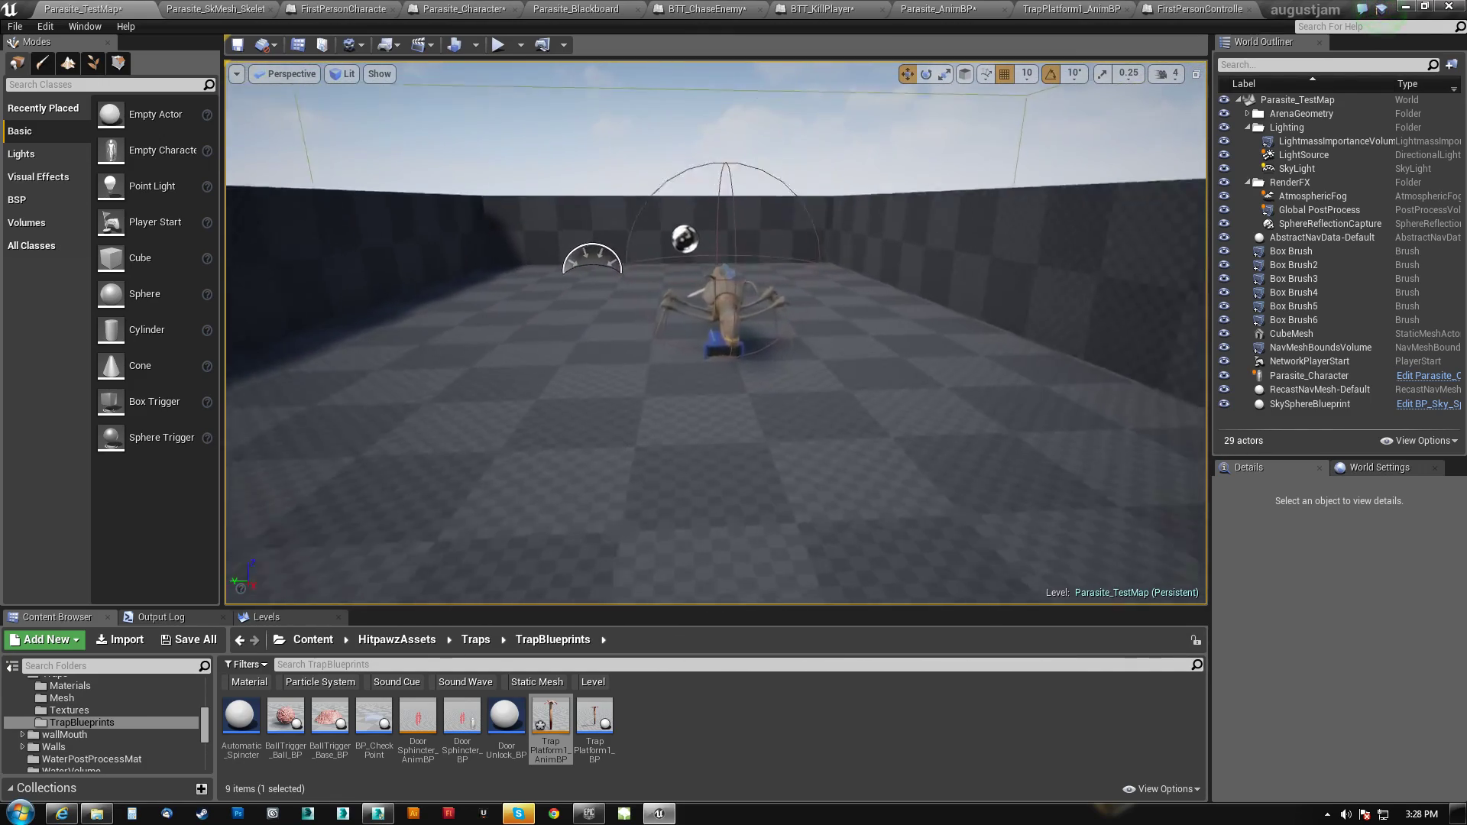
right_drag(715, 332, 566, 351)
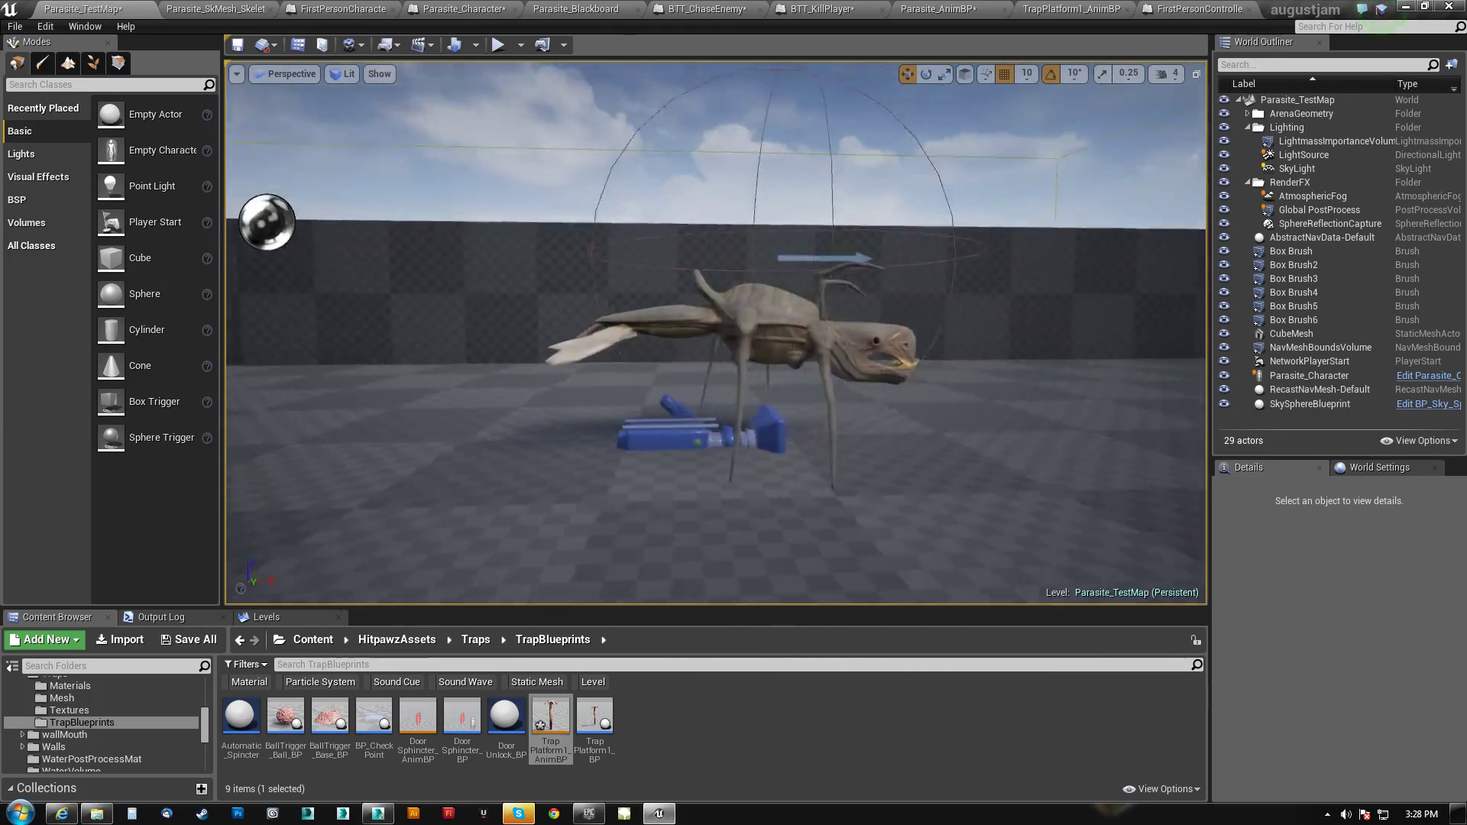
right_drag(715, 332, 535, 332)
right_drag(715, 332, 672, 382)
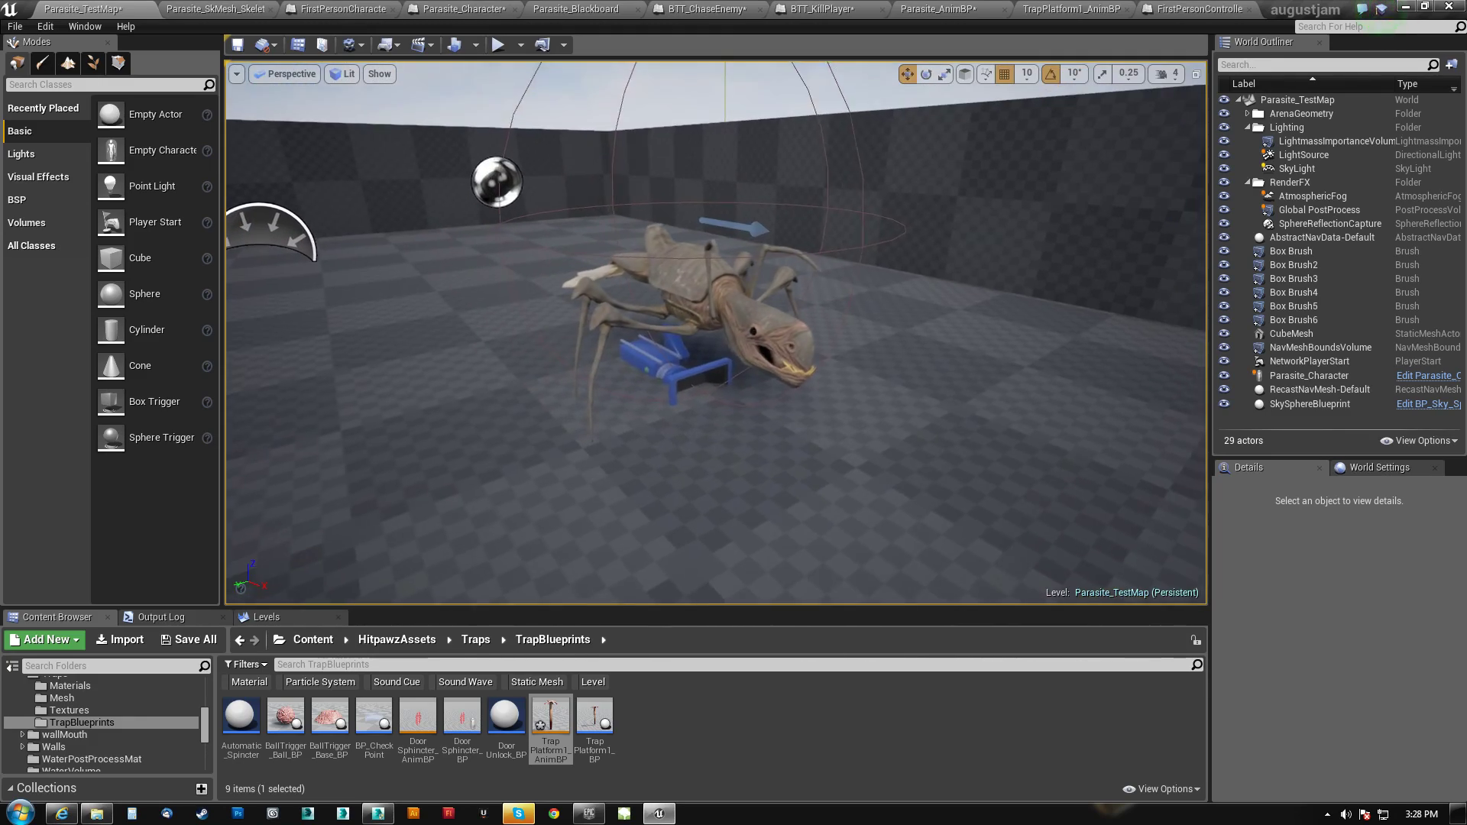
click(712, 275)
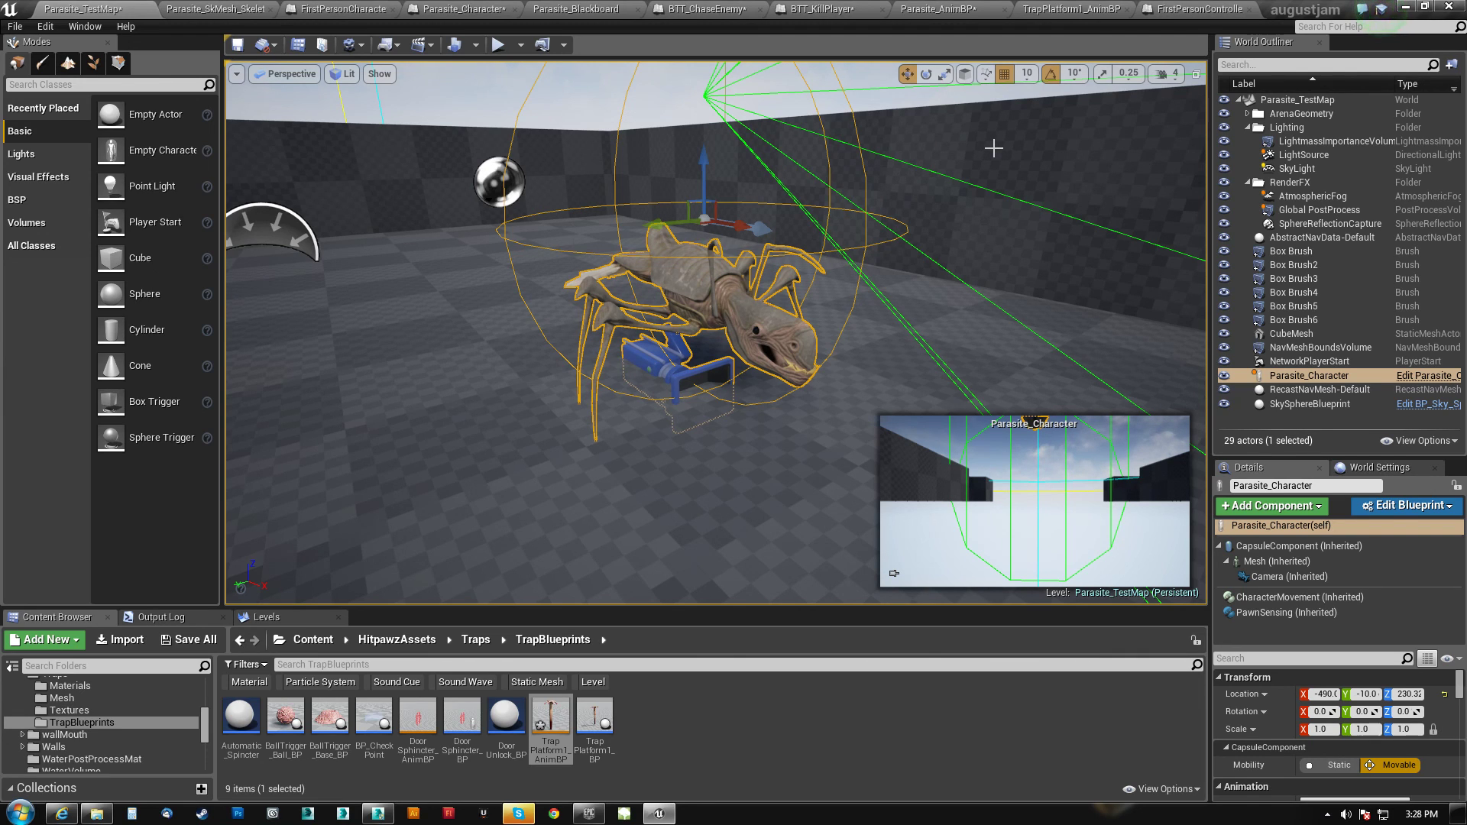
right_drag(958, 197, 909, 281)
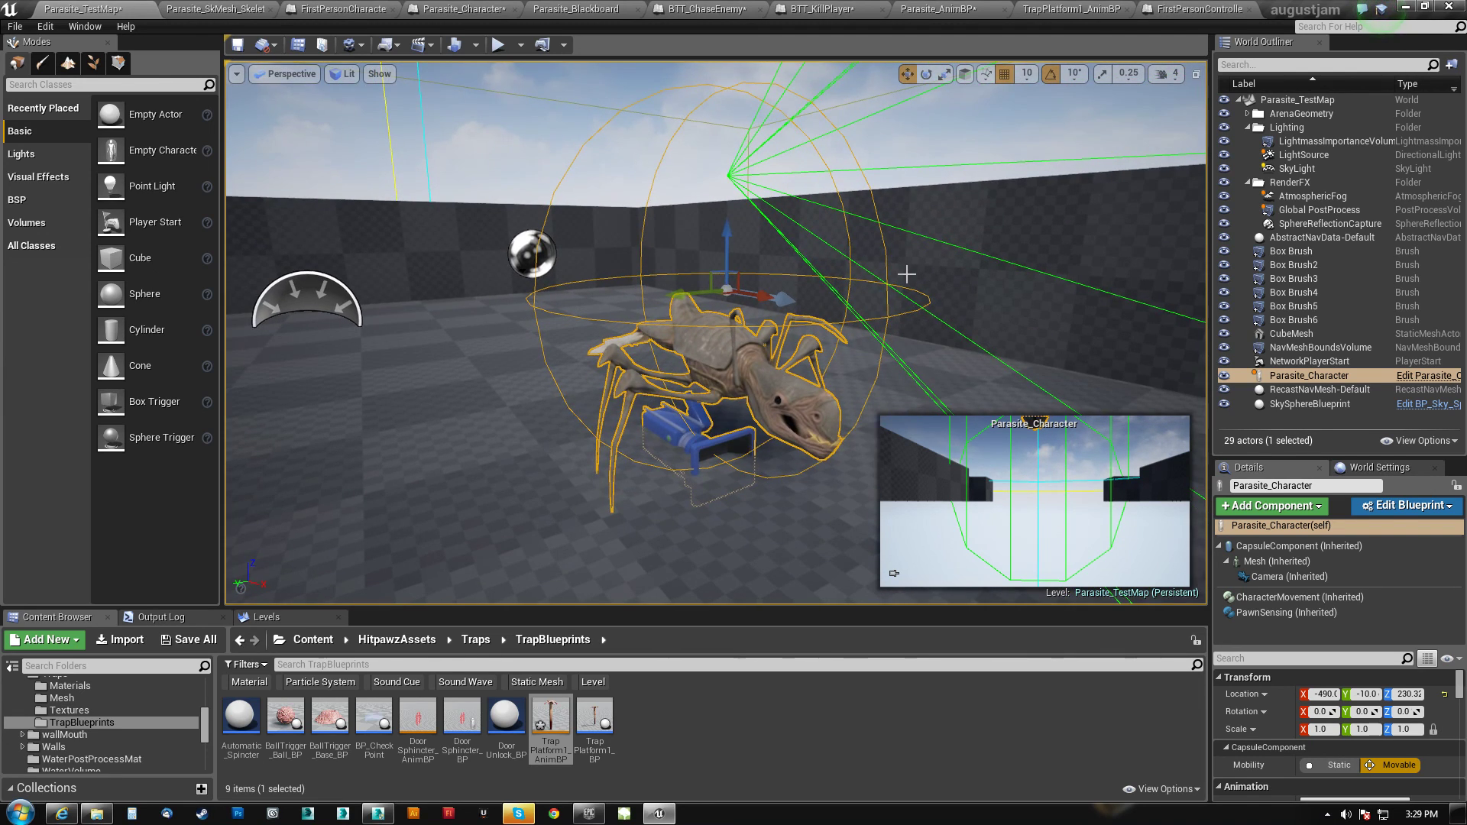
Save the test map together with all modified assets, keeping the parasite in close view
key(ctrl+s)
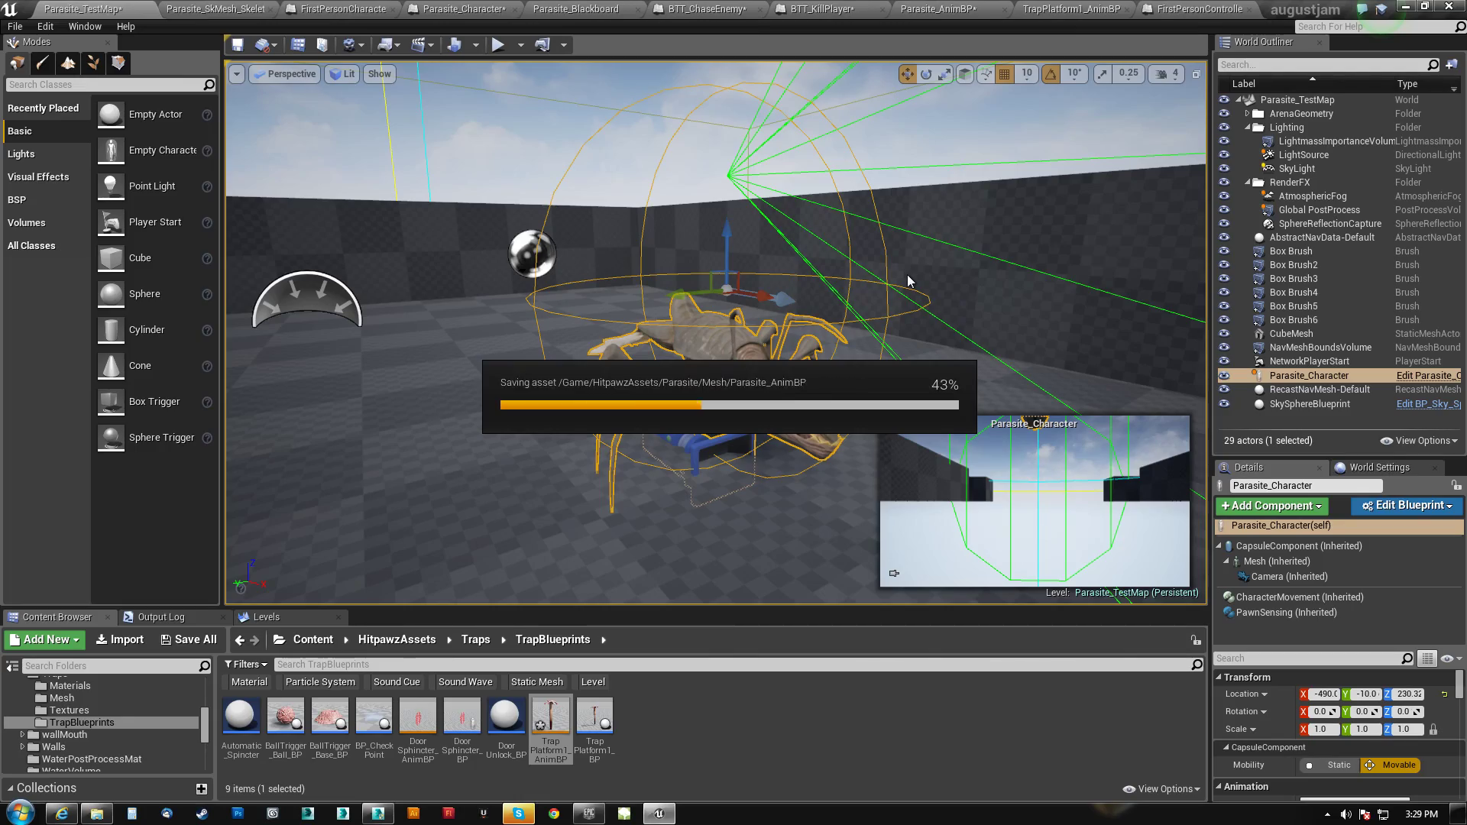
right_drag(908, 276, 306, 282)
right_drag(802, 305, 305, 305)
right_drag(715, 328, 1077, 386)
mouse_move(837, 268)
right_down()
mouse_move(848, 287)
mouse_move(837, 268)
right_up()
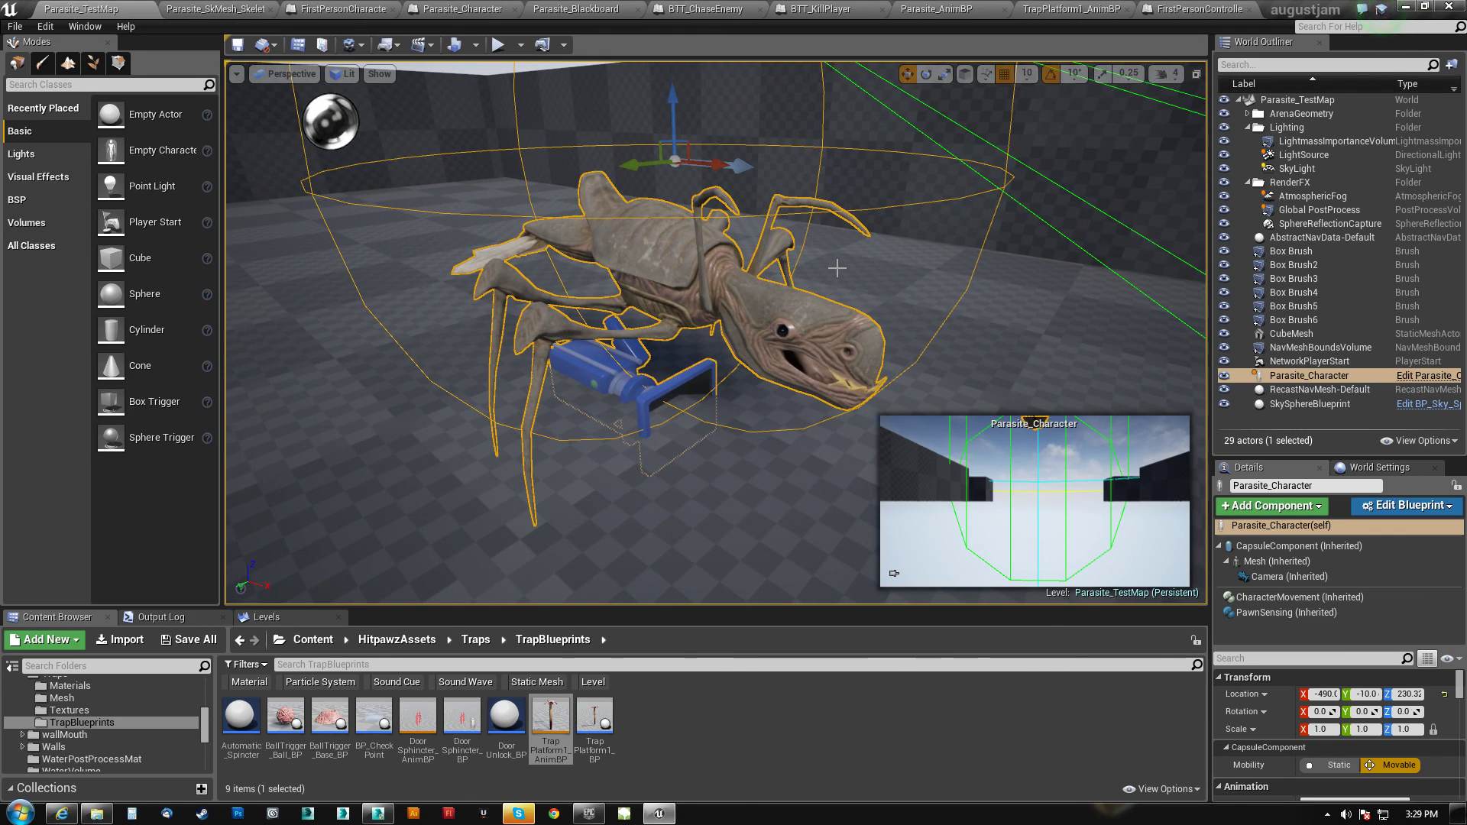